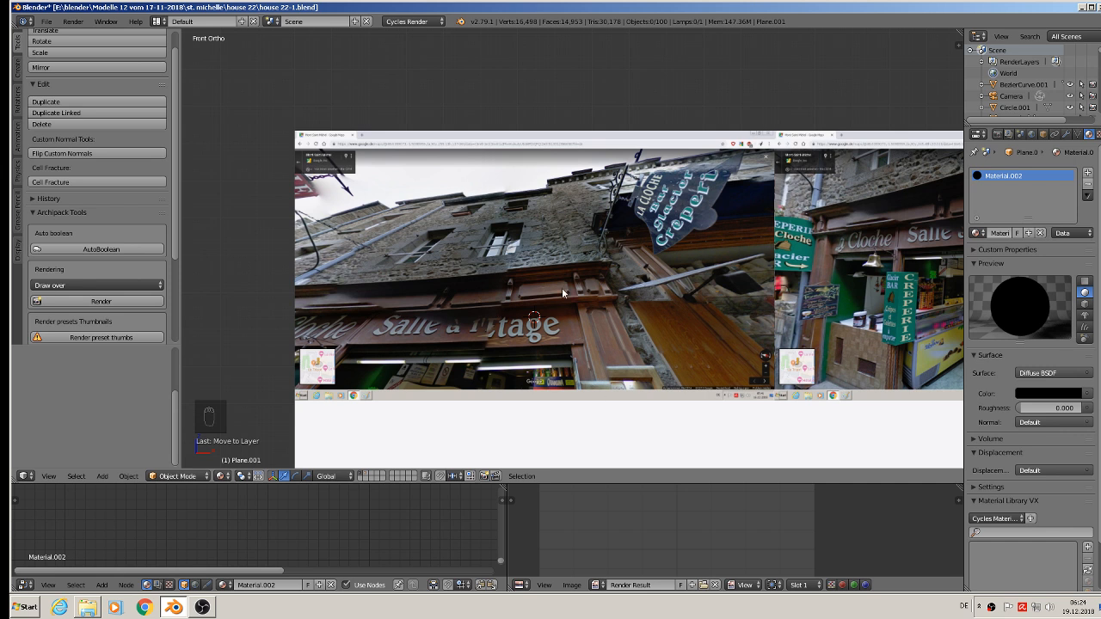
- Examine the reference photos of the crêperie facade and the aerial roof view beside the existing model parts
scroll(798, 337, "down", 3)
middle_click_drag(840, 320, 406, 317, "shift")
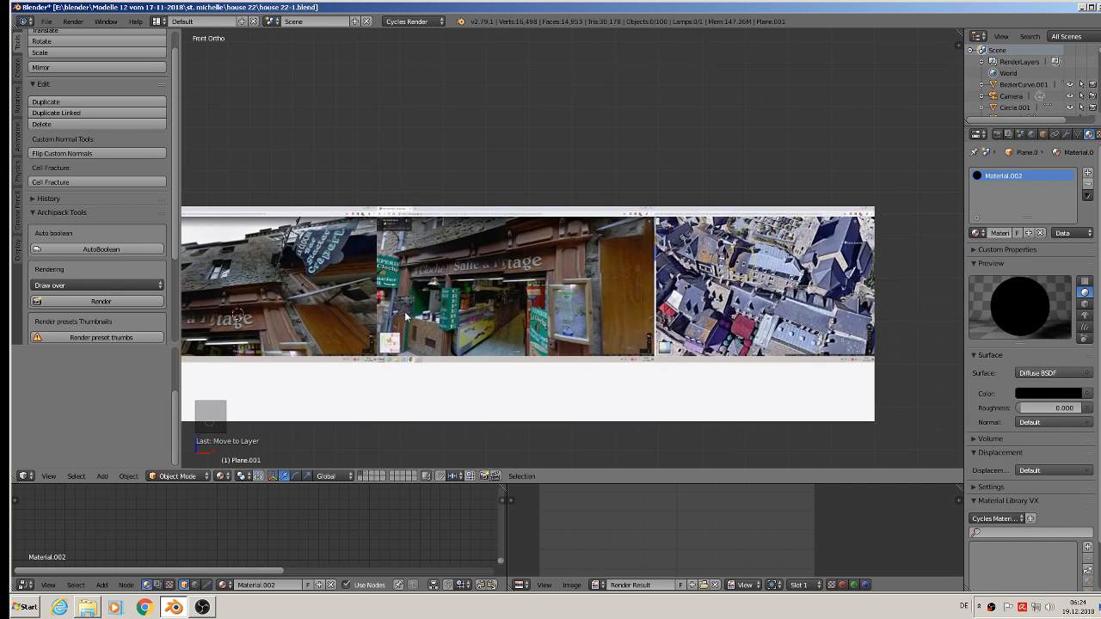
scroll(411, 317, "down", 2)
scroll(411, 317, "down", 6)
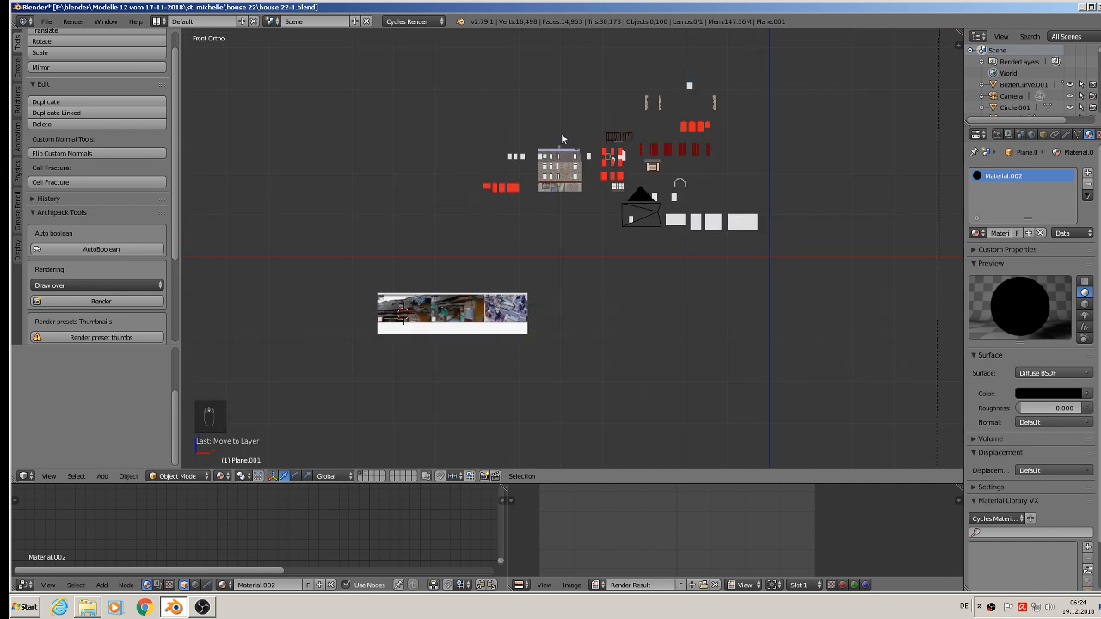
scroll(462, 360, "up", 1)
scroll(462, 359, "up", 2)
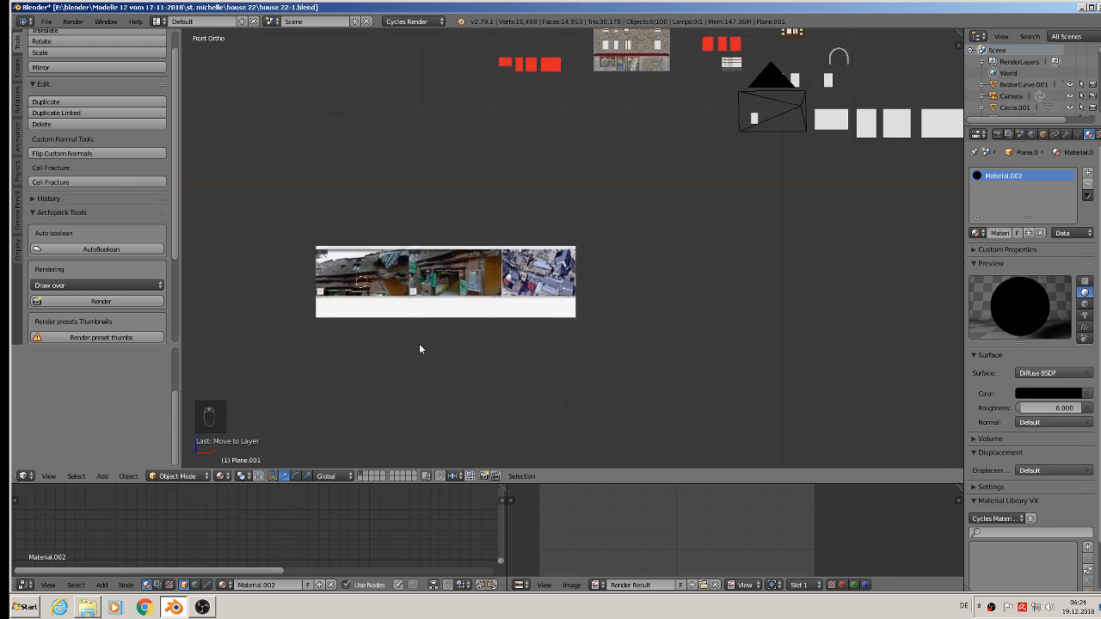
middle_click_drag(421, 347, 710, 297, "shift")
scroll(710, 297, "up", 5)
middle_click_drag(600, 243, 566, 307, "shift")
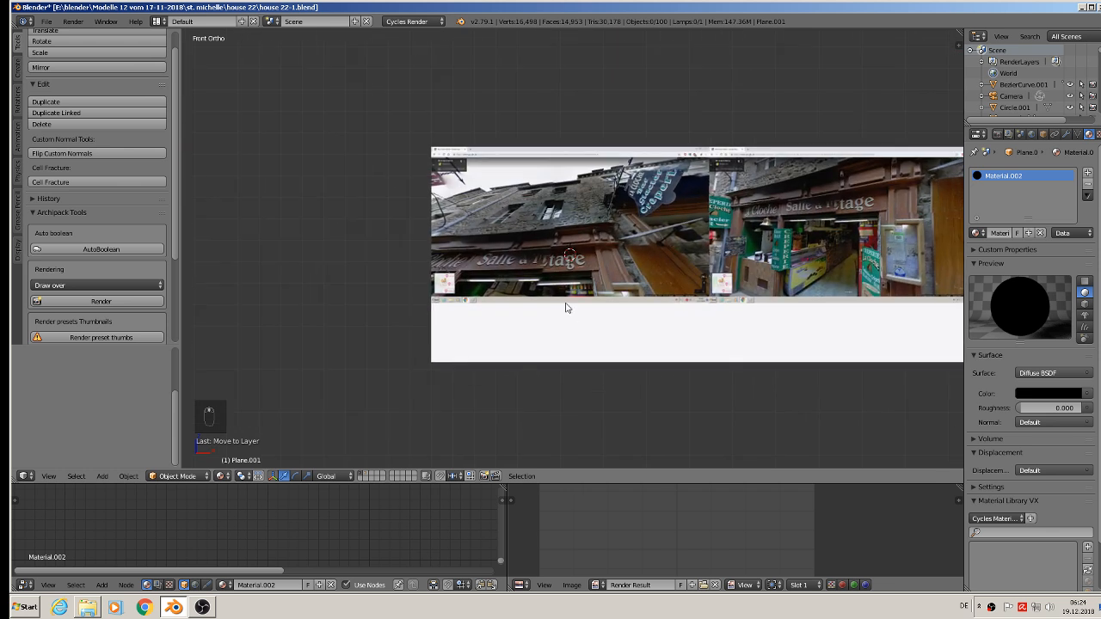
- Add a cube over the first facade reference photo and scale it down uniformly to roughly the photo's height
left_click(101, 475)
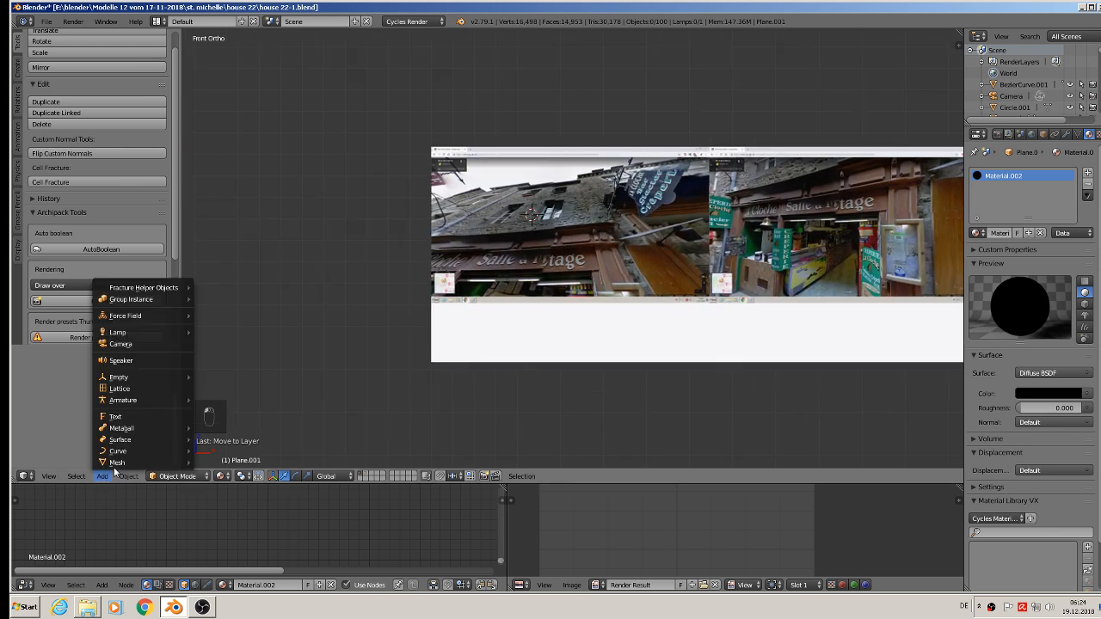
mouse_move(120, 462)
left_click(226, 201)
key("s")
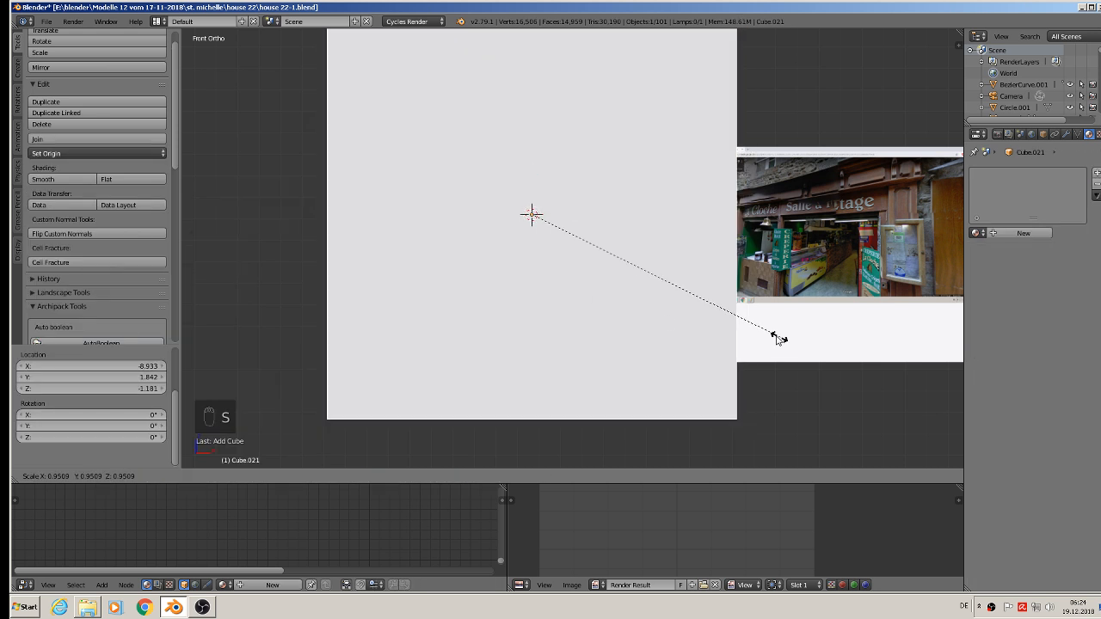
left_click(614, 258)
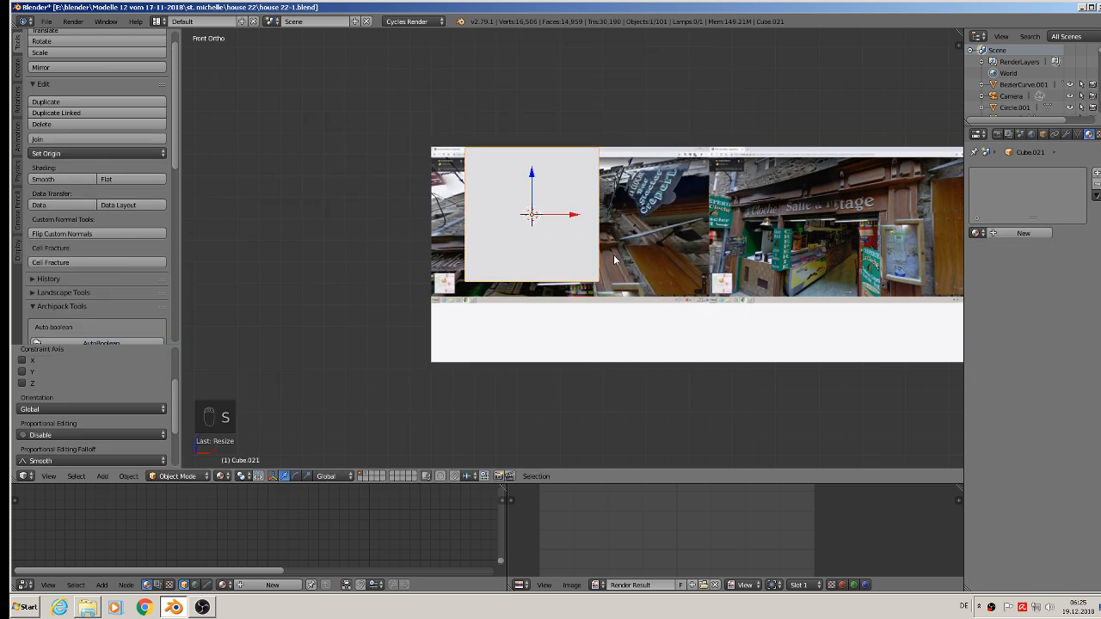
- Stretch the cube along Z into a tall block and move it along X clear of the reference photos' left edge
key("s")
key("z")
left_click(587, 365)
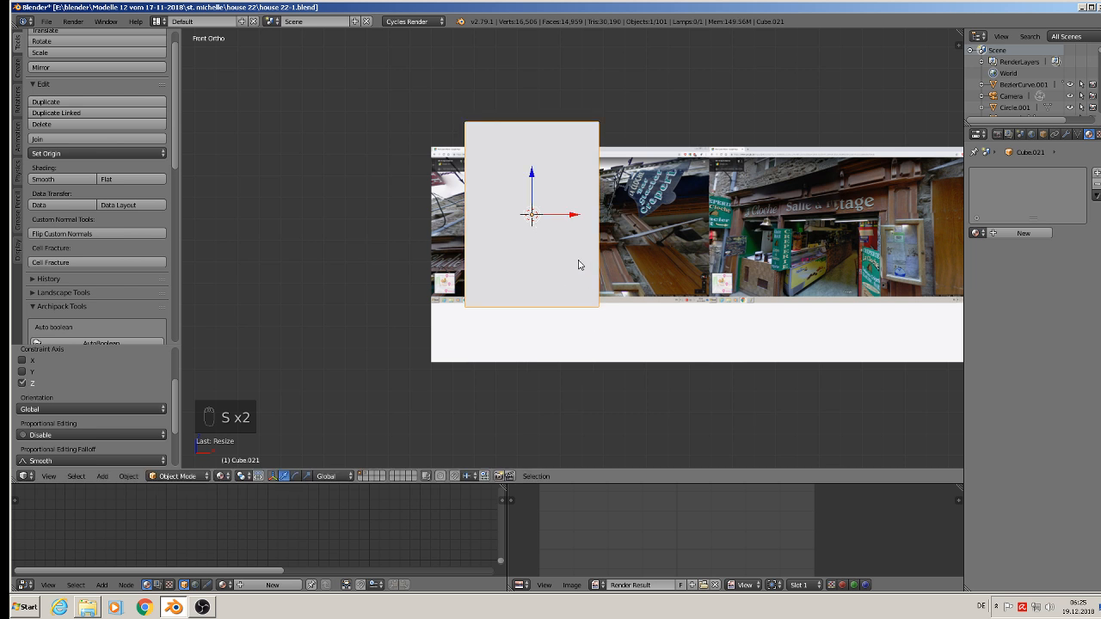
key("g")
key("x")
left_click_drag(552, 215, 338, 224)
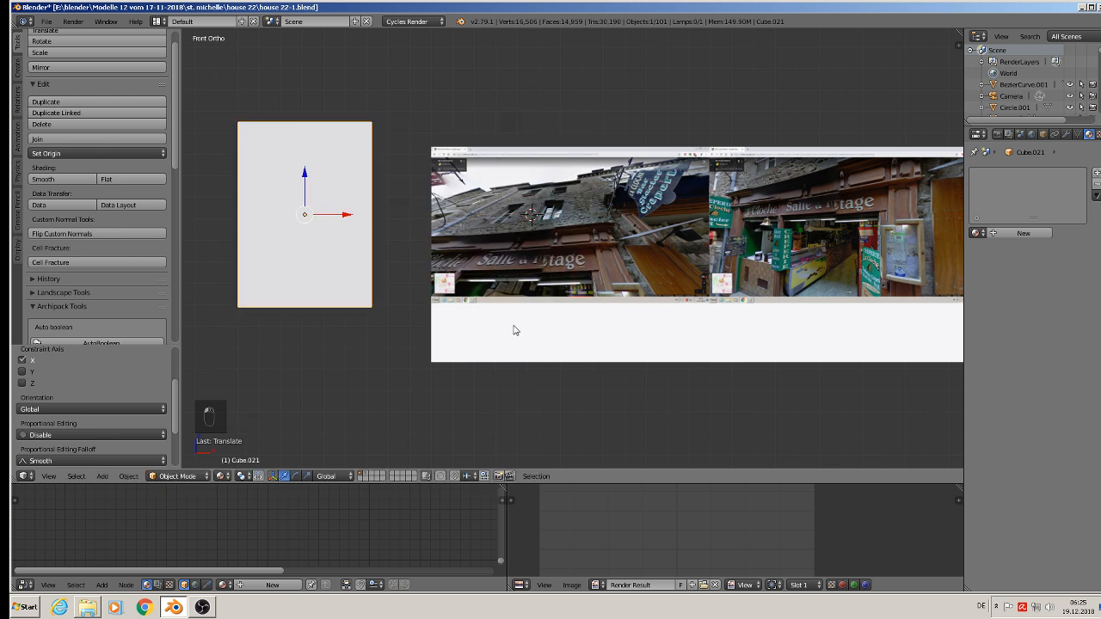
- Cut two horizontal edge loops around the block in Edit Mode, dividing it into three equal storeys
middle_click_drag(500, 314, 568, 317, "shift")
key("Tab")
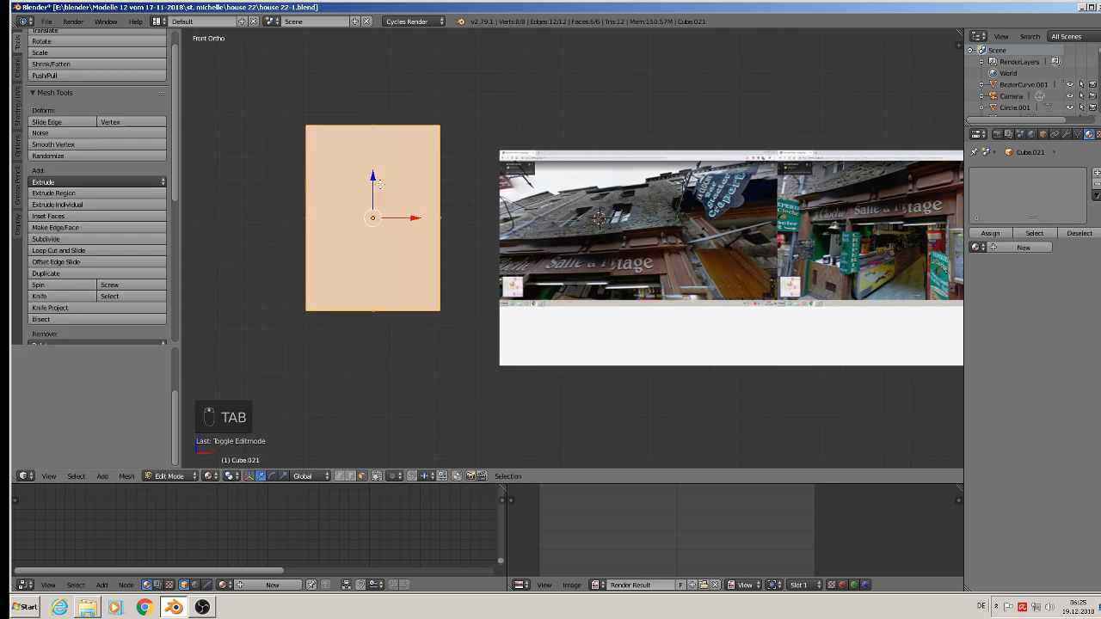
key("ctrl+r")
scroll(319, 203, "up", 1)
left_click(319, 204)
left_click(319, 204)
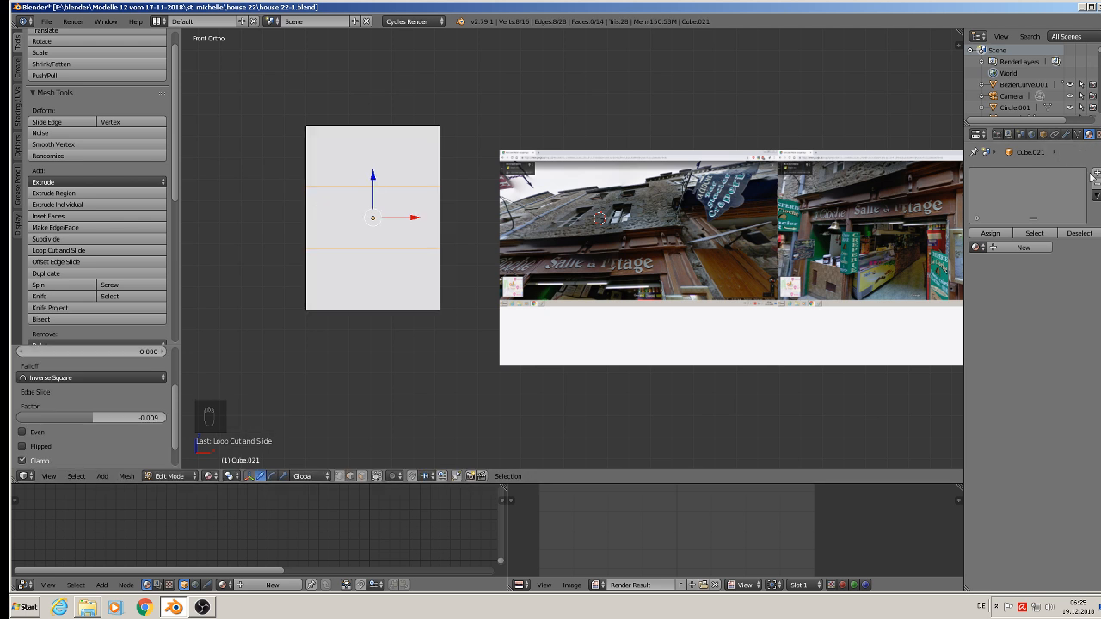
left_click(1020, 249)
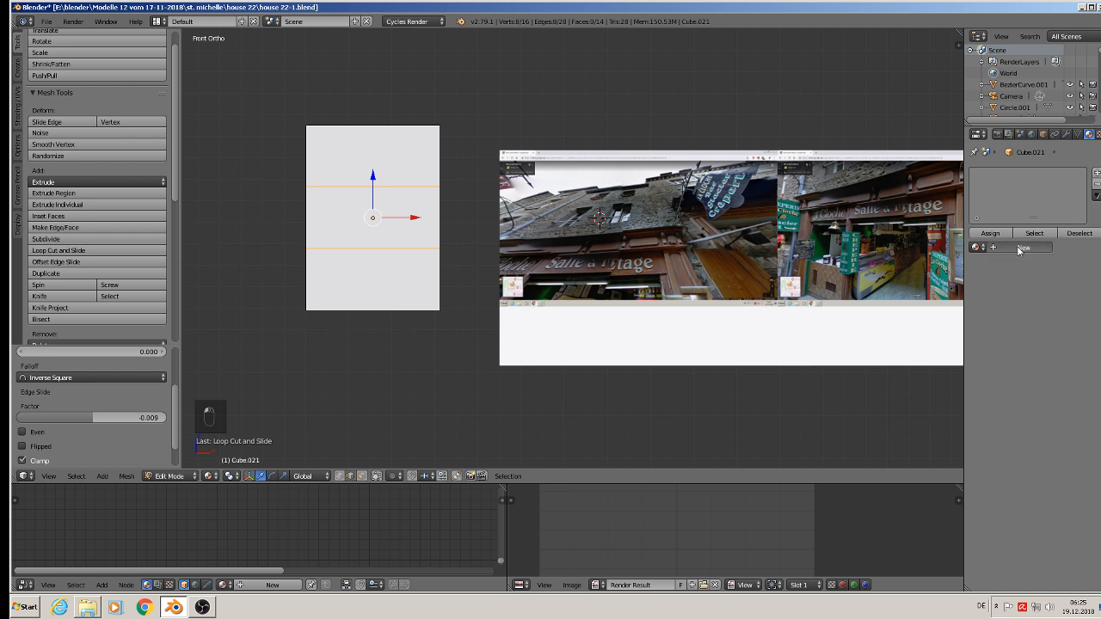
left_click(1086, 184)
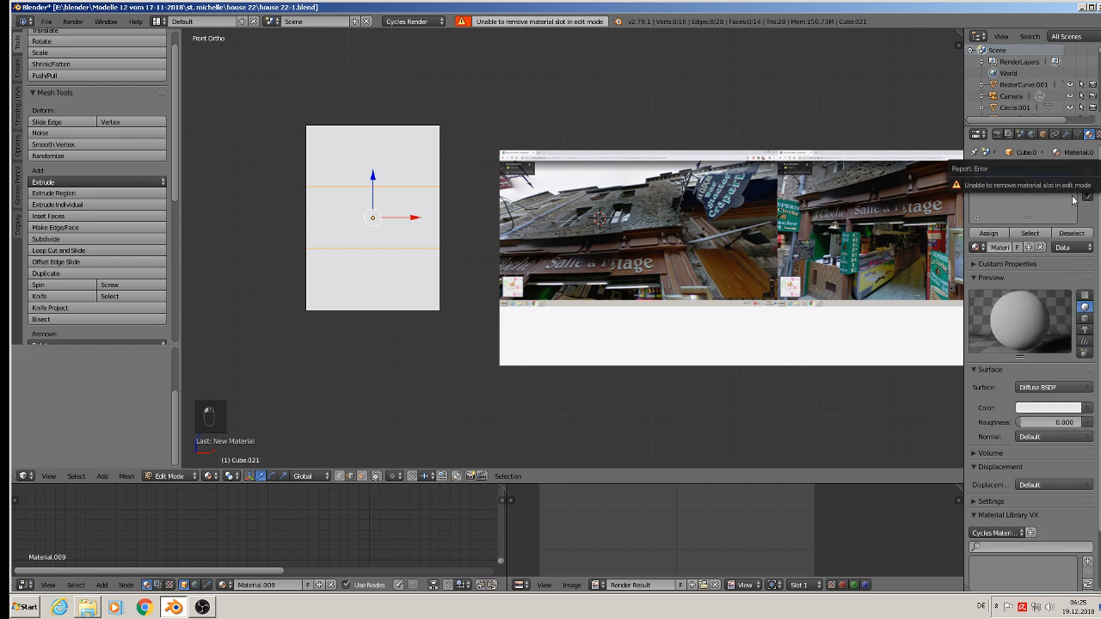
key("Tab")
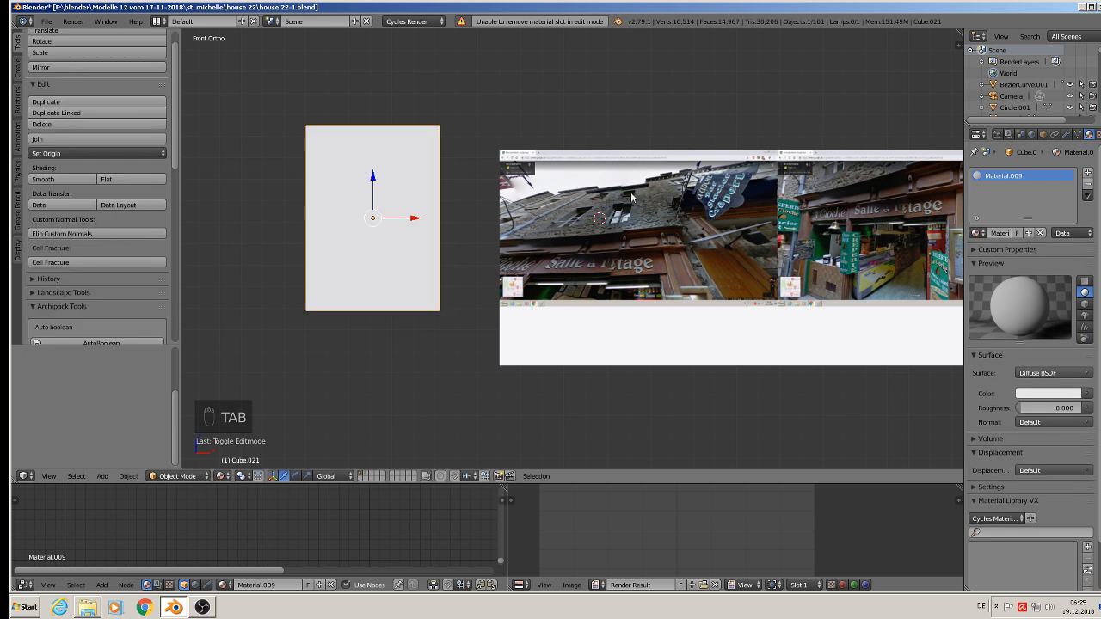
left_click(1086, 184)
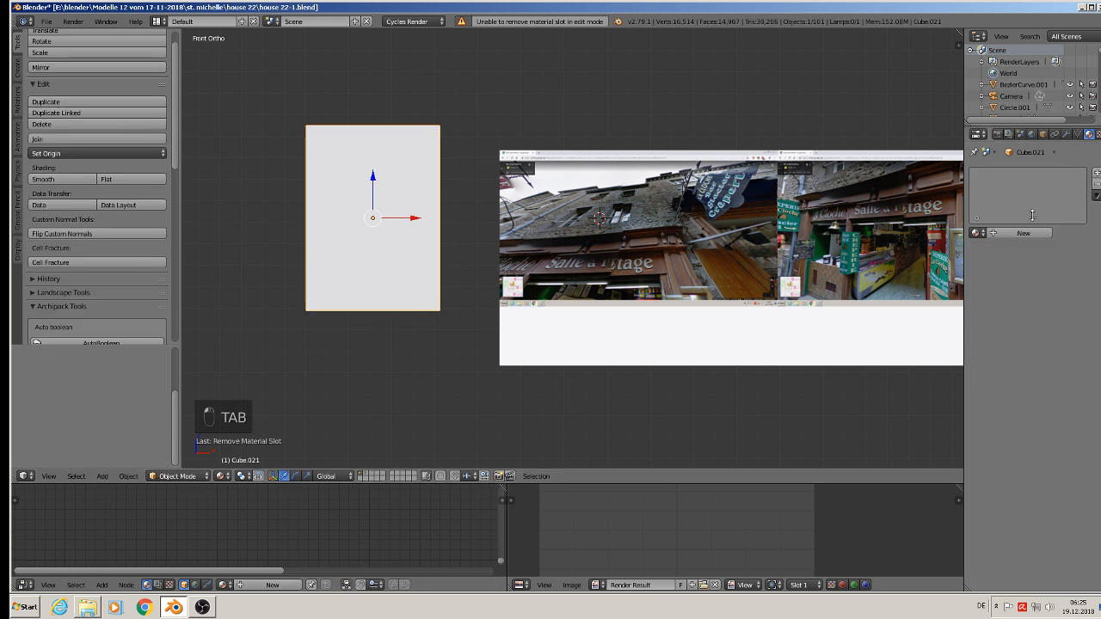
- Apply the existing material Material to the block and add a second material slot holding the red Material.001
left_click(975, 232)
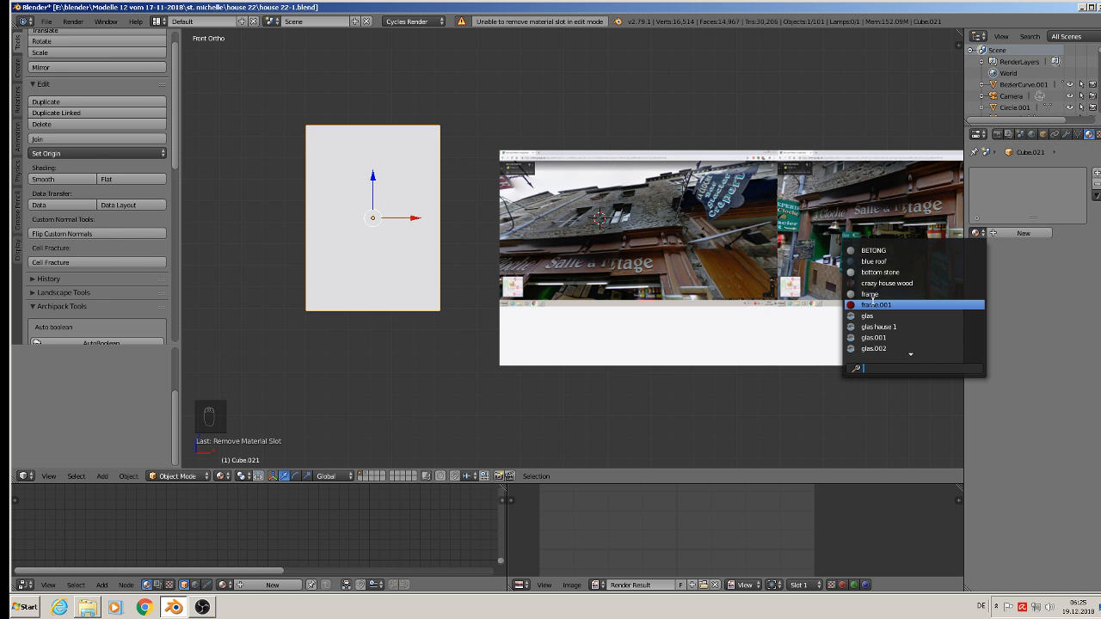
type("ma")
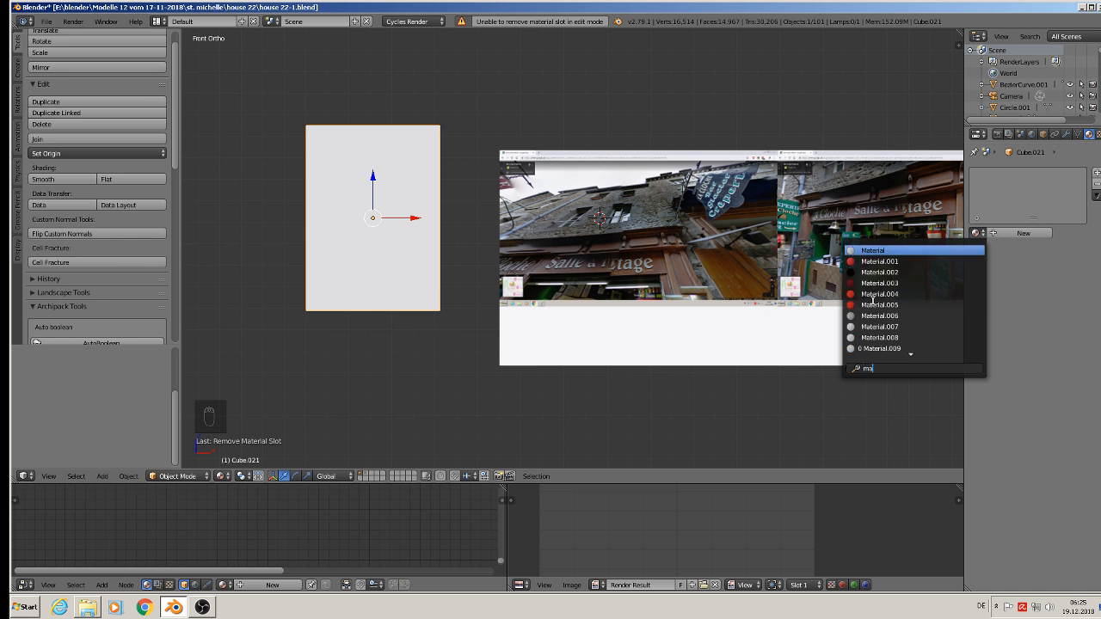
left_click(875, 252)
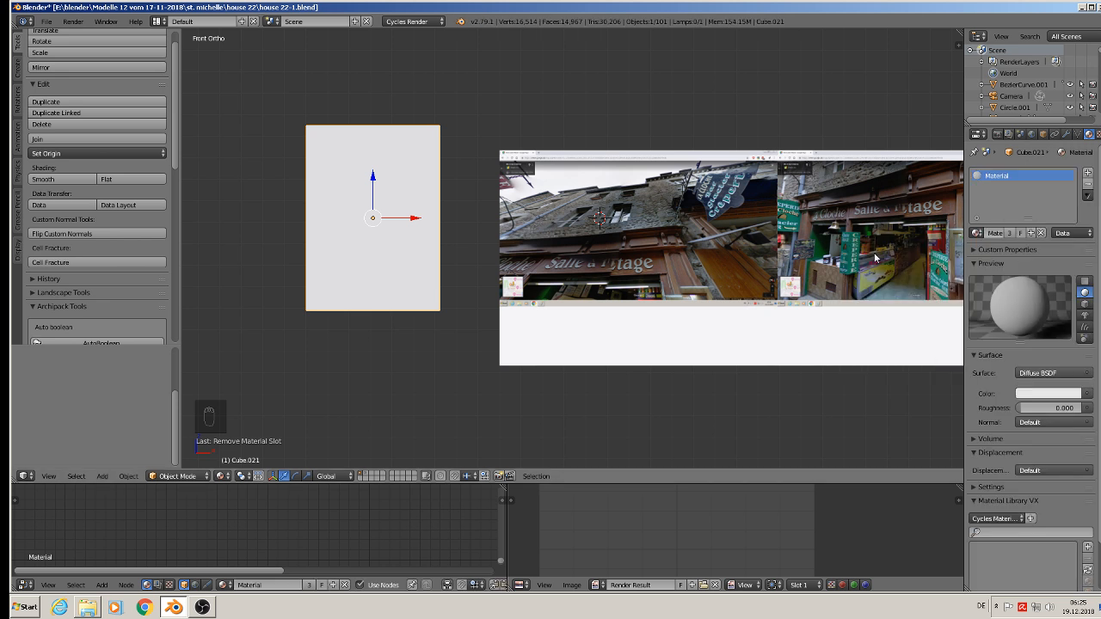
left_click(1088, 173)
left_click(976, 235)
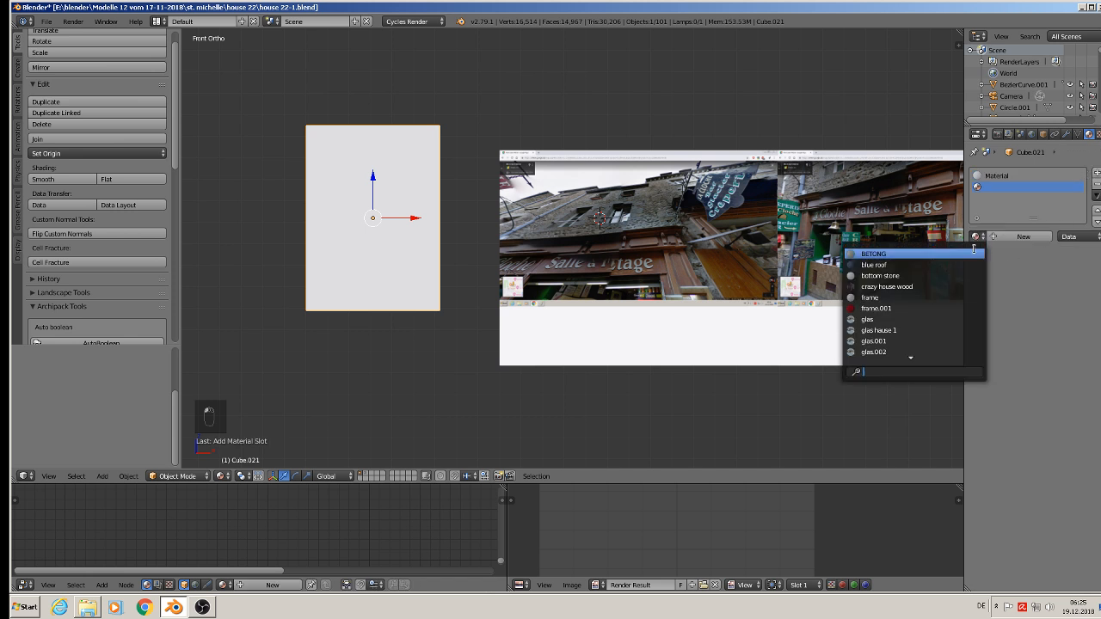
type("mat")
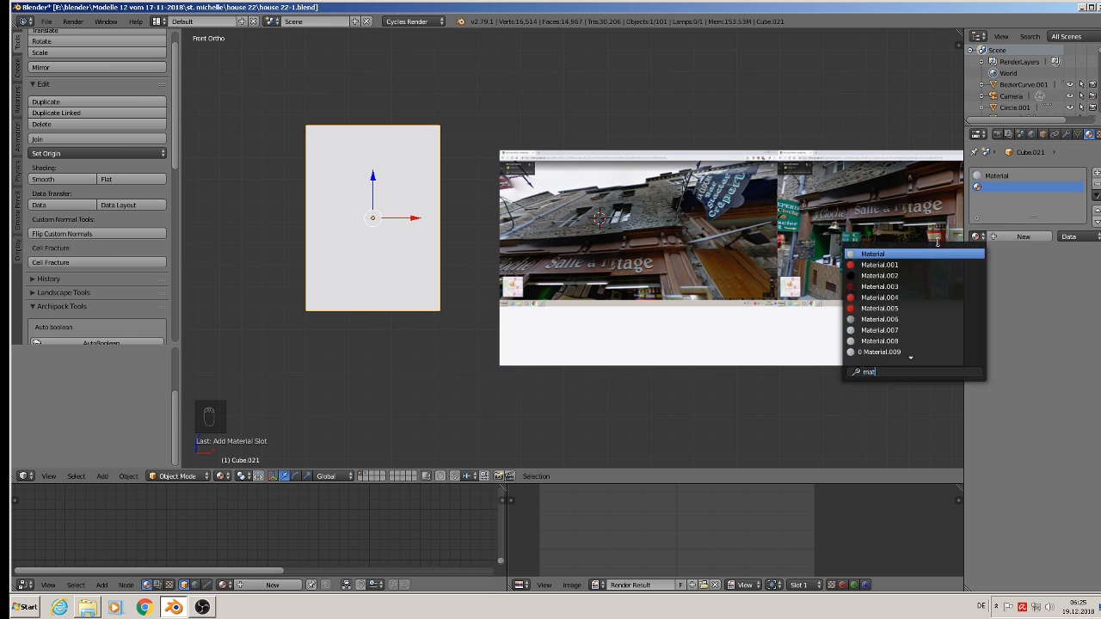
left_click(928, 265)
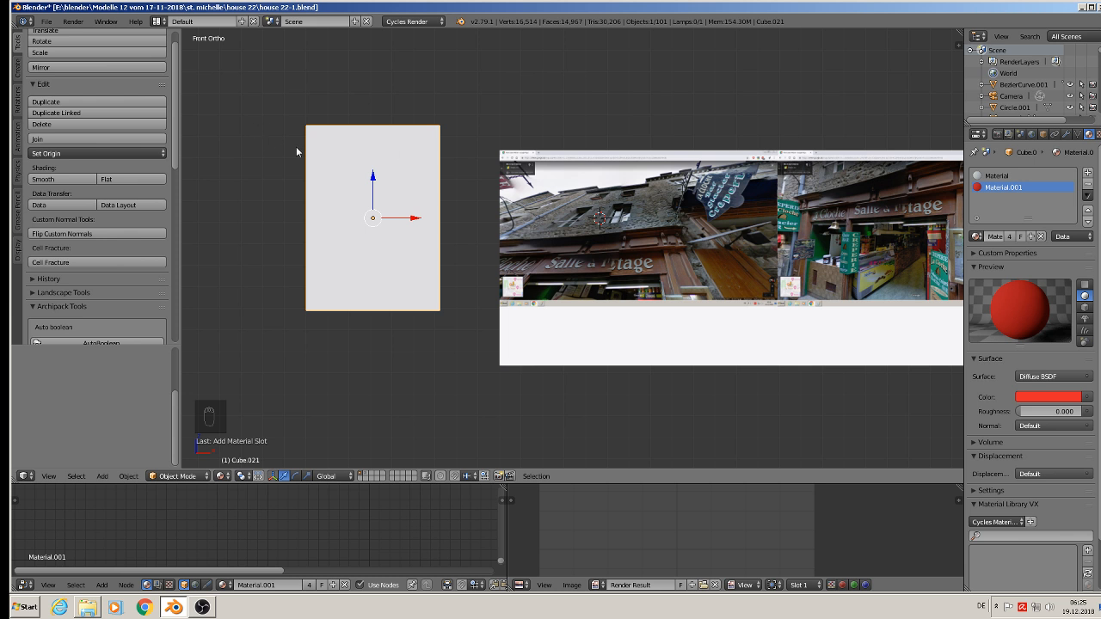
- Assign Material.001 to the loop of faces around the block's middle storey and return to Object Mode
key("Tab")
middle_click_drag(297, 153, 323, 239)
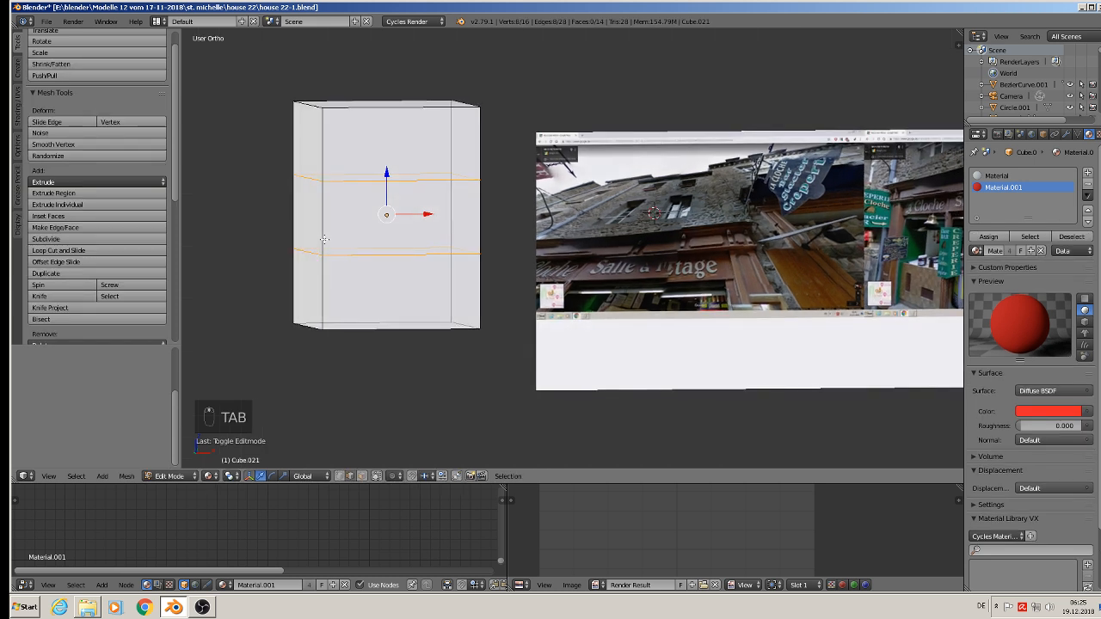
left_click(377, 476)
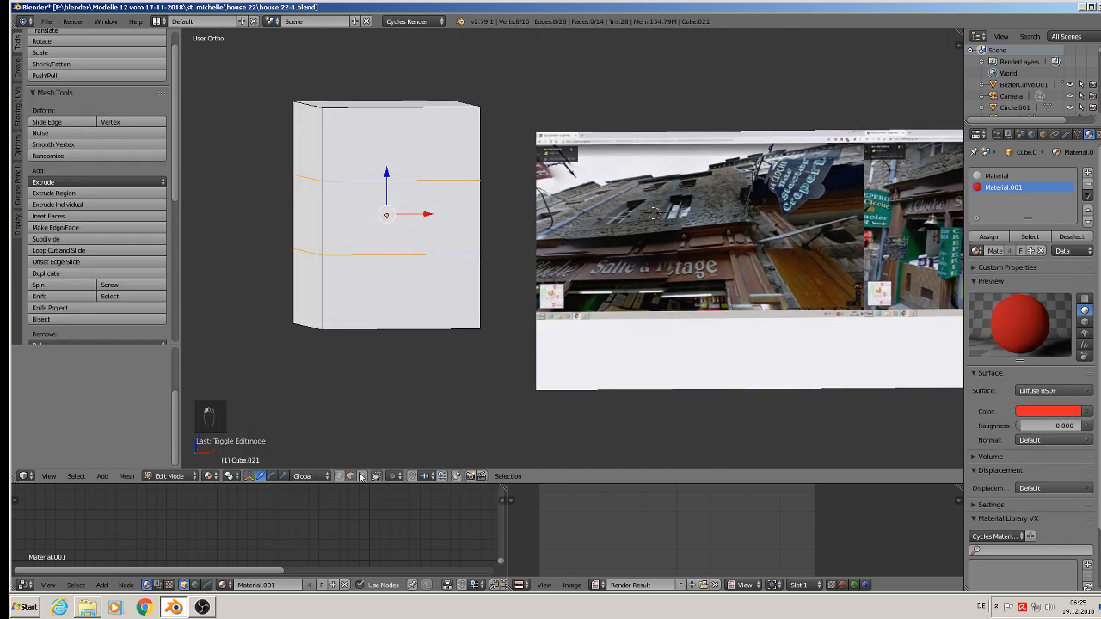
left_click(360, 477)
left_click(320, 215, "alt")
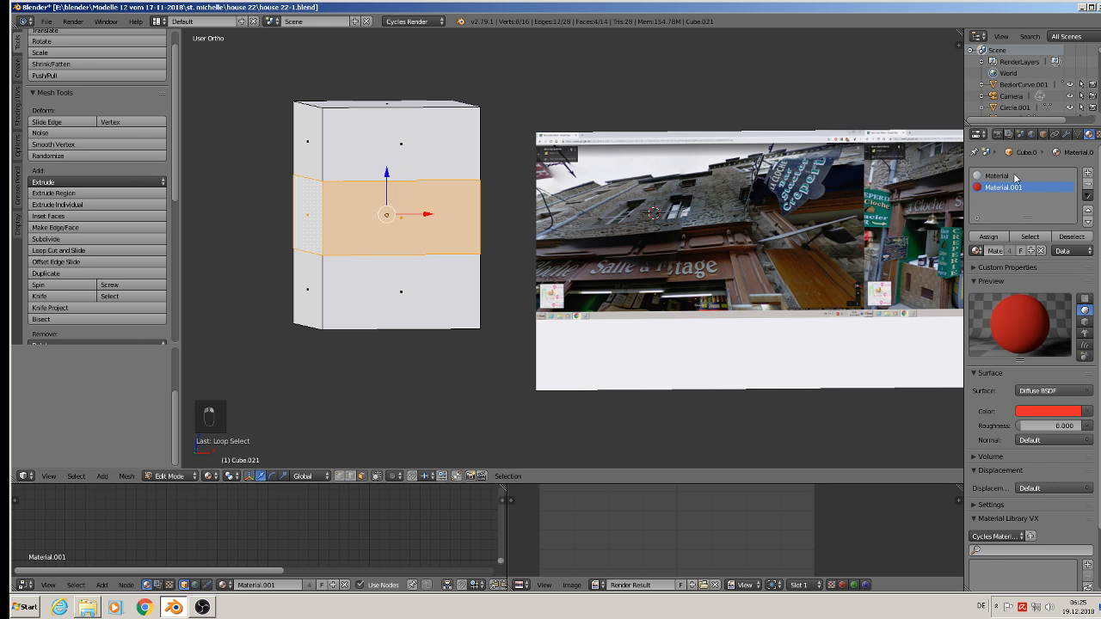
left_click(988, 237)
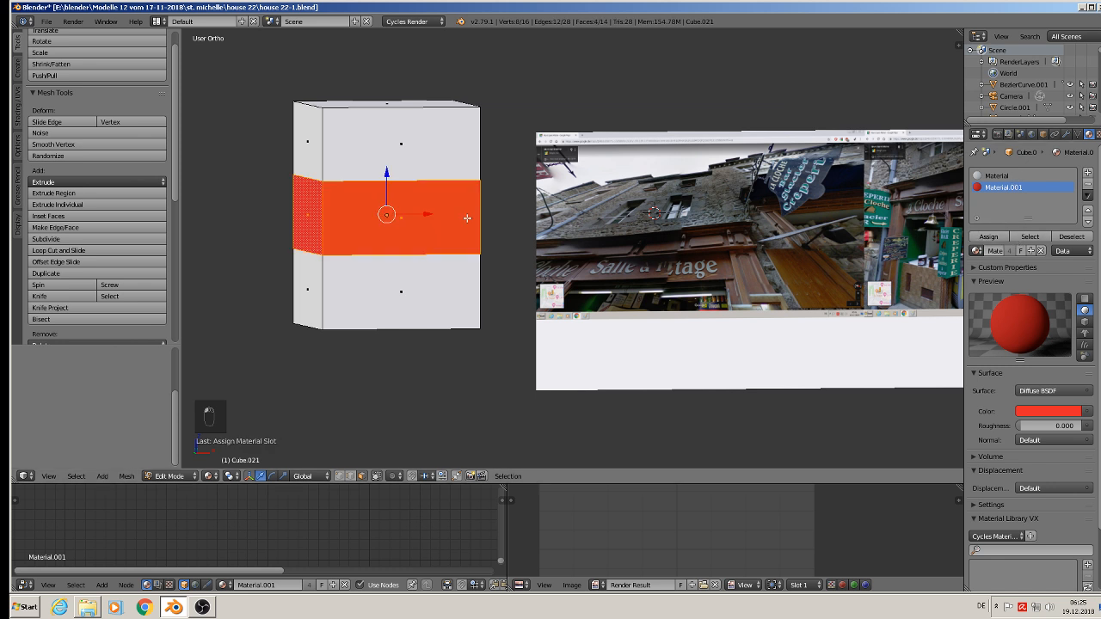
key("Tab")
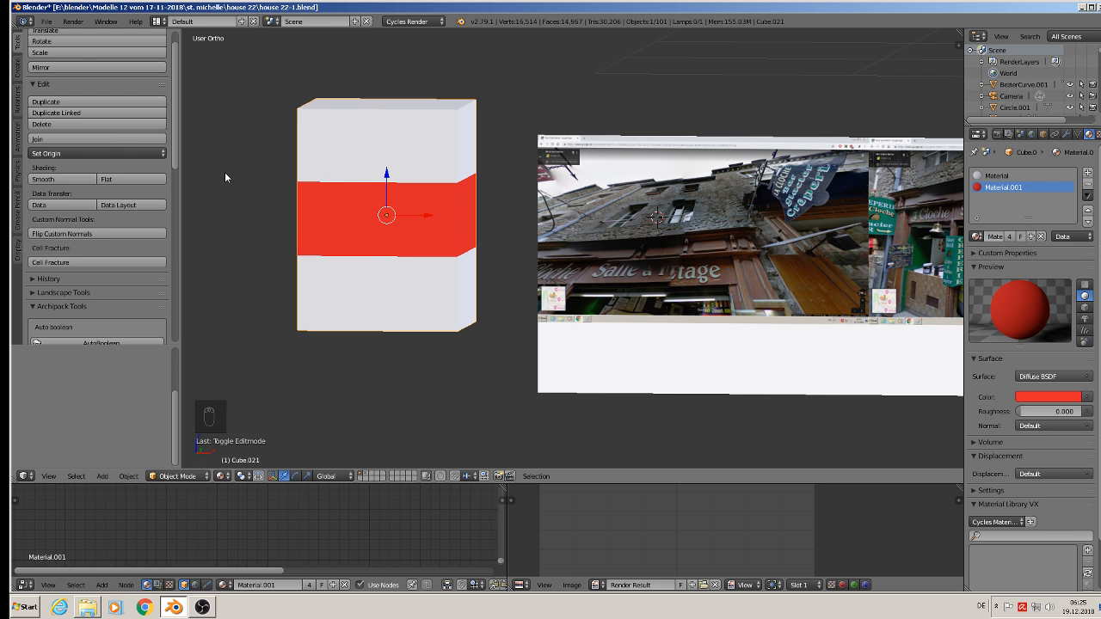
- Narrow the block along X to about 0.9 of its width in the front view
middle_click_drag(227, 177, 338, 282, "shift")
middle_click_drag(422, 303, 429, 299)
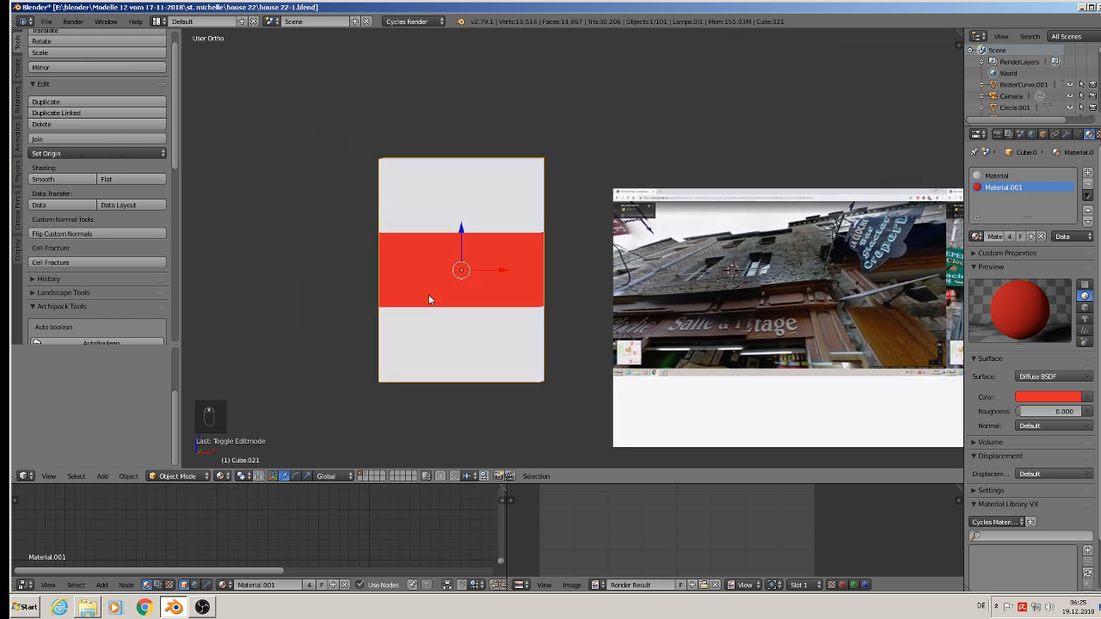
scroll(507, 310, "up", 1)
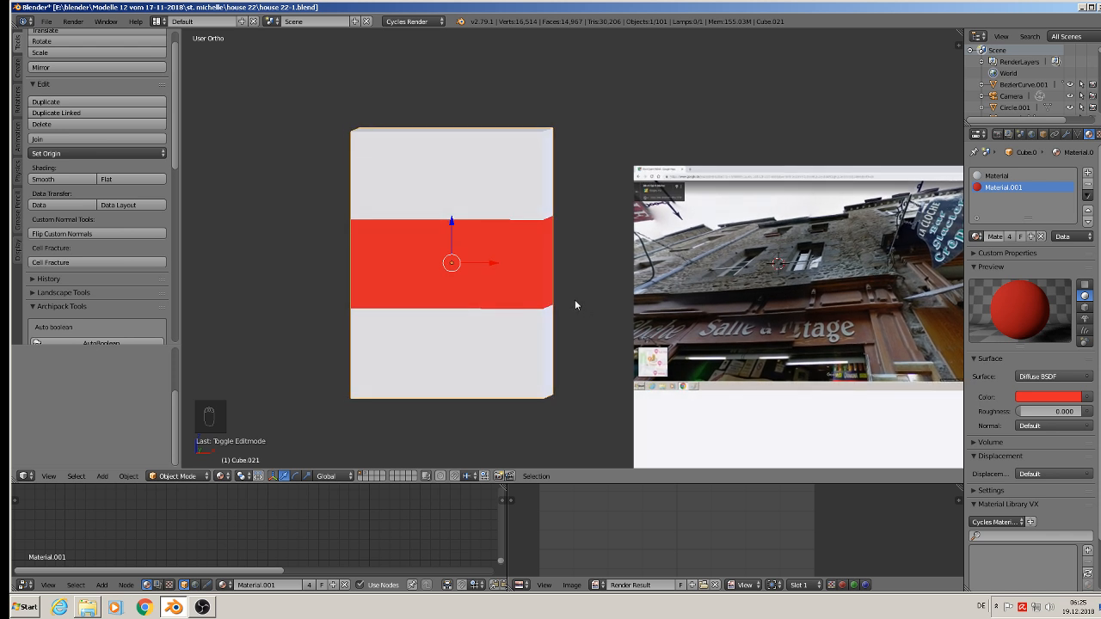
middle_click_drag(576, 300, 585, 300)
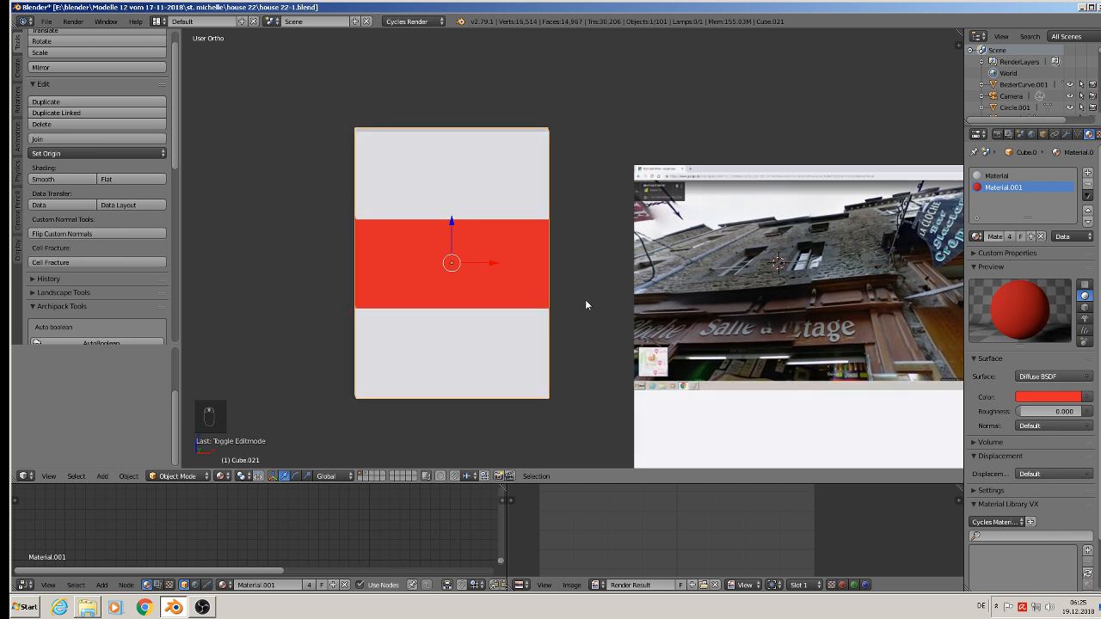
key("KP_1")
key("s")
key("x")
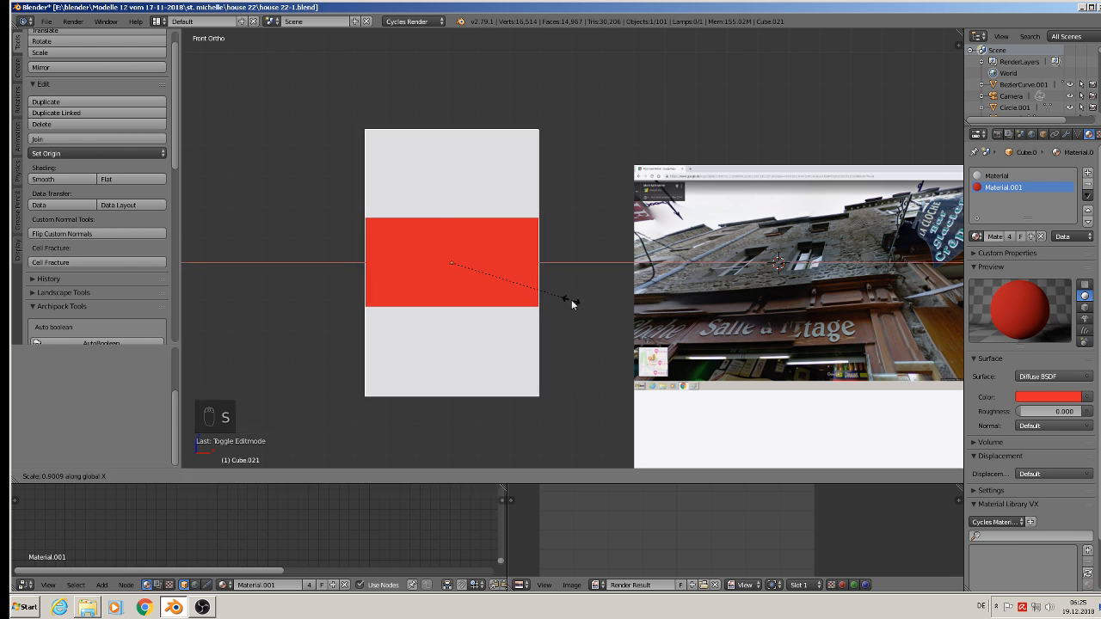
left_click(569, 303)
- Examine the block's proportions in perspective and the circled house roof in the aerial reference photo
scroll(569, 300, "down", 2)
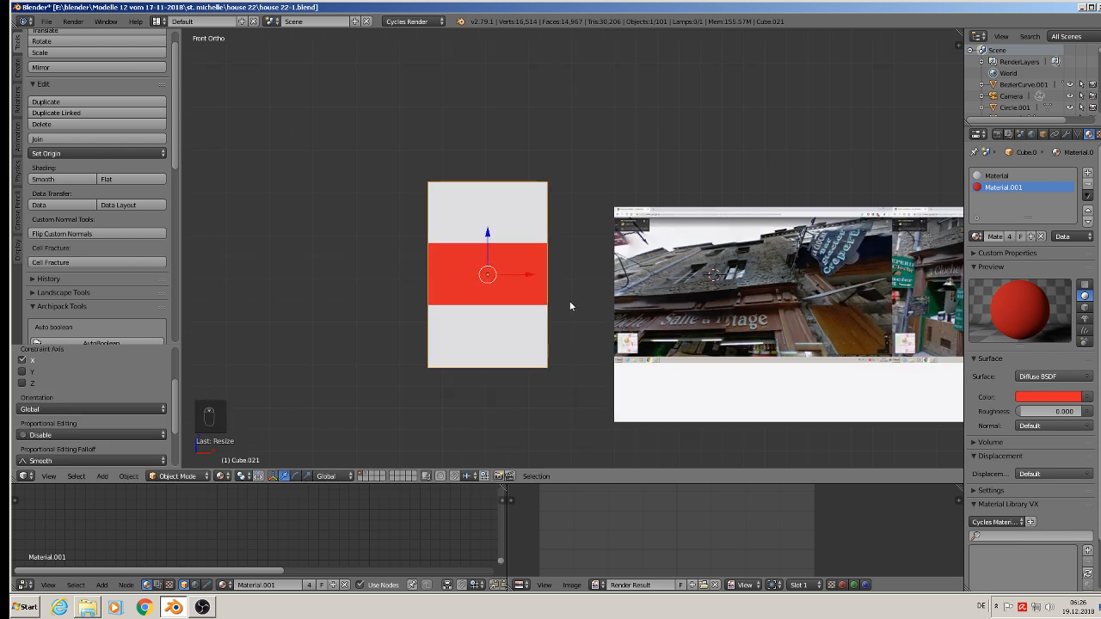
scroll(567, 305, "up", 1)
middle_click_drag(568, 310, 606, 329)
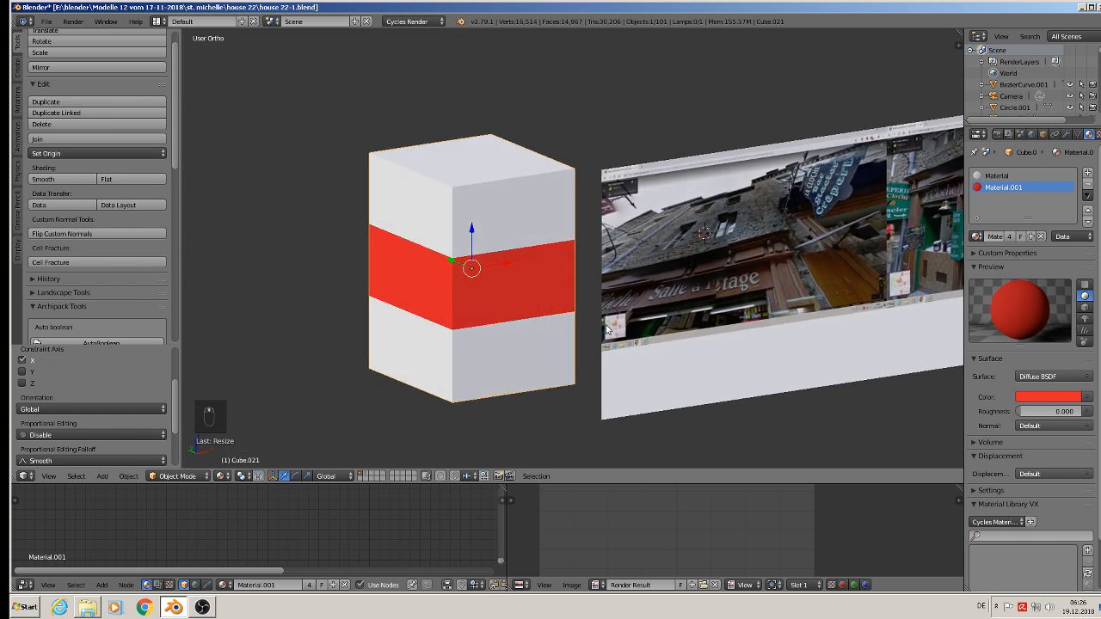
scroll(818, 285, "down", 3)
key("KP_1")
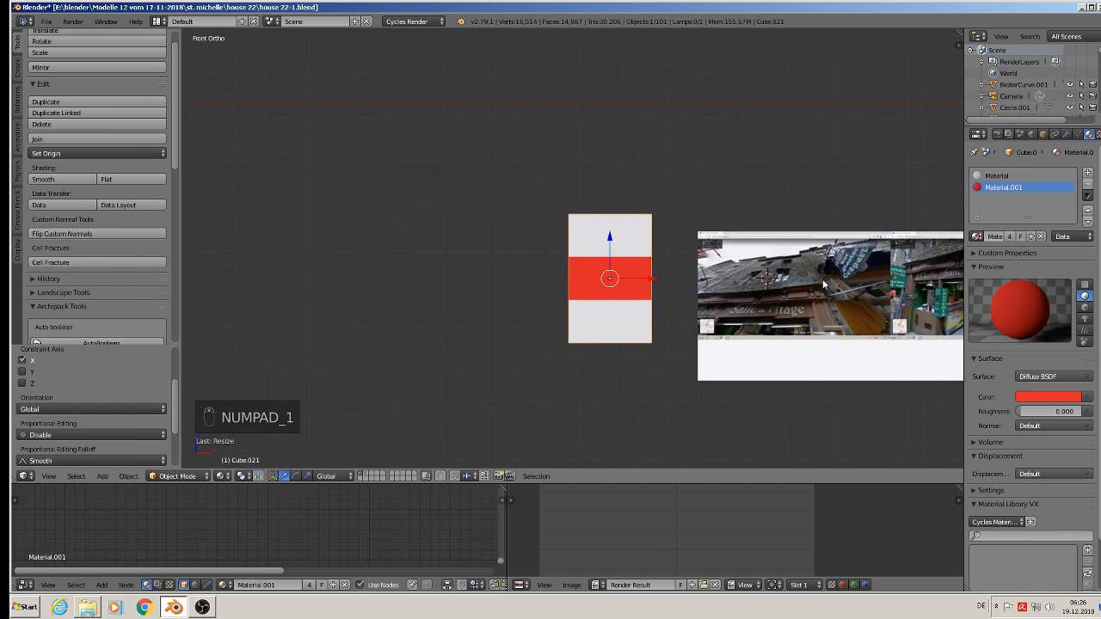
scroll(822, 279, "down", 3)
scroll(635, 320, "up", 4)
scroll(635, 320, "up", 5)
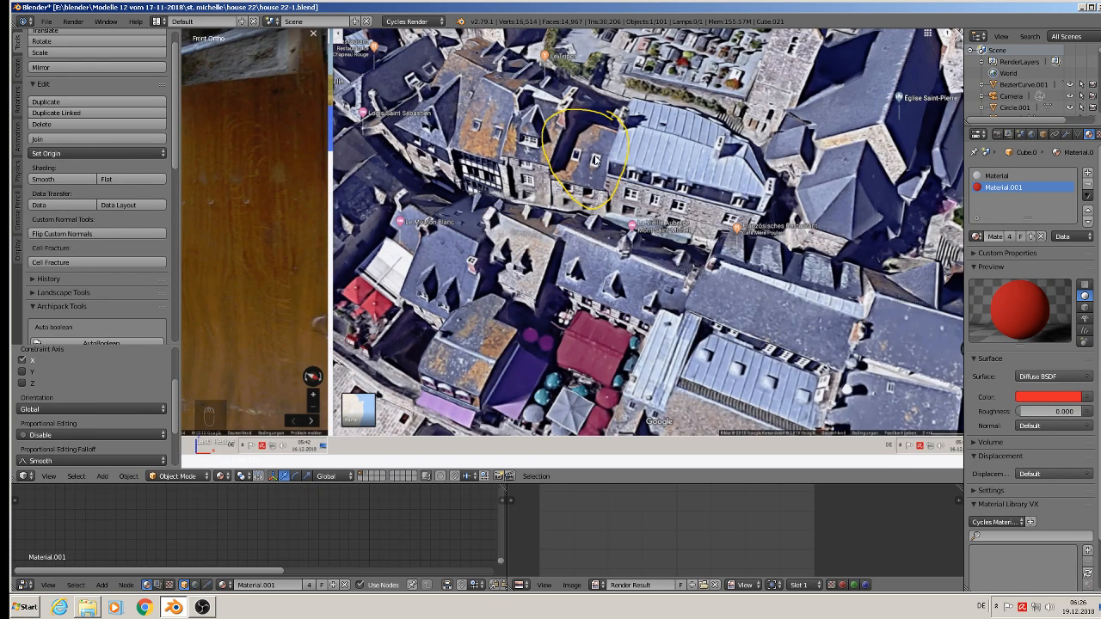
scroll(594, 159, "down", 2)
scroll(584, 201, "down", 6)
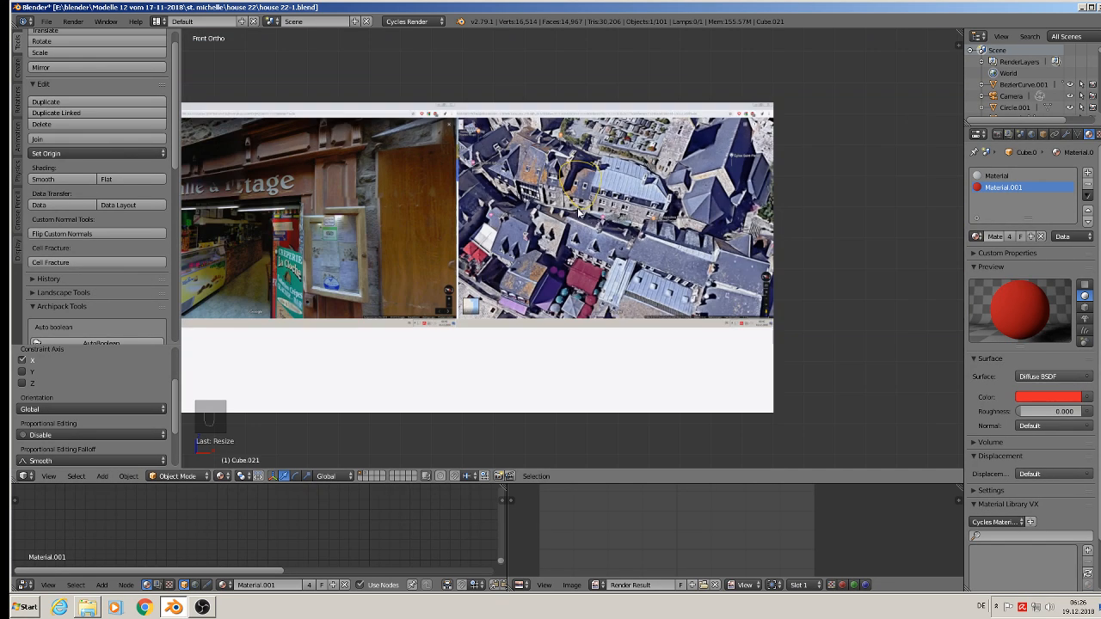
- Add one centred loop cut around the block, running along X across its top face
middle_click_drag(512, 263, 252, 263, "shift")
scroll(602, 128, "up", 4)
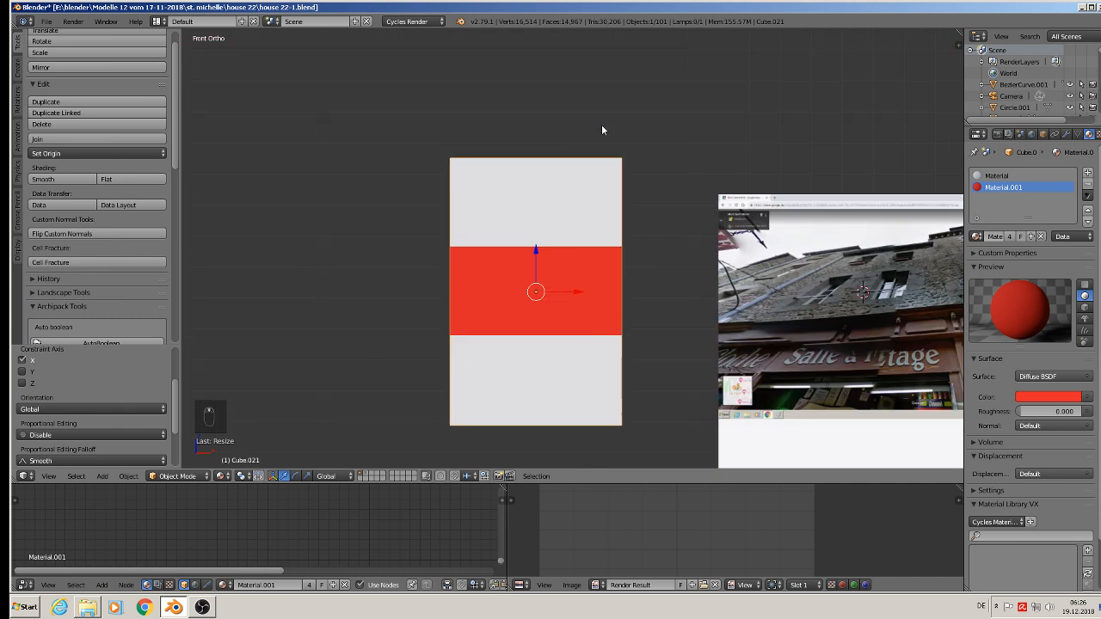
middle_click_drag(602, 128, 573, 190)
scroll(486, 180, "up", 5)
key("Tab")
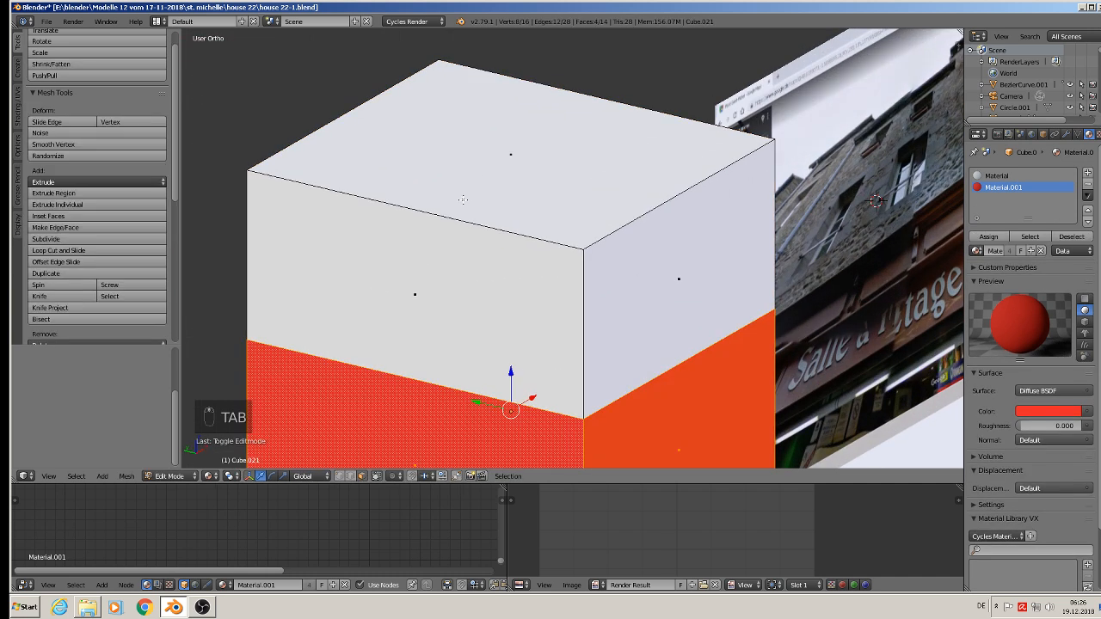
key("ctrl+r")
left_click(455, 206)
right_click(455, 206)
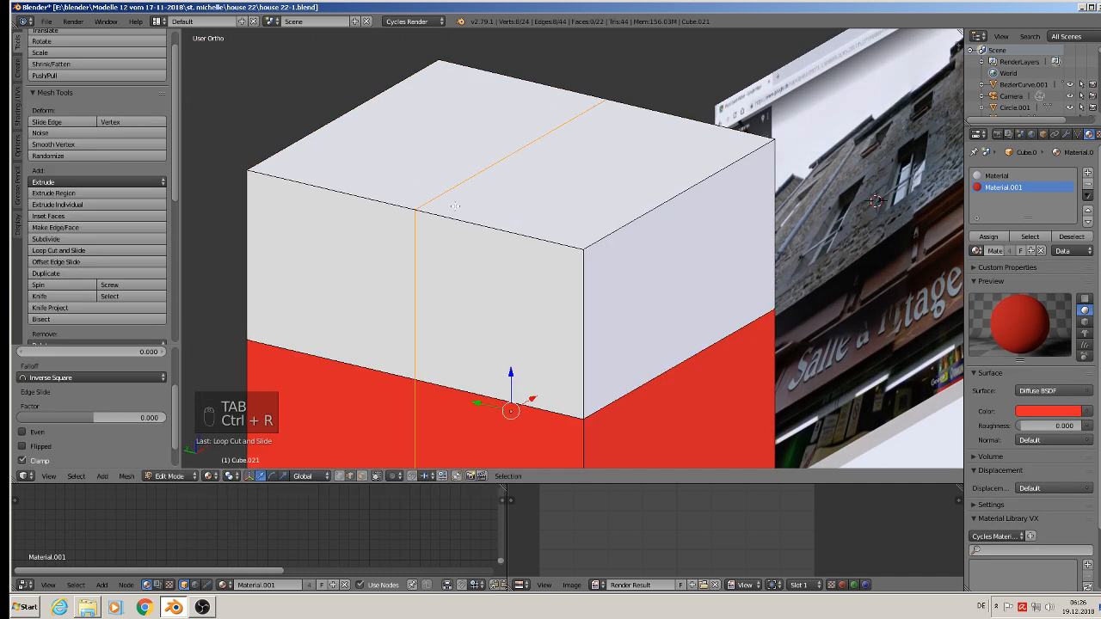
- Raise the top face's centre edge along Z to form a gabled roof, then clear the selection
right_click(498, 160)
key("g")
key("z")
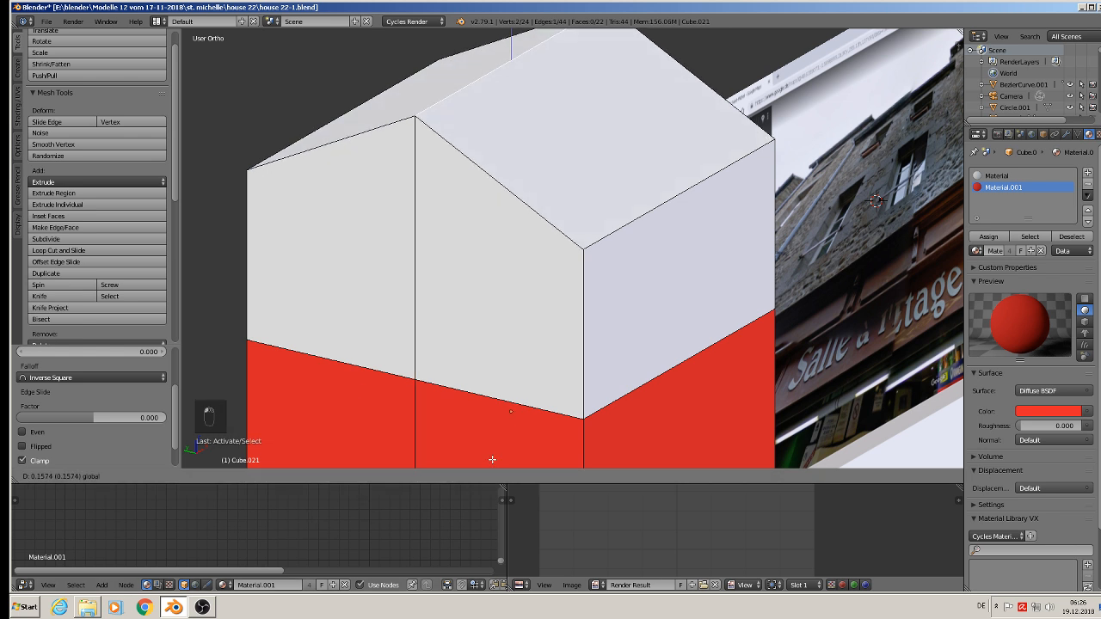
left_click(573, 442)
scroll(379, 301, "down", 5)
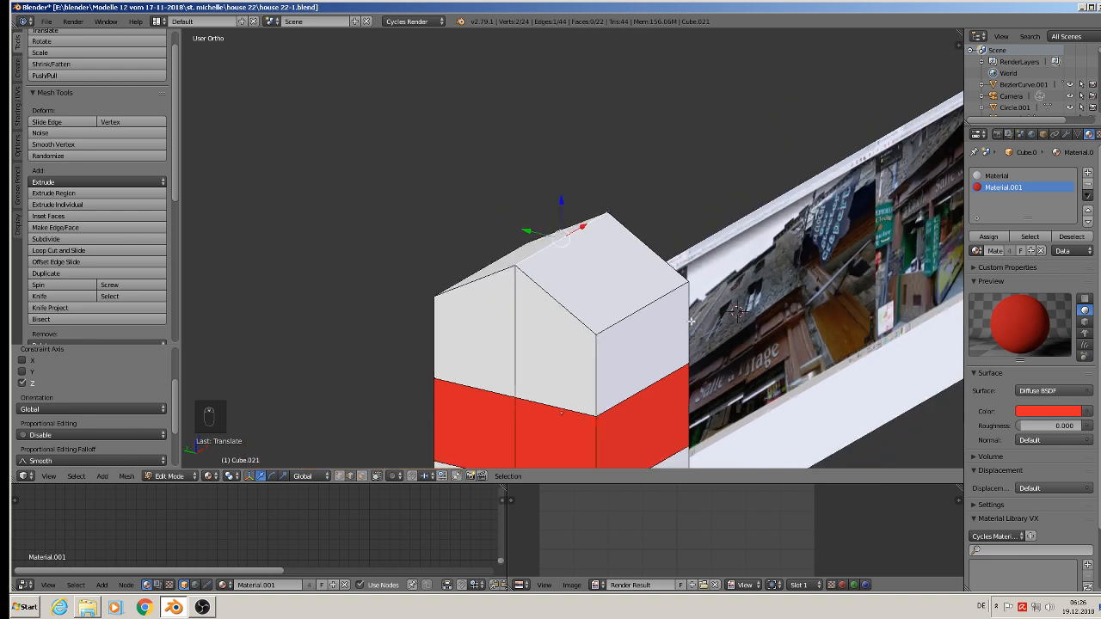
middle_click_drag(511, 339, 425, 319)
key("a")
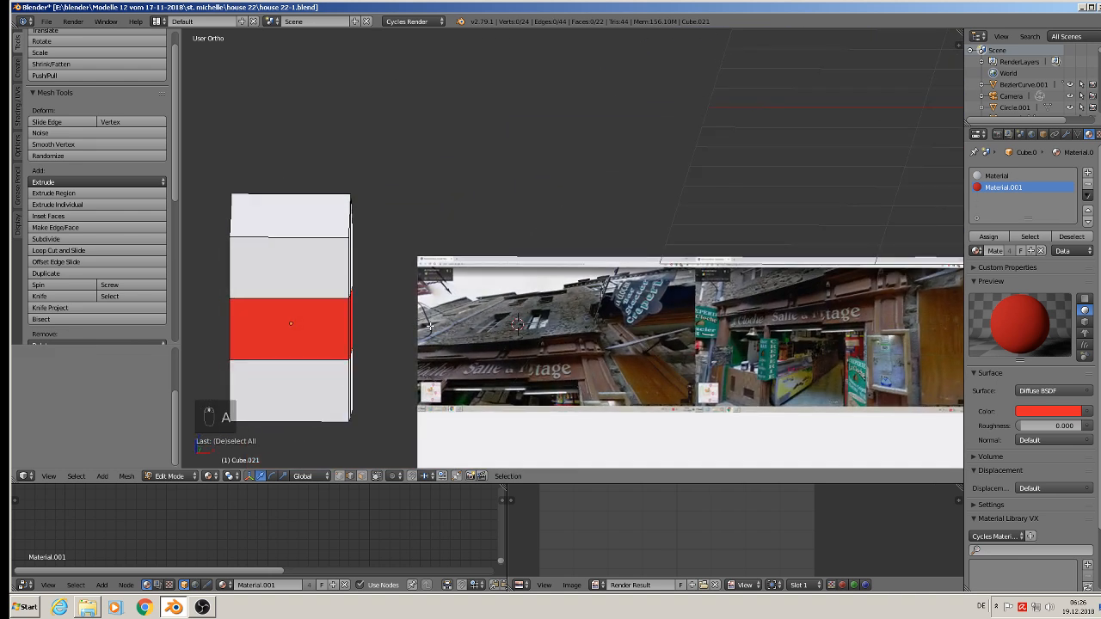
scroll(516, 360, "up", 7)
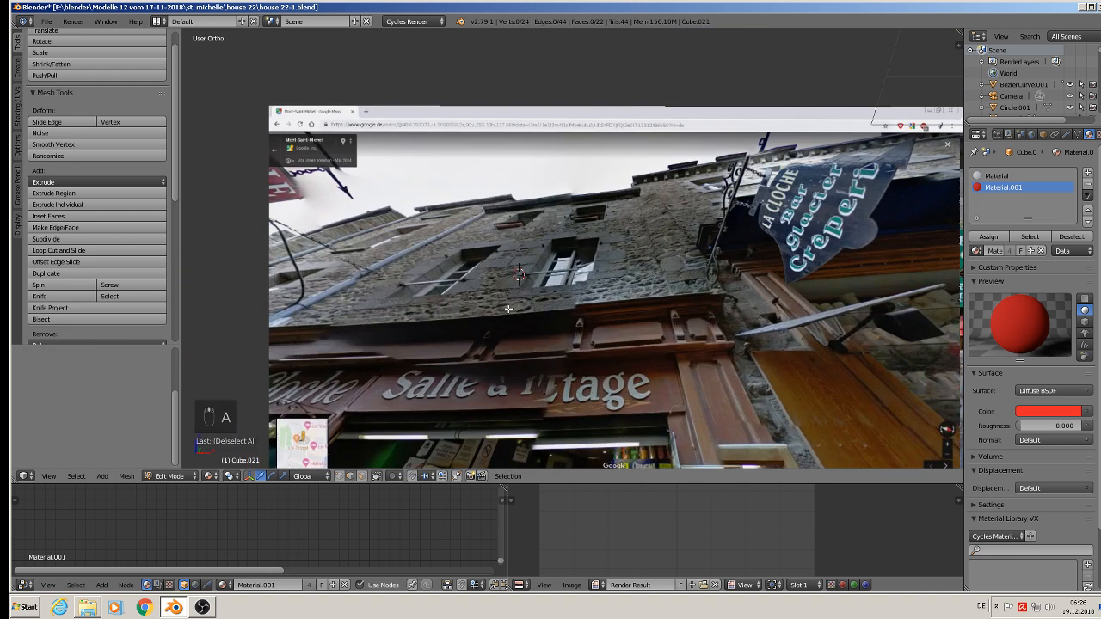
scroll(613, 284, "down", 8)
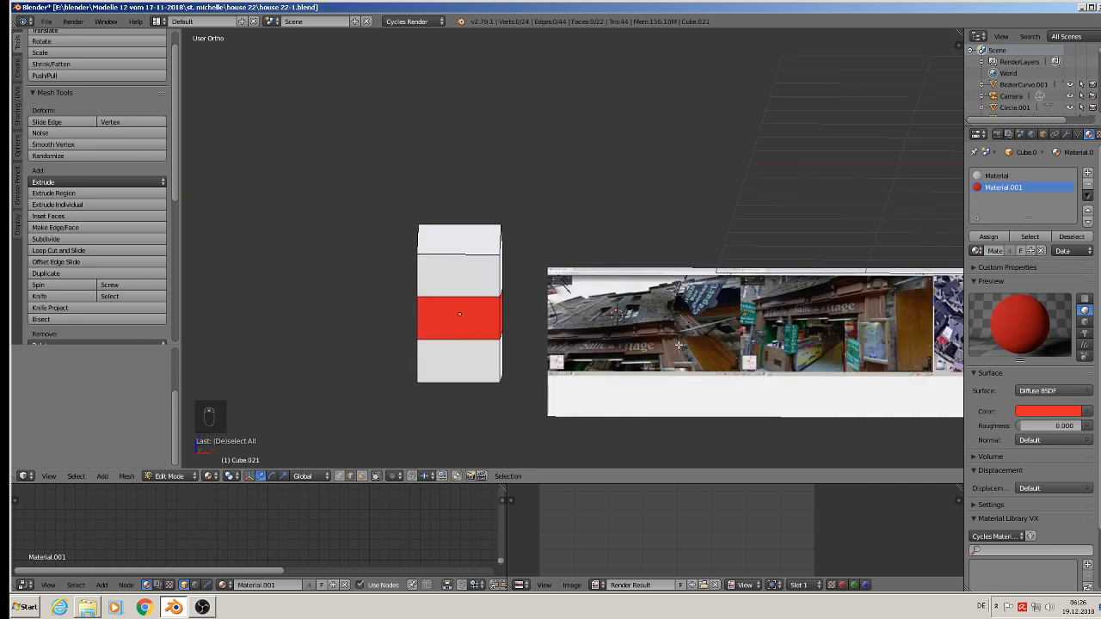
- Leave Edit Mode and move the white window cutter blocks from the camera area to beside the new house block
key("KP_1")
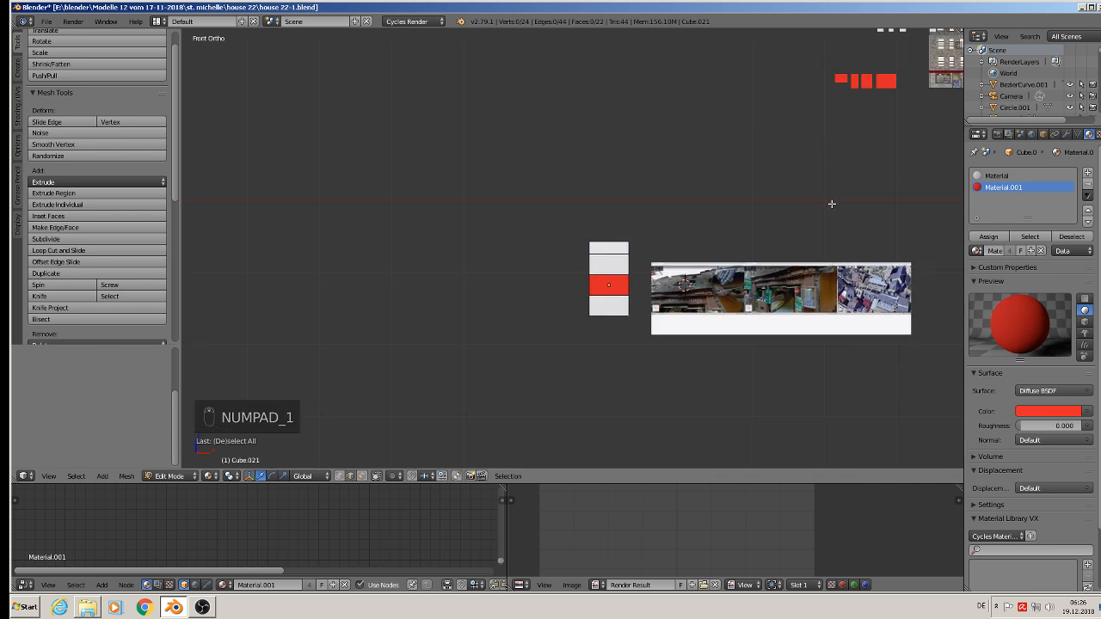
middle_click_drag(831, 203, 614, 314, "shift")
scroll(663, 373, "up", 3)
middle_click_drag(732, 352, 468, 460, "shift")
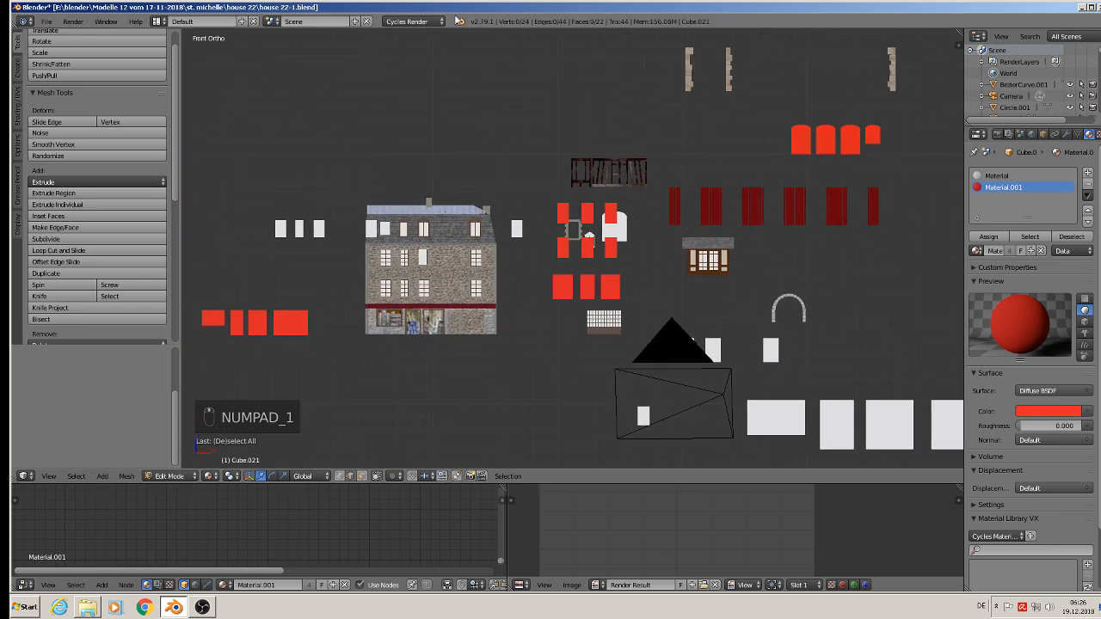
key("Tab")
key("backslash")
right_click(565, 222)
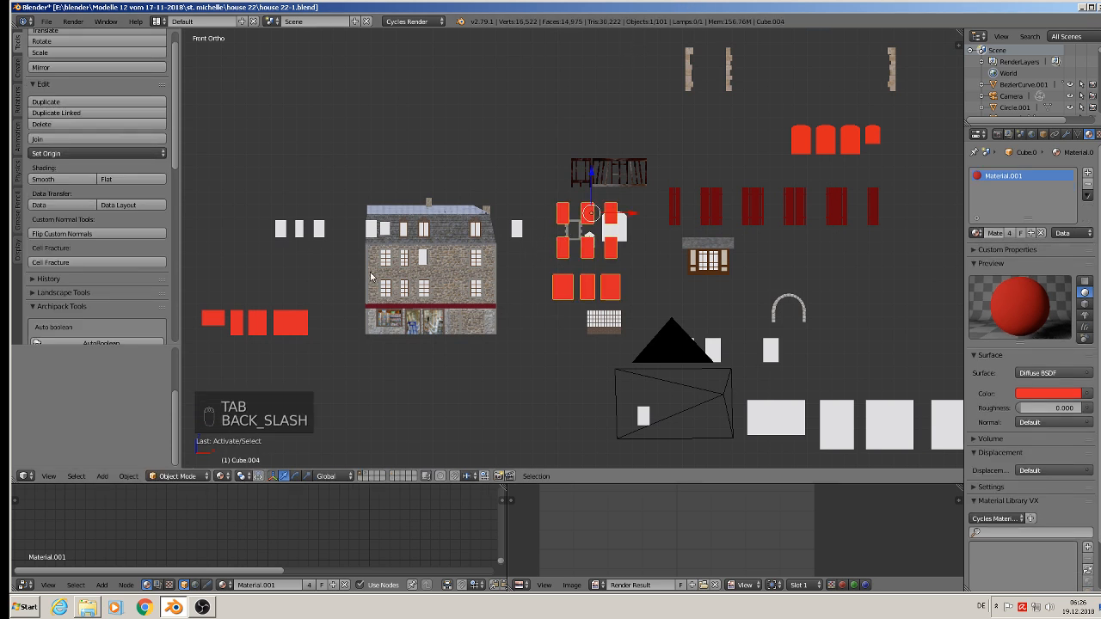
right_click(725, 351)
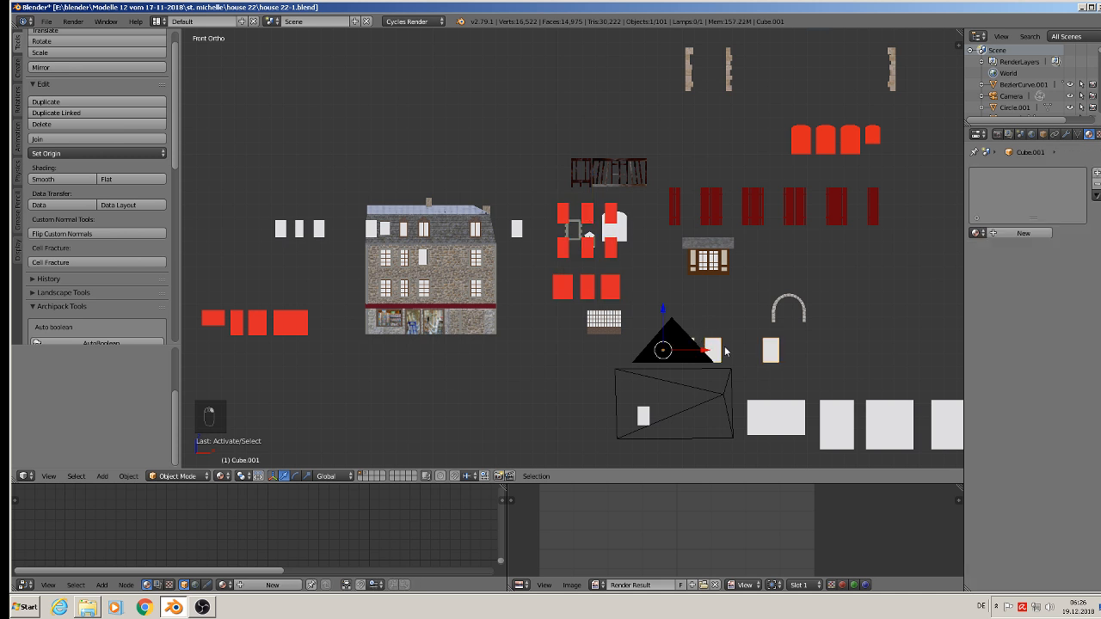
scroll(602, 385, "down", 3)
middle_click_drag(588, 382, 907, 190, "shift")
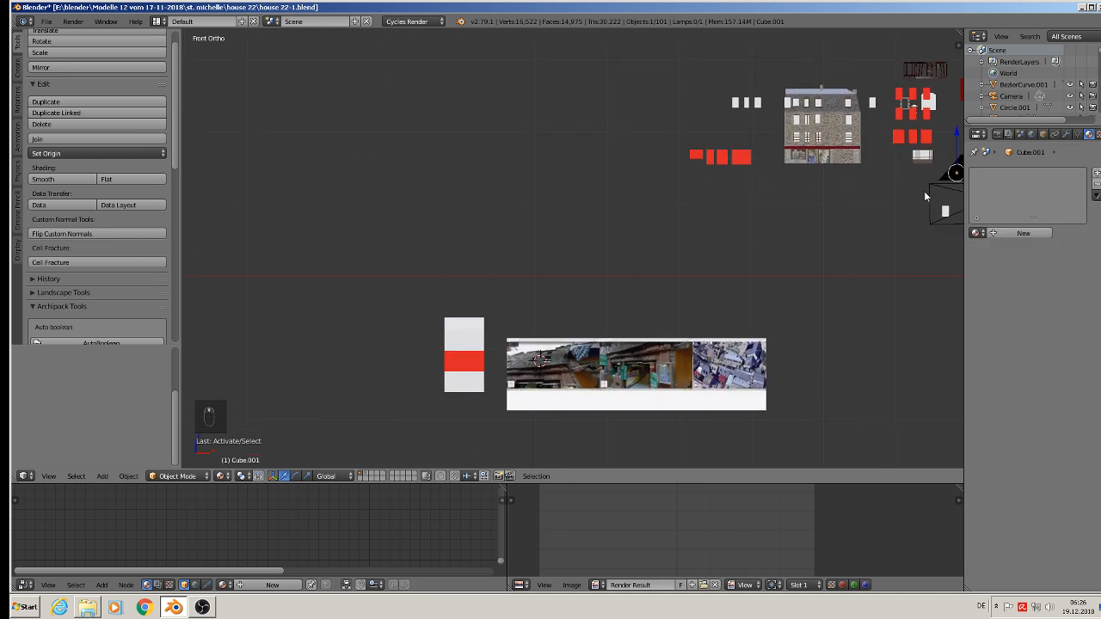
key("g")
left_click(445, 335)
scroll(516, 344, "up", 6)
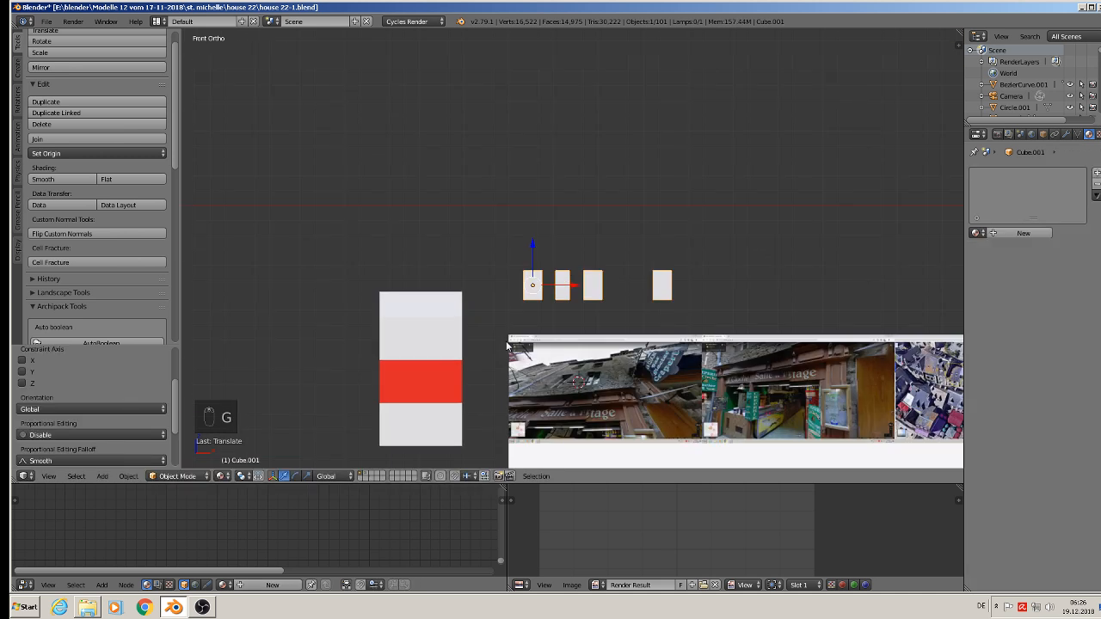
- Delete three of the four window blocks from the mesh, keeping only the one nearest the house
scroll(541, 328, "up", 3)
middle_click_drag(676, 255, 579, 207, "shift")
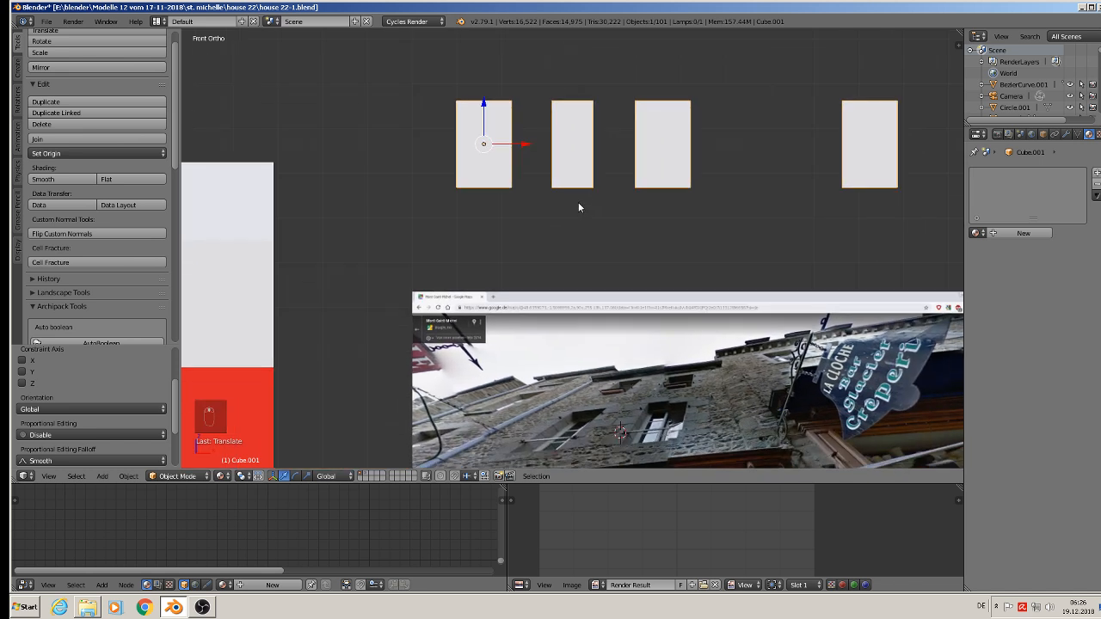
key("Tab")
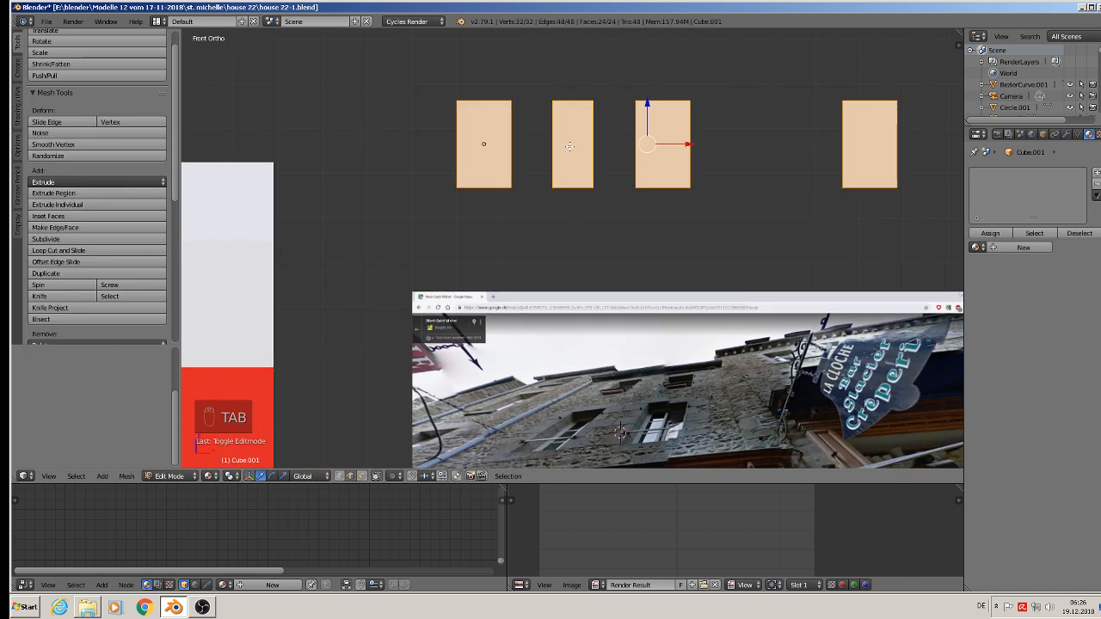
key("a")
key("a")
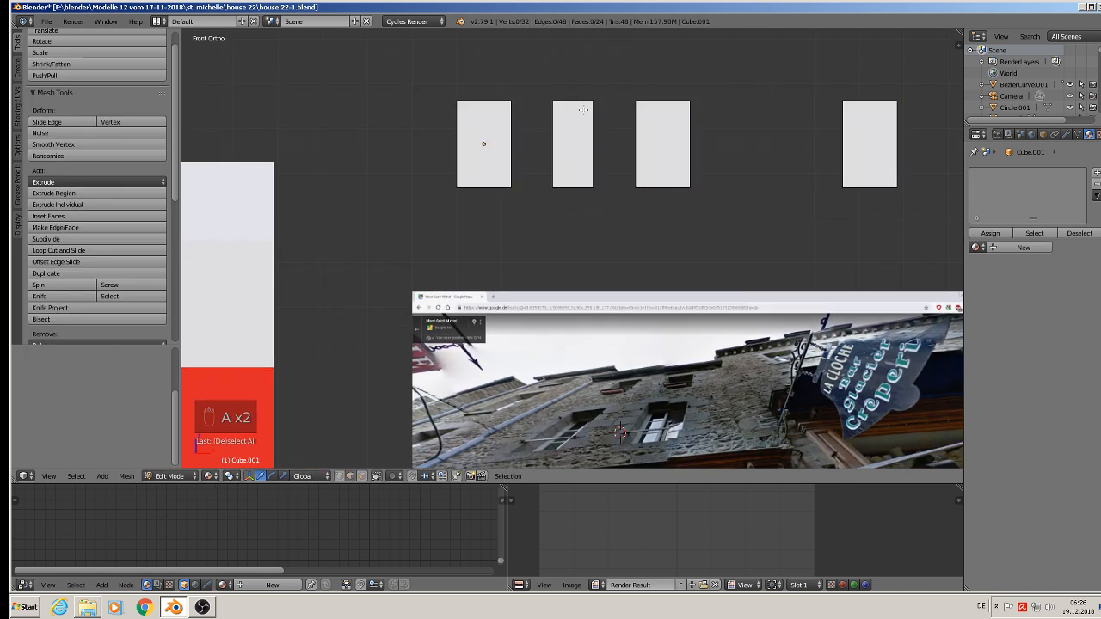
key("l")
key("l")
key("l")
key("l")
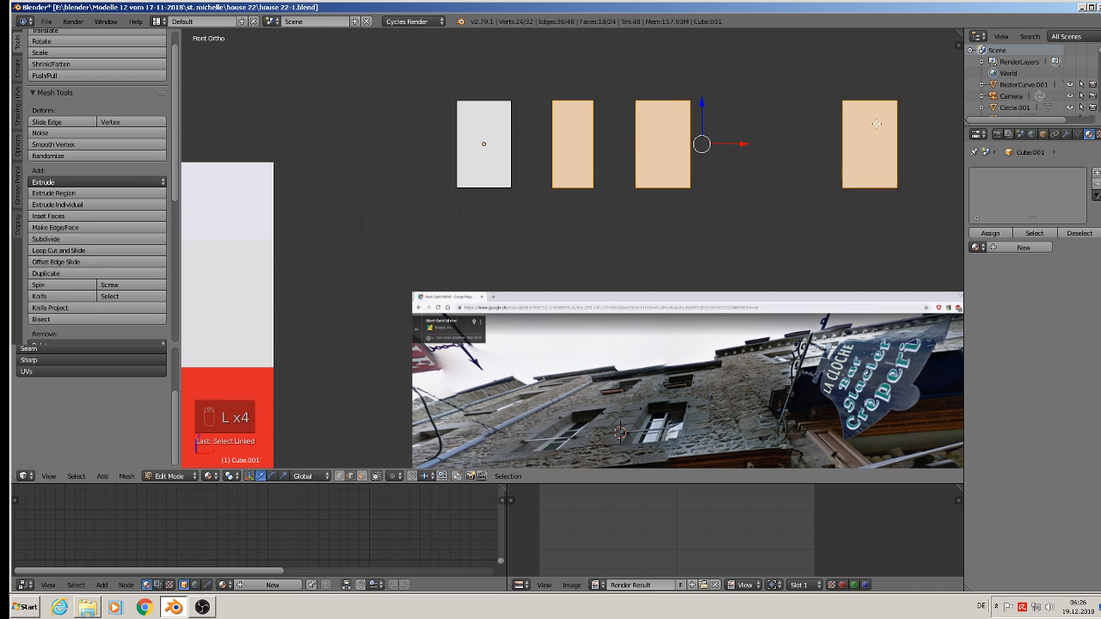
key("x")
left_click(871, 126)
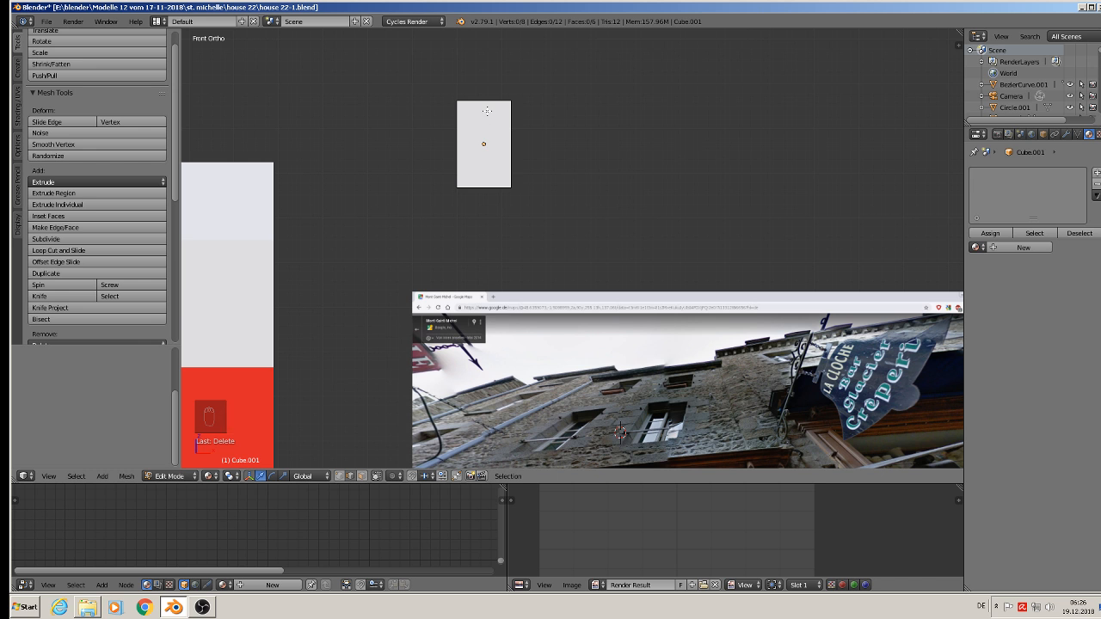
- Duplicate the remaining window block along X to form a pair of windows with a gap between them
key("l")
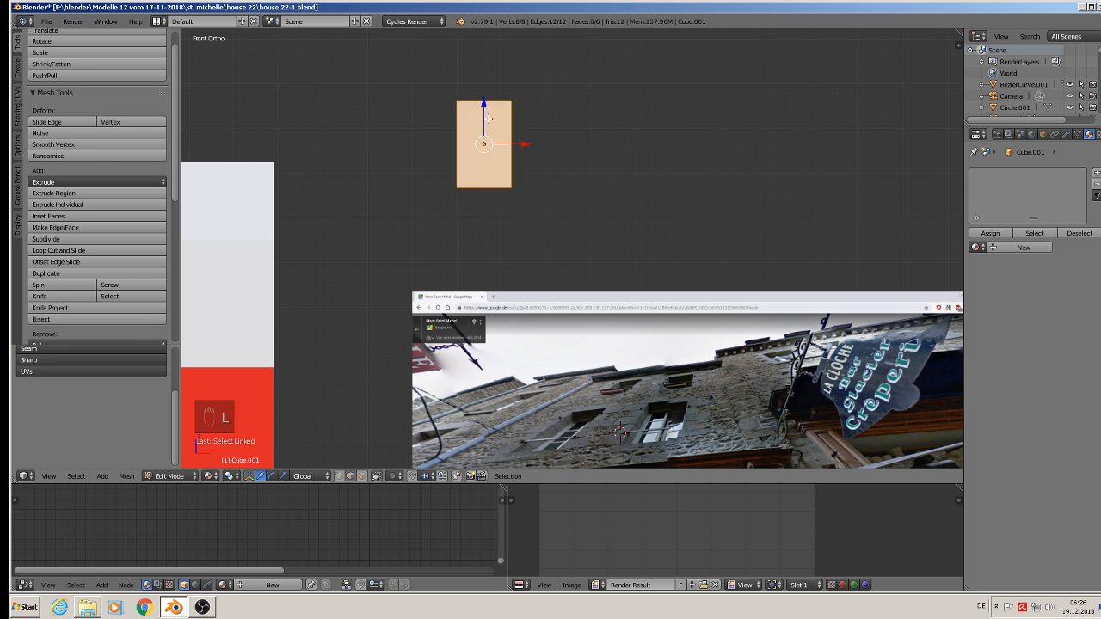
key("shift+d")
key("x")
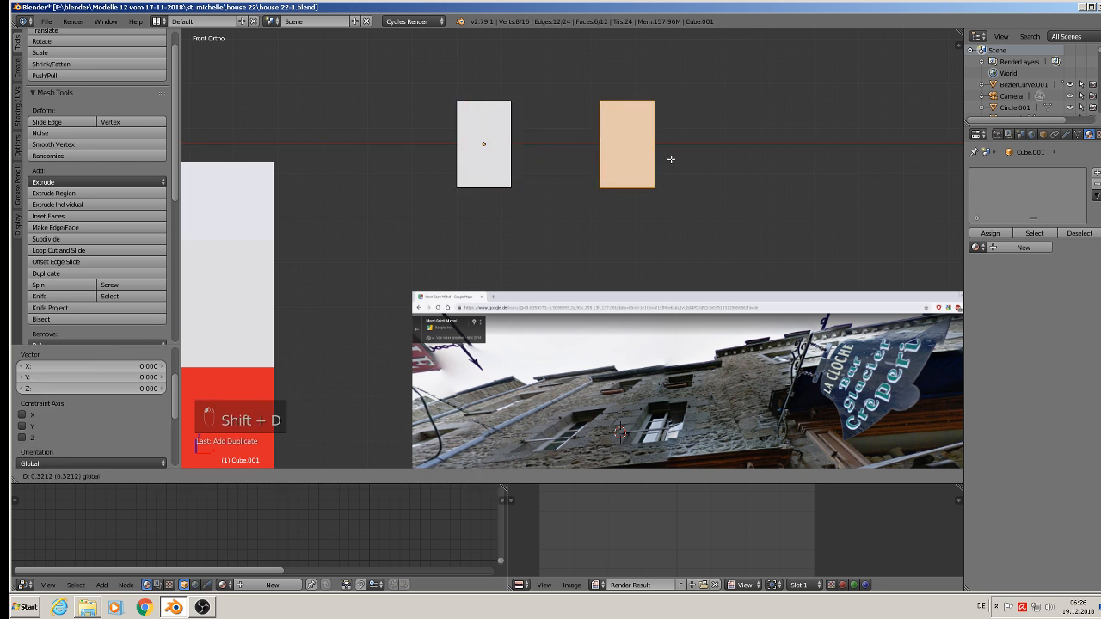
left_click(662, 161)
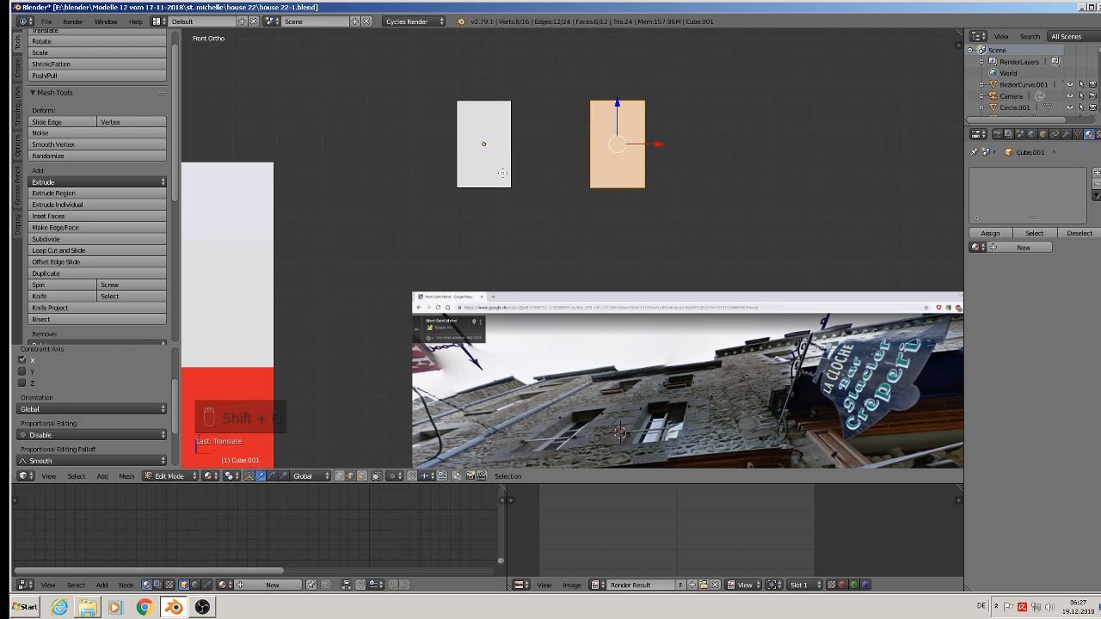
- Duplicate the pair of window blocks downward along Z to form a two-by-two grid, then return to Object Mode
key("a")
key("a")
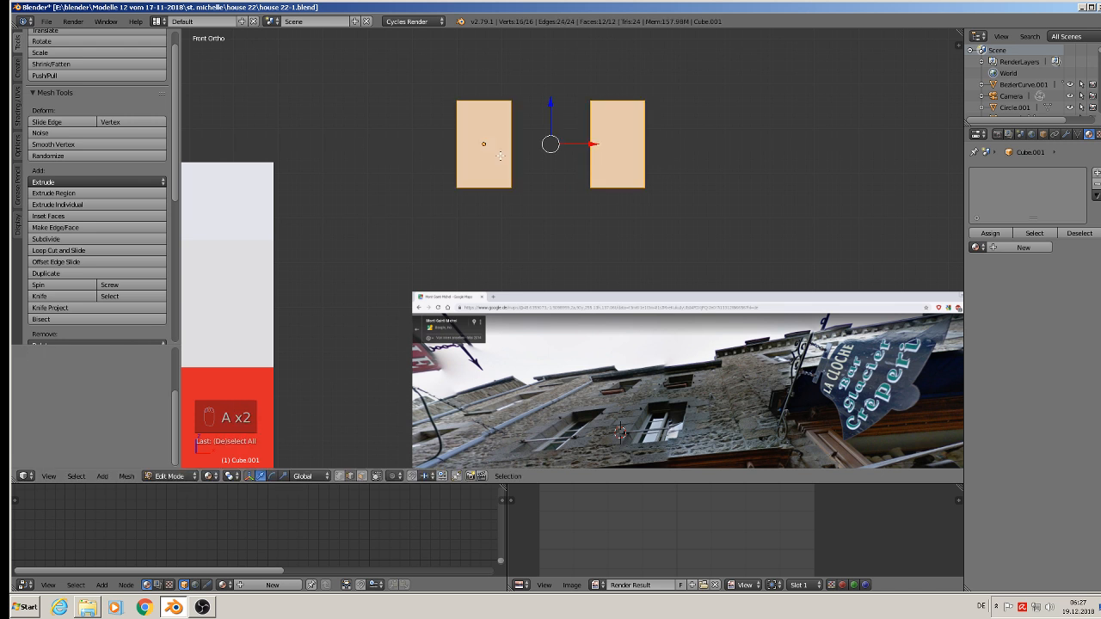
key("shift+d")
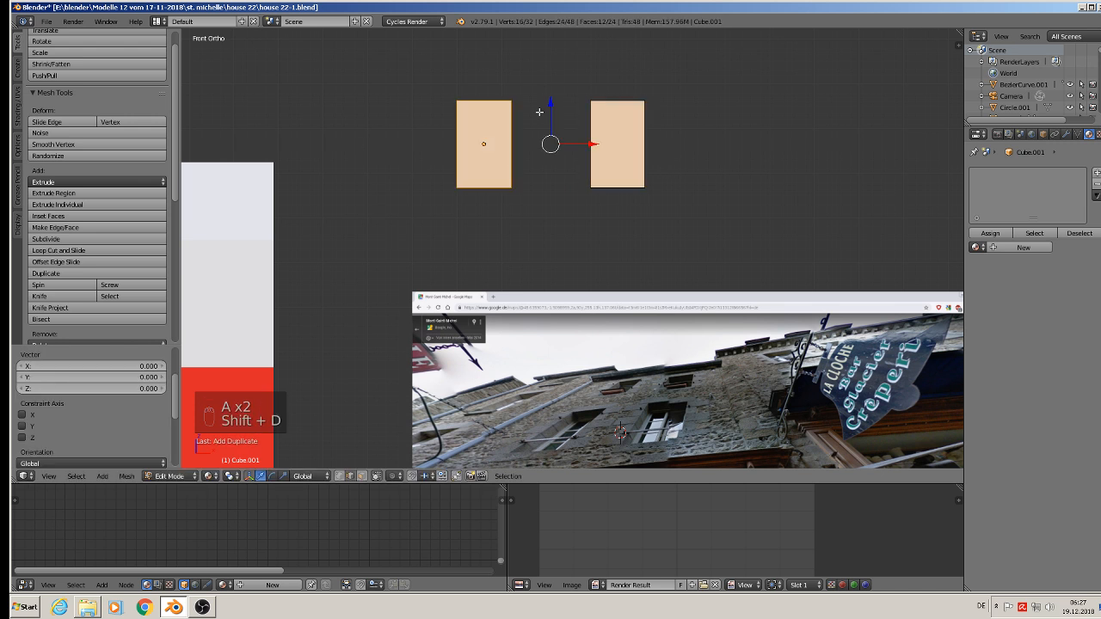
key("z")
left_click(576, 251)
middle_click_drag(575, 250, 503, 264)
scroll(599, 266, "down", 3)
scroll(599, 266, "up", 1)
key("Tab")
- Move the window grid along Y and X to bring it over to the new house
scroll(597, 268, "down", 4)
scroll(504, 256, "down", 2)
scroll(487, 277, "down", 3)
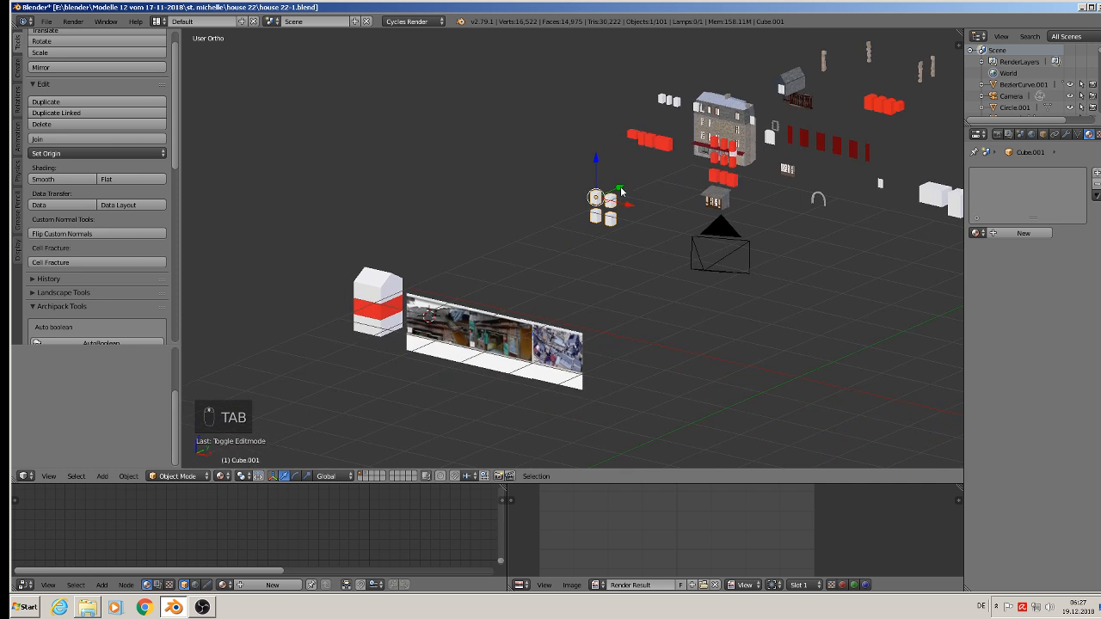
key("g")
key("y")
left_click(428, 313)
middle_click_drag(427, 313, 457, 302)
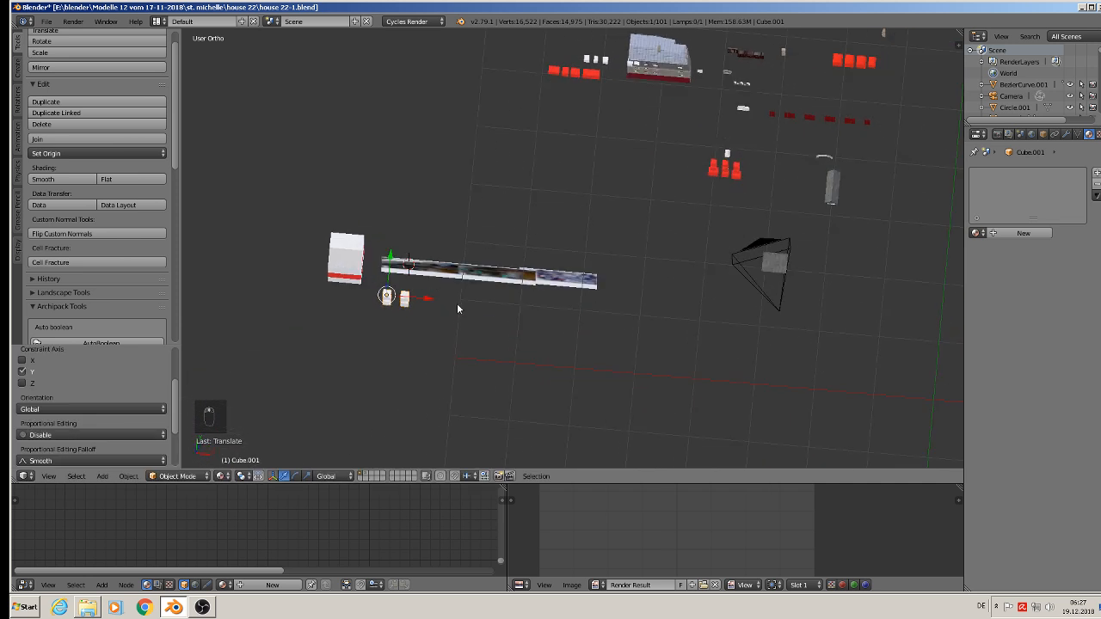
left_click_drag(331, 255, 341, 223)
middle_click_drag(348, 271, 341, 233)
scroll(341, 233, "up", 2)
scroll(341, 233, "up", 6)
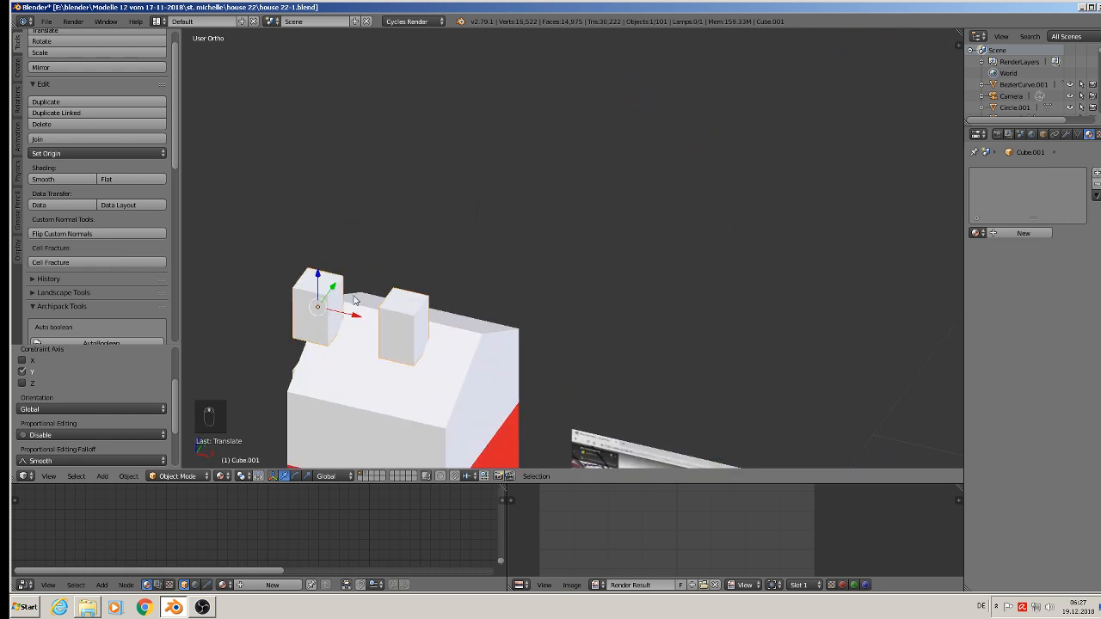
middle_click_drag(461, 62, 453, 105, "shift")
scroll(453, 105, "down", 5)
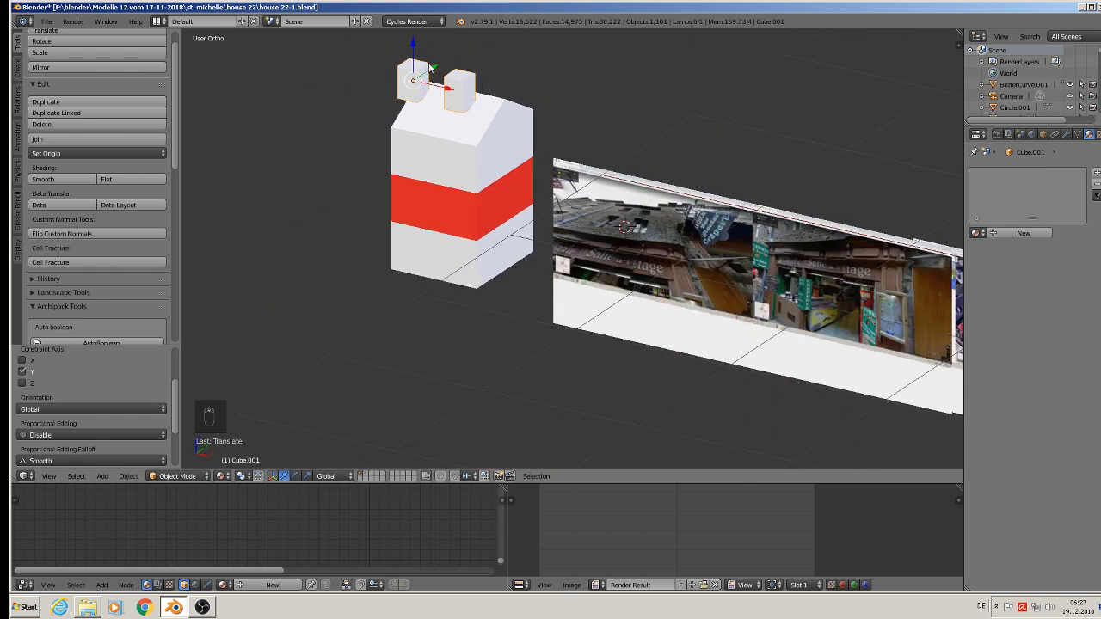
- Lower the window blocks onto the façade's upper two storeys and centre them along X
left_click_drag(429, 69, 403, 118)
left_click(395, 65)
scroll(425, 147, "up", 2)
middle_click_drag(425, 146, 414, 151)
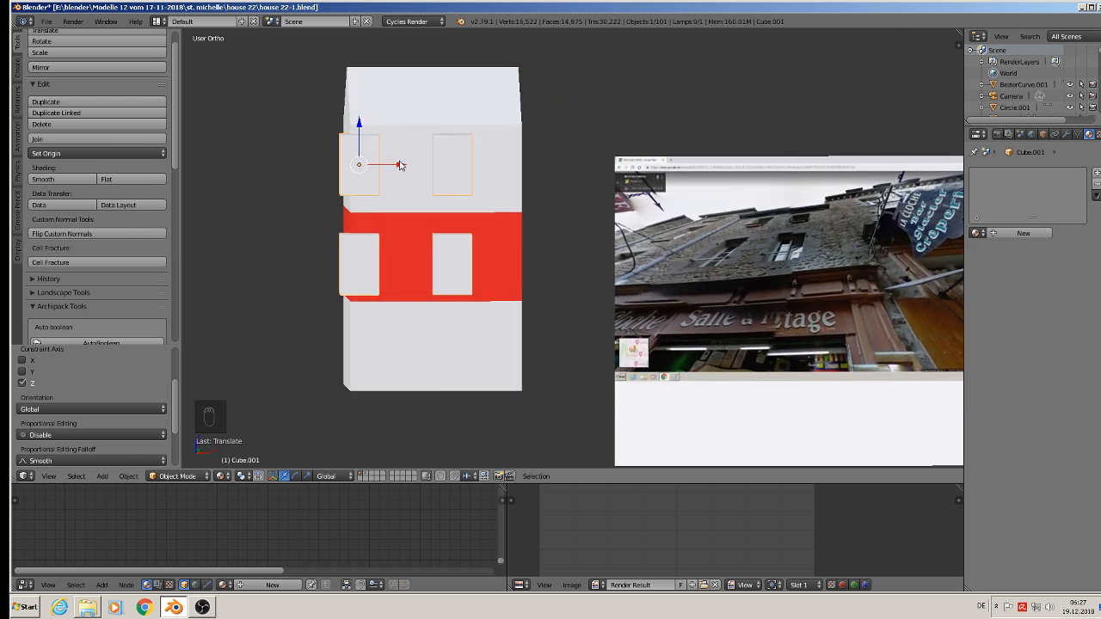
left_click_drag(401, 165, 436, 165)
- Scale the window blocks to about 0.86 and reposition them along X and Y so they sit deeper in the façade
scroll(457, 193, "up", 1)
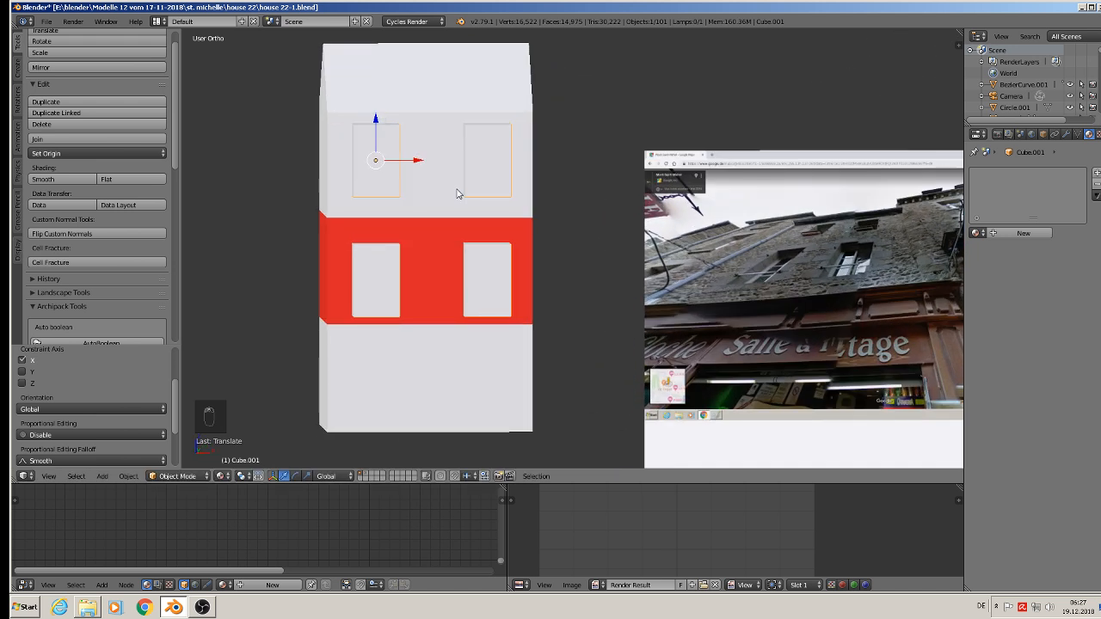
scroll(451, 202, "up", 1)
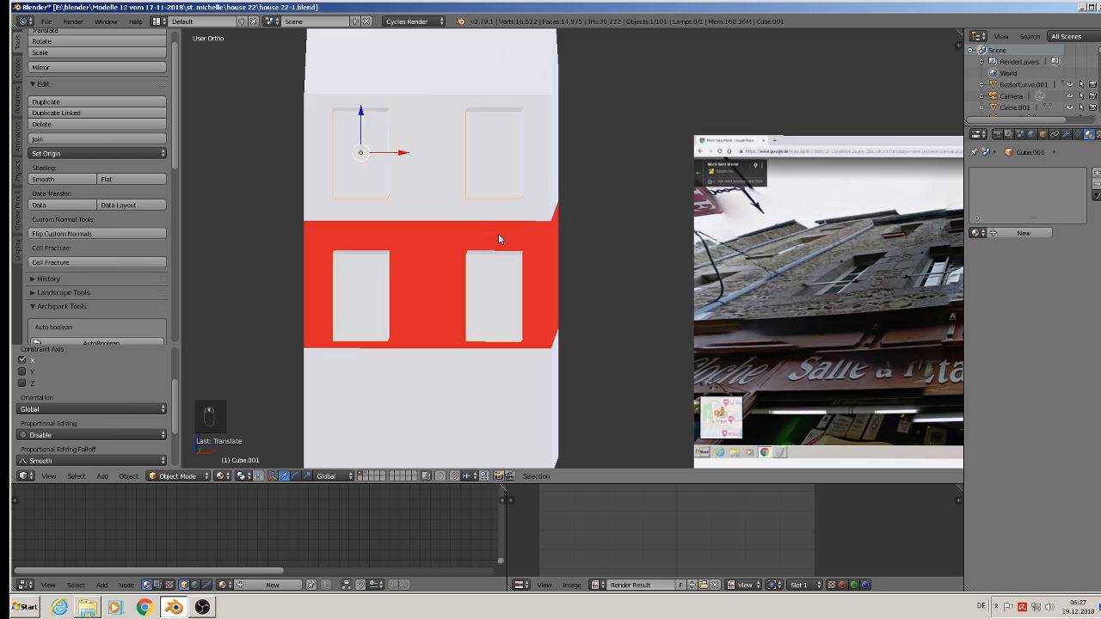
key("s")
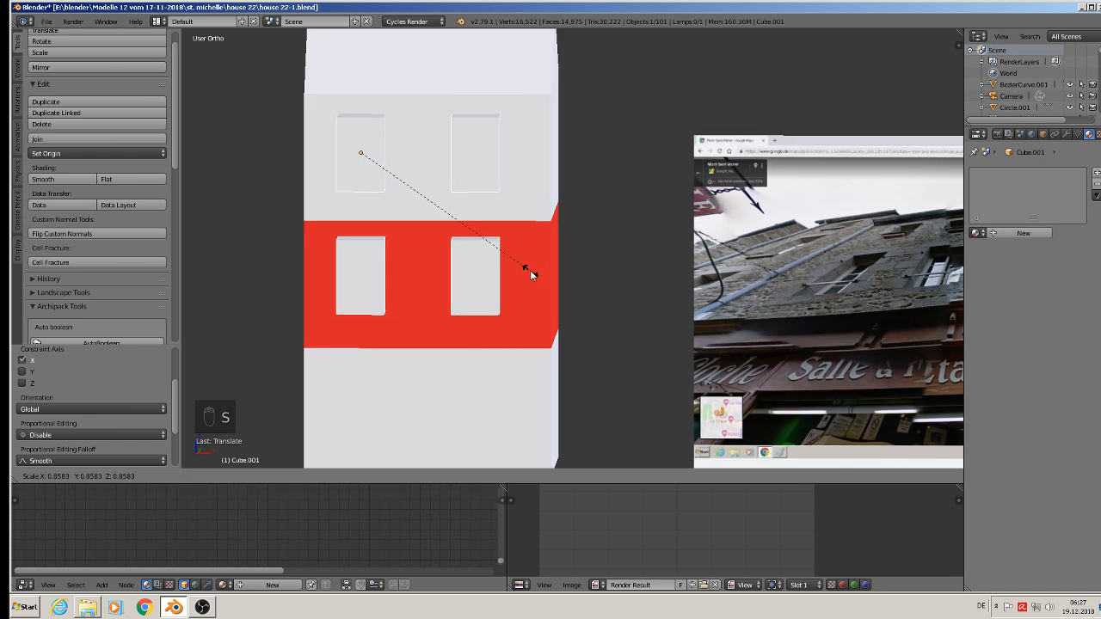
left_click(530, 275)
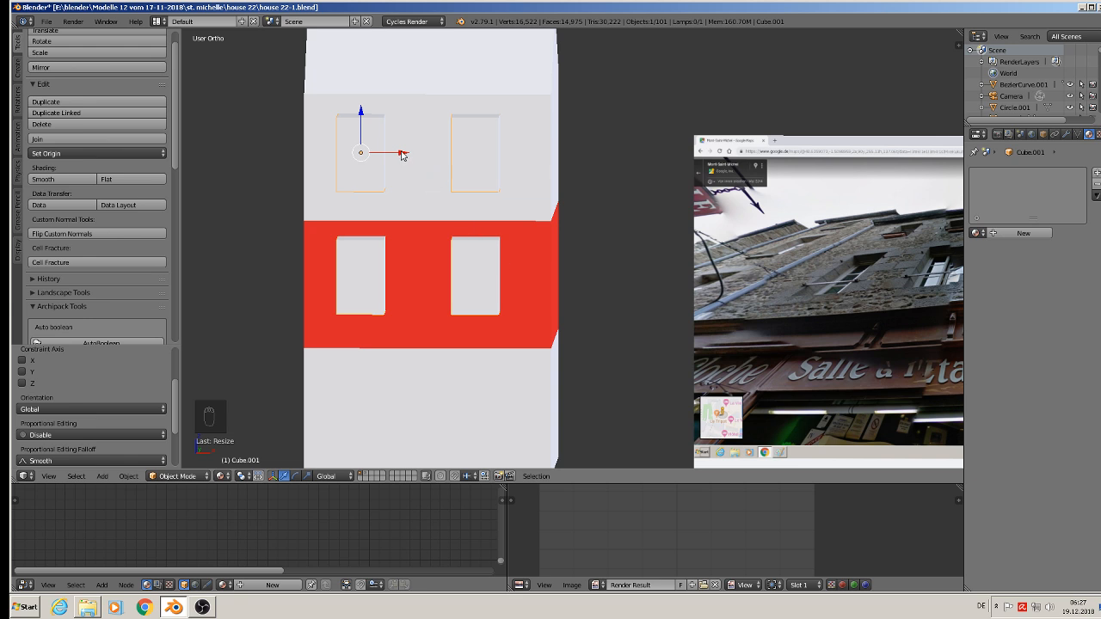
left_click_drag(402, 155, 408, 159)
middle_click_drag(408, 159, 369, 184)
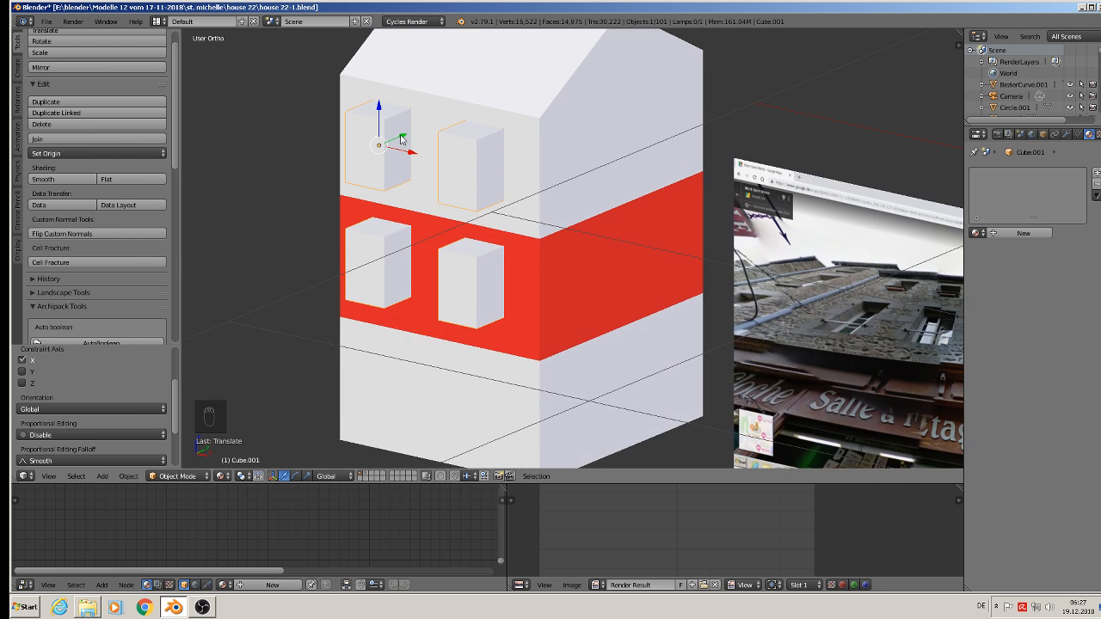
mouse_move(402, 139)
left_mouse_down()
mouse_move(425, 128)
mouse_move(420, 140)
left_mouse_up()
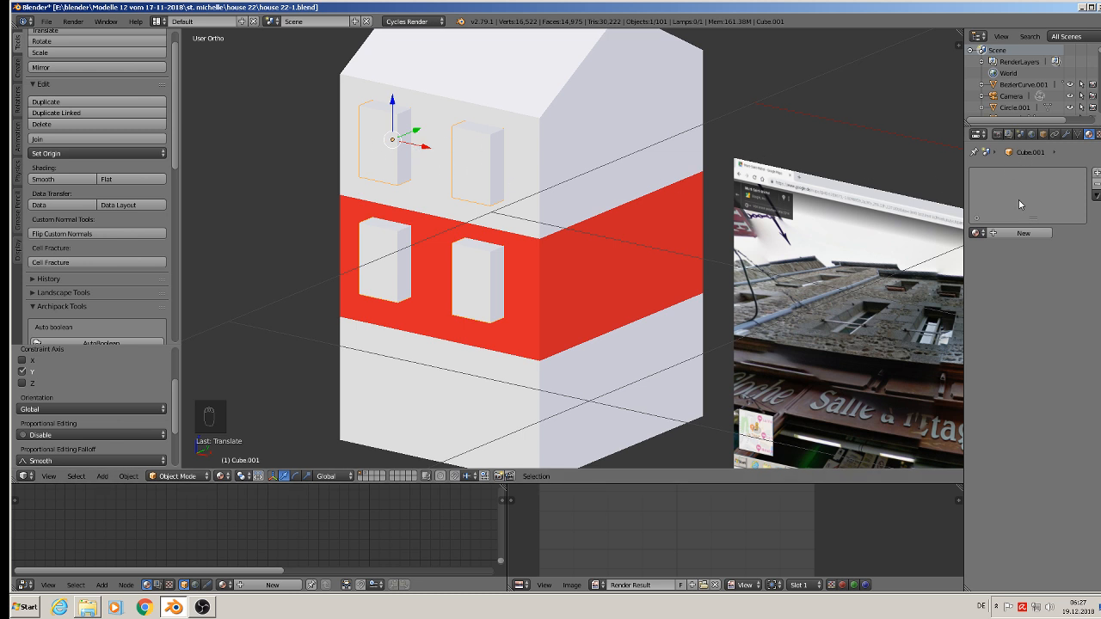
- Give the window blocks the existing Material in their first material slot and Material.001 in an added second slot
left_click(975, 233)
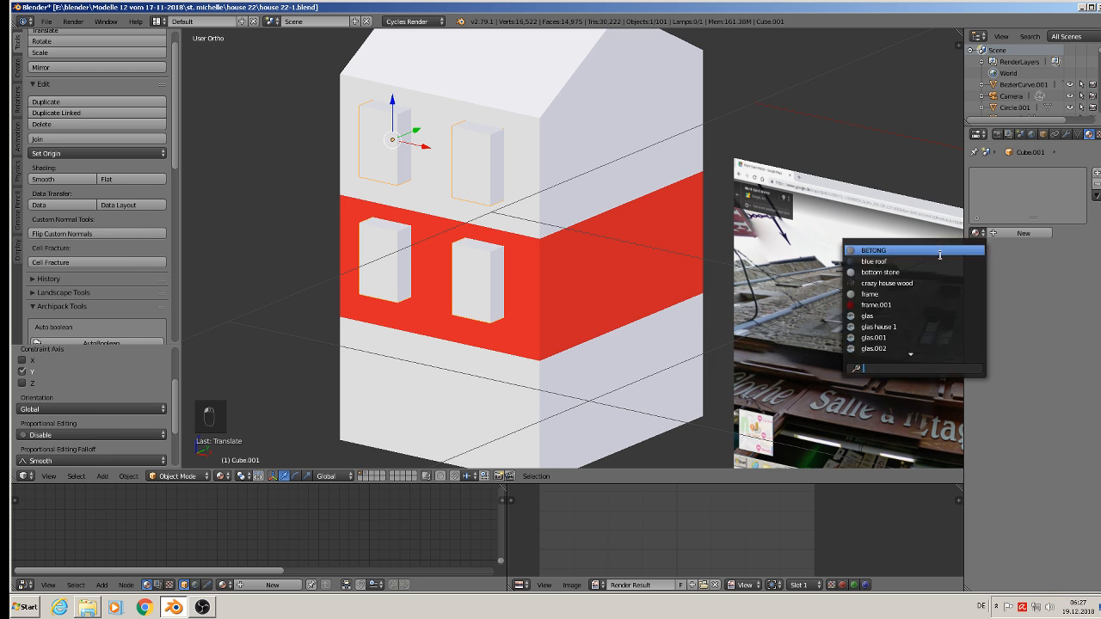
type("m")
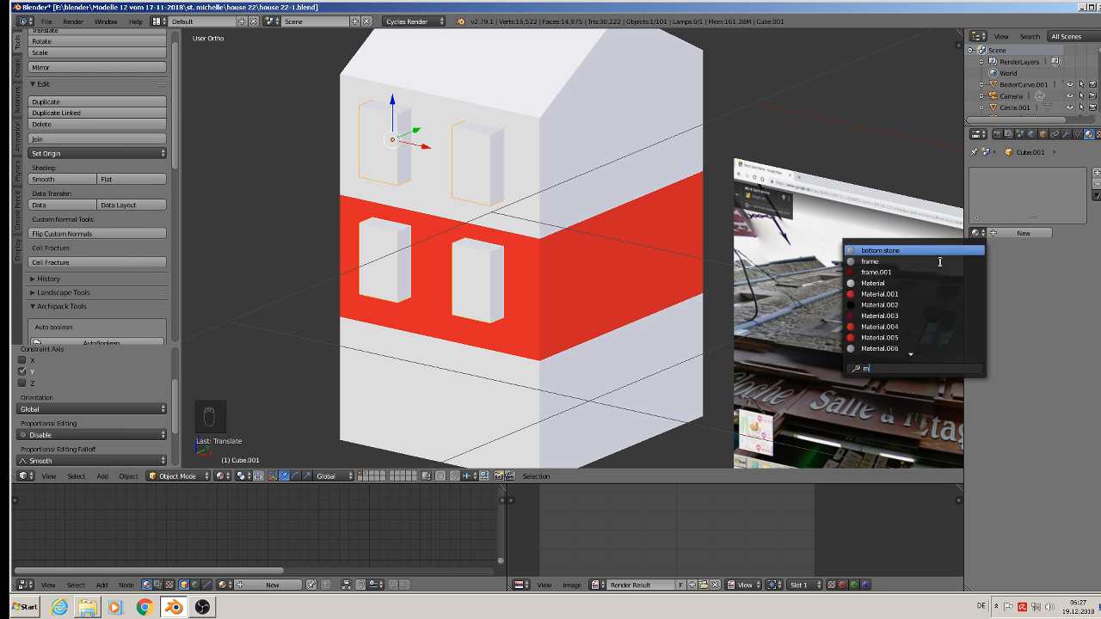
type("at")
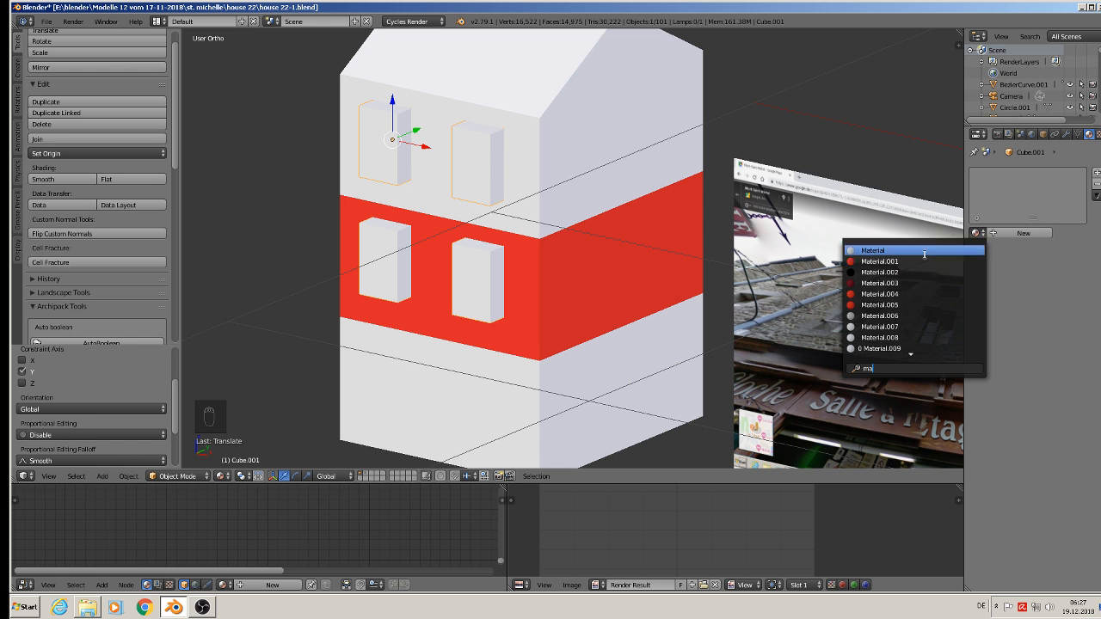
left_click(929, 252)
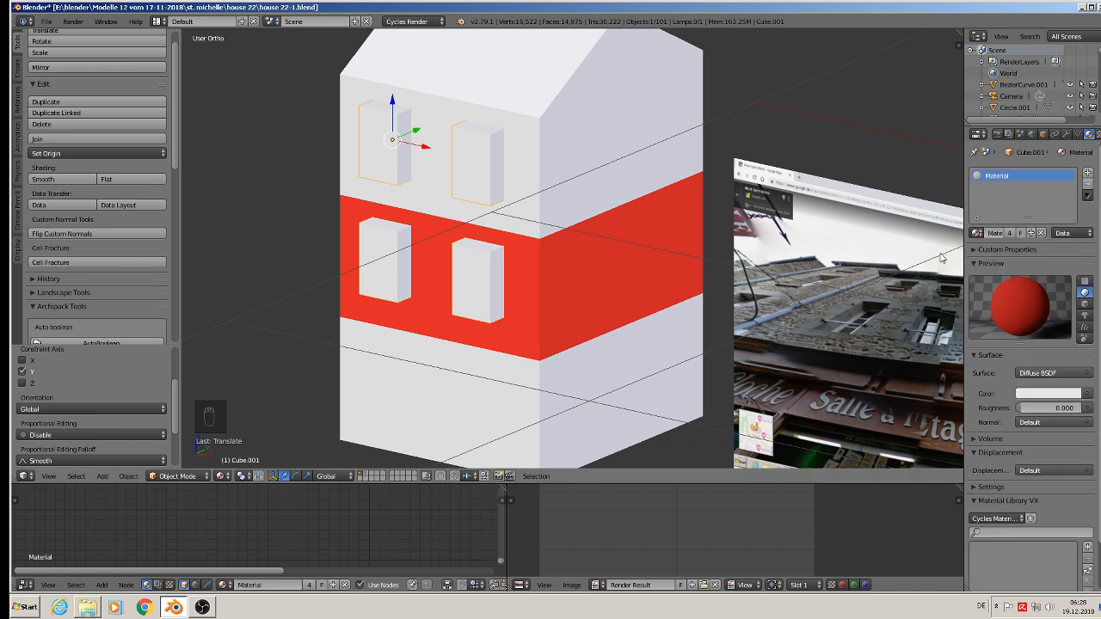
left_click(1087, 172)
left_click(976, 236)
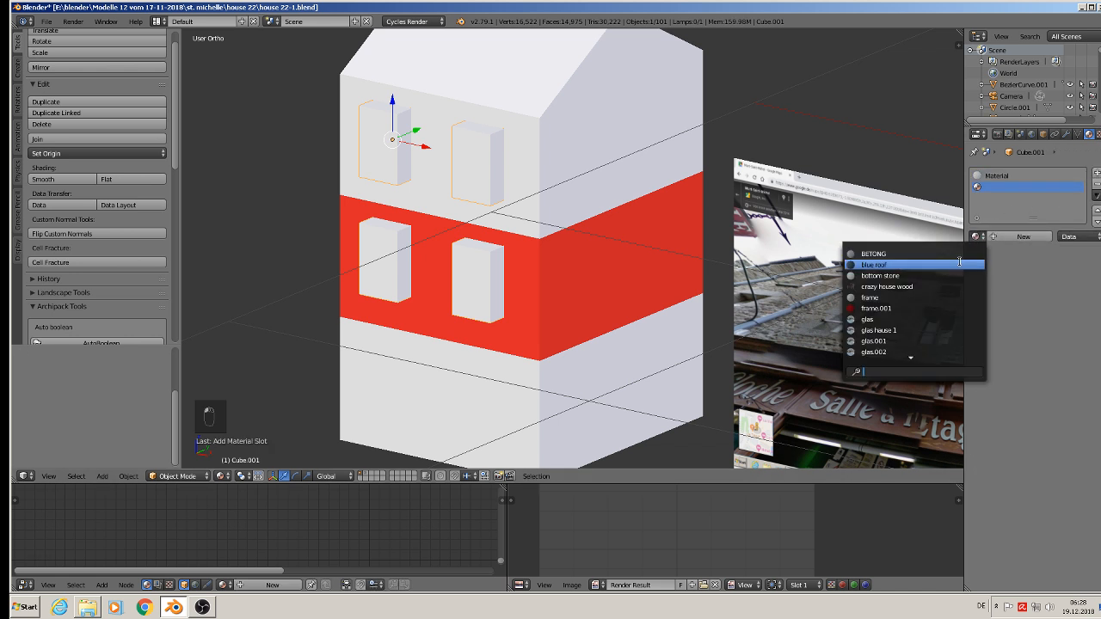
type("ma")
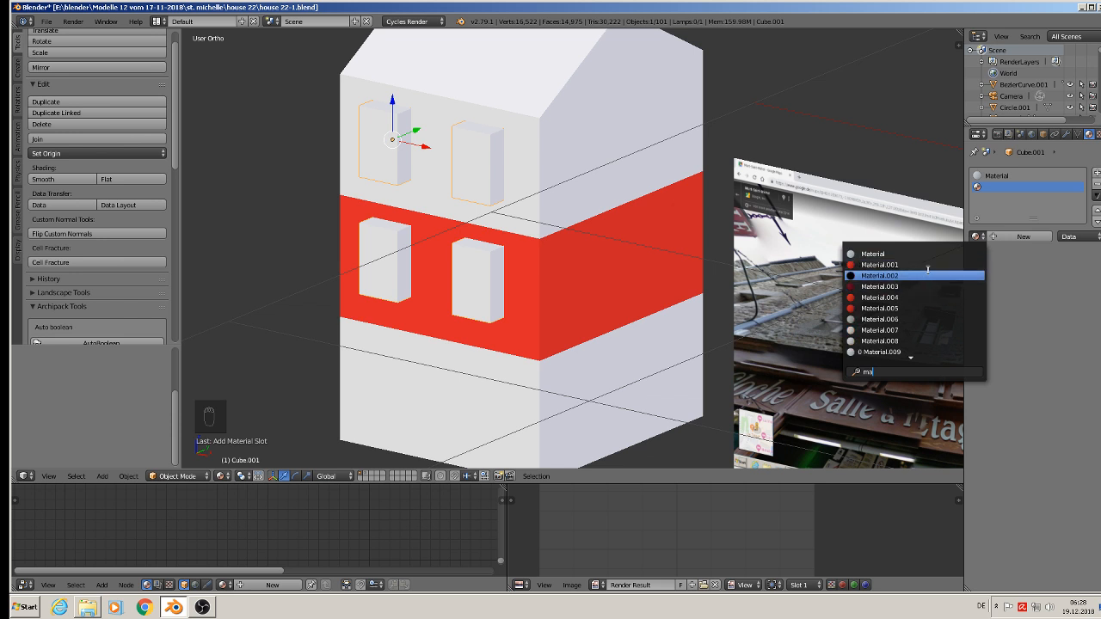
left_click(925, 264)
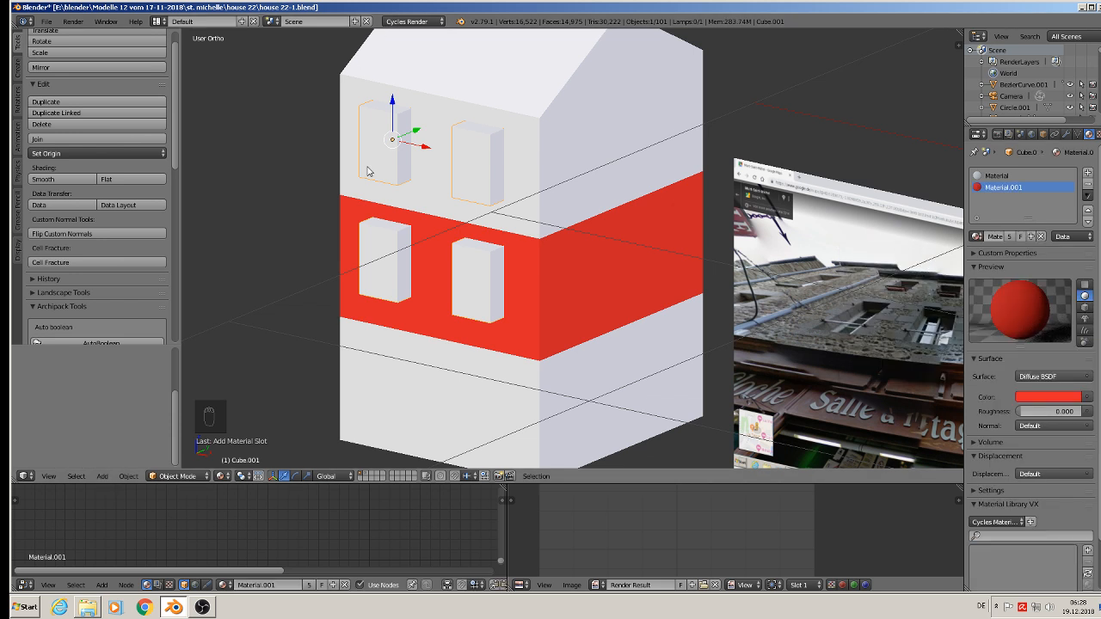
- Assign Material.001 to the upper pair of window blocks in Edit Mode and return to Object Mode
key("Tab")
key("a")
key("a")
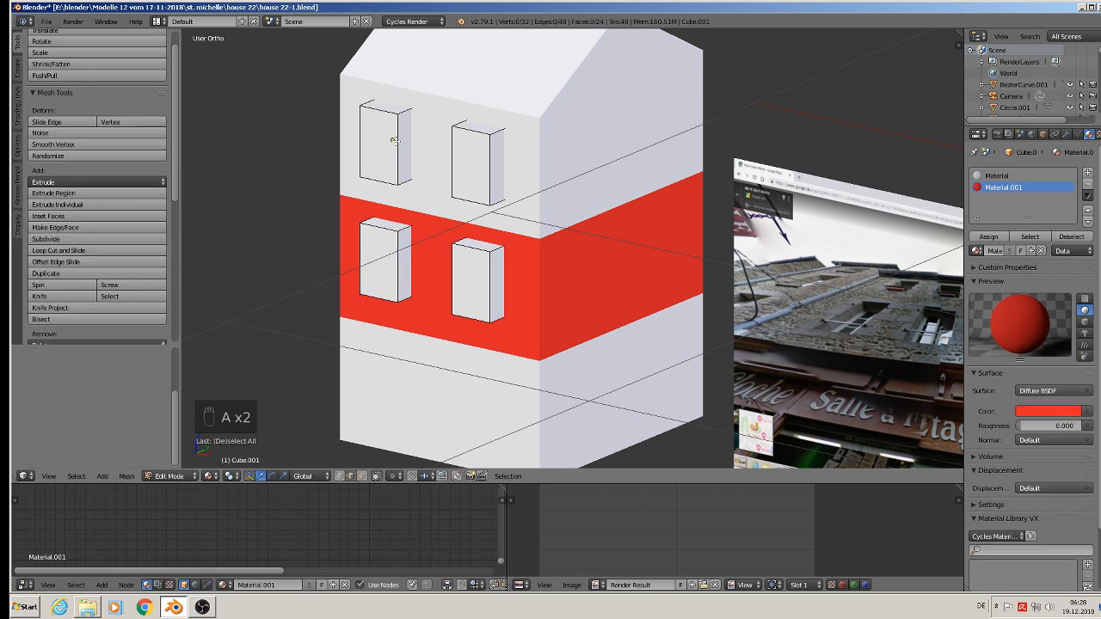
key("l")
key("l")
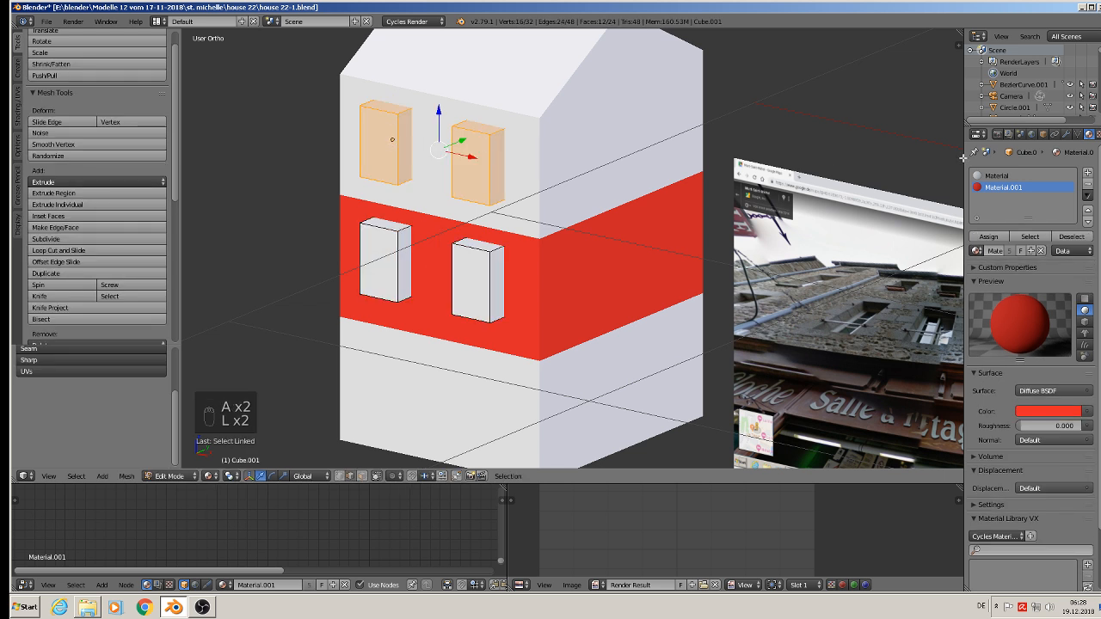
left_click(988, 237)
key("Tab")
- Move the left column of window blocks slightly inward along X and recentre the whole window grid on the façade along X
middle_click_drag(514, 163, 506, 189)
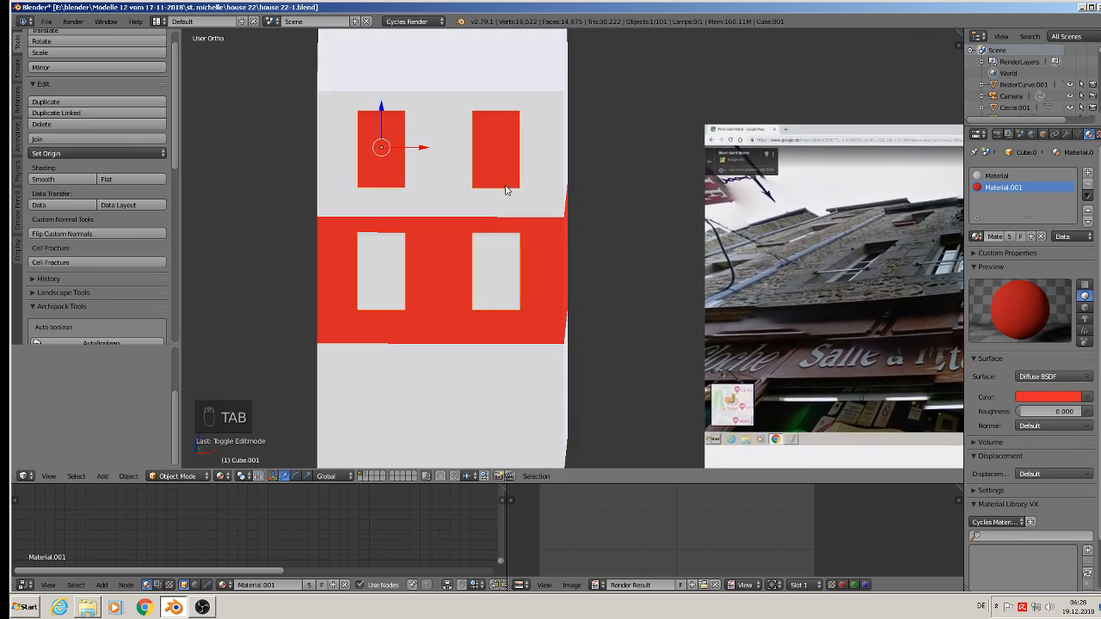
key("KP_1")
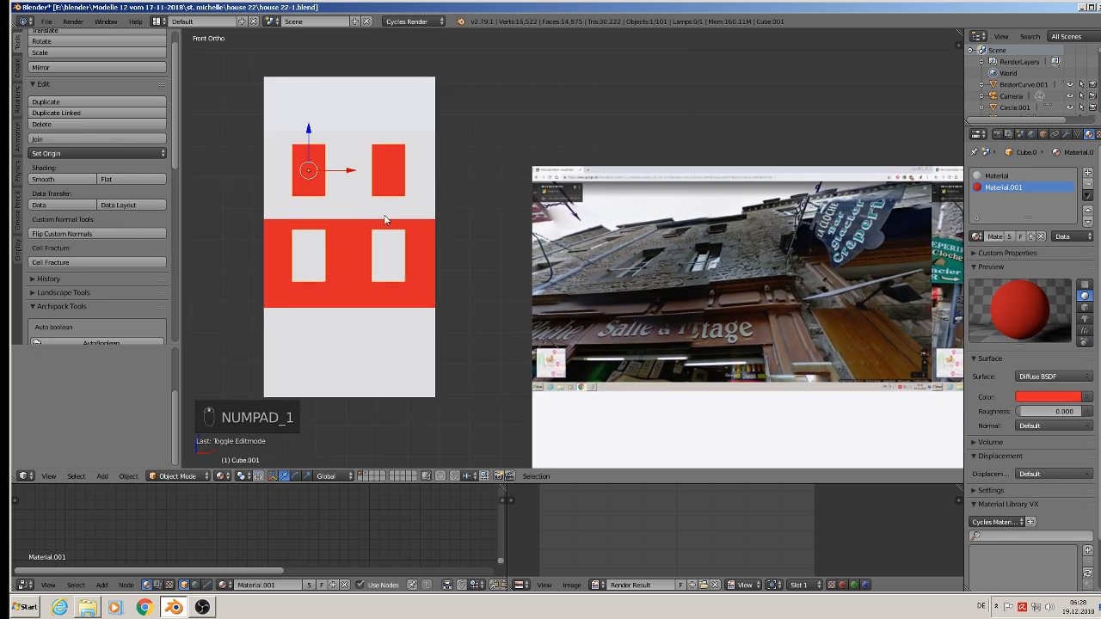
key("KP_Add")
key("KP_Add")
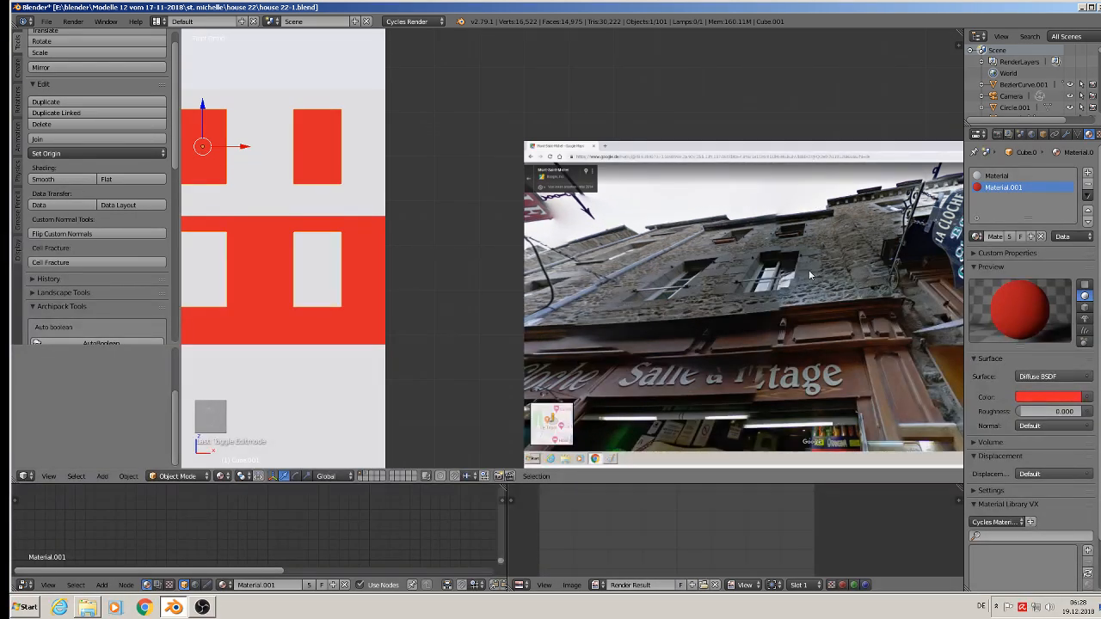
middle_click_drag(417, 286, 574, 306, "shift")
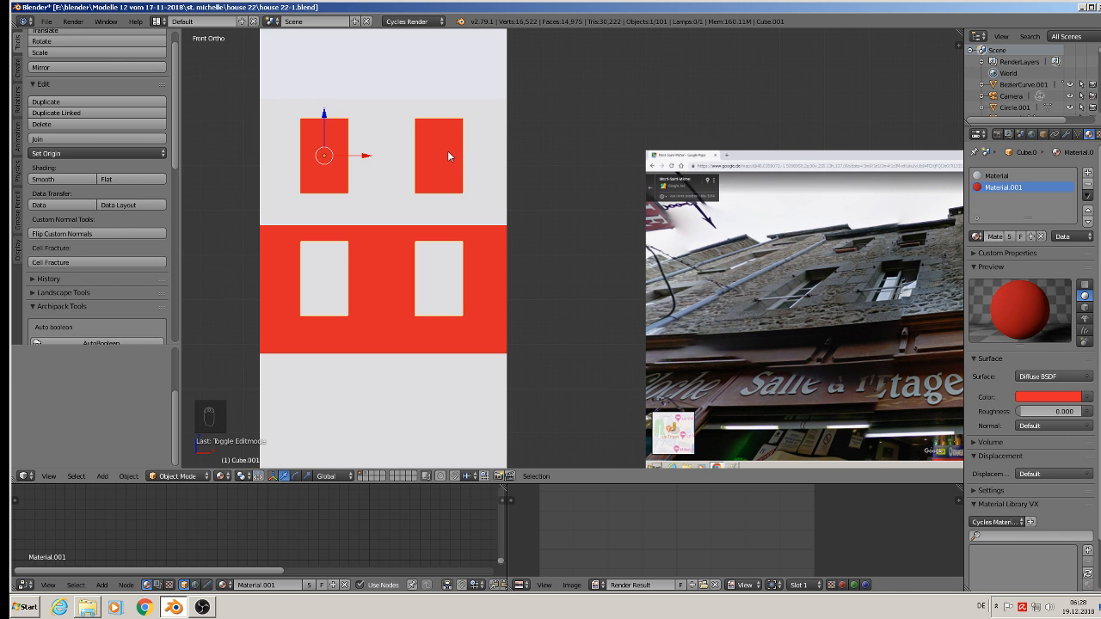
key("Tab")
key("Tab")
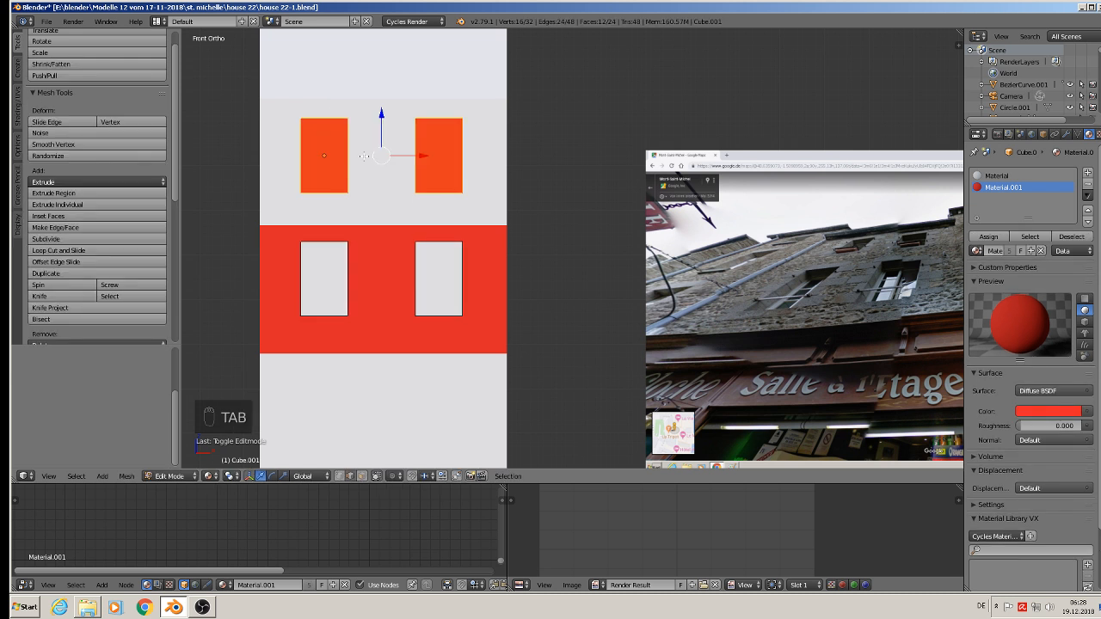
key("Tab")
key("a")
key("a")
key("a")
key("a")
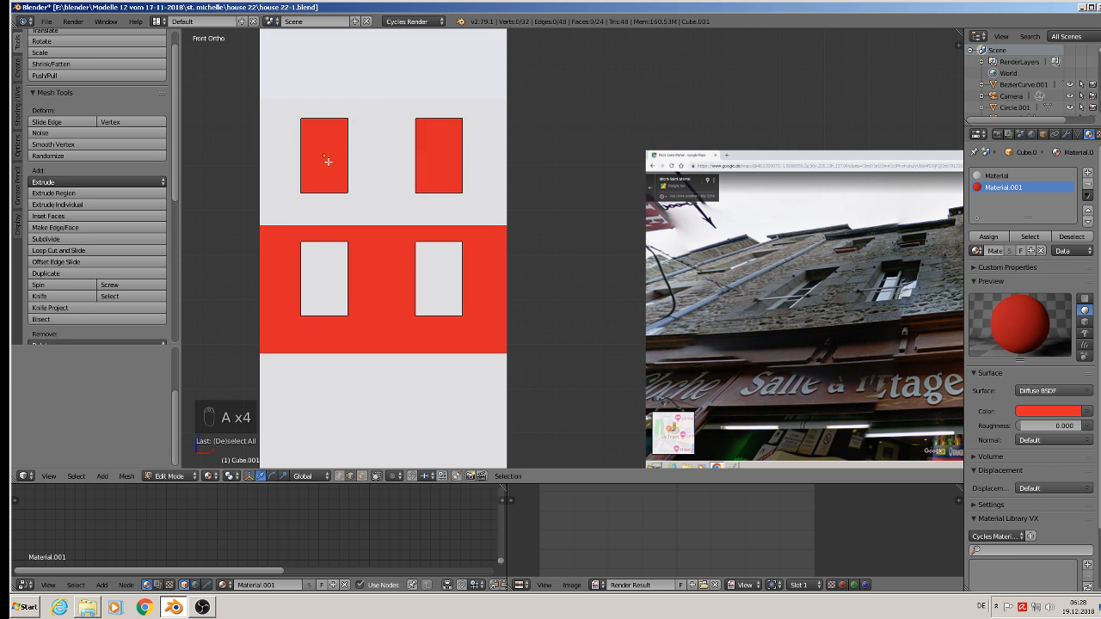
key("l")
key("l")
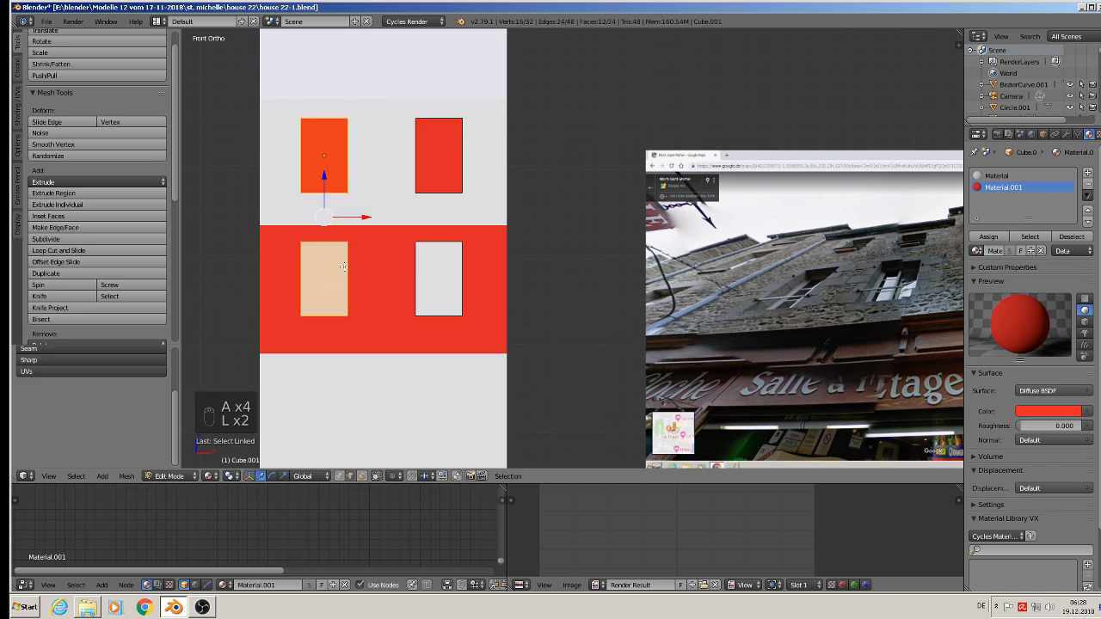
left_click_drag(362, 217, 373, 217)
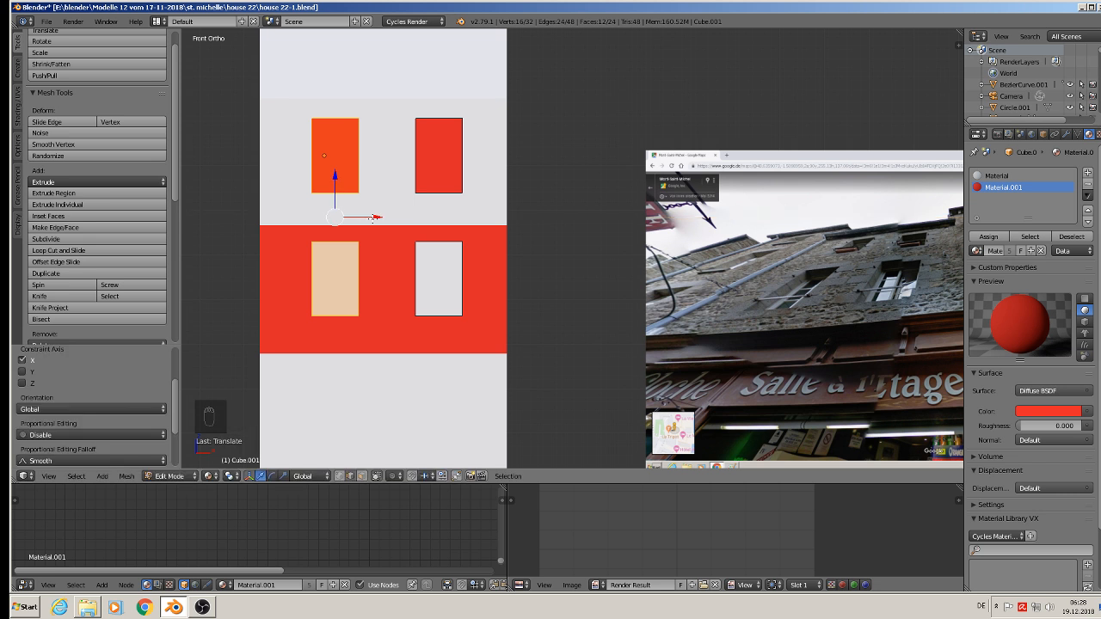
key("Tab")
left_click_drag(367, 157, 367, 172)
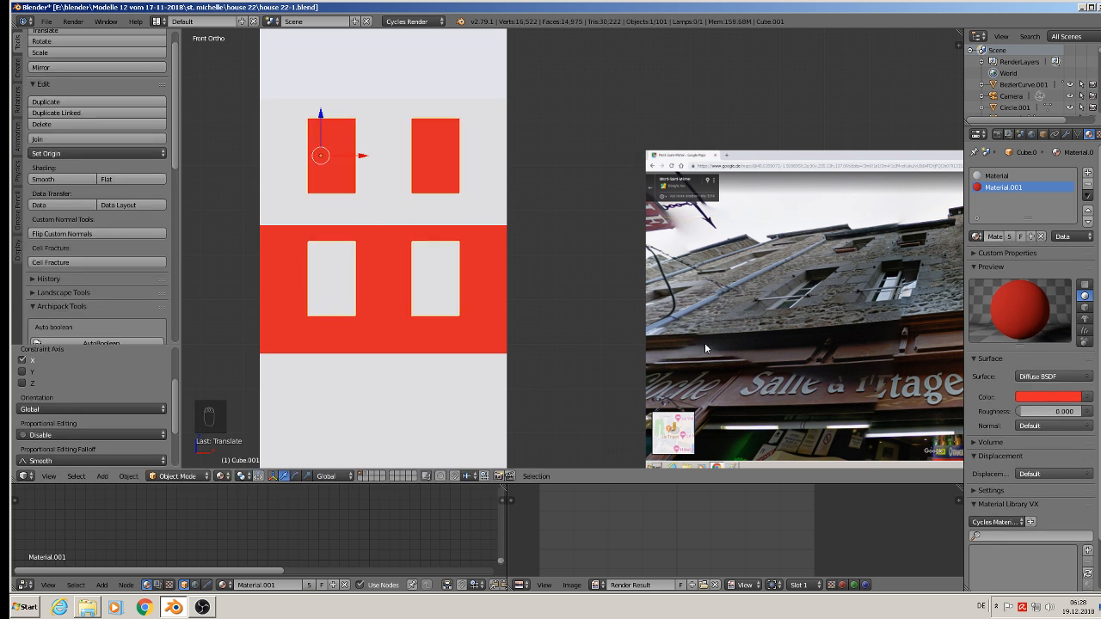
- Apply Rotation & Scale to the window blocks object
scroll(687, 328, "down", 3)
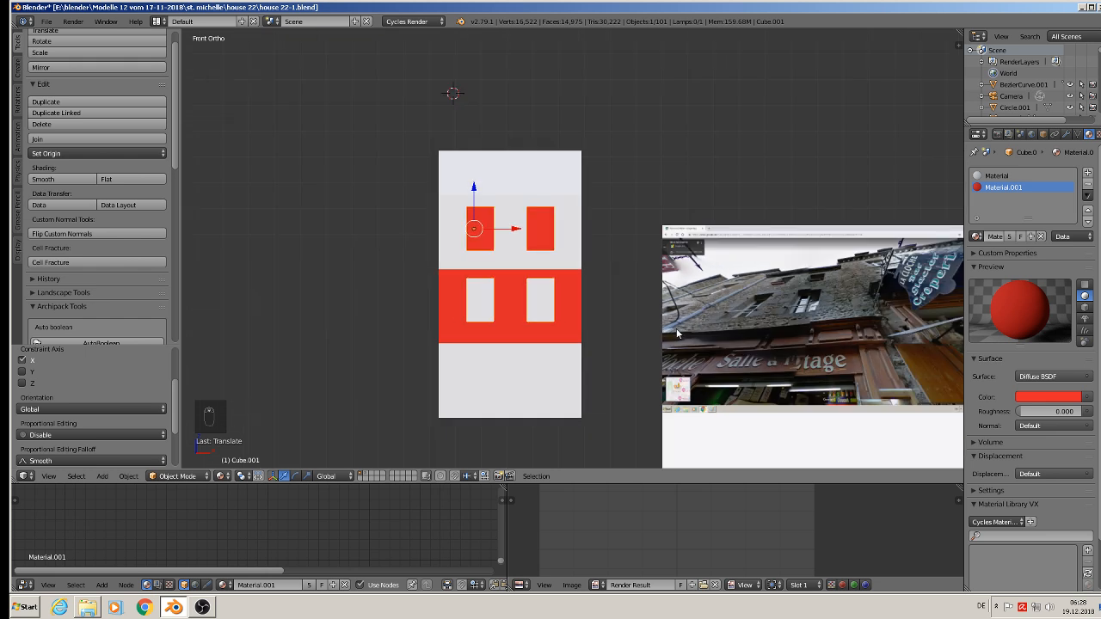
middle_click_drag(679, 335, 556, 346)
scroll(549, 264, "up", 3)
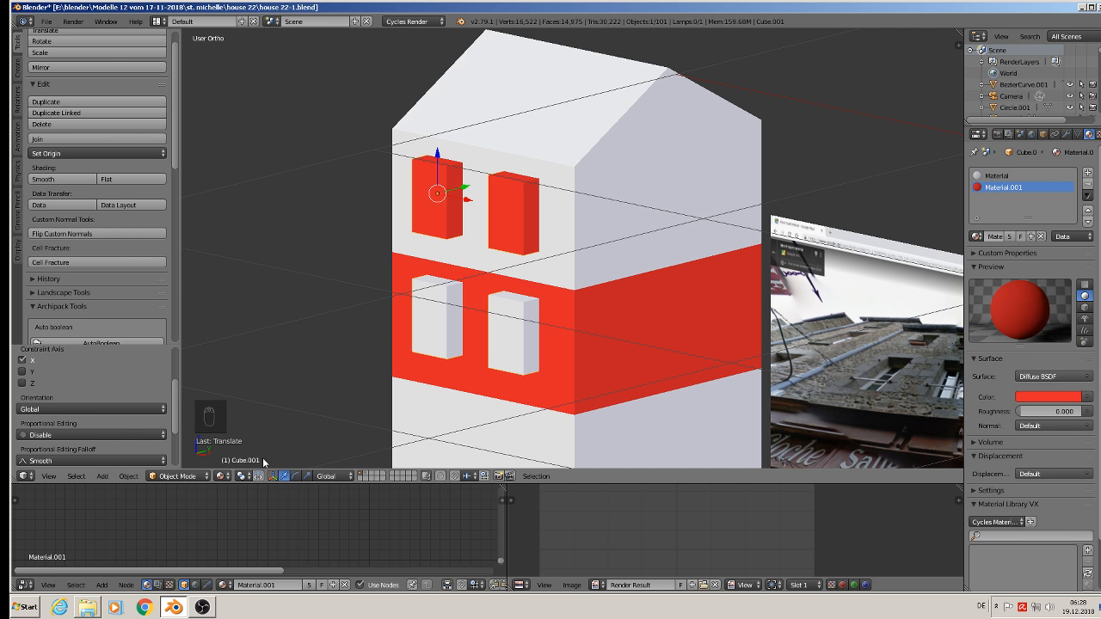
right_click(442, 194)
right_click(443, 194)
left_click(129, 477)
mouse_move(175, 389)
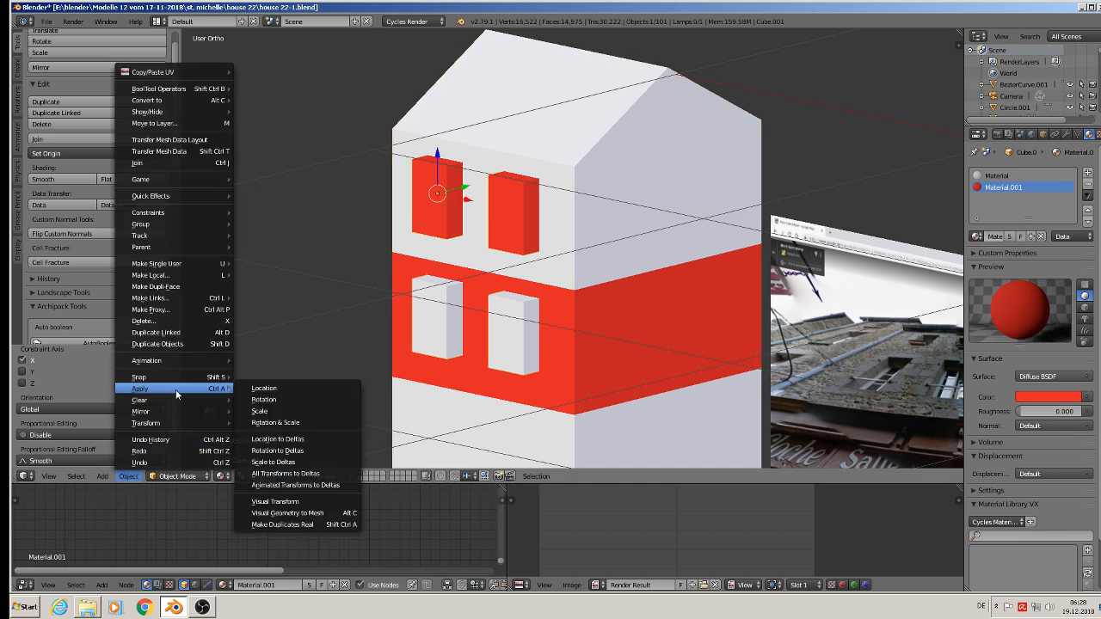
left_click(289, 423)
- Apply Rotation & Scale to the house block
right_click(646, 109)
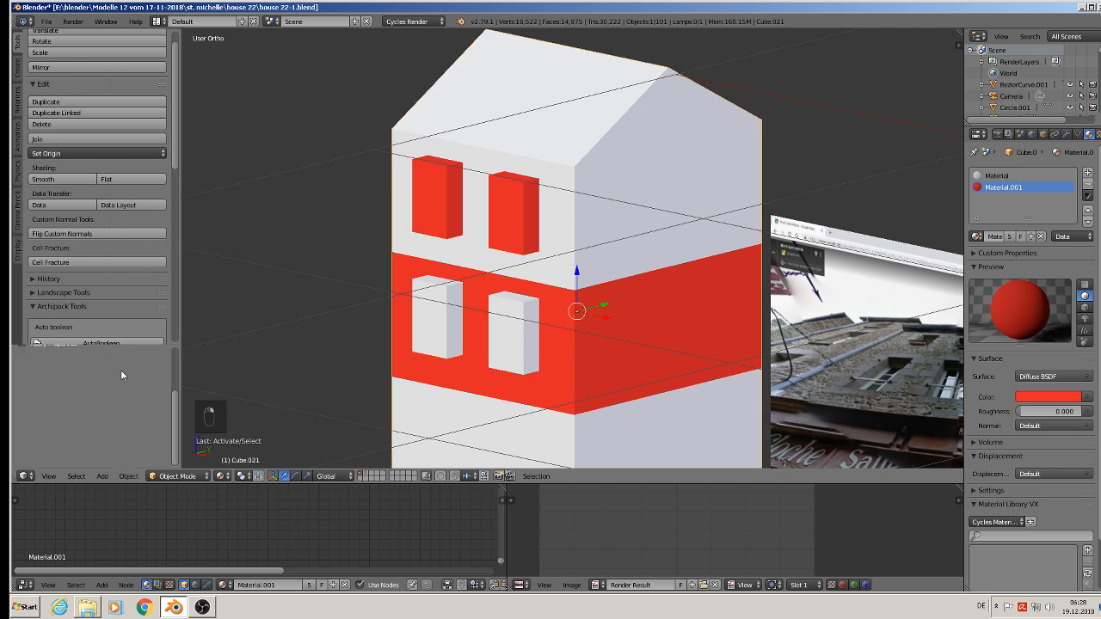
left_click(128, 477)
mouse_move(165, 392)
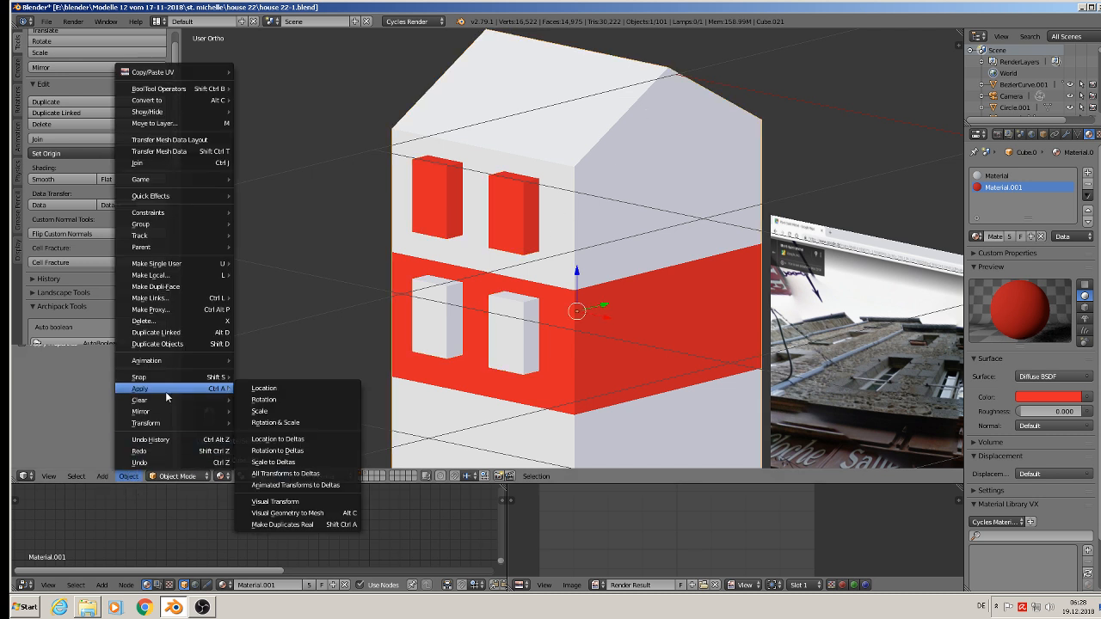
left_click(287, 422)
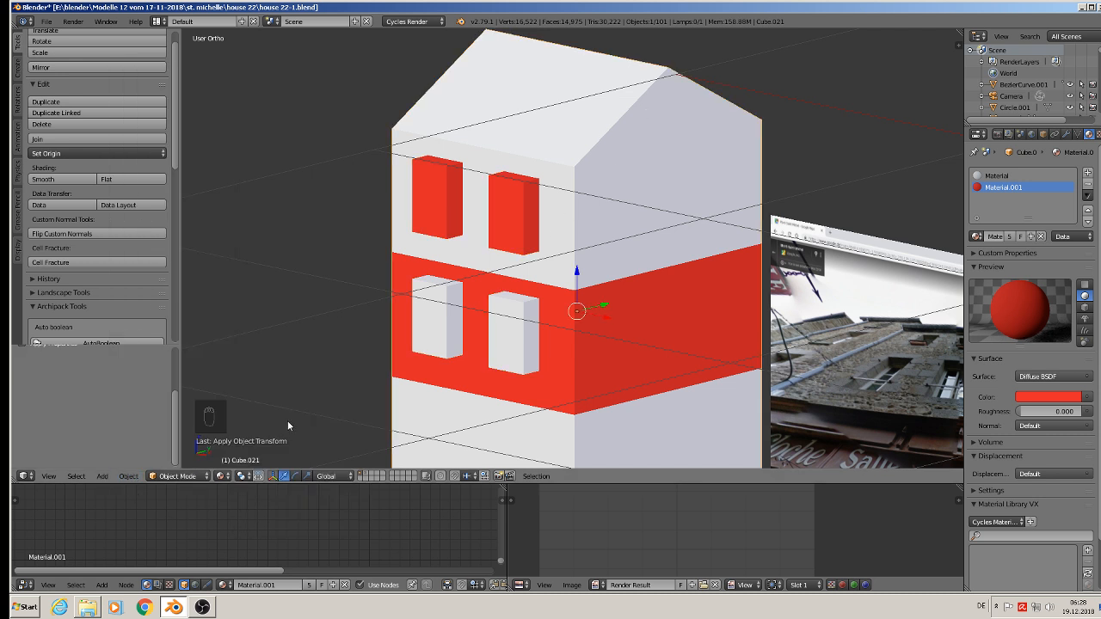
- Cut the window openings into the house with a Boolean modifier set to Difference using Cube.001, and apply the modifier
middle_click_drag(631, 284, 475, 181, "shift")
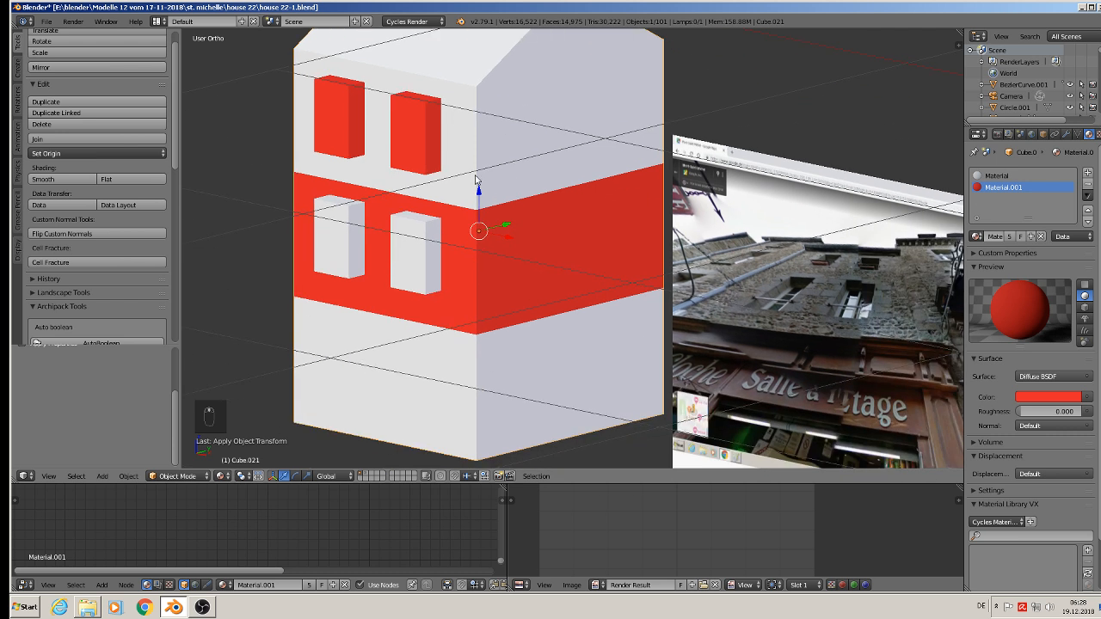
right_click(421, 152)
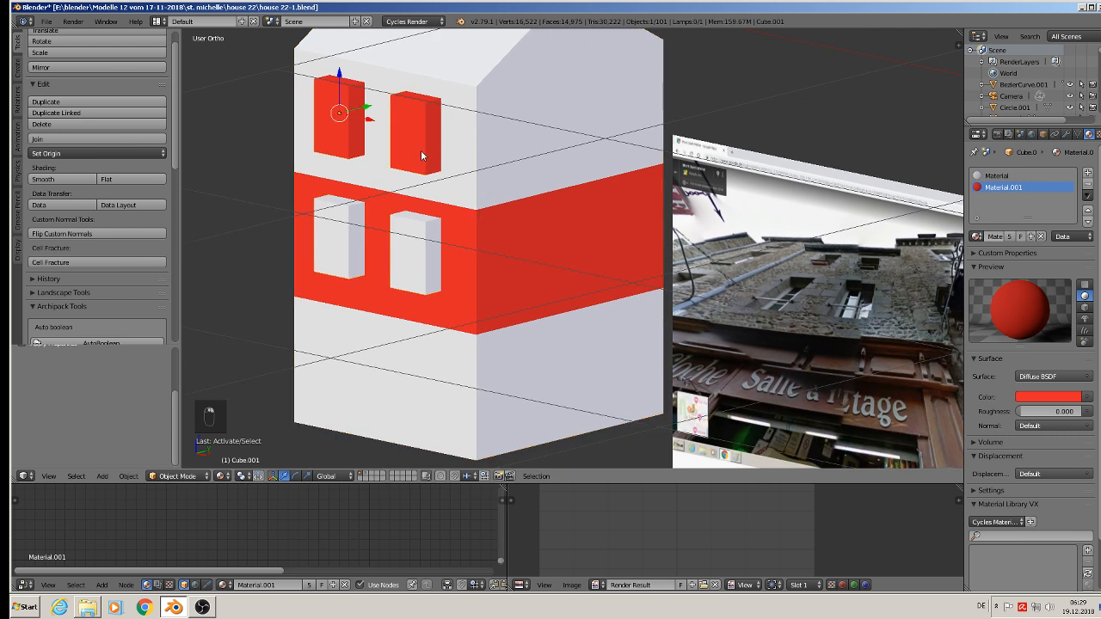
right_click(517, 125)
left_click(1066, 133)
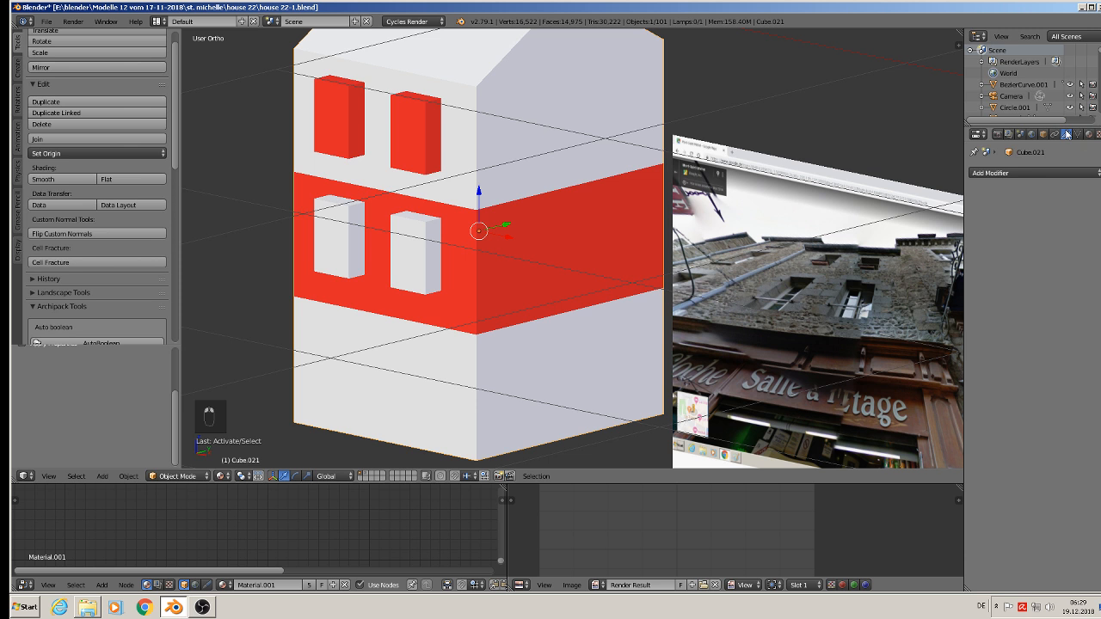
left_click(990, 173)
left_click(873, 225)
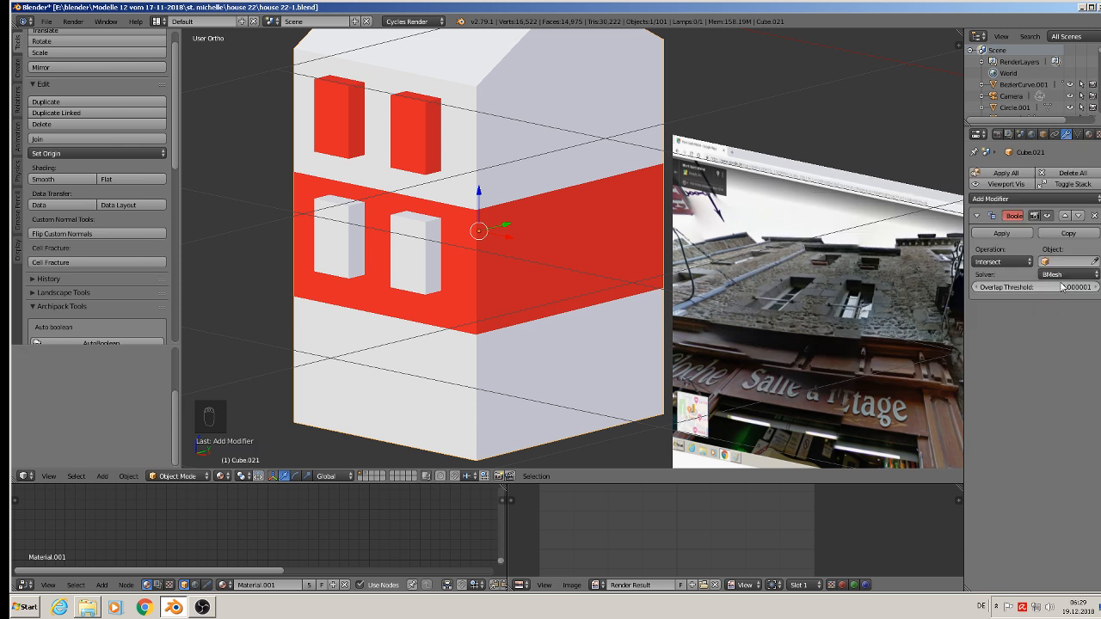
left_click(1069, 261)
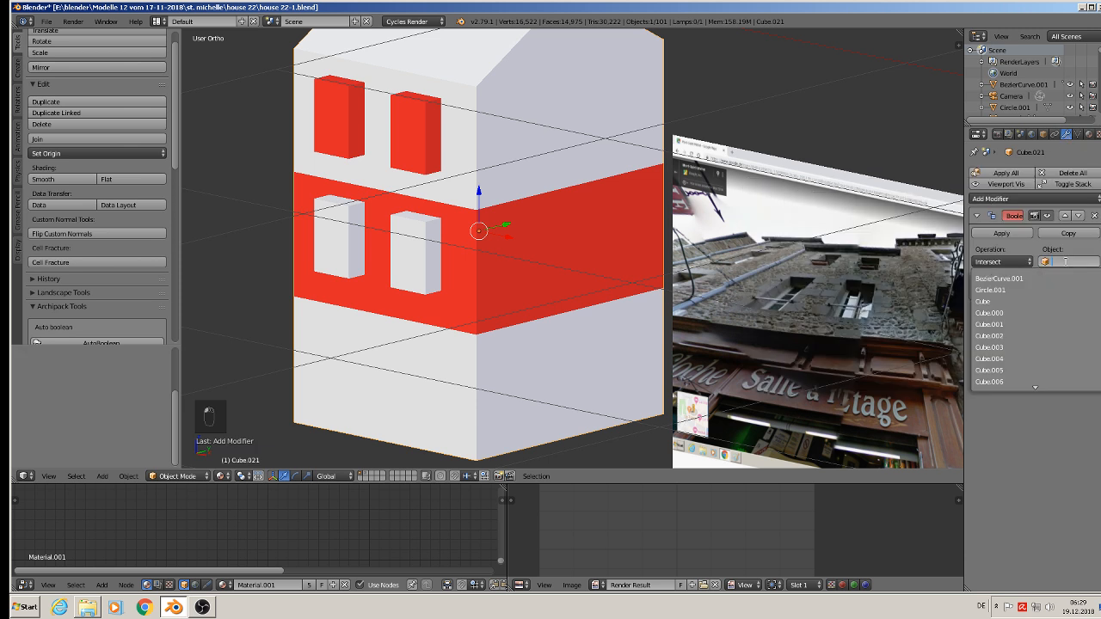
left_click(1035, 324)
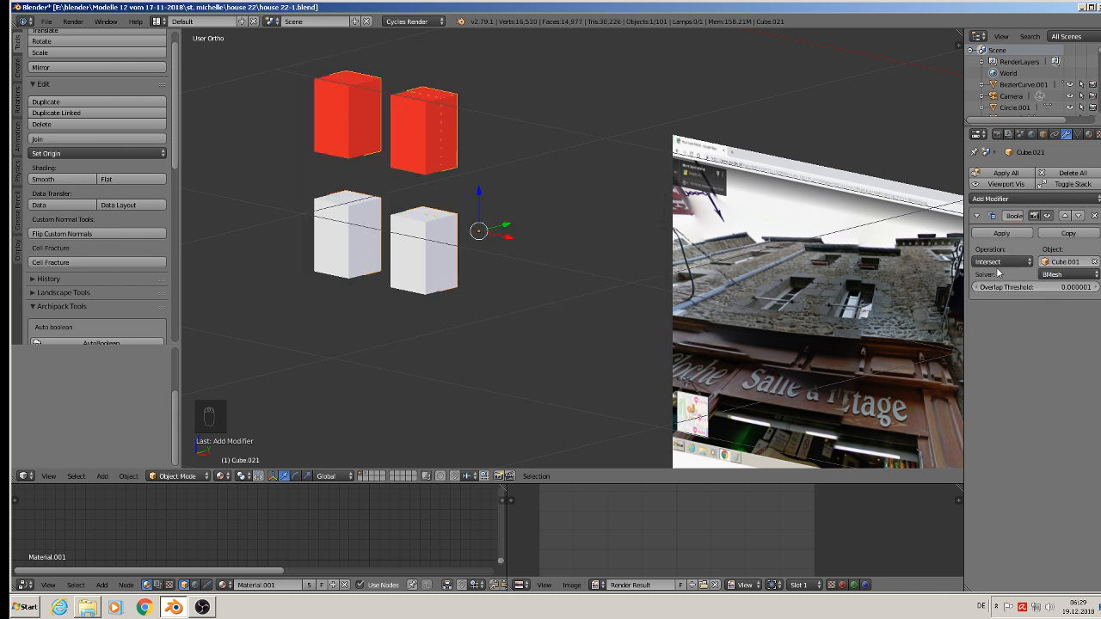
left_click(999, 262)
left_click(1008, 225)
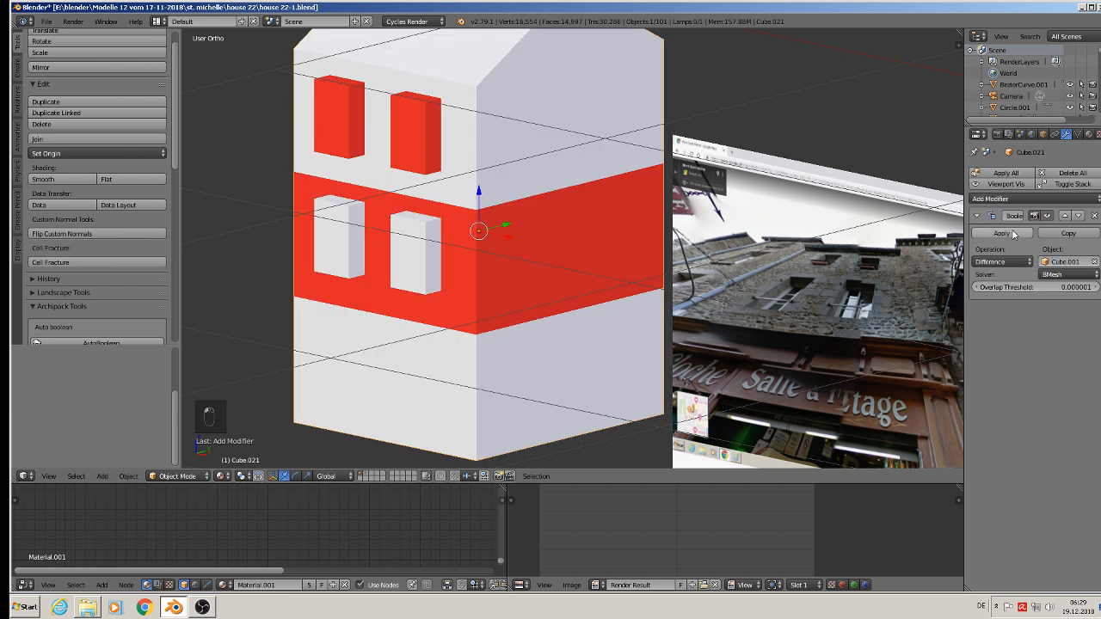
left_click(1004, 233)
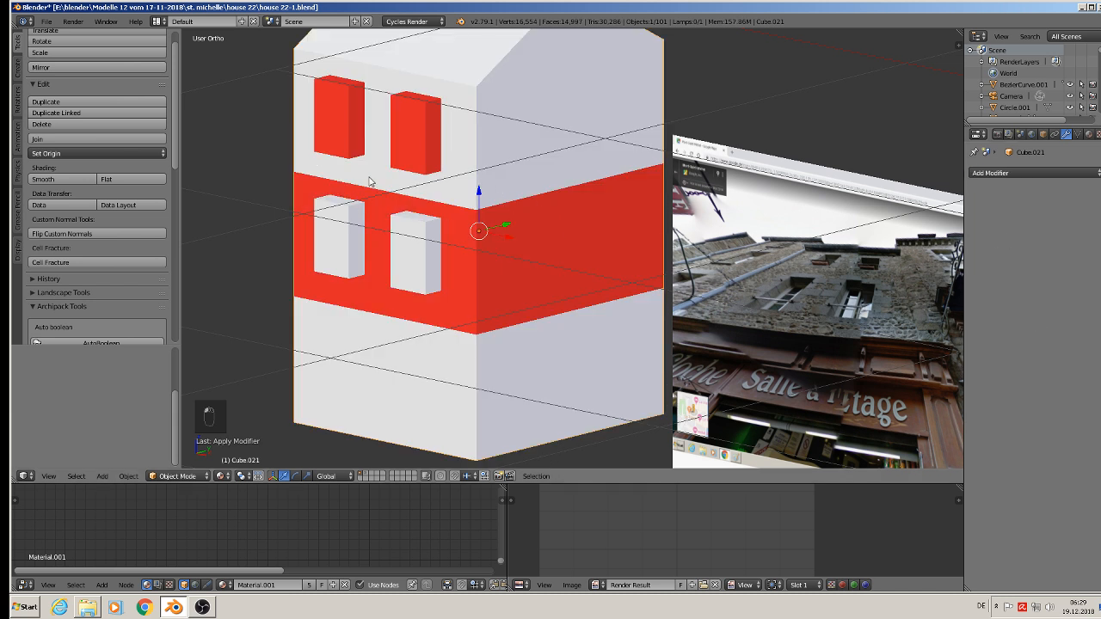
- Move the window cutter blocks about -0.74 along X, clear of the house
right_click(404, 145)
key("g")
key("x")
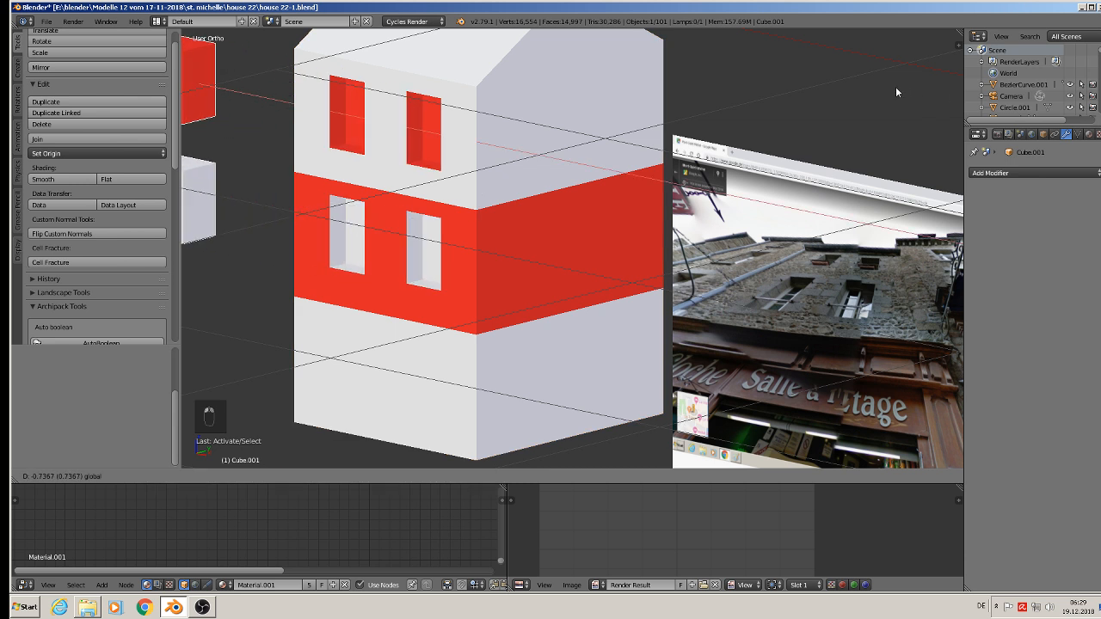
left_click(895, 88)
- Select the back faces of the four window recesses in the house mesh and shift them along Y to make the recesses shallower
middle_click_drag(375, 216, 604, 276, "shift")
scroll(608, 252, "up", 3)
key("Tab")
key("Tab")
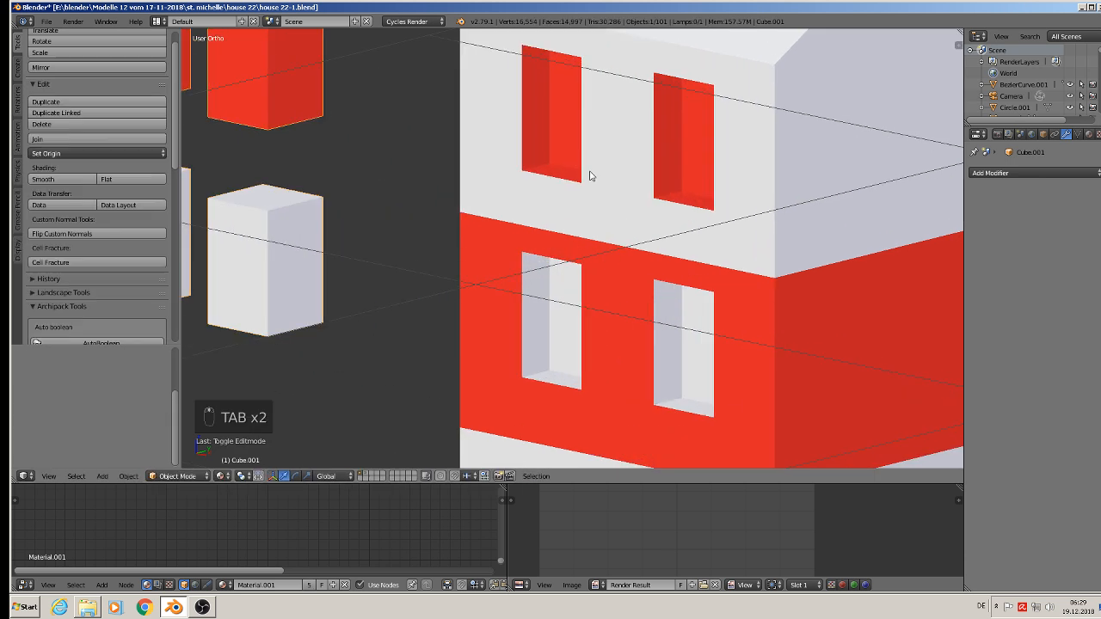
right_click(608, 187)
key("Tab")
right_click(560, 128)
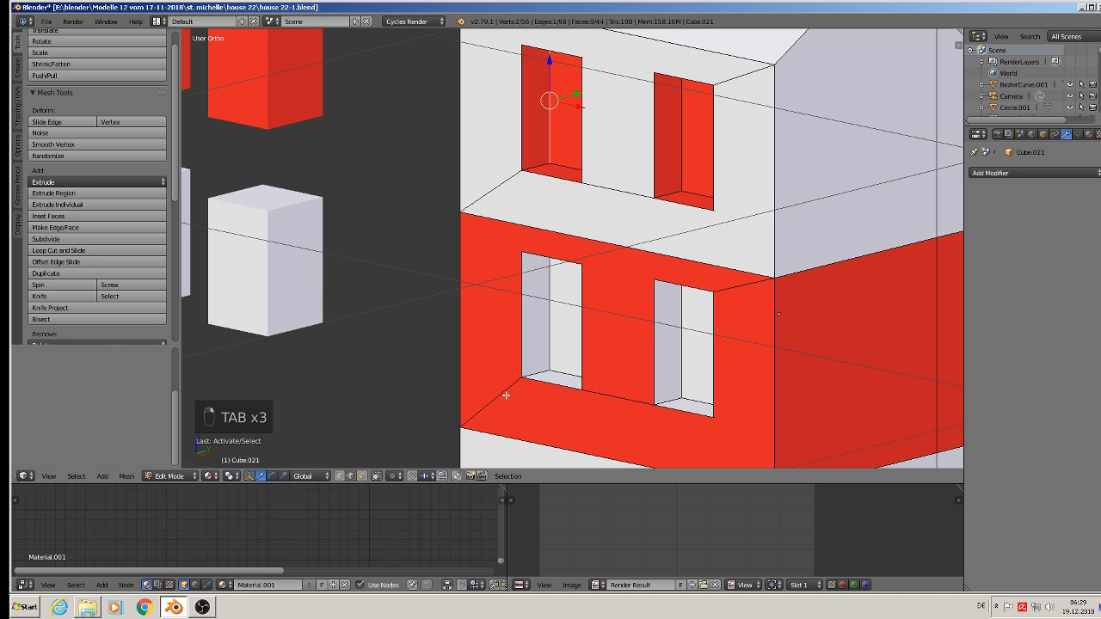
left_click(362, 476)
right_click(557, 107)
right_click(698, 140, "shift")
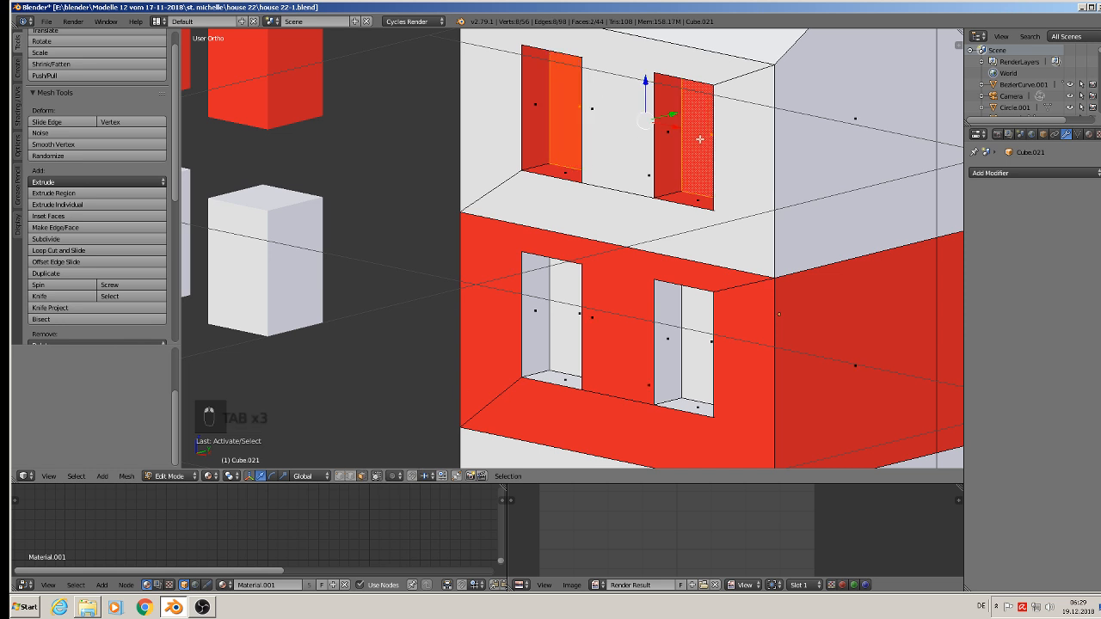
right_click(567, 299, "shift")
right_click(679, 325, "shift")
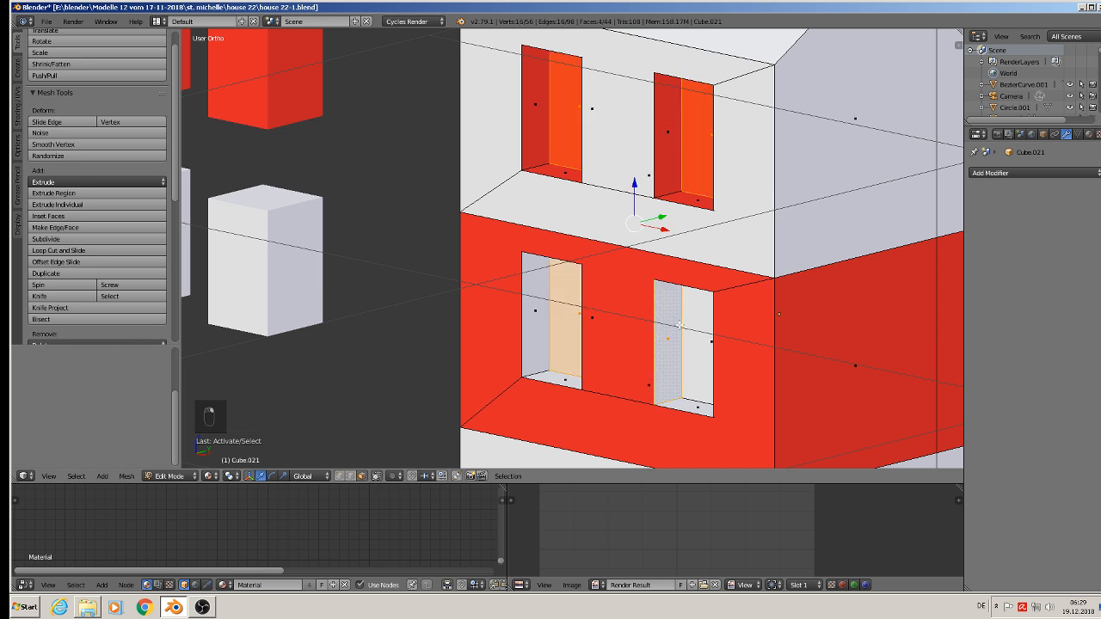
middle_click_drag(688, 320, 683, 199)
left_click_drag(680, 218, 660, 231)
middle_click_drag(660, 231, 759, 230)
- Delete only the faces at the back of the four window recesses and leave mesh editing
key("s")
right_click(759, 230)
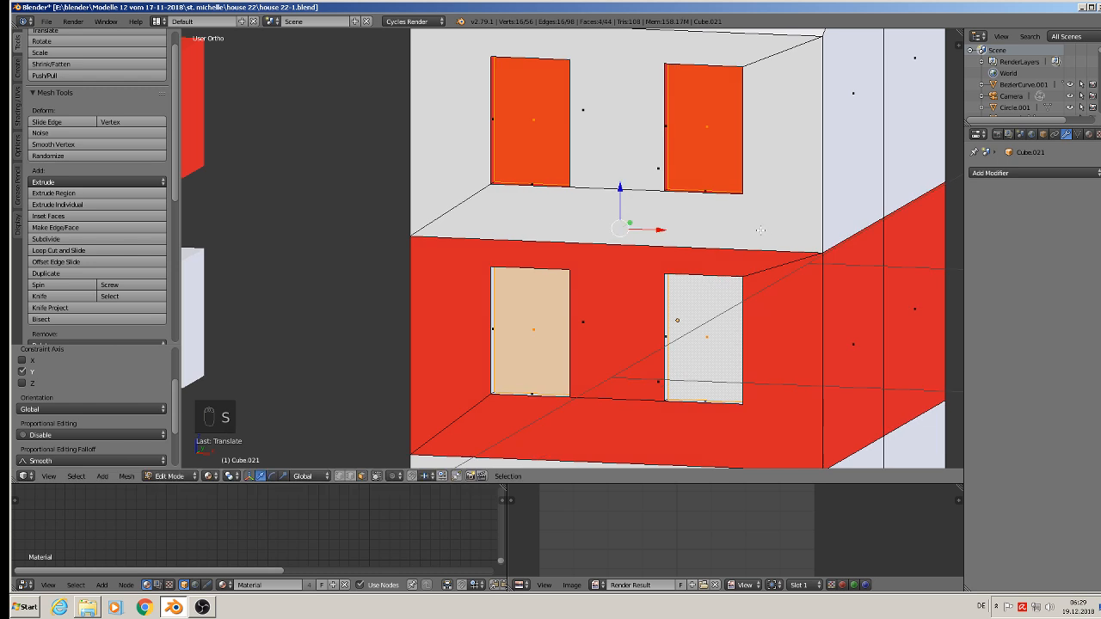
key("x")
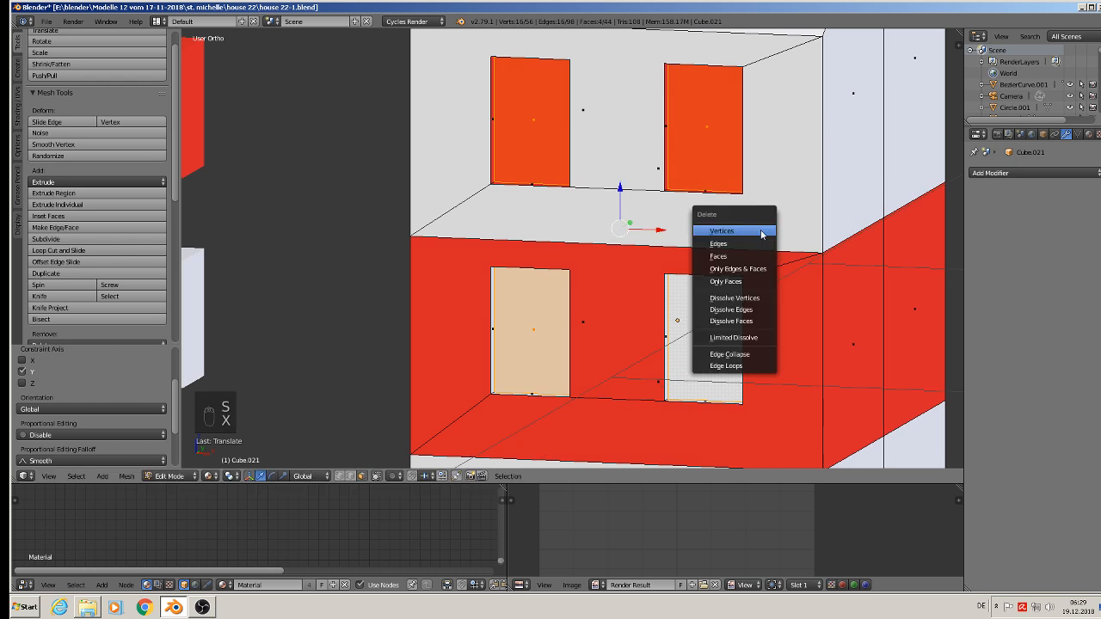
left_click(758, 282)
middle_click_drag(757, 278, 762, 302)
scroll(695, 312, "down", 5)
key("Tab")
scroll(516, 262, "up", 3)
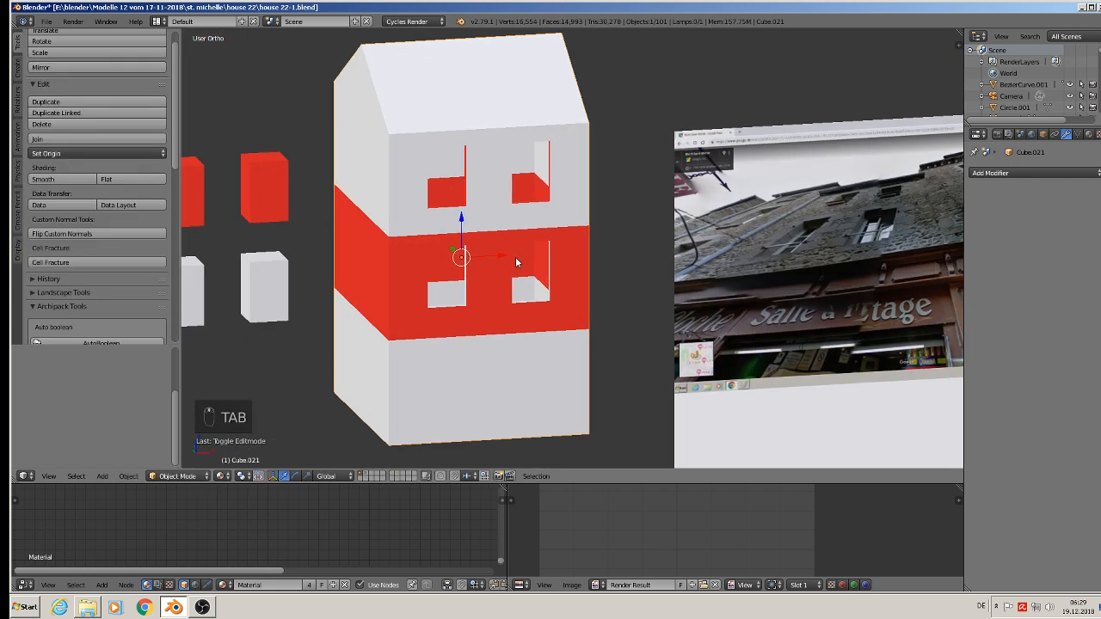
- Save the house 22-1.blend file
middle_click_drag(516, 263, 449, 266)
left_click(47, 21)
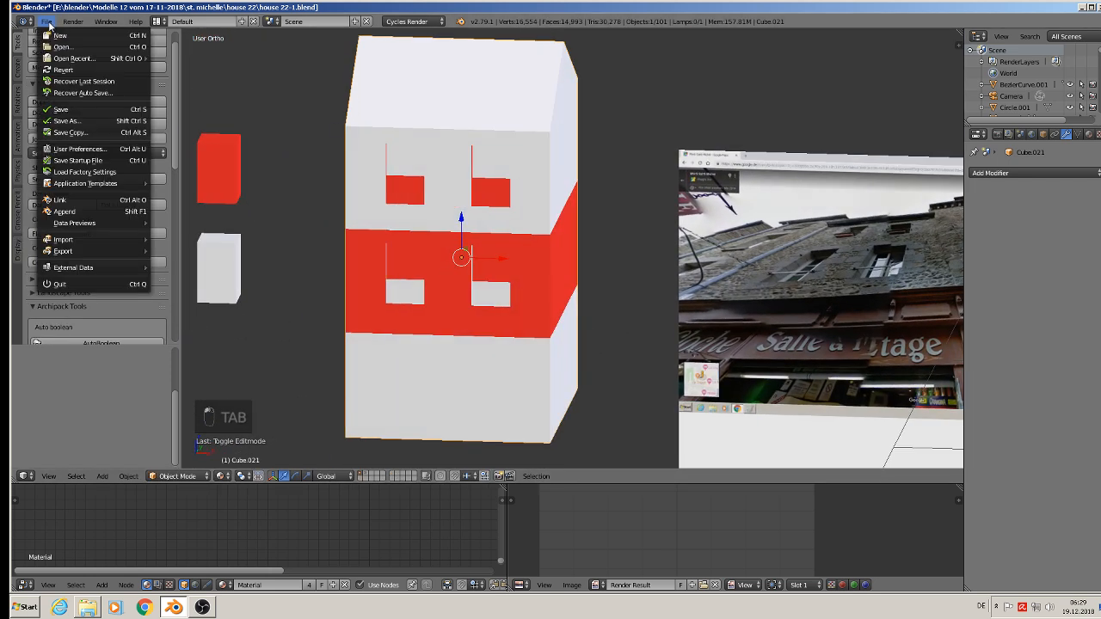
left_click(71, 109)
- Examine the façade windows in the reference photos and on the finished stone house for a window to reuse
middle_click_drag(780, 346, 447, 310, "shift")
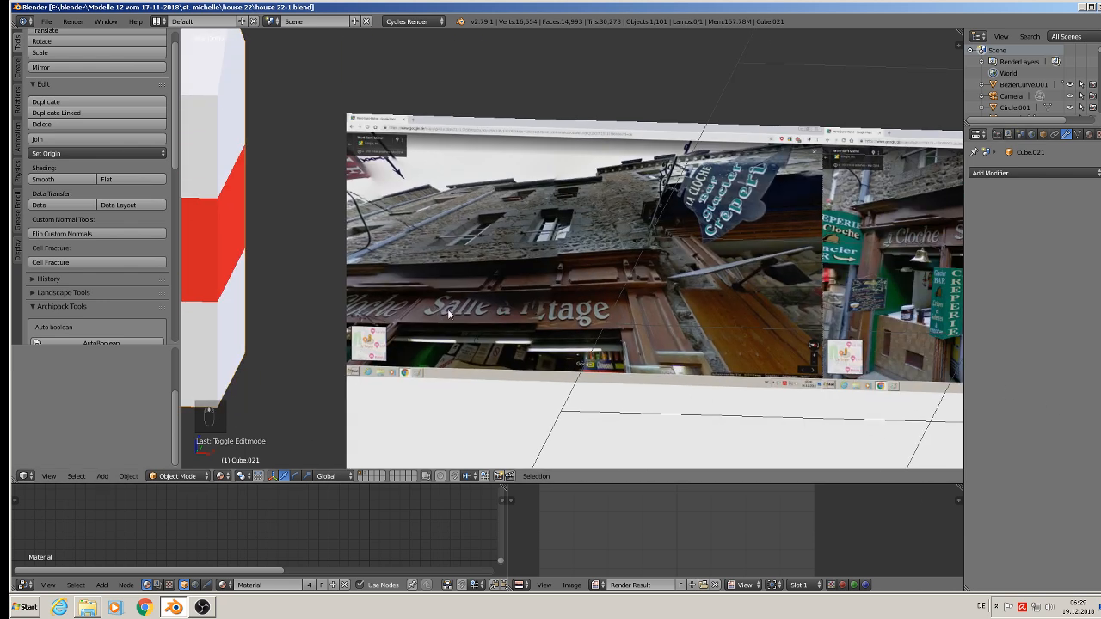
scroll(555, 280, "down", 4)
scroll(553, 265, "up", 8)
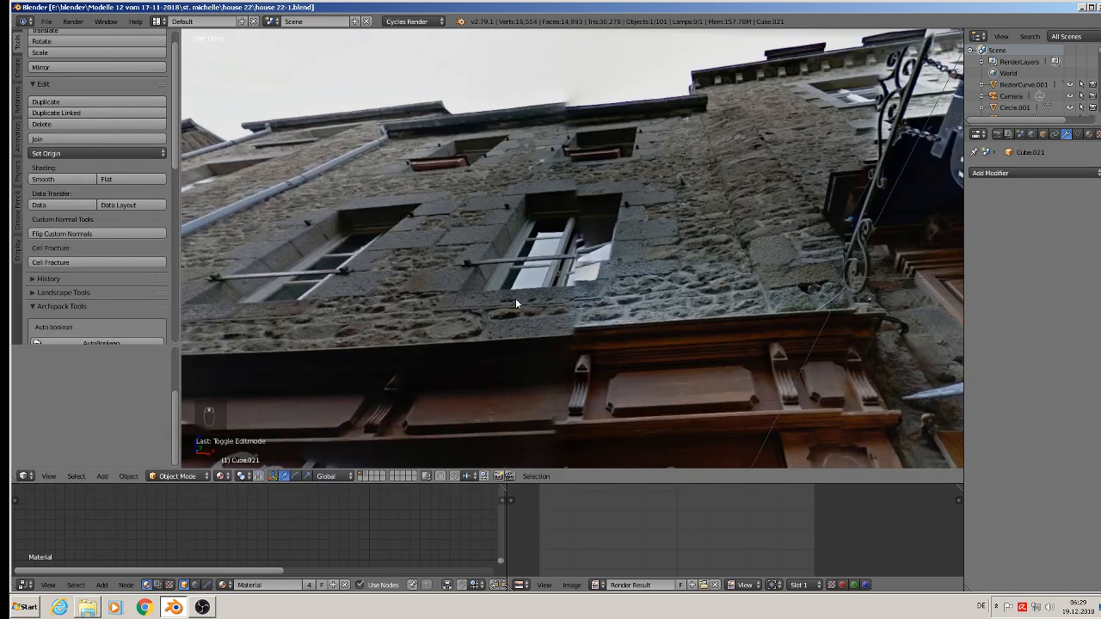
scroll(516, 303, "down", 8)
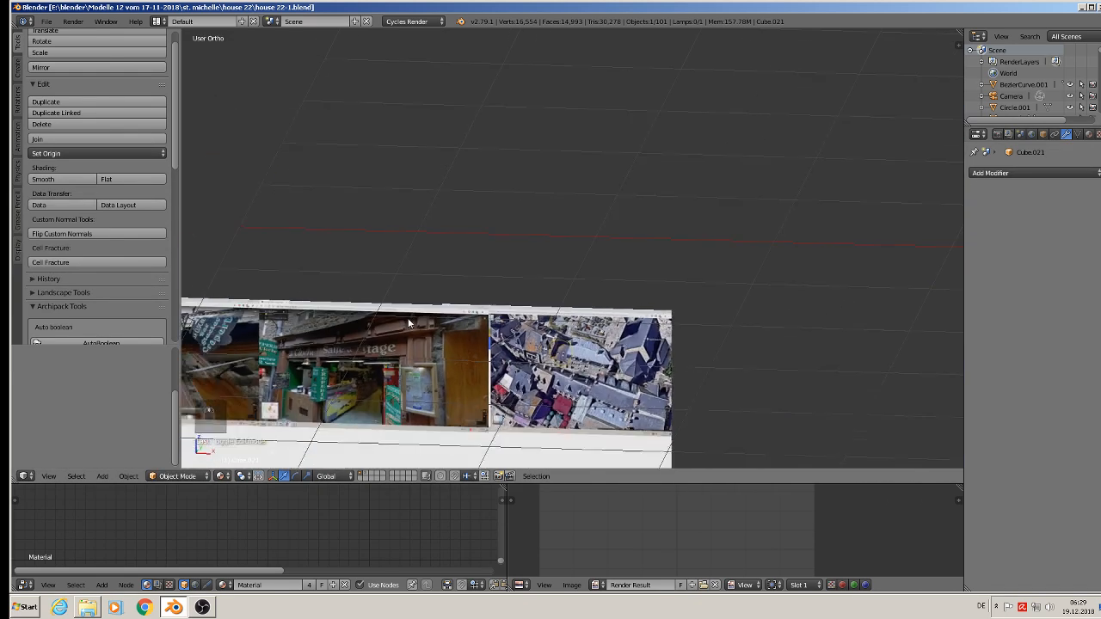
scroll(409, 323, "down", 4)
key("KP_1")
scroll(648, 137, "up", 6)
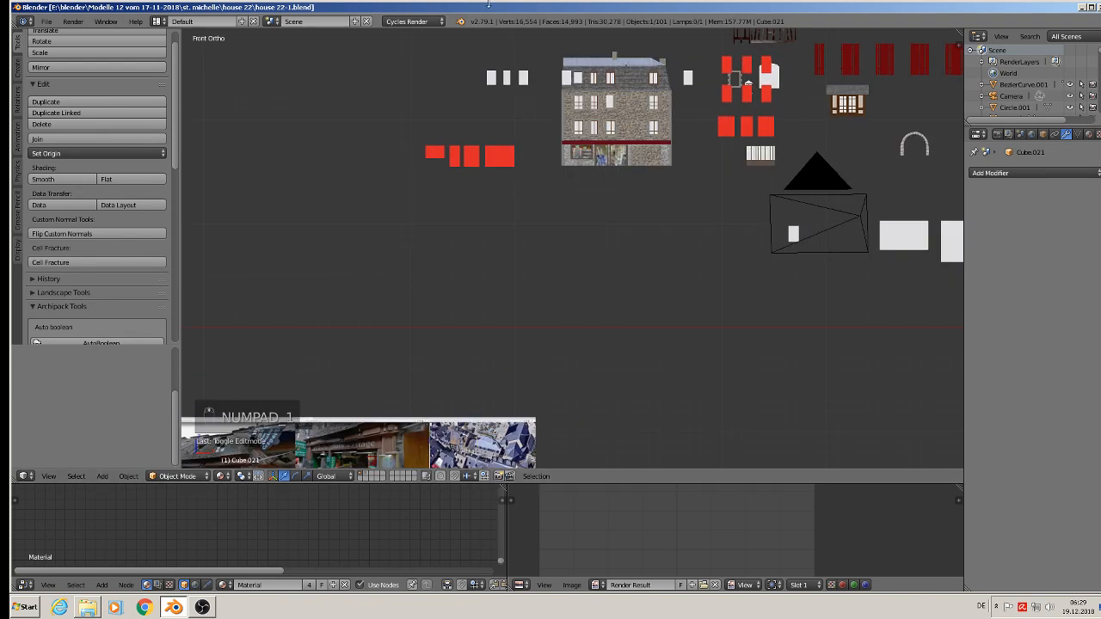
middle_click_drag(772, 222, 485, 211, "shift")
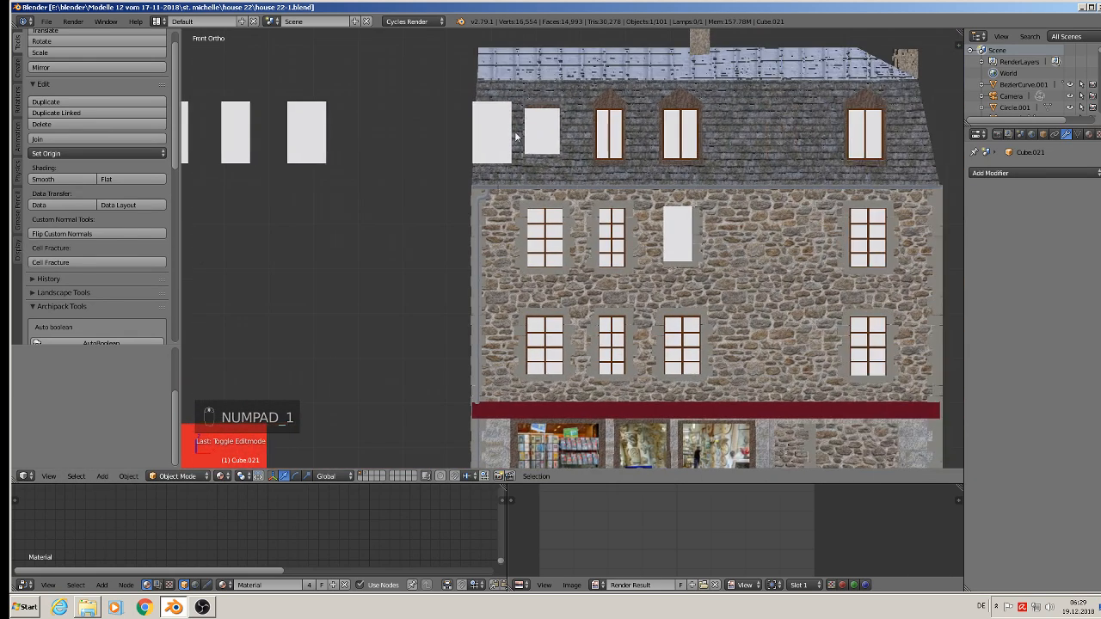
right_click(514, 136)
middle_click_drag(515, 136, 387, 199)
scroll(835, 248, "up", 9)
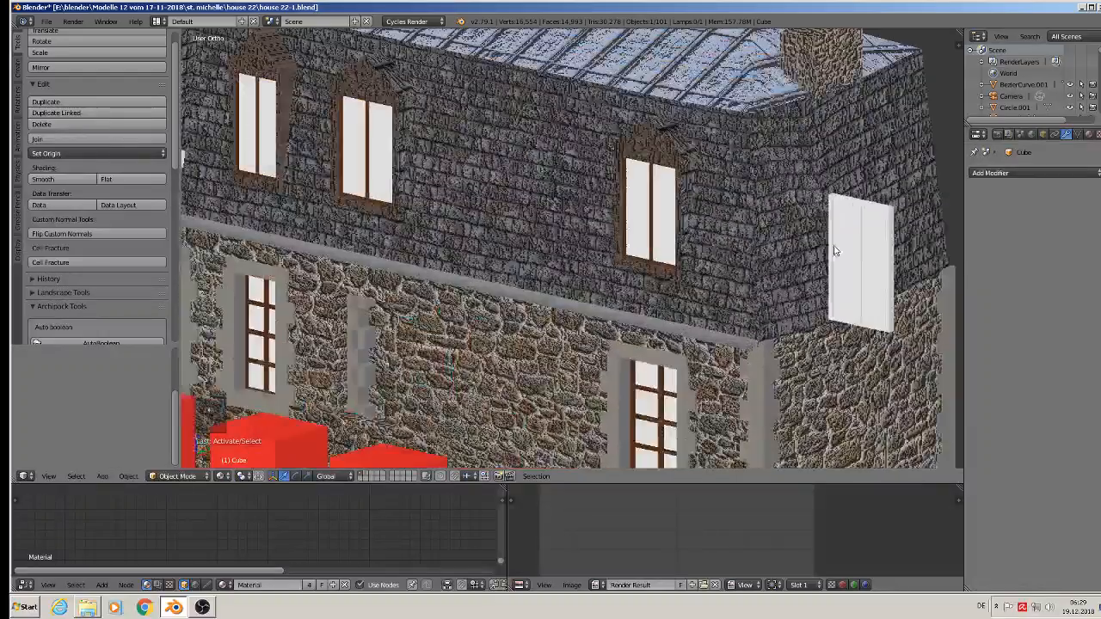
right_click(872, 242)
scroll(871, 241, "down", 10)
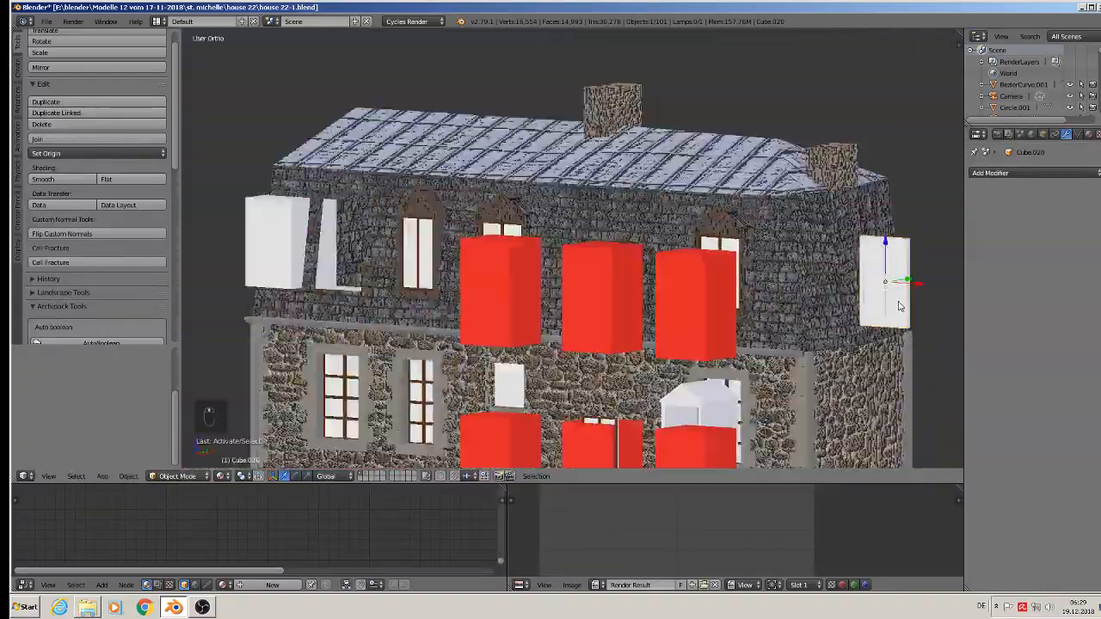
scroll(899, 306, "down", 3)
middle_click_drag(884, 308, 722, 143, "shift")
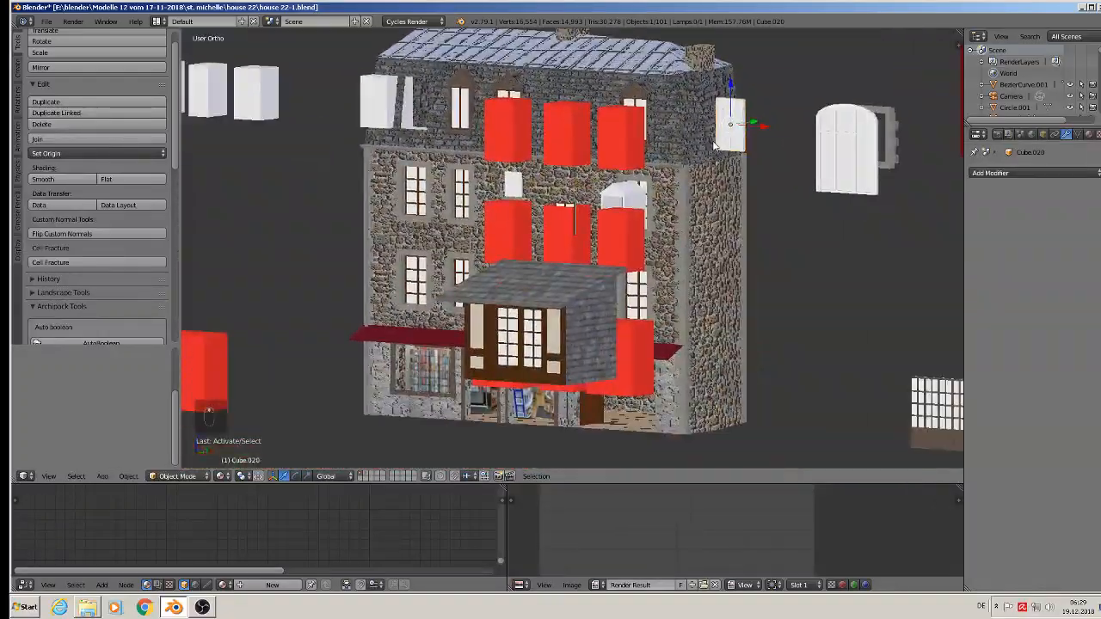
- Select the stone house's leftmost multi-pane window on the floor below the roof and move it along Y, clear of the façade
right_click(421, 198)
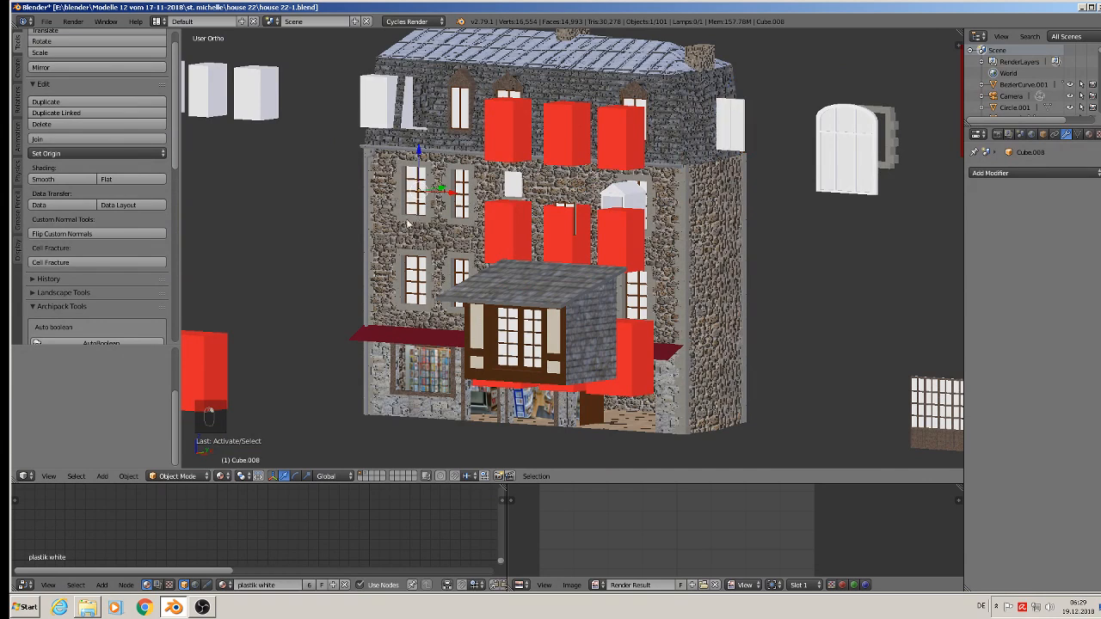
middle_click_drag(407, 223, 391, 232)
left_click_drag(448, 177, 191, 254)
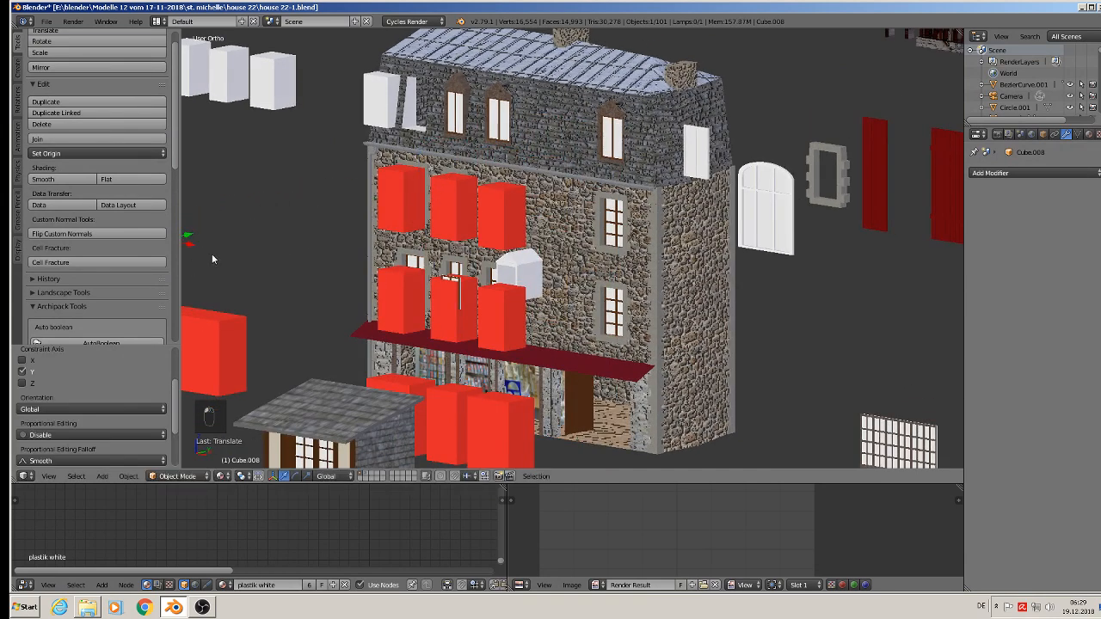
- Move the eight-pane window along X, Y and Z to the upper façade of the new house block
key("KP_Decimal")
scroll(793, 276, "up", 4)
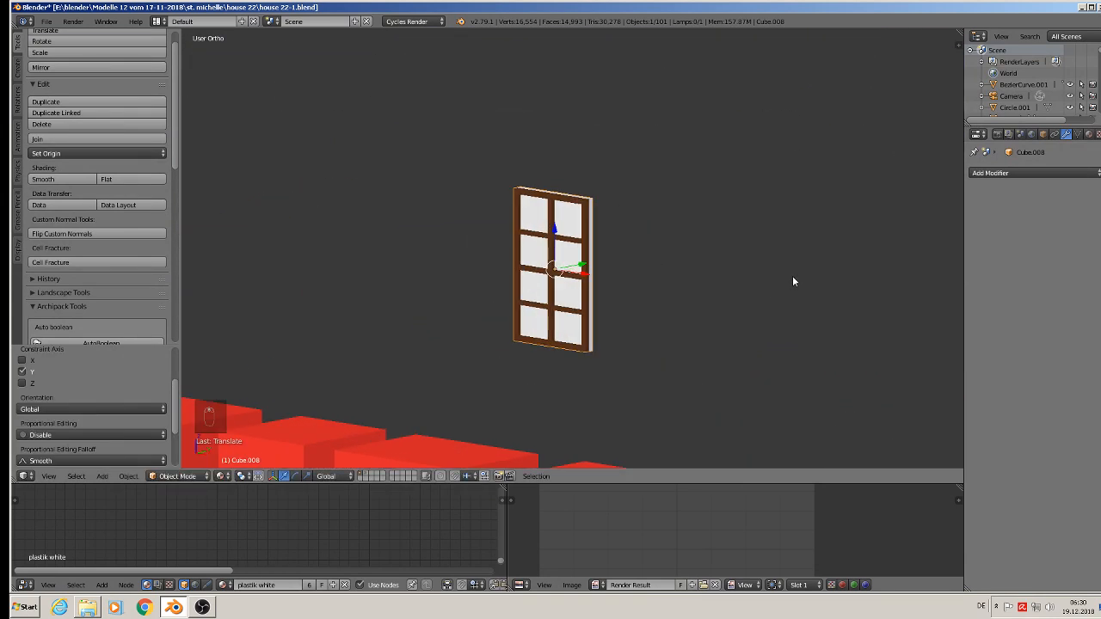
scroll(792, 276, "down", 2)
scroll(778, 273, "up", 2)
scroll(763, 277, "down", 8)
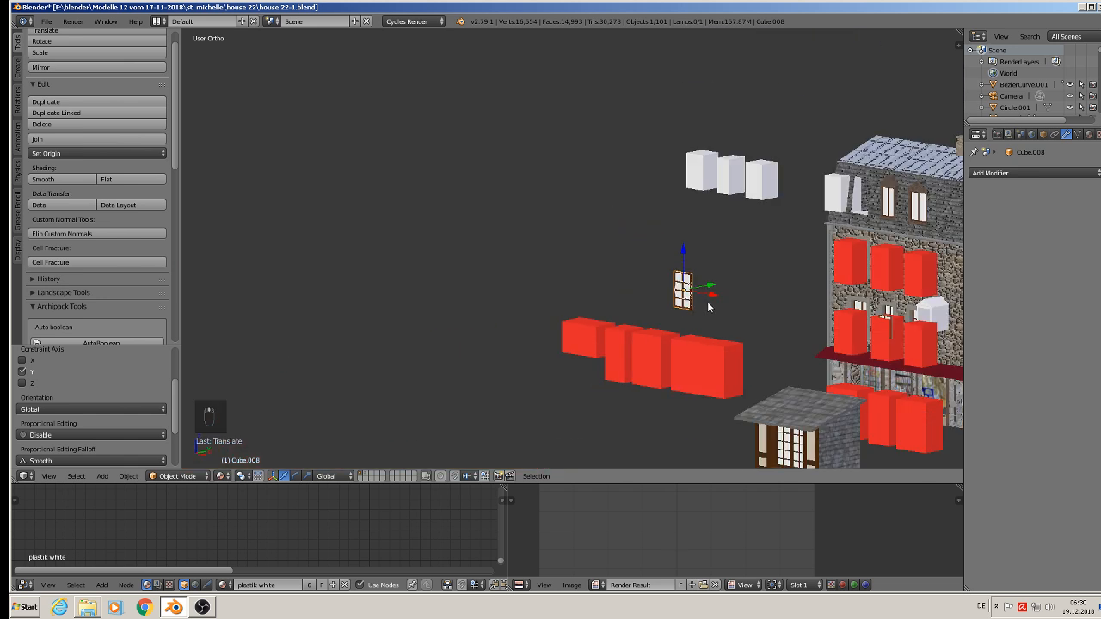
middle_click_drag(762, 277, 694, 406)
key("g")
key("x")
left_click_drag(502, 127, 502, 152)
left_click_drag(584, 65, 470, 122)
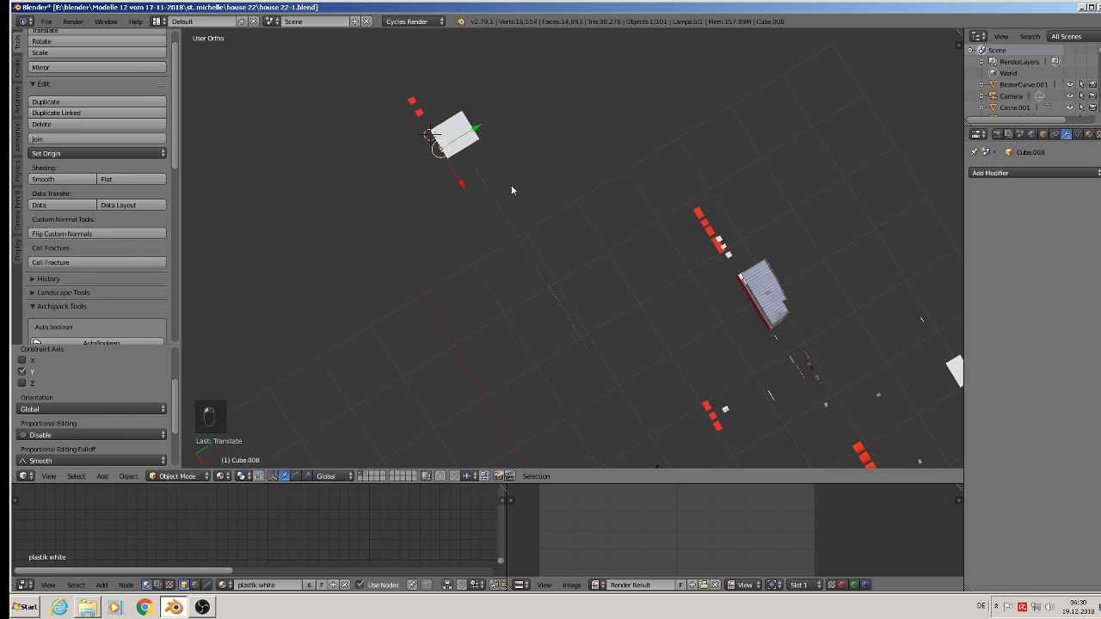
middle_click_drag(510, 185, 588, 70)
left_click_drag(444, 114, 450, 177)
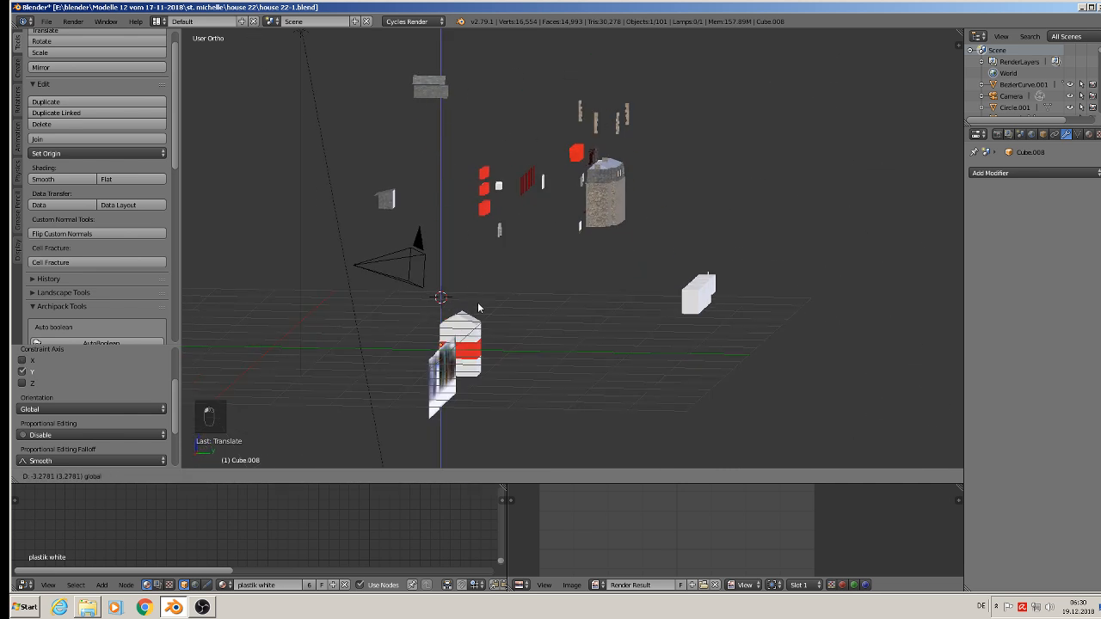
key("KP_Decimal")
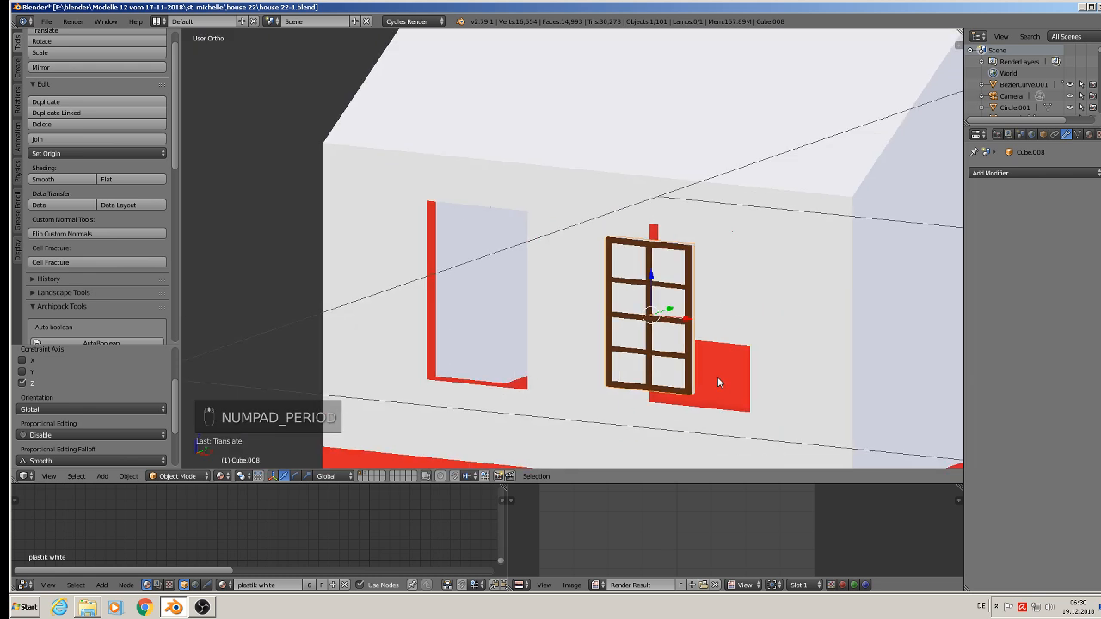
- Shift the window along X to the upper-left opening and set the front view's viewport shading to Solid
middle_click_drag(719, 383, 764, 389)
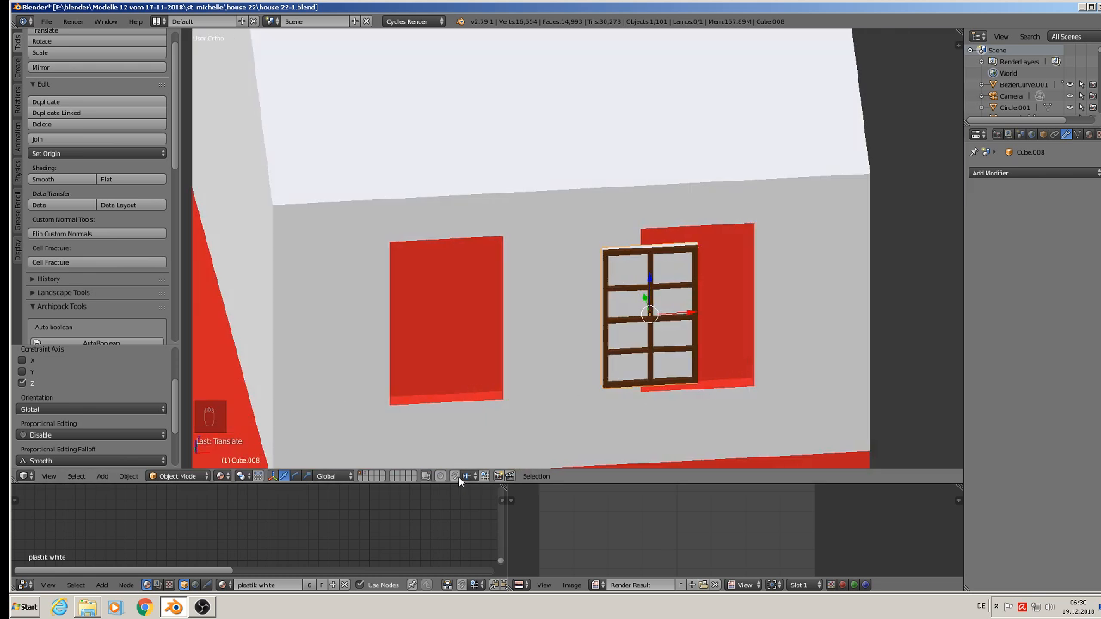
left_click_drag(693, 318, 488, 293)
key("KP_1")
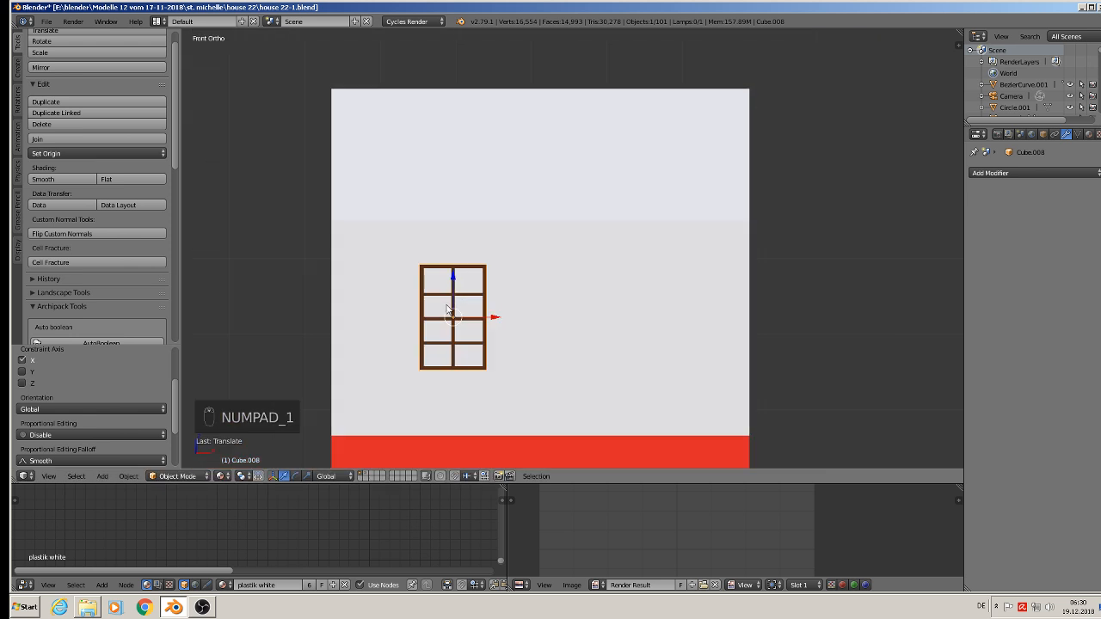
left_click(220, 475)
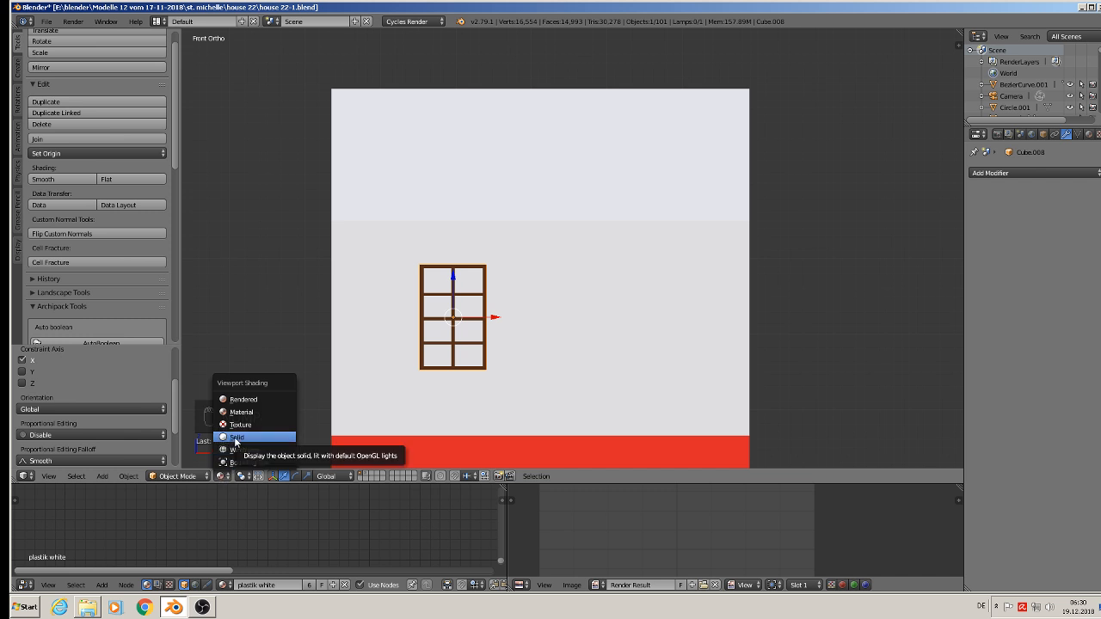
left_click(235, 438)
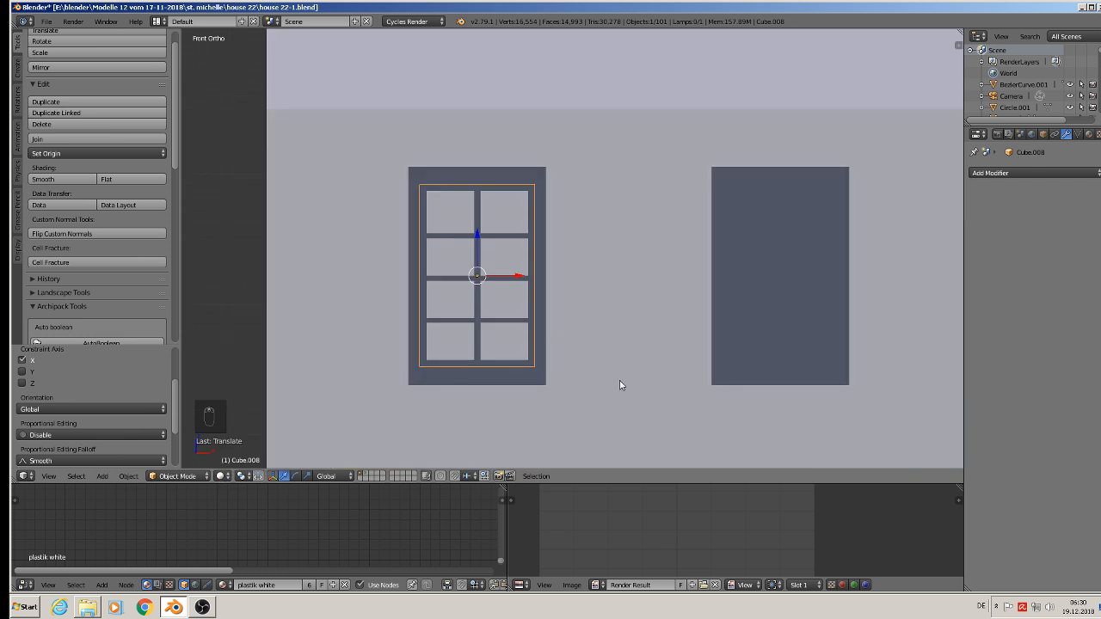
- Scale the window by about 1.19 and stretch it along Z by about 1.035 to fill the upper-left opening
key("s")
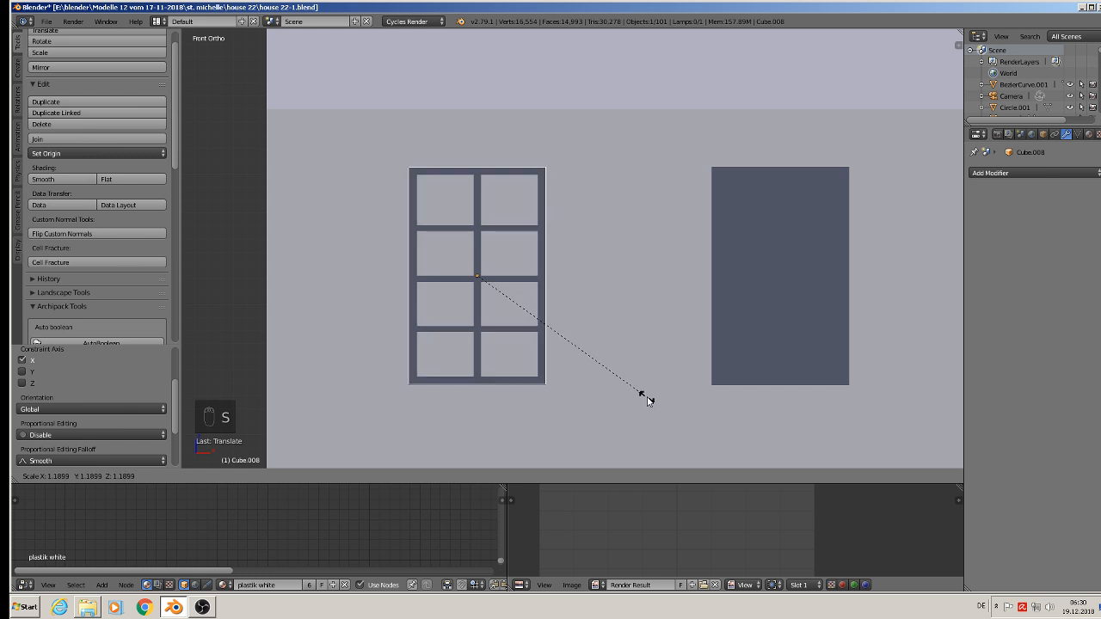
left_click(648, 400)
key("s")
key("z")
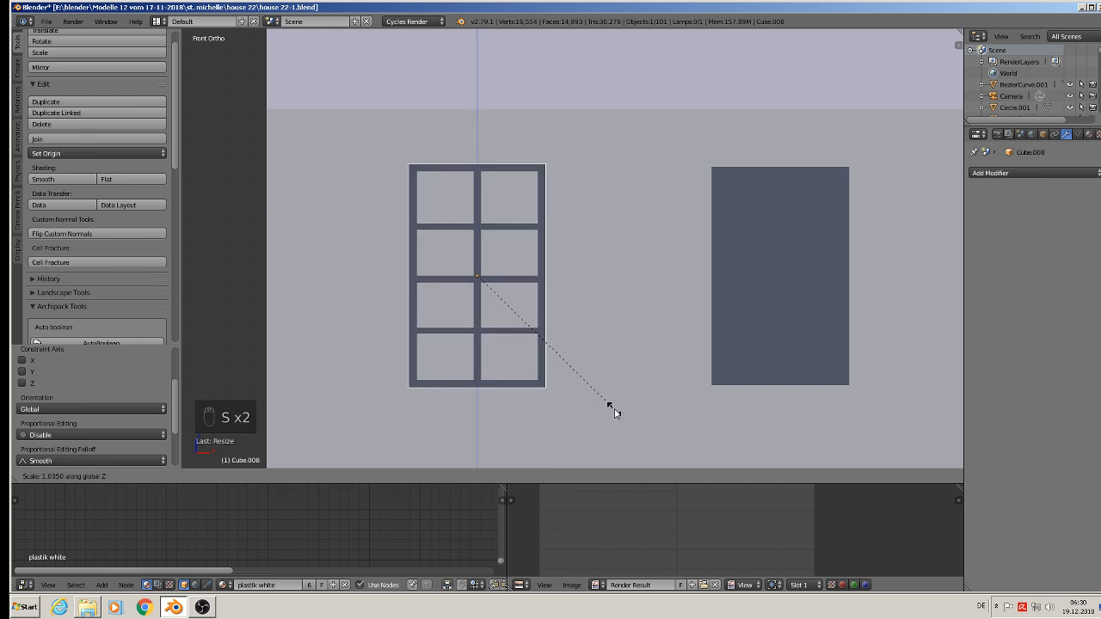
left_click(565, 367)
- Open the window frame for mesh editing in Edit Mode with nothing selected
key("Tab")
key("a")
key("a")
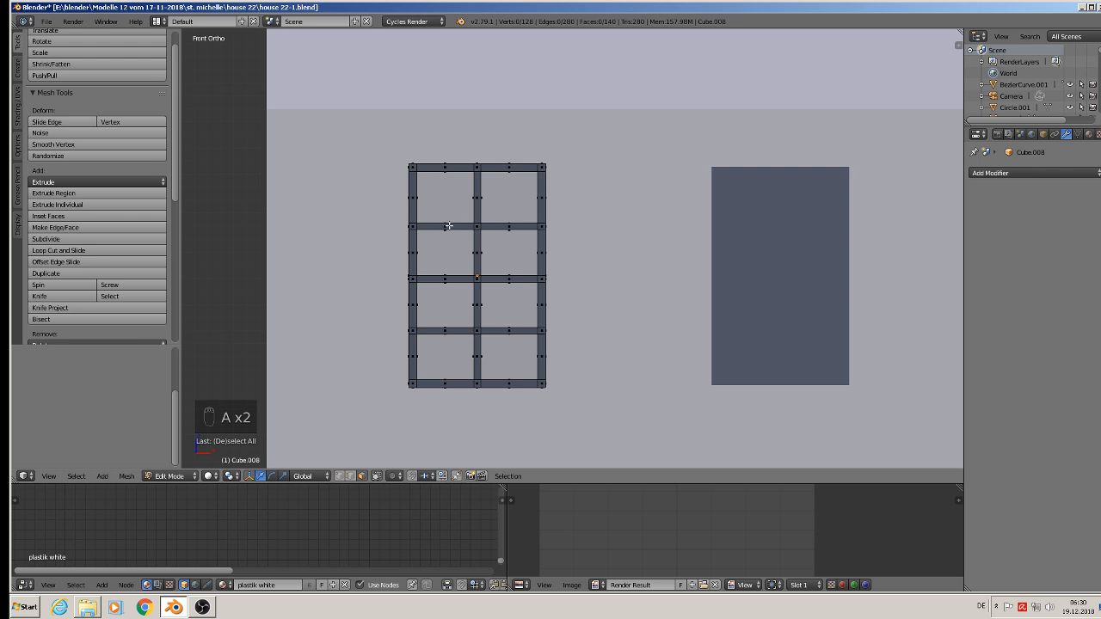
- Try to select only the crossbar under the top row of panes as linked geometry
key("l")
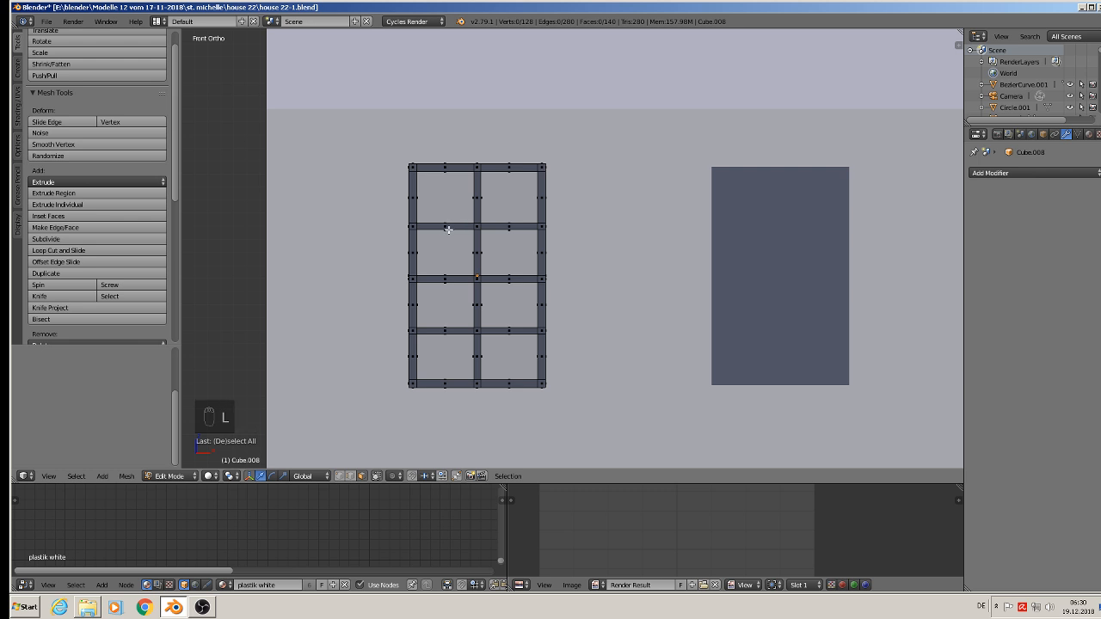
right_click(447, 225)
key("l")
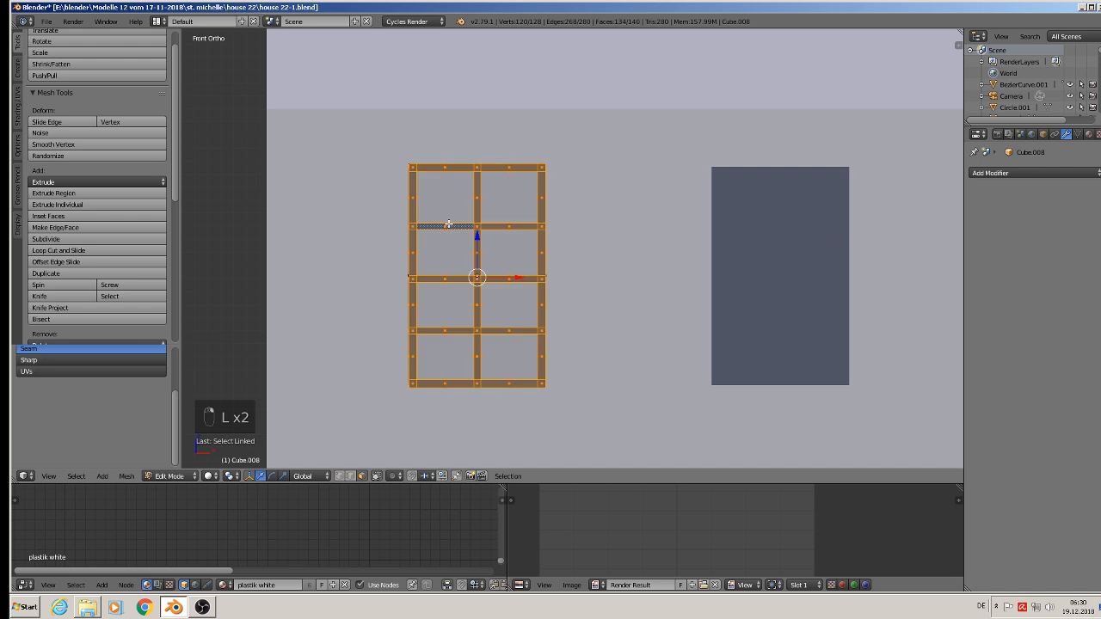
key("l")
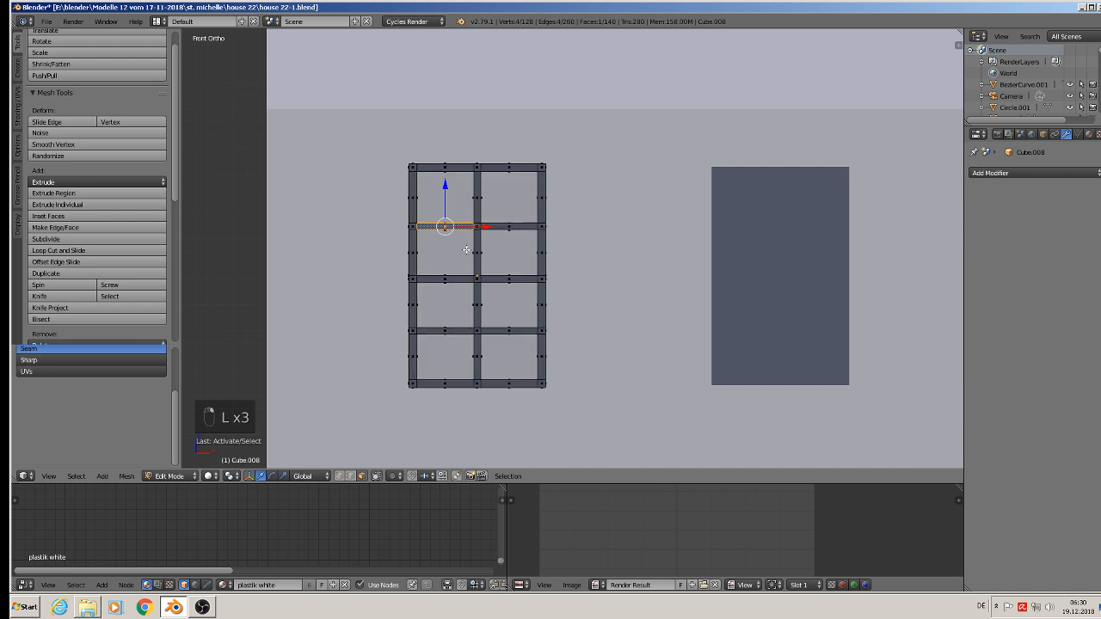
middle_click_drag(471, 233, 436, 281)
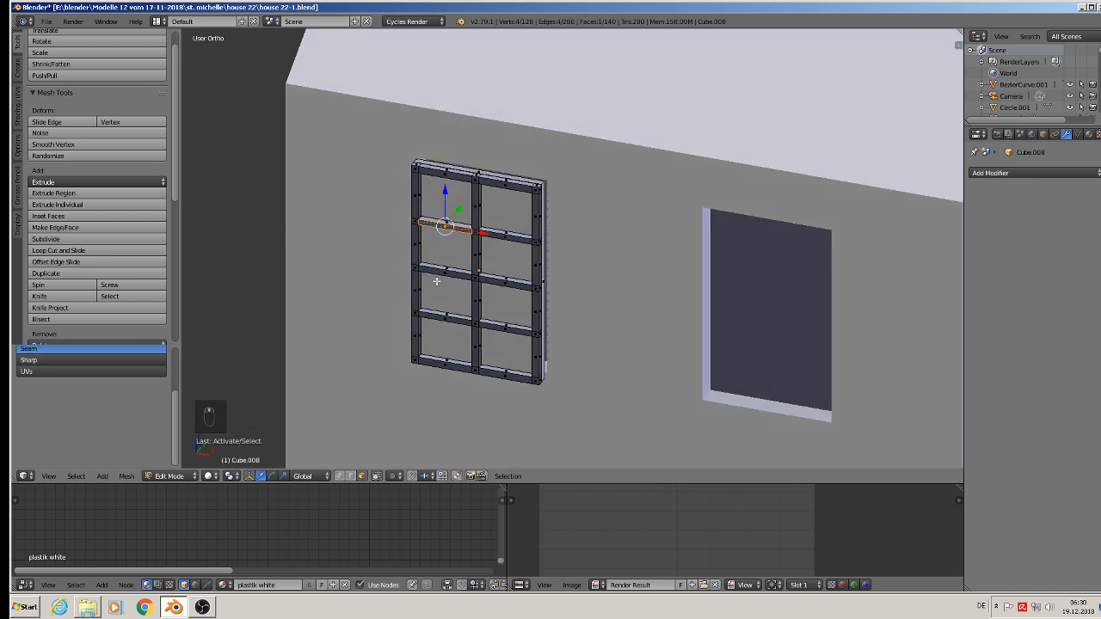
scroll(448, 243, "up", 3)
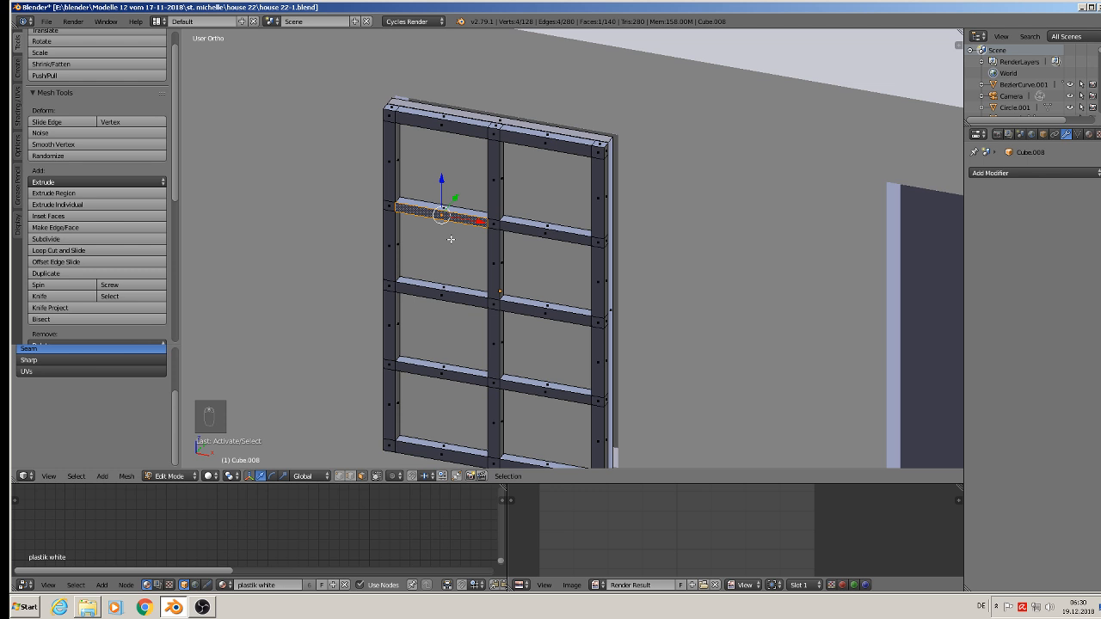
middle_click_drag(451, 238, 475, 198)
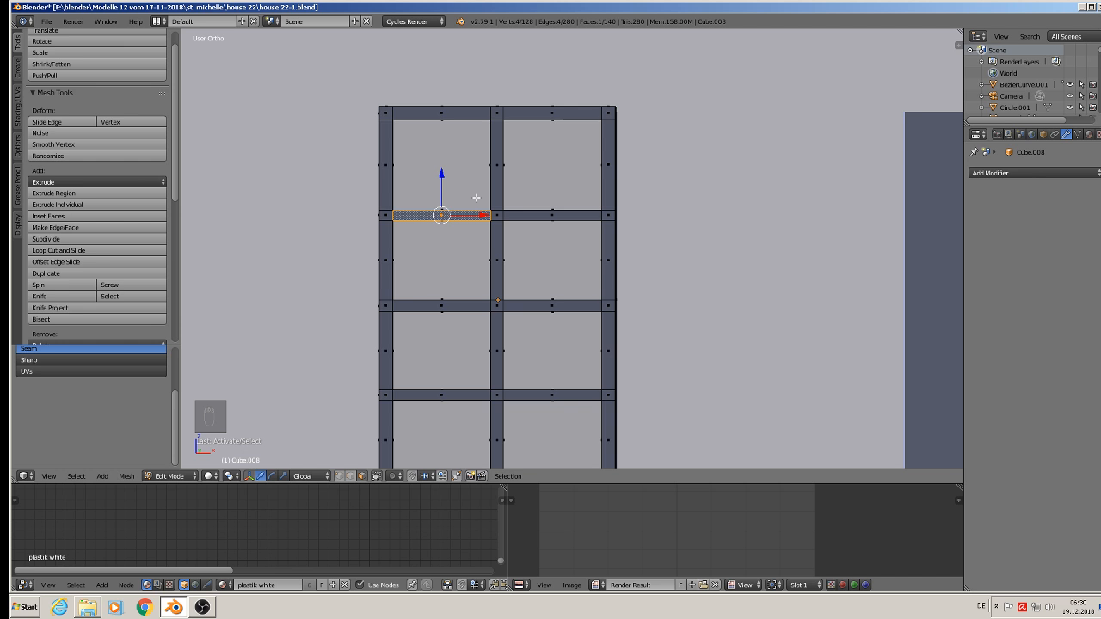
scroll(475, 198, "down", 2)
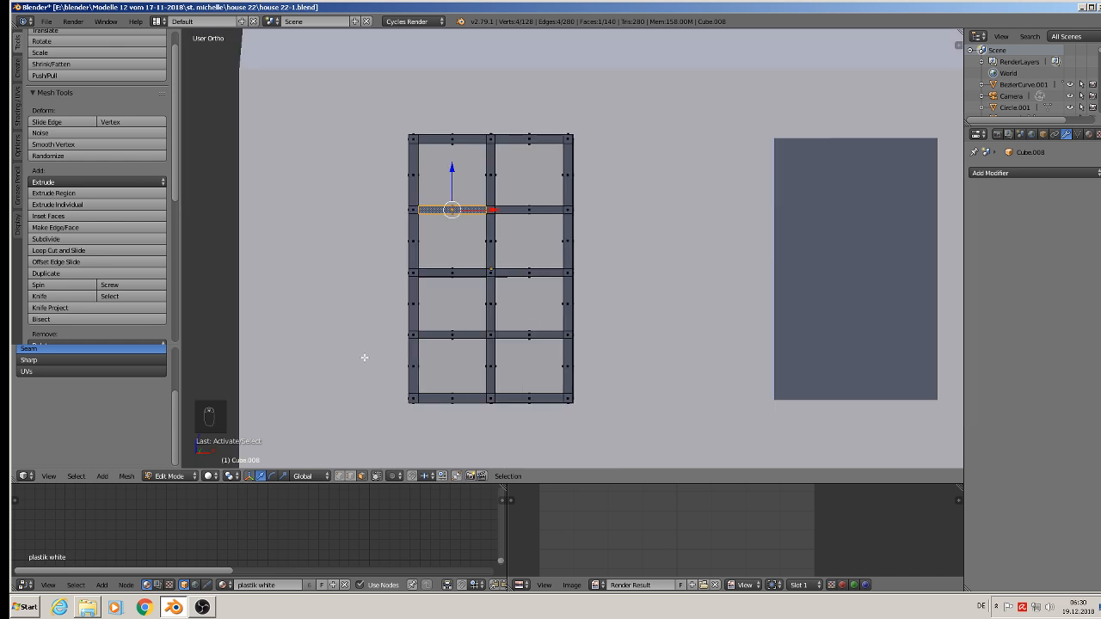
- Switch to vertex selection and delete all vertices of the window's top frame bar
left_click(361, 476)
key("a")
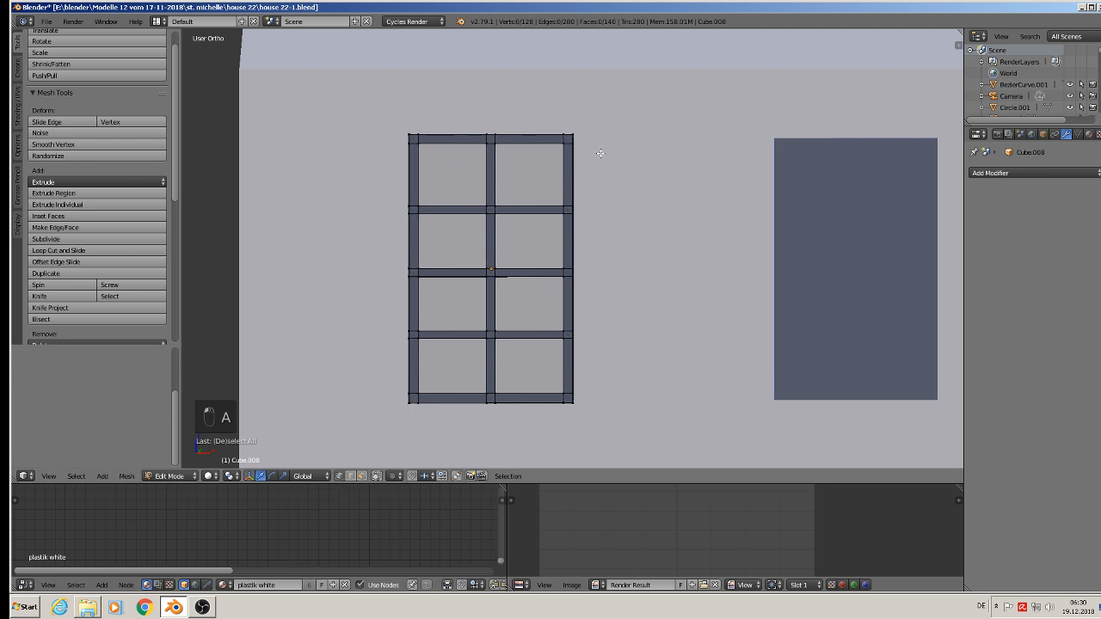
key("n")
key("b")
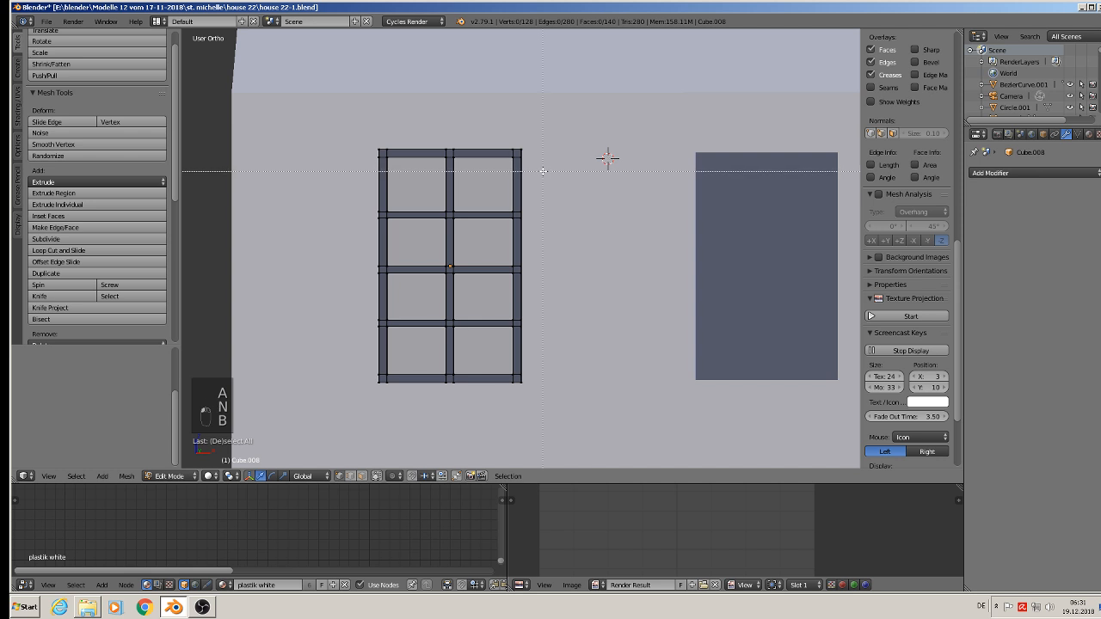
left_click_drag(544, 173, 332, 111)
key("x")
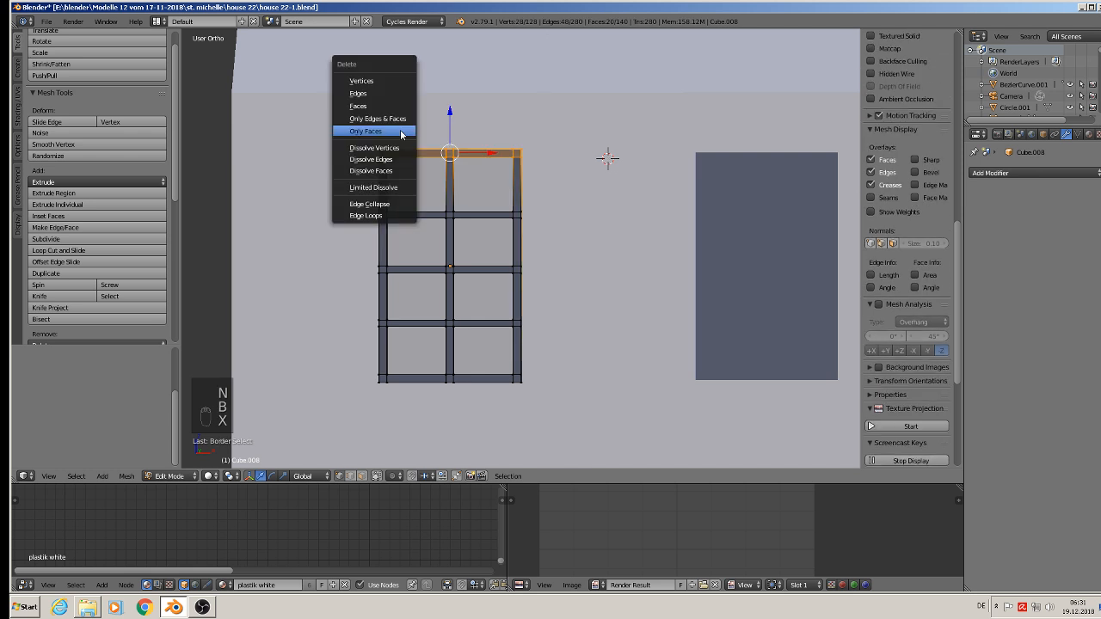
left_click(383, 80)
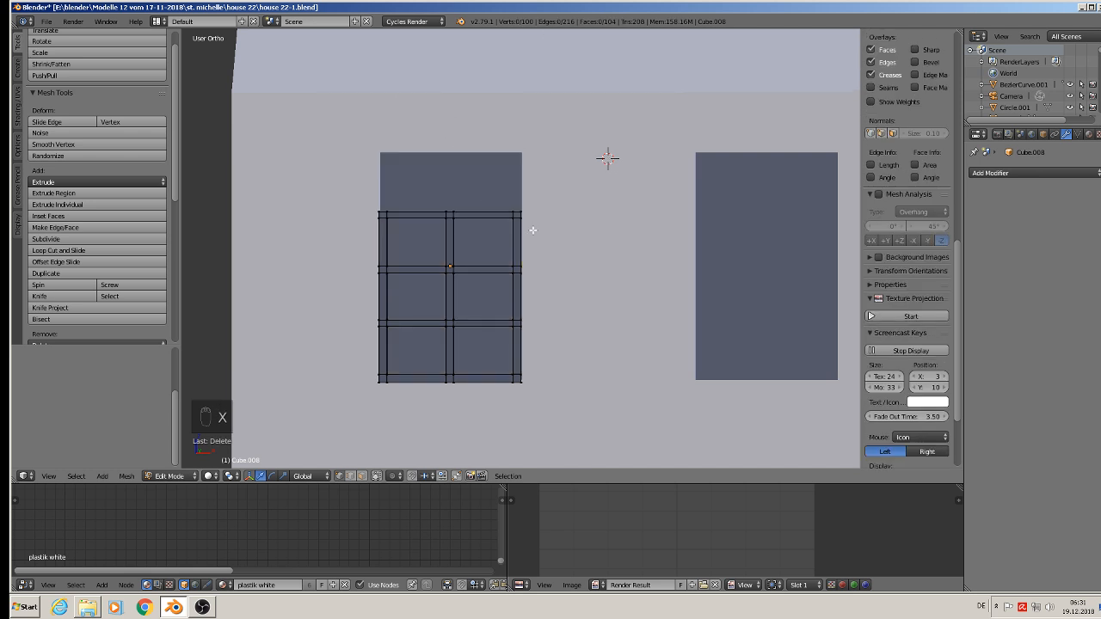
- Move the uppermost remaining crossbar up along Z by about 0.043 to the top edge of the opening
key("b")
left_click_drag(538, 230, 305, 175)
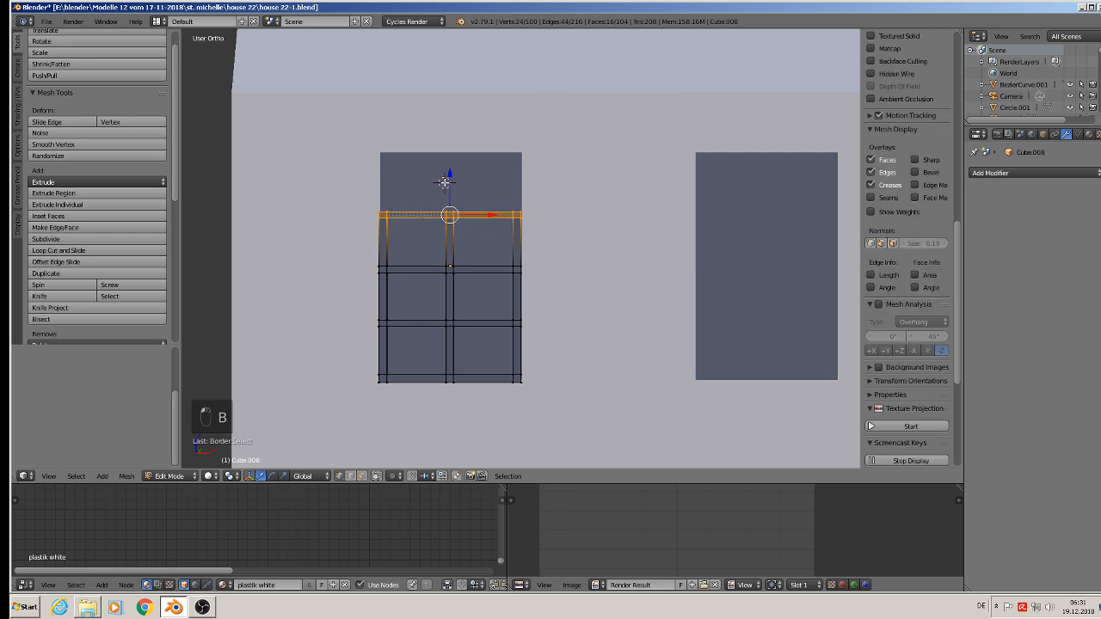
left_click_drag(449, 166, 455, 113)
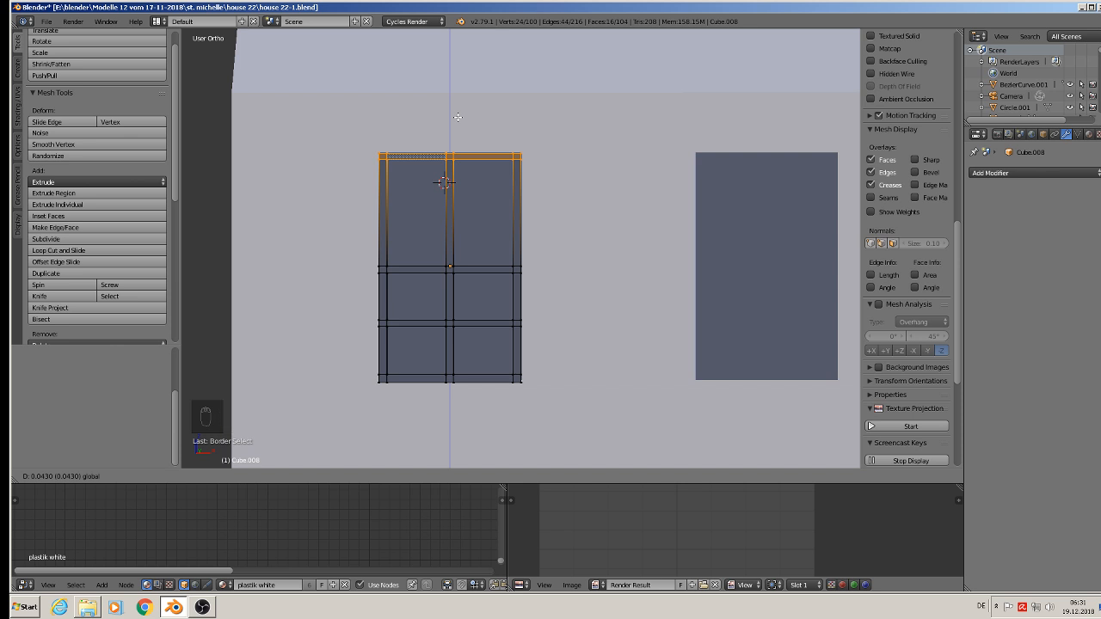
- Raise the two inner crossbars along Z to divide the window into three rows of panes
key("a")
key("b")
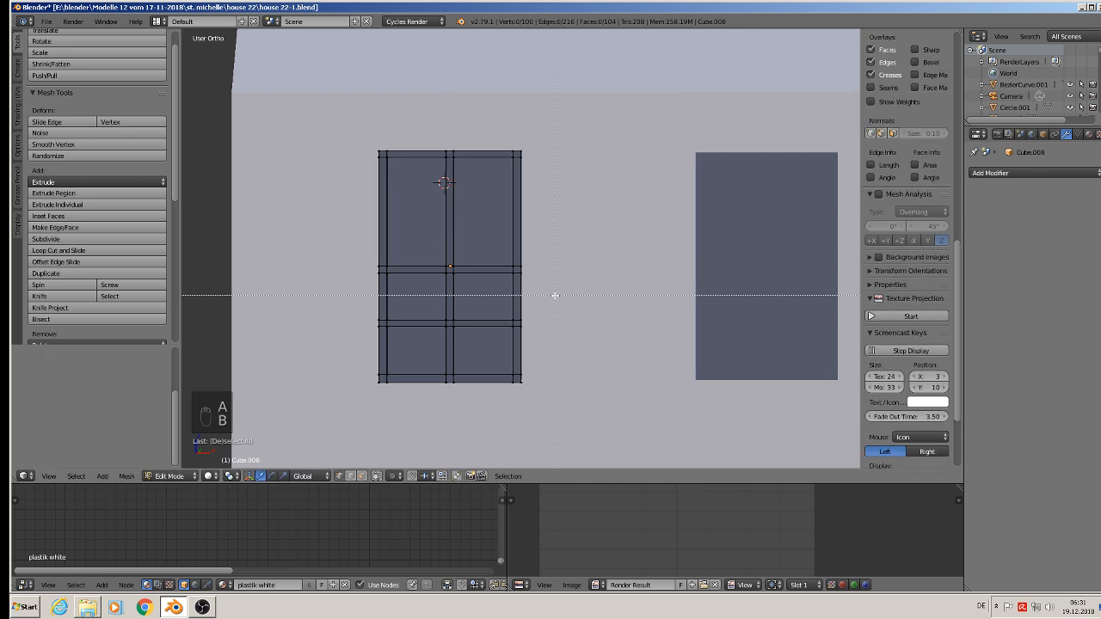
left_click_drag(544, 288, 332, 253)
left_click_drag(445, 238, 450, 182)
key("a")
key("b")
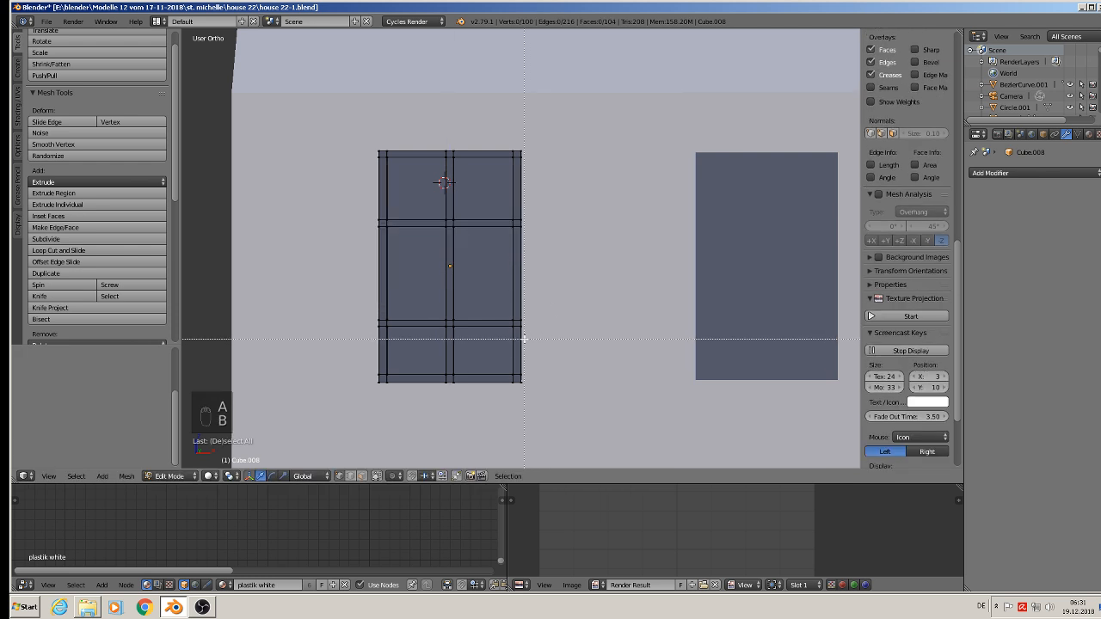
left_click_drag(523, 338, 220, 288)
left_click_drag(449, 294, 448, 276)
- Lower the upper inner crossbar slightly along Z to even out the rows and leave Edit Mode
key("a")
key("b")
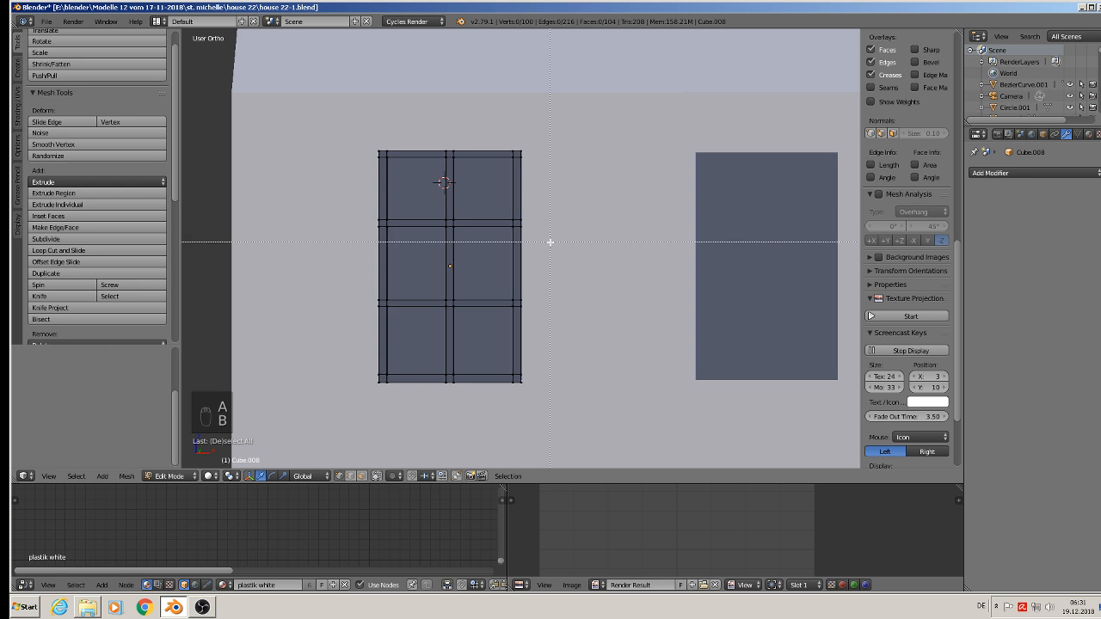
left_click_drag(551, 241, 371, 210)
left_click_drag(447, 184, 447, 188)
key("Tab")
- Move the window out of its opening along Y by about -0.15, clear of the façade
scroll(554, 274, "down", 4)
middle_click_drag(555, 274, 453, 265)
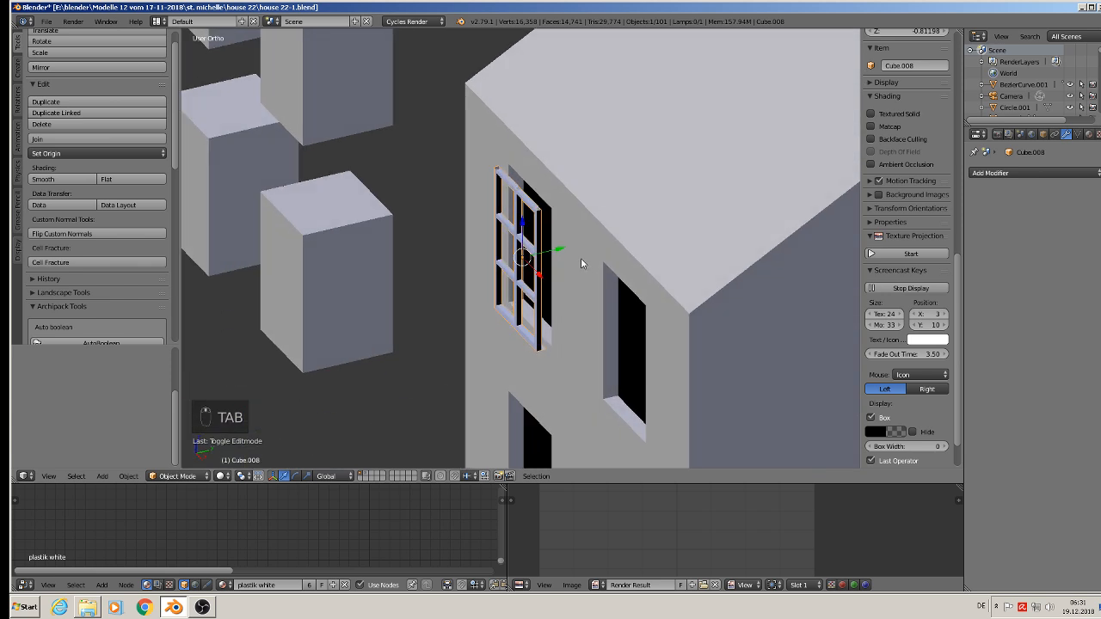
left_click_drag(561, 252, 430, 278)
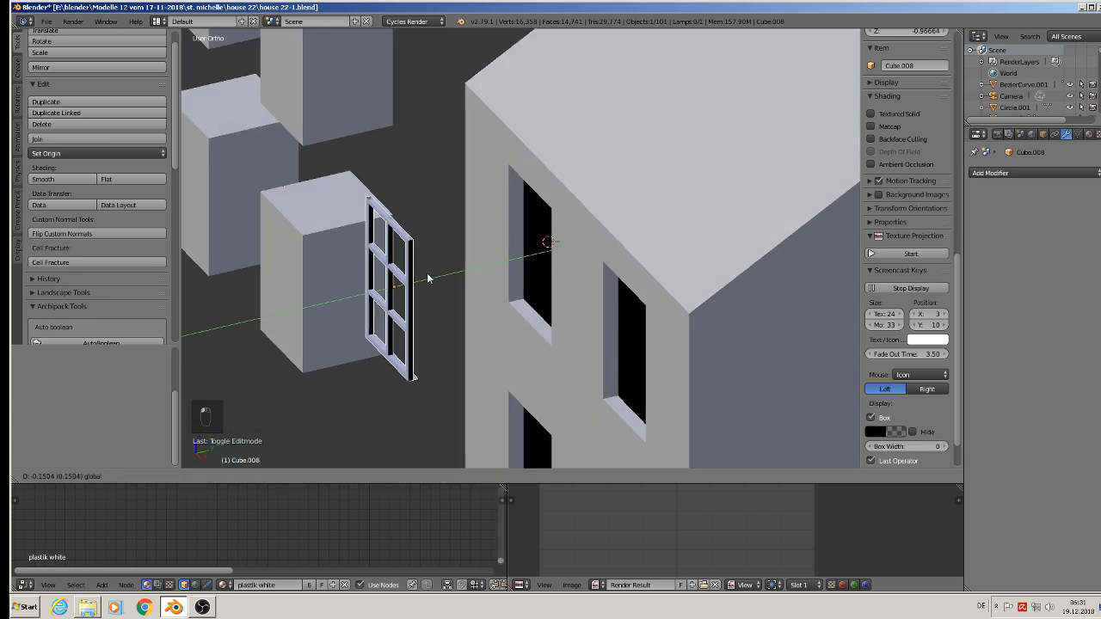
- Extrude the face at the bottom behind the window frame up along Z by about 0.17 to the frame's top edge
middle_click_drag(430, 278, 488, 227)
scroll(387, 368, "up", 4)
key("Tab")
right_click(475, 280, "alt")
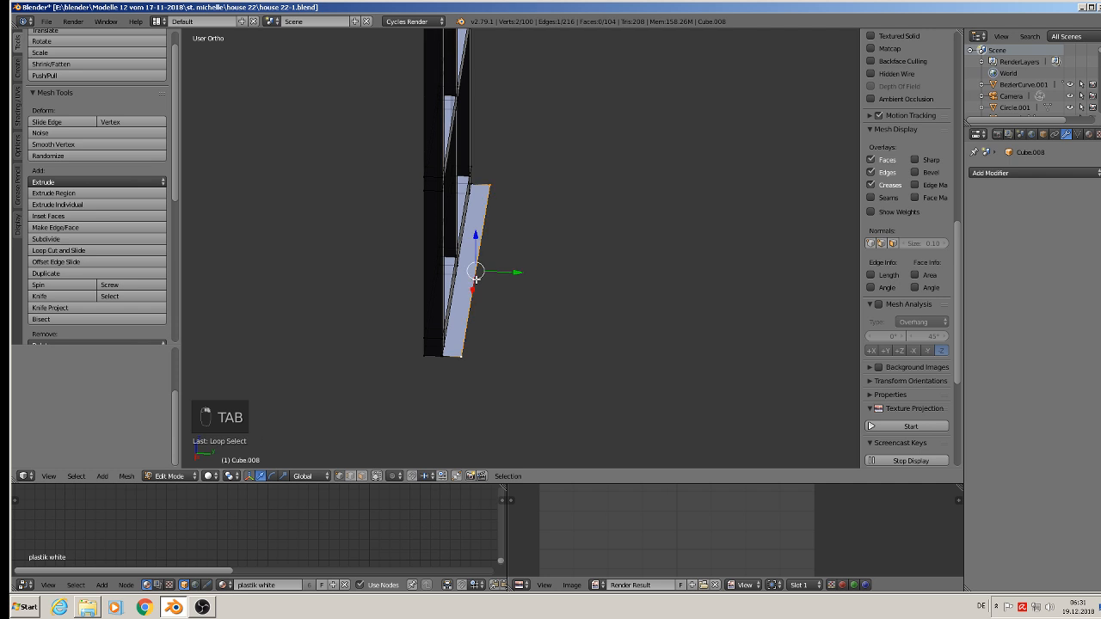
left_click(363, 475)
right_click(479, 280)
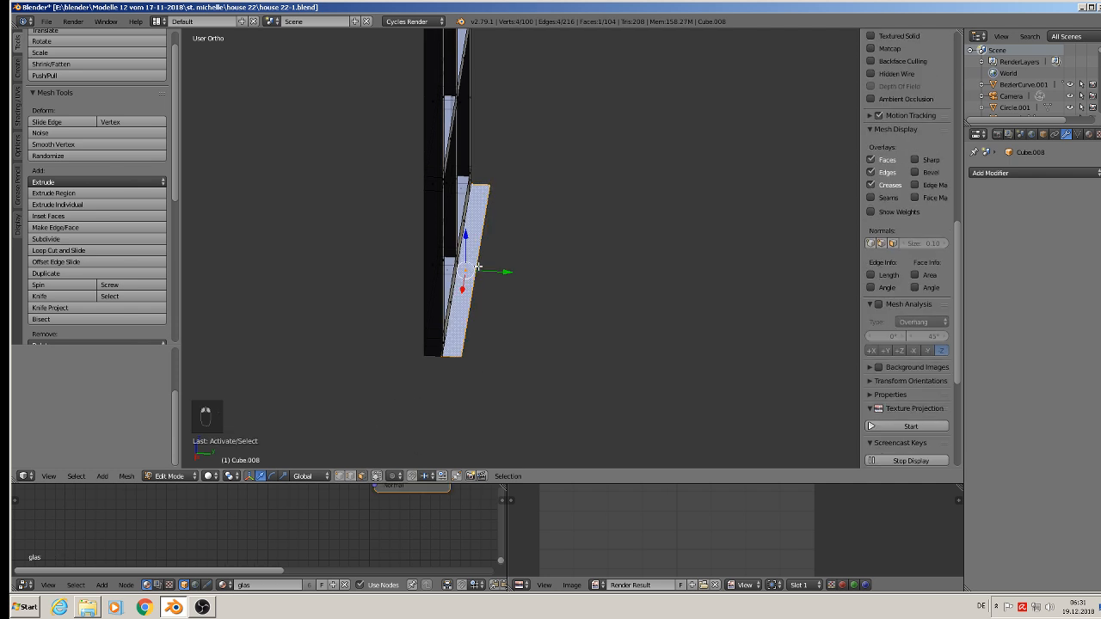
scroll(479, 273, "down", 3)
middle_click_drag(488, 270, 498, 456, "shift")
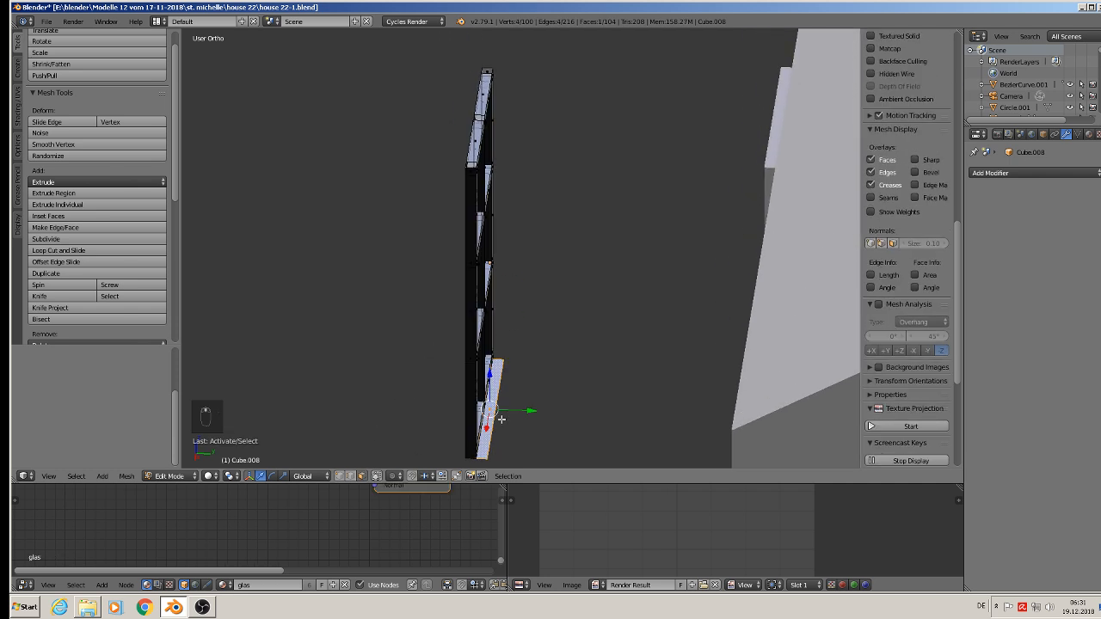
key("e")
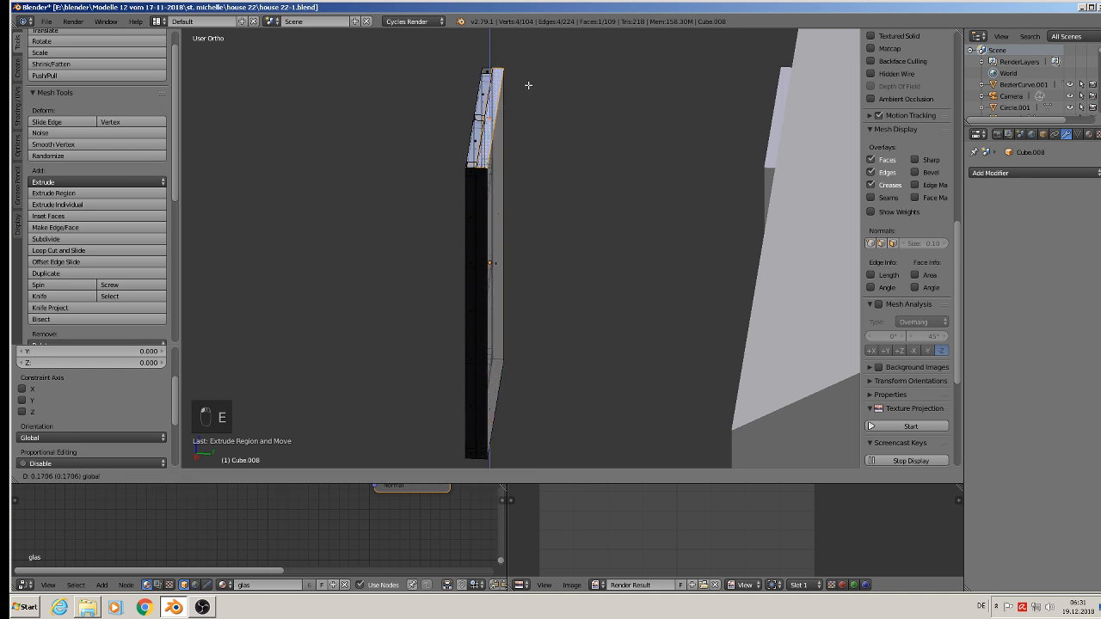
left_click(522, 87)
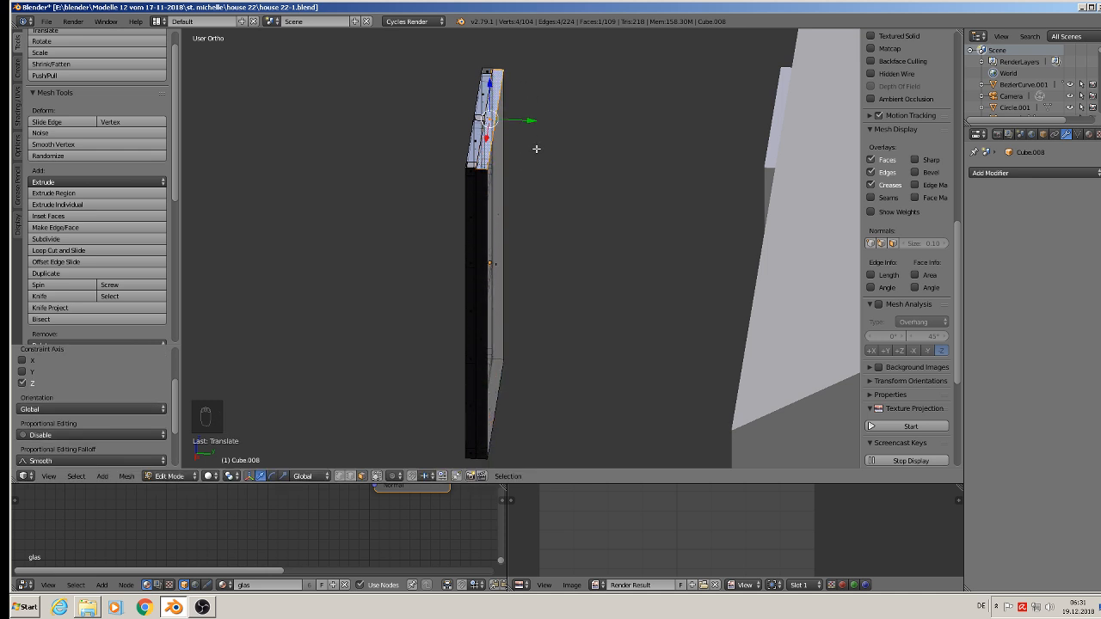
- Leave Edit Mode and move the finished six-pane window along Y back into the upper-left opening
key("Tab")
middle_click_drag(536, 147, 540, 239)
scroll(672, 182, "up", 1)
scroll(672, 180, "down", 3)
scroll(659, 176, "up", 2)
key("g")
key("y")
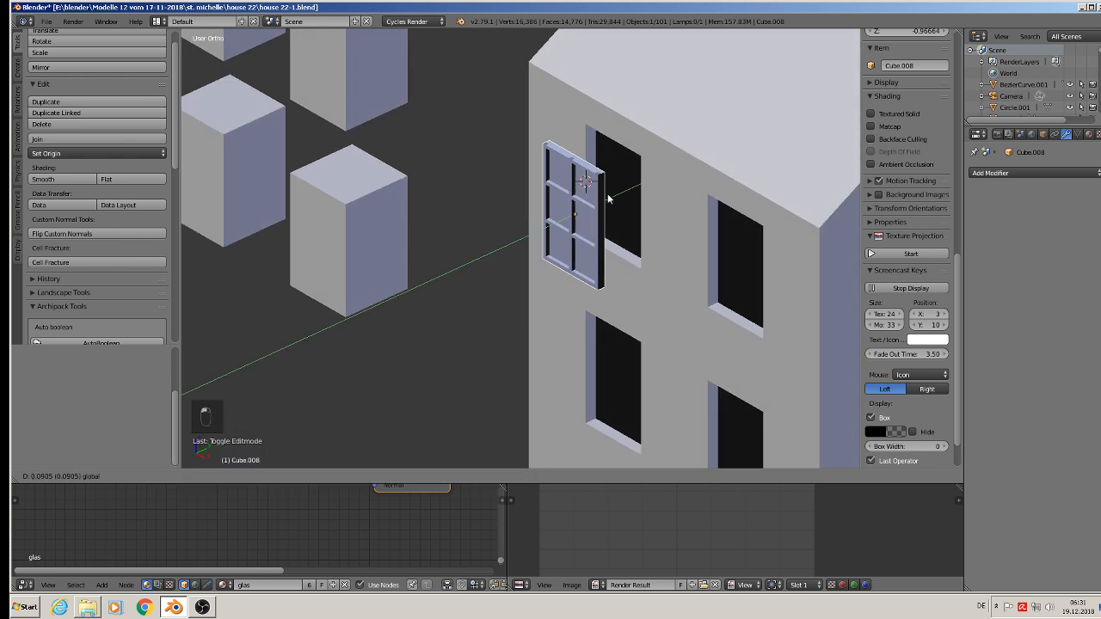
left_click(652, 168)
- Make a linked duplicate of the window and move it along X by about 0.23 into the upper-right opening
middle_click_drag(652, 168, 496, 206)
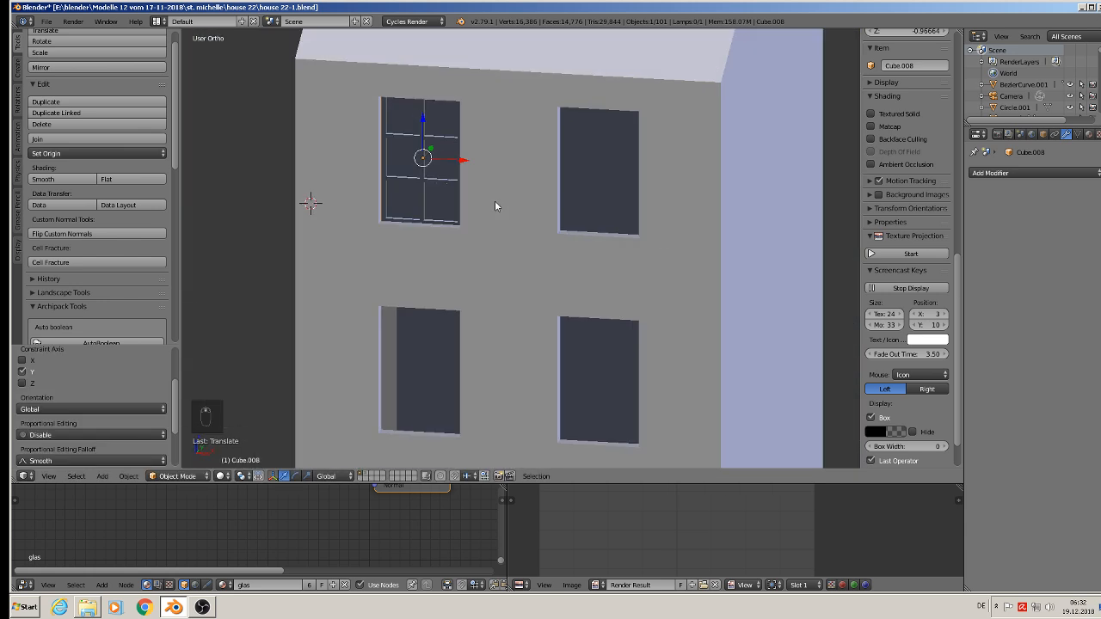
key("alt+d")
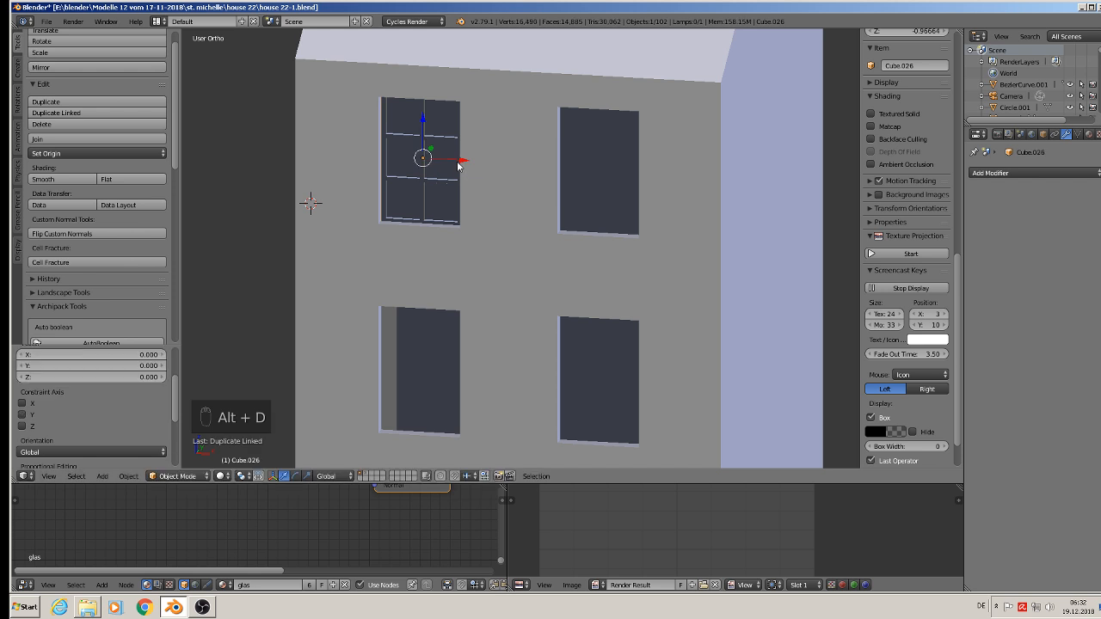
key("x")
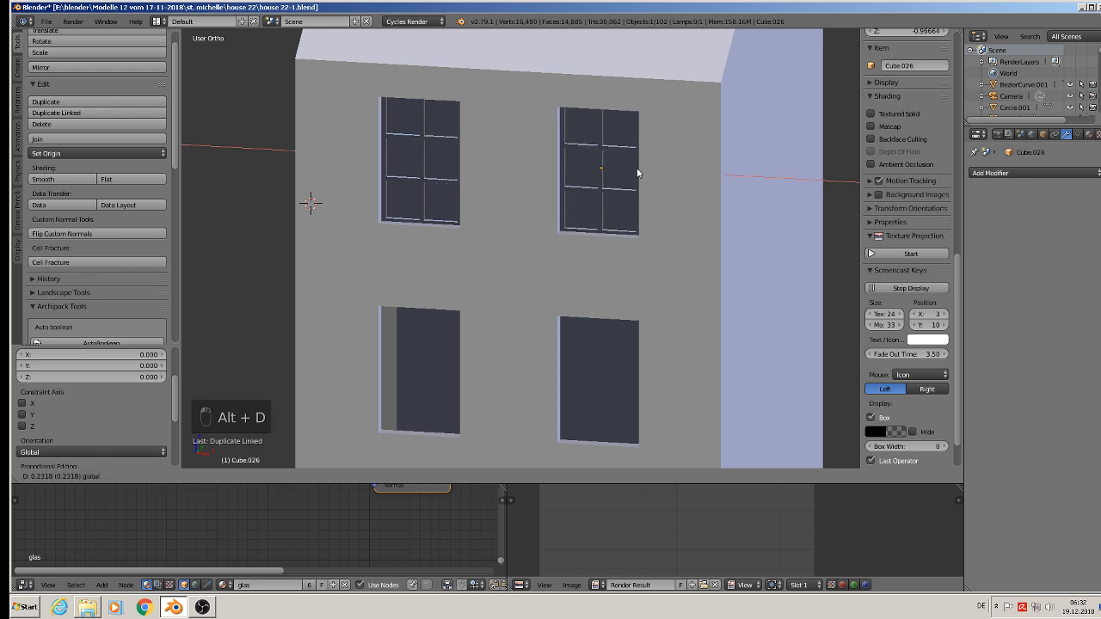
left_click(637, 172)
- Make a linked duplicate of the upper-right window and move it down along Z into the lower-right opening
key("alt+d")
right_click(636, 173)
key("g")
key("z")
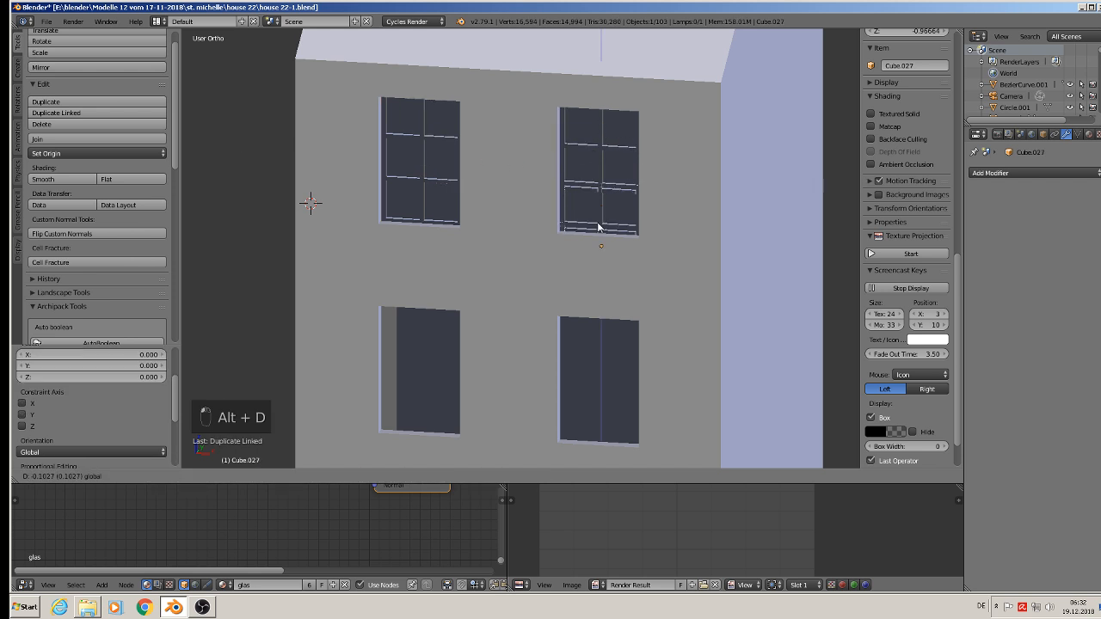
left_click(573, 342)
- Make a linked duplicate of the lower-right window and move it along X by about -0.24 into the lower-left opening
key("alt+d")
right_click(632, 356)
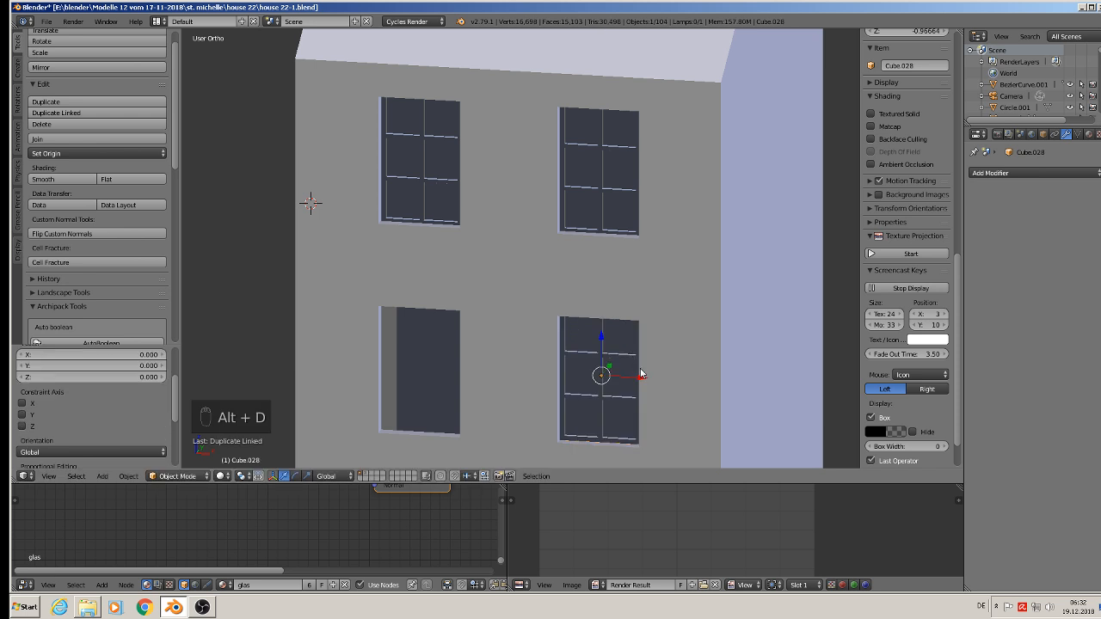
key("g")
key("x")
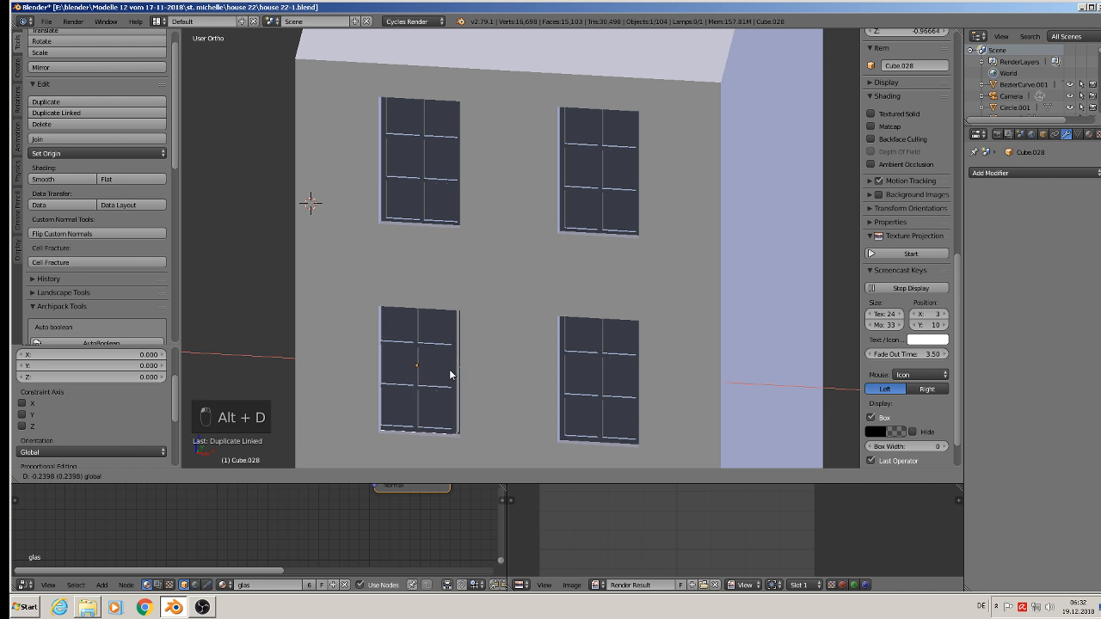
left_click(454, 370)
- Set the viewport shading to Material with nothing selected and save the blend file
scroll(454, 370, "down", 6)
key("a")
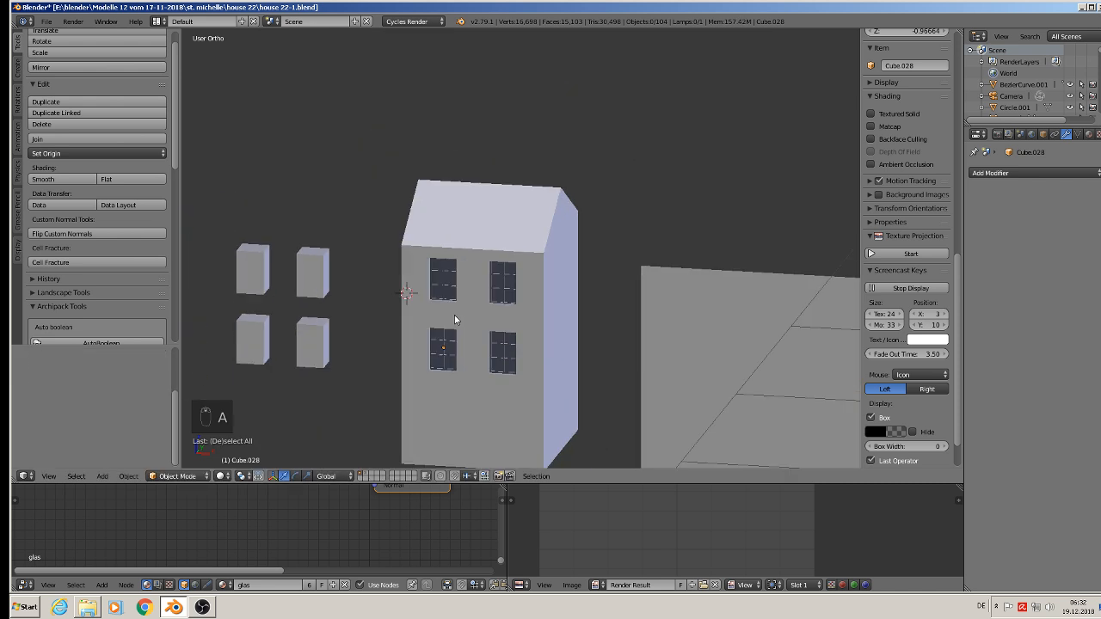
scroll(454, 315, "down", 2)
middle_click_drag(381, 371, 399, 247, "shift")
left_click(224, 477)
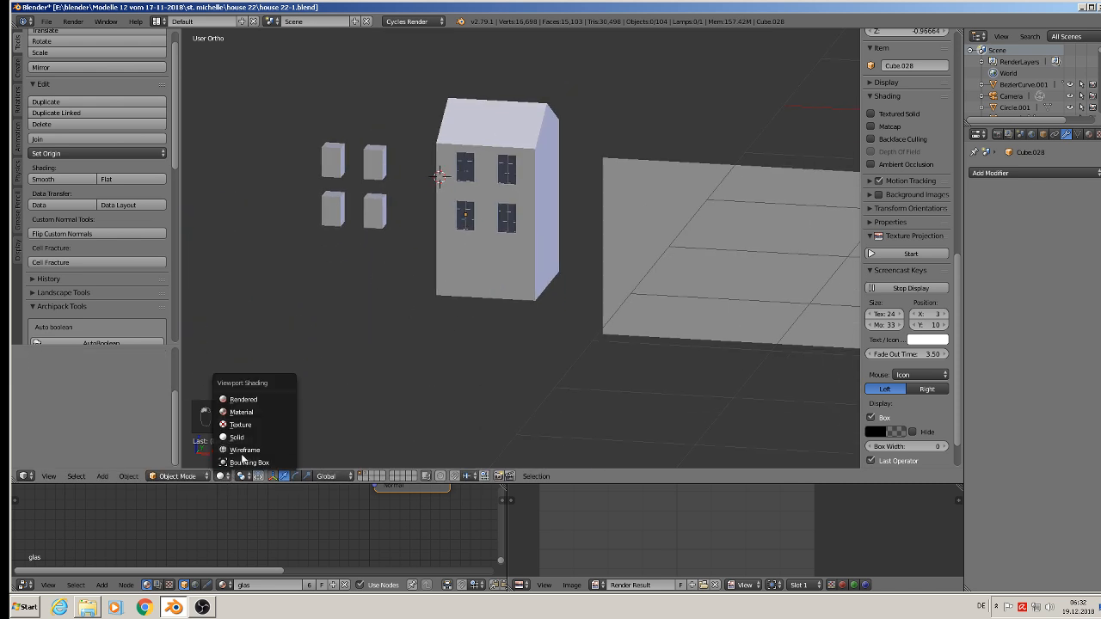
left_click(259, 412)
left_click(47, 22)
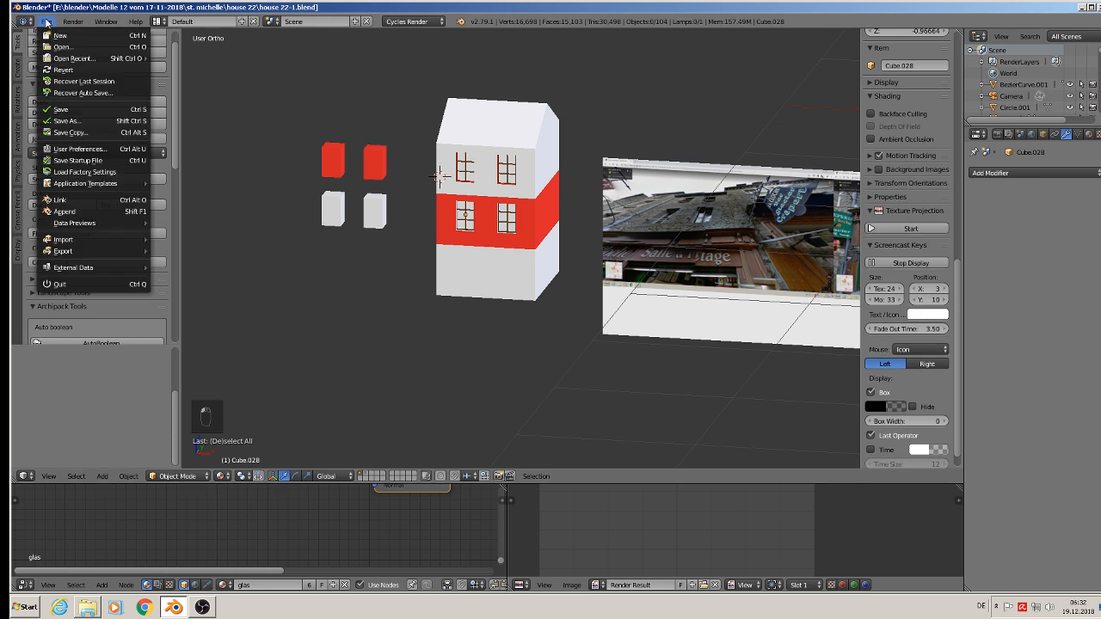
left_click(60, 109)
middle_click_drag(697, 221, 533, 225, "shift")
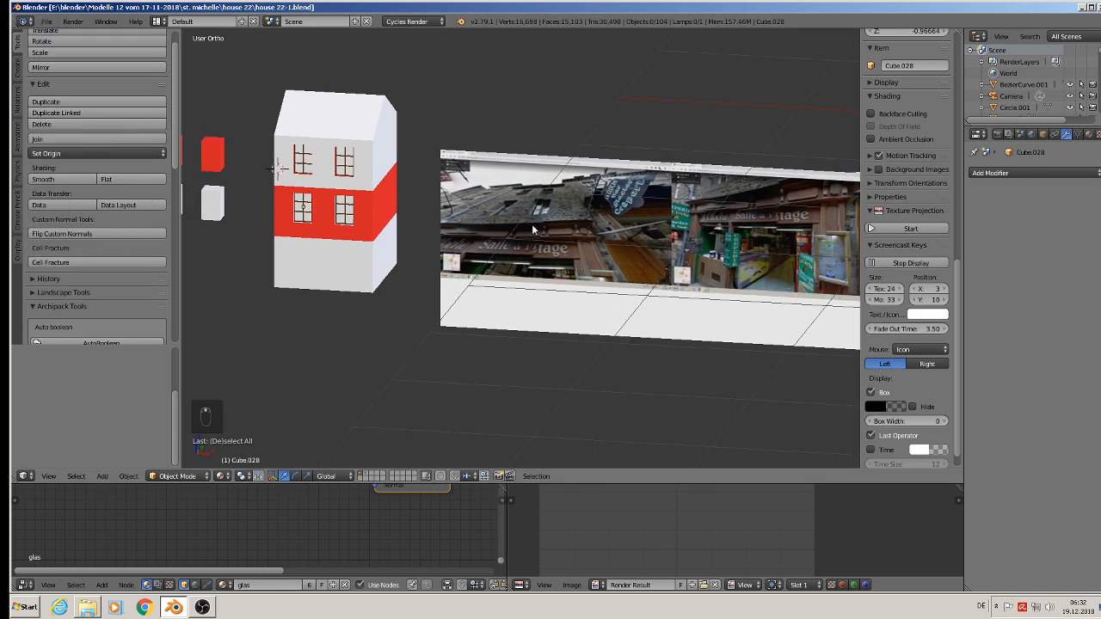
- Examine the stone surrounds of the upper-storey windows in the crêperie reference photo
scroll(623, 252, "up", 2)
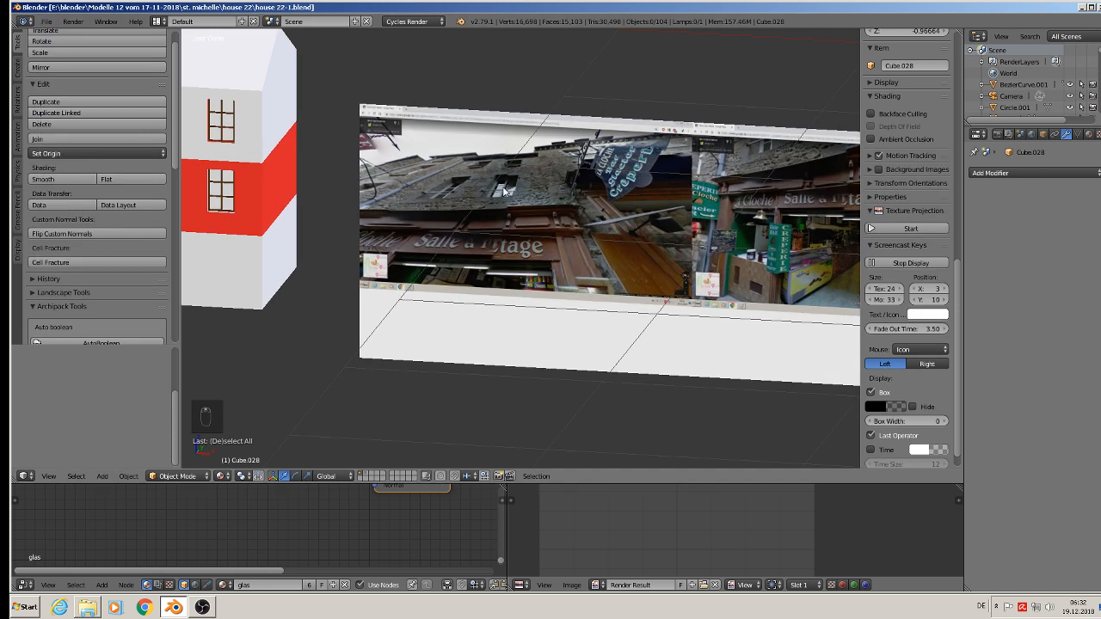
scroll(508, 199, "up", 6)
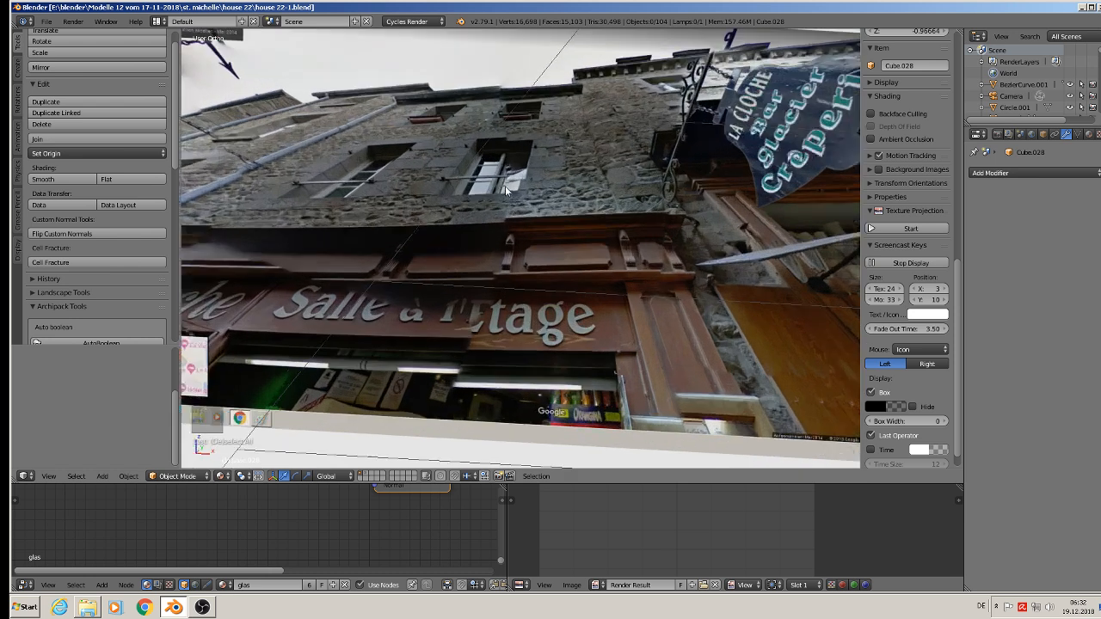
scroll(563, 133, "down", 6)
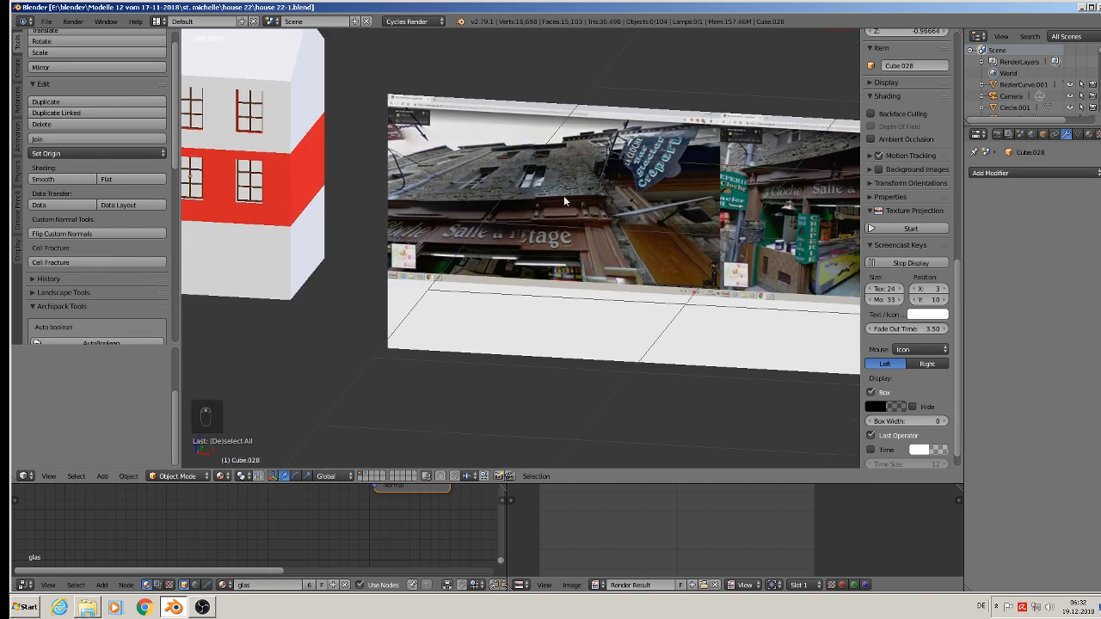
key("n")
scroll(697, 228, "down", 8)
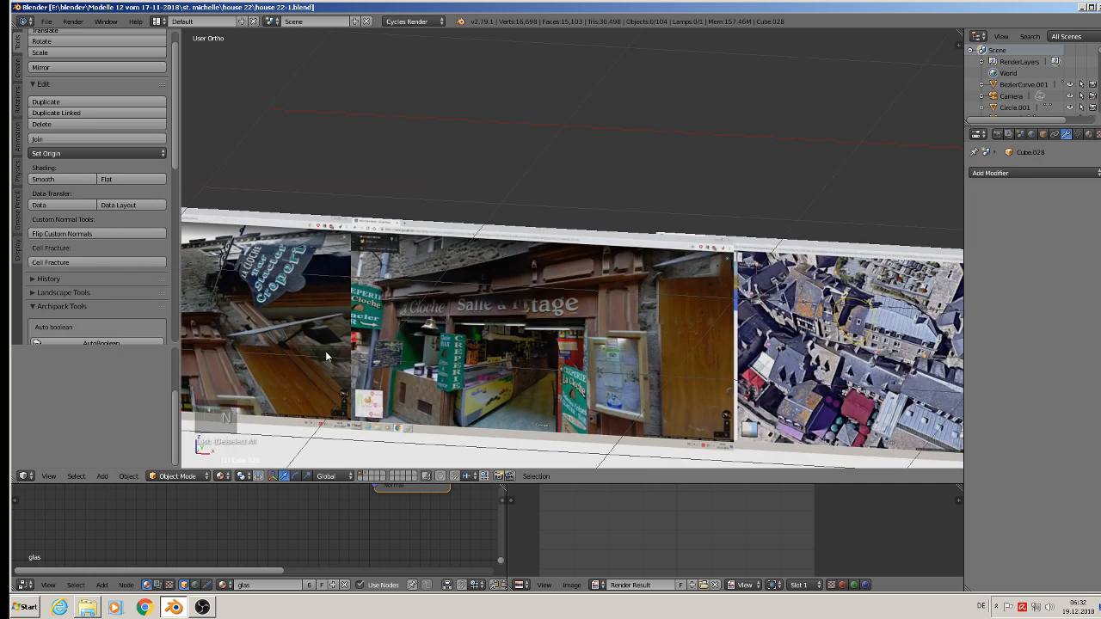
- Duplicate the three parts of the stone window surround beside the finished house and move the copy forward along Y
scroll(811, 127, "up", 3)
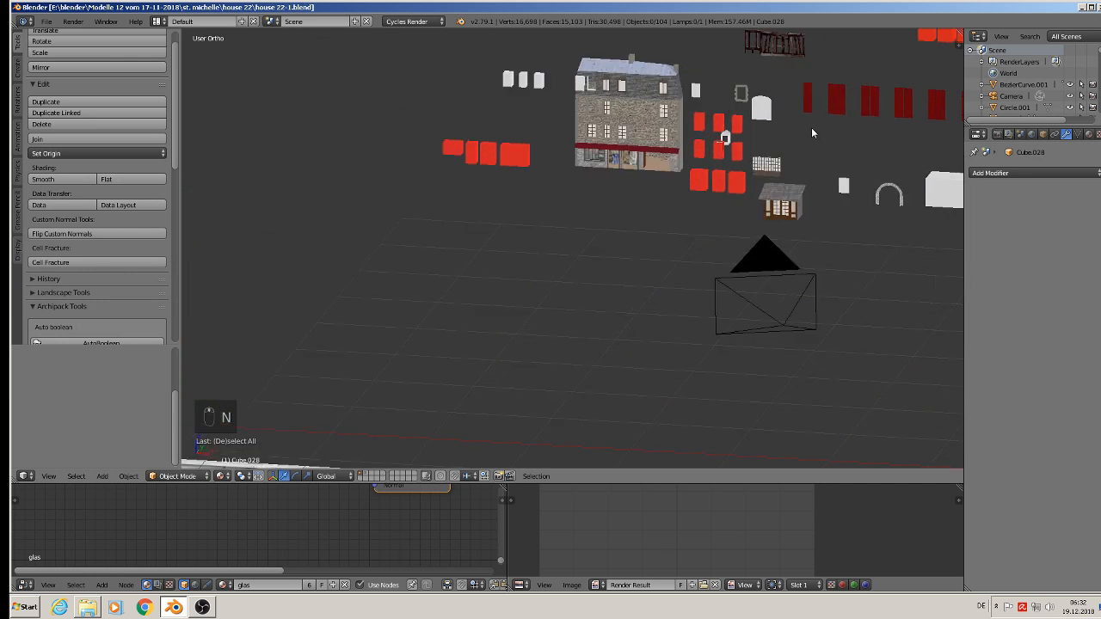
scroll(798, 132, "up", 3)
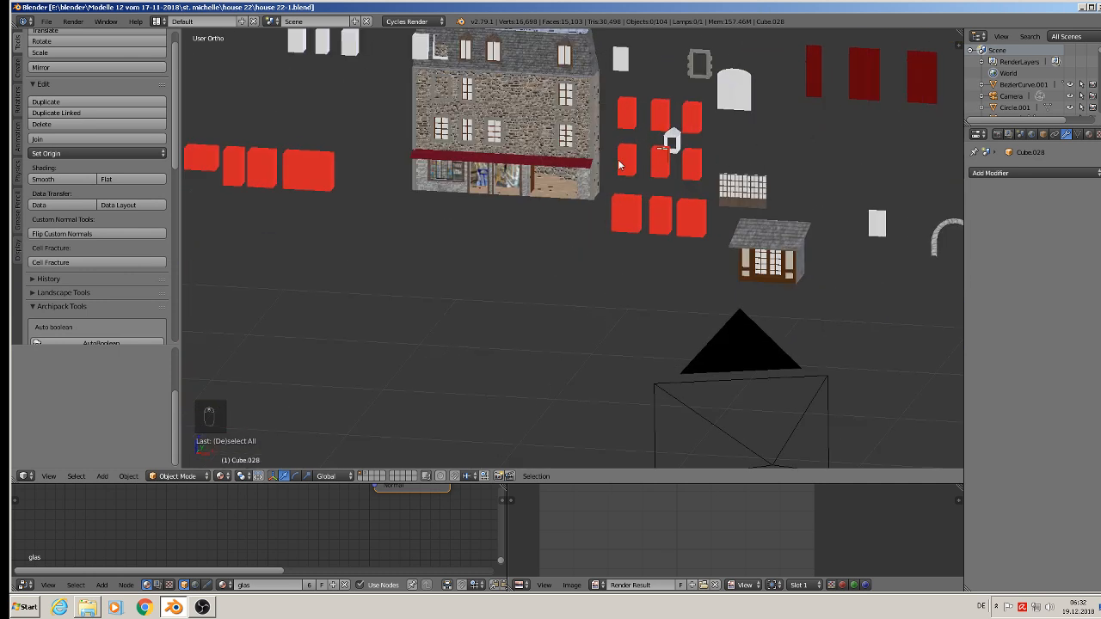
middle_click_drag(597, 199, 562, 319, "shift")
scroll(663, 200, "up", 9)
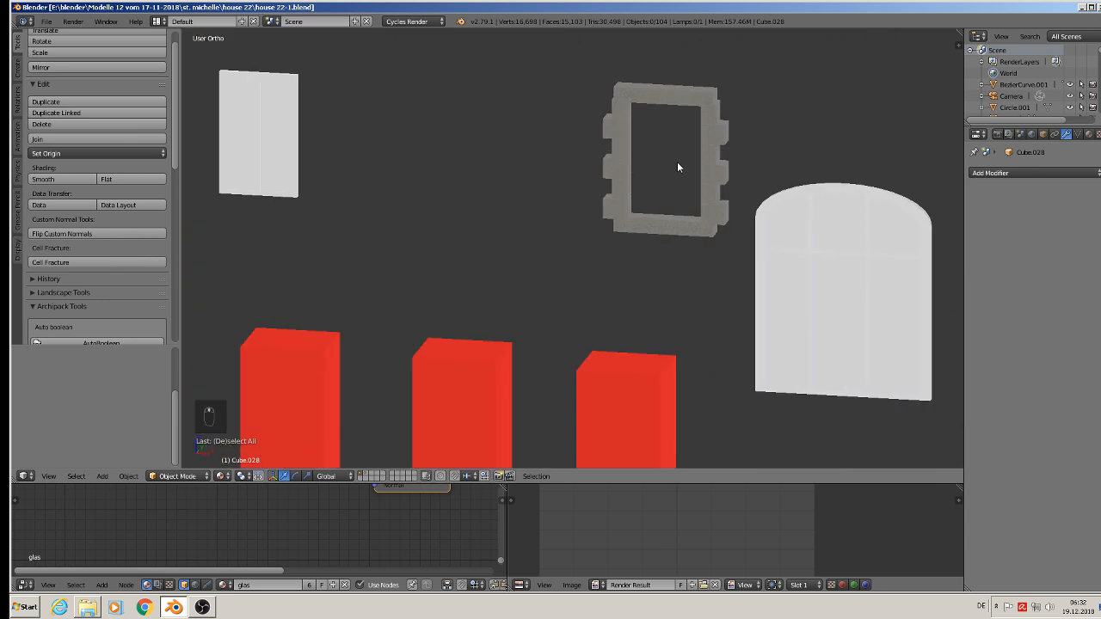
right_click(713, 151)
right_click(612, 144, "shift")
right_click(652, 98, "shift")
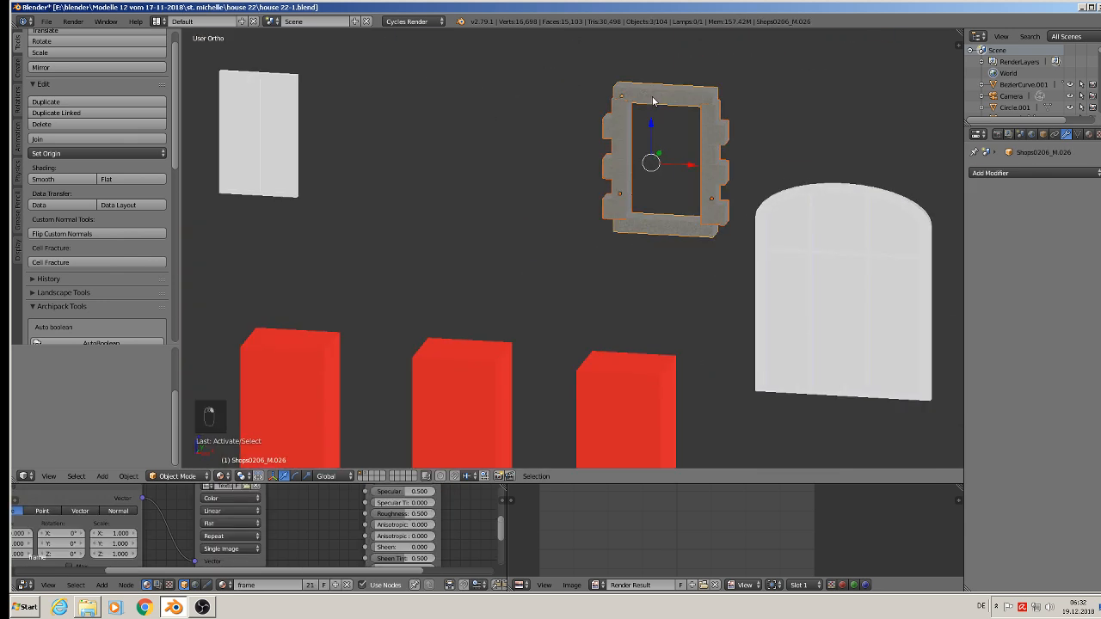
scroll(645, 222, "down", 7)
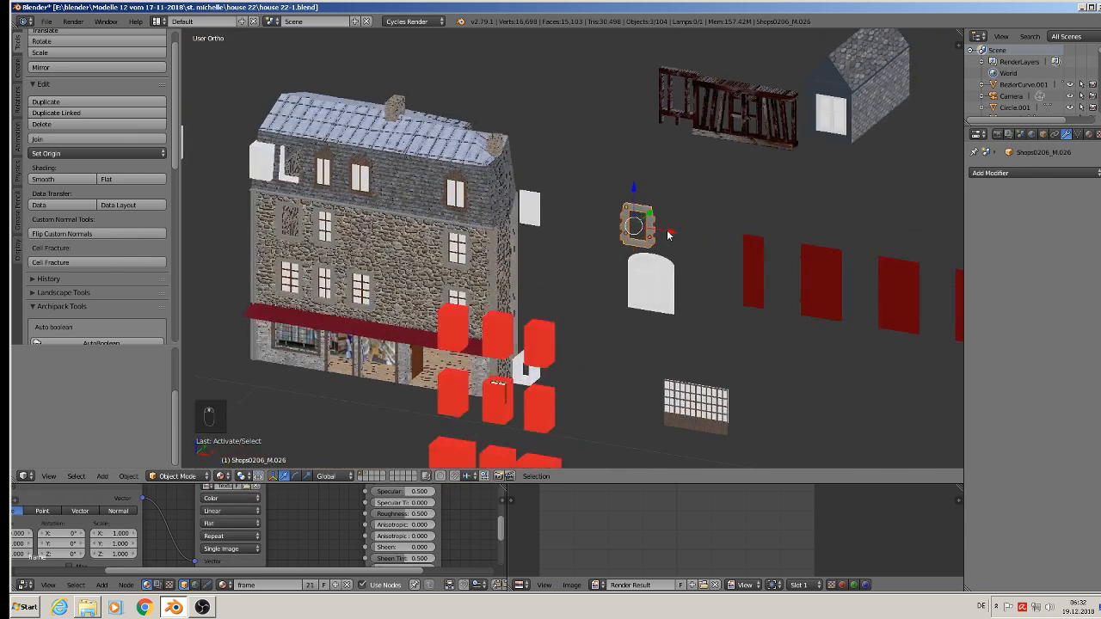
key("shift+d")
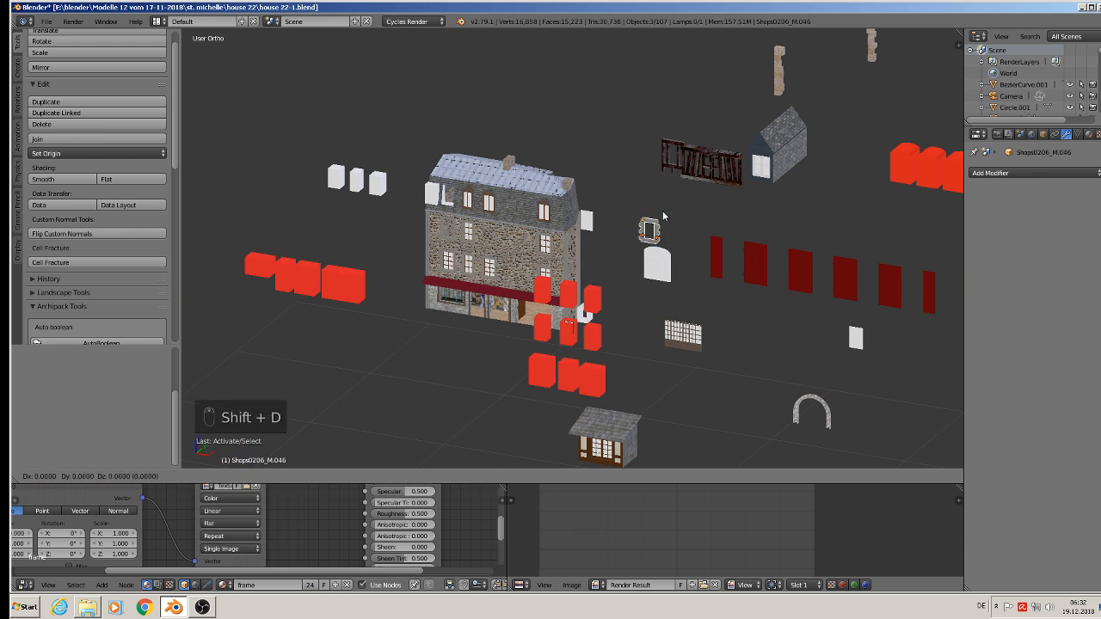
key("y")
left_click(373, 404)
middle_click_drag(372, 405, 636, 153, "shift")
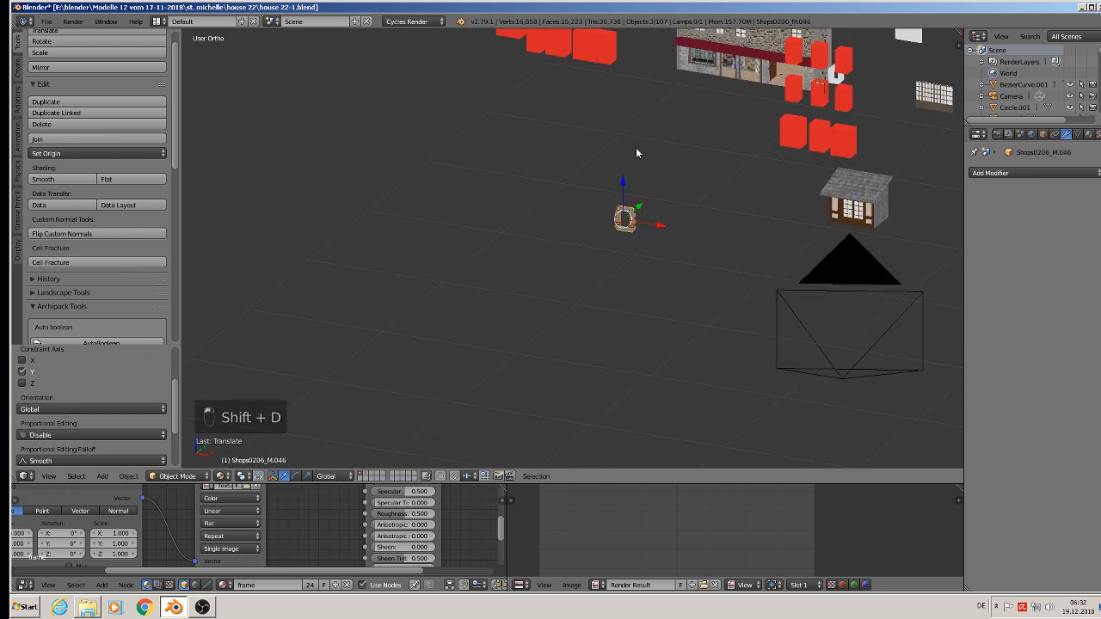
- Move the copied stone surround to the new house, placing it in top and front view at the height of the upper windows
key("KP_7")
scroll(602, 279, "down", 4)
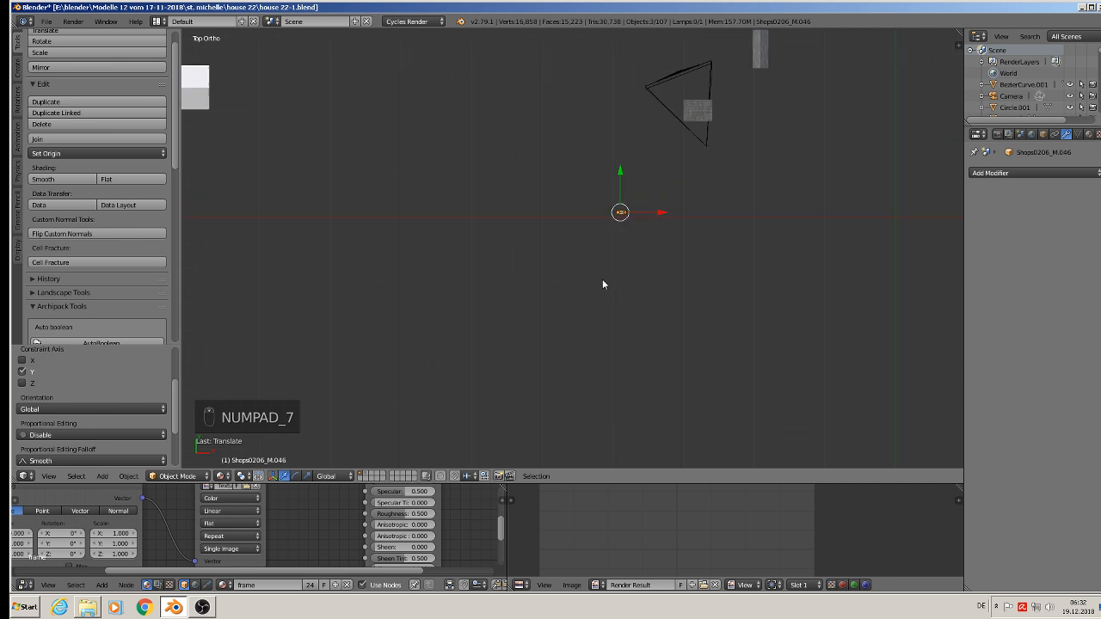
key("g")
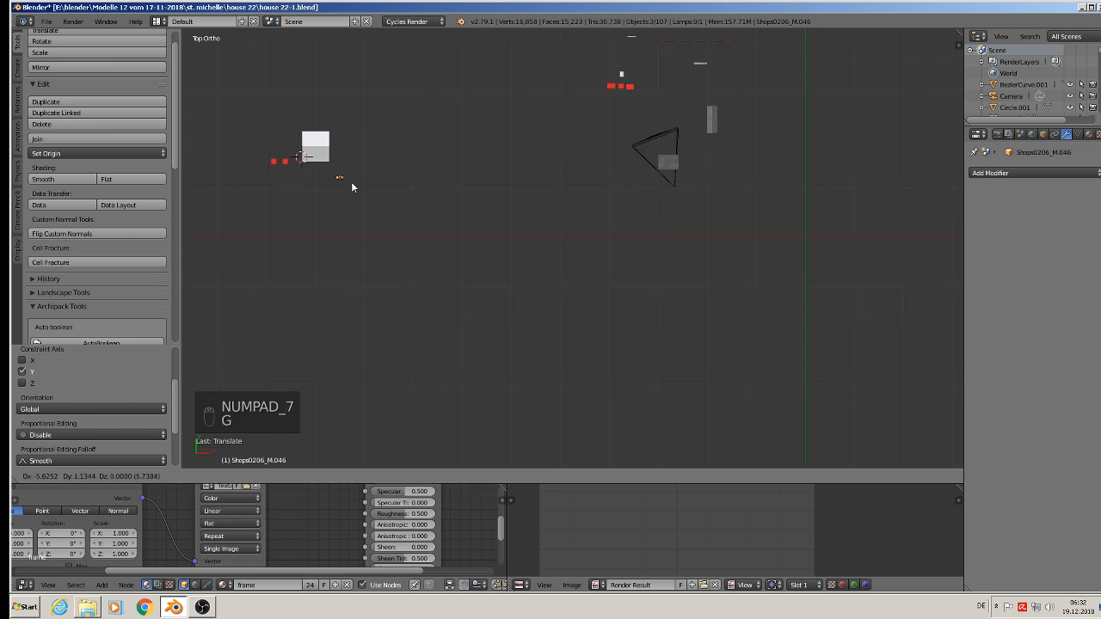
left_click(327, 169)
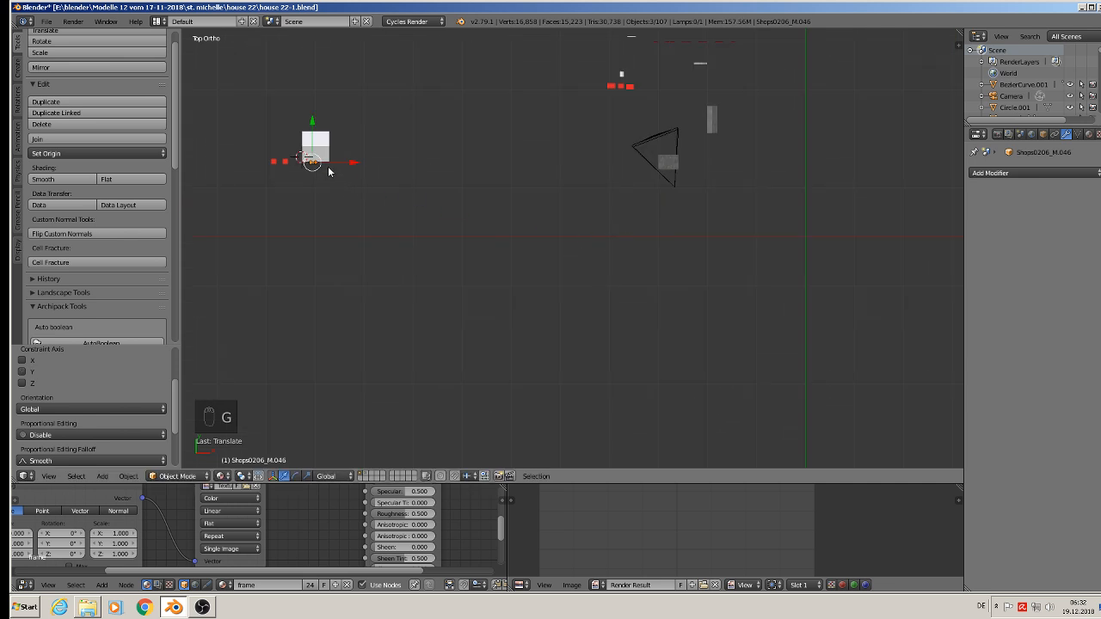
key("KP_1")
key("g")
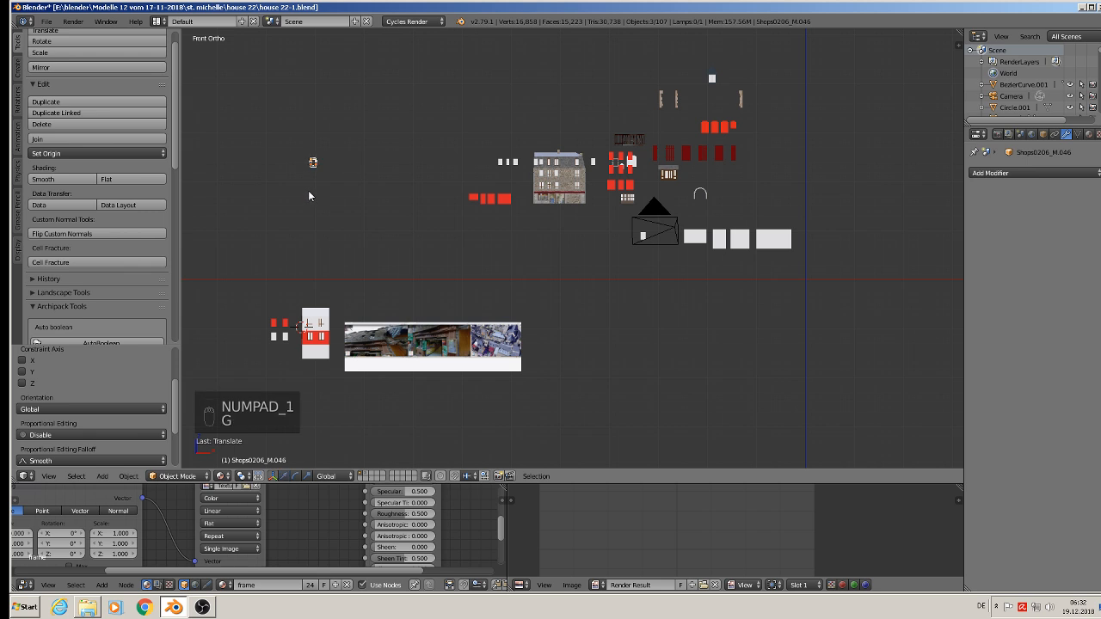
left_click(311, 355)
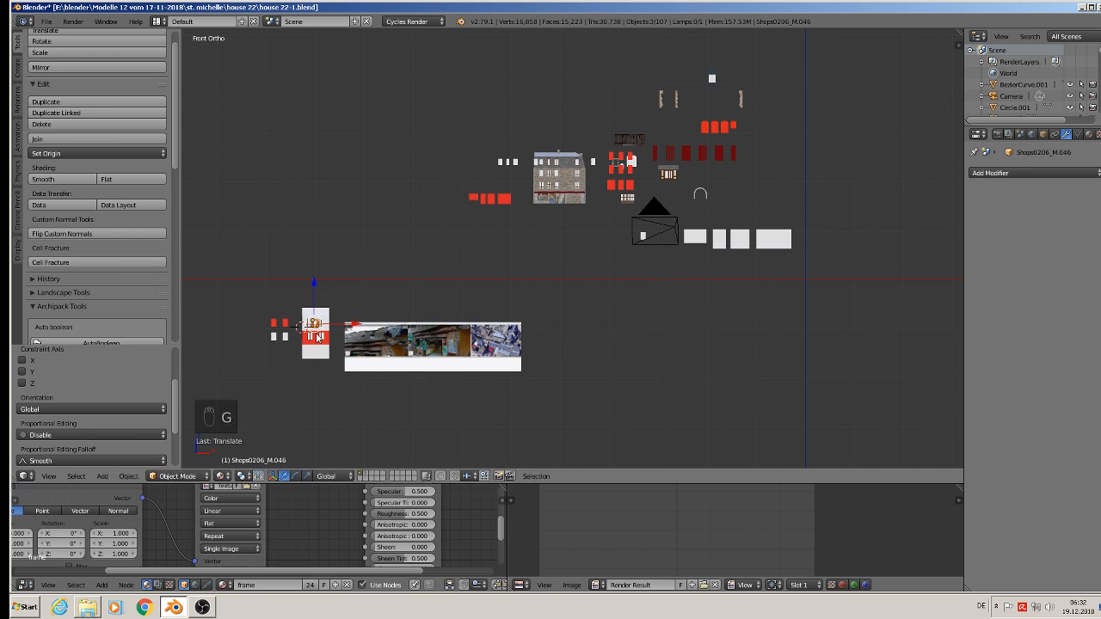
- Adjust the copied surround along Y until it sits against the façade wall between the two upper windows
key("KP_Decimal")
scroll(657, 246, "down", 3)
middle_click_drag(656, 246, 583, 284)
left_click_drag(624, 237, 657, 229)
middle_click_drag(658, 228, 724, 205)
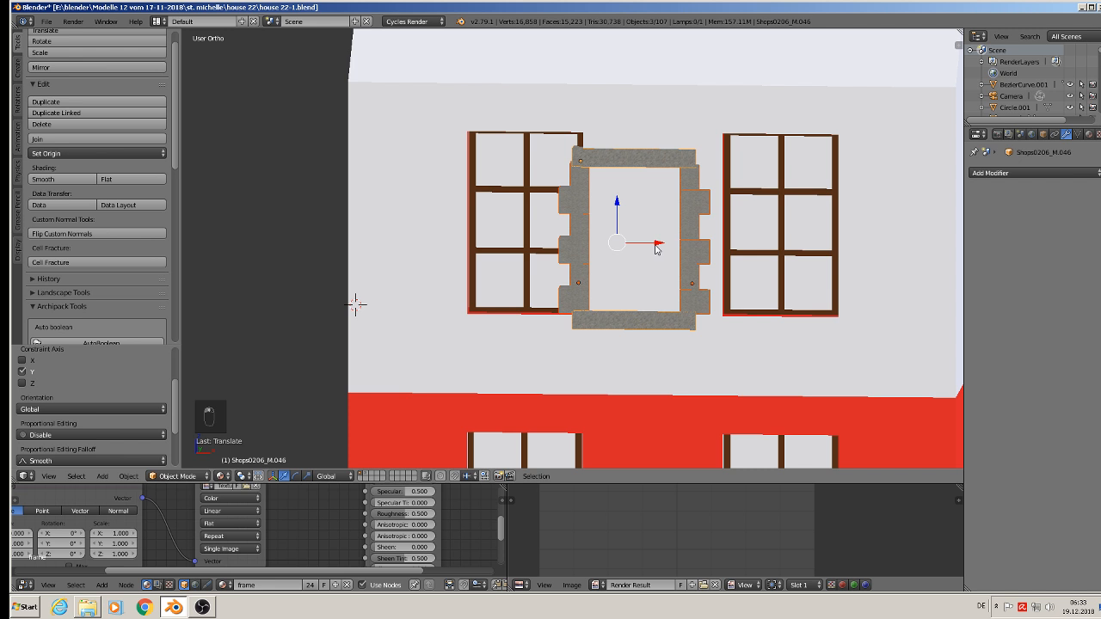
- Move the surround's left stone column along X to the left edge of the upper-left window
right_click(587, 232)
left_click_drag(616, 282, 496, 269)
middle_click_drag(496, 269, 437, 278)
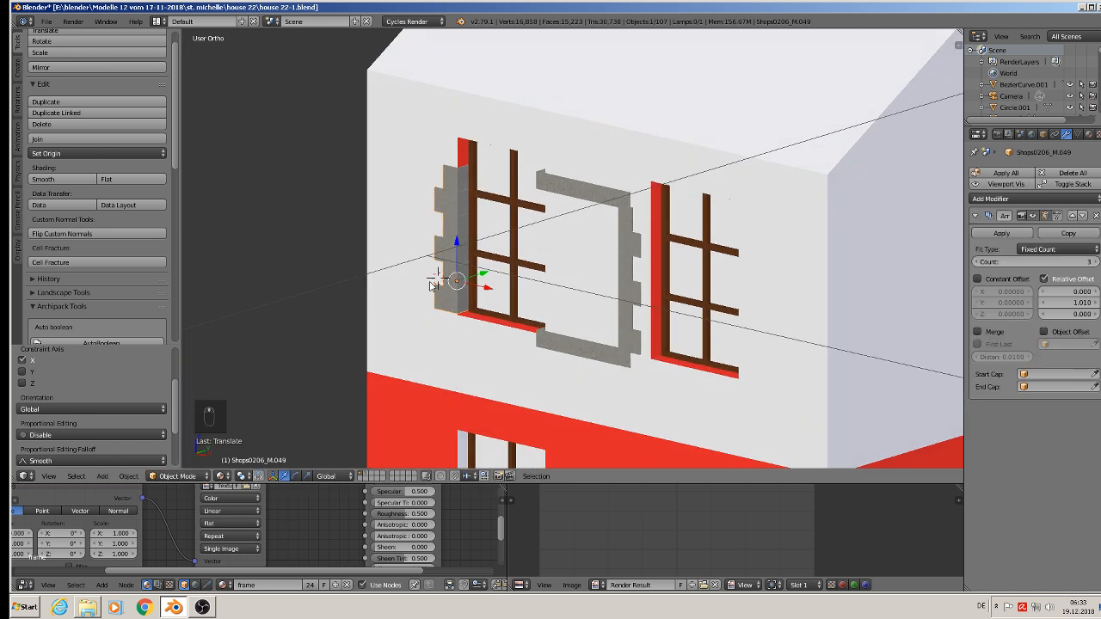
- Try an array count of 4 on the left stone column and set it back to 3
left_click(1091, 261)
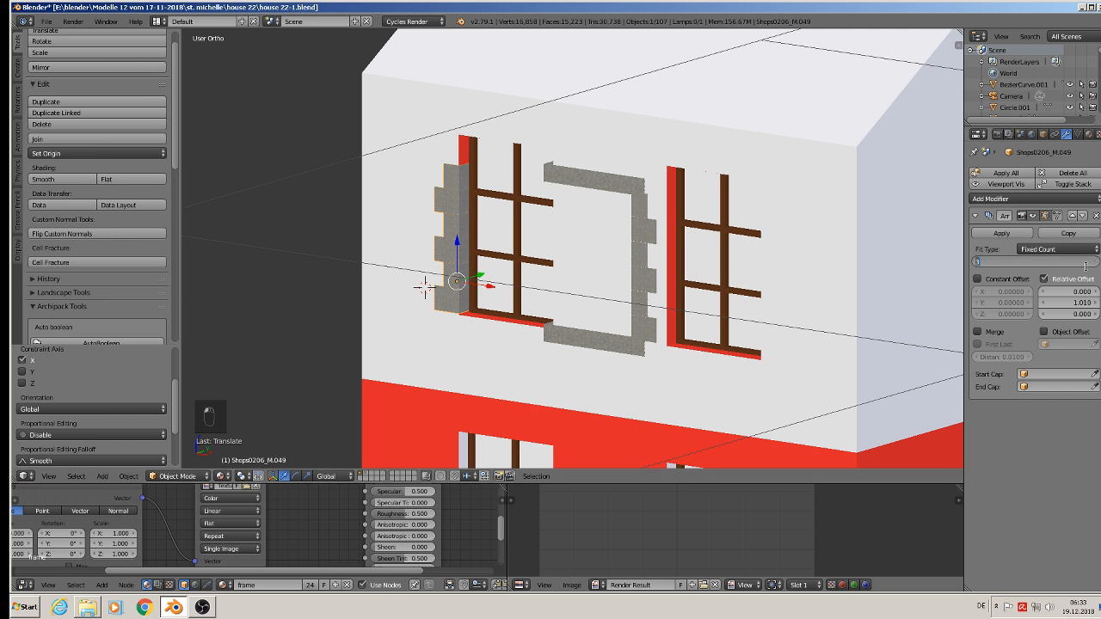
key("Return")
left_click(1096, 262)
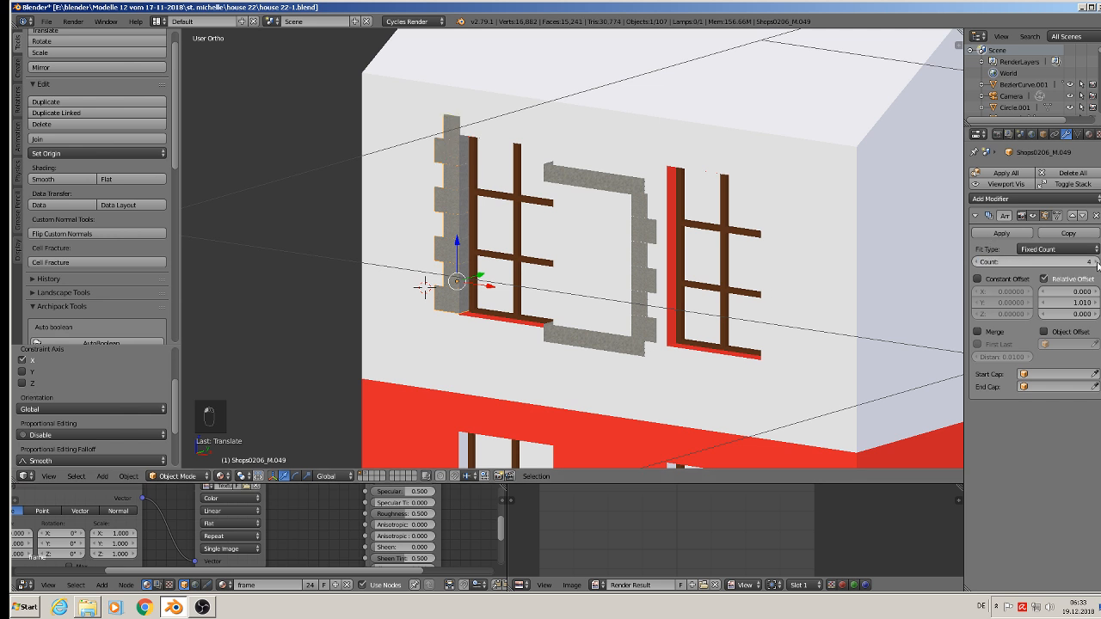
middle_click_drag(471, 278, 602, 312)
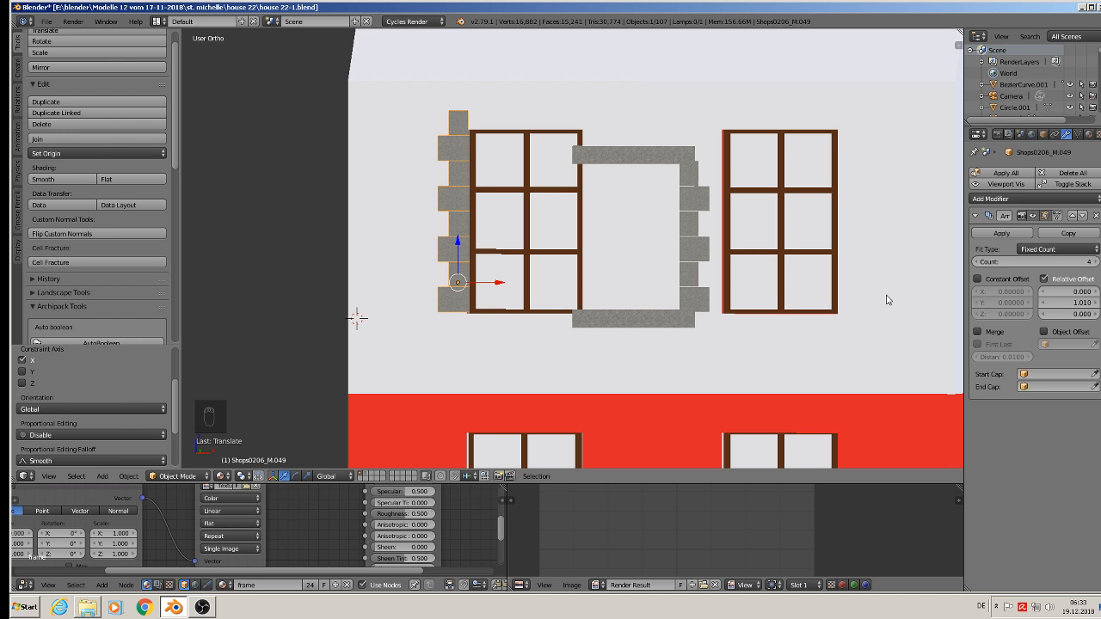
left_click(976, 261)
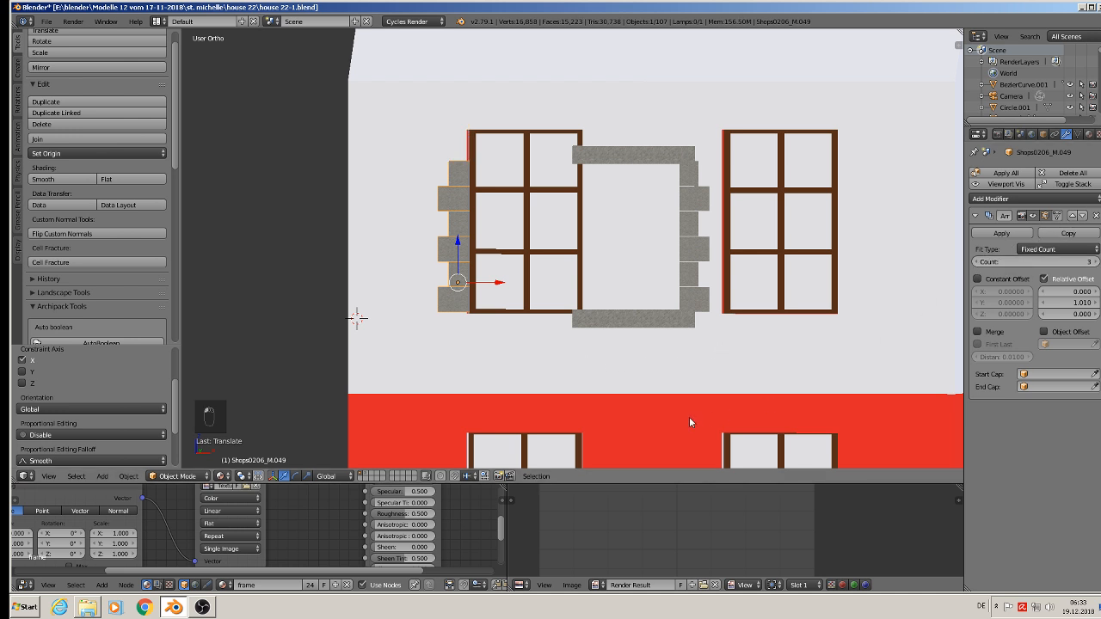
- Scale the left stone column by about 1.25 and raise it slightly along Z to match the window's height
key("s")
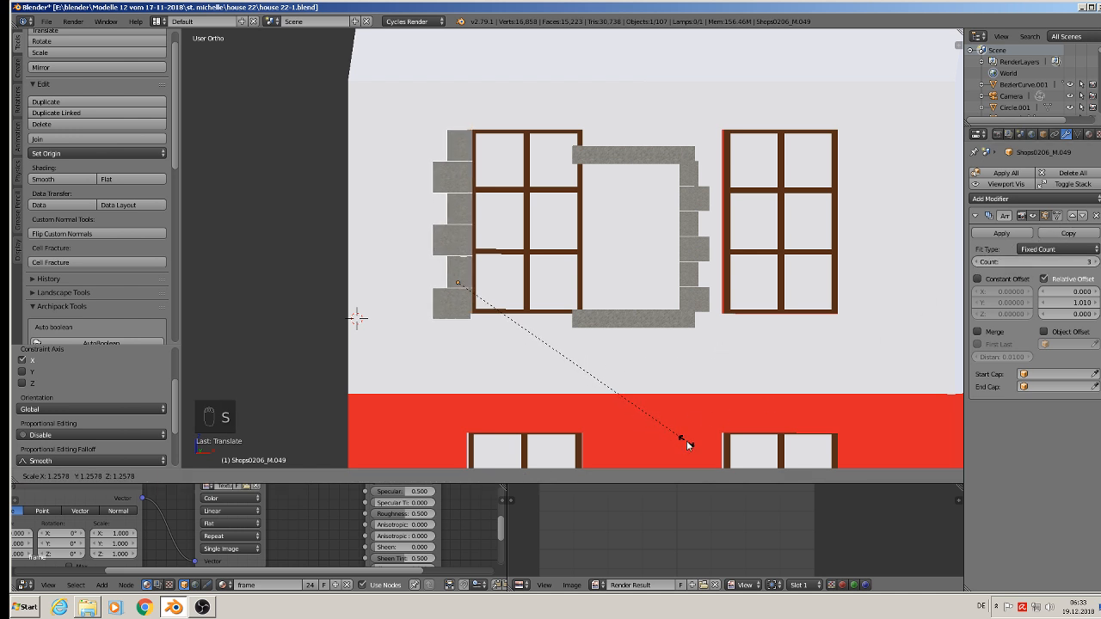
left_click(686, 440)
left_click_drag(460, 250, 458, 248)
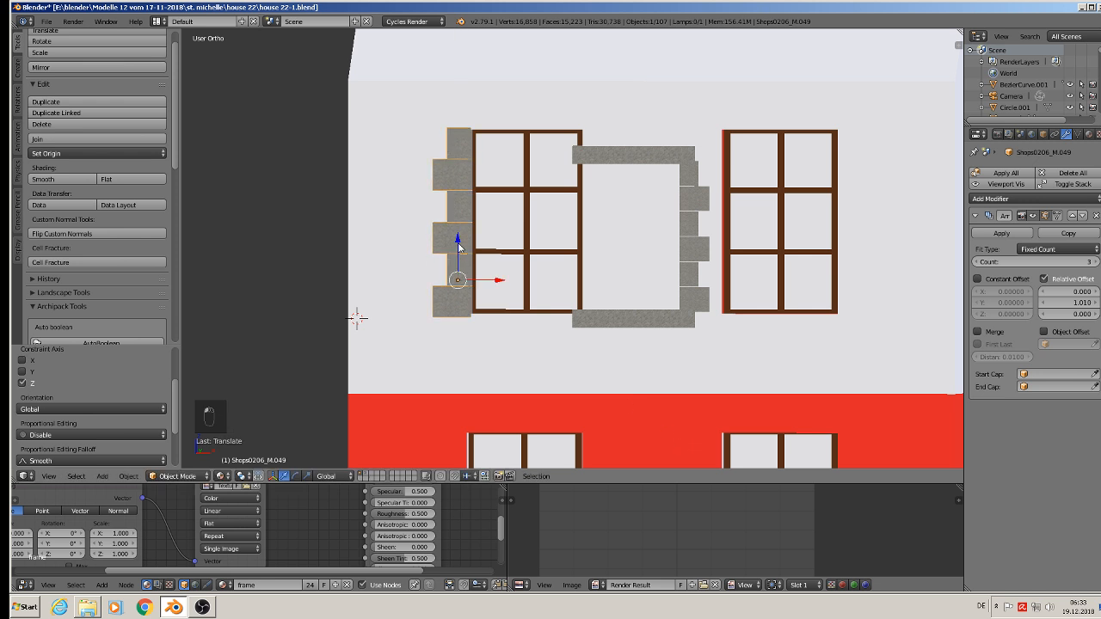
- Move the lintel-and-sill object by about -0.10 in X and 0.03 in Z so the lintel sits above the upper-left window
right_click(699, 232)
right_click(626, 159)
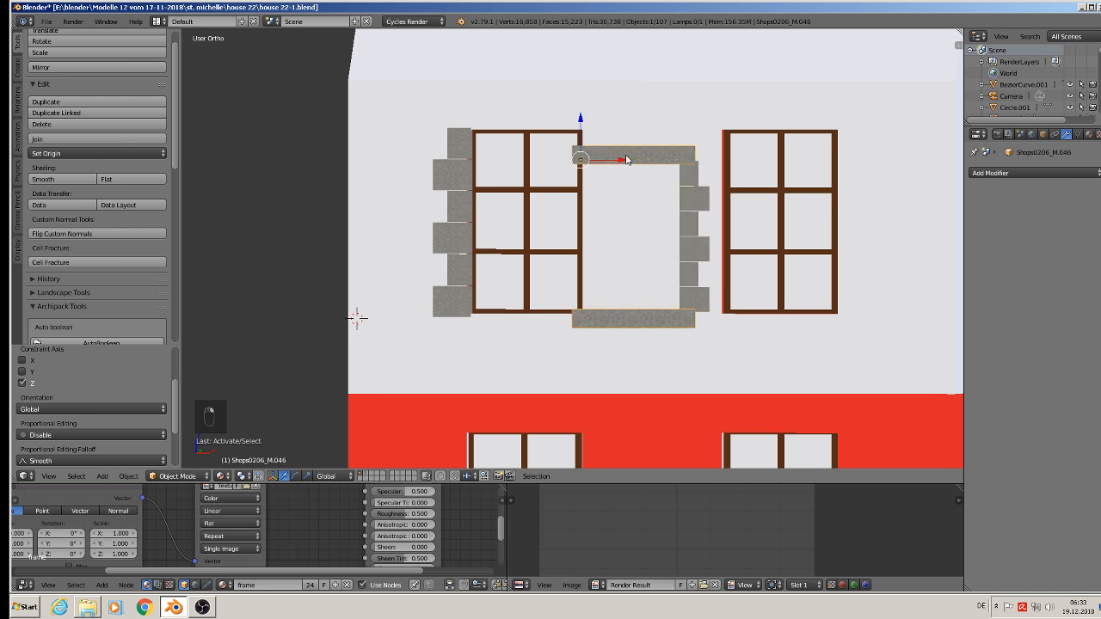
key("g")
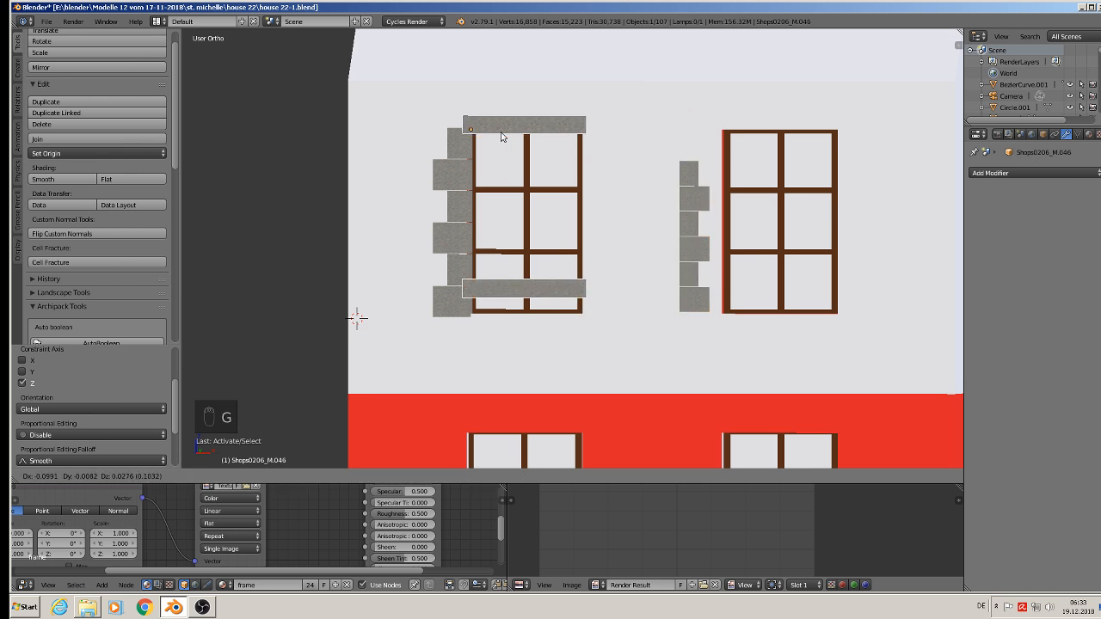
left_click(506, 130)
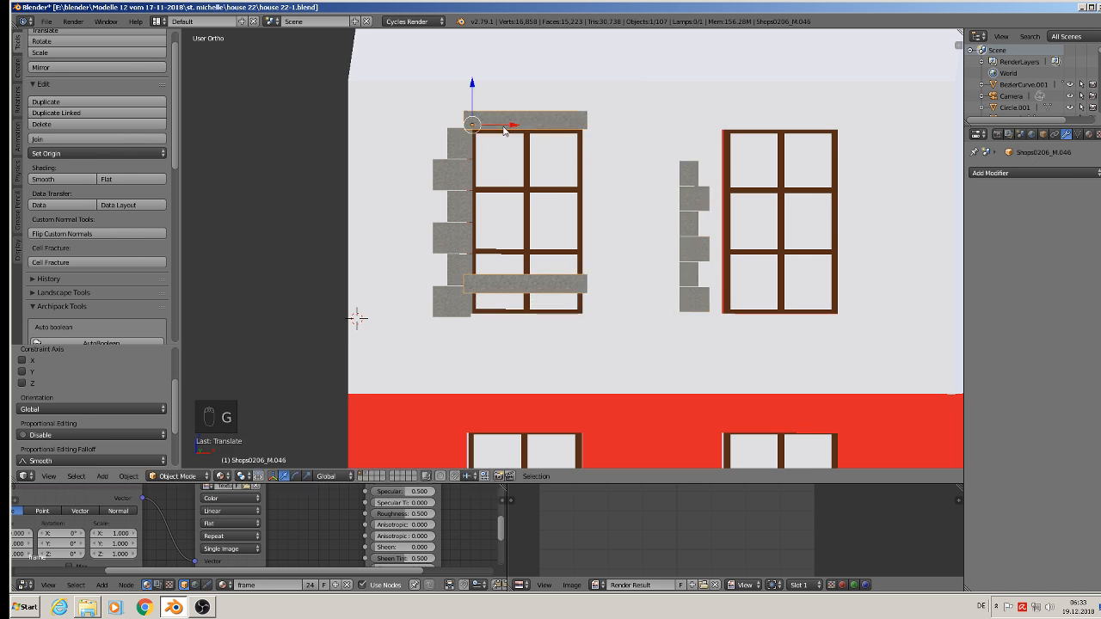
- Scale up the lintel-and-sill object until the lintel spans the window and the sill sits just below it
key("s")
left_click(755, 239)
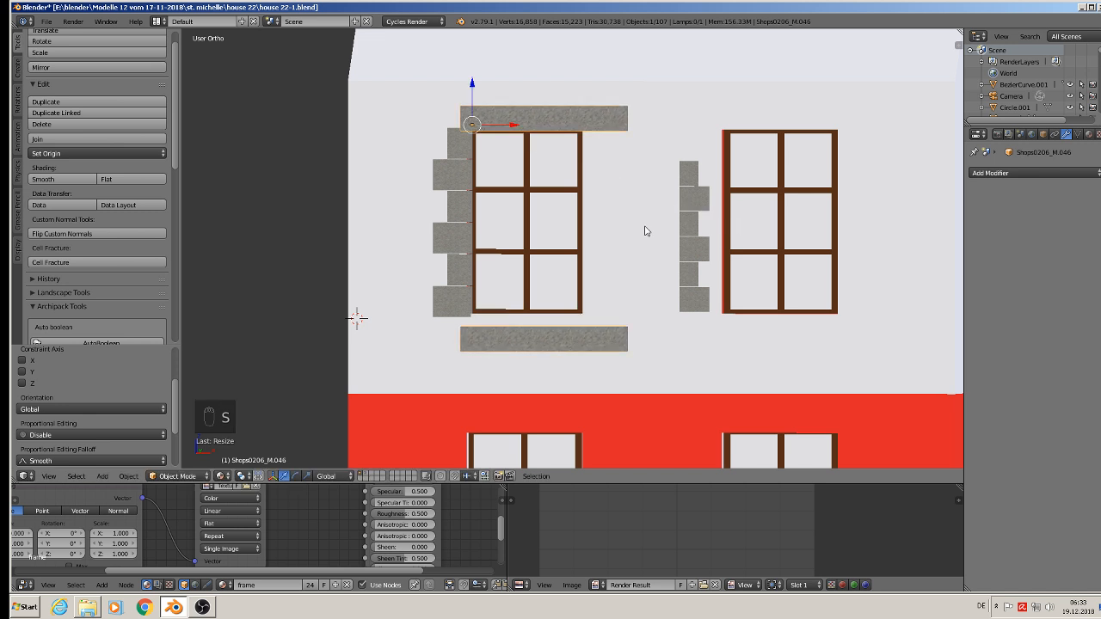
key("s")
left_click(634, 221)
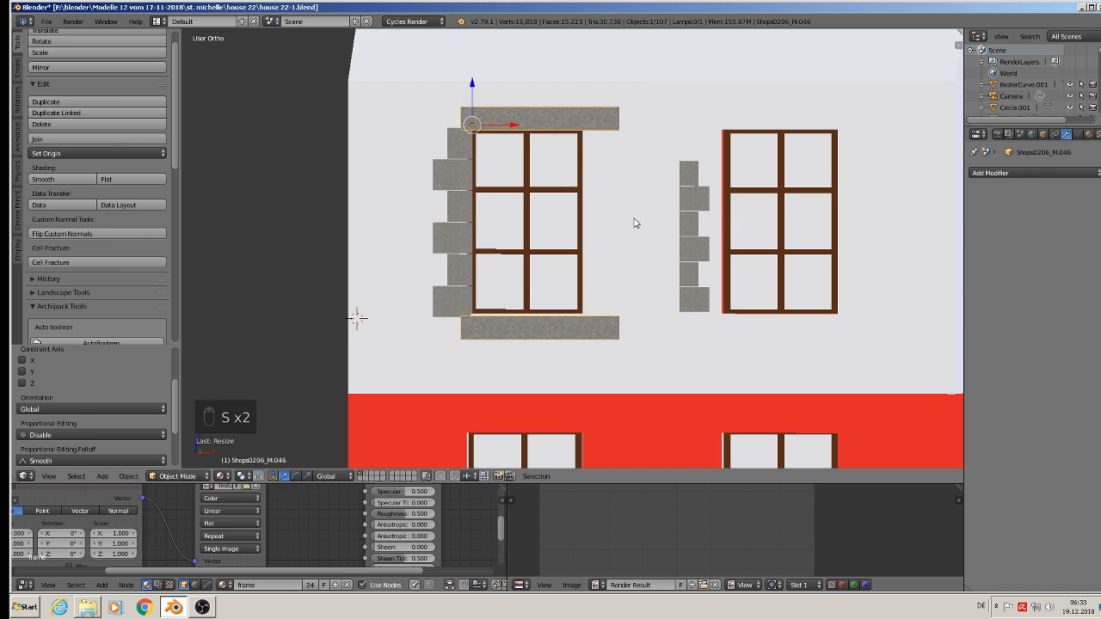
- Shift the lintel and sill by about -0.01 in X, and raise the sill block in Edit Mode to the window's lower edge
key("g")
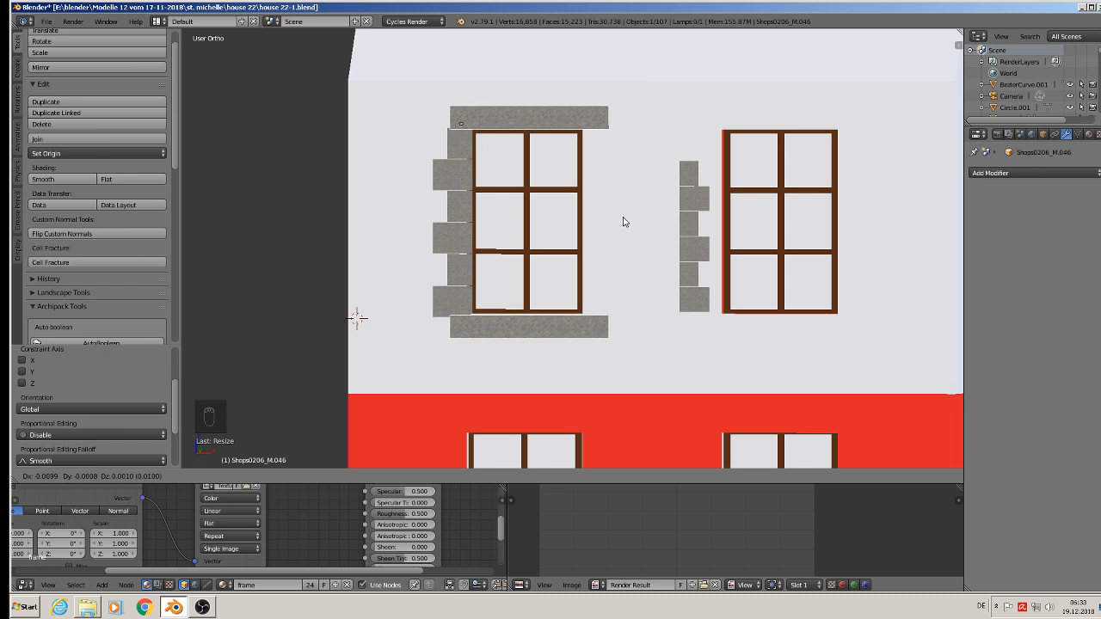
left_click(623, 222)
key("Tab")
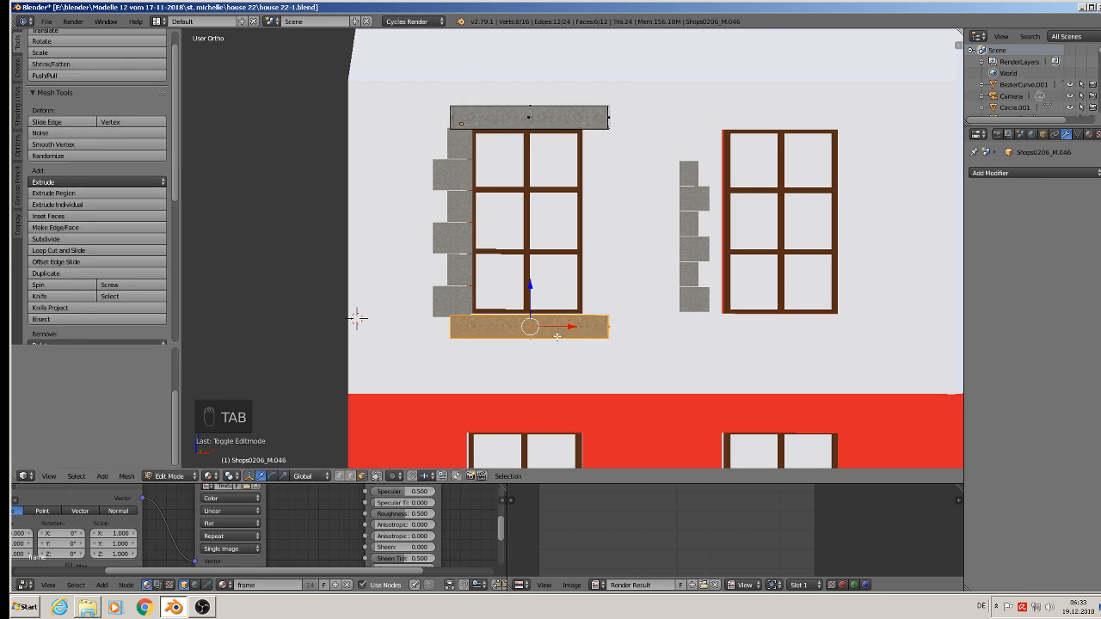
key("Tab")
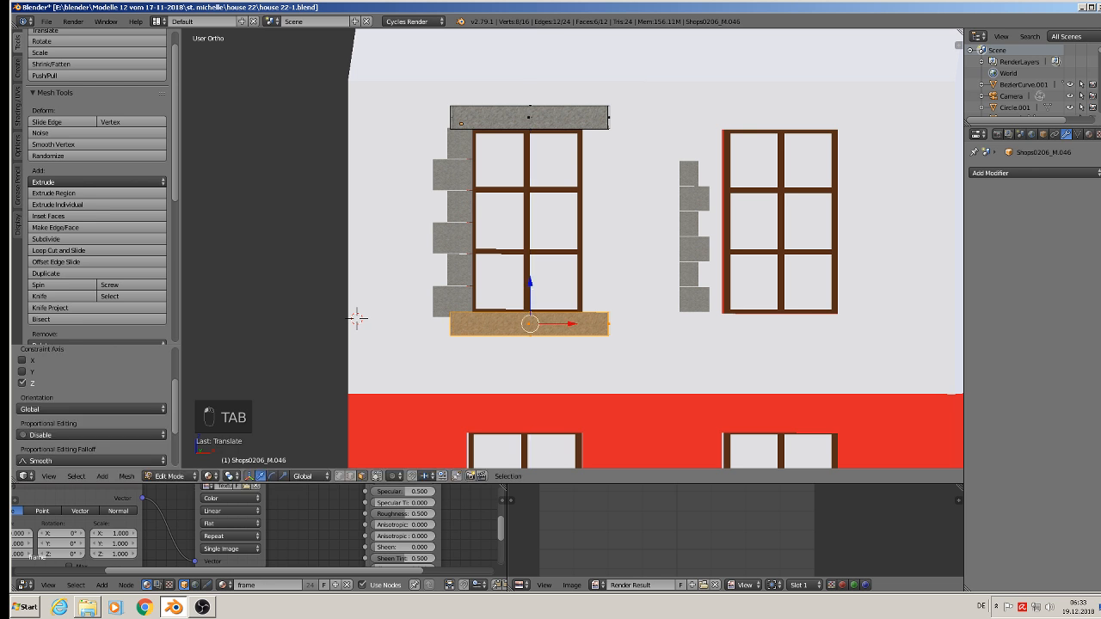
- Move the right stone column along X by about -0.09 to the window's right edge and scale it up by about 1.2
right_click(709, 226)
key("g")
key("x")
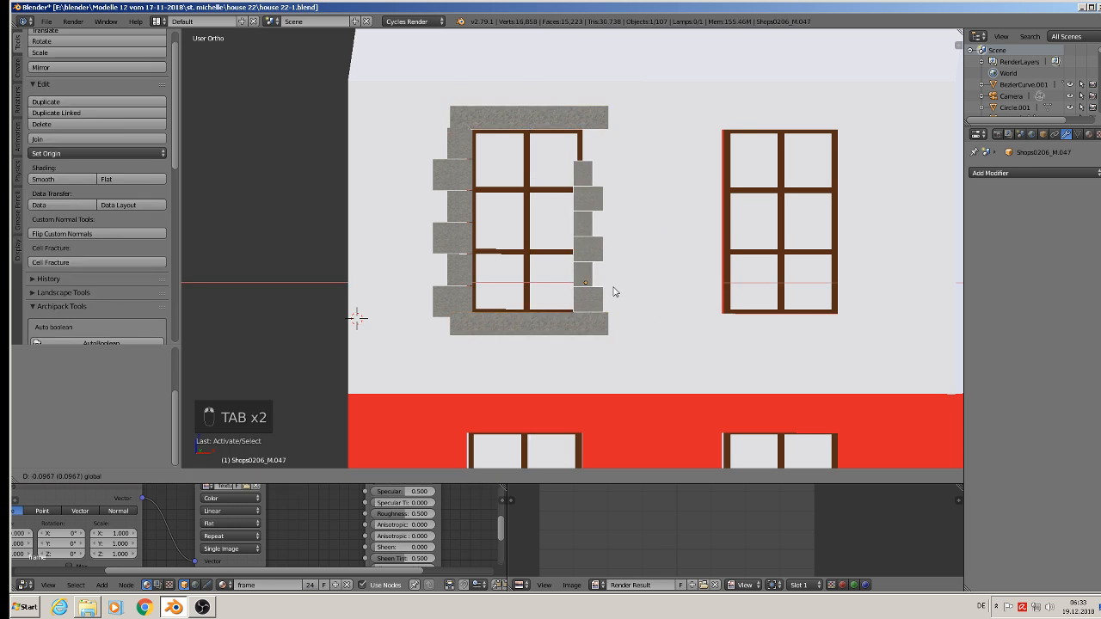
left_click(619, 292)
key("s")
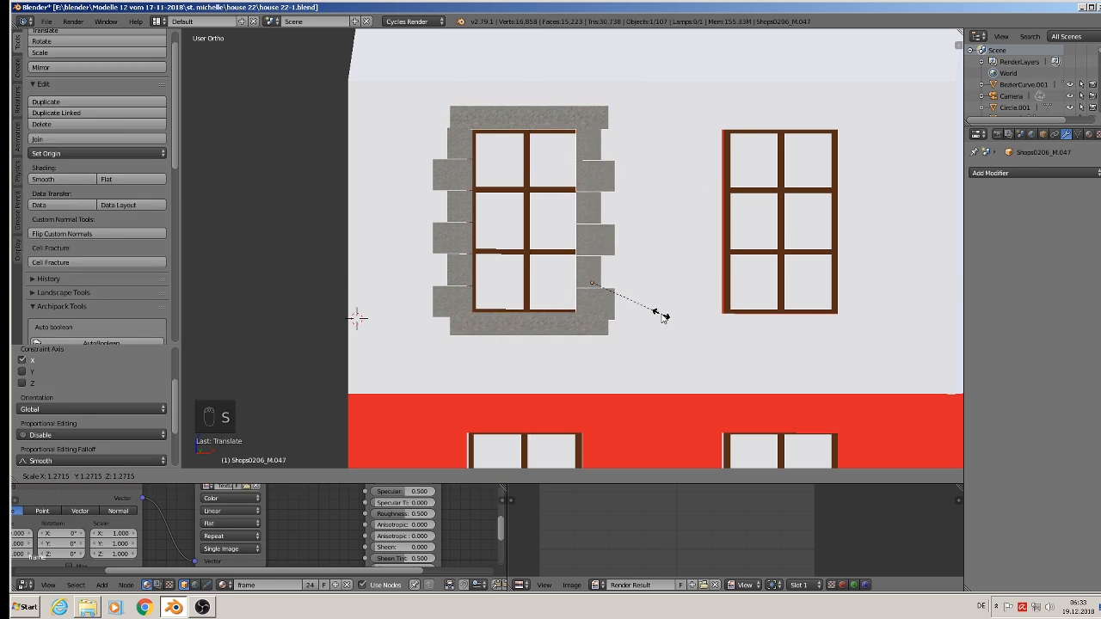
left_click(651, 306)
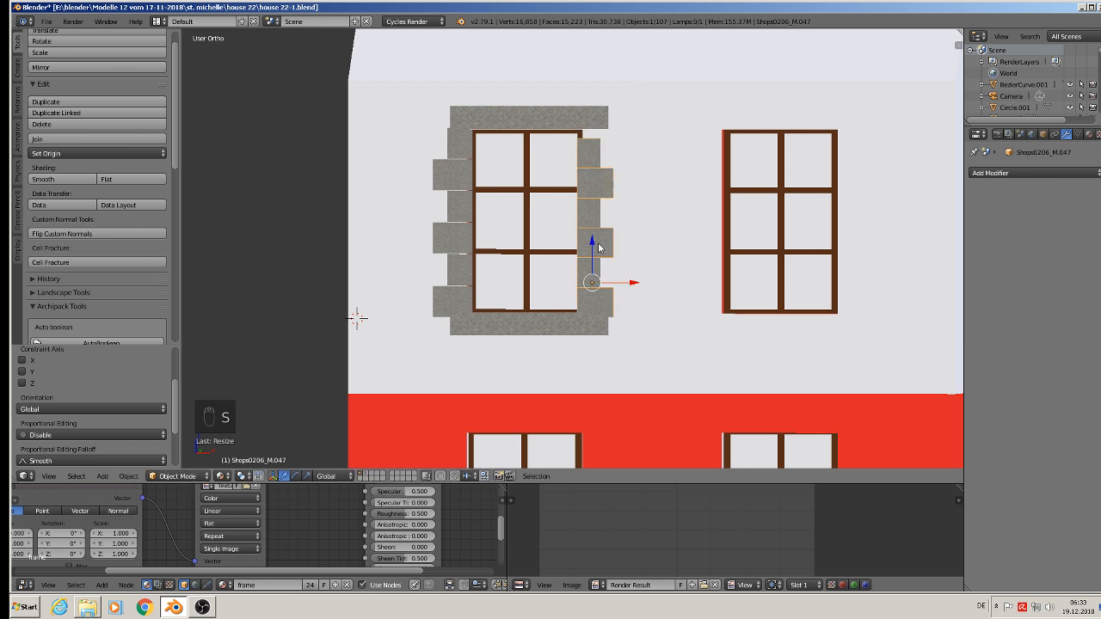
- Move the right stone column slightly up along Z and scale it by about 1.03 to fit between lintel and sill
key("g")
key("z")
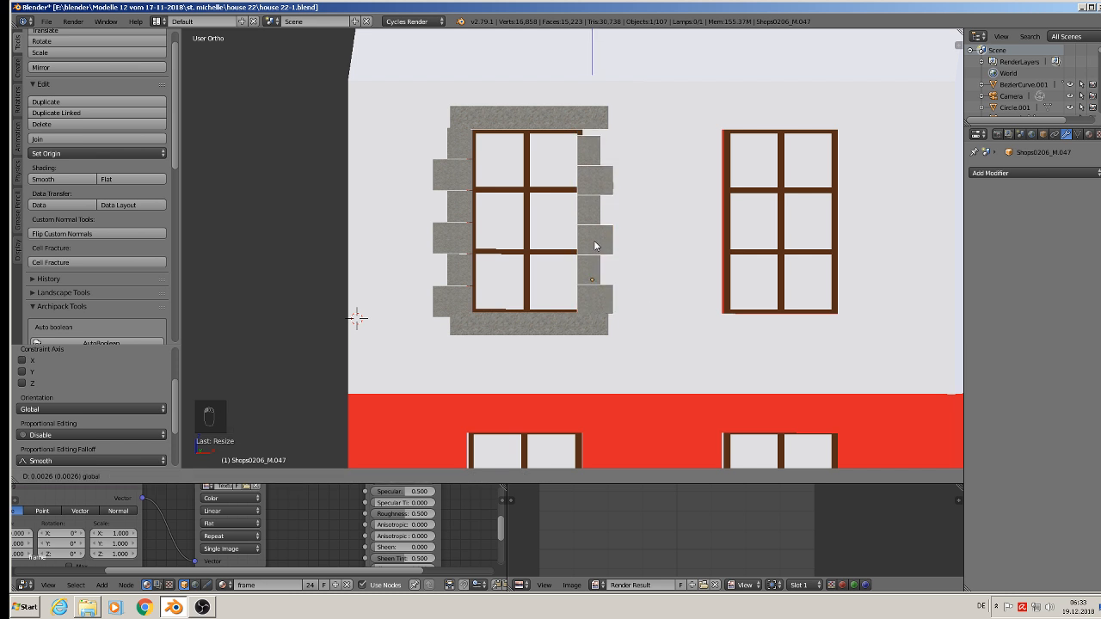
left_click(670, 280)
key("s")
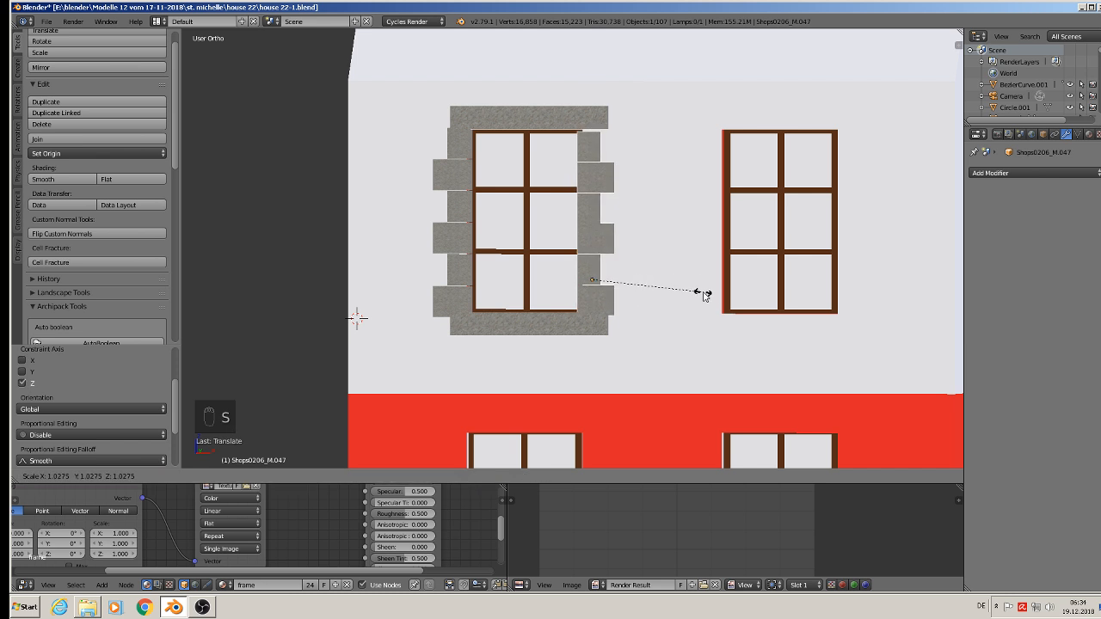
left_click(708, 302)
scroll(653, 296, "up", 1)
key("Tab")
middle_click_drag(607, 298, 554, 194)
key("Tab")
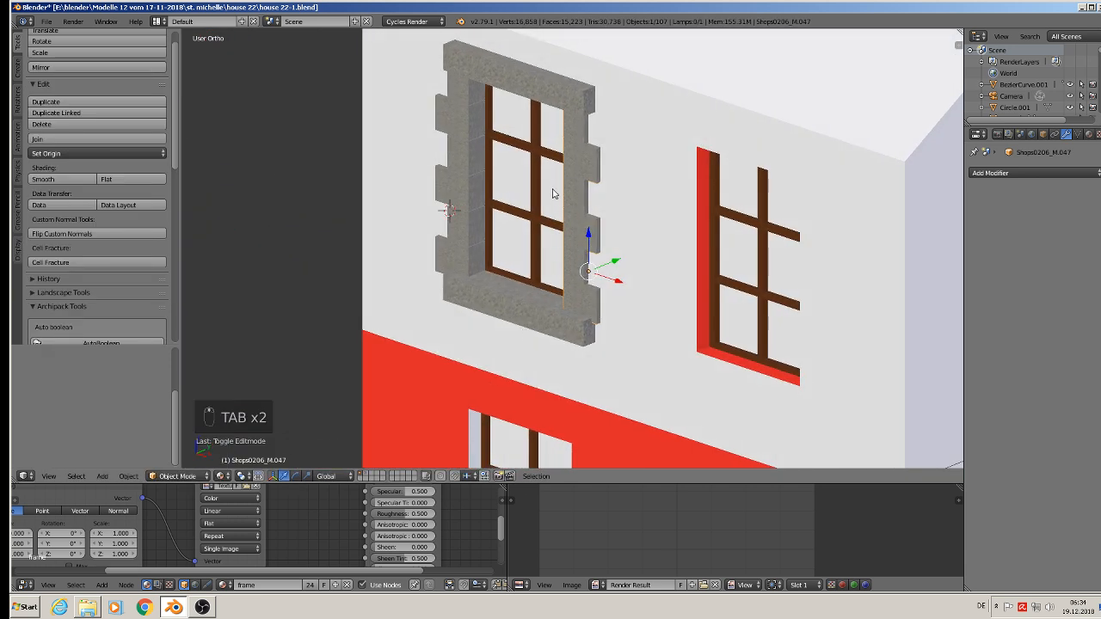
key("Tab")
key("Tab")
- Move the lintel-and-sill object along Y by about 0.01 to set it back into the wall
right_click(559, 99)
middle_click_drag(561, 110, 540, 99)
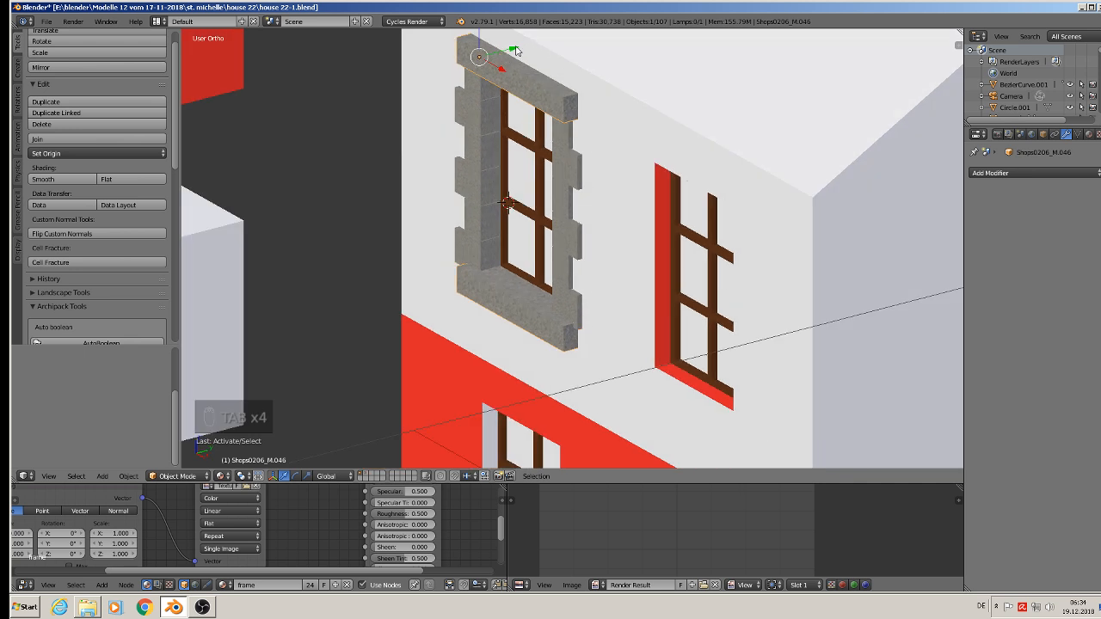
key("g")
key("y")
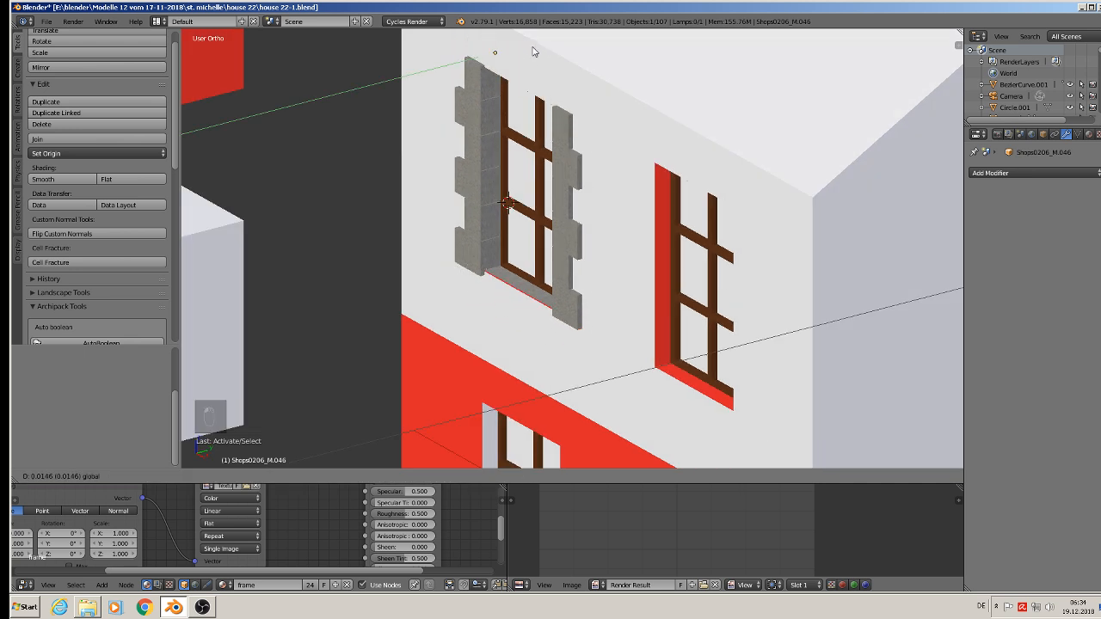
left_click(528, 52)
scroll(545, 194, "down", 2)
middle_click_drag(560, 239, 614, 213)
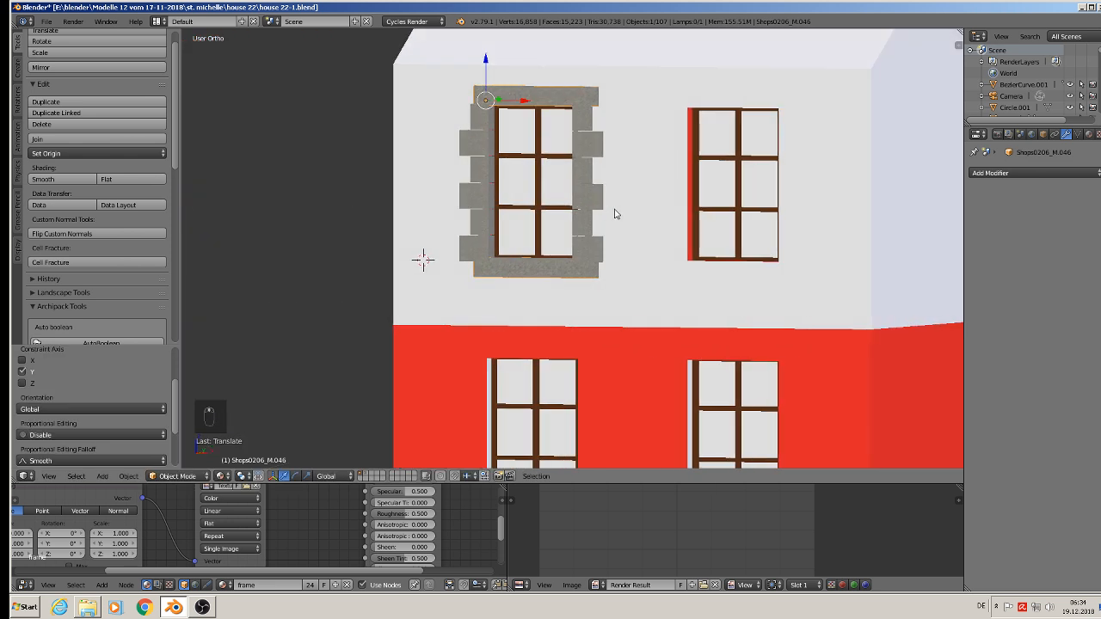
- Try to join the lintel-and-sill object and both stone columns before applying the left column's Array modifier
right_click(581, 177, "shift")
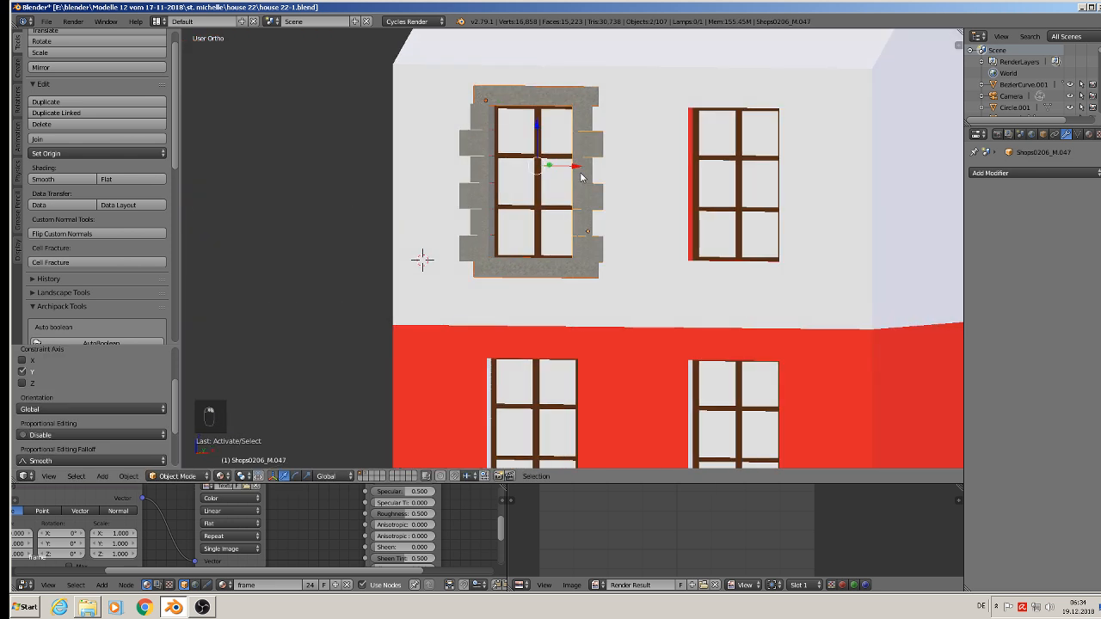
right_click(471, 179, "shift")
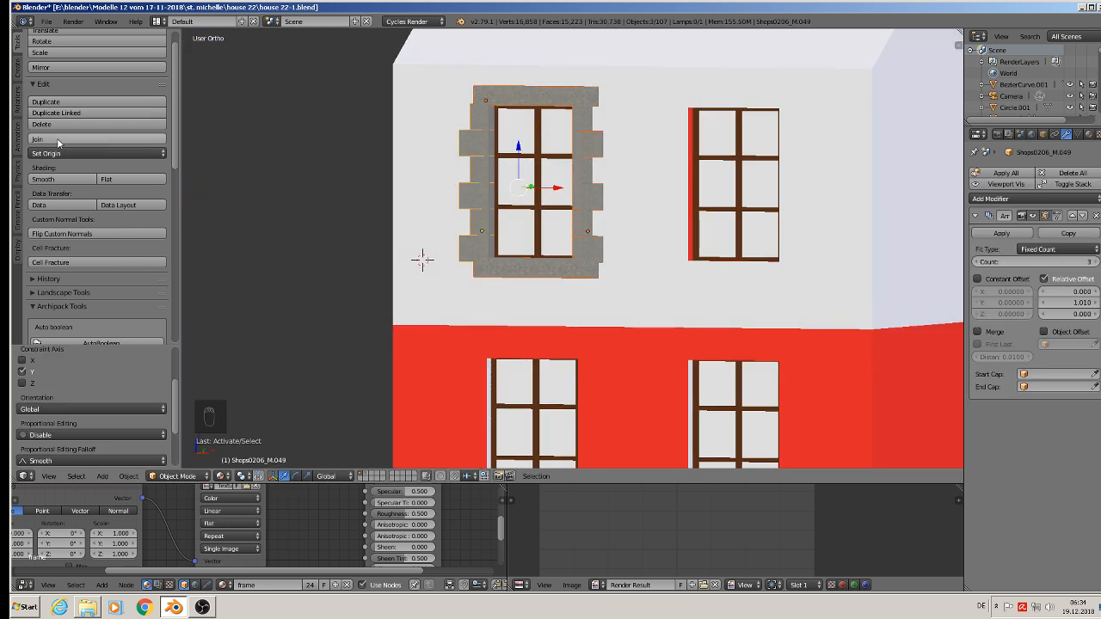
left_click(56, 139)
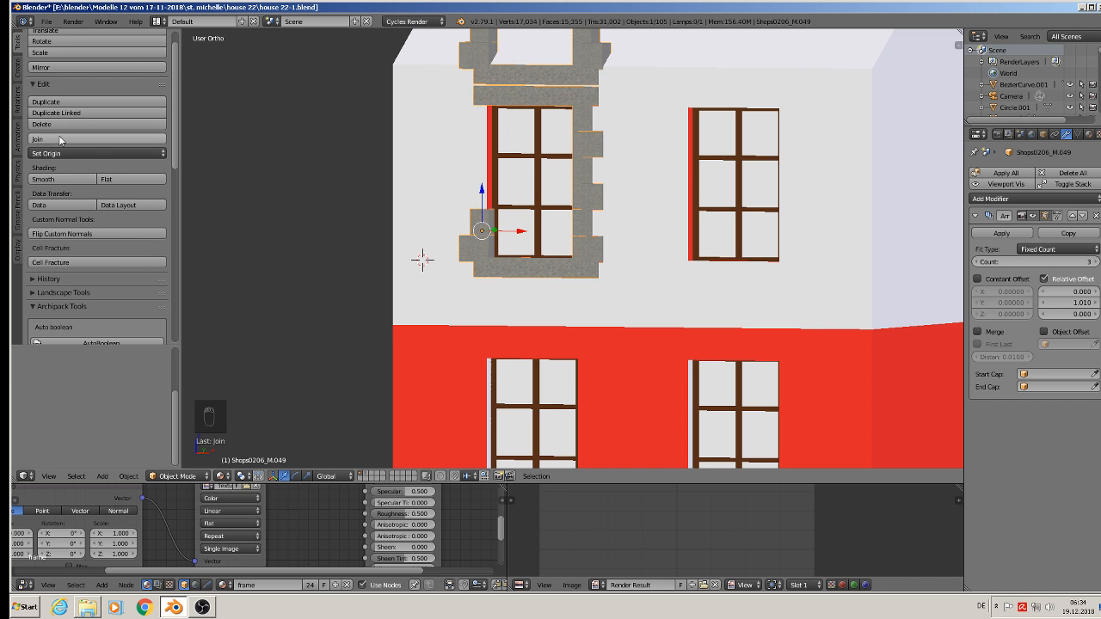
key("ctrl+z")
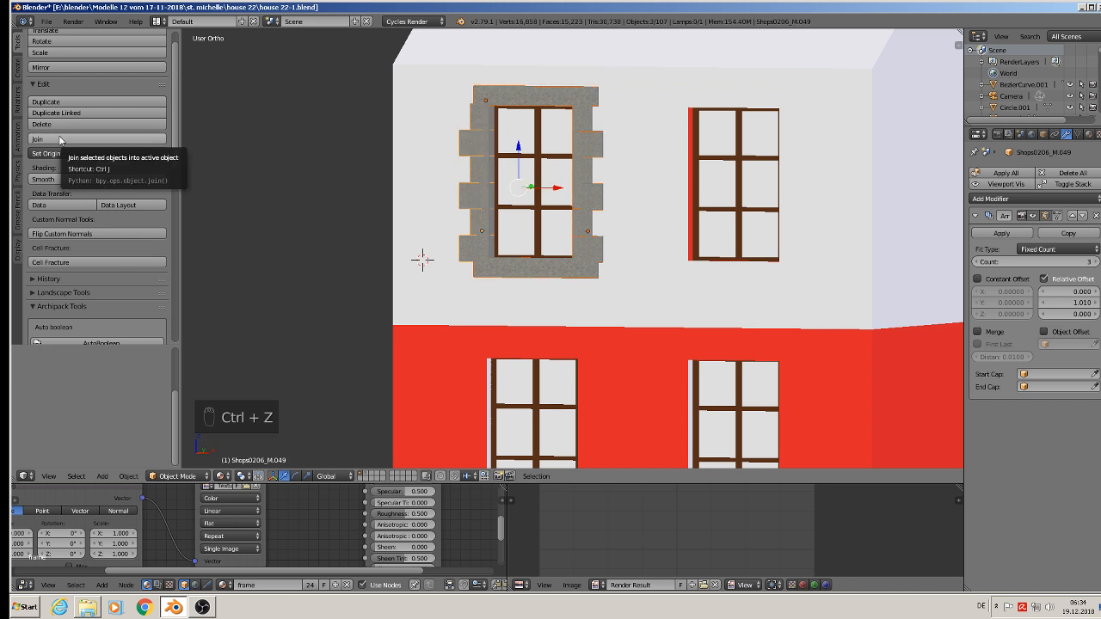
- Apply the left stone column's Array modifier and join both columns with the lintel-and-sill into one surround object
right_click(482, 187)
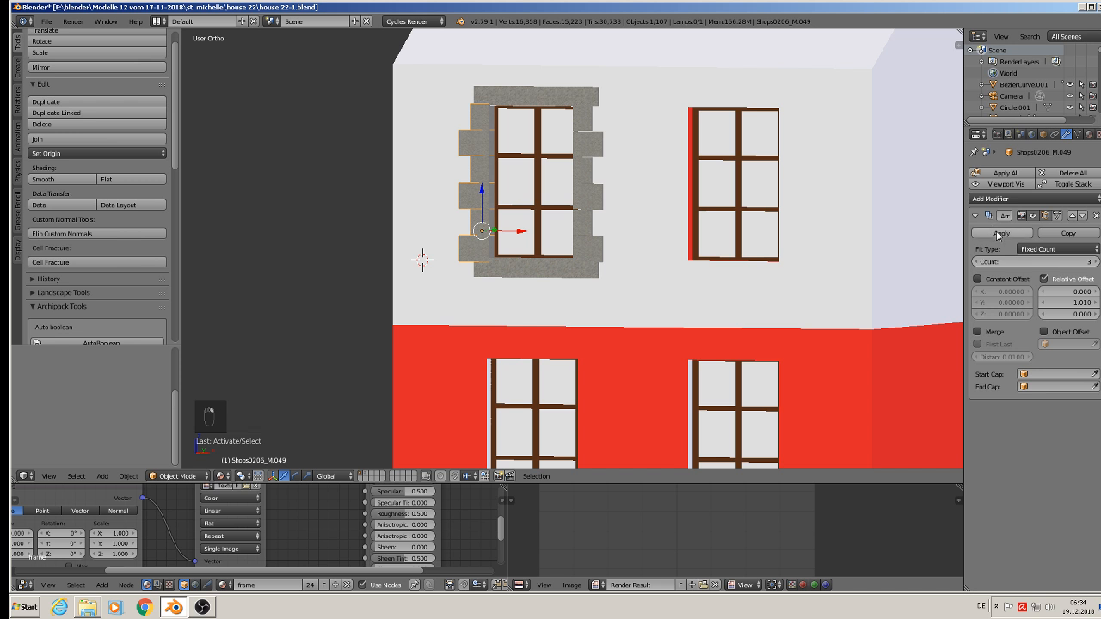
left_click(1000, 234)
right_click(579, 179)
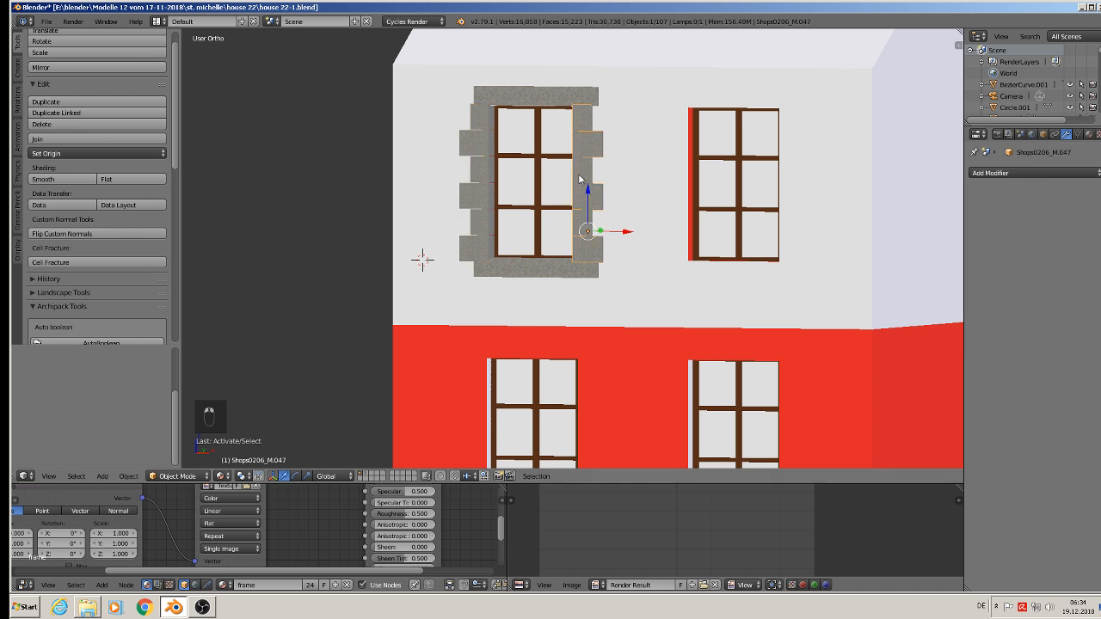
right_click(481, 176, "shift")
right_click(520, 101, "shift")
right_click(536, 268, "shift")
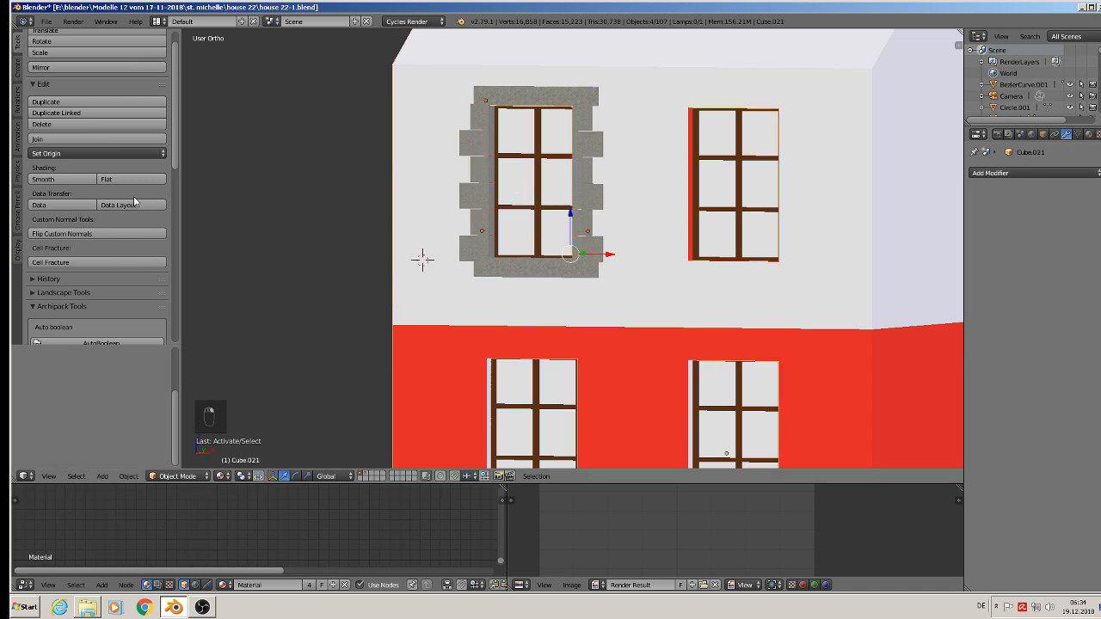
right_click(478, 187)
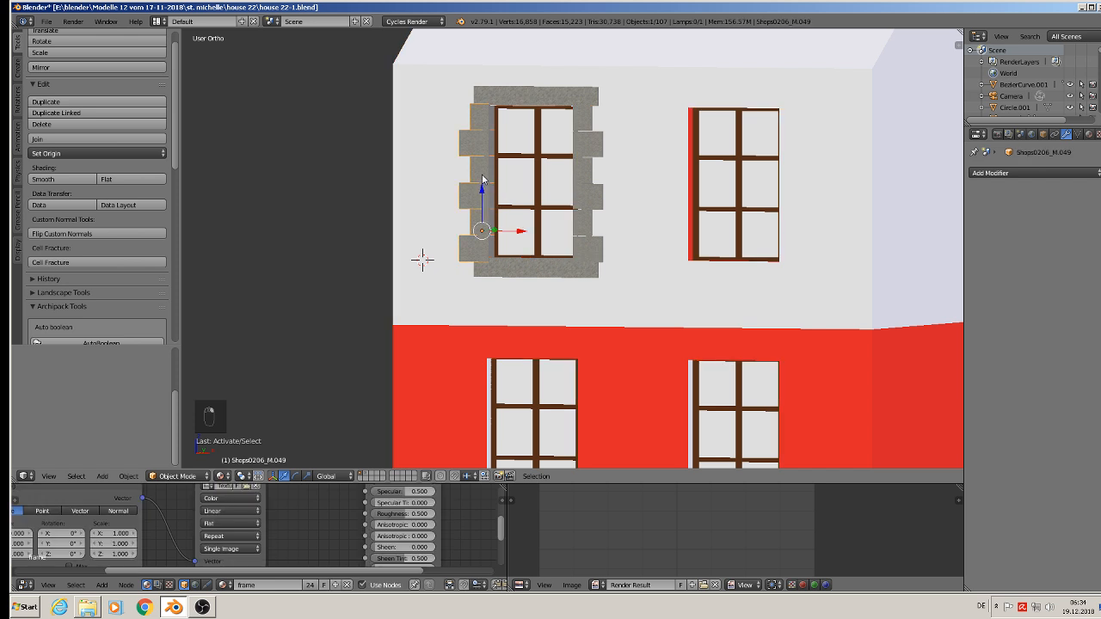
right_click(529, 92, "shift")
right_click(578, 168, "shift")
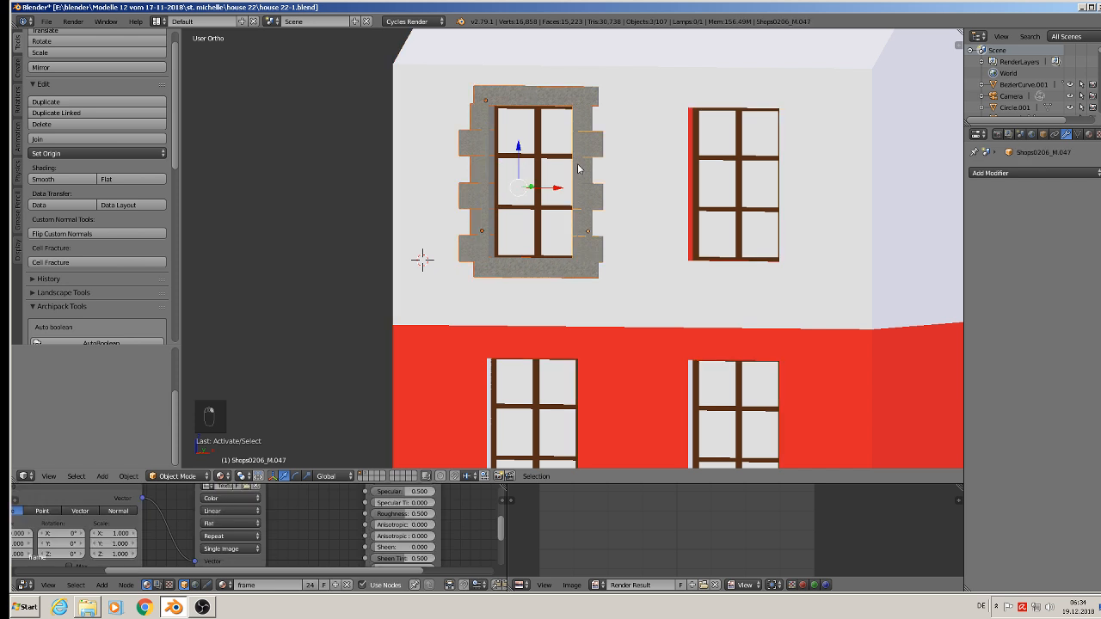
left_click(51, 139)
- Make a linked duplicate of the stone surround and move it along X by about 0.23 onto the upper-right window
scroll(317, 260, "down", 2)
scroll(516, 299, "up", 1)
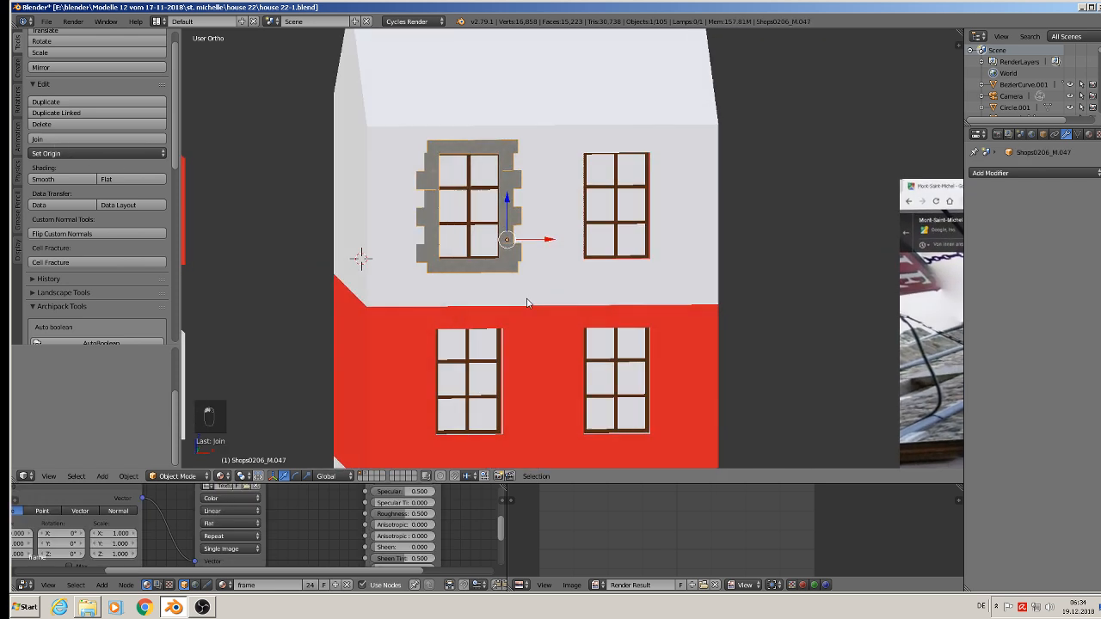
key("alt+d")
right_click(555, 256)
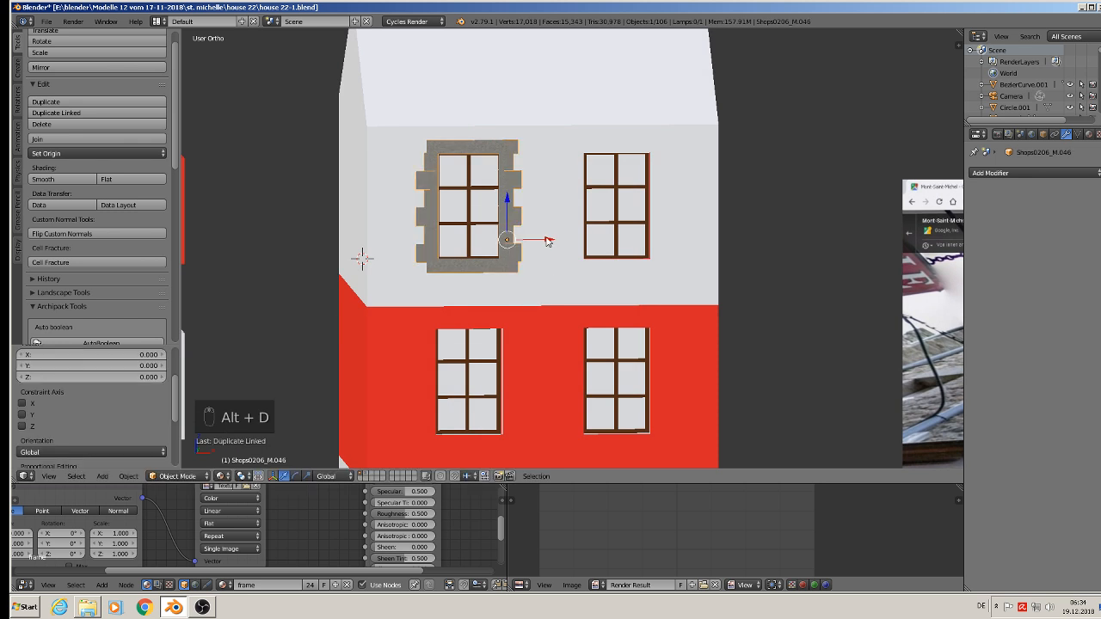
key("g")
key("x")
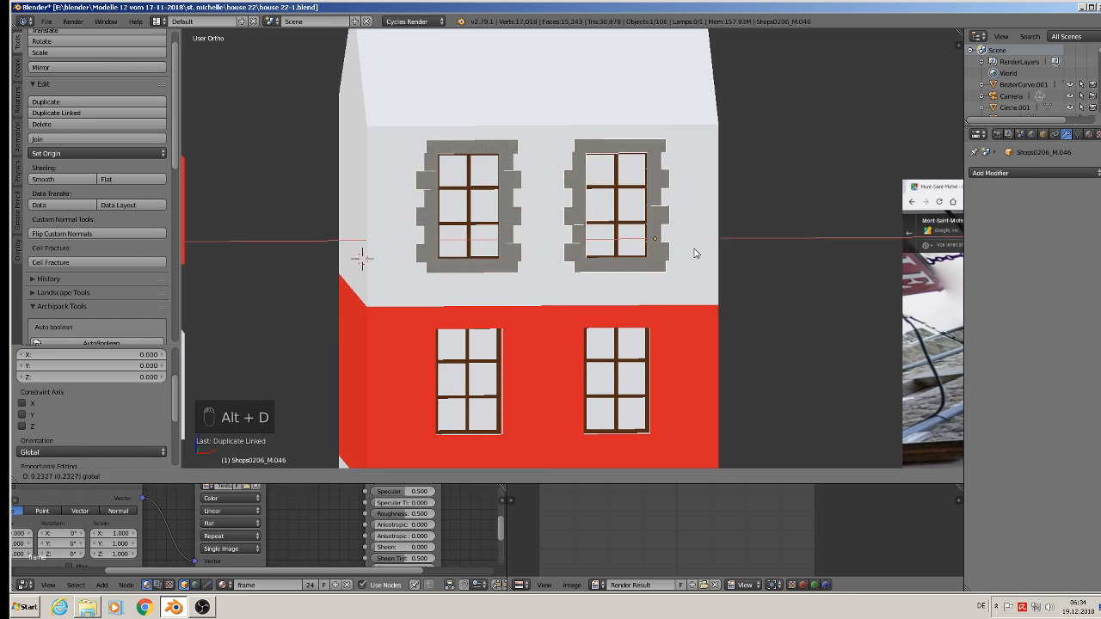
left_click(695, 253)
- Make linked duplicates of both upper surrounds, move them about -0.28 along Z onto the lower windows, and deselect everything
right_click(510, 217, "shift")
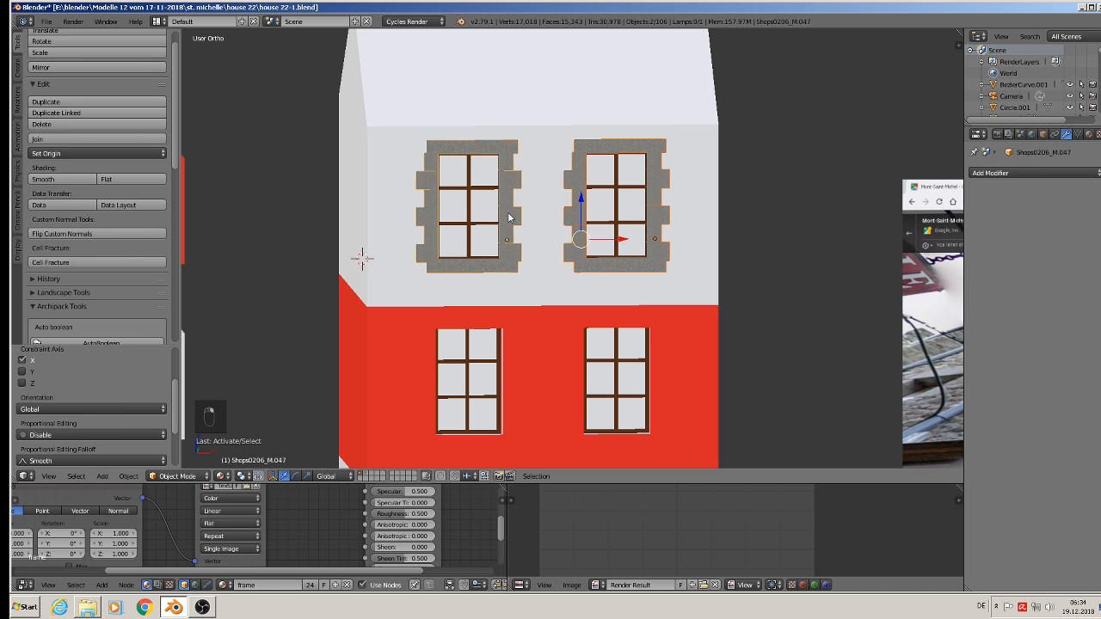
key("alt+d")
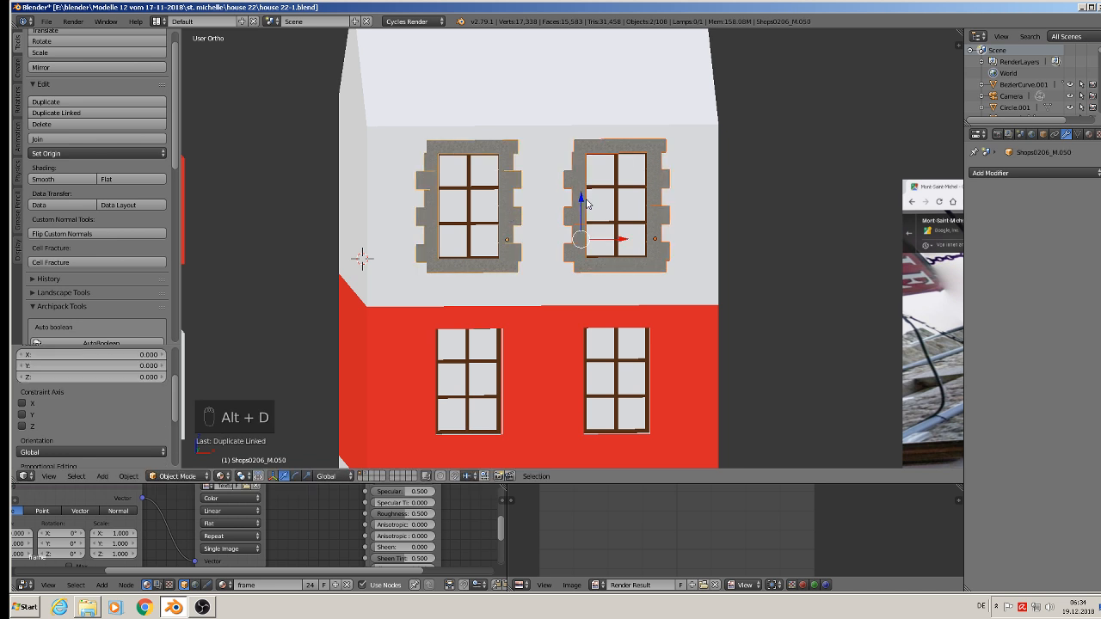
key("z")
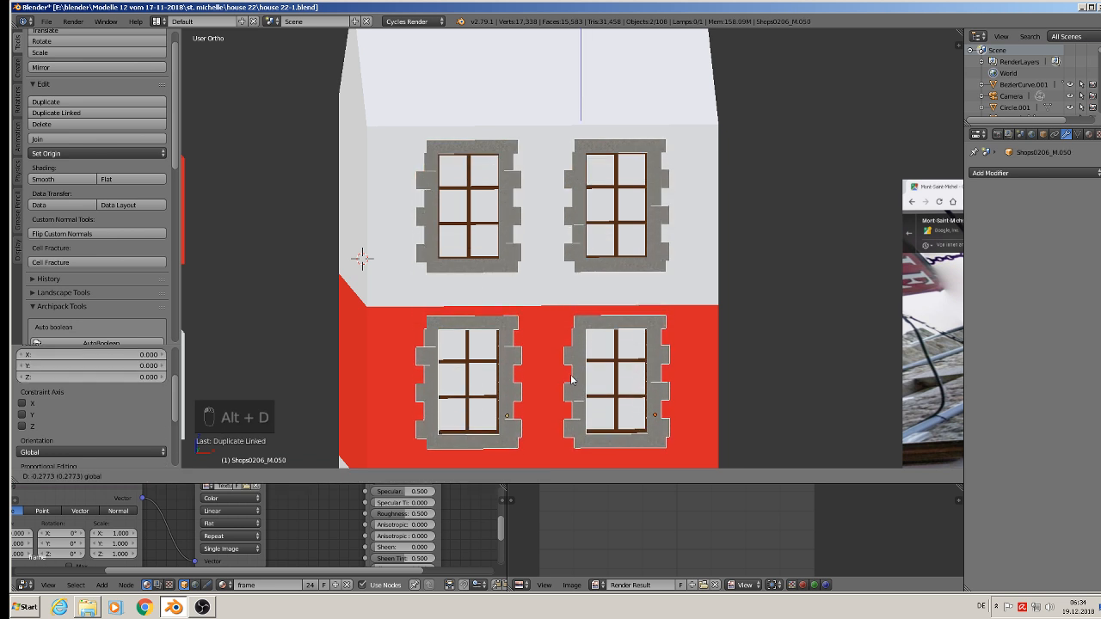
left_click(572, 379)
middle_click_drag(572, 377, 527, 378)
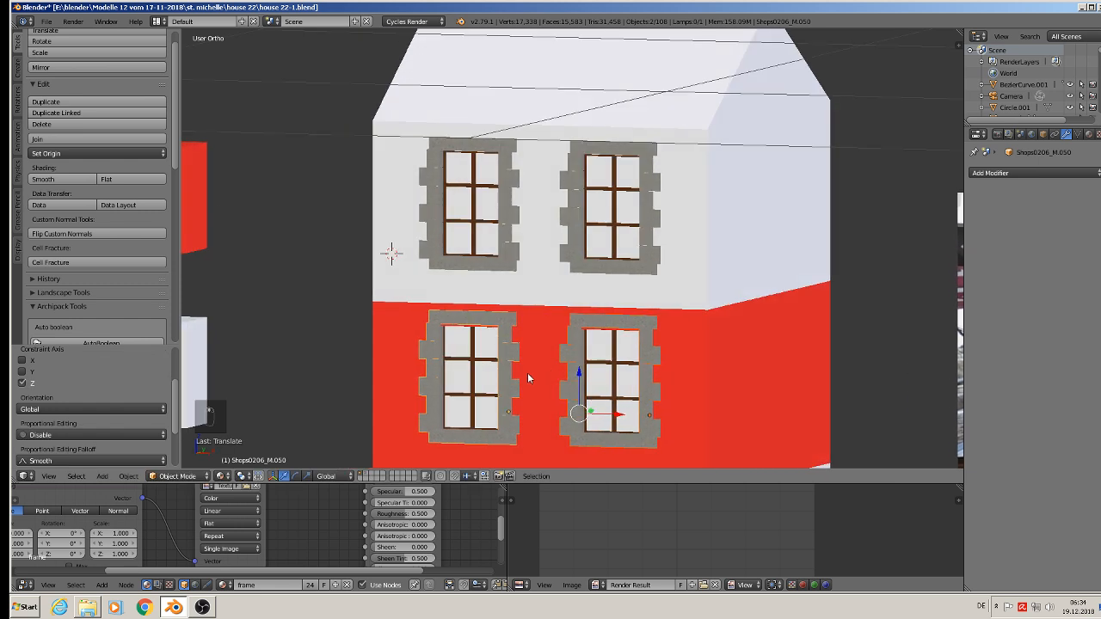
scroll(550, 387, "up", 3)
left_click_drag(565, 403, 565, 404)
scroll(563, 398, "down", 3)
key("a")
scroll(579, 324, "down", 4)
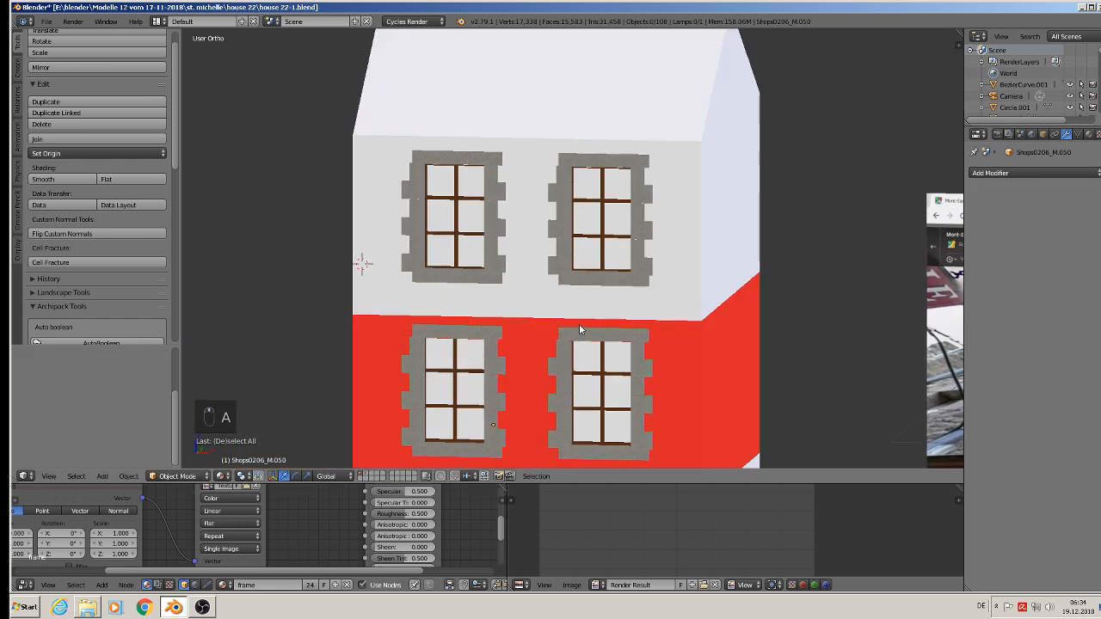
- Compare the façade with the reference photo and save the Blender file
middle_click_drag(946, 324, 808, 226, "shift")
scroll(818, 226, "up", 2)
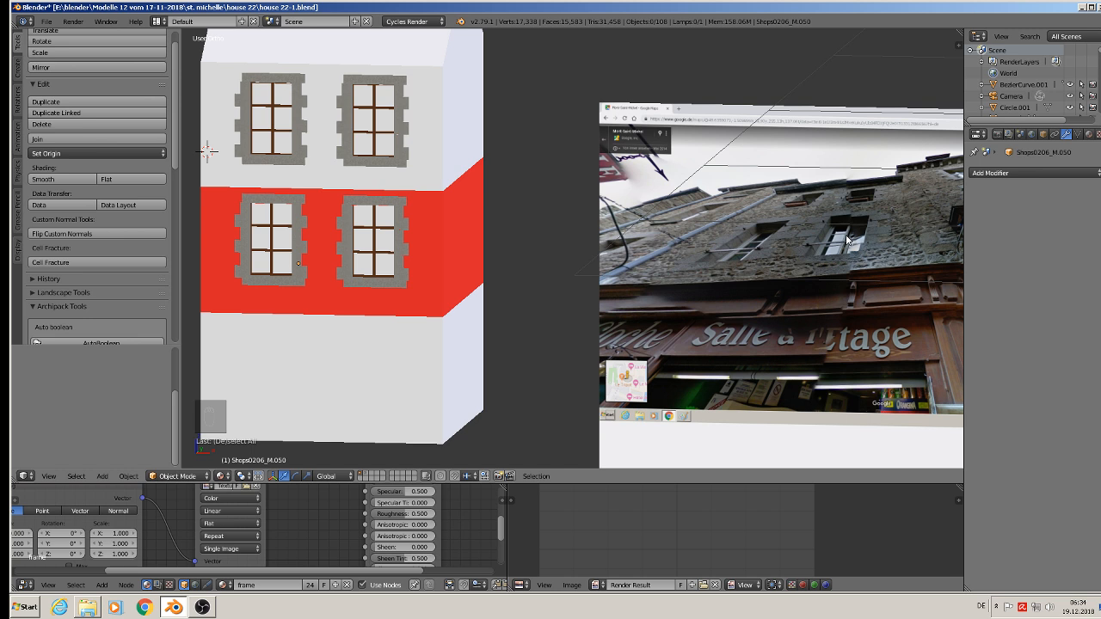
middle_click_drag(347, 192, 461, 183, "shift")
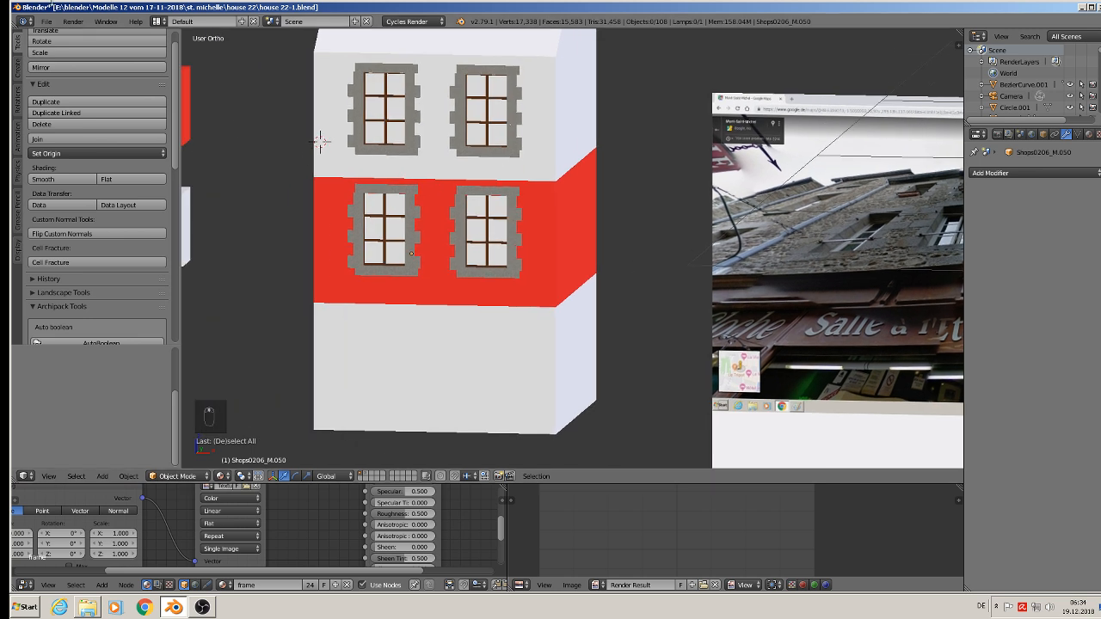
left_click(45, 21)
left_click(64, 109)
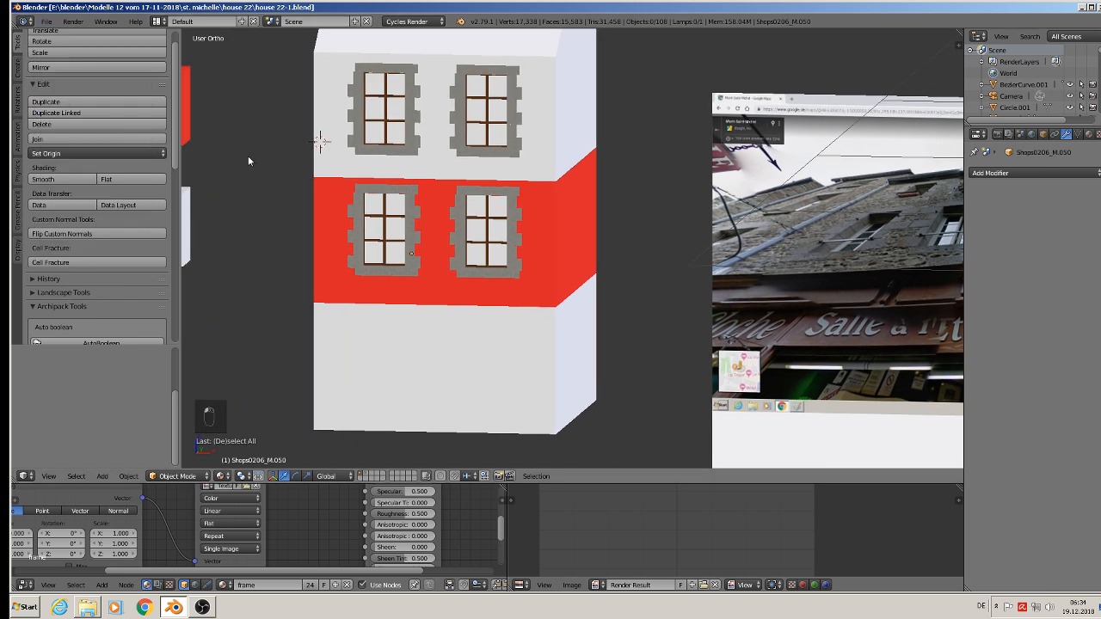
- Select the upper-left window and change its plastik white material's diffuse colour to neutral black
scroll(376, 130, "up", 3)
right_click(516, 98)
scroll(493, 151, "up", 2)
middle_click_drag(492, 151, 467, 191, "shift")
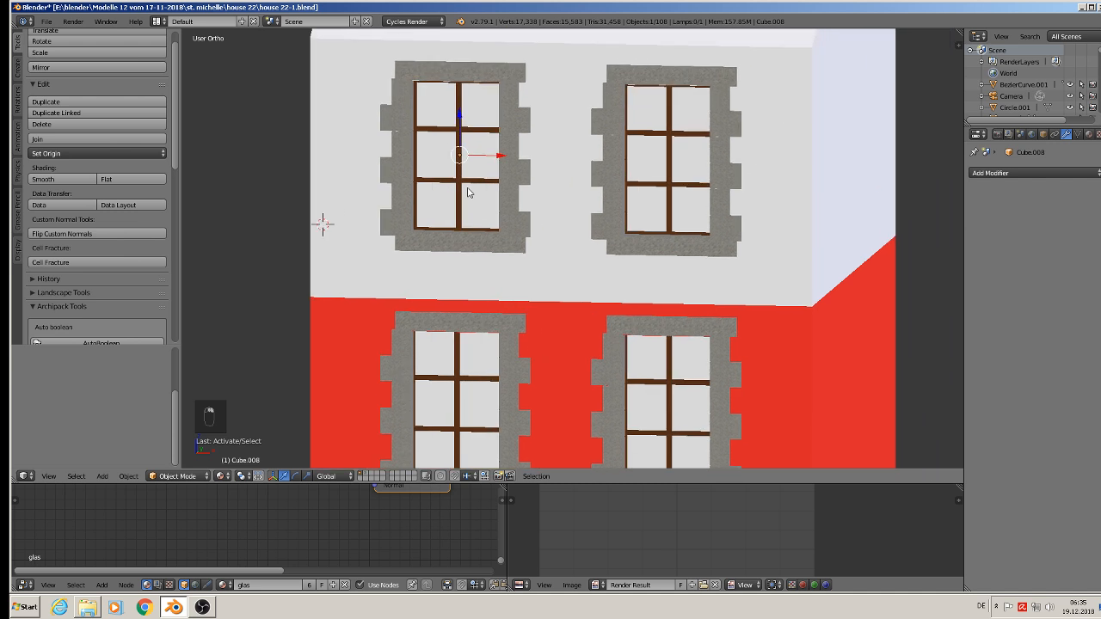
left_click(1089, 135)
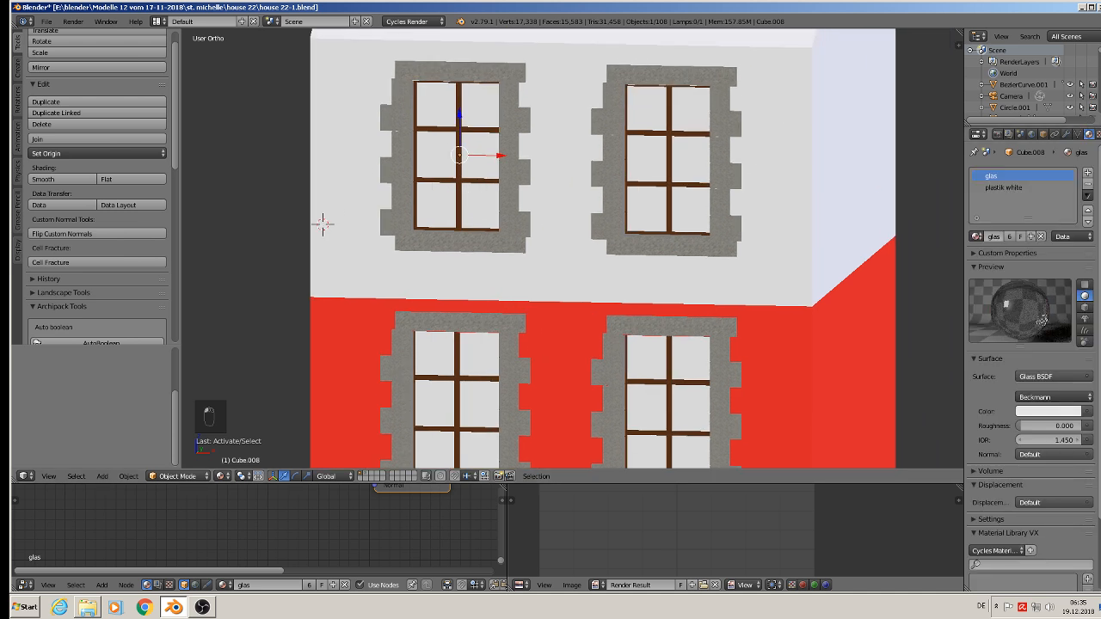
left_click(1004, 187)
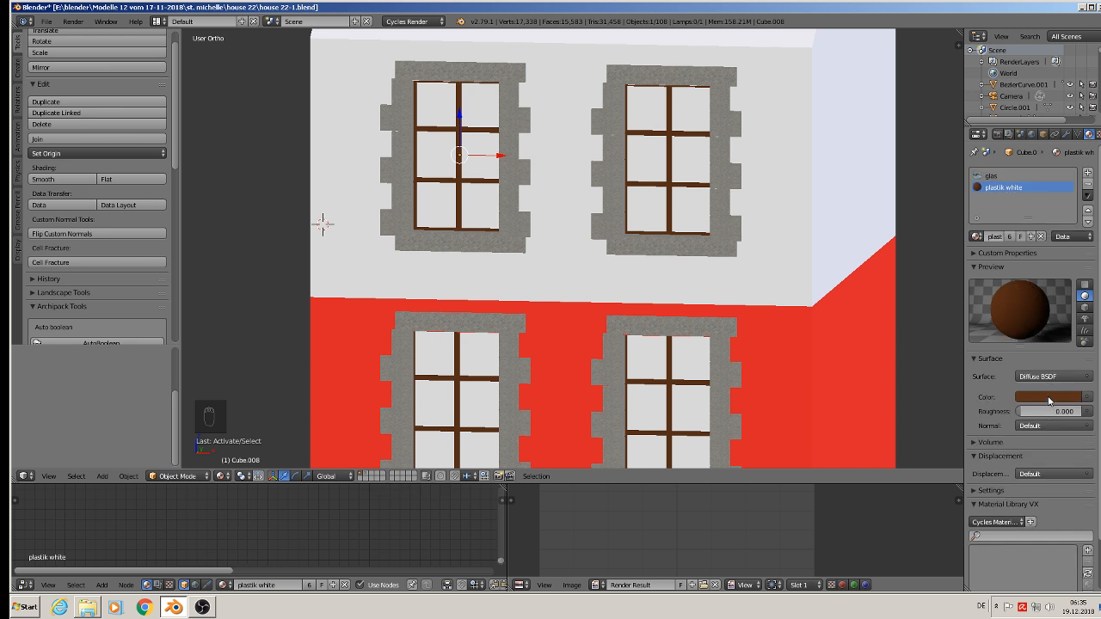
left_click(1049, 397)
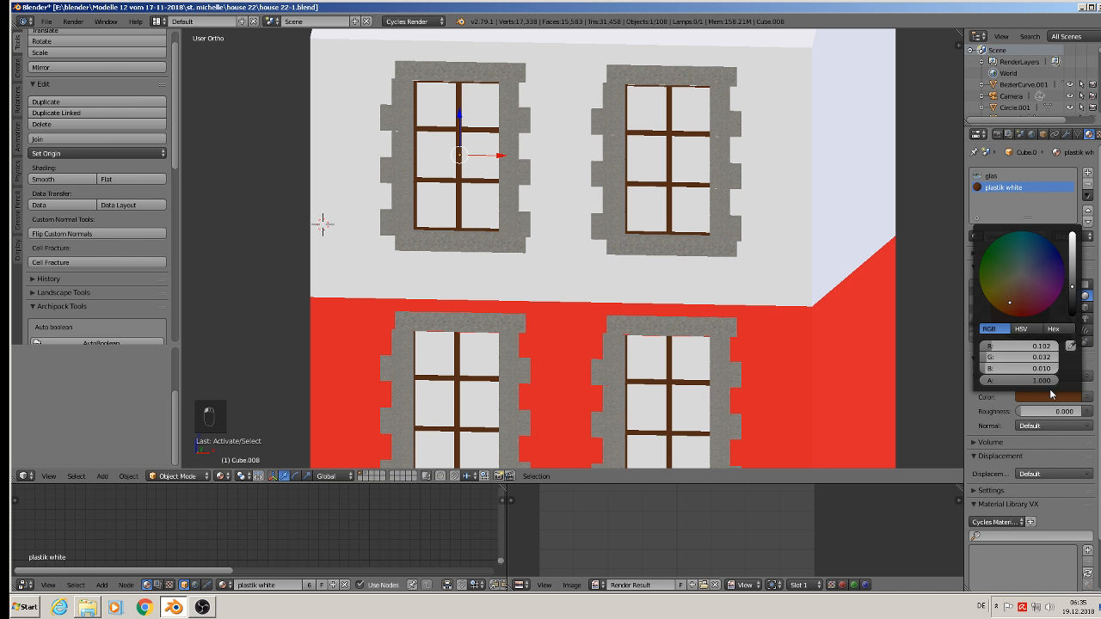
left_click(1023, 281)
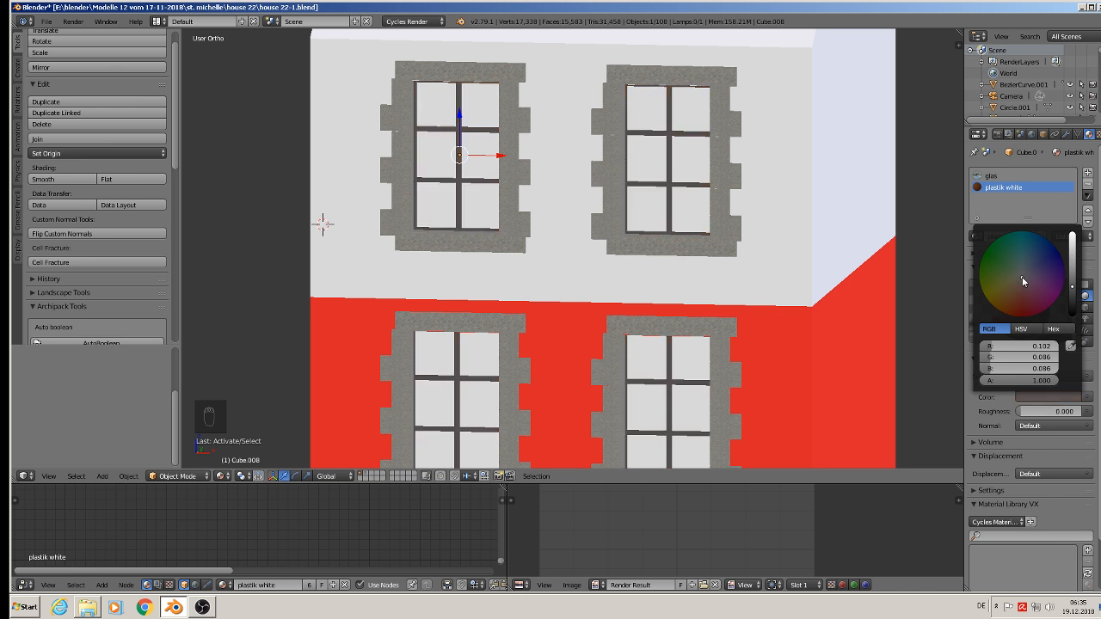
left_click_drag(1012, 349, 989, 347)
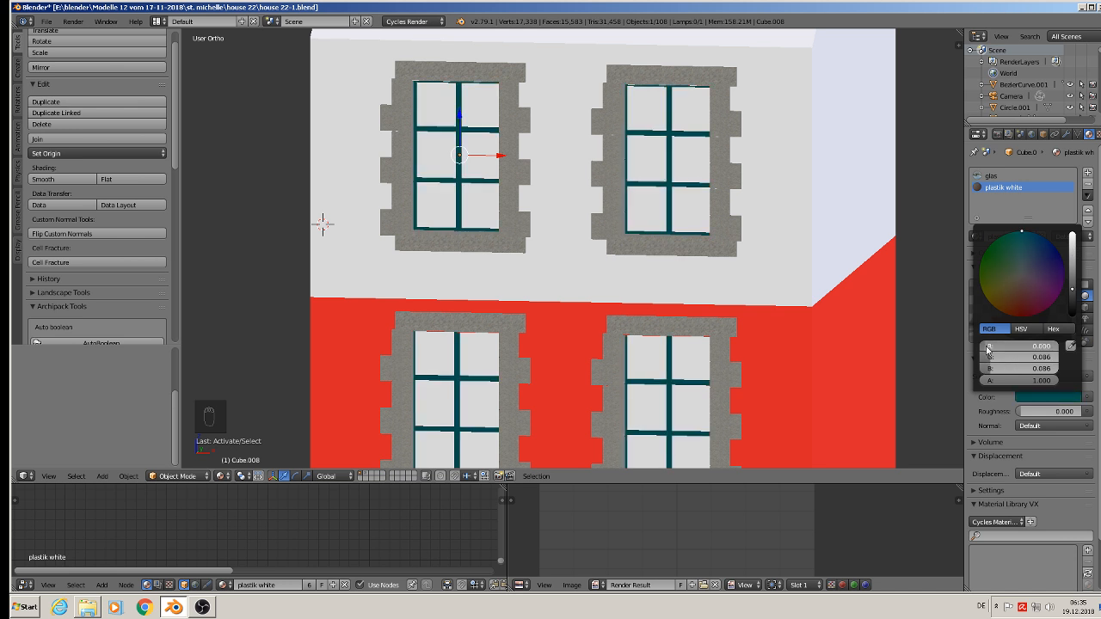
left_click(1051, 399)
left_click_drag(1024, 357, 989, 368)
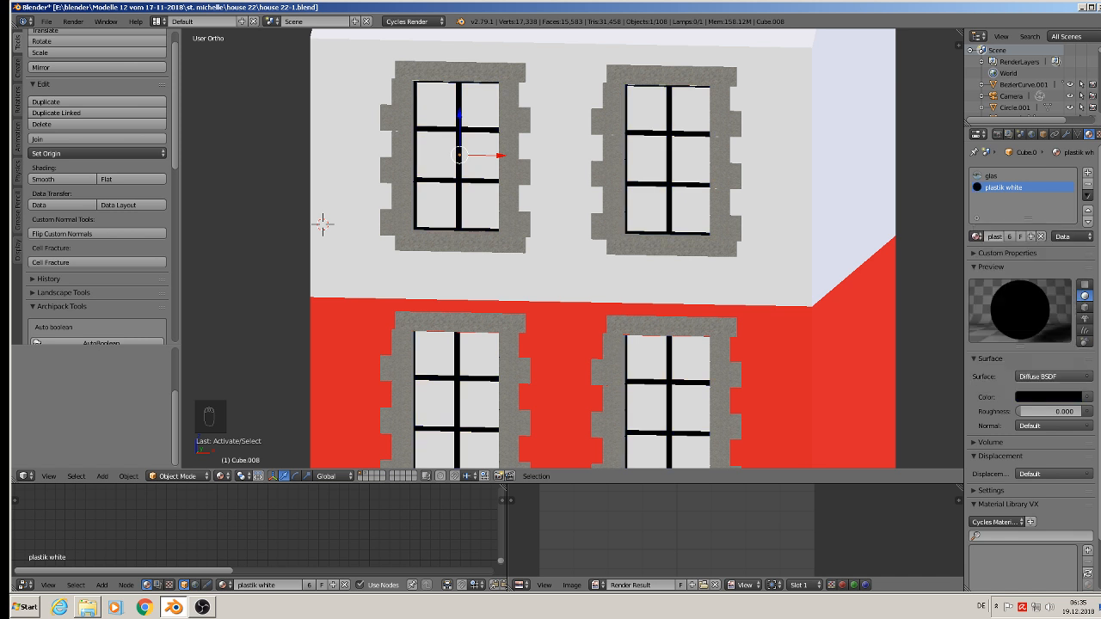
- Raise the brightness of the plastik white material's colour to white
left_click(1049, 398)
left_click(1072, 239)
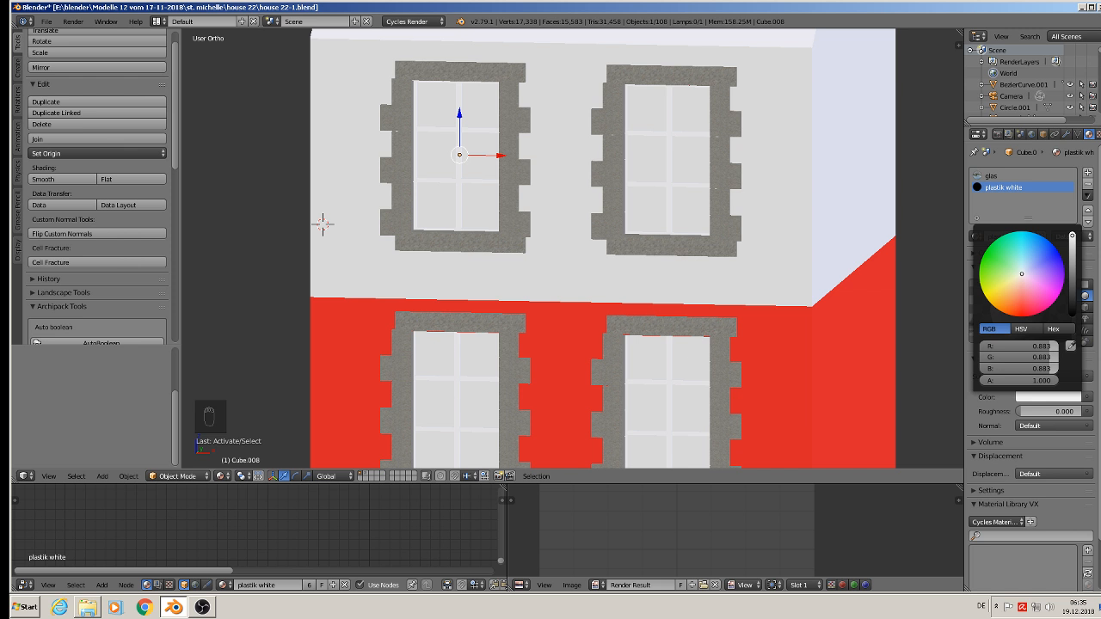
left_click_drag(1072, 236, 1073, 232)
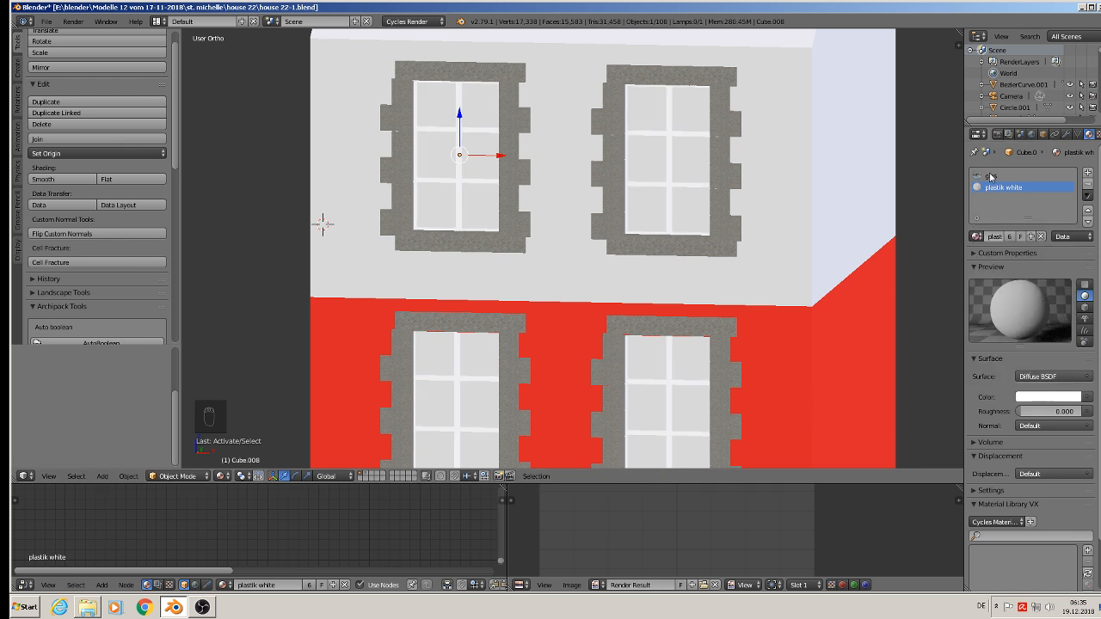
- In the upper-left window's mesh, select all the linked frame and glazing-bar geometry, and invert the selection onto the glass pane
scroll(513, 218, "up", 3)
middle_click_drag(513, 218, 449, 214)
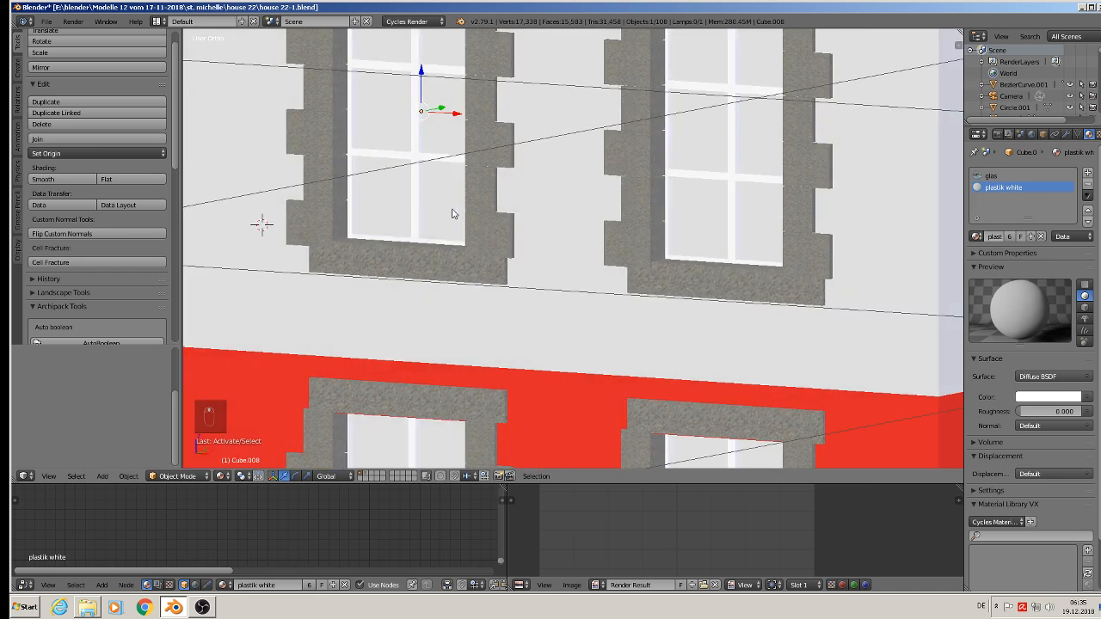
key("Tab")
middle_click_drag(387, 117, 427, 127)
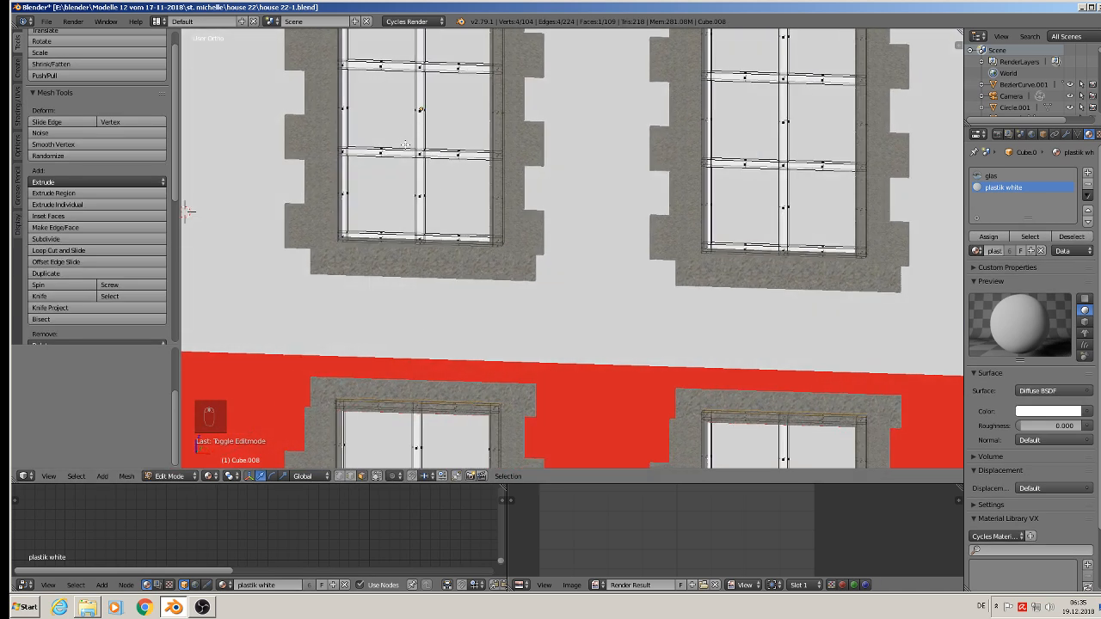
key("l")
key("l")
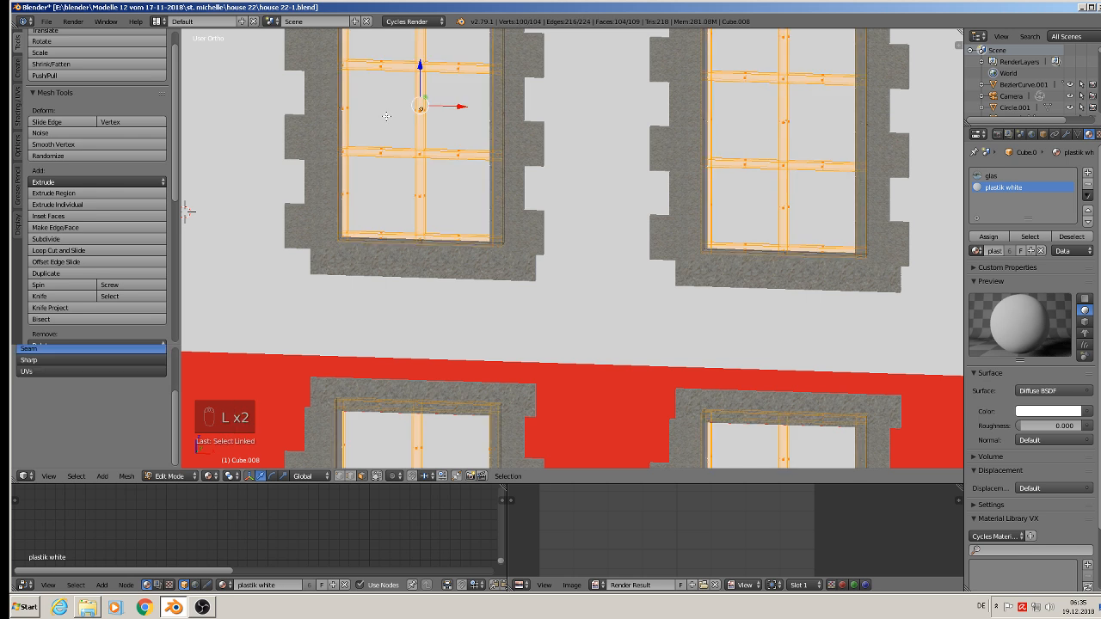
left_click(381, 274)
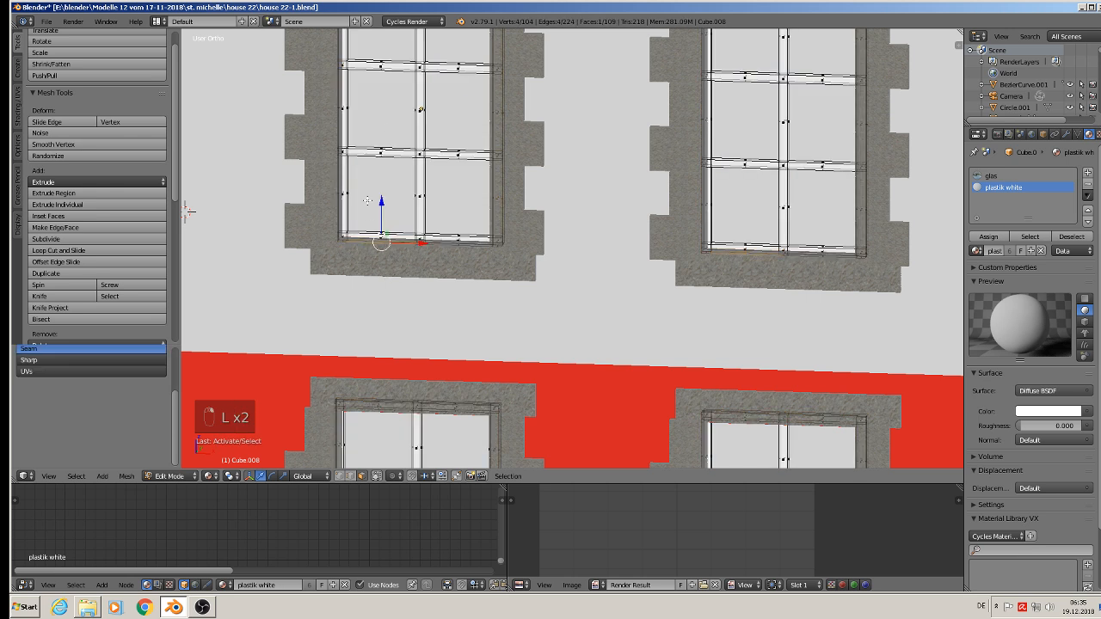
key("l")
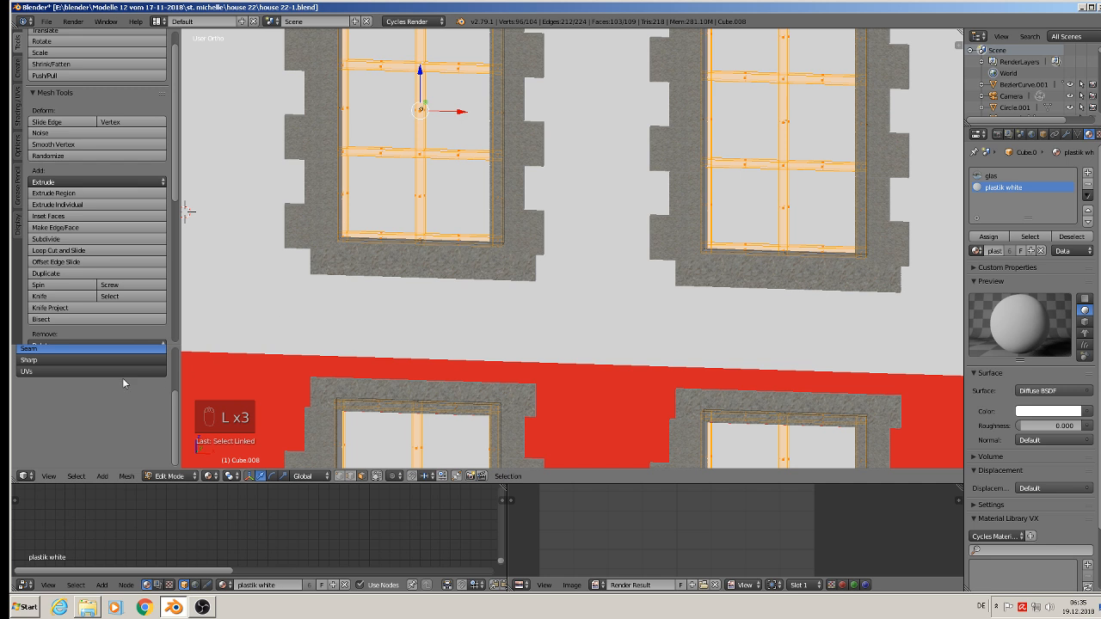
left_click(76, 476)
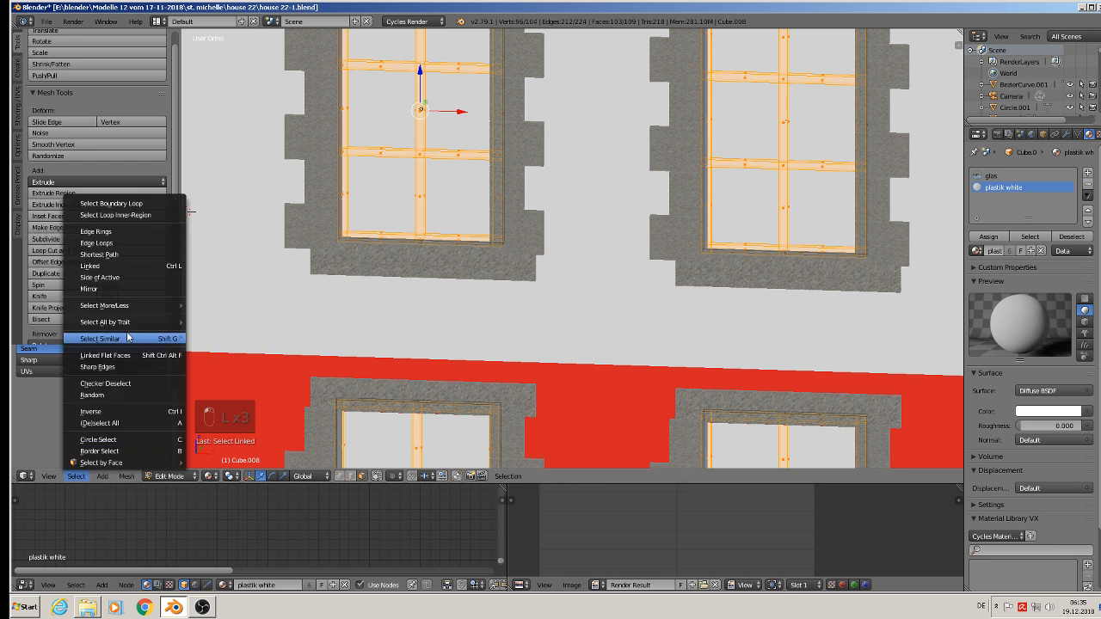
left_click(115, 422)
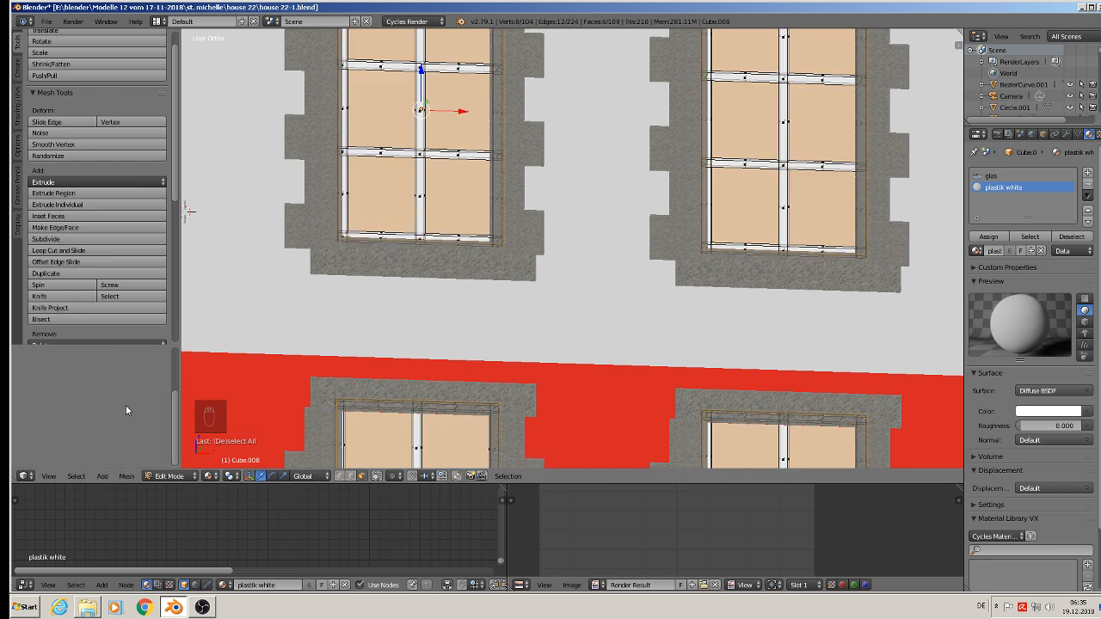
- Assign the glas material to the selected window pane, return to Object Mode, and save the Blender file
left_click(991, 176)
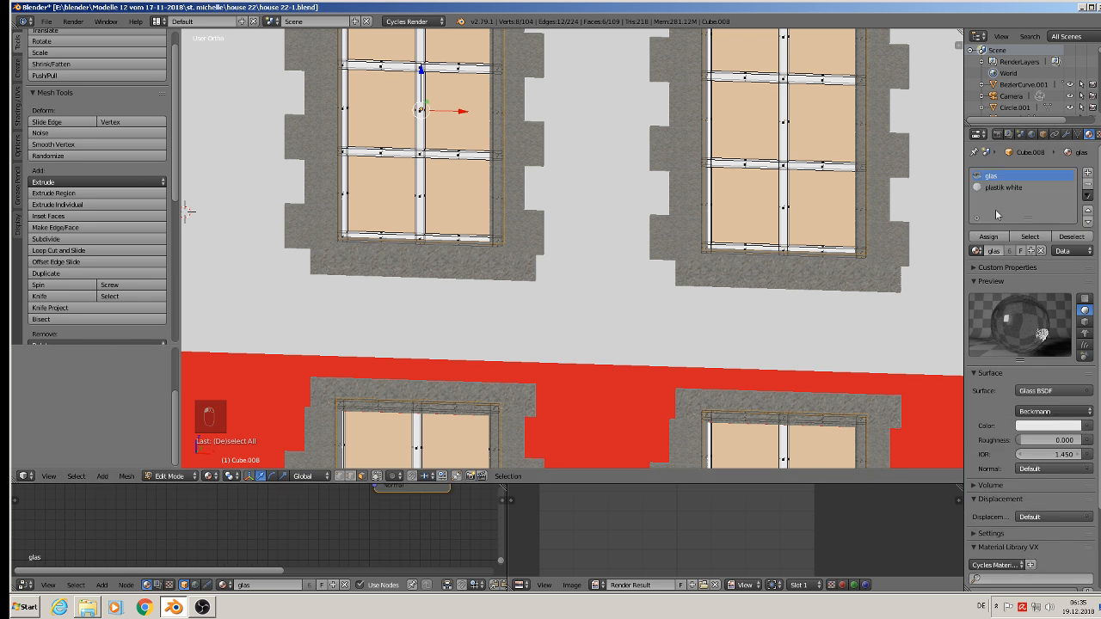
left_click(988, 237)
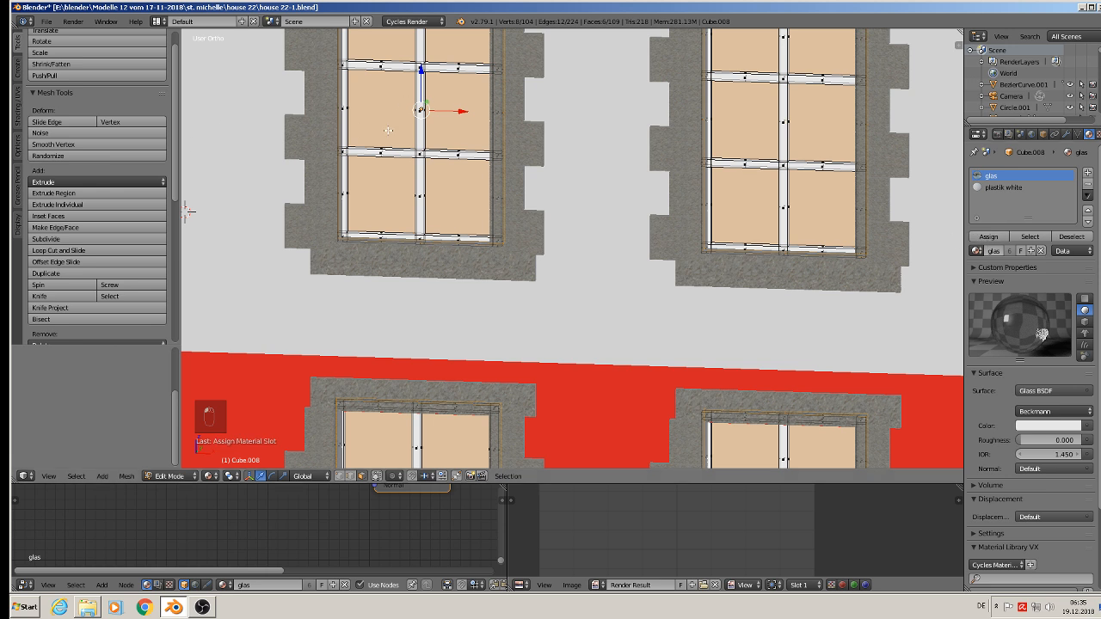
key("Tab")
scroll(487, 275, "down", 3)
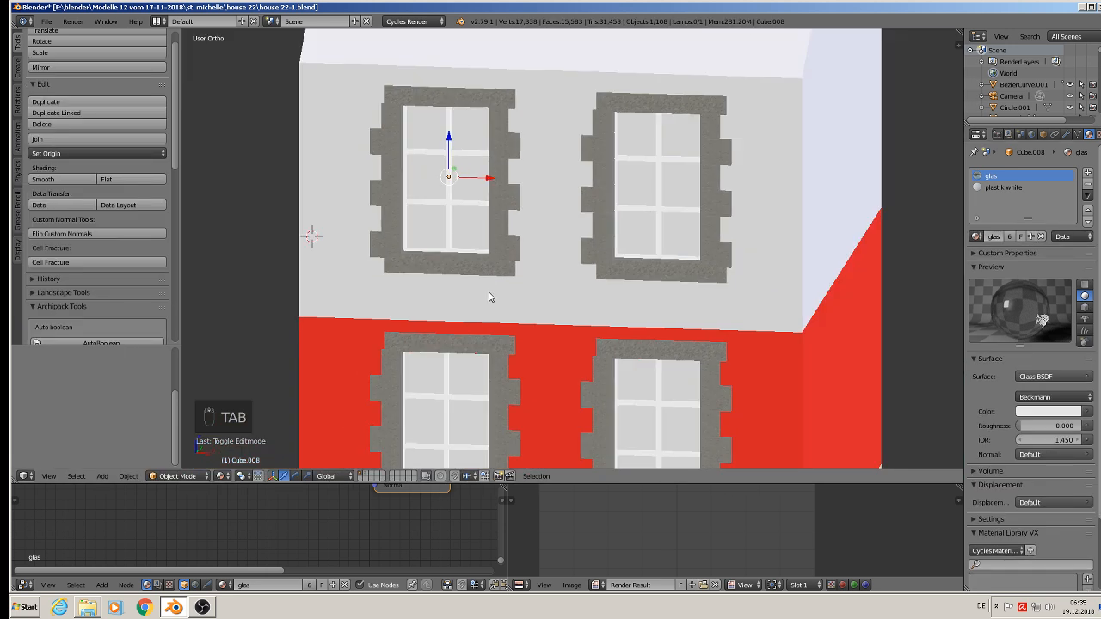
scroll(324, 149, "down", 2)
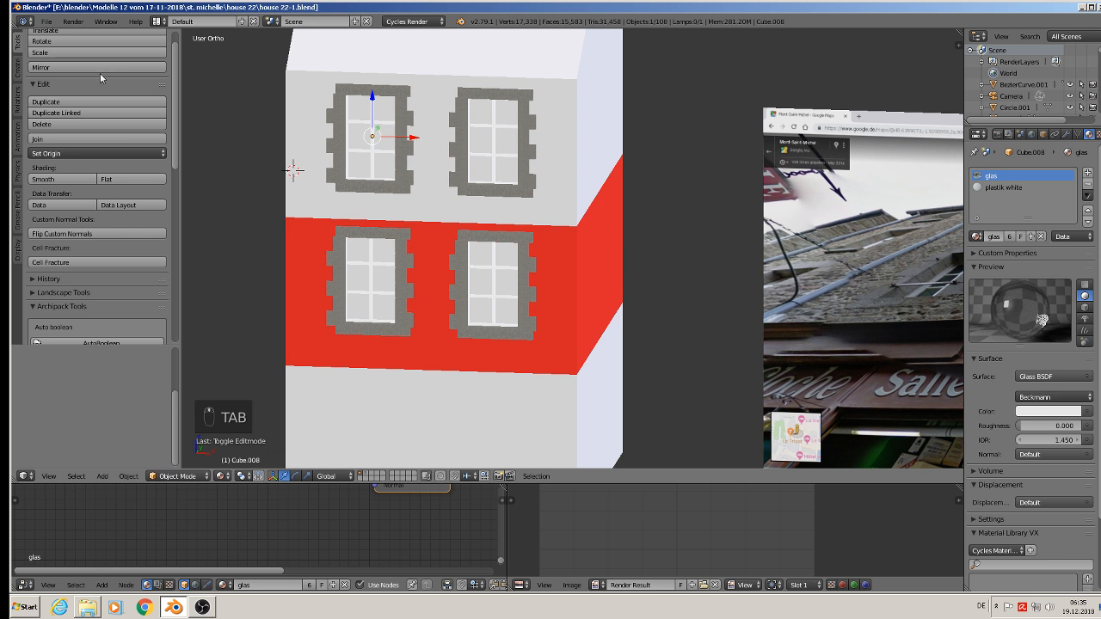
left_click(47, 21)
left_click(65, 110)
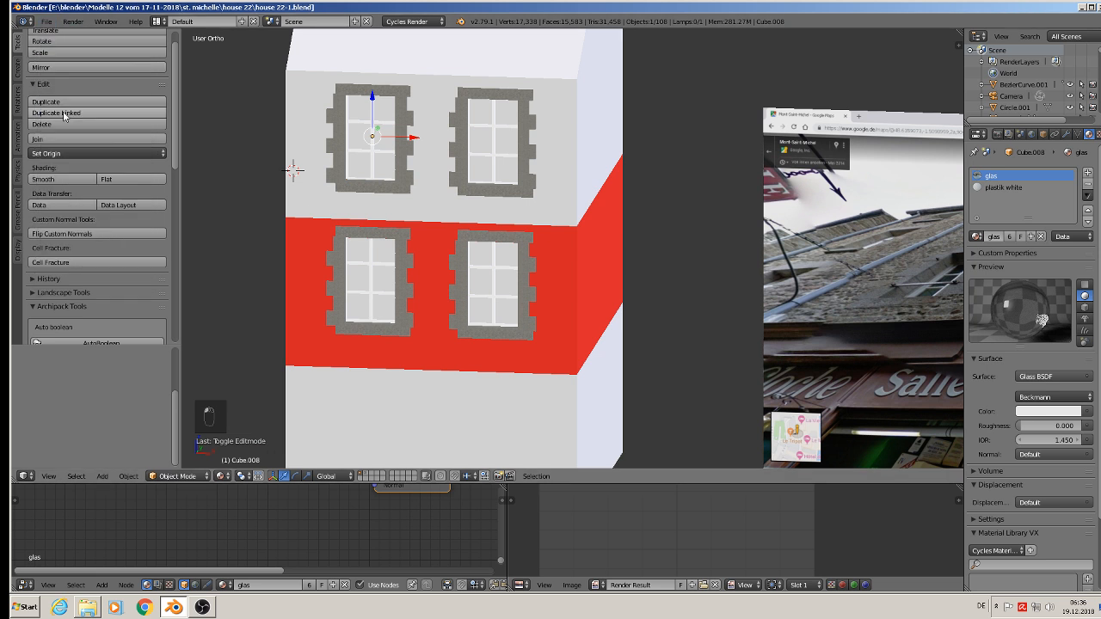
- Shift the top lintel of the upper-left stone surround slightly along negative X in its mesh
scroll(255, 118, "up", 3)
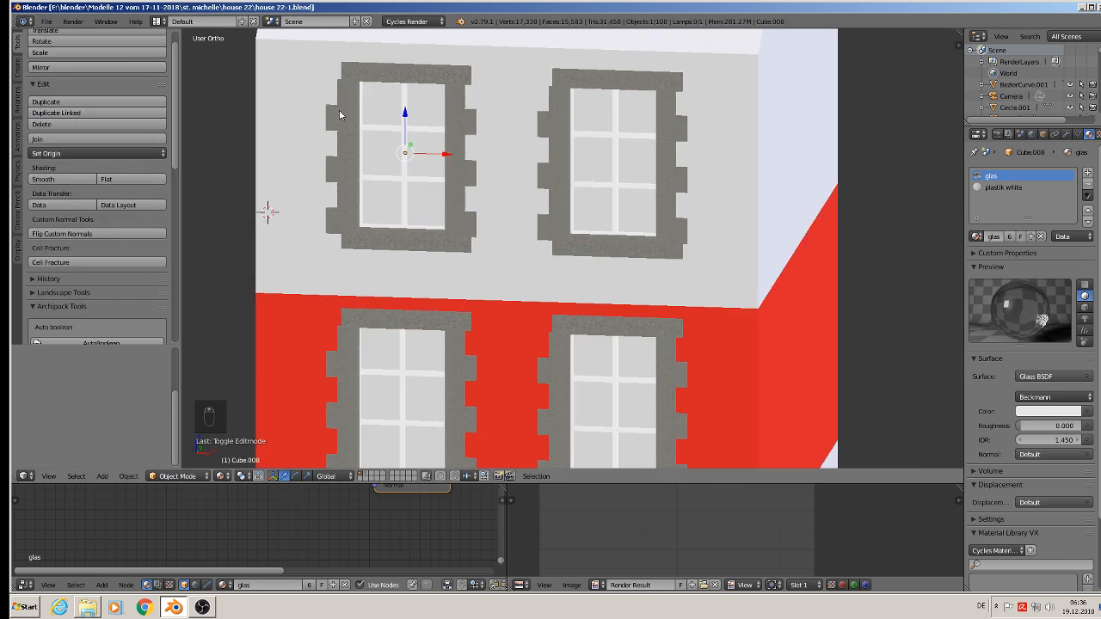
key("Tab")
key("Tab")
right_click(440, 76)
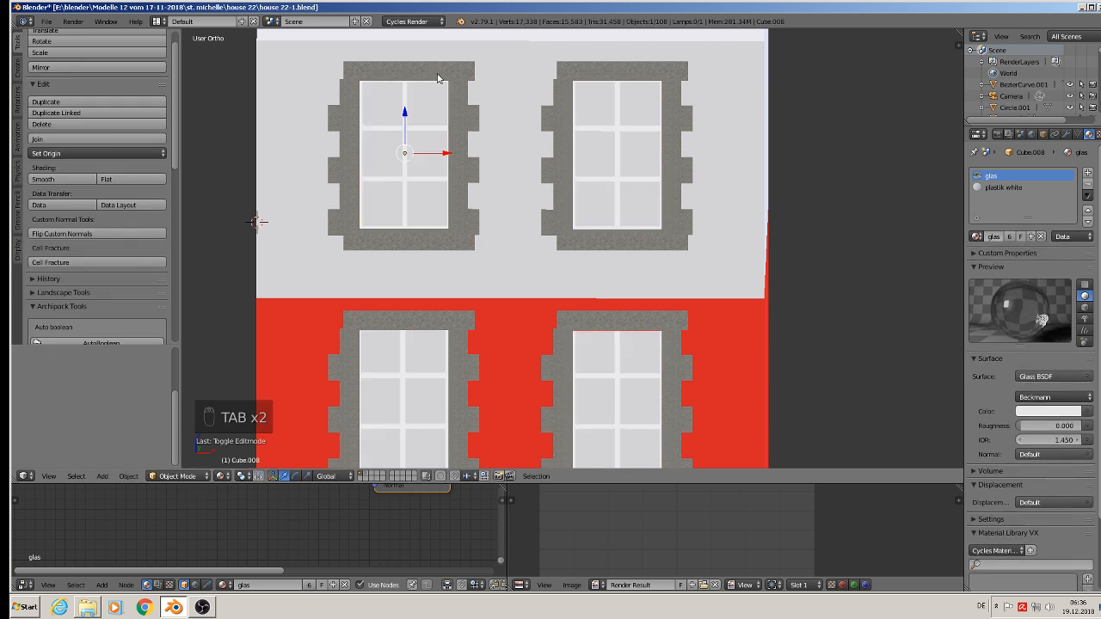
key("Tab")
key("a")
key("a")
key("a")
key("a")
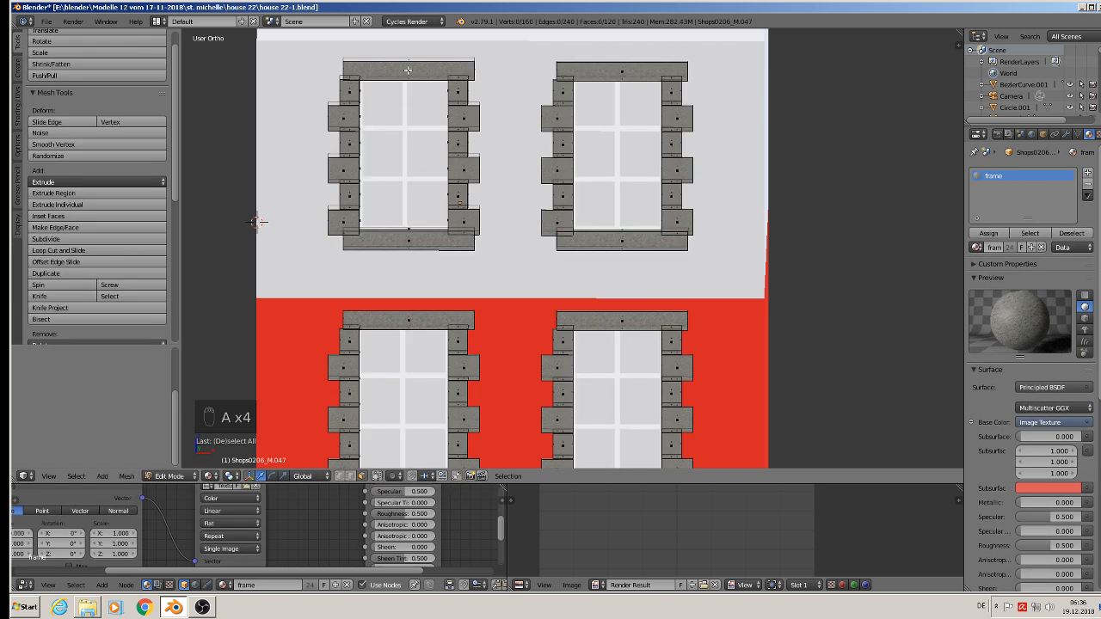
key("l")
left_click_drag(453, 67, 448, 67)
key("Tab")
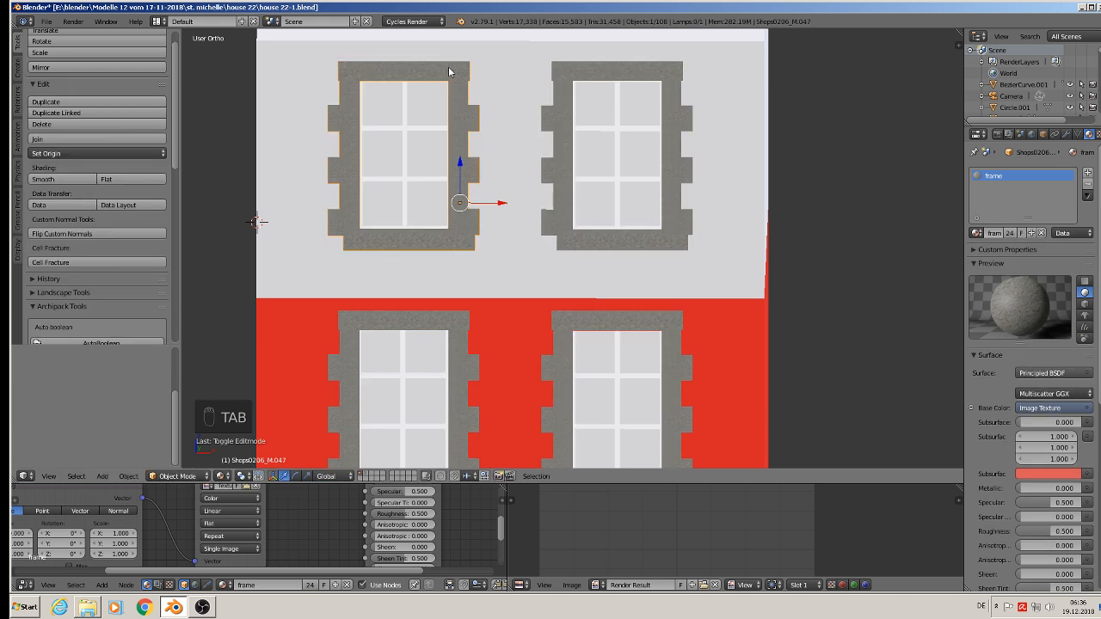
- Shift the bottom sill of the same stone surround about 0.007 along negative X and fine-tune its alignment
key("Tab")
key("a")
key("a")
key("a")
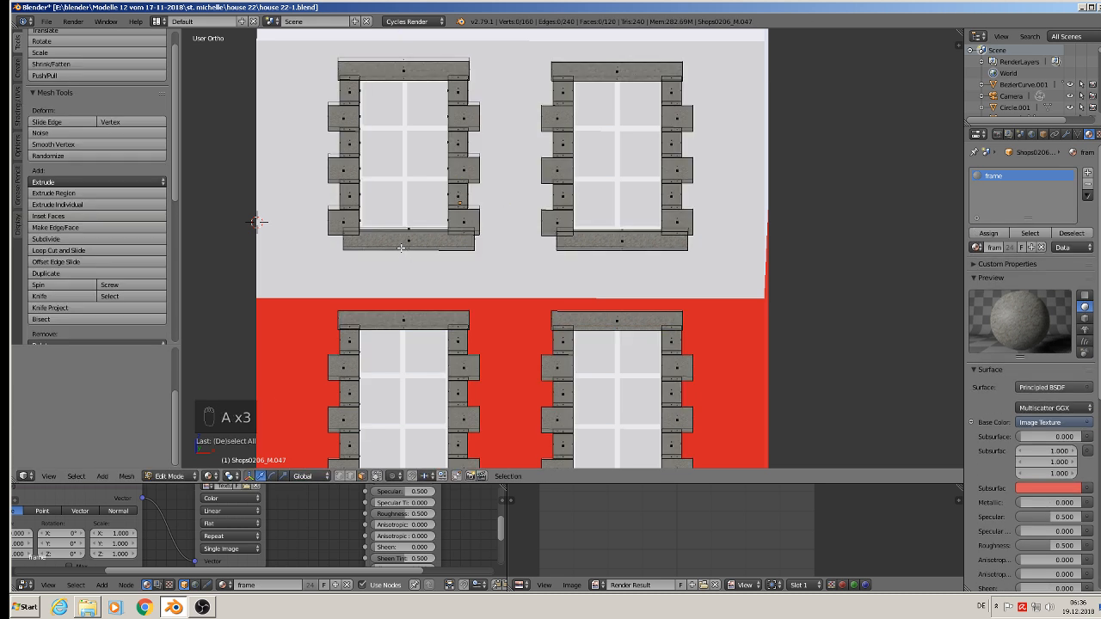
key("l")
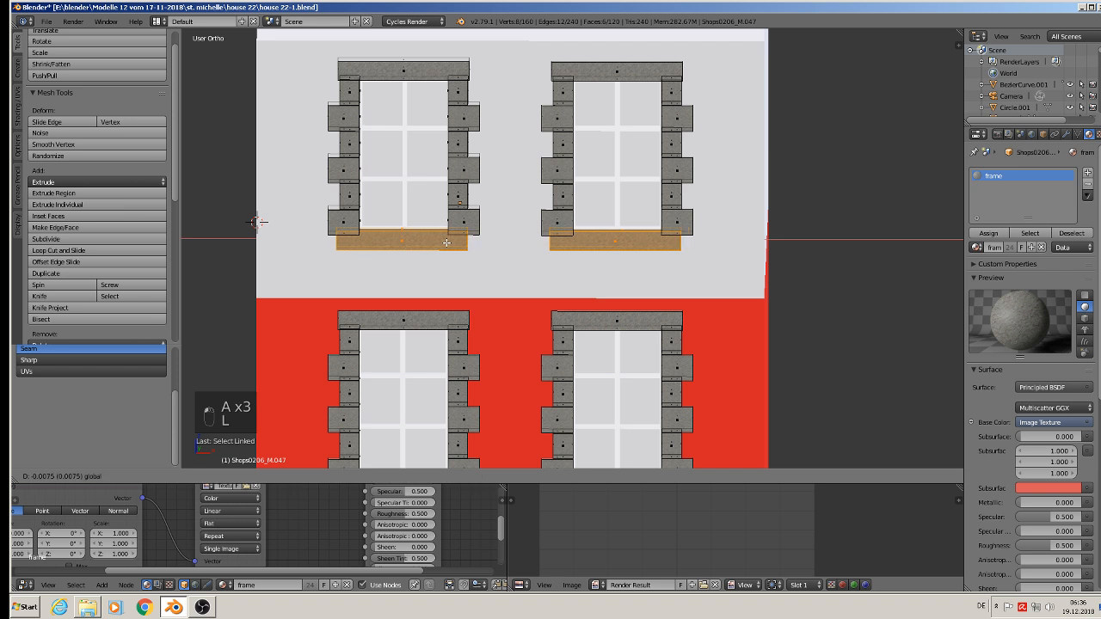
key("Tab")
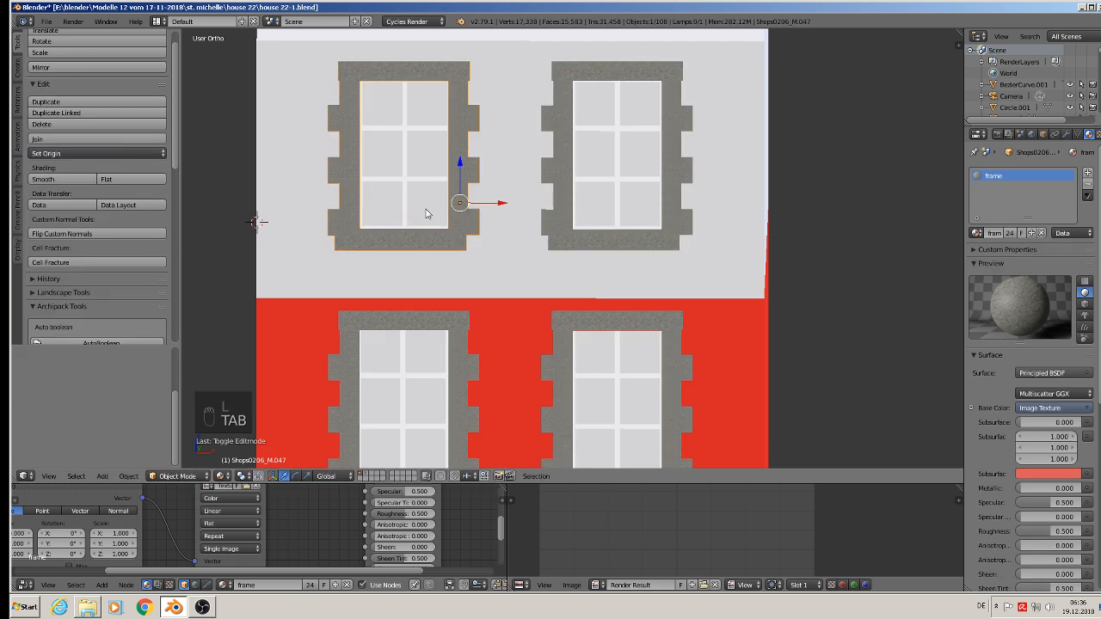
key("Tab")
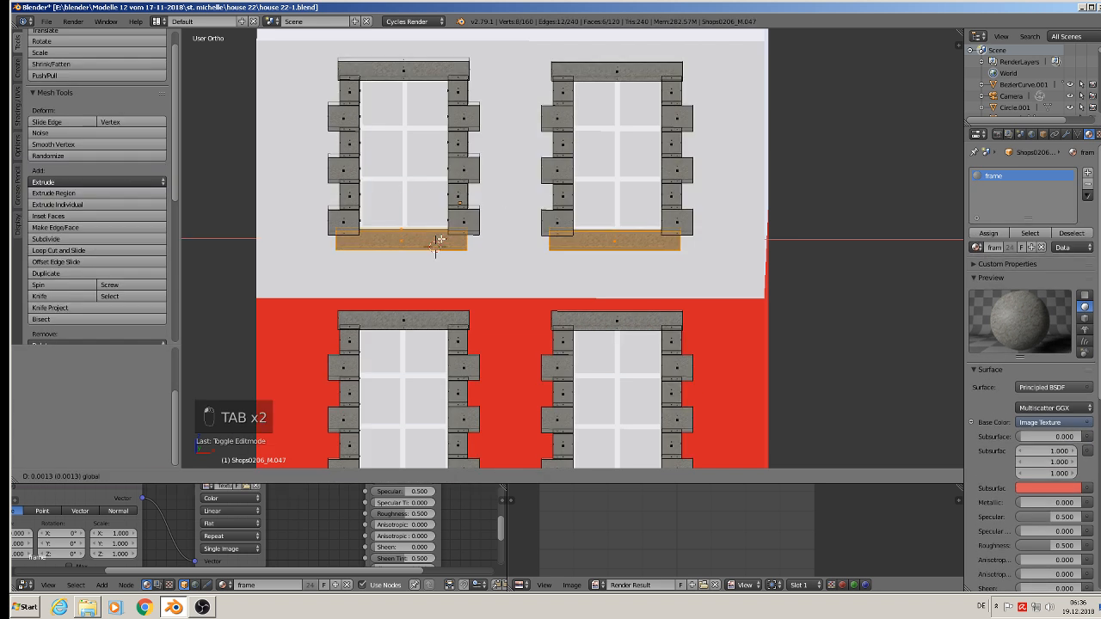
key("Tab")
- Deselect everything and save the Blender file
scroll(403, 198, "down", 2)
scroll(402, 198, "down", 1)
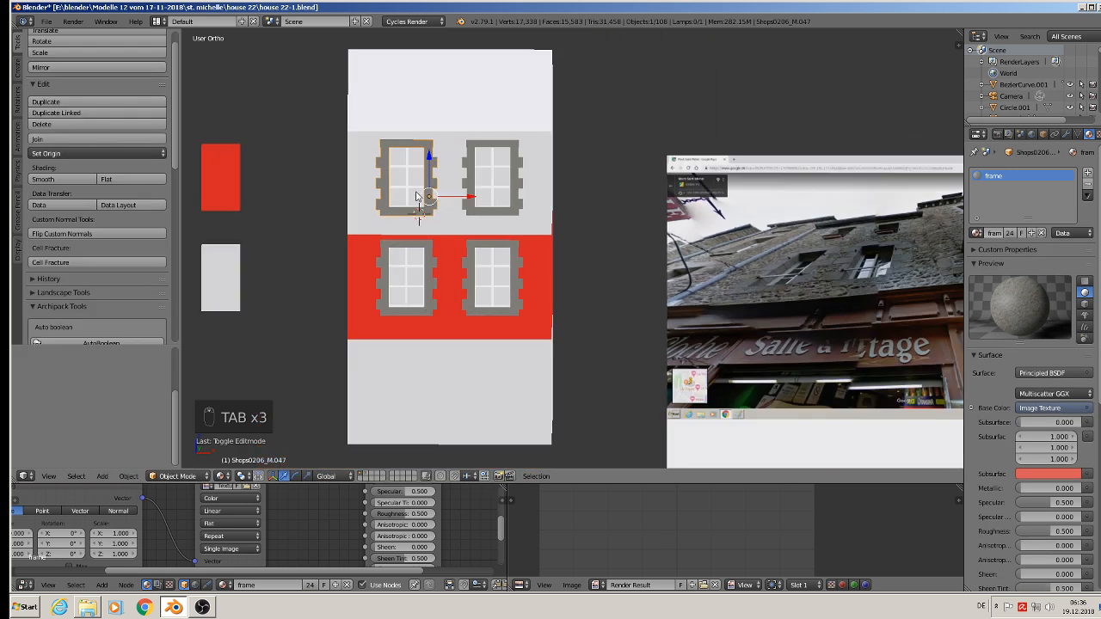
key("a")
middle_click_drag(402, 198, 351, 196)
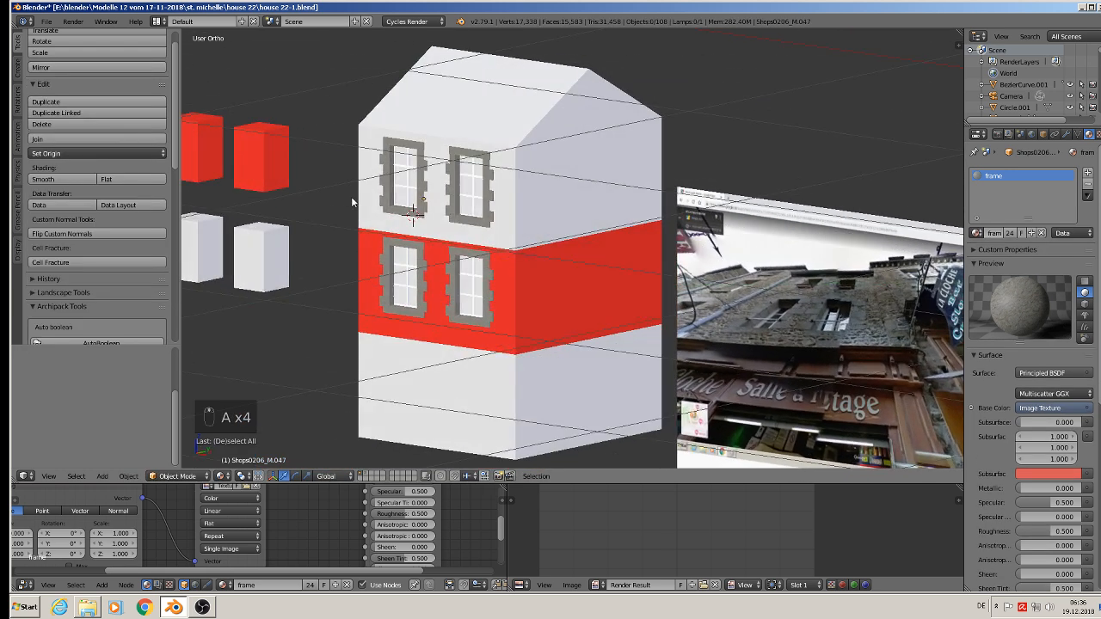
left_click(46, 21)
left_click(68, 112)
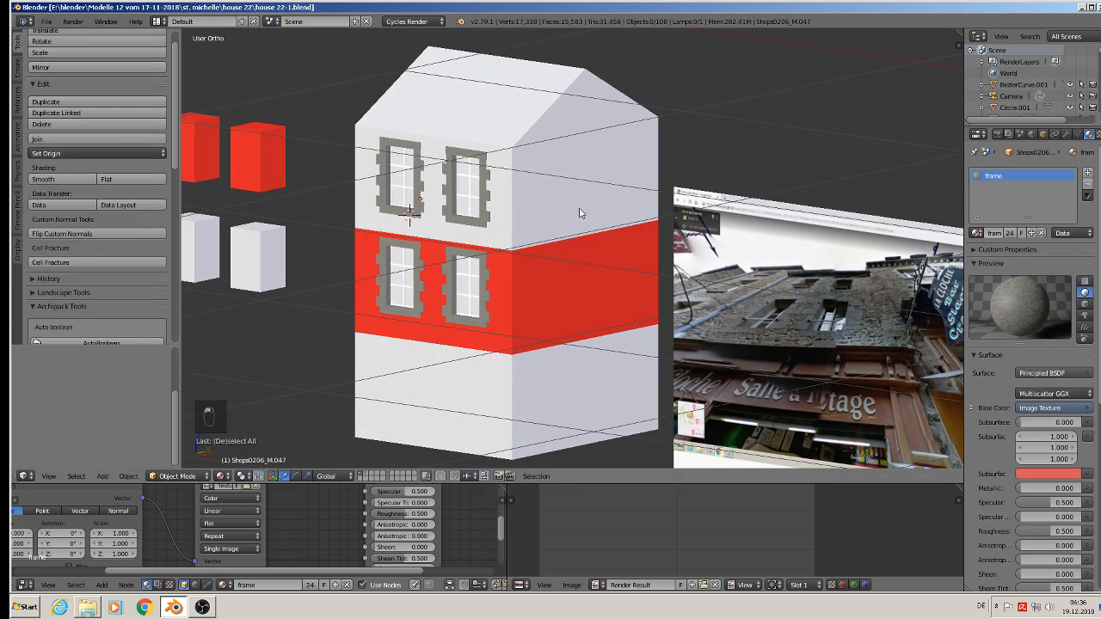
- Check the reference photo, and in the house body's mesh select both front wall faces of the upper storey in front view
scroll(580, 214, "up", 5)
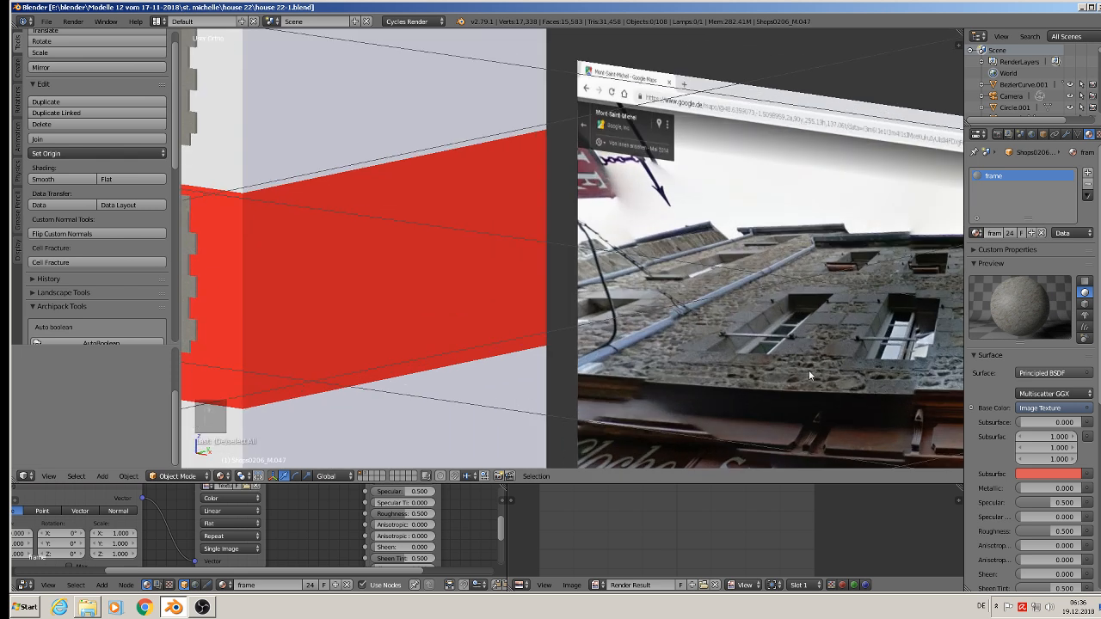
scroll(808, 376, "down", 5)
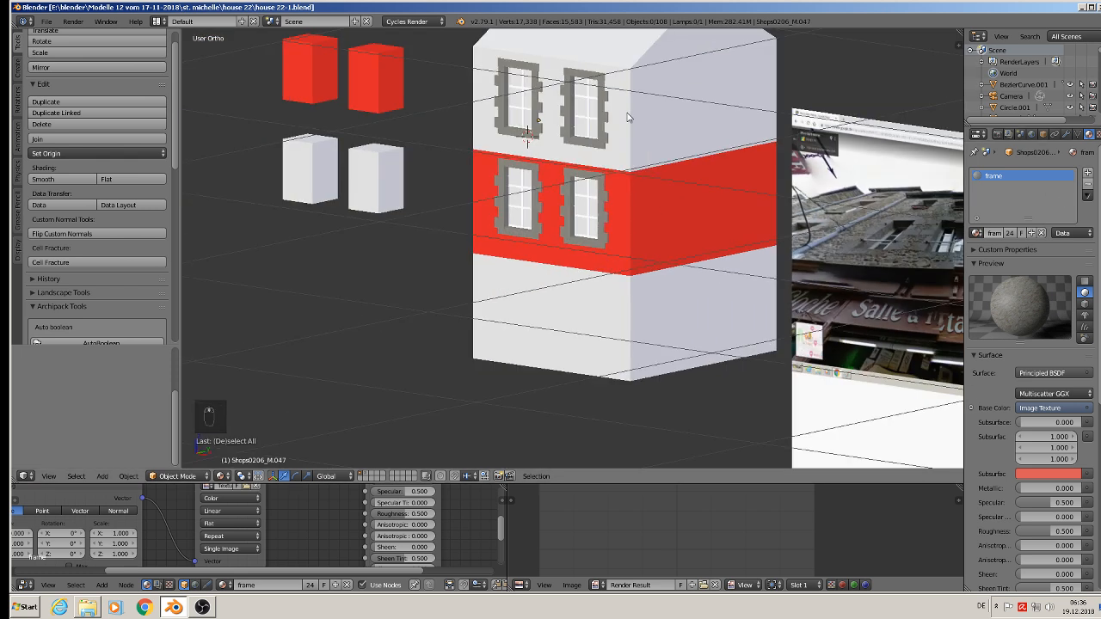
key("KP_1")
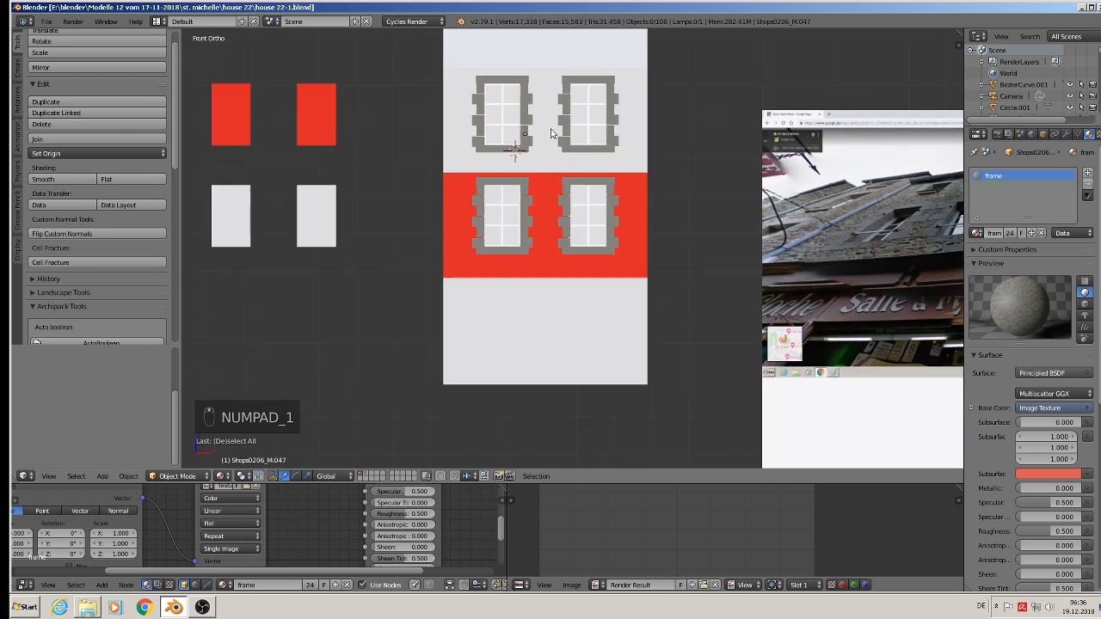
key("Tab")
key("Tab")
right_click(527, 151)
key("Tab")
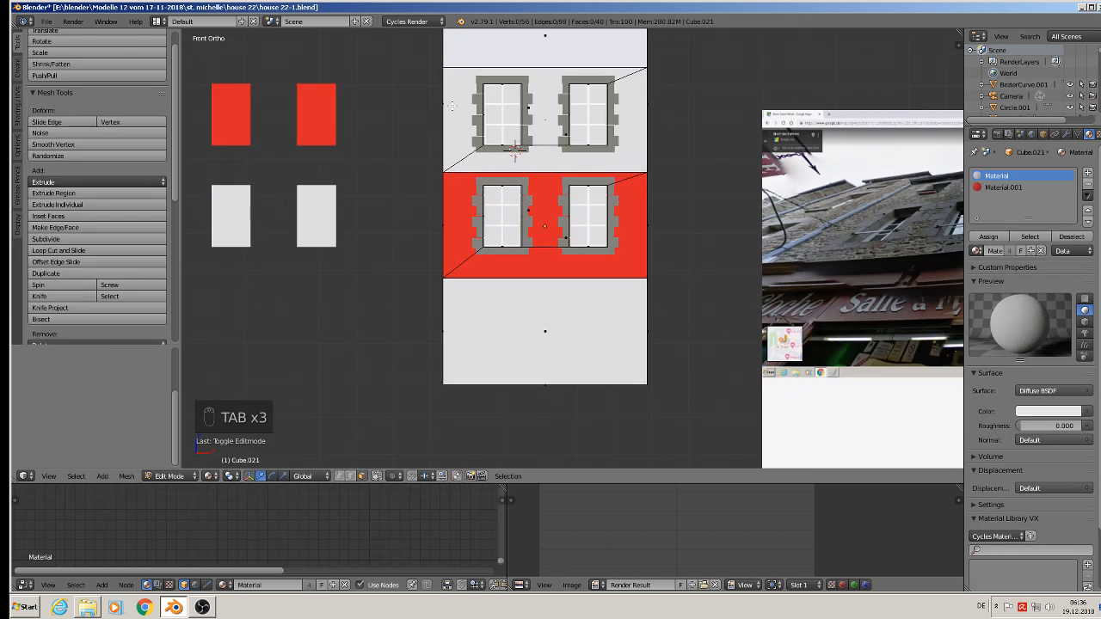
right_click(454, 108)
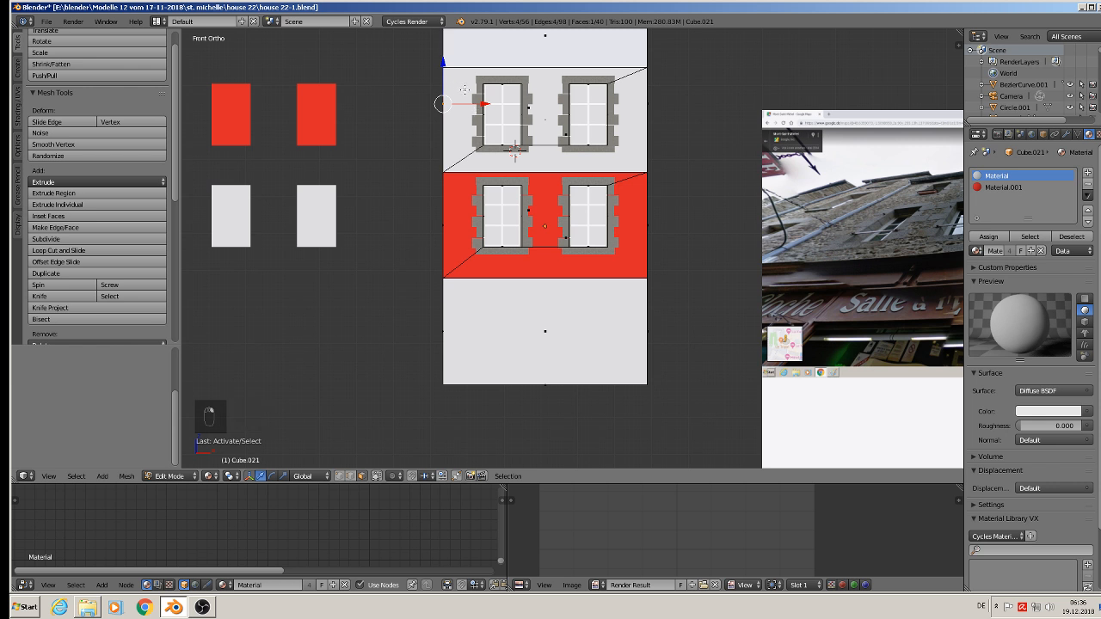
right_click(545, 78)
right_click(535, 102)
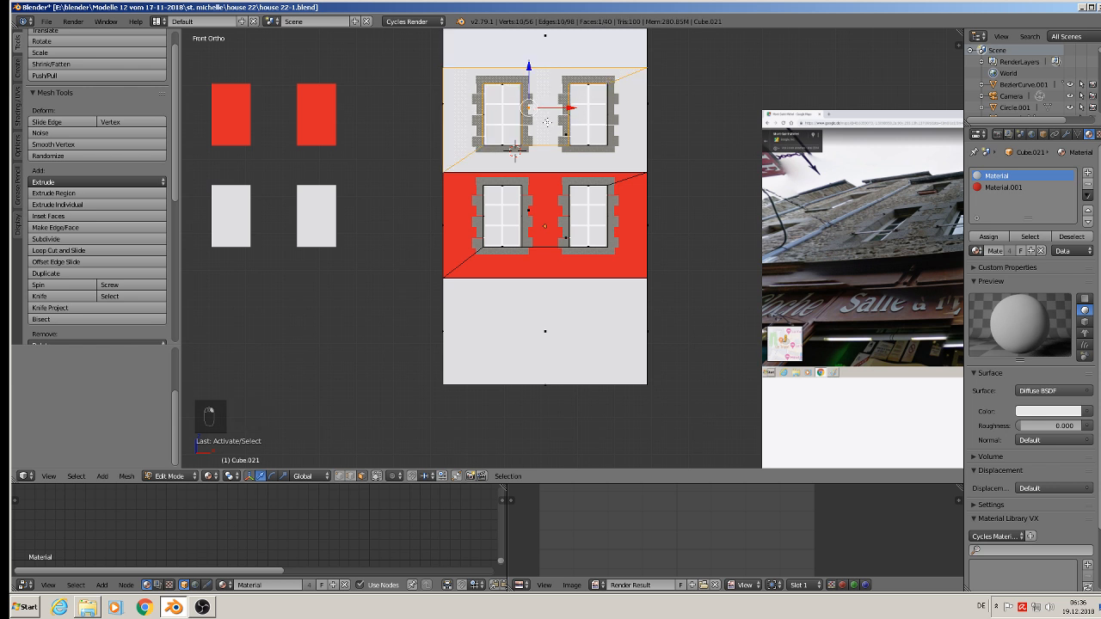
right_click(557, 153, "shift")
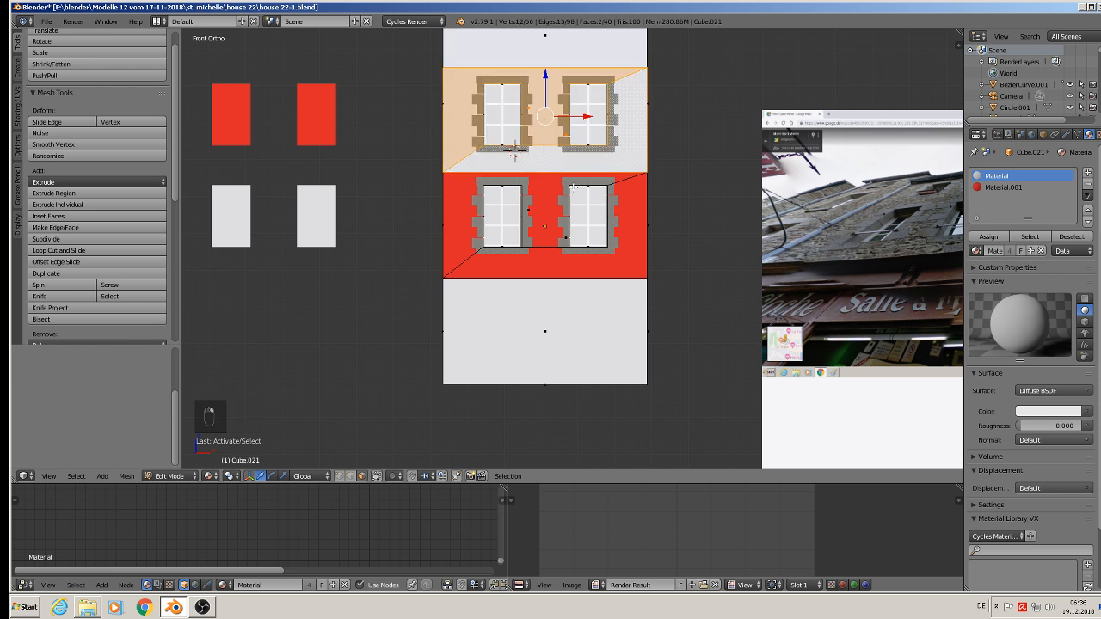
- Add the remaining front wall faces around the windows of both upper storeys to the selection
right_click(465, 208, "shift")
right_click(526, 263, "shift")
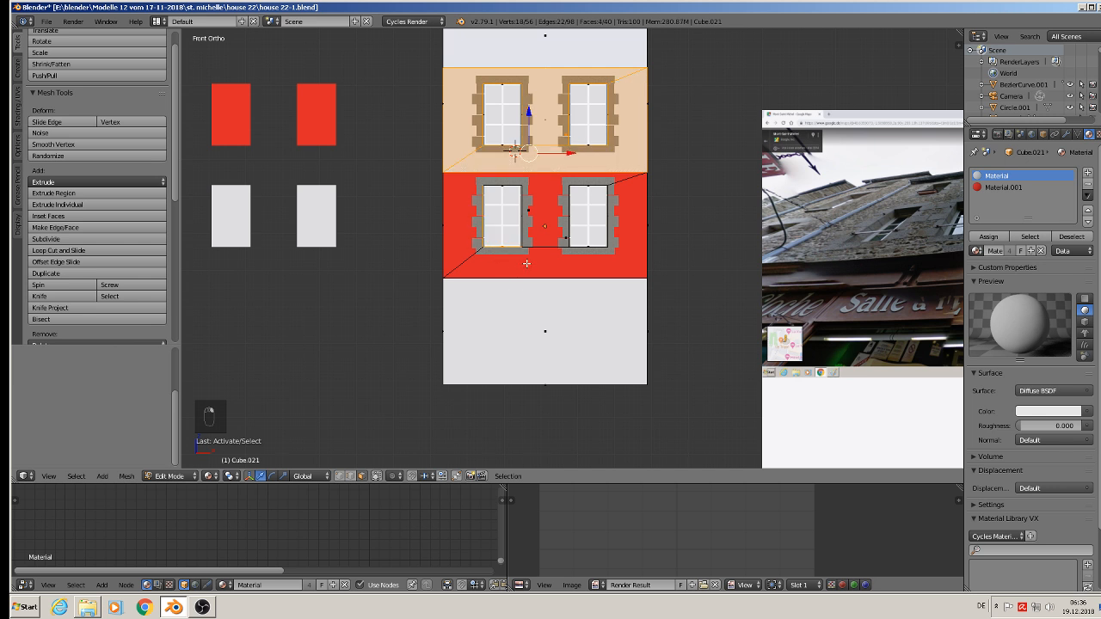
right_click(604, 253, "shift")
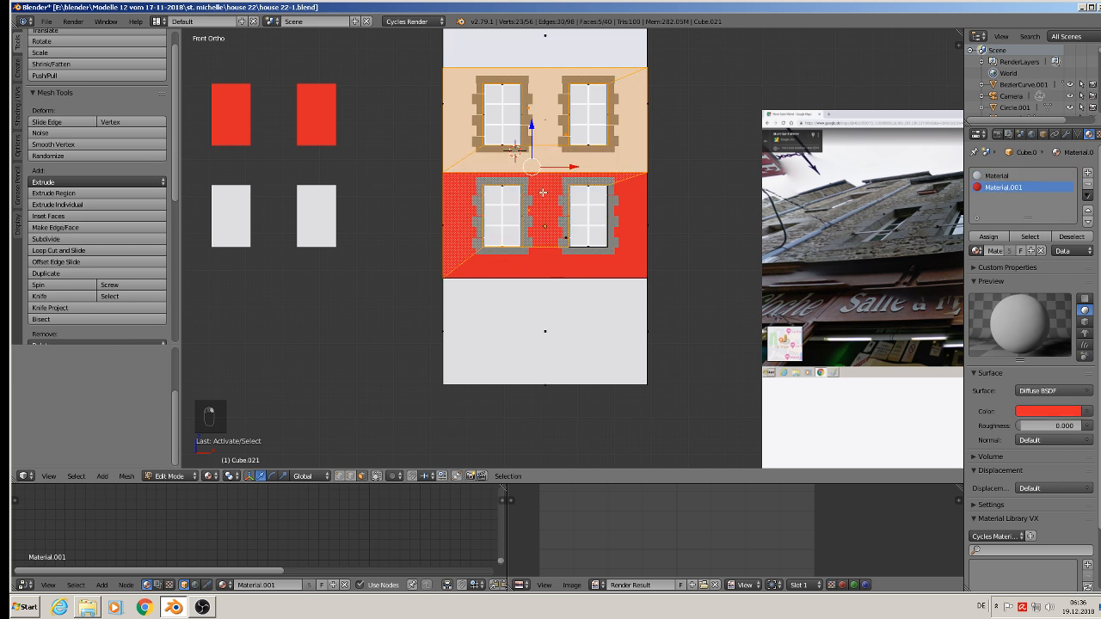
right_click(589, 257, "shift")
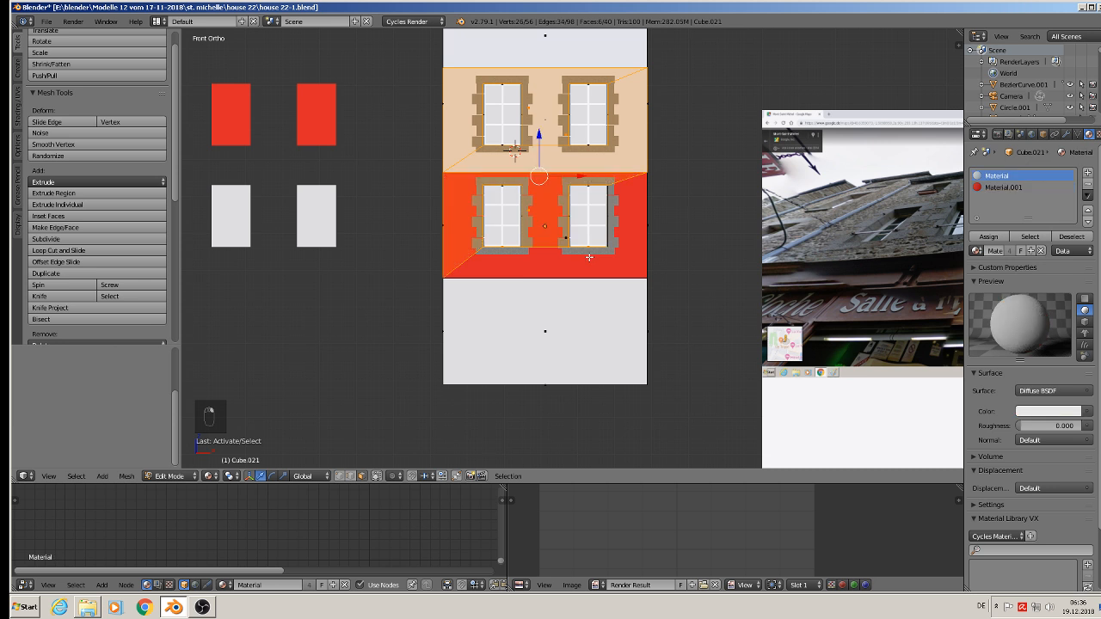
right_click(589, 257, "shift")
right_click(592, 261, "shift")
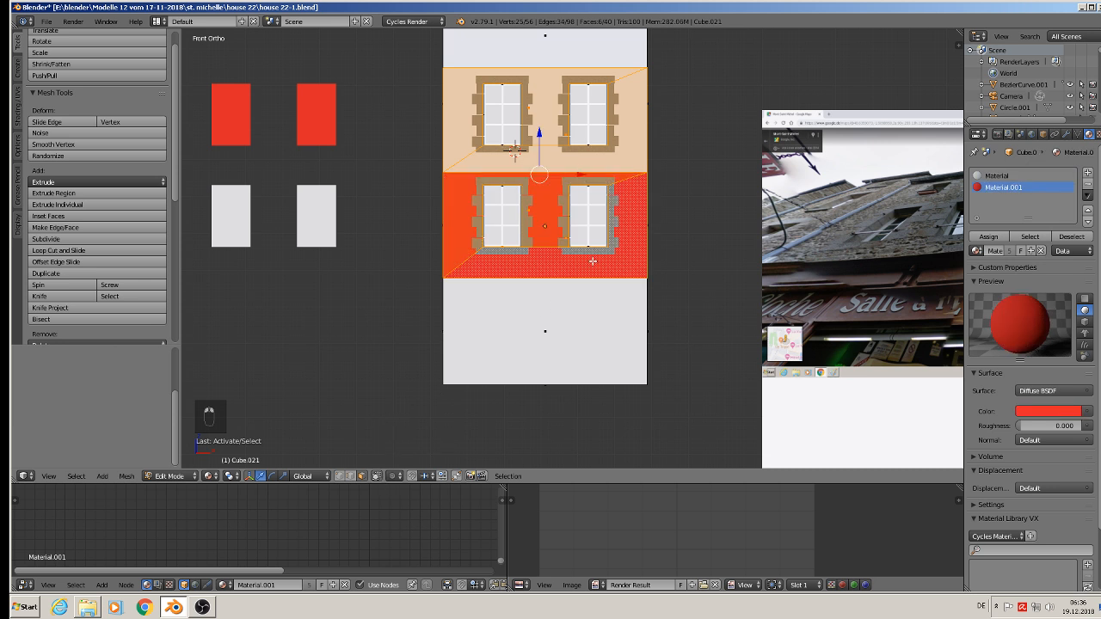
- Add the rear wall faces of all three storeys to the selection and return to front view
middle_click_drag(663, 199, 413, 197)
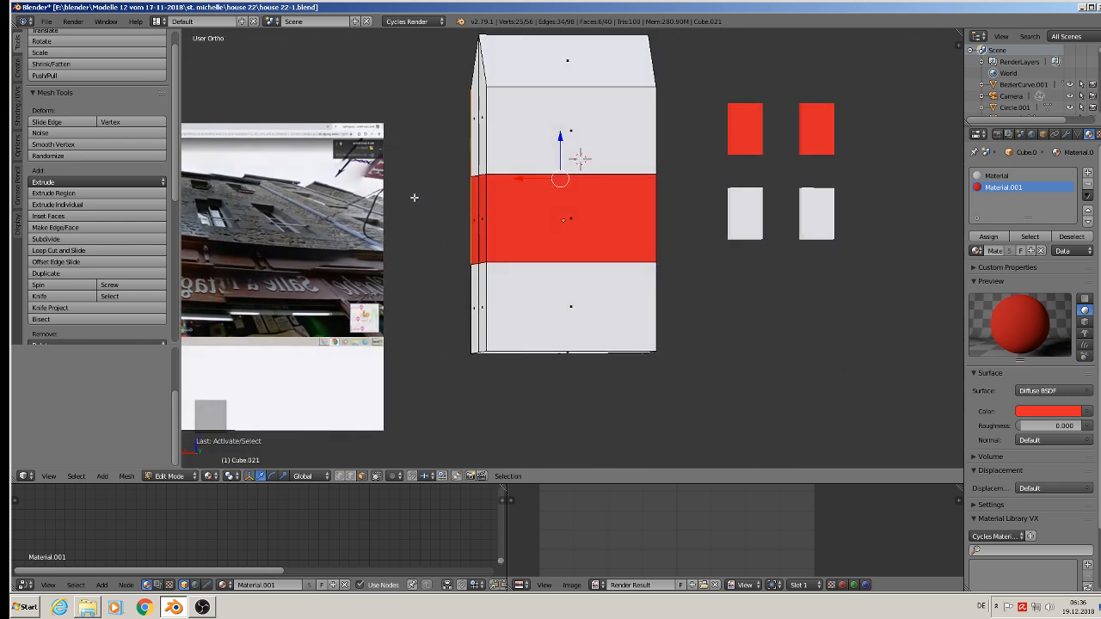
right_click(573, 158, "shift")
right_click(546, 225, "shift")
right_click(549, 299, "shift")
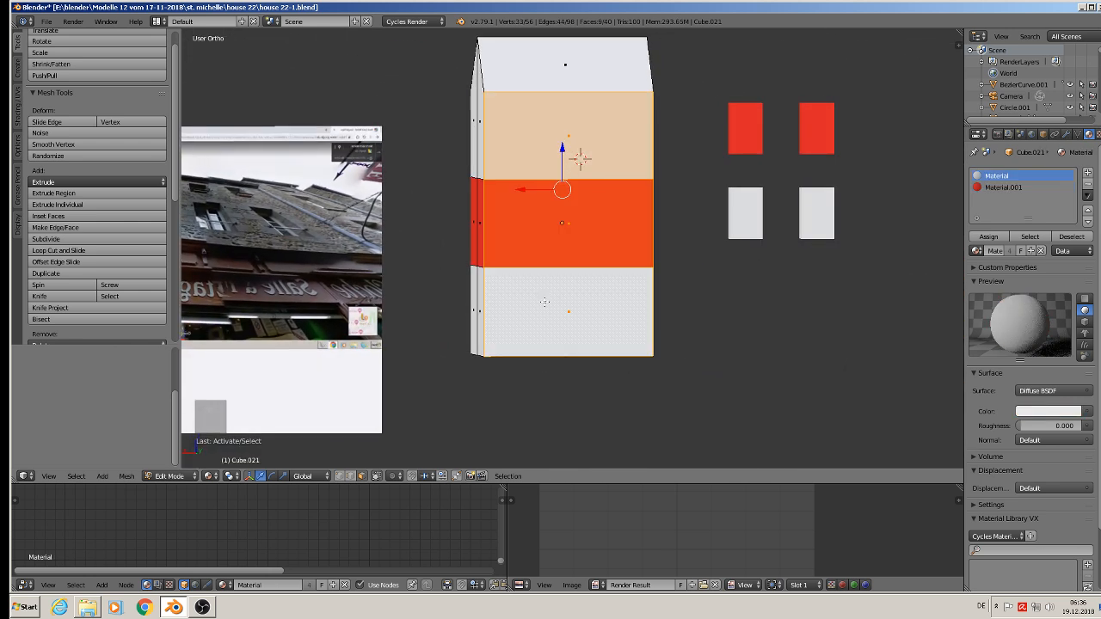
middle_click_drag(543, 320, 804, 325)
scroll(805, 325, "down", 2)
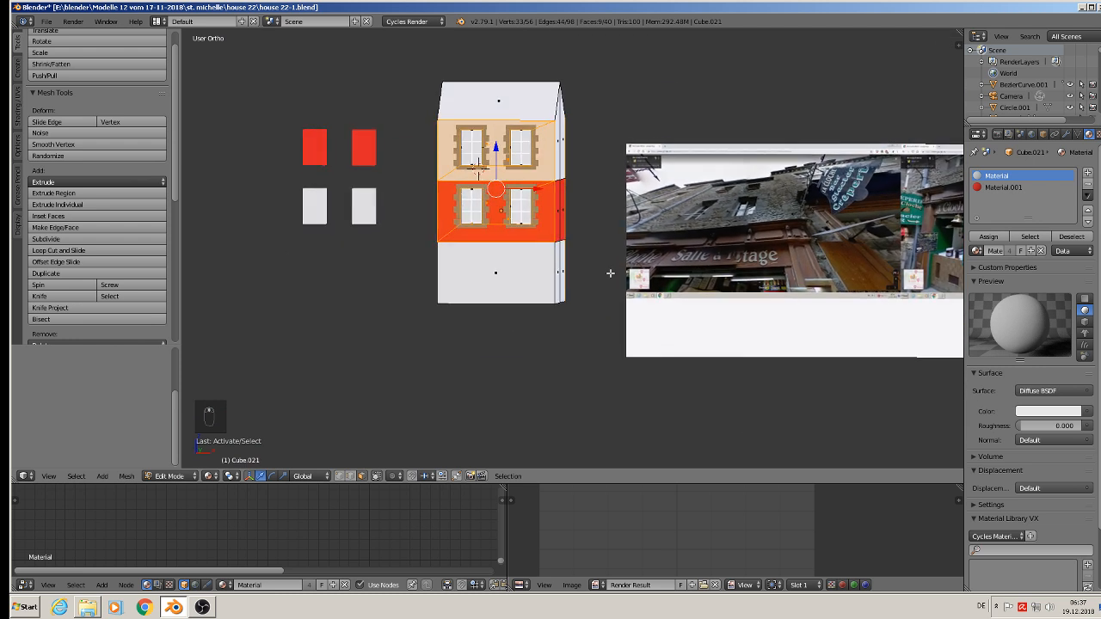
key("KP_1")
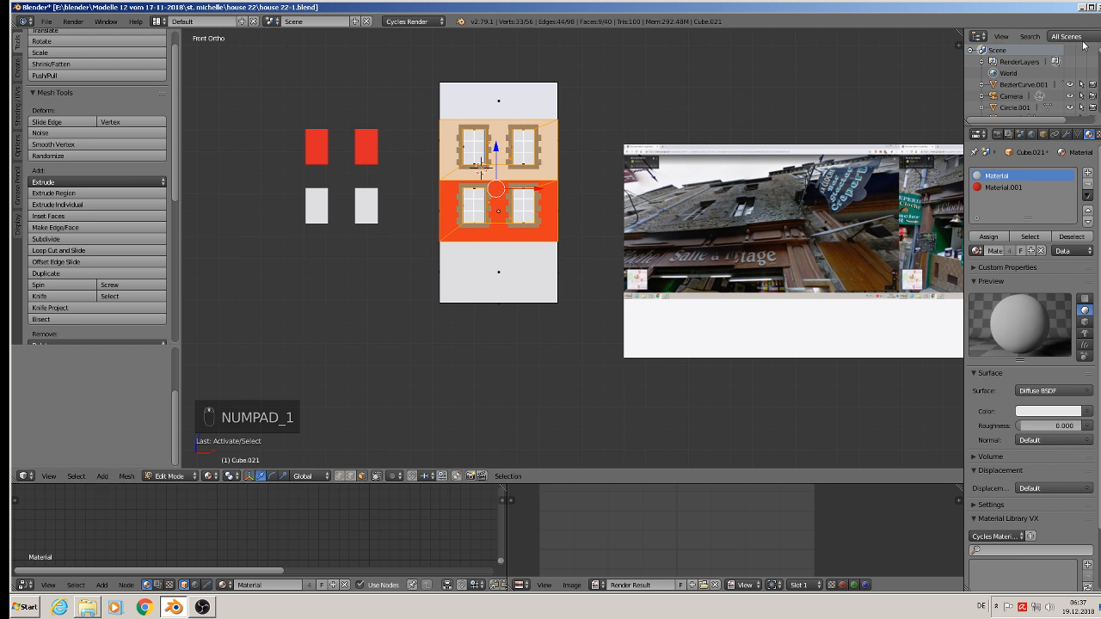
- Add a material slot to the house body and load the existing "stone wall" material into it
left_click(1088, 171)
left_click(977, 251)
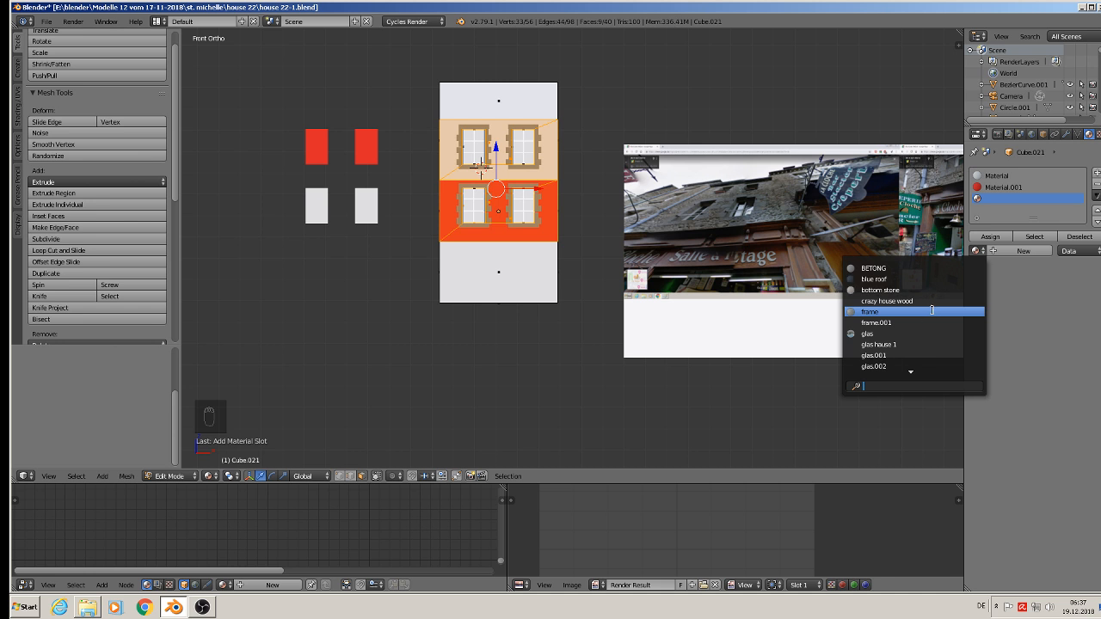
scroll(924, 324, "down", 4)
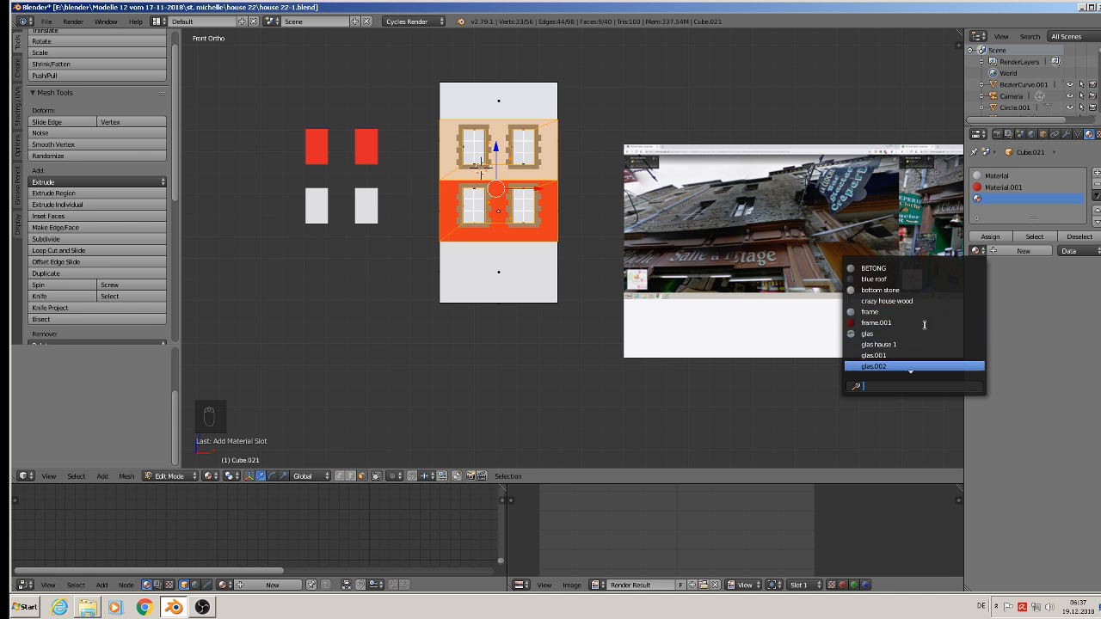
type("st")
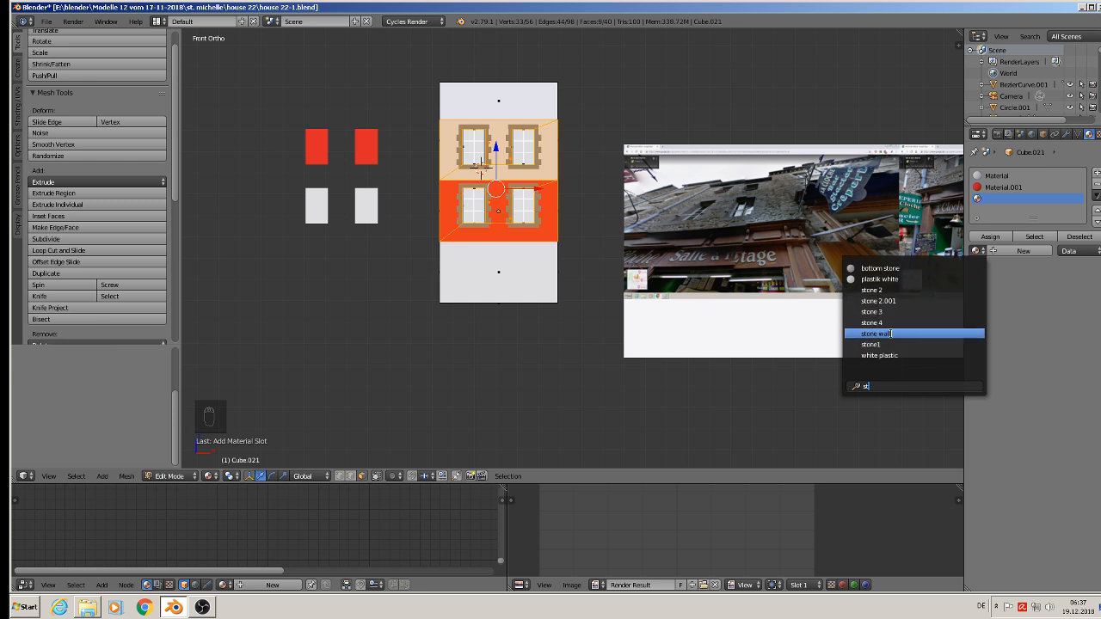
left_click(890, 334)
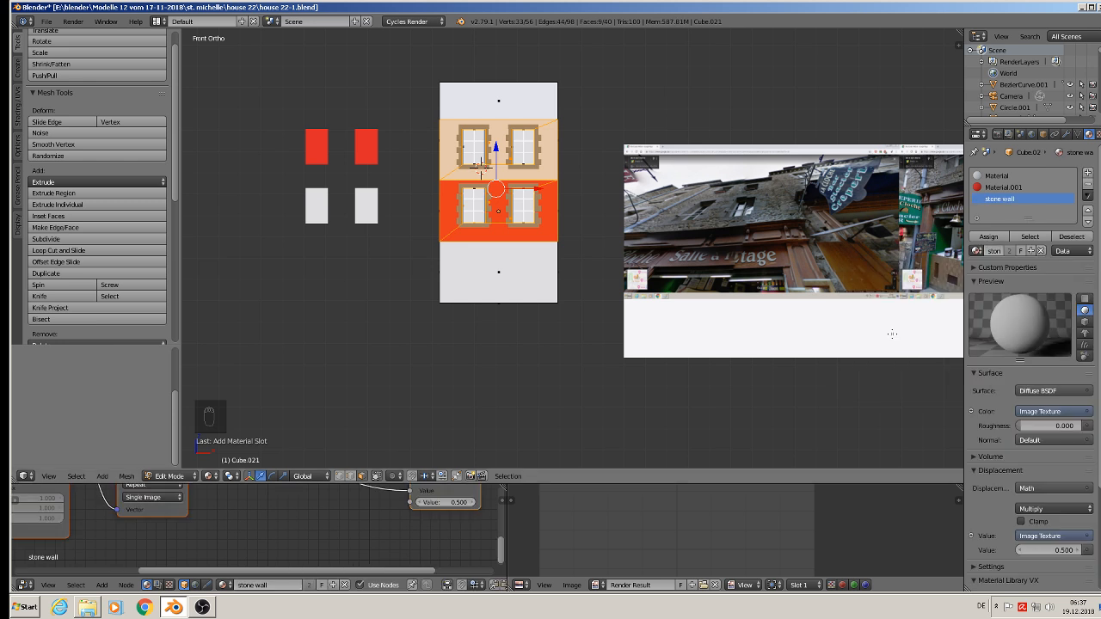
left_click(989, 237)
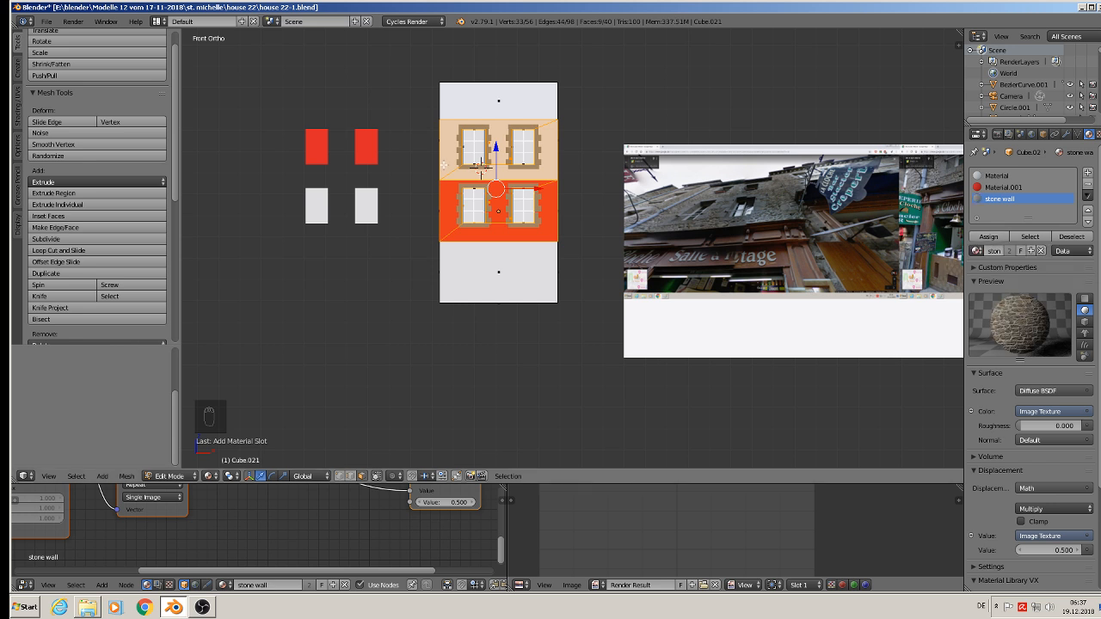
- UV-map the selected front and rear walls with Project From View and assign the stone wall material to them
key("u")
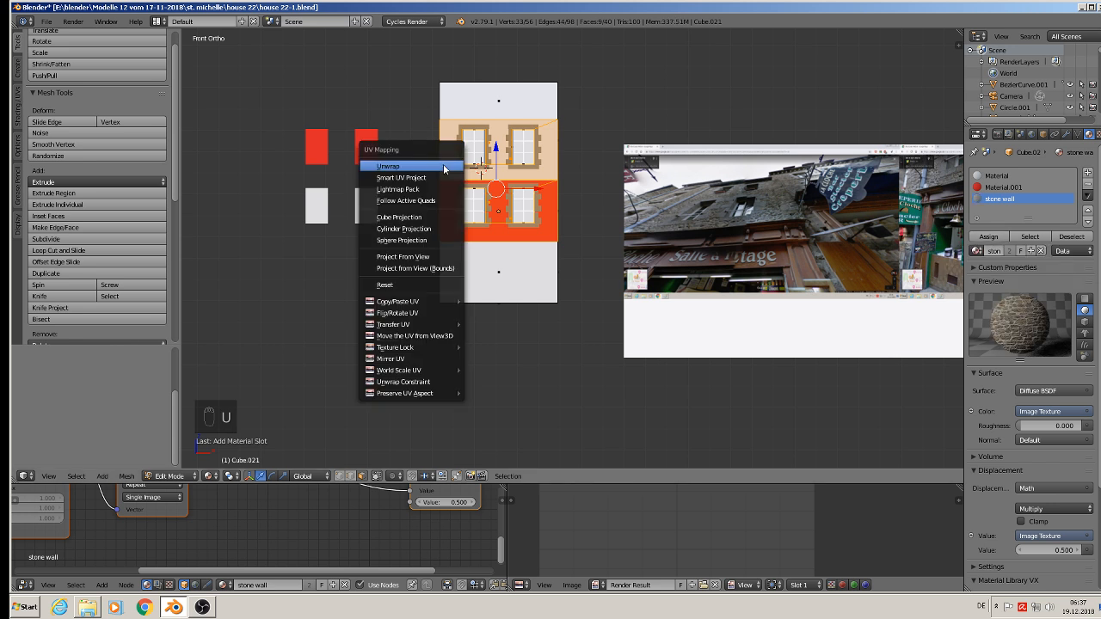
left_click(426, 257)
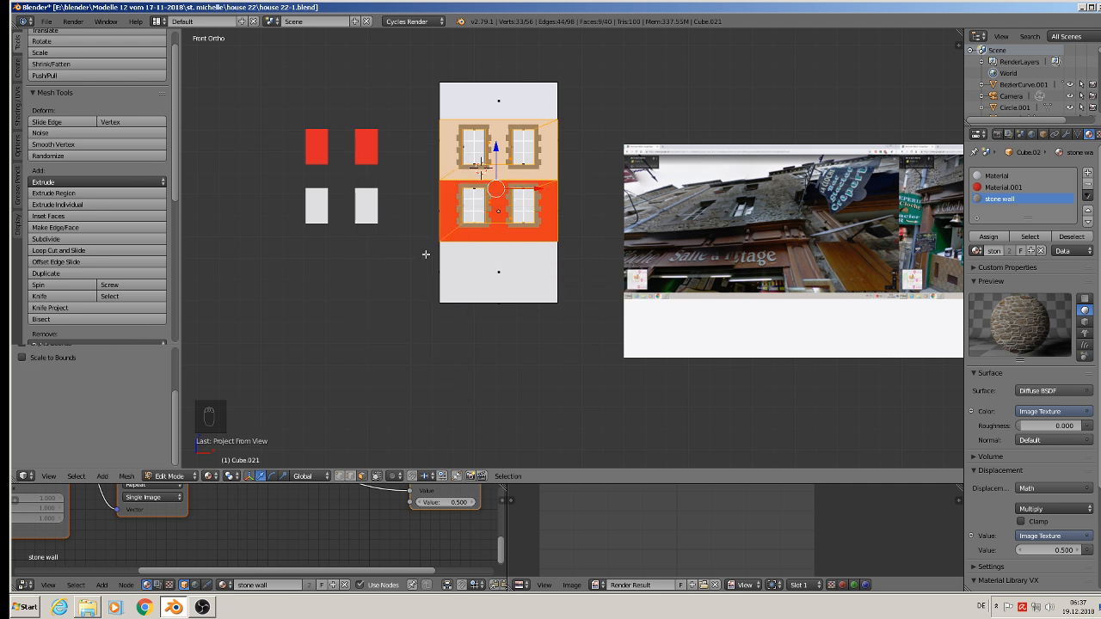
left_click(989, 237)
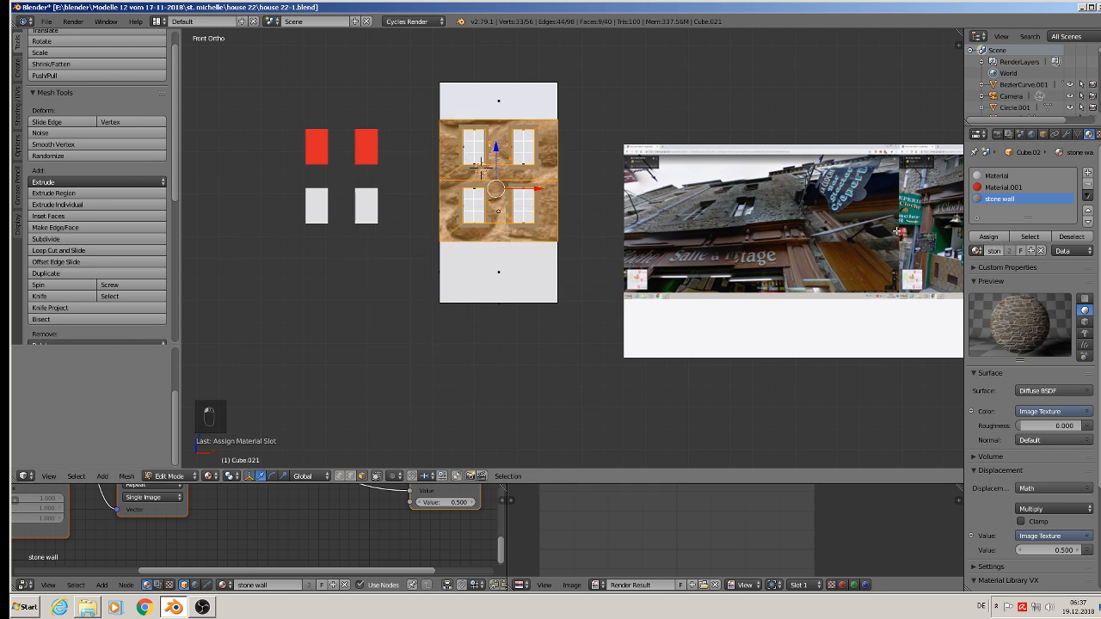
- Scale the front and rear walls' UV layout up about 16 times, then leave mesh editing to inspect the façade
scroll(684, 538, "down", 4)
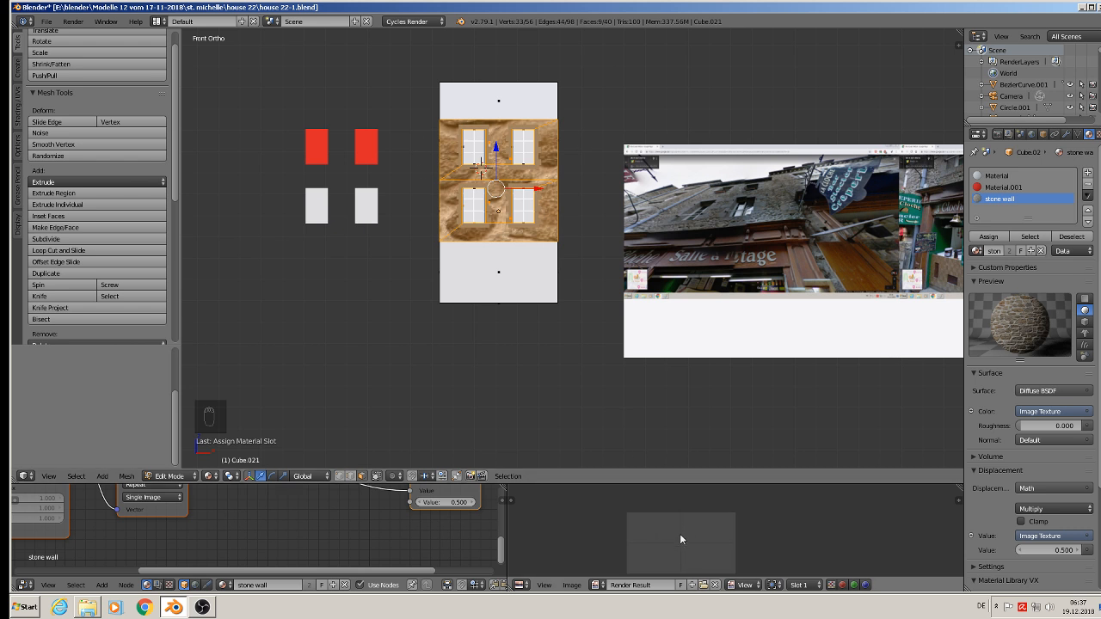
left_click(714, 585)
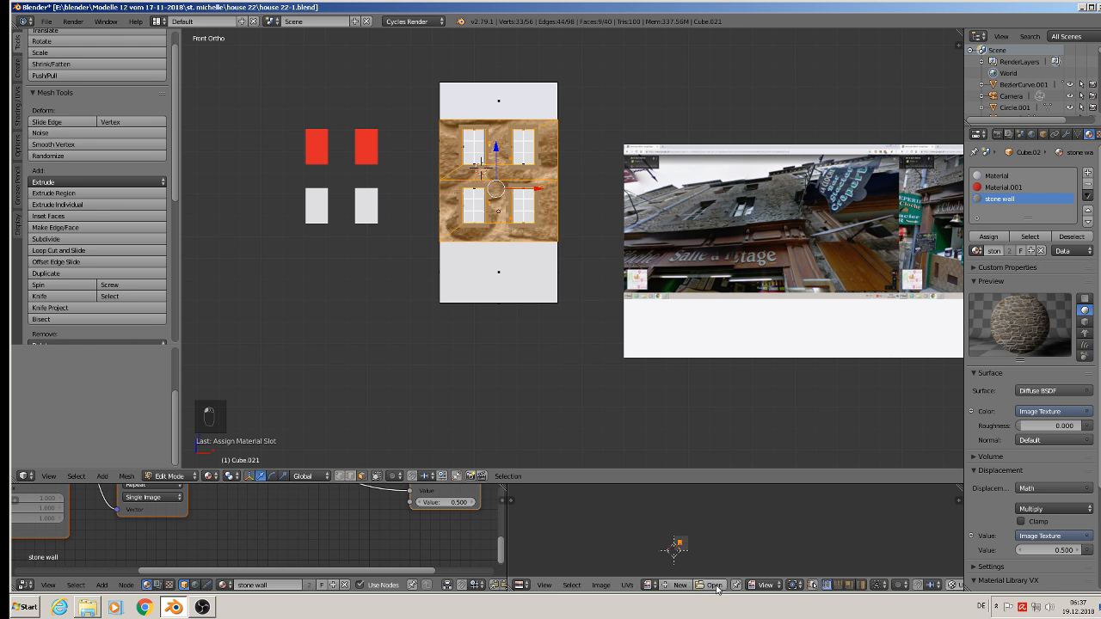
scroll(690, 509, "up", 4)
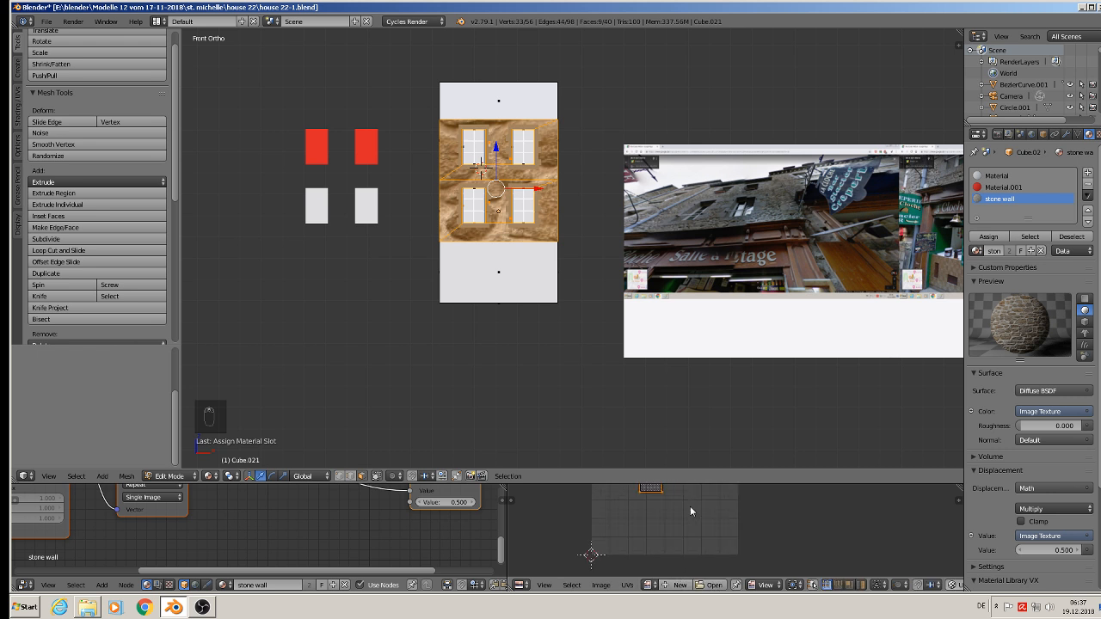
key("s")
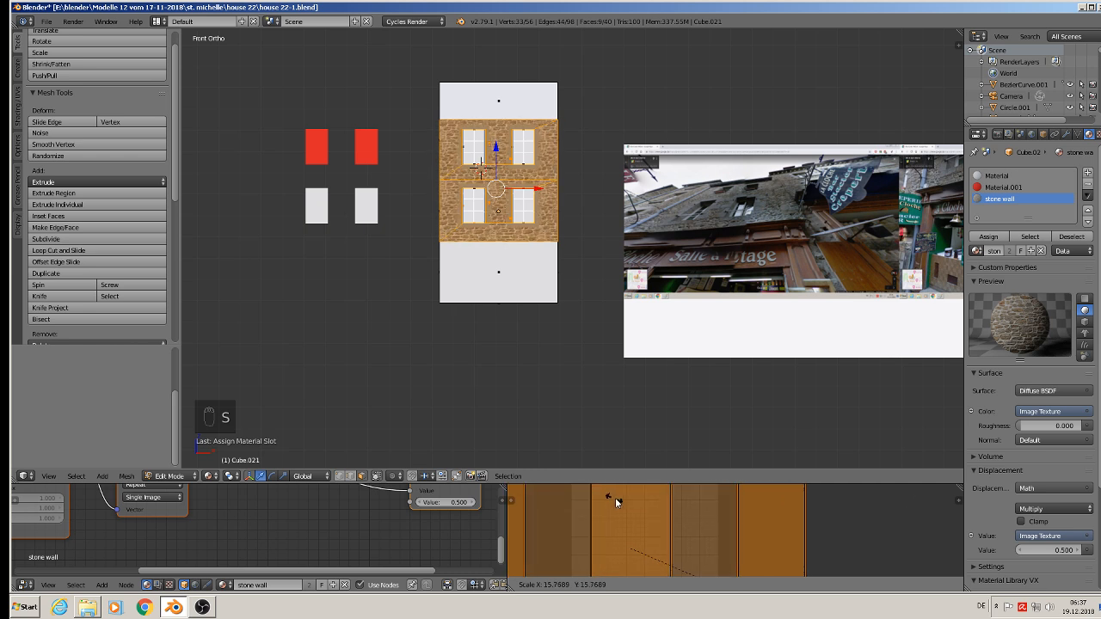
left_click(732, 537)
key("Tab")
scroll(533, 174, "up", 5)
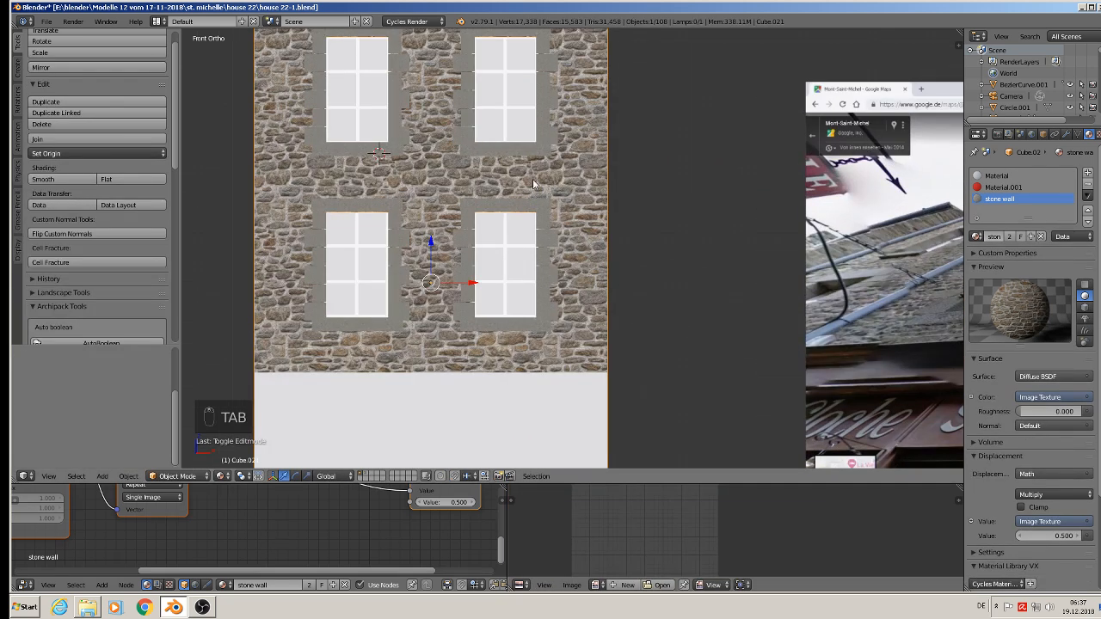
middle_click_drag(532, 182, 507, 185)
scroll(507, 185, "down", 3)
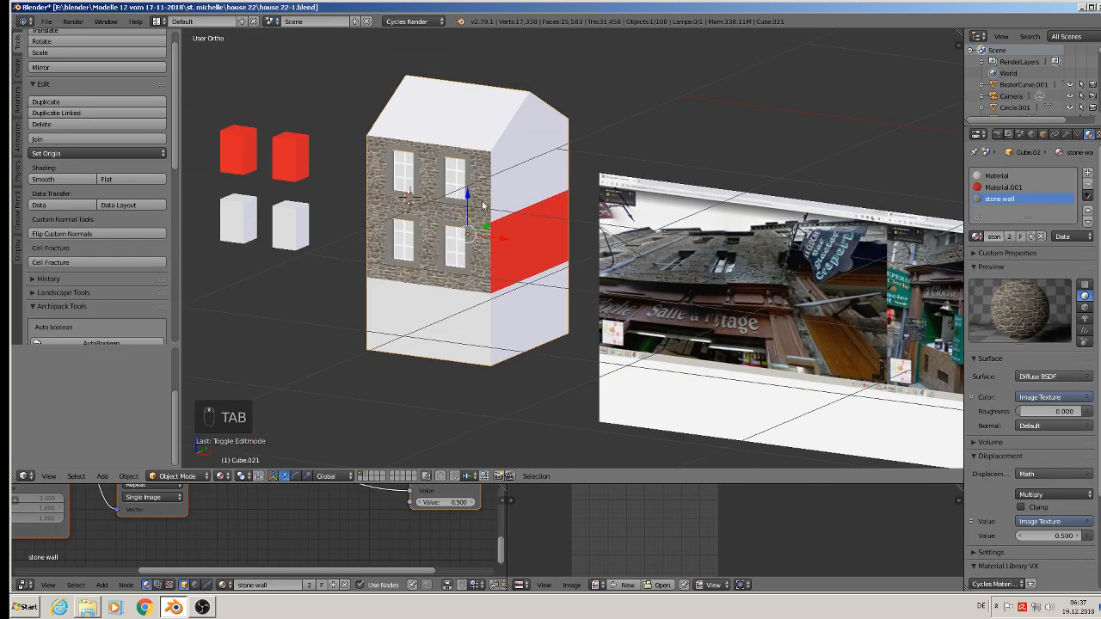
- In the house body's mesh, select all faces of both gable side walls across the three storeys
key("Tab")
right_click(510, 183)
right_click(542, 241, "shift")
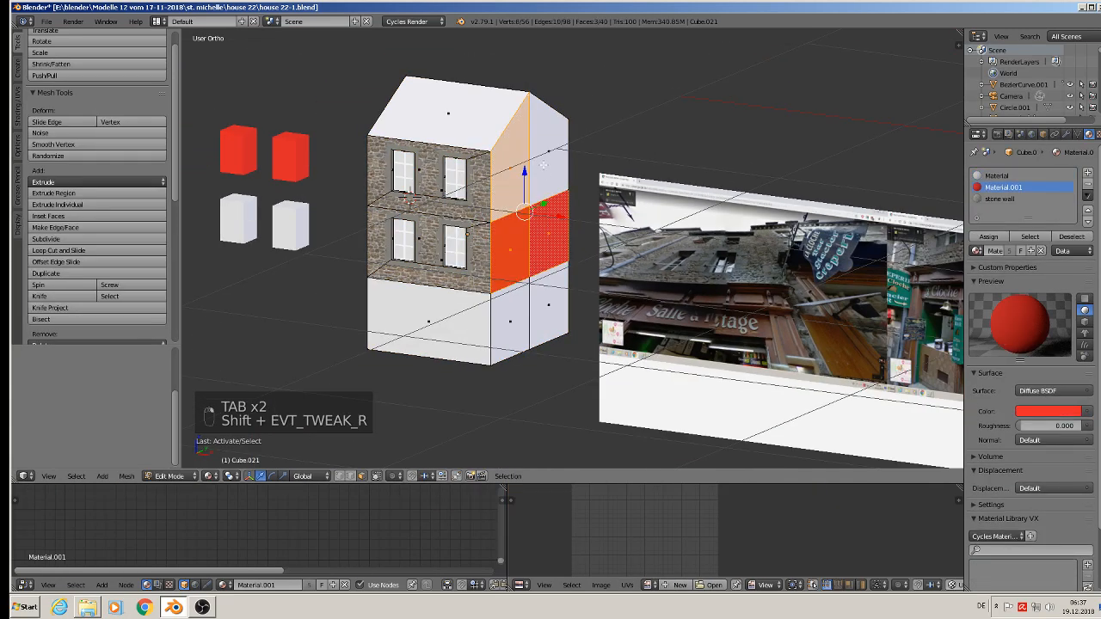
right_click(554, 306, "shift")
right_click(554, 306, "shift")
middle_click_drag(554, 305, 537, 323)
right_click(511, 330)
right_click(453, 325, "shift")
right_click(463, 269, "shift")
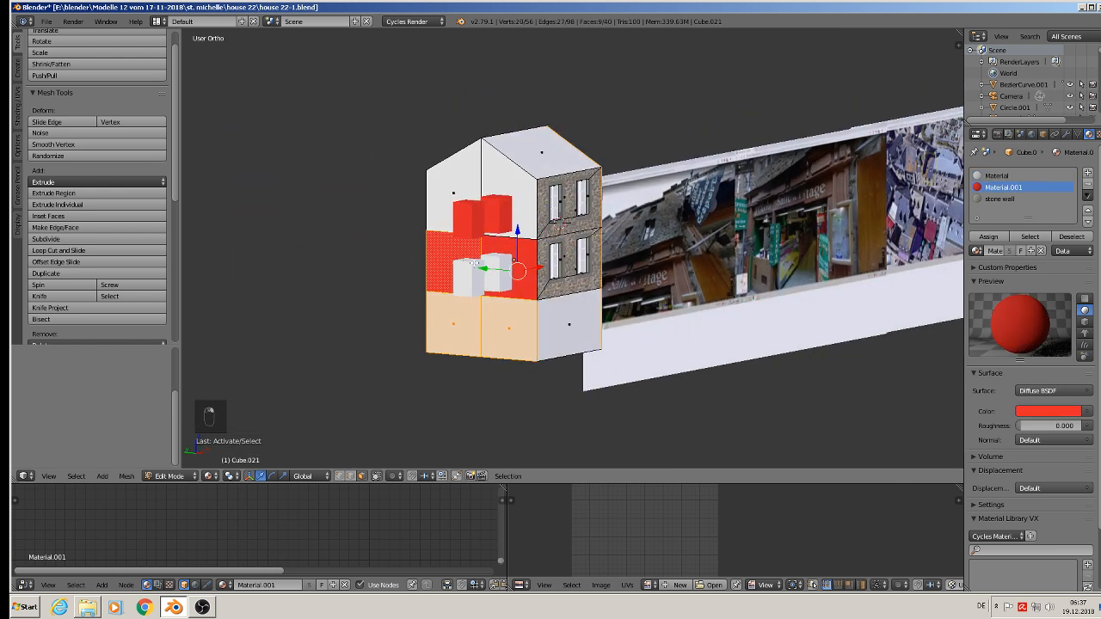
right_click(498, 264, "shift")
right_click(507, 210)
right_click(469, 172, "shift")
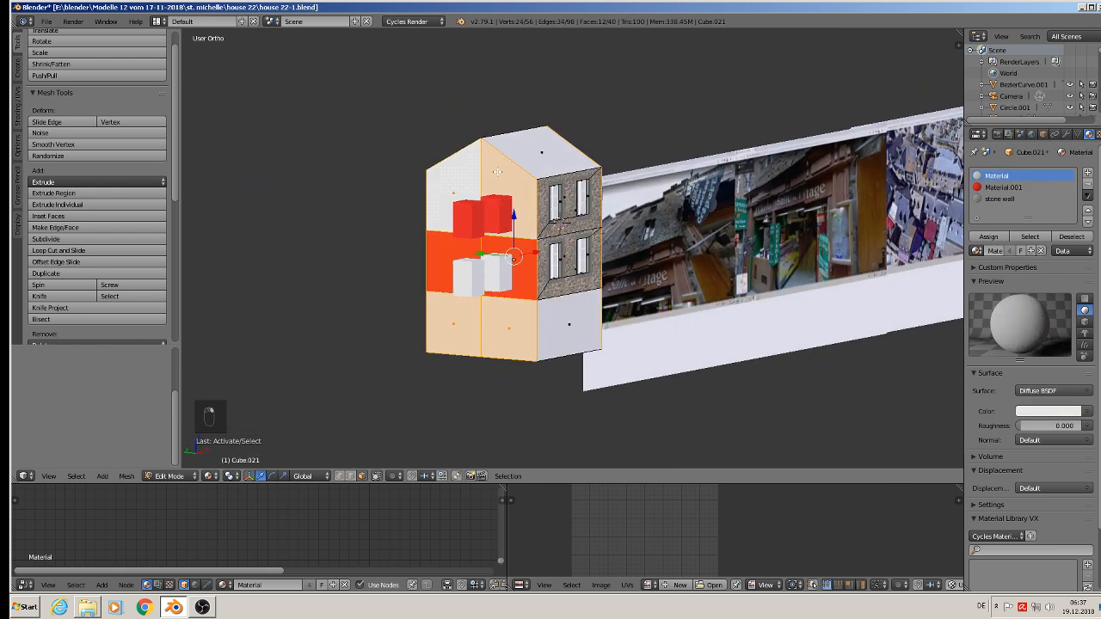
- UV-map the side walls with Project From View from the right and assign the stone wall material to them
key("KP_3")
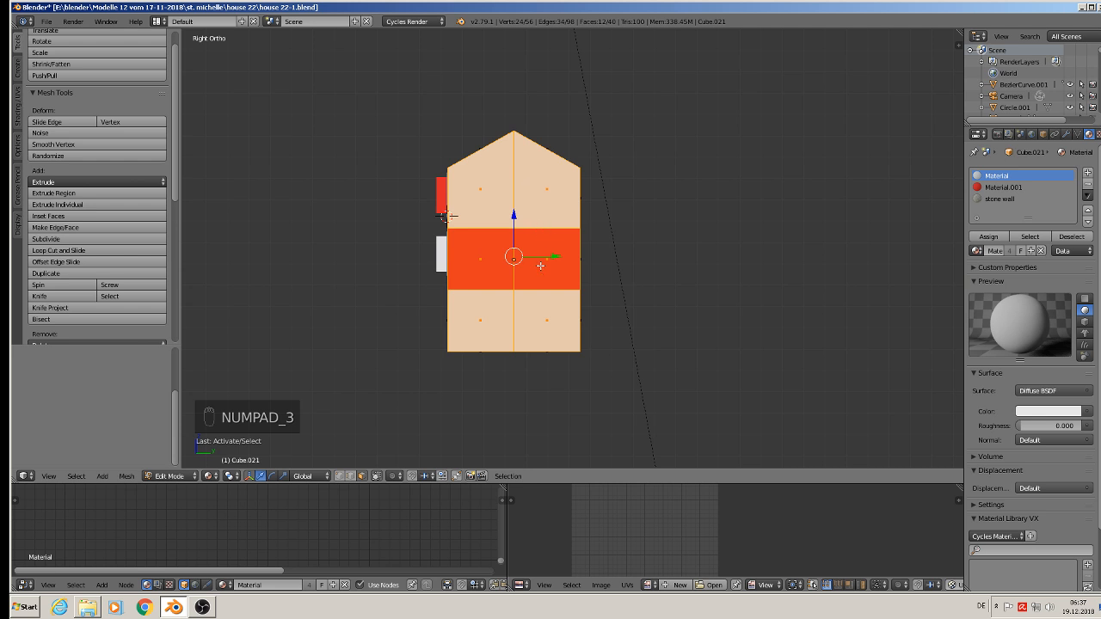
key("u")
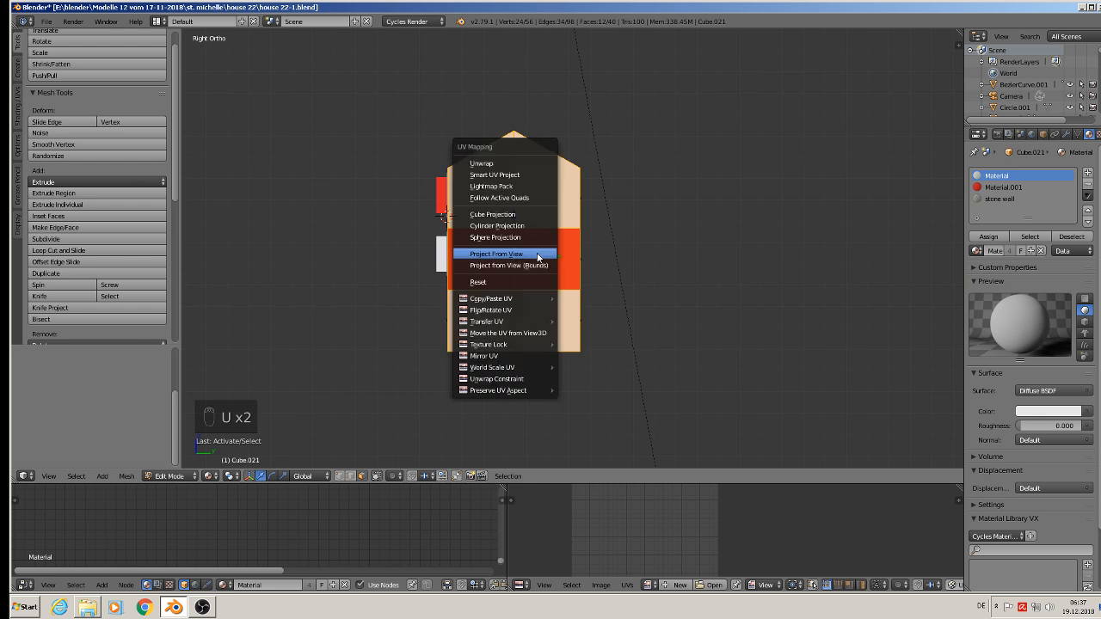
left_click(529, 258)
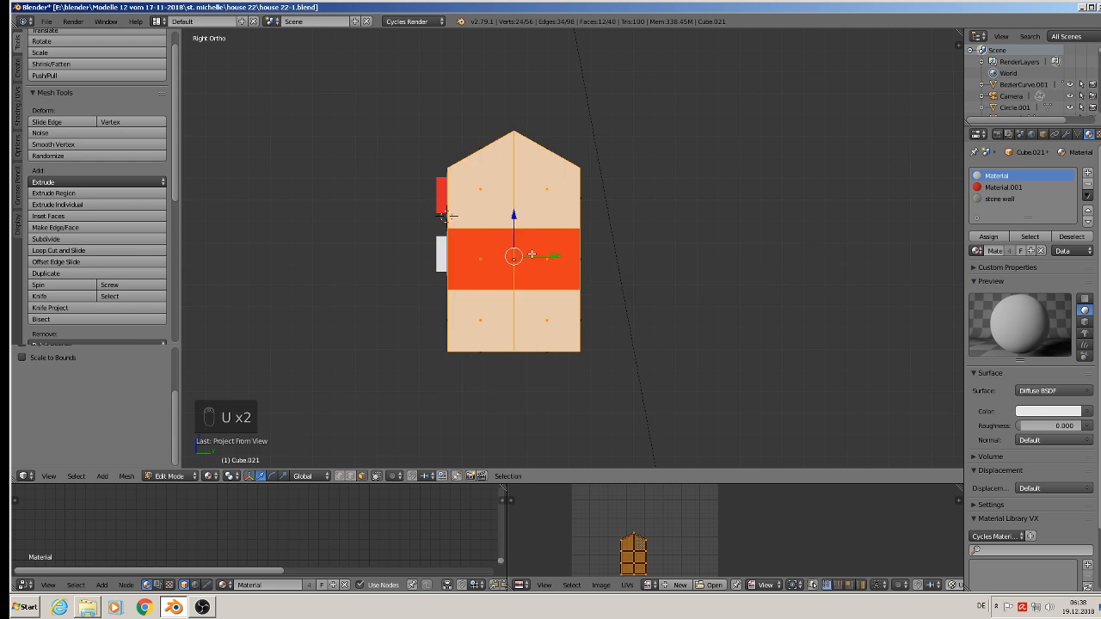
left_click(1002, 198)
left_click(989, 237)
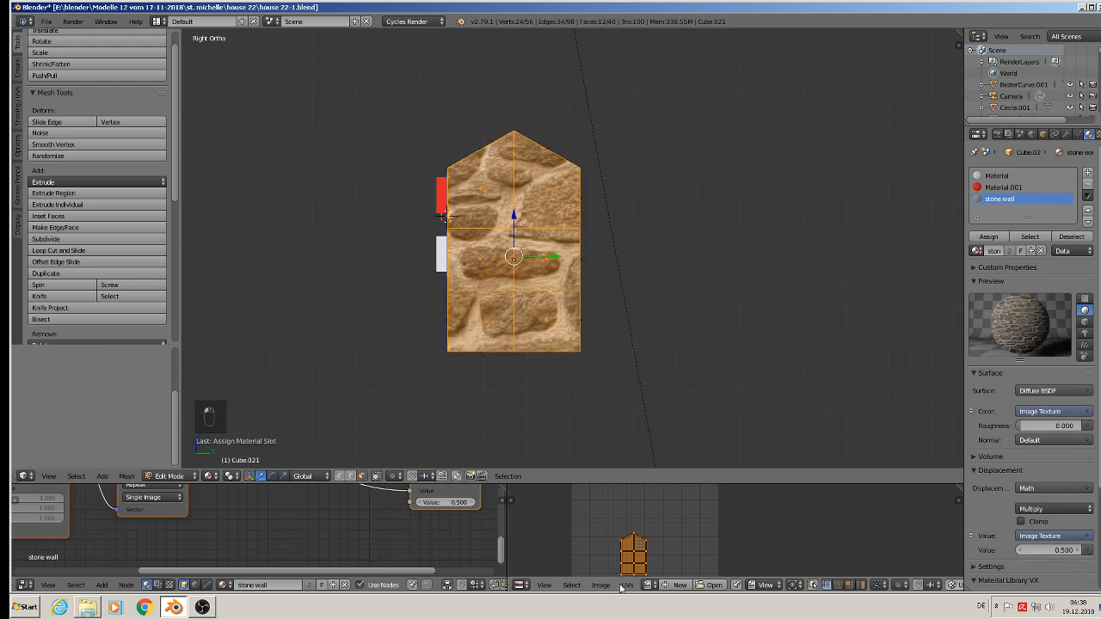
- Scale the side walls' UV layout up about 12 times and leave mesh editing
key("s")
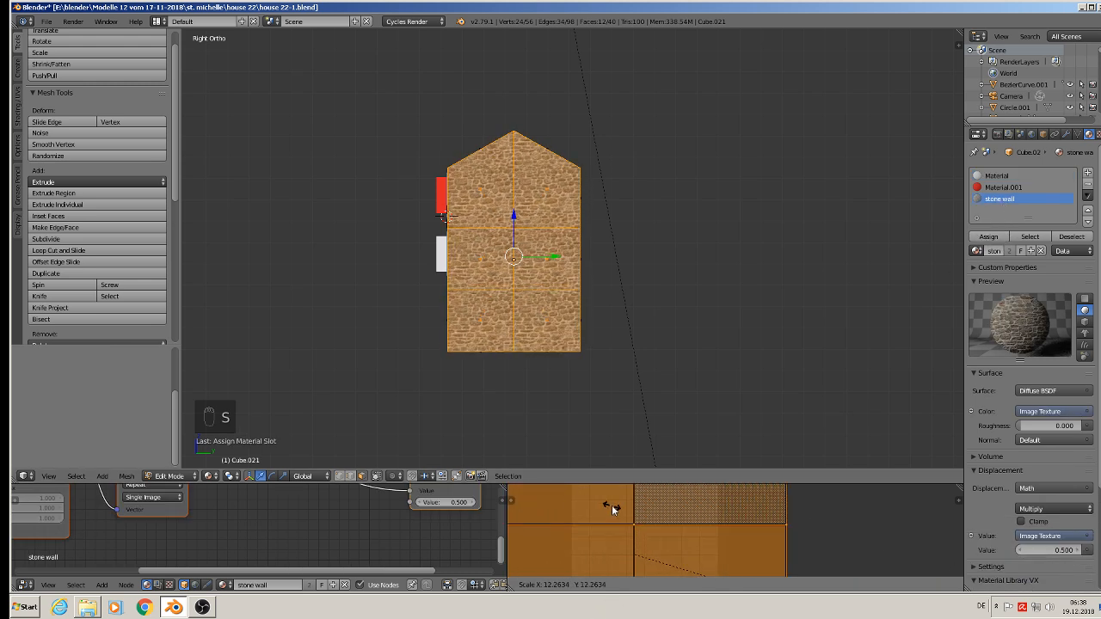
left_click(612, 504)
middle_click_drag(550, 326, 571, 336)
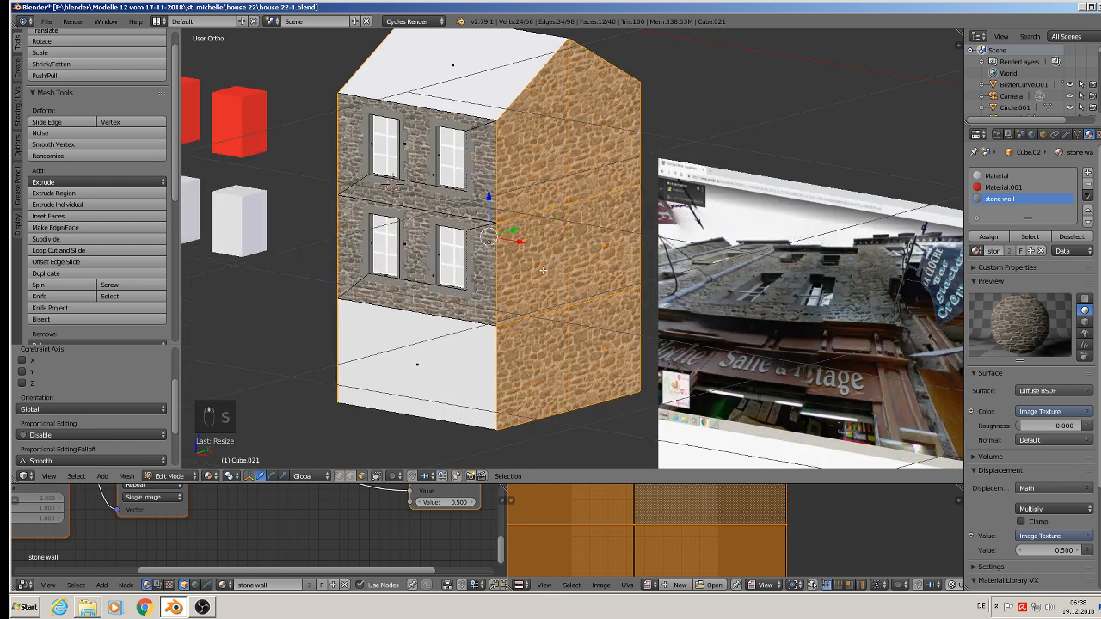
key("Tab")
middle_click_drag(543, 270, 585, 297)
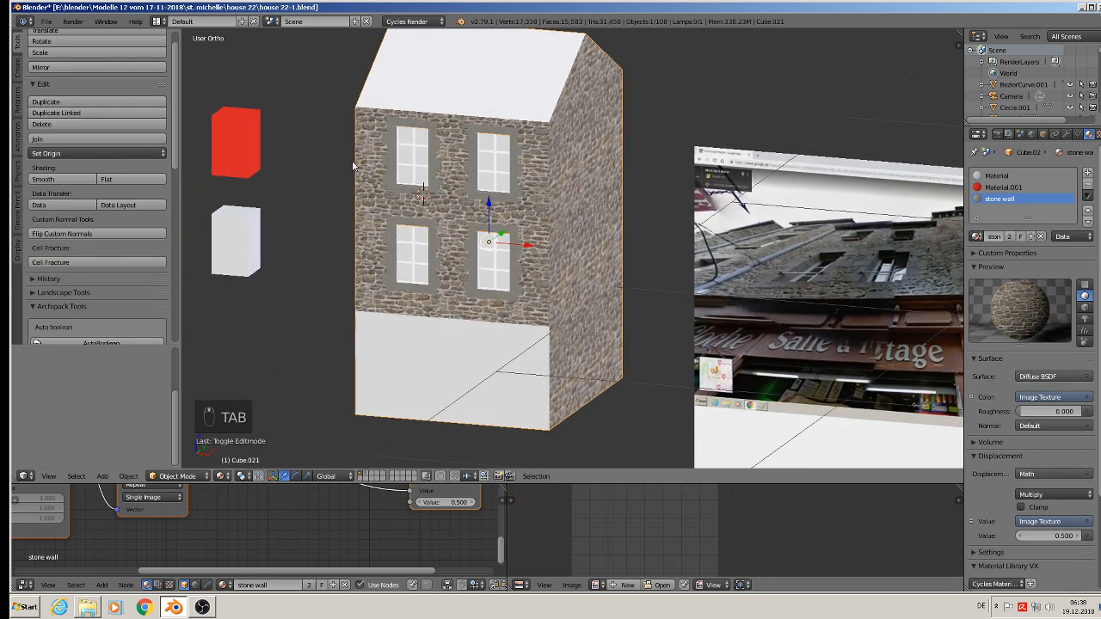
- Save the Blender file and examine the crêperie shopfront reference photos in front view
left_click(46, 20)
left_click(69, 113)
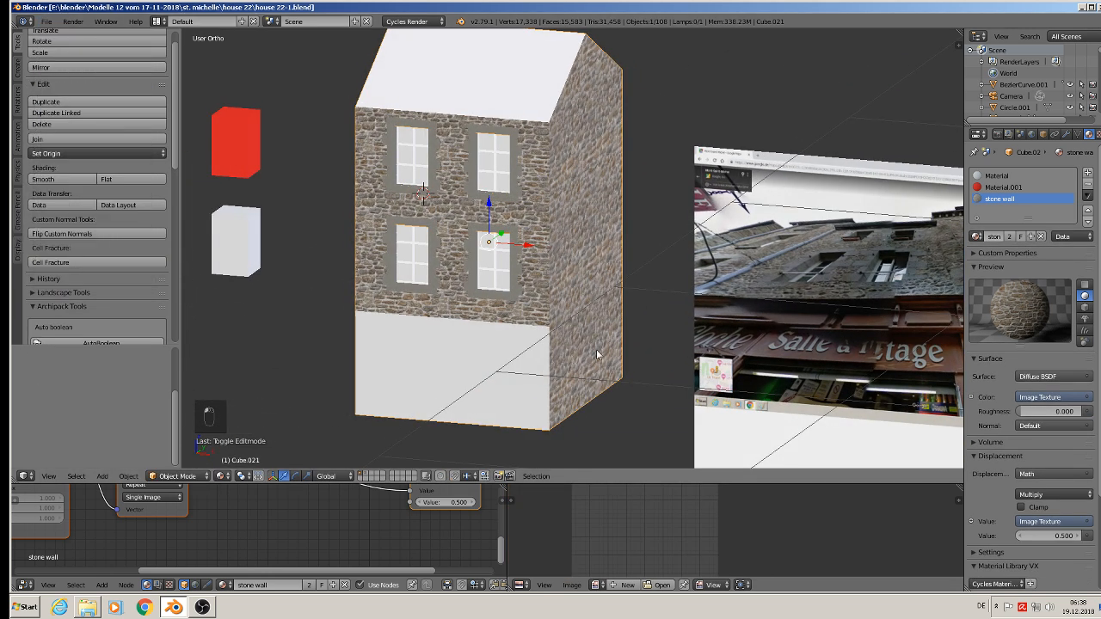
scroll(596, 353, "down", 3)
scroll(559, 344, "up", 5)
scroll(517, 334, "down", 6)
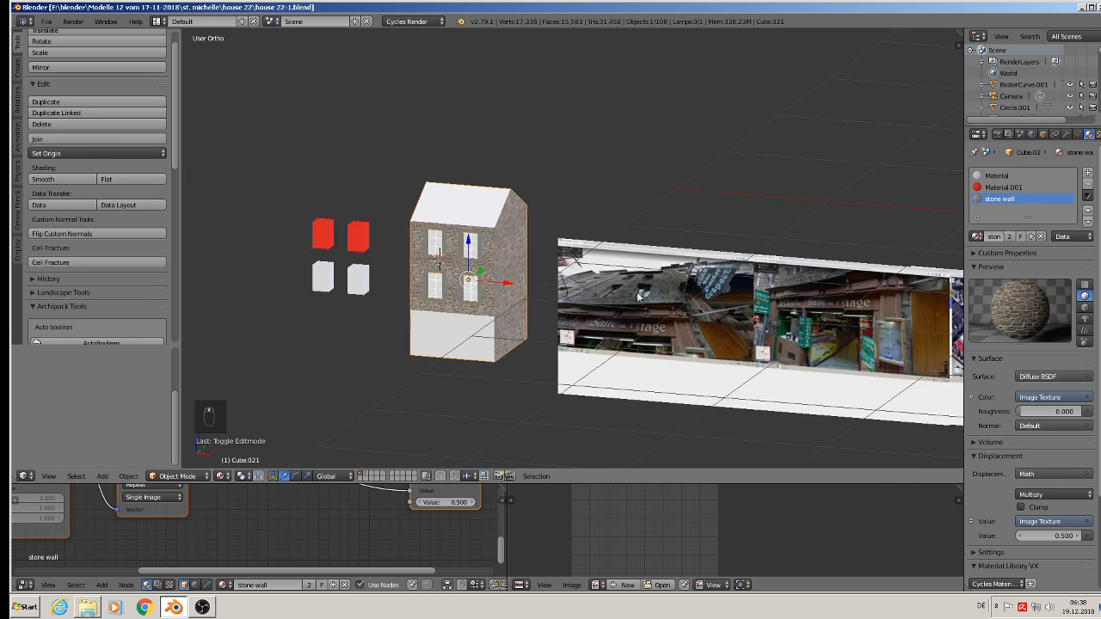
key("KP_1")
scroll(698, 365, "up", 3)
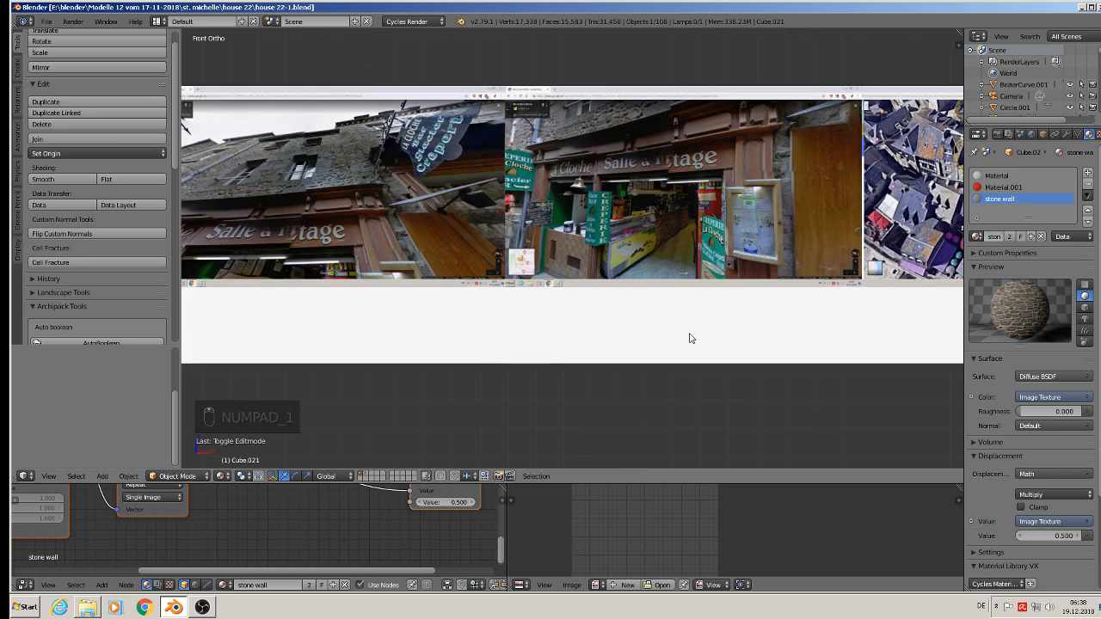
- Duplicate the red and white window cutter boxes beside the house and move the copy straight down along Z
scroll(678, 258, "down", 5)
scroll(732, 223, "down", 2)
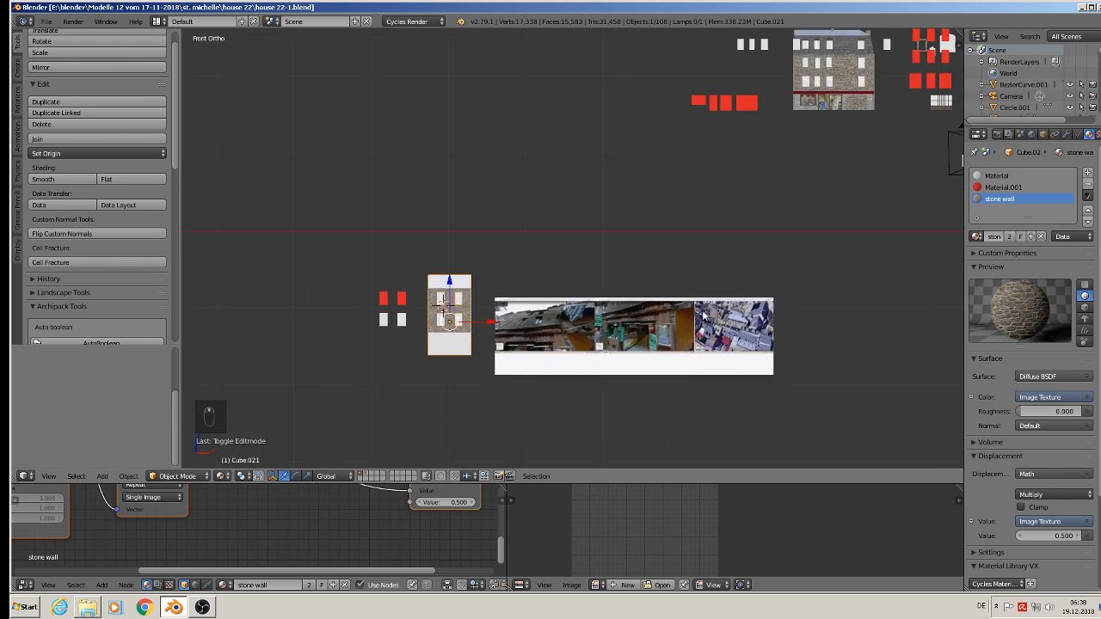
scroll(337, 259, "up", 5)
right_click(339, 257)
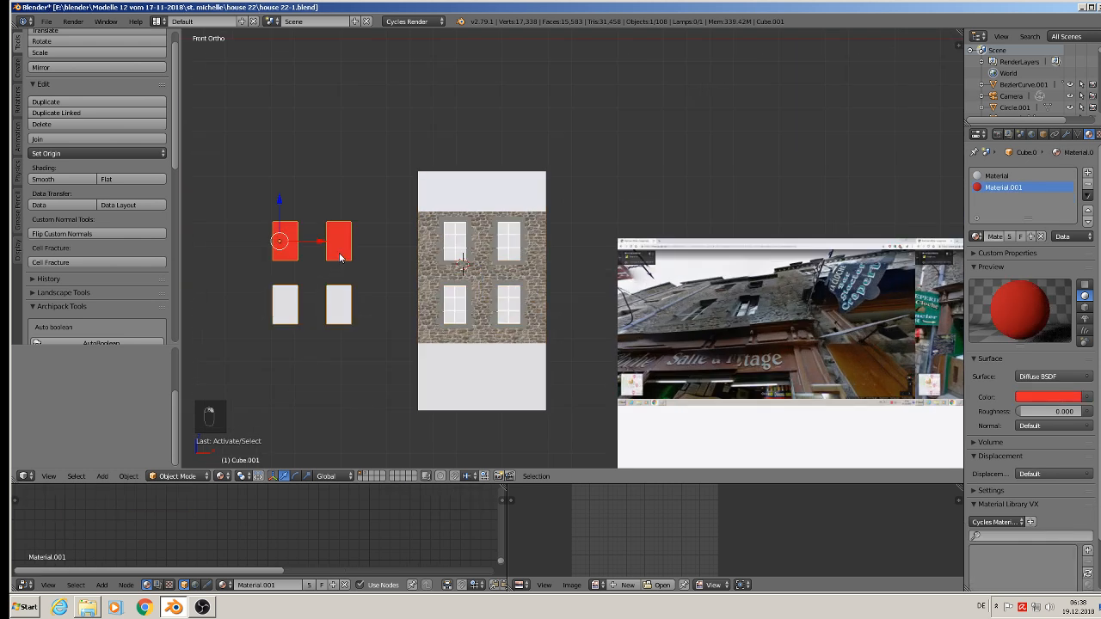
key("shift+d")
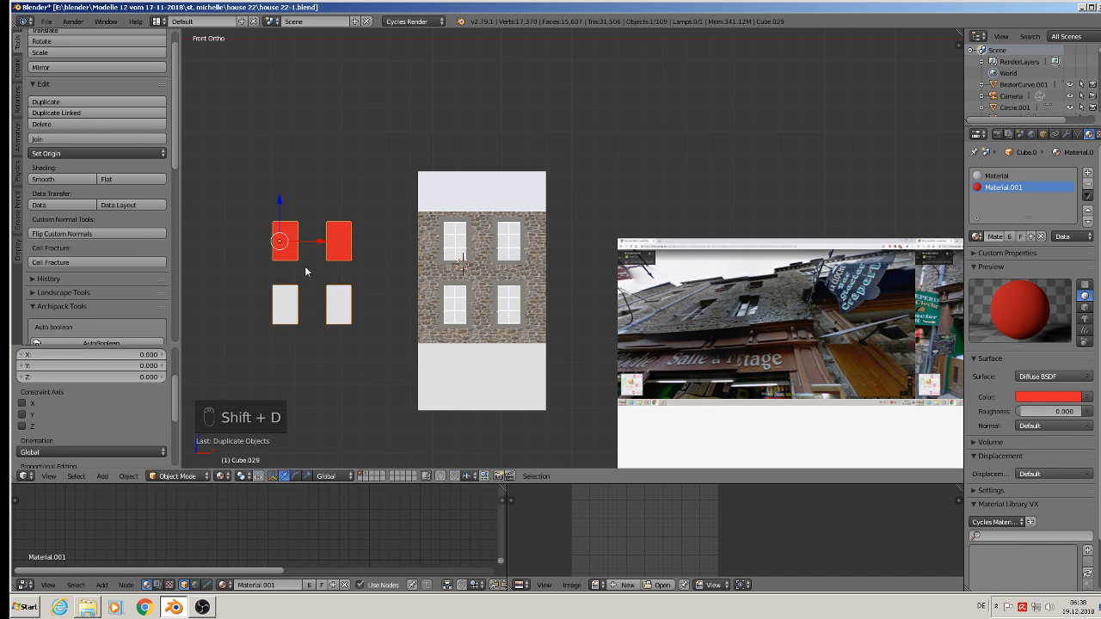
left_click(273, 210)
left_click_drag(278, 211, 294, 382)
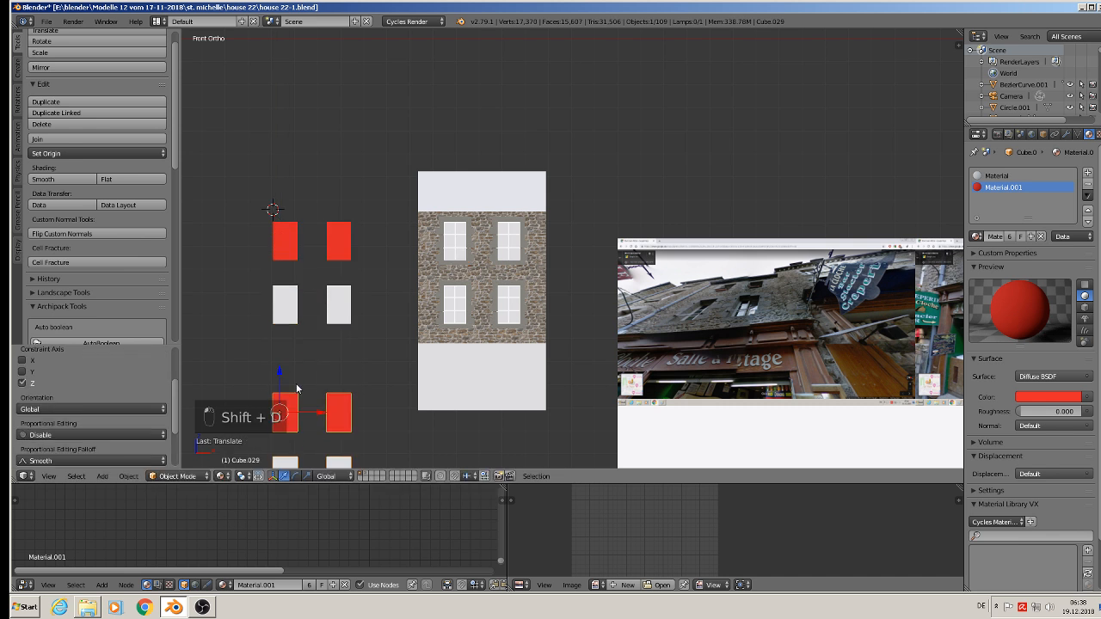
- In the duplicated cutter's mesh, delete the two lower white boxes and keep the two red ones
middle_click_drag(374, 411, 458, 279, "shift")
key("Tab")
scroll(403, 339, "up", 3)
key("a")
key("a")
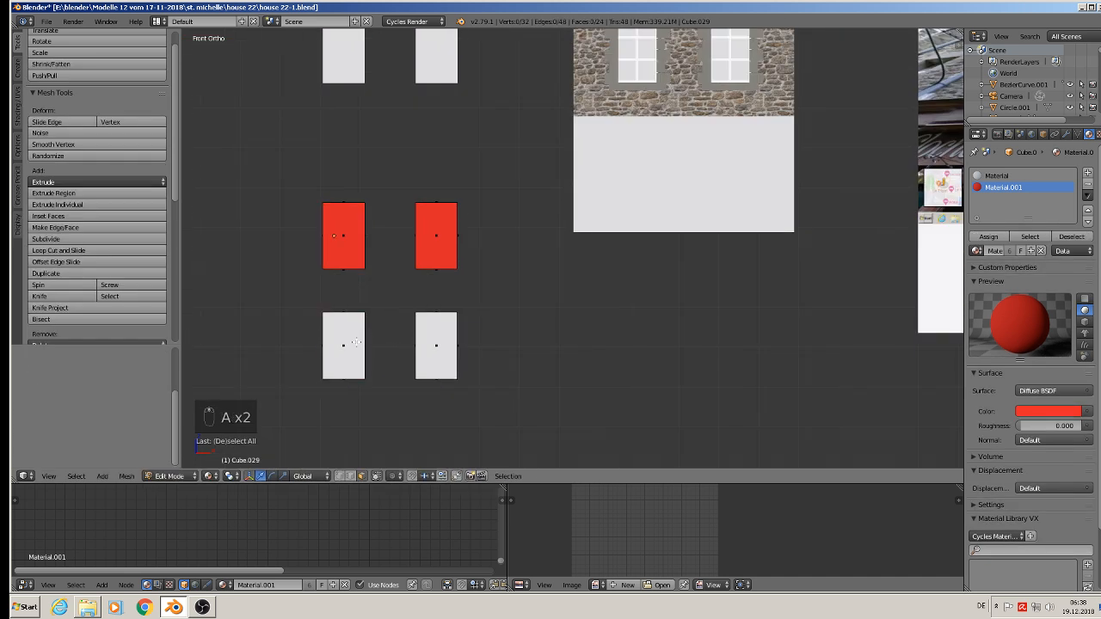
key("l")
key("l")
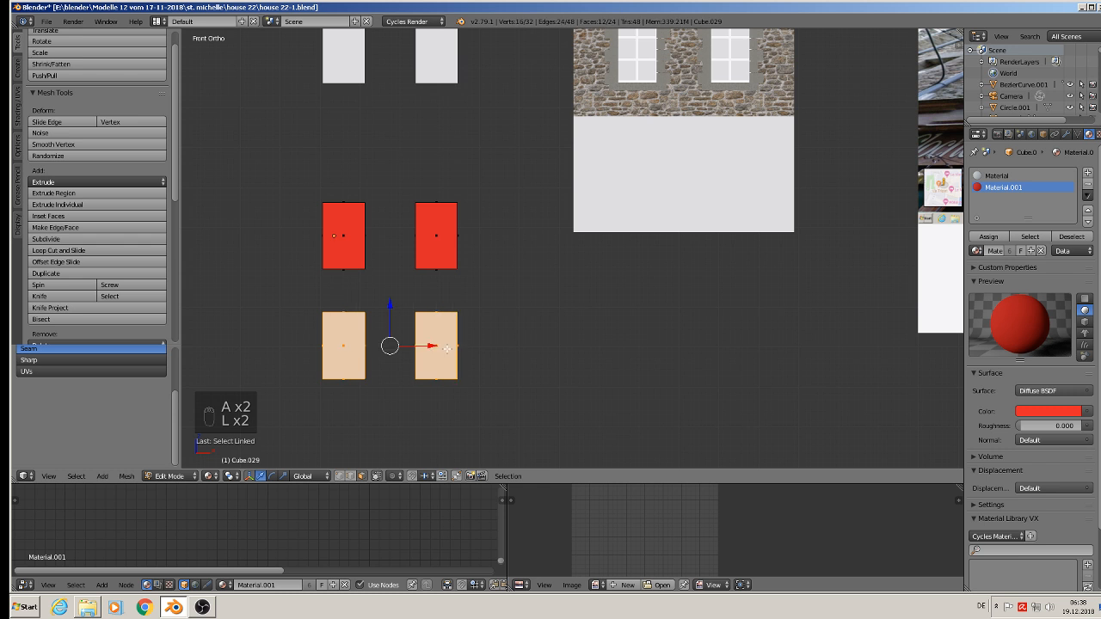
key("x")
left_click(449, 348)
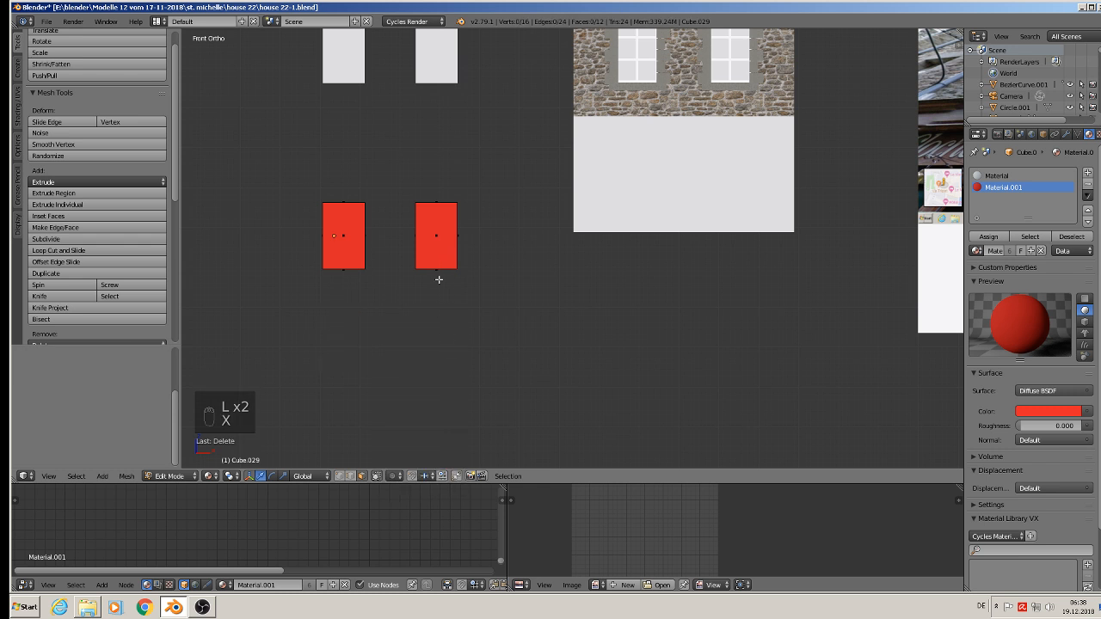
- Widen the second red box along X and extend its bottom face downward to form a doorway cutter
right_click(436, 270)
middle_click_drag(436, 270, 469, 234)
right_click(465, 233)
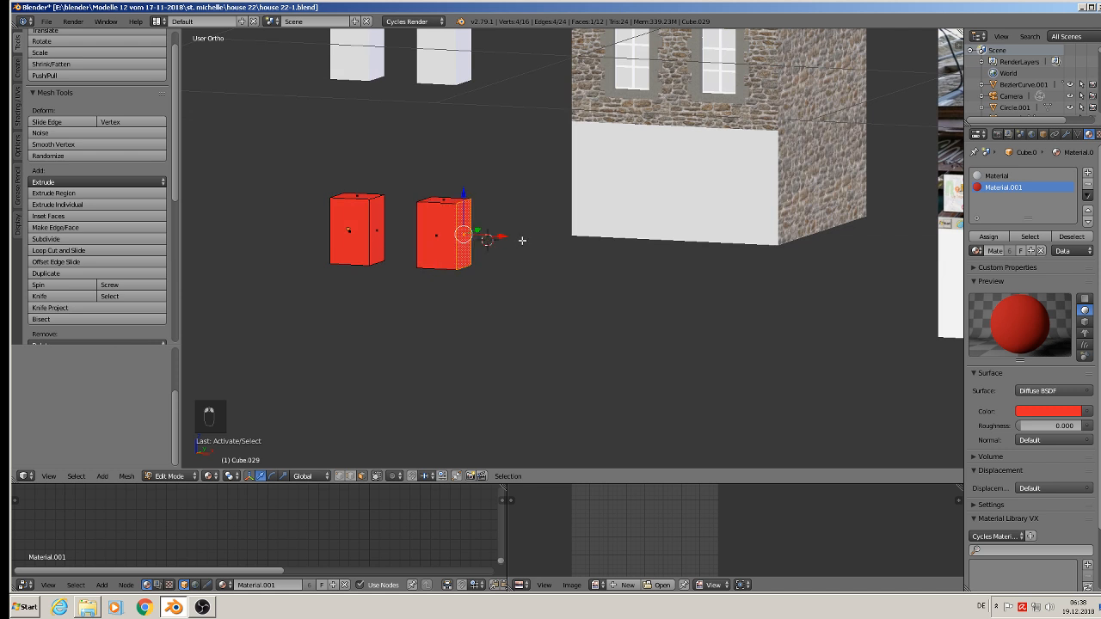
left_click_drag(503, 237, 555, 249)
middle_click_drag(505, 289, 499, 370)
right_click(471, 269)
key("g")
key("z")
left_click(472, 273)
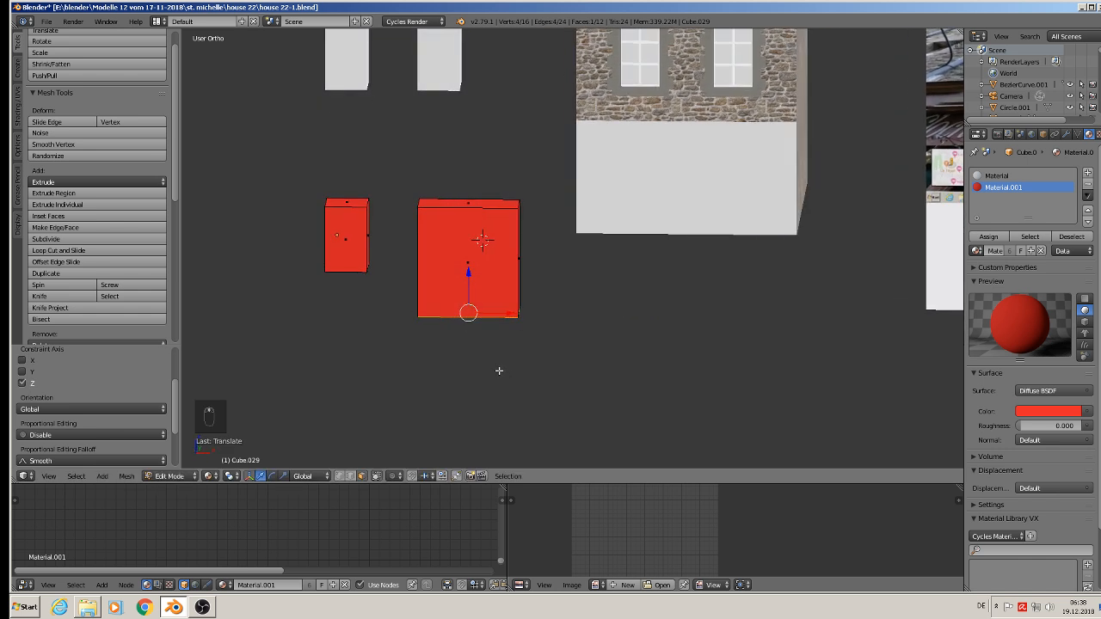
- Widen the first red box along X on both sides into a shop-window cutter and leave mesh editing
right_click(368, 238)
key("g")
key("x")
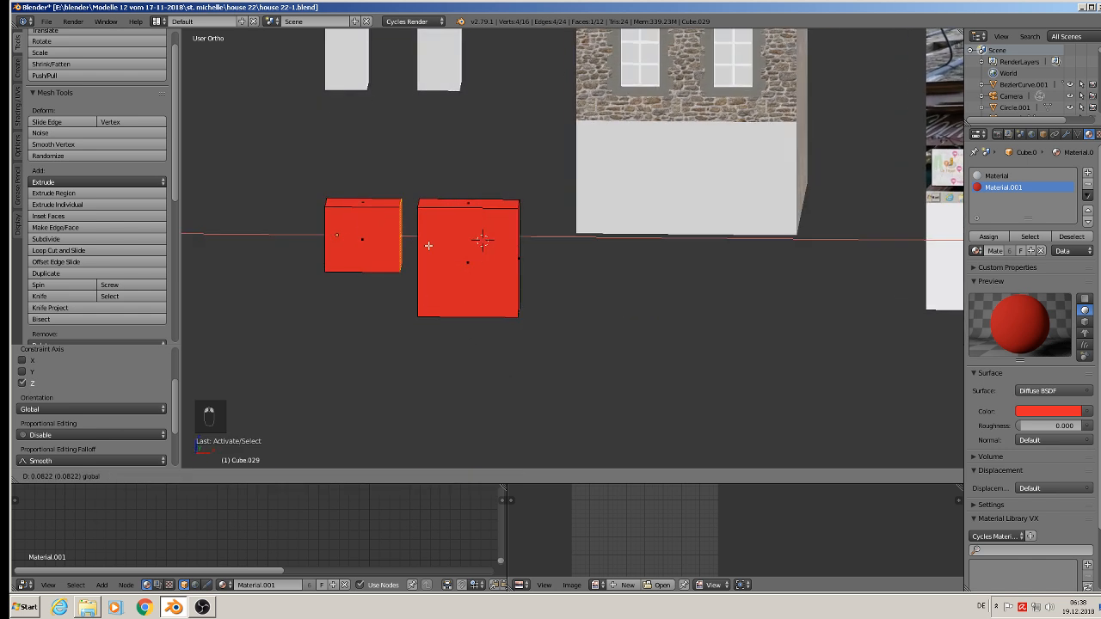
left_click(428, 246)
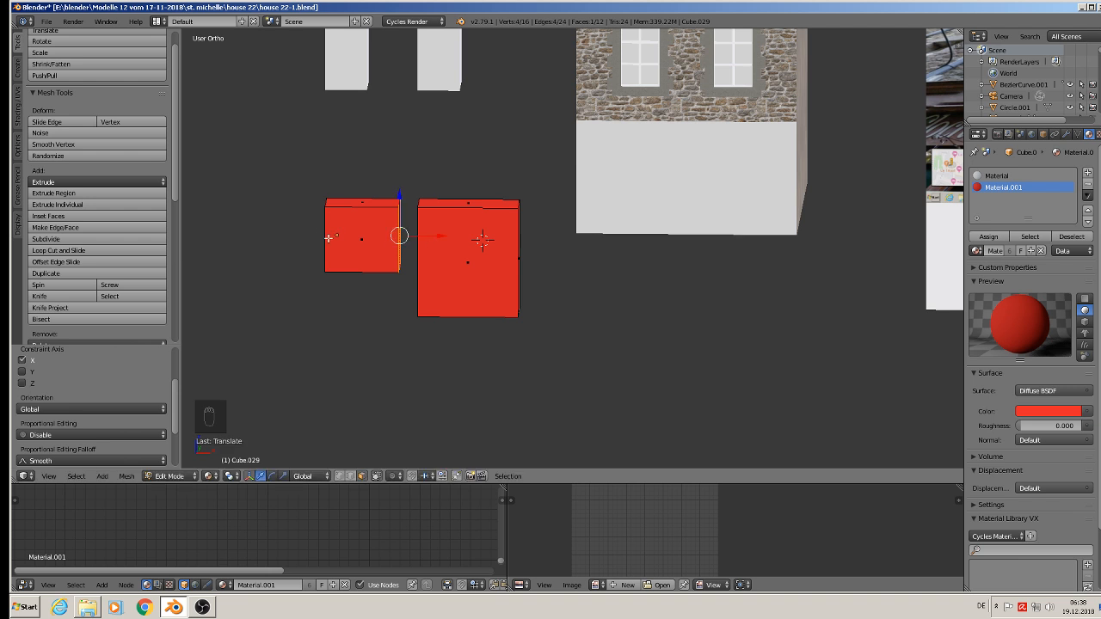
middle_click_drag(329, 238, 350, 234)
right_click(329, 234)
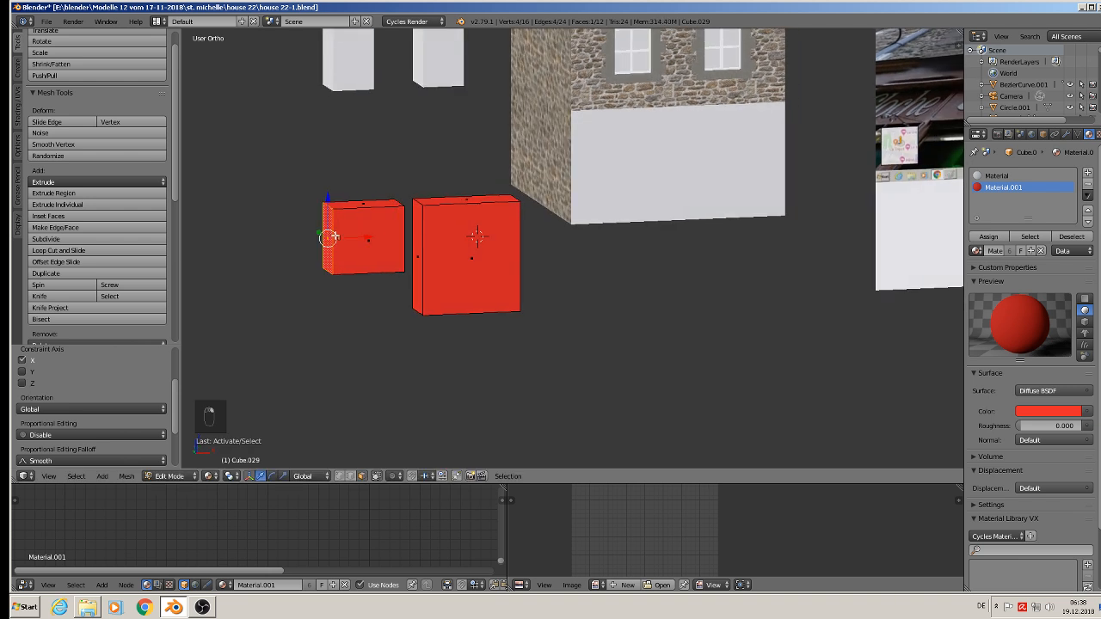
key("g")
key("x")
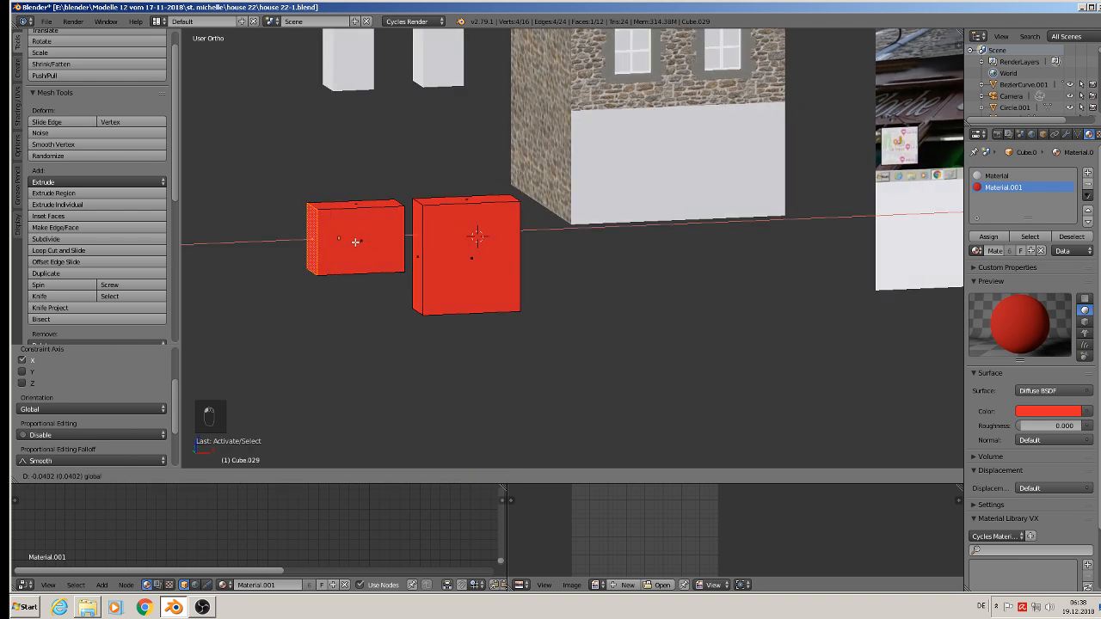
left_click(384, 249)
scroll(384, 250, "down", 3)
key("Tab")
scroll(373, 244, "up", 1)
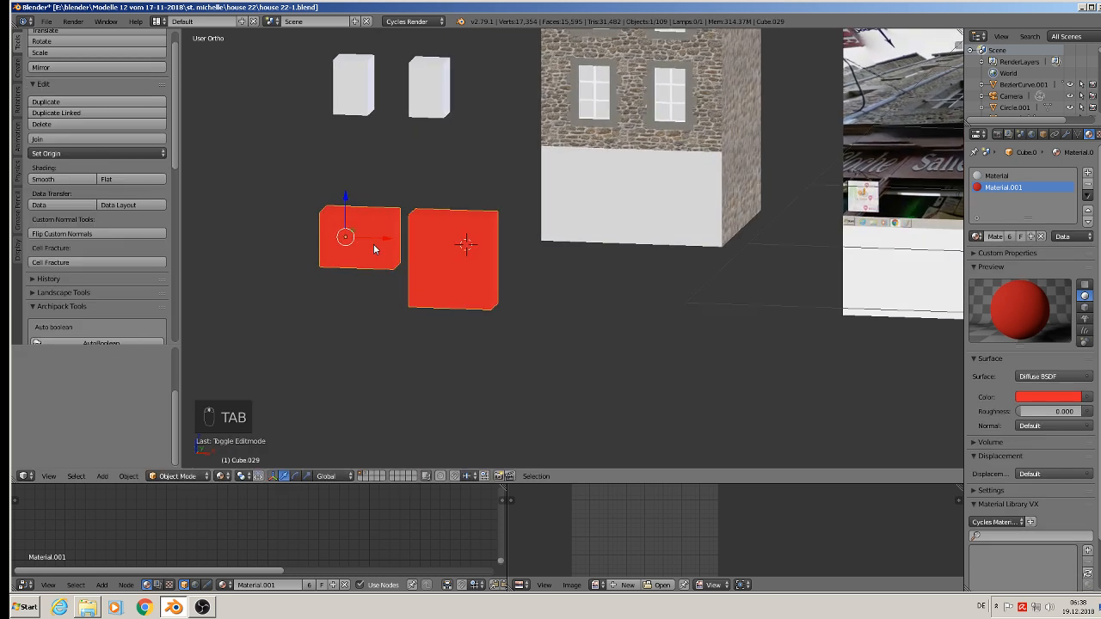
- Move the two-box cutter along X to the house's white ground-floor front and scale it down to fit
key("g")
key("x")
left_click(594, 253)
middle_click_drag(593, 253, 544, 298)
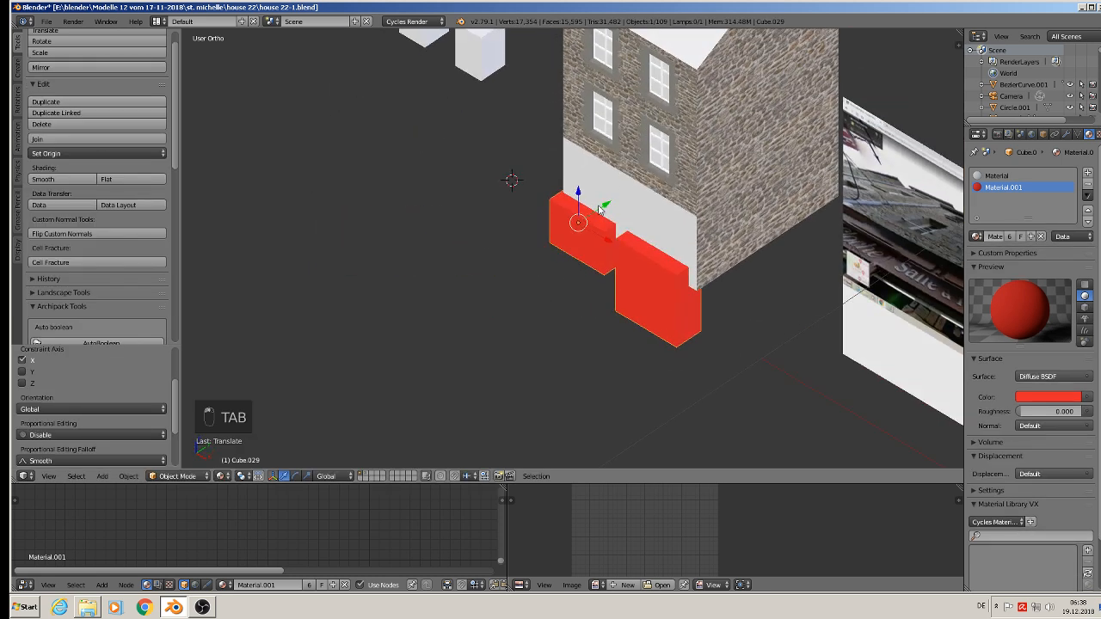
middle_click_drag(600, 211, 759, 282)
key("s")
left_click(714, 269)
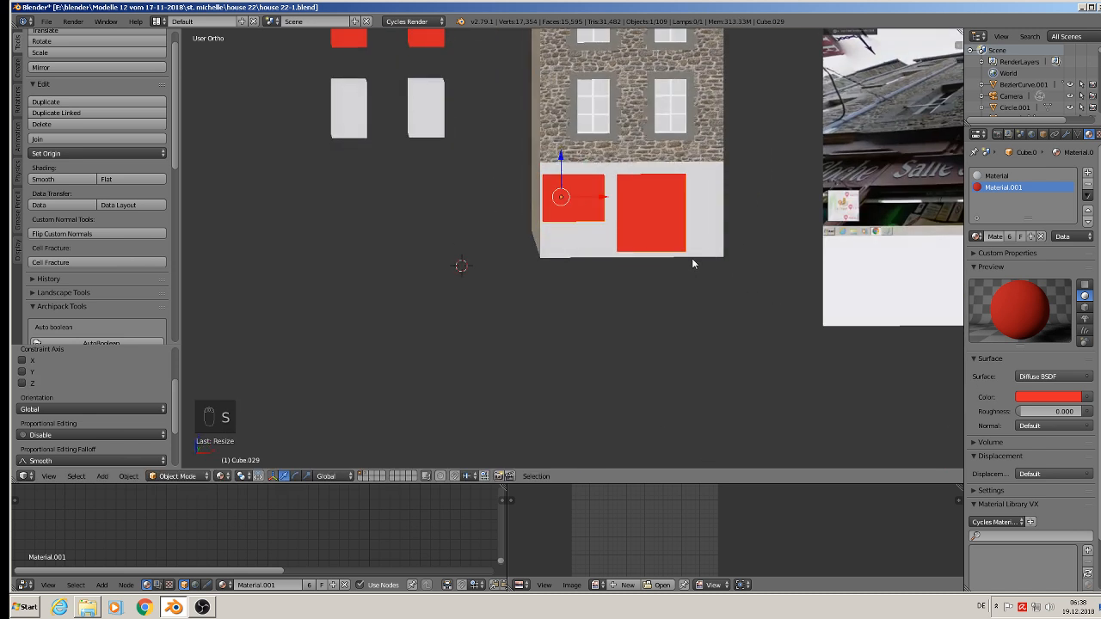
- Adjust the cutter along X and Z so both boxes sit centred within the white ground-floor front
left_click(592, 191)
left_click_drag(602, 199, 618, 199)
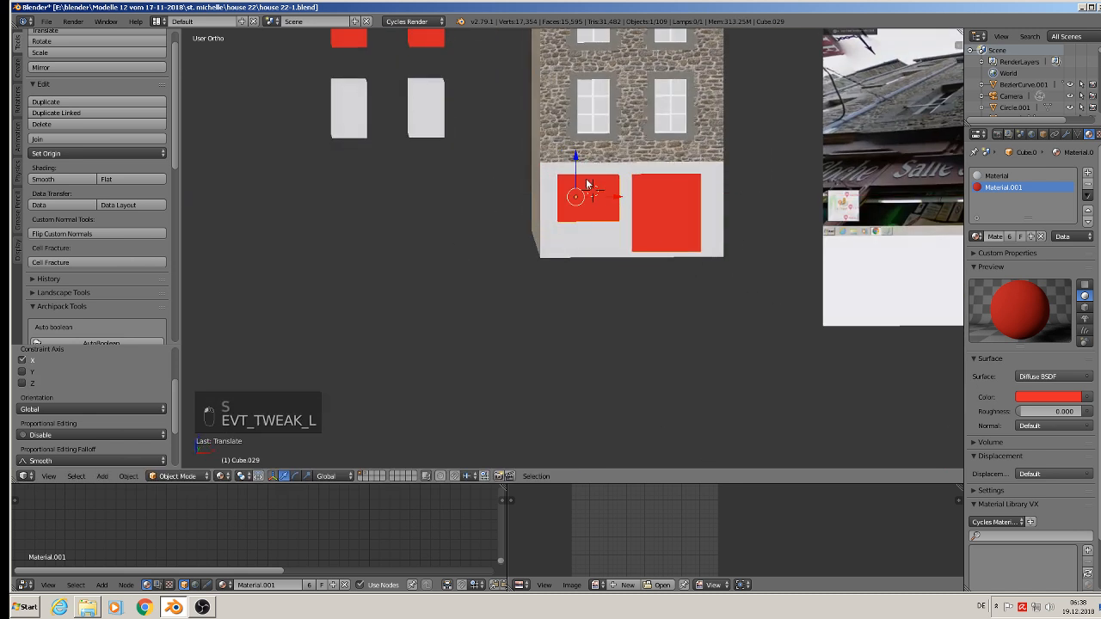
left_click_drag(577, 168, 579, 177)
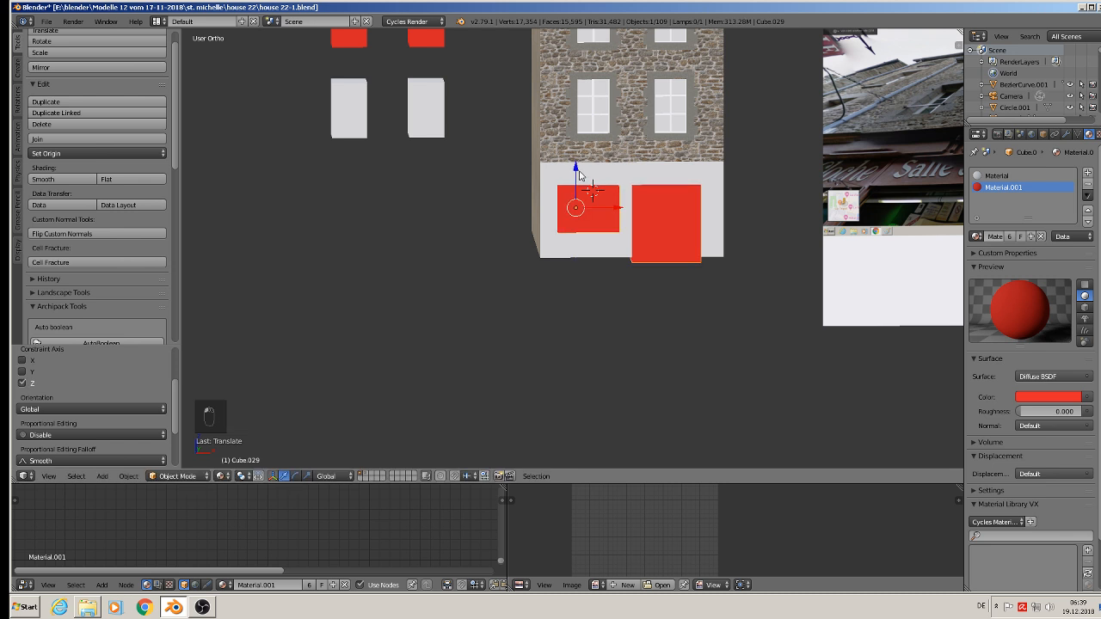
scroll(622, 223, "up", 1)
middle_click_drag(622, 218, 613, 212)
left_click_drag(569, 165, 570, 159)
middle_click_drag(675, 225, 682, 228)
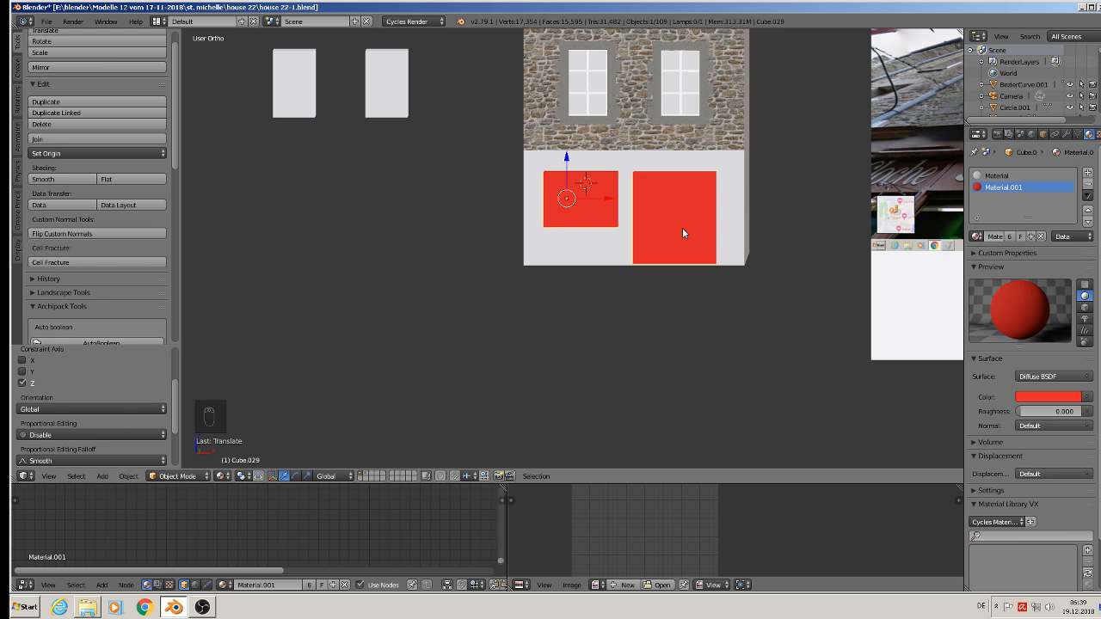
left_click_drag(602, 198, 604, 198)
- Pull the doorway box's bottom face down below the house's base and leave mesh editing
middle_click_drag(604, 197, 642, 285)
key("Tab")
right_click(677, 258)
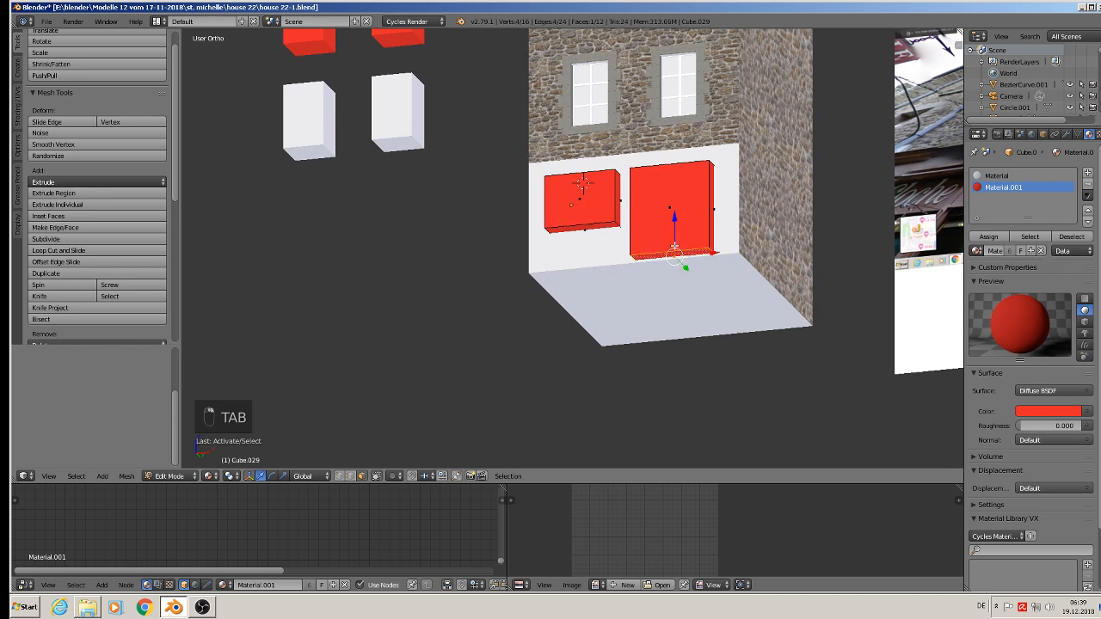
left_click_drag(674, 229, 675, 239)
left_click(675, 239)
key("Tab")
middle_click_drag(685, 252, 717, 317)
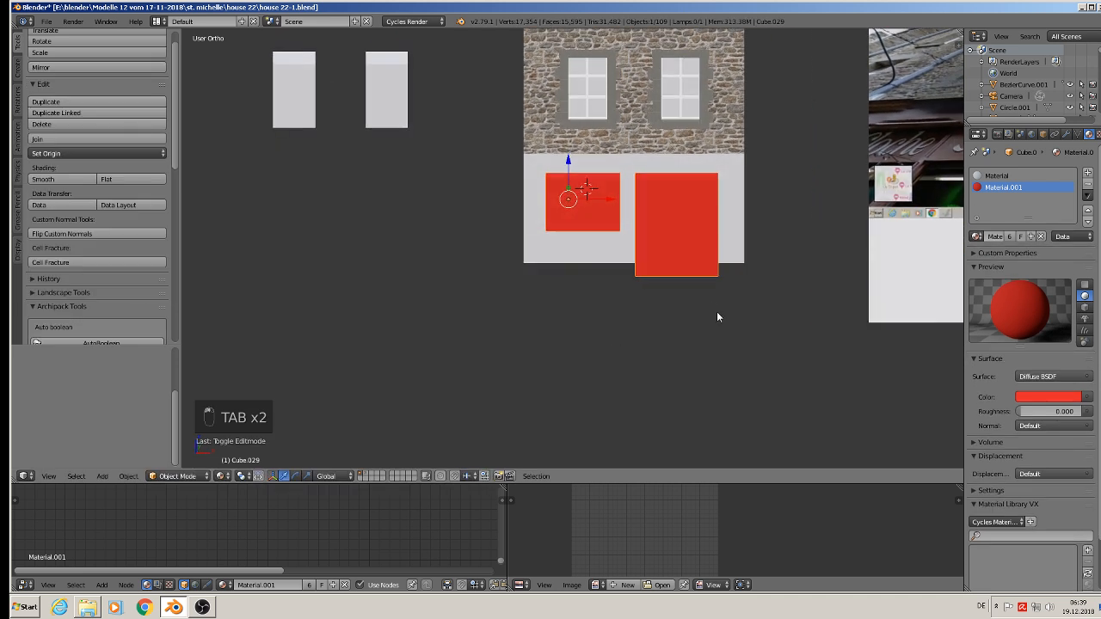
- Apply rotation and scale to both the shopfront cutter and the house body
left_click(130, 476)
mouse_move(159, 389)
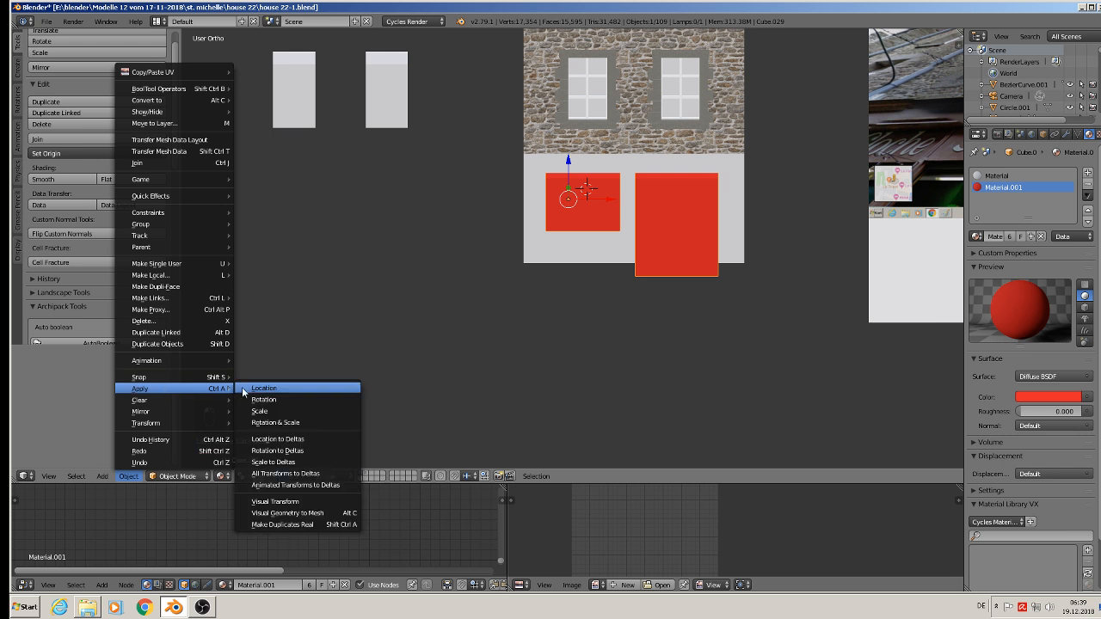
left_click(289, 423)
middle_click_drag(678, 226, 671, 201)
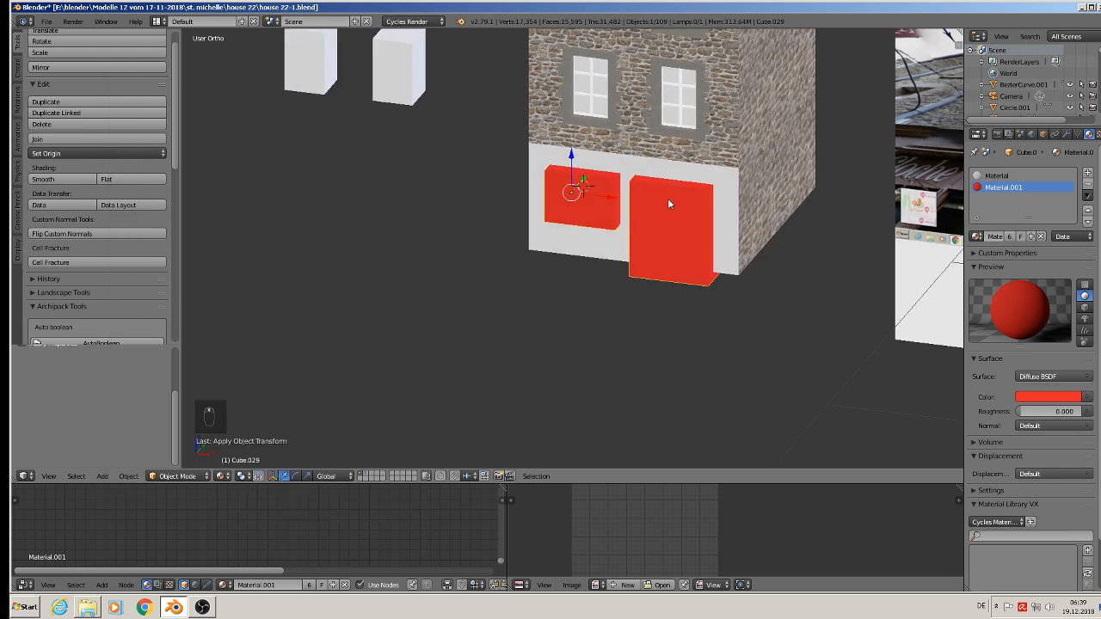
right_click(726, 155)
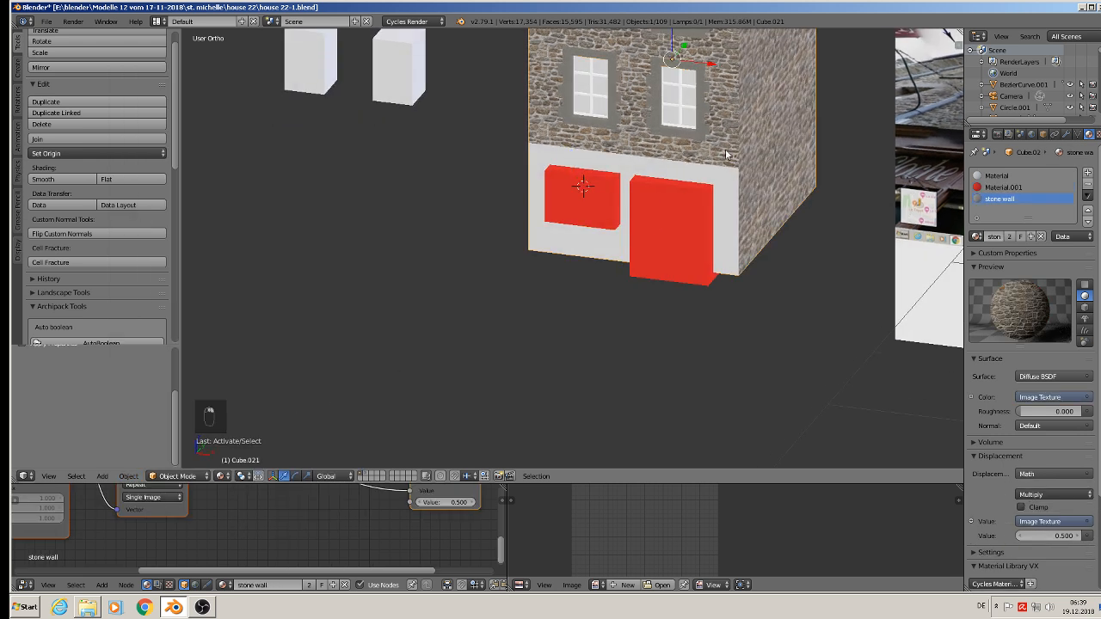
left_click(128, 475)
mouse_move(159, 389)
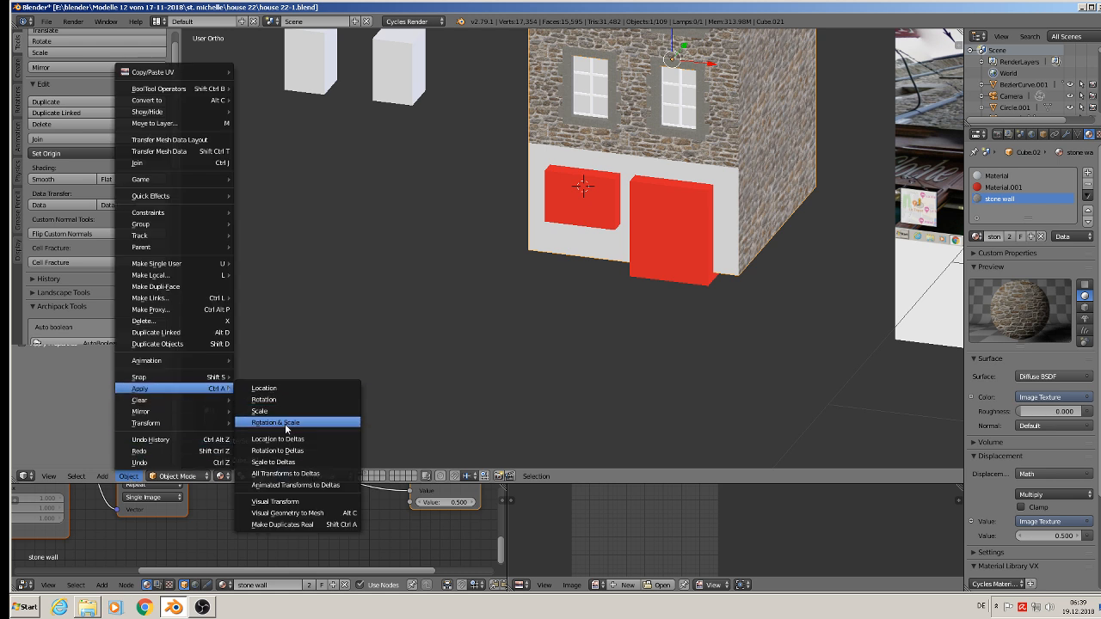
left_click(285, 422)
middle_click_drag(749, 270, 668, 373, "shift")
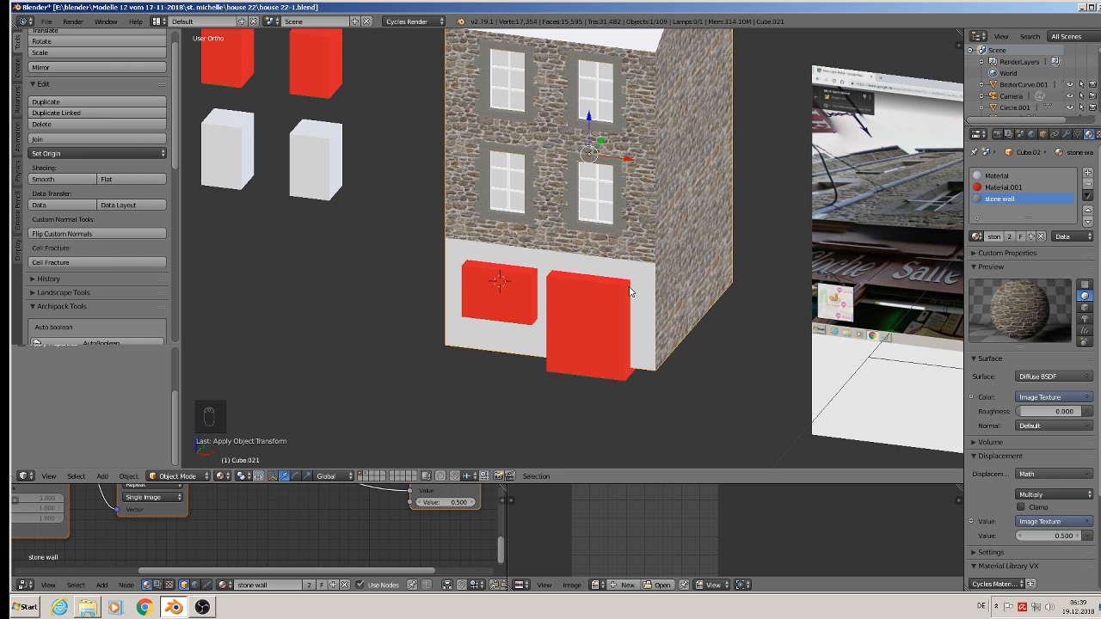
- Add a Boolean modifier to the house body with Cube.029 as the object, set it to Difference and apply it
right_click(589, 314)
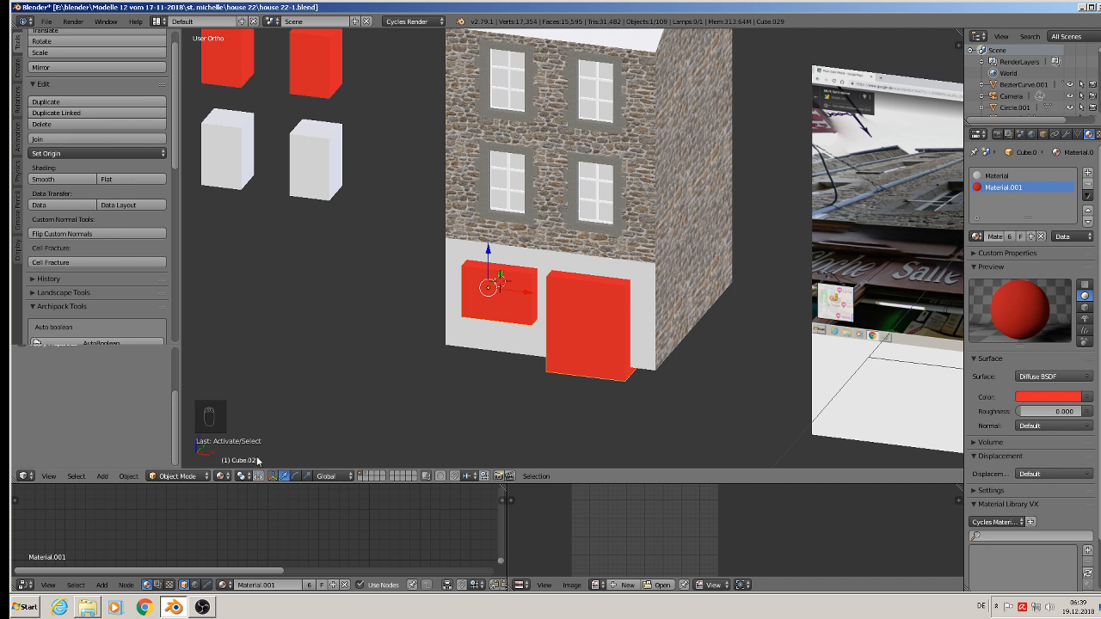
right_click(654, 206)
left_click(1067, 134)
left_click(1013, 172)
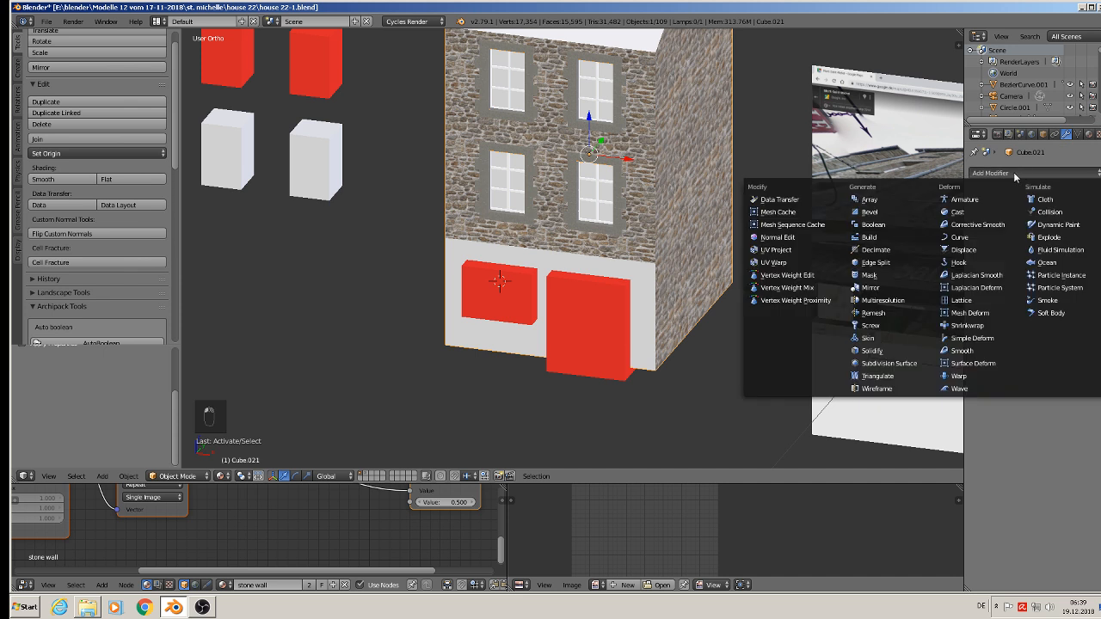
left_click(873, 225)
left_click(1061, 260)
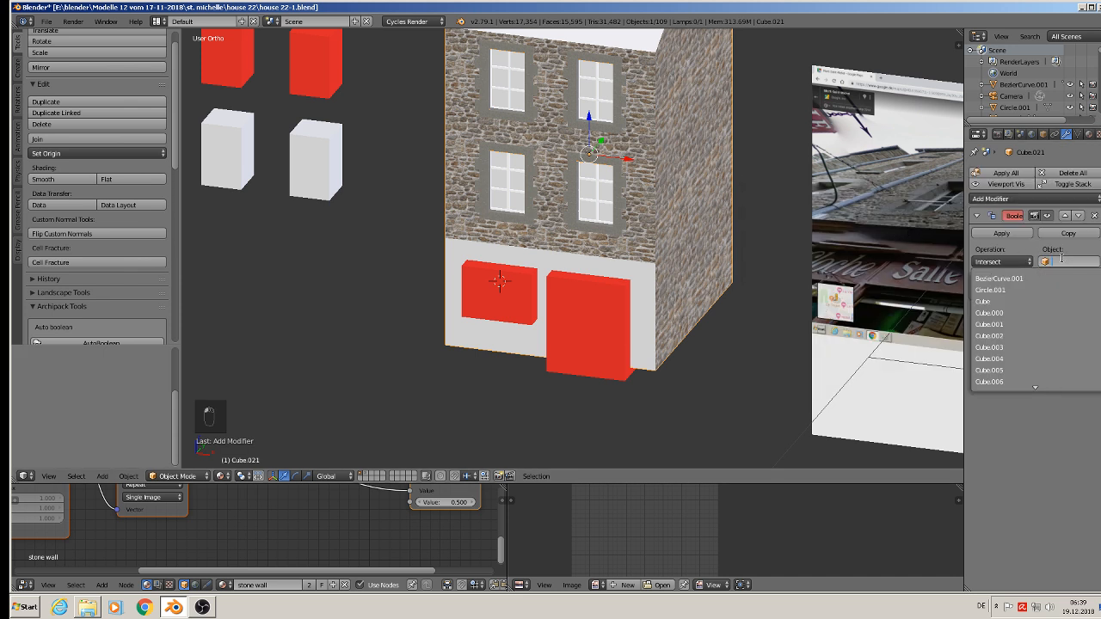
type("cube.029")
left_click(1027, 277)
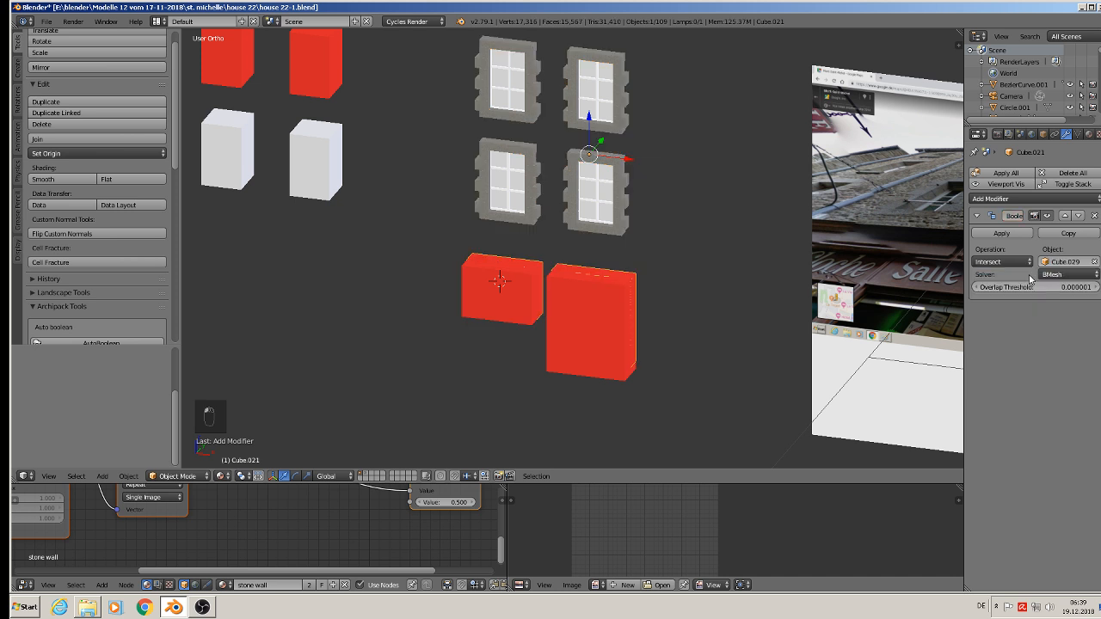
left_click(1008, 261)
left_click(990, 223)
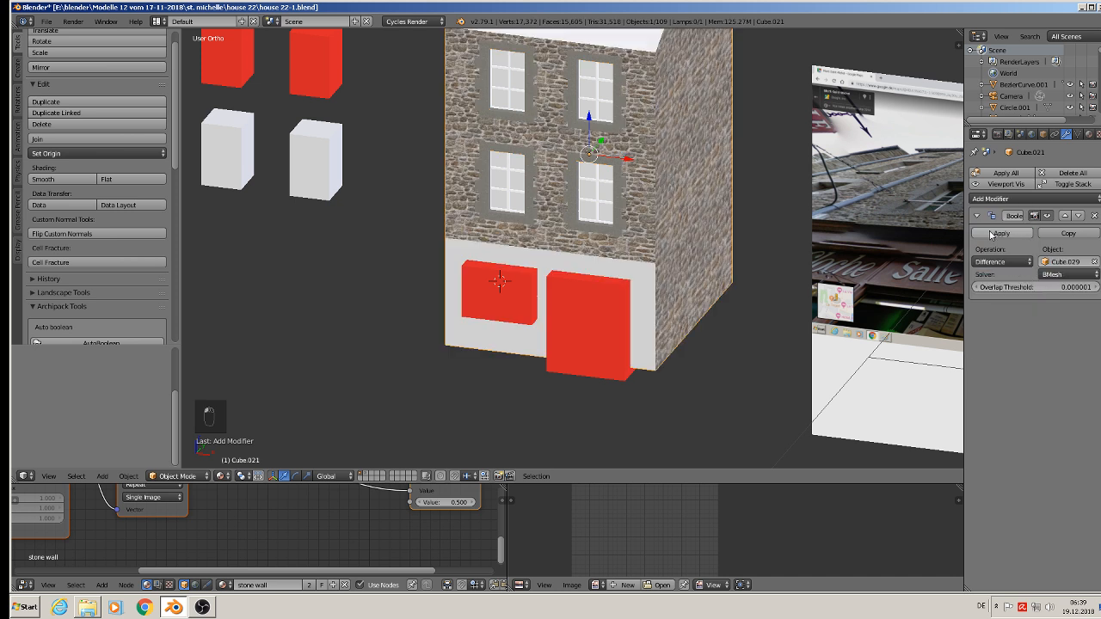
left_click(1001, 233)
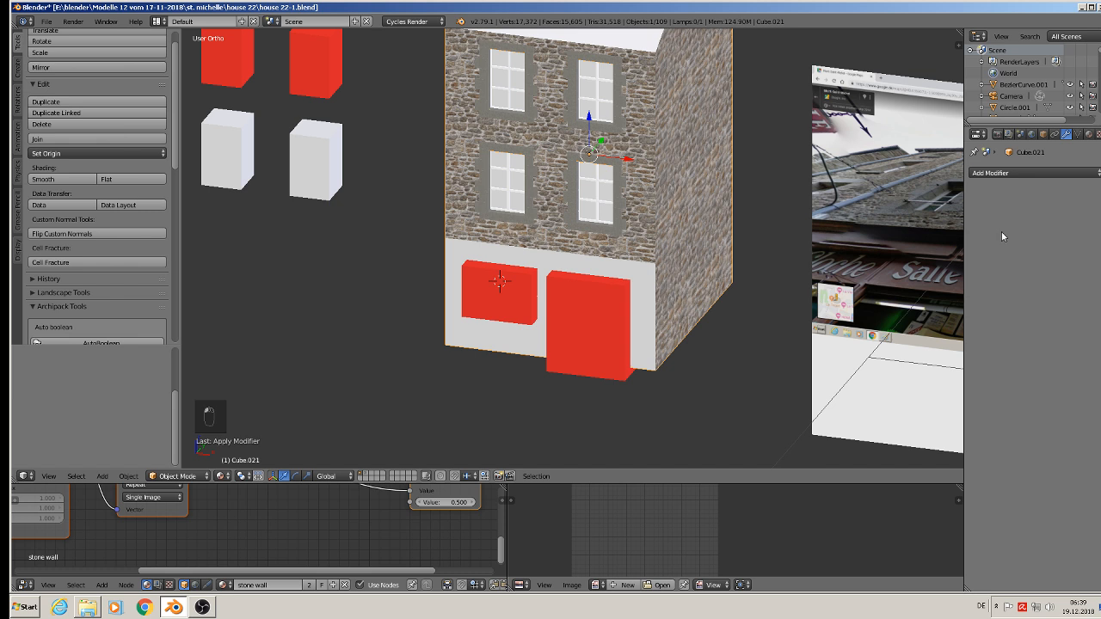
- Move the shopfront cutter along X away from the house and check the cut window and door openings
right_click(518, 323)
left_click_drag(526, 293, 867, 215)
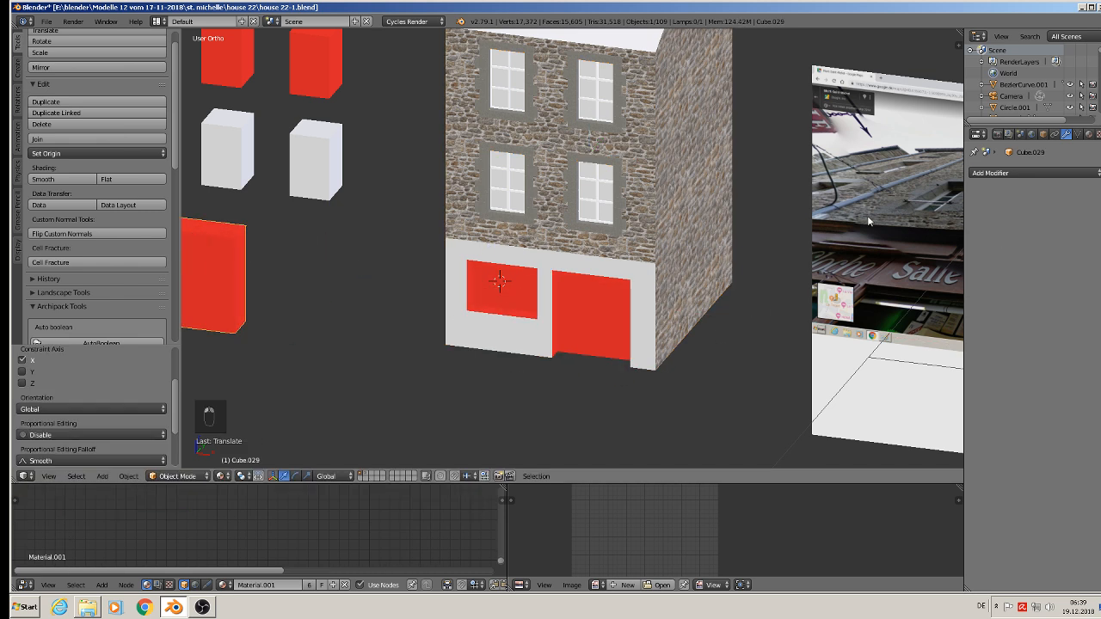
scroll(565, 307, "up", 4)
middle_click_drag(550, 309, 506, 316)
scroll(507, 317, "down", 2)
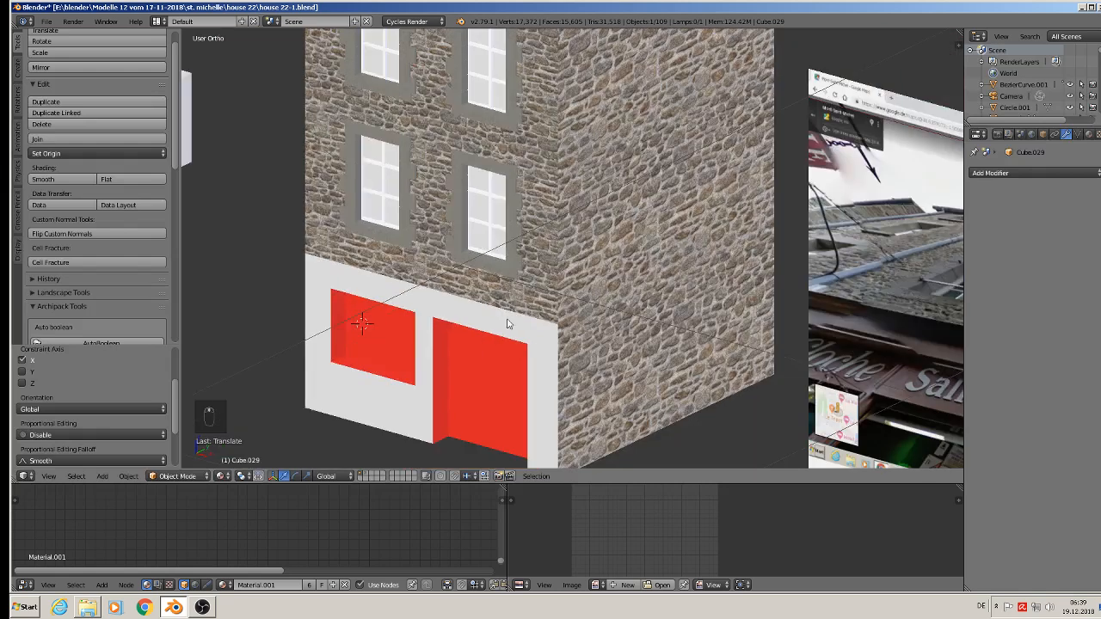
middle_click_drag(466, 404, 461, 306, "shift")
scroll(455, 296, "down", 3)
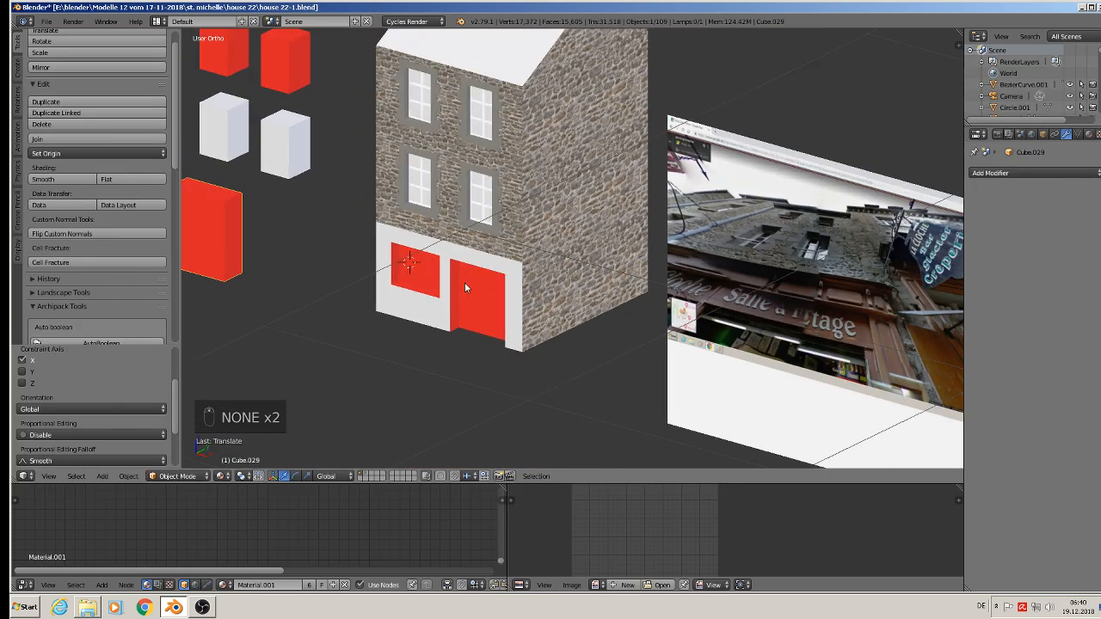
- Delete the red back faces inside the house body's ground-floor shop window and doorway openings
scroll(467, 282, "down", 2)
scroll(778, 314, "up", 5)
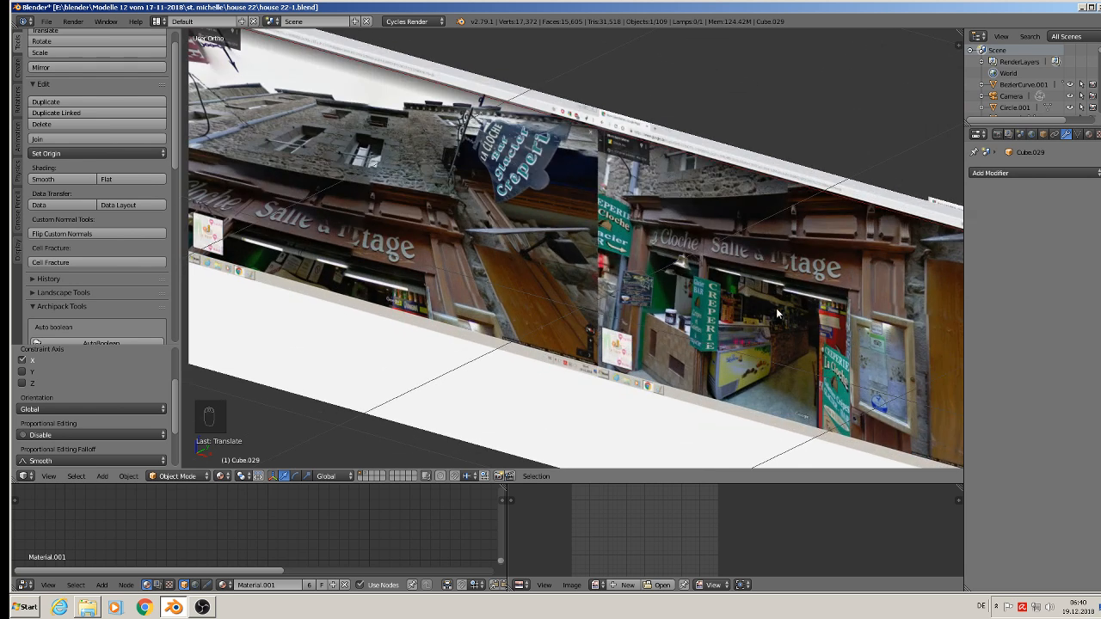
scroll(674, 376, "down", 3)
middle_click_drag(473, 322, 797, 335, "shift")
scroll(550, 289, "up", 9)
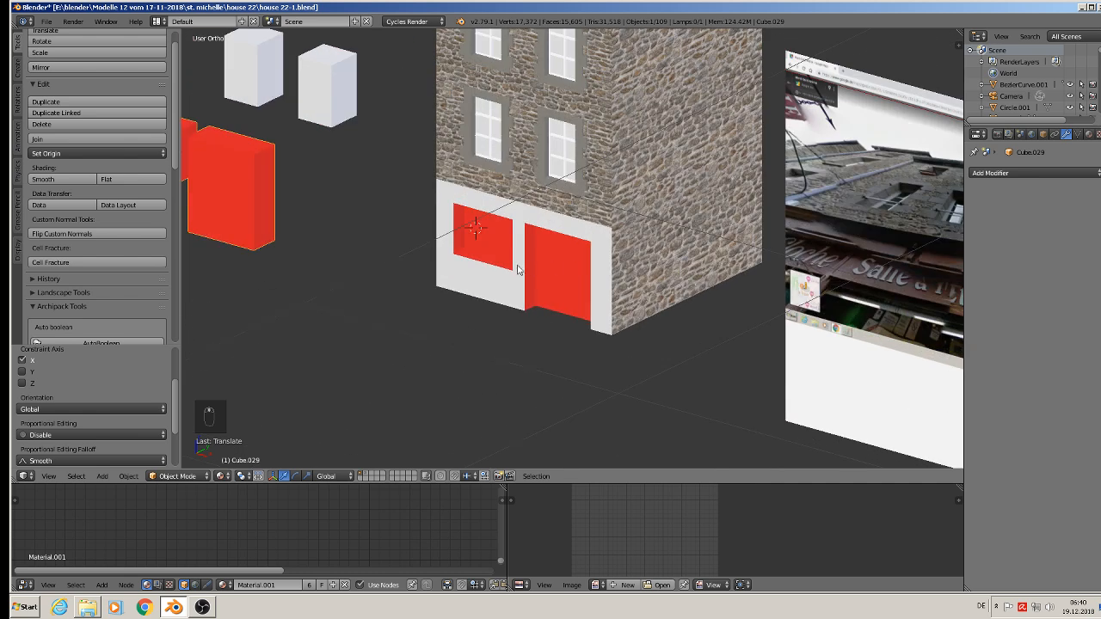
key("Tab")
key("Tab")
right_click(435, 185)
key("Tab")
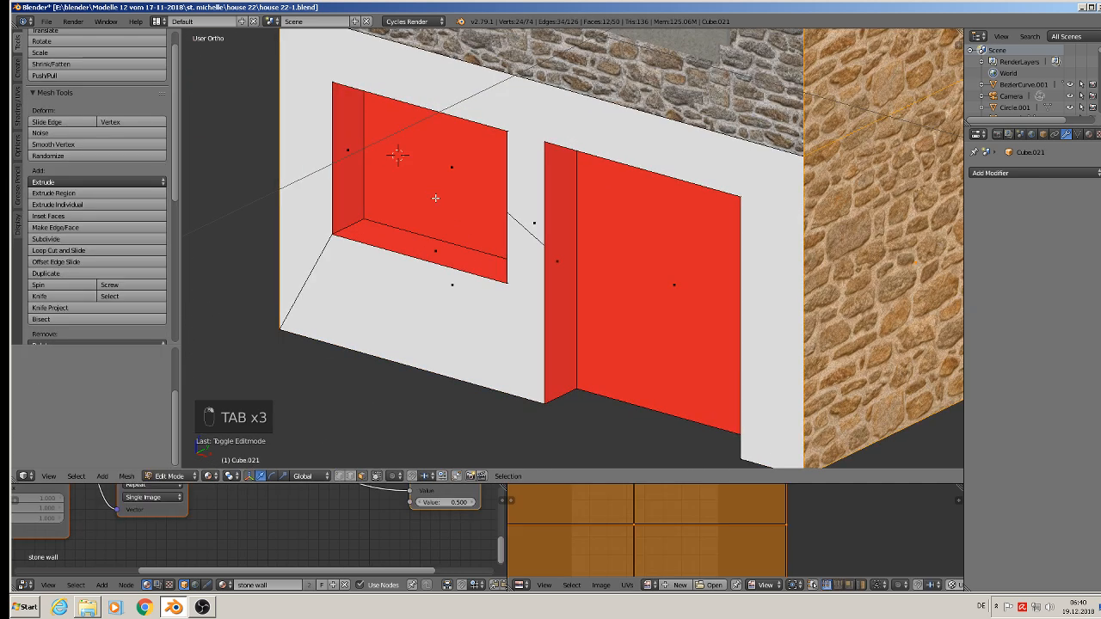
right_click(621, 247, "shift")
middle_click_drag(623, 248, 716, 294)
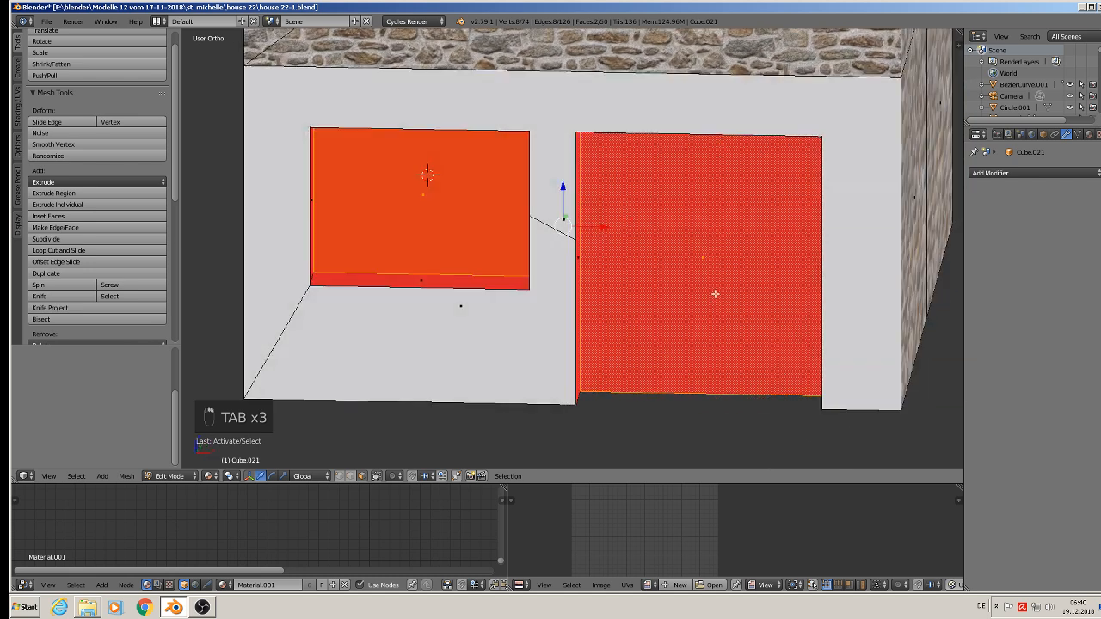
key("x")
left_click(680, 345)
scroll(679, 345, "down", 3)
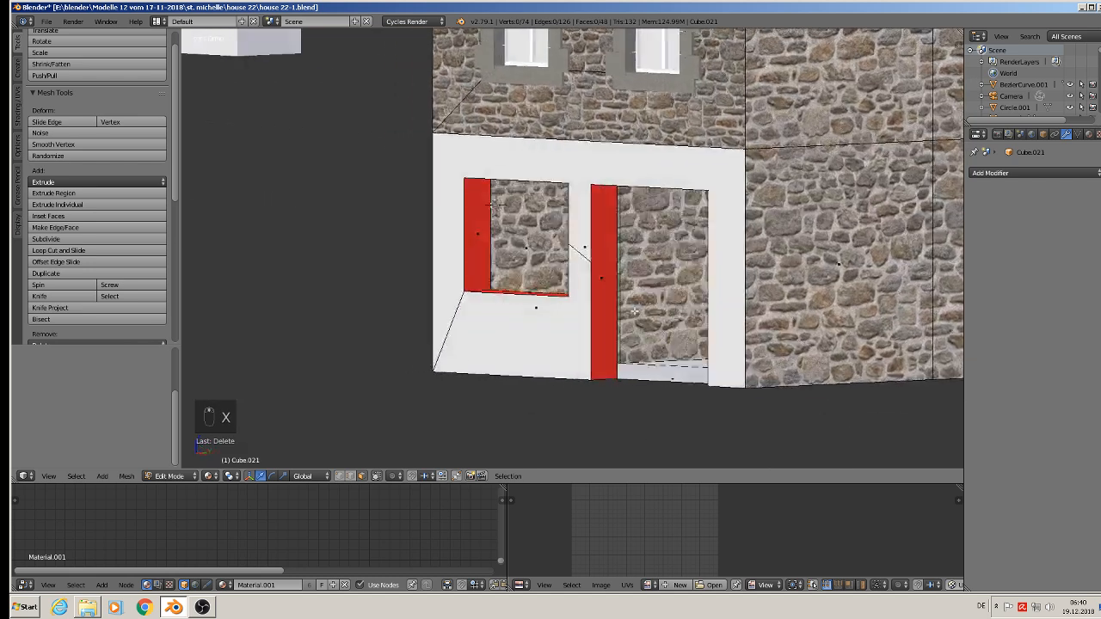
scroll(679, 345, "up", 2)
middle_click_drag(689, 324, 641, 306)
key("Tab")
- Save the house file with the opened shopfront under its current name
scroll(640, 307, "down", 3)
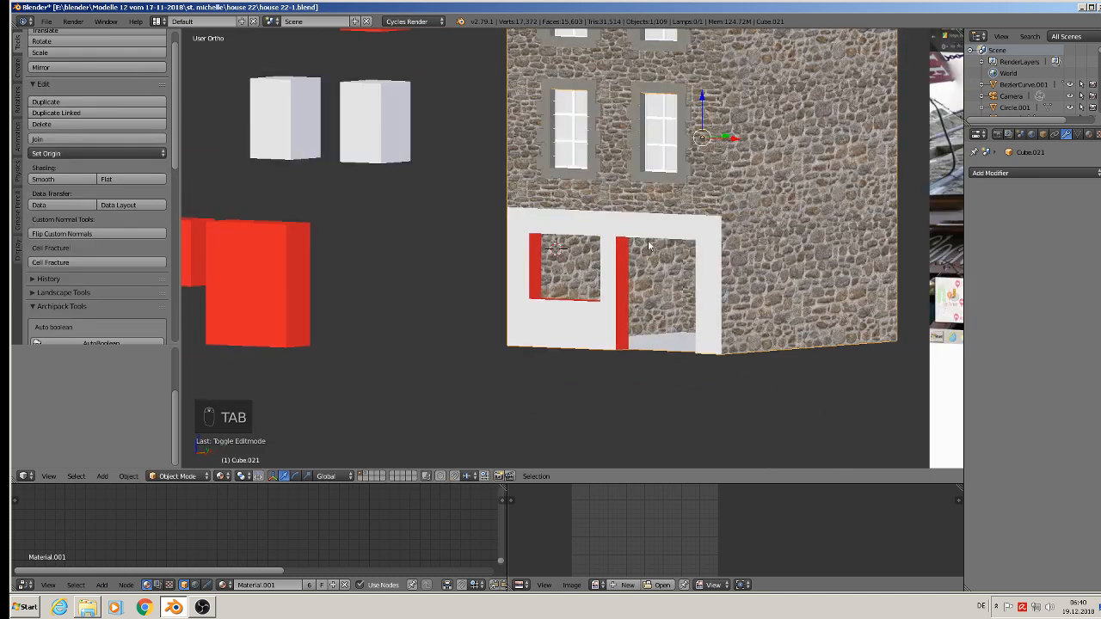
middle_click_drag(648, 243, 595, 321, "shift")
scroll(551, 316, "down", 1)
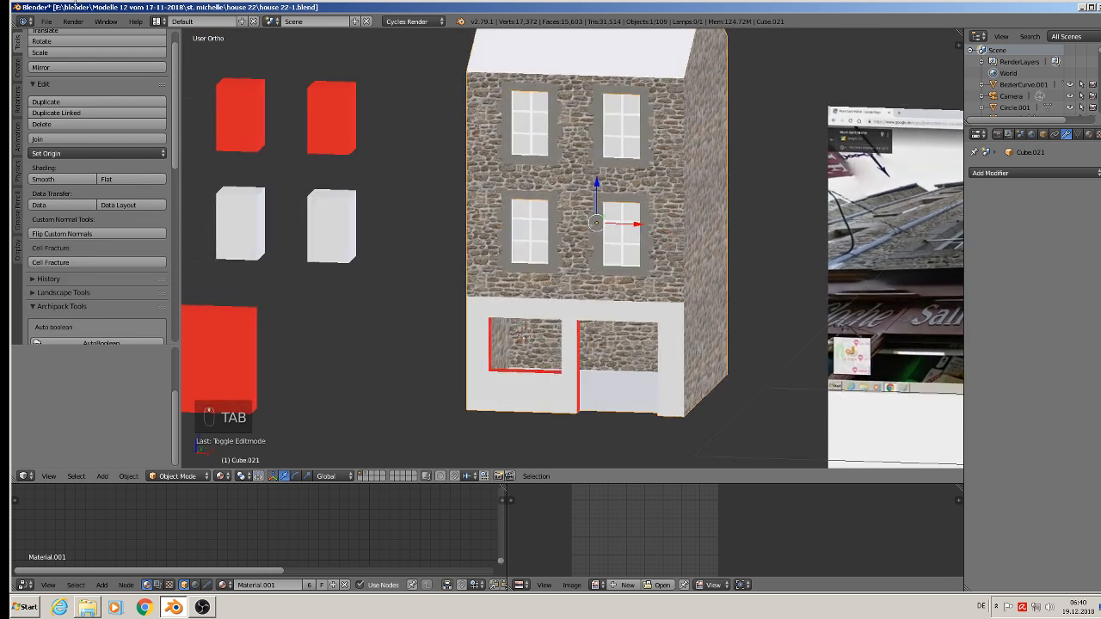
left_click(51, 22)
left_click(62, 110)
- Examine the circled house roof in the aerial reference photo and the neighbouring crêperie shopfront photos
middle_click_drag(415, 169, 373, 243)
scroll(798, 286, "down", 3)
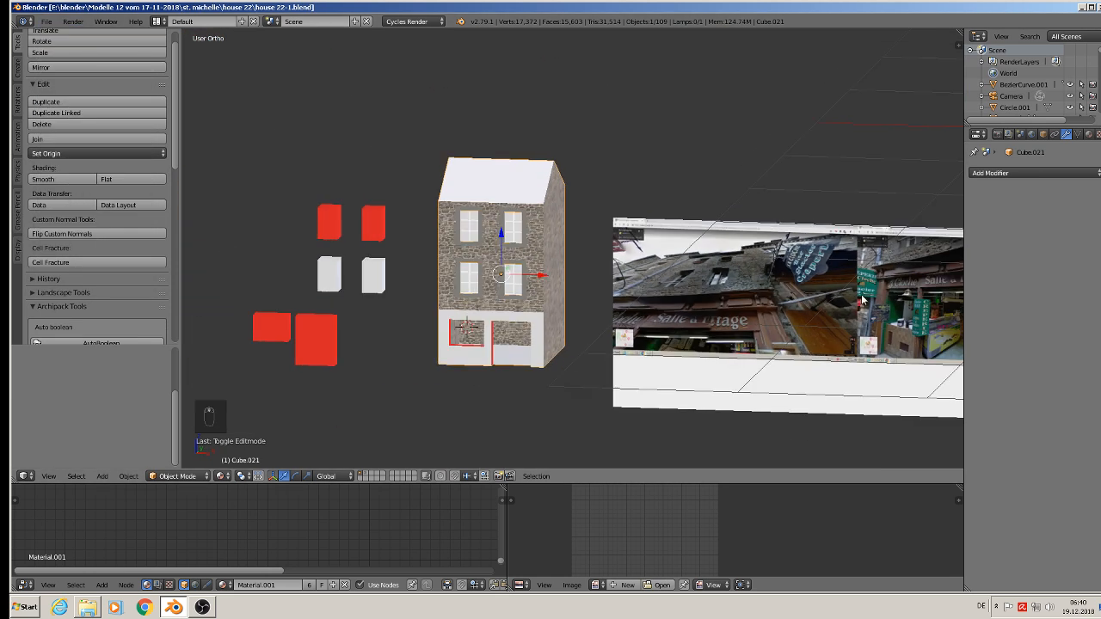
scroll(833, 238, "up", 8)
scroll(704, 267, "up", 3)
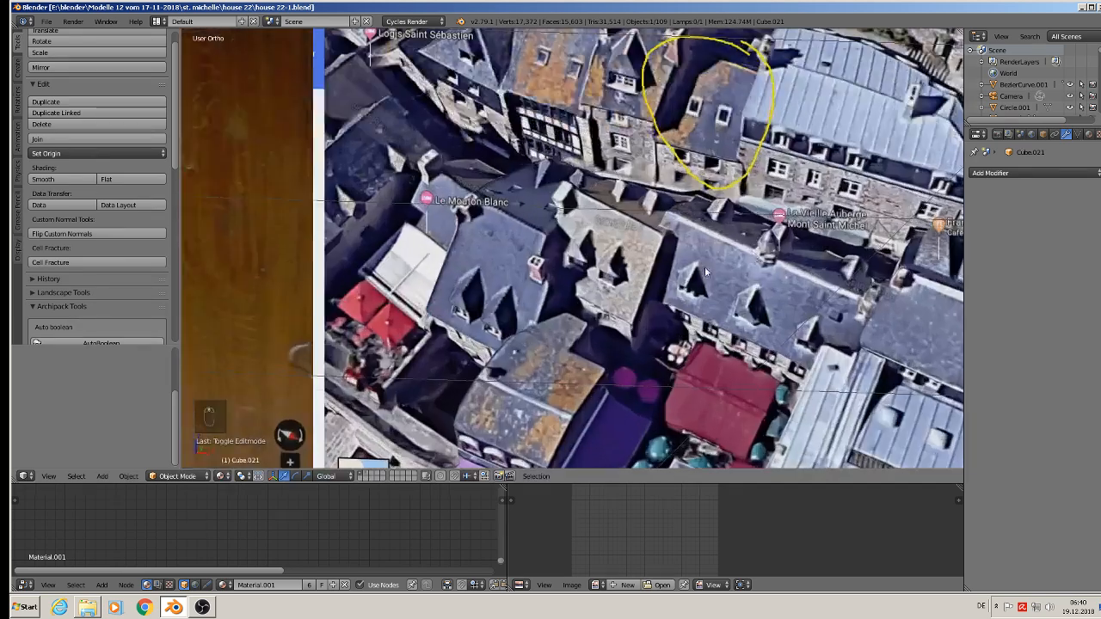
scroll(700, 268, "down", 1)
scroll(716, 258, "up", 4)
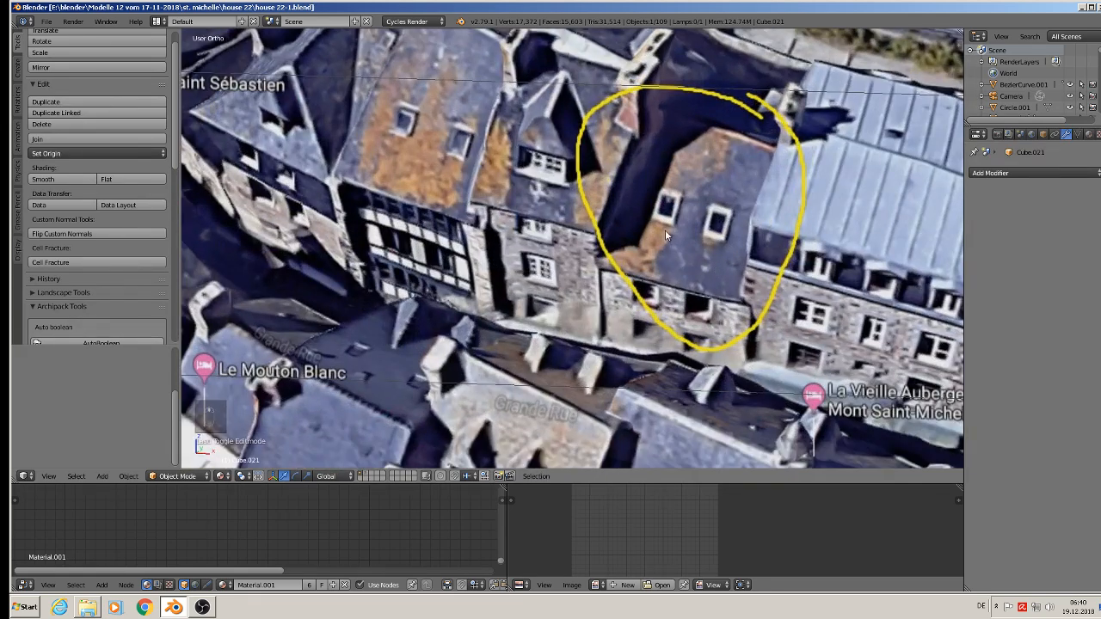
scroll(700, 255, "down", 10)
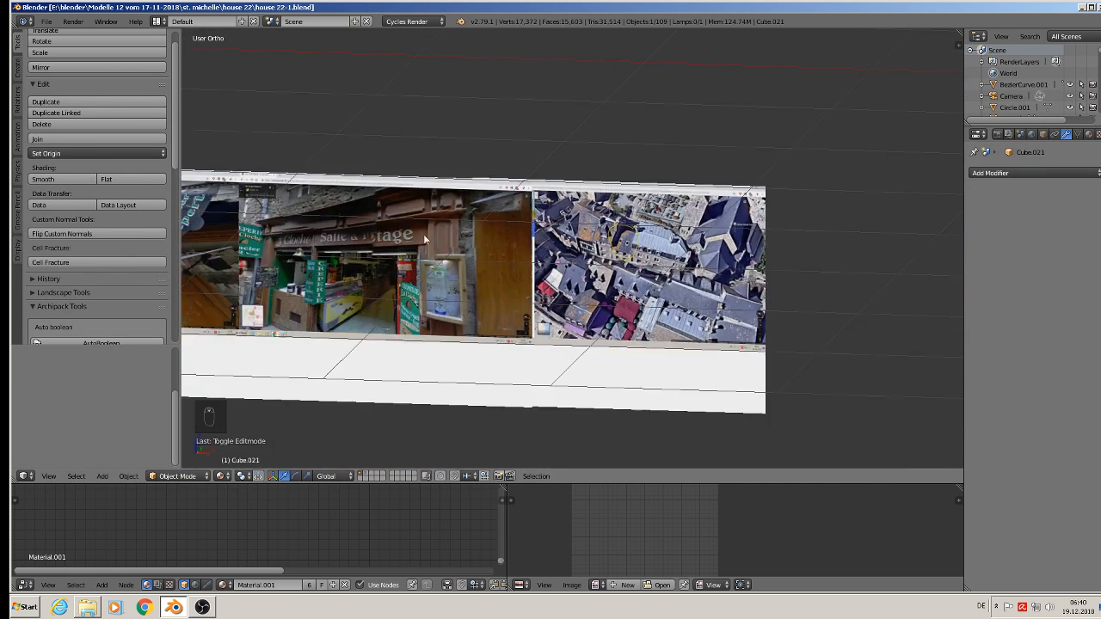
middle_click_drag(418, 235, 186, 249, "shift")
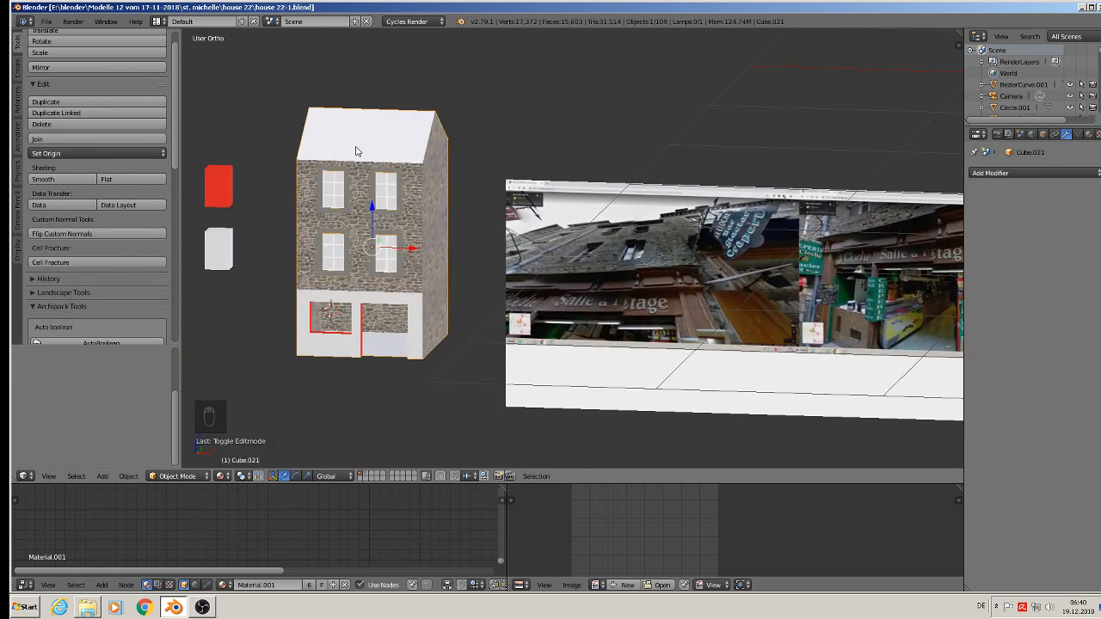
- Add a material slot with the existing roof tiles material to the house body and assign it to both roof slopes
middle_click_drag(427, 194, 507, 196, "shift")
scroll(477, 125, "up", 1)
key("Tab")
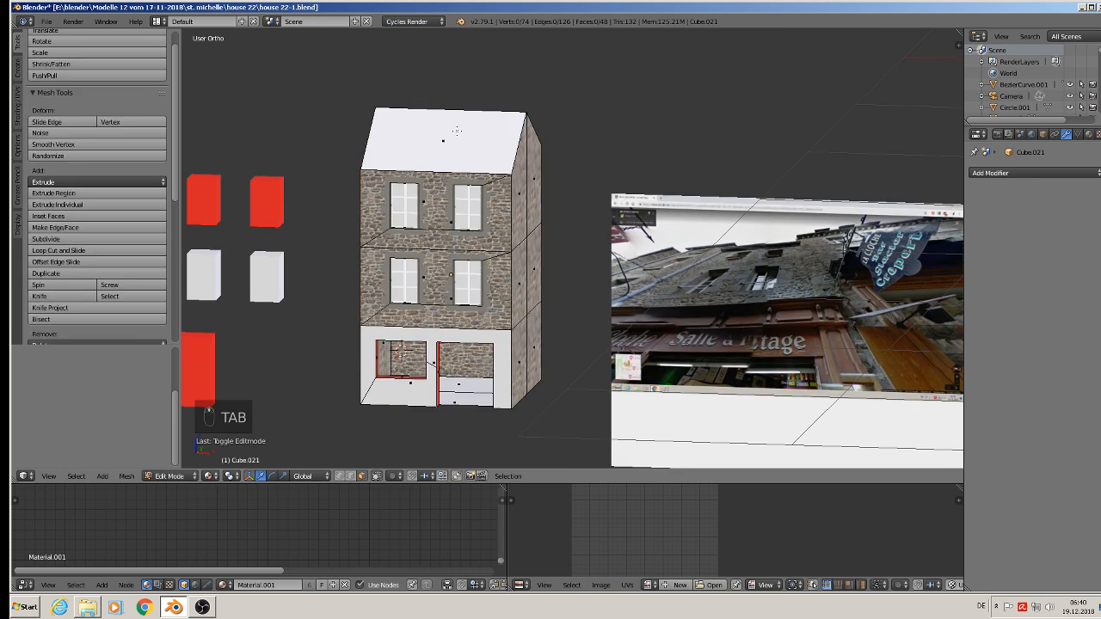
right_click_drag(445, 137, 455, 134)
right_click(448, 127)
middle_click_drag(449, 126, 371, 147)
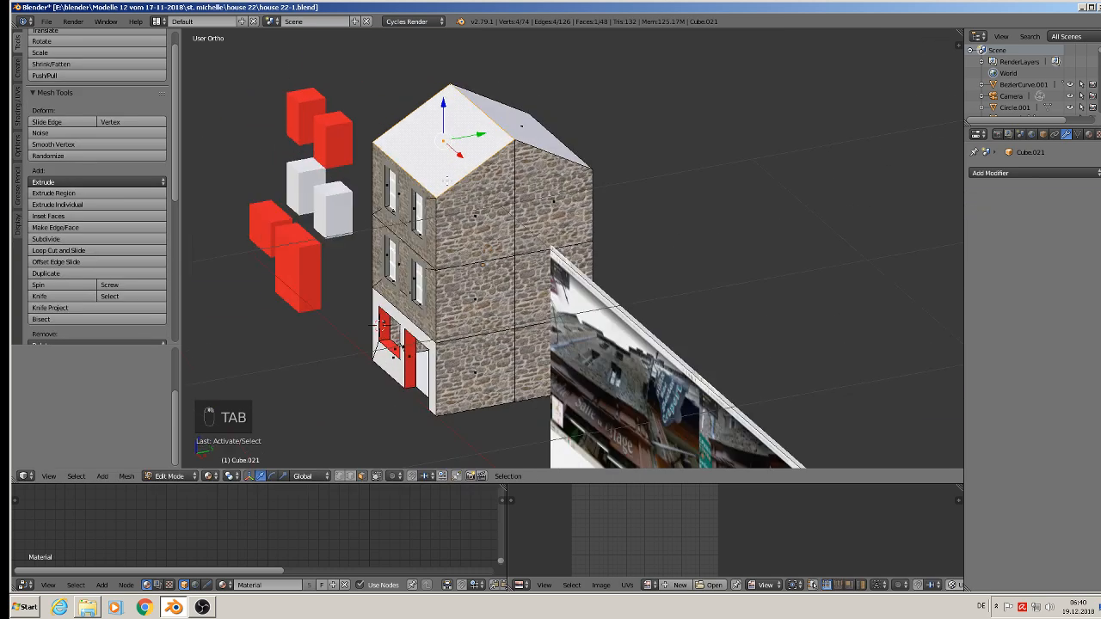
right_click(517, 125, "shift")
middle_click_drag(438, 233, 544, 206)
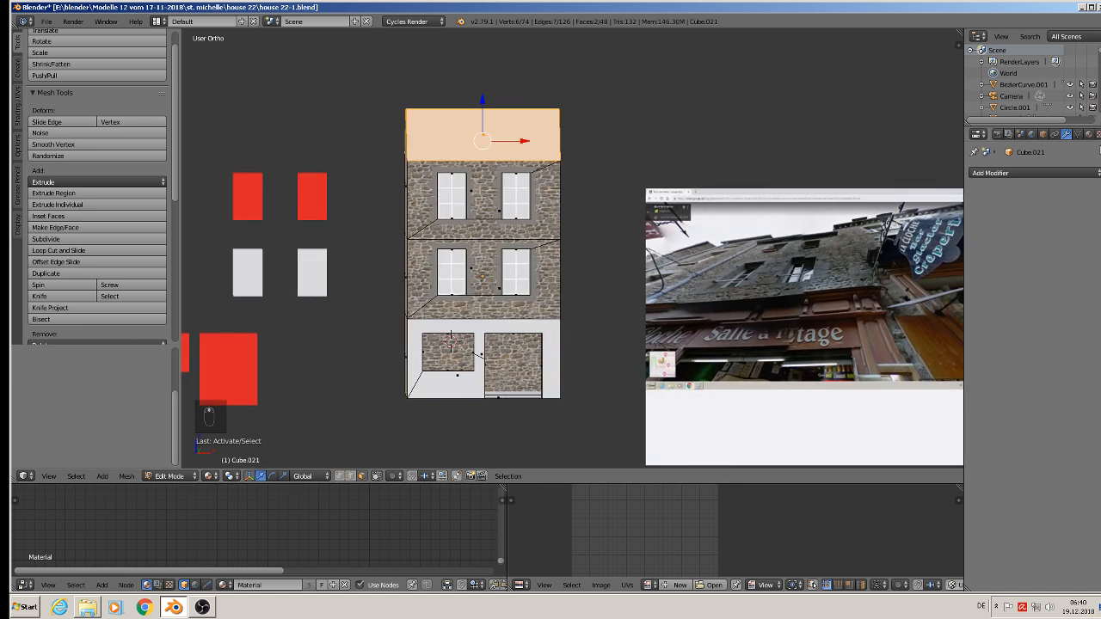
left_click(1088, 135)
left_click(1088, 174)
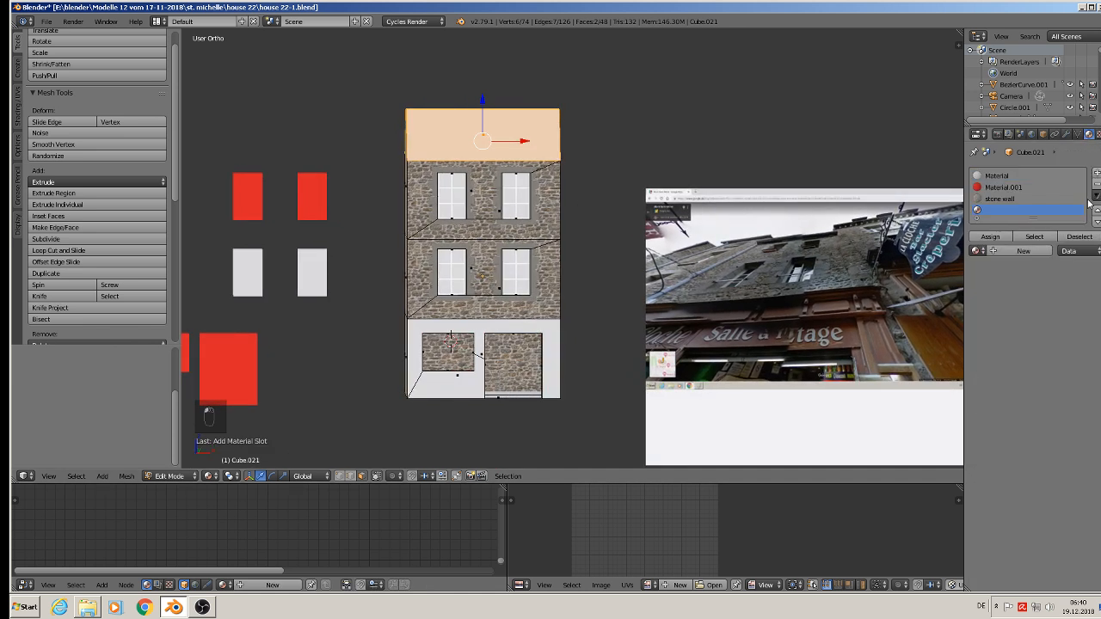
left_click(976, 251)
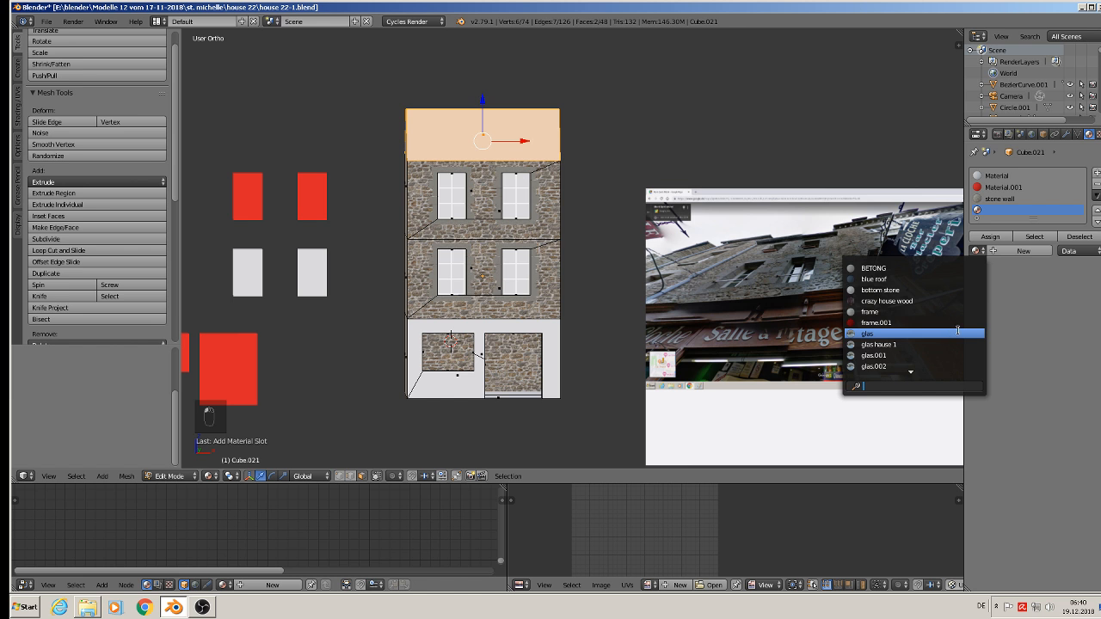
type("roo")
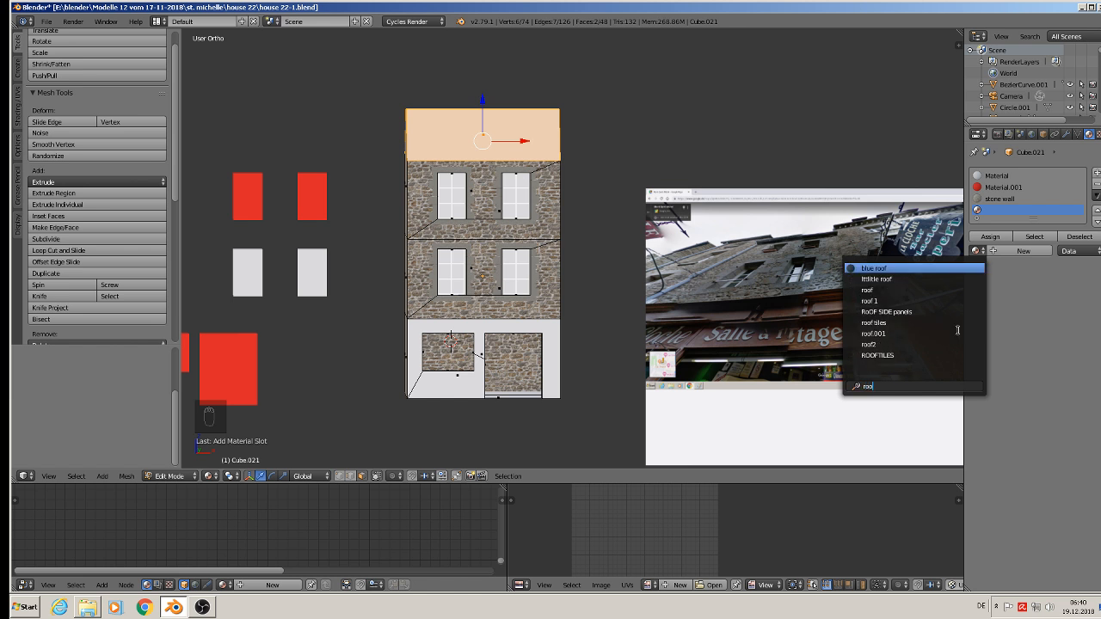
left_click(920, 322)
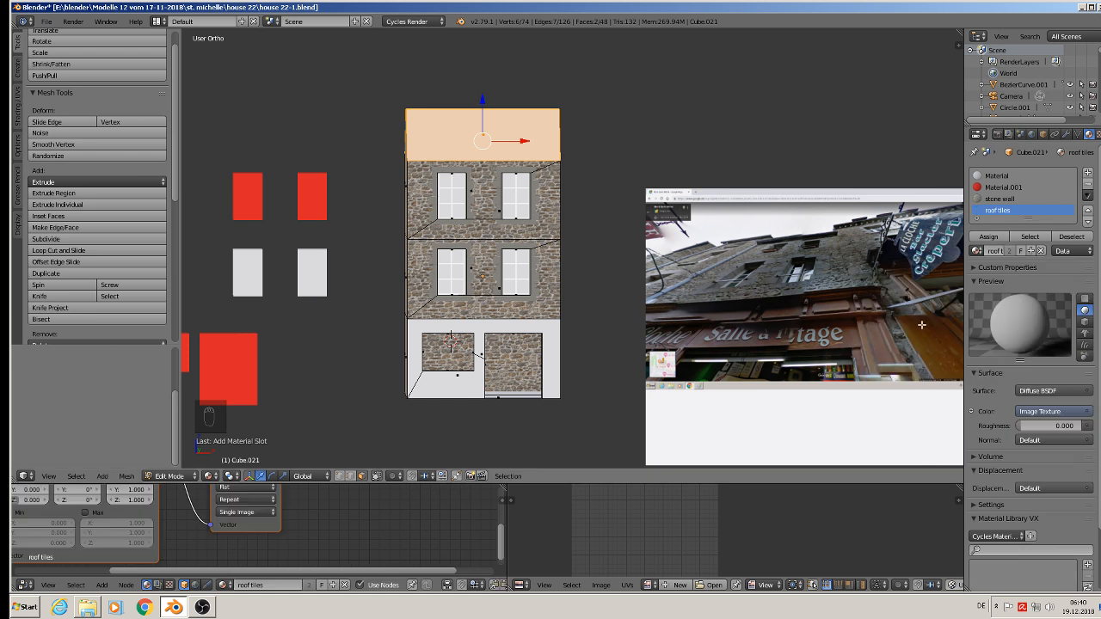
left_click(989, 237)
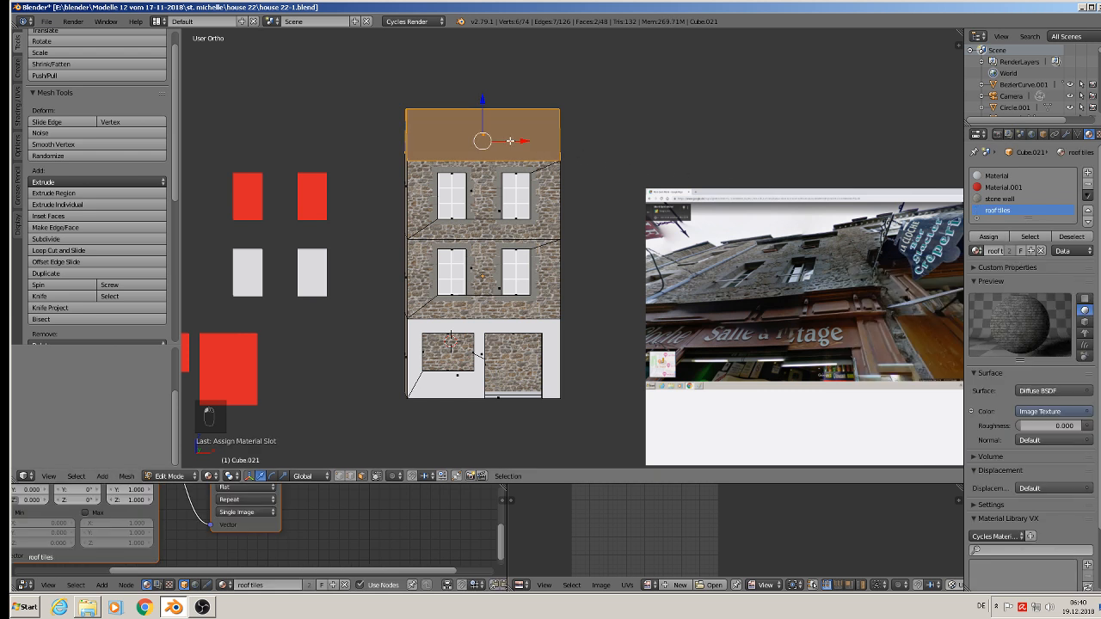
- Unwrap both roof slopes with Project From View, enlarge their UVs so the tiles appear smaller, and leave mesh editing
scroll(511, 142, "up", 4)
key("u")
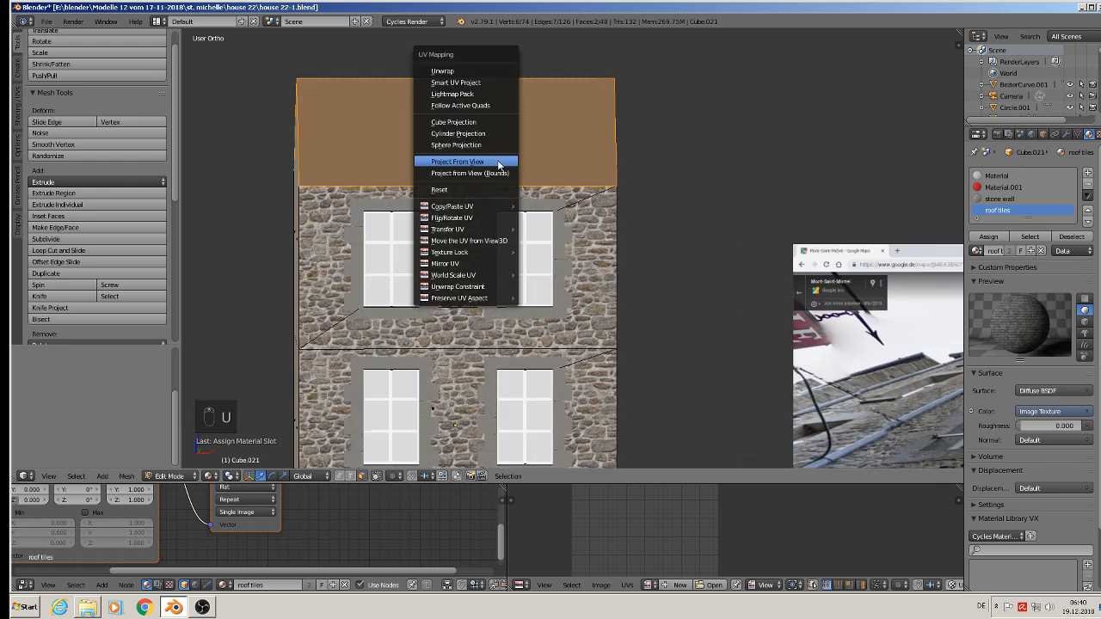
left_click(495, 161)
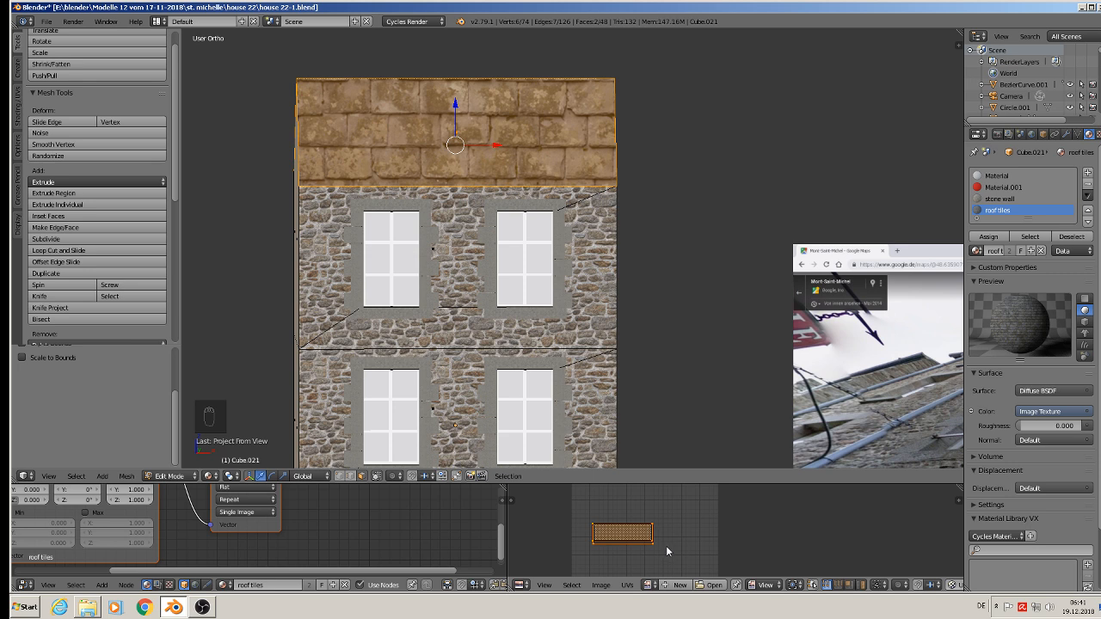
key("s")
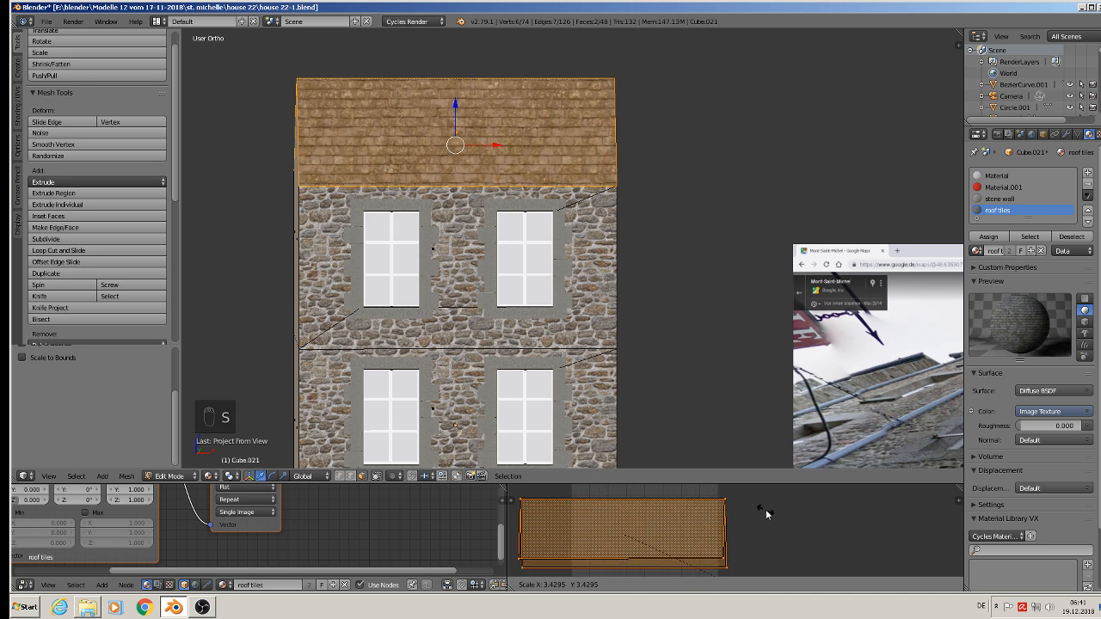
left_click(777, 513)
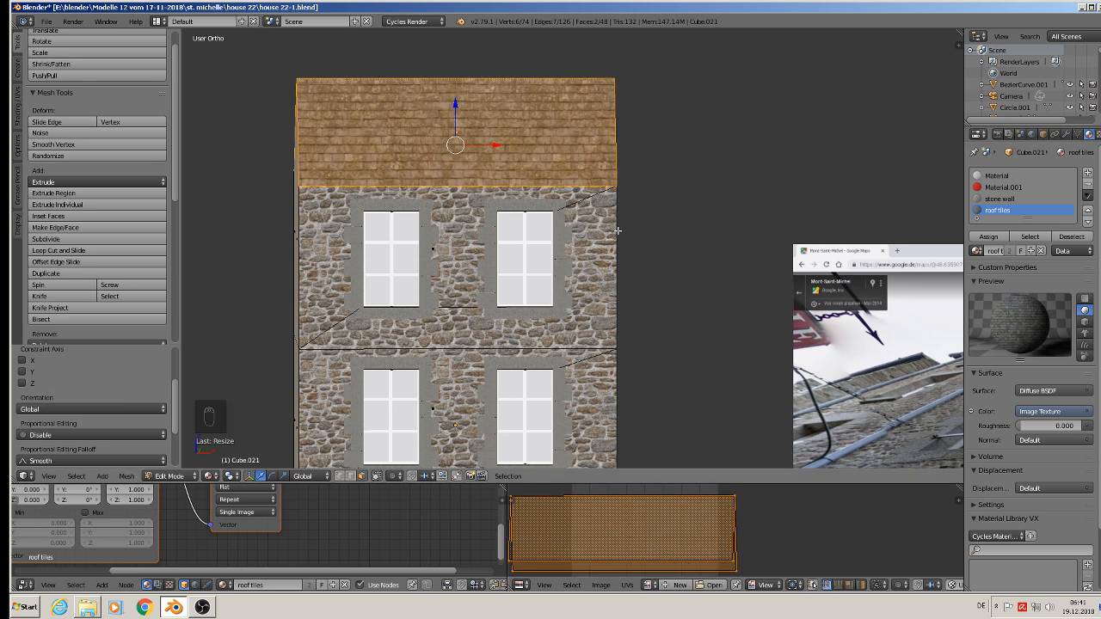
key("Tab")
- Deselect all objects and check the tiled house against the crêperie reference photo
middle_click_drag(602, 301, 807, 267)
scroll(565, 262, "down", 3)
scroll(585, 180, "up", 1)
key("a")
key("a")
scroll(806, 266, "up", 3)
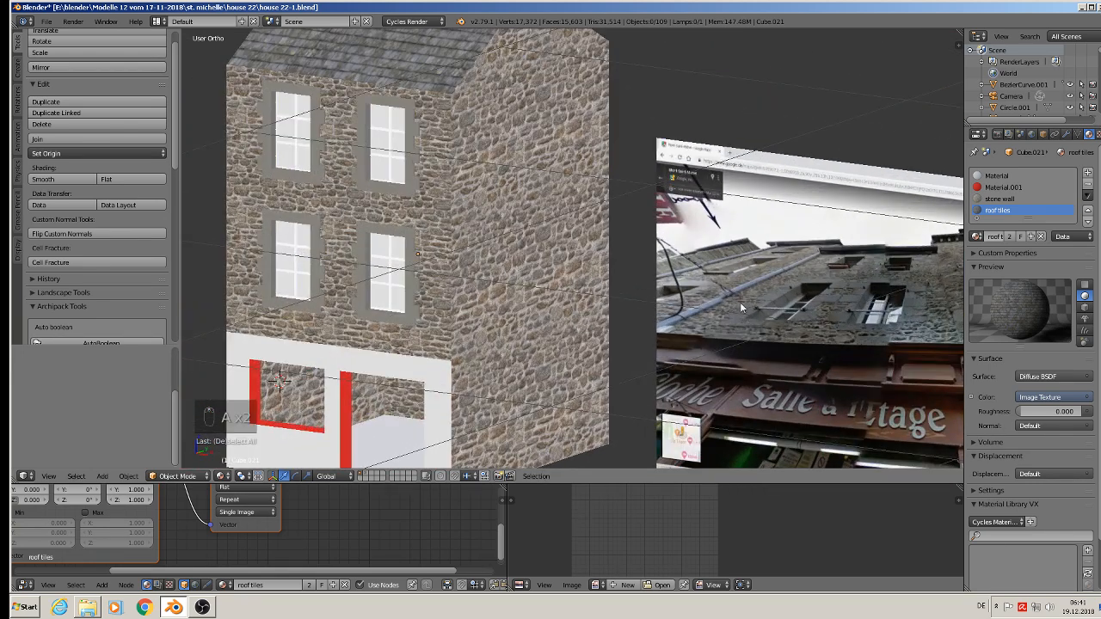
- Save the current house file
scroll(659, 297, "down", 5)
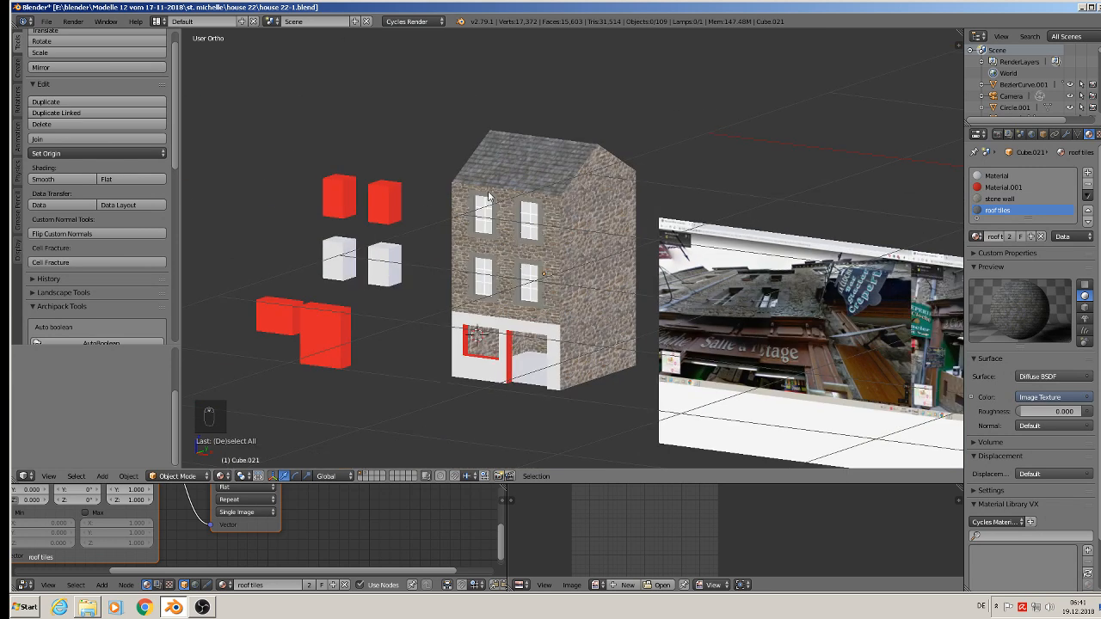
scroll(454, 238, "down", 3)
middle_click_drag(453, 238, 367, 229)
scroll(368, 228, "down", 3)
middle_click_drag(700, 190, 691, 226)
scroll(617, 180, "up", 5)
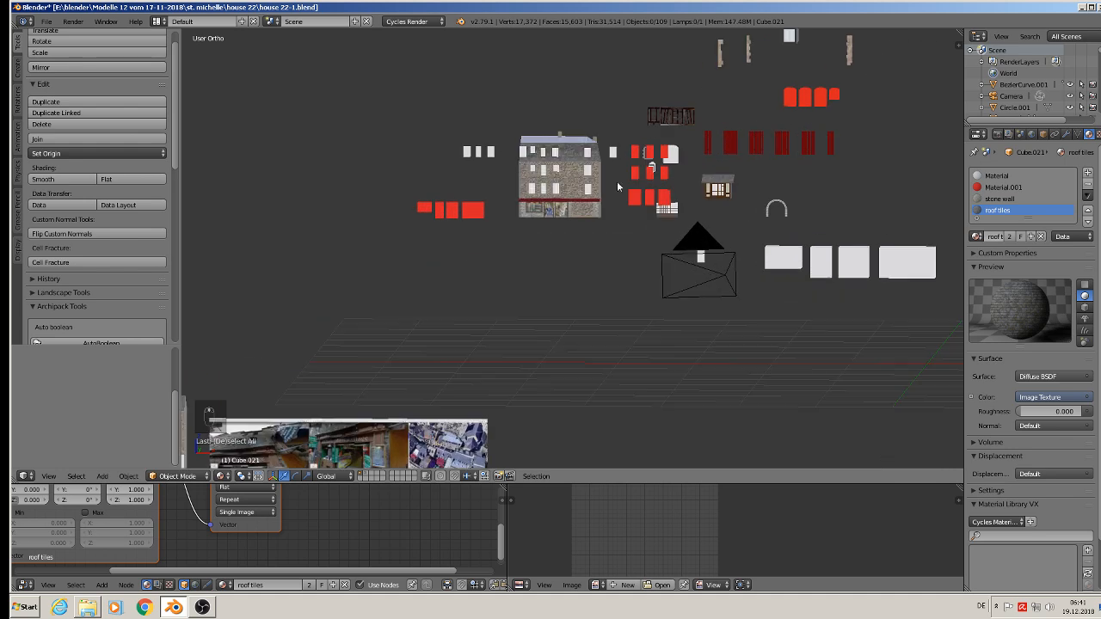
left_click(46, 20)
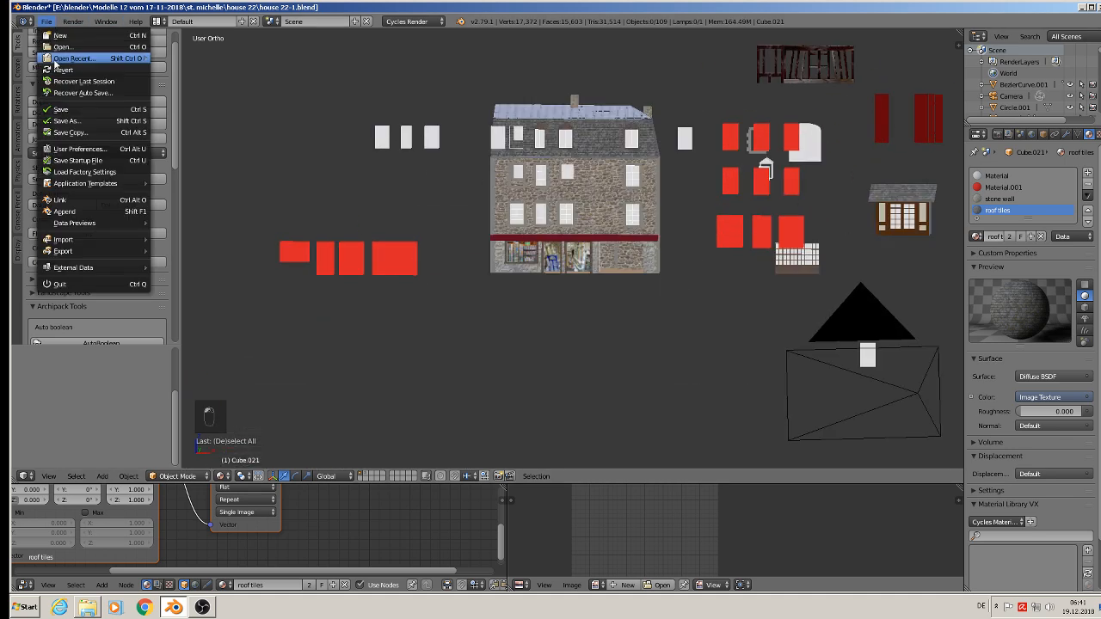
left_click(60, 109)
- Duplicate the large house's gutter, gutter brackets and downpipe, and move the copies along the Y axis in front of it
scroll(503, 195, "up", 8)
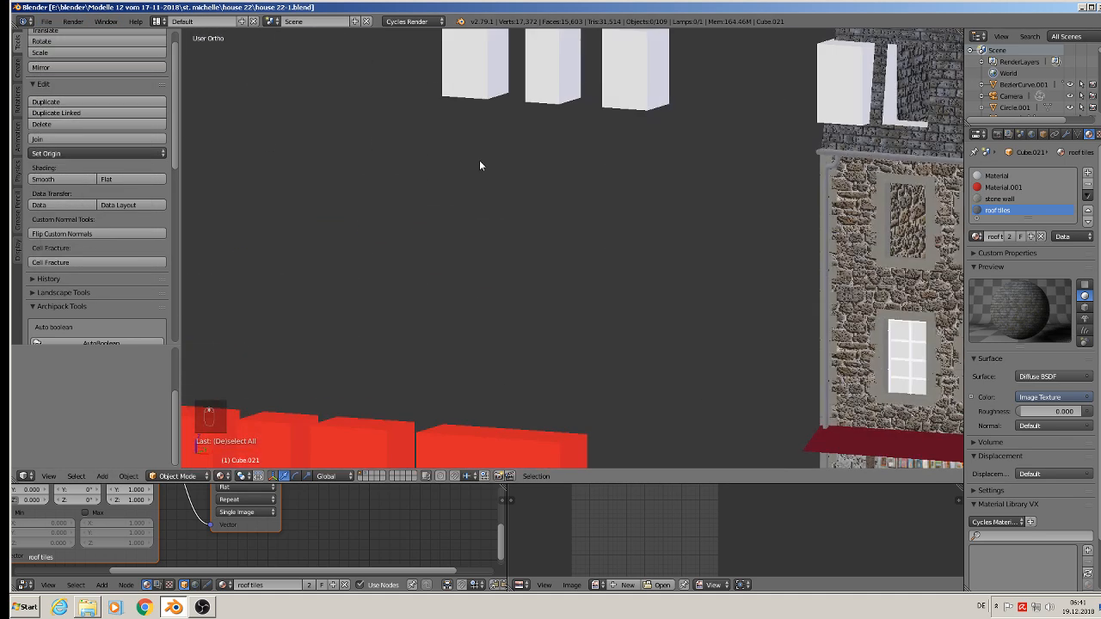
middle_click_drag(827, 214, 344, 215, "shift")
scroll(433, 119, "up", 5)
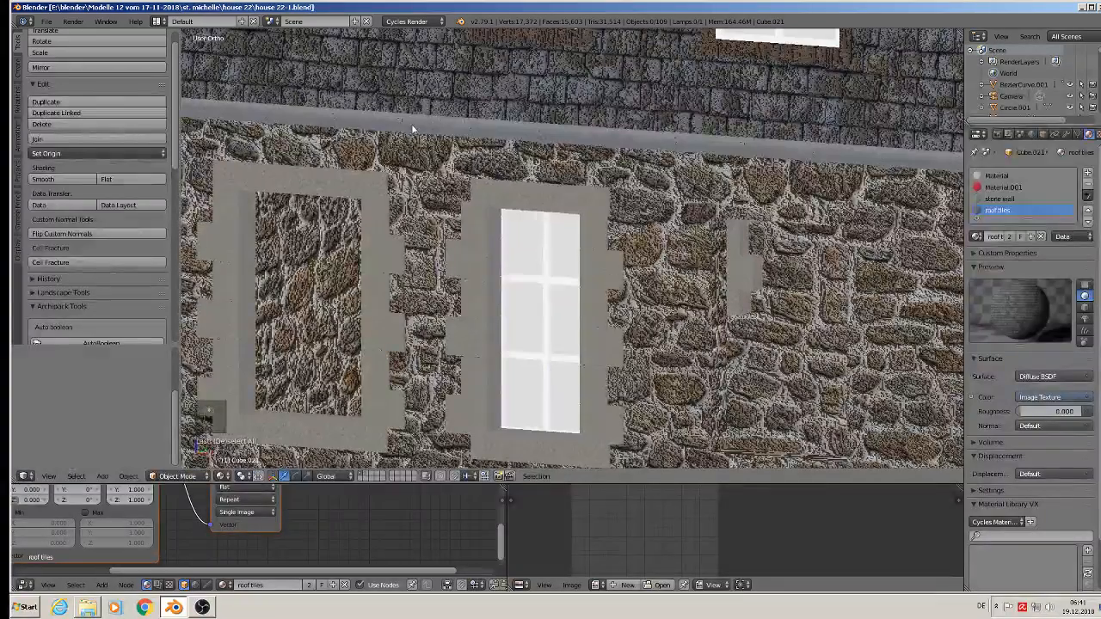
right_click(408, 123)
right_click(404, 126)
middle_click_drag(336, 218, 765, 160, "shift")
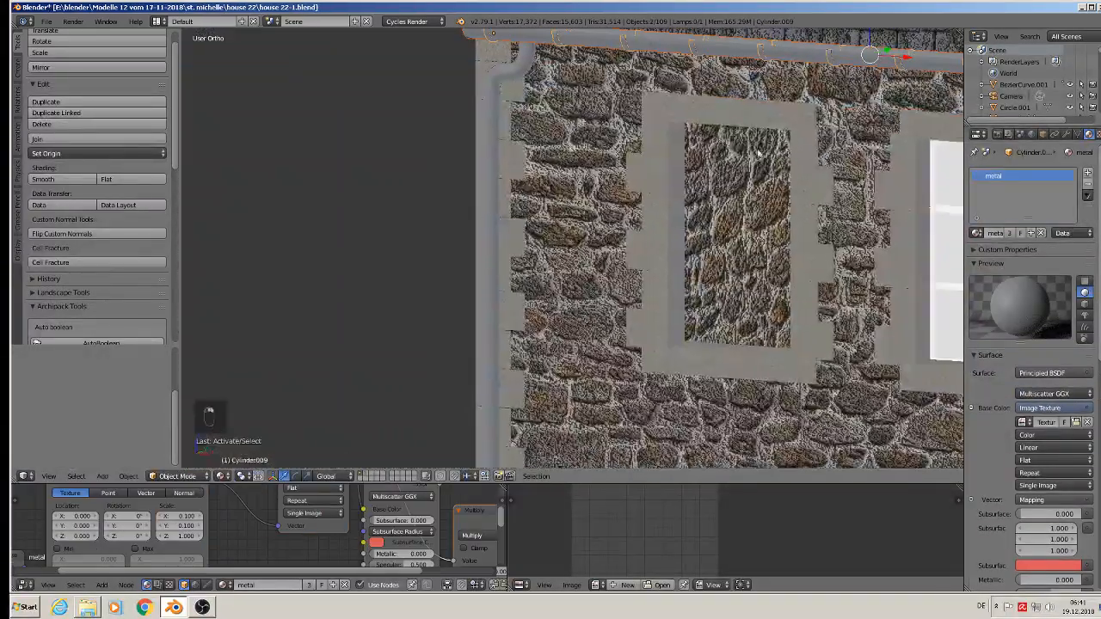
right_click(492, 153, "shift")
scroll(508, 172, "down", 4)
scroll(509, 179, "down", 5)
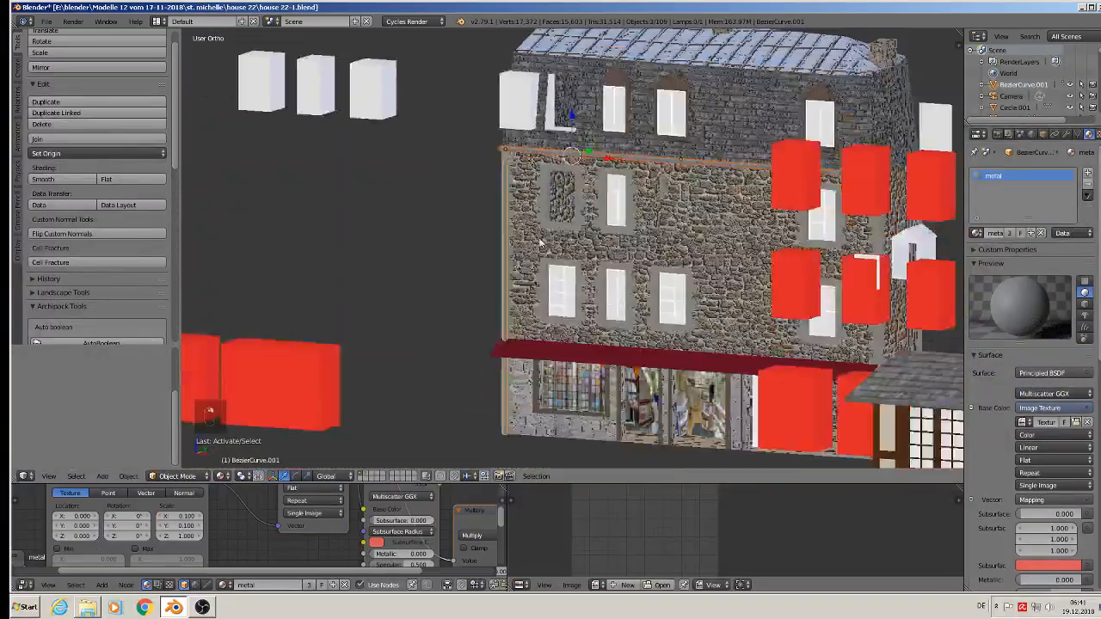
middle_click_drag(509, 179, 779, 196)
key("shift+d")
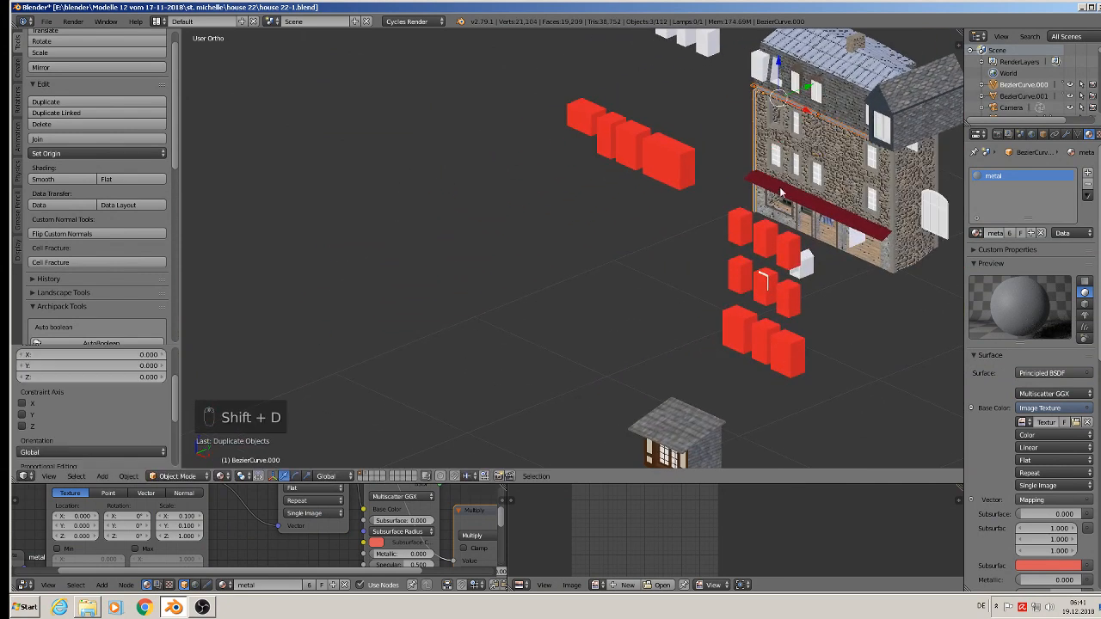
left_click(418, 356)
middle_click_drag(418, 356, 678, 225, "shift")
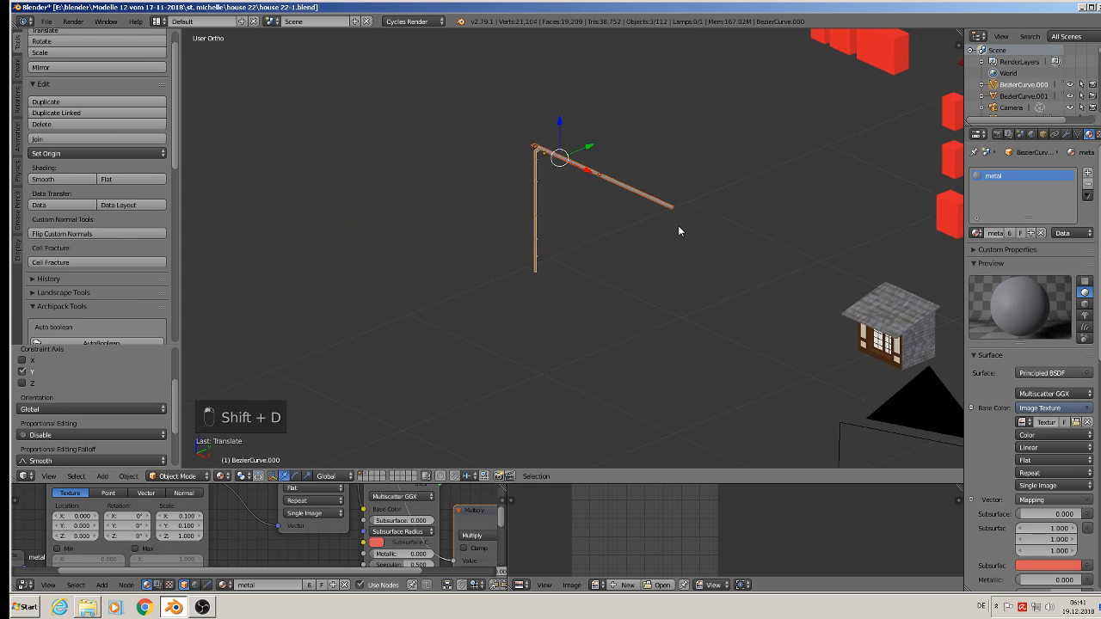
- Move the copied gutter set over to the front of the new stone house, along the X, Z and Y axes
scroll(688, 227, "down", 1)
scroll(688, 229, "down", 3)
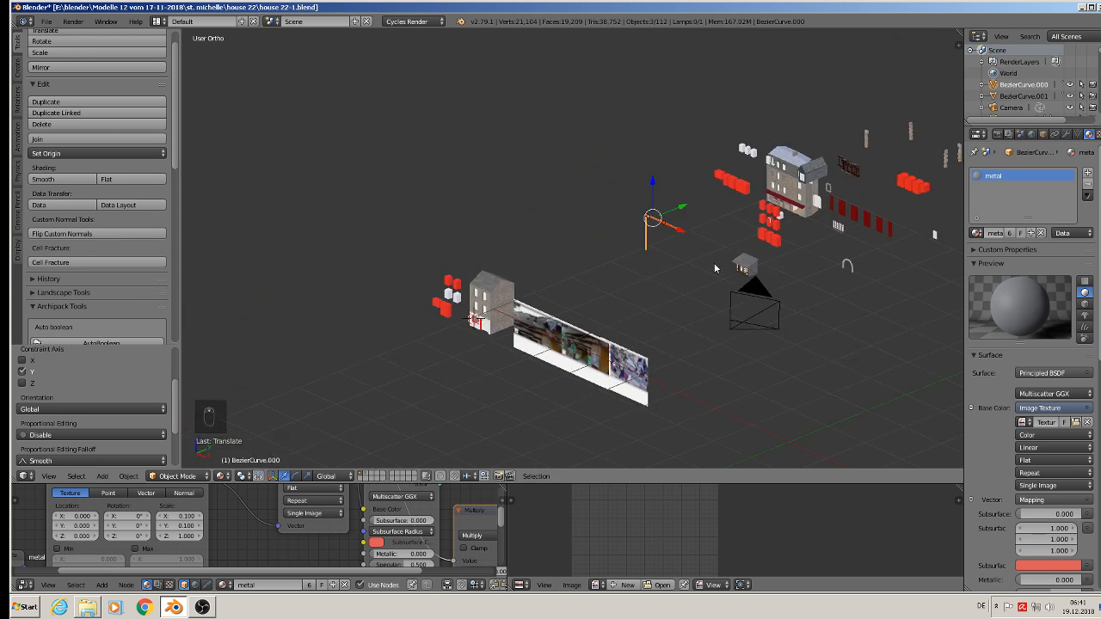
key("KP_7")
left_click_drag(687, 227, 435, 238)
key("KP_1")
left_click_drag(393, 183, 392, 346)
key("KP_3")
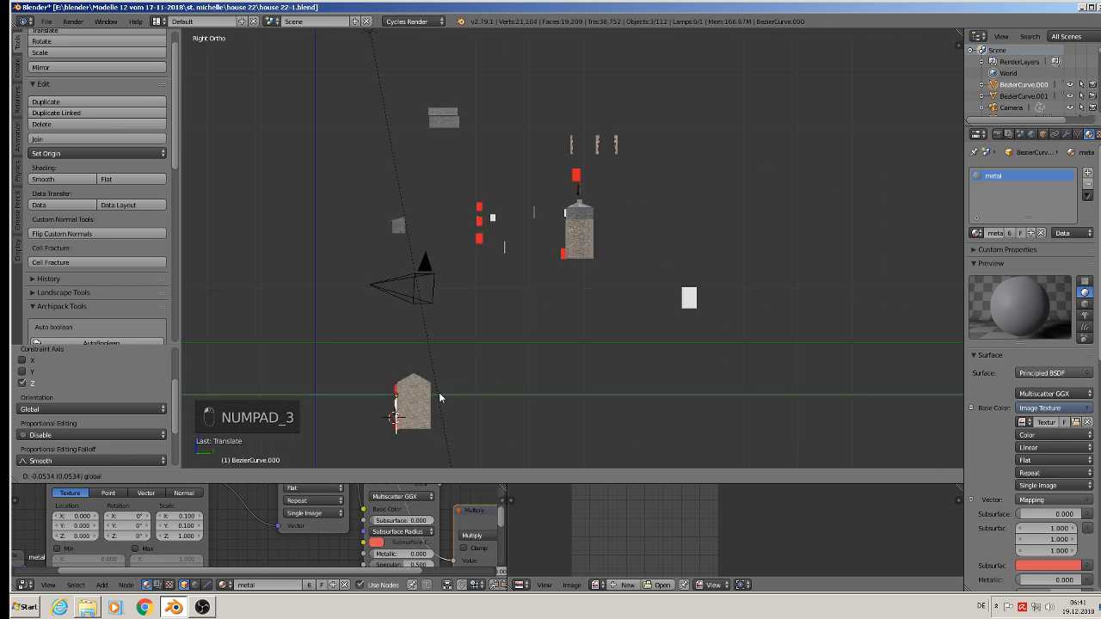
middle_click_drag(437, 406, 472, 442)
- Align the copied gutter set with the facade's downpipe corner and raise it to the roof's eaves
scroll(472, 442, "up", 6)
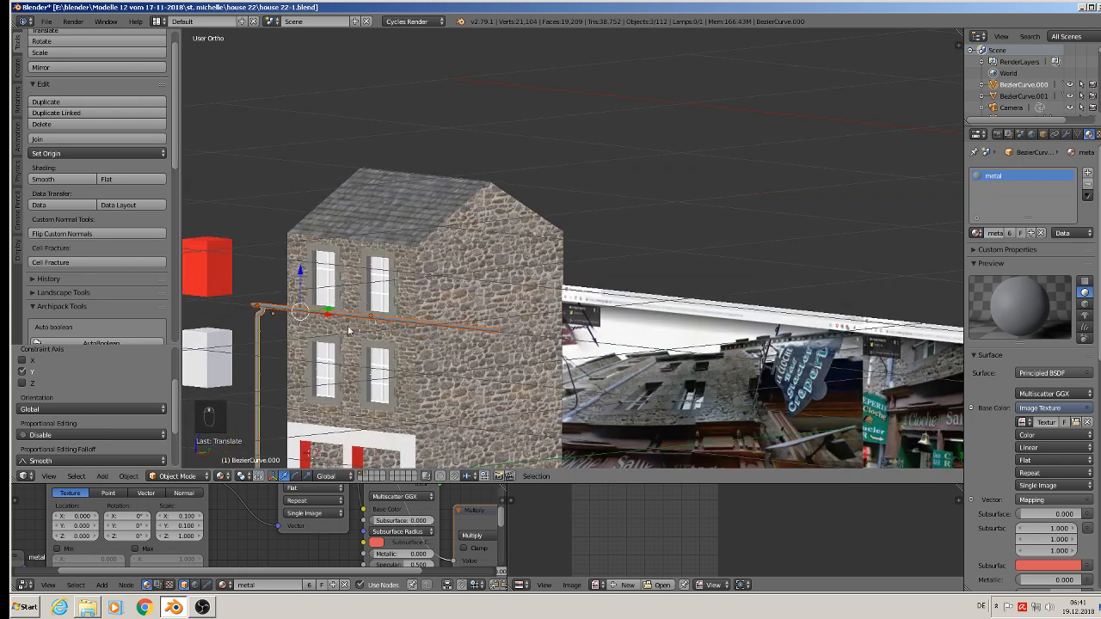
middle_click_drag(481, 361, 486, 297, "shift")
scroll(483, 294, "up", 4)
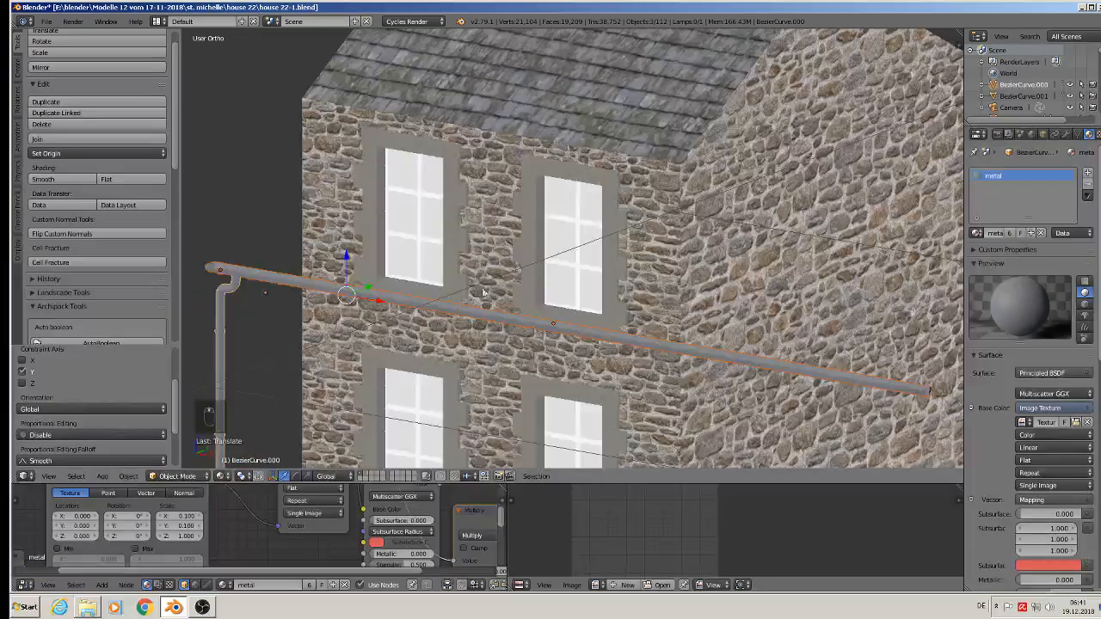
left_click_drag(367, 306, 460, 326)
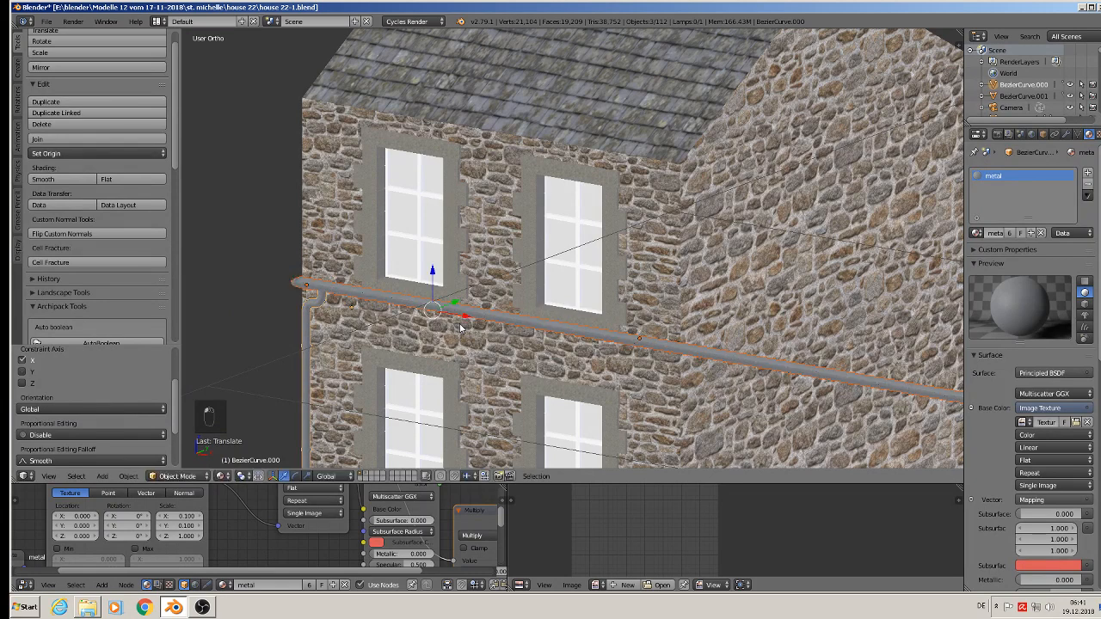
left_click_drag(434, 271, 451, 91)
middle_click_drag(450, 90, 472, 178)
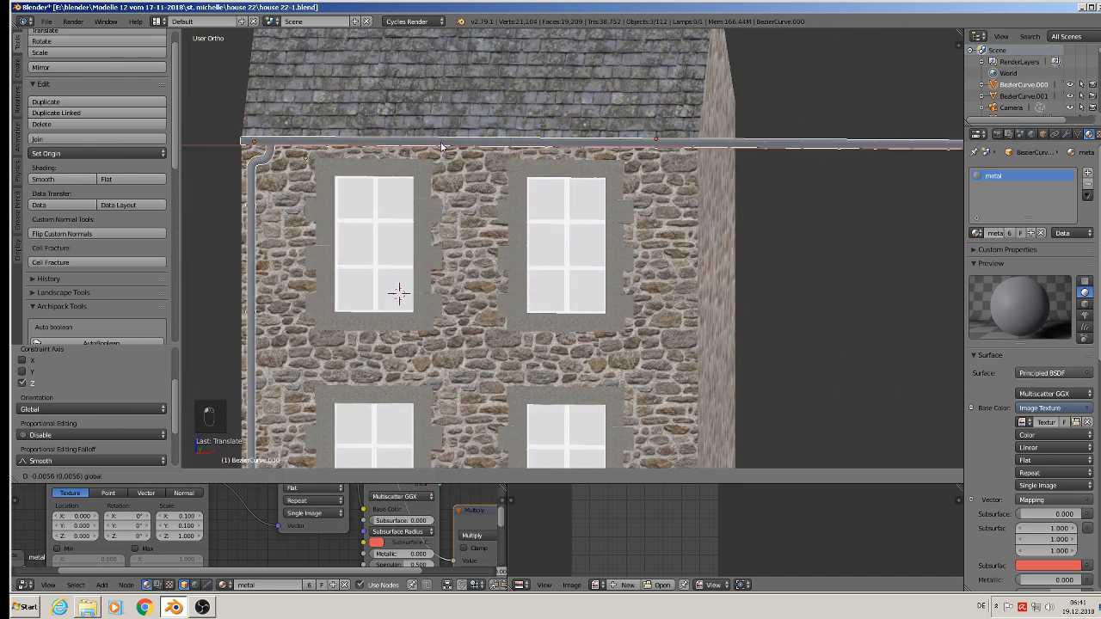
- Move the gutter set slightly along the Y axis so it sits properly against the new house's front wall
middle_click_drag(440, 145, 569, 199)
scroll(551, 182, "up", 3)
left_click_drag(454, 210, 446, 206)
middle_click_drag(446, 207, 491, 177)
scroll(396, 209, "down", 2)
scroll(493, 179, "down", 4)
scroll(495, 333, "down", 1)
middle_click_drag(494, 333, 449, 194, "shift")
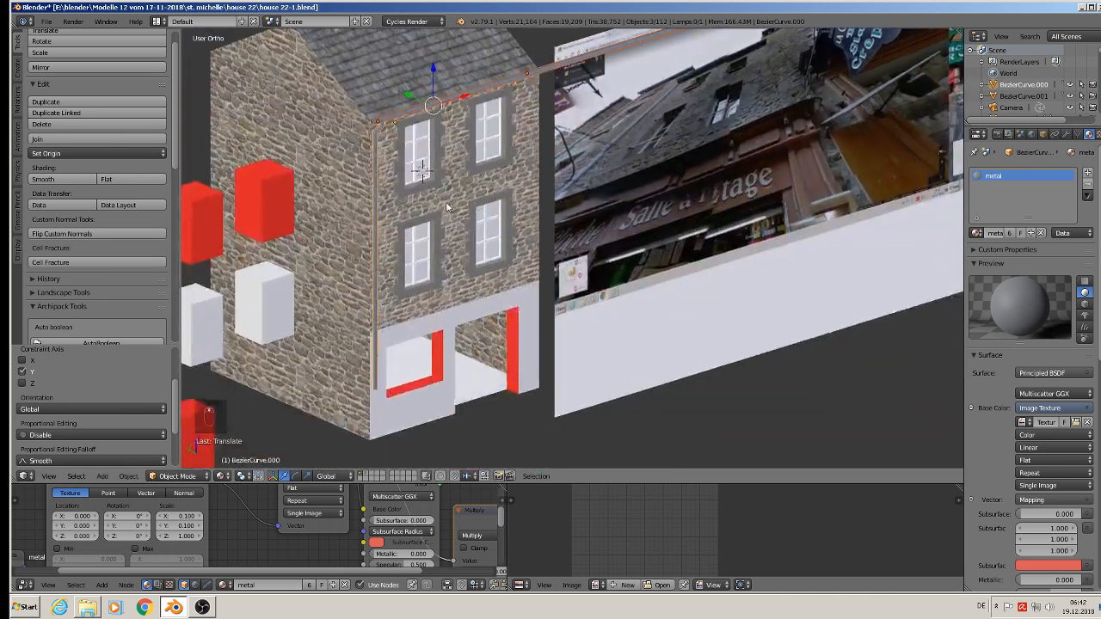
- Delete the selected end vertices of the copied gutter pipe at its overhanging end
middle_click_drag(666, 113, 565, 277)
scroll(508, 263, "up", 5)
right_click(485, 249)
key("Tab")
scroll(580, 275, "down", 3)
scroll(615, 279, "up", 4)
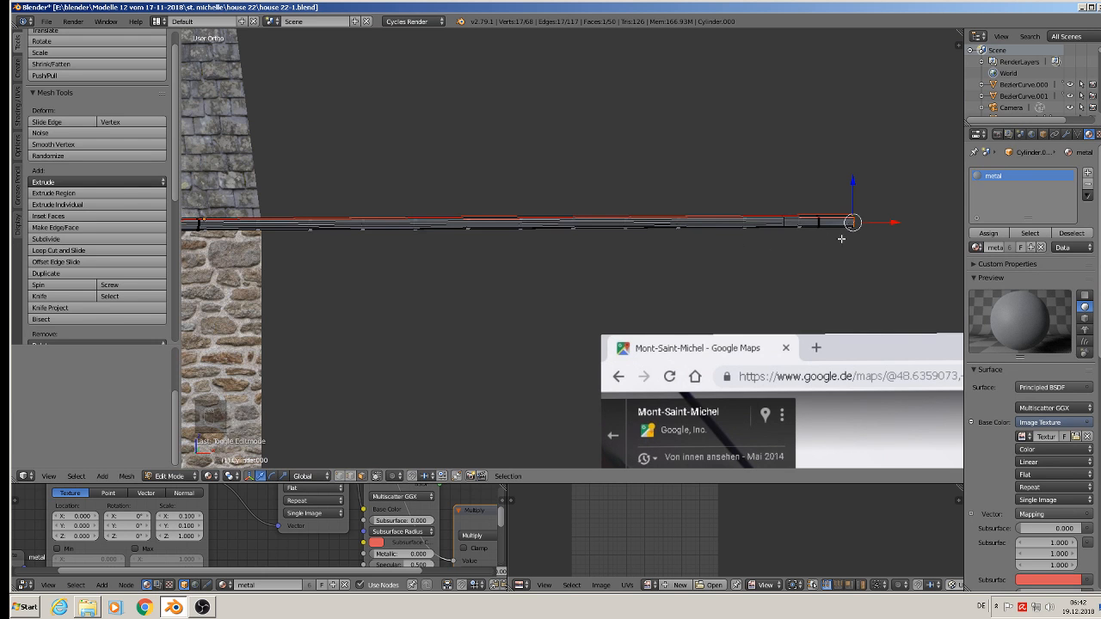
key("x")
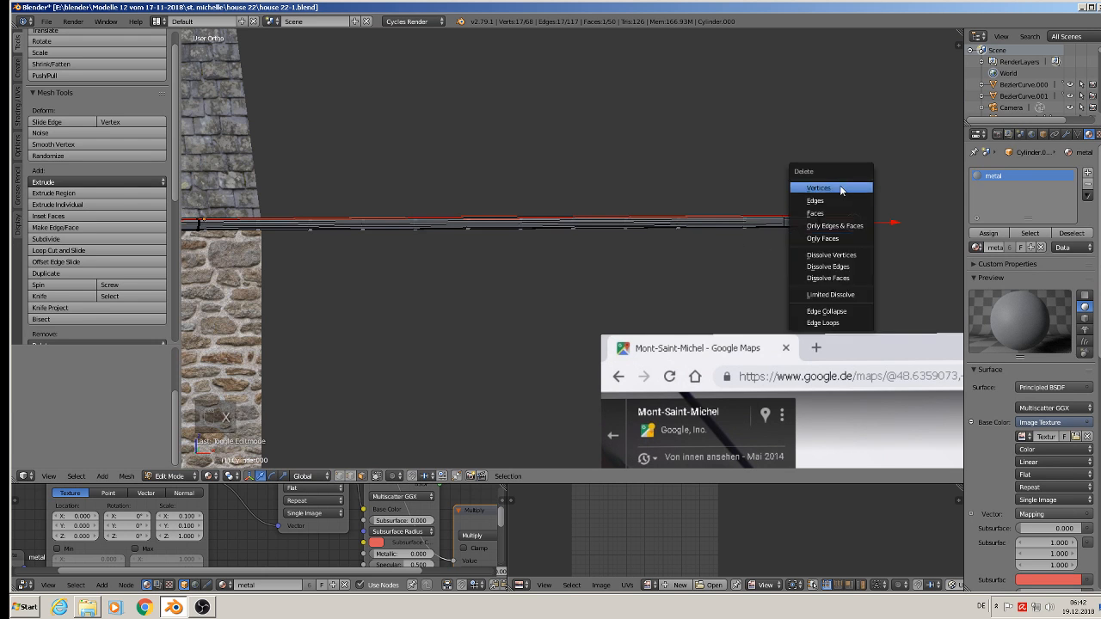
left_click(840, 185)
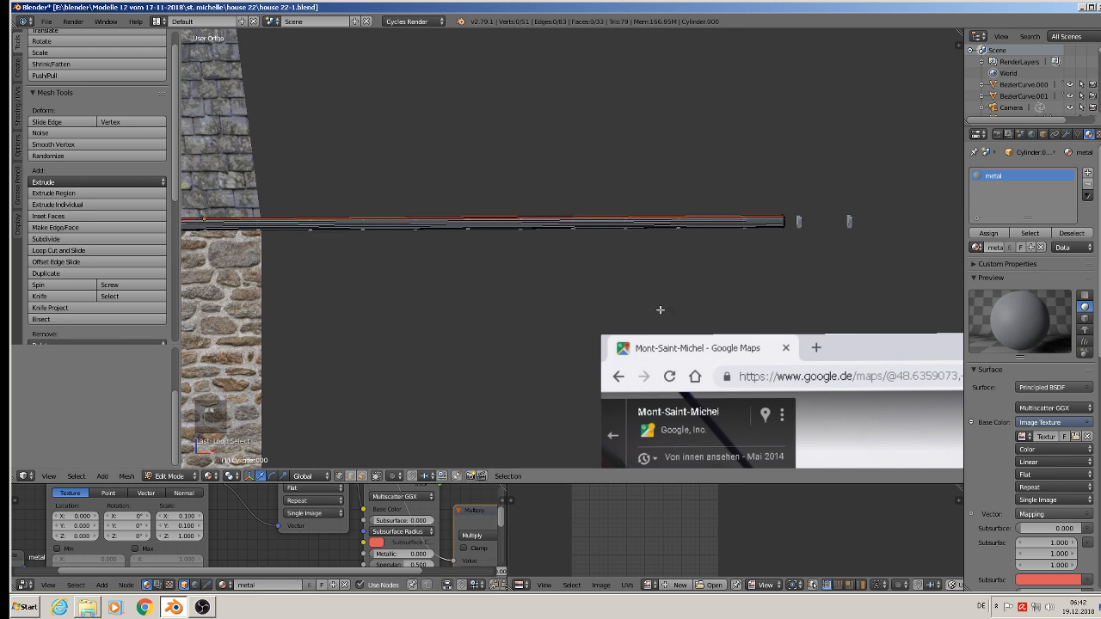
- Shorten the gutter by moving all the vertices of its overhanging end back along X to the house's edge
key("a")
key("a")
key("c")
left_click_drag(786, 204, 766, 266)
right_click(766, 265)
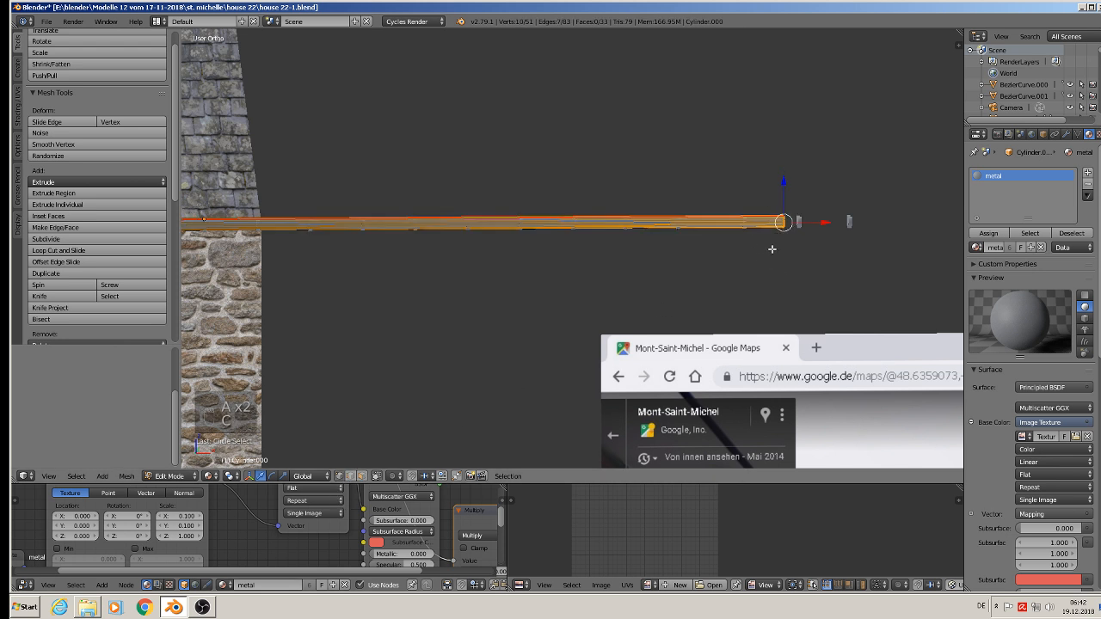
left_click(376, 476)
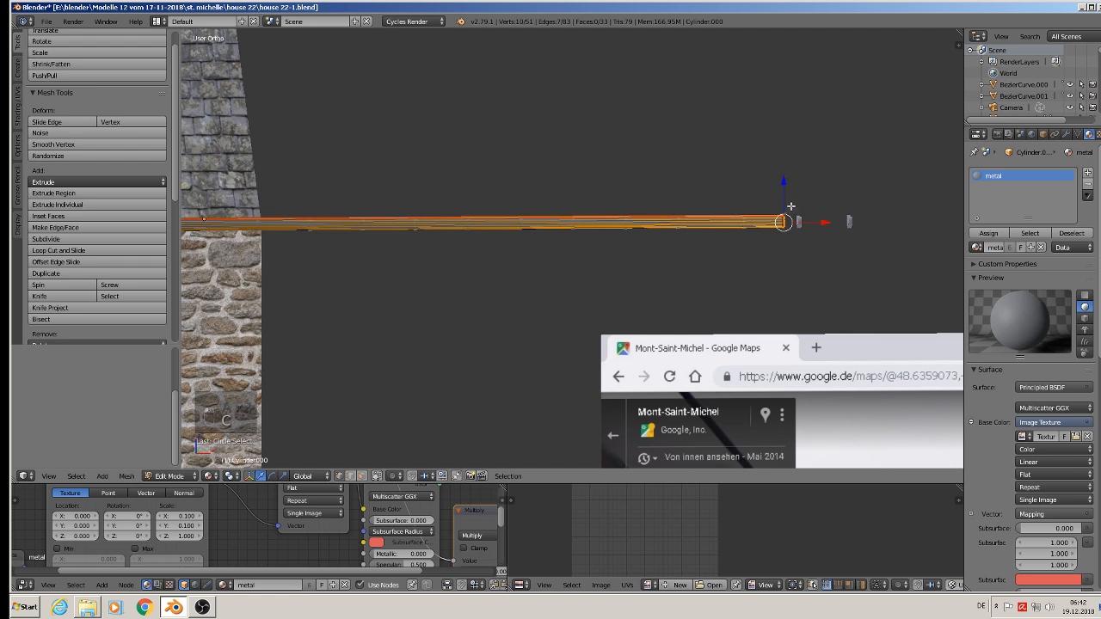
key("c")
left_click_drag(789, 205, 772, 253)
right_click(772, 252)
left_click_drag(819, 221, 298, 219)
- Close the gutter's open end with a face and finish editing its mesh
middle_click_drag(342, 218, 484, 243)
key("f")
key("Tab")
- Delete the gutter brackets that extend beyond the new house's roof edge
scroll(622, 229, "down", 1)
scroll(688, 214, "down", 2)
right_click(733, 138)
key("Tab")
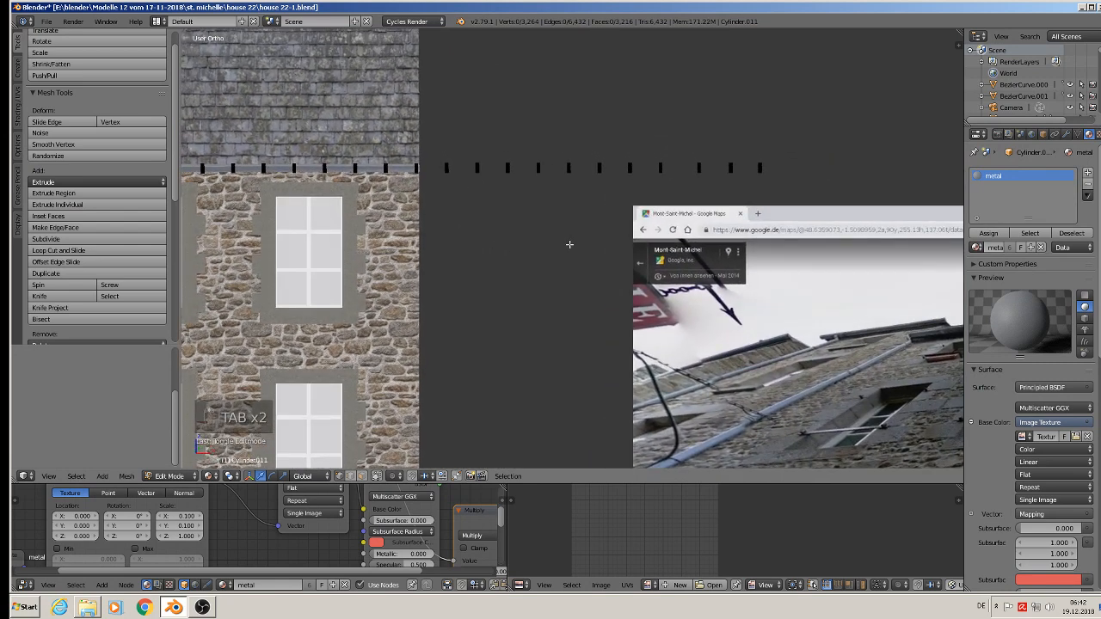
key("b")
key("b")
key("b")
left_click_drag(794, 189, 433, 141)
key("x")
left_click(432, 143)
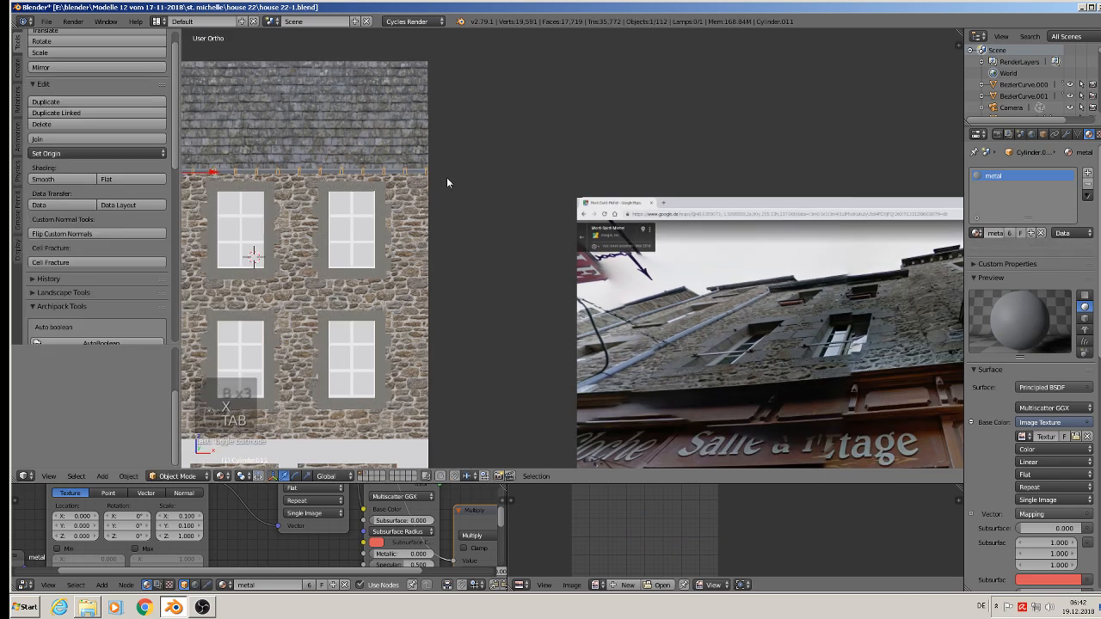
- Extend the downpipe to the base of the house by lowering its bottom edge loop along the Z axis
middle_click_drag(354, 267, 629, 197, "shift")
scroll(529, 234, "up", 3)
middle_click_drag(373, 448, 499, 275, "shift")
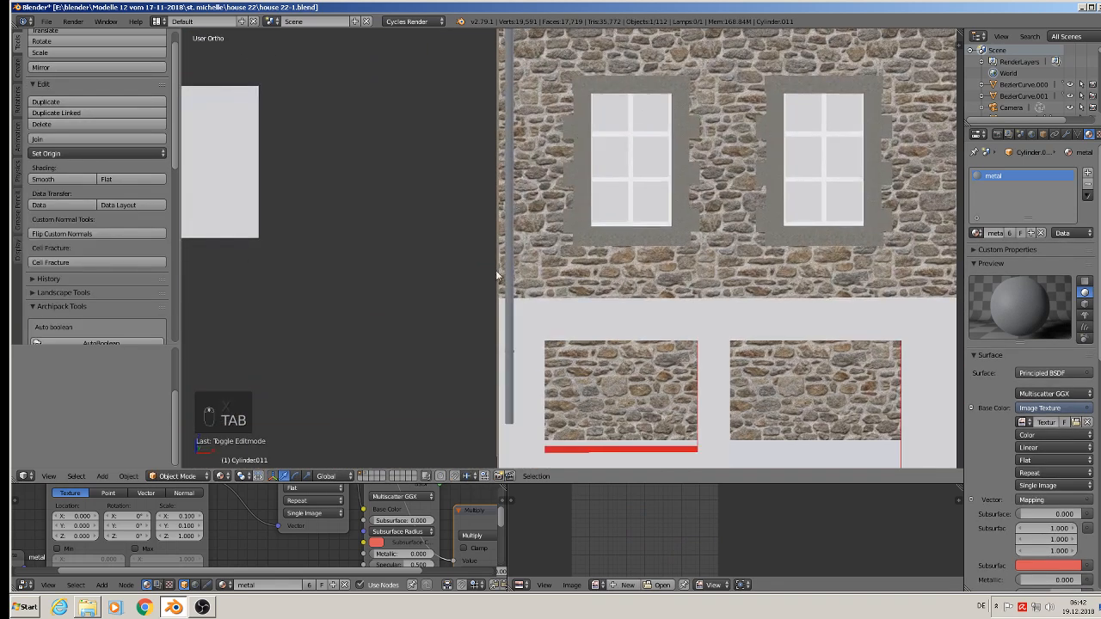
scroll(502, 275, "up", 3)
middle_click_drag(563, 435, 602, 215, "shift")
right_click(558, 270)
key("Tab")
scroll(560, 315, "up", 2)
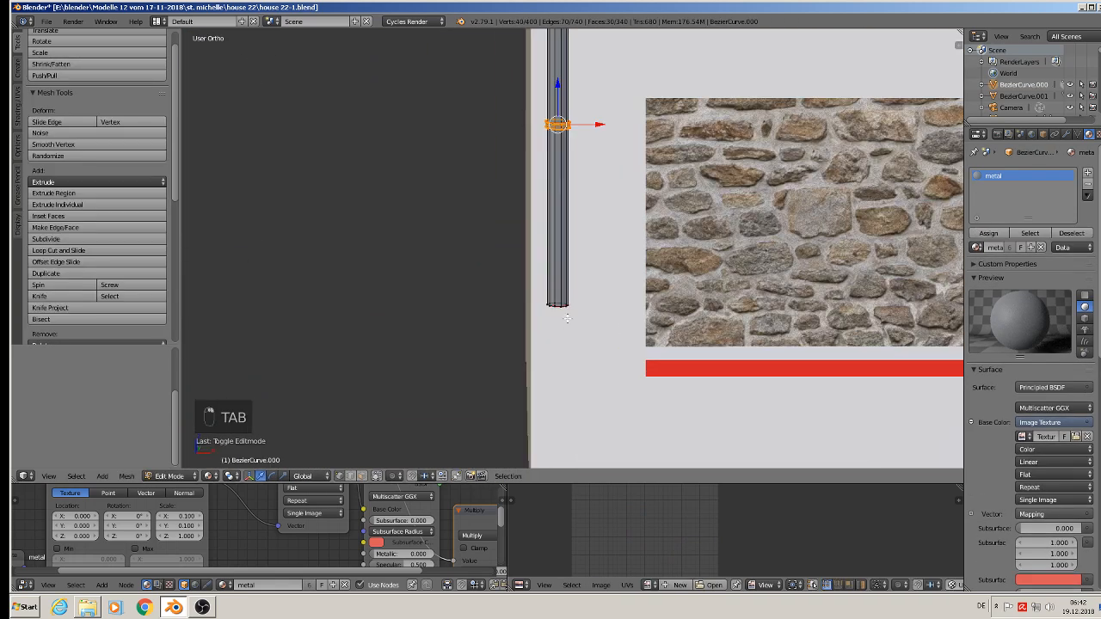
right_click(558, 305, "alt")
scroll(542, 258, "down", 3)
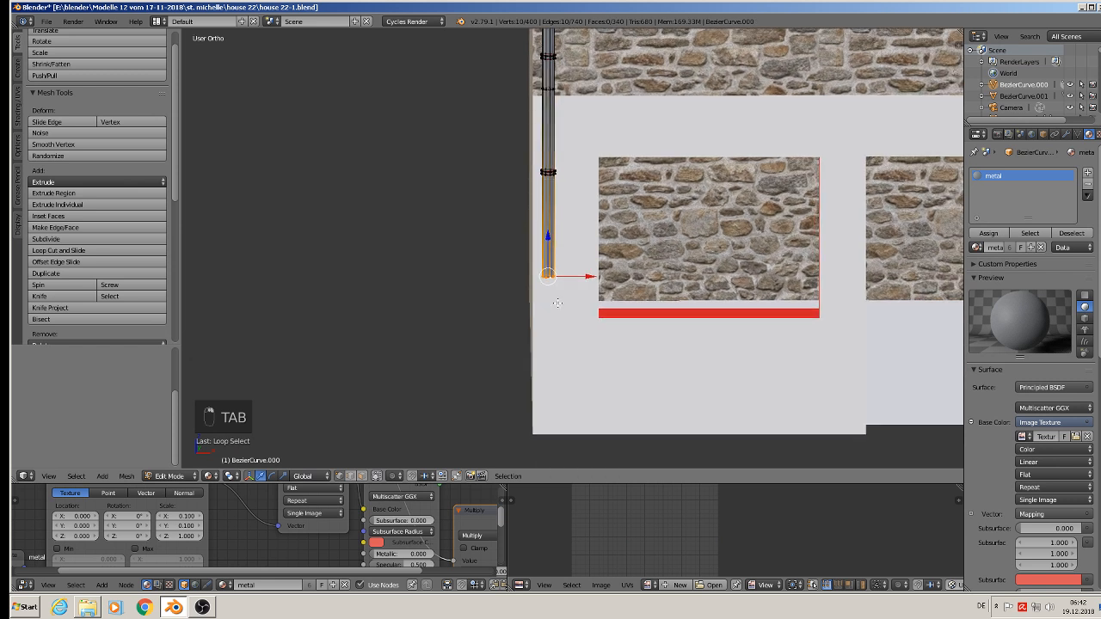
left_click_drag(540, 202, 510, 358)
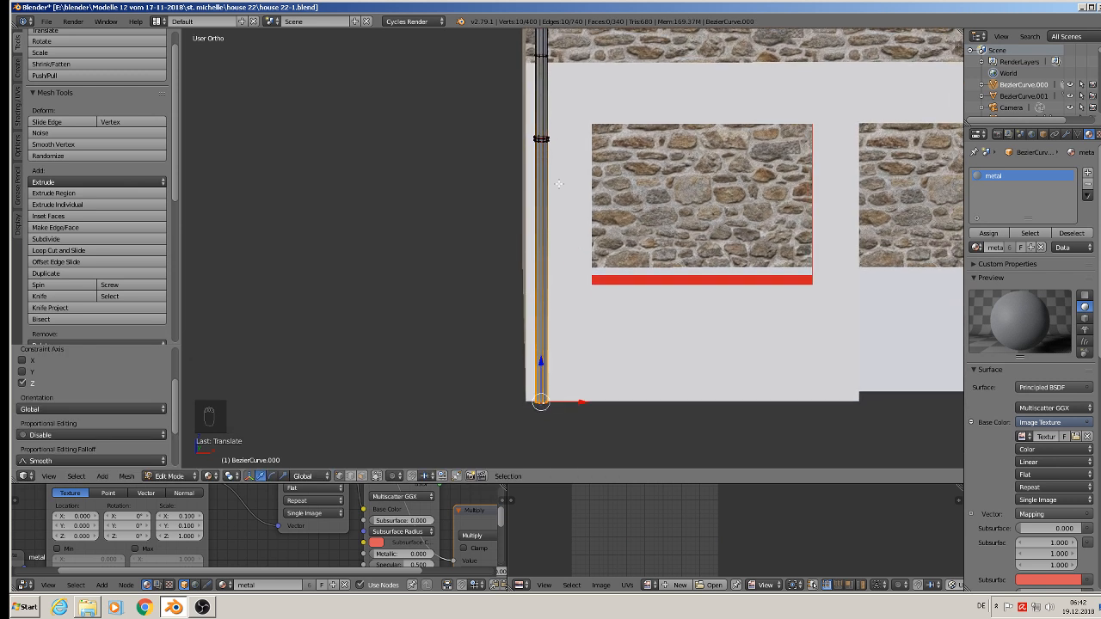
- Duplicate the downpipe's lowest clamp and place the copy further down along the Z axis on the extended section
right_click(545, 136)
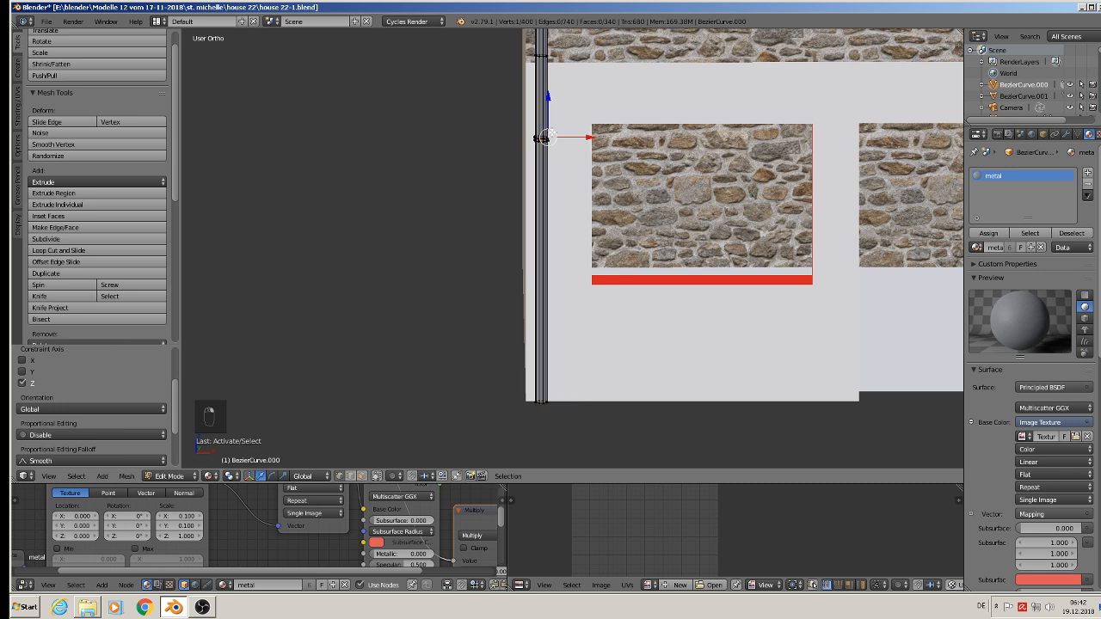
key("l")
key("shift+d")
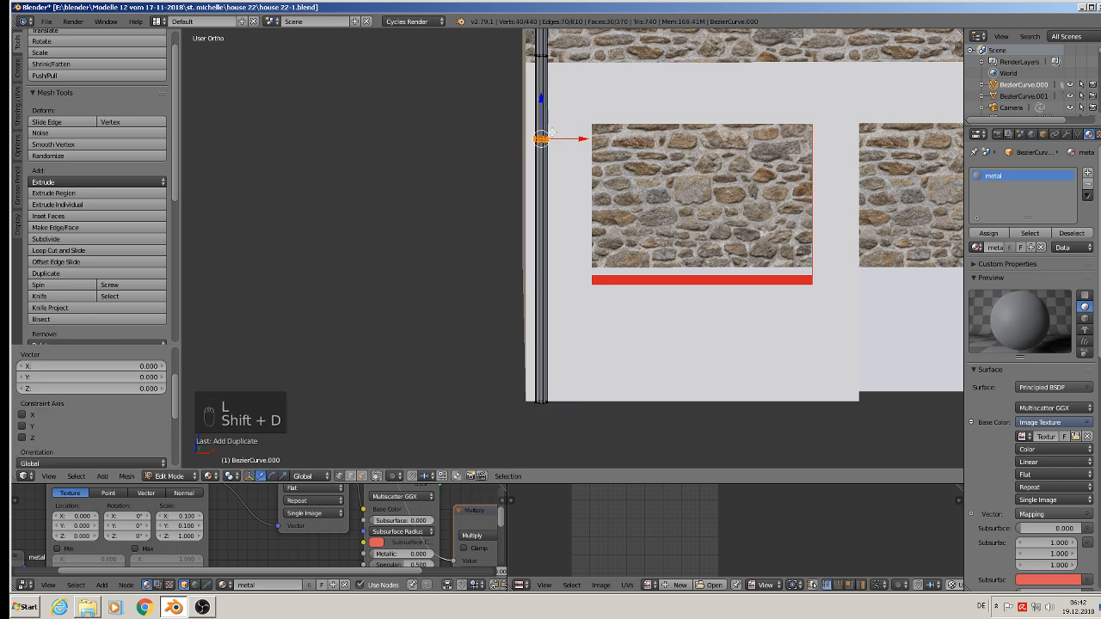
left_click(533, 233)
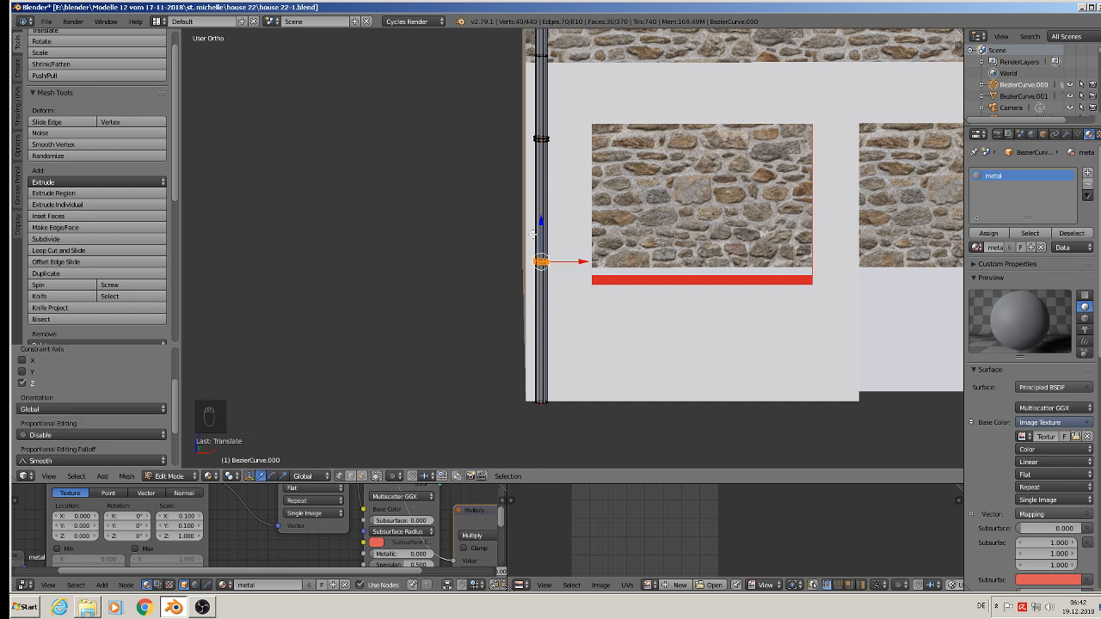
key("Tab")
- Save the house file with the fitted gutter and downpipe
scroll(609, 215, "down", 4)
middle_click_drag(729, 160, 579, 266, "shift")
scroll(535, 315, "down", 4)
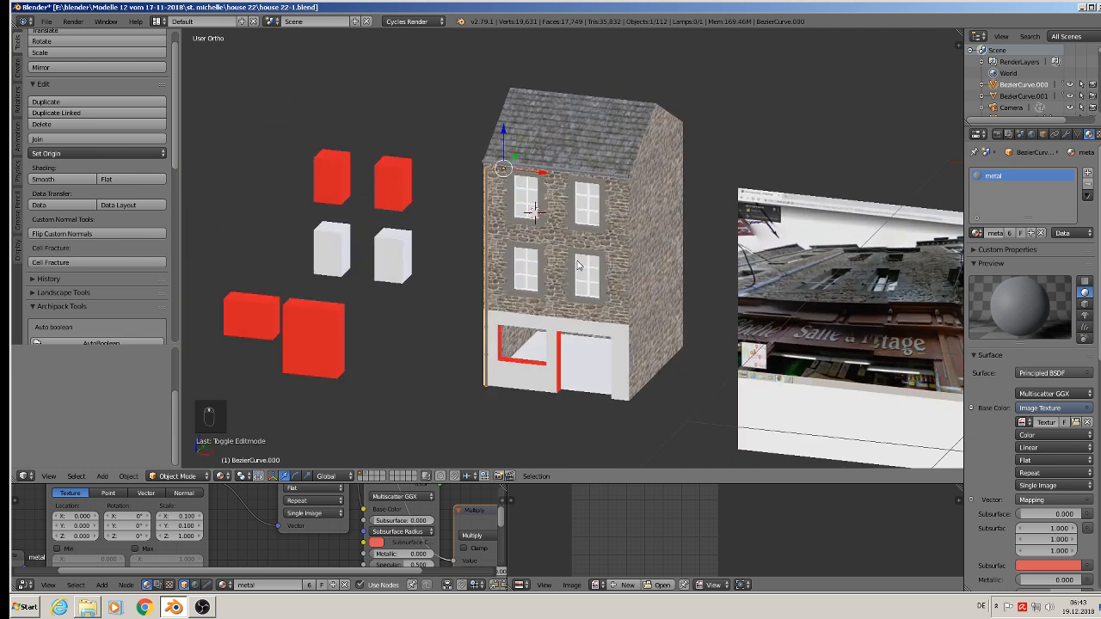
left_click(46, 21)
left_click(72, 110)
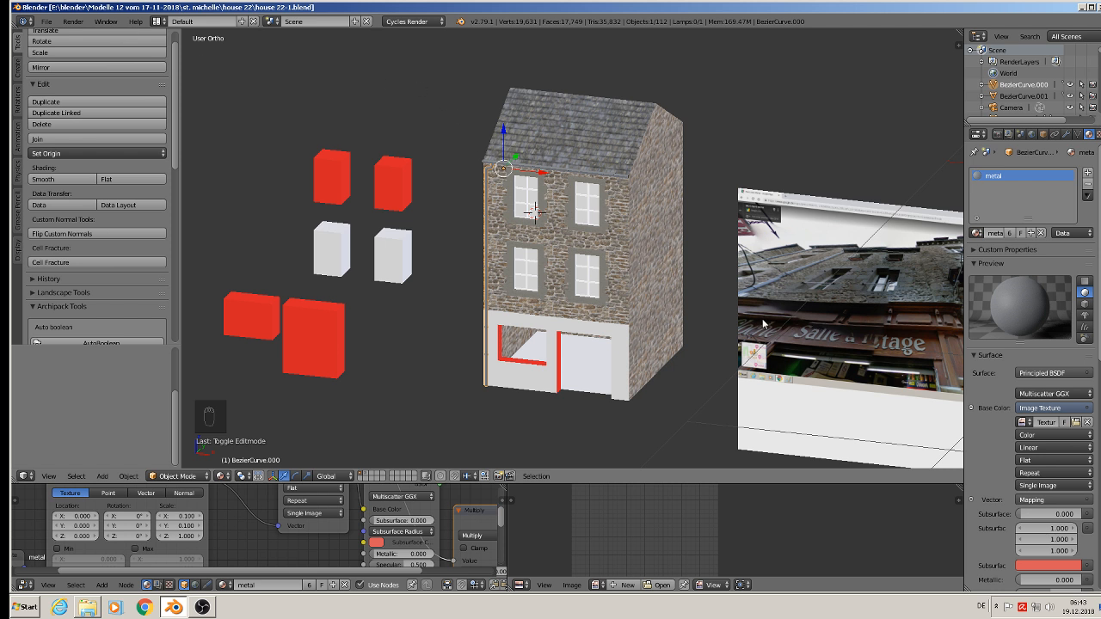
- Select the two floor faces seen through the ground-floor openings and UV-map them with Project From View from the top view
middle_click_drag(832, 324, 687, 250, "shift")
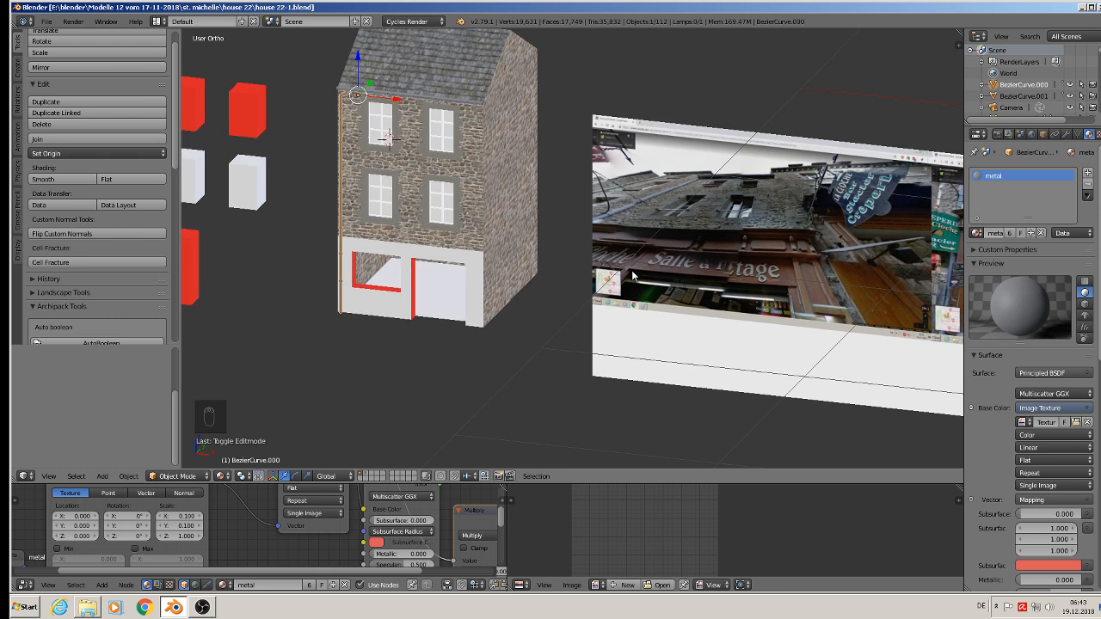
scroll(422, 275, "up", 5)
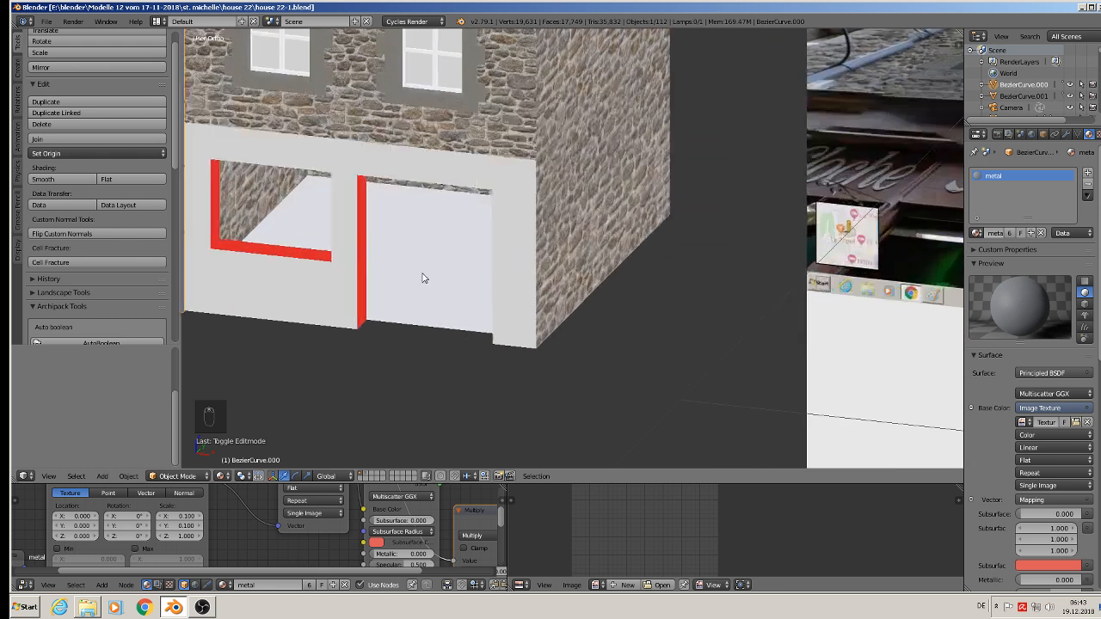
right_click(419, 273)
key("Tab")
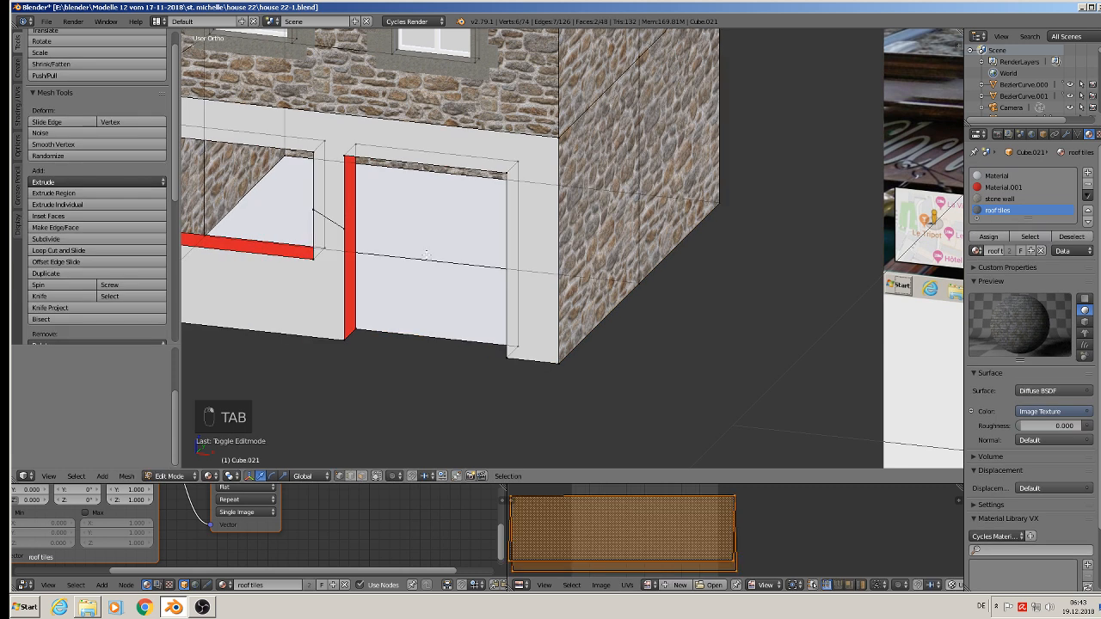
middle_click_drag(421, 267, 464, 273)
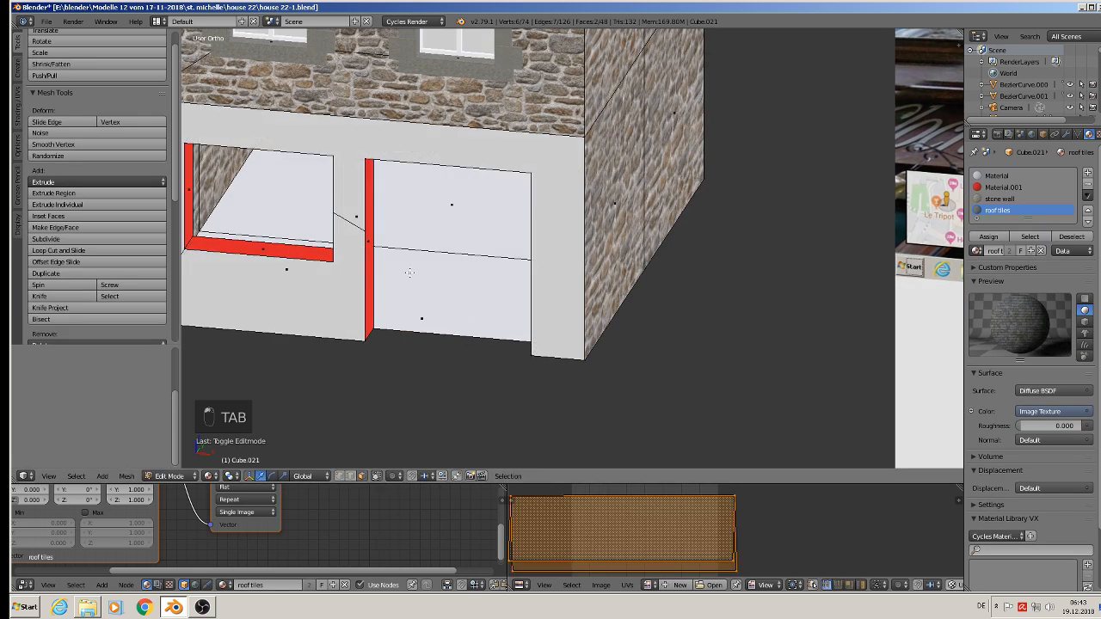
right_click(421, 215)
right_click(420, 295, "shift")
middle_click_drag(419, 295, 485, 302)
key("KP_7")
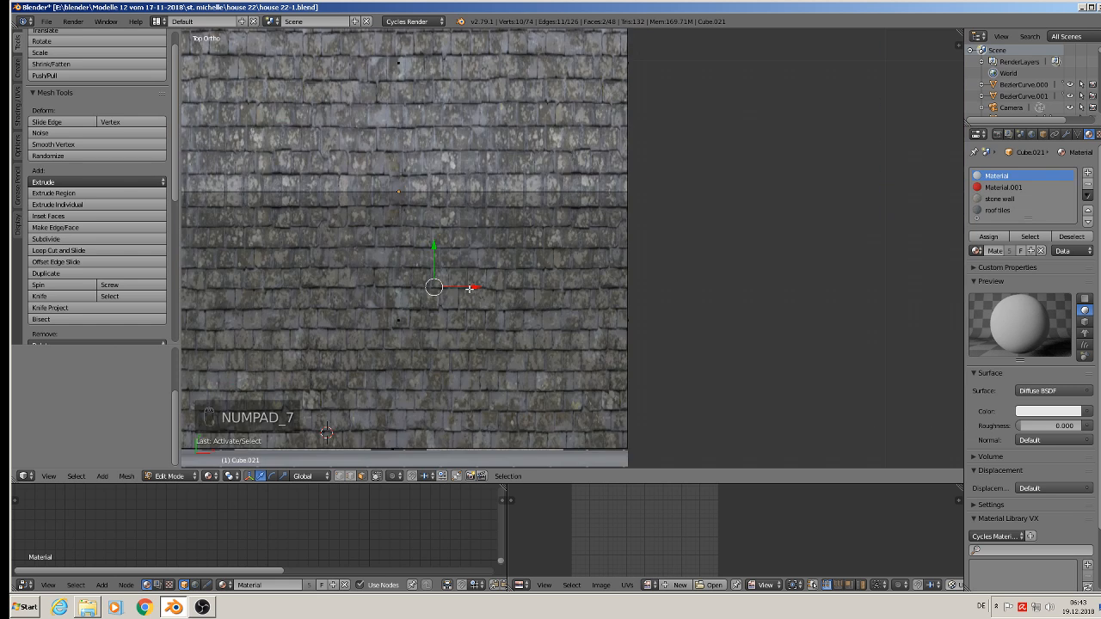
key("u")
key("u")
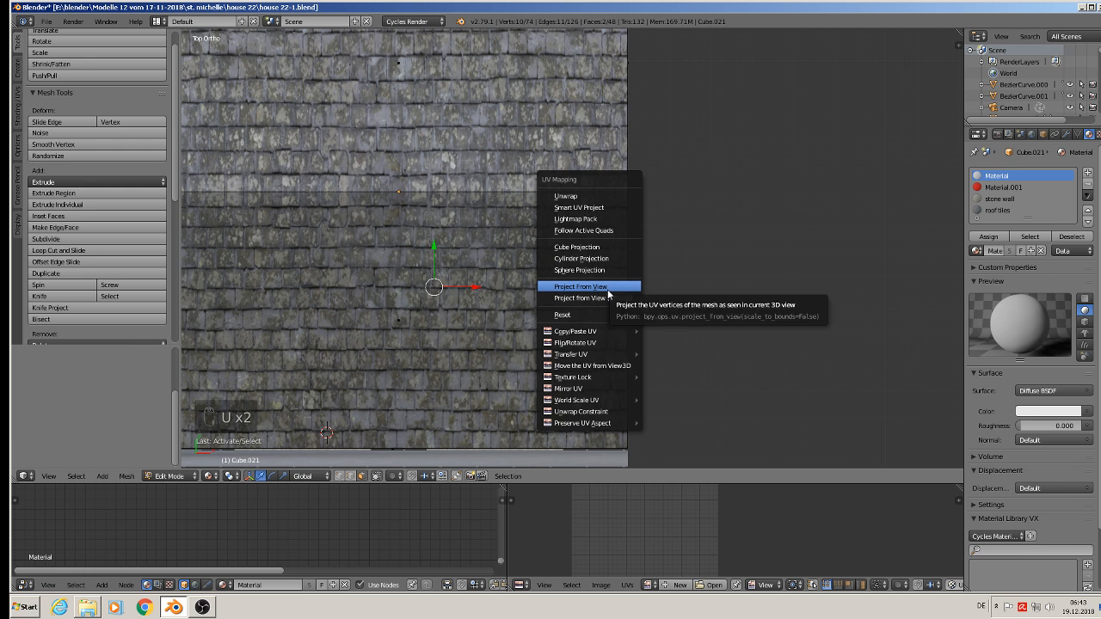
left_click(607, 287)
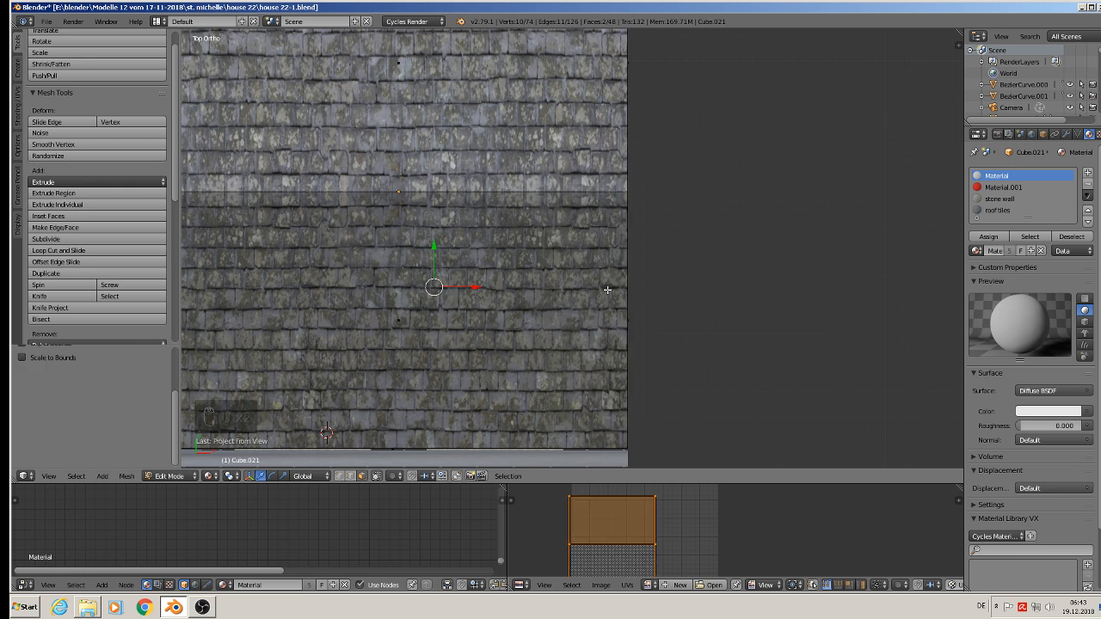
- Add a material slot holding the existing "parkett" material and assign it to the selected floor faces
left_click(1086, 174)
left_click(982, 251)
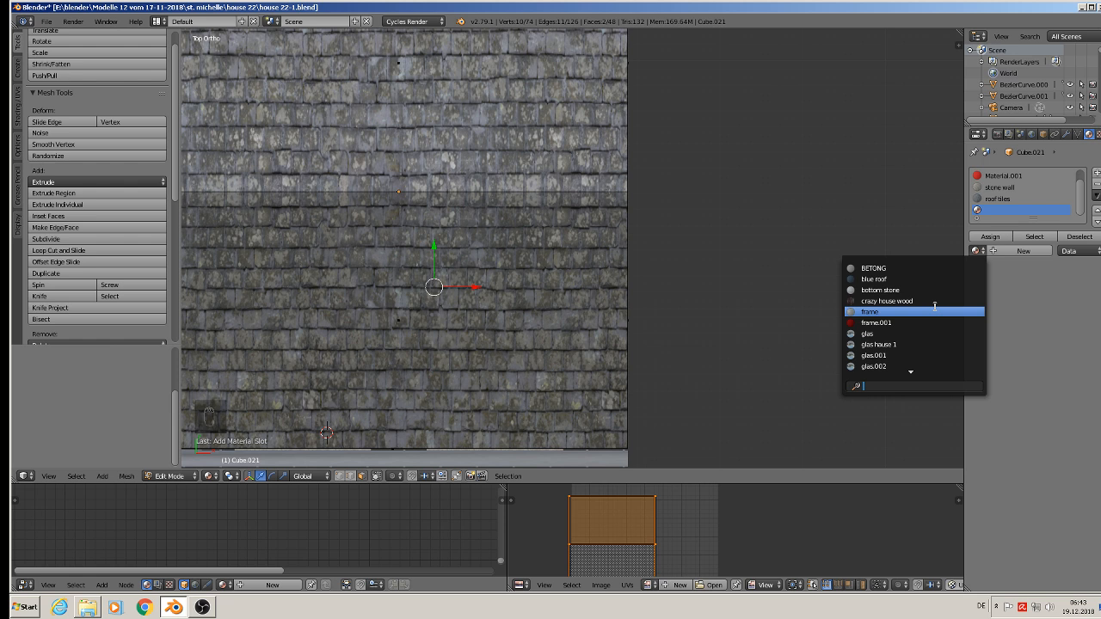
type("pa")
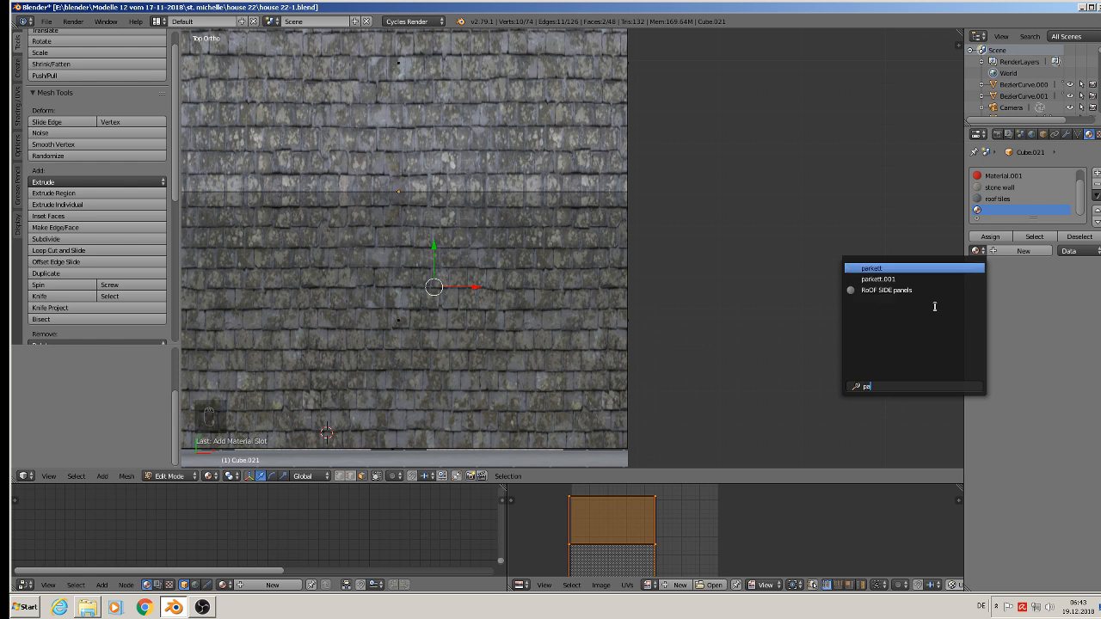
left_click(892, 268)
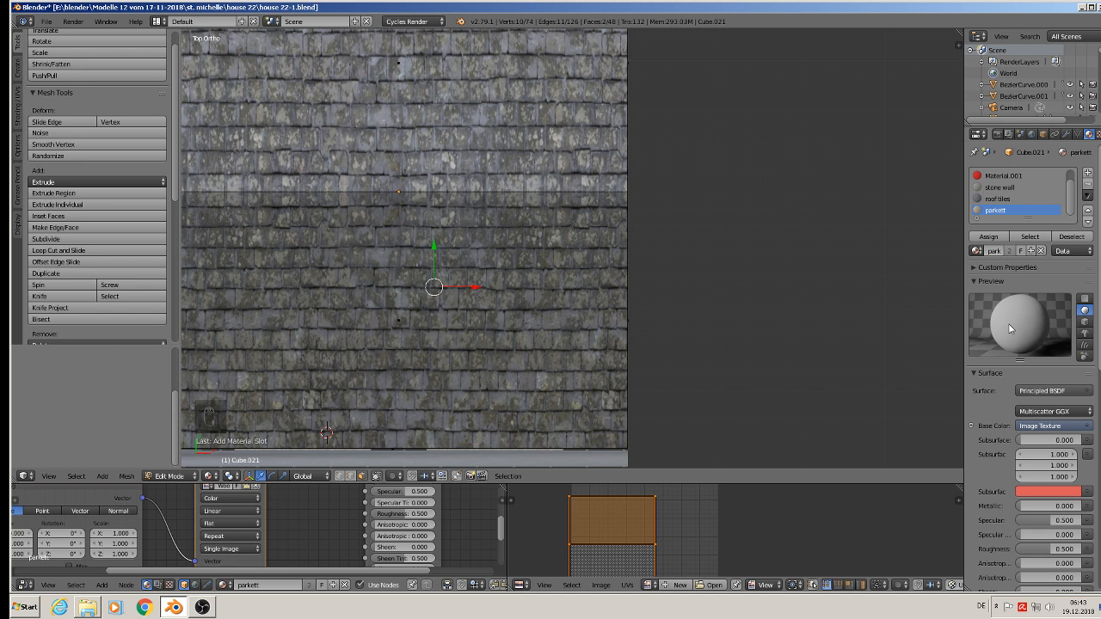
left_click(998, 243)
- Scale up the floor faces' UVs so the wood planks appear smaller, and leave mesh editing
middle_click_drag(710, 394, 673, 265)
middle_click_drag(574, 298, 622, 188, "shift")
scroll(621, 227, "up", 3)
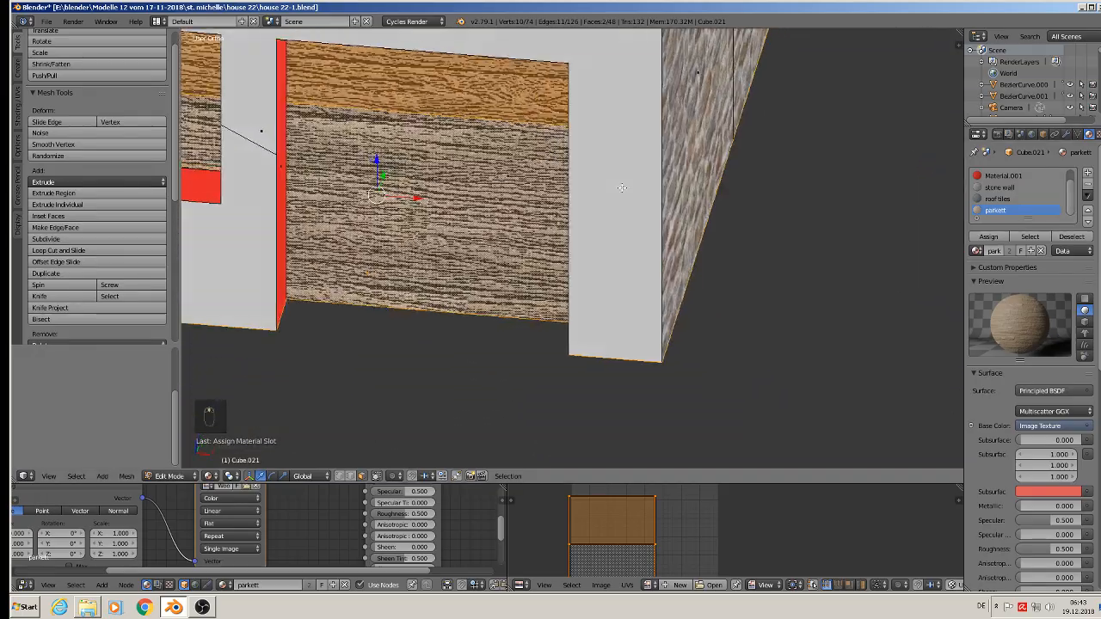
key("s")
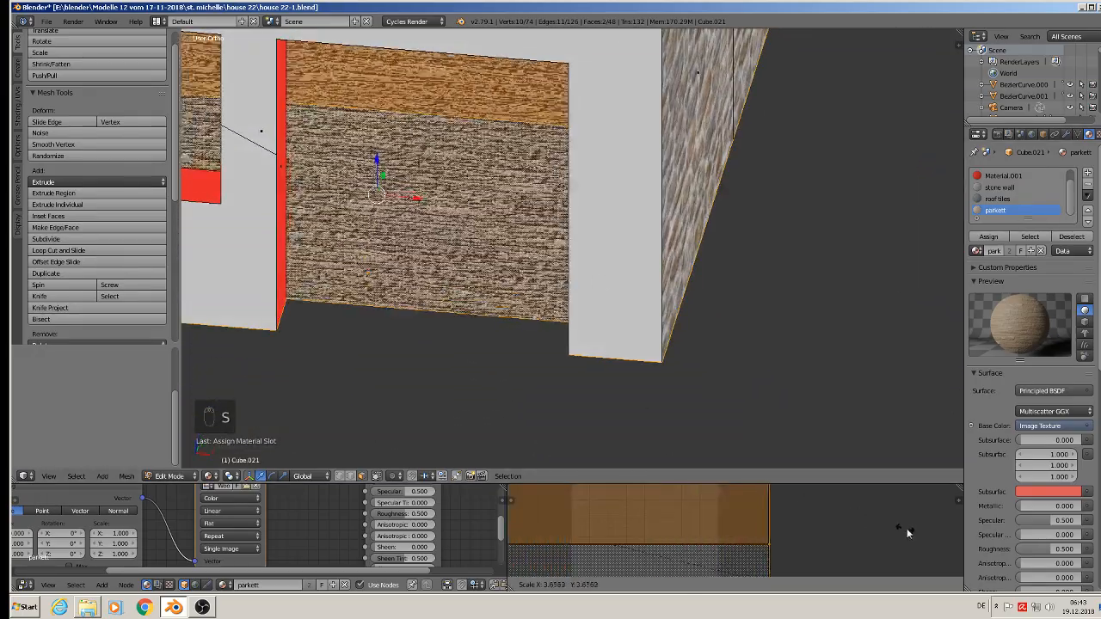
left_click(528, 561)
scroll(454, 294, "up", 2)
scroll(452, 293, "down", 2)
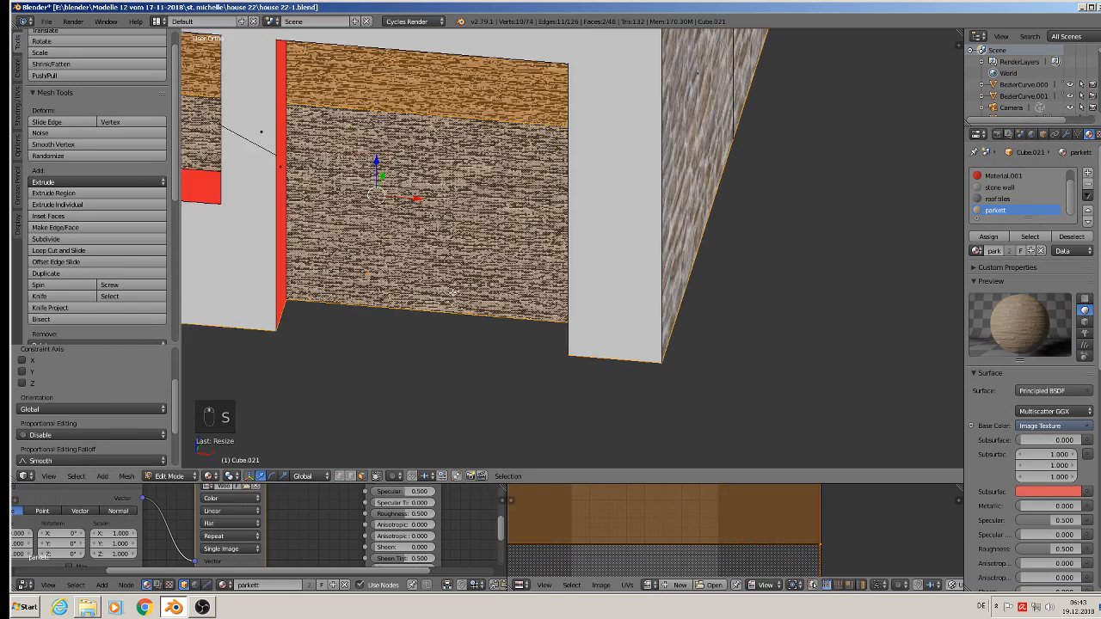
key("Tab")
- Preview the wood floor in Rendered shading, return to Material shading, and save the house file
scroll(449, 295, "up", 2)
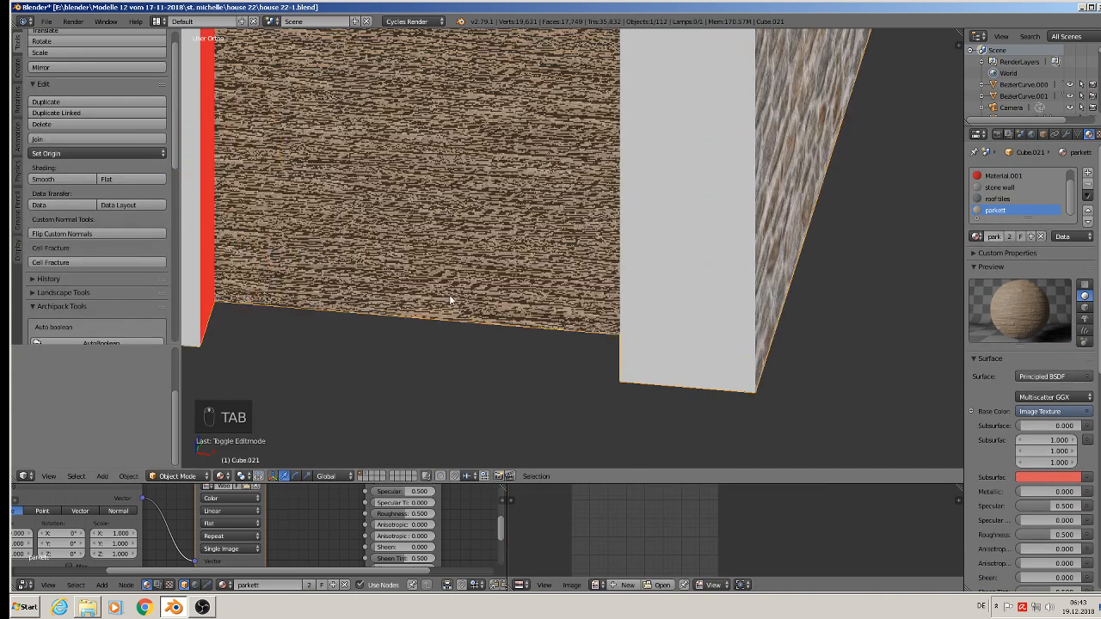
left_click(223, 476)
left_click(249, 394)
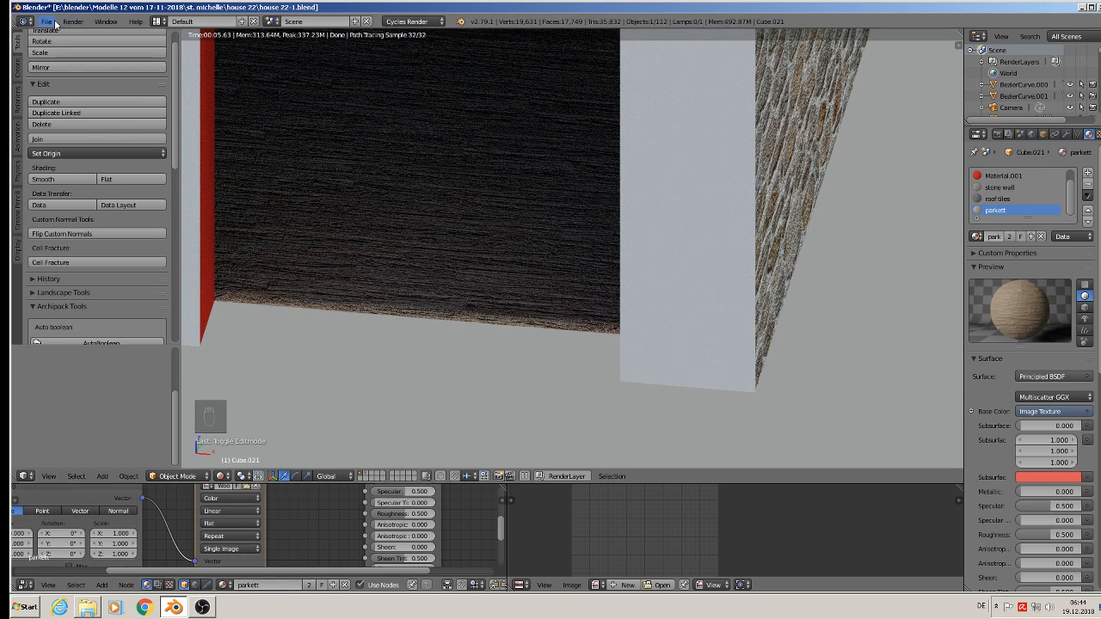
left_click(222, 476)
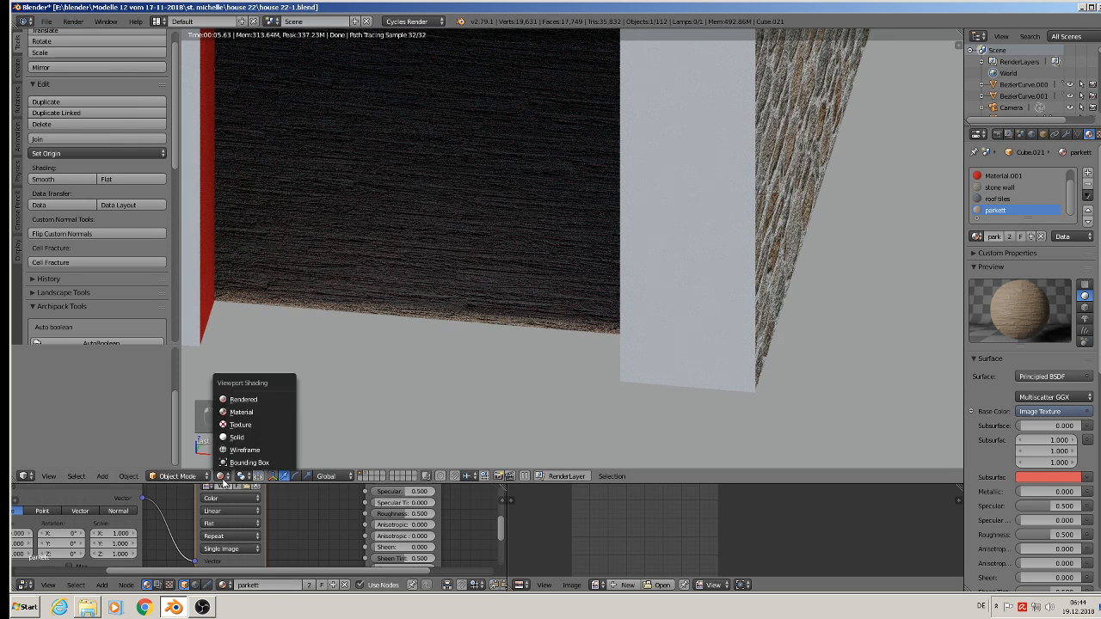
left_click(270, 412)
left_click(46, 21)
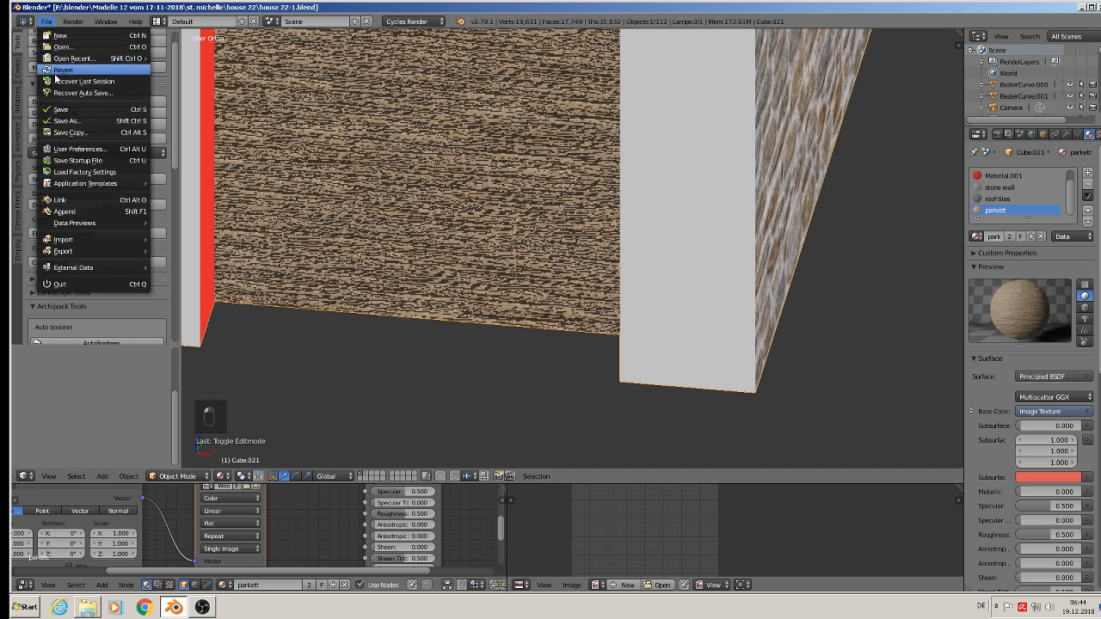
left_click(54, 110)
- Enlarge the node editor and move the parkett material's Material Output node away from the Principled BSDF to make room
scroll(451, 163, "down", 5)
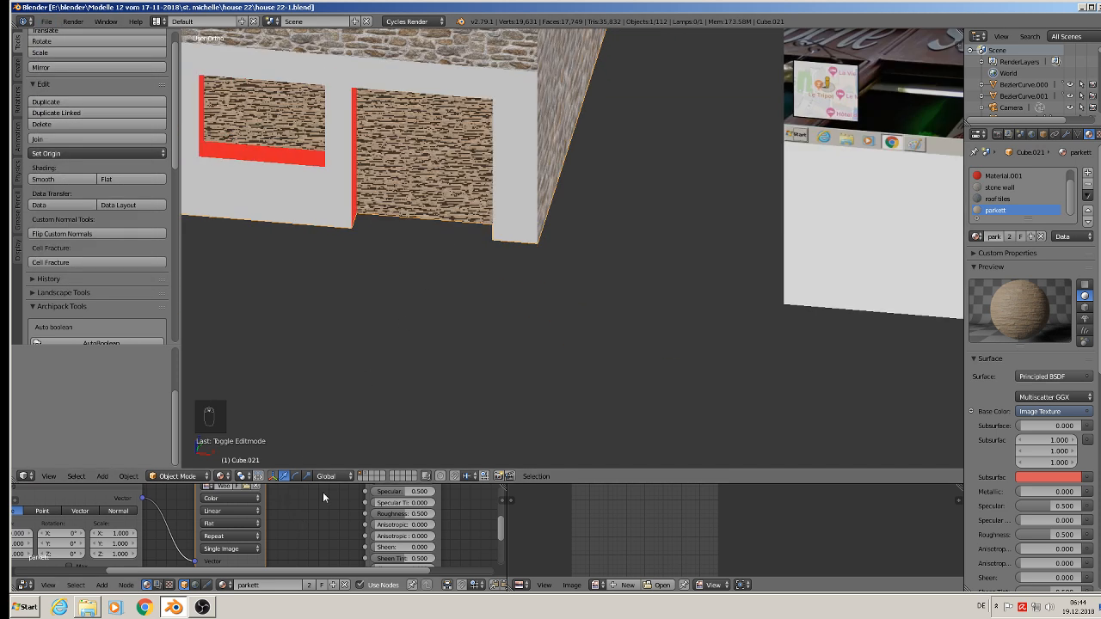
left_click_drag(326, 481, 411, 223)
scroll(404, 344, "down", 1)
middle_click_drag(398, 359, 172, 413)
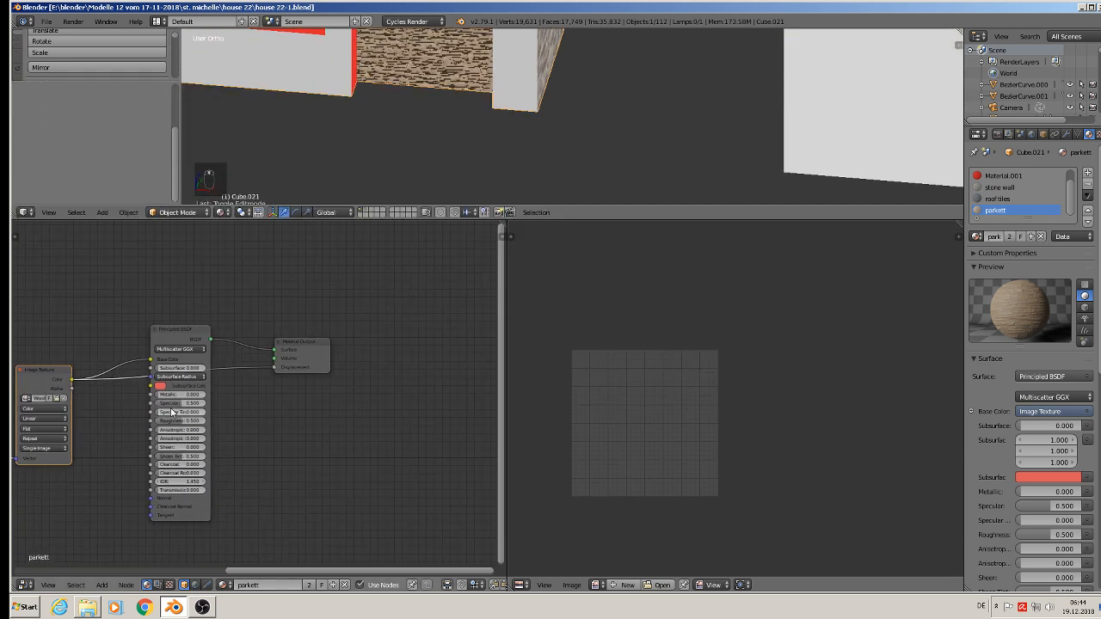
middle_click_drag(236, 401, 375, 376)
scroll(344, 360, "up", 1)
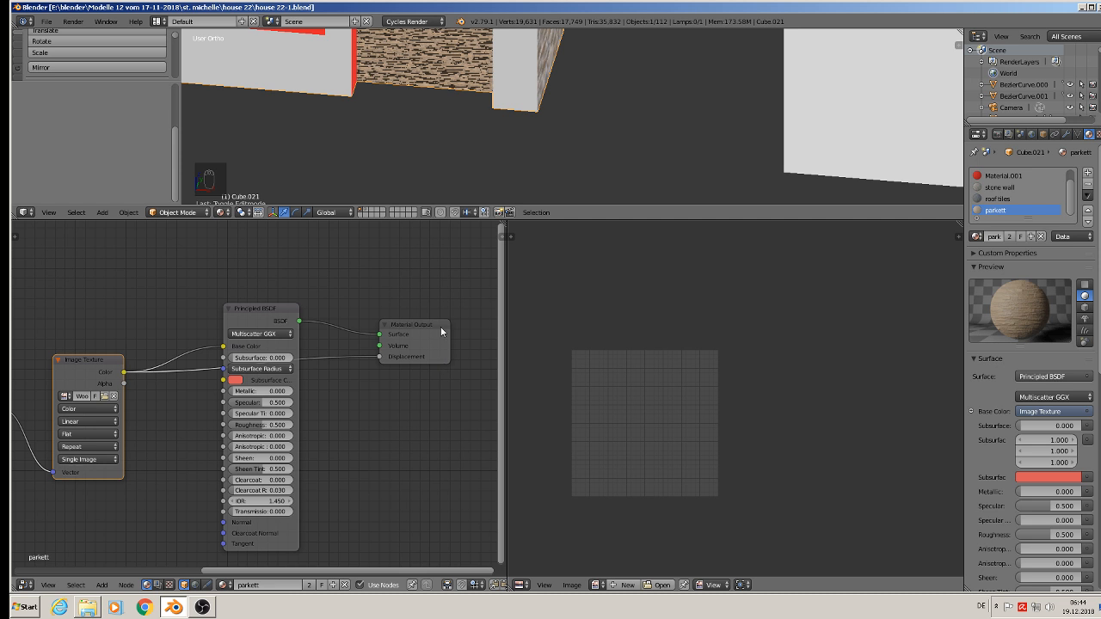
left_click_drag(435, 323, 491, 316)
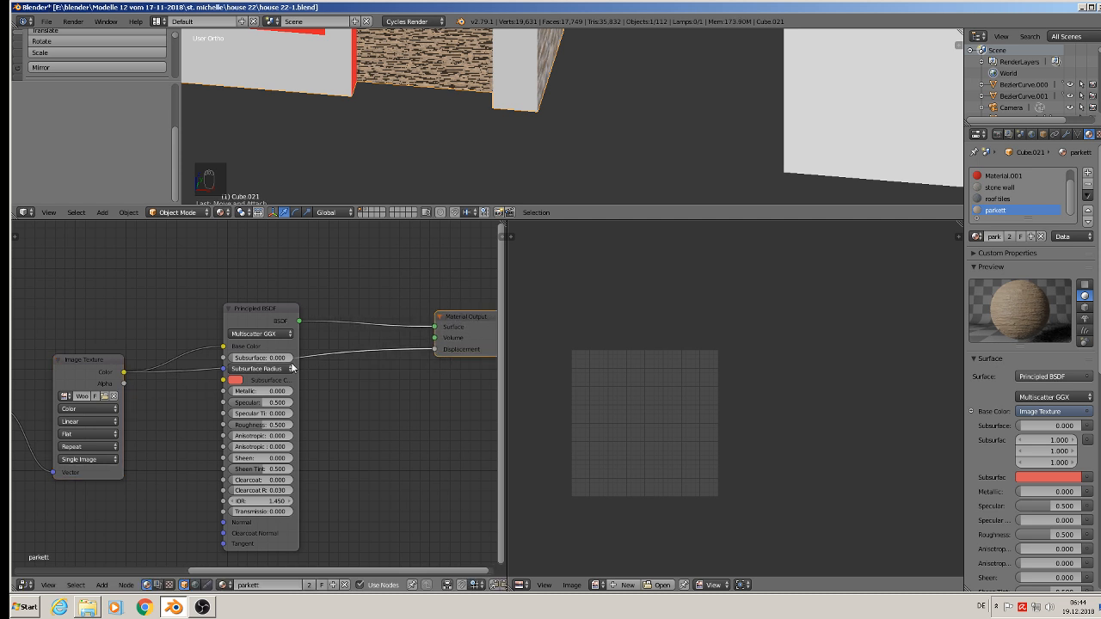
- Insert a Math node into the parkett material's Displacement link, set to Multiply with a value of 0.03
left_click(103, 584)
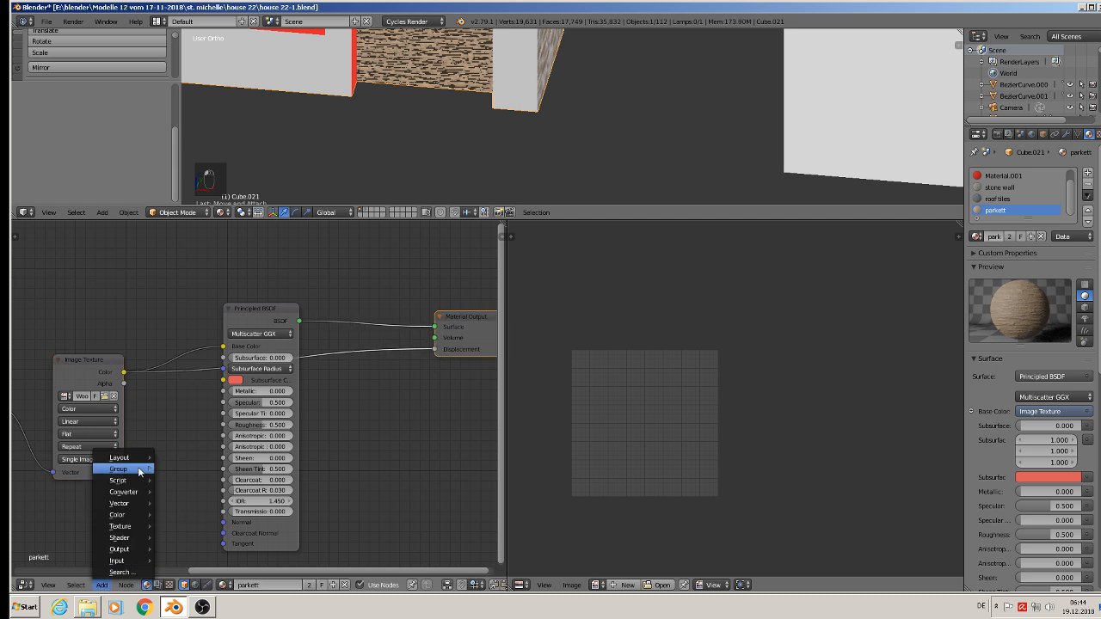
mouse_move(133, 492)
left_click(180, 415)
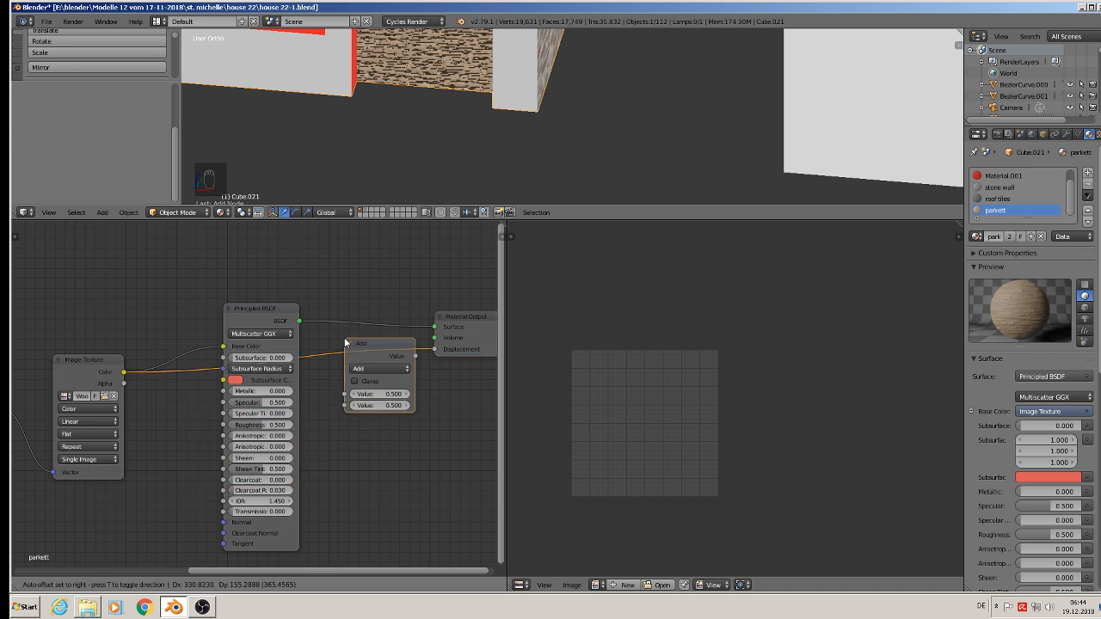
left_click(367, 371)
scroll(367, 372, "up", 1)
left_click(362, 366)
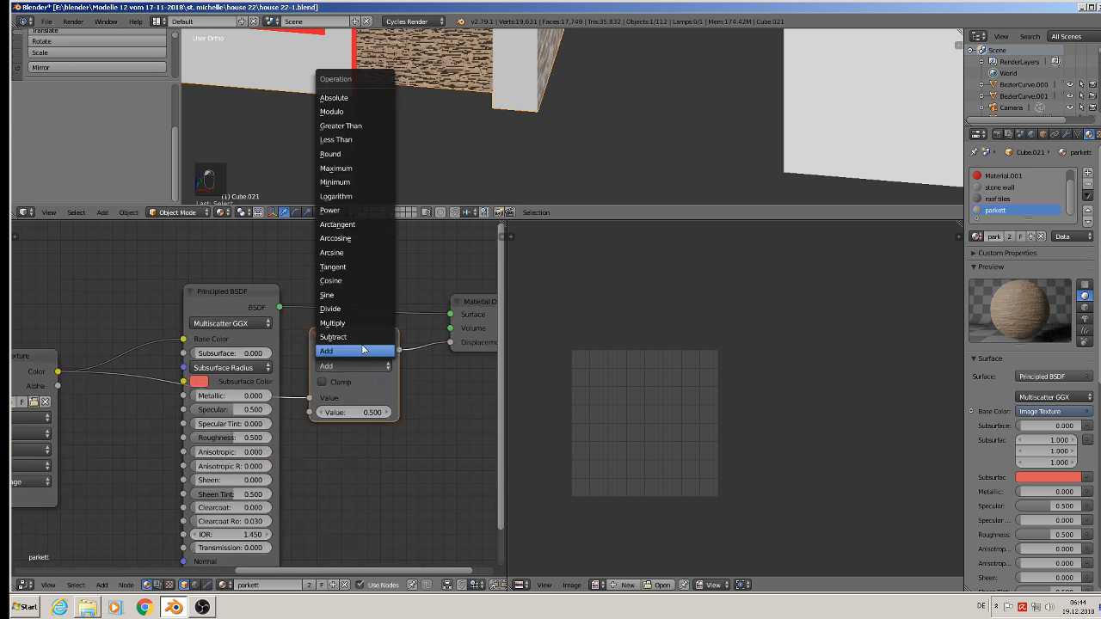
left_click(356, 323)
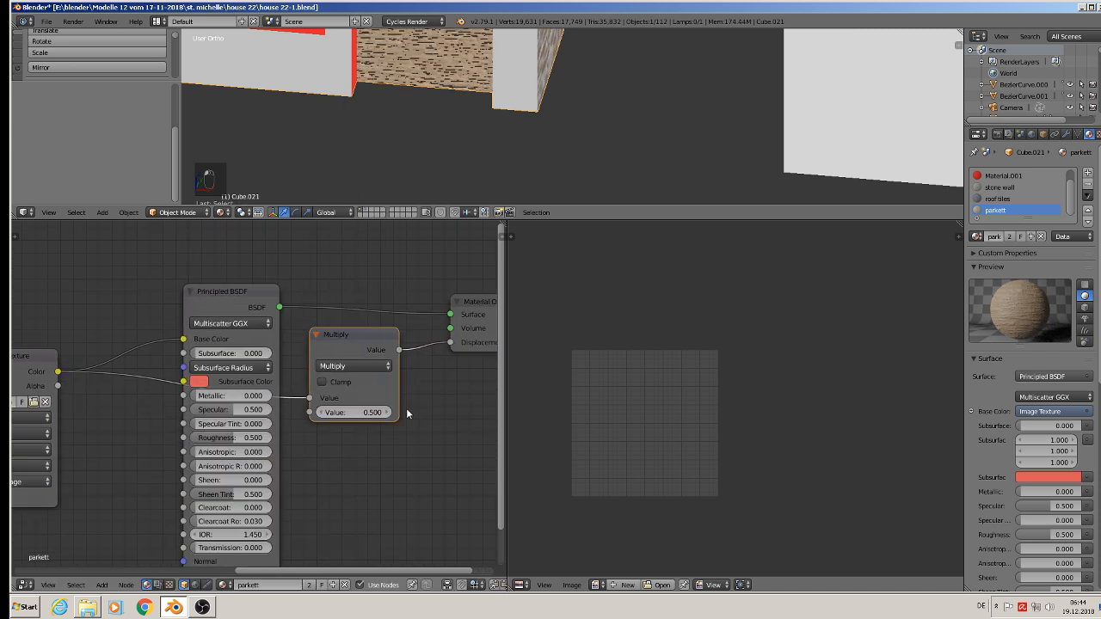
left_click(359, 414)
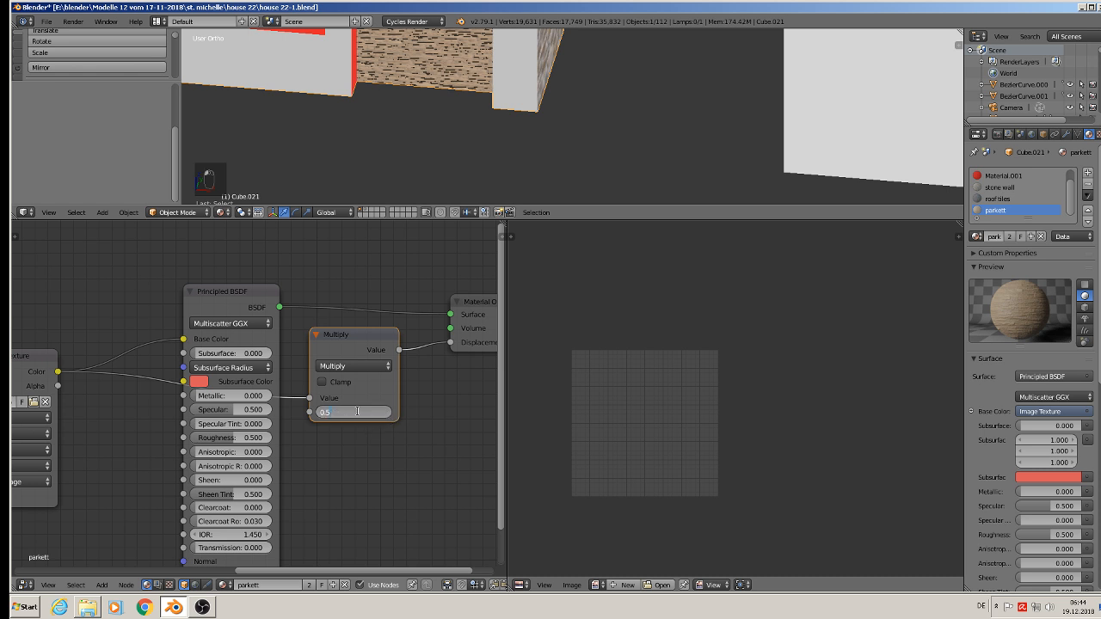
key("Return")
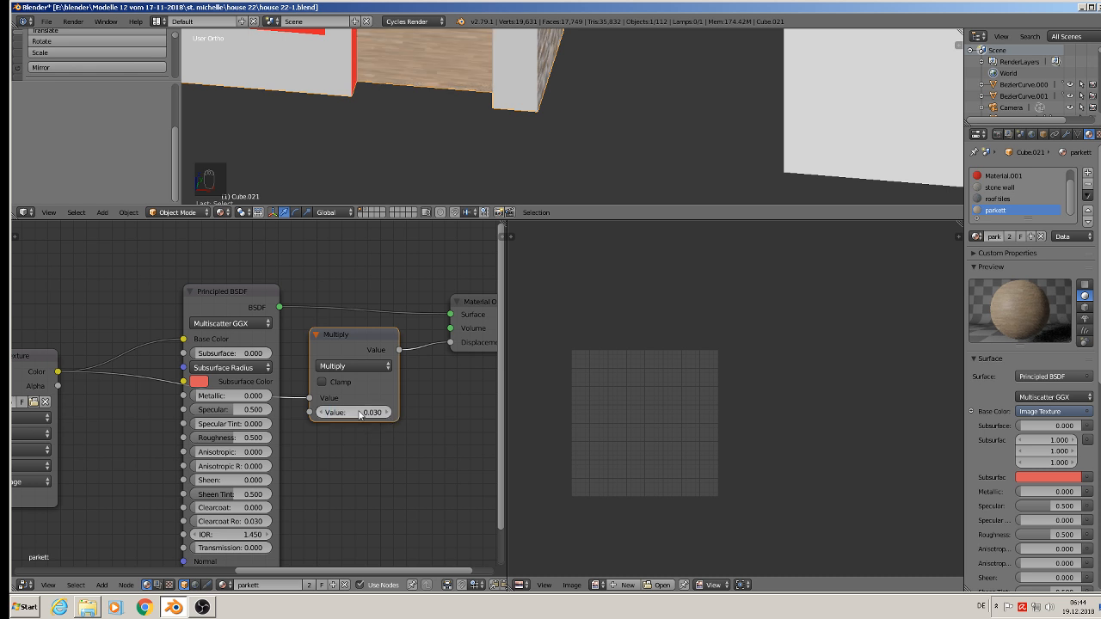
- Link the Image Texture's Color output to the Principled BSDF's Roughness input in the parkett material
scroll(466, 146, "up", 5)
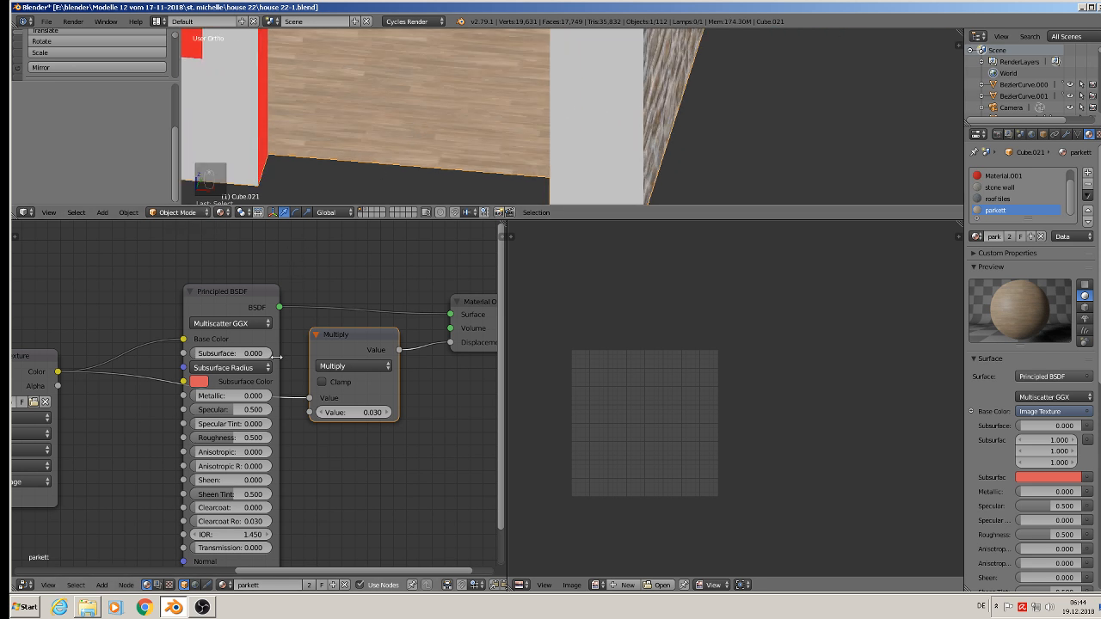
left_click_drag(57, 372, 74, 389)
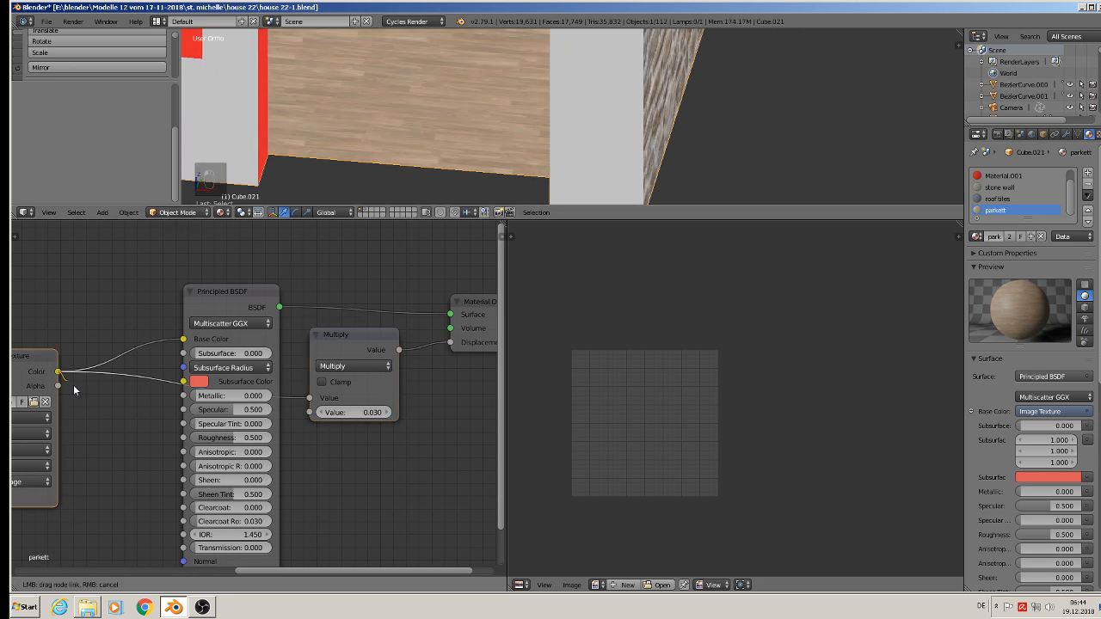
left_click_drag(192, 442, 195, 444)
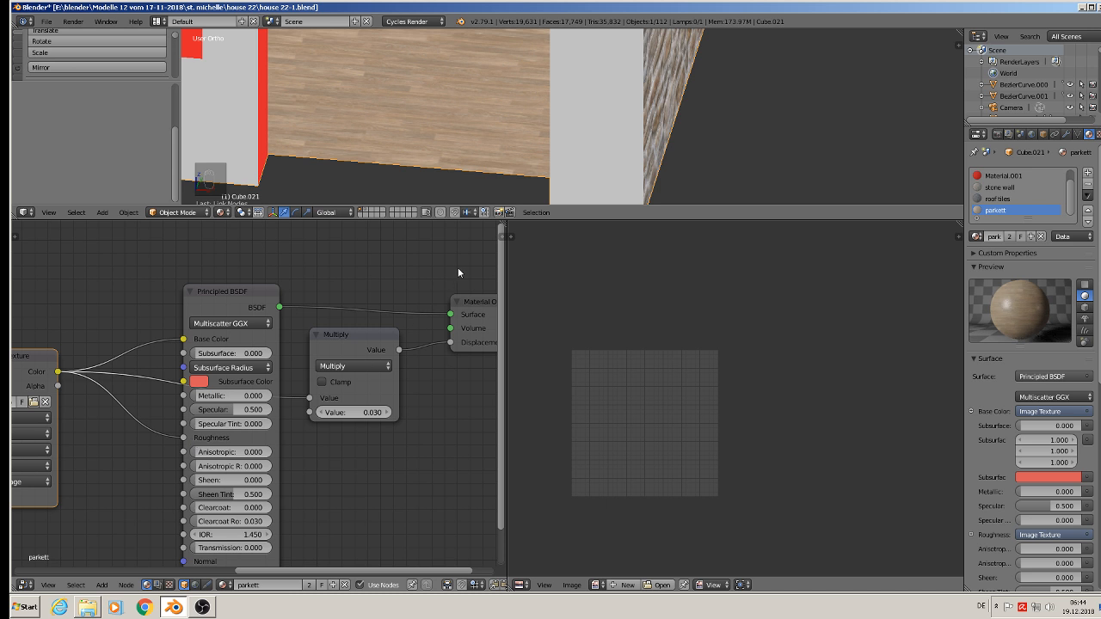
- Preview the parkett floor in Rendered viewport shading, then return the viewport to Material shading
left_click(222, 212)
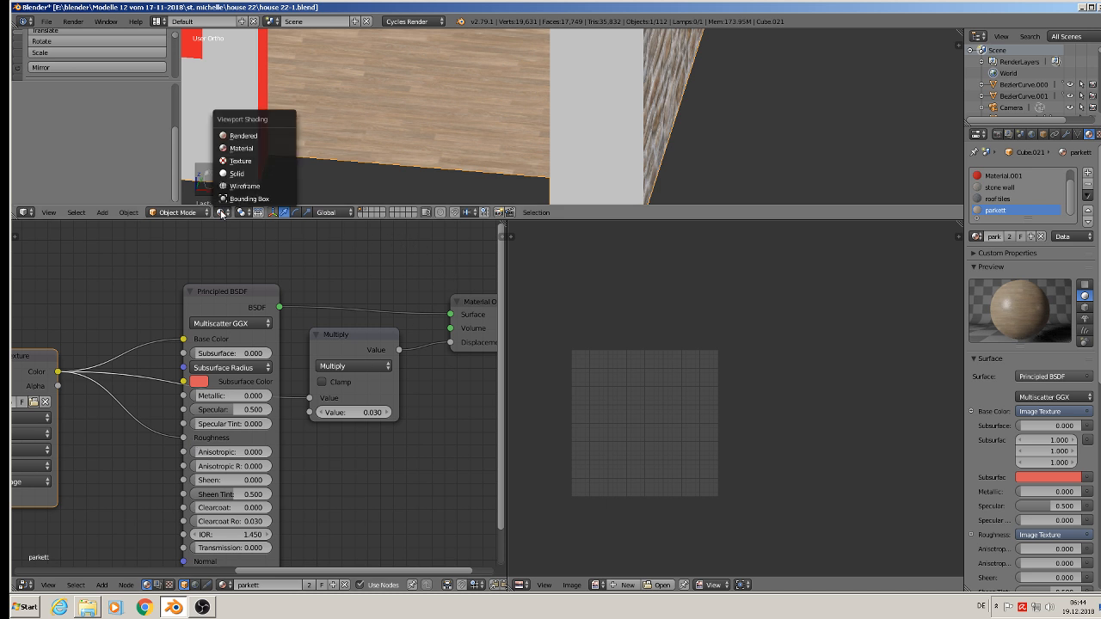
left_click(241, 136)
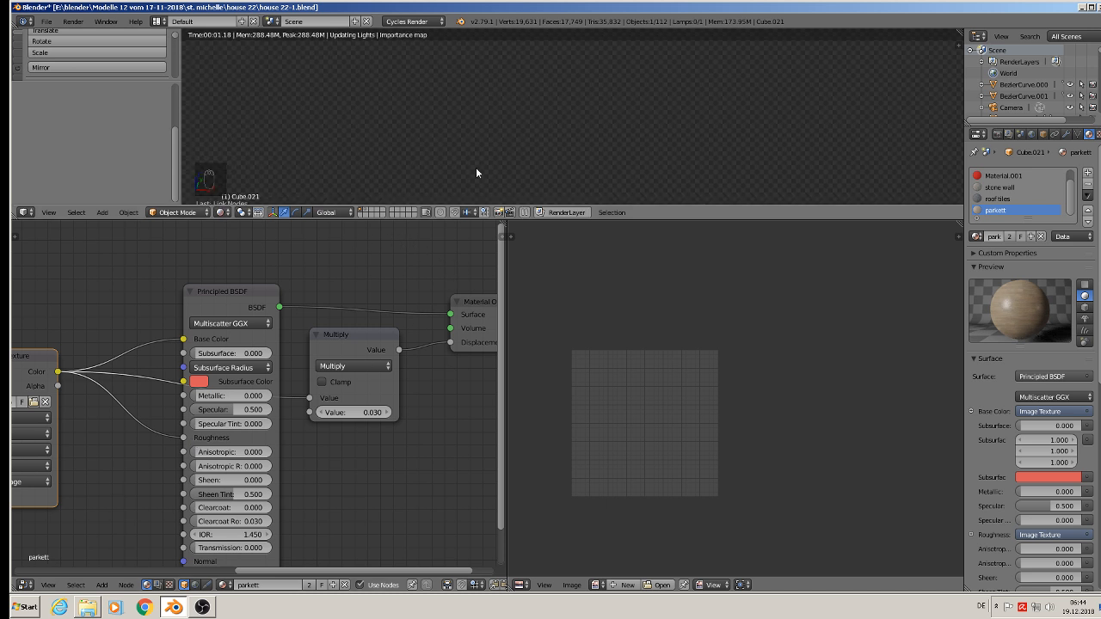
scroll(454, 160, "up", 1)
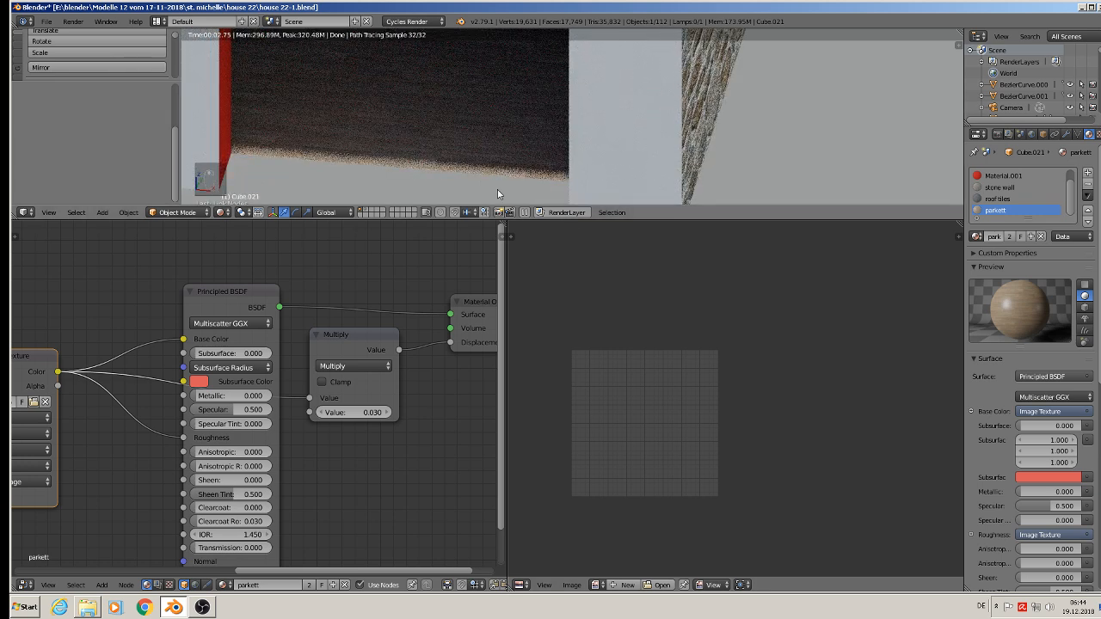
scroll(481, 182, "down", 2)
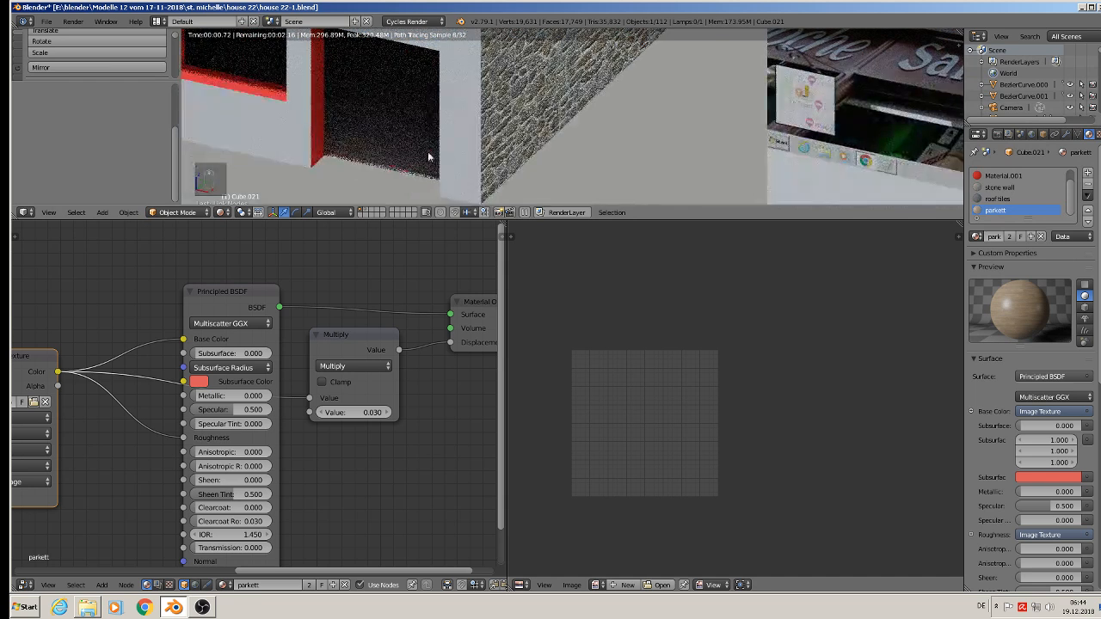
left_click(226, 213)
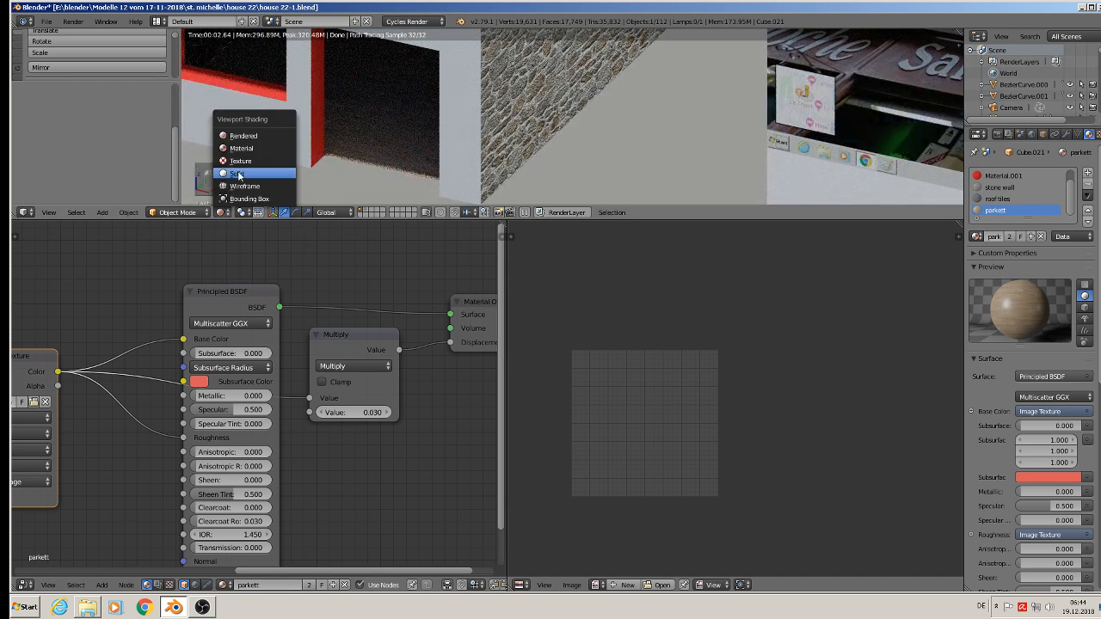
left_click(250, 150)
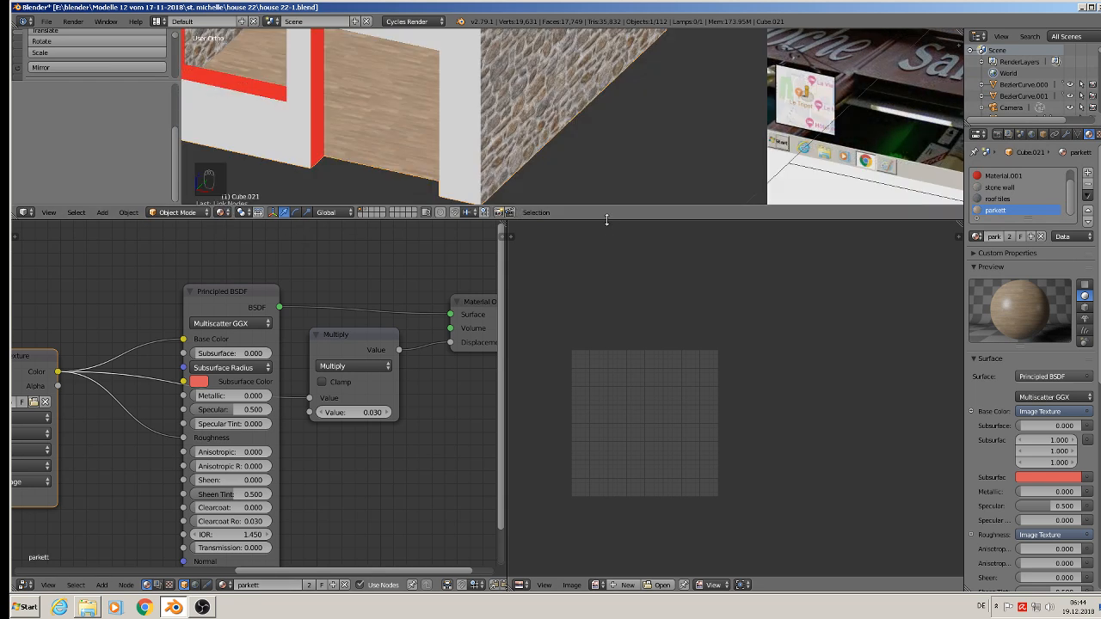
- Enlarge the 3D viewport over the node editor and save the house file
mouse_move(607, 219)
left_mouse_down()
mouse_move(609, 238)
mouse_move(547, 418)
left_mouse_up()
scroll(344, 245, "up", 2)
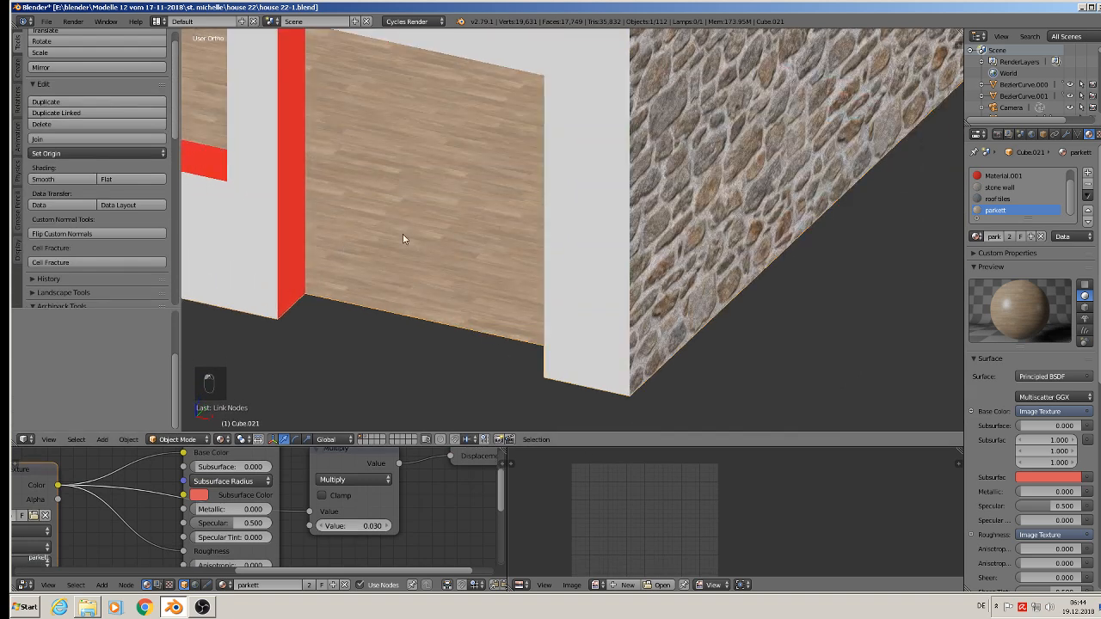
scroll(403, 233, "up", 2)
scroll(403, 233, "down", 1)
scroll(403, 233, "down", 5)
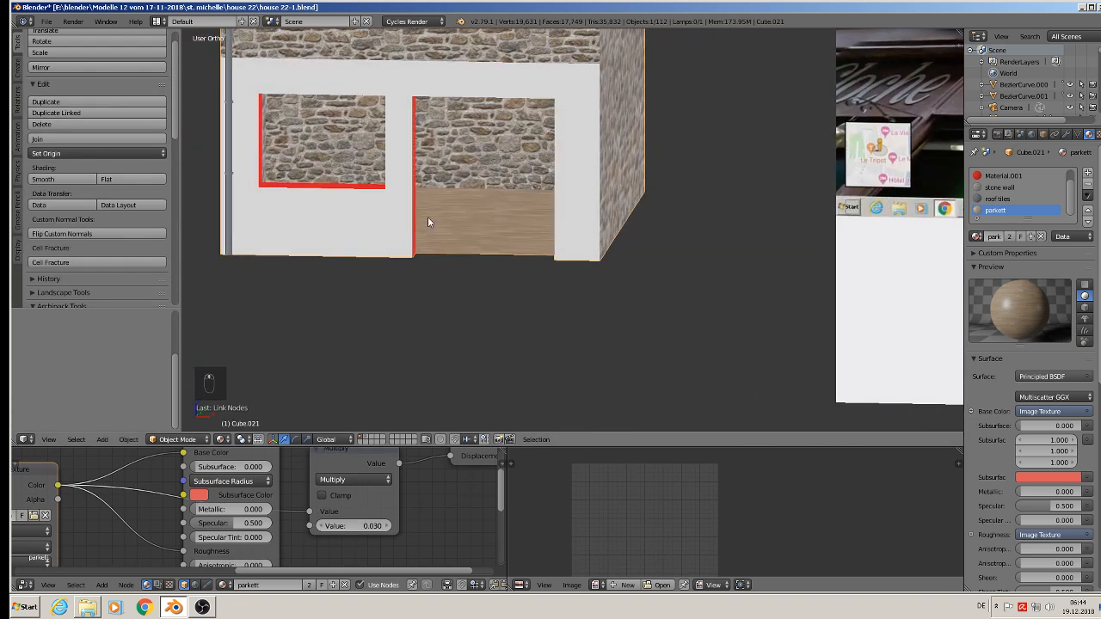
scroll(403, 312, "up", 1)
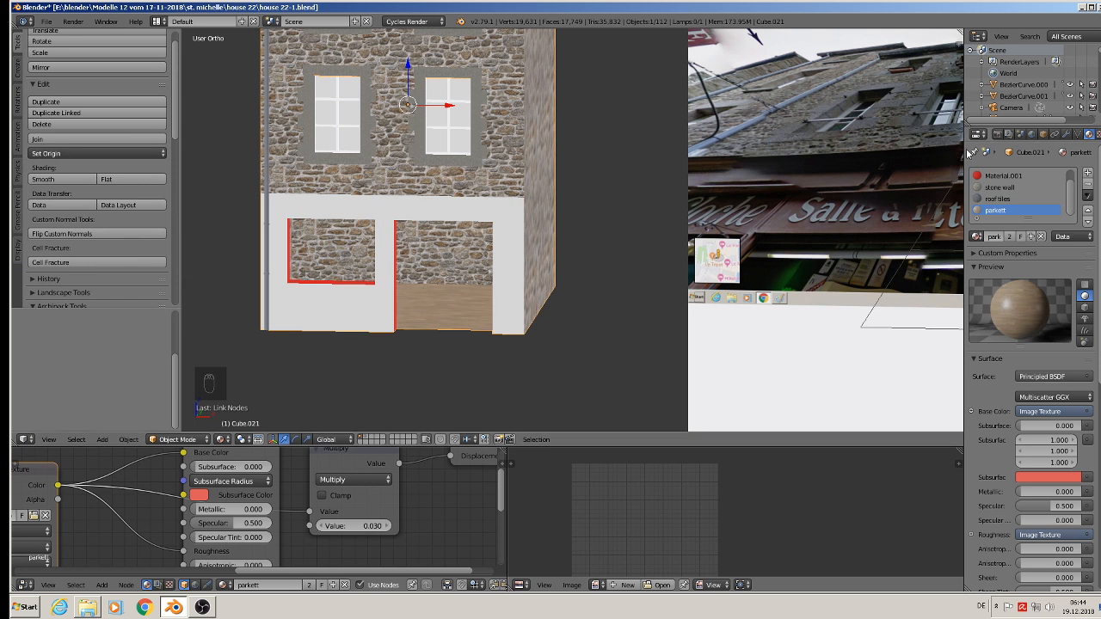
scroll(871, 238, "down", 5)
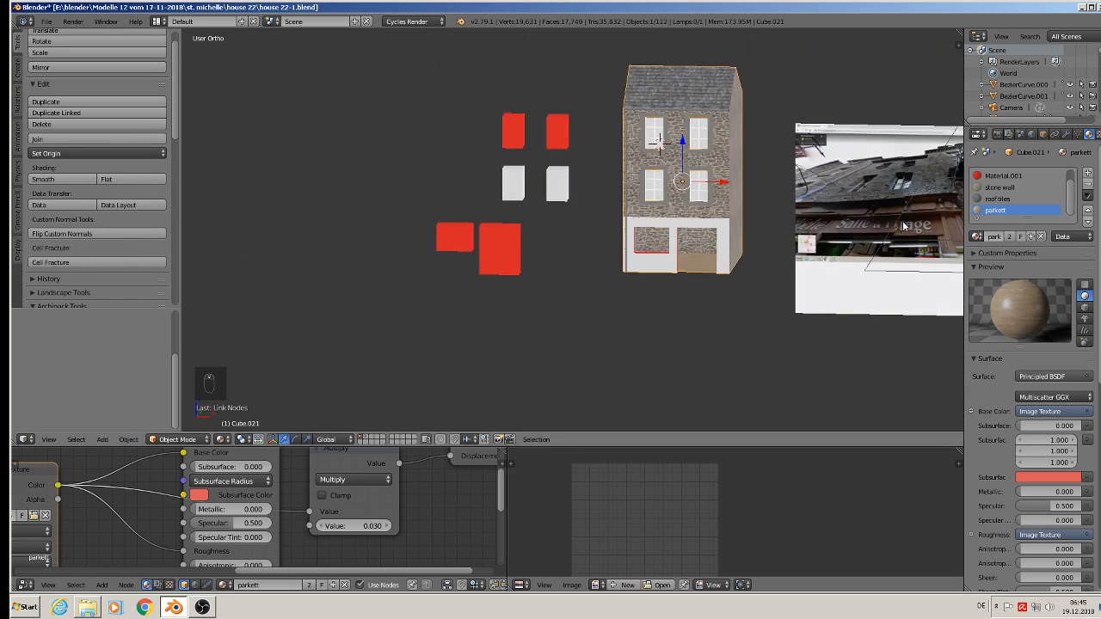
mouse_move(902, 223)
middle_mouse_down()
mouse_move(927, 230)
mouse_move(918, 226)
middle_mouse_up()
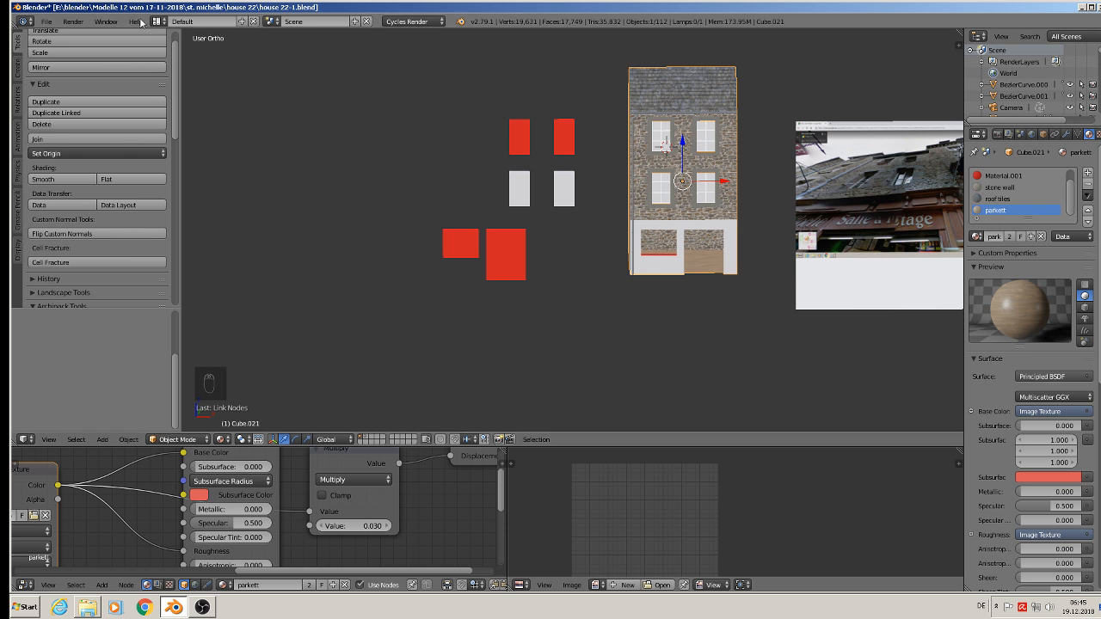
left_click(46, 21)
left_click(74, 109)
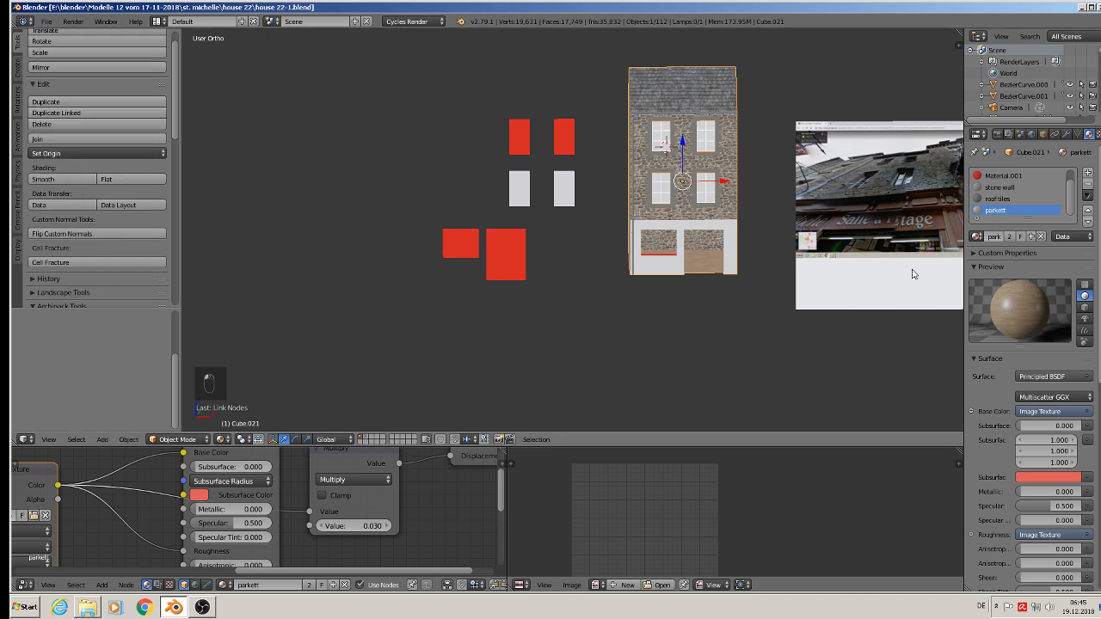
- Examine the reference photos of the La Cloche shop front in front view, including its counter, entrance and the wooden door beside it
key("KP_1")
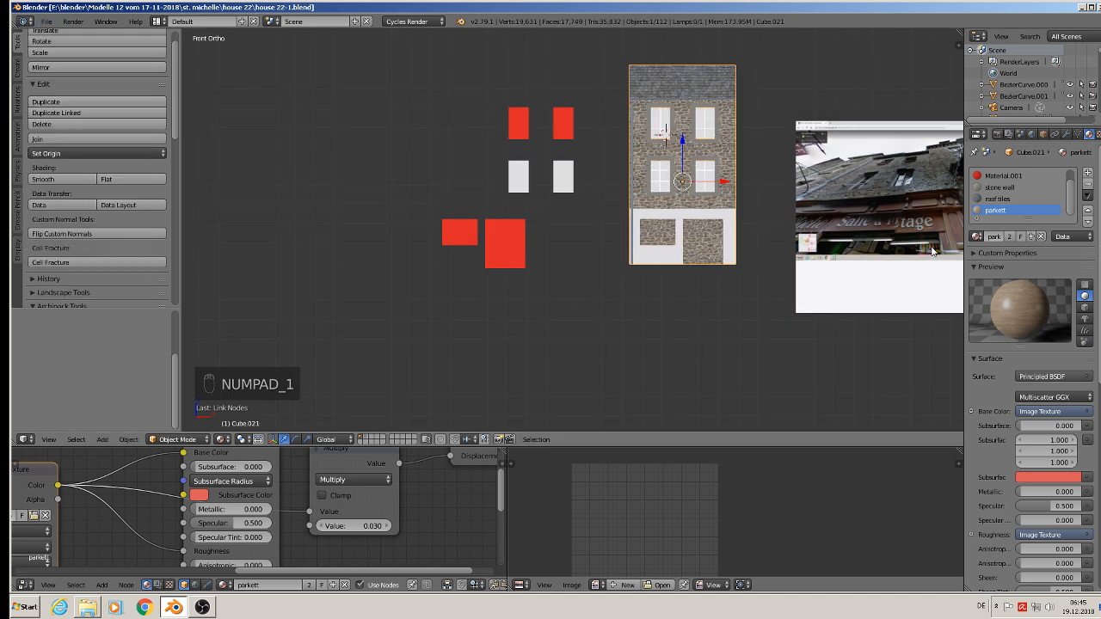
scroll(931, 250, "up", 5)
scroll(909, 204, "down", 3)
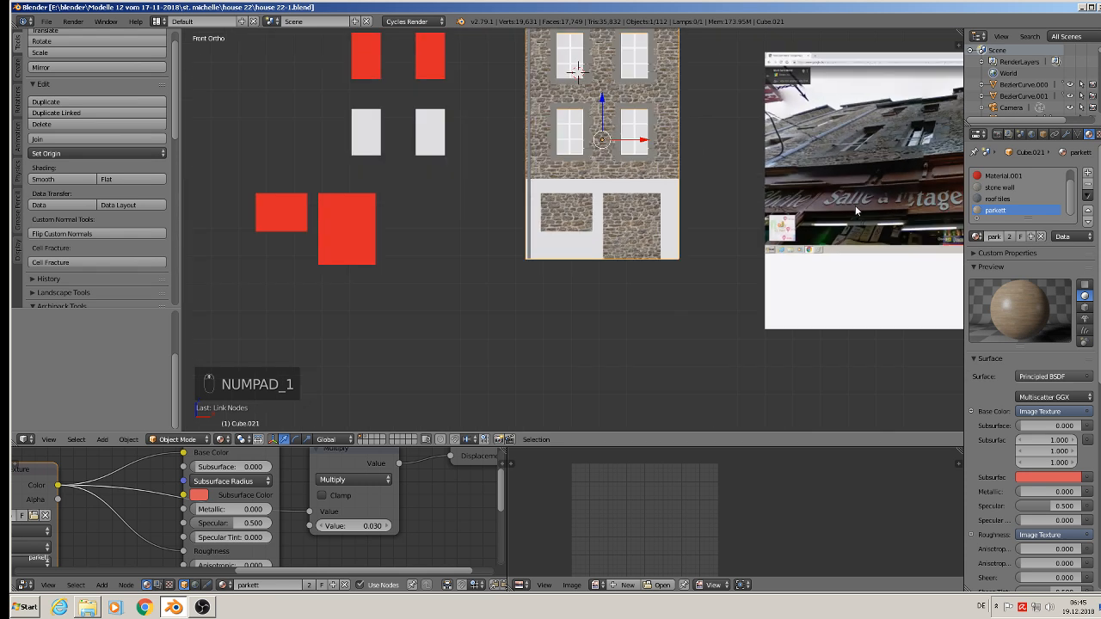
scroll(855, 205, "up", 4)
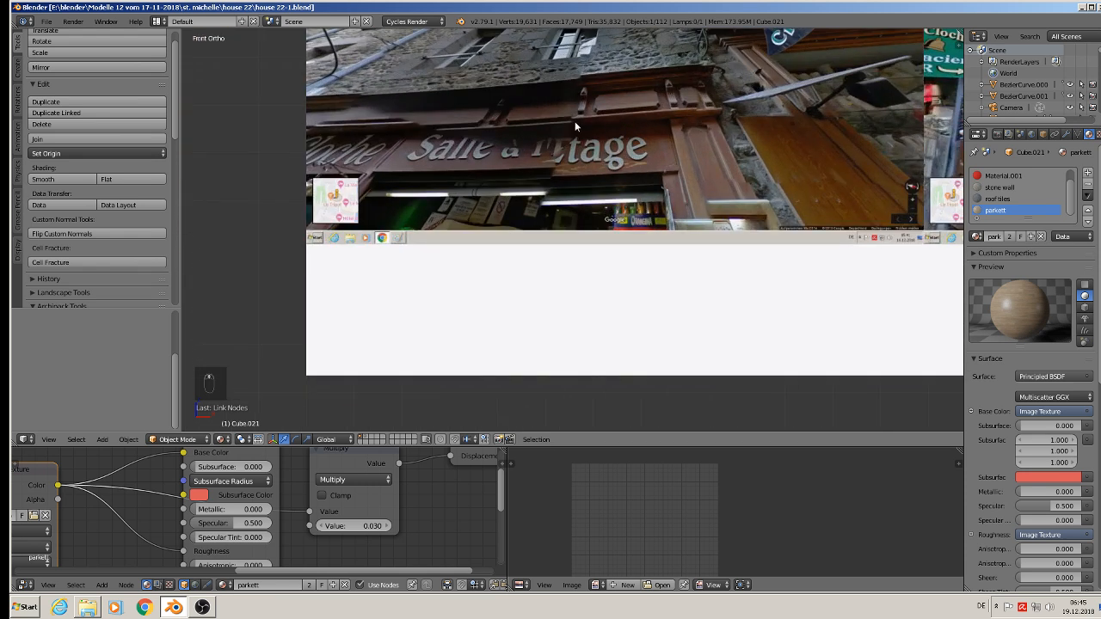
scroll(575, 122, "down", 1)
middle_click_drag(574, 121, 436, 215, "shift")
scroll(437, 216, "down", 2)
scroll(712, 201, "up", 3)
middle_click_drag(712, 201, 605, 229, "shift")
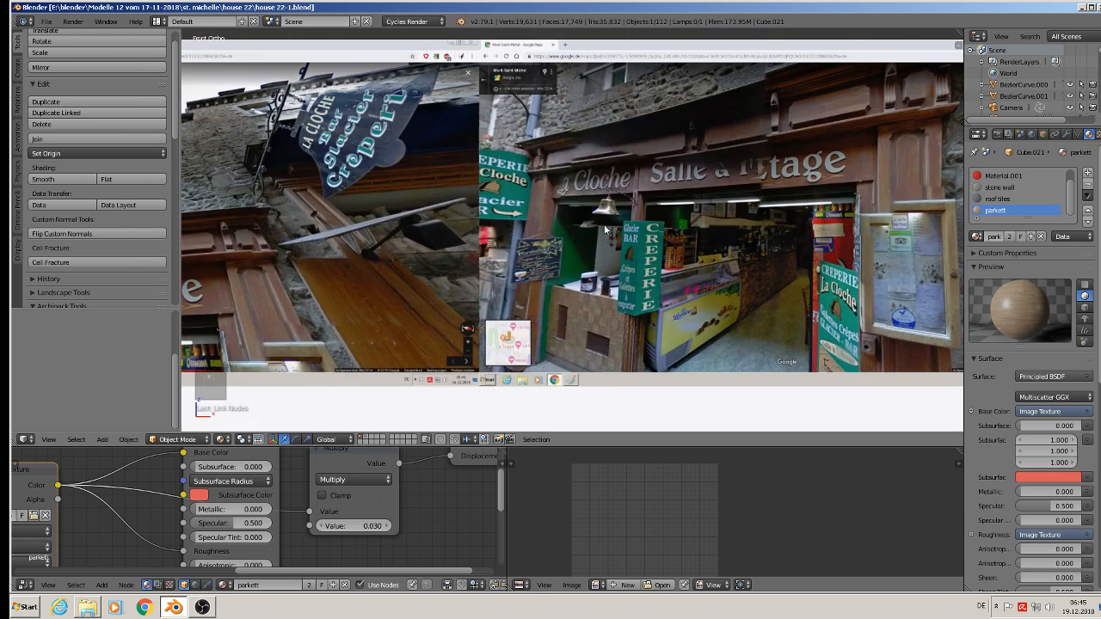
scroll(613, 206, "down", 1)
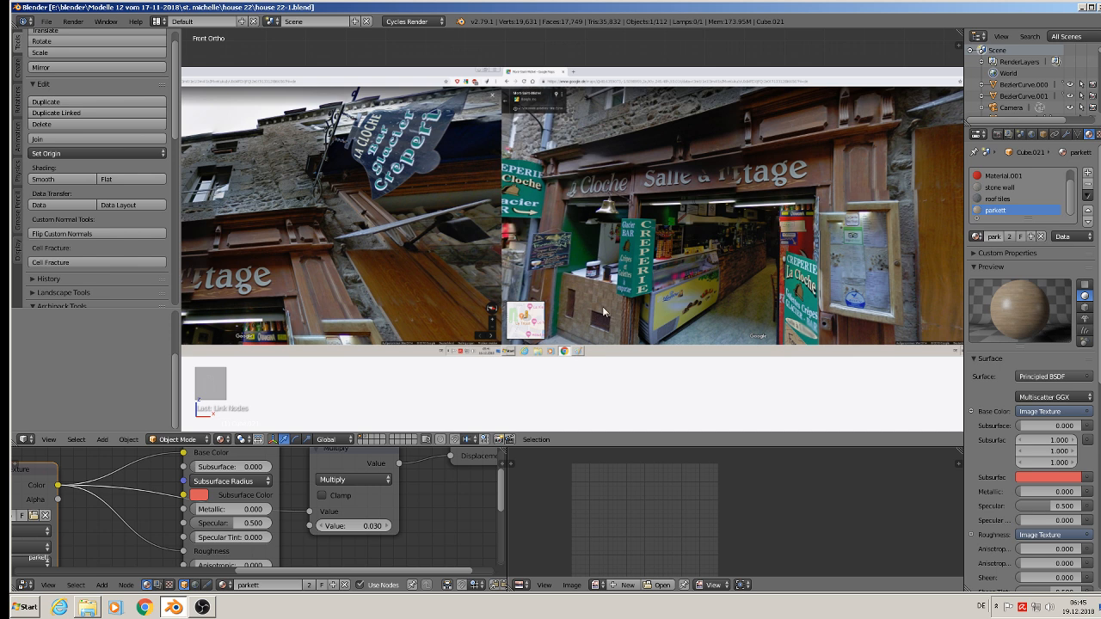
middle_click_drag(602, 306, 654, 266, "shift")
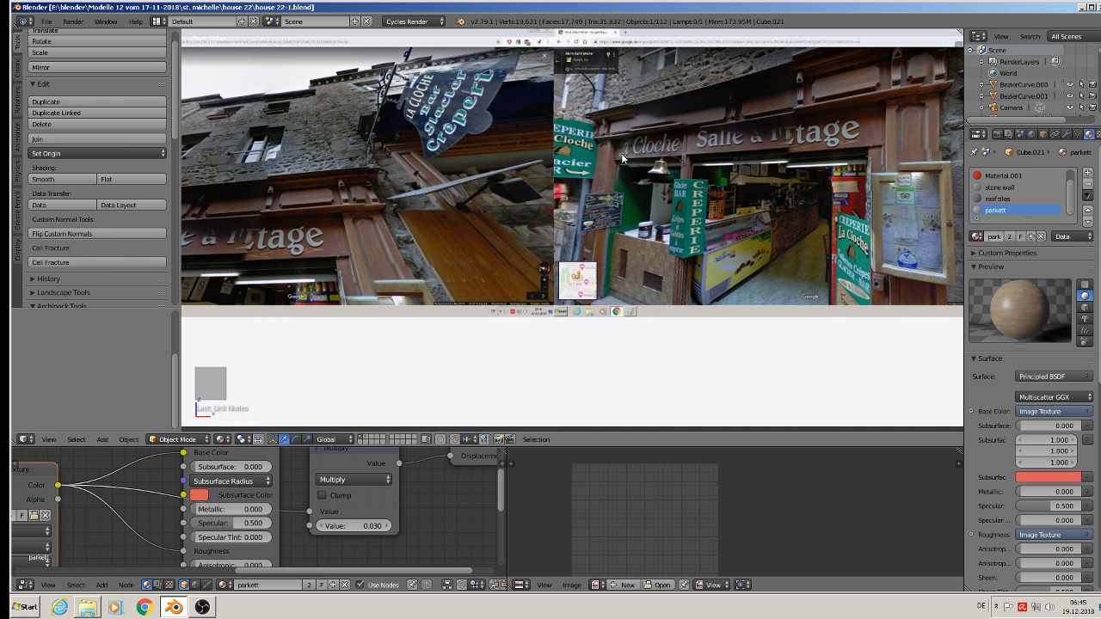
scroll(616, 247, "up", 2)
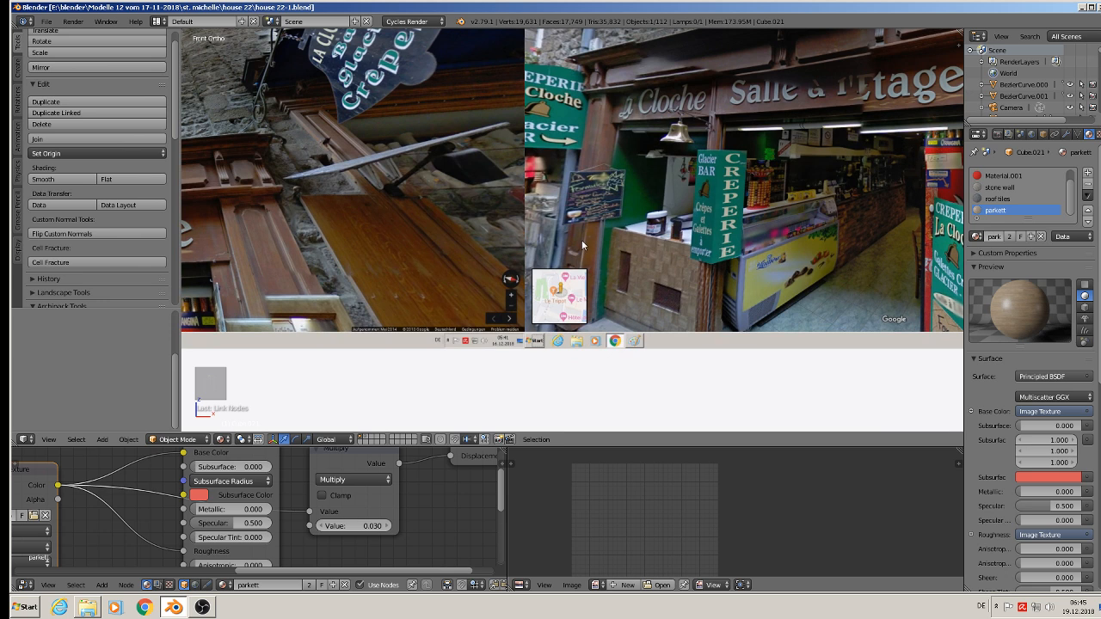
scroll(582, 245, "down", 2)
middle_click_drag(754, 175, 675, 185, "shift")
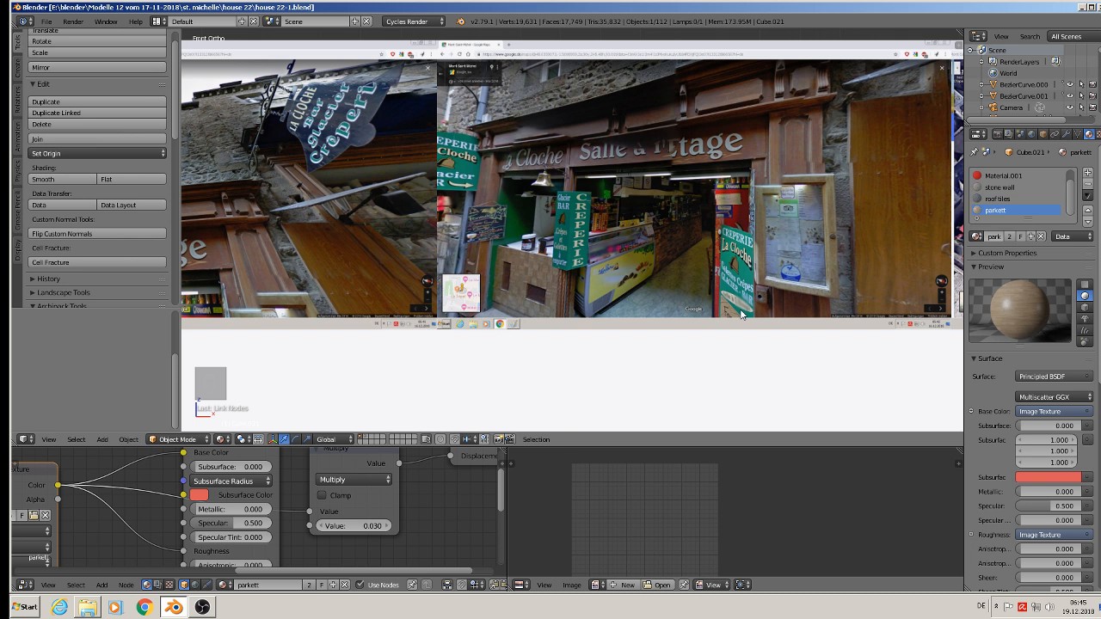
scroll(745, 318, "down", 2)
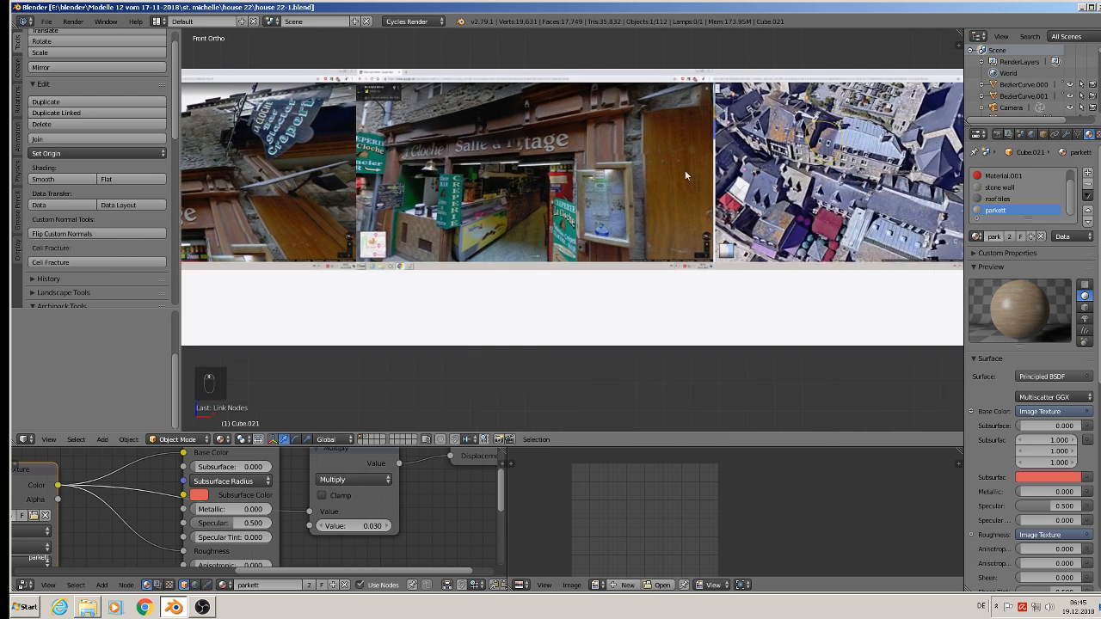
- Add a cube mesh over the wooden door in the shop-front reference photo and scale it down to about 0.07
left_click(684, 171)
left_click(103, 440)
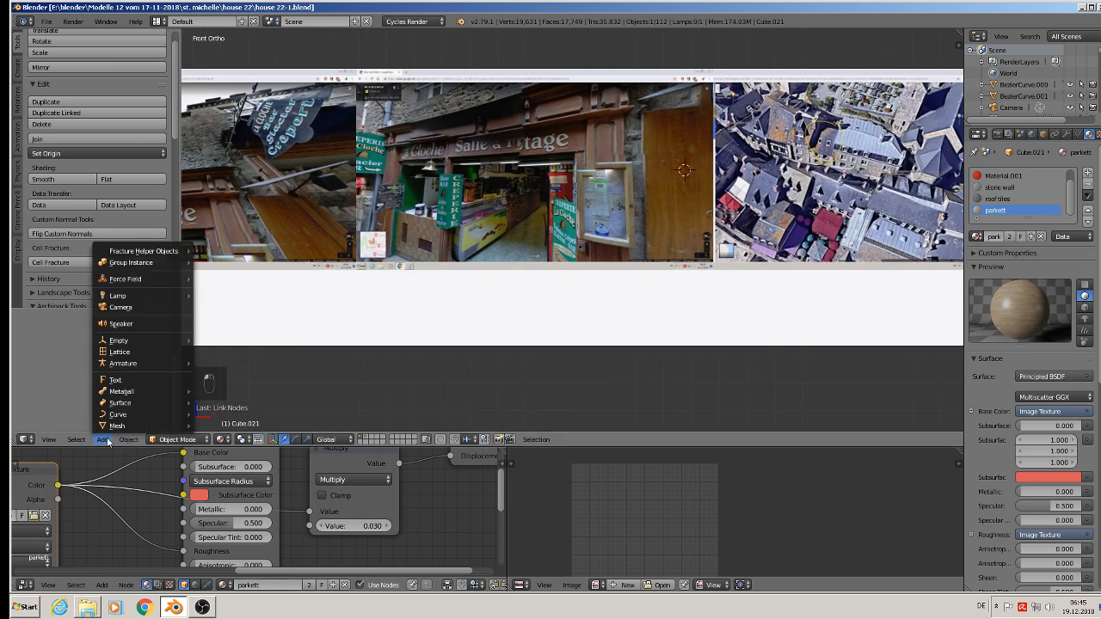
mouse_move(118, 426)
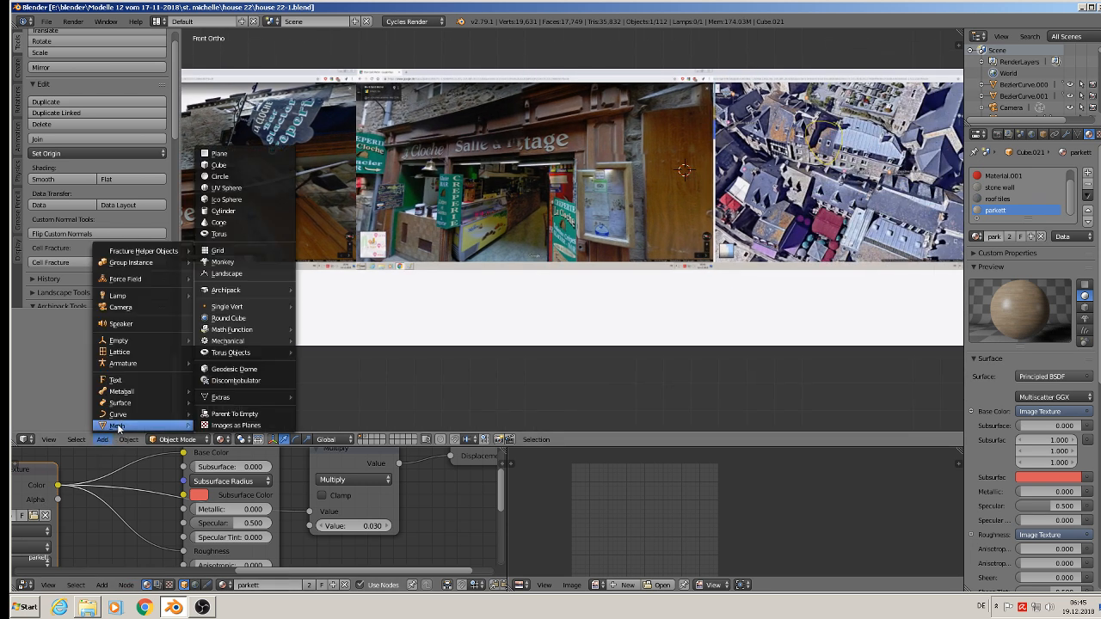
left_click(277, 164)
key("s")
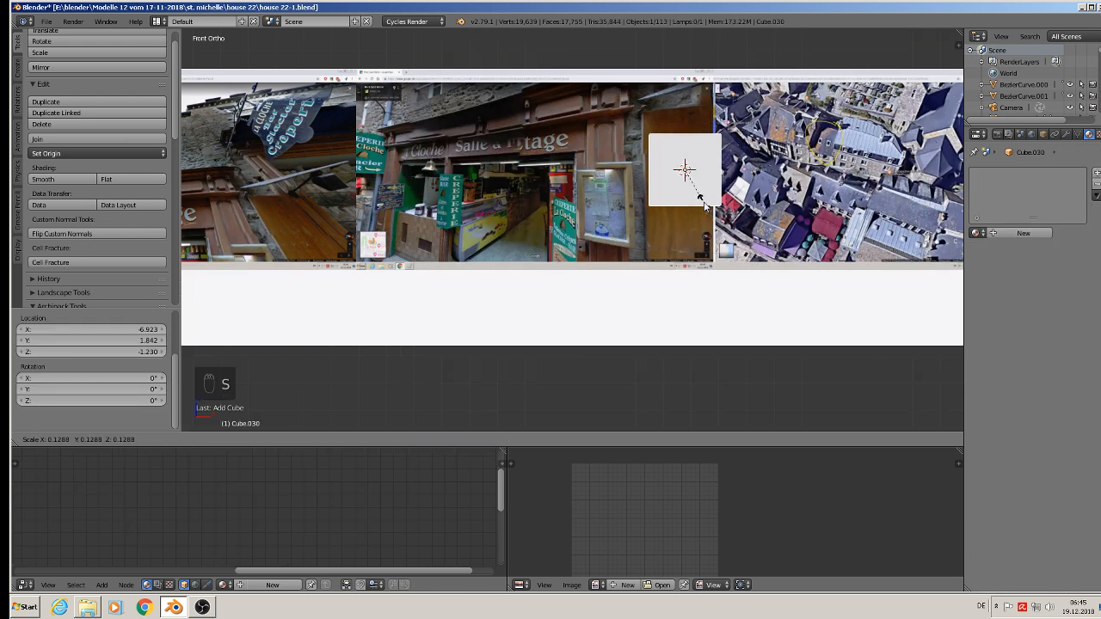
left_click(696, 194)
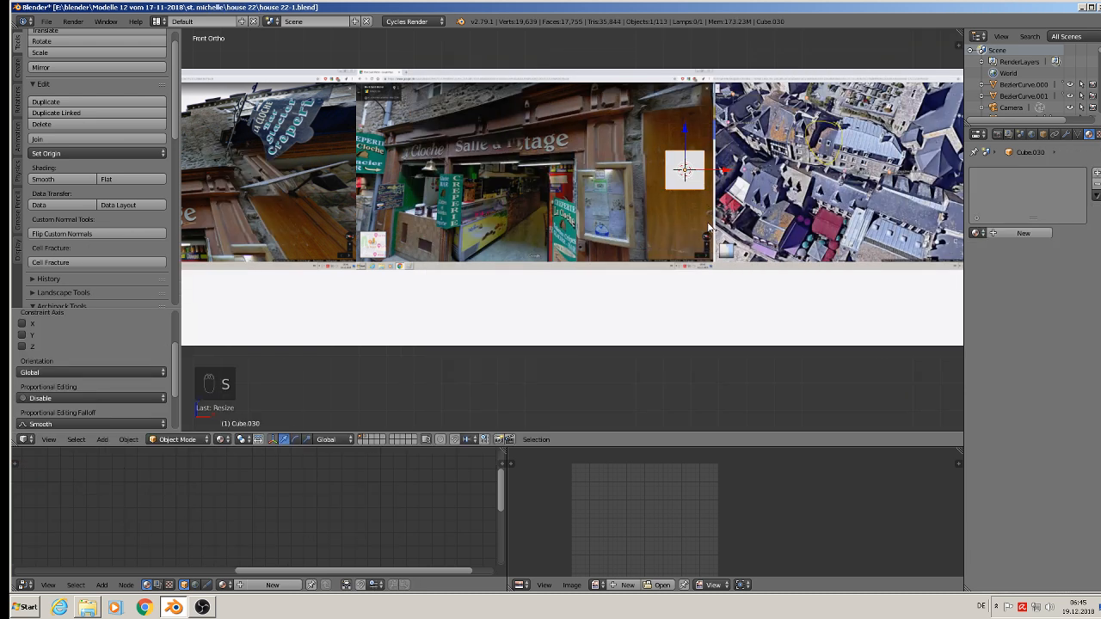
- Stretch the cube about 4.5 times along Z into a tall door panel and lower it along Z
key("s")
key("z")
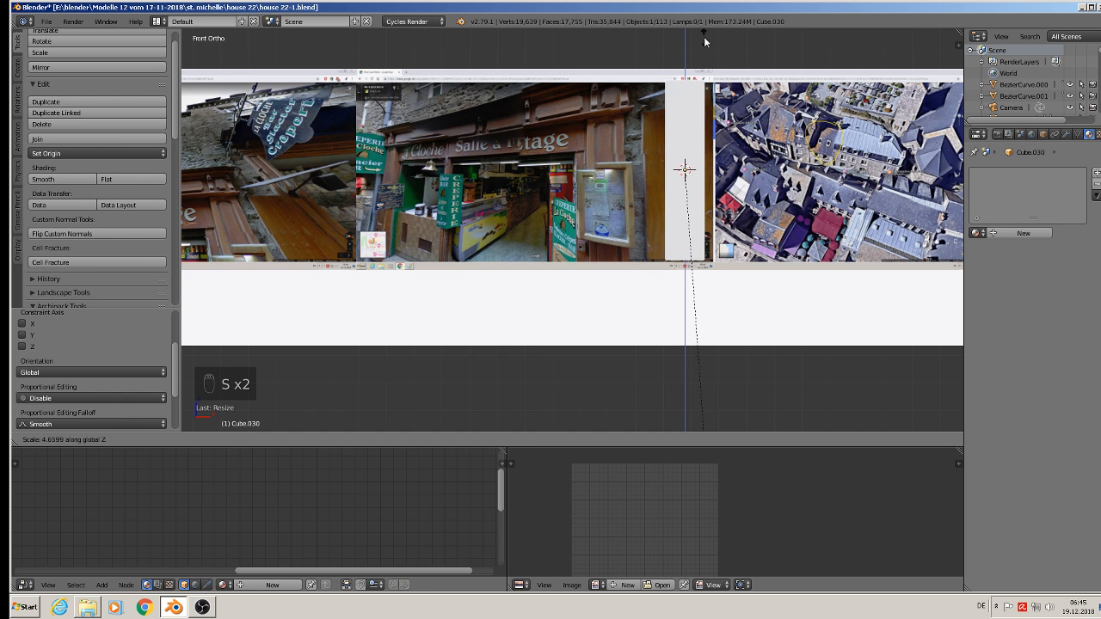
left_click(703, 36)
left_click_drag(686, 131, 685, 191)
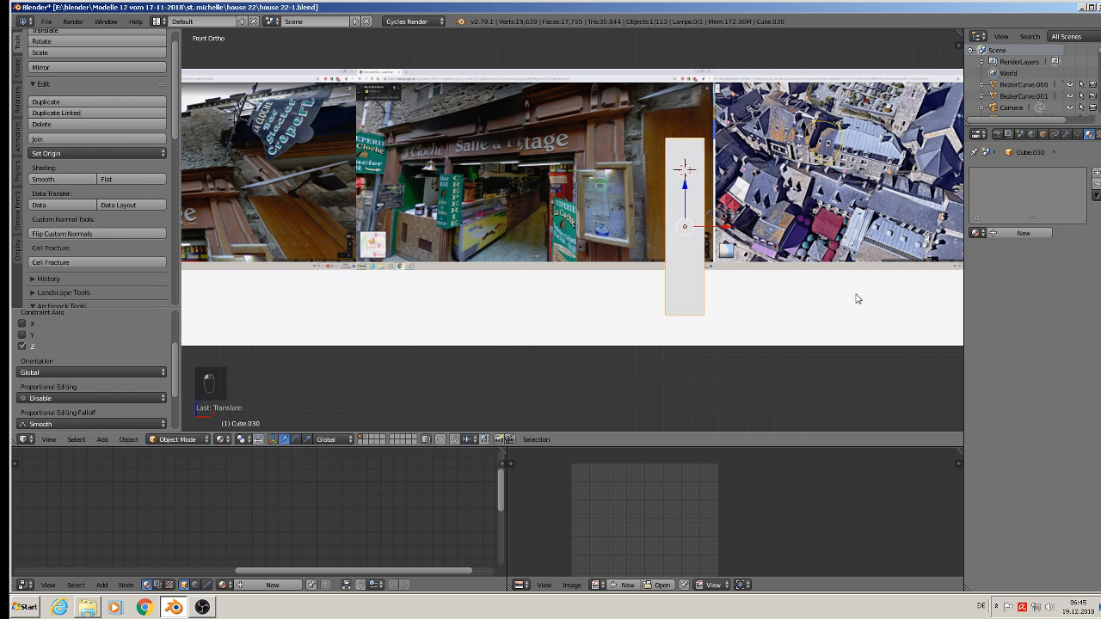
- Enlarge the door panel uniformly by about 1.15, then widen it along X by about 1.25
key("s")
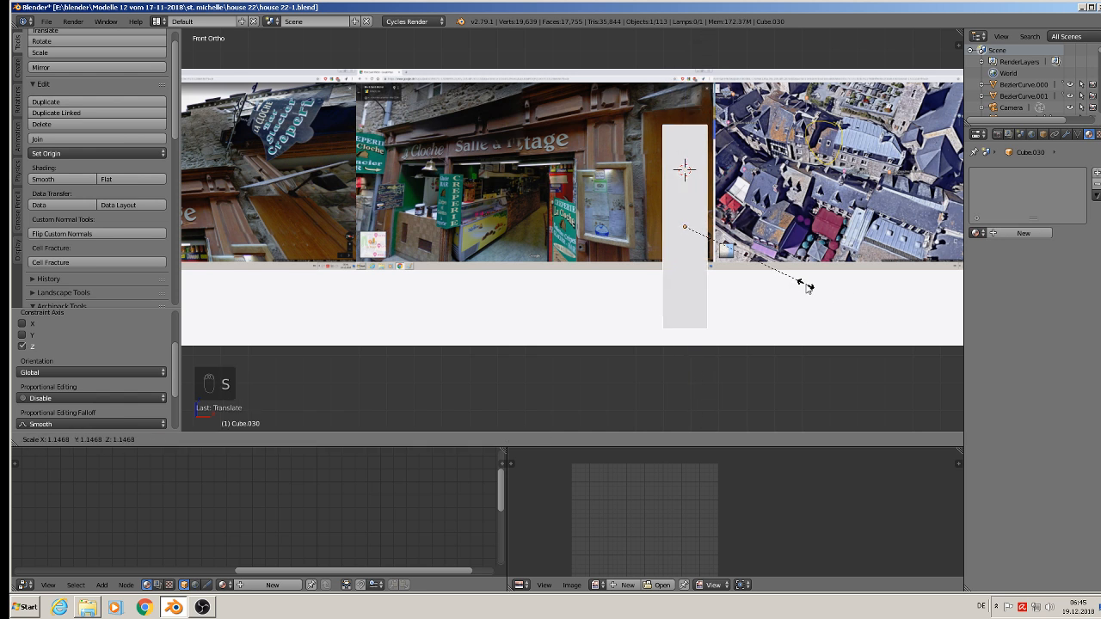
left_click(803, 285)
scroll(762, 225, "up", 2)
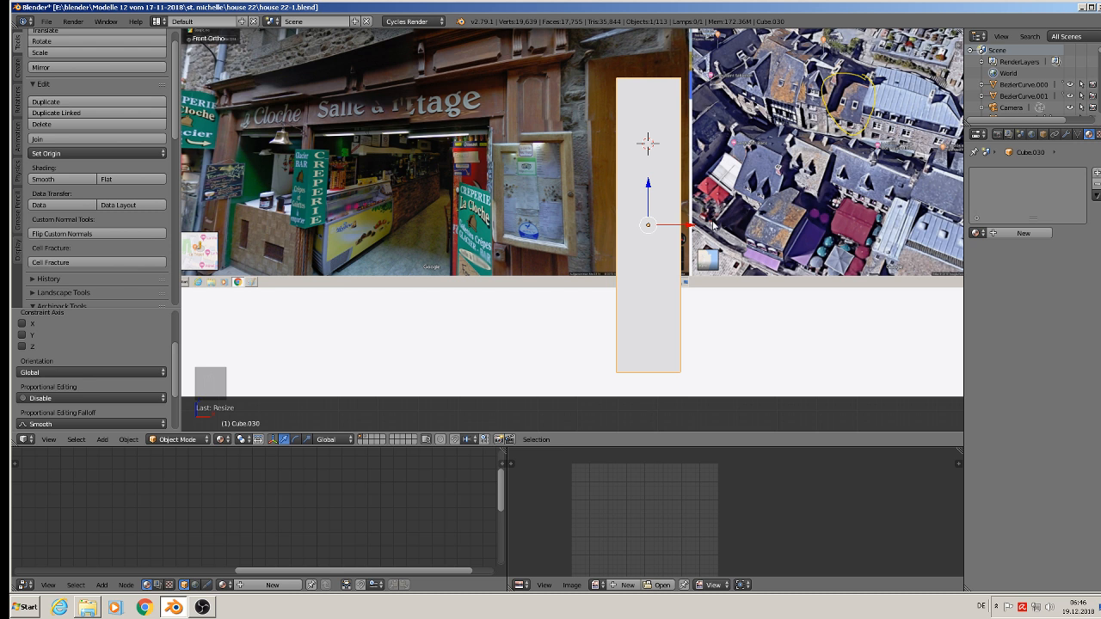
key("s")
key("x")
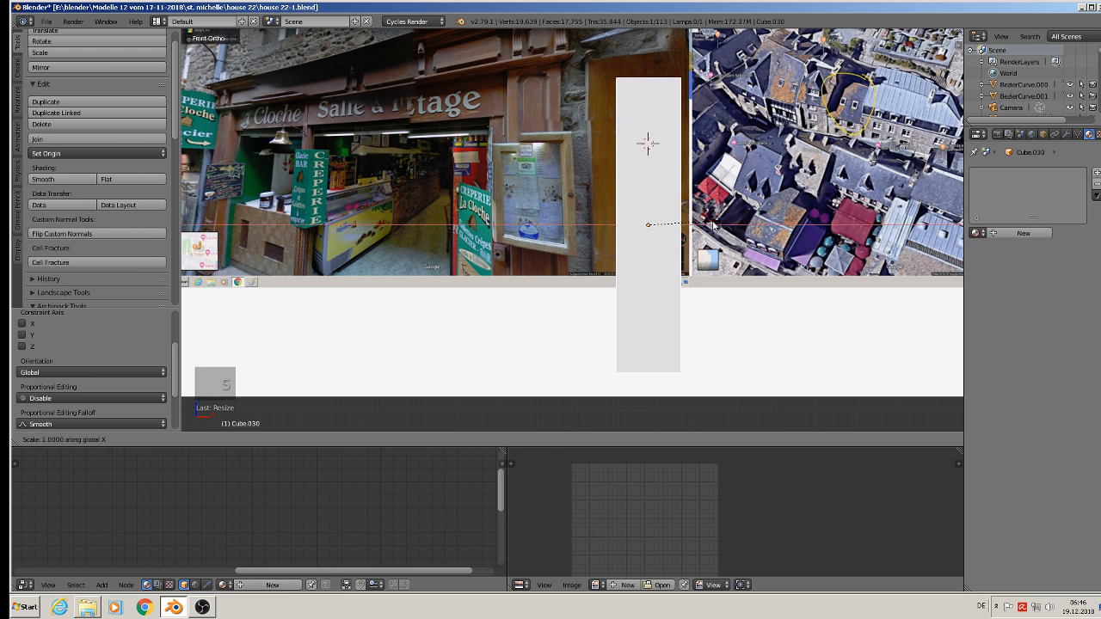
left_click(727, 225)
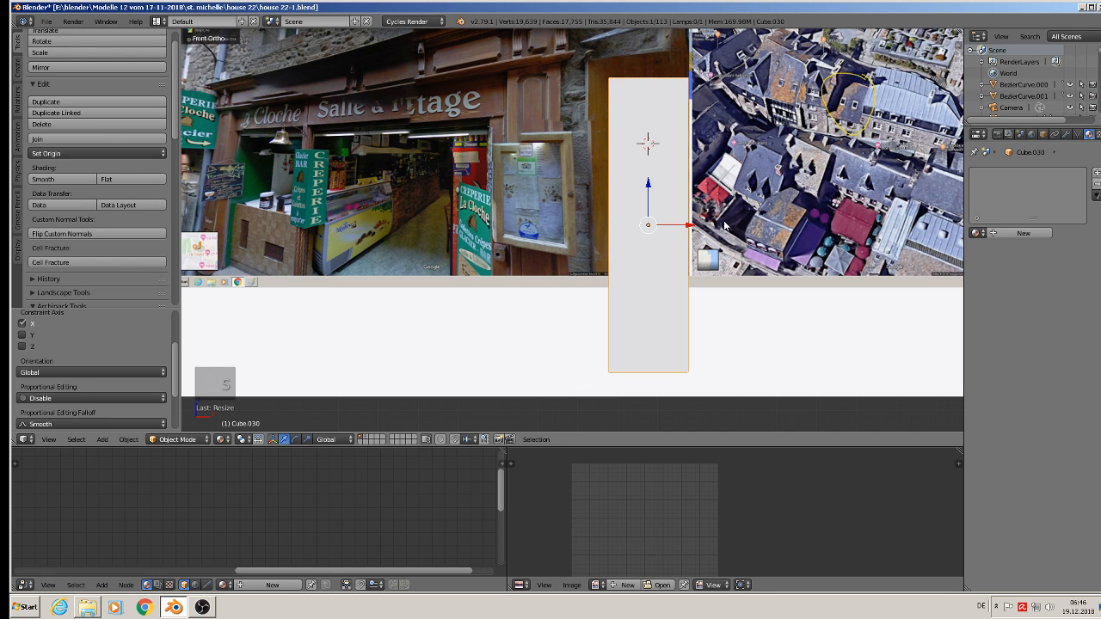
- Duplicate the door panel beside the original along X, shrink the copy to about 0.84 and narrow it slightly along X
key("shift+d")
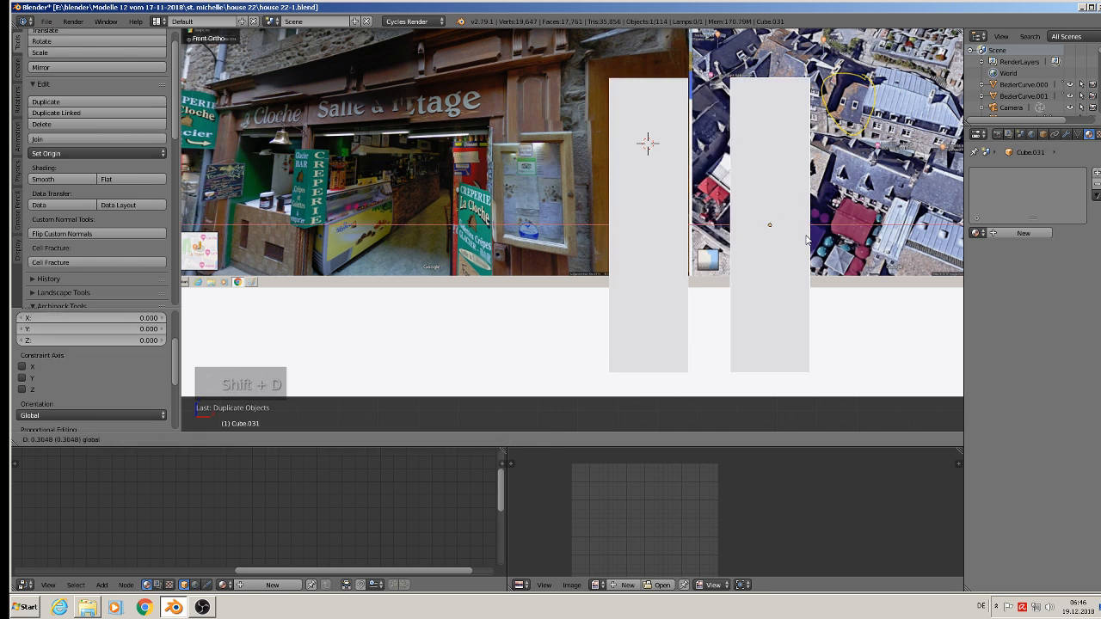
left_click(807, 240)
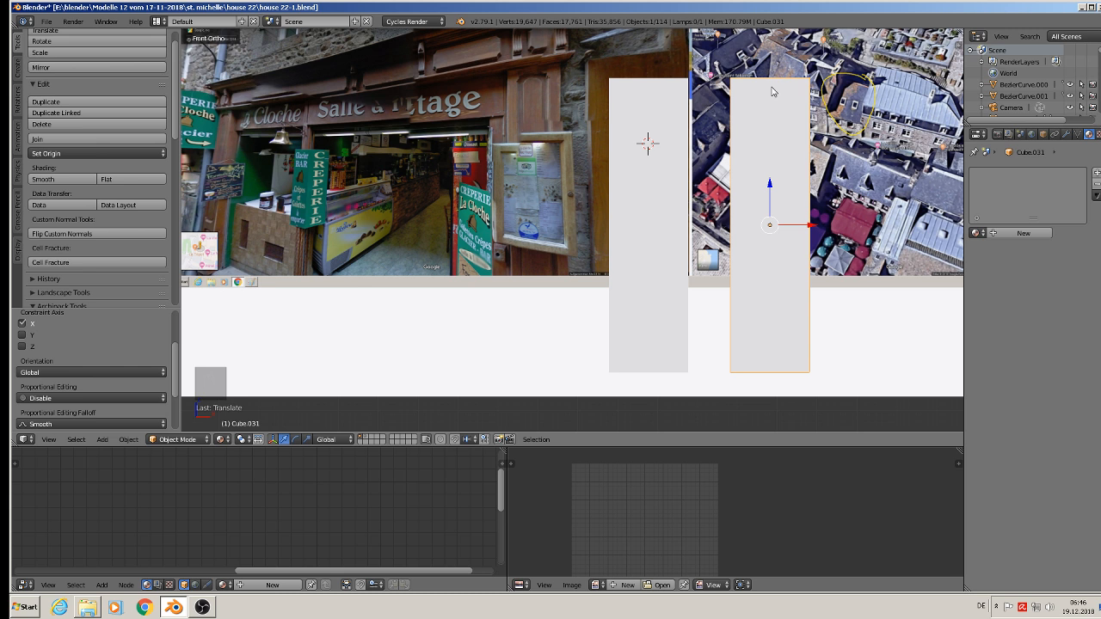
key("s")
left_click(860, 260)
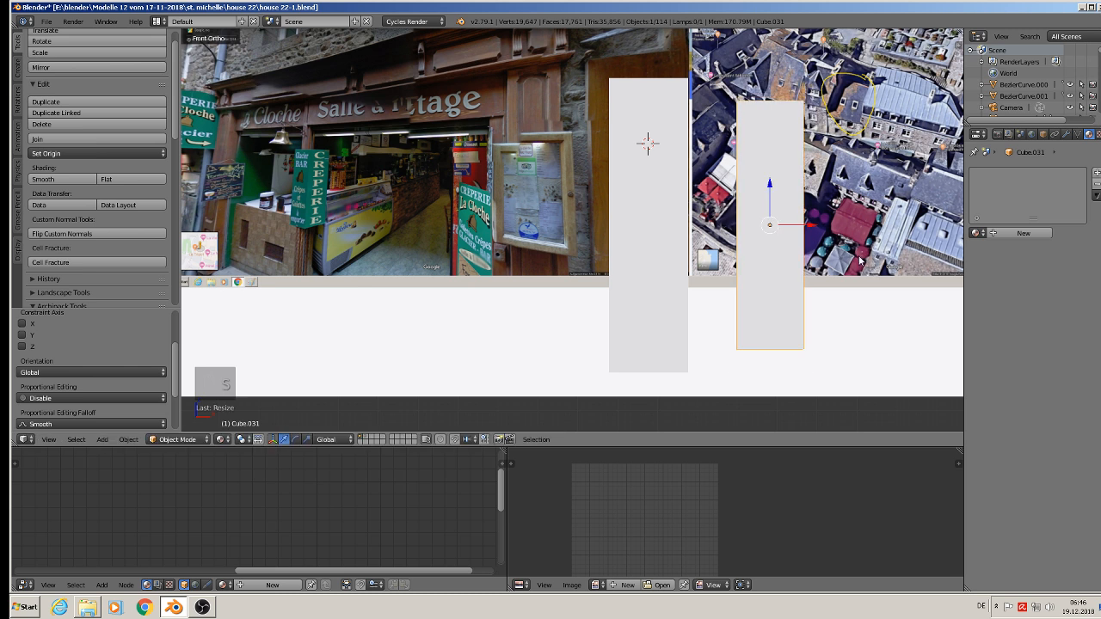
key("s")
key("x")
left_click(852, 258)
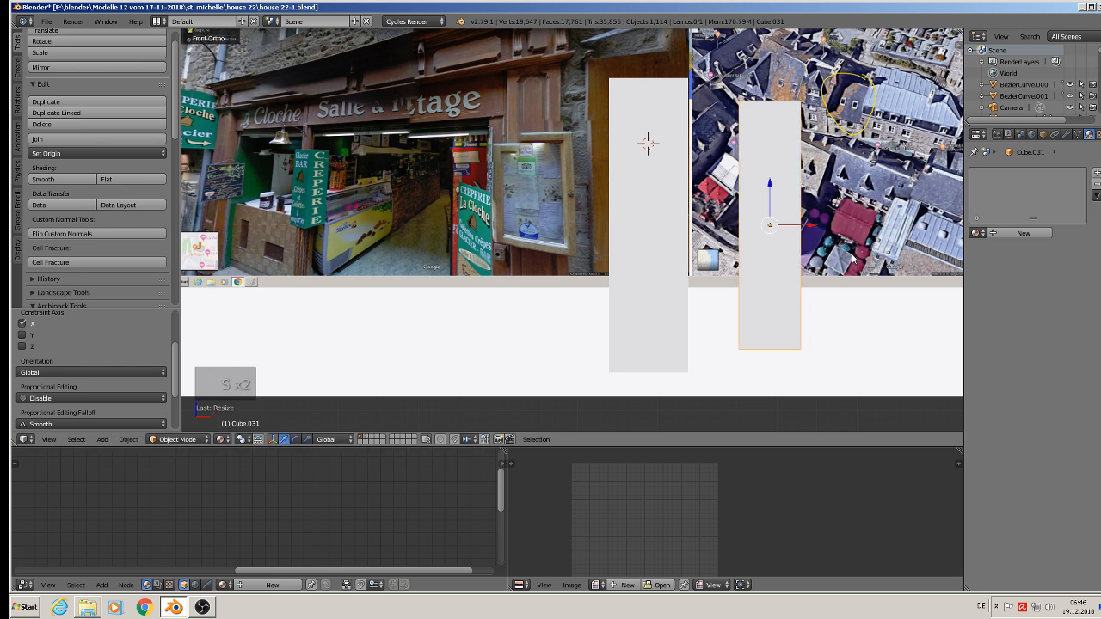
- Shorten the duplicated door panel to about 0.8 along Z and raise it about 0.11 along Z
key("s")
left_click(852, 257)
key("s")
key("z")
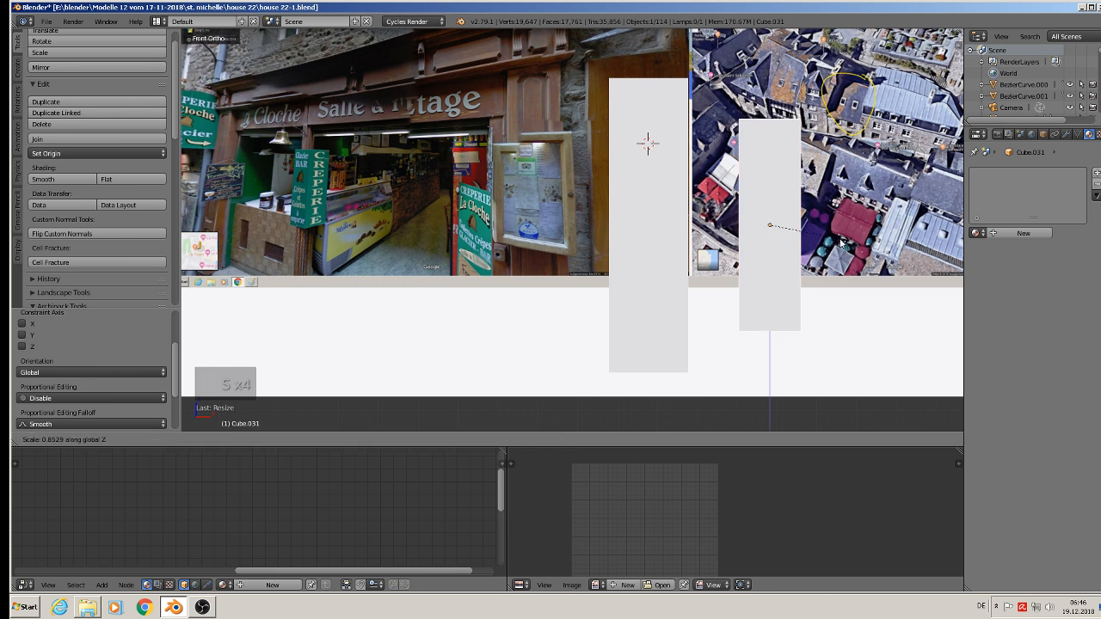
left_click(755, 210)
key("g")
key("z")
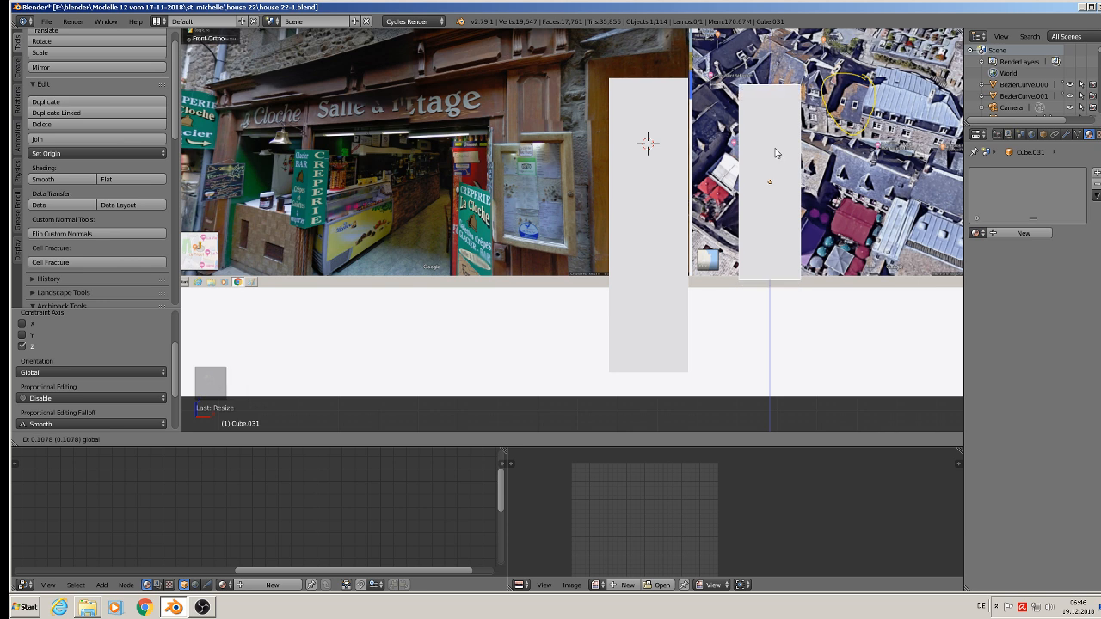
left_click(777, 154)
- Move the smaller panel along X onto the large door panel and pull it out in front along Y
left_click_drag(808, 185, 691, 175)
middle_click_drag(688, 170, 614, 200)
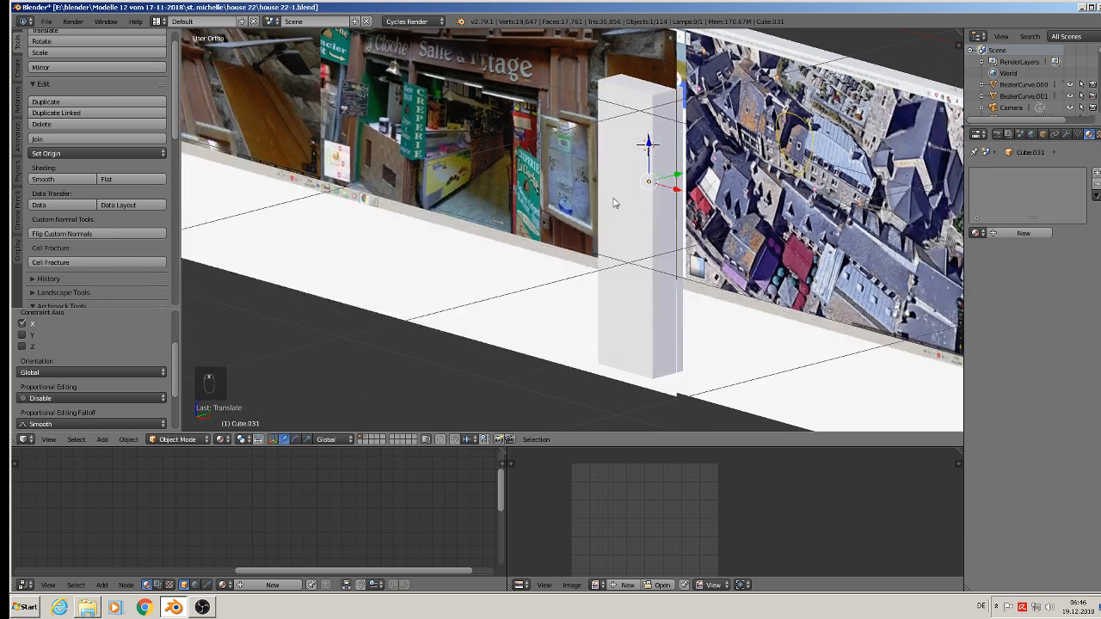
left_click_drag(686, 174, 665, 184)
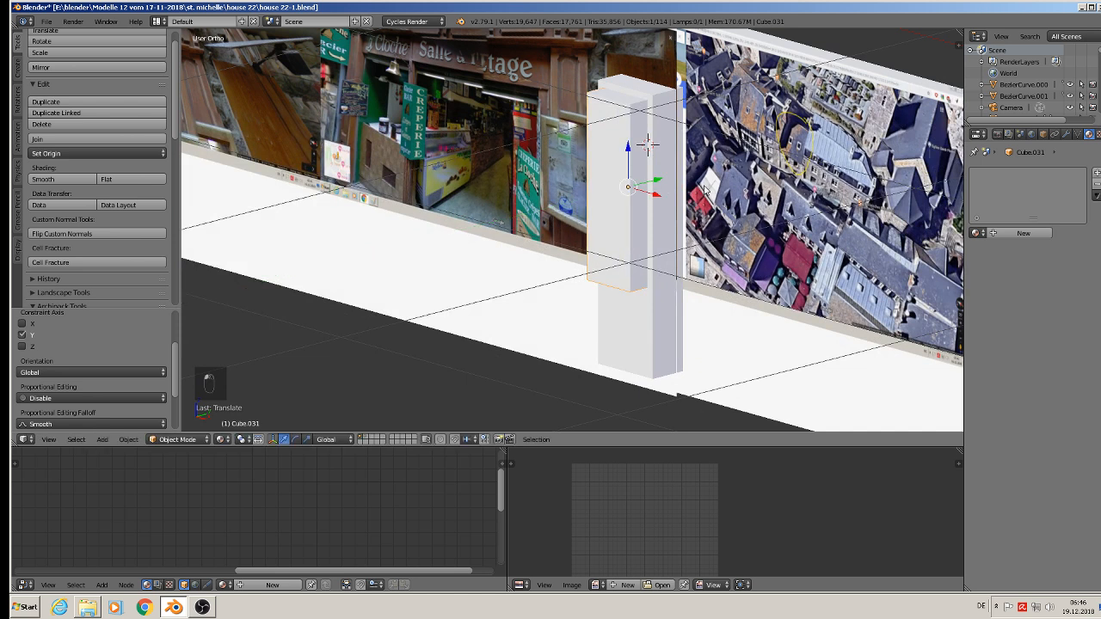
- Assign the existing red Material.001 to the smaller panel
left_click(977, 233)
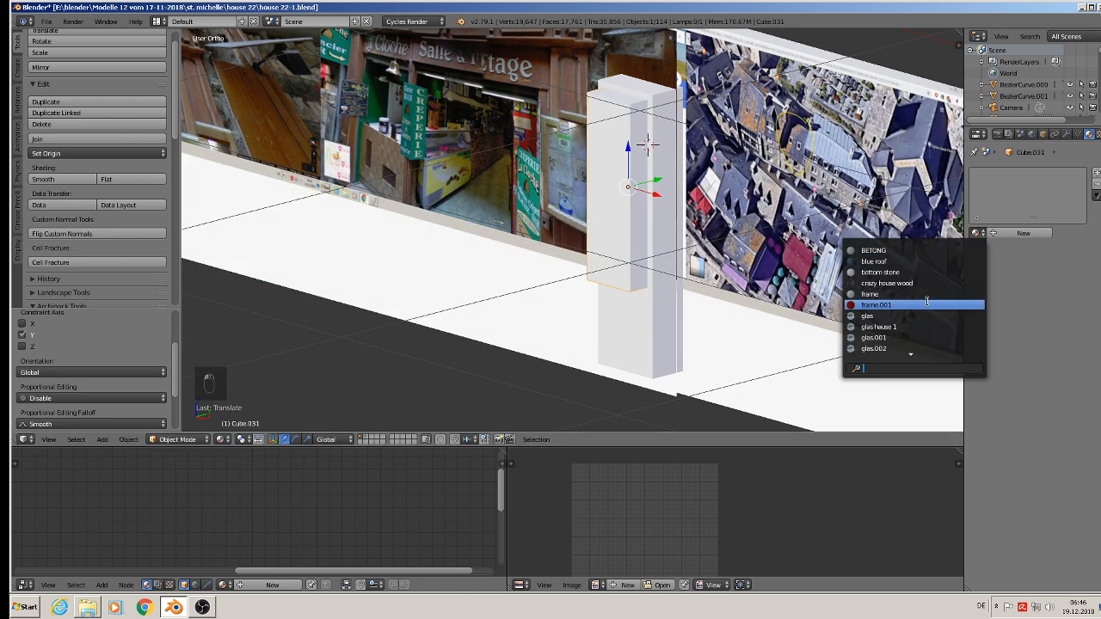
type("m")
key("Down")
key("Down")
key("Down")
key("Down")
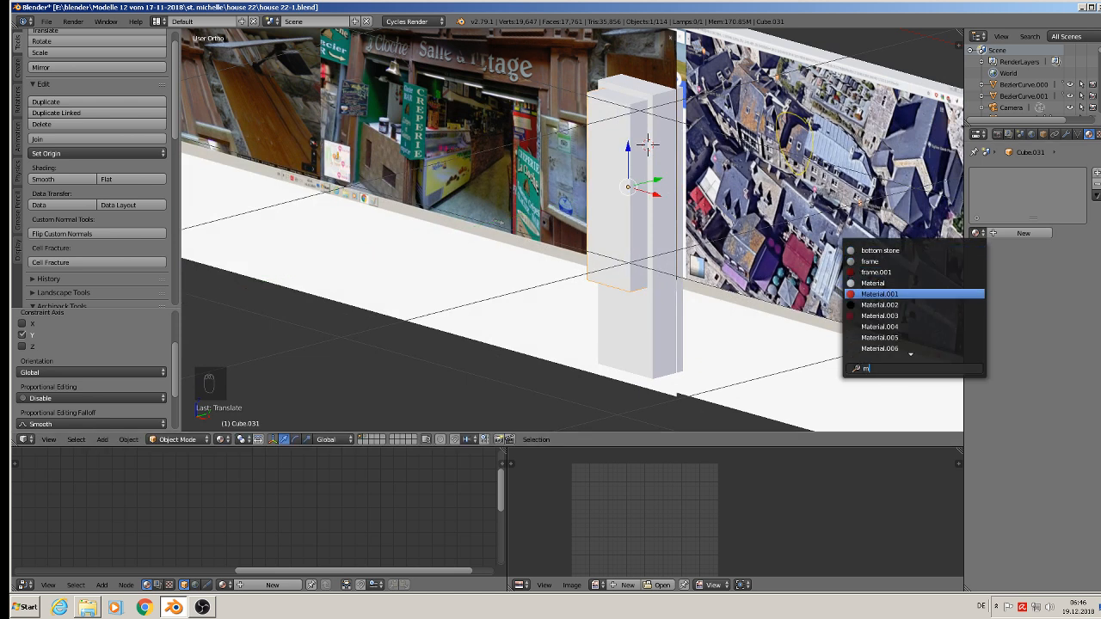
key("Return")
- Scale the red panel uniformly to about 0.9 and move it along X clear of the large door panel
key("KP_1")
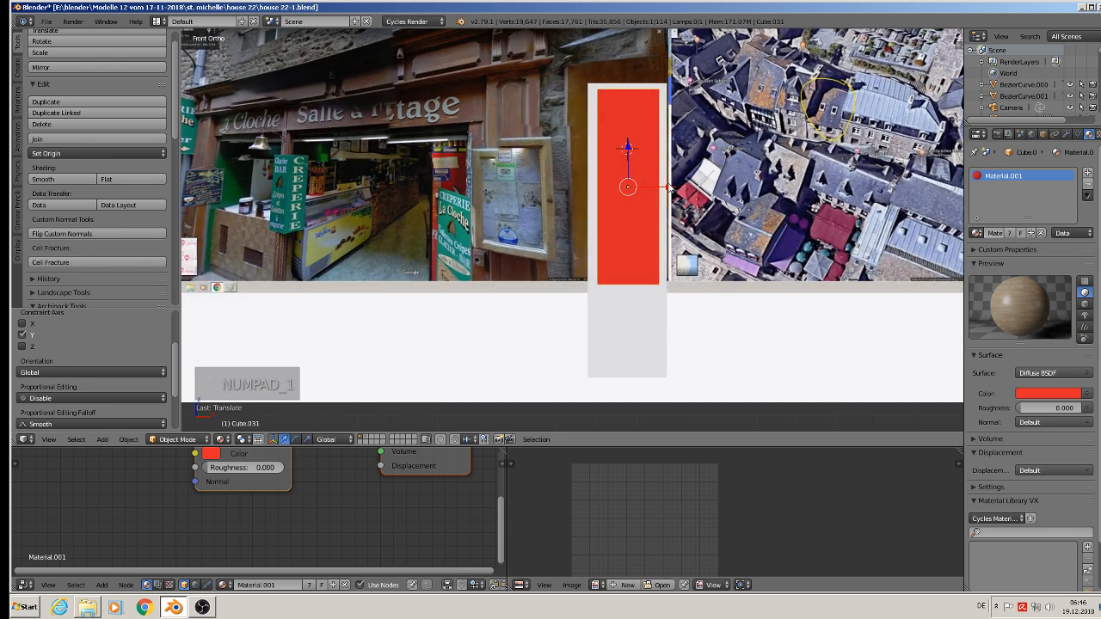
key("s")
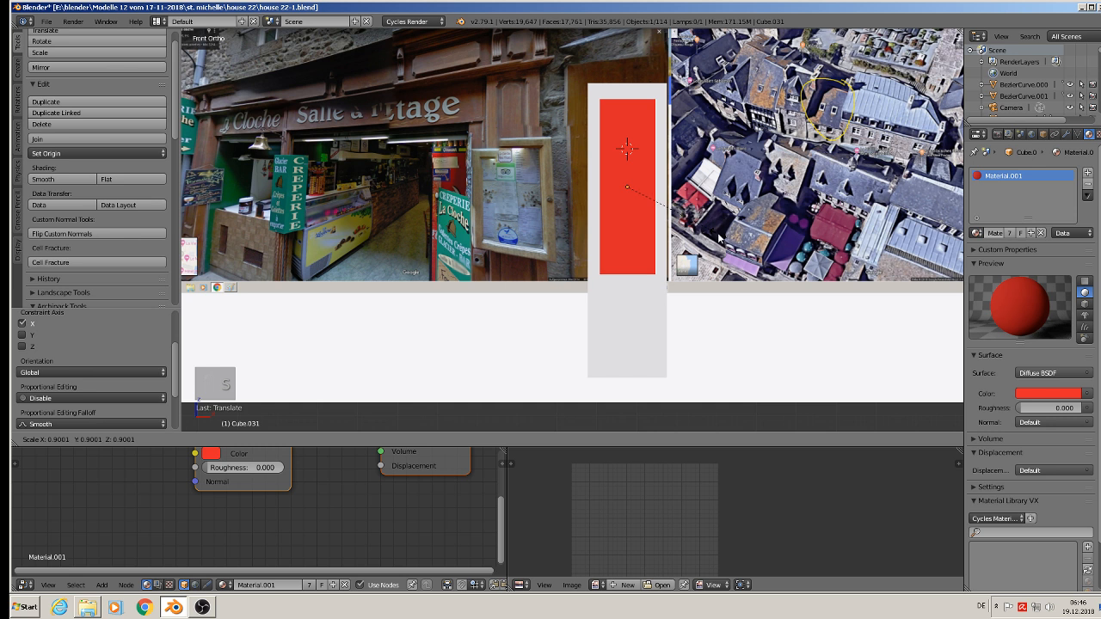
left_click(718, 238)
left_click_drag(628, 156, 799, 182)
middle_click_drag(799, 182, 674, 212, "shift")
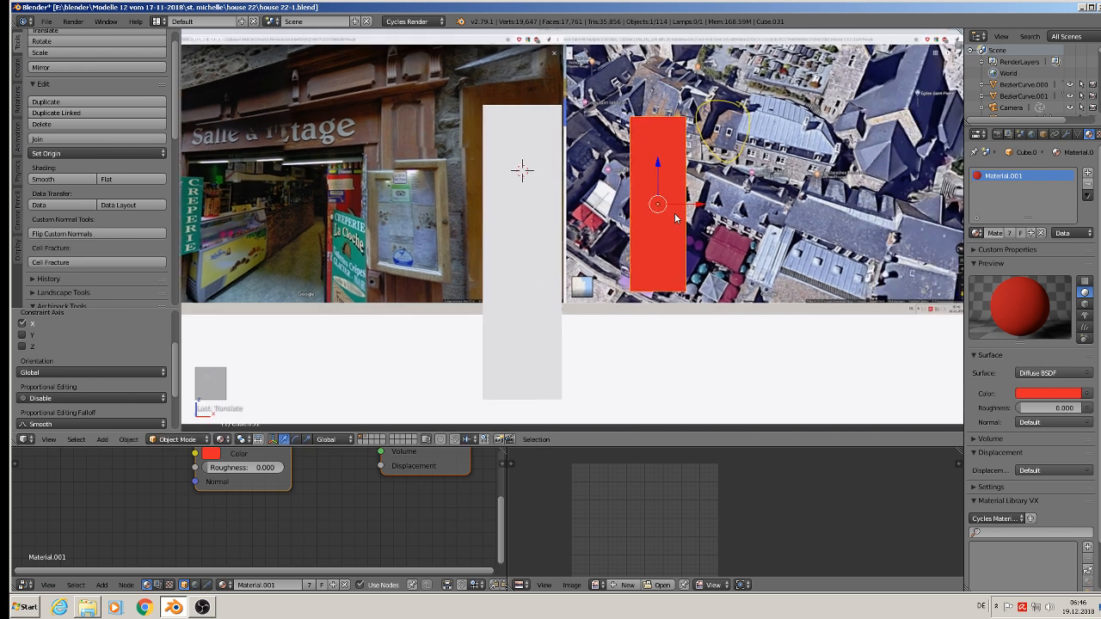
scroll(674, 213, "up", 3)
scroll(634, 189, "down", 2)
scroll(586, 109, "up", 3)
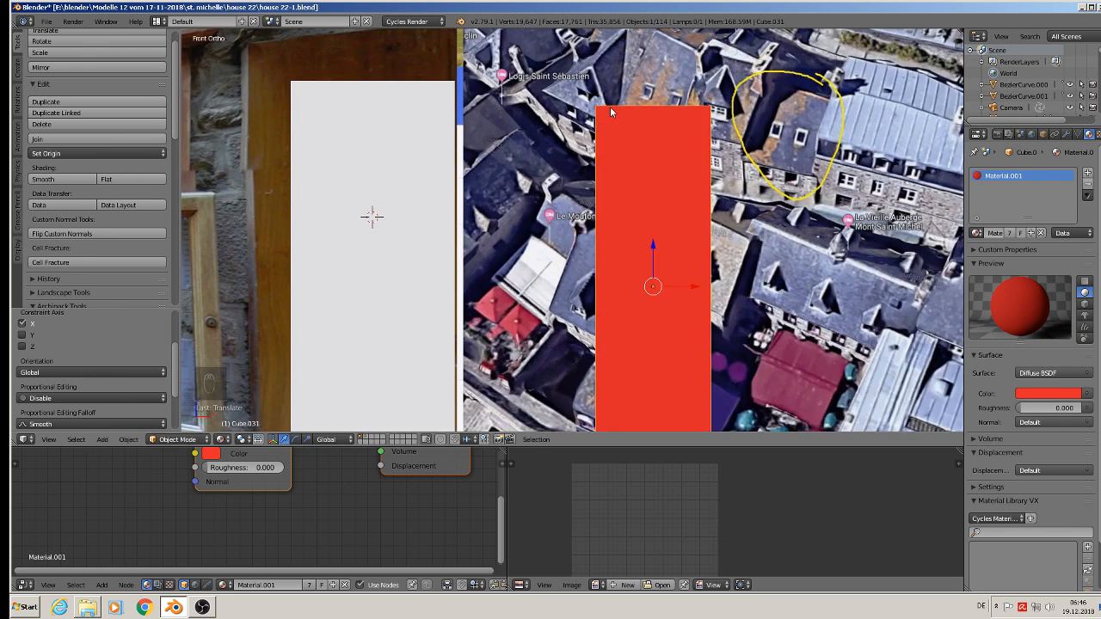
scroll(622, 152, "down", 2)
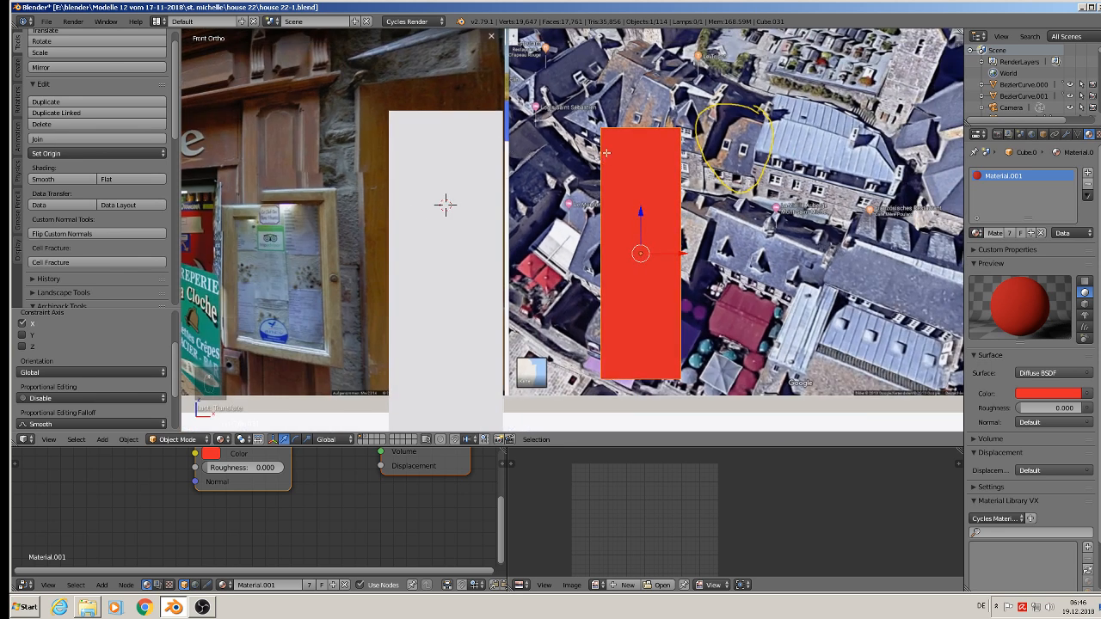
- Cut two vertical edge loops into the red panel's mesh and spread them apart along X by about 1.7
key("Tab")
scroll(628, 155, "up", 2)
scroll(628, 155, "down", 1)
middle_click_drag(627, 154, 599, 127, "shift")
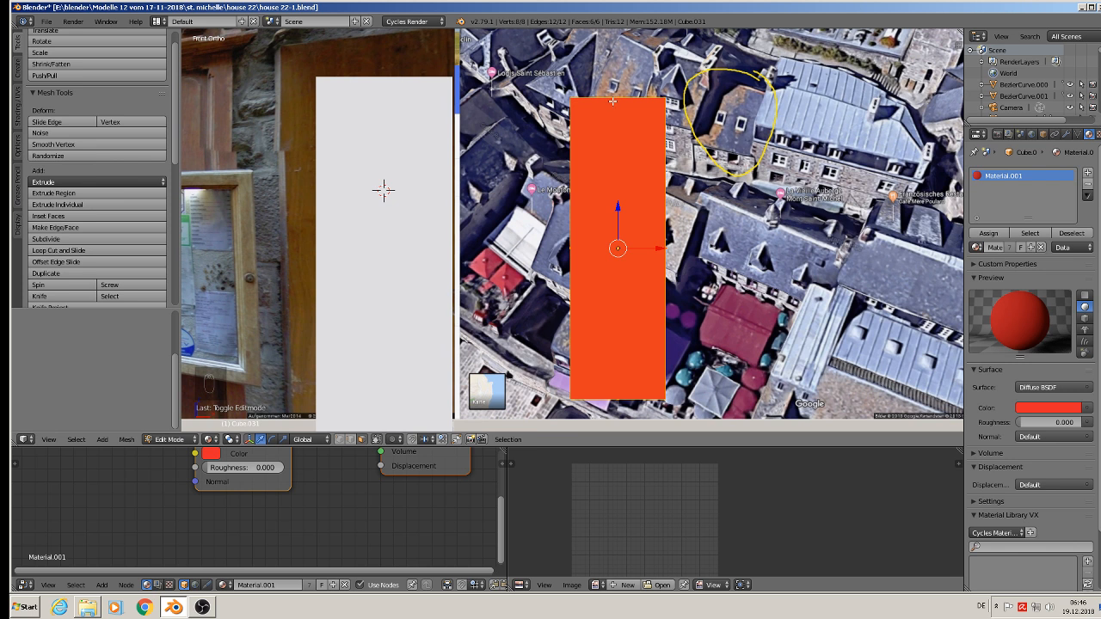
key("ctrl+r")
scroll(612, 101, "up", 1)
left_click(612, 101)
right_click(612, 101)
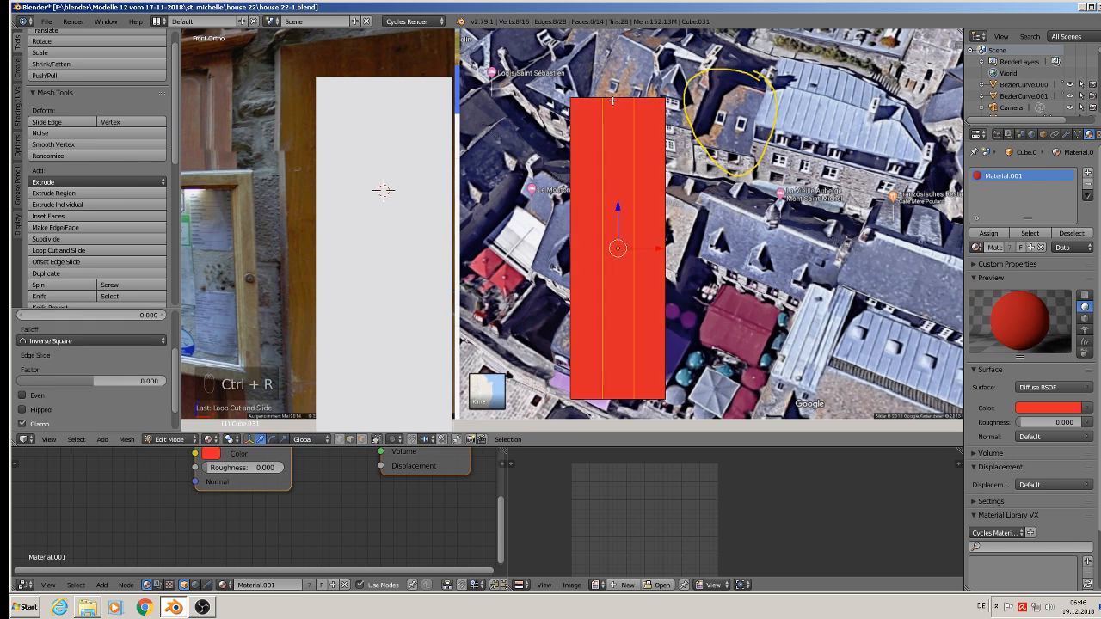
key("s")
key("x")
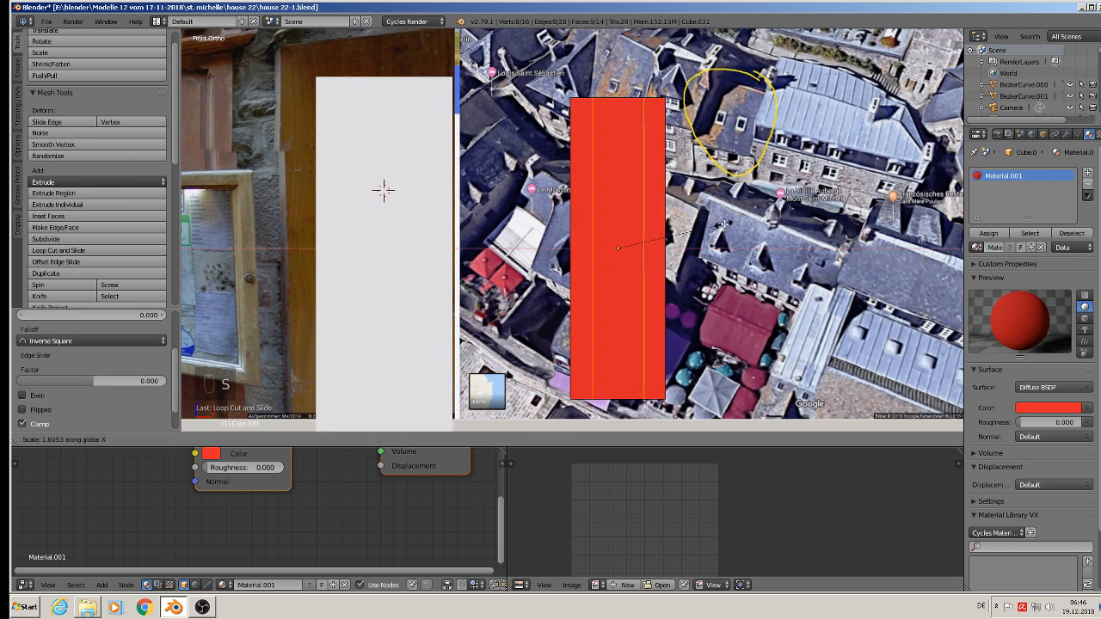
left_click(733, 223)
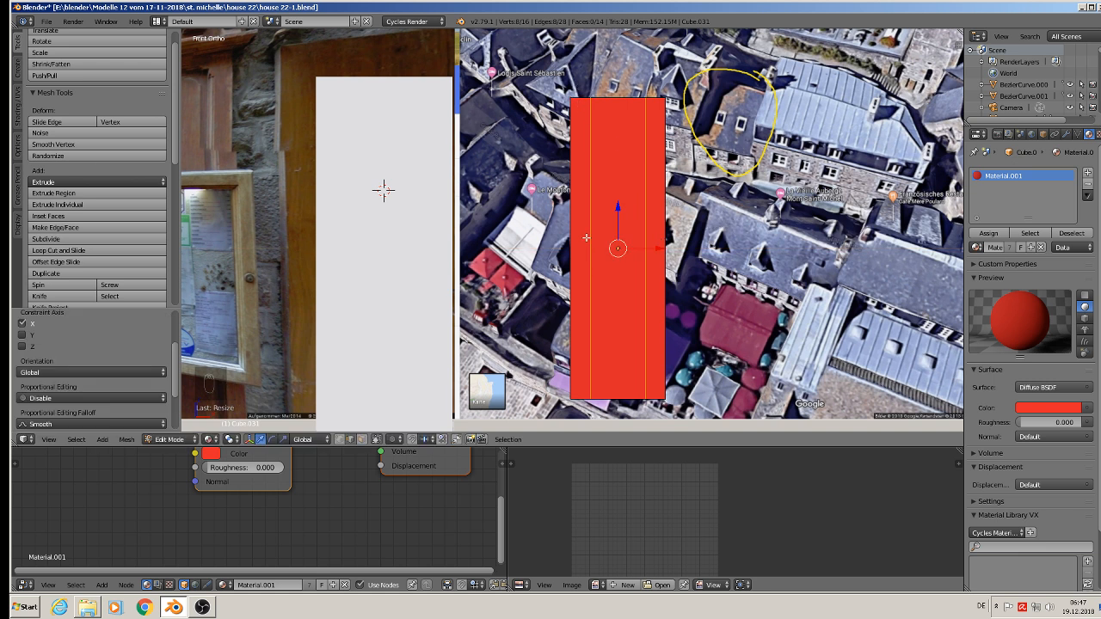
- Cut two horizontal edge loops across the red panel and spread them along Z by about 2.7 towards its ends
key("ctrl+r")
scroll(585, 235, "up", 1)
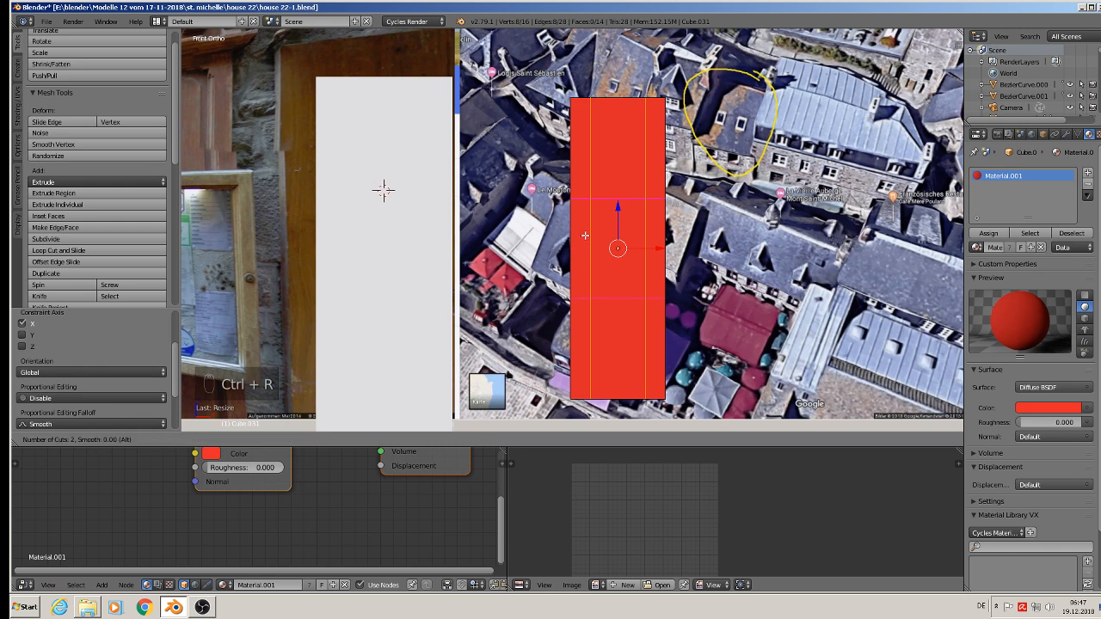
left_click(585, 234)
right_click(584, 235)
key("s")
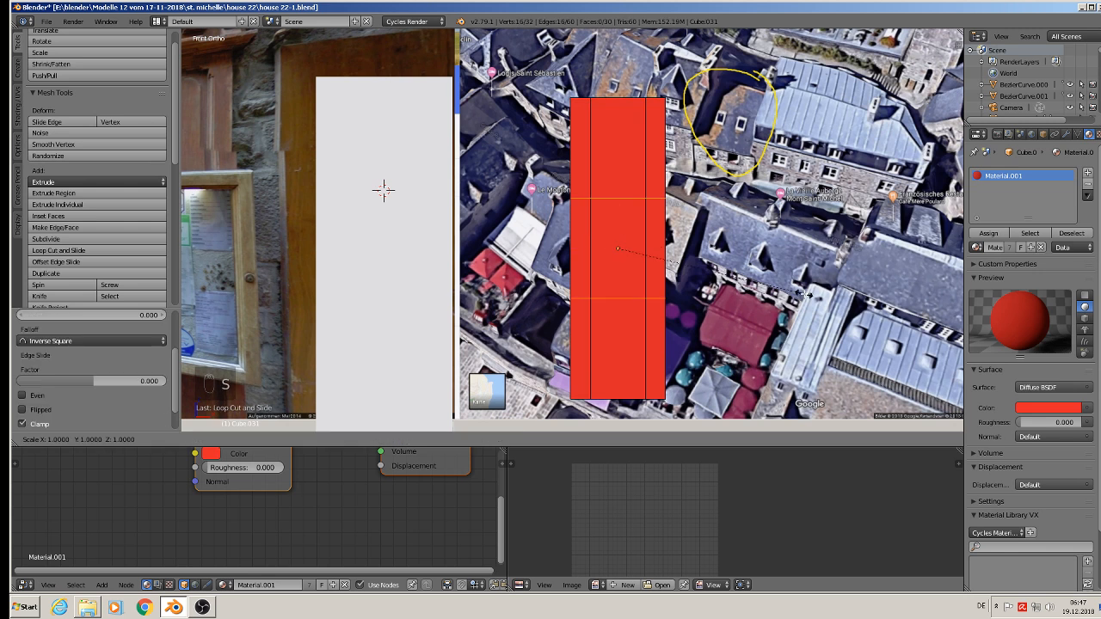
key("z")
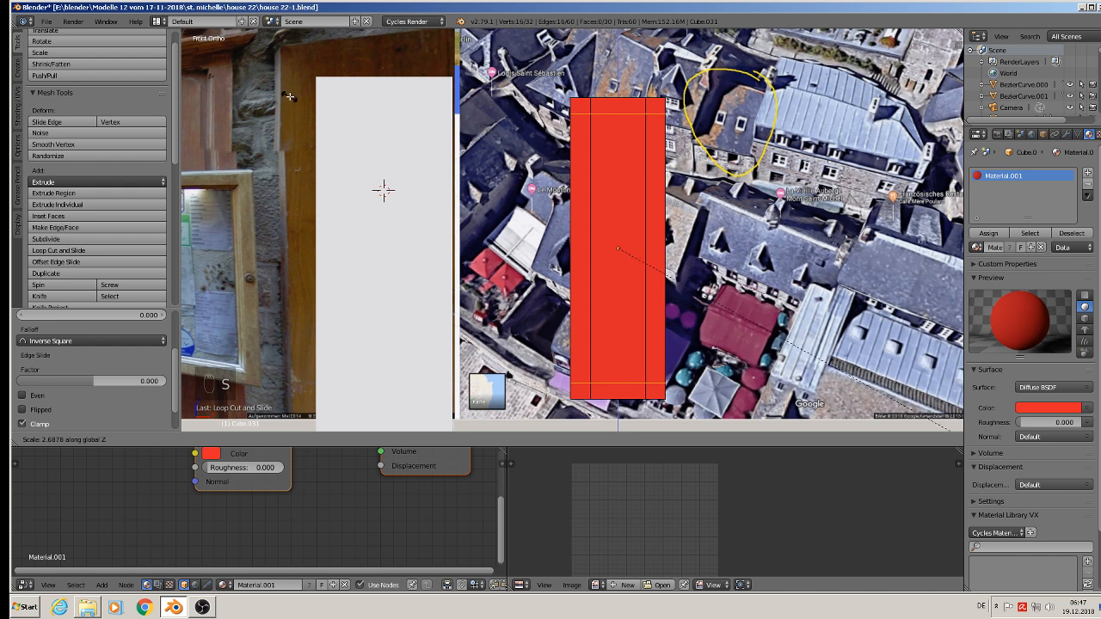
left_click(287, 93)
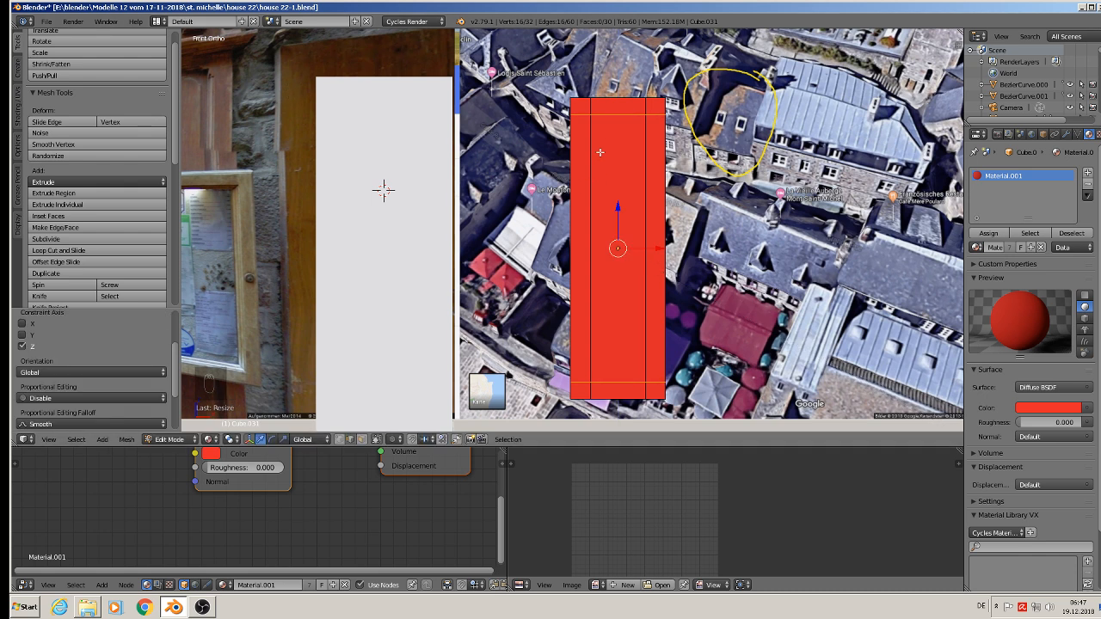
- Select the red panel's upper-left corner vertices and move them inward by about 0.019 on X and -0.016 on Z
scroll(569, 102, "up", 2)
middle_click_drag(570, 101, 604, 117)
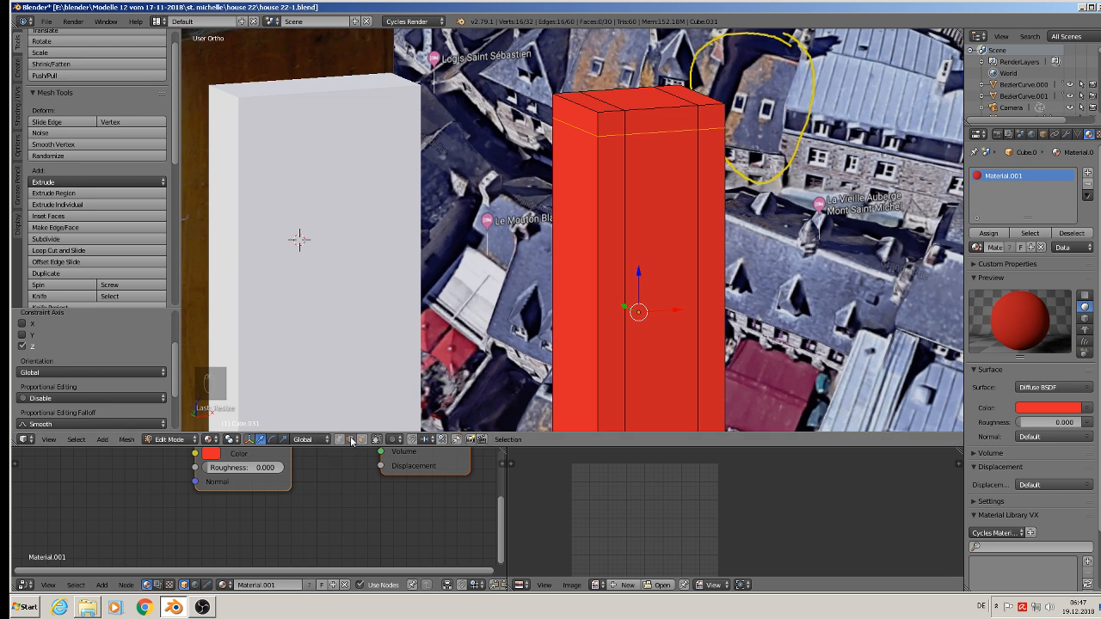
middle_click_drag(658, 299, 582, 262)
right_click(566, 94)
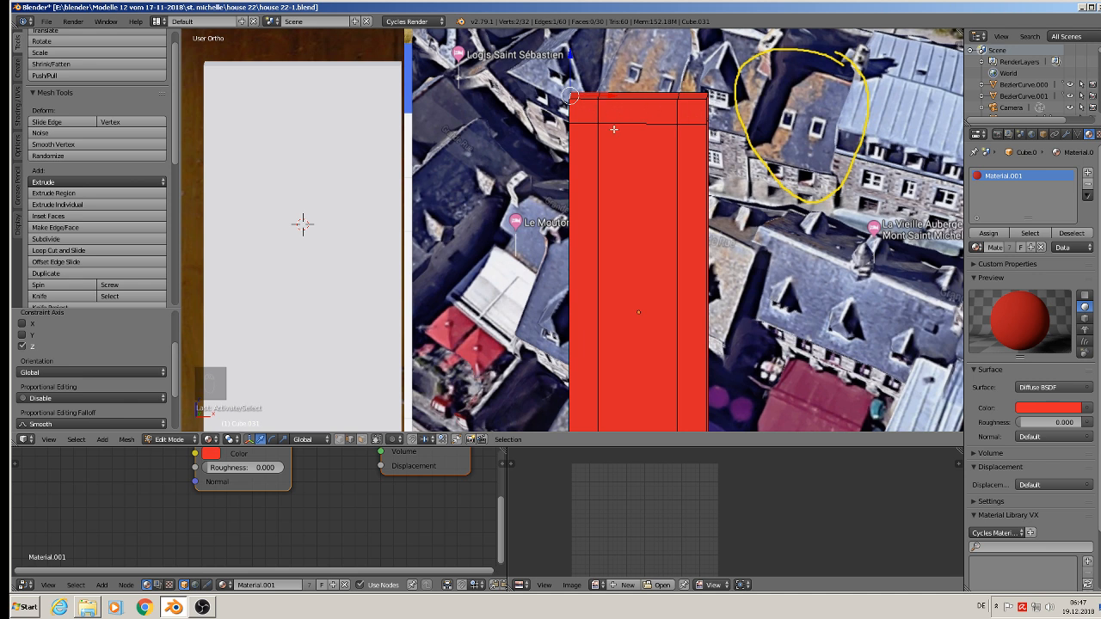
middle_click_drag(615, 134, 621, 126)
key("KP_1")
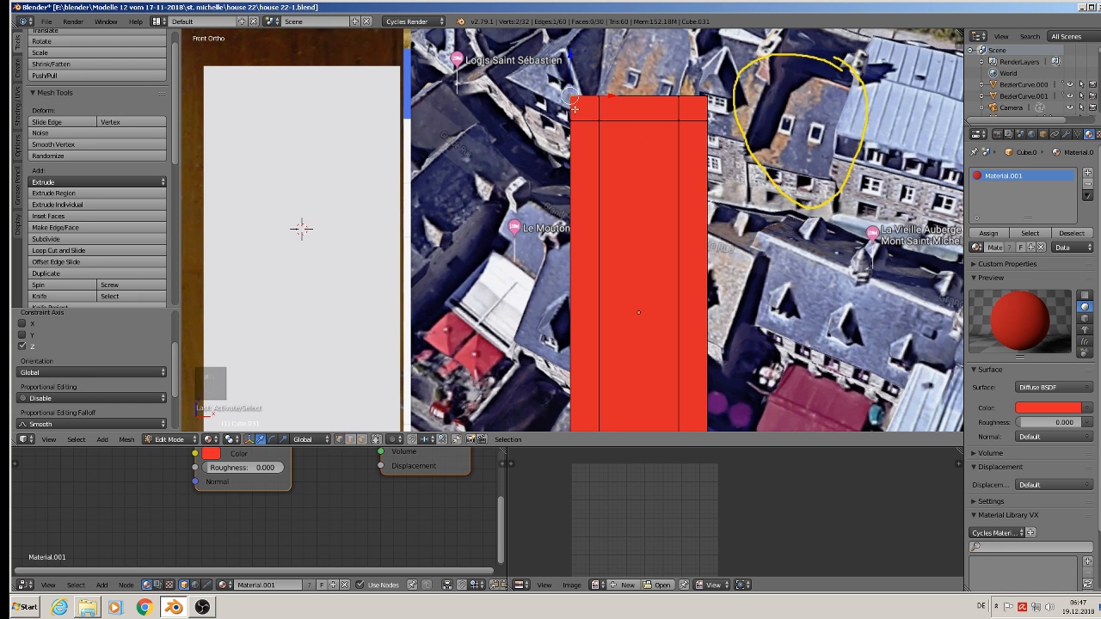
key("a")
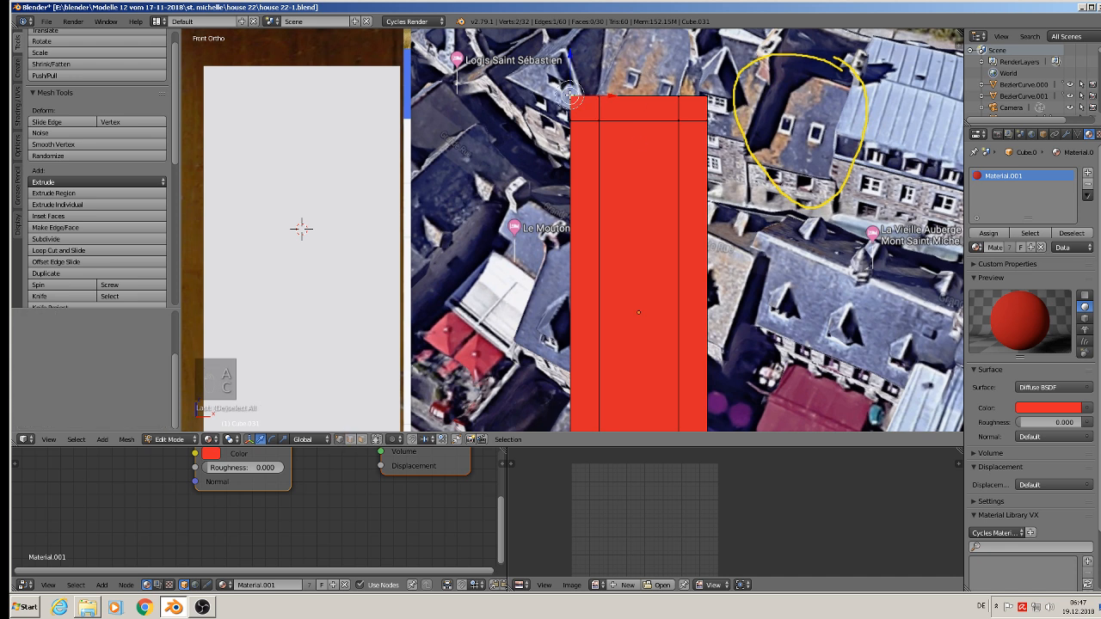
scroll(602, 120, "up", 4)
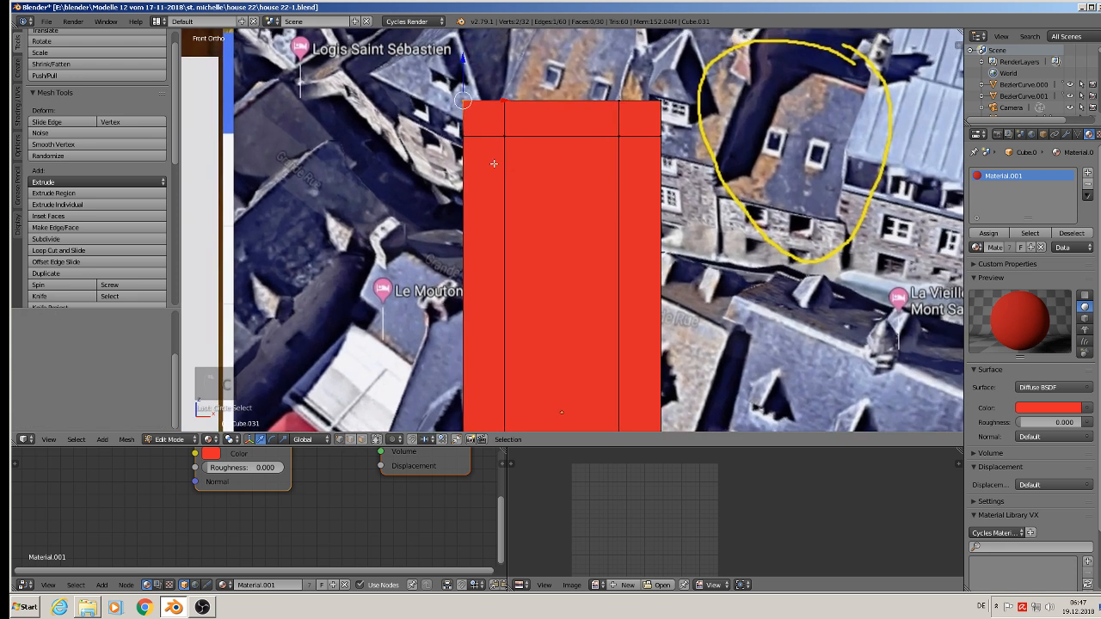
key("g")
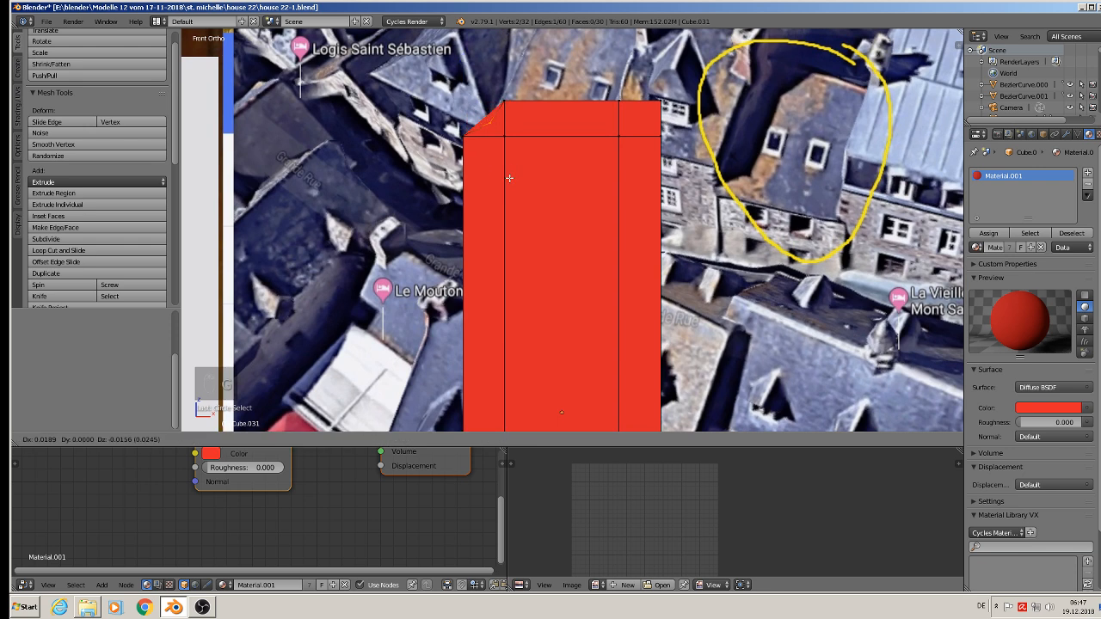
left_click(509, 178)
- Select only the red panel's upper-right corner vertices and move them inward by about -0.018 on X and -0.017 on Z
mouse_move(509, 178)
middle_mouse_down()
mouse_move(550, 191)
mouse_move(514, 176)
middle_mouse_up()
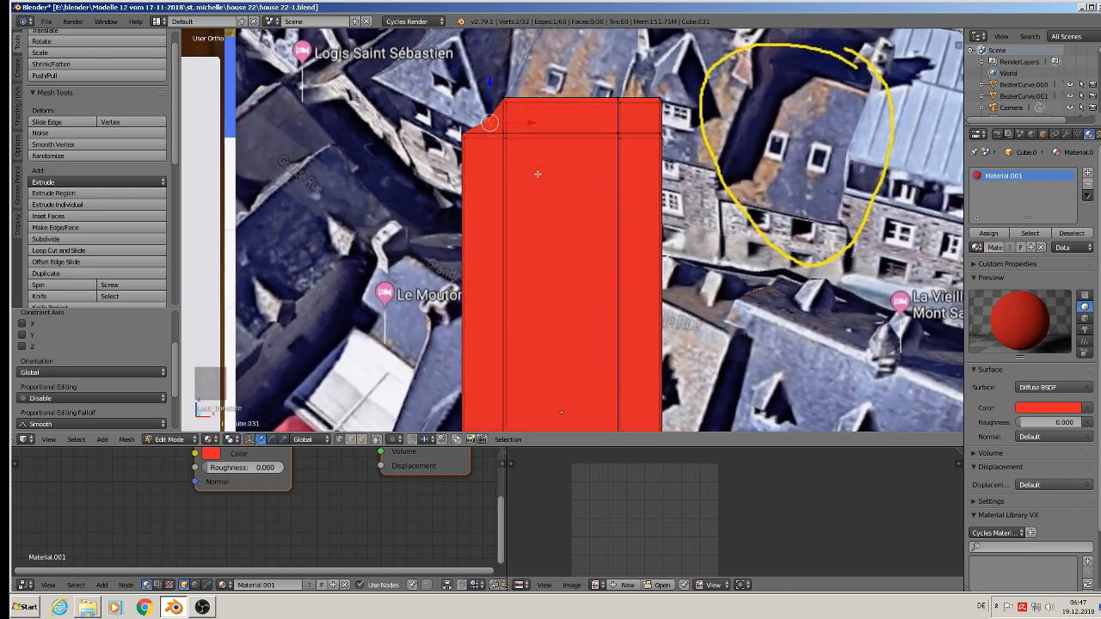
key("a")
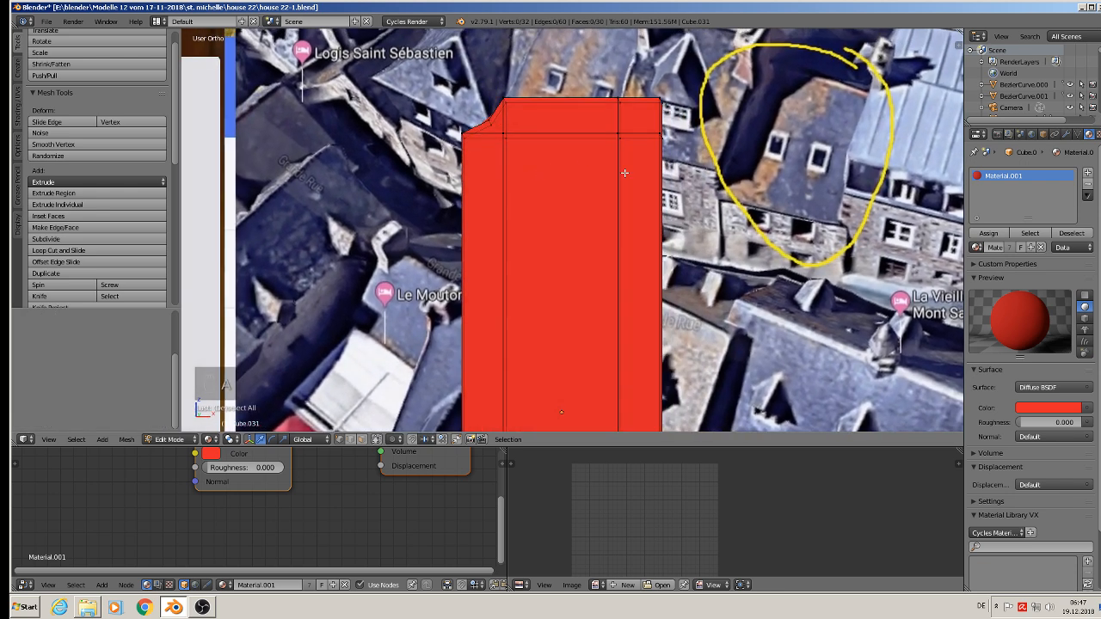
key("KP_1")
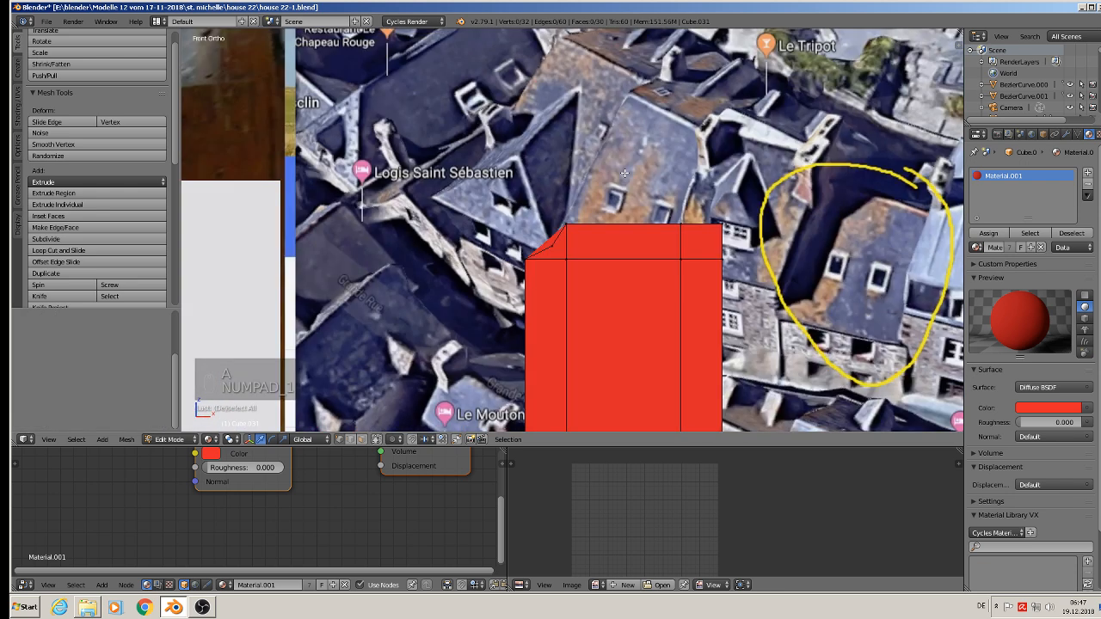
key("c")
left_click(722, 225)
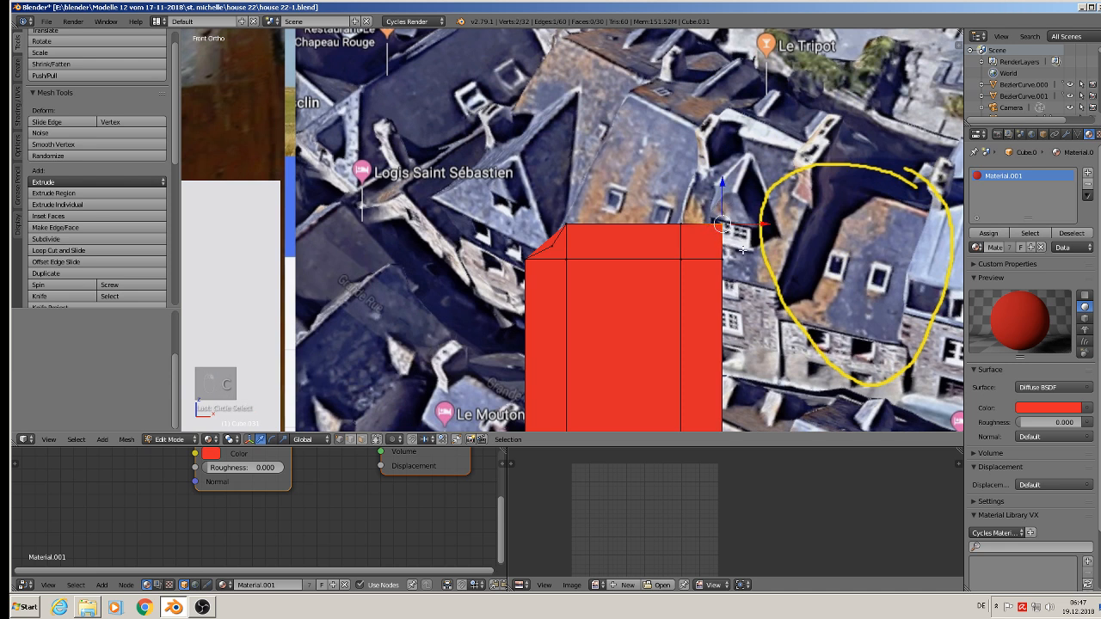
key("g")
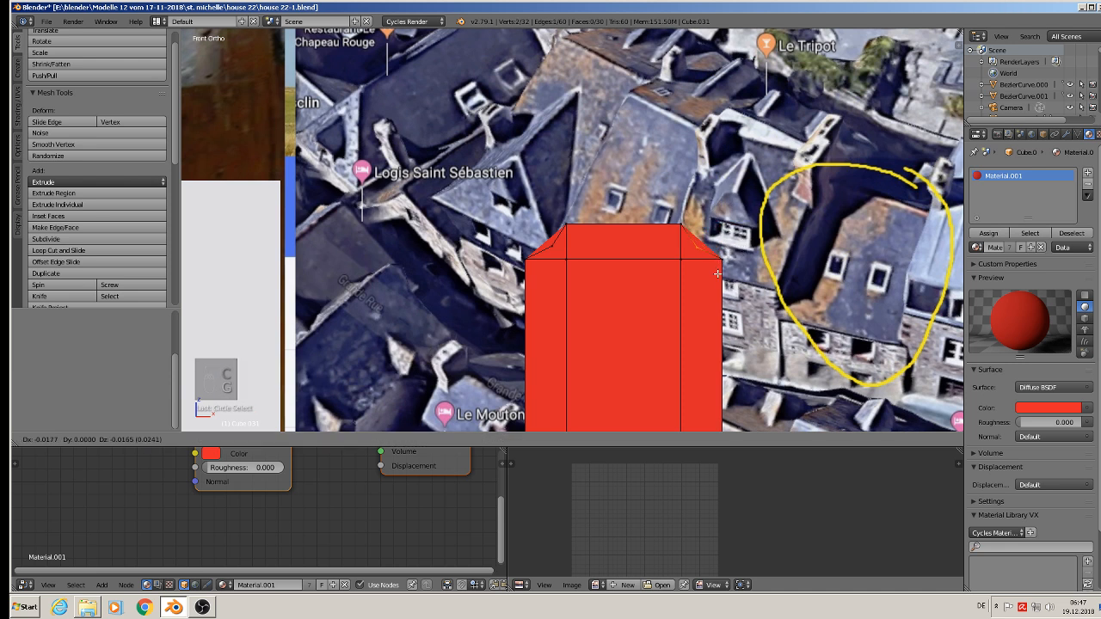
left_click(717, 274)
- Select only the red panel's lower-right corner vertices and move them inward by about -0.017 on X and 0.016 on Z
scroll(717, 274, "down", 2)
middle_click_drag(716, 313, 621, 38, "shift")
key("a")
key("c")
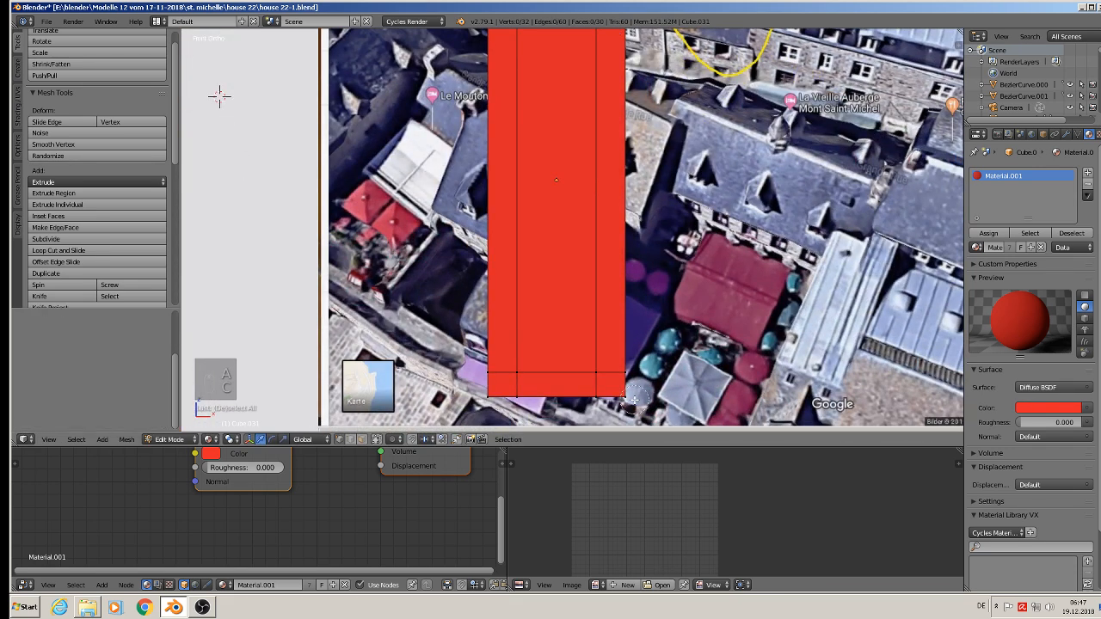
left_click(626, 398)
key("g")
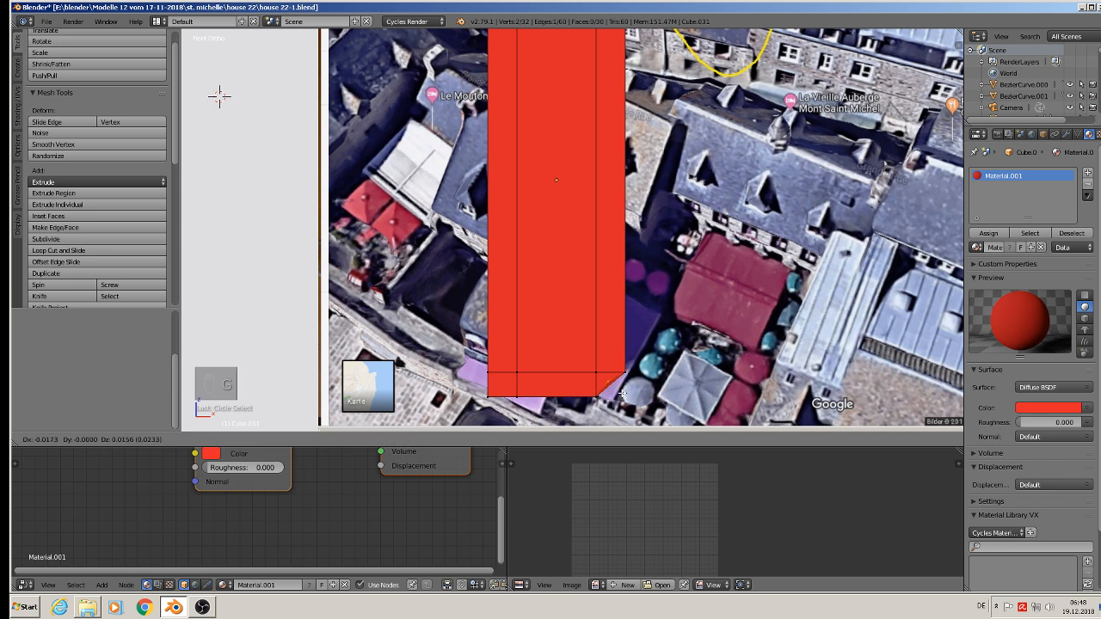
left_click(621, 393)
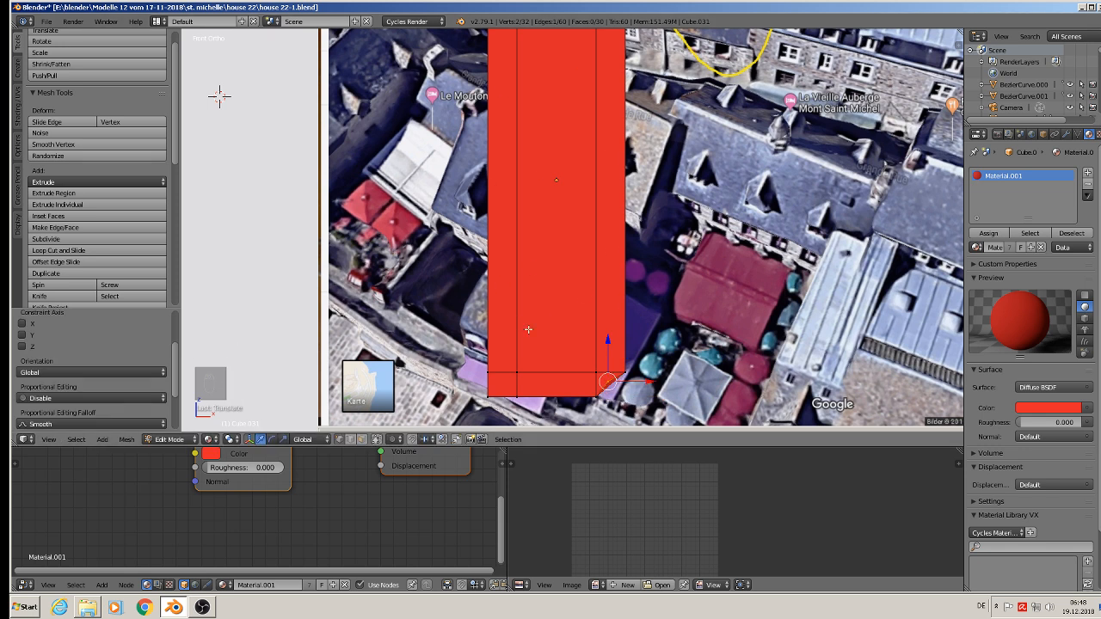
- Select only the red panel's lower-left corner vertices and move them inward by about 0.018 on X and 0.015 on Z
key("a")
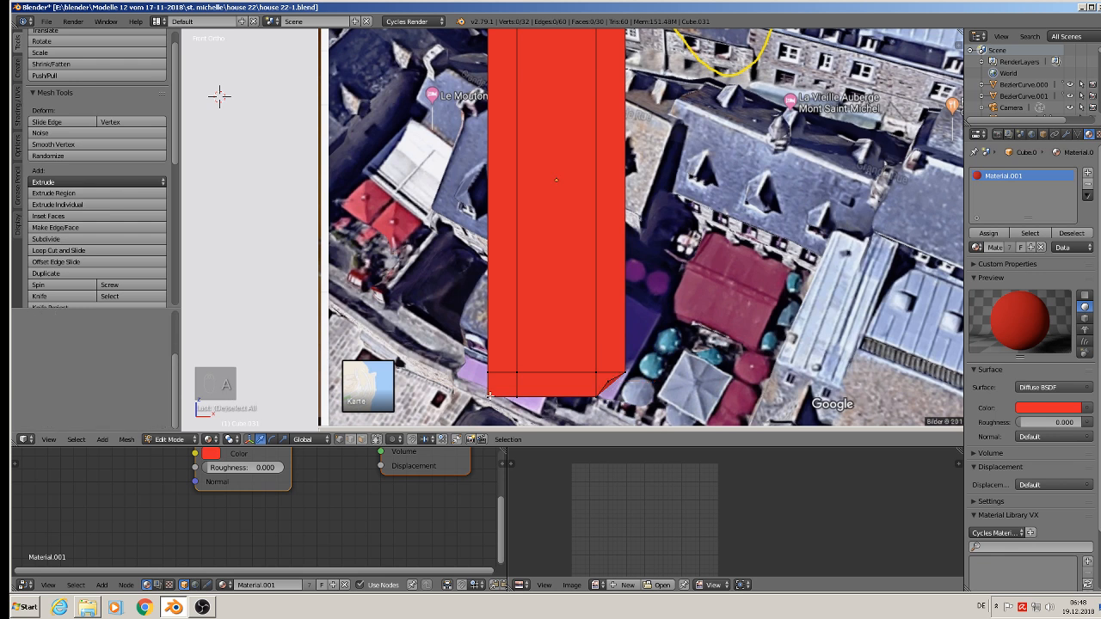
key("c")
left_click(489, 397)
key("g")
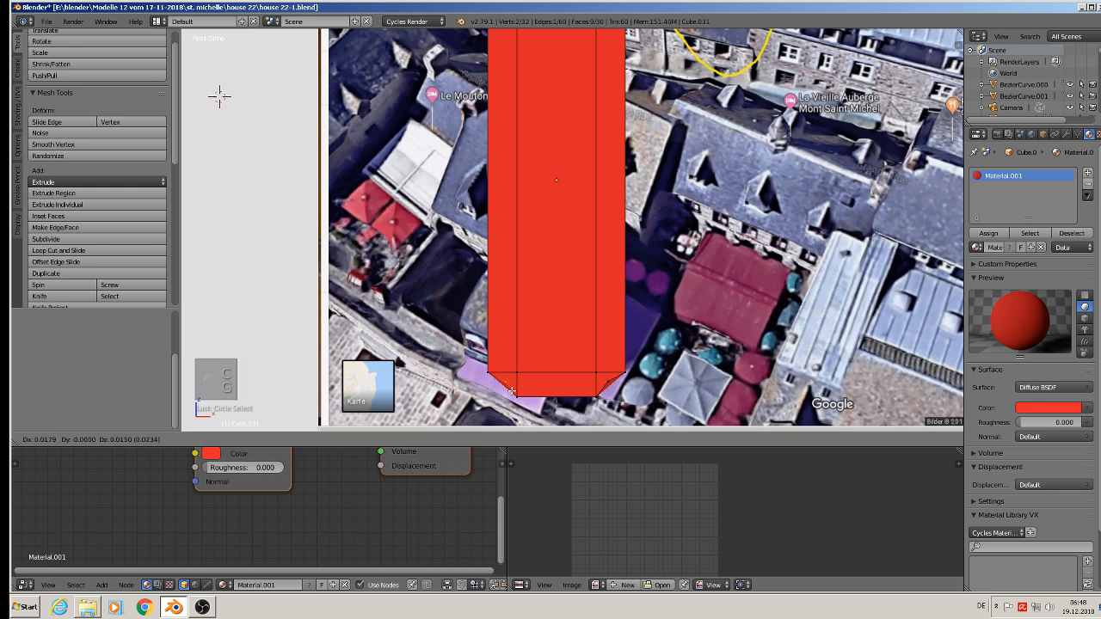
left_click(512, 389)
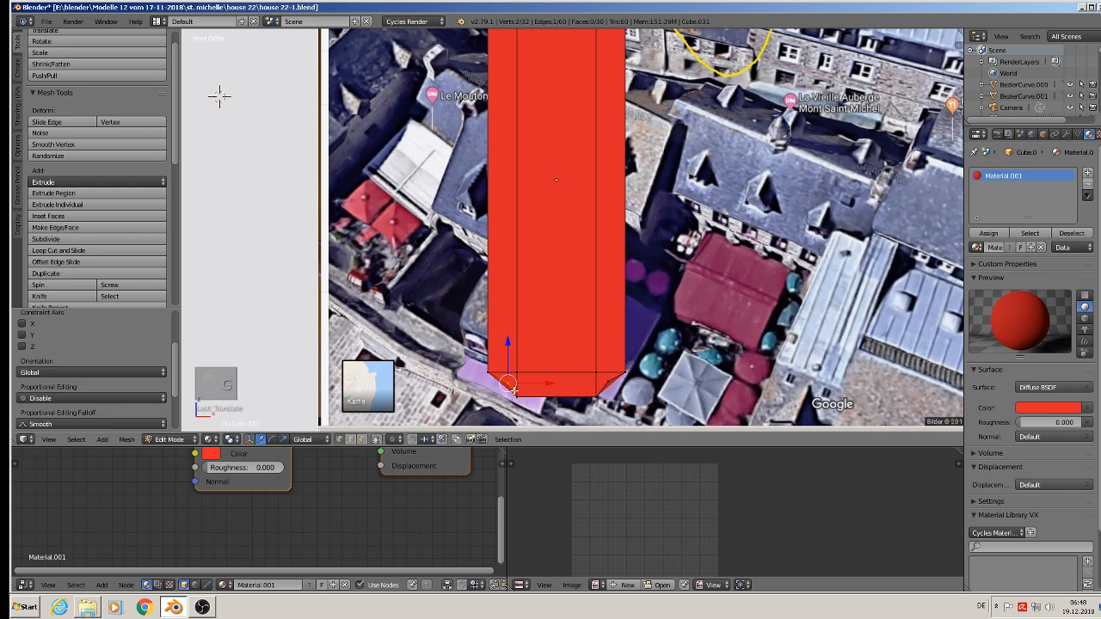
- Restrict selection to visible geometry and bevel the red panel's upper-left notch edge with five segments
scroll(545, 34, "down", 2)
scroll(546, 35, "down", 1)
middle_click_drag(545, 35, 502, 164)
scroll(501, 164, "up", 3)
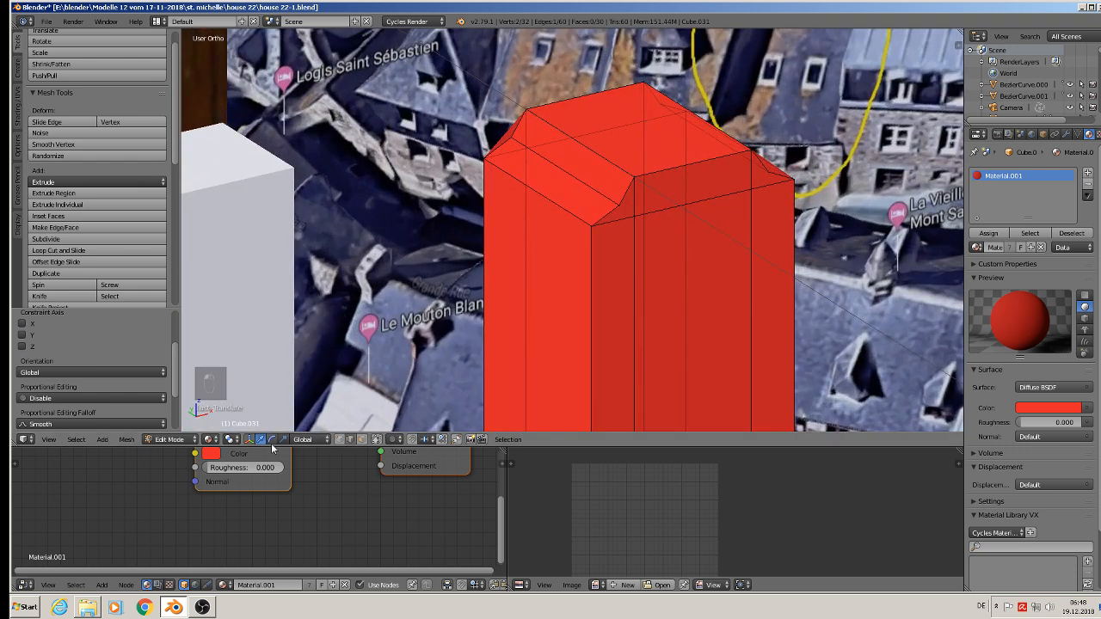
left_click(376, 440)
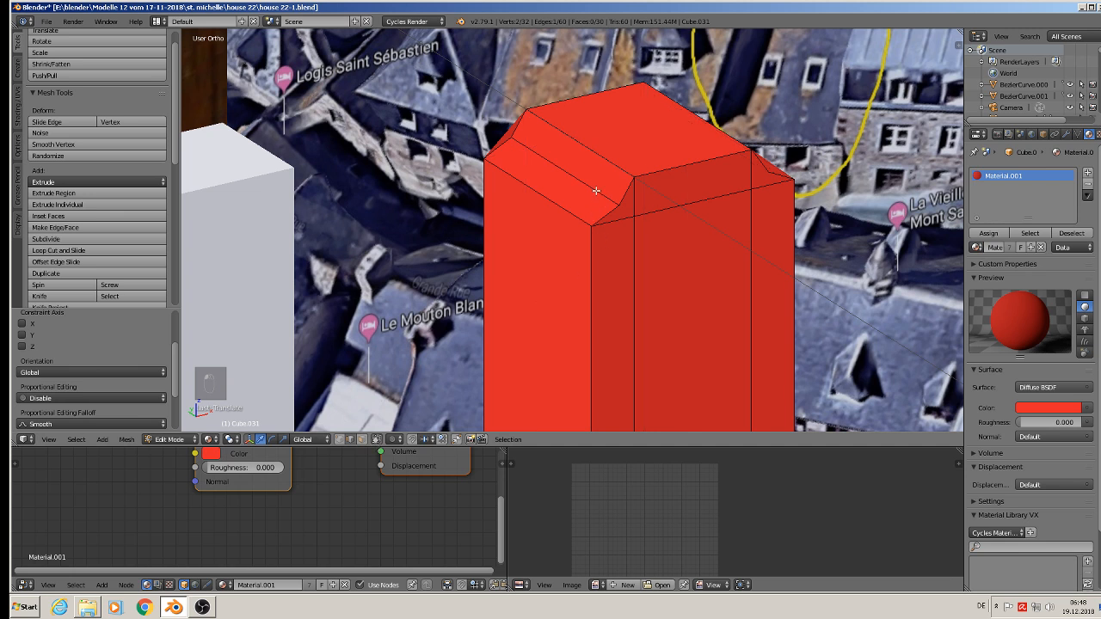
middle_click_drag(651, 300, 607, 275)
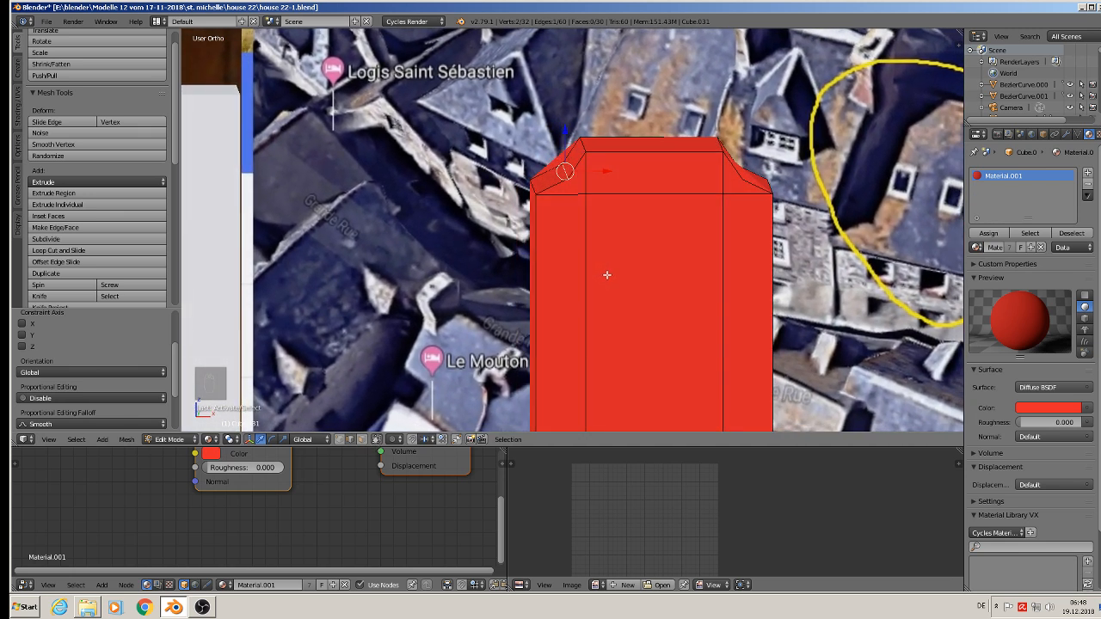
key("ctrl+b")
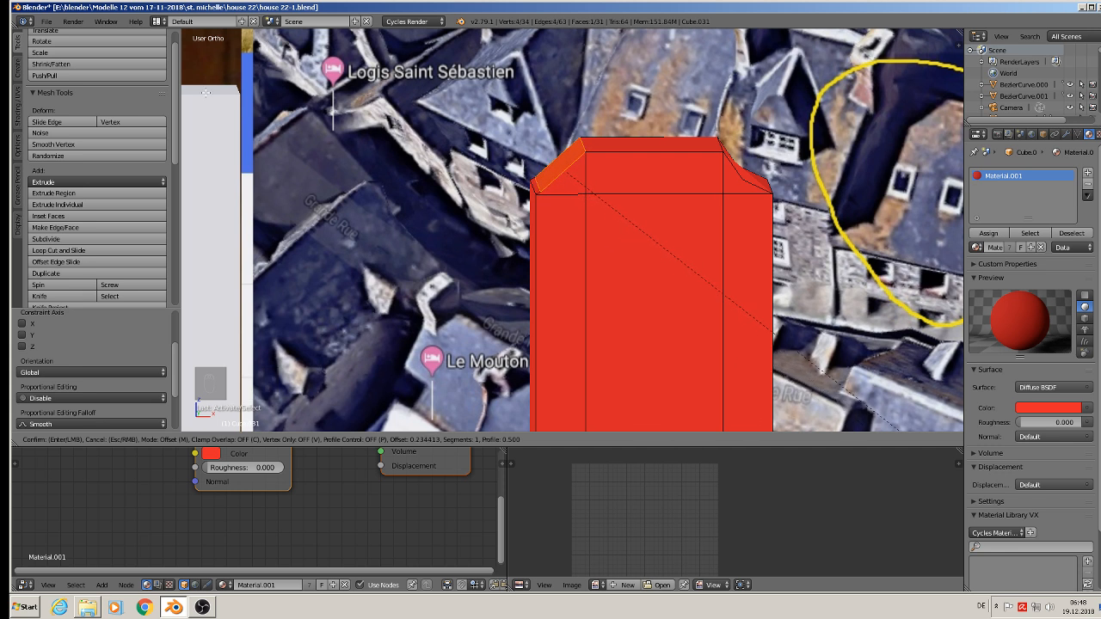
scroll(769, 50, "up", 4)
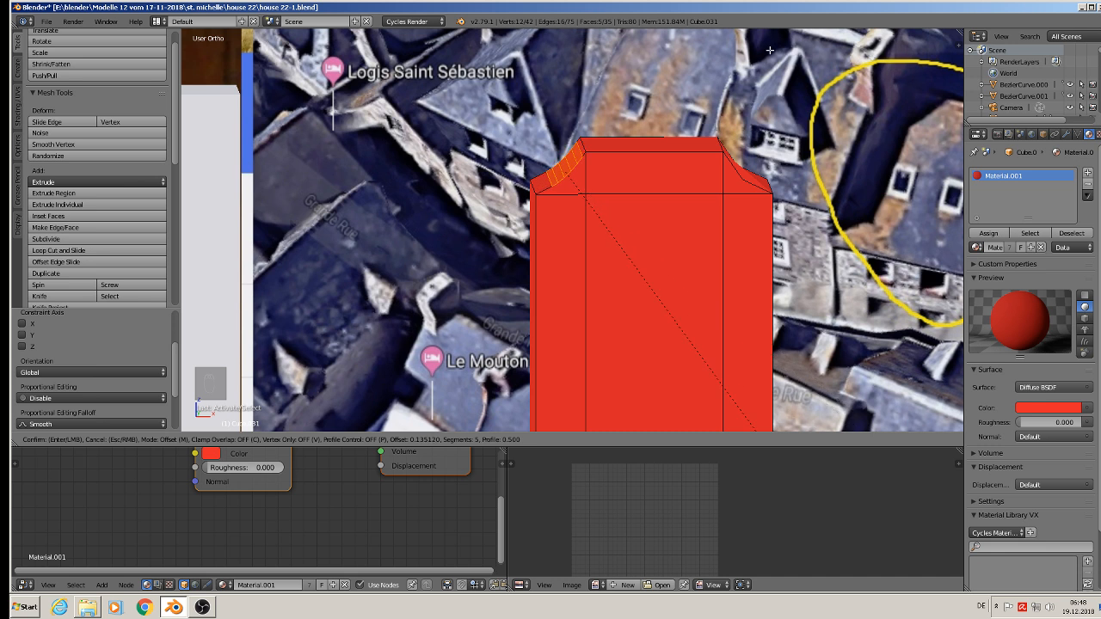
left_click(718, 59)
middle_click_drag(718, 59, 555, 191)
key("Tab")
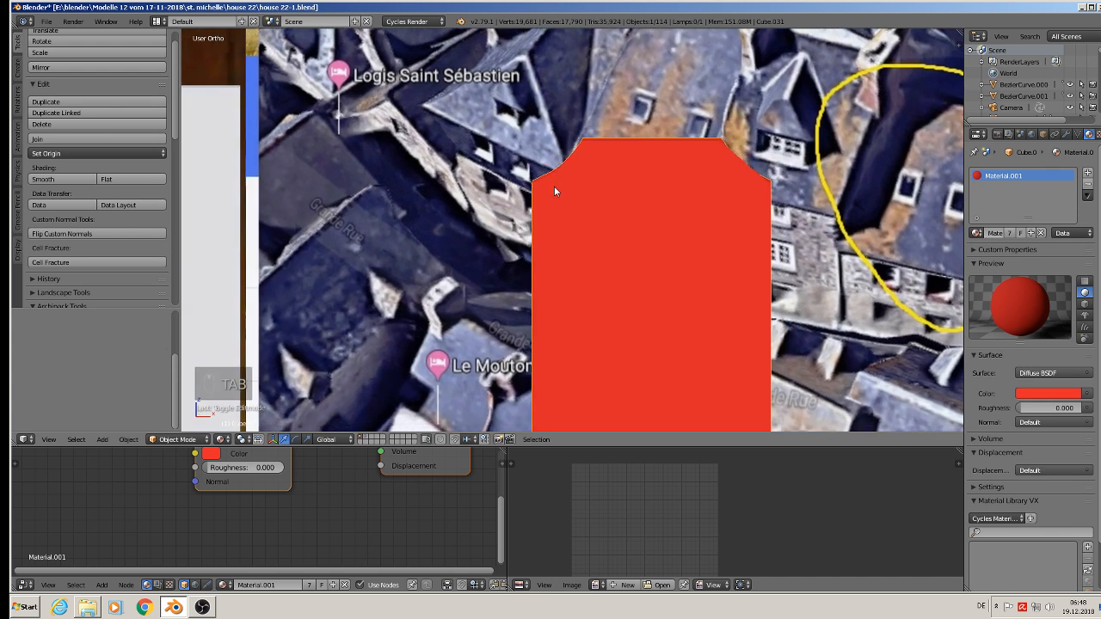
- Bevel the red panel's upper-right notch edge with three segments and an offset of about 0.105
middle_click_drag(688, 175, 702, 220)
key("Tab")
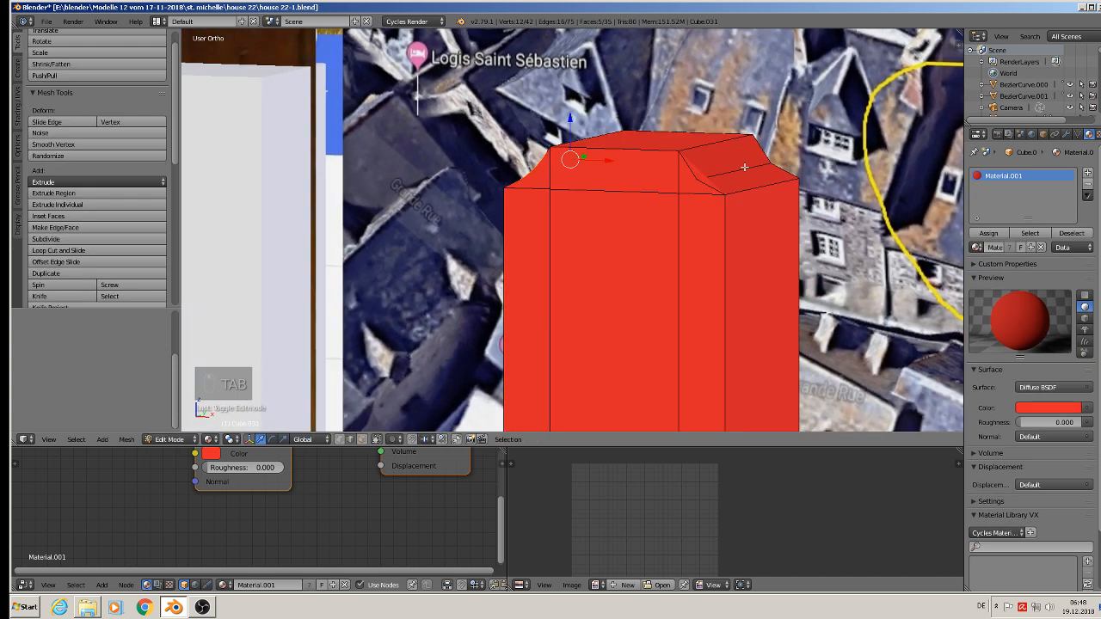
right_click(732, 197)
key("ctrl+b")
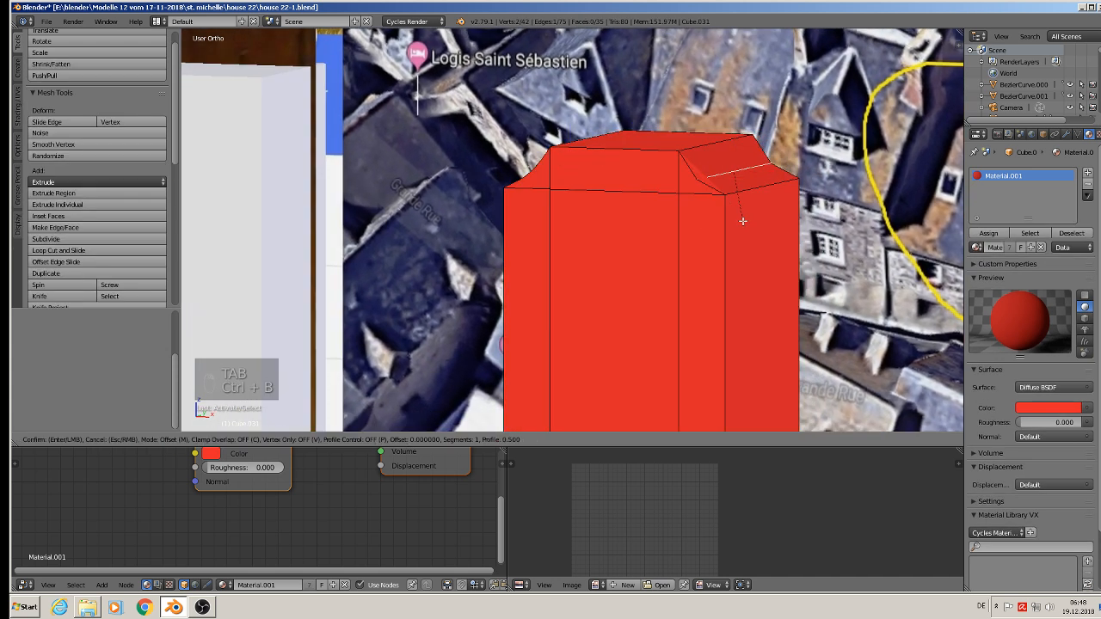
scroll(882, 350, "up", 2)
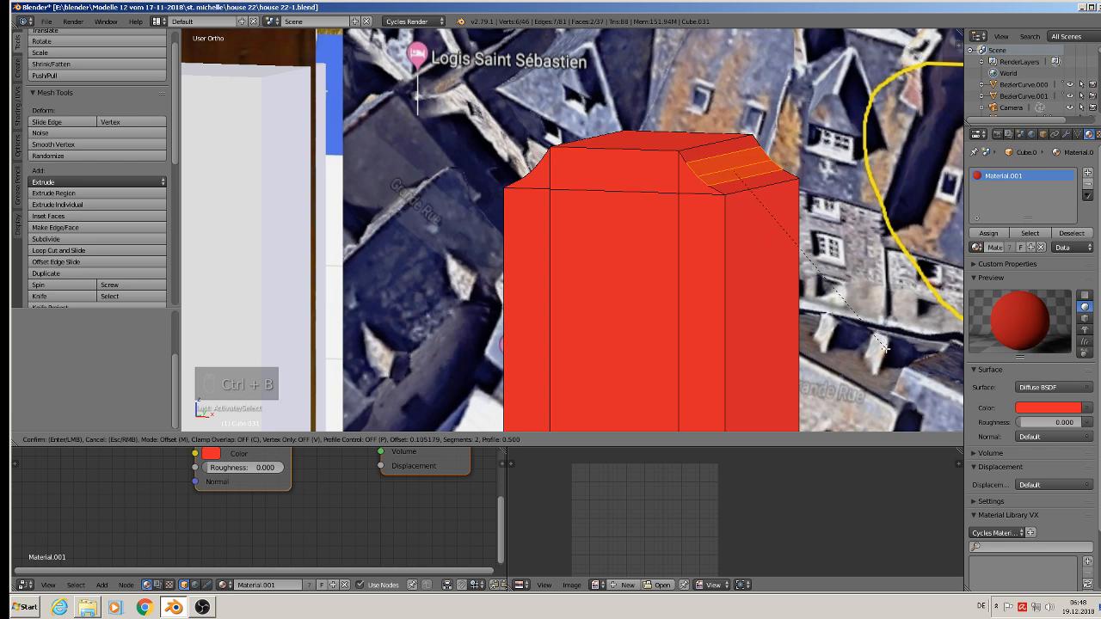
left_click(883, 348)
- Bevel the red panel's lower-right notch edge with three segments so the corner curves inward
middle_click_drag(883, 348, 670, 159)
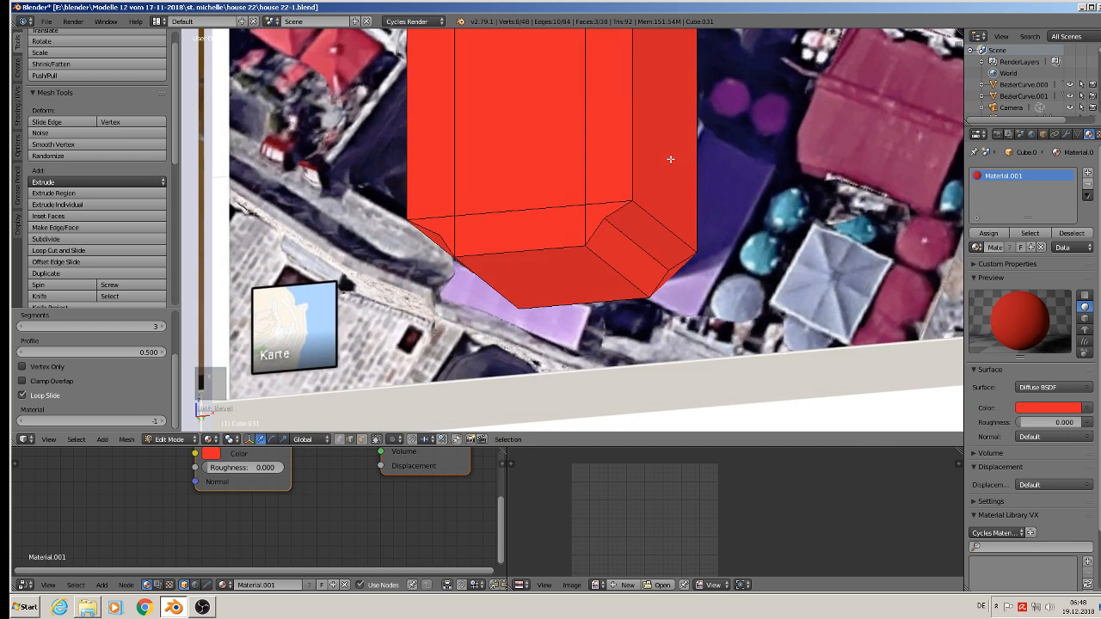
right_click(647, 247)
key("ctrl+b")
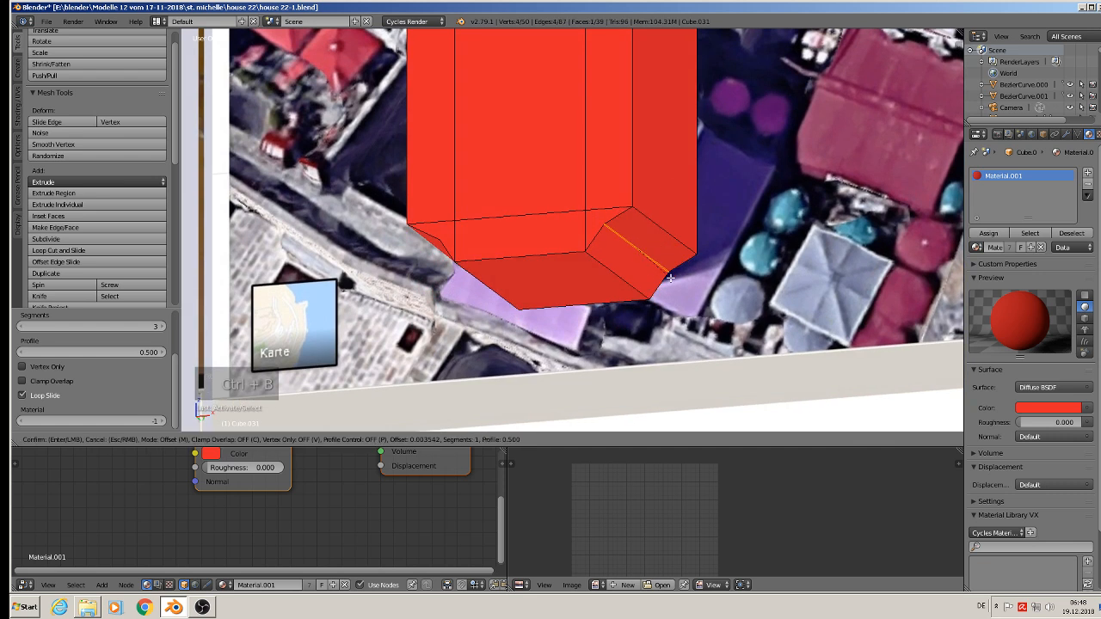
scroll(759, 424, "up", 2)
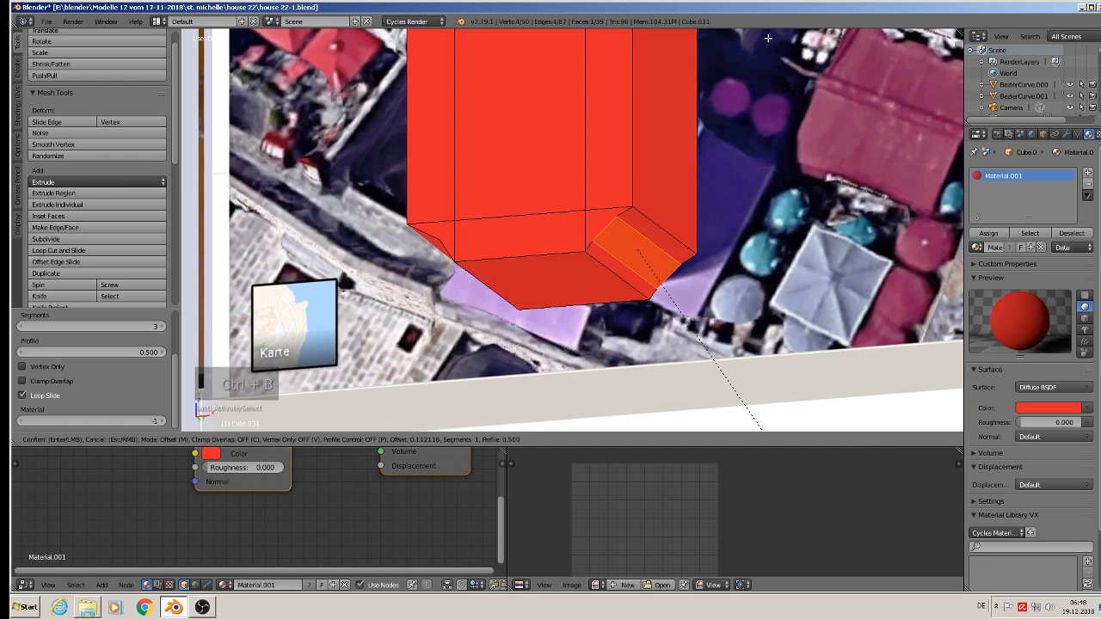
left_click(759, 424)
- Bevel the red panel's lower-left notch edge with three segments and finish editing the mesh
middle_click_drag(314, 310, 530, 286)
right_click(583, 251)
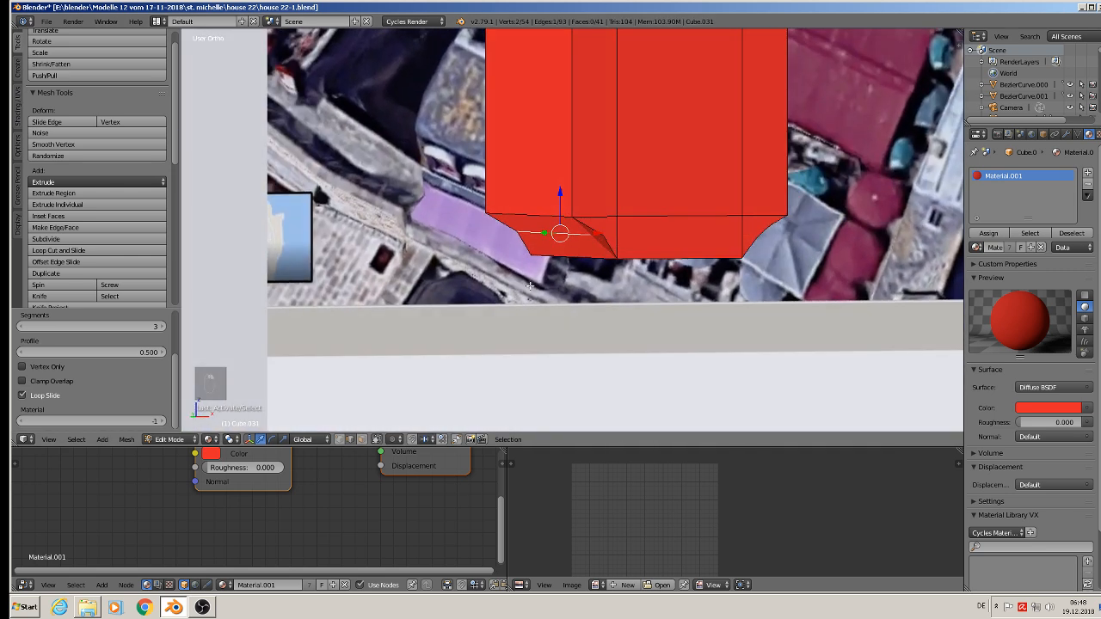
key("ctrl+b")
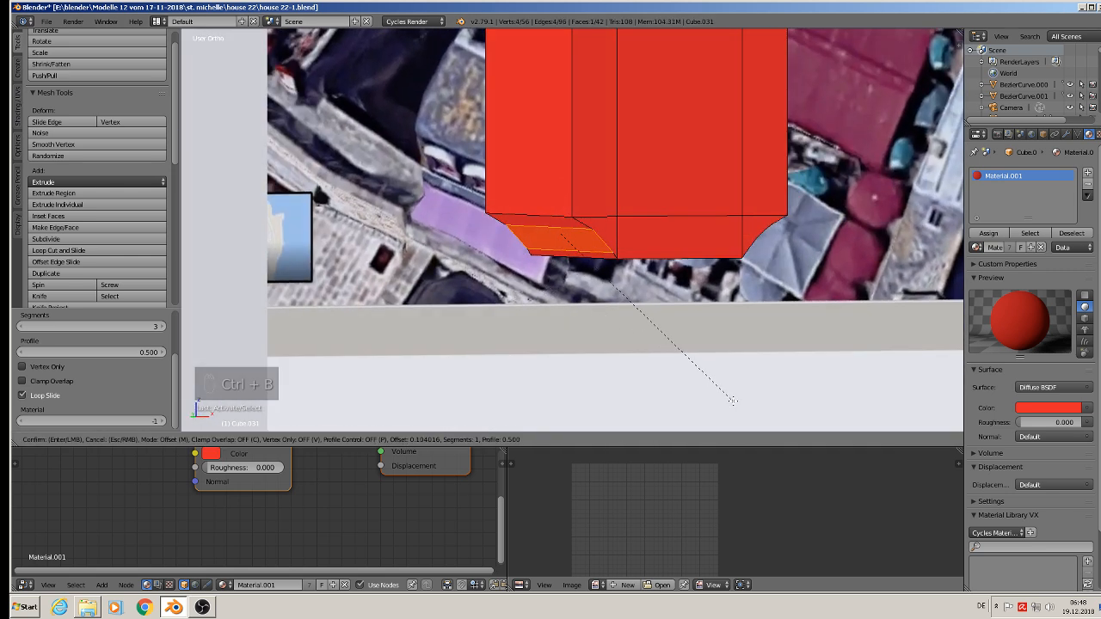
left_click(731, 398)
mouse_move(729, 387)
middle_mouse_down()
mouse_move(648, 387)
mouse_move(732, 387)
middle_mouse_up()
key("Tab")
scroll(741, 377, "down", 5)
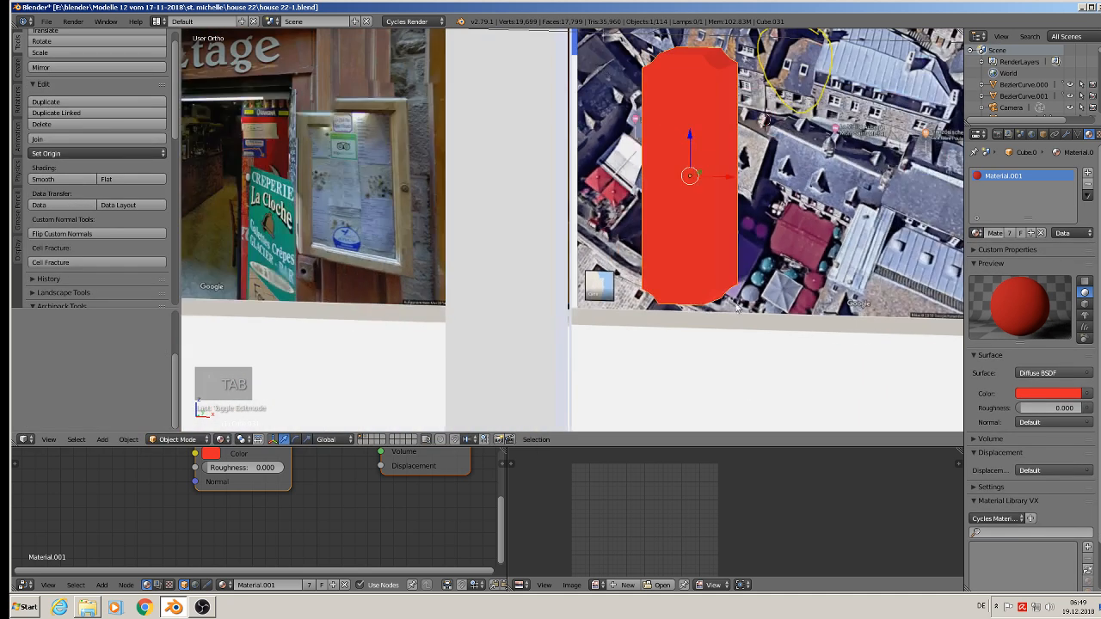
- In front view, move the red panel about -0.336 along X to centre it on the upper part of the white post
middle_click_drag(737, 313, 752, 314)
key("KP_1")
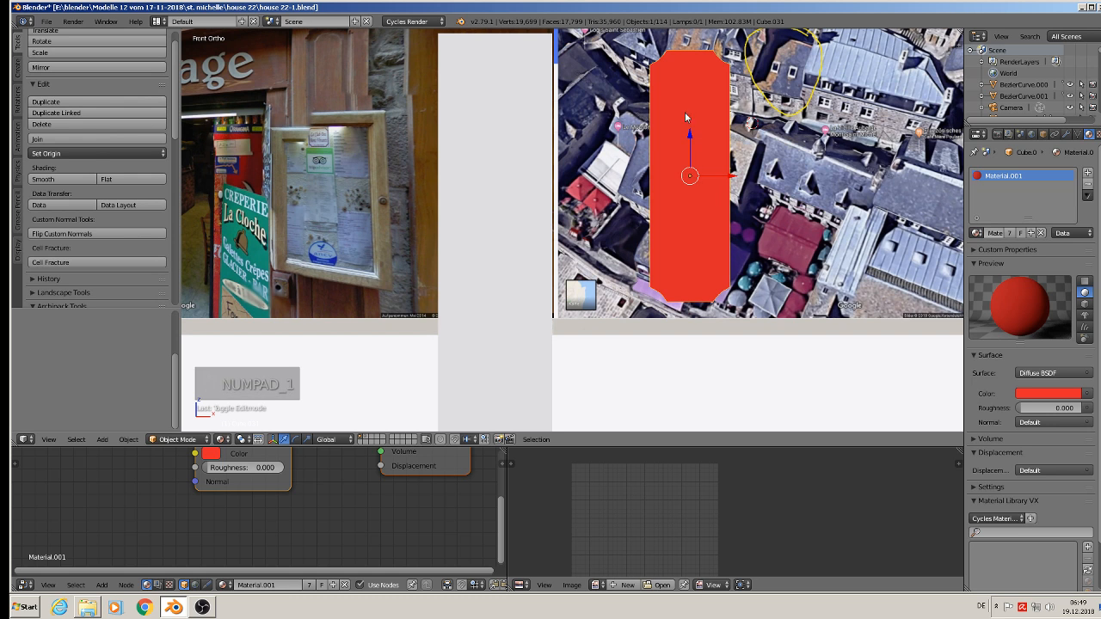
scroll(576, 155, "down", 2)
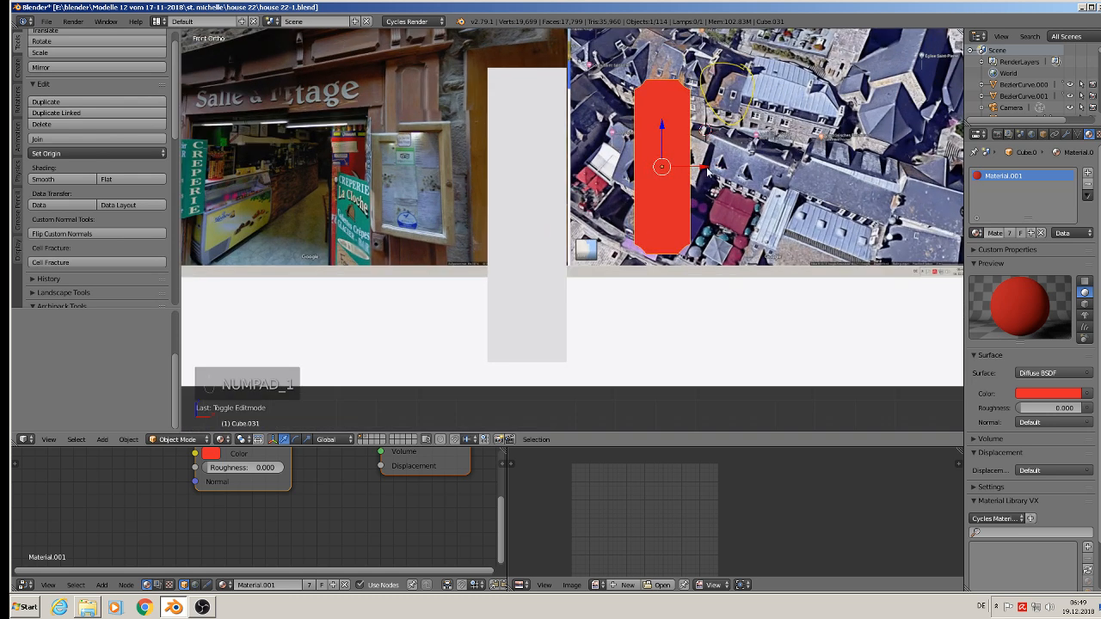
key("g")
key("x")
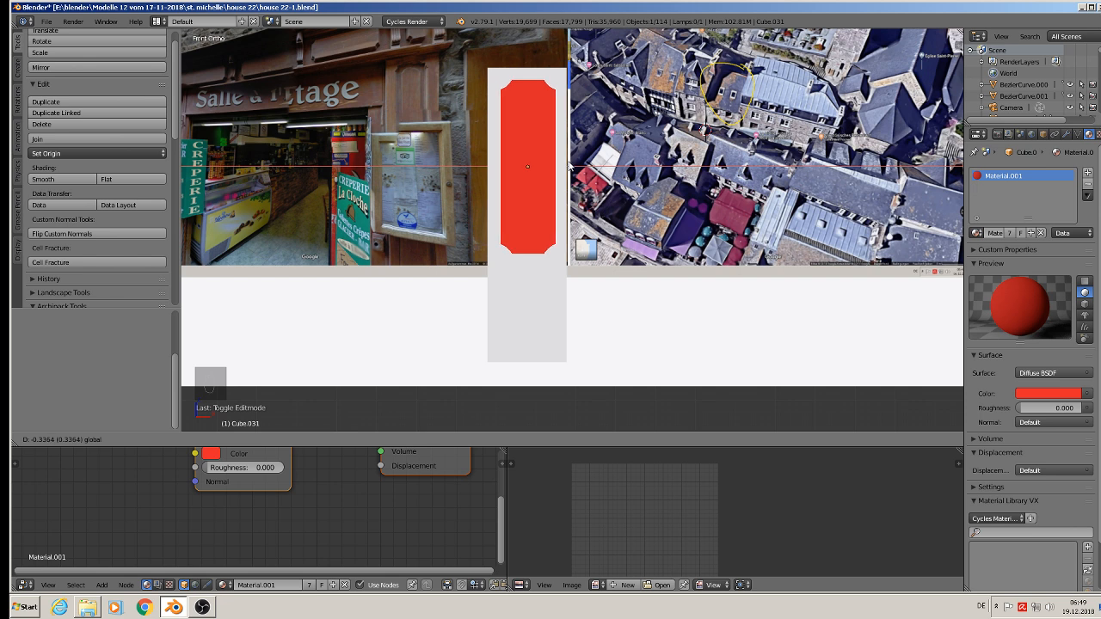
left_click(568, 166)
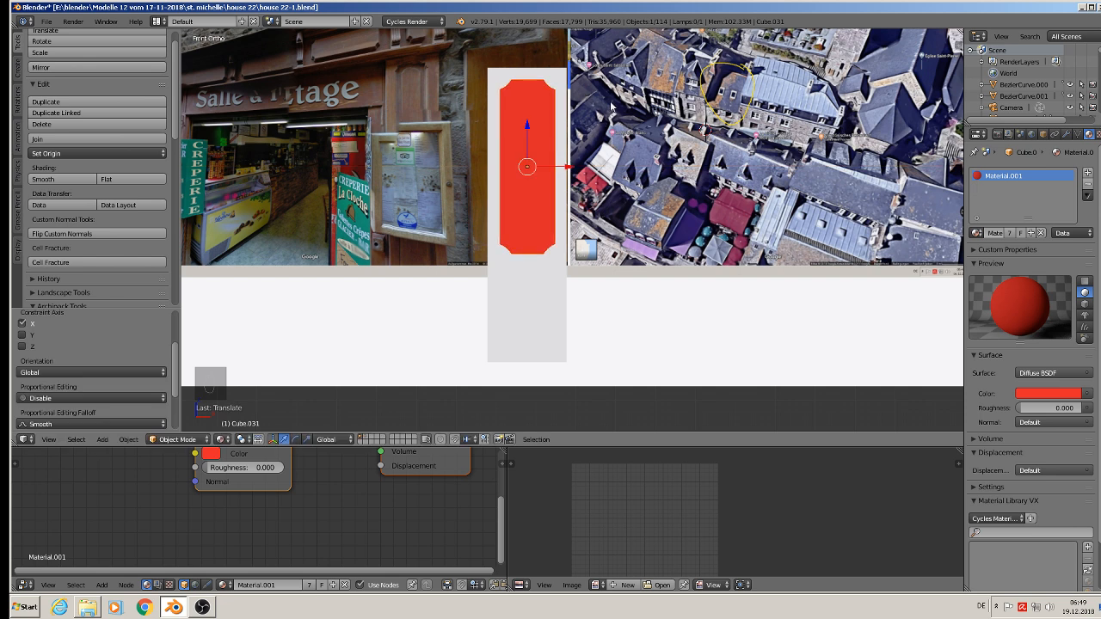
- Shift the red panel along Y so that it only slightly penetrates the white post's front face
middle_click_drag(611, 108, 602, 206, "shift")
scroll(597, 196, "up", 3)
left_click_drag(555, 153, 552, 159)
scroll(542, 137, "down", 2)
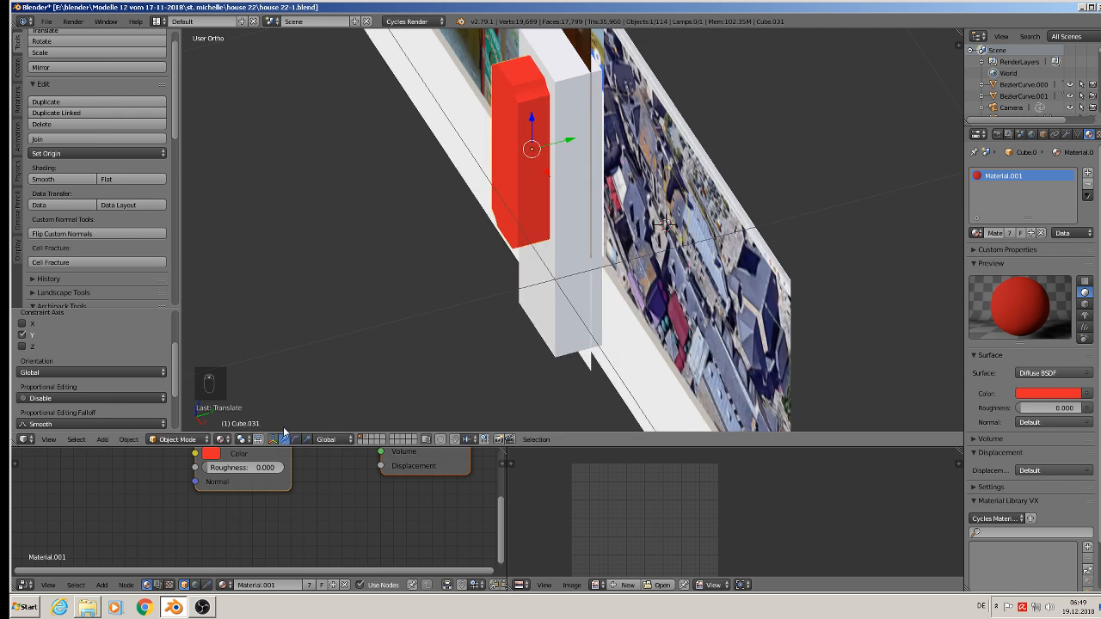
- Apply rotation and scale to the red panel and to the white post
left_click(128, 439)
mouse_move(169, 363)
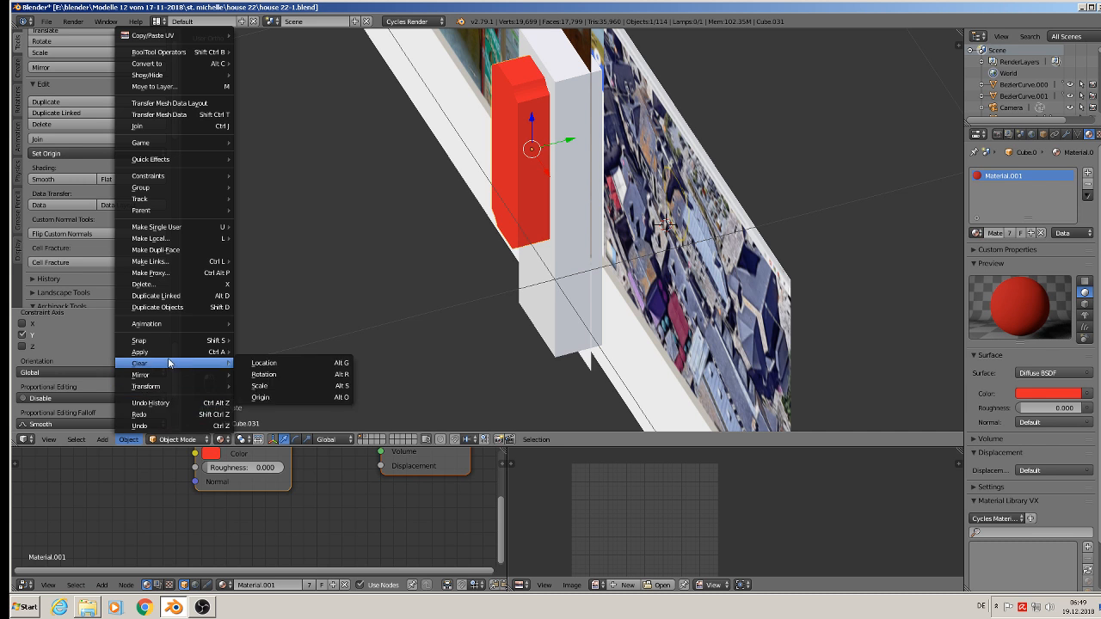
mouse_move(142, 352)
left_click(310, 387)
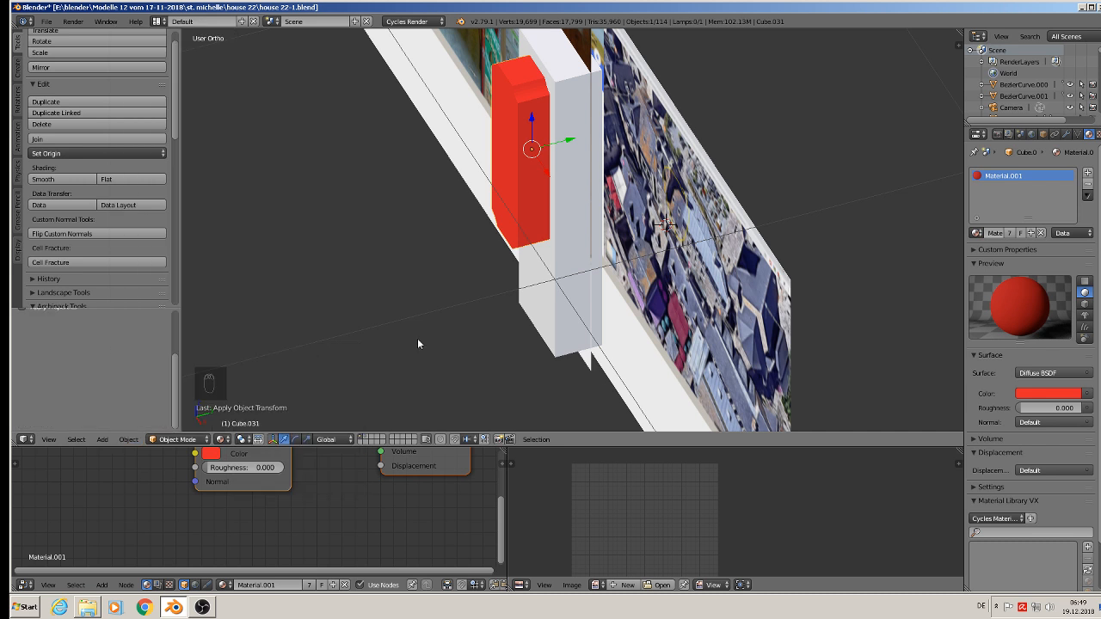
right_click(582, 205)
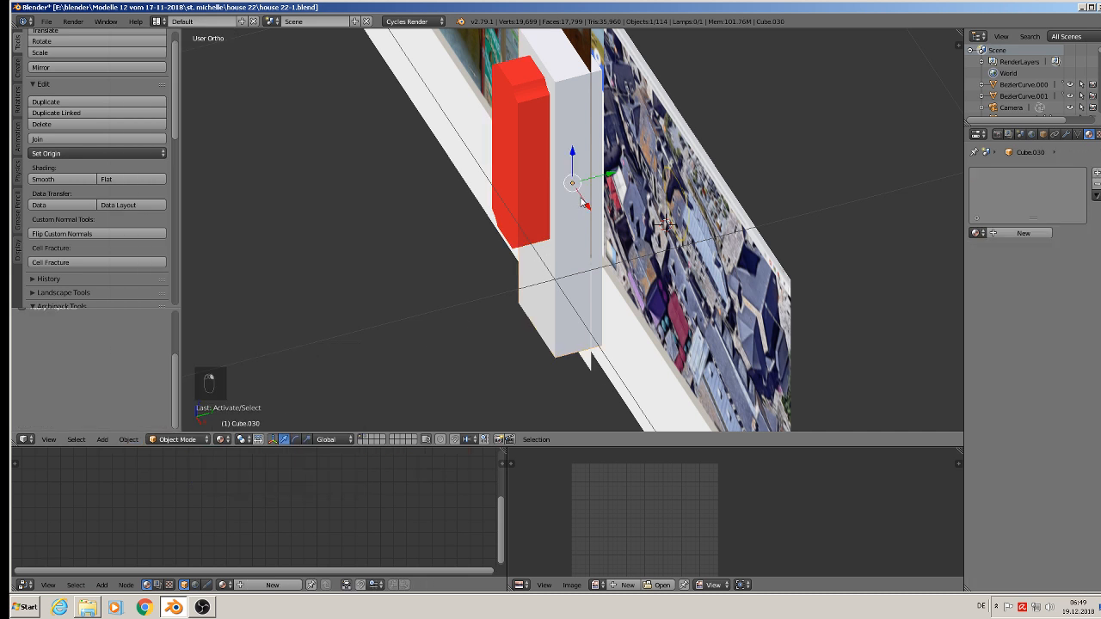
left_click(128, 439)
mouse_move(162, 353)
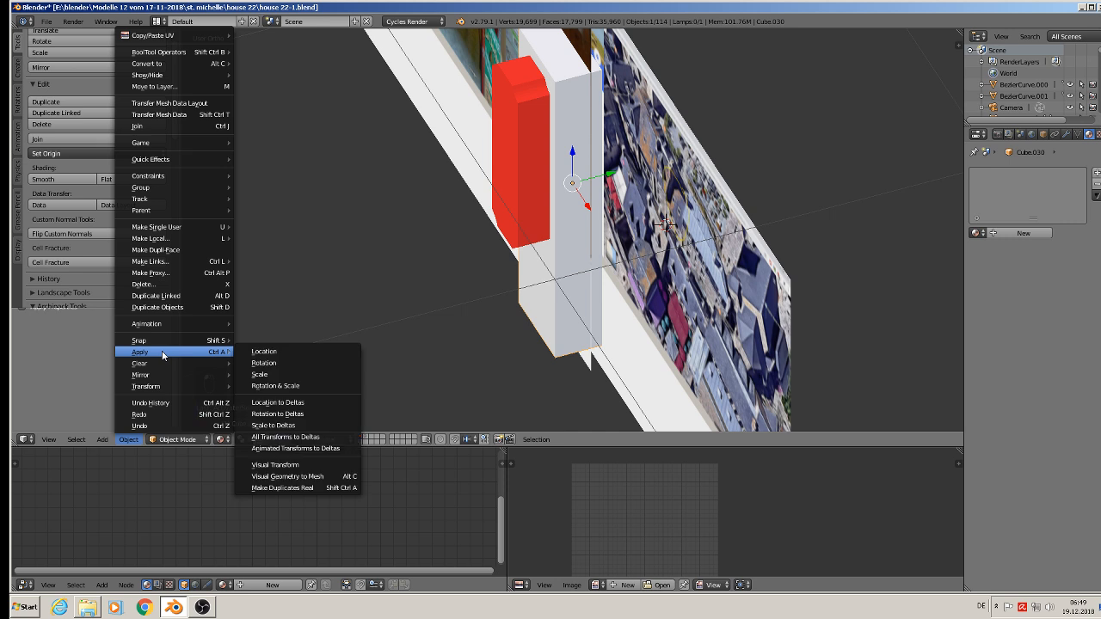
left_click(290, 386)
- Add a Boolean modifier to the white post with the red panel, Cube.031, as its object
scroll(516, 185, "up", 3)
right_click(526, 137)
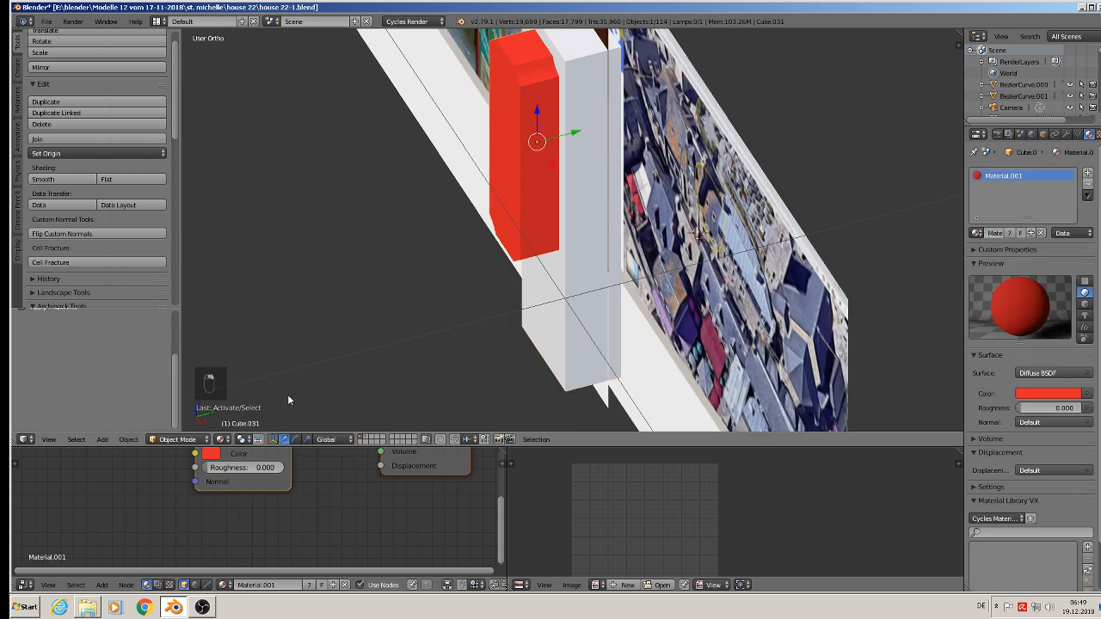
right_click(590, 256)
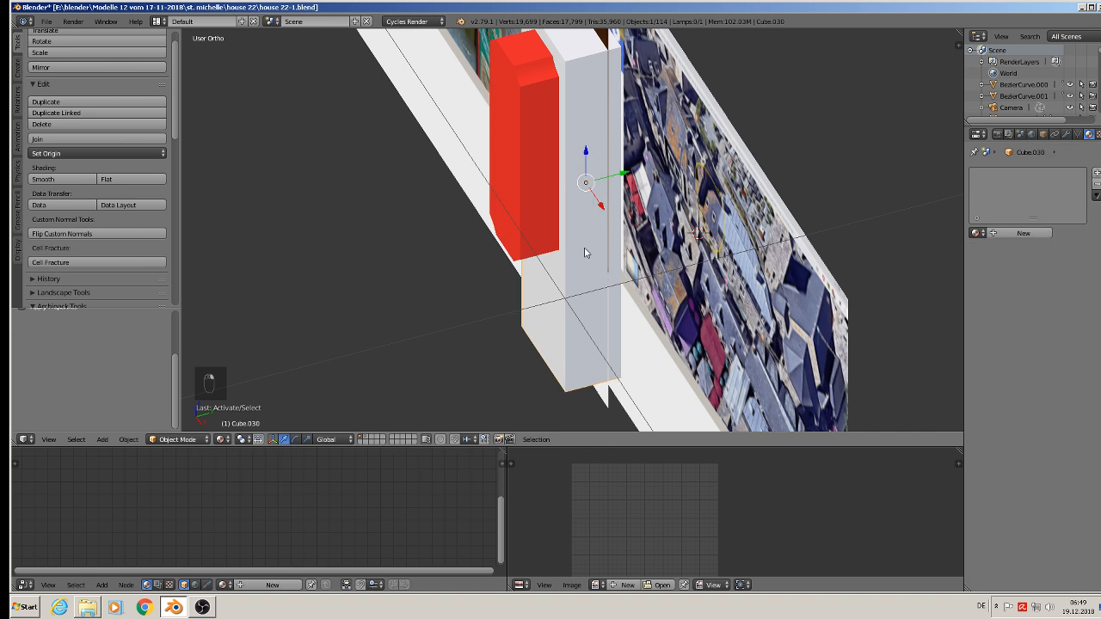
left_click(1066, 134)
left_click(998, 172)
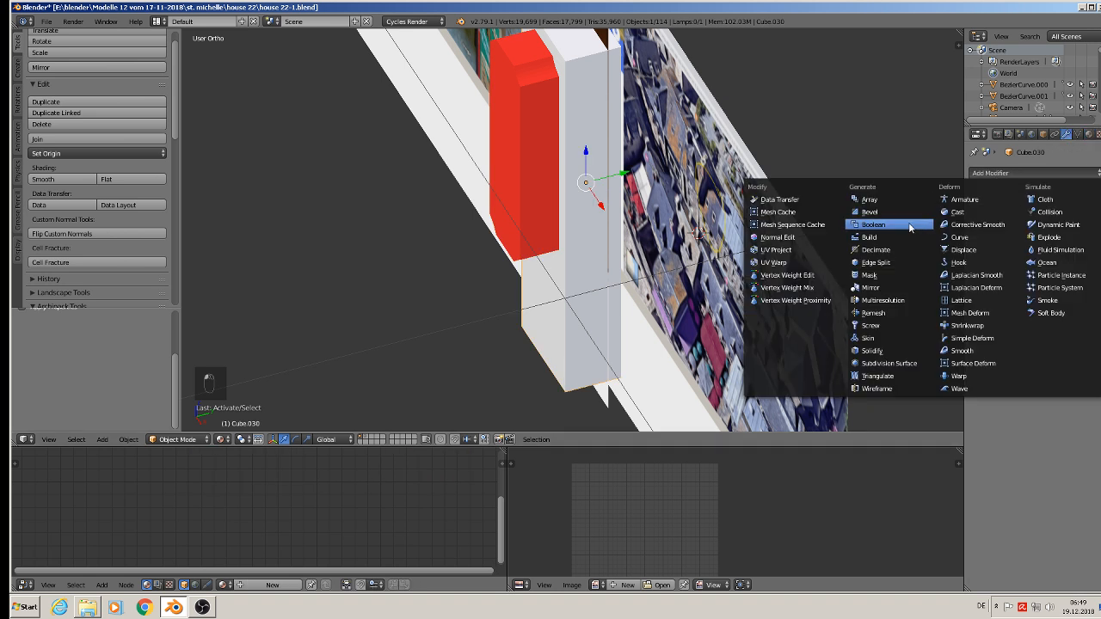
left_click(873, 225)
left_click(1062, 262)
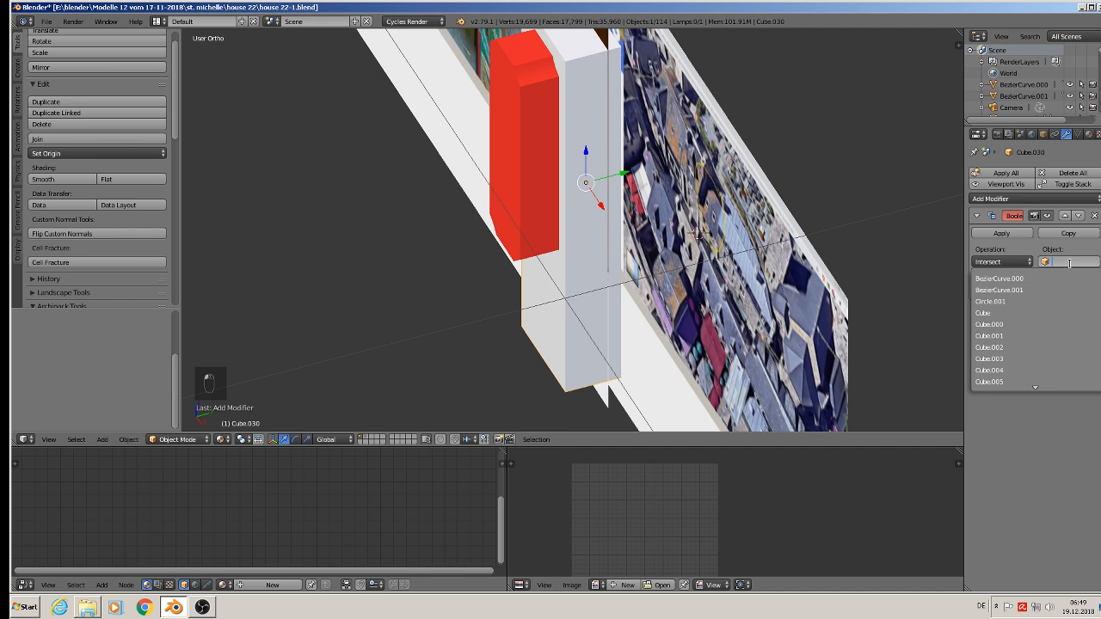
type("cube.031")
key("Return")
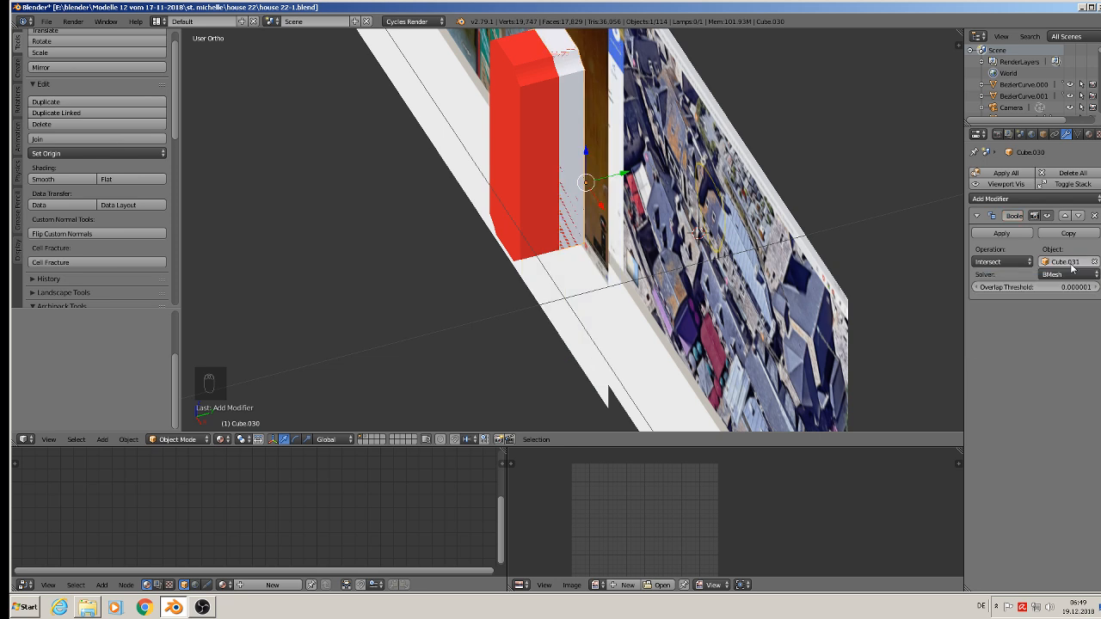
- Set the white post's Boolean operation to Difference and apply the modifier
left_click(1003, 261)
left_click(1008, 223)
left_click(1006, 233)
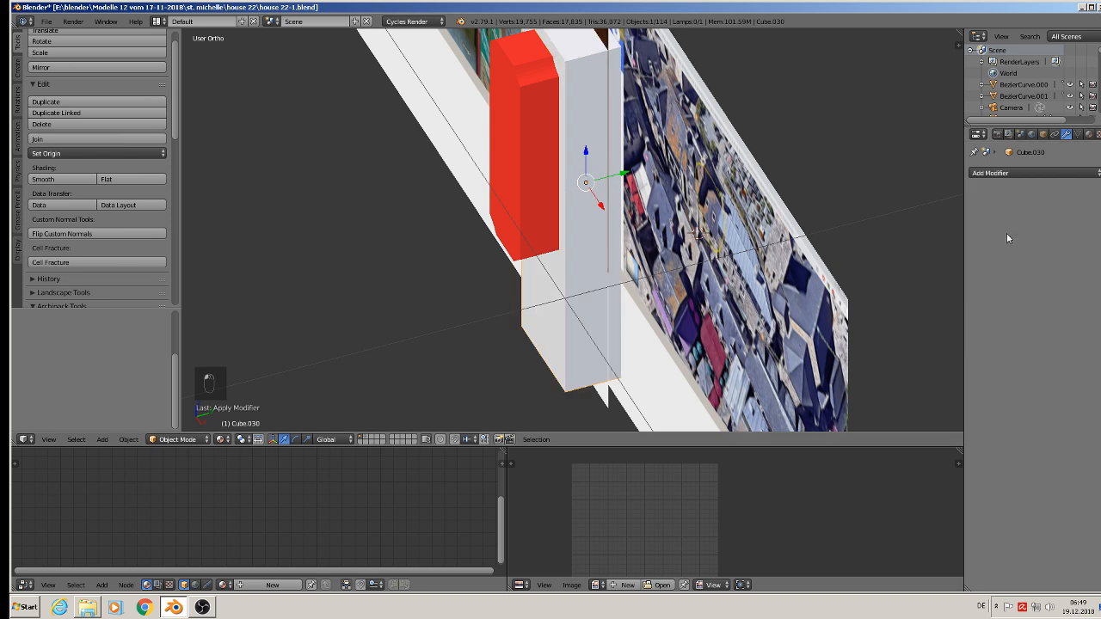
- Move the red panel along X away from the white post to expose the cut recess
middle_click_drag(663, 246, 577, 120)
right_click(570, 125)
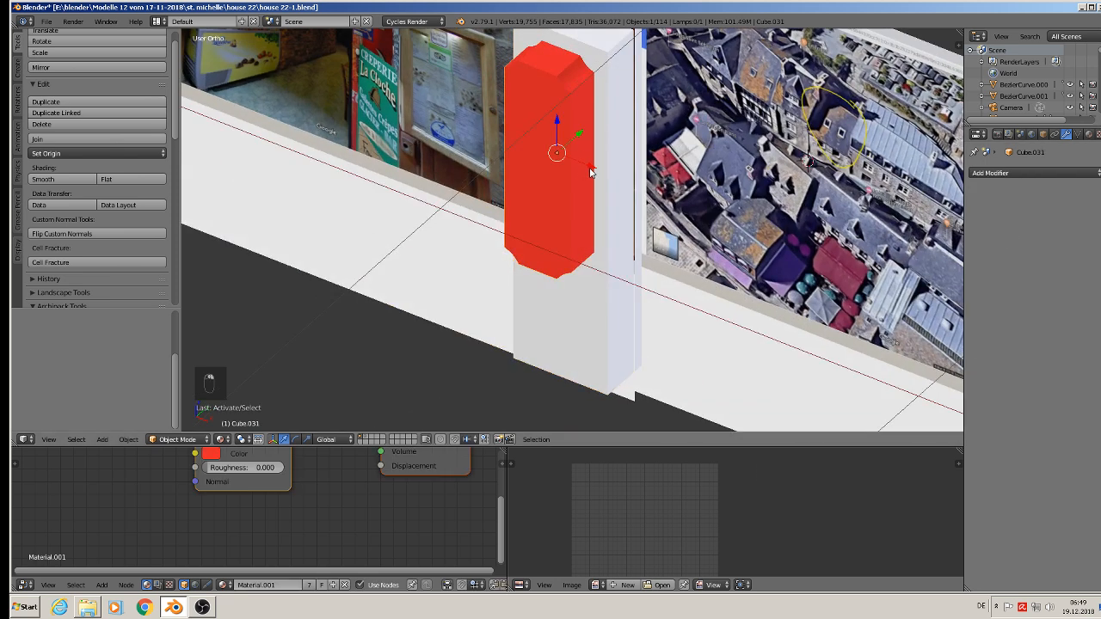
left_click_drag(590, 172, 346, 95)
scroll(498, 151, "up", 3)
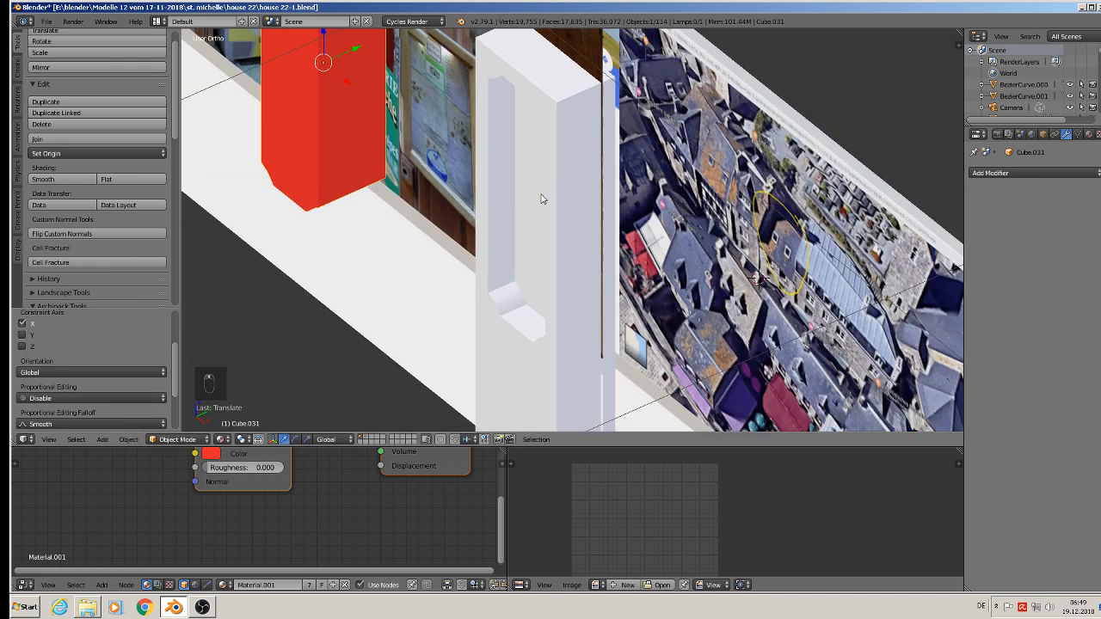
- Open the white post's mesh in Edit Mode with nothing selected and switch to face selection
right_click(523, 168)
key("Tab")
scroll(528, 270, "up", 2)
key("a")
key("a")
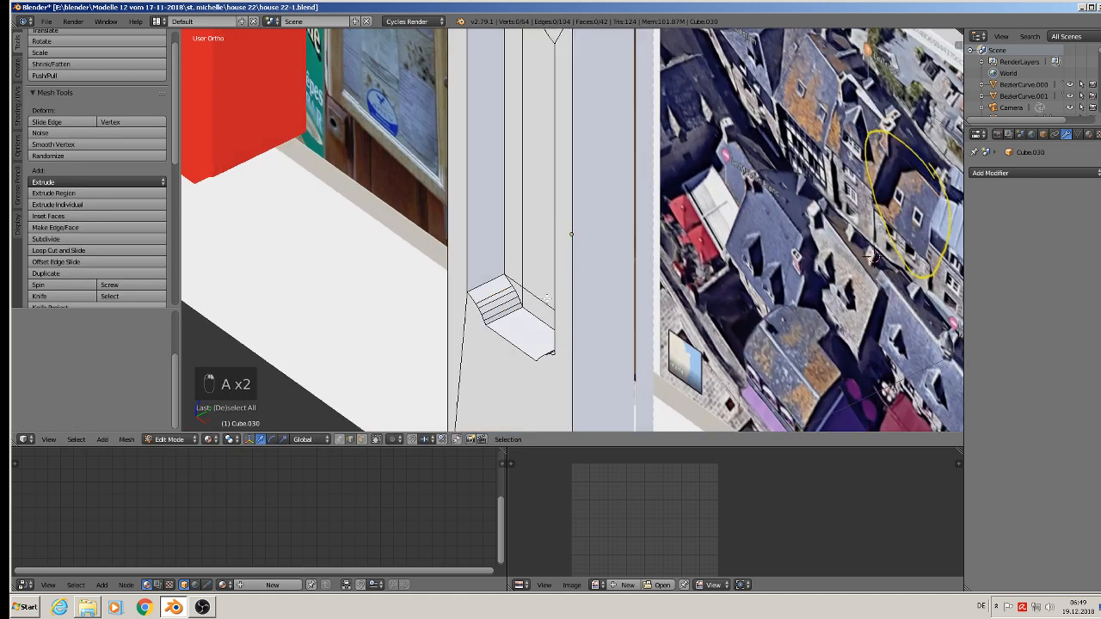
middle_click_drag(547, 299, 576, 342)
scroll(585, 292, "down", 1)
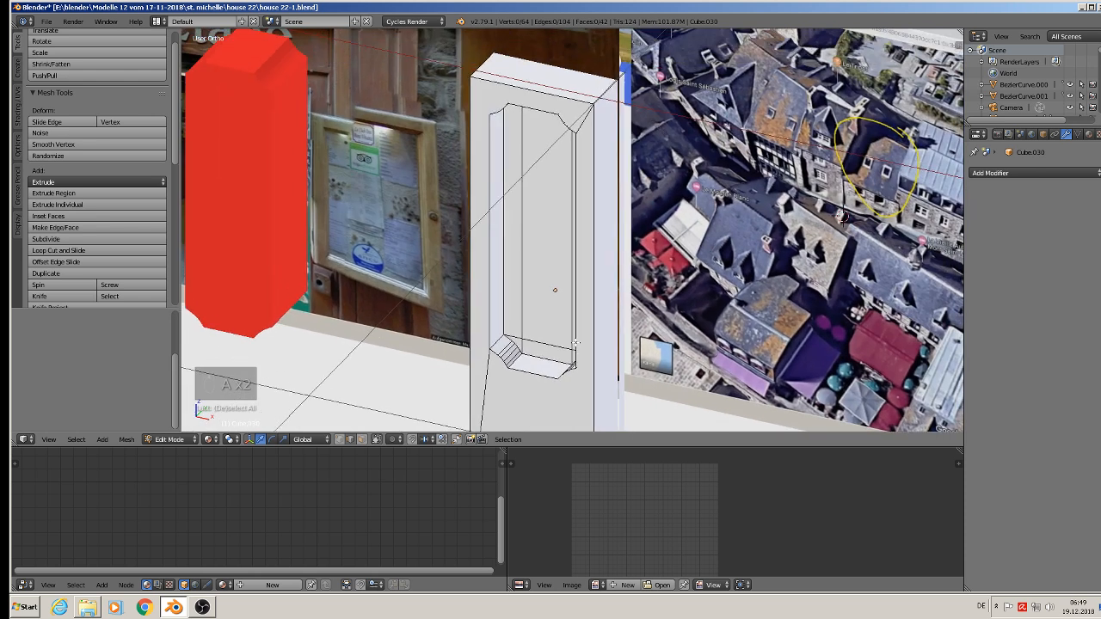
left_click(362, 440)
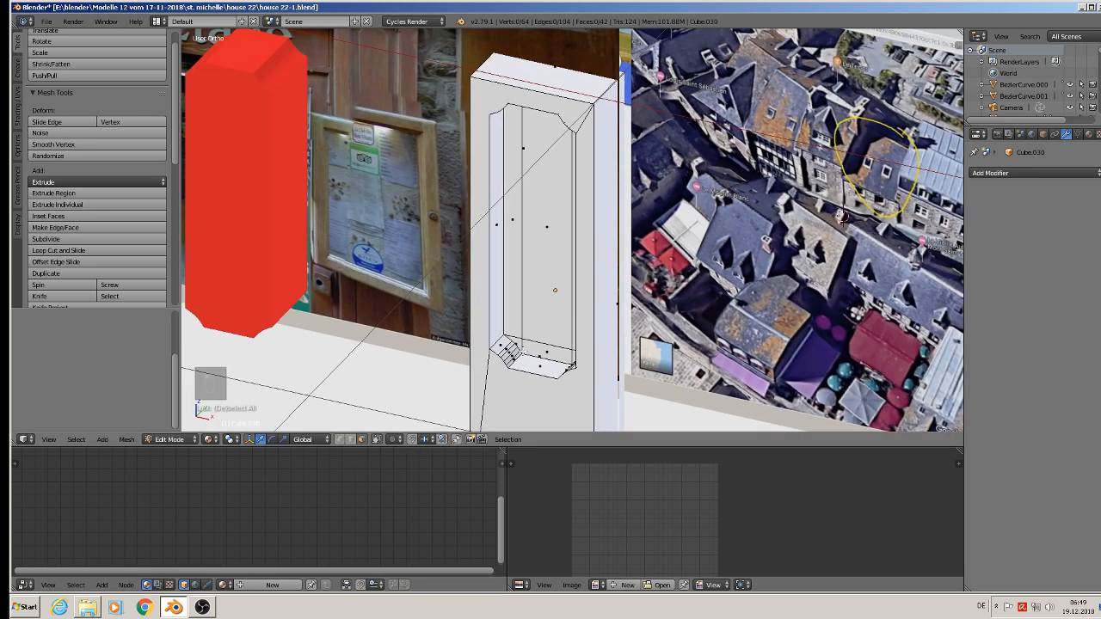
- Select all back faces of the post's recess and move them along Y to make the recess shallower
right_click(521, 346)
right_click(540, 349, "shift")
right_click(519, 241, "shift")
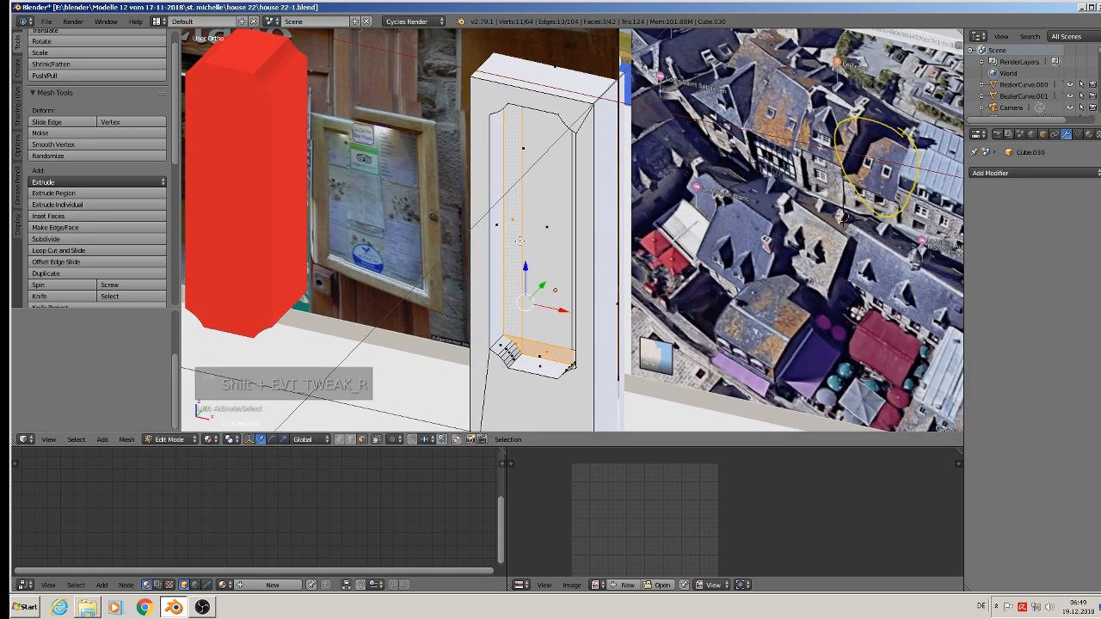
right_click(542, 231, "shift")
middle_click_drag(534, 202, 552, 93)
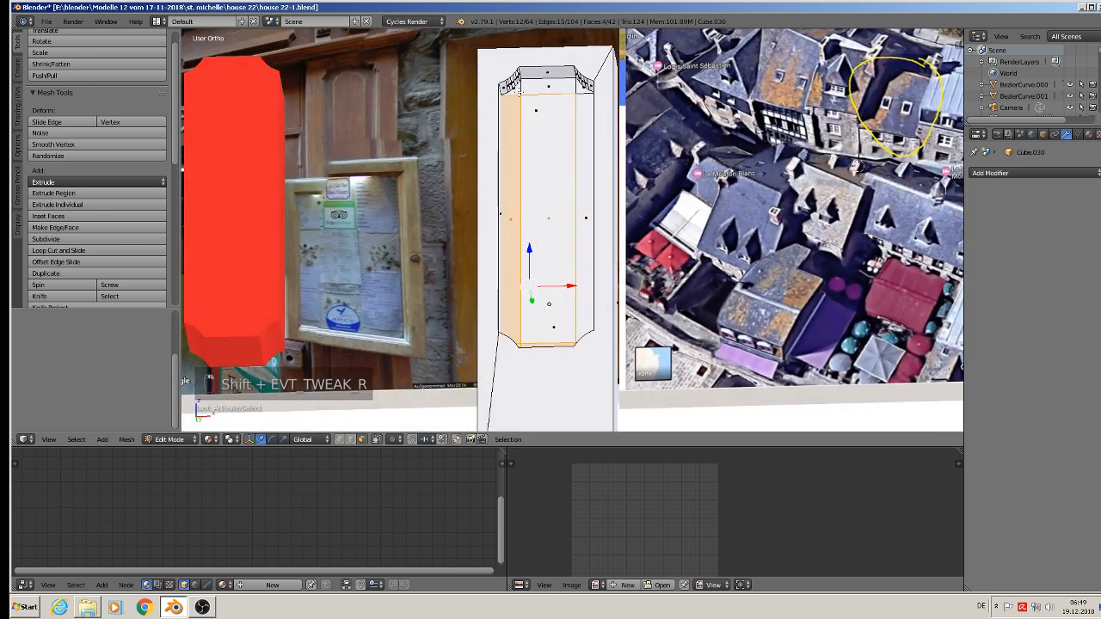
right_click(541, 87, "shift")
right_click(586, 91, "shift")
right_click(594, 168, "shift")
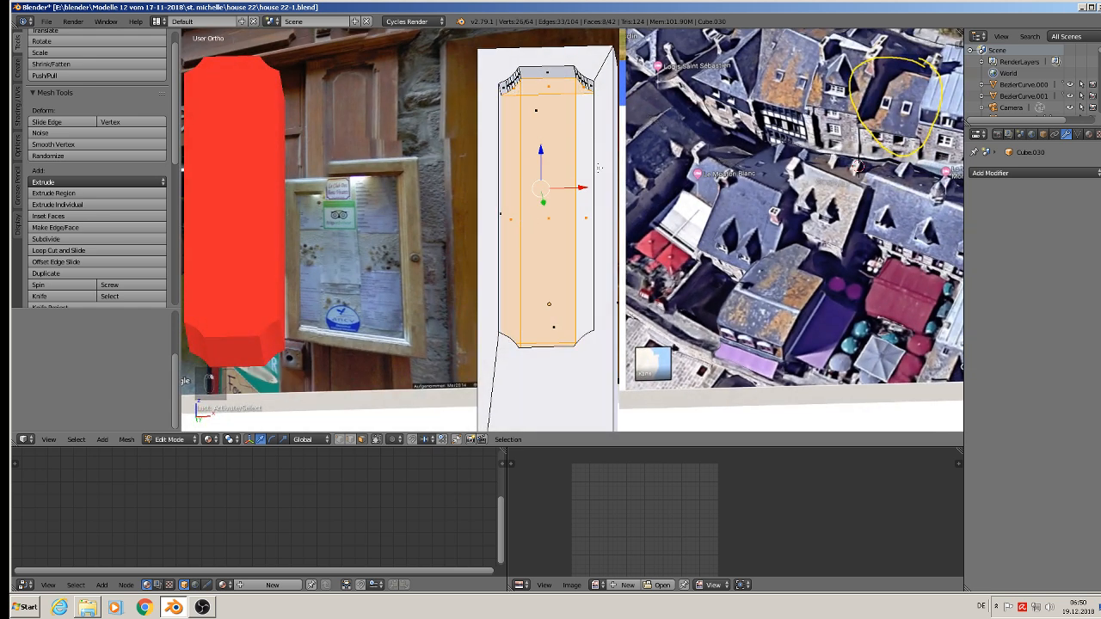
middle_click_drag(585, 235, 783, 273)
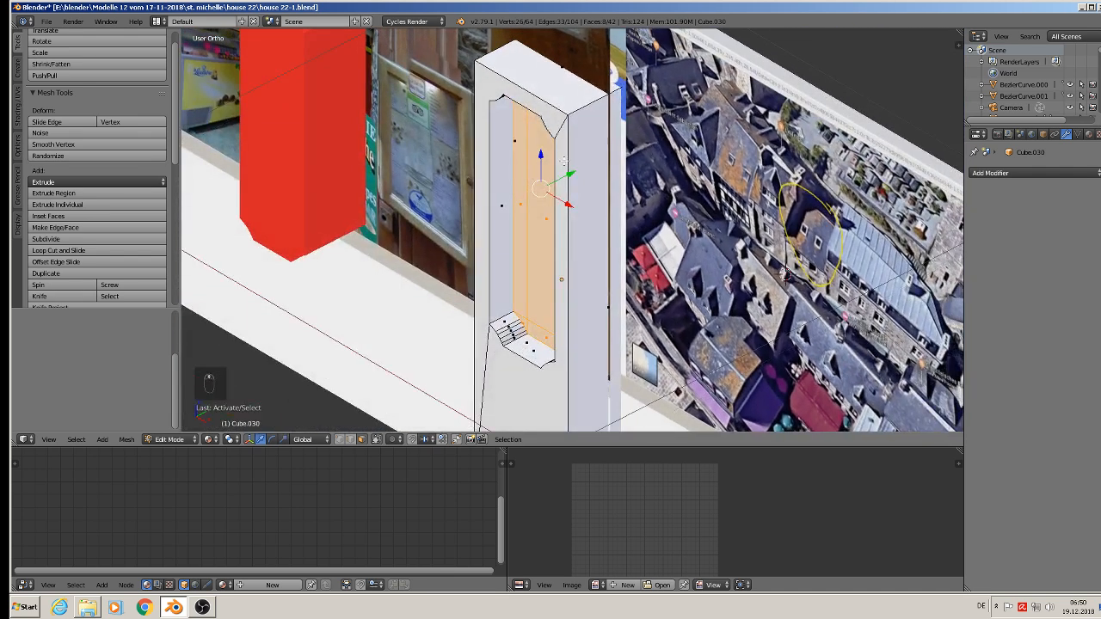
left_click_drag(574, 173, 560, 183)
key("Tab")
middle_click_drag(545, 192, 574, 163)
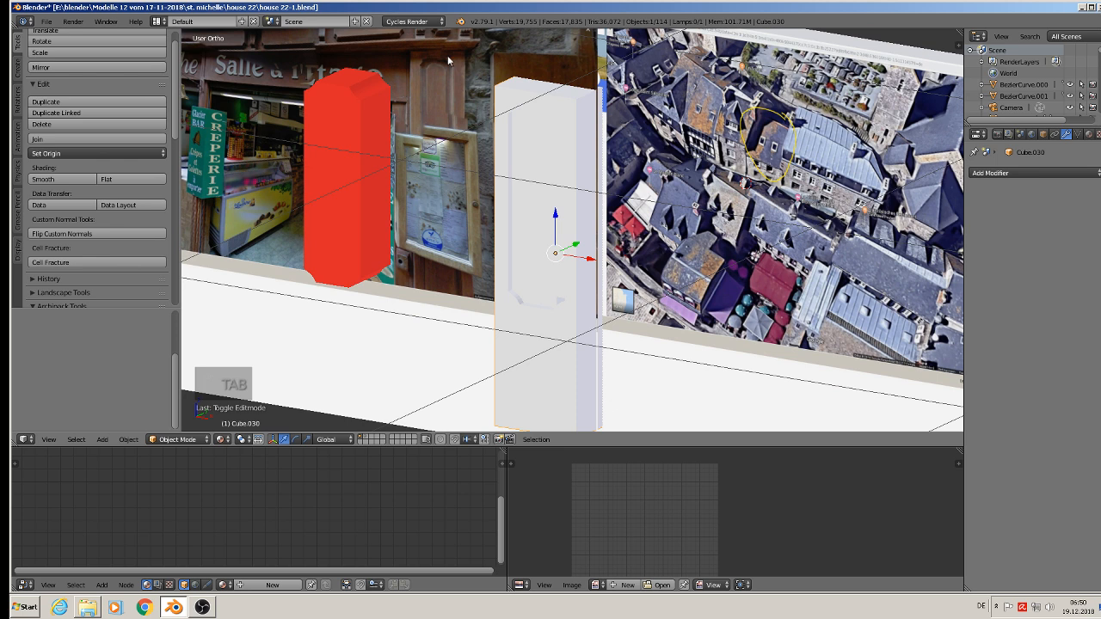
- Save the Blender file
middle_click_drag(463, 126, 347, 172)
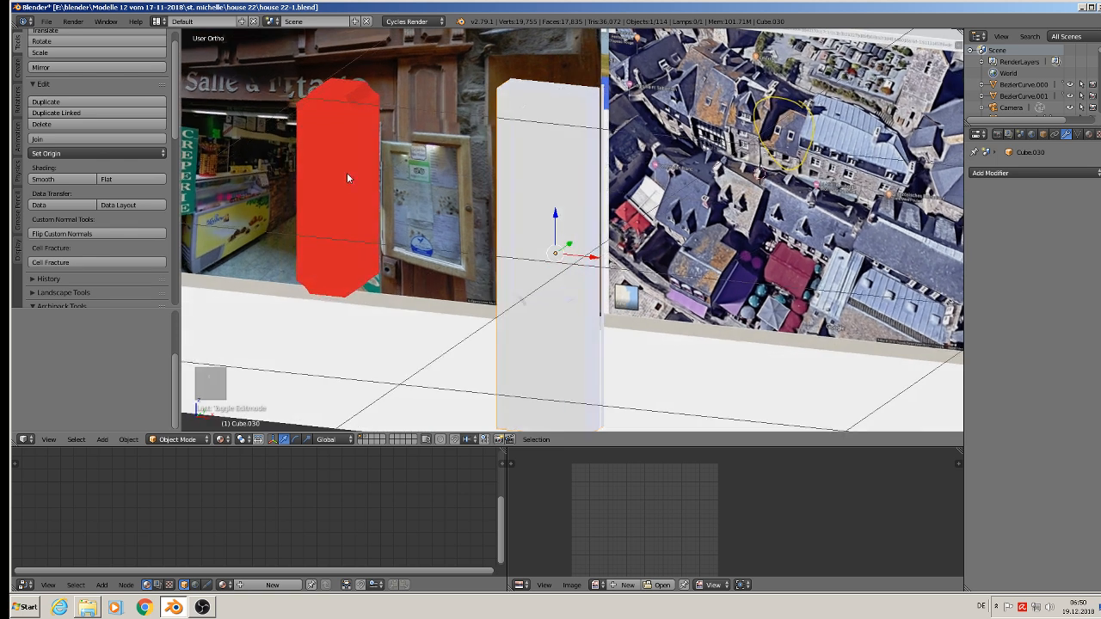
left_click(47, 21)
left_click(62, 109)
- In front view, add a mesh circle over the aerial photo beside the white post
middle_click_drag(566, 243, 588, 224)
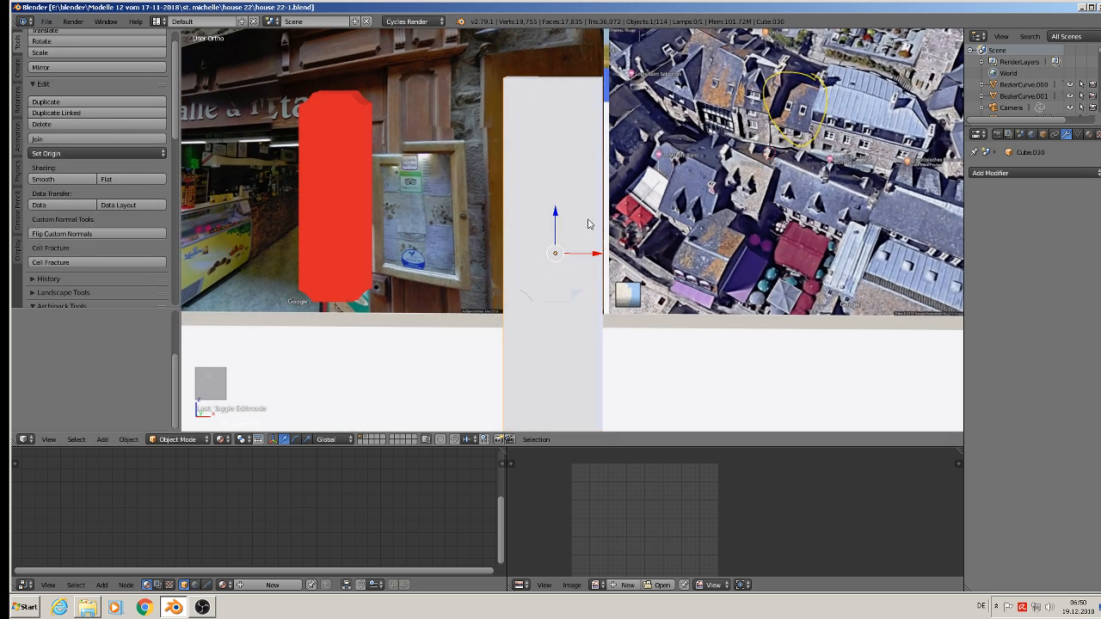
key("KP_1")
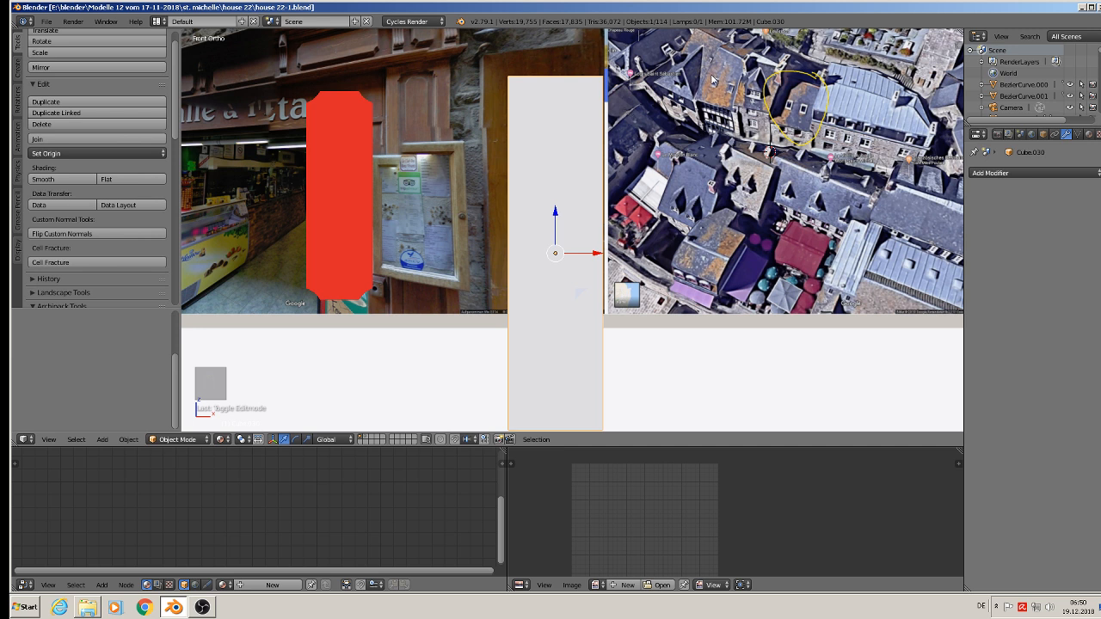
left_click(660, 117)
left_click(99, 441)
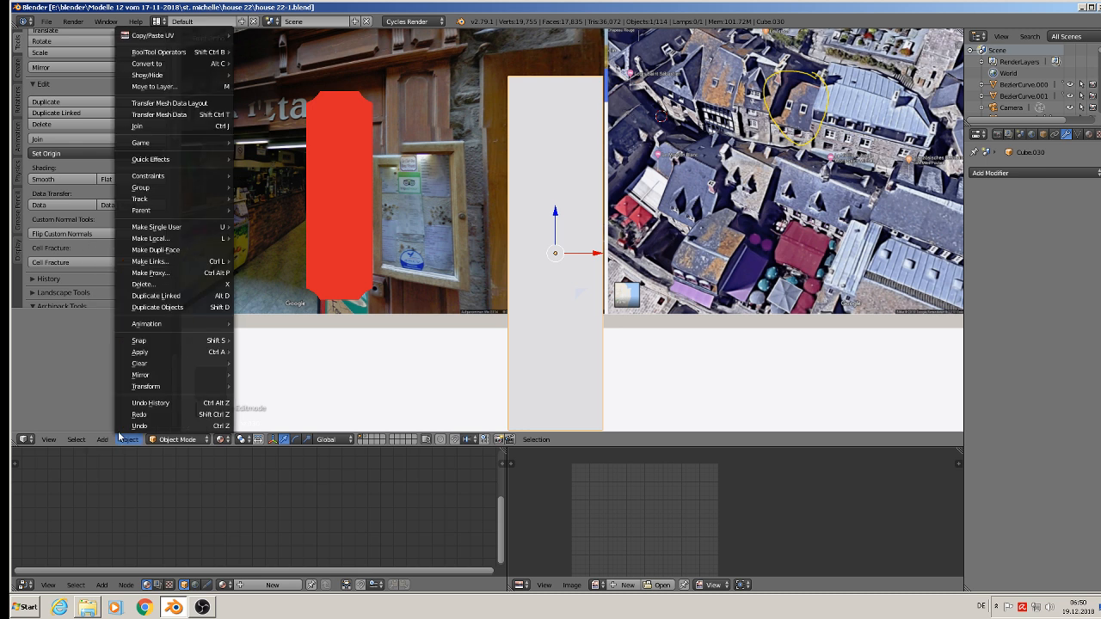
mouse_move(114, 420)
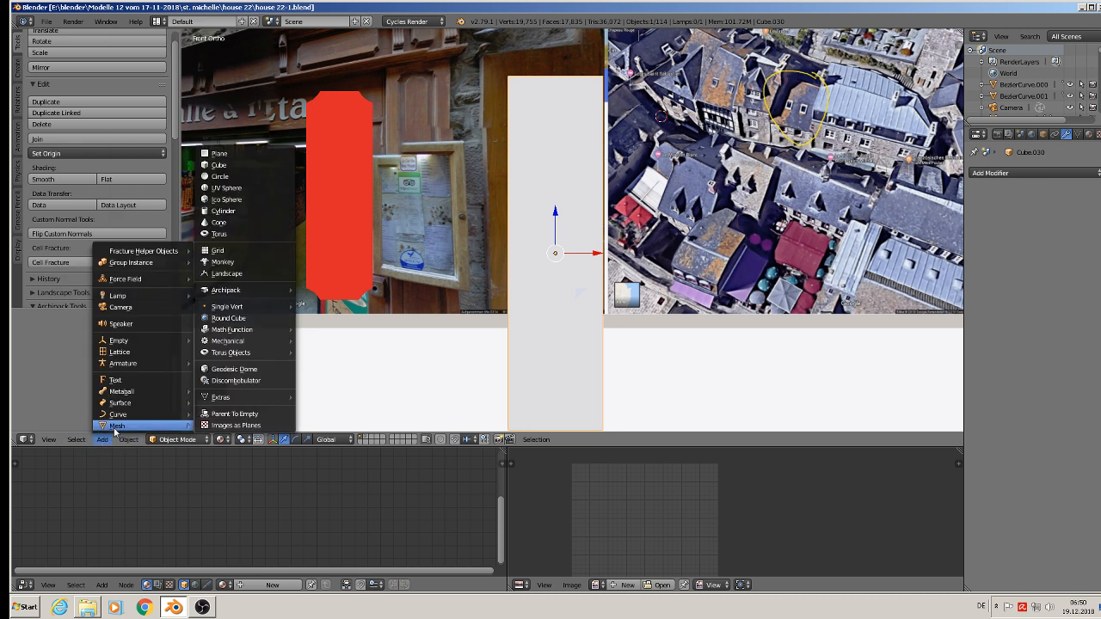
left_click(255, 176)
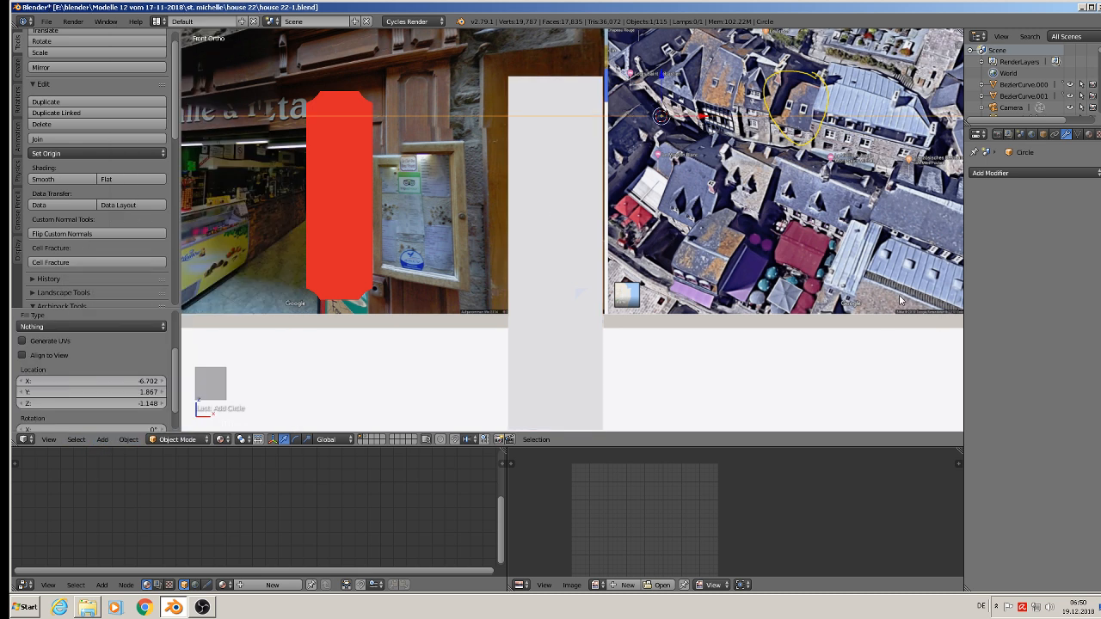
- Rotate the circle 90° about X and scale it down to about 0.037
type("rx90")
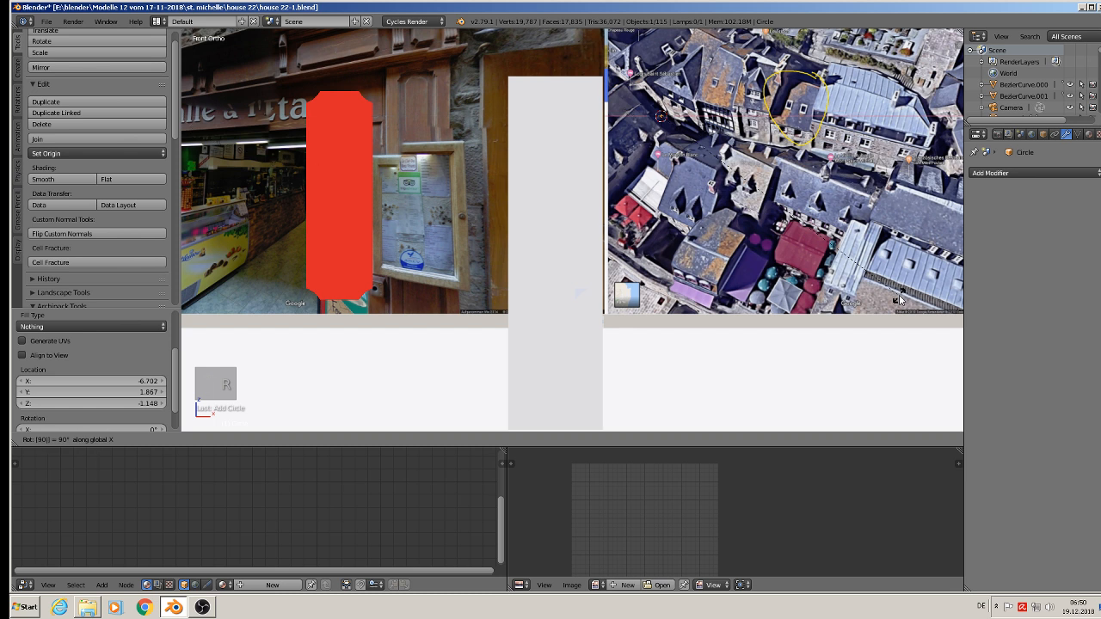
key("Return")
key("s")
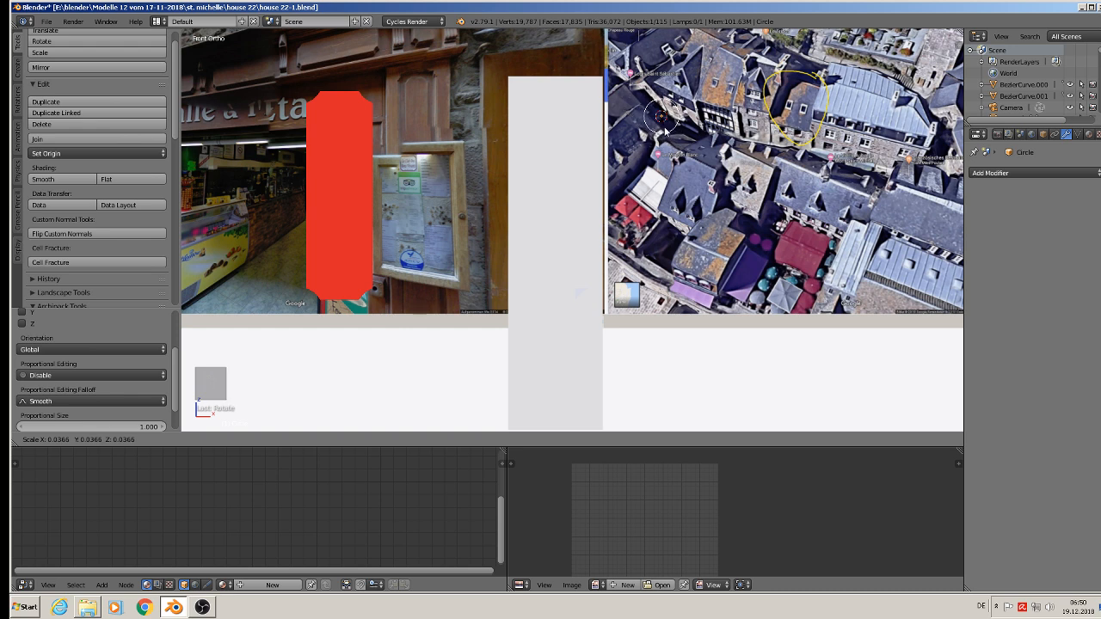
left_click(663, 129)
- Delete the vertices of the circle's lower half so that only the upper arc is left
scroll(689, 123, "up", 3)
middle_click_drag(685, 146, 589, 191, "shift")
scroll(590, 194, "up", 2)
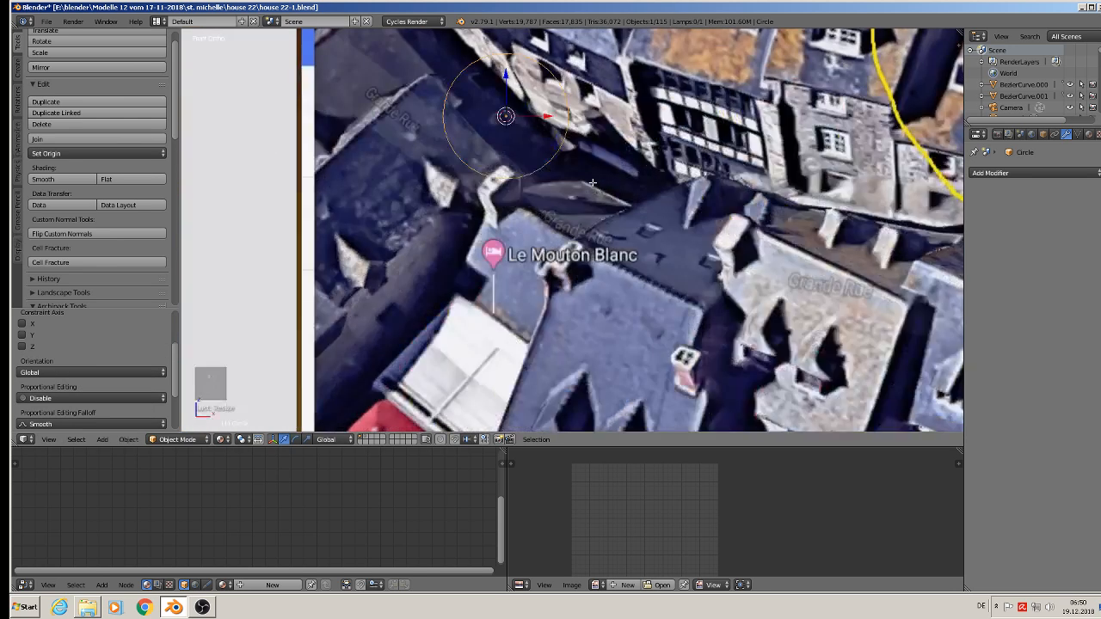
key("Tab")
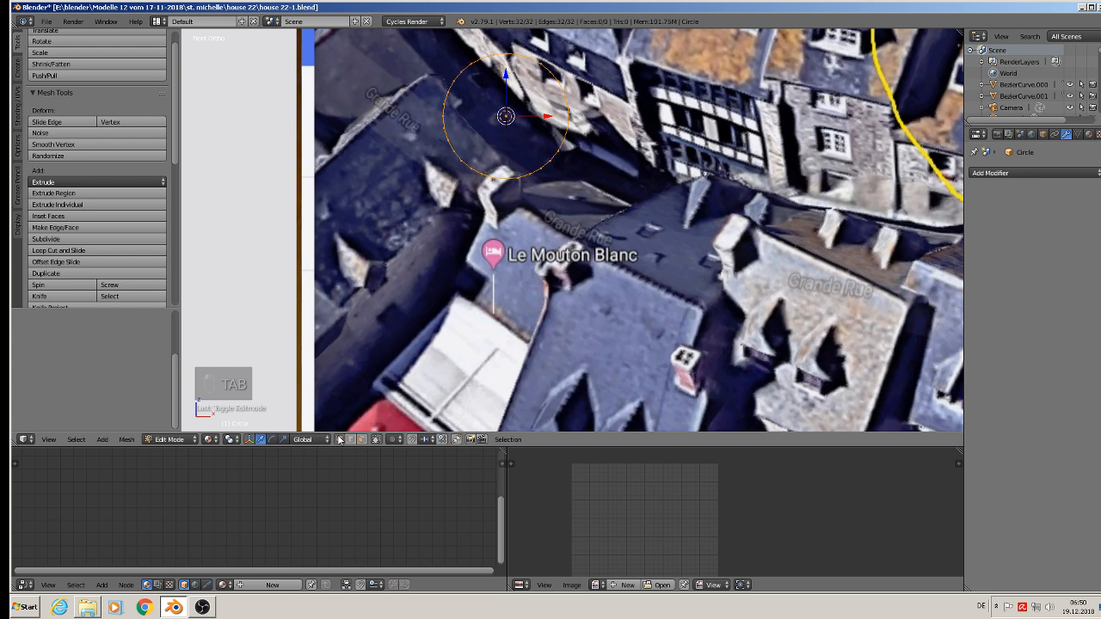
key("a")
key("a")
key("b")
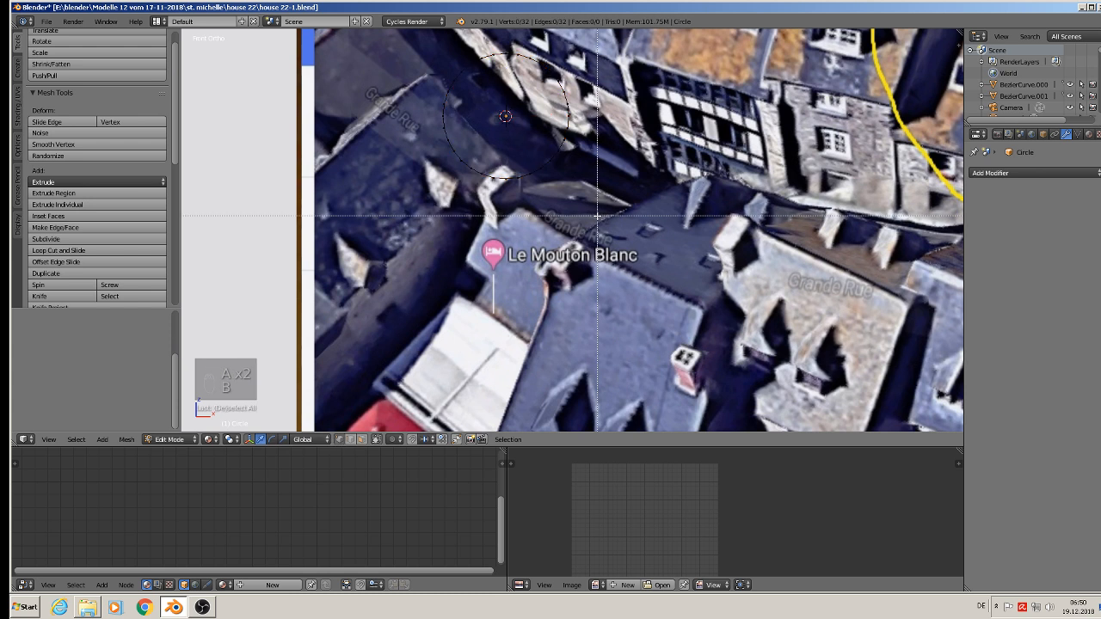
left_click_drag(591, 215, 402, 125)
key("x")
left_click(362, 122)
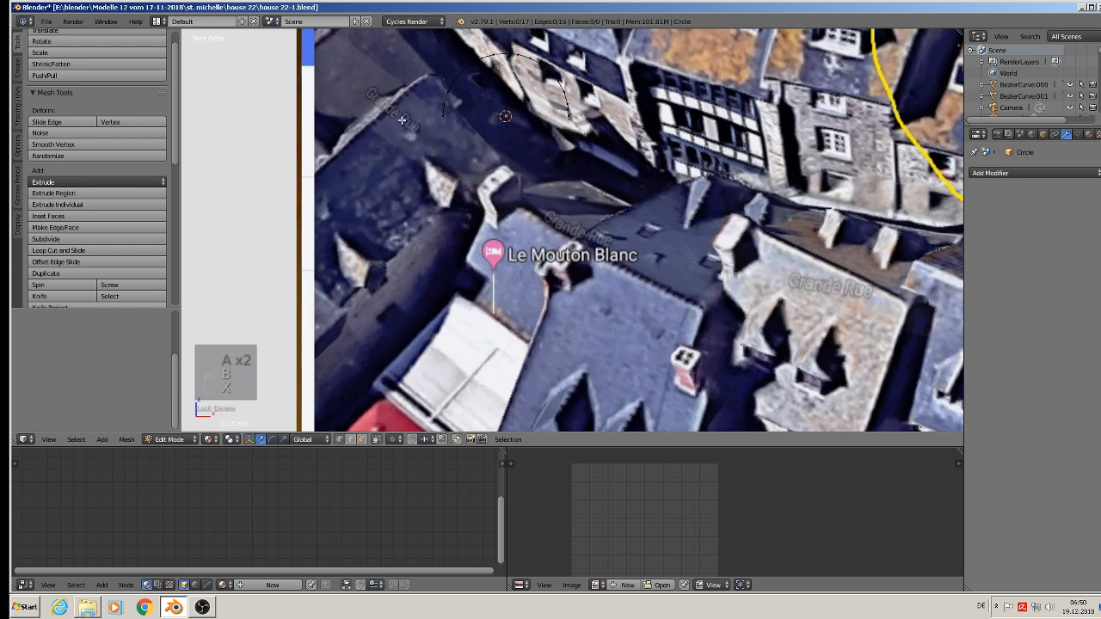
- Scale the whole arc down along Z to flatten it
scroll(457, 162, "down", 2)
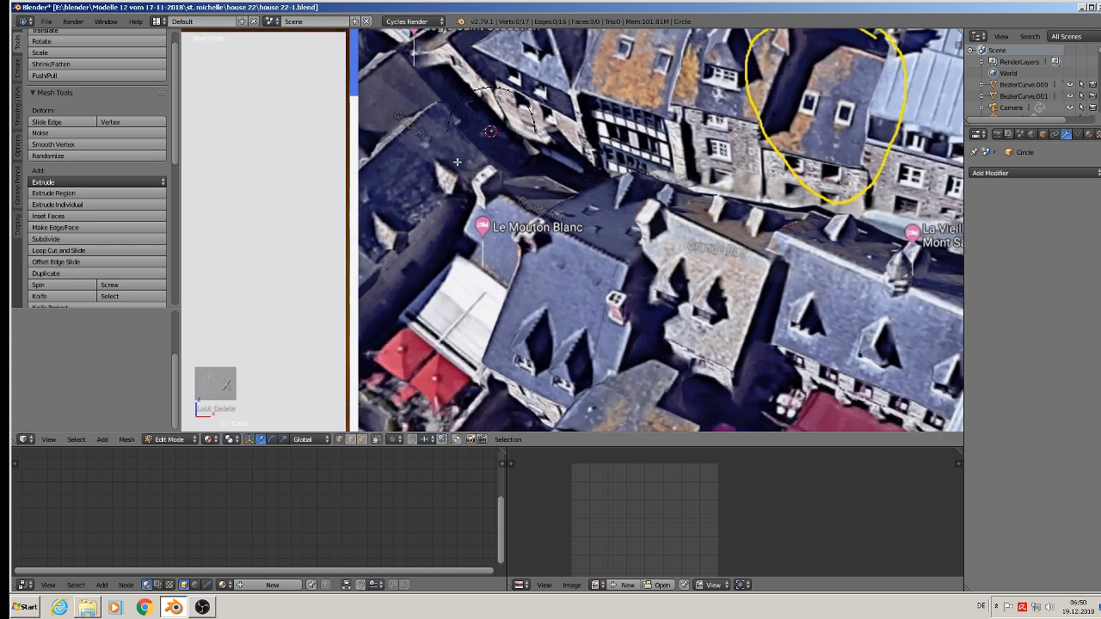
key("a")
key("s")
key("z")
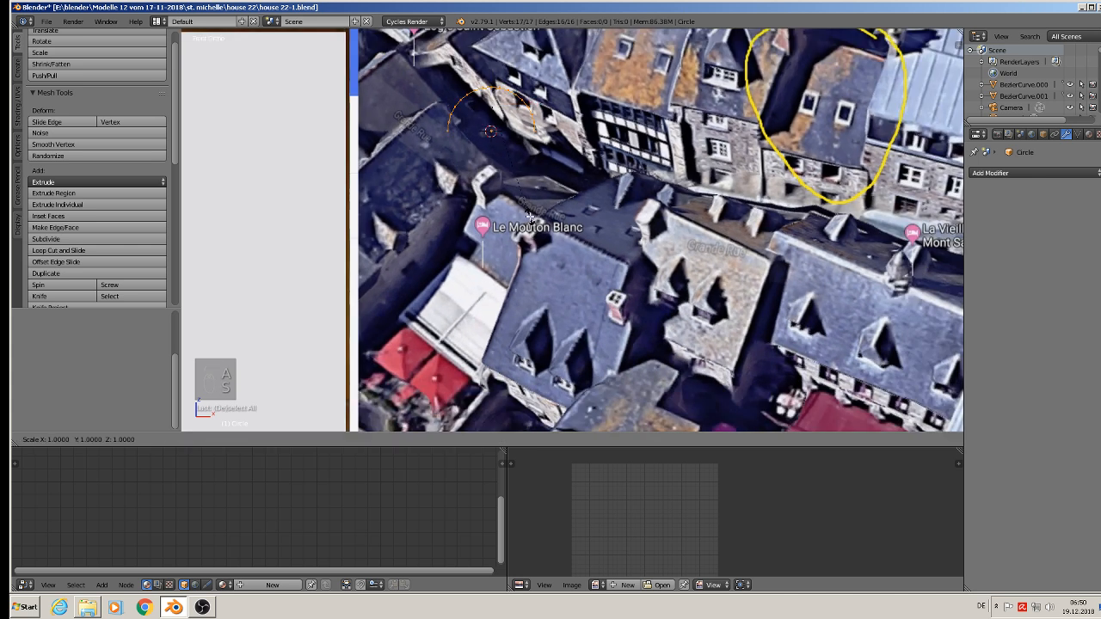
left_click(507, 167)
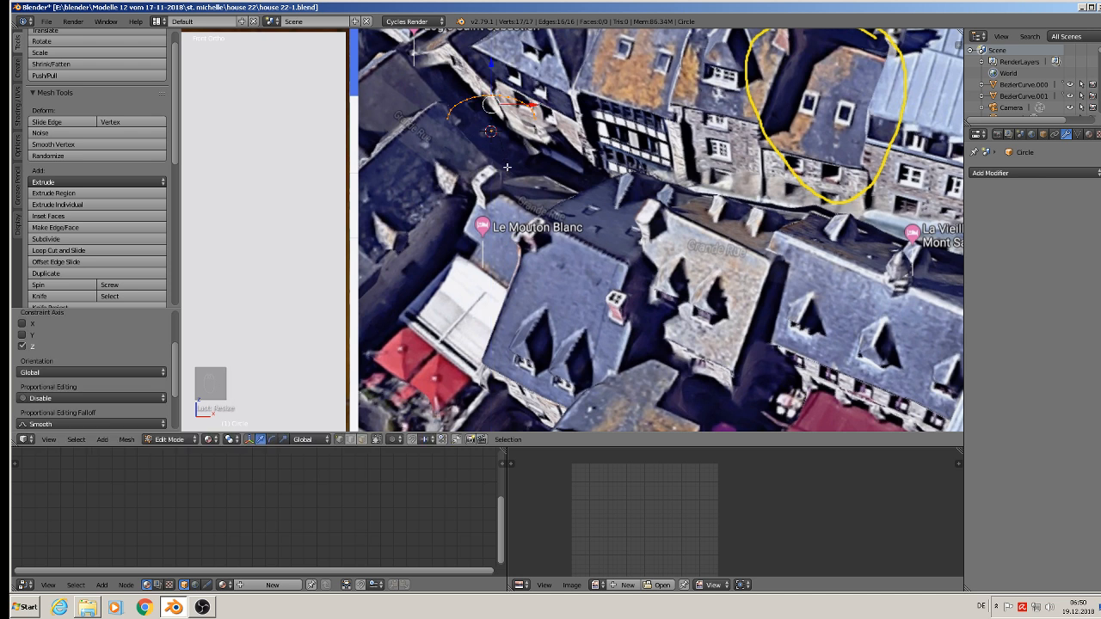
- Extrude the arc's two end vertices straight down along Z to form the long sides of the outline
right_click(448, 121)
right_click(534, 120, "shift")
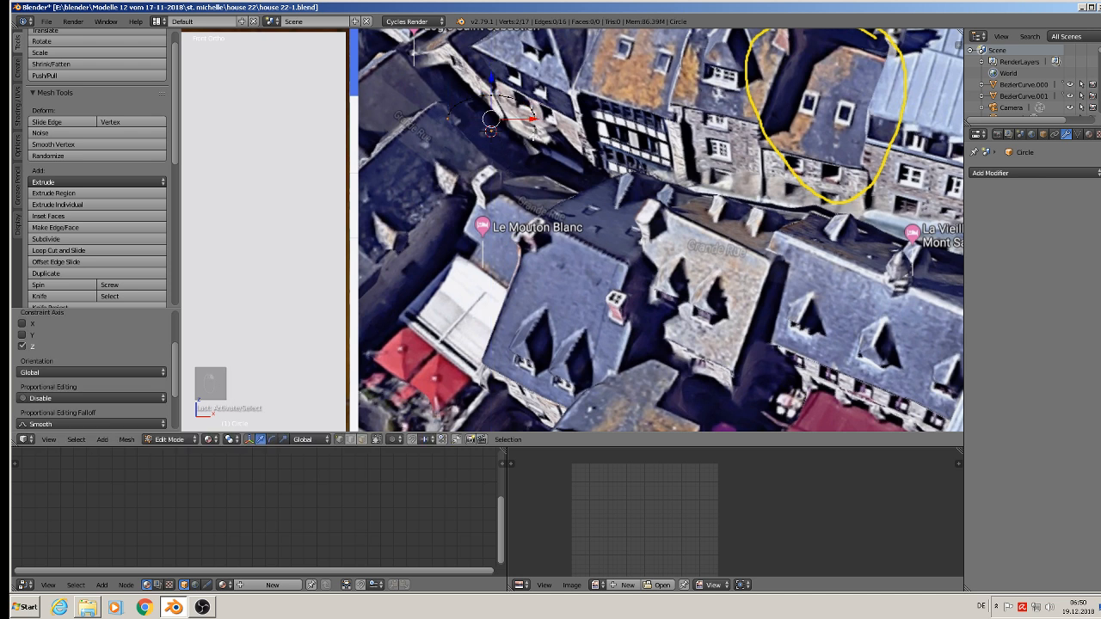
key("e")
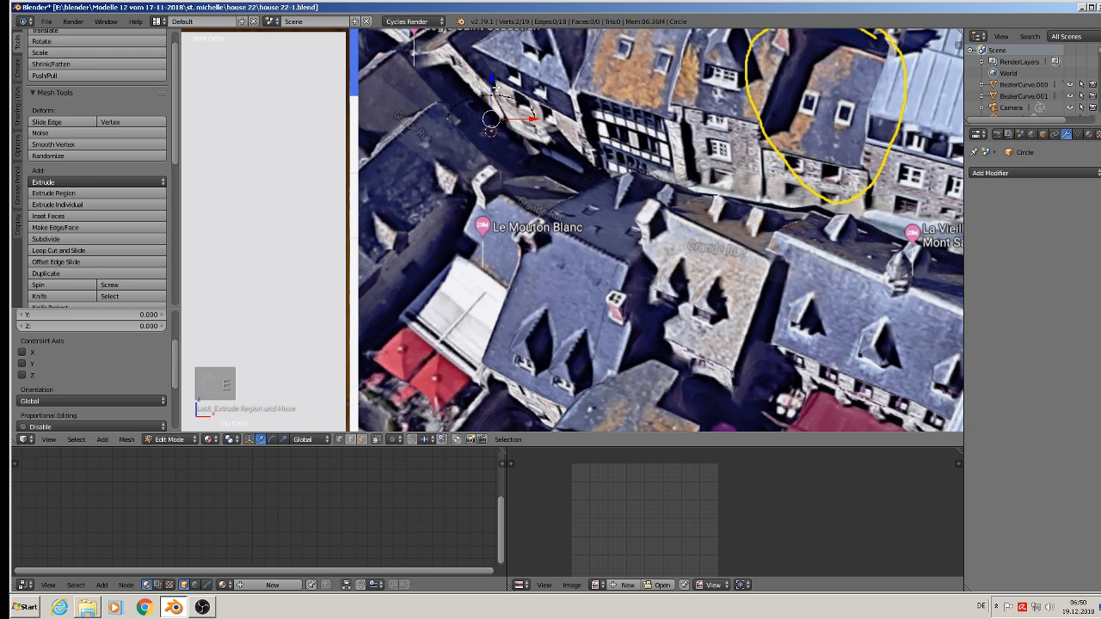
left_click(513, 203)
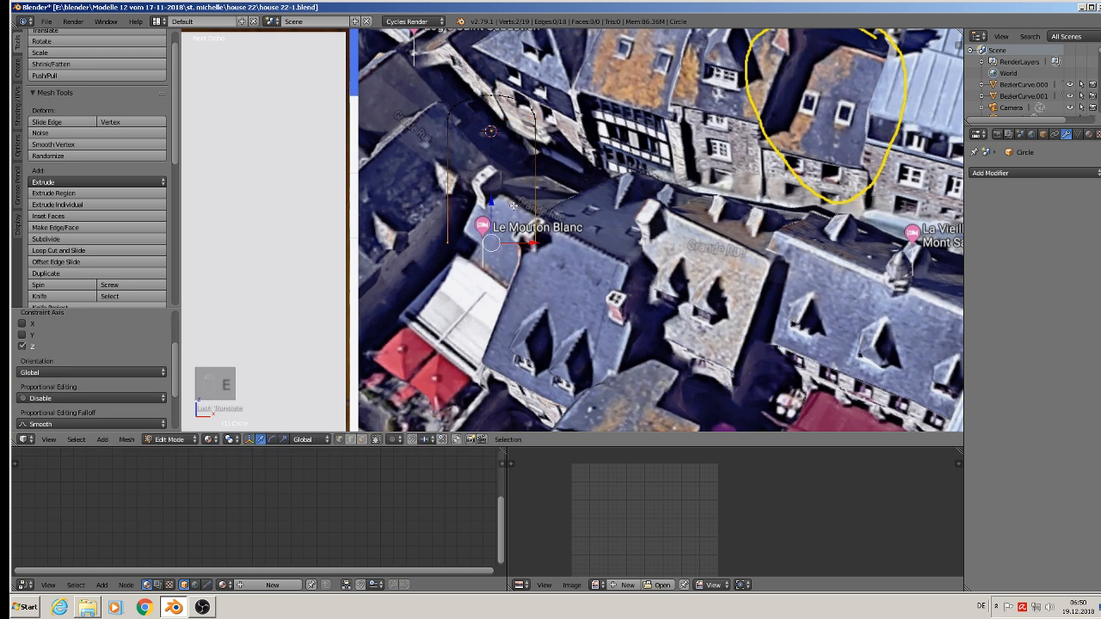
- Duplicate the upper arc and move the copy down along Z to the lower ends of the side lines
right_click(448, 121)
right_click(545, 117, "ctrl")
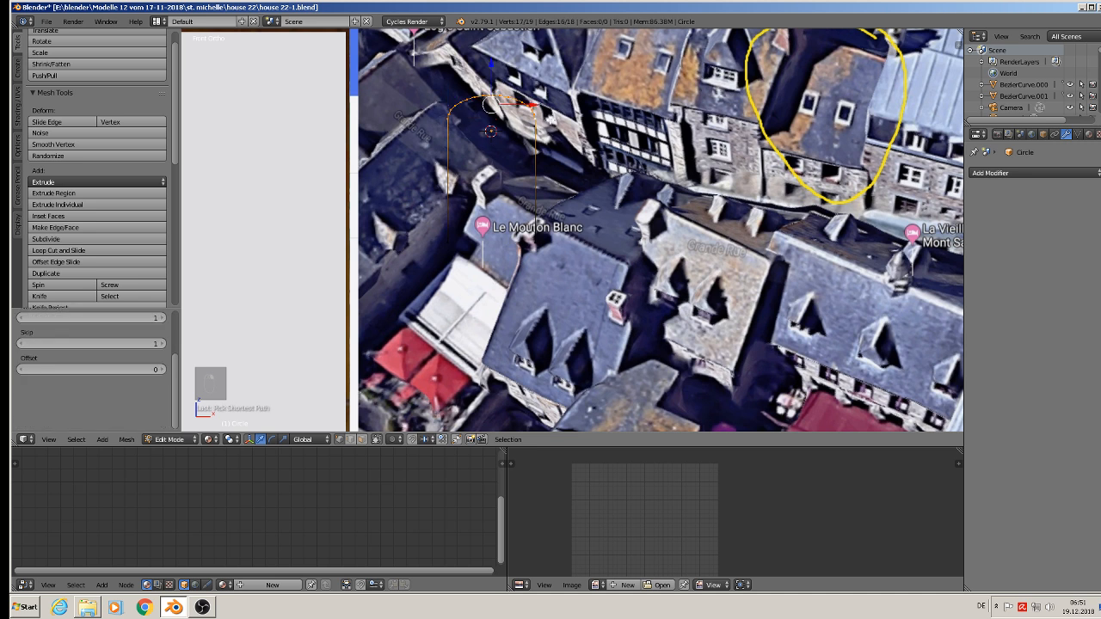
key("shift+d")
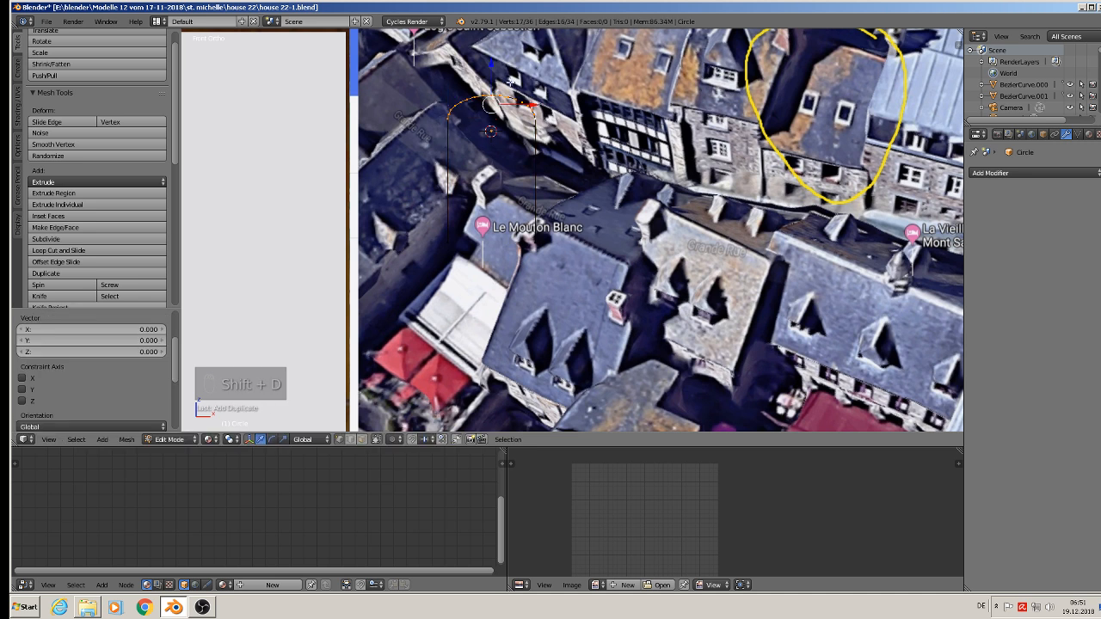
key("z")
left_click(569, 233)
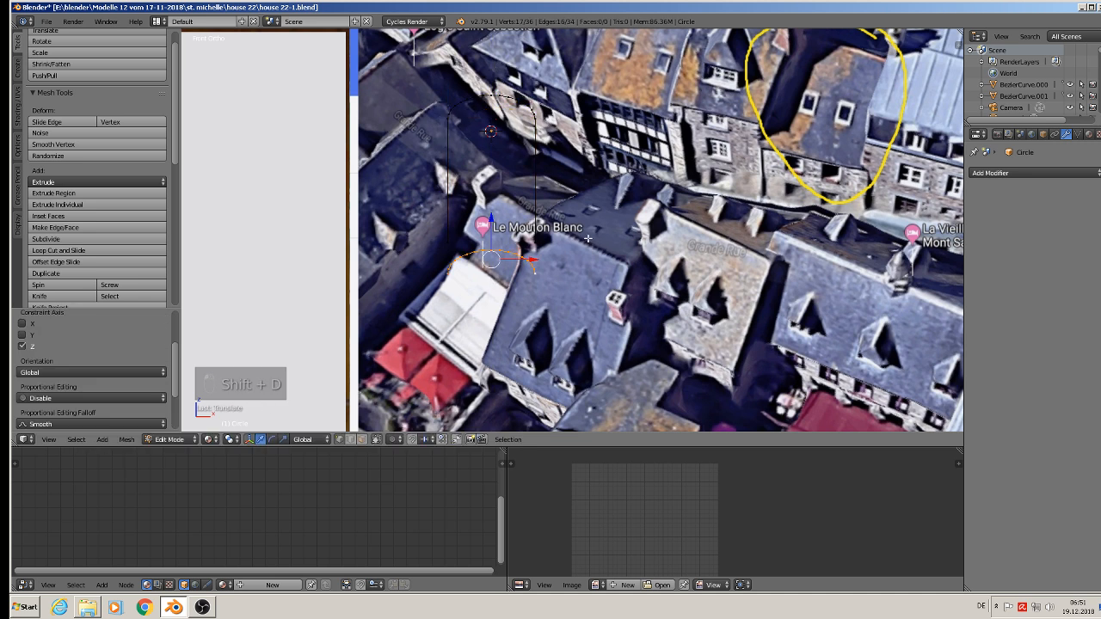
- Rotate the duplicated arc 180° about X and shift it along Z to meet the side lines
key("r")
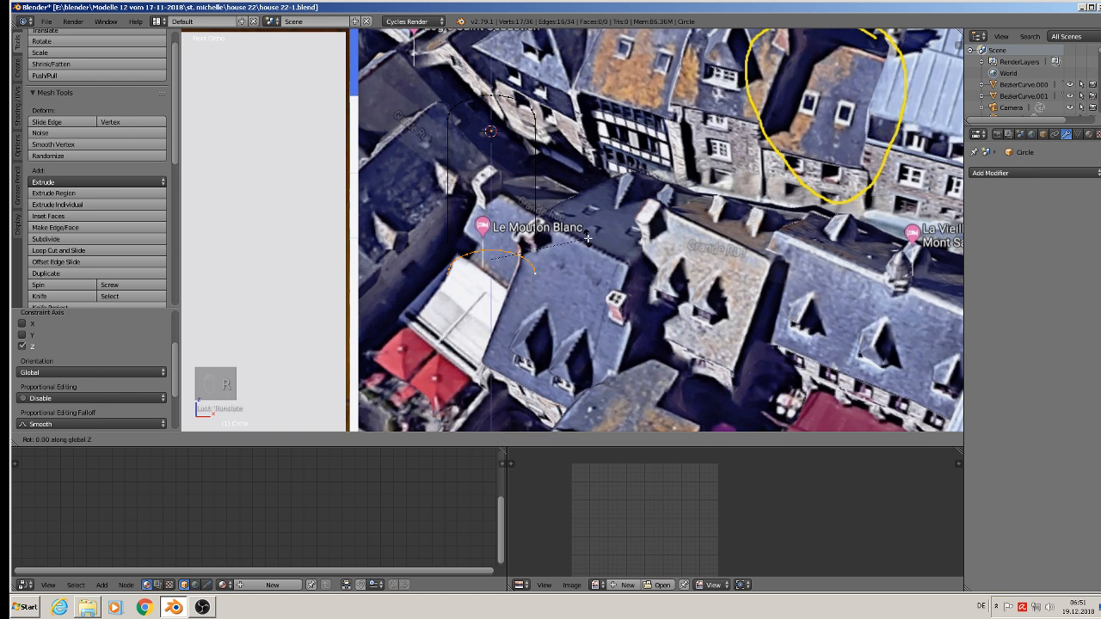
type("x180")
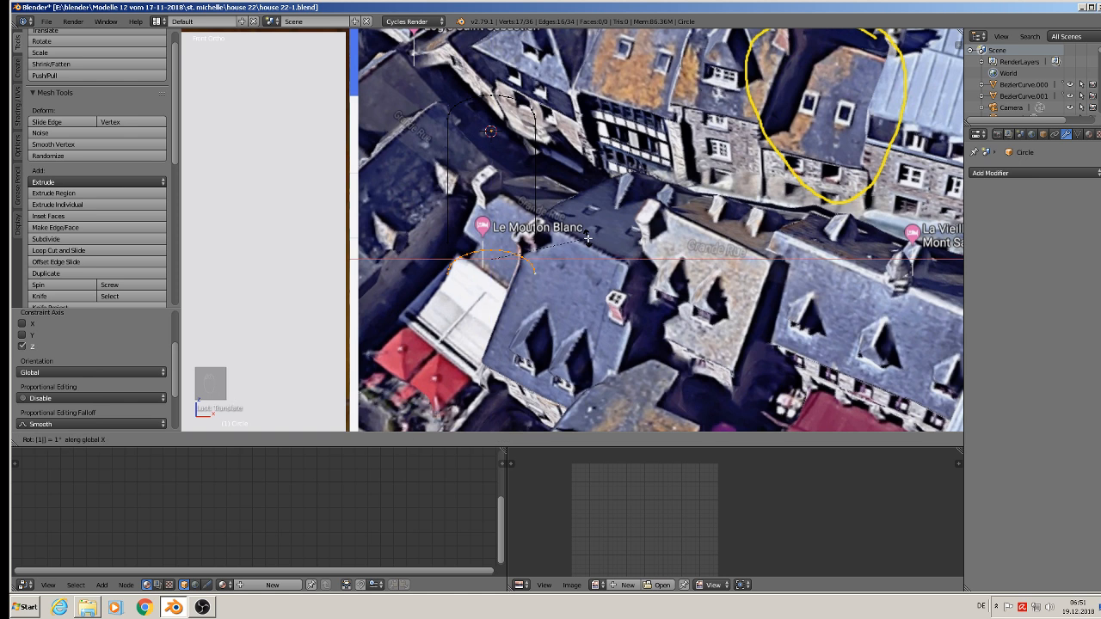
key("Return")
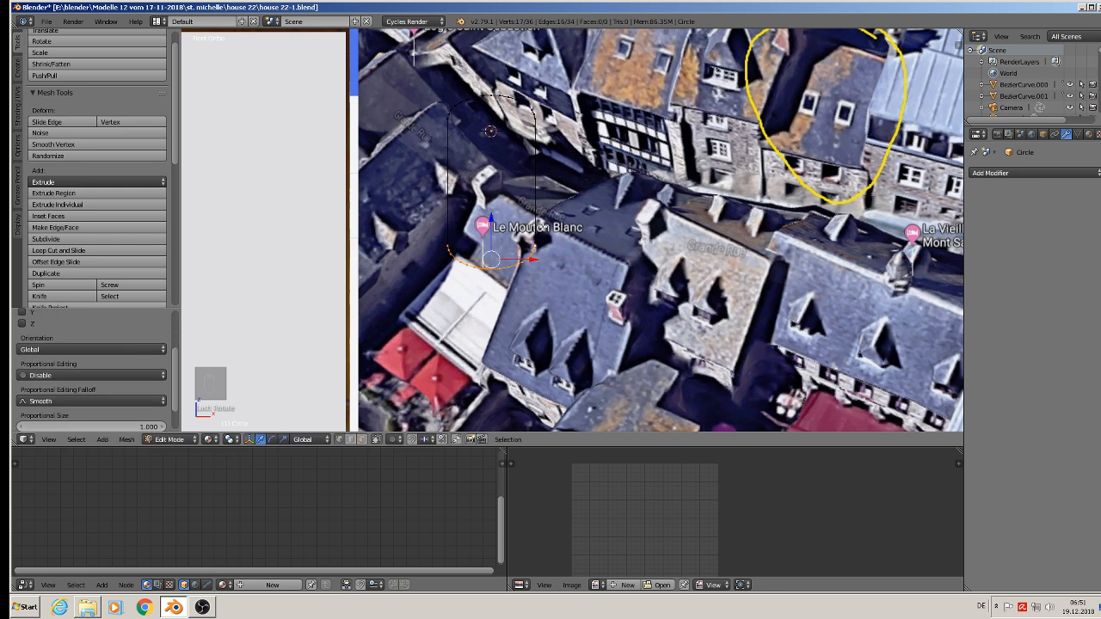
key("g")
key("z")
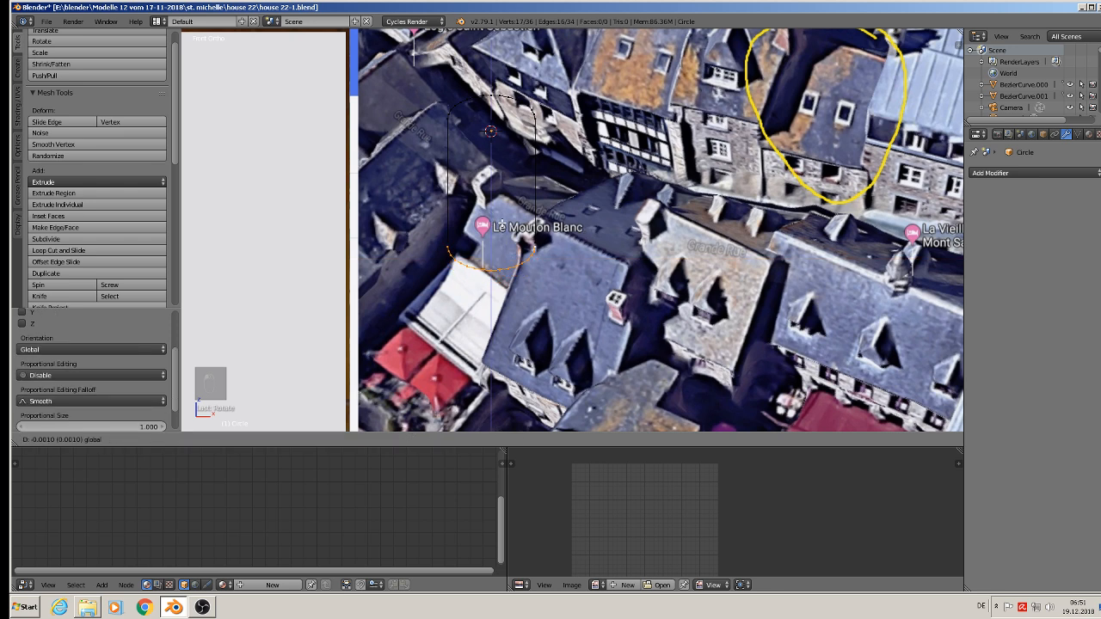
left_click(512, 231)
- Merge the two vertices where the outline's right side line meets the lower arc, using At Last
scroll(512, 230, "up", 7)
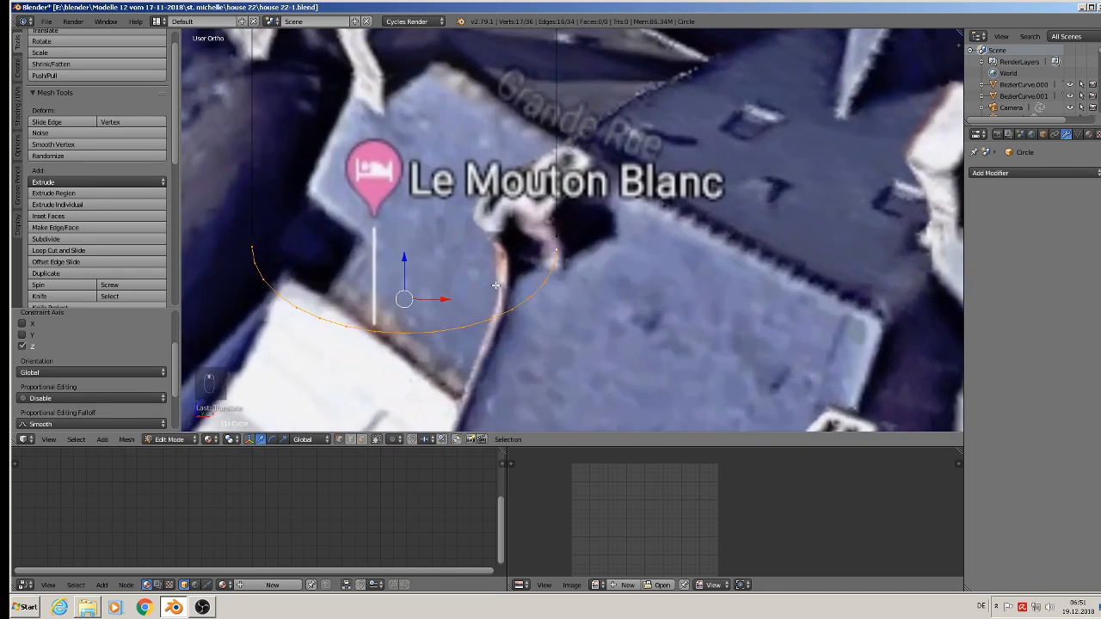
middle_click_drag(567, 258, 538, 247)
right_click(537, 247)
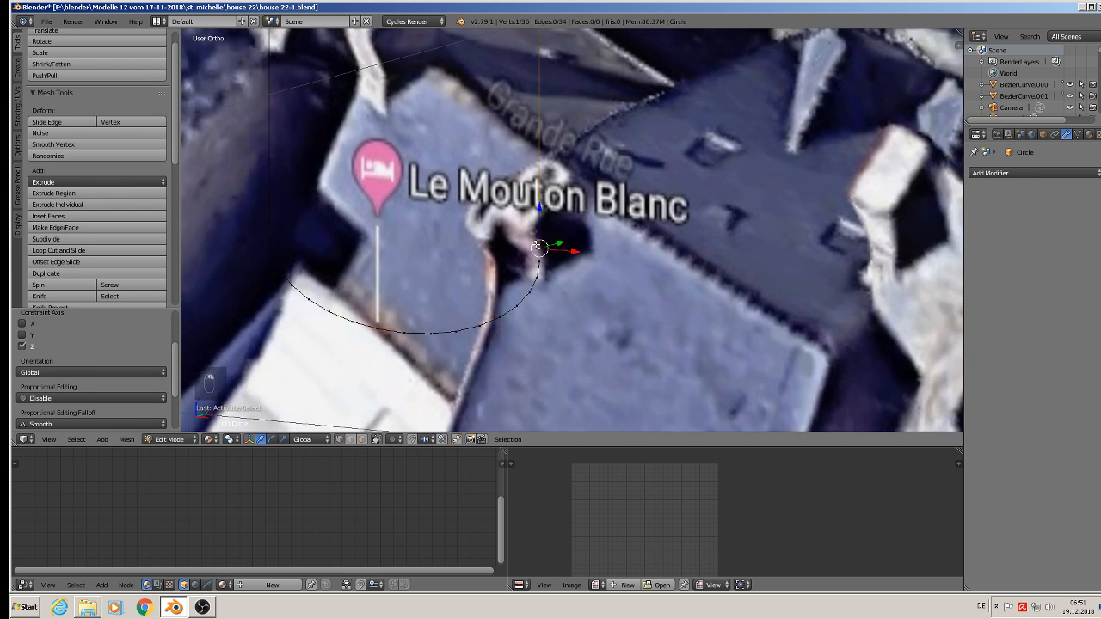
right_click(540, 266, "shift")
scroll(75, 276, "down", 3)
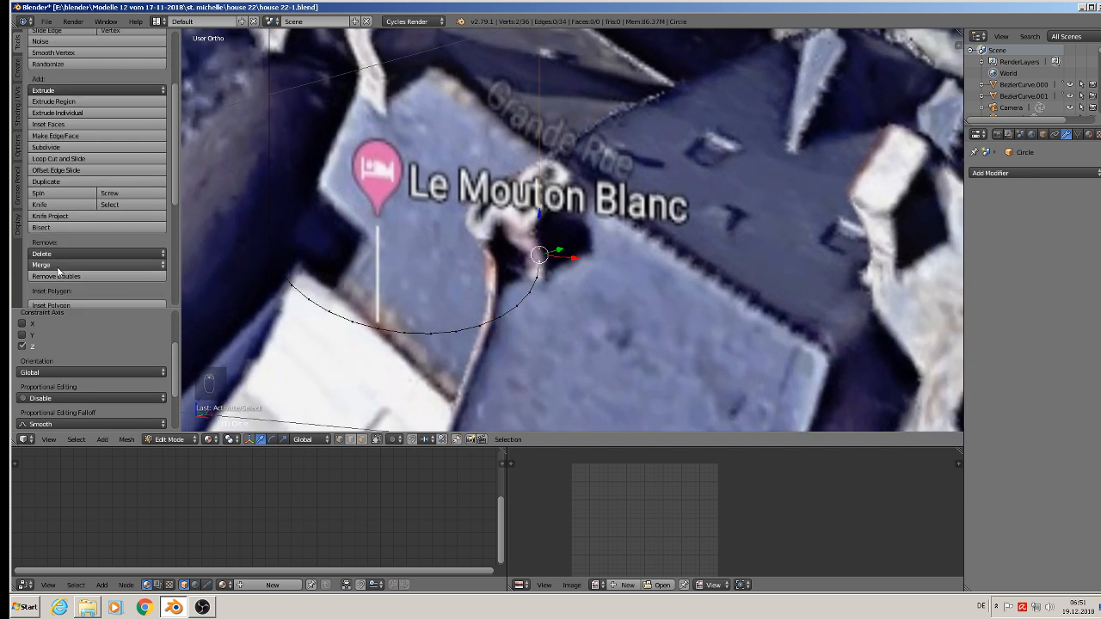
left_click(58, 265)
left_click(69, 293)
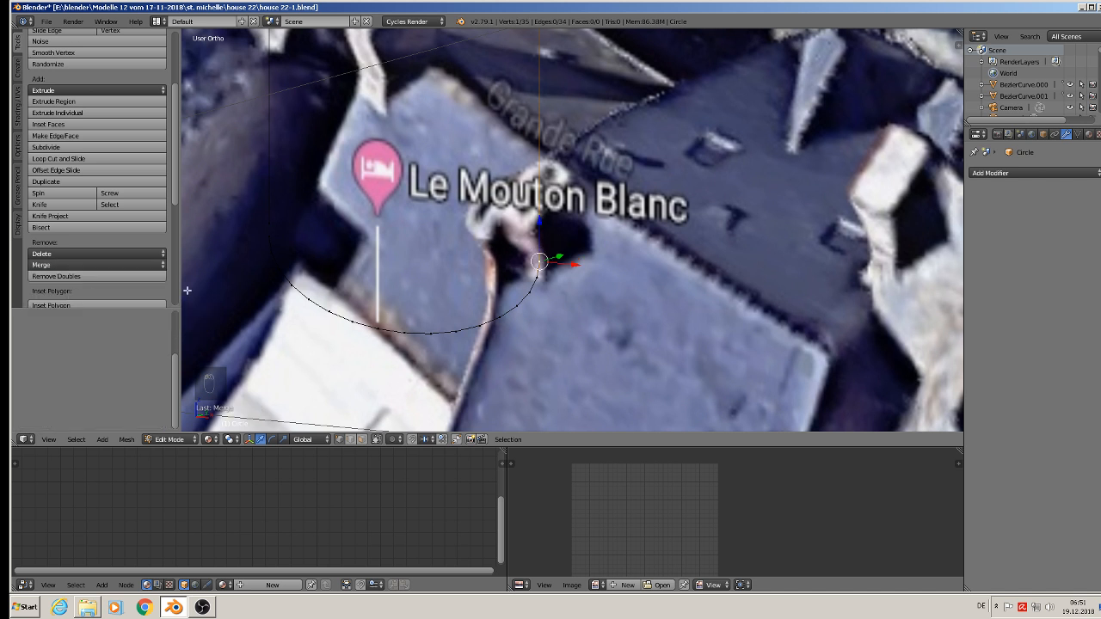
- Merge the two vertices where the left side line meets the lower arc and leave Edit Mode
right_click(268, 222)
right_click(273, 236, "shift")
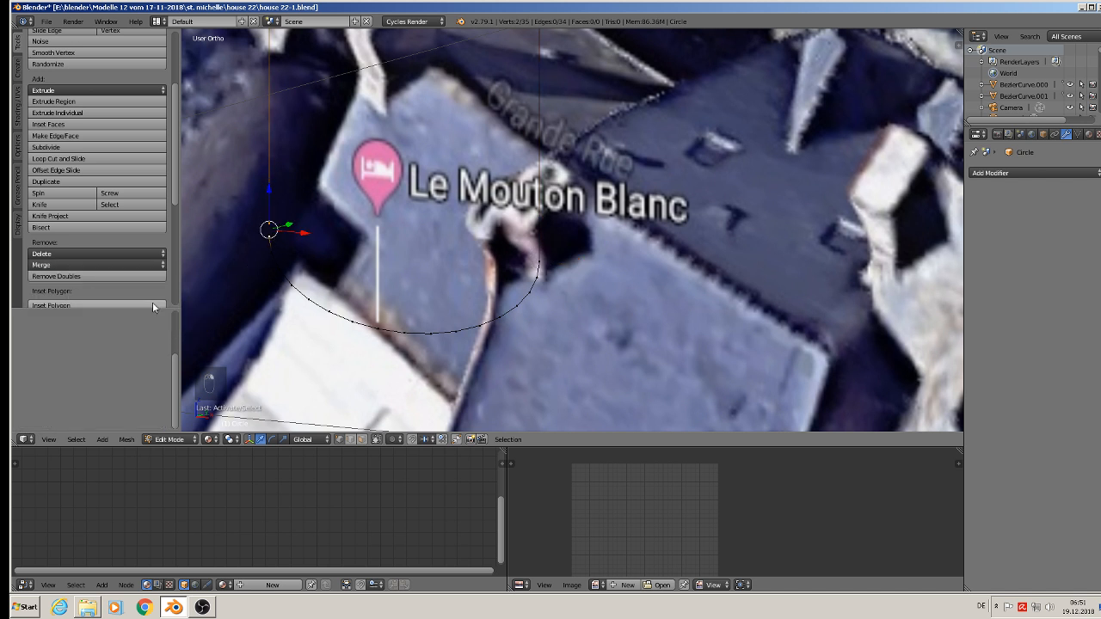
left_click(76, 265)
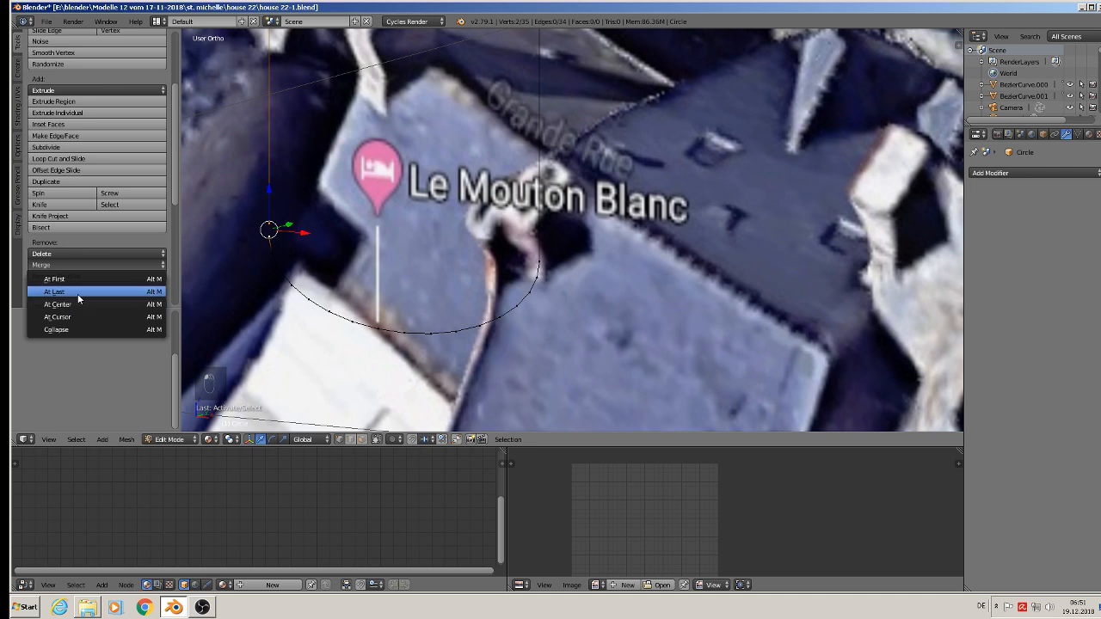
left_click(79, 304)
scroll(311, 169, "down", 5)
key("Tab")
- Move the closed outline along the Y axis, forward of the aerial reference image
scroll(333, 232, "down", 3)
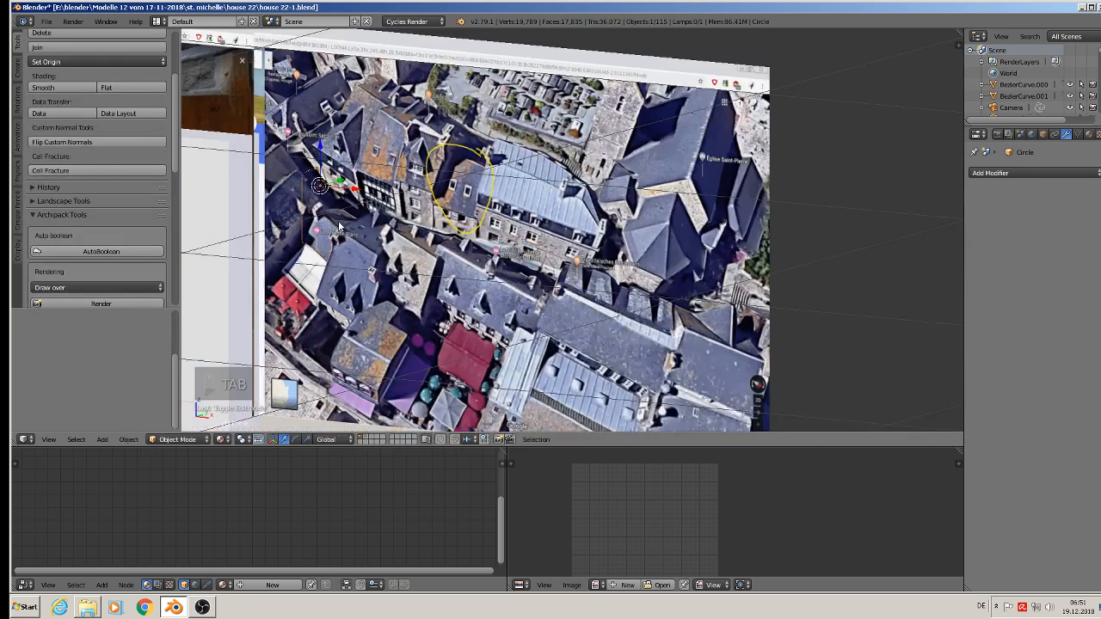
middle_click_drag(379, 203, 344, 194)
left_click_drag(353, 184, 319, 199)
- Select all vertices of the round-ended outline and fill it with a single face
scroll(327, 207, "up", 8)
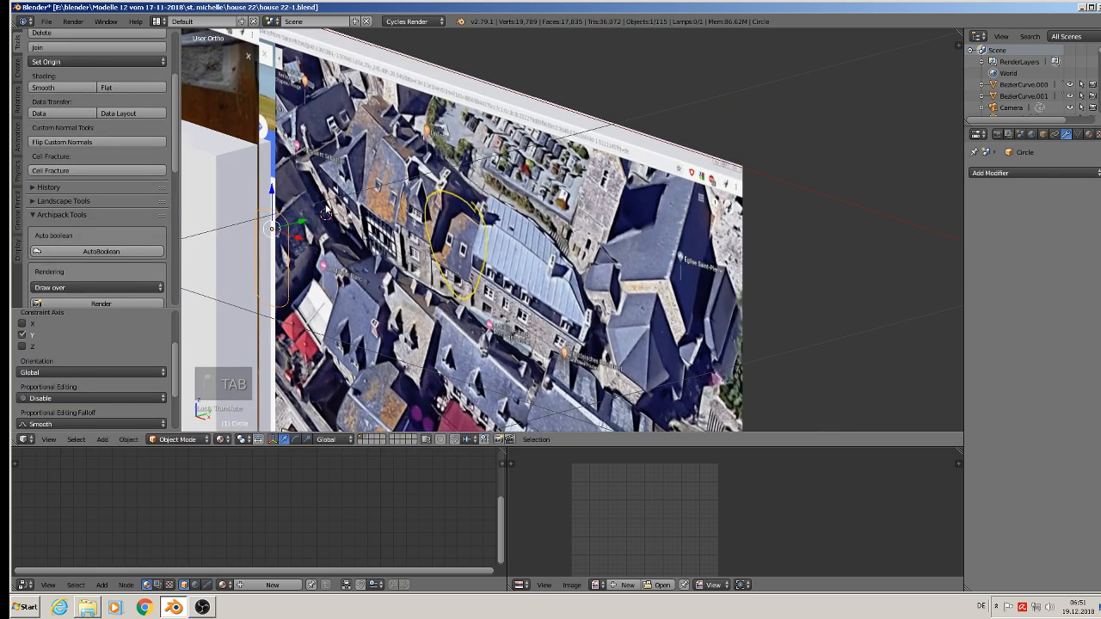
key("Tab")
scroll(412, 142, "up", 2)
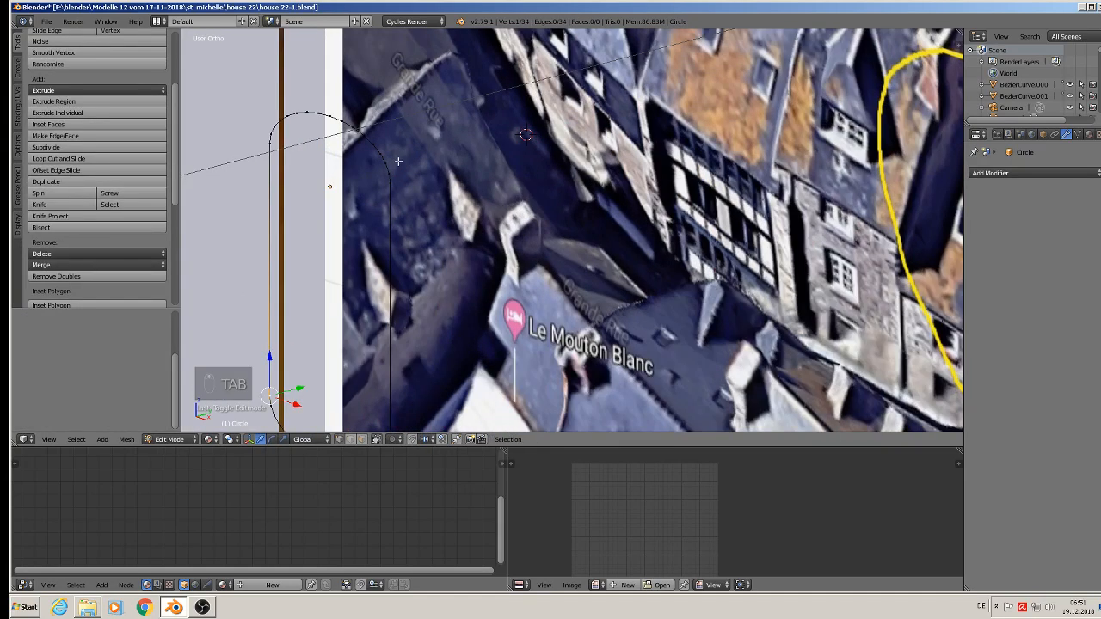
scroll(404, 159, "down", 1)
key("a")
key("a")
key("a")
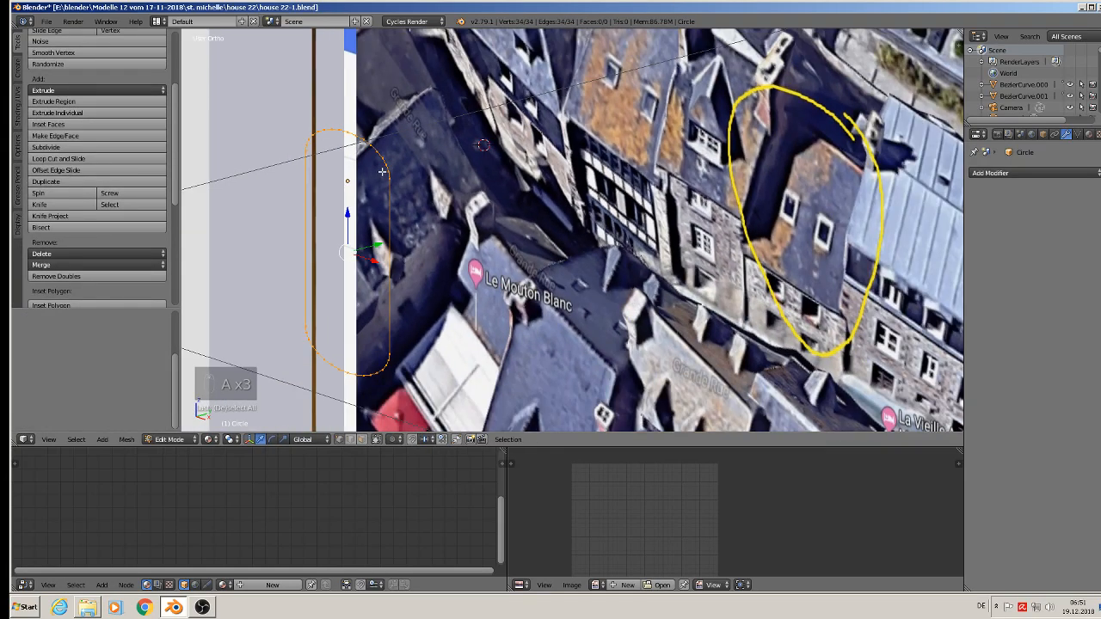
key("f")
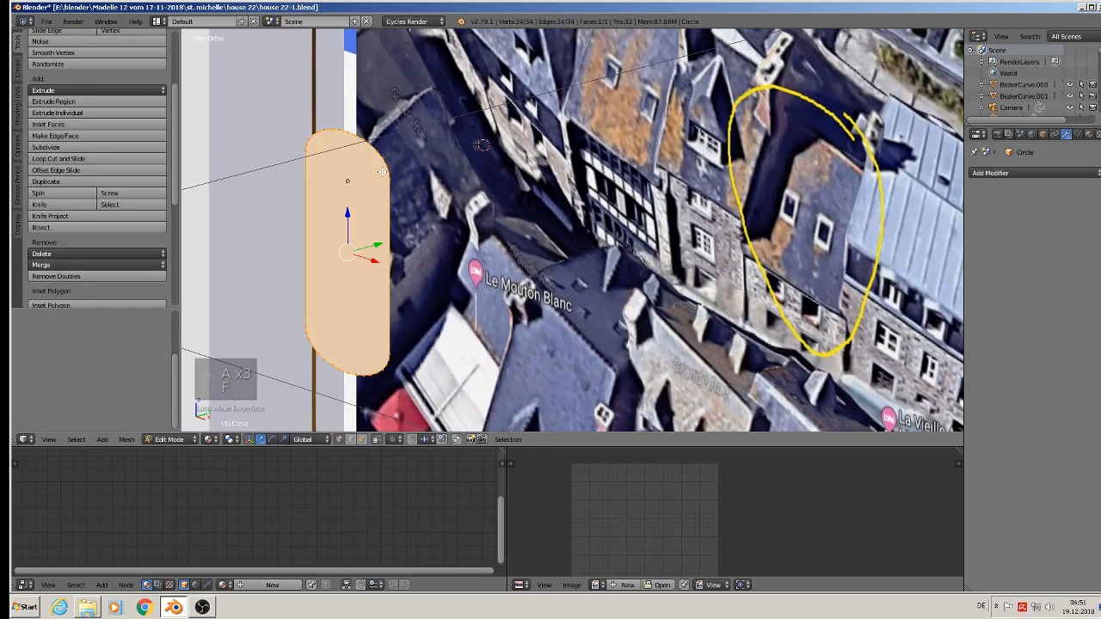
- Extrude the filled face backward by about 0.018 to give the panel thickness
key("e")
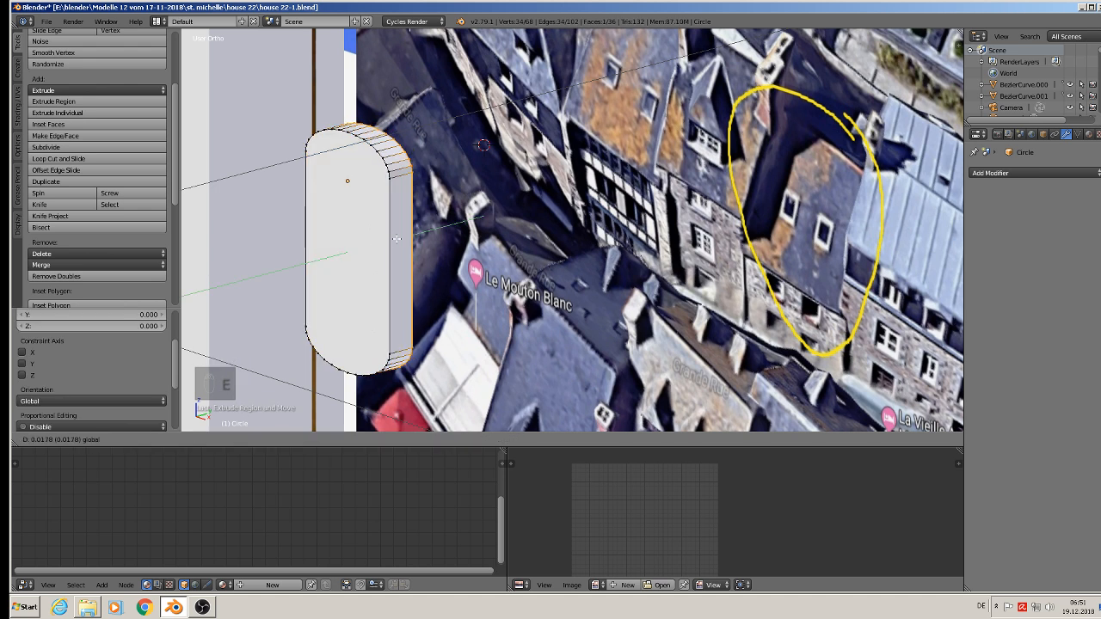
left_click(397, 243)
key("Tab")
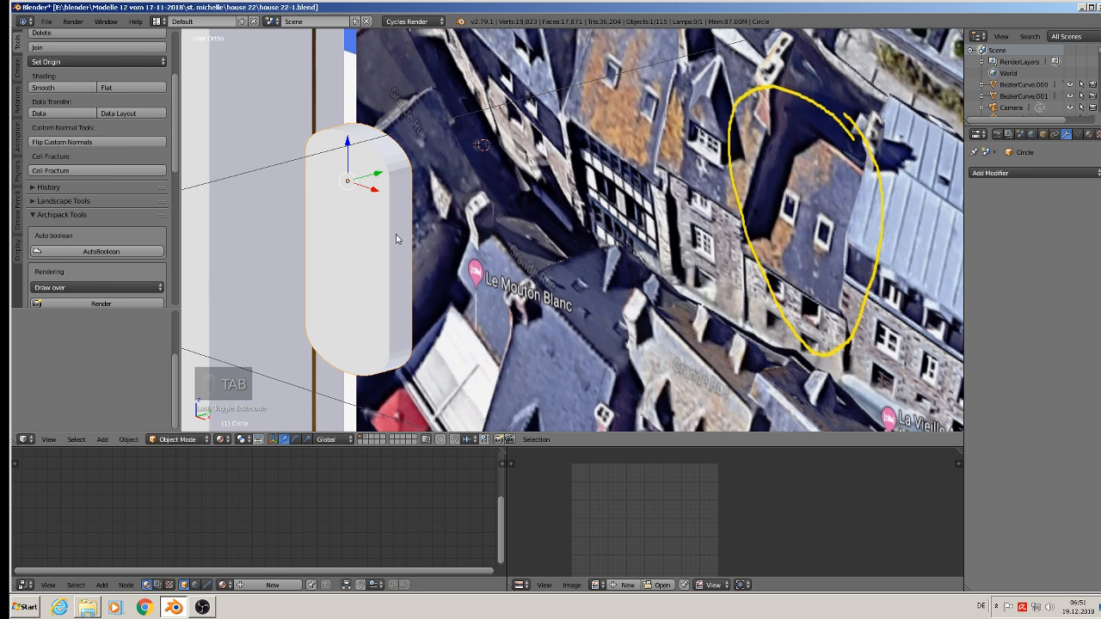
- Bevel the panel's front edge loop narrowly with 2 segments
scroll(397, 240, "up", 3)
key("Tab")
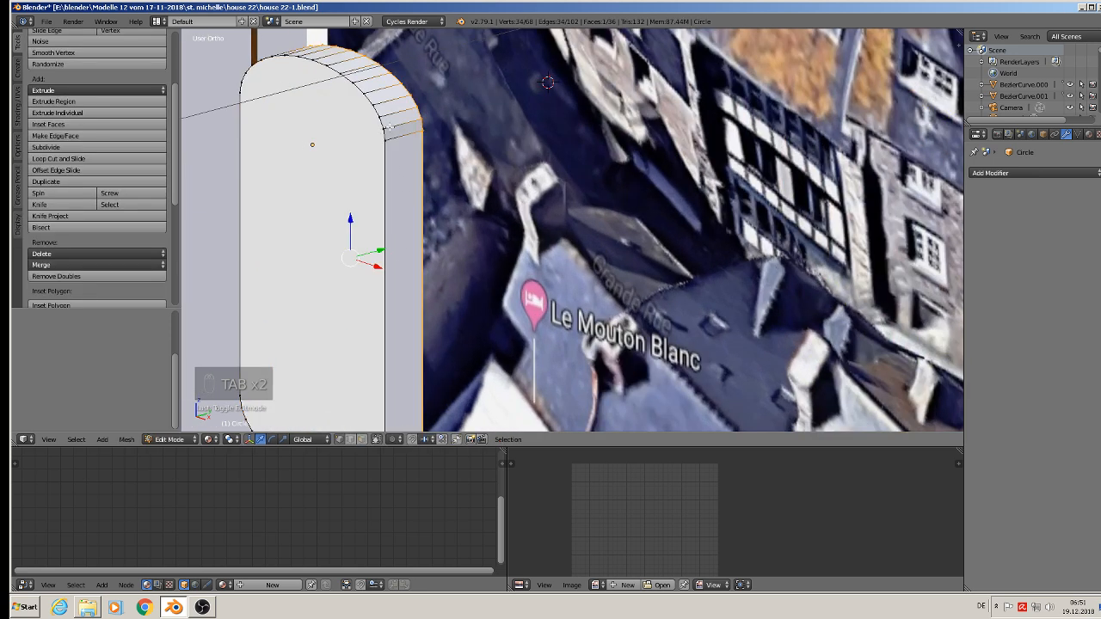
scroll(388, 226, "down", 3)
middle_click_drag(393, 228, 557, 197, "shift")
scroll(556, 196, "up", 2)
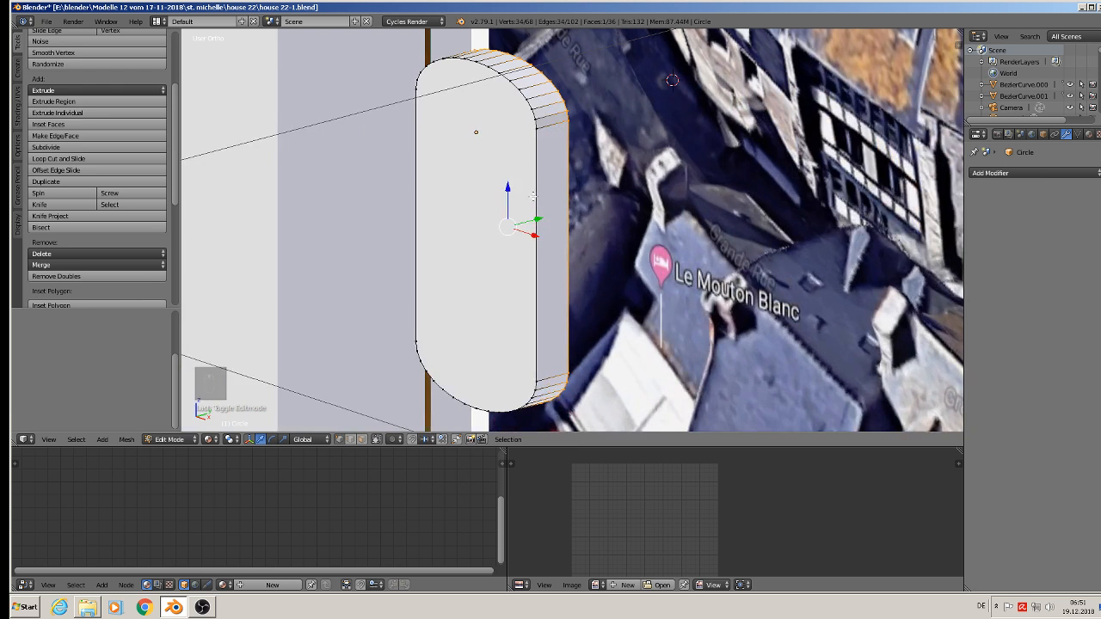
right_click(530, 166, "alt")
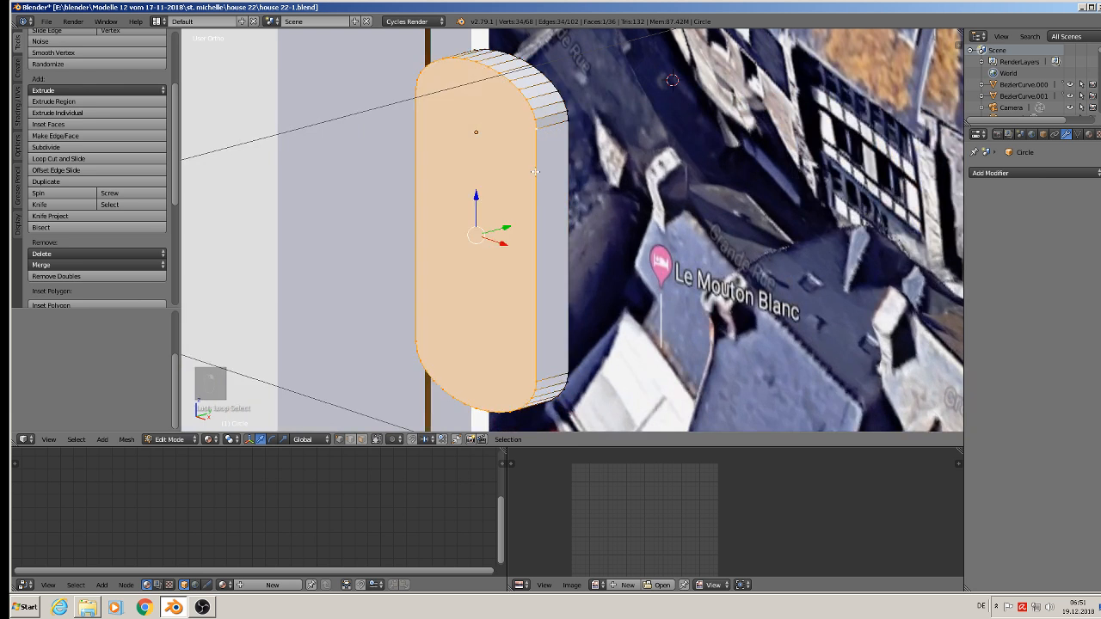
key("ctrl+b")
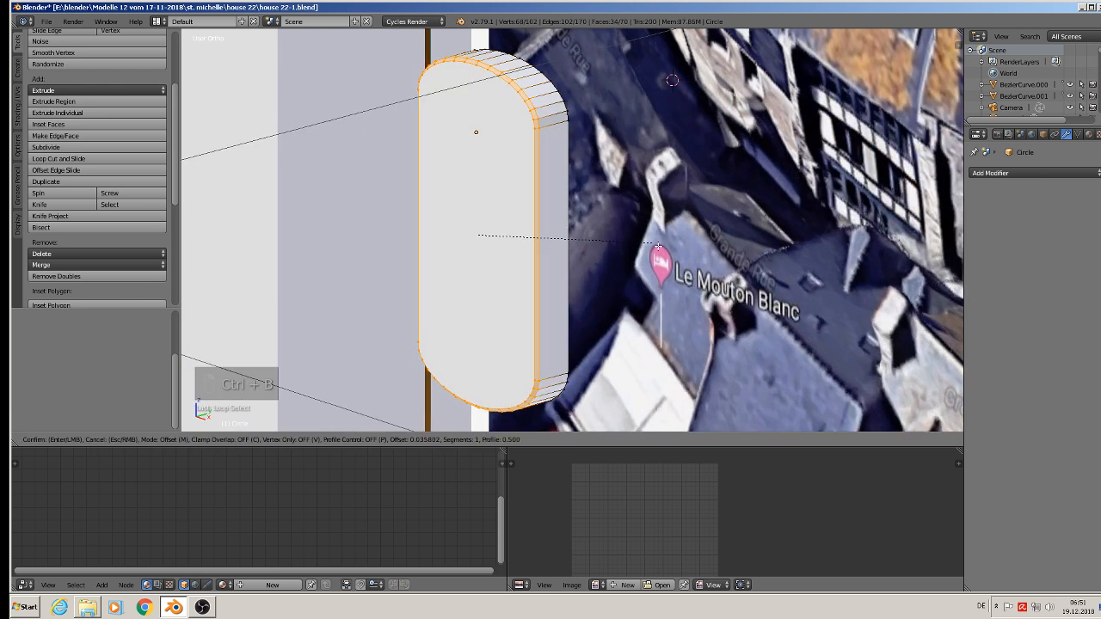
scroll(679, 262, "up", 1)
left_click(682, 265)
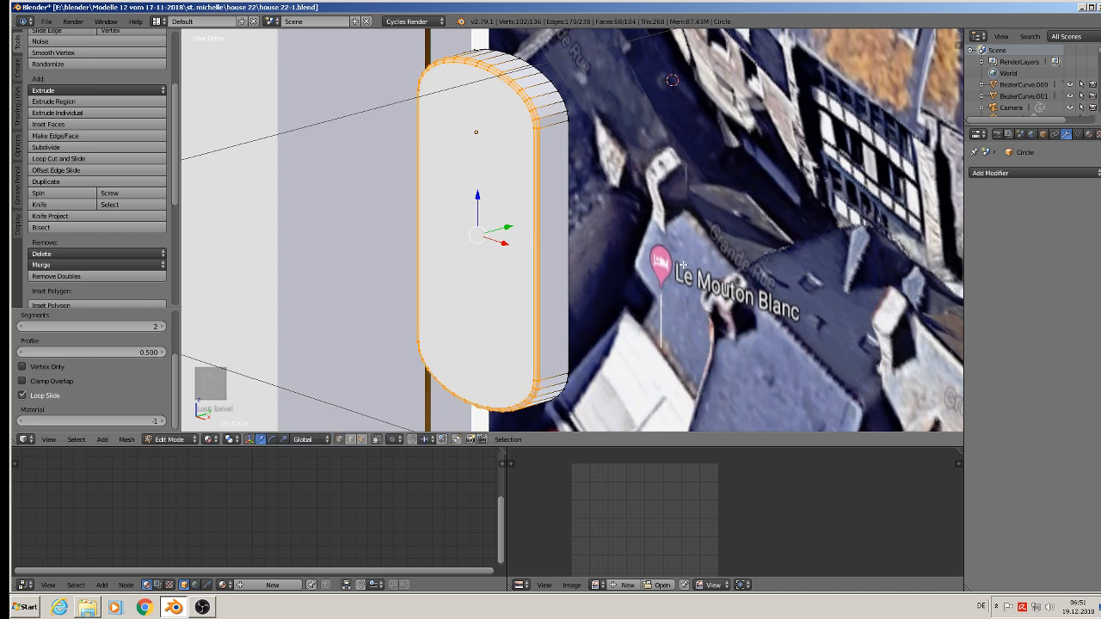
- Apply smooth shading to the whole round-ended panel in Object Mode
key("Tab")
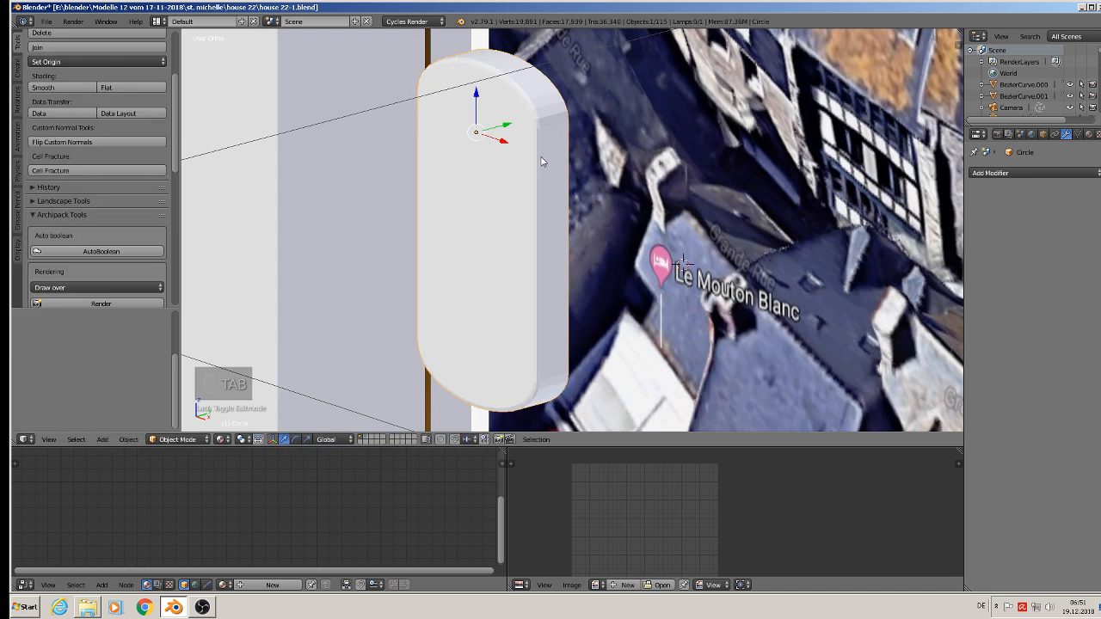
scroll(542, 161, "up", 4)
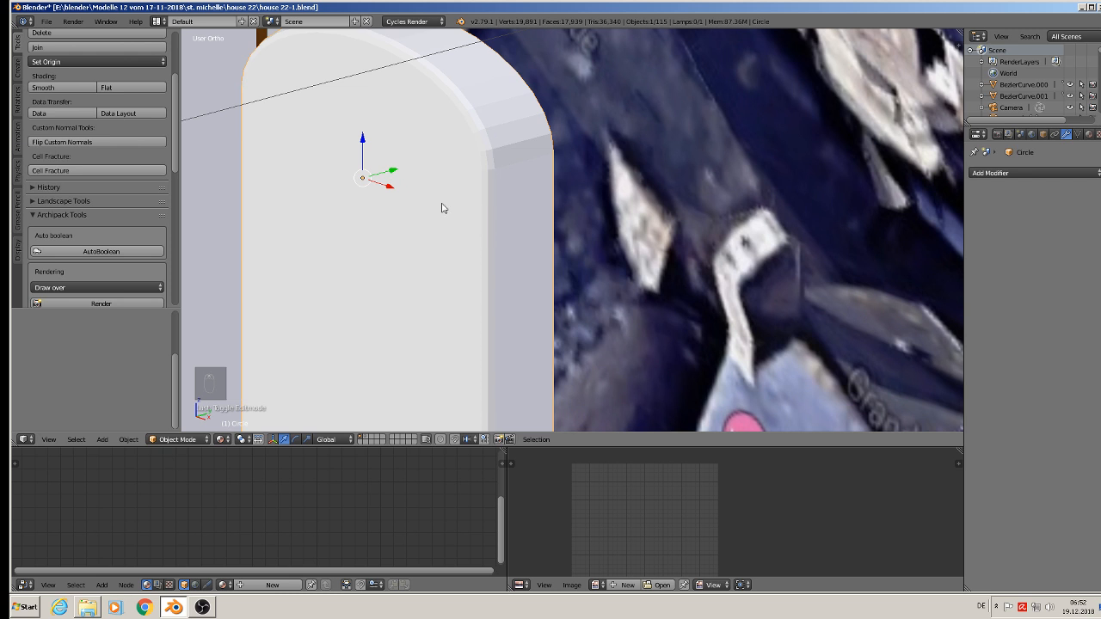
left_click(60, 87)
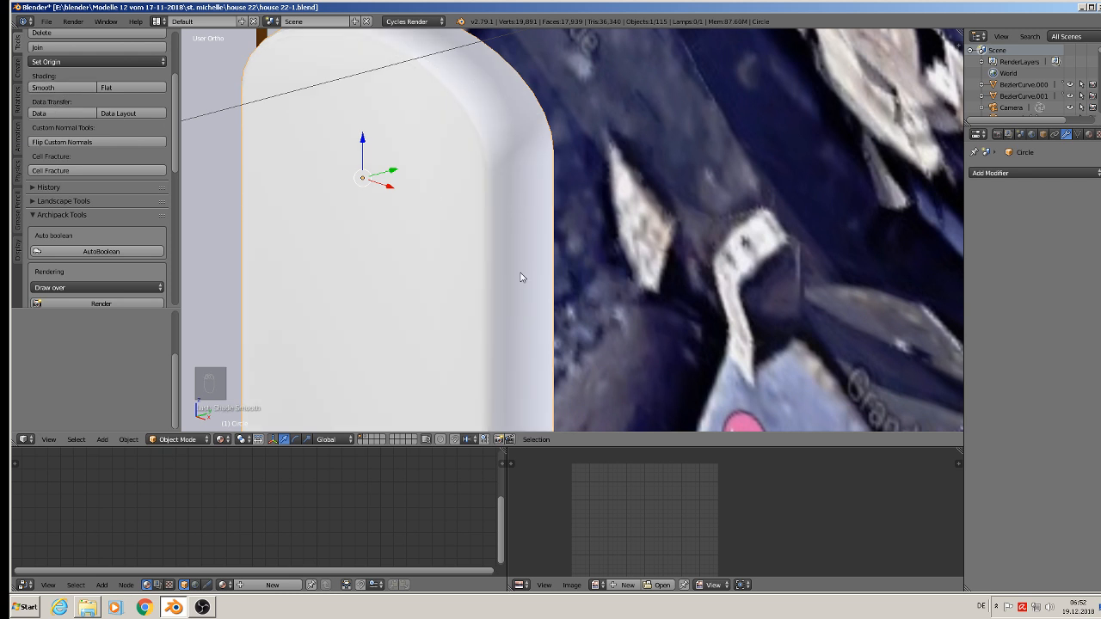
- Add two edge loops around the panel's side, one close to the front bevel and one close to the back edge
key("Tab")
middle_click_drag(520, 277, 492, 196)
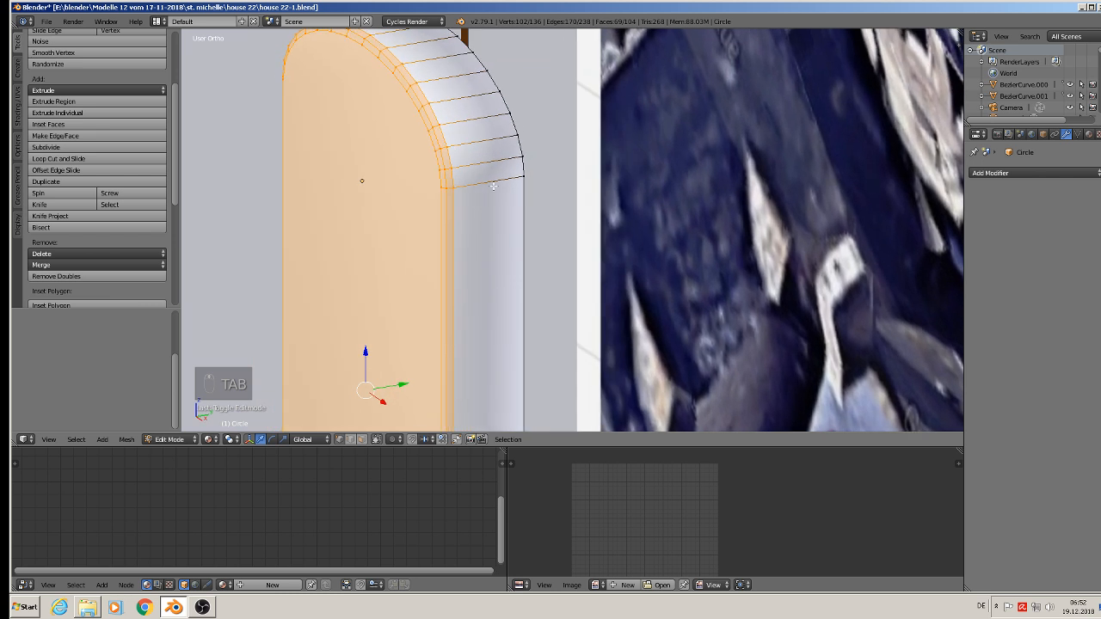
key("ctrl+r")
left_click(486, 183)
left_click(472, 178)
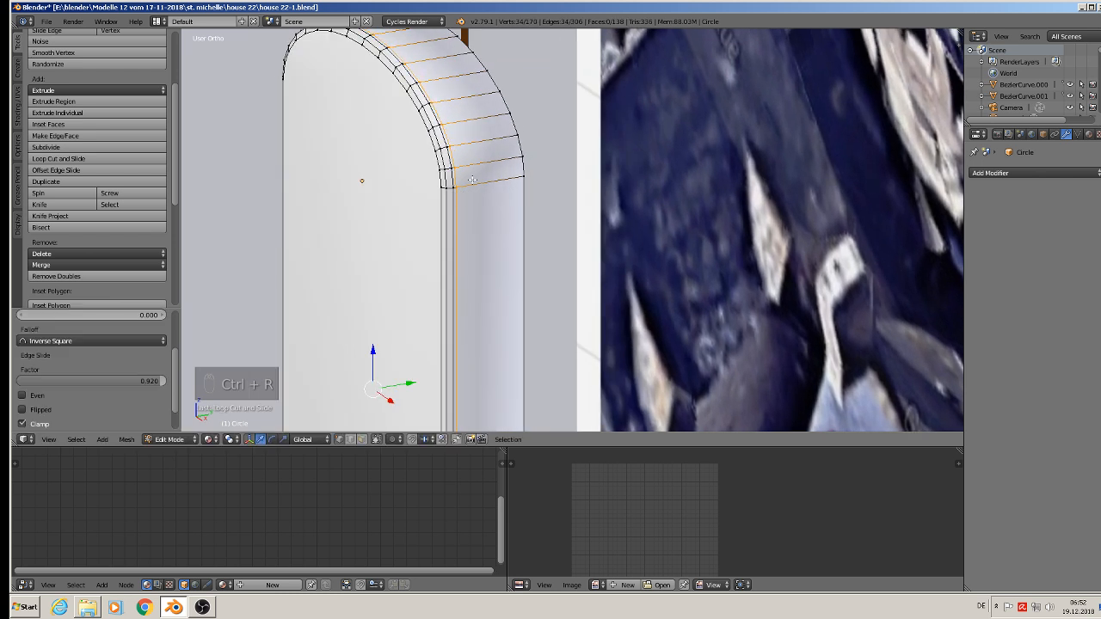
key("ctrl+r")
left_click(475, 177)
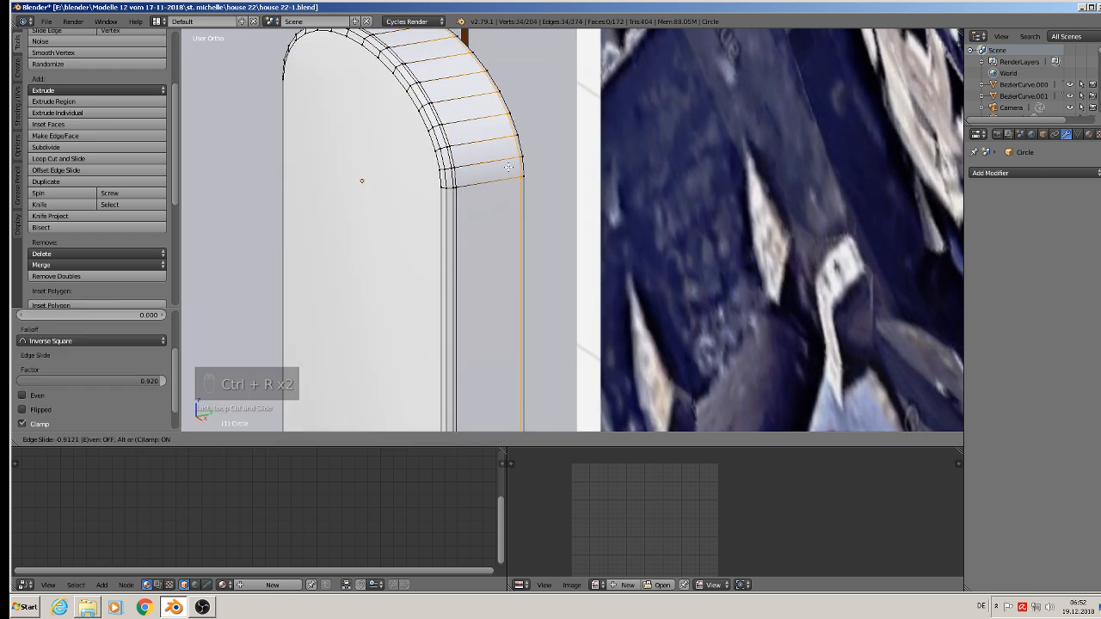
left_click(508, 166)
- Select the panel's large front face, set its shading to flat, and return to Object Mode
scroll(486, 216, "up", 2)
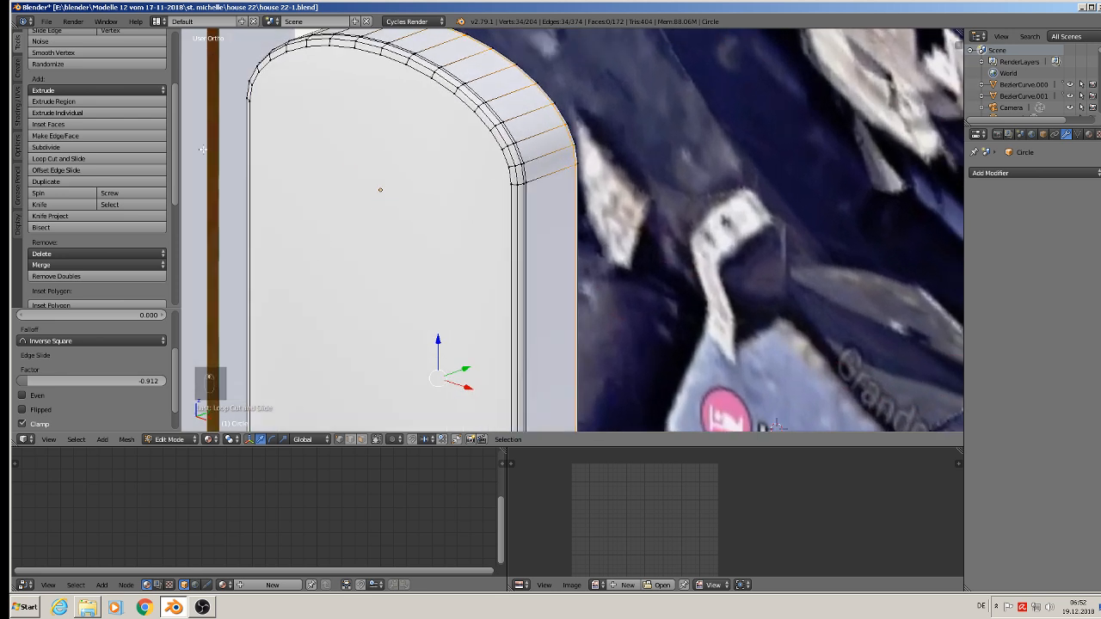
left_click(361, 440)
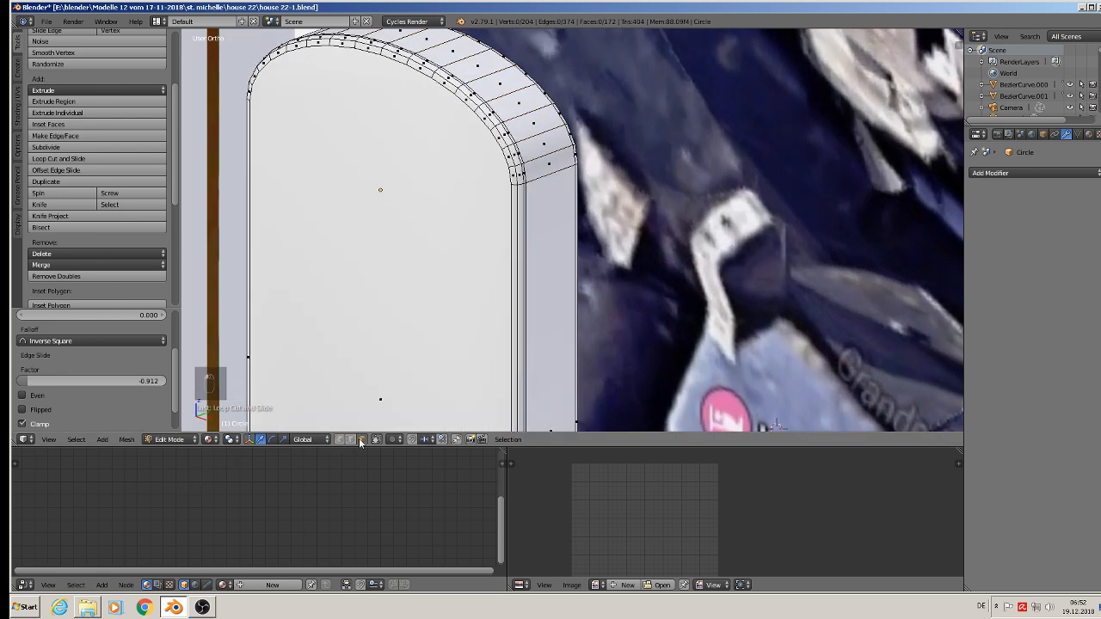
right_click(368, 247)
scroll(338, 272, "down", 3)
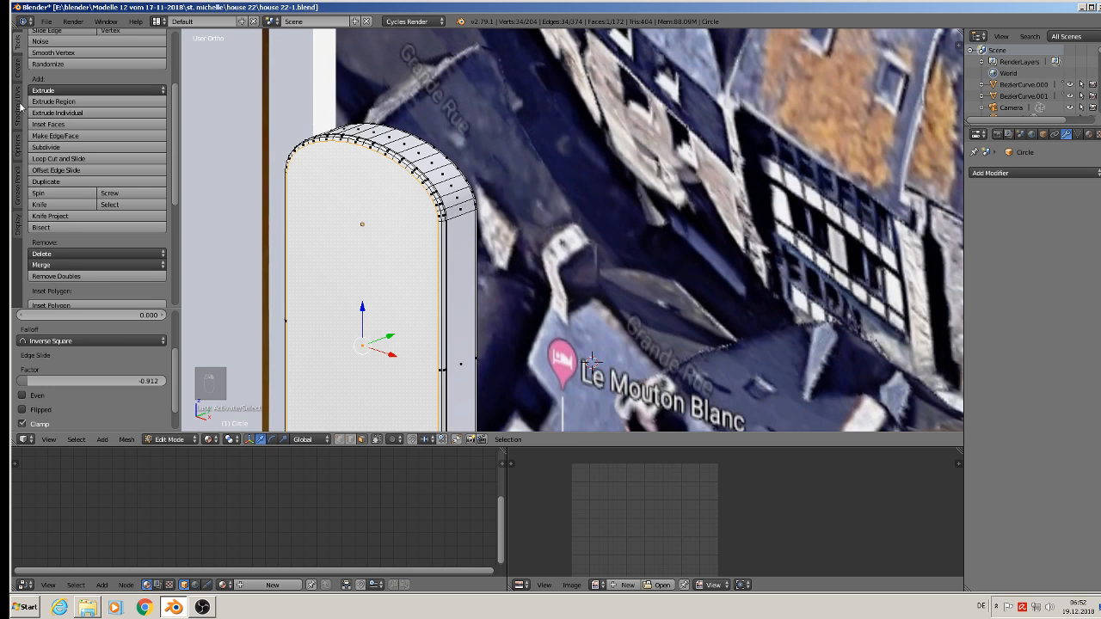
left_click(17, 108)
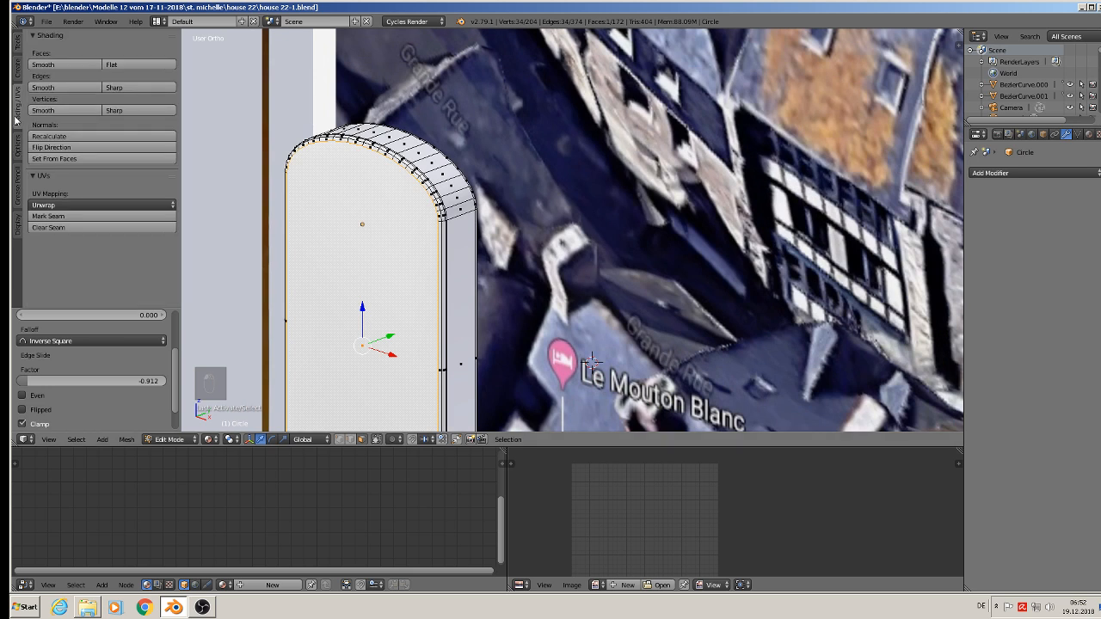
left_click(129, 64)
key("Tab")
- Assign the existing red Material.001 to the round-ended panel
scroll(482, 267, "down", 3)
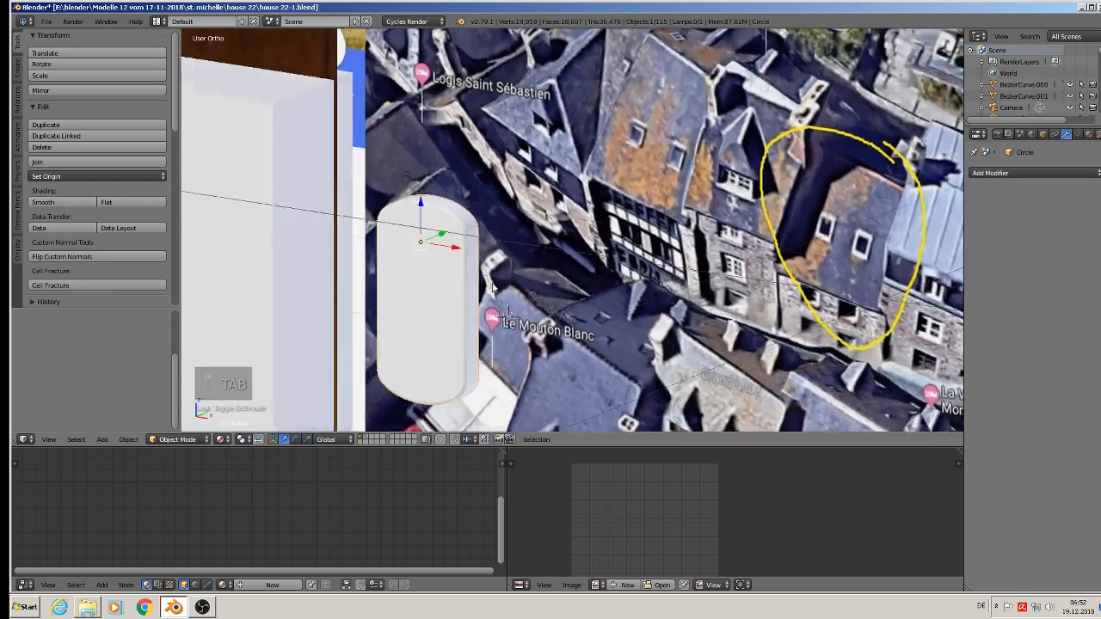
scroll(503, 281, "down", 2)
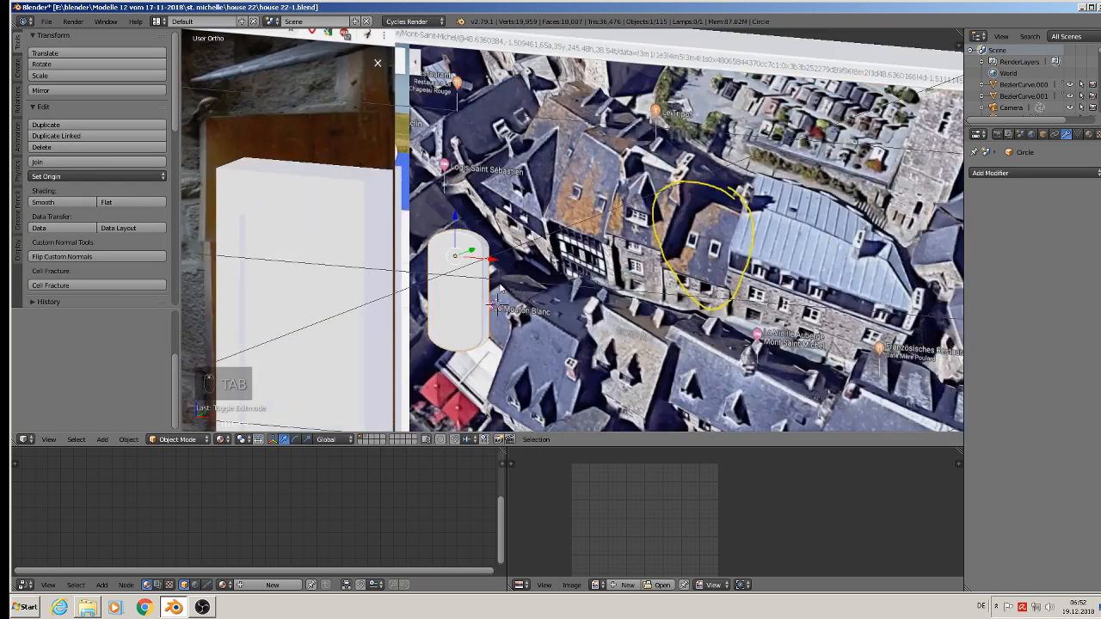
key("KP_1")
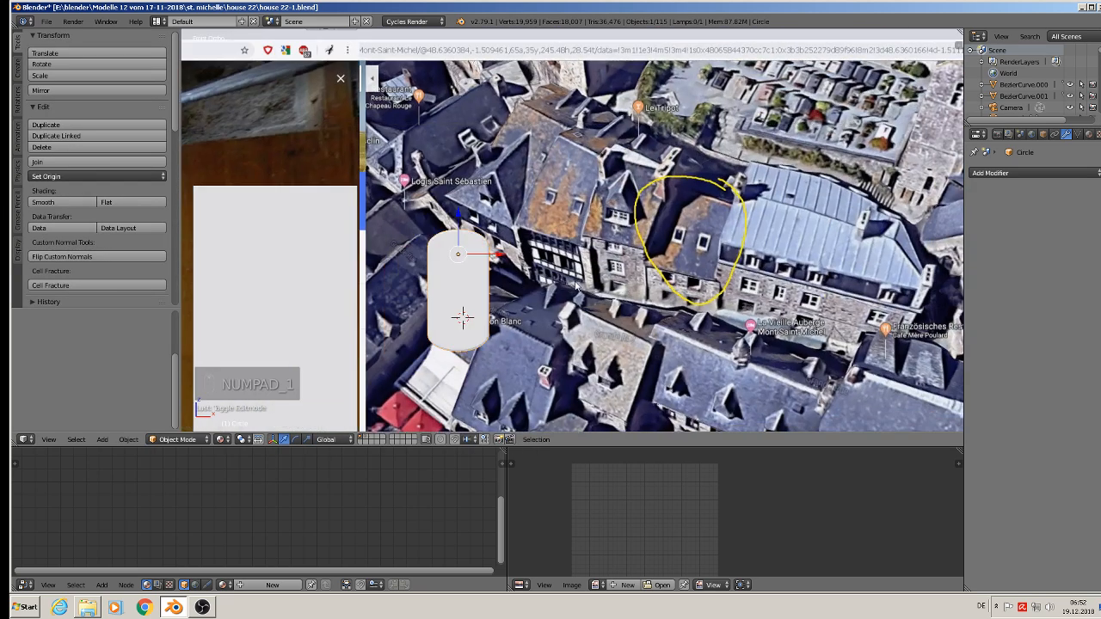
left_click(1088, 134)
left_click(981, 233)
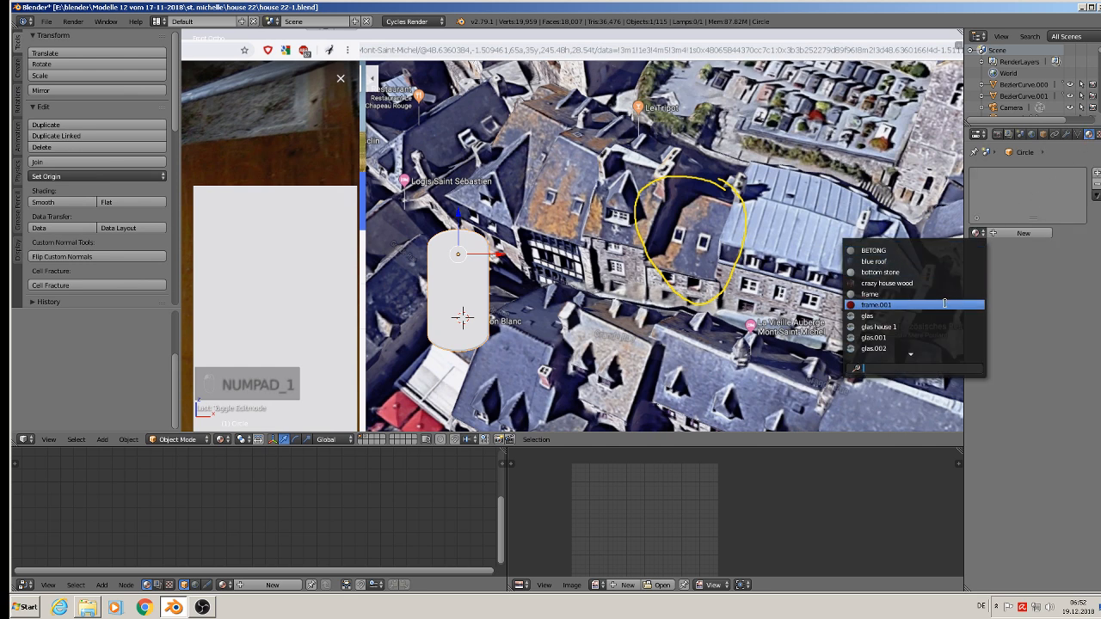
type("ma")
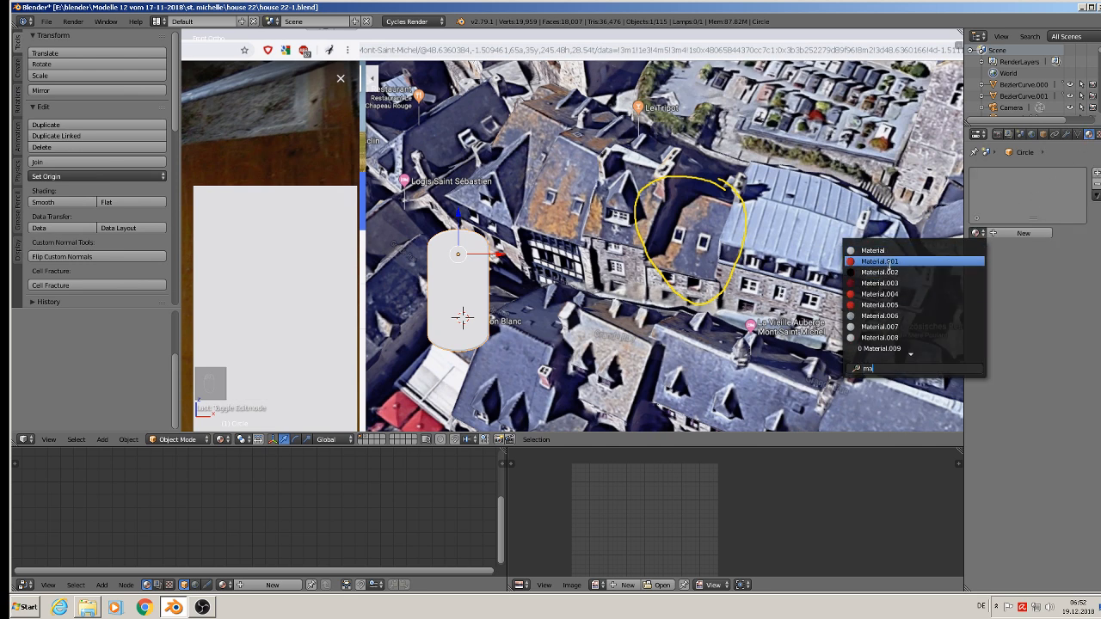
left_click(890, 264)
- Move the red panel along the X axis onto the upper part of the white door post
scroll(646, 302, "down", 4)
middle_click_drag(608, 281, 657, 174, "shift")
left_click_drag(639, 173, 555, 176)
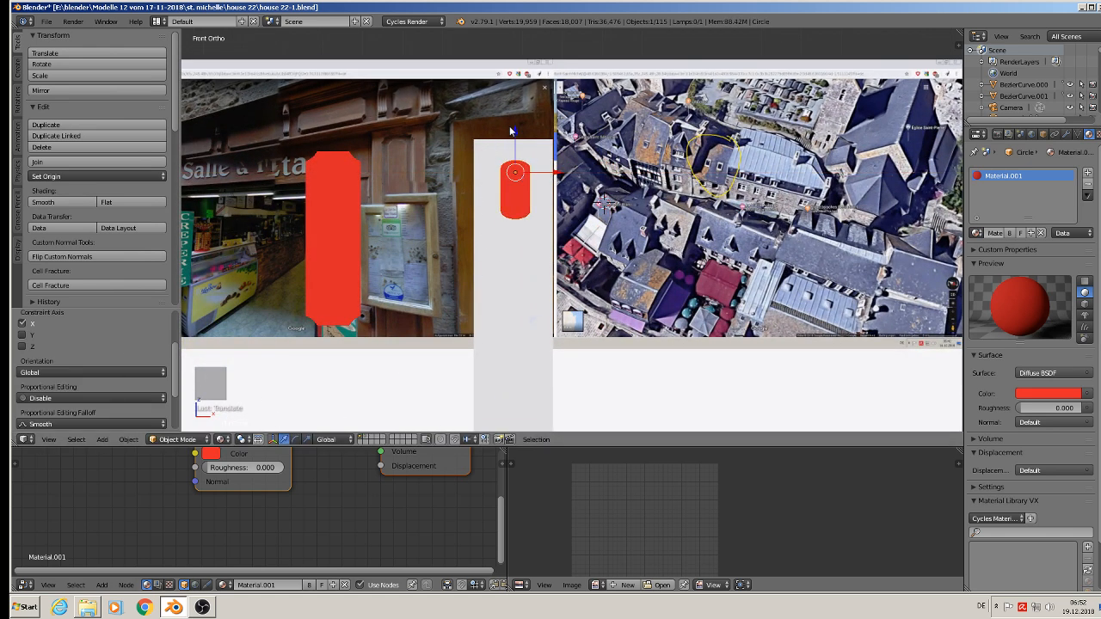
- Switch the viewport to solid shading and scale the round-ended panel up uniformly by about 1.33
left_click(221, 440)
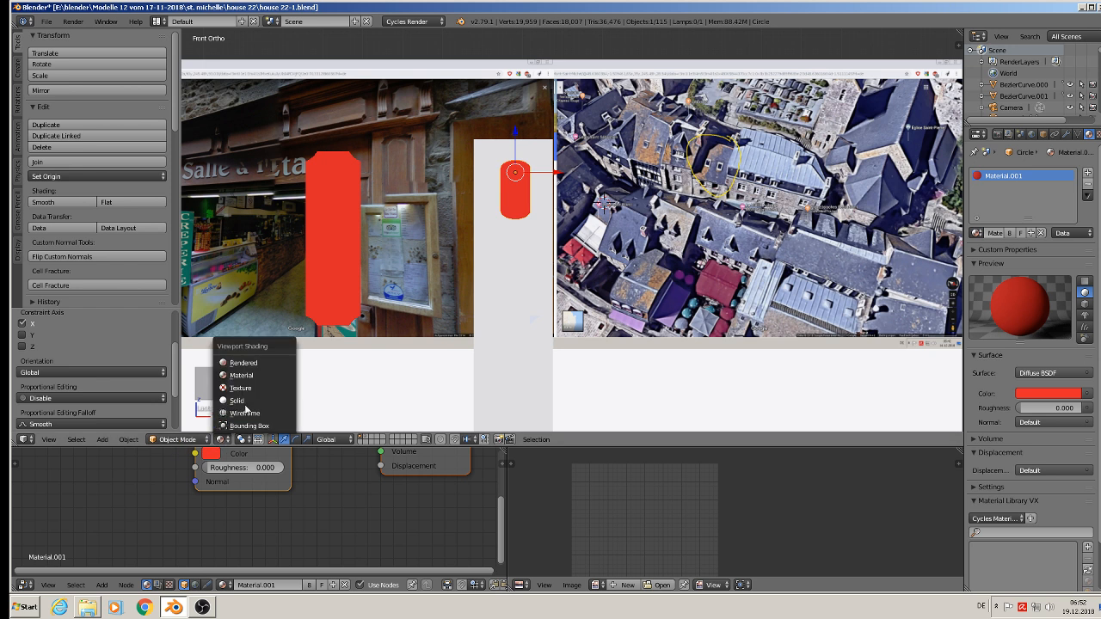
left_click(246, 409)
scroll(435, 334, "up", 3)
middle_click_drag(465, 329, 483, 320)
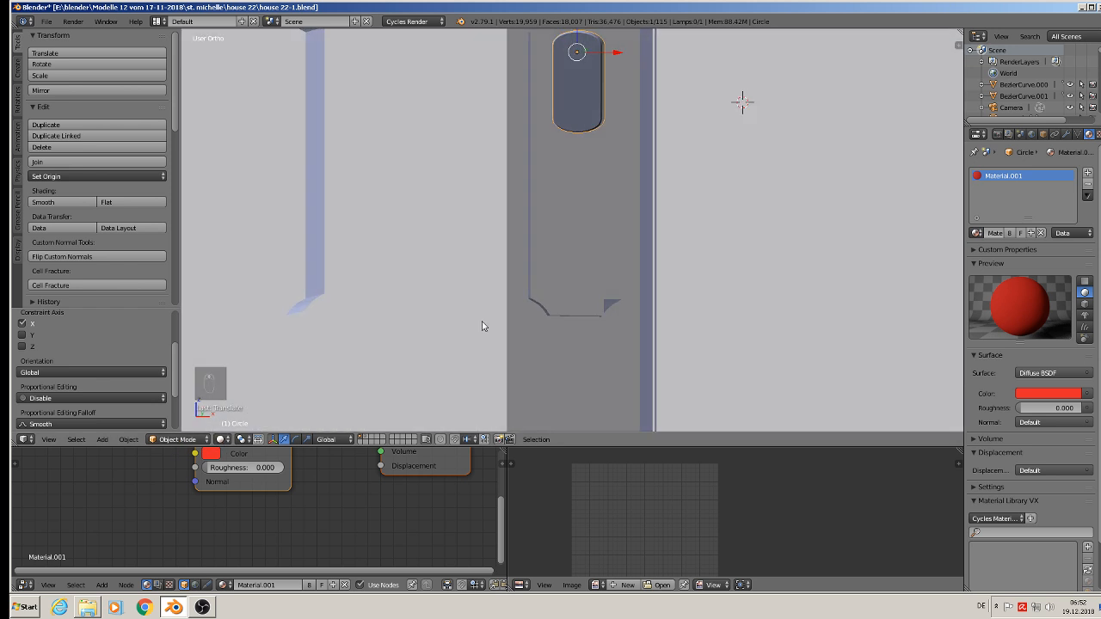
middle_click_drag(608, 248, 533, 346, "shift")
scroll(531, 332, "up", 1)
mouse_move(534, 306)
middle_mouse_down()
mouse_move(550, 310)
mouse_move(523, 302)
mouse_move(536, 304)
middle_mouse_up()
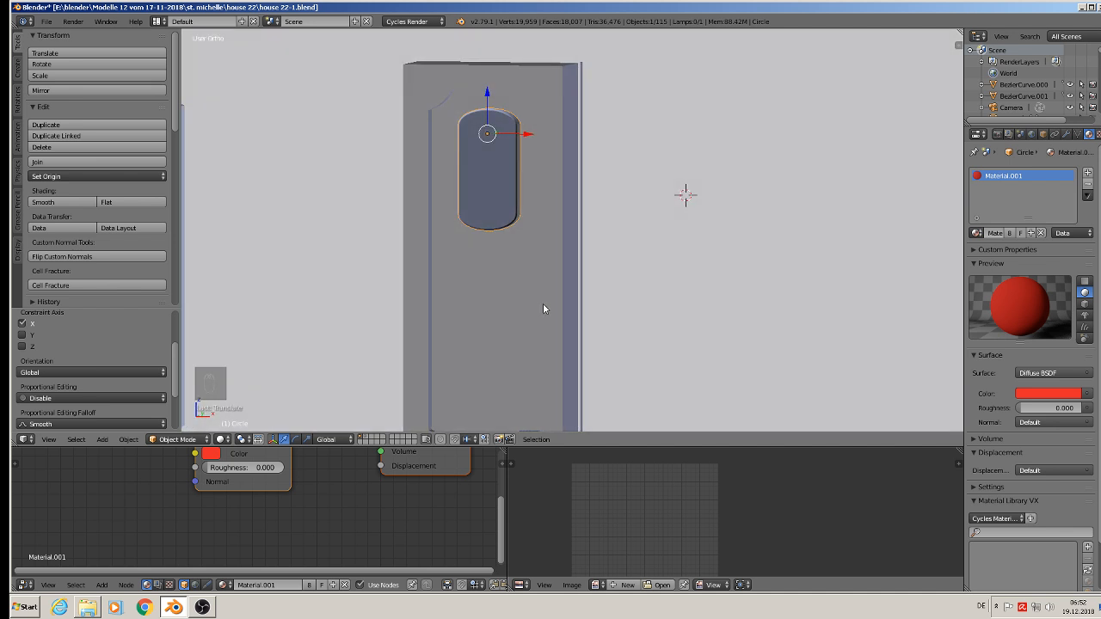
key("s")
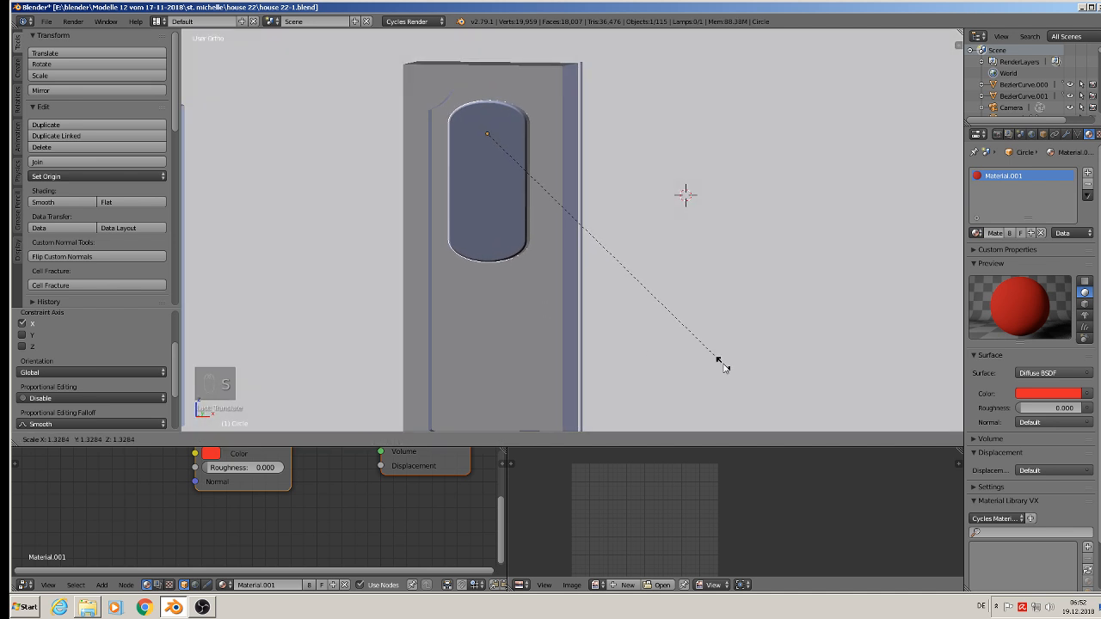
left_click(719, 364)
- Nudge the enlarged panel slightly along X and Z to centre it in the upper part of the post's recess
mouse_move(648, 326)
middle_mouse_down()
mouse_move(659, 300)
mouse_move(657, 317)
middle_mouse_up()
mouse_move(608, 264)
middle_mouse_down()
mouse_move(595, 264)
mouse_move(625, 270)
mouse_move(600, 261)
middle_mouse_up()
left_click_drag(530, 133, 529, 134)
middle_click_drag(565, 202, 555, 195)
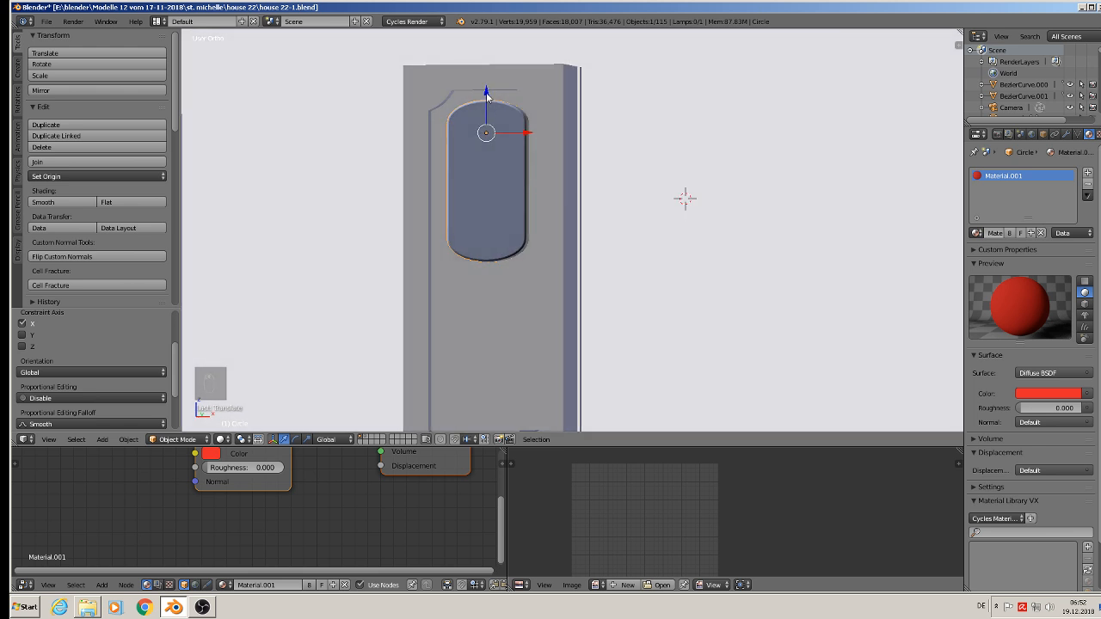
left_click_drag(487, 96, 481, 102)
scroll(594, 239, "down", 1)
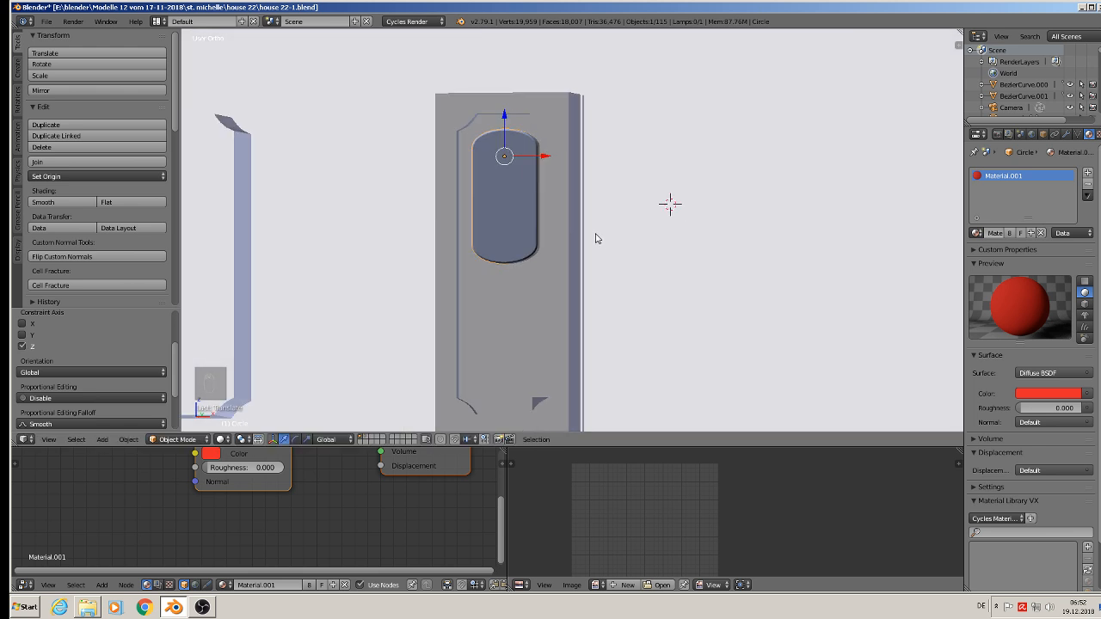
- Lengthen the panel by moving all vertices of its lower rounded end down along Z to near the recess's lower edge
middle_click_drag(604, 237, 609, 160, "shift")
key("Tab")
key("a")
key("a")
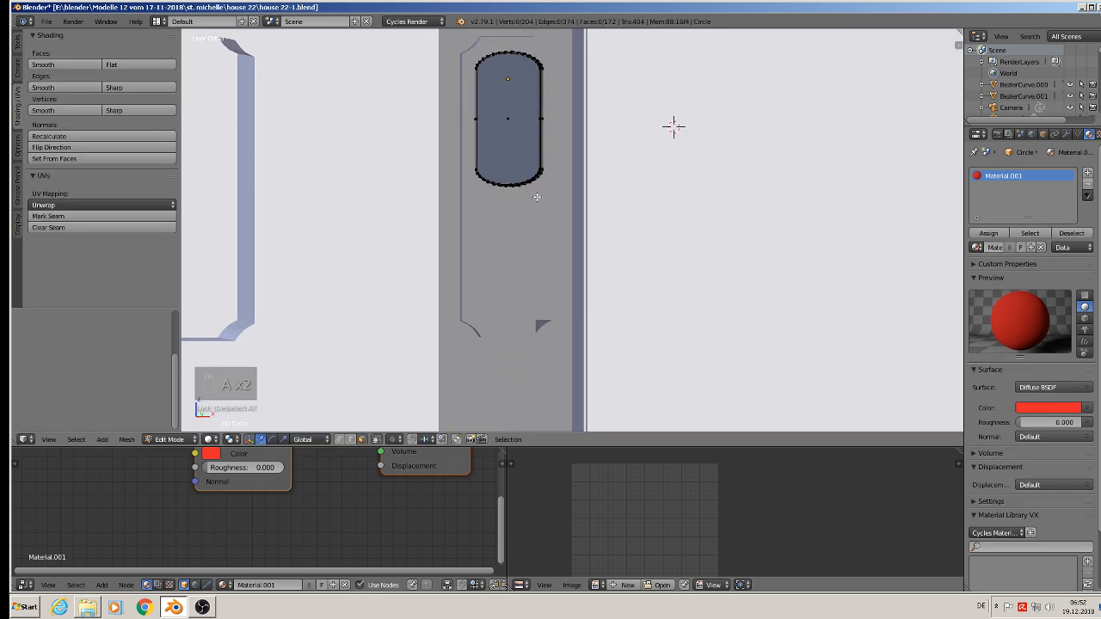
left_click(342, 440)
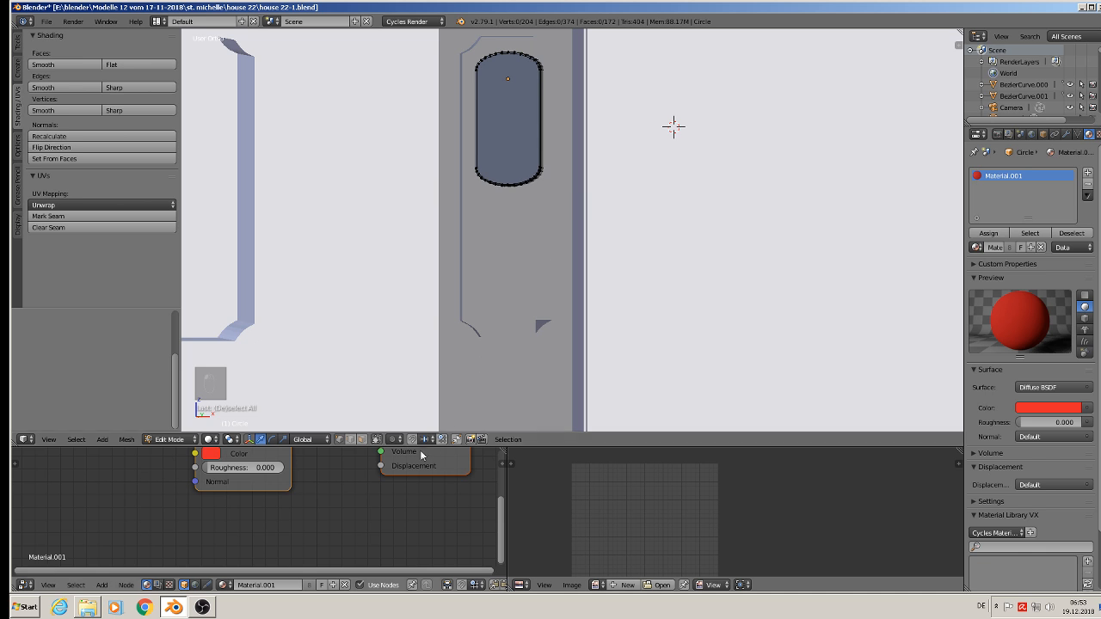
left_click(376, 439)
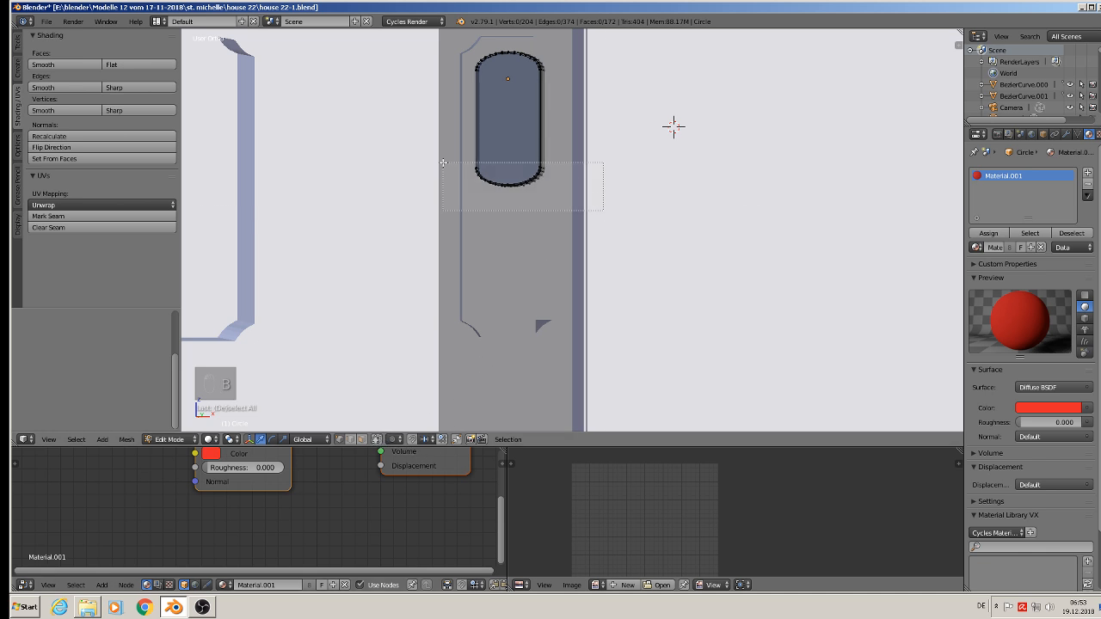
left_click_drag(443, 163, 443, 163)
left_click_drag(511, 141, 514, 280)
key("Tab")
middle_click_drag(547, 291, 508, 344)
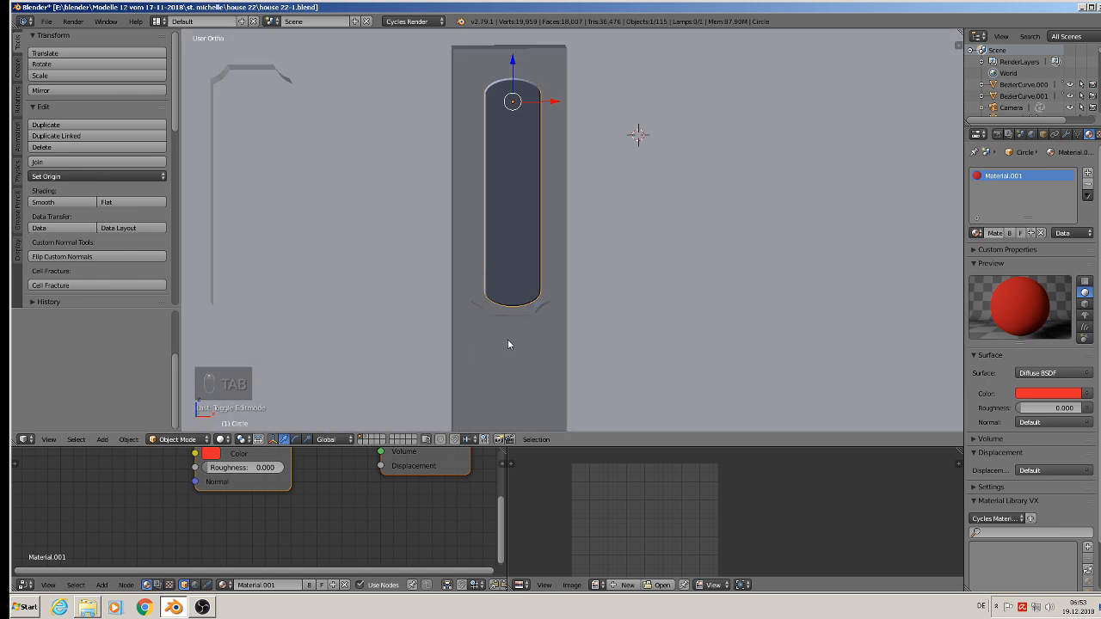
- In the door post's mesh, move the misplaced rear edges of the recess's lower right notch along Y to the recess's back plane
scroll(527, 318, "up", 6)
middle_click_drag(566, 282, 561, 285)
right_click(578, 246)
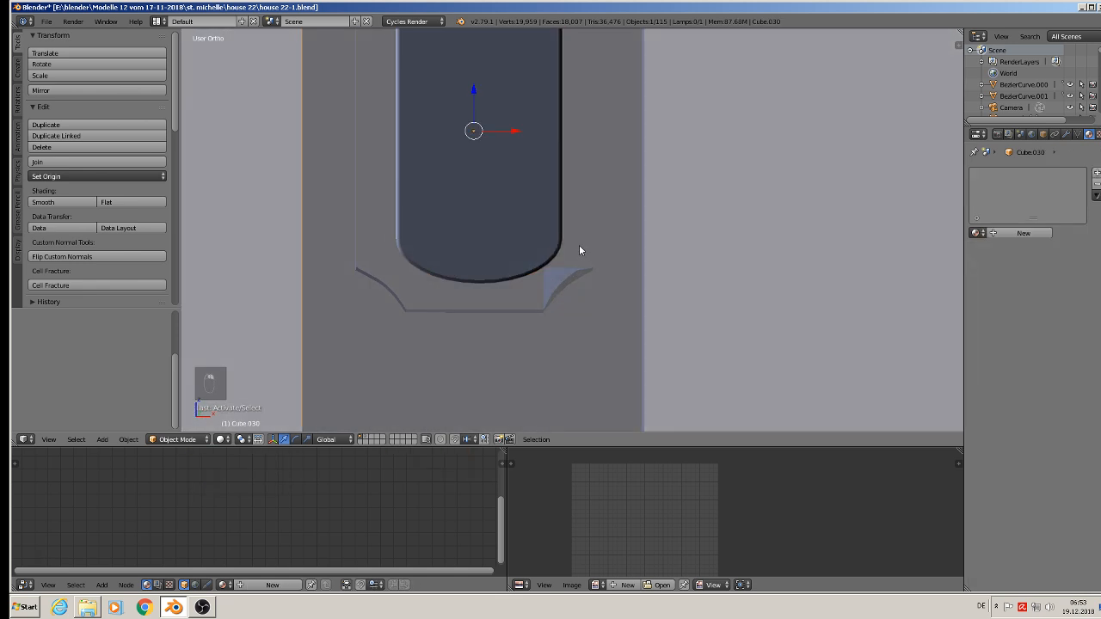
key("Tab")
scroll(582, 278, "up", 2)
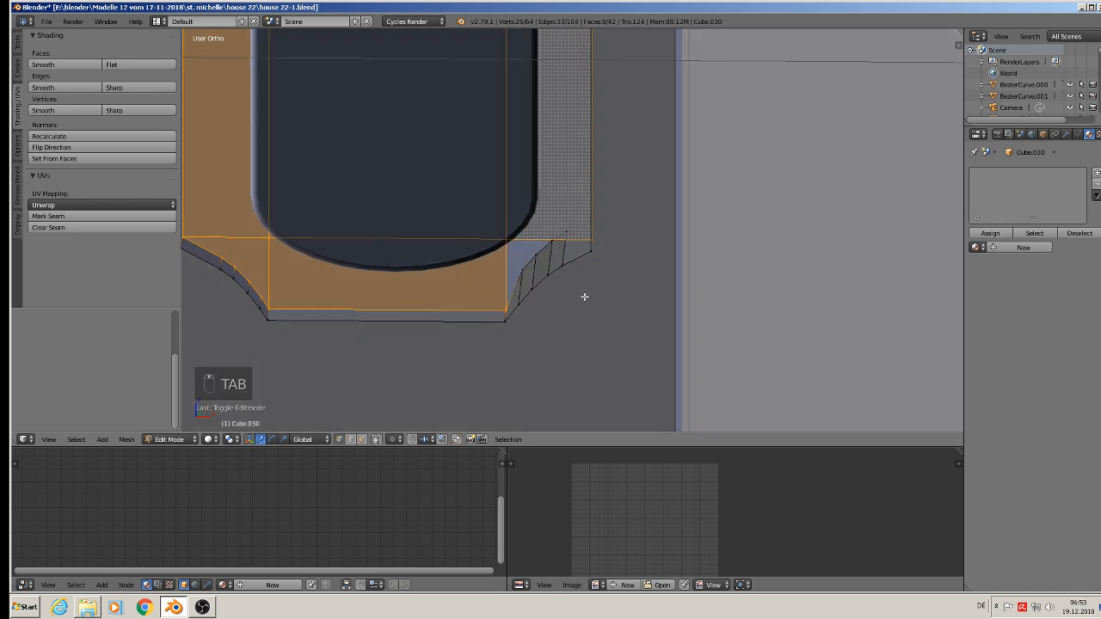
mouse_move(584, 297)
middle_mouse_down()
mouse_move(575, 302)
mouse_move(584, 295)
mouse_move(574, 284)
middle_mouse_up()
right_click(568, 246)
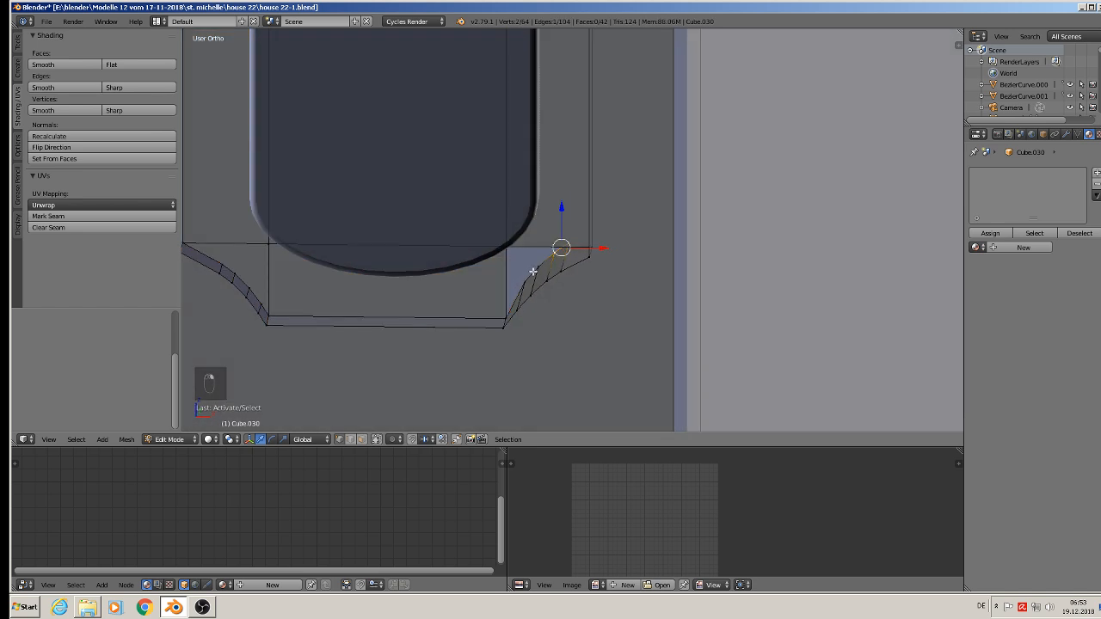
right_click(532, 273, "shift")
middle_click_drag(539, 316, 530, 2)
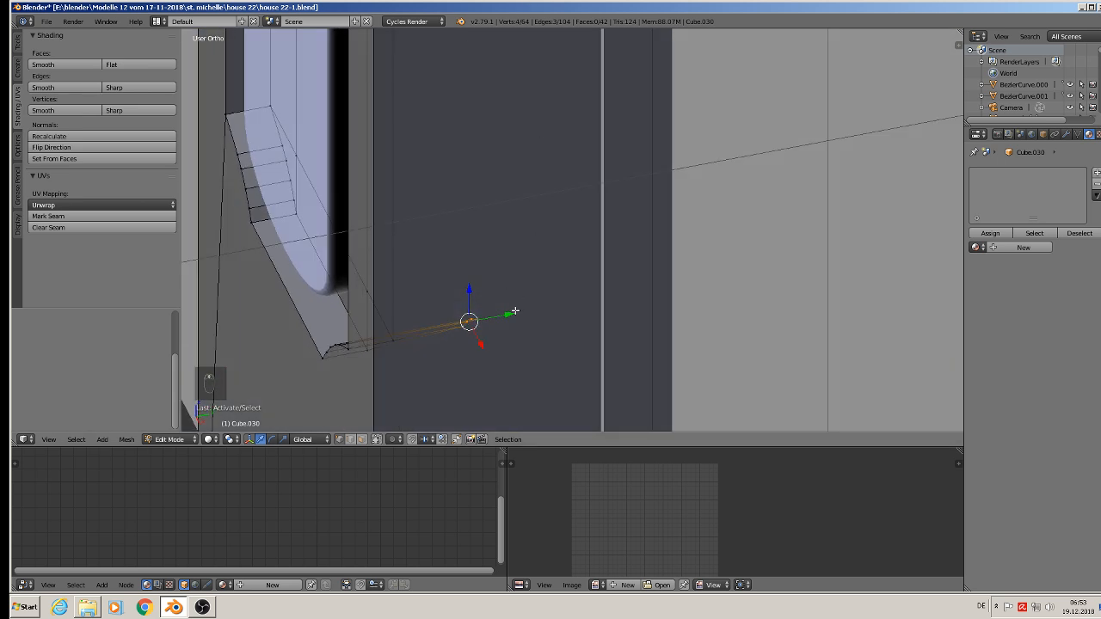
left_click_drag(514, 310, 459, 323)
left_click(414, 328)
middle_click_drag(414, 328, 530, 228)
left_click_drag(566, 264, 565, 263)
middle_click_drag(565, 263, 623, 264)
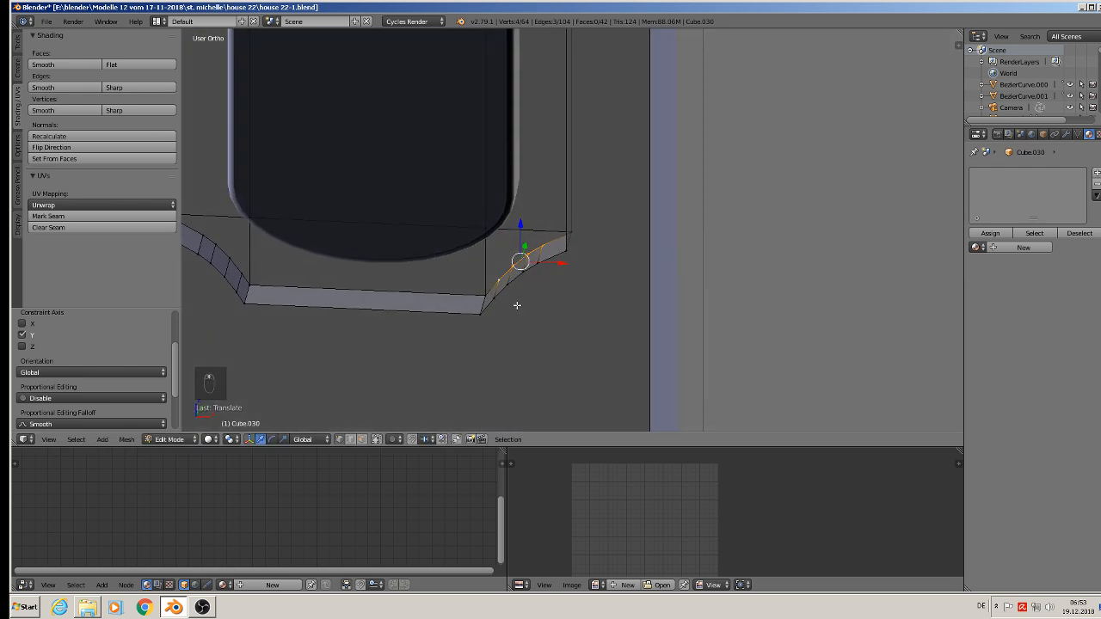
- Fill the gap at the recess's lower right notch with a face from its surrounding edges, and return to Object Mode
right_click(482, 291, "shift")
right_click(490, 225, "shift")
right_click(574, 224, "shift")
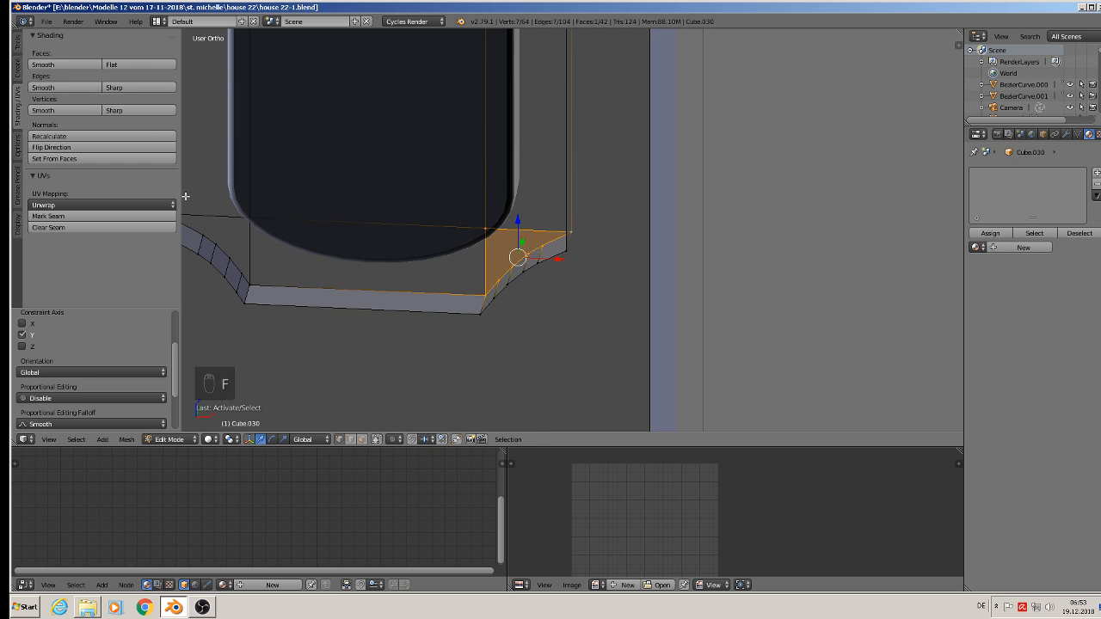
key("Tab")
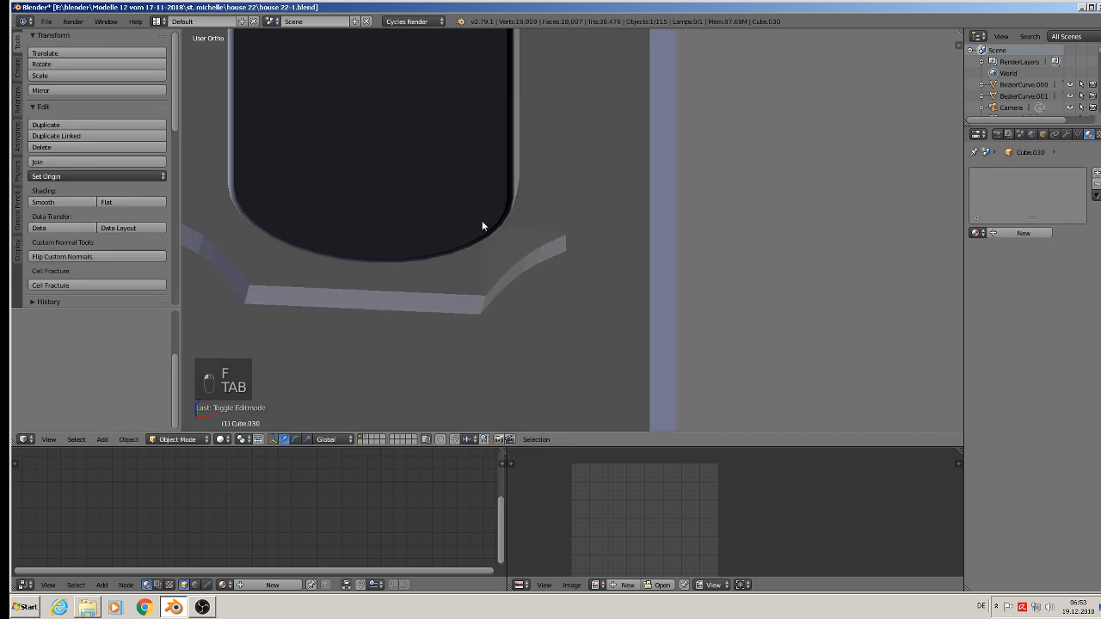
- Flatten the recess's back face by selecting all its vertices from the side and scaling them to 0 along Y
scroll(483, 227, "down", 4)
mouse_move(488, 240)
middle_mouse_down()
mouse_move(475, 216)
mouse_move(527, 196)
mouse_move(474, 191)
mouse_move(460, 222)
mouse_move(480, 239)
mouse_move(384, 231)
mouse_move(412, 258)
mouse_move(475, 387)
middle_mouse_up()
key("Tab")
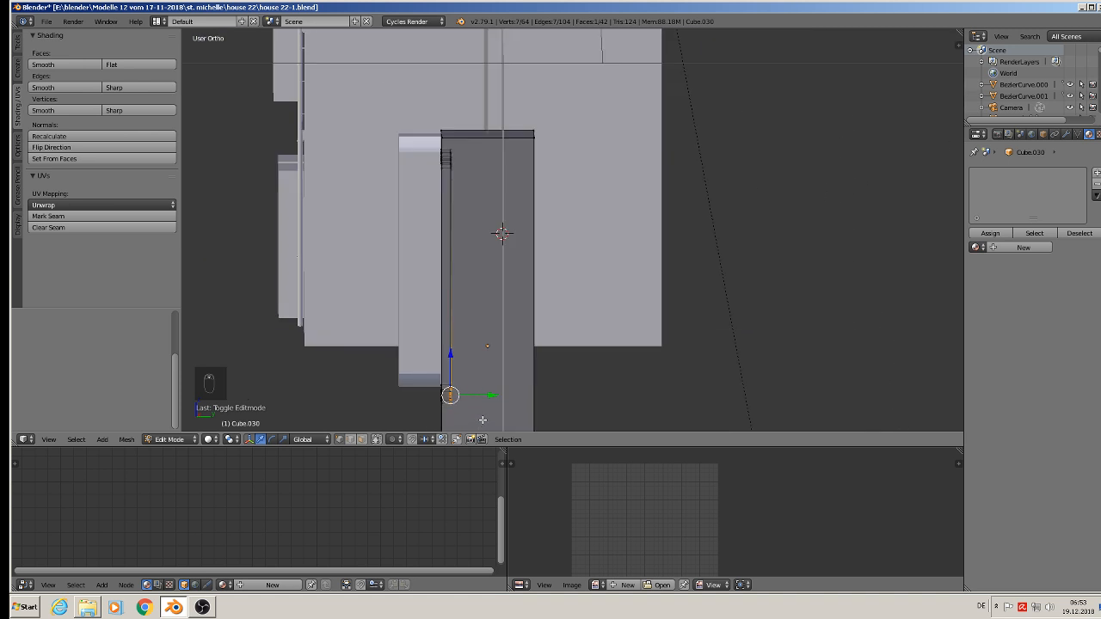
key("a")
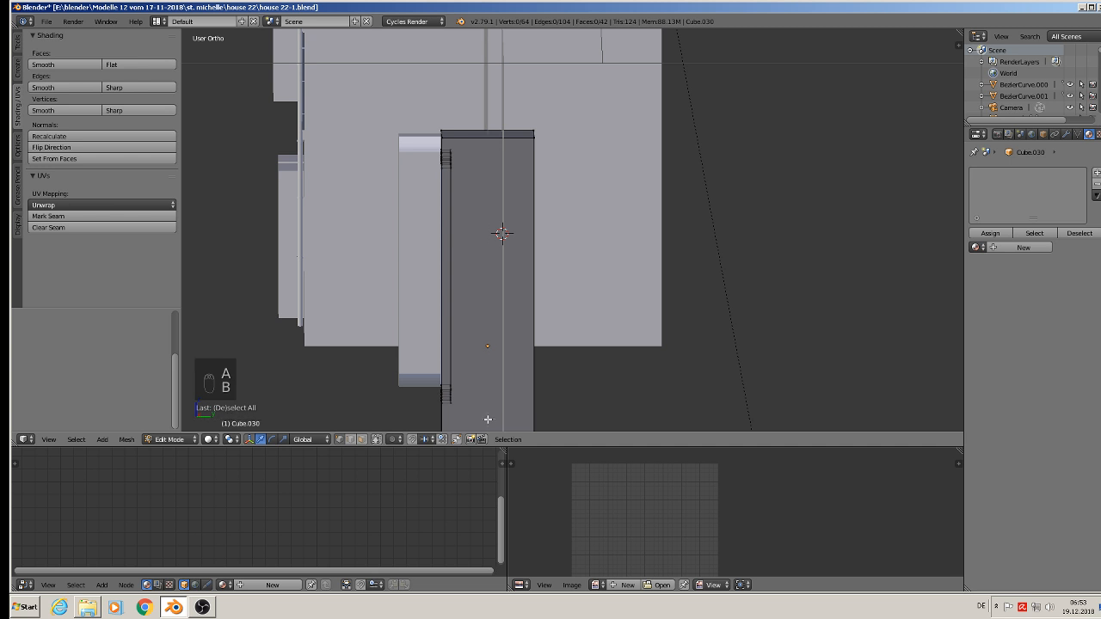
left_click_drag(487, 420, 446, 118)
key("s")
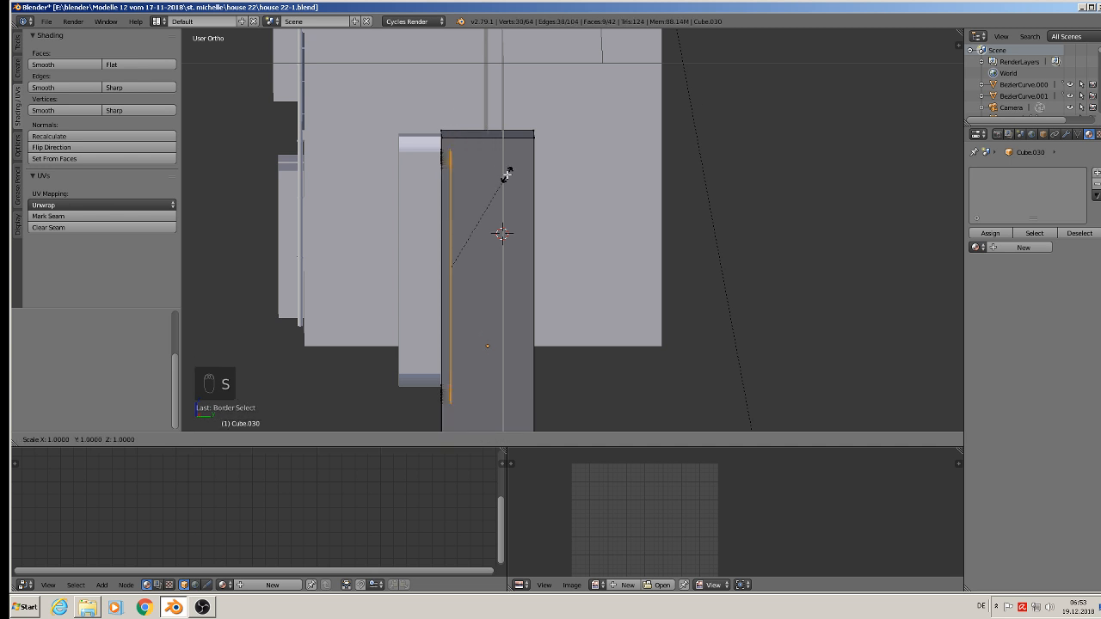
key("y")
key("0")
key("Return")
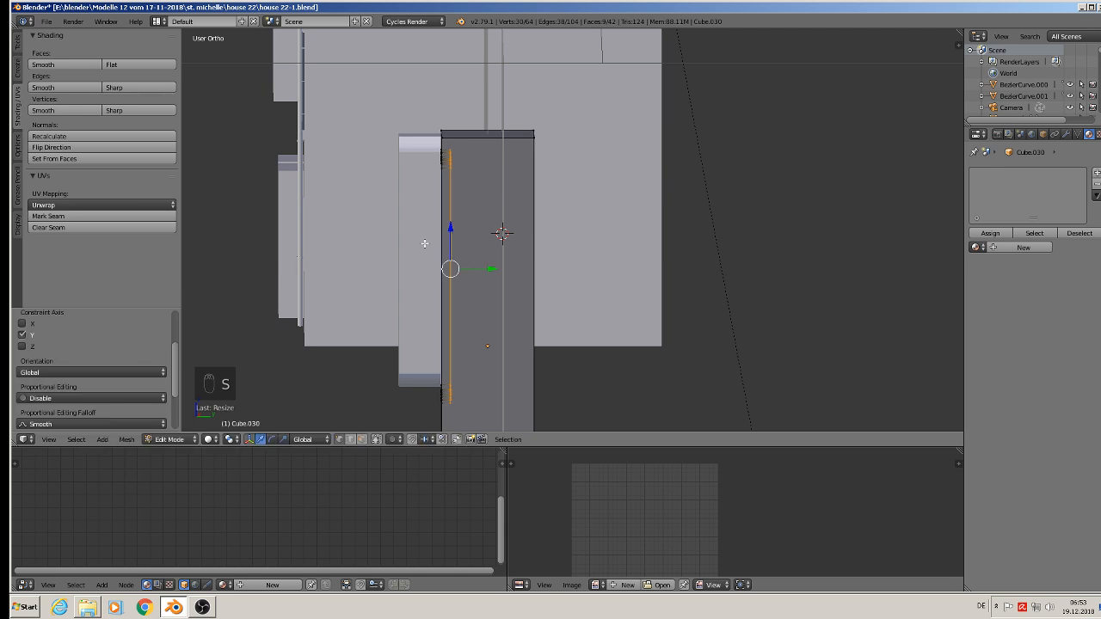
key("a")
middle_click_drag(467, 287, 621, 109)
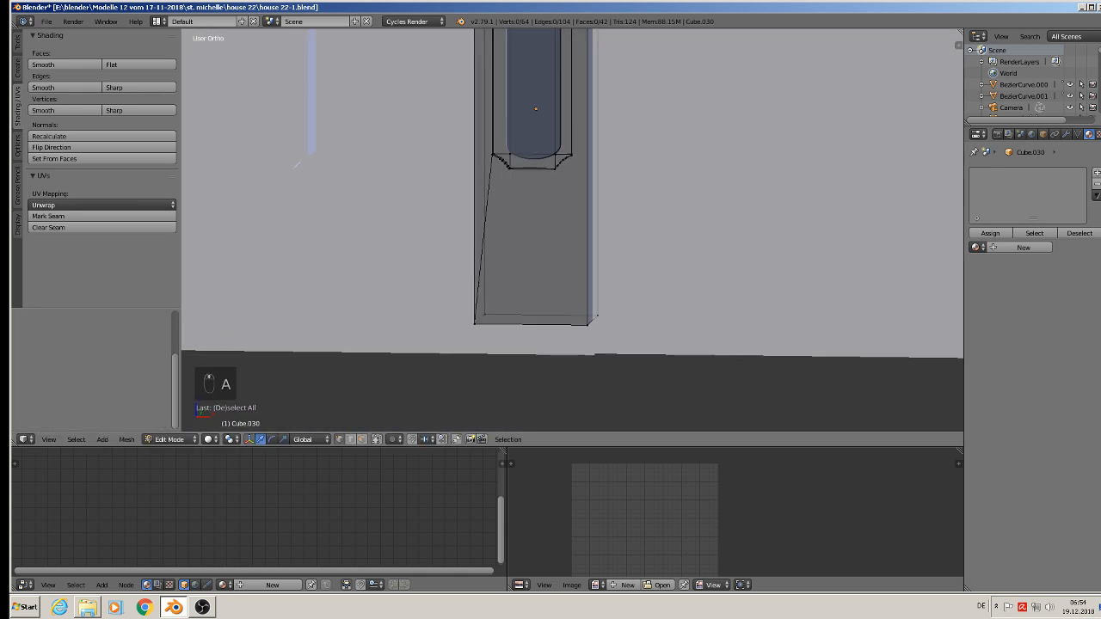
key("Tab")
- Select the entire mesh of the round-ended panel and recalculate its normals
scroll(578, 176, "up", 5)
middle_click_drag(556, 183, 534, 306)
scroll(550, 175, "down", 3)
right_click(505, 190)
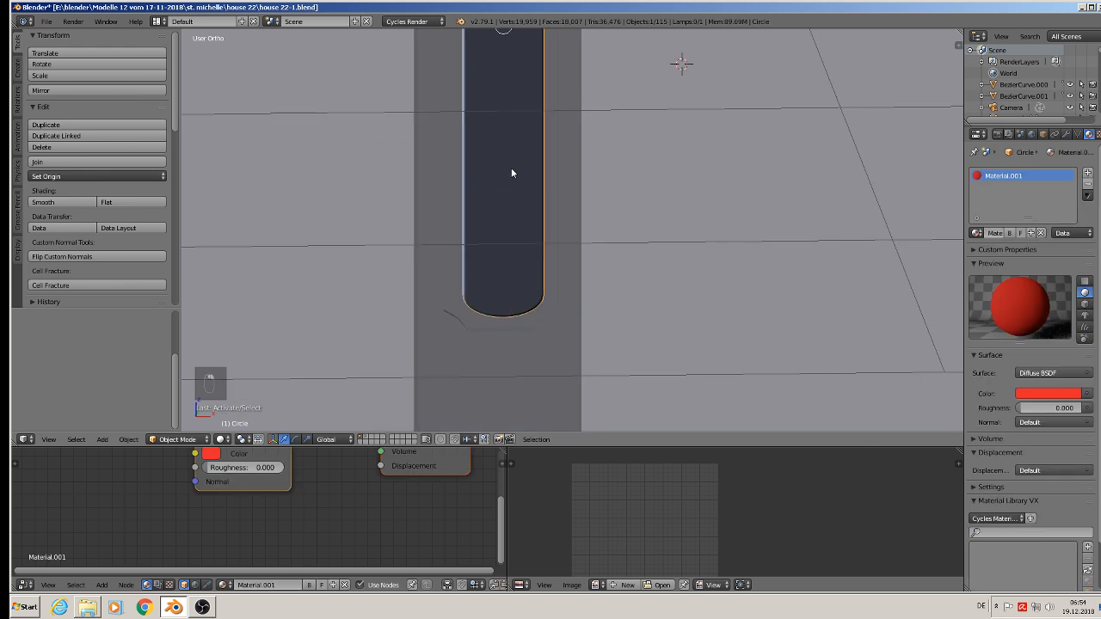
scroll(511, 172, "down", 4, "shift")
scroll(504, 164, "down", 1)
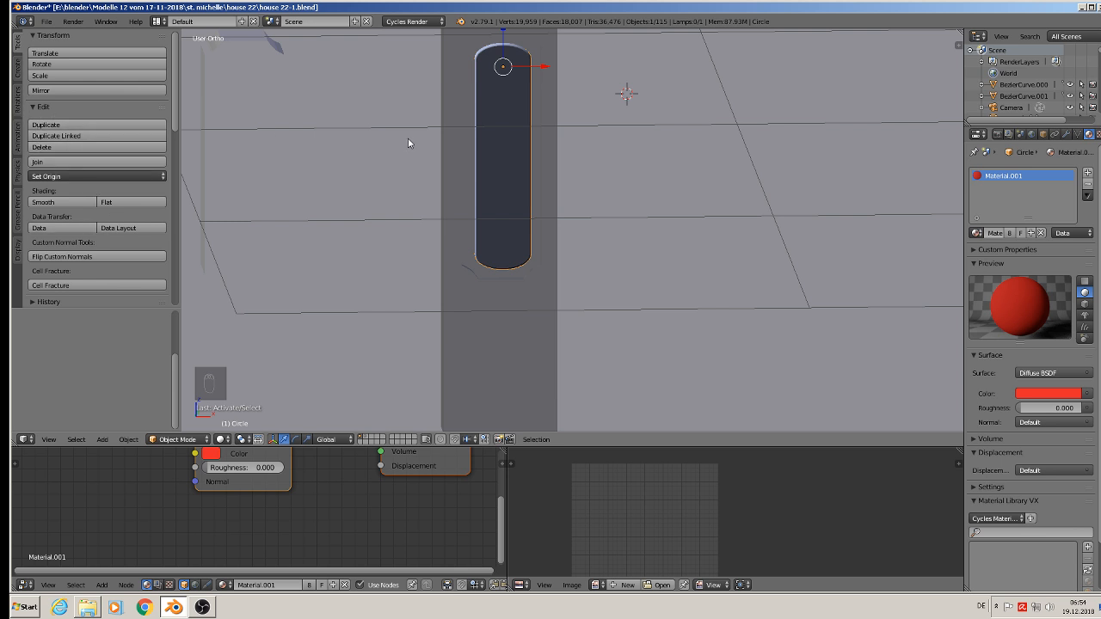
key("Tab")
key("a")
key("a")
key("a")
key("a")
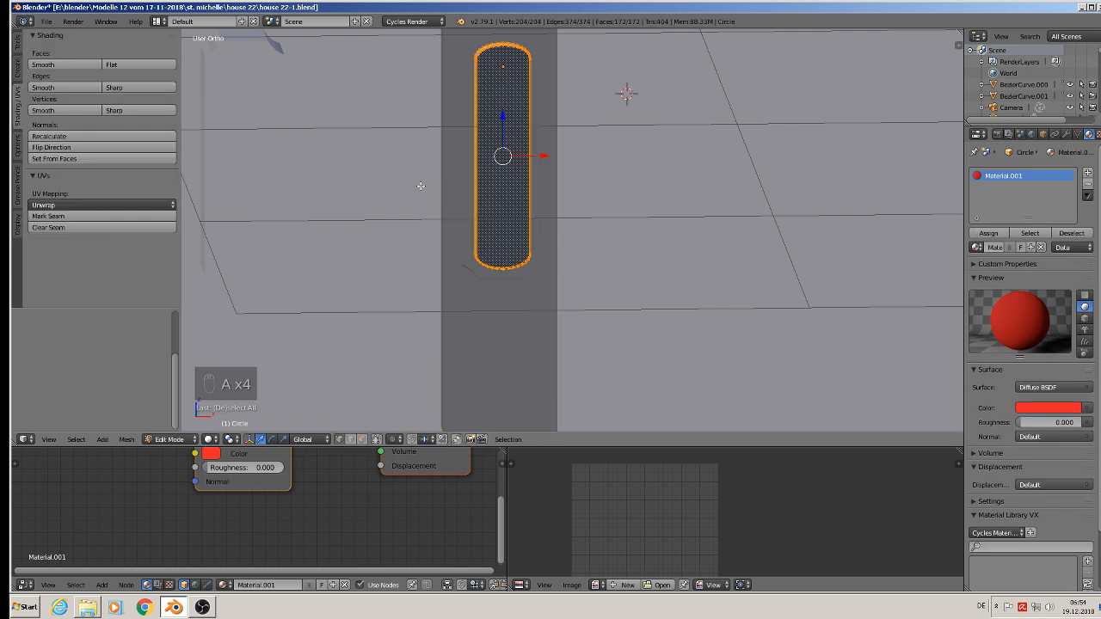
left_click(126, 135)
key("Tab")
- Select the door post together with the round-ended panel and move both forward along the Y axis
middle_click_drag(523, 172, 465, 179)
scroll(537, 222, "down", 3)
middle_click_drag(537, 222, 479, 262)
scroll(479, 258, "up", 2)
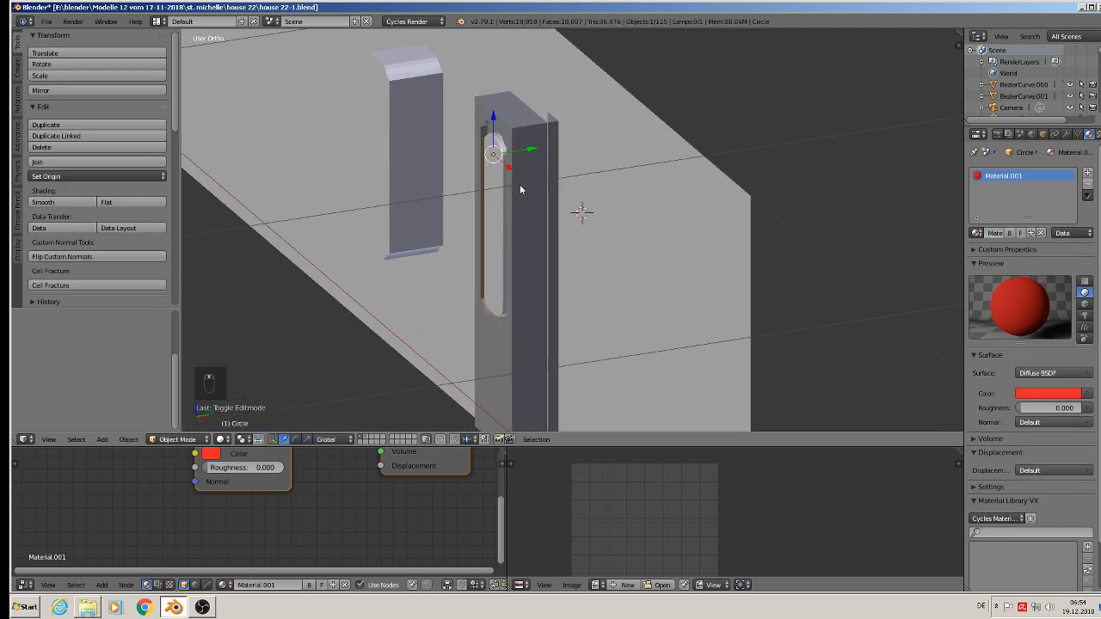
right_click(535, 138)
left_click_drag(550, 210, 368, 227)
middle_click_drag(368, 227, 451, 162, "shift")
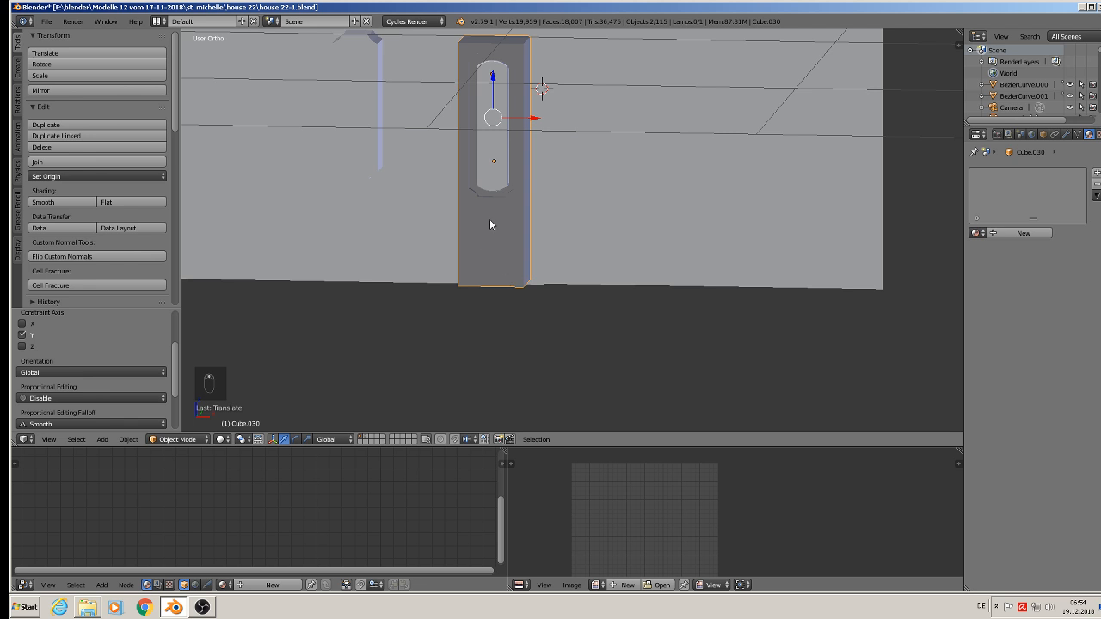
- In front view with material shading, duplicate the red notched-corner block and place the copy over the door post's lower end
key("KP_1")
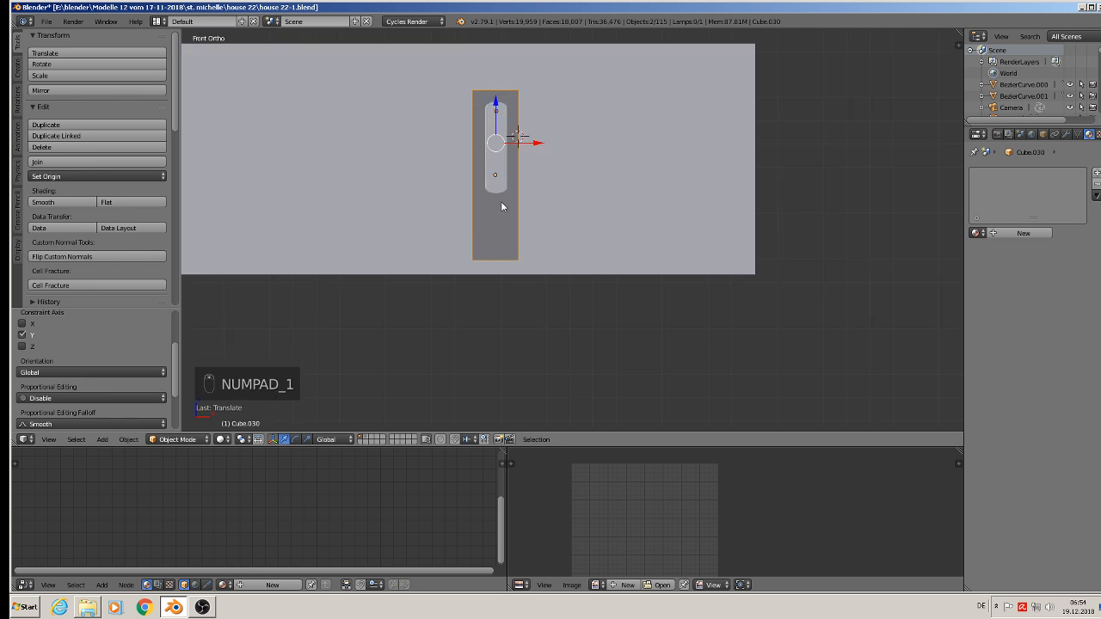
left_click(224, 440)
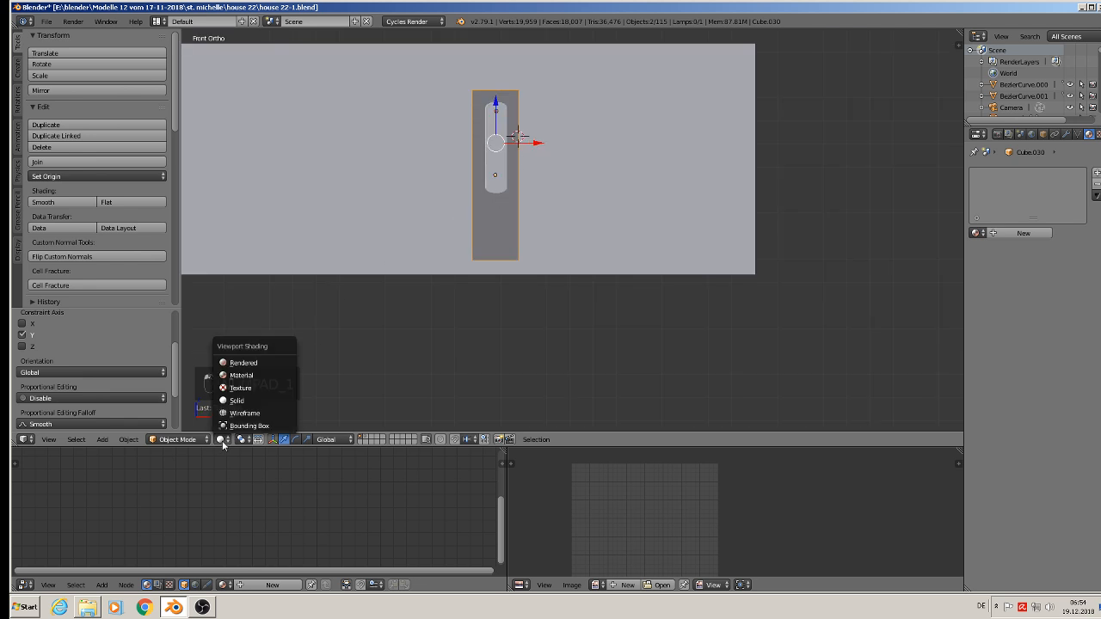
left_click(246, 373)
right_click(399, 137)
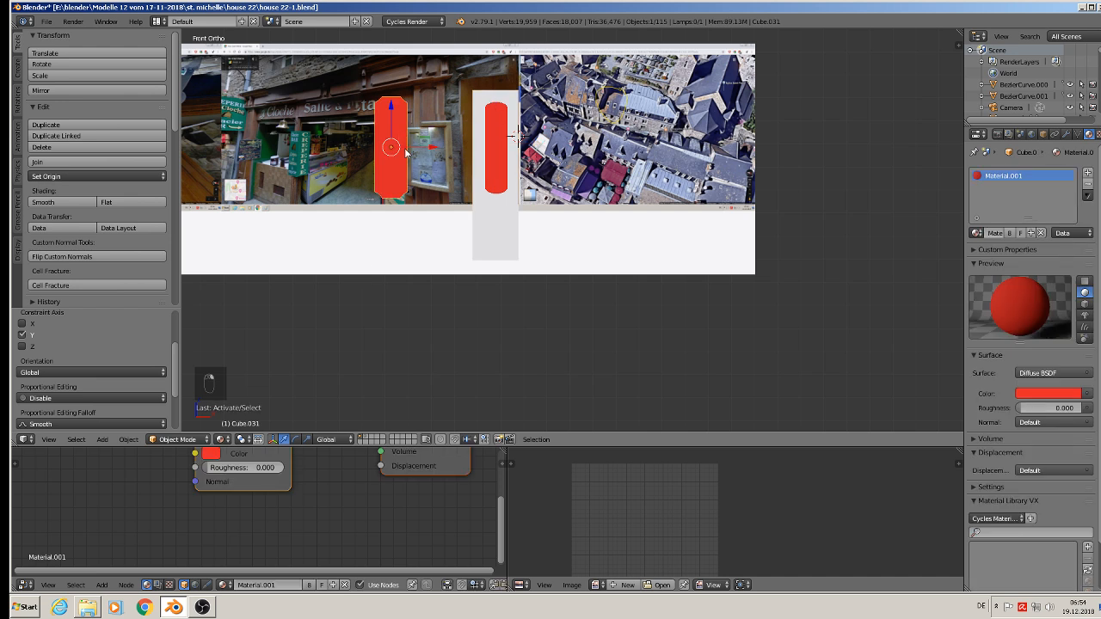
key("shift+d")
left_click(510, 278)
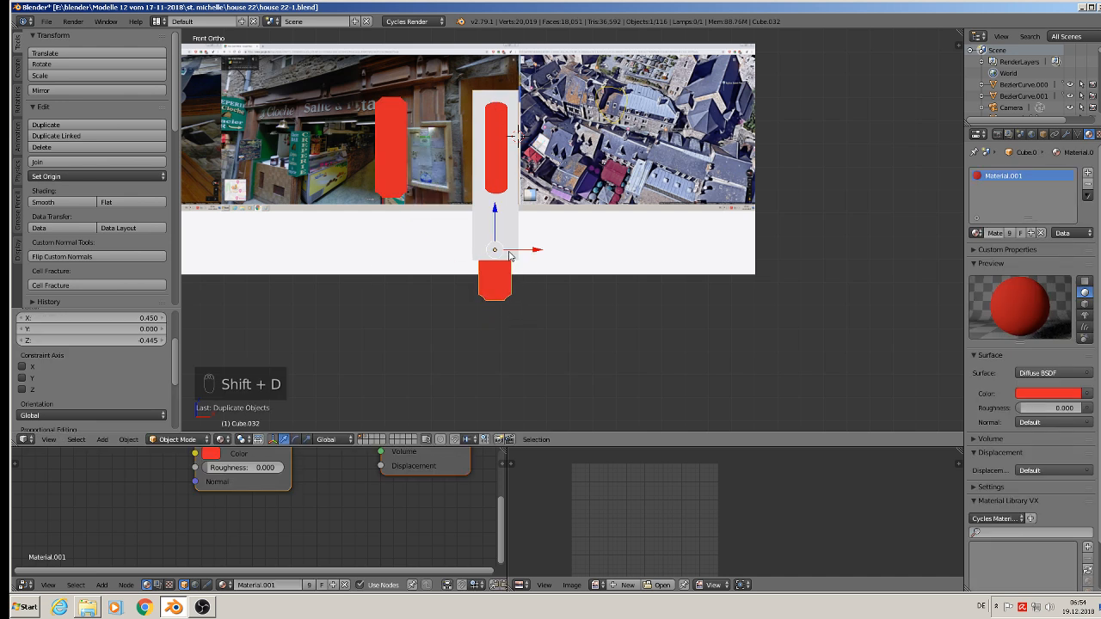
- Move the duplicated block forward along Y in front of the door post and lower it slightly along Z
middle_click_drag(509, 277, 431, 312)
left_click_drag(525, 237, 434, 248)
middle_click_drag(435, 248, 509, 236)
scroll(509, 235, "up", 6)
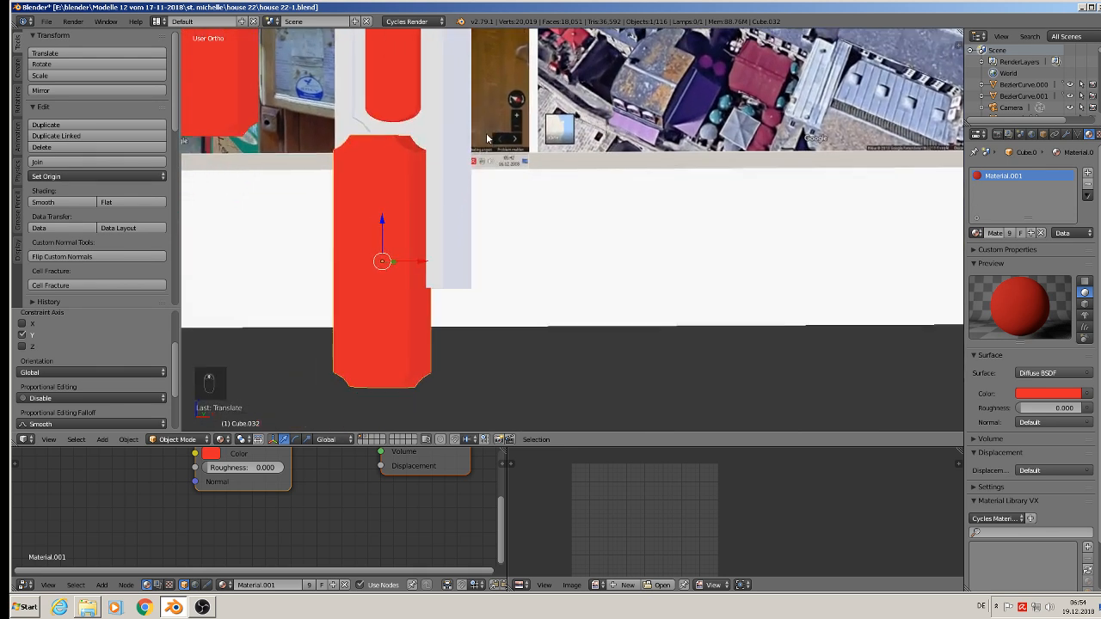
middle_click_drag(487, 137, 474, 149)
scroll(410, 189, "up", 4)
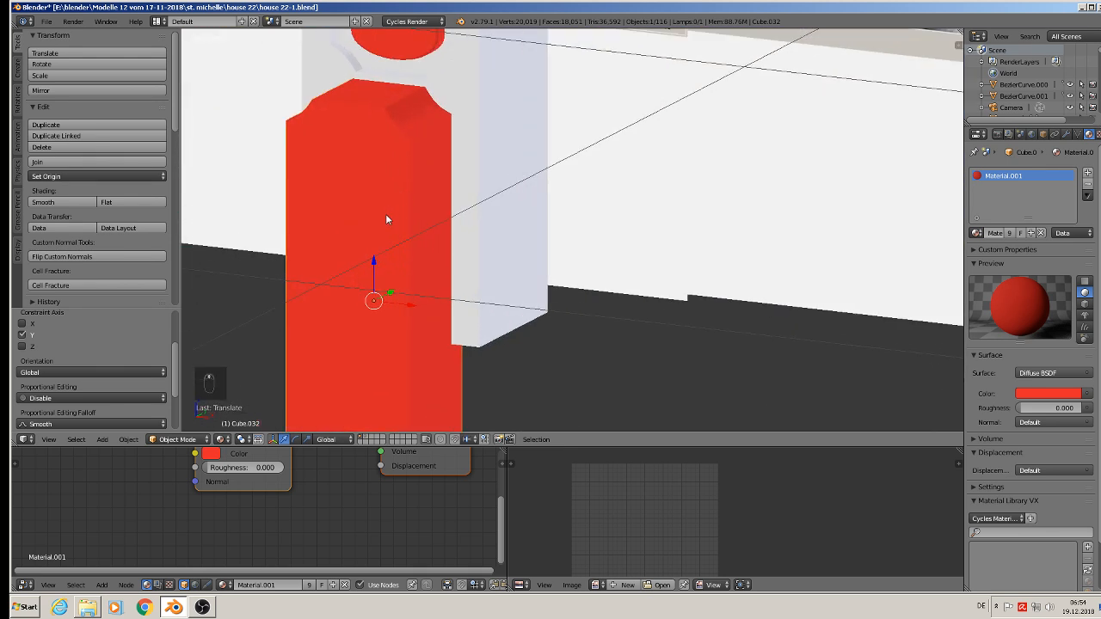
left_click_drag(370, 273, 380, 288)
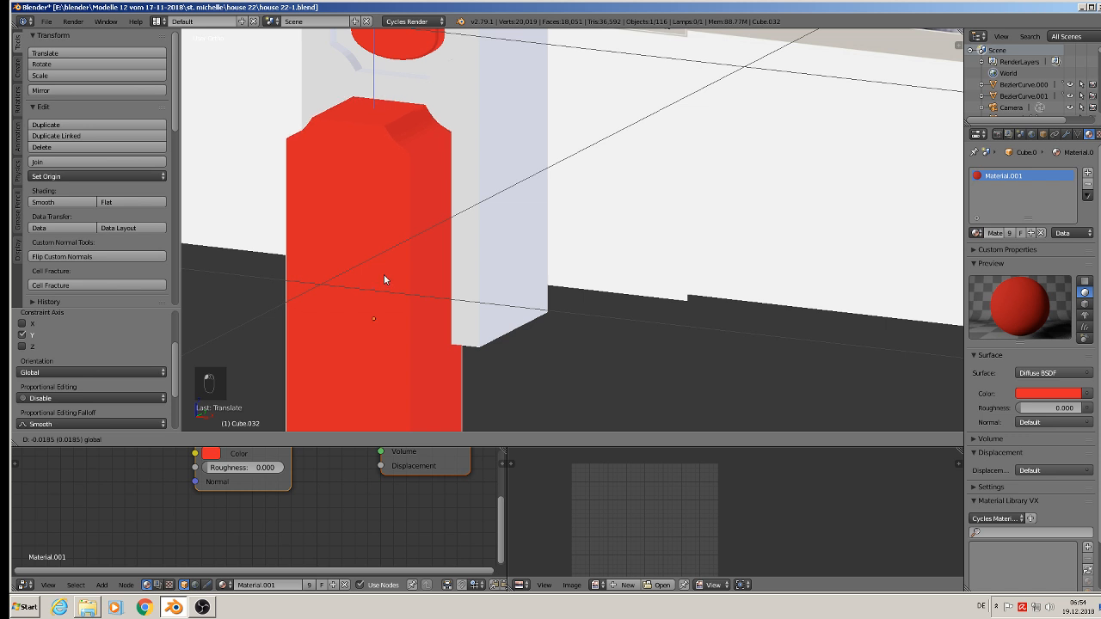
key("KP_5")
middle_click_drag(419, 298, 514, 116, "shift")
middle_click_drag(541, 209, 585, 193)
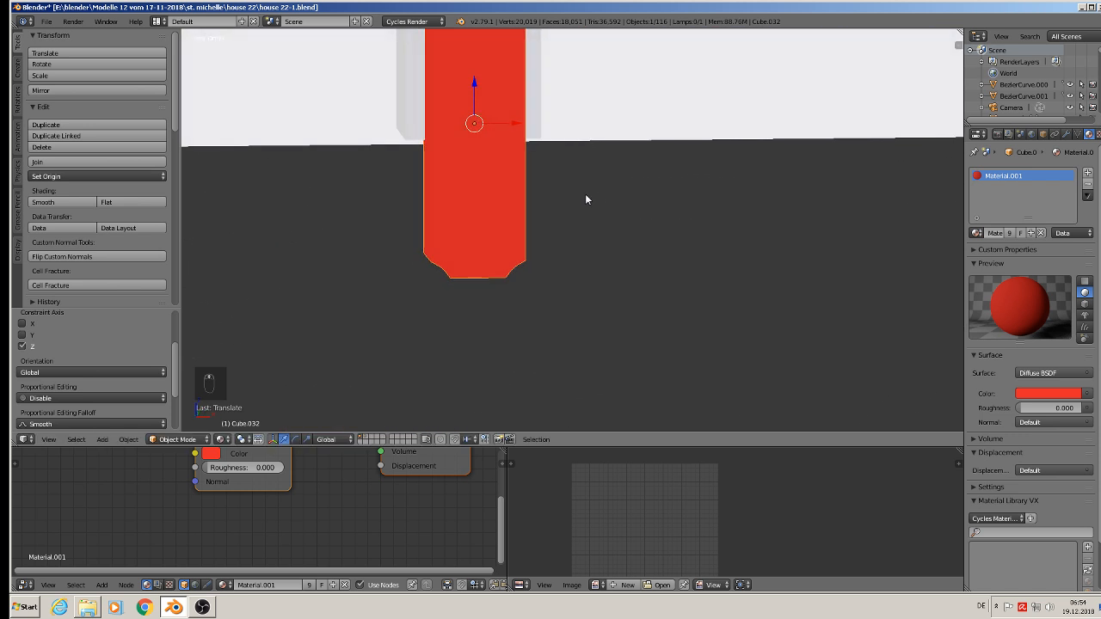
- Select the lower-end vertices of the duplicated notched block and raise them along Z to shorten it to the door post's lower section
key("Tab")
key("a")
key("a")
key("c")
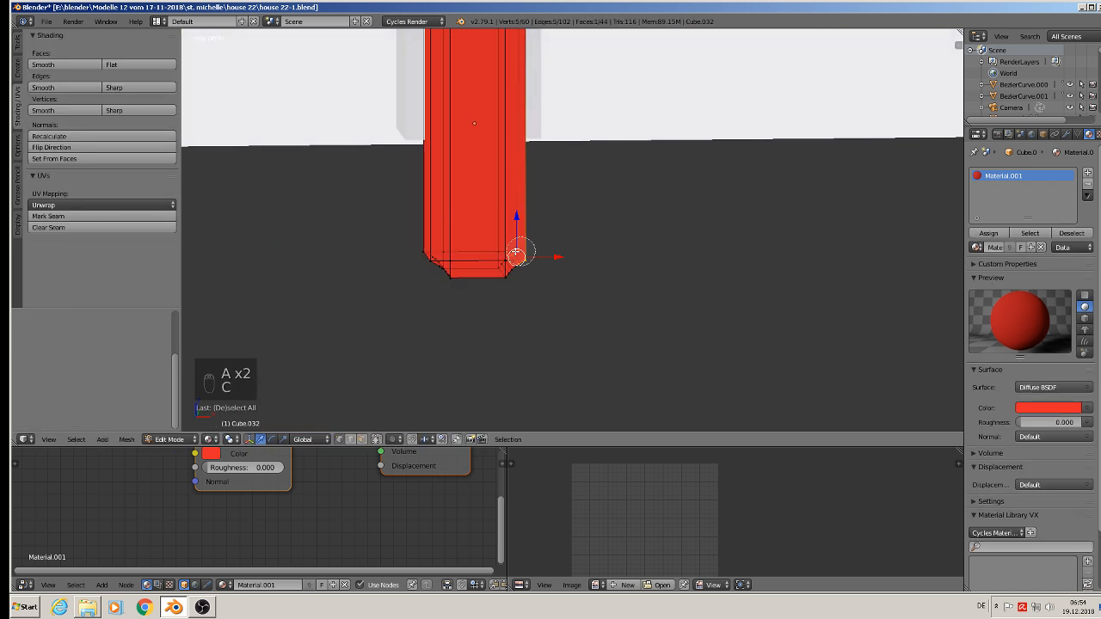
mouse_move(516, 253)
left_mouse_down()
mouse_move(445, 259)
mouse_move(463, 278)
left_mouse_up()
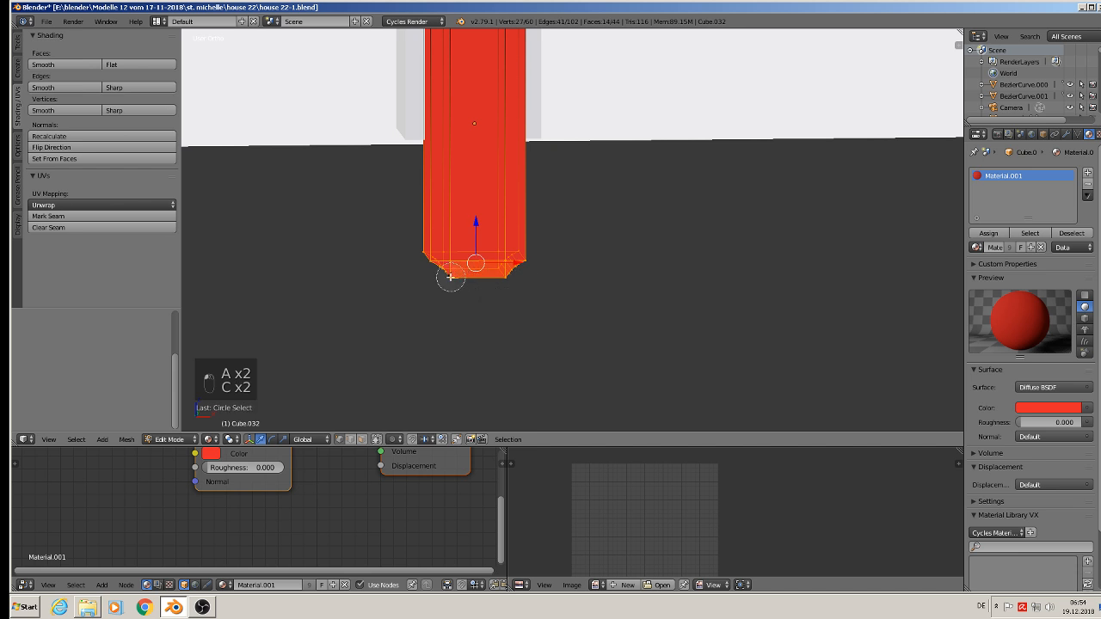
middle_click_drag(458, 281, 479, 266)
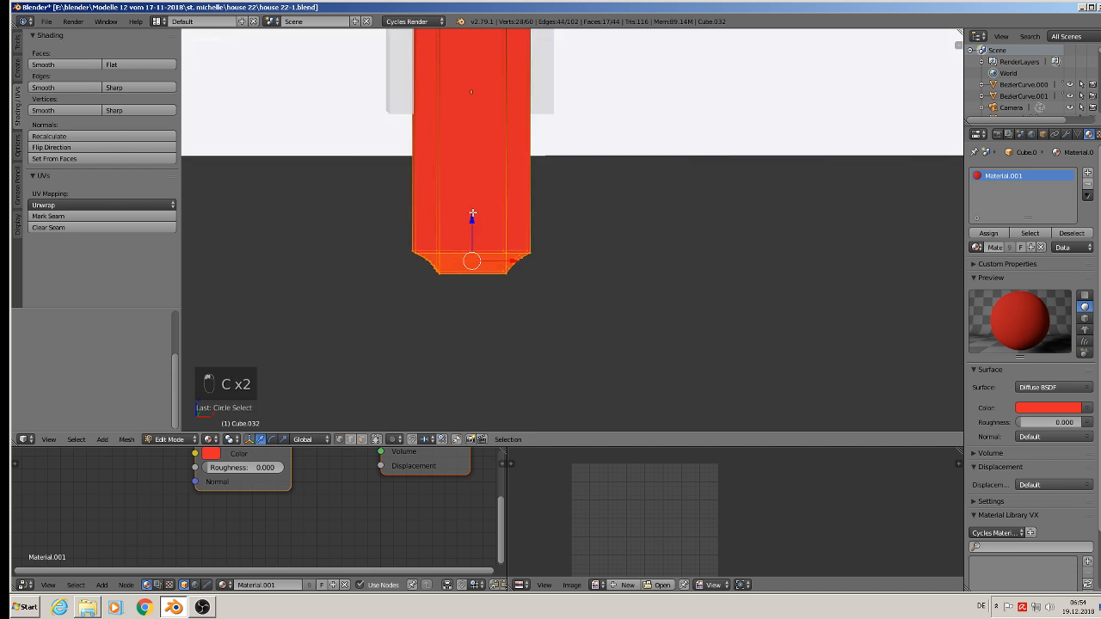
left_click_drag(473, 214, 496, 35)
middle_click_drag(596, 140, 467, 292, "shift")
scroll(541, 295, "down", 2)
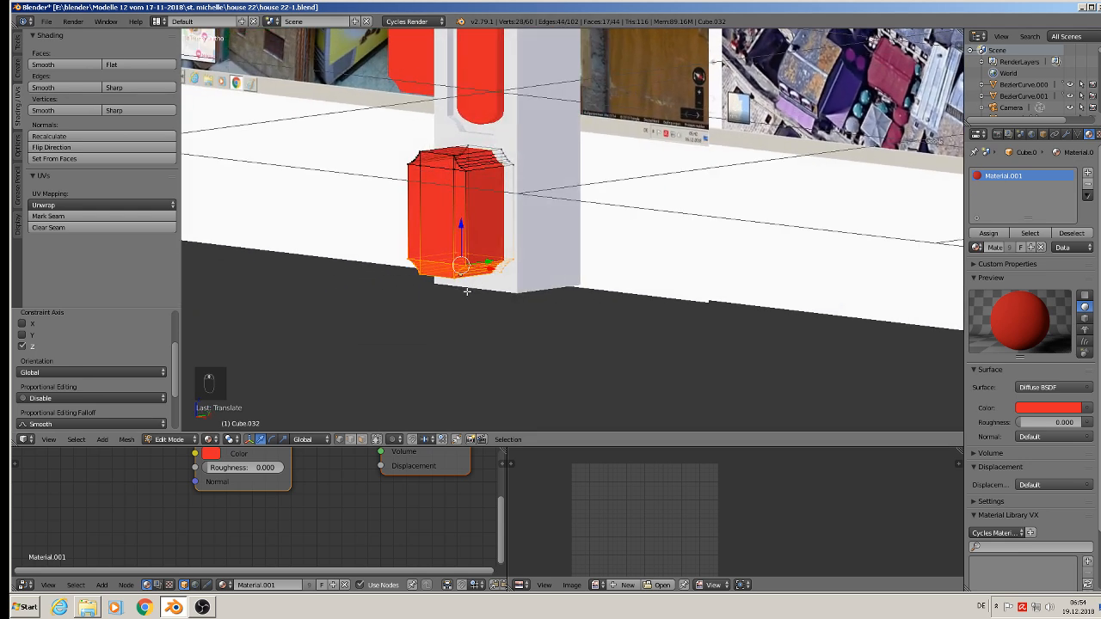
key("Tab")
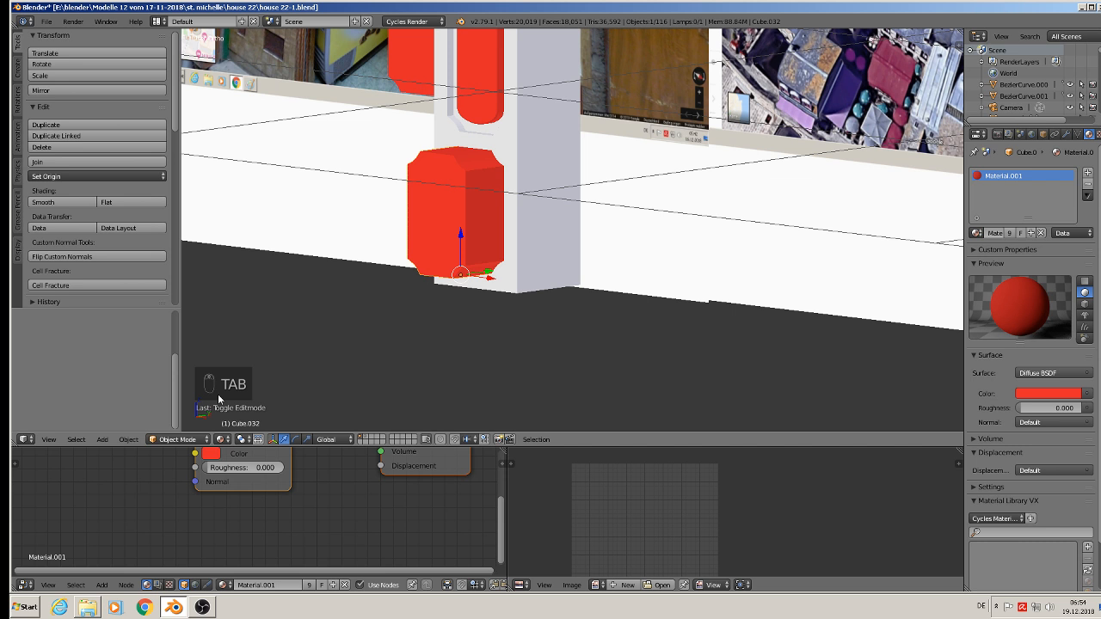
- Apply rotation and scale to the shortened notched block and to the door post
left_click(127, 442)
mouse_move(139, 353)
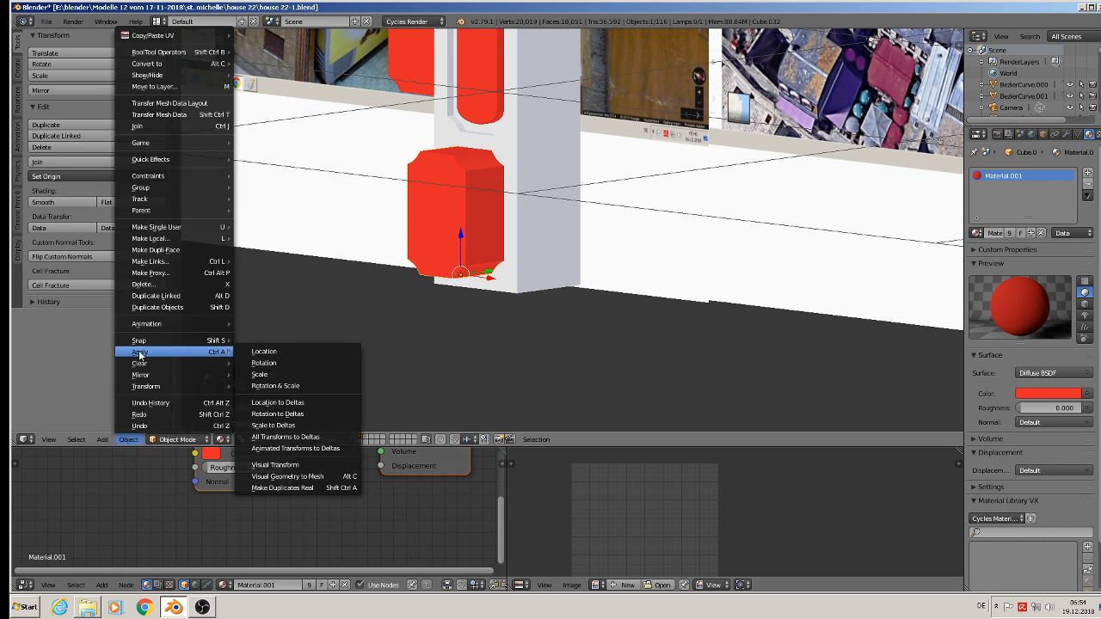
left_click(315, 385)
right_click(525, 201)
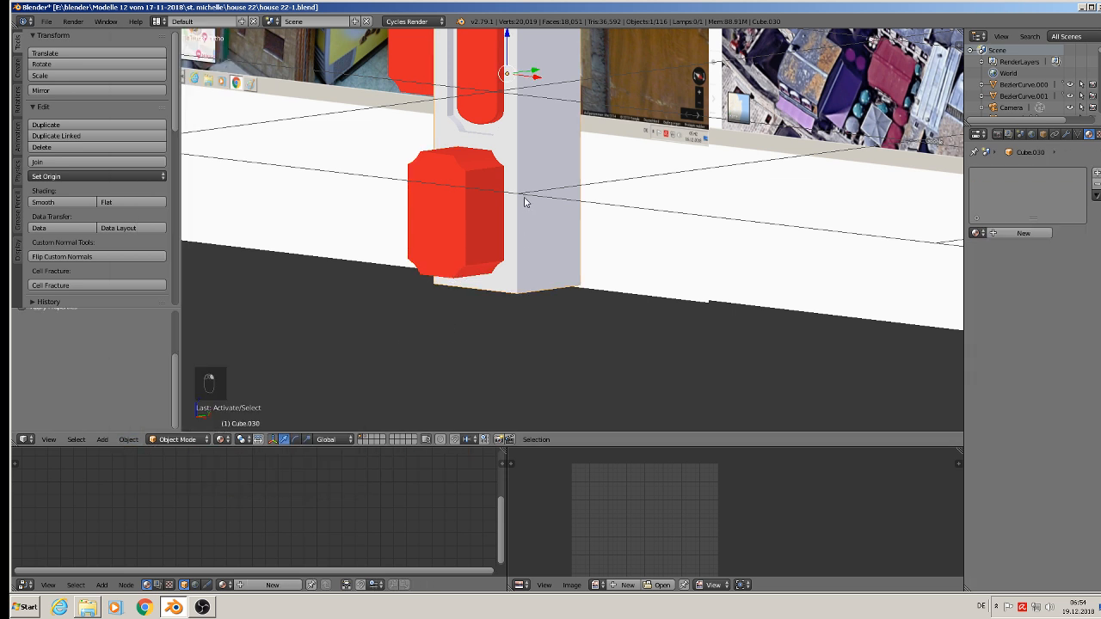
left_click(128, 439)
mouse_move(171, 352)
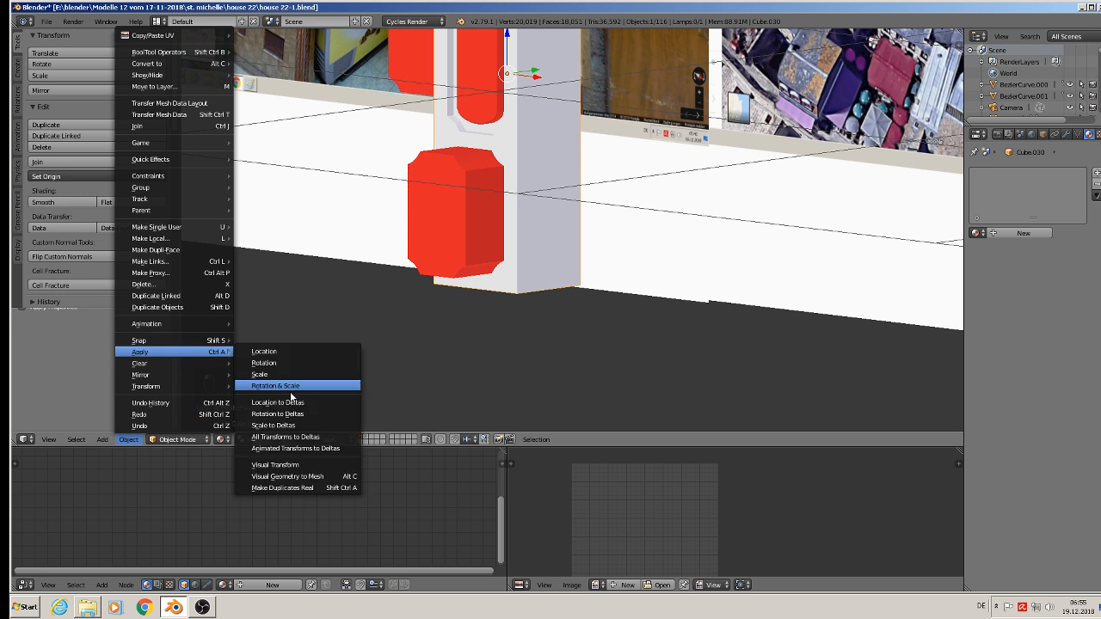
left_click(291, 387)
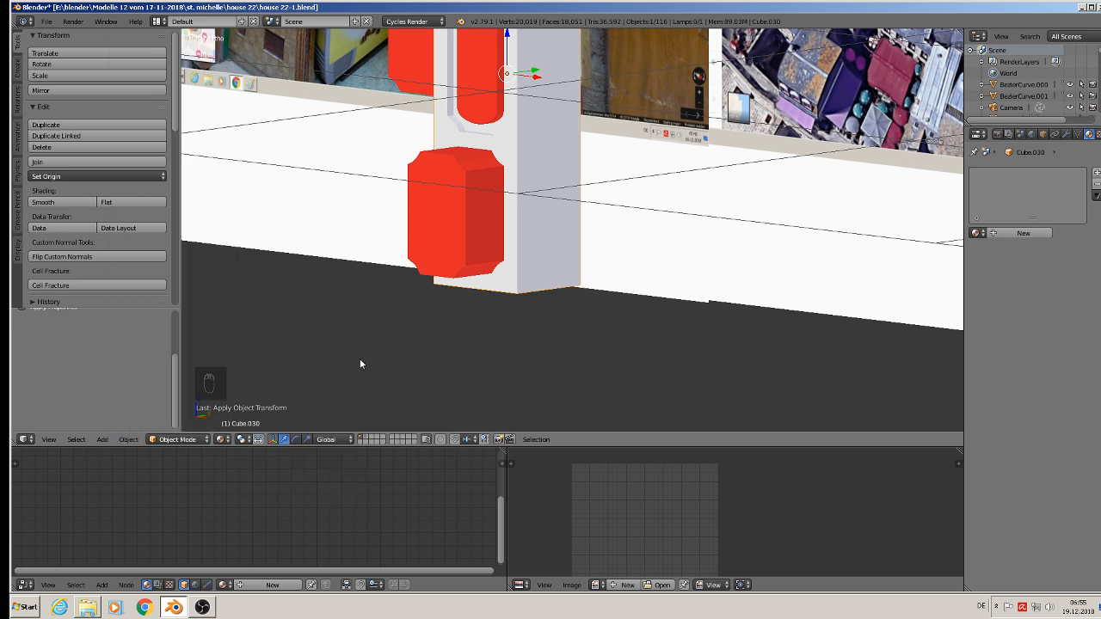
- Add a Boolean modifier to the door post with the notched block Cube.032 as its object
right_click(483, 191)
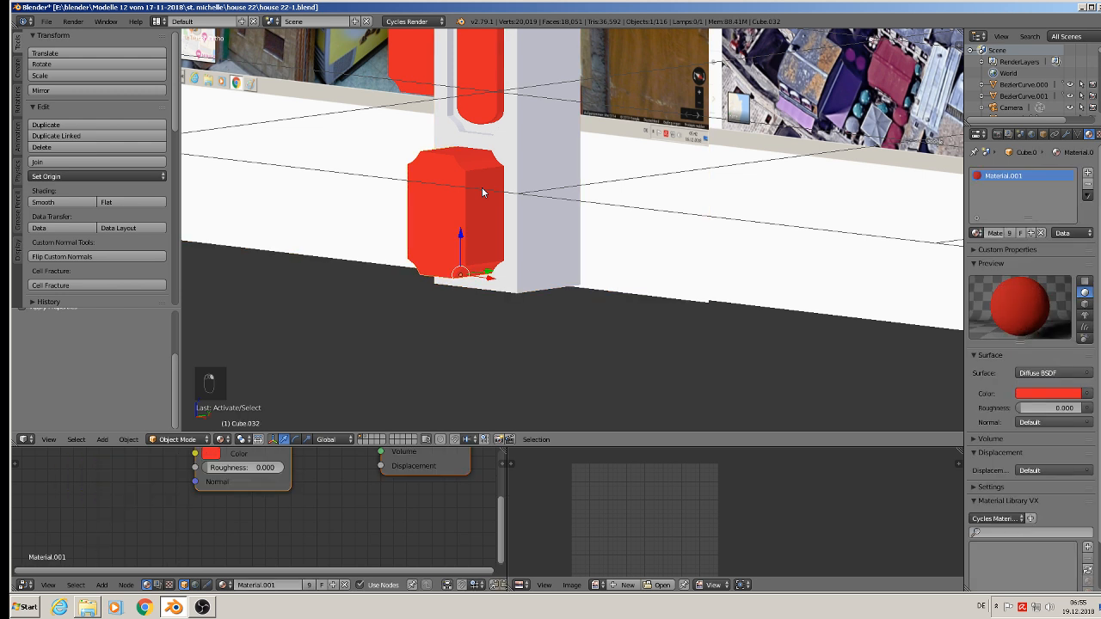
right_click(522, 216)
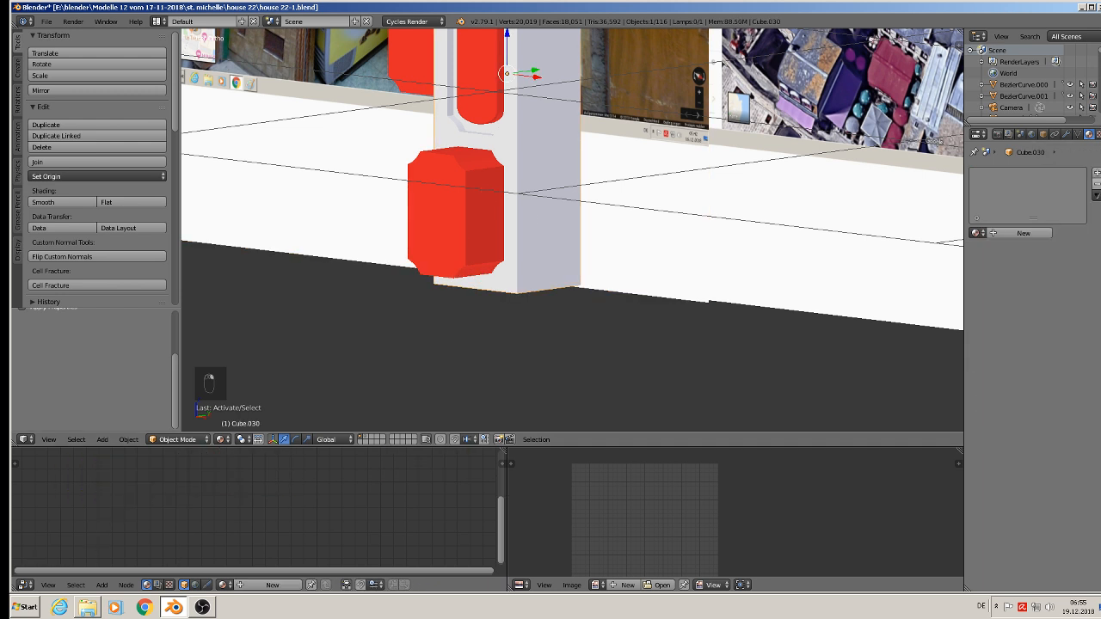
left_click(1066, 135)
left_click(1014, 178)
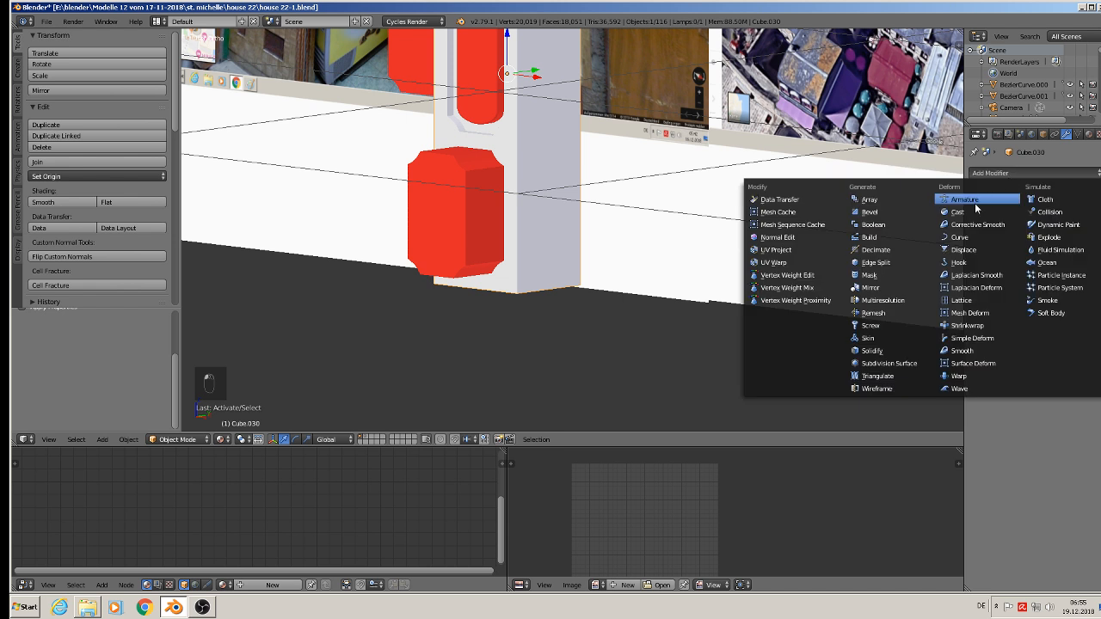
left_click(893, 230)
left_click(1065, 261)
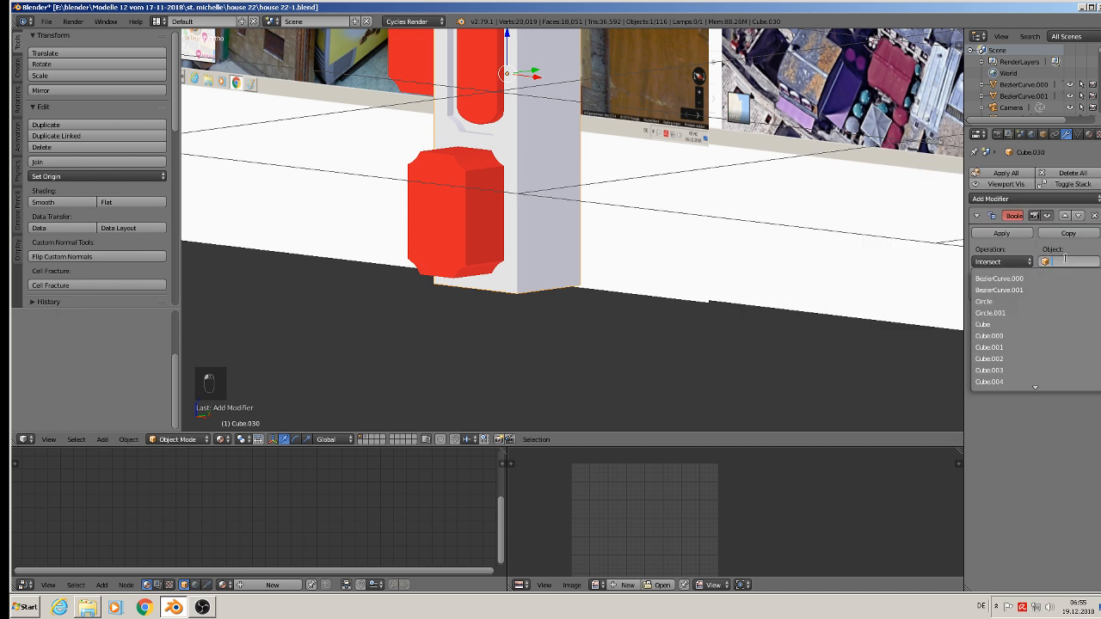
type("cube.032")
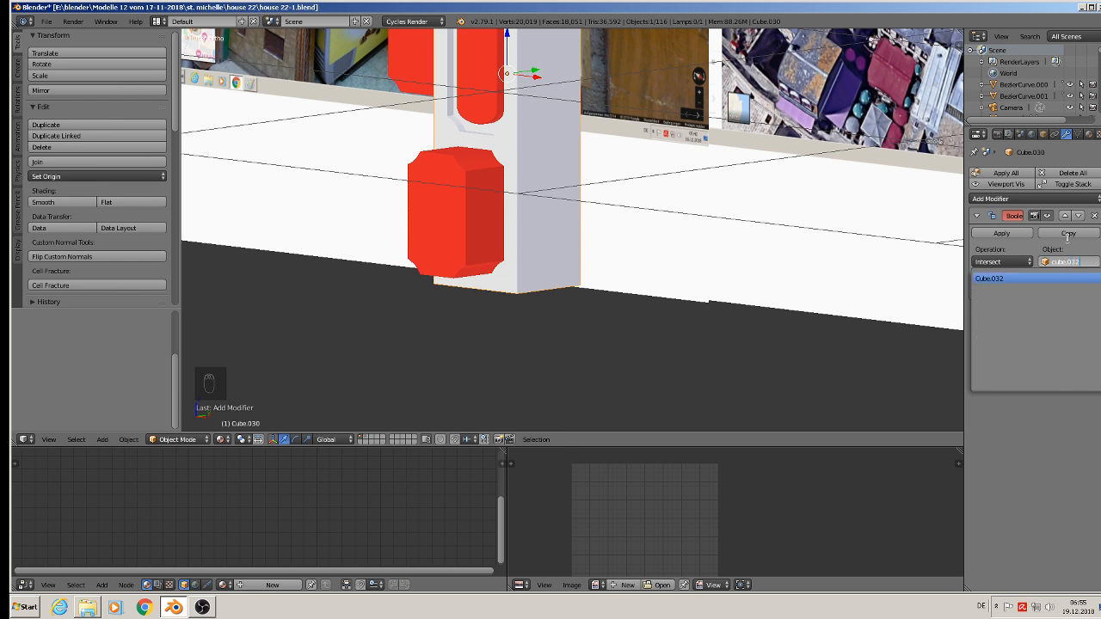
key("Escape")
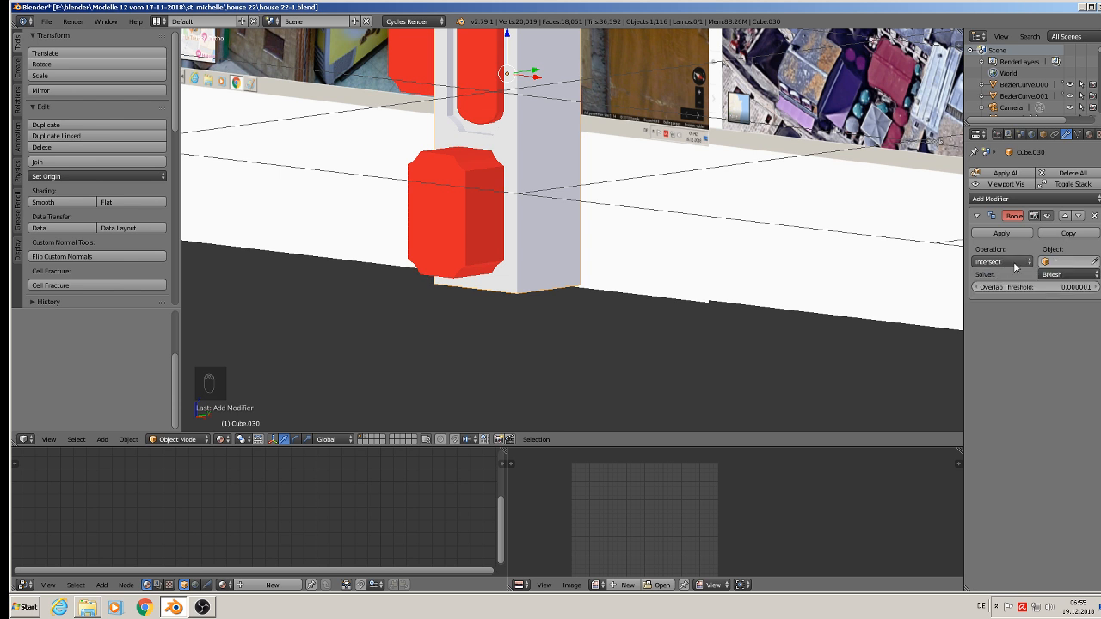
left_click(1054, 260)
type("cube")
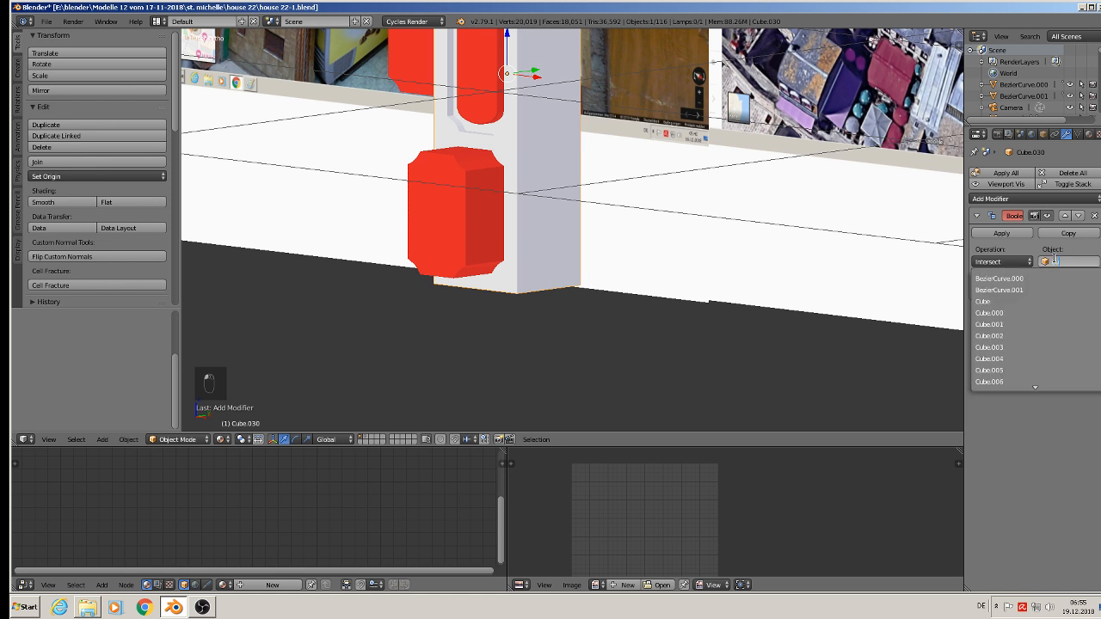
type(".032")
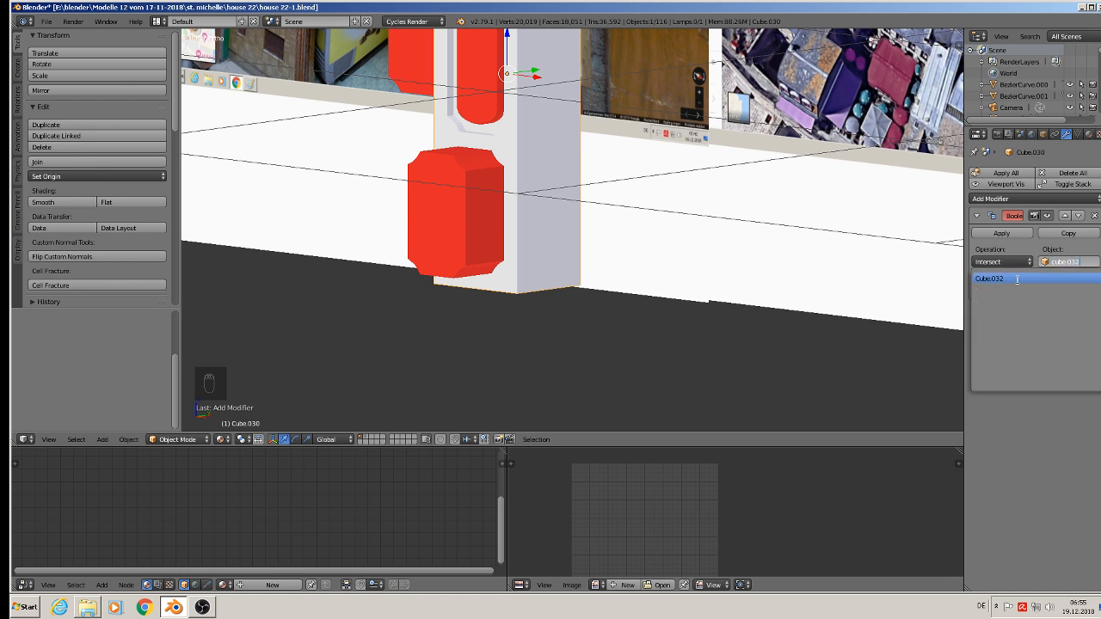
left_click(1017, 278)
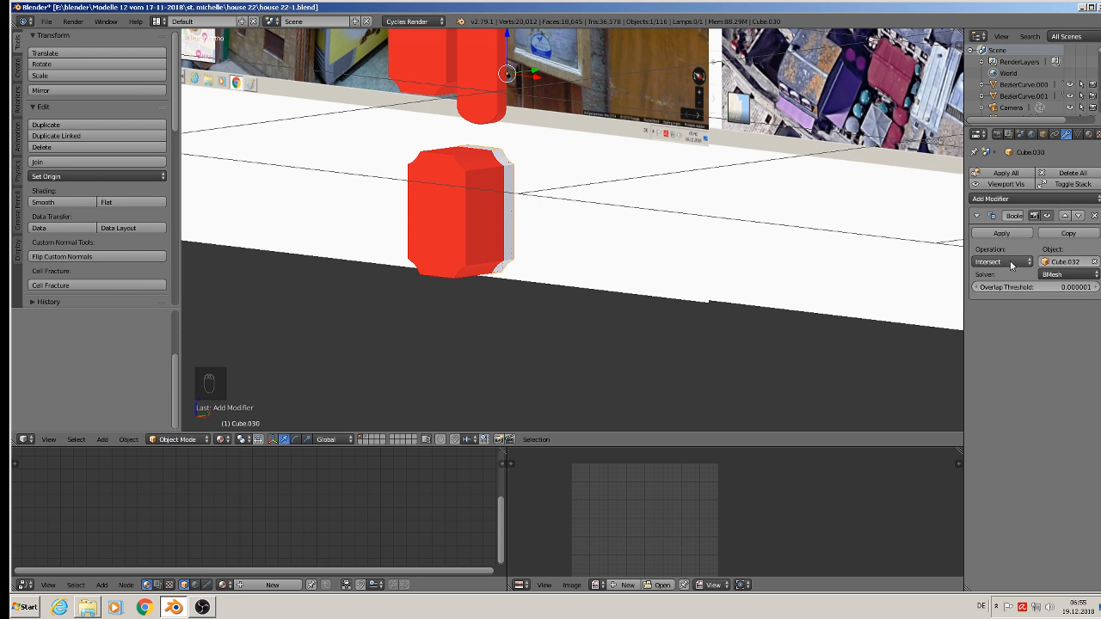
- Set the Boolean modifier to subtract the notched block from the door post and apply it
left_click(999, 261)
left_click(991, 222)
left_click(997, 232)
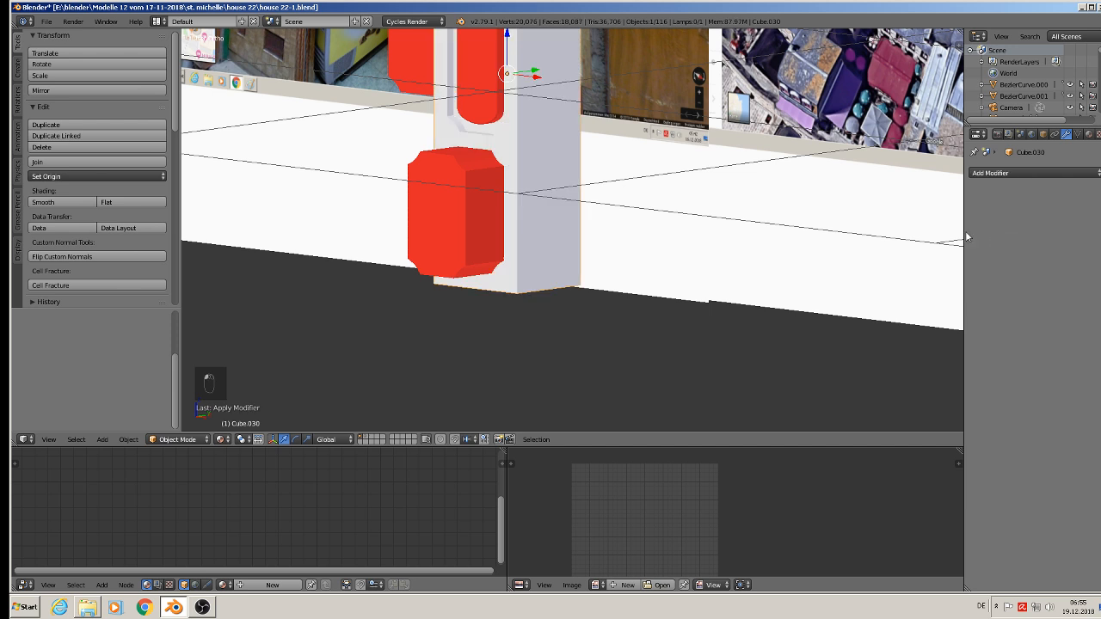
- Move the notched block along the X axis, clear of the door post
right_click(484, 206)
middle_click_drag(528, 227, 542, 230)
left_click_drag(497, 278, 356, 225)
scroll(402, 195, "up", 3)
middle_click_drag(480, 211, 441, 203)
- Enter Edit Mode on the door post and switch to face selection
right_click(472, 189)
key("Tab")
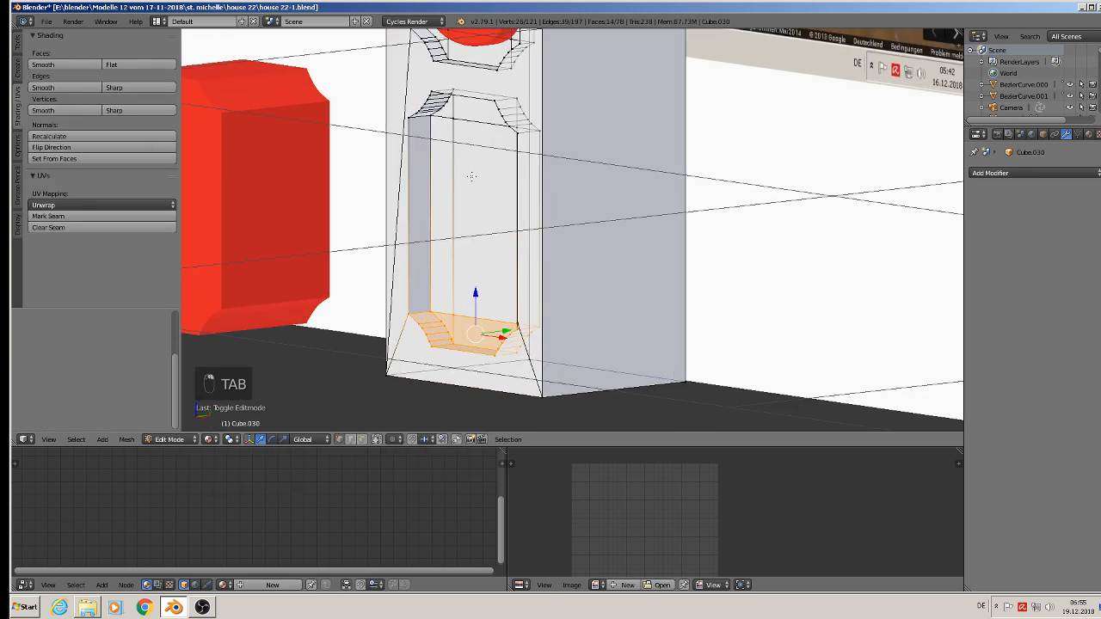
middle_click_drag(474, 171, 501, 189, "shift")
mouse_move(403, 392)
middle_mouse_down()
mouse_move(357, 396)
mouse_move(398, 399)
middle_mouse_up()
left_click(359, 440)
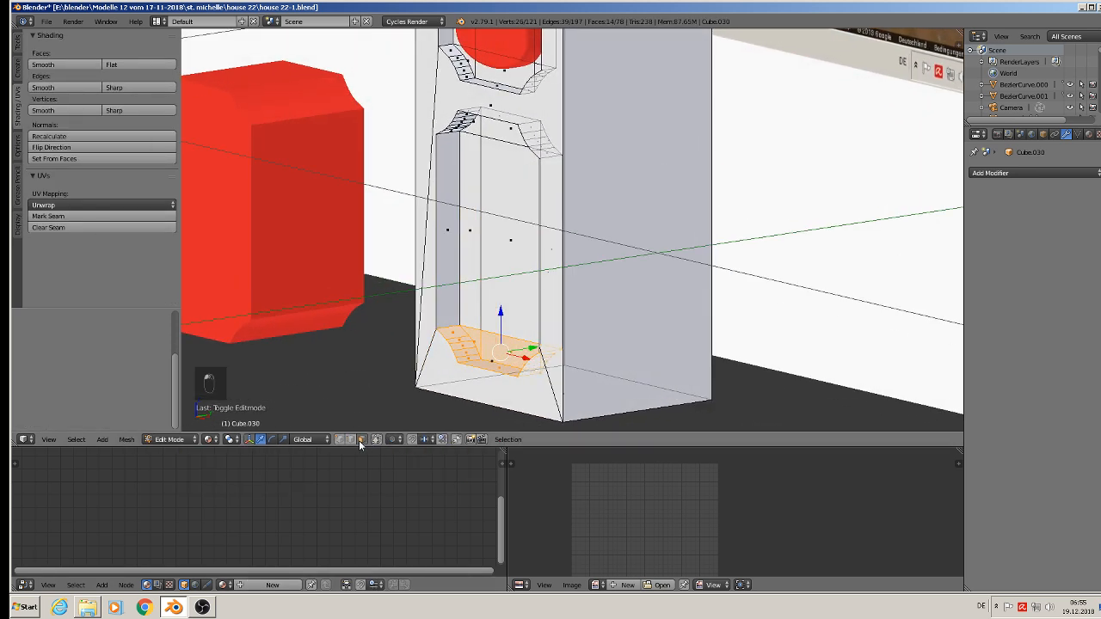
left_click(375, 440)
- Select the back faces of the door post's lower recess, including its corner faces, and move them slightly forward along Y to make it shallower
right_click(475, 343)
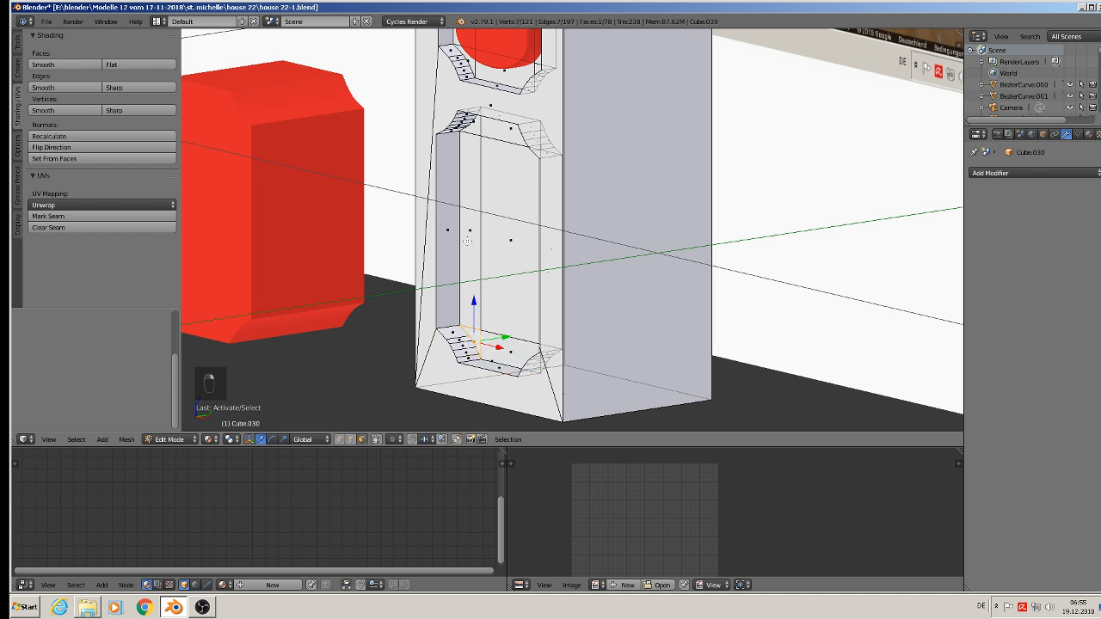
right_click(466, 226, "shift")
right_click(509, 246, "shift")
right_click(498, 368, "shift")
middle_click_drag(501, 353, 526, 353)
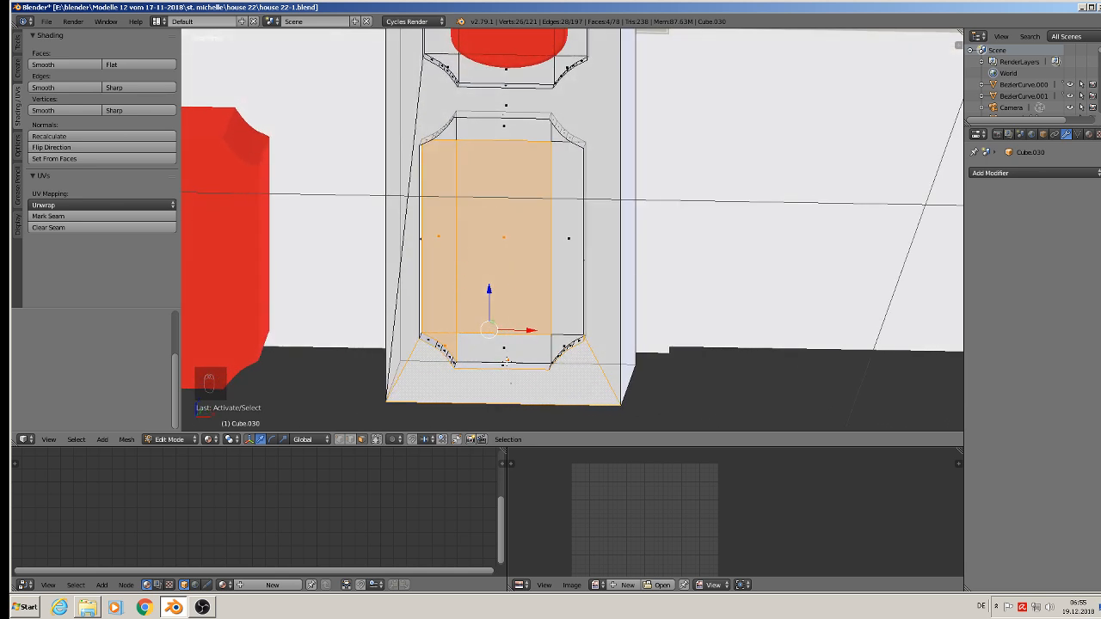
right_click(507, 360, "shift")
right_click(503, 353, "shift")
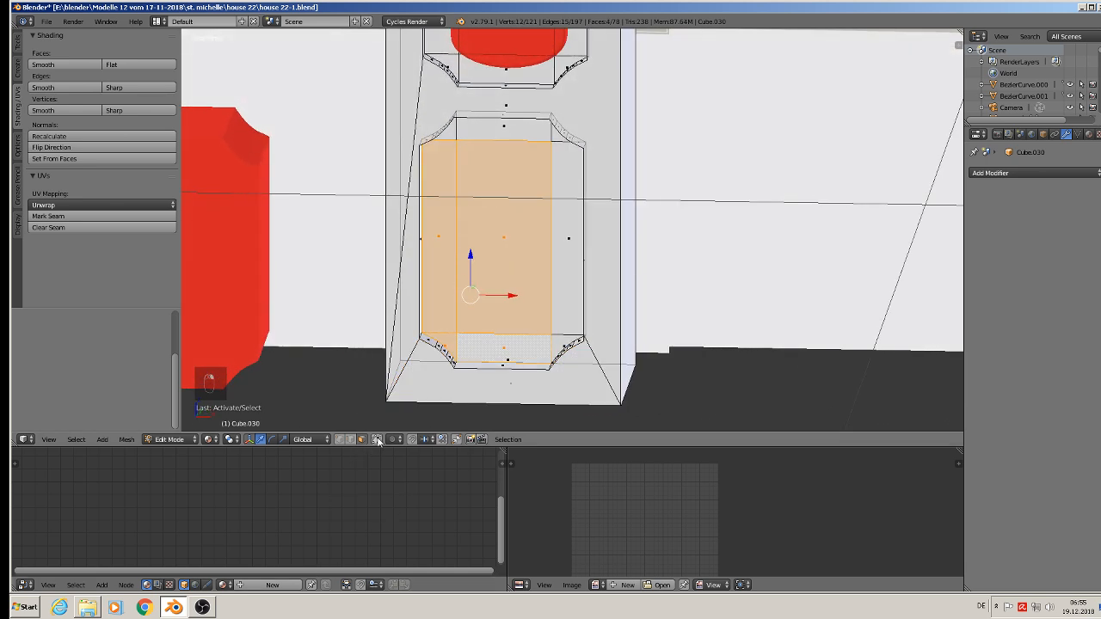
right_click(555, 339, "shift")
right_click(568, 287, "shift")
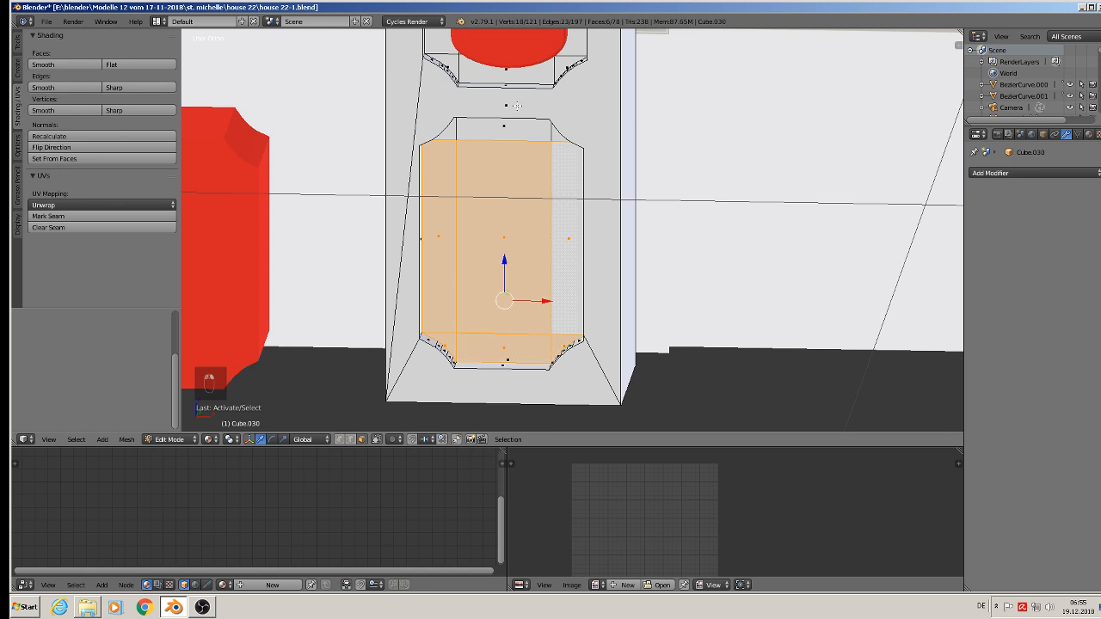
right_click(520, 126, "shift")
right_click(449, 129, "shift")
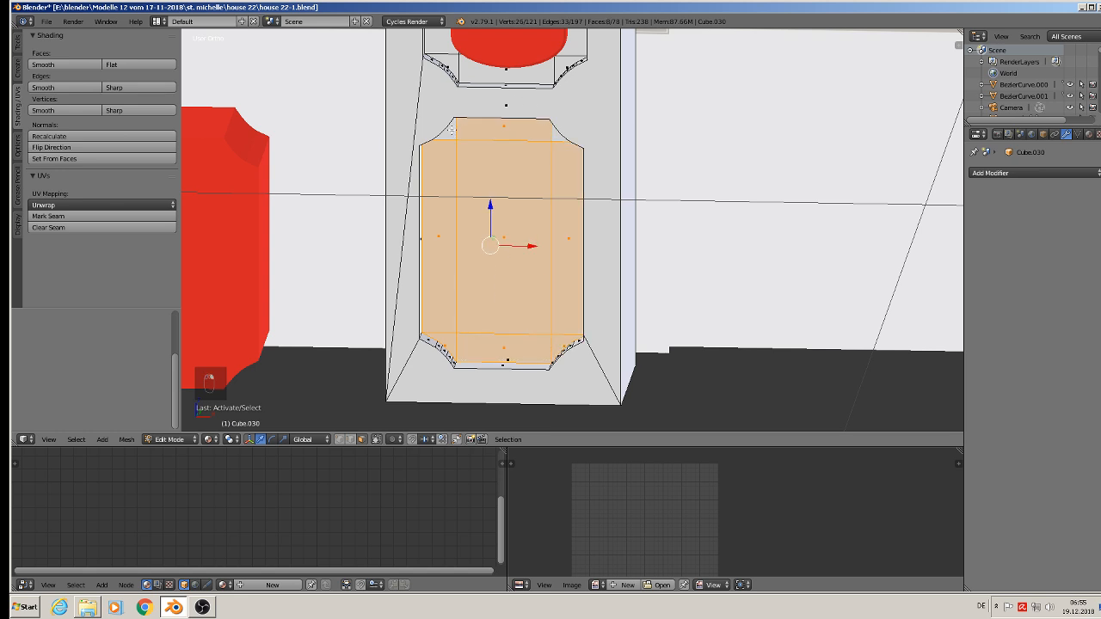
right_click(559, 140, "shift")
middle_click_drag(559, 139, 485, 212)
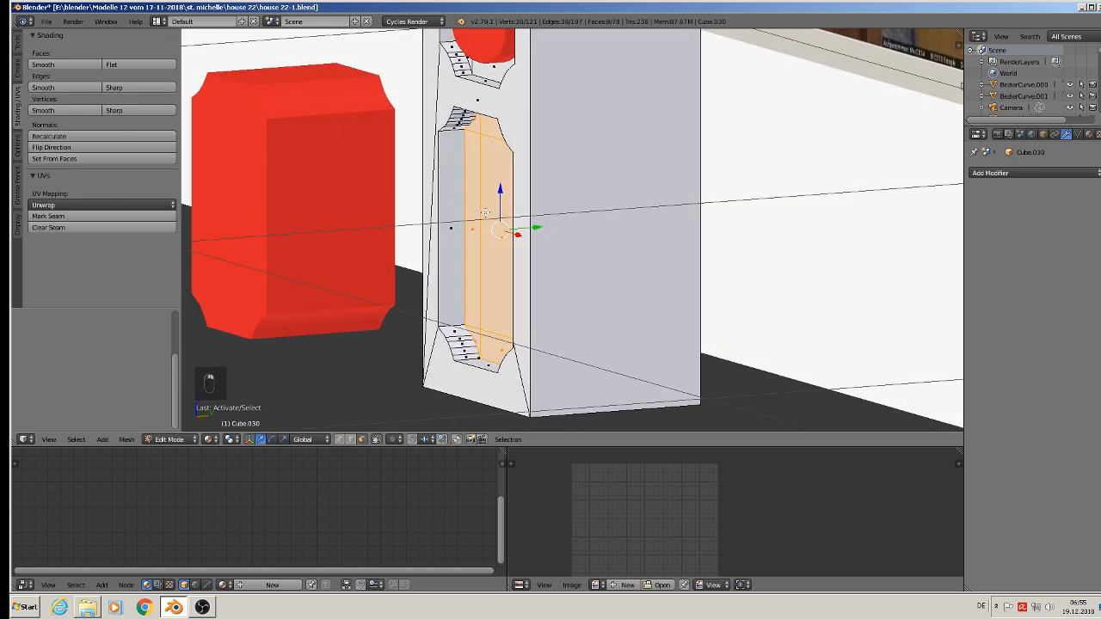
key("g")
key("y")
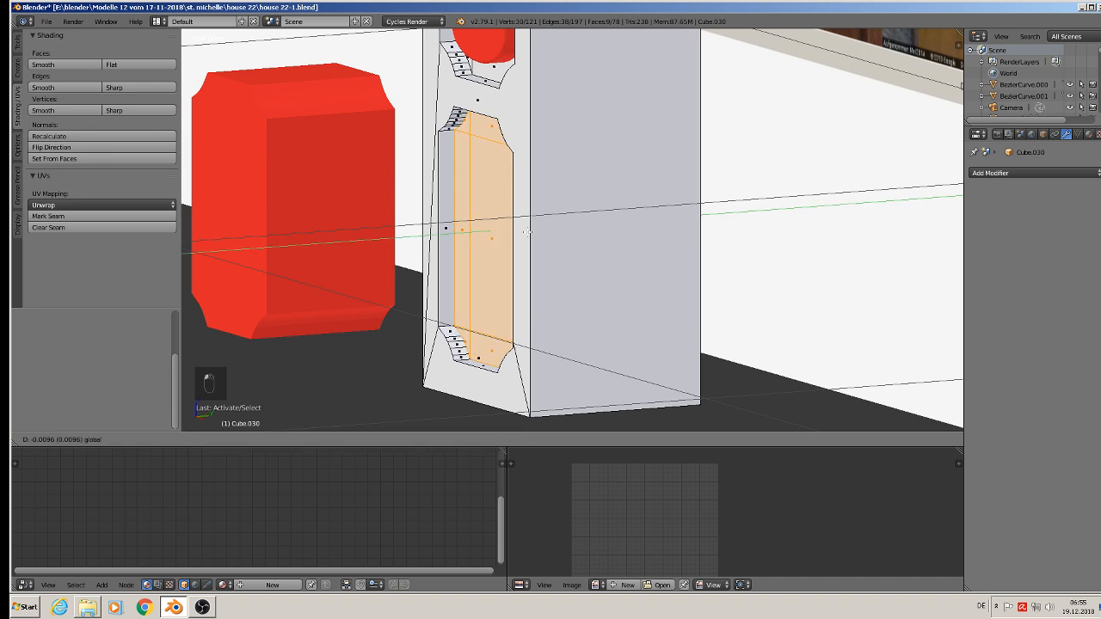
left_click(530, 232)
scroll(529, 232, "down", 2)
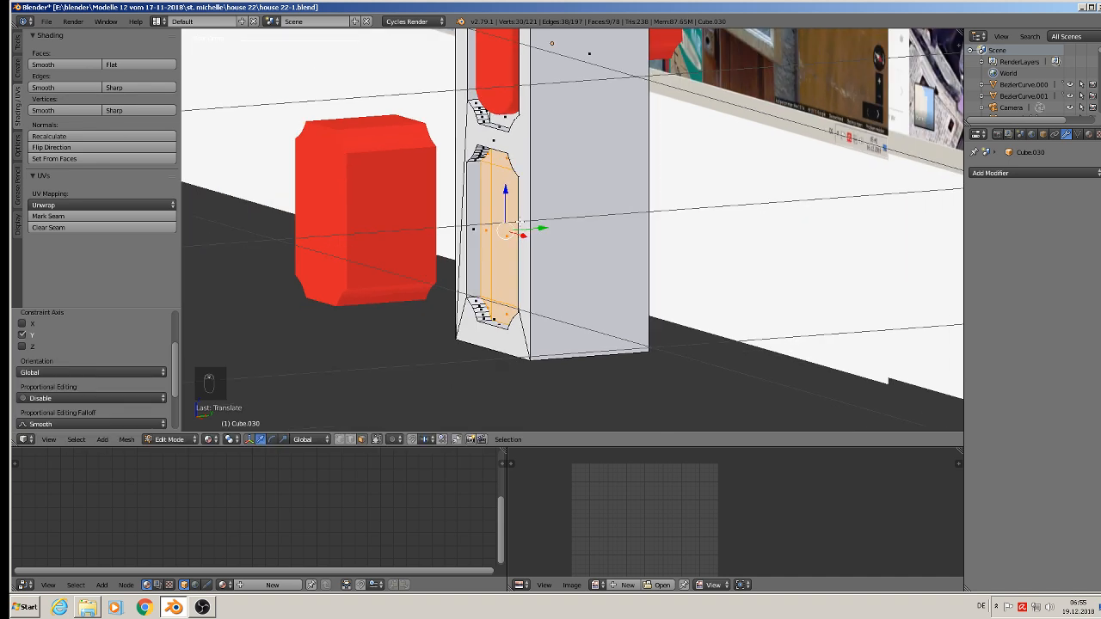
middle_click_drag(530, 232, 565, 313, "shift")
key("Tab")
- Duplicate the red round-ended panel and lower the copy along Z so its upper end sits inside the door post's lower recess
scroll(568, 309, "down", 2)
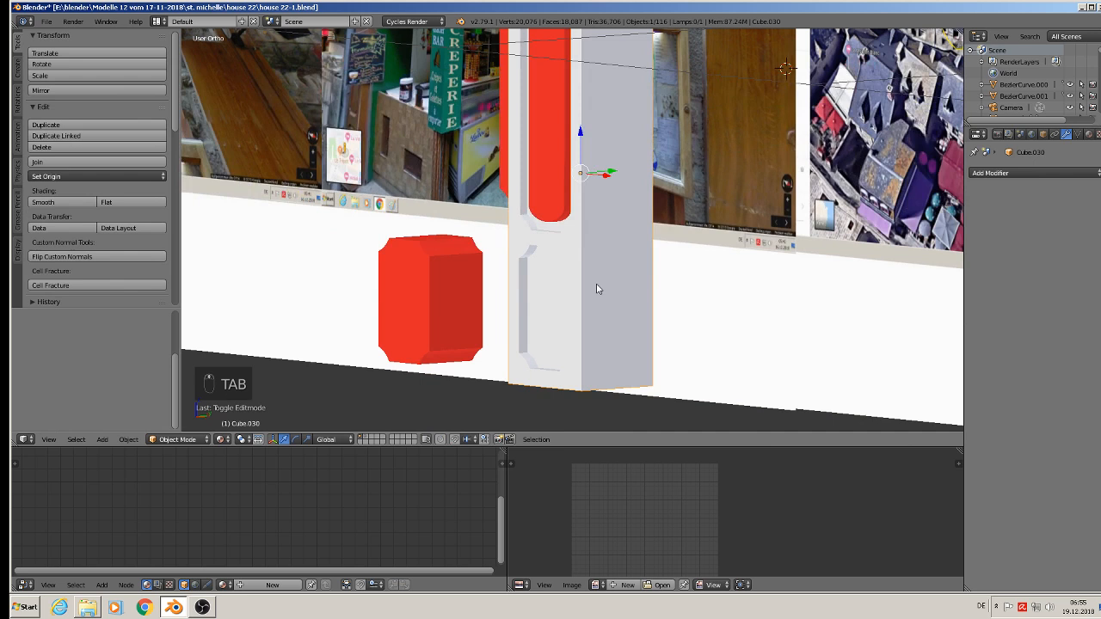
right_click(564, 137)
scroll(593, 177, "down", 2)
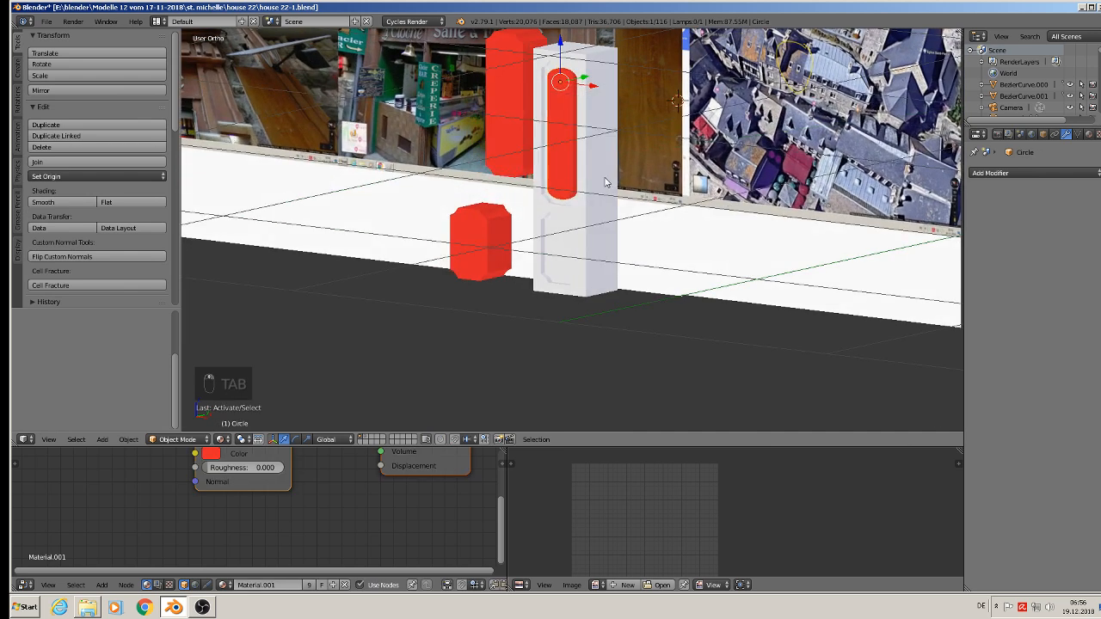
key("shift+d")
key("z")
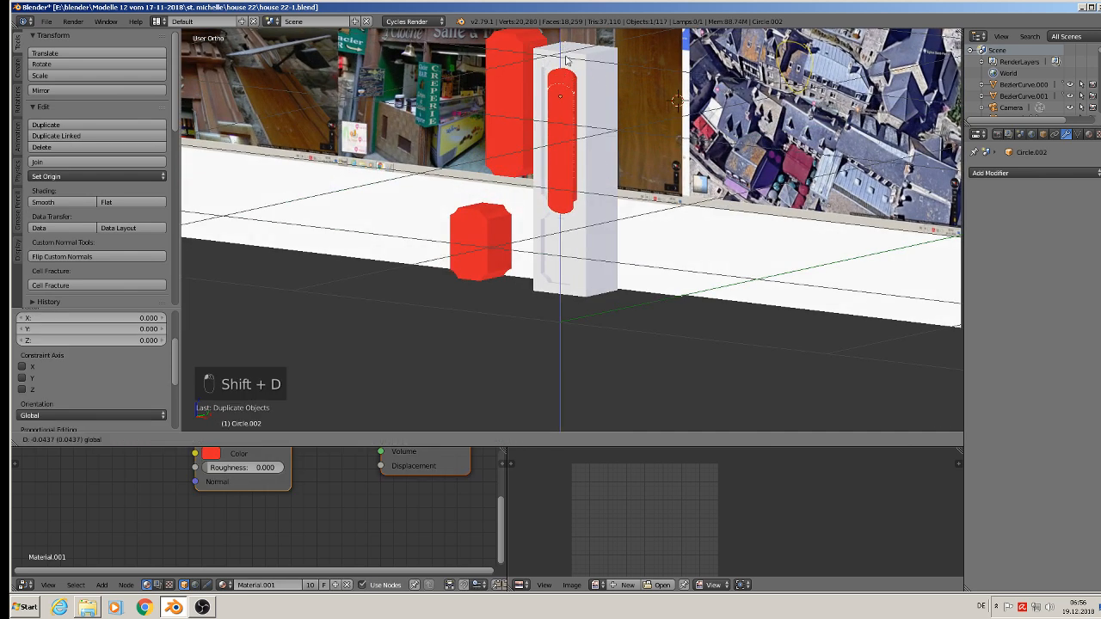
left_click(559, 193)
- Enter Edit Mode on the lower round-ended panel, clear the selection, and switch to edge selection that also reaches hidden geometry
scroll(585, 172, "up", 6)
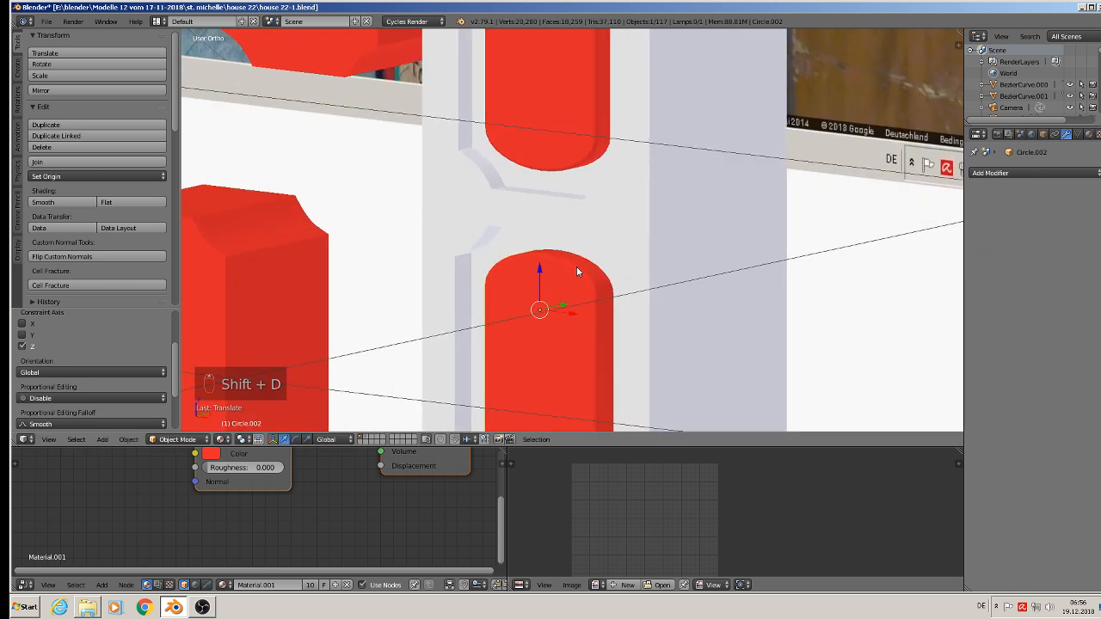
middle_click_drag(637, 142, 612, 142)
scroll(619, 191, "down", 1)
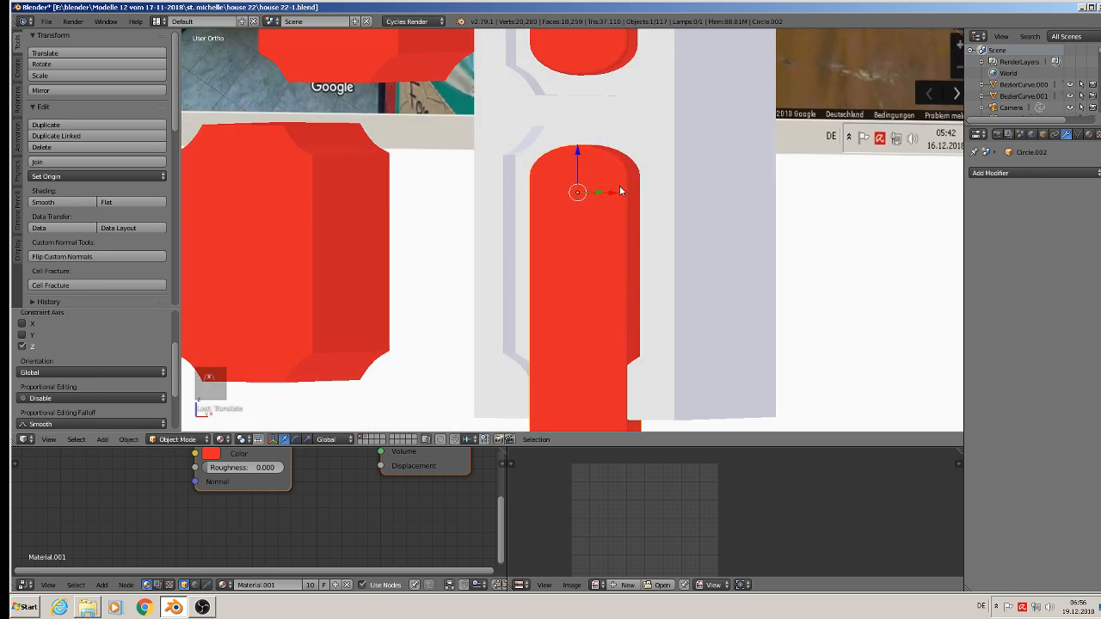
middle_click_drag(666, 363, 668, 203, "shift")
scroll(673, 225, "down", 2)
scroll(672, 249, "down", 1)
key("Tab")
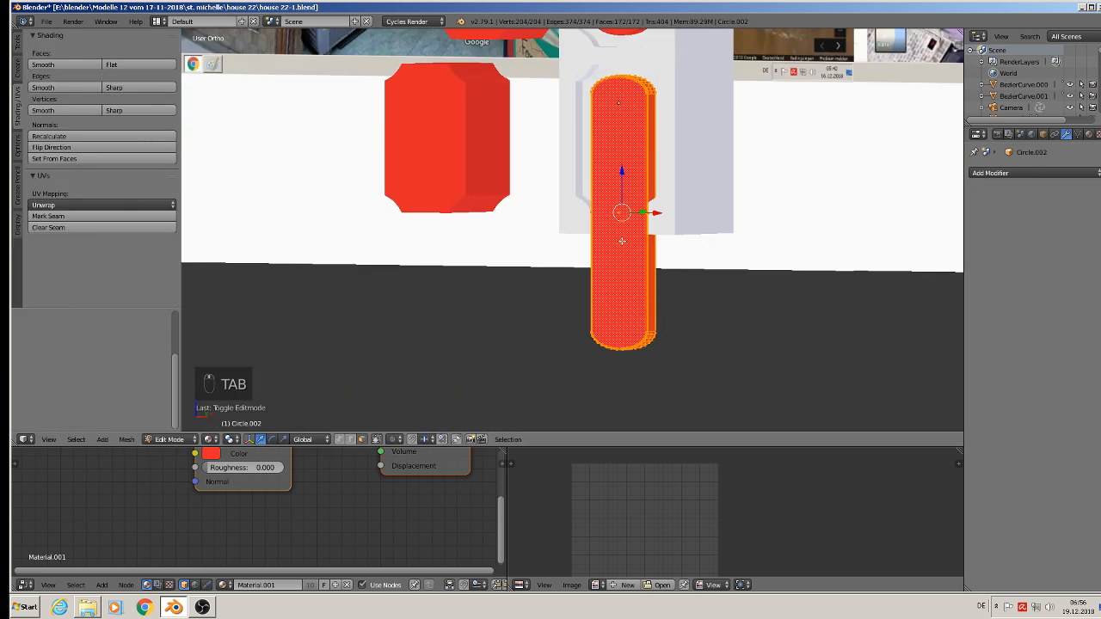
key("a")
key("a")
middle_click_drag(653, 349, 653, 381)
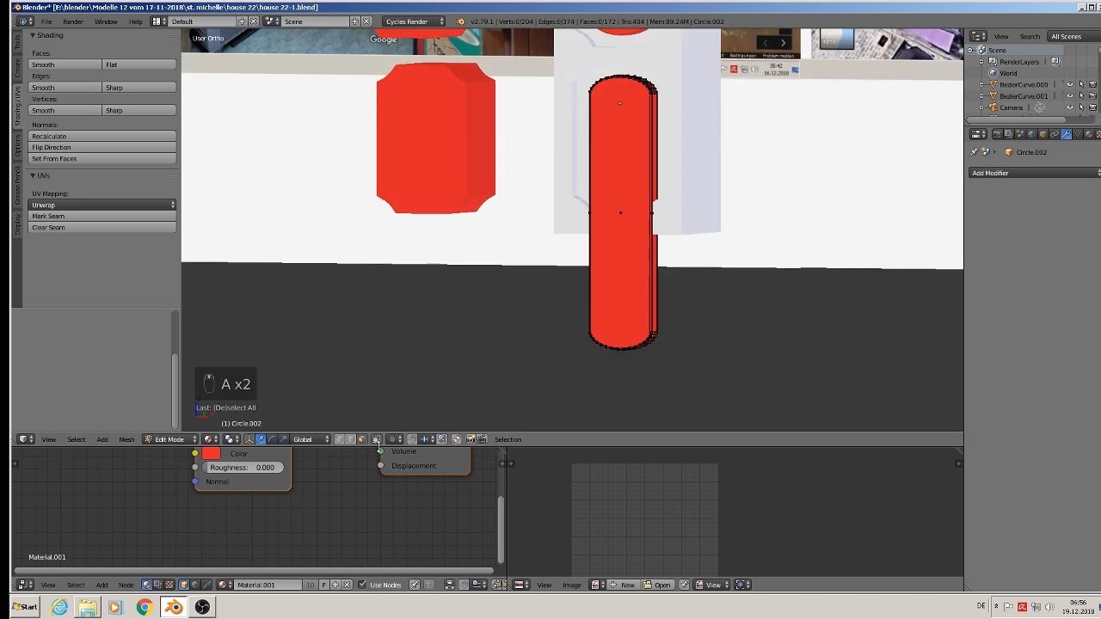
left_click(377, 440)
left_click(351, 440)
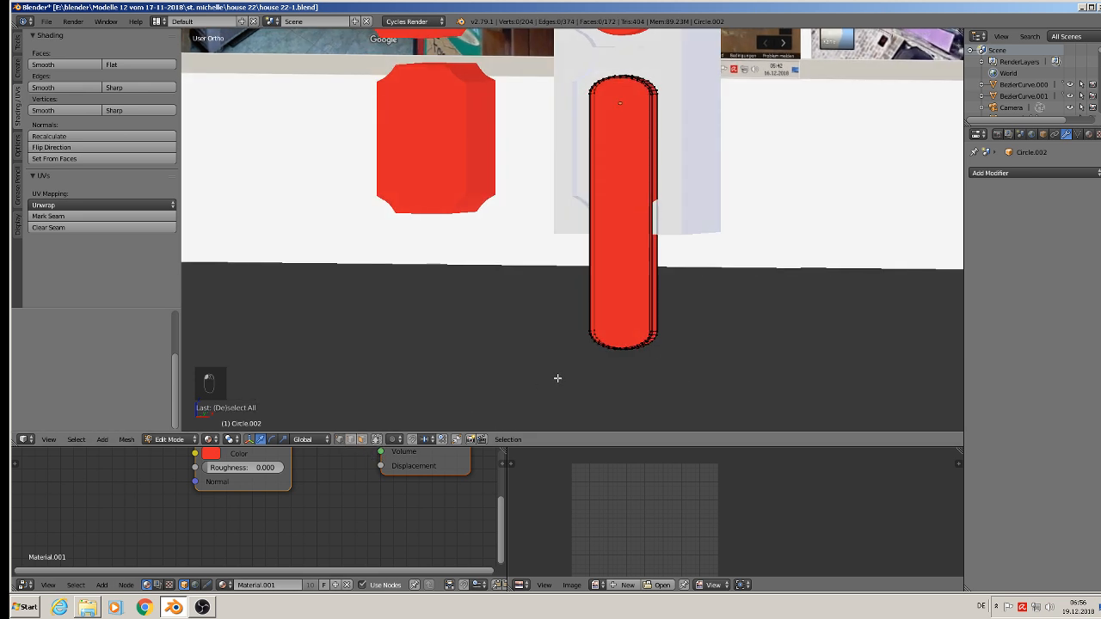
- Select the lower rounded end of the copied panel and raise it about 0.22 along Z so the panel fits inside the lower recess
key("c")
mouse_move(662, 336)
left_mouse_down()
mouse_move(594, 353)
mouse_move(602, 337)
left_mouse_up()
right_click(602, 337)
key("g")
key("z")
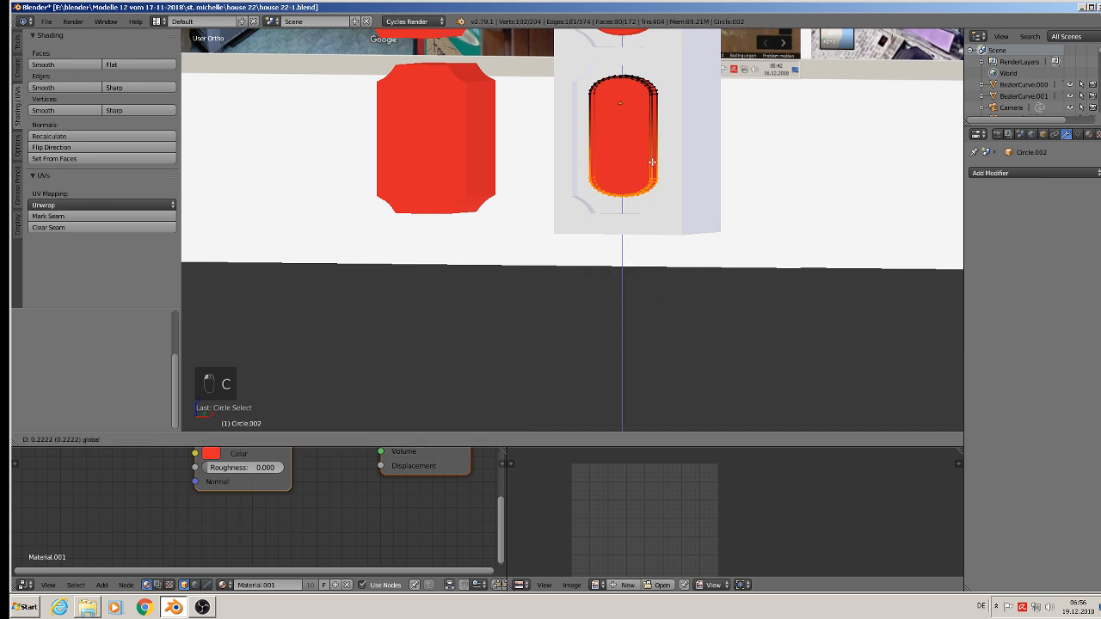
left_click_drag(652, 166, 652, 167)
middle_click_drag(653, 168, 616, 189)
key("Tab")
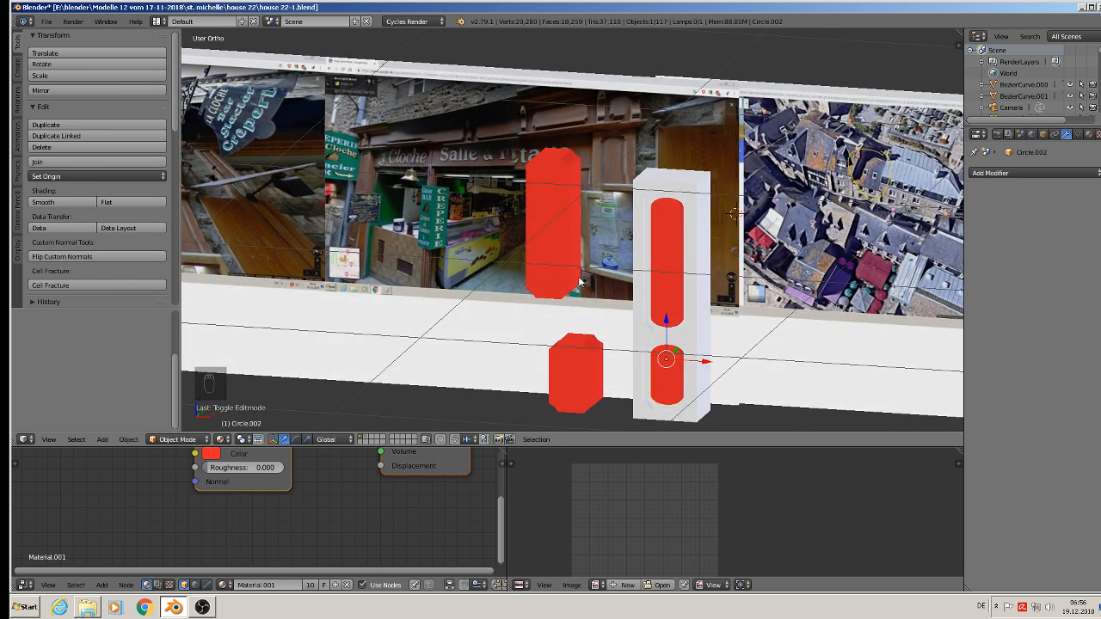
- Select both red notched blocks and move them up along Z, well above the reference photos
scroll(580, 281, "down", 5)
right_click(580, 320, "shift")
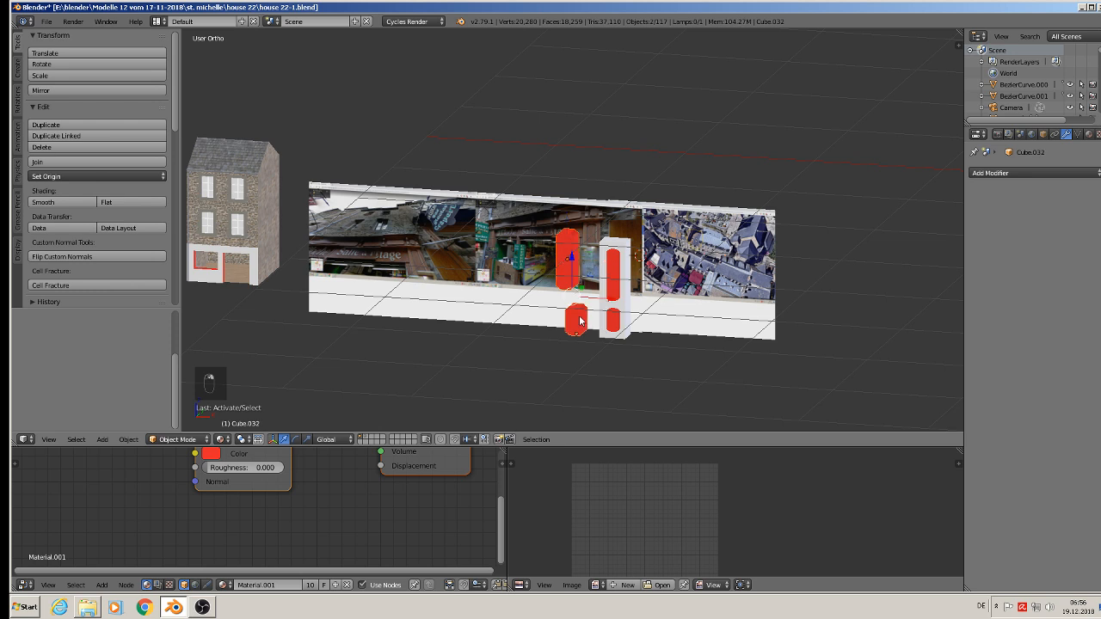
left_click_drag(572, 259, 608, 413)
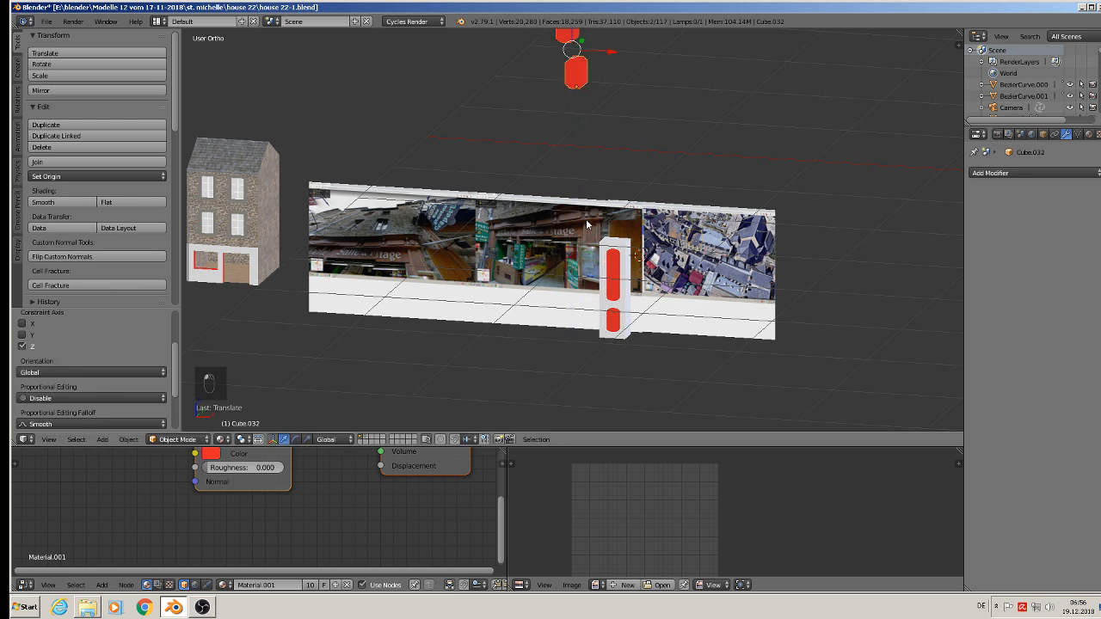
- Save the blend file under its current name
scroll(591, 223, "up", 4)
scroll(578, 261, "up", 2)
left_click(46, 21)
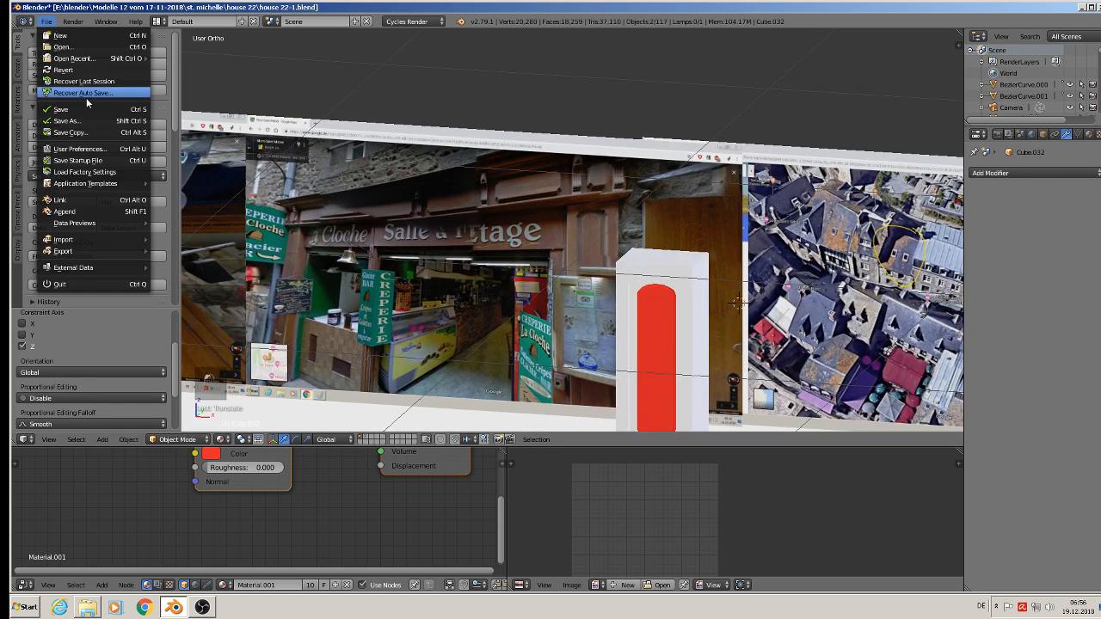
left_click(79, 110)
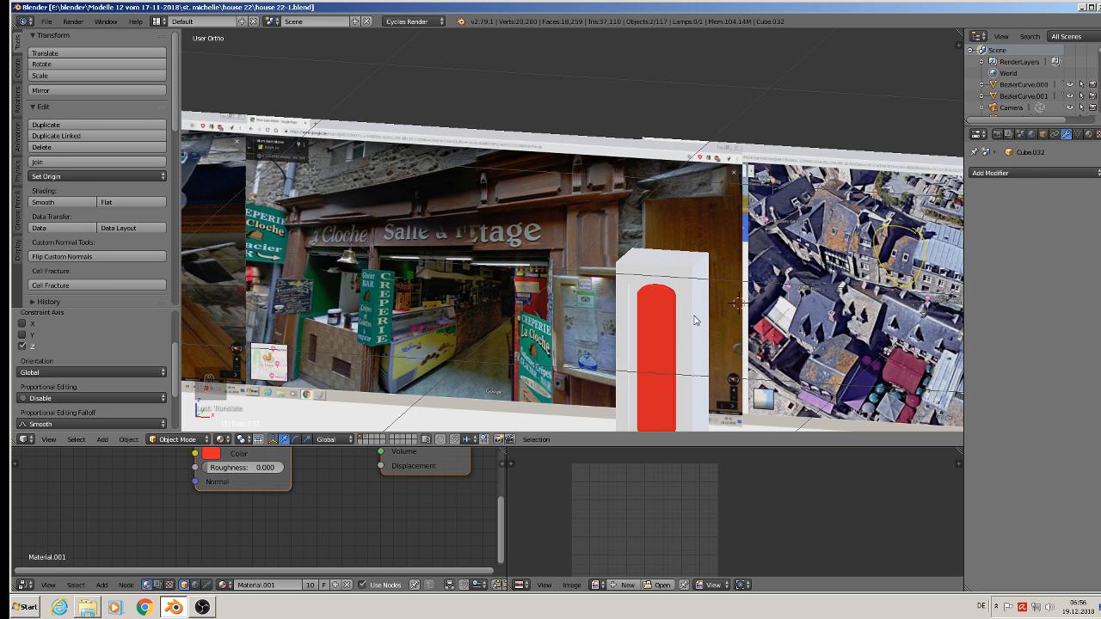
scroll(683, 309, "up", 1)
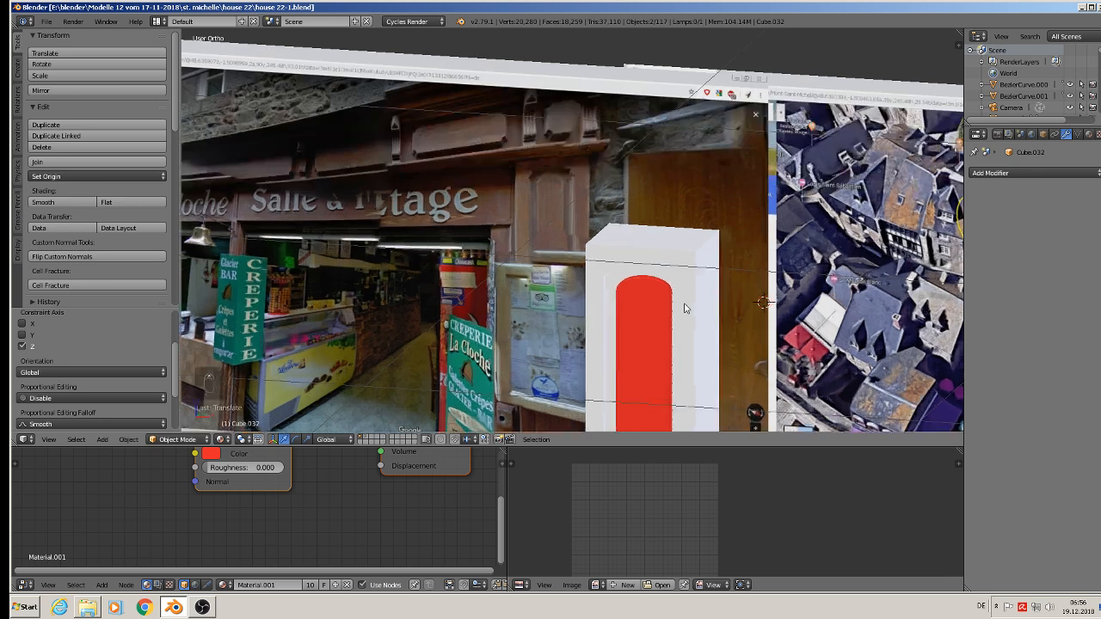
scroll(683, 310, "down", 1)
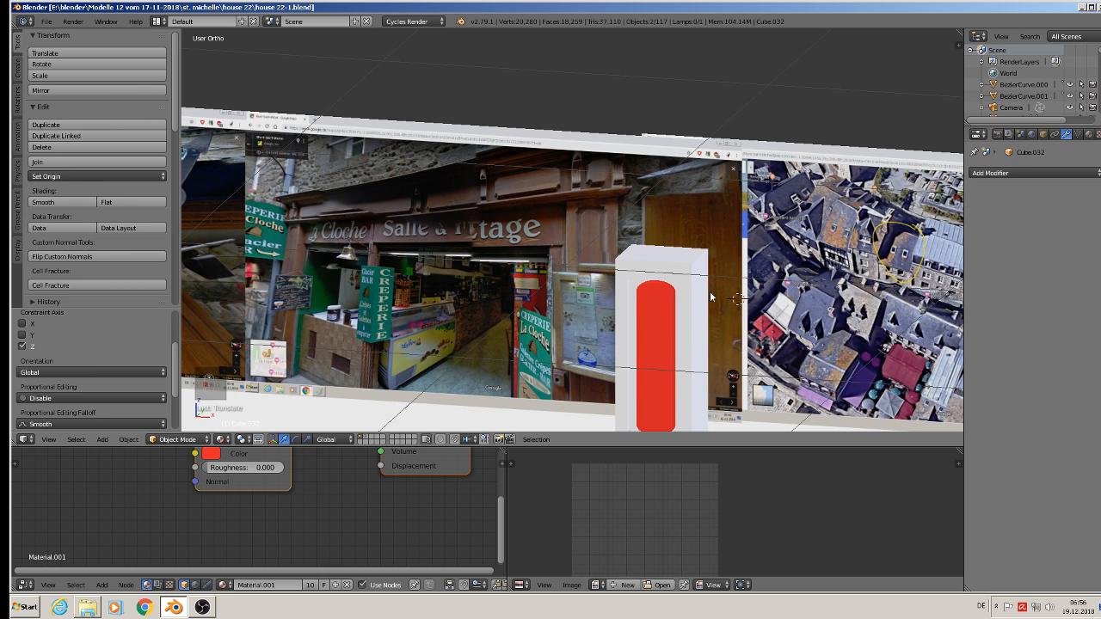
middle_click_drag(711, 296, 620, 167)
scroll(628, 172, "up", 1)
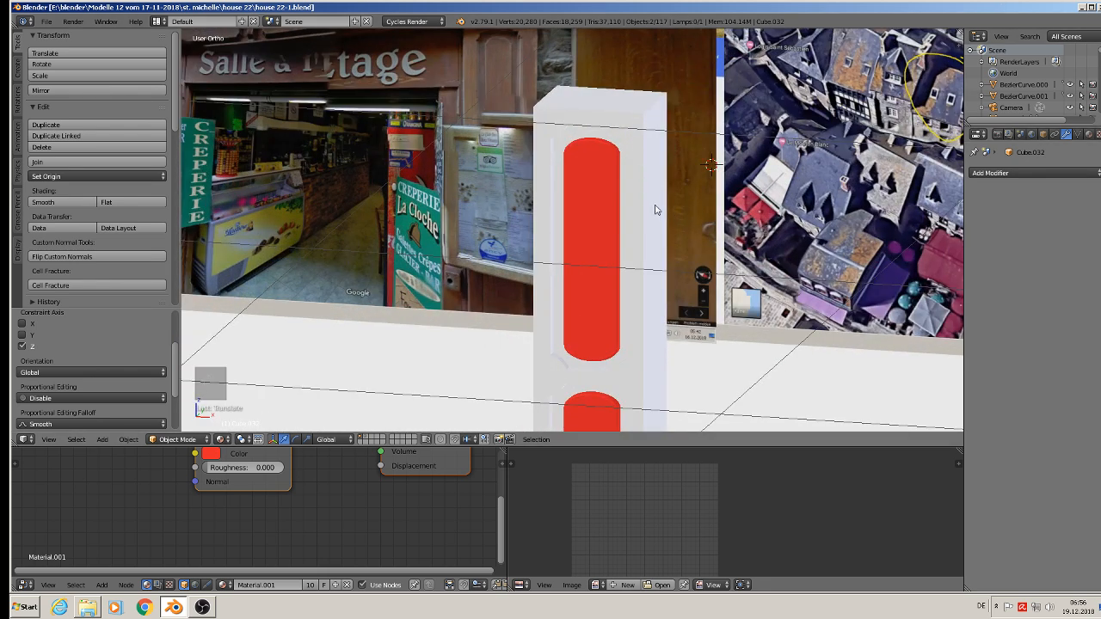
right_click(600, 185)
scroll(624, 208, "up", 1)
key("Tab")
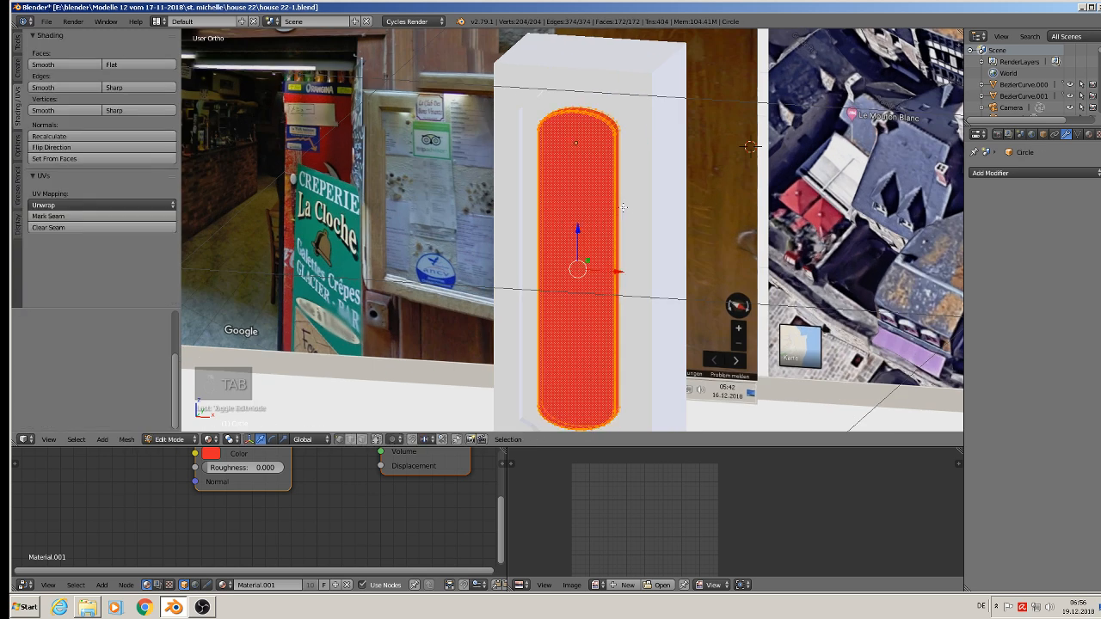
middle_click_drag(624, 213, 657, 186)
scroll(643, 231, "down", 3)
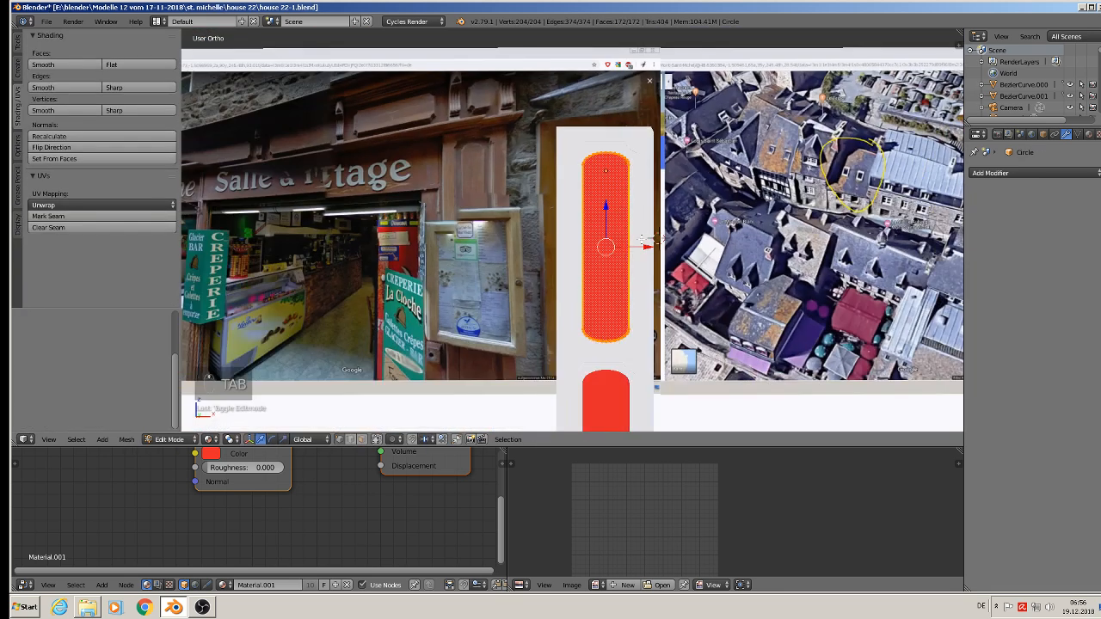
key("Tab")
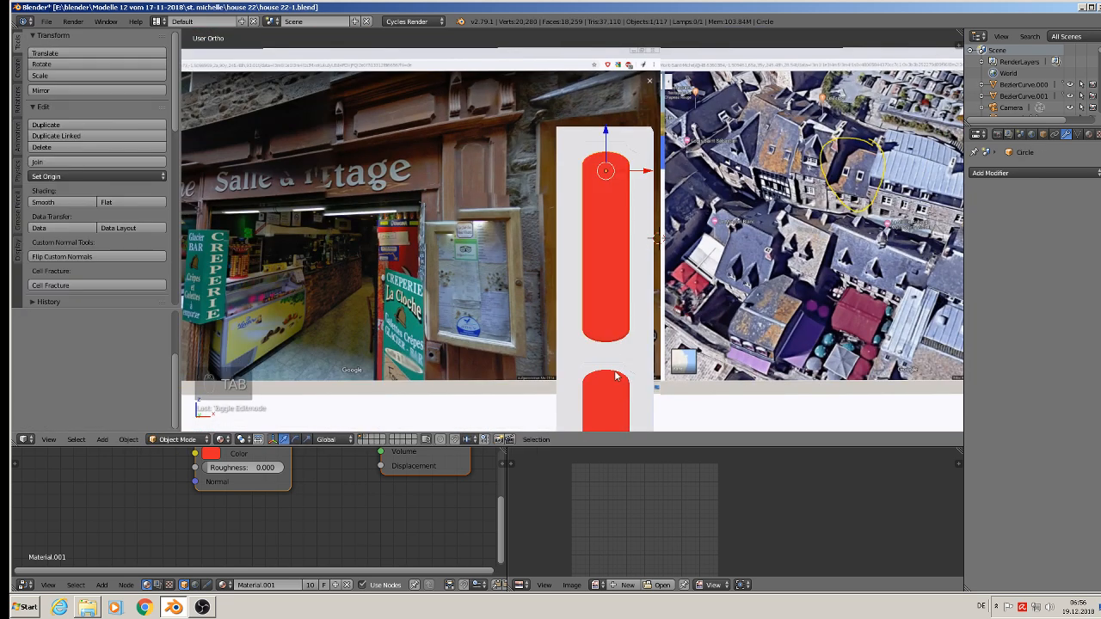
- Select both red round-ended panels, make the door post the active object, and join them all into one mesh
right_click(614, 242)
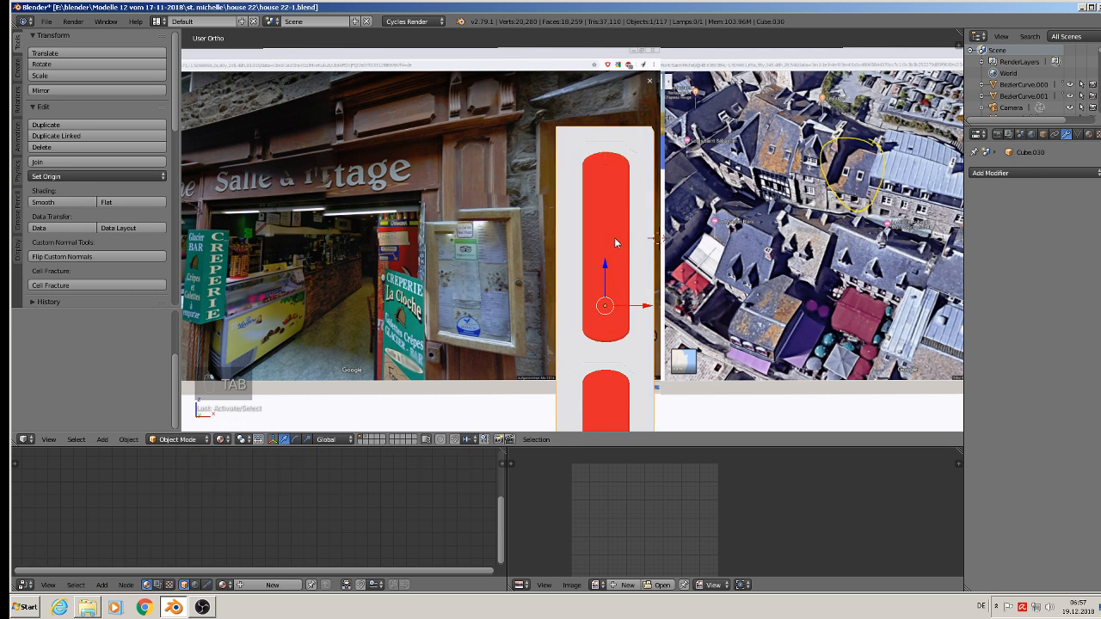
right_click(619, 308)
middle_click_drag(619, 309, 607, 400)
right_click(606, 400, "shift")
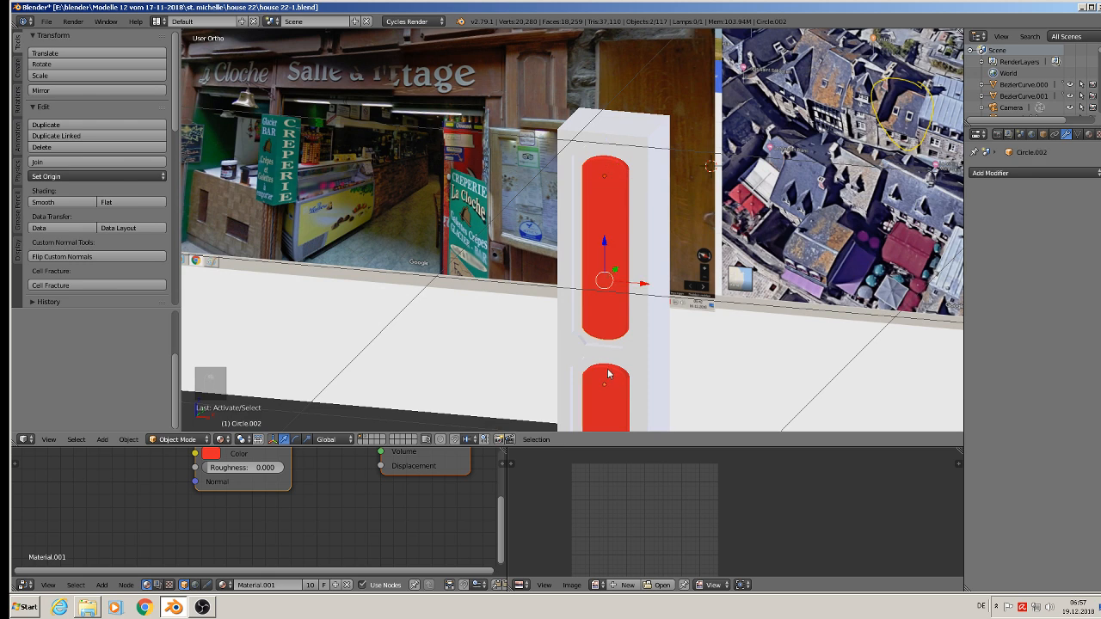
right_click(642, 301, "shift")
left_click(61, 163)
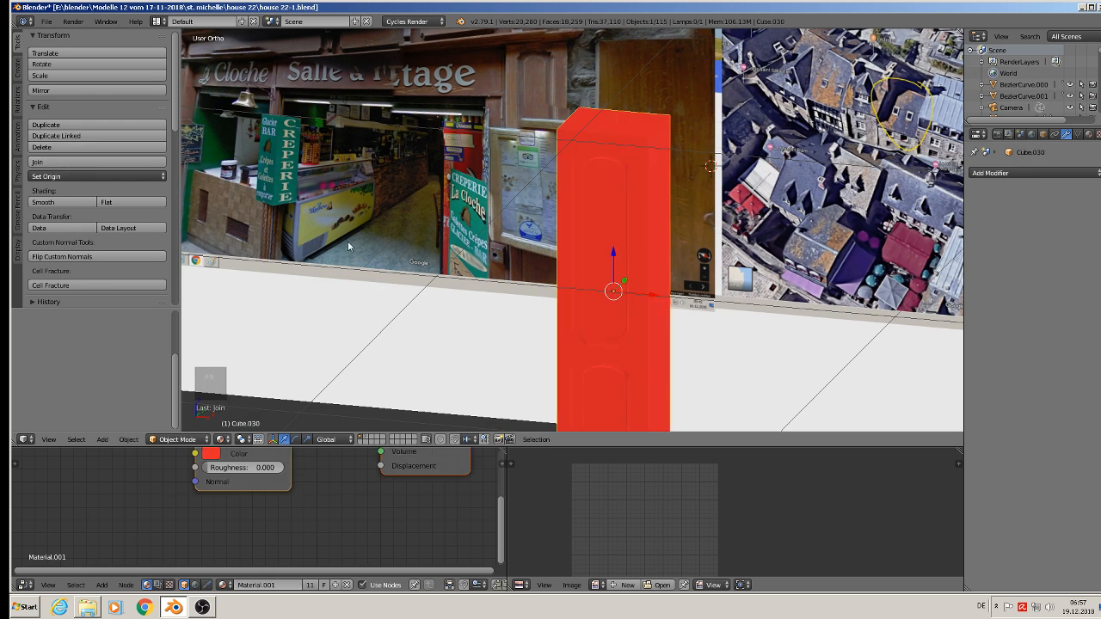
- In Edit Mode with face selection, box-select all faces of the joined door post and view it straight from the front
middle_click_drag(458, 269, 472, 275)
left_click_drag(602, 287, 562, 283)
scroll(556, 266, "up", 4)
key("Tab")
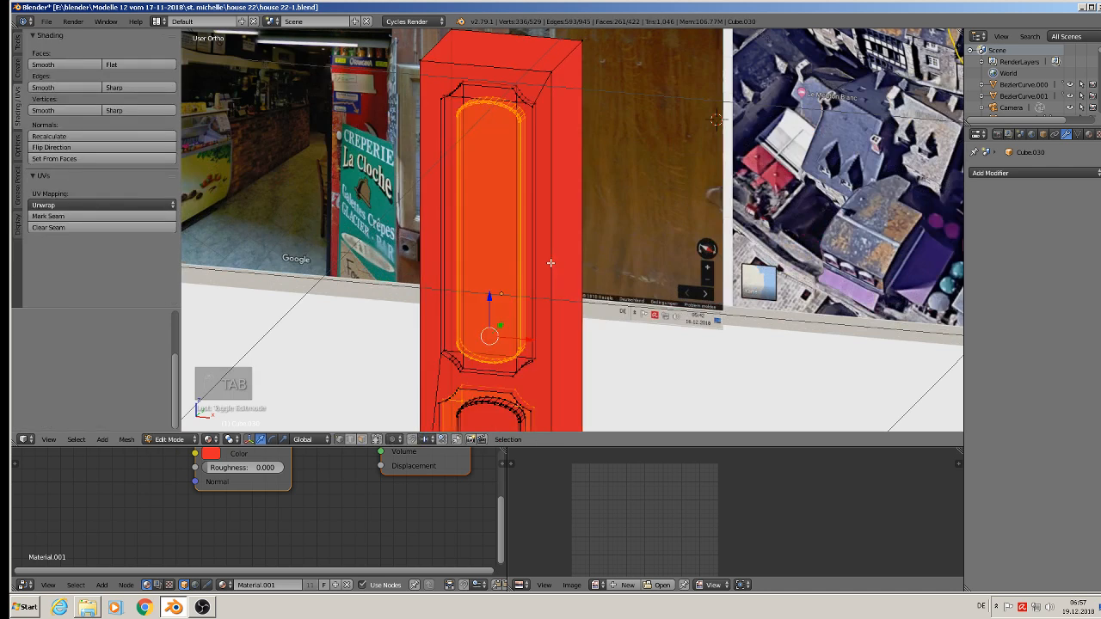
scroll(542, 251, "up", 2)
key("a")
key("a")
scroll(522, 228, "down", 3)
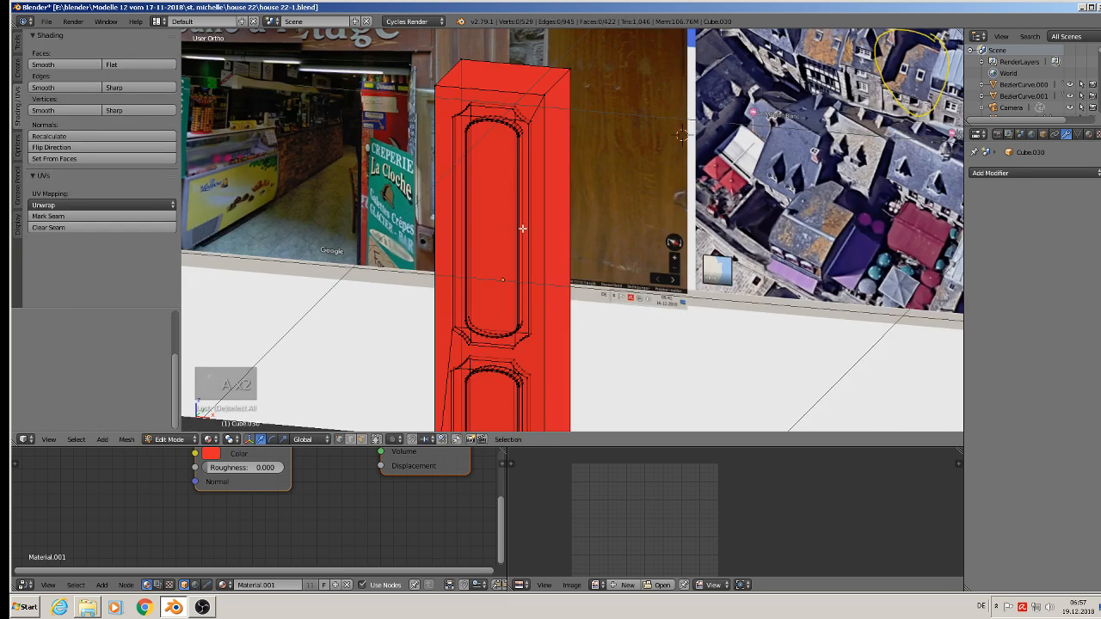
key("KP_1")
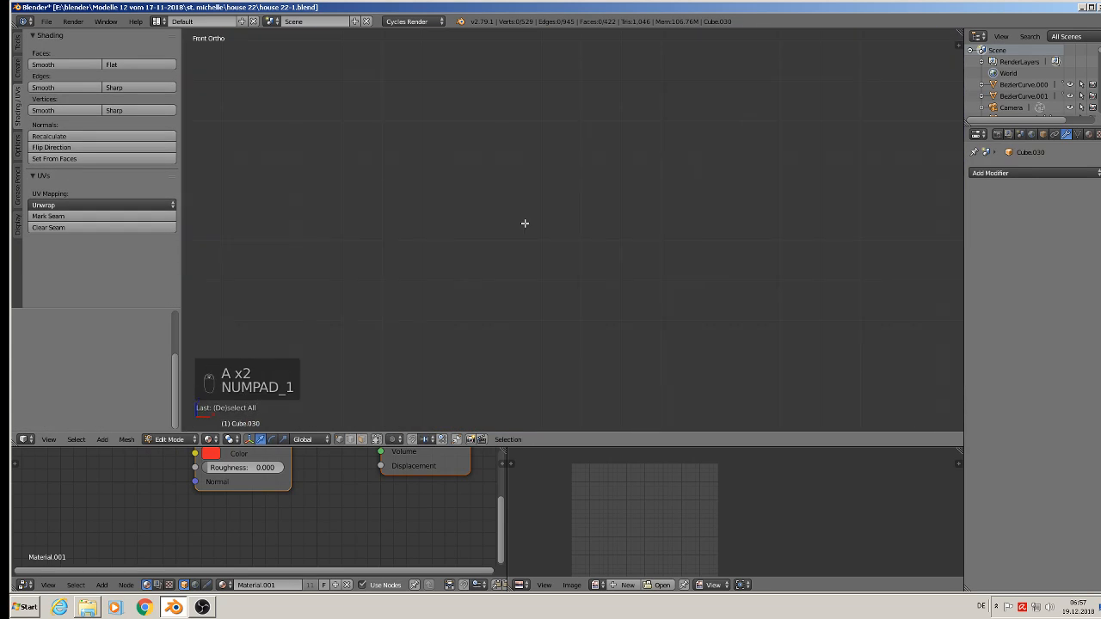
scroll(555, 288, "up", 3)
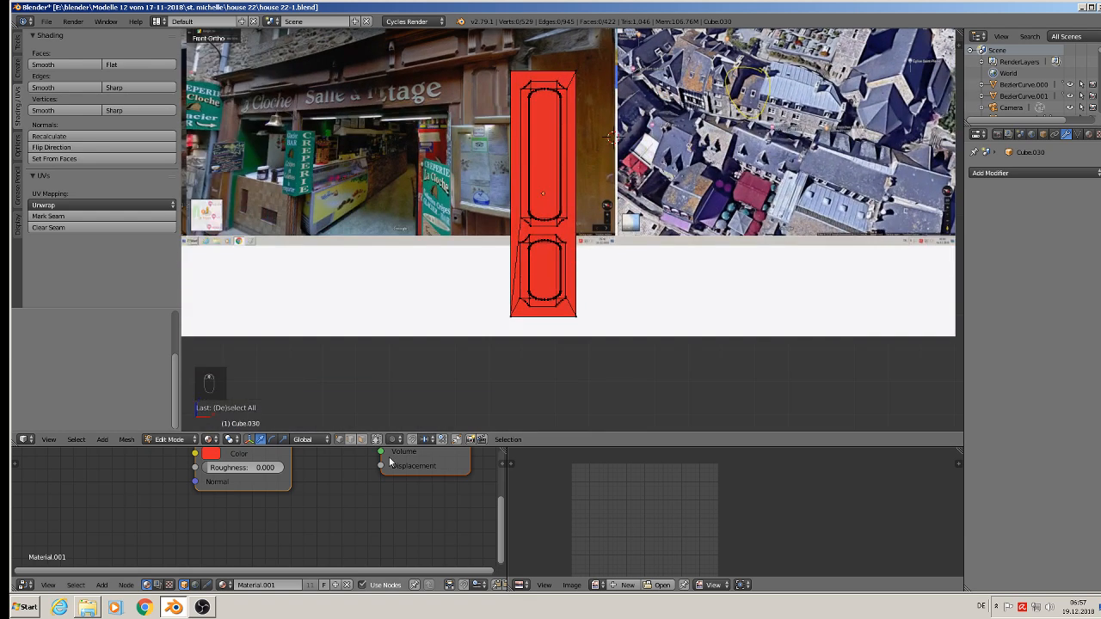
left_click(361, 440)
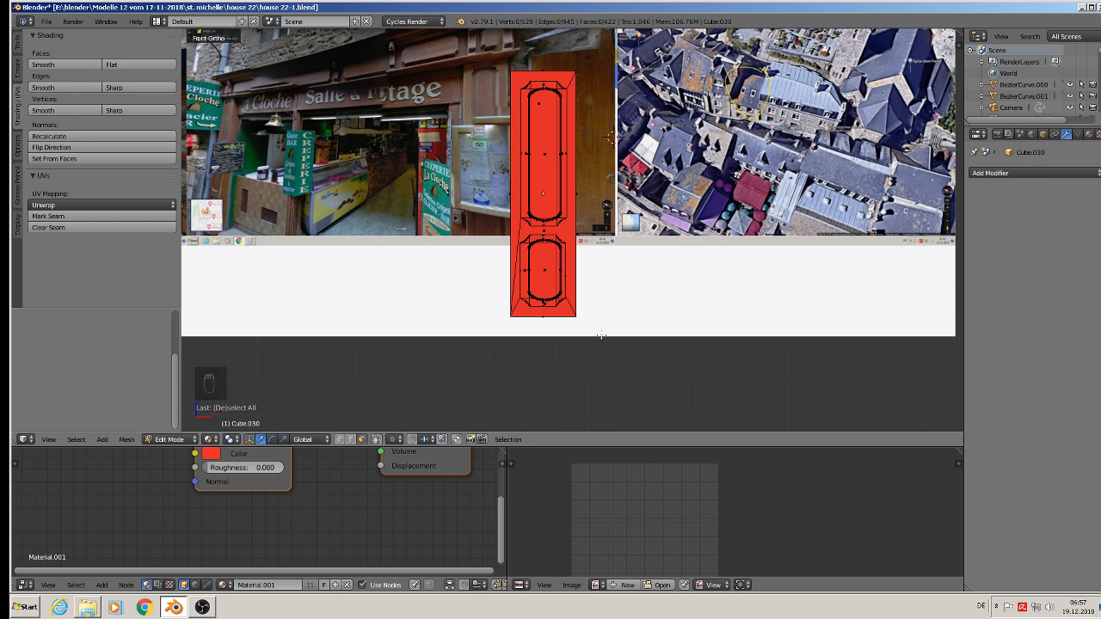
key("b")
left_click_drag(616, 320, 495, 39)
middle_click_drag(585, 137, 636, 245)
key("KP_1")
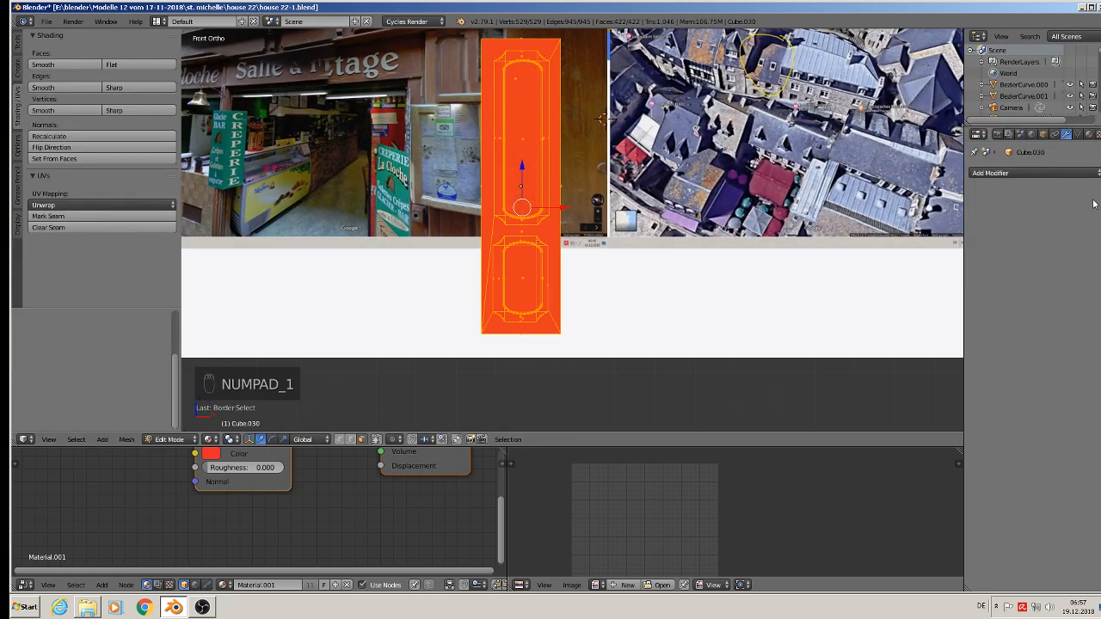
- Add a second material slot to the door post, choose the existing "wood" material, and assign it to all selected faces
left_click(1089, 134)
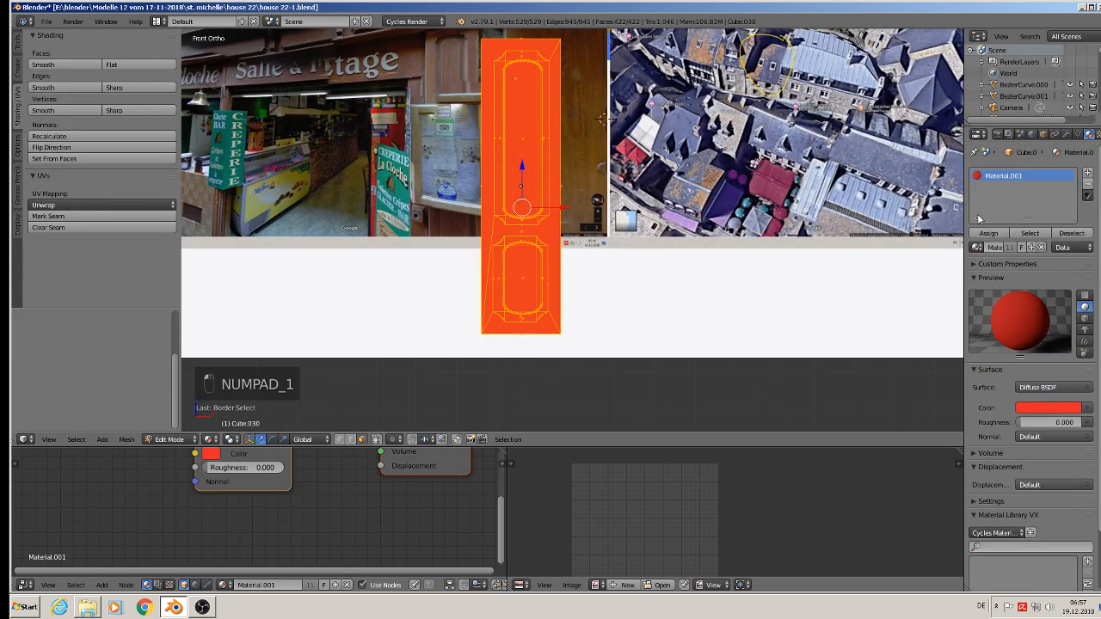
left_click(1087, 173)
left_click(977, 252)
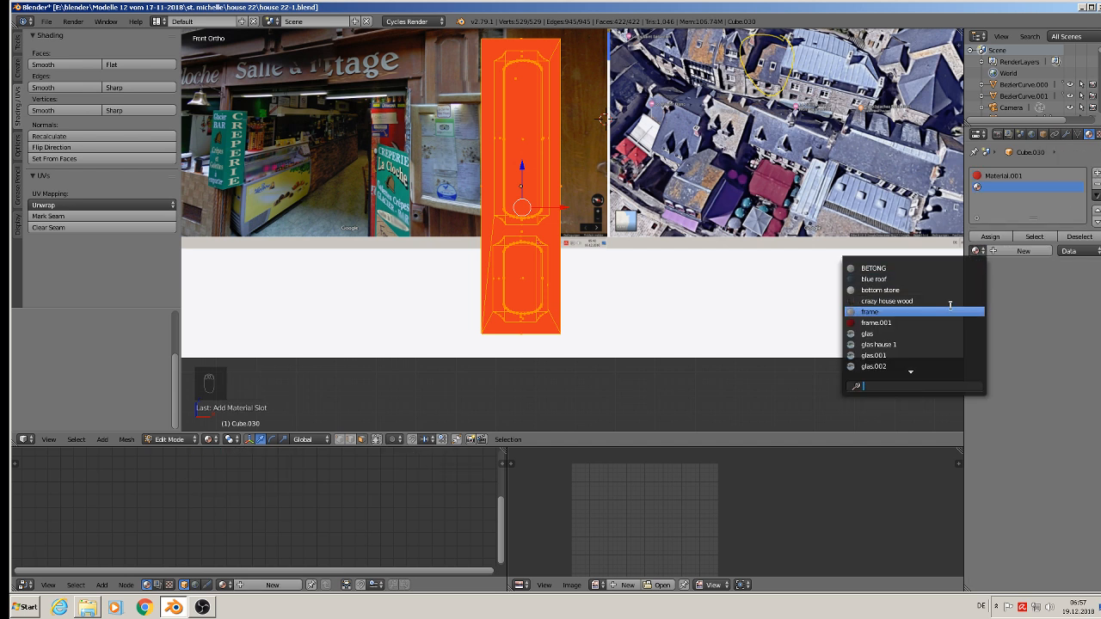
type("wo")
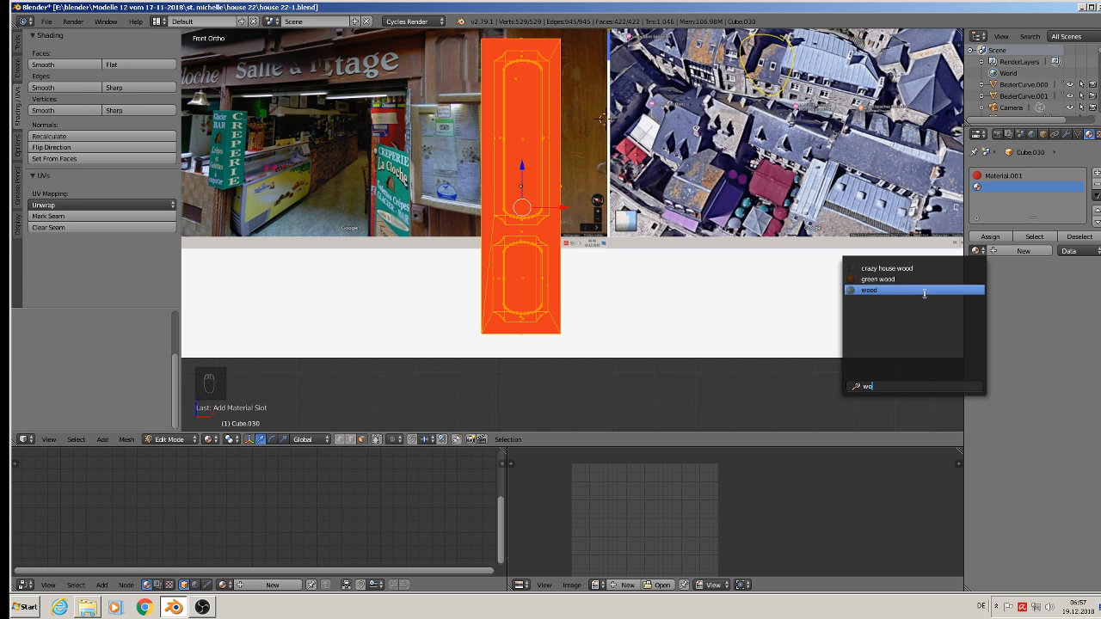
left_click(922, 291)
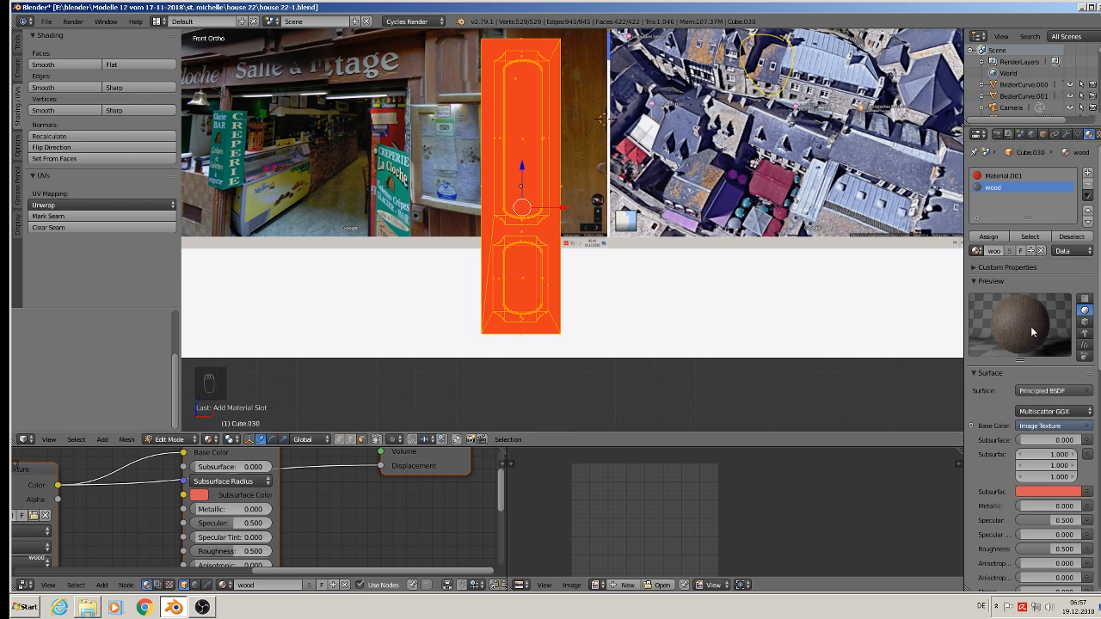
left_click(988, 236)
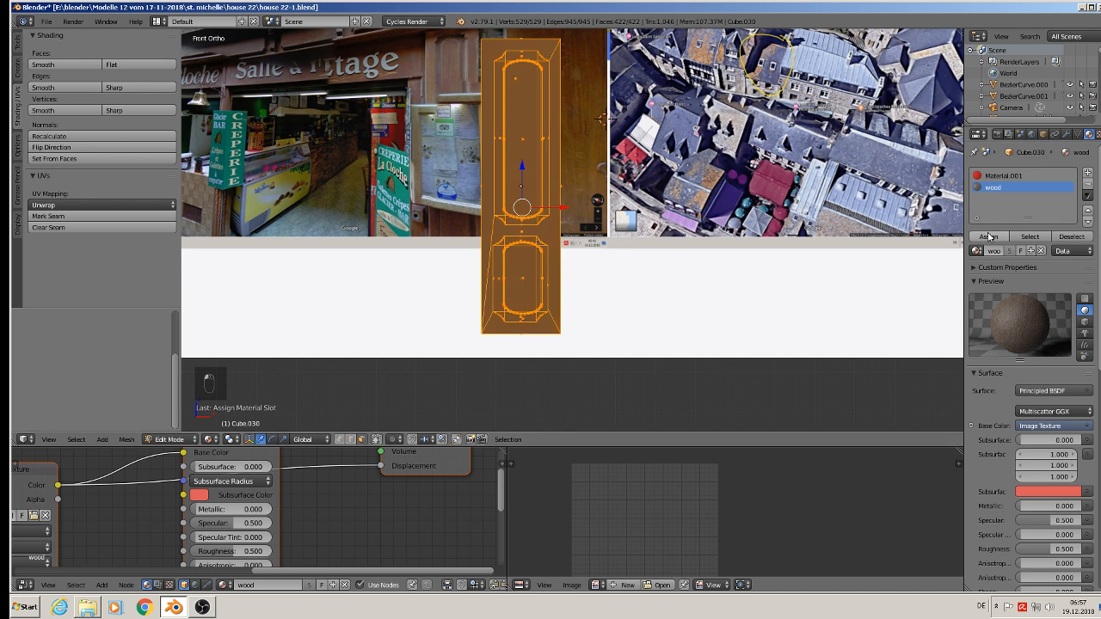
- Unwrap the door post with Project From View, enlarge its UV layout several times, and return to Object Mode
key("u")
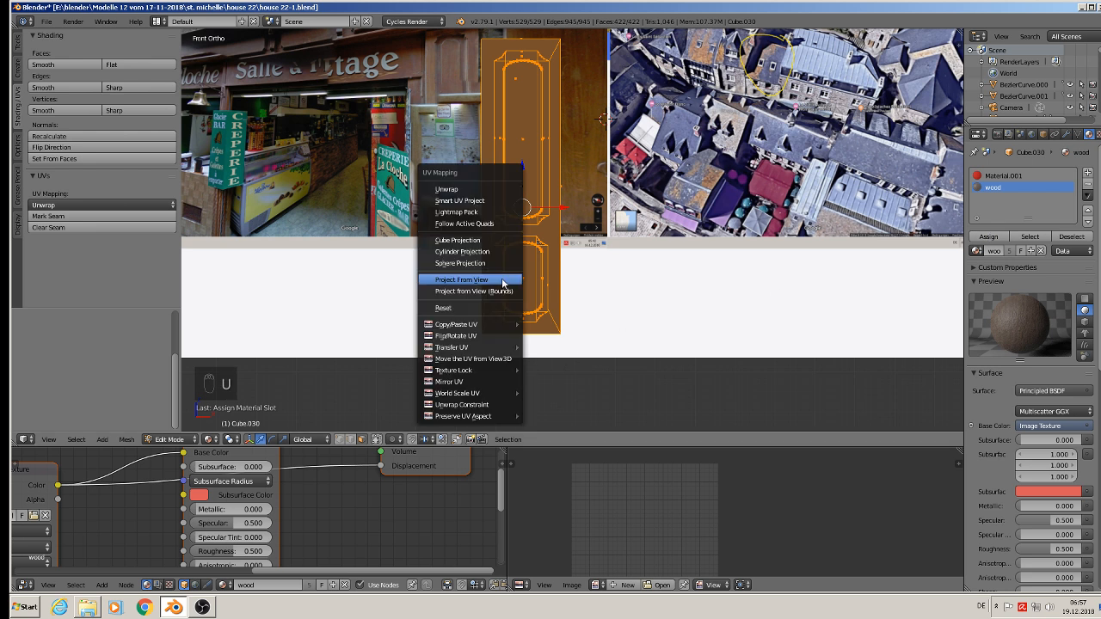
left_click(501, 279)
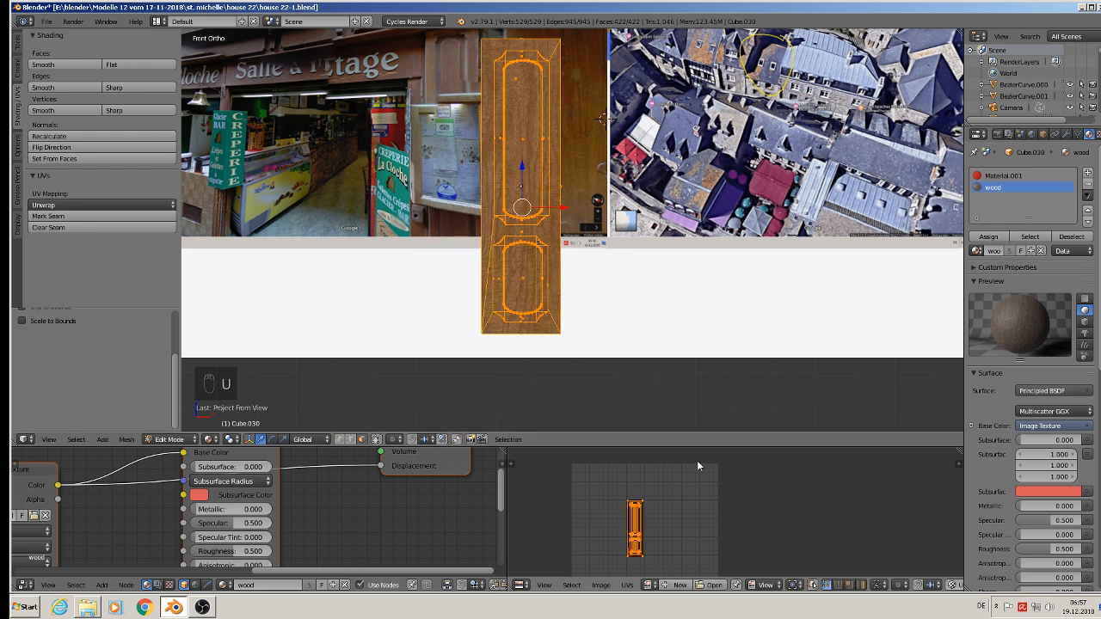
scroll(520, 275, "up", 3)
key("s")
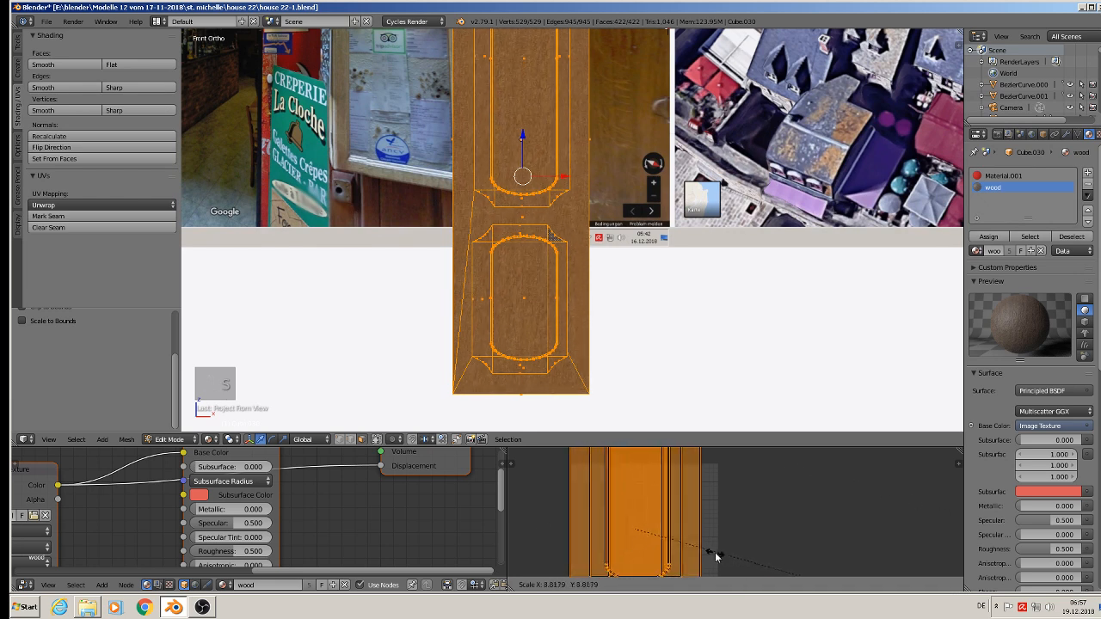
left_click(707, 545)
key("Tab")
middle_click_drag(611, 307, 560, 317)
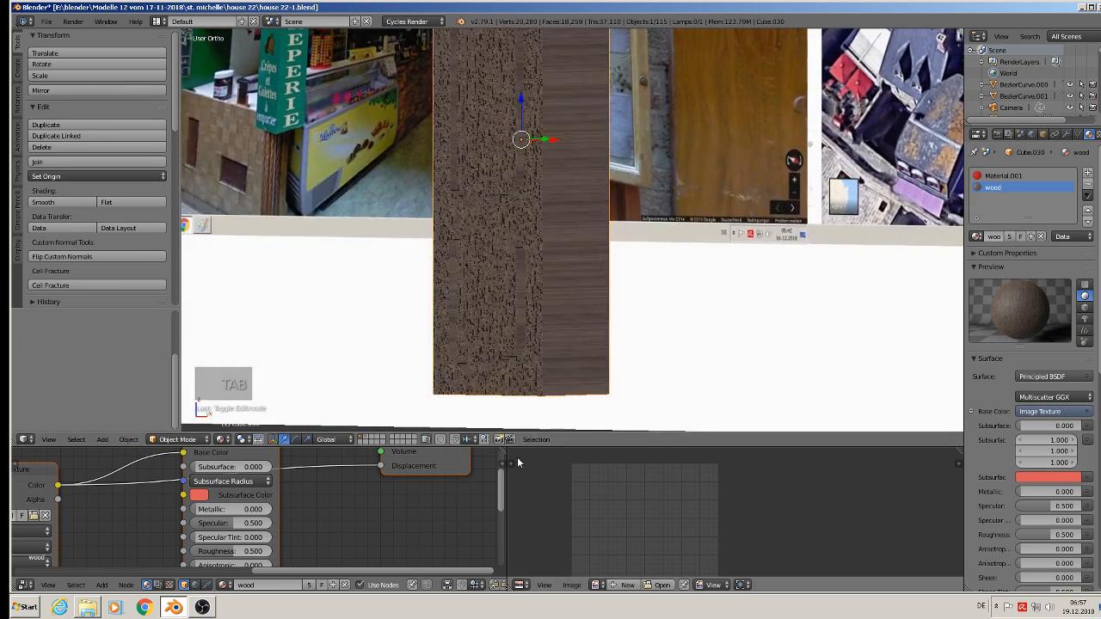
- Disconnect the wood texture's colour from the material output's Displacement input
left_click_drag(380, 465, 307, 473)
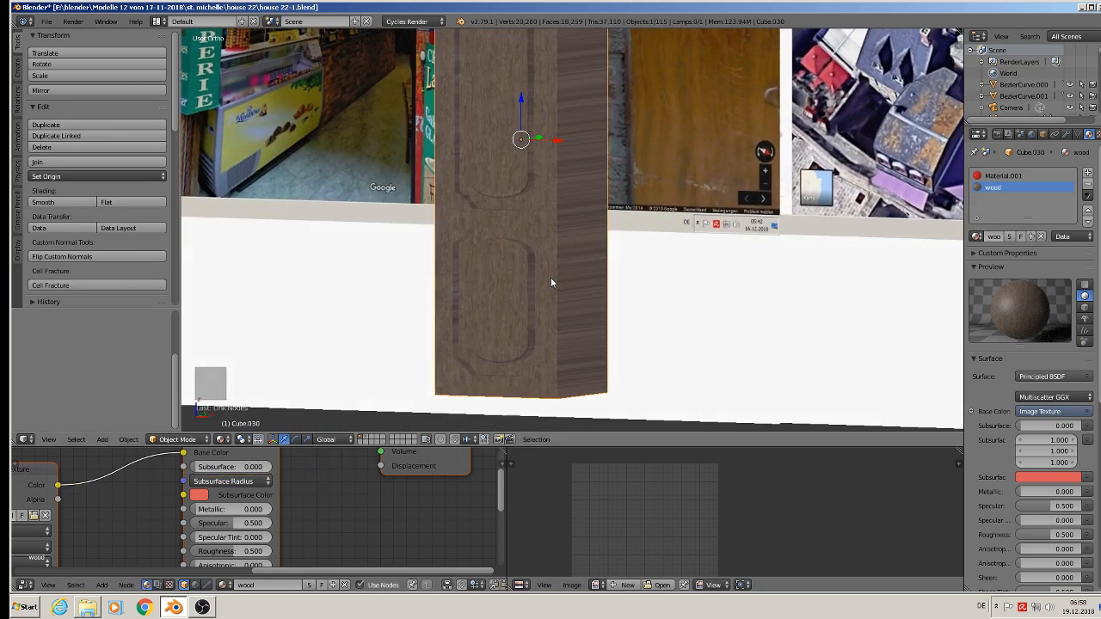
scroll(562, 281, "up", 3)
middle_click_drag(538, 236, 529, 157)
scroll(526, 280, "down", 4)
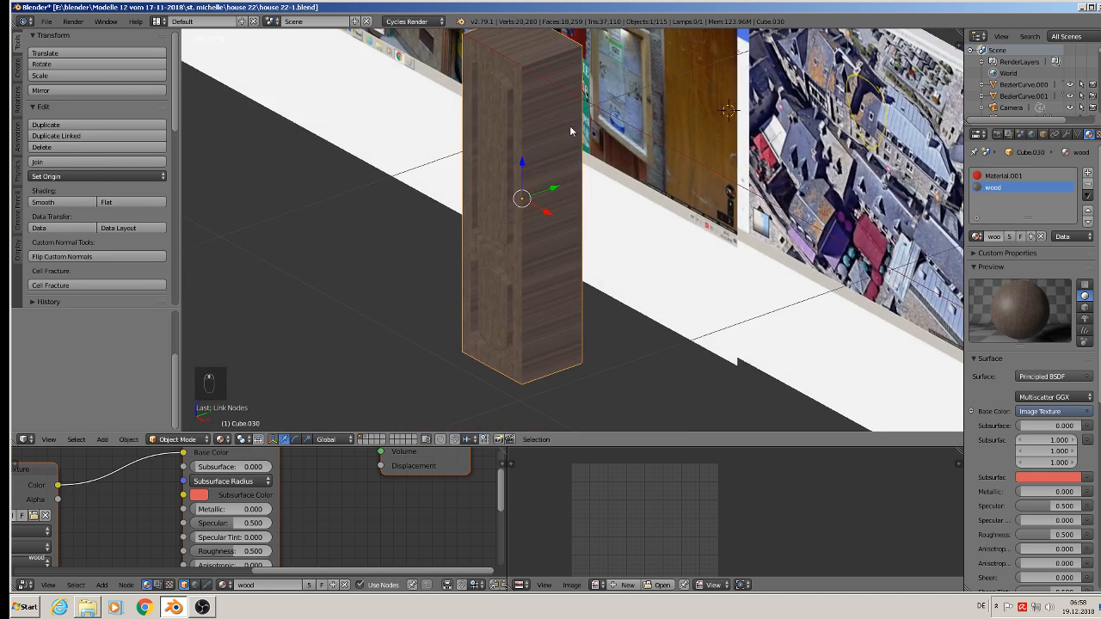
- In Edit Mode, clear the face selection and box-select the door post's faces from the side along its full height
middle_click_drag(531, 195, 393, 128)
scroll(605, 161, "up", 2)
key("Tab")
key("a")
key("a")
scroll(396, 130, "down", 5)
middle_click_drag(442, 165, 421, 219, "shift")
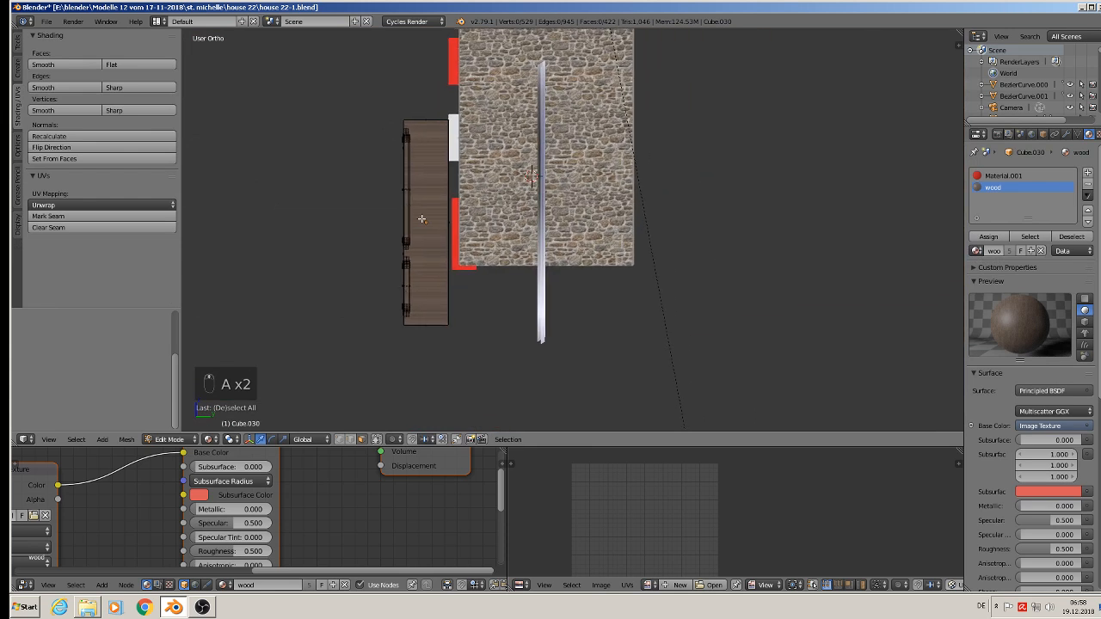
key("b")
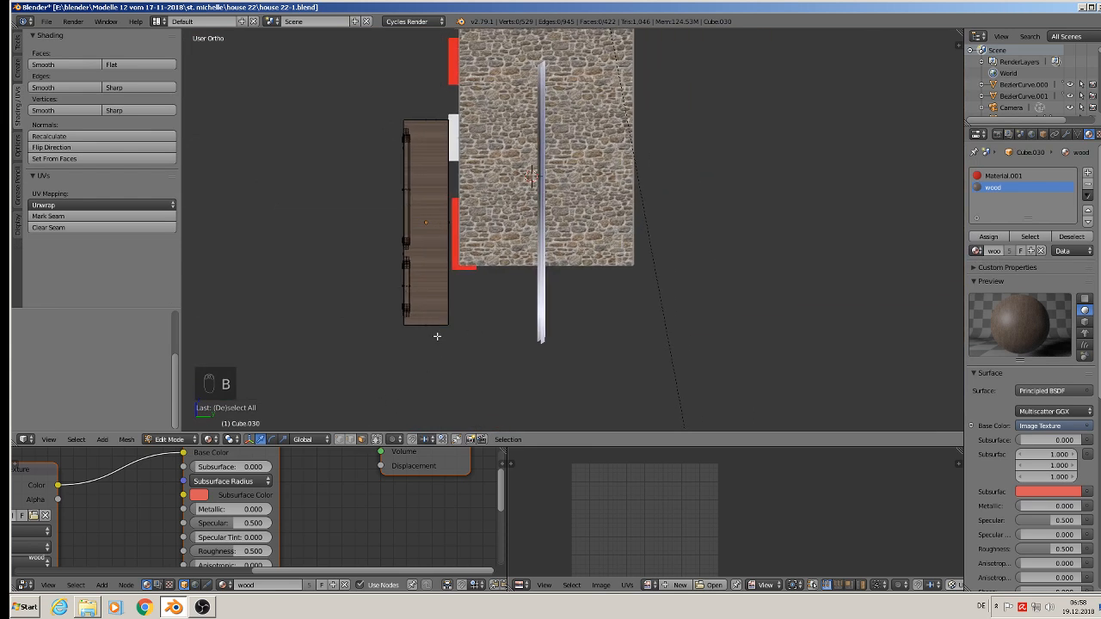
key("b")
left_click_drag(435, 345, 408, 110)
- Extend the selection with the missing vertical and corner frame faces around the round-ended panels on the post's front
middle_click_drag(437, 213, 450, 232)
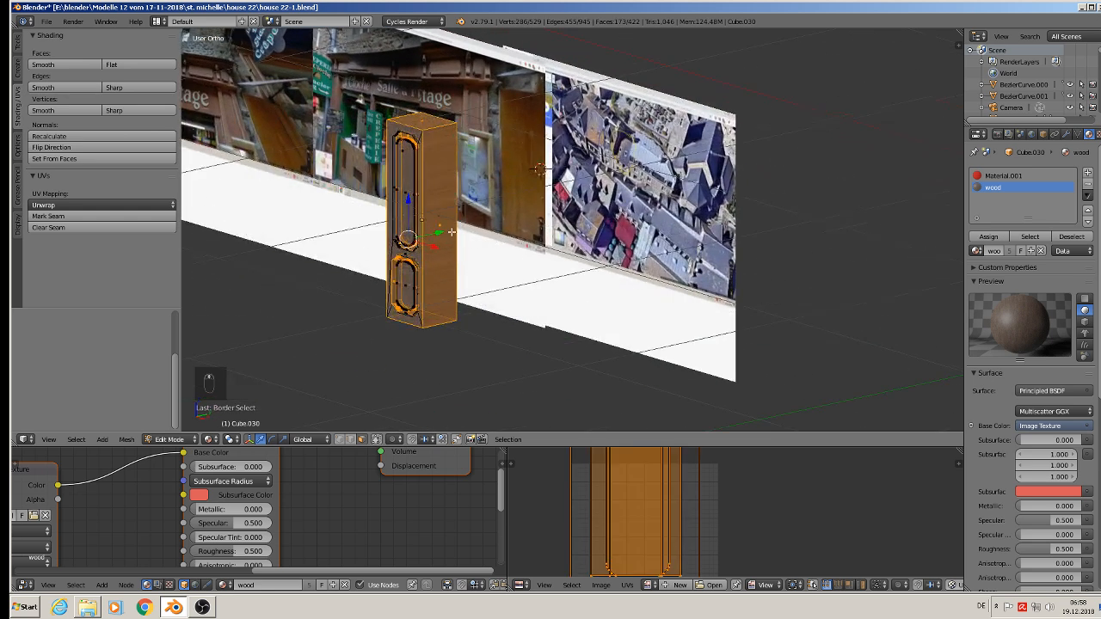
scroll(450, 232, "up", 3)
right_click(329, 138, "shift")
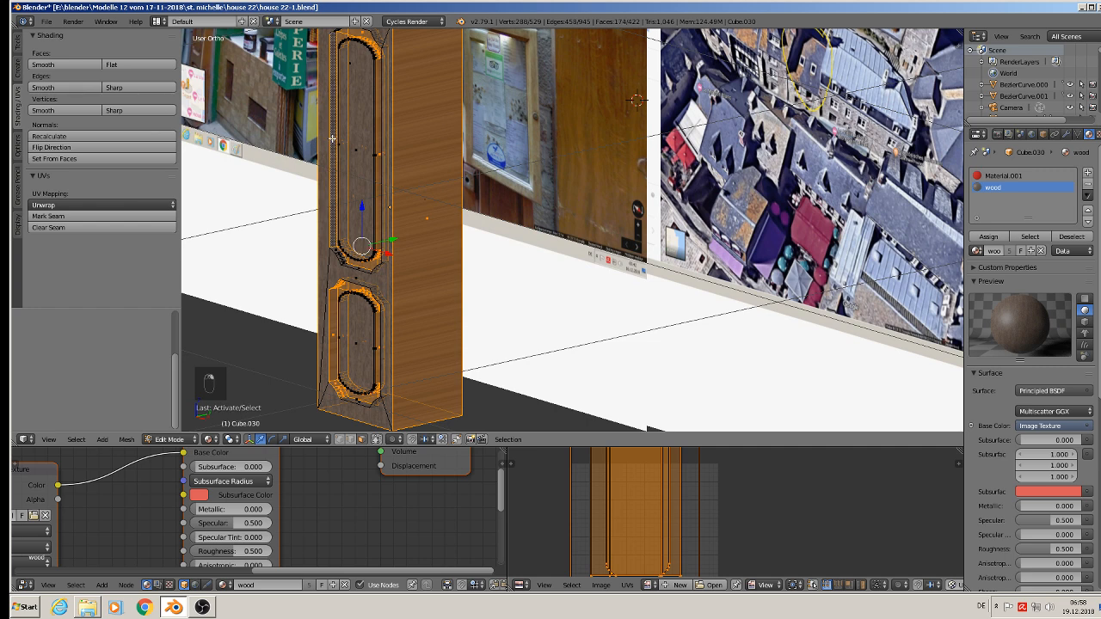
middle_click_drag(384, 199, 488, 207)
right_click(398, 113, "shift")
middle_click_drag(451, 243, 398, 309)
right_click(386, 321, "shift")
right_click(398, 309, "shift")
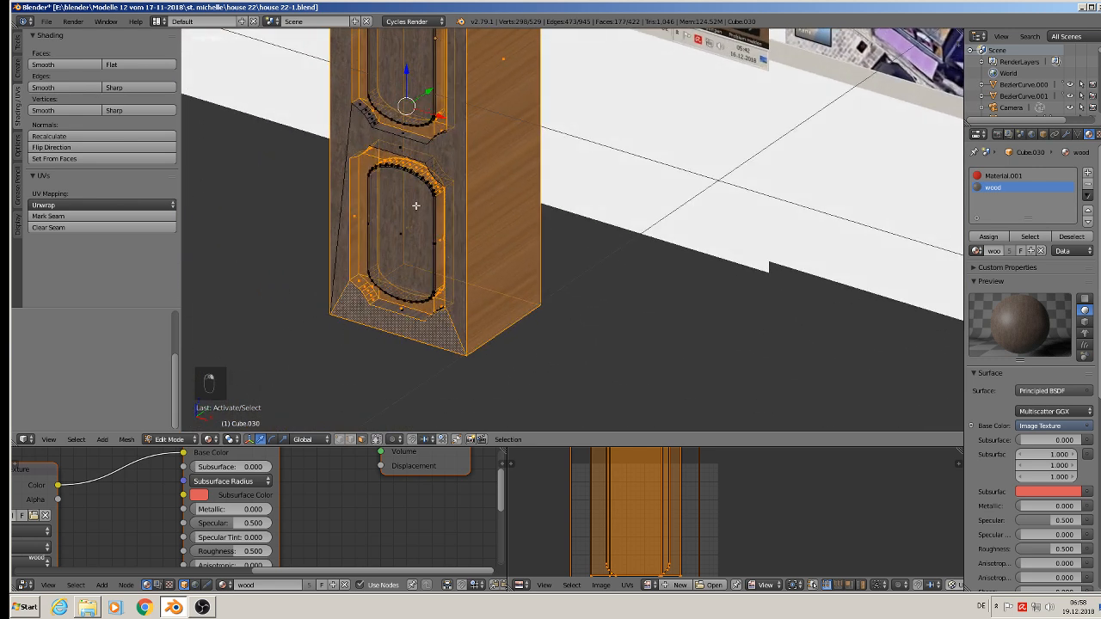
- Add the horizontal frame faces below both round-ended panels to the selection and leave the flat front faces deselected
right_click(402, 133, "shift")
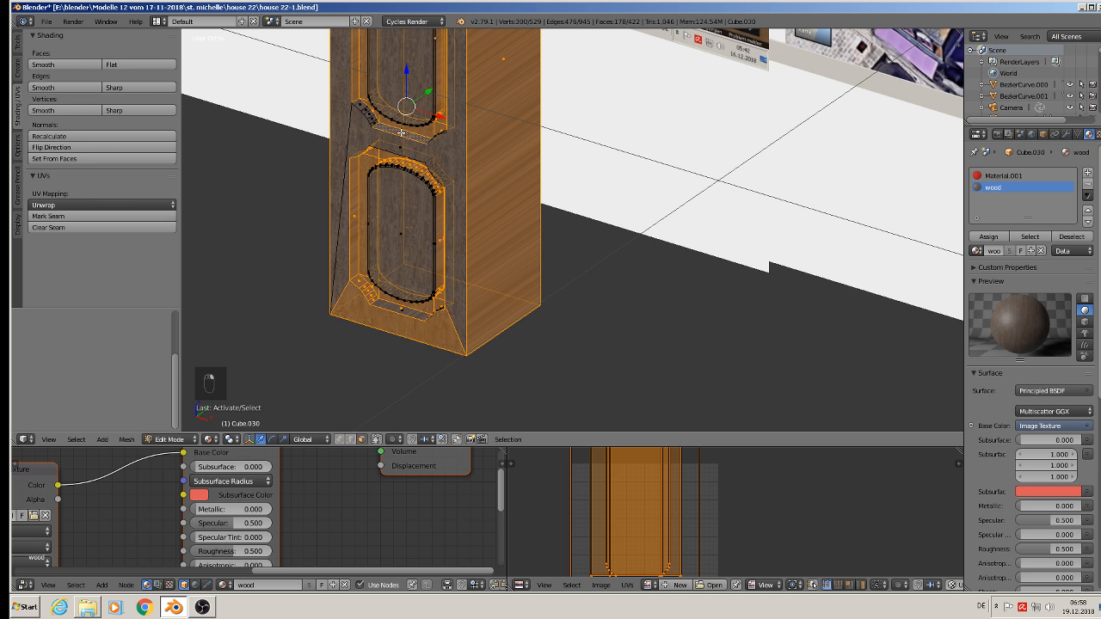
right_click(399, 307, "shift")
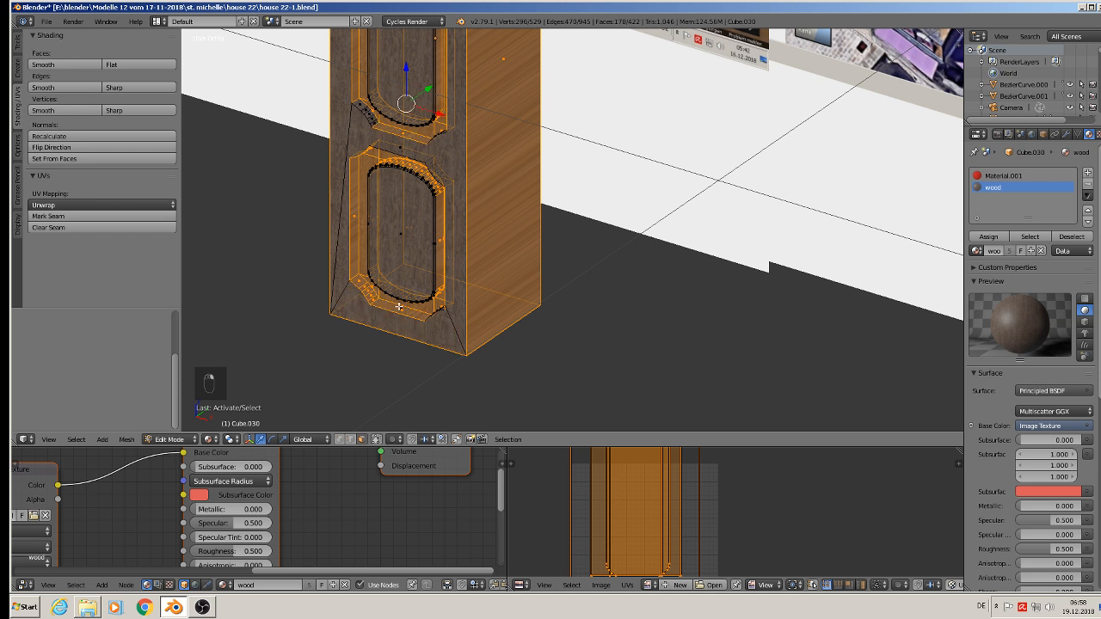
middle_click_drag(403, 310, 403, 323)
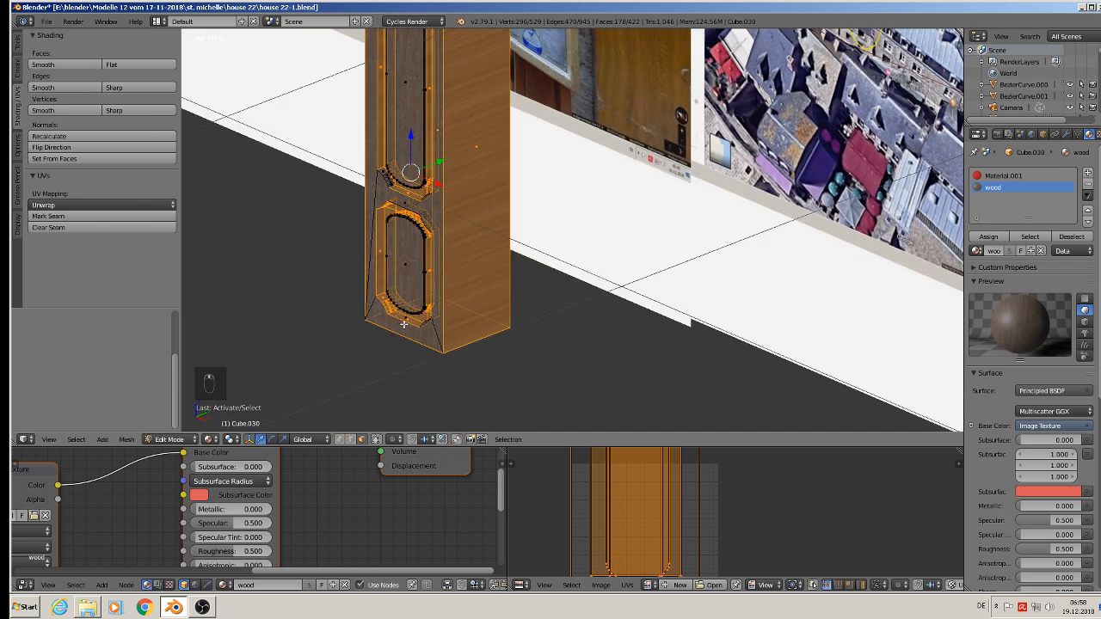
right_click(404, 203, "alt+shift")
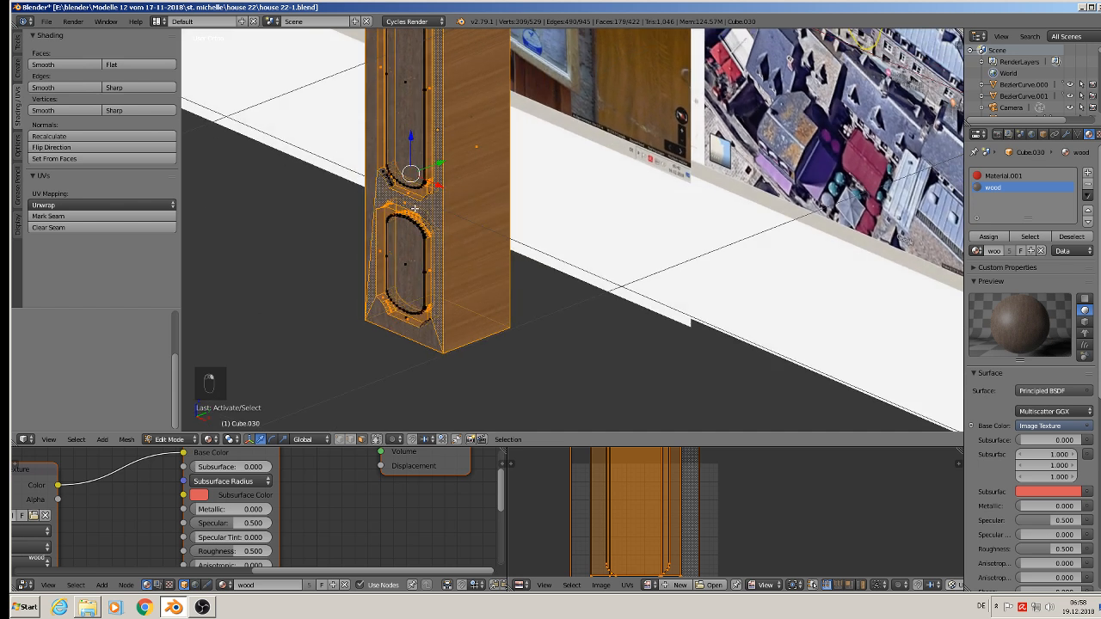
right_click(404, 202, "alt+shift")
middle_click_drag(416, 227, 454, 165)
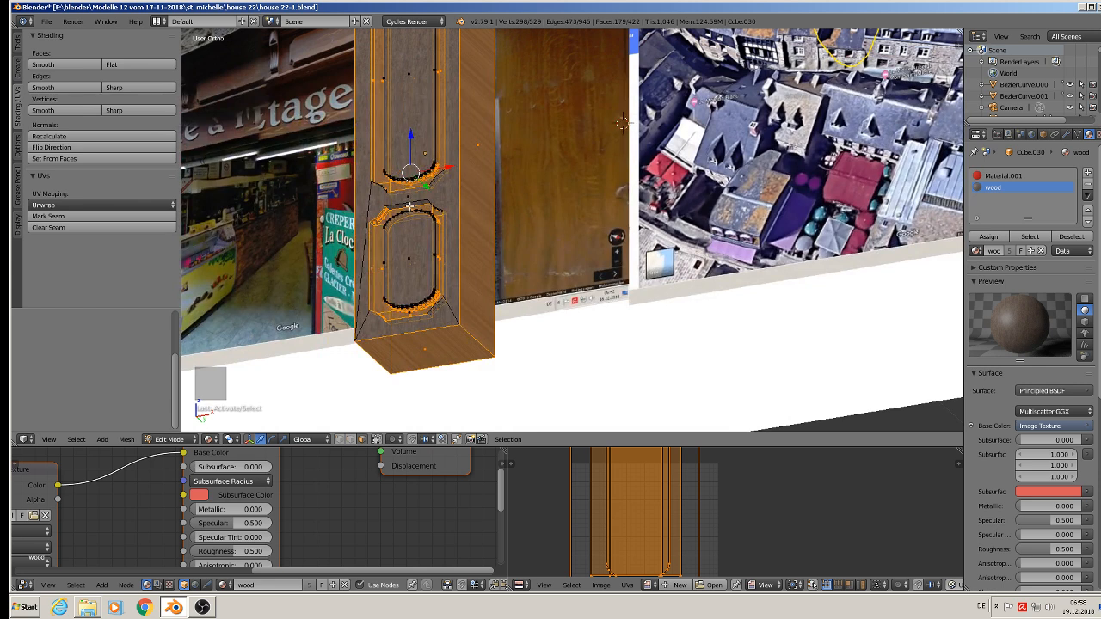
- Unwrap the selected faces from the side with Project From View, enlarge their UV layout, and return to Object Mode
middle_click_drag(409, 206, 351, 295)
key("u")
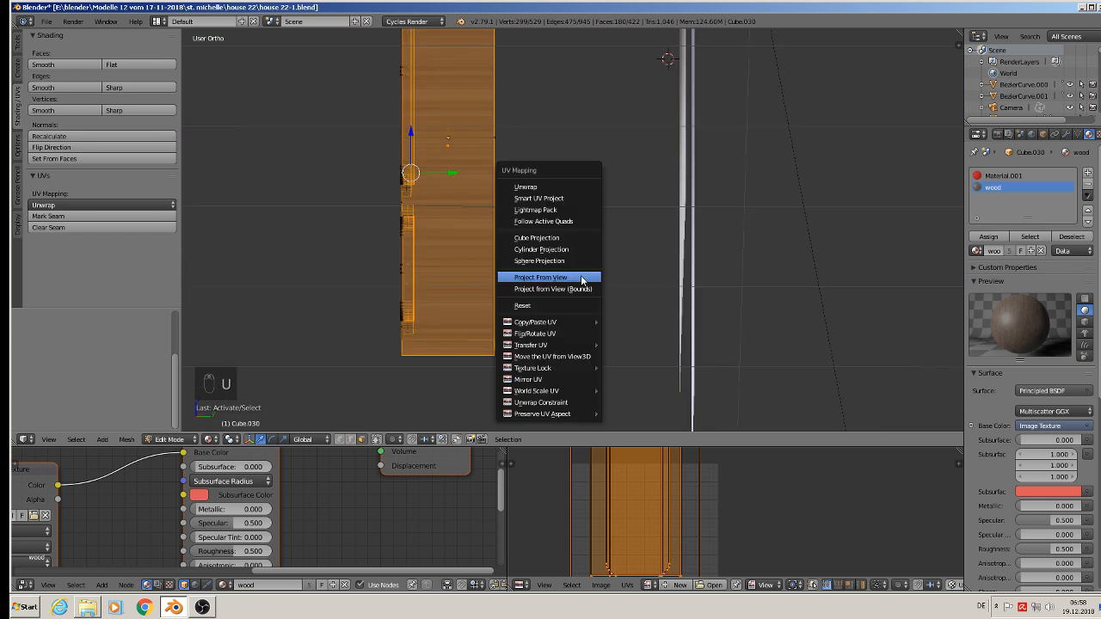
left_click(582, 279)
key("s")
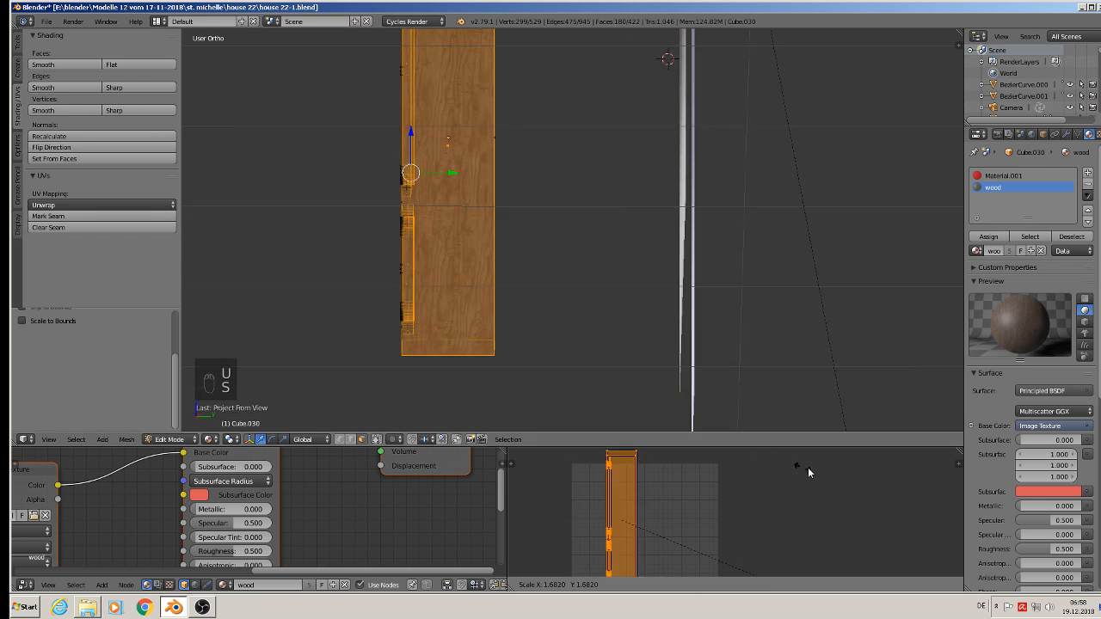
left_click(683, 562)
middle_click_drag(546, 270, 491, 221)
key("Tab")
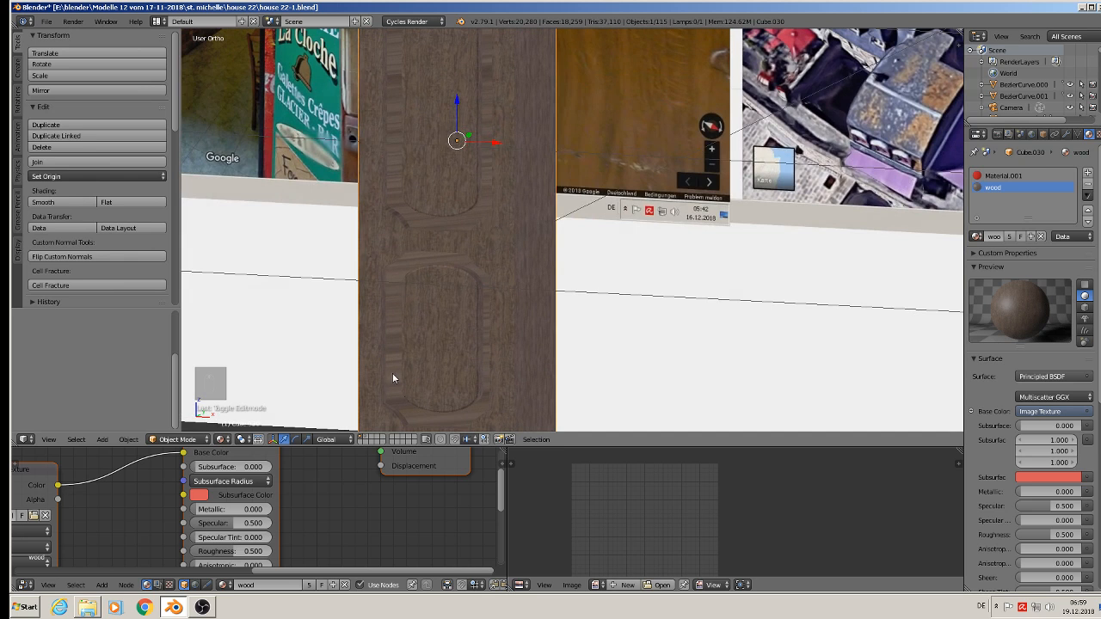
- In Edit Mode, select only the side, bottom and lower corner frame faces around the upper round-ended panel
key("Tab")
middle_click_drag(422, 201, 449, 213)
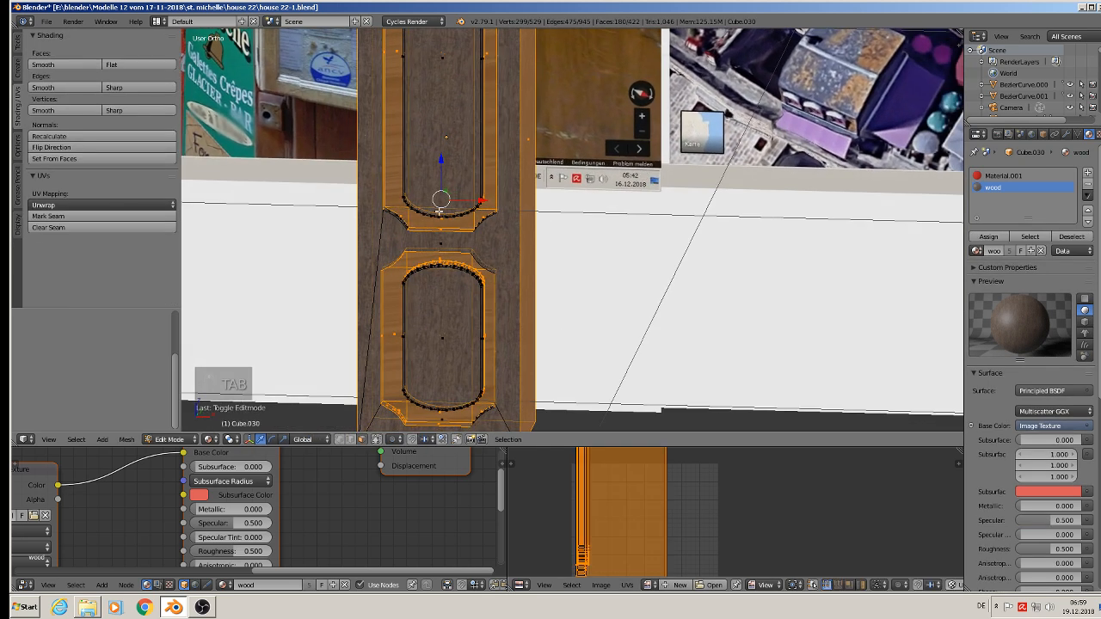
right_click(395, 187)
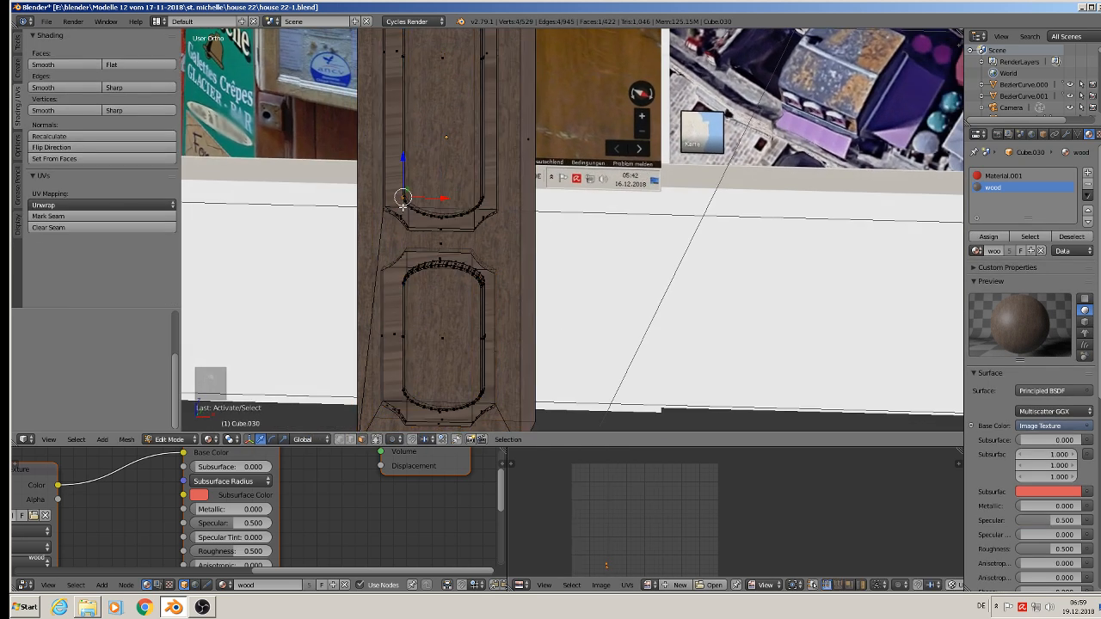
right_click(401, 206, "alt")
right_click(401, 215, "shift")
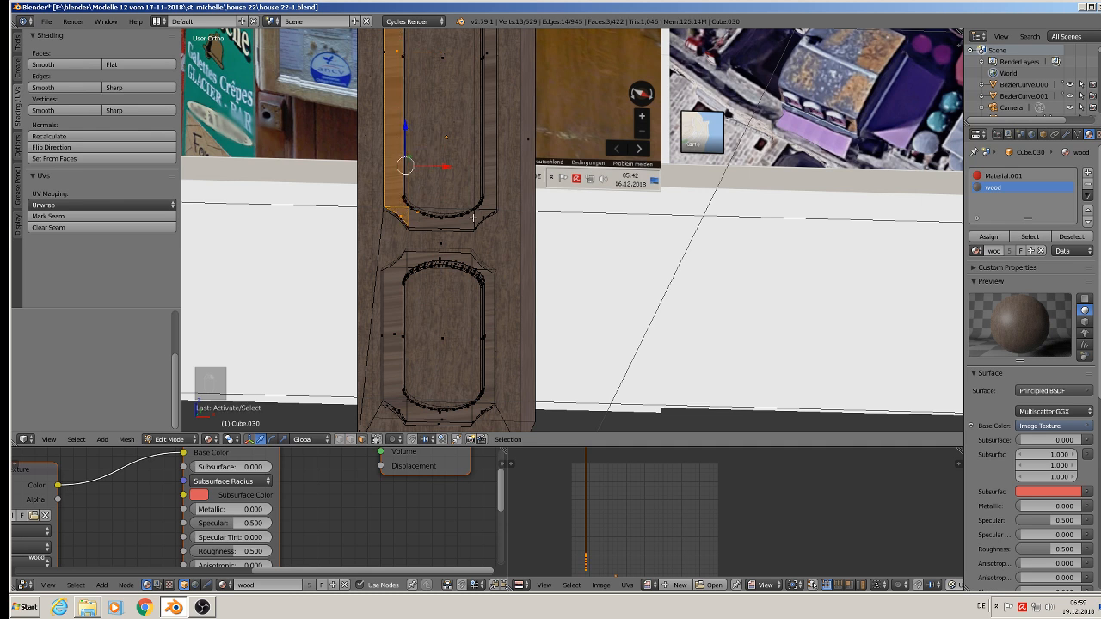
right_click(437, 218)
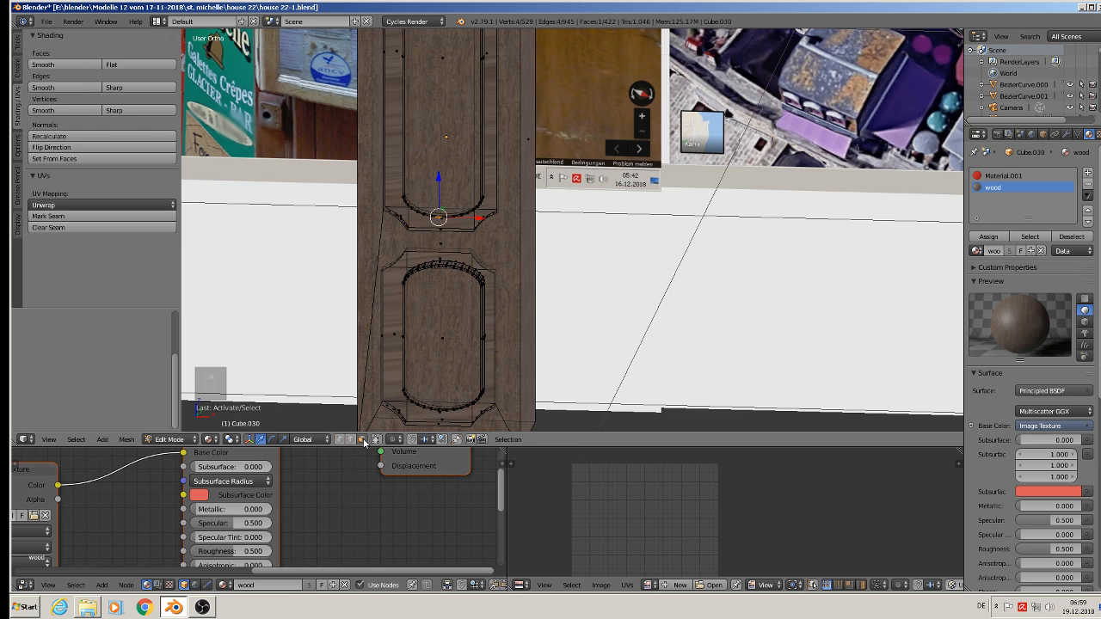
right_click(412, 217, "shift")
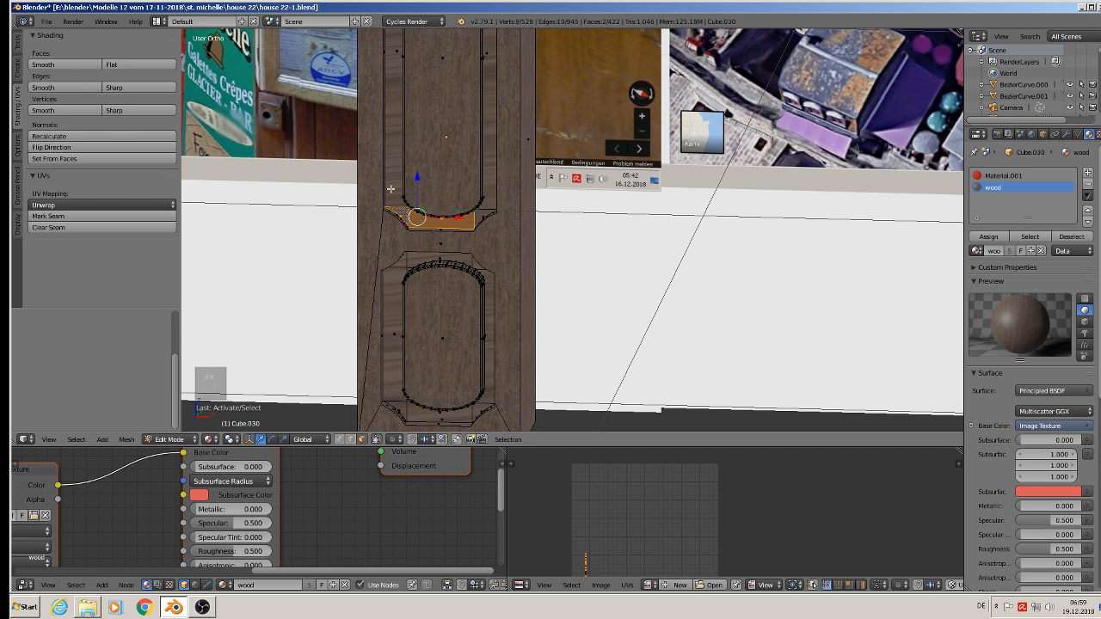
right_click(387, 175, "shift")
right_click(482, 214, "shift")
right_click(490, 185, "shift")
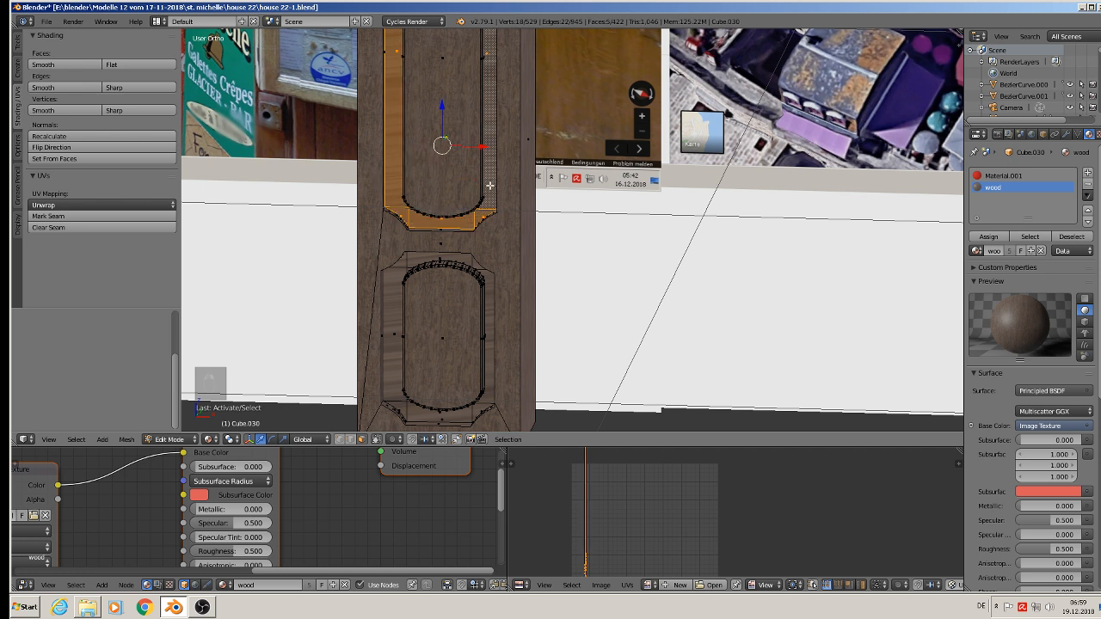
- Add the top and upper corner frame faces of the upper panel to the selection
middle_click_drag(469, 122, 482, 252, "shift")
middle_click_drag(484, 69, 479, 136, "shift")
right_click(460, 91, "shift")
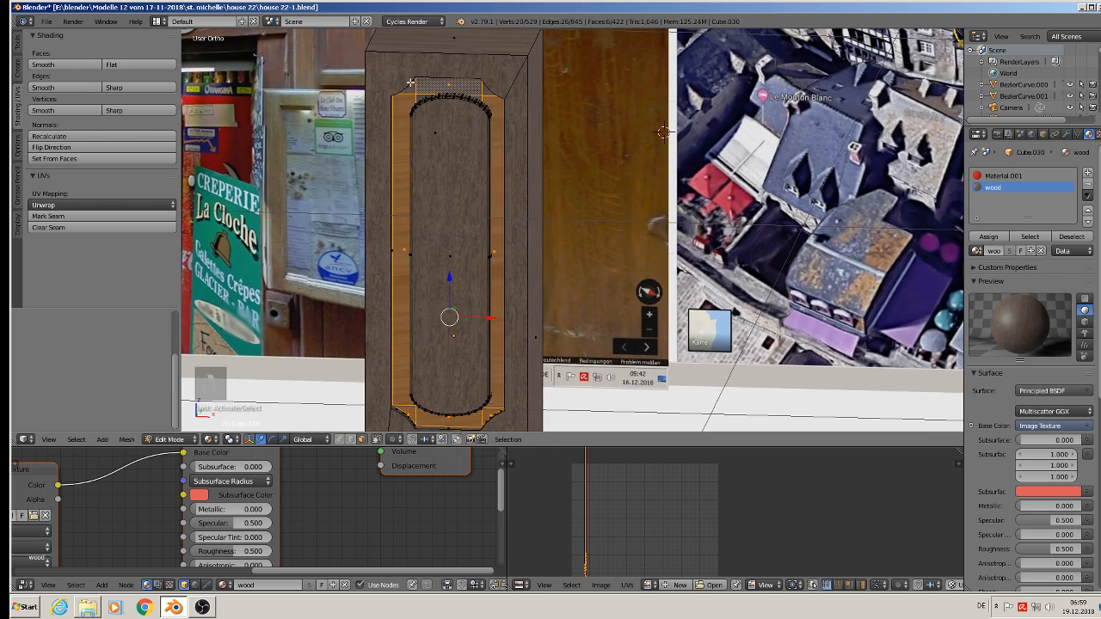
right_click(408, 87, "shift")
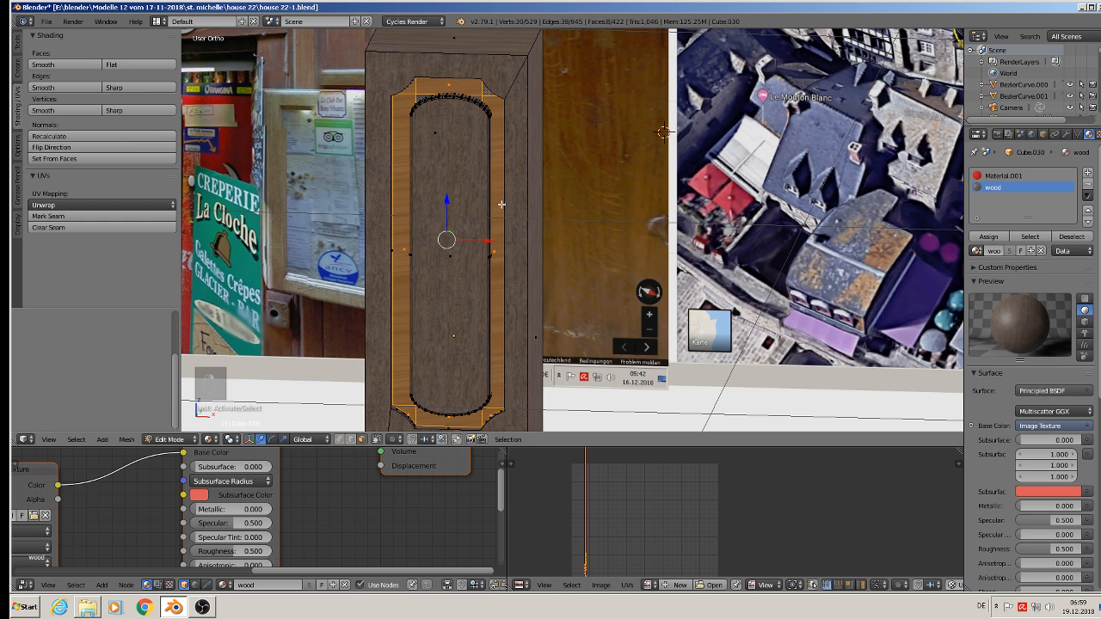
- Add the frame and corner faces surrounding the lower round-ended panel to the selection
middle_click_drag(475, 296, 509, 32, "shift")
right_click(430, 261, "shift")
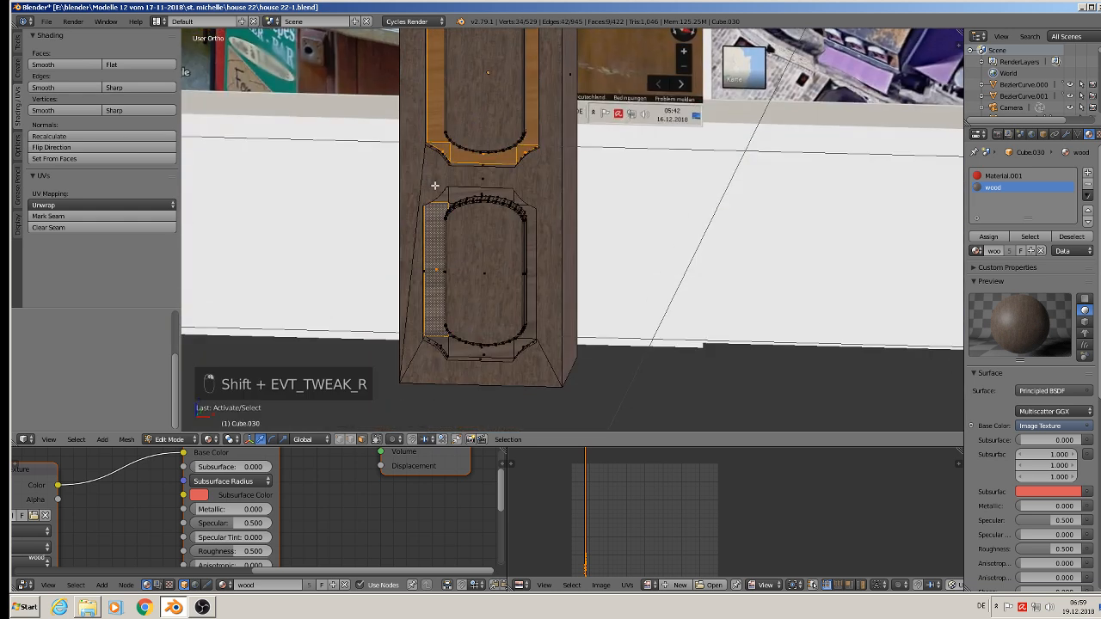
right_click(445, 197, "shift")
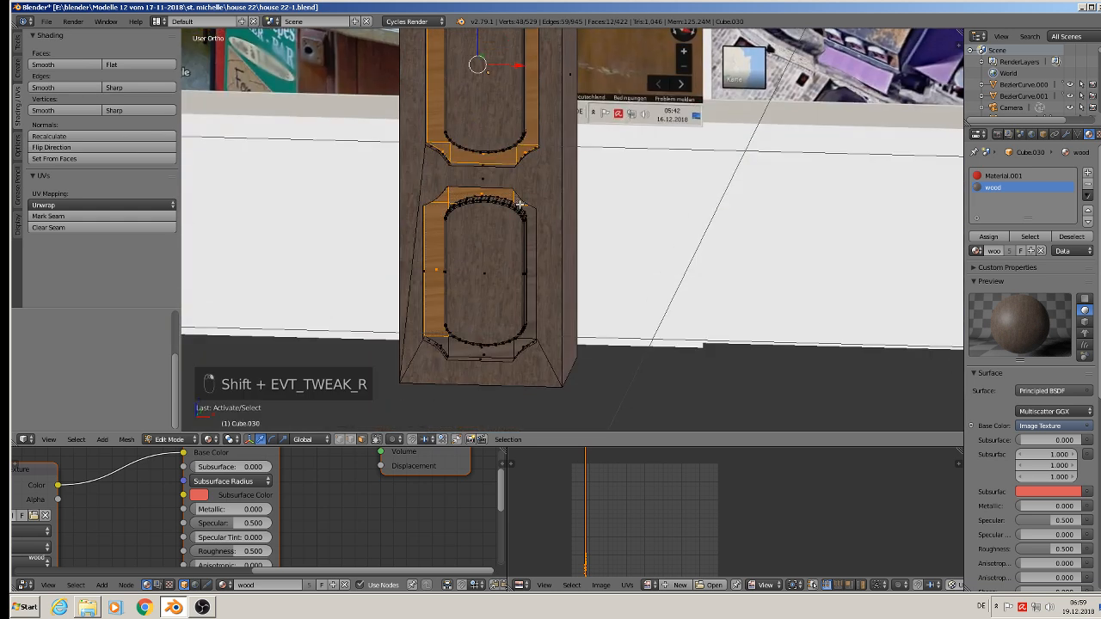
right_click(510, 346, "shift")
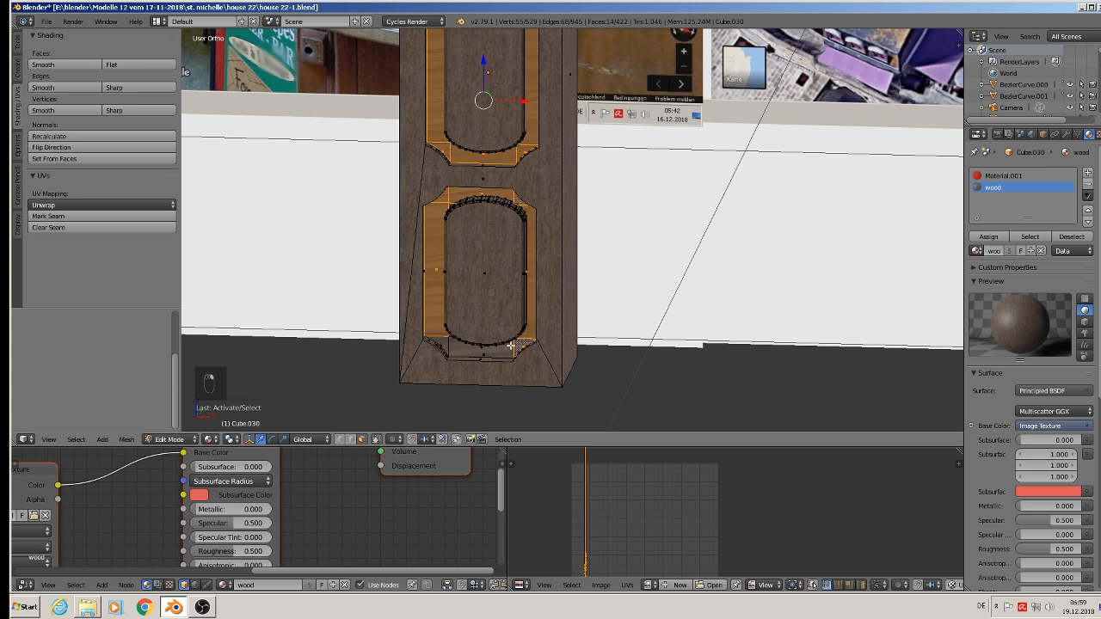
- Unwrap both panels' selected frame faces from the front with Project From View and enlarge their UV layout
middle_click_drag(465, 373, 479, 363)
key("u")
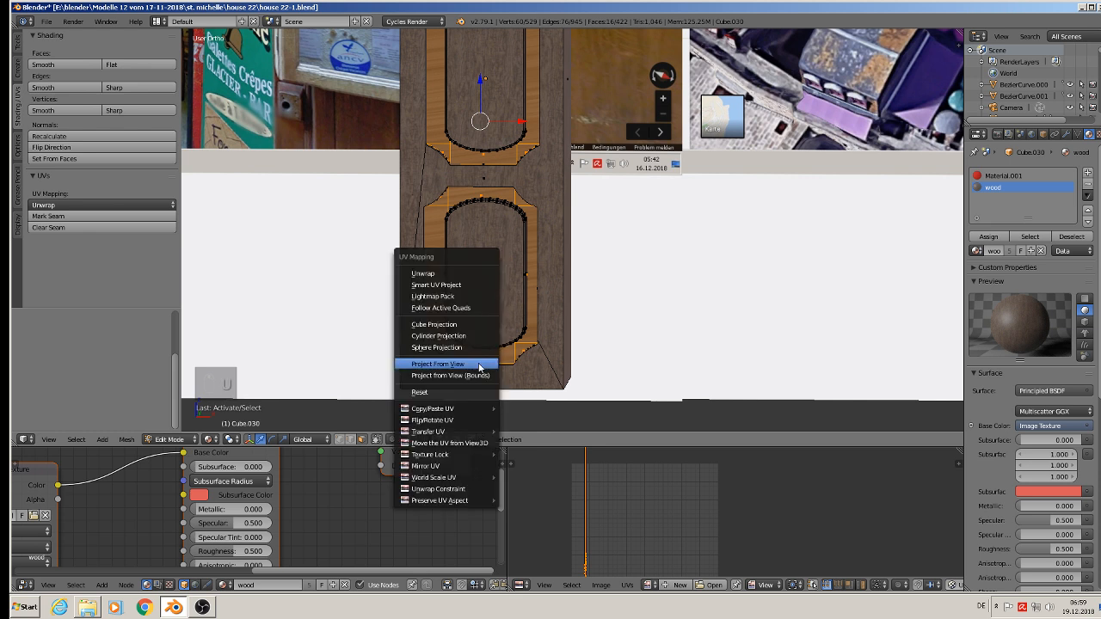
left_click(479, 363)
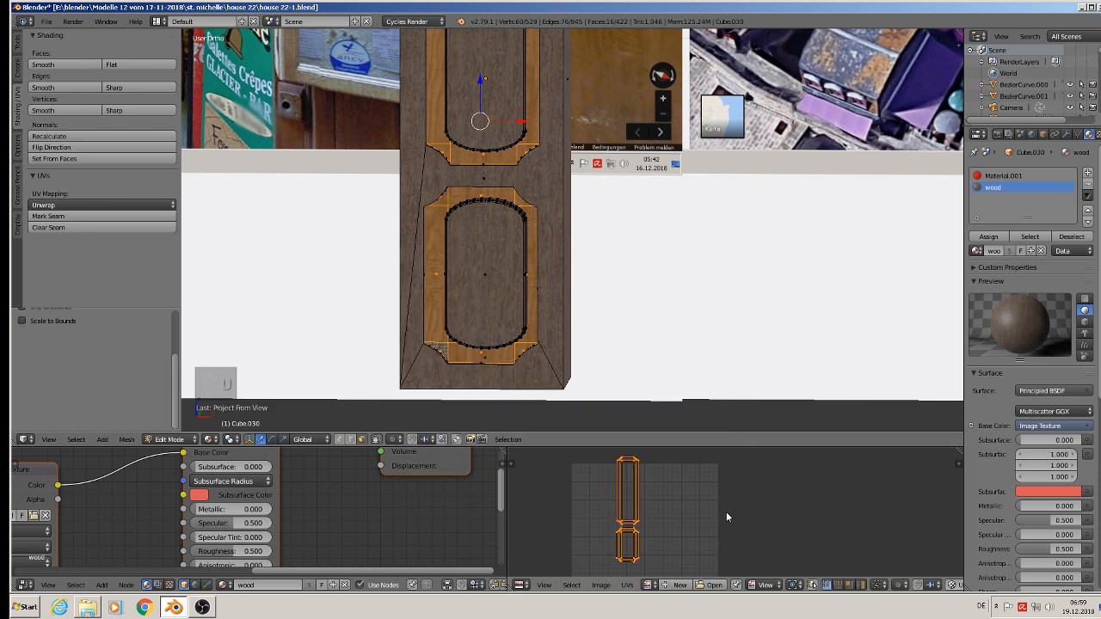
key("s")
left_click(526, 453)
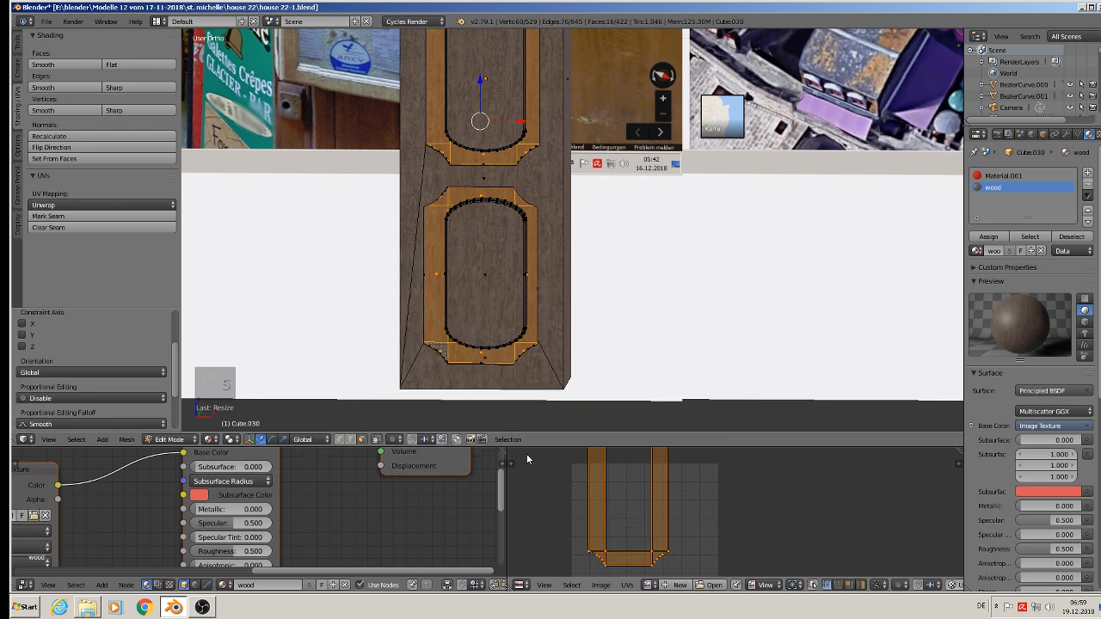
- Leave Edit Mode, enlarge the node editor and link the wood Image Texture's Color output to the Principled BSDF's Roughness input
key("Tab")
middle_click_drag(523, 292, 497, 356)
scroll(473, 387, "down", 2)
scroll(491, 344, "down", 3)
scroll(422, 514, "down", 2)
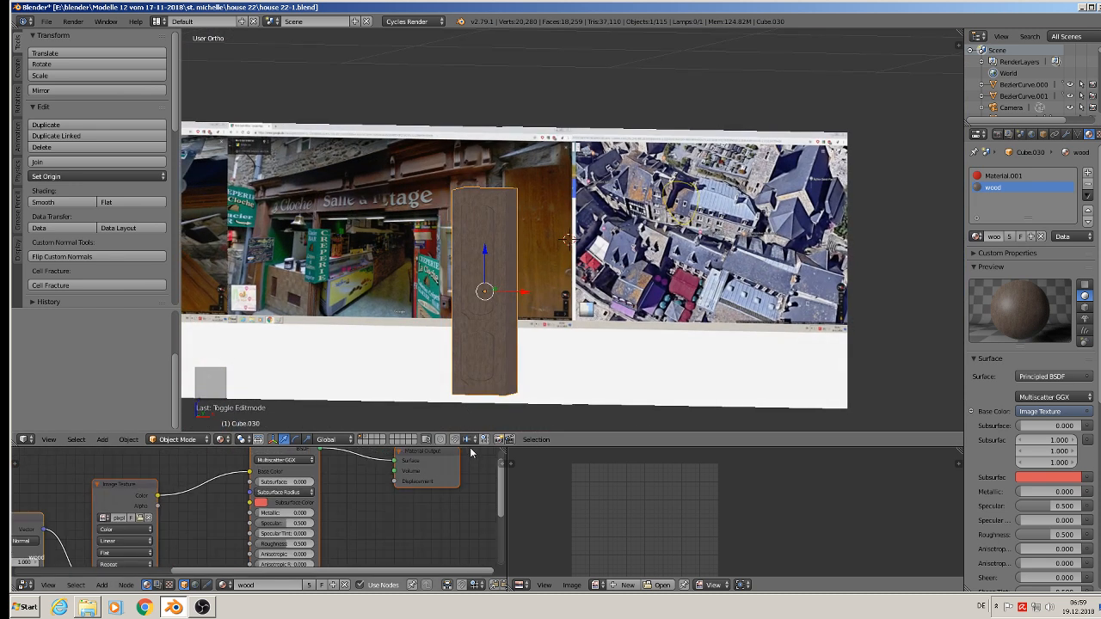
left_click_drag(471, 446, 470, 289)
scroll(287, 462, "up", 2)
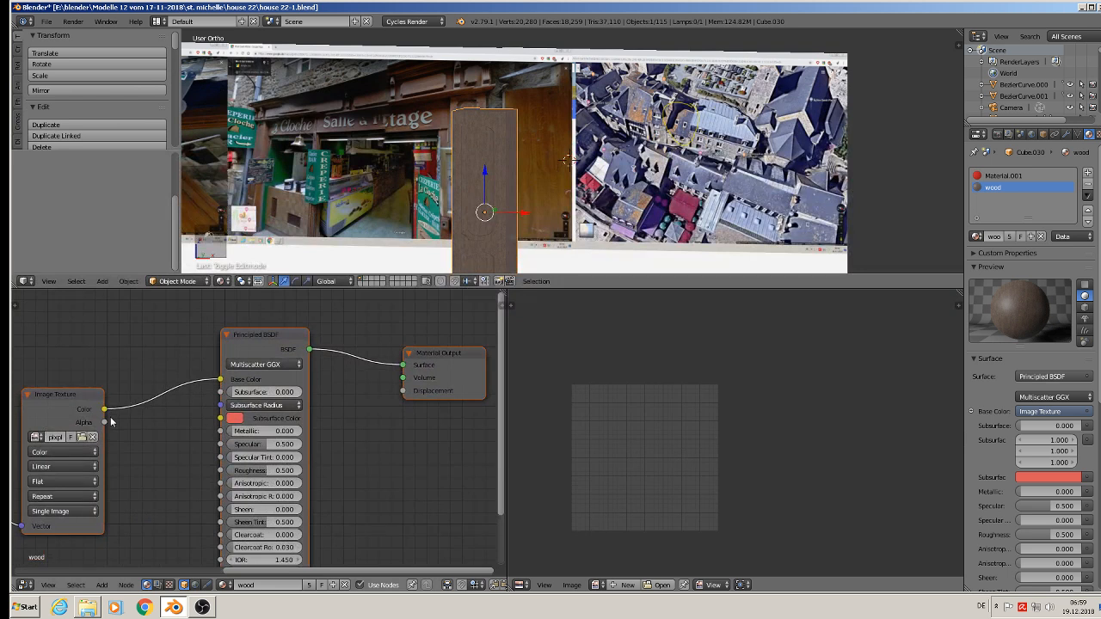
middle_click_drag(110, 420, 158, 419)
left_click_drag(152, 407, 267, 469)
middle_click_drag(431, 478, 284, 467)
scroll(277, 419, "up", 2)
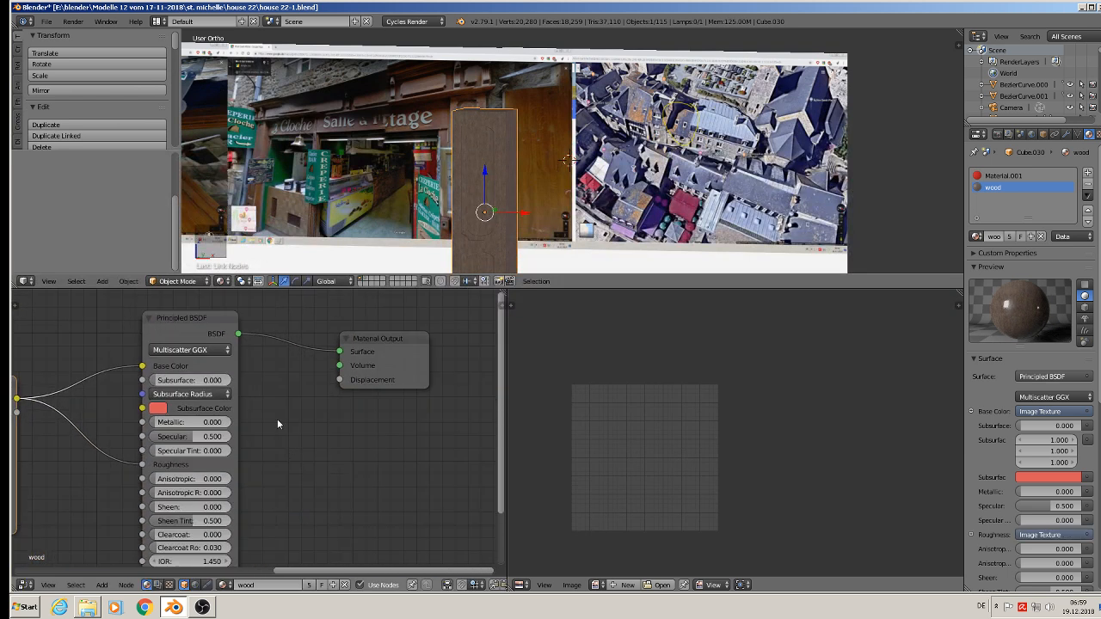
- Link the wood Image Texture's Color output to the Material Output's Displacement input
scroll(224, 402, "down", 2)
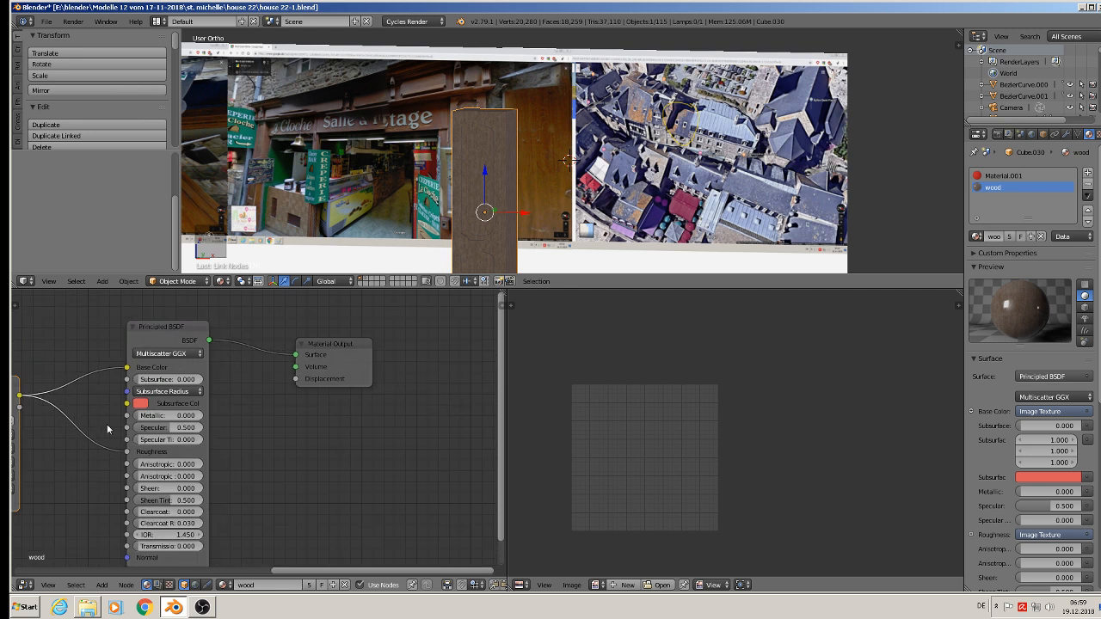
middle_click_drag(96, 427, 127, 422)
left_click_drag(60, 397, 334, 378)
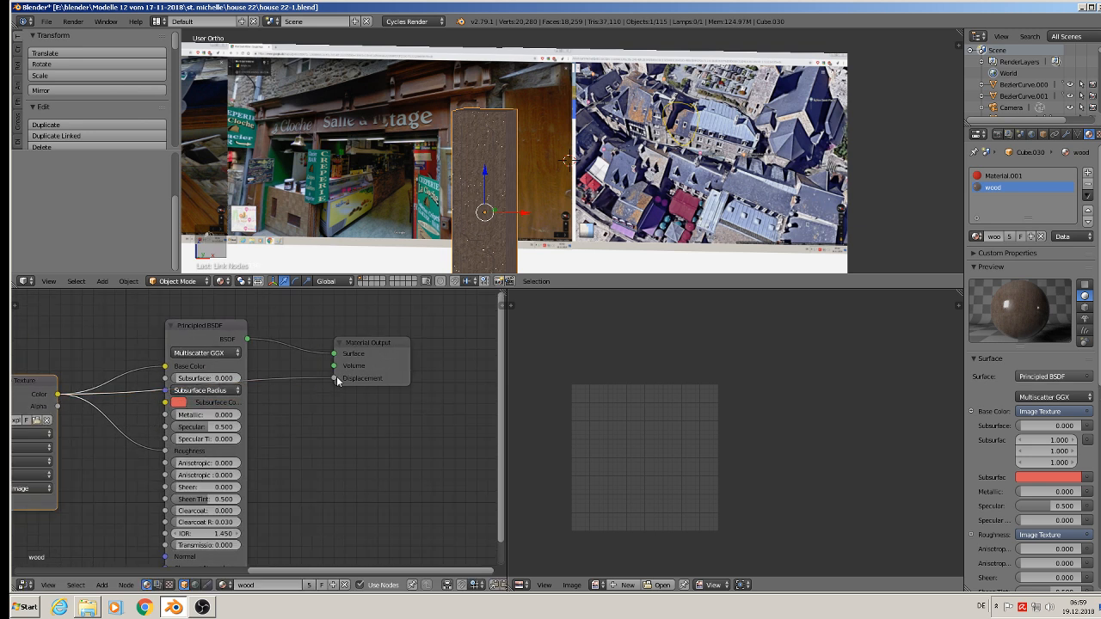
- Insert a Math node into the link between the Image Texture and the Displacement input, placed between the shader and output nodes
scroll(336, 377, "up", 1)
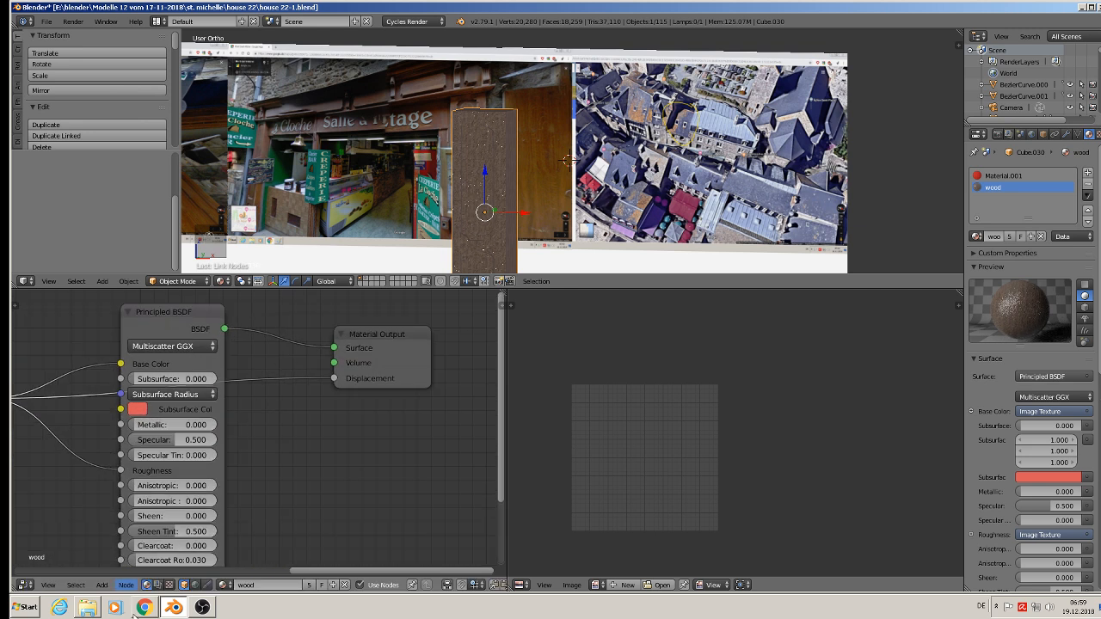
left_click(108, 584)
mouse_move(126, 494)
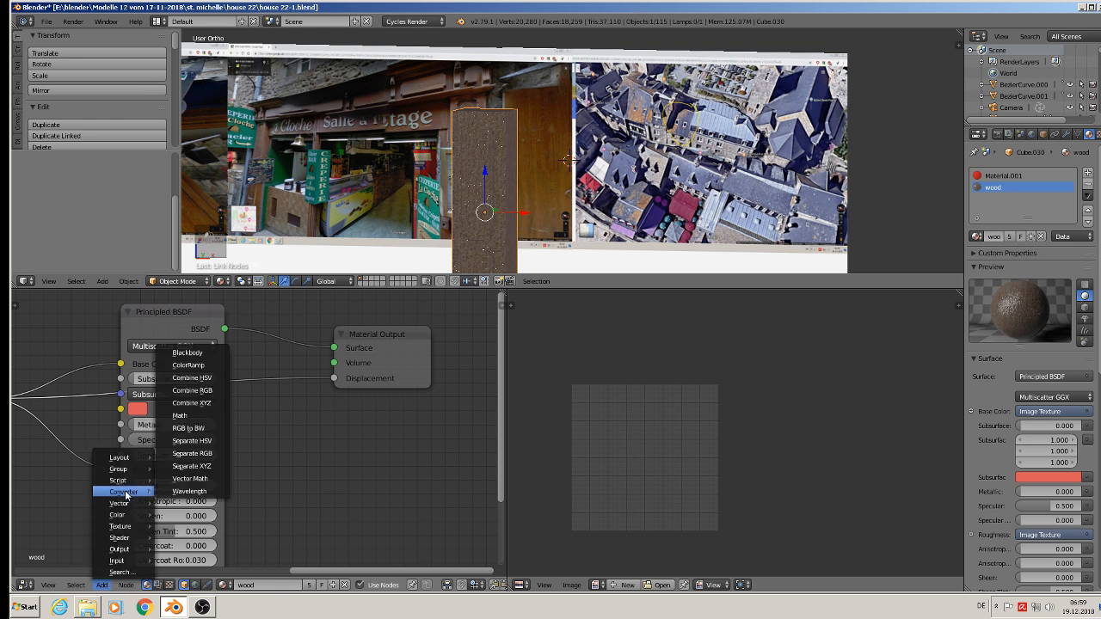
left_click(180, 415)
left_click(331, 359)
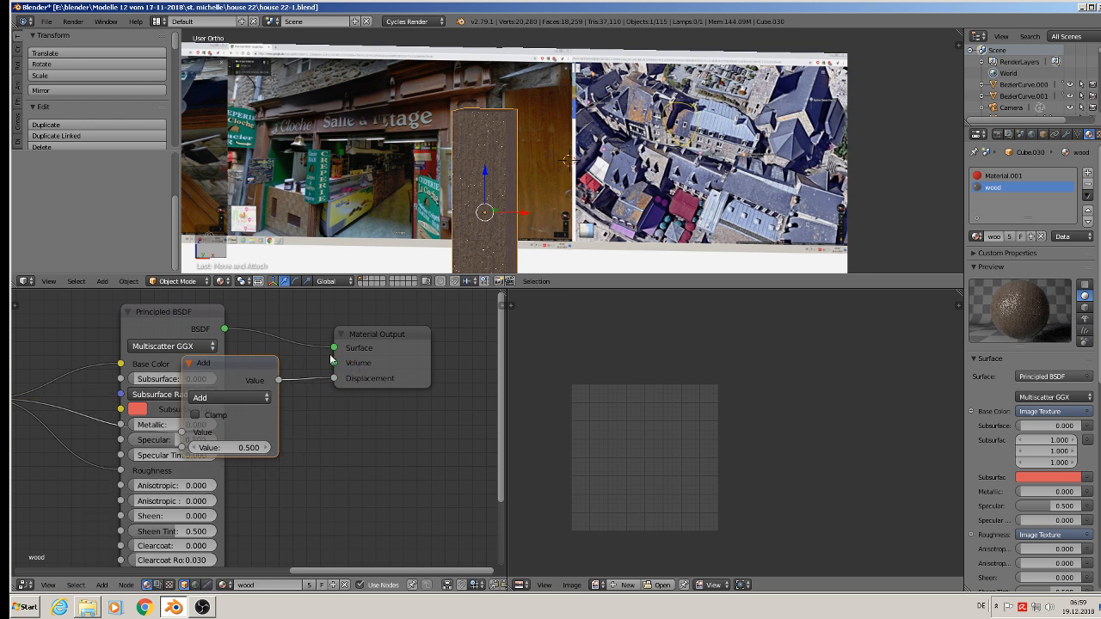
left_click_drag(230, 416, 317, 416)
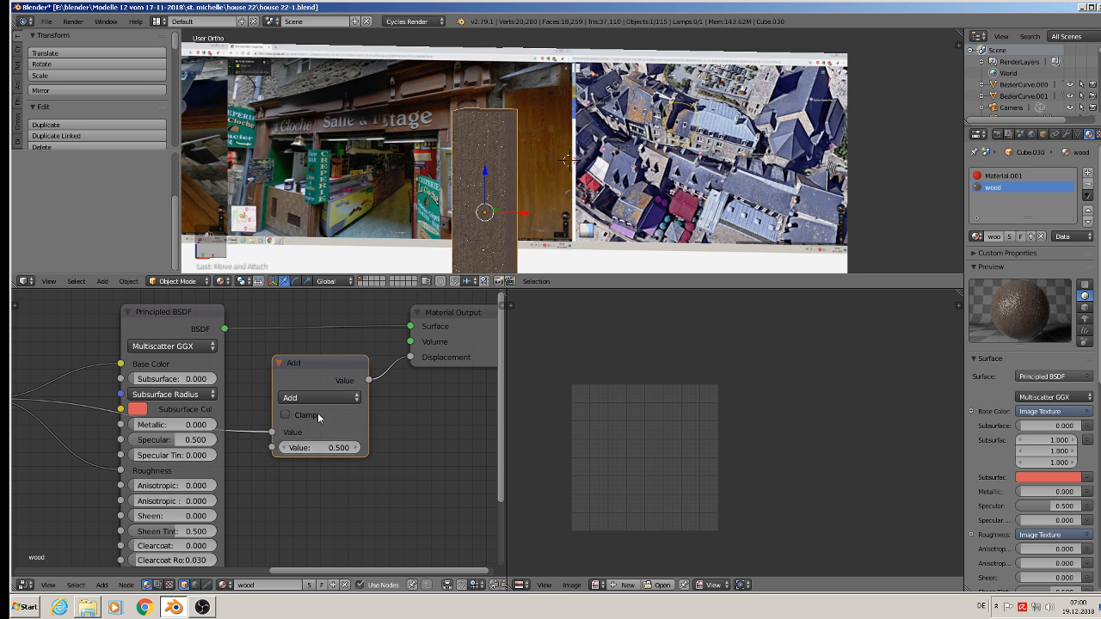
- Set the Math node's operation to Multiply and its second value to 0.03
scroll(318, 417, "up", 1)
left_click(303, 394)
left_click(316, 336)
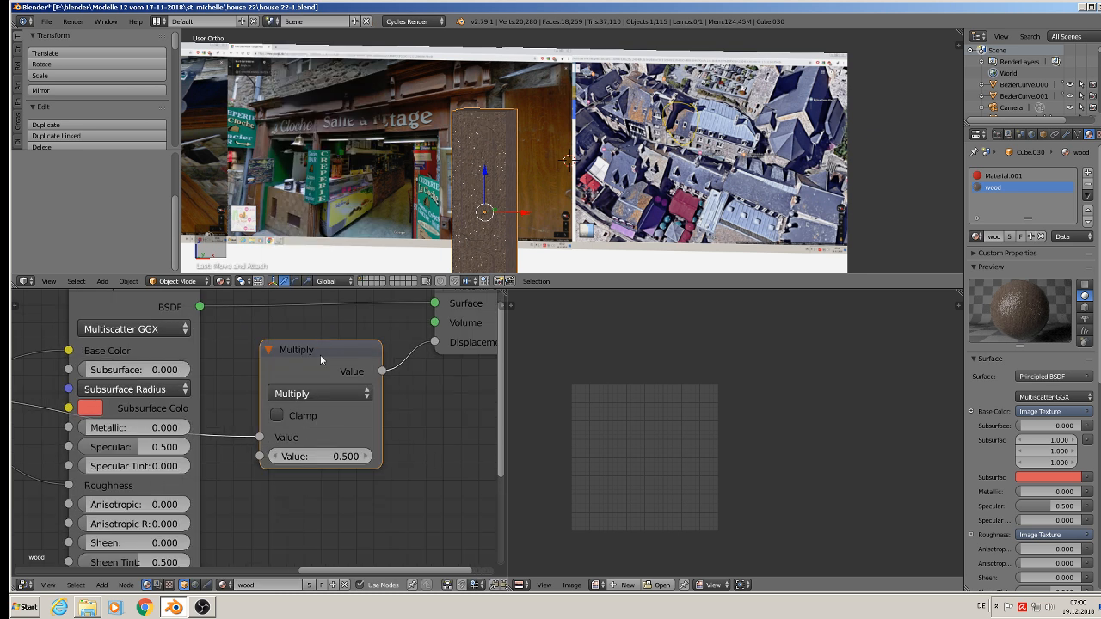
left_click(334, 456)
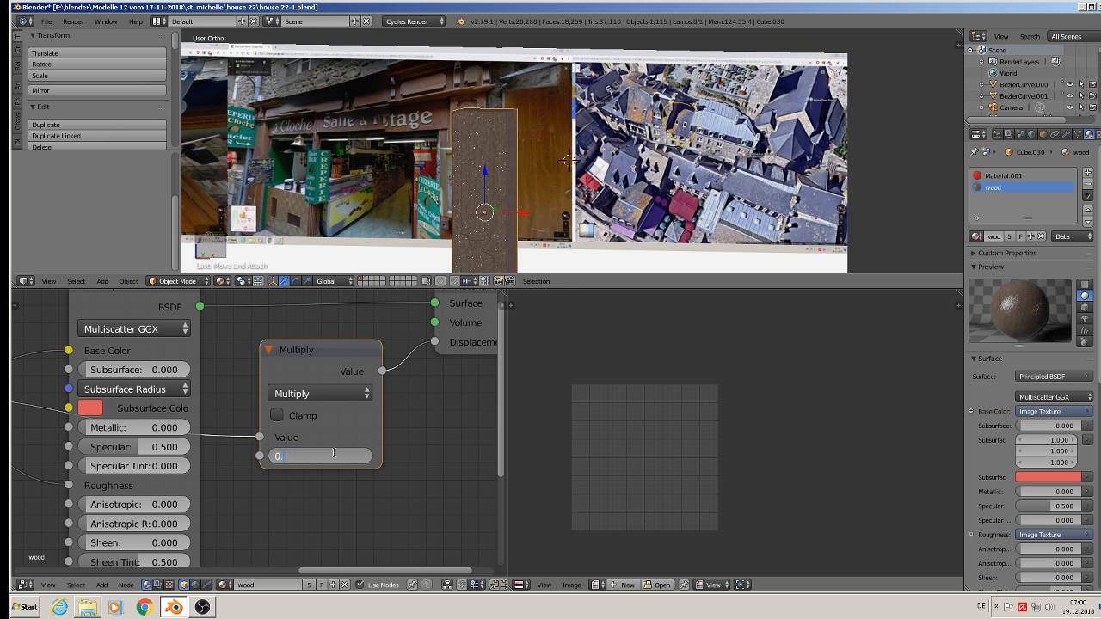
key("Return")
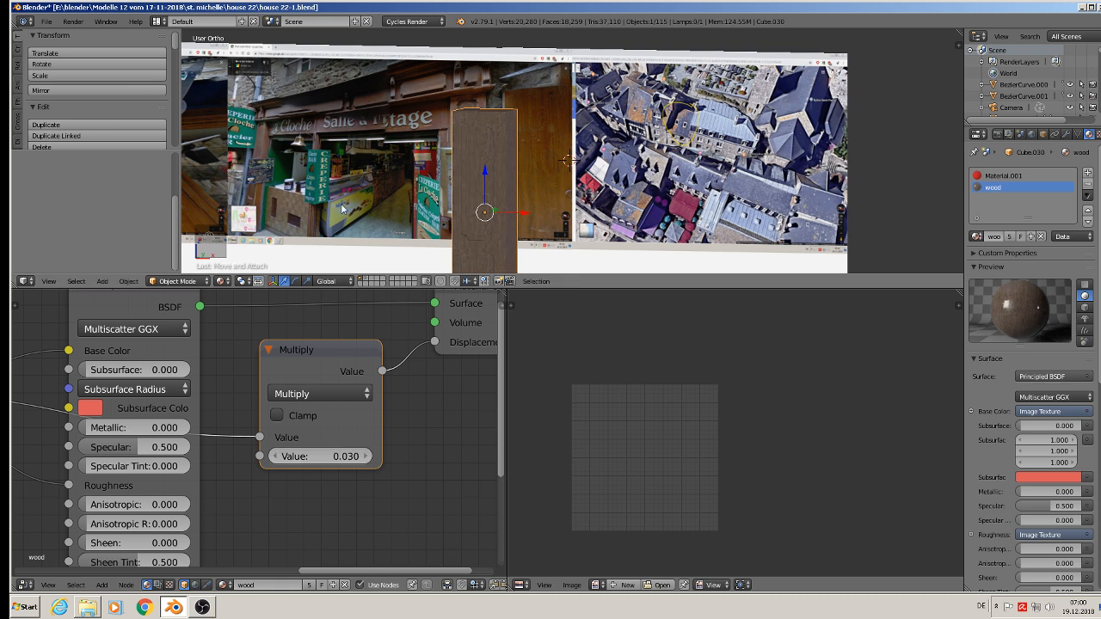
- Check the wood relief on the pillar, shrink the node editor to enlarge the 3D view, and save the file
scroll(435, 170, "up", 4)
mouse_move(626, 187)
middle_mouse_down()
mouse_move(602, 180)
mouse_move(599, 148)
mouse_move(614, 163)
mouse_move(491, 184)
mouse_move(615, 191)
mouse_move(645, 167)
mouse_move(636, 175)
middle_mouse_up()
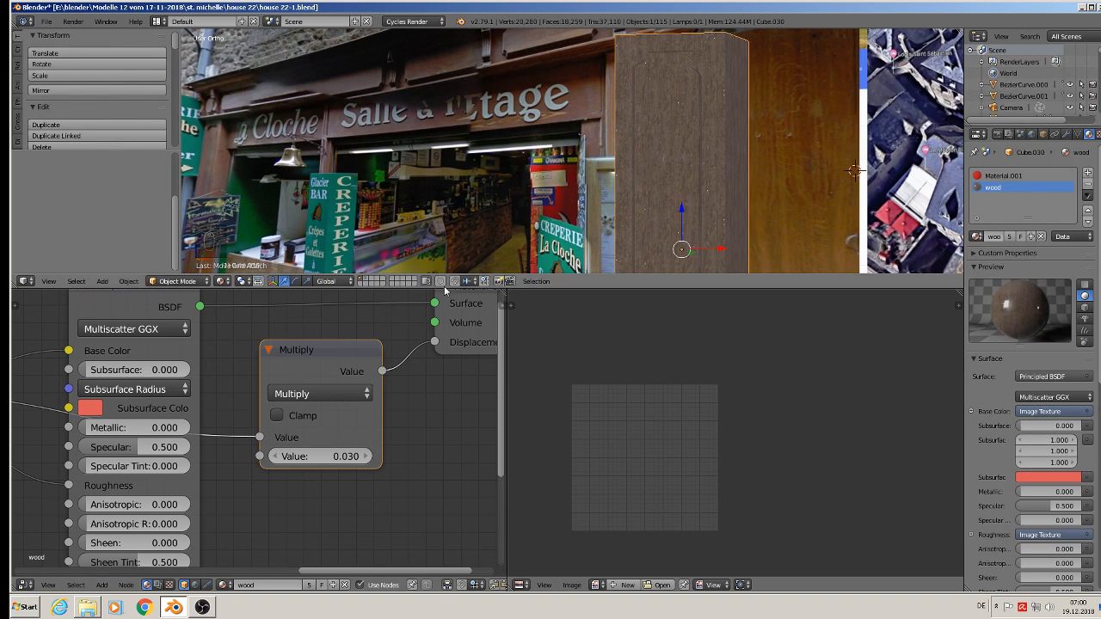
left_click_drag(444, 291, 444, 447)
scroll(511, 297, "down", 3)
scroll(511, 295, "down", 4)
middle_click_drag(511, 295, 550, 208, "shift")
middle_click_drag(551, 208, 479, 216)
left_click(47, 21)
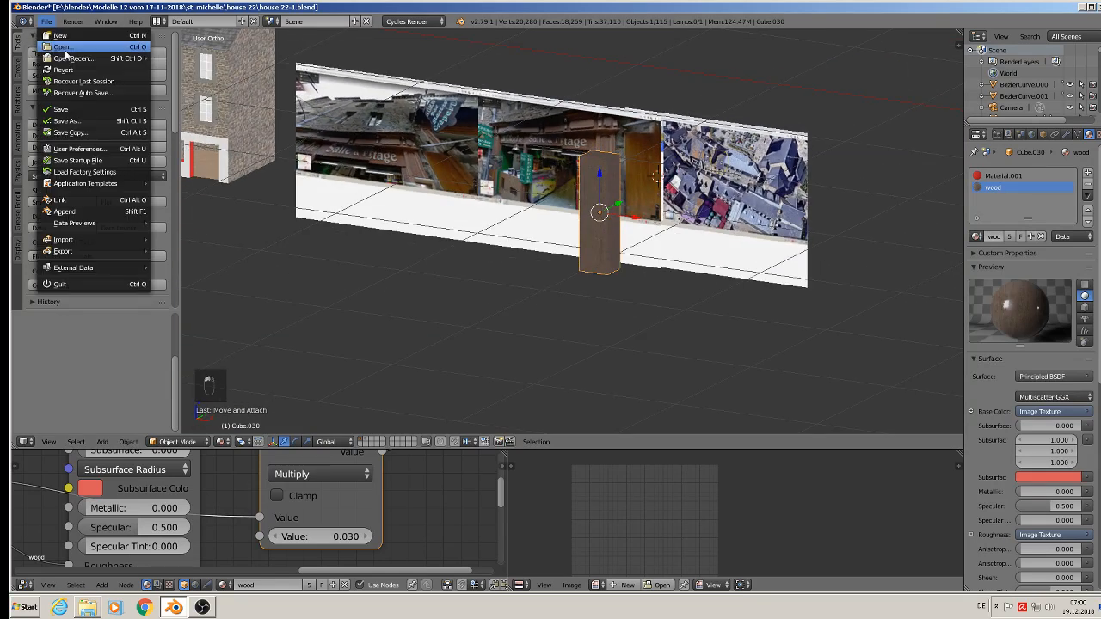
left_click(78, 110)
- Duplicate the wooden pillar and move the copy along the X axis in front of the stone house
scroll(329, 183, "up", 5)
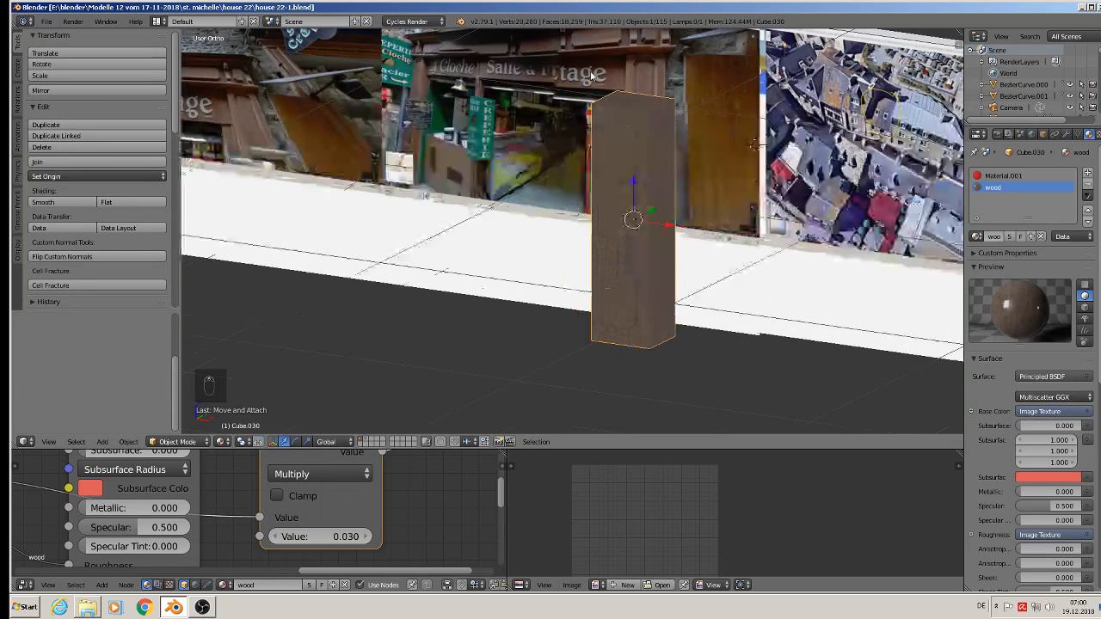
scroll(627, 212, "down", 2)
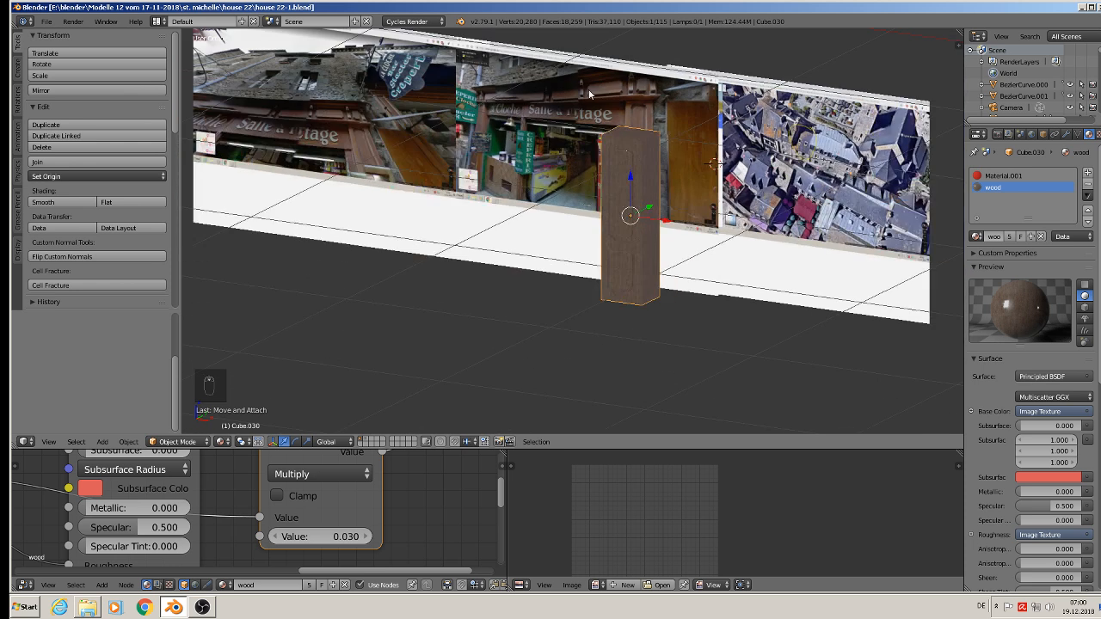
key("KP_5")
scroll(673, 270, "down", 2)
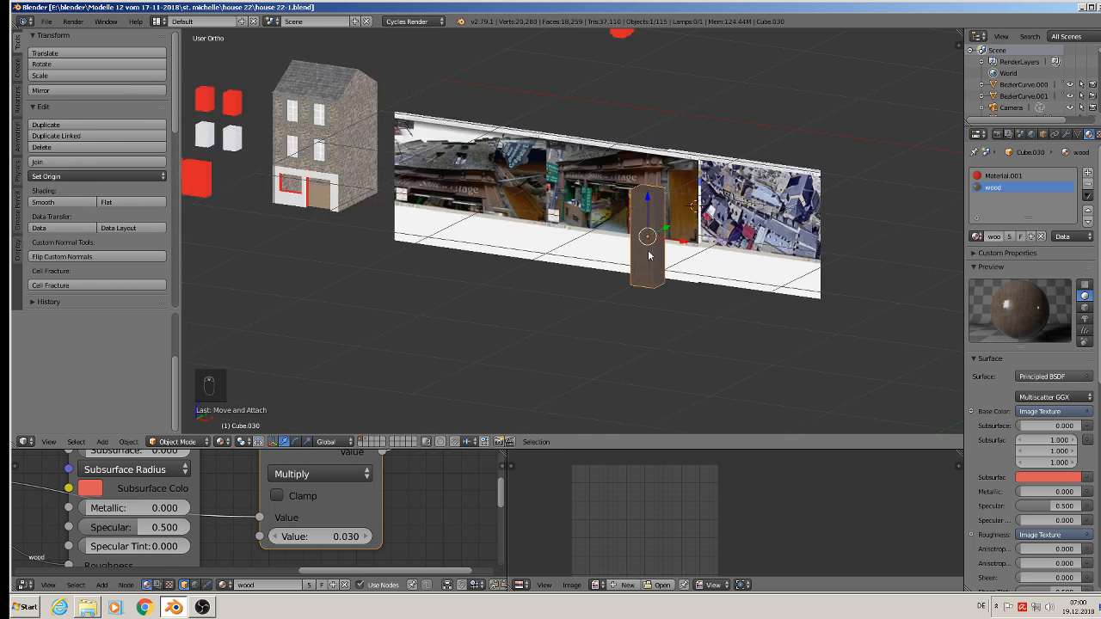
middle_click_drag(649, 255, 784, 291, "shift")
key("shift+d")
key("x")
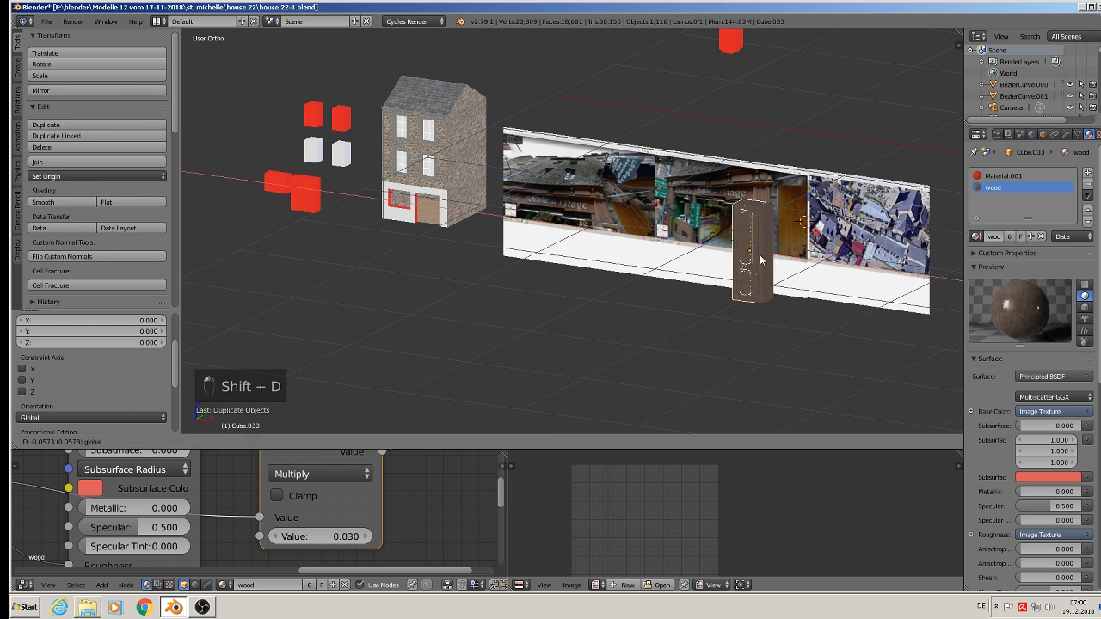
left_click(416, 217)
middle_click_drag(416, 217, 396, 189)
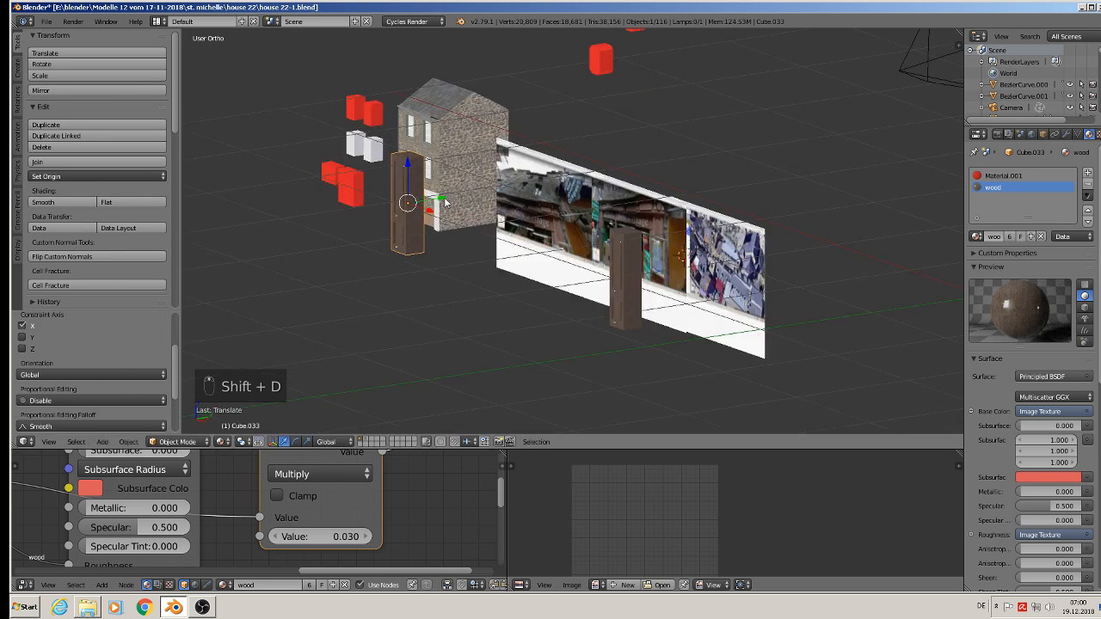
- Move the copied pillar along the Y axis to the house's shopfront and scale it down to roughly match the door opening
scroll(395, 189, "up", 5)
key("g")
key("y")
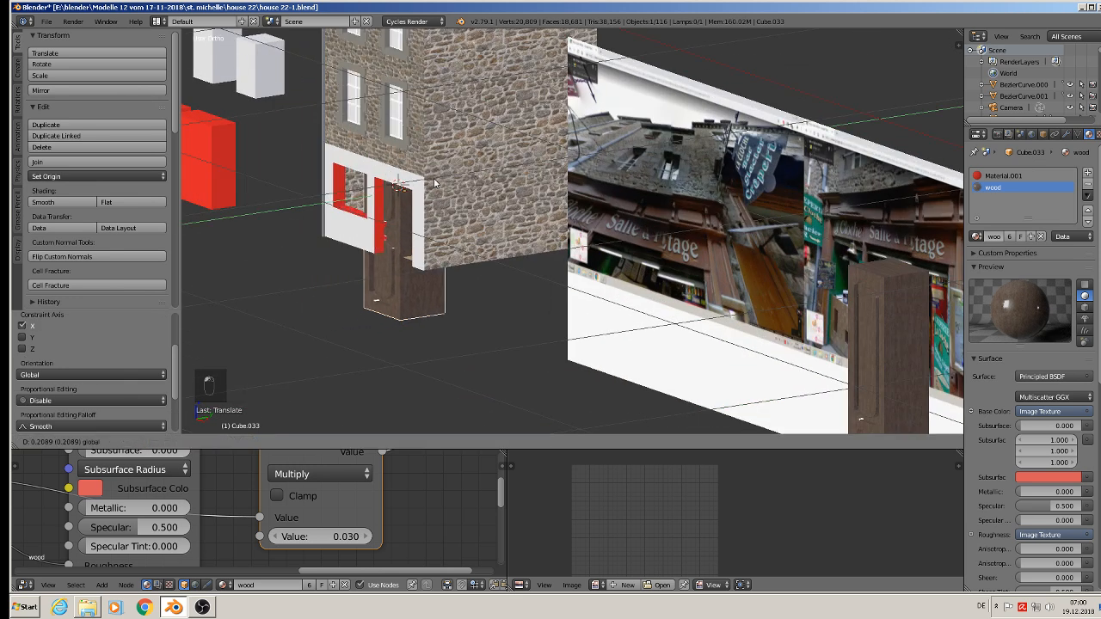
left_click(492, 253)
key("s")
left_click(415, 209)
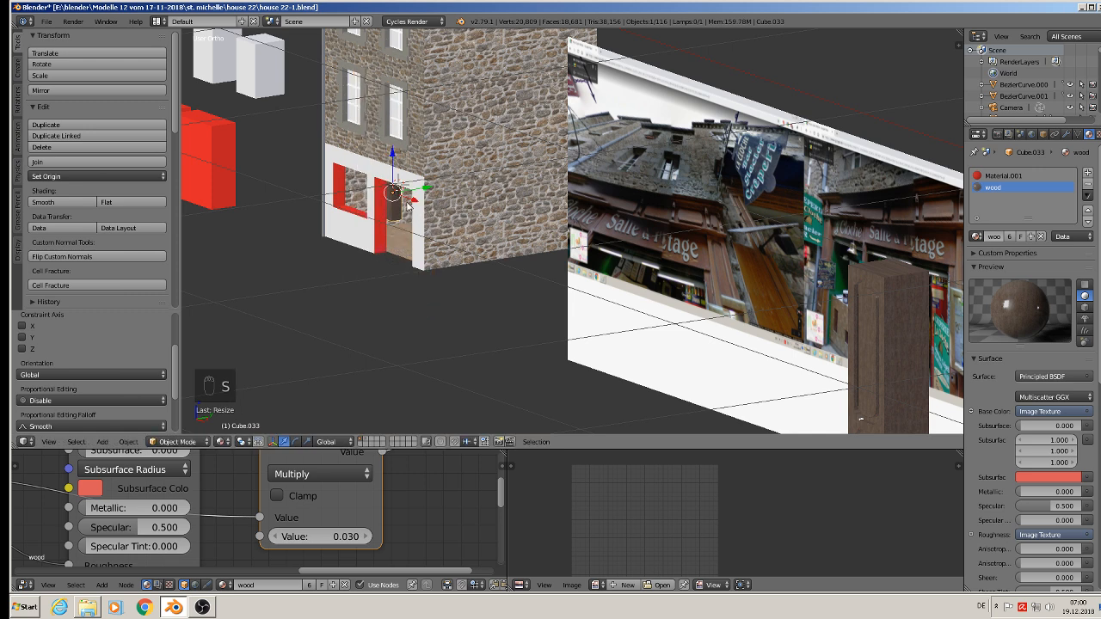
- Shift the copied pillar along X and Z onto the white wall strip between the door opening and the house corner
left_click_drag(411, 206, 449, 216)
scroll(449, 228, "up", 8)
middle_click_drag(402, 256, 514, 227)
scroll(423, 265, "up", 3)
scroll(496, 244, "down", 2)
left_click_drag(420, 84, 419, 115)
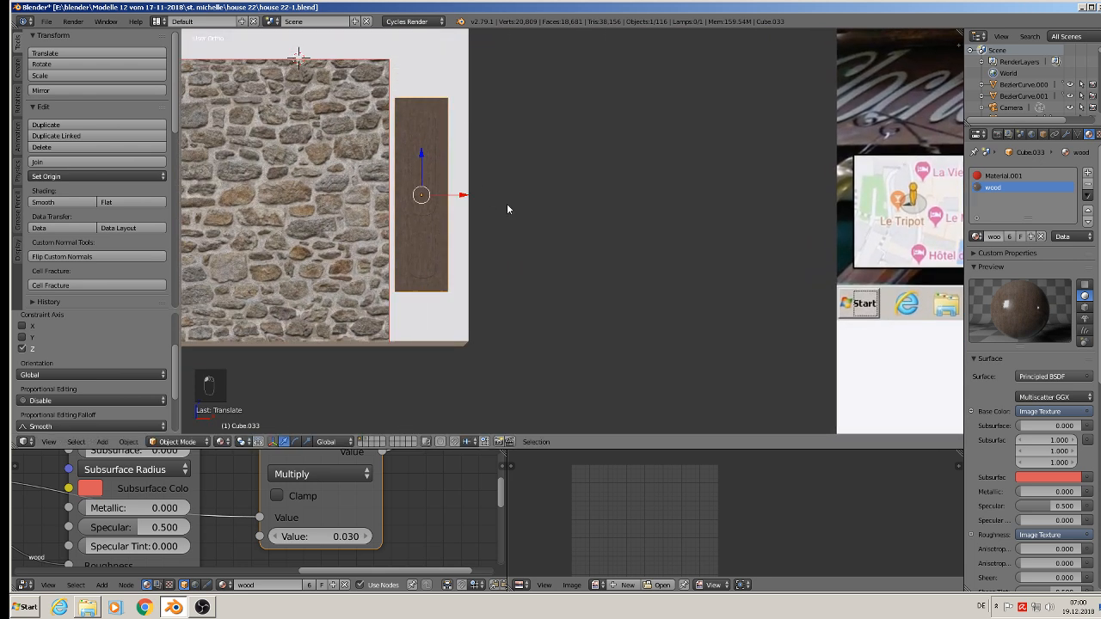
- Scale up the pillar and align it along X and Z so its height fills the wall strip beside the door opening
key("s")
left_click(569, 233)
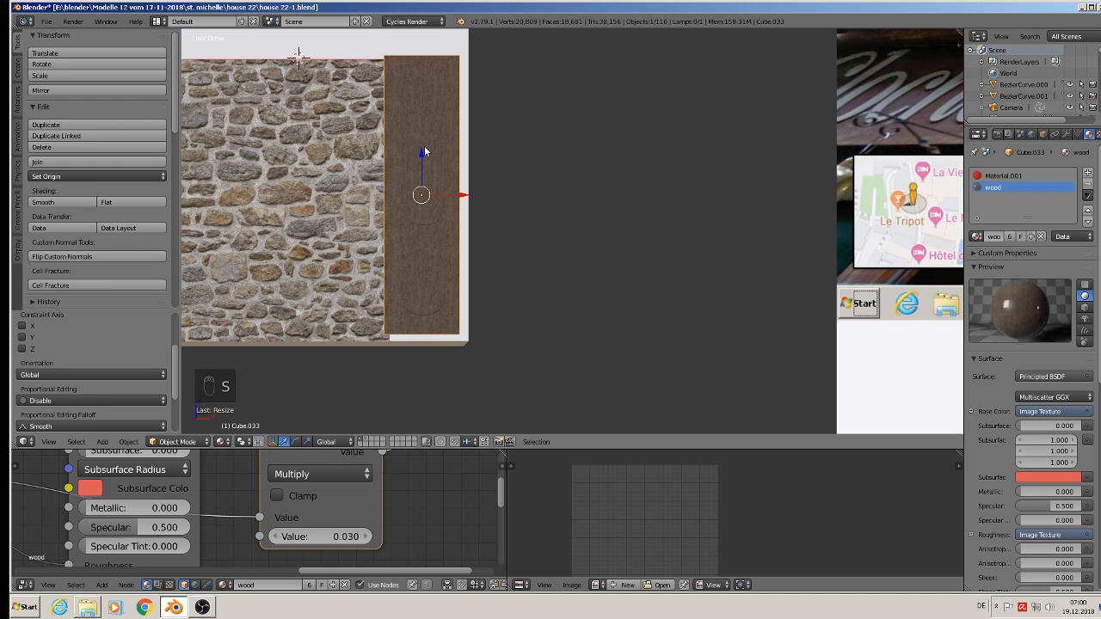
left_click_drag(424, 146, 423, 155)
left_click_drag(467, 200, 429, 172)
scroll(430, 164, "up", 1)
key("s")
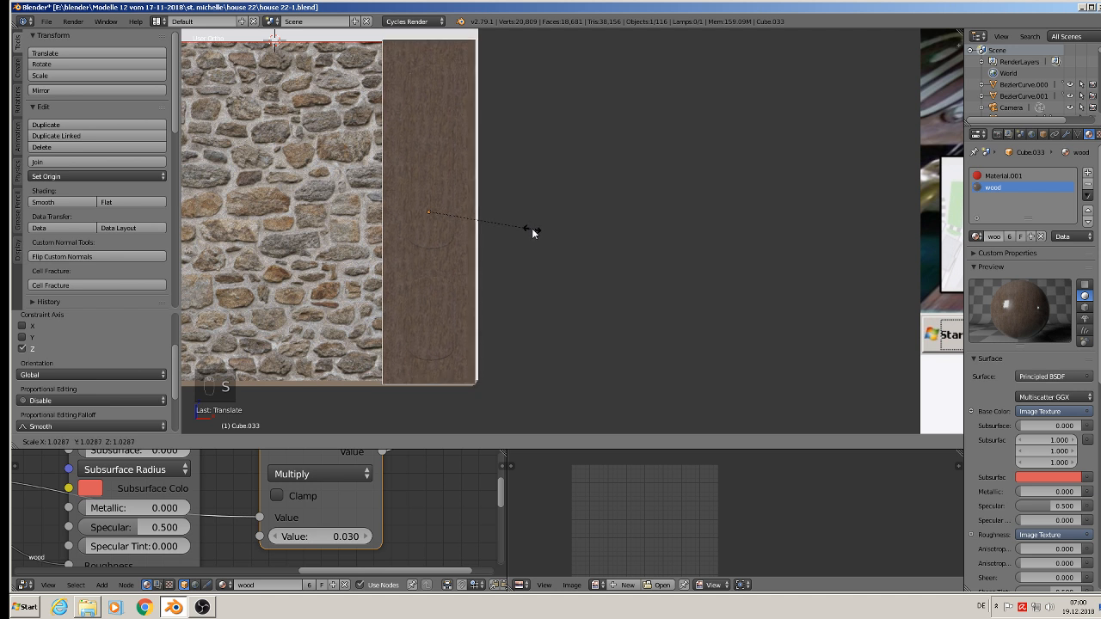
left_click(533, 233)
- Nudge the pillar sideways and widen it along X to cover the full width of the wall strip
left_click_drag(468, 212, 469, 207)
key("s")
key("x")
left_click(491, 218)
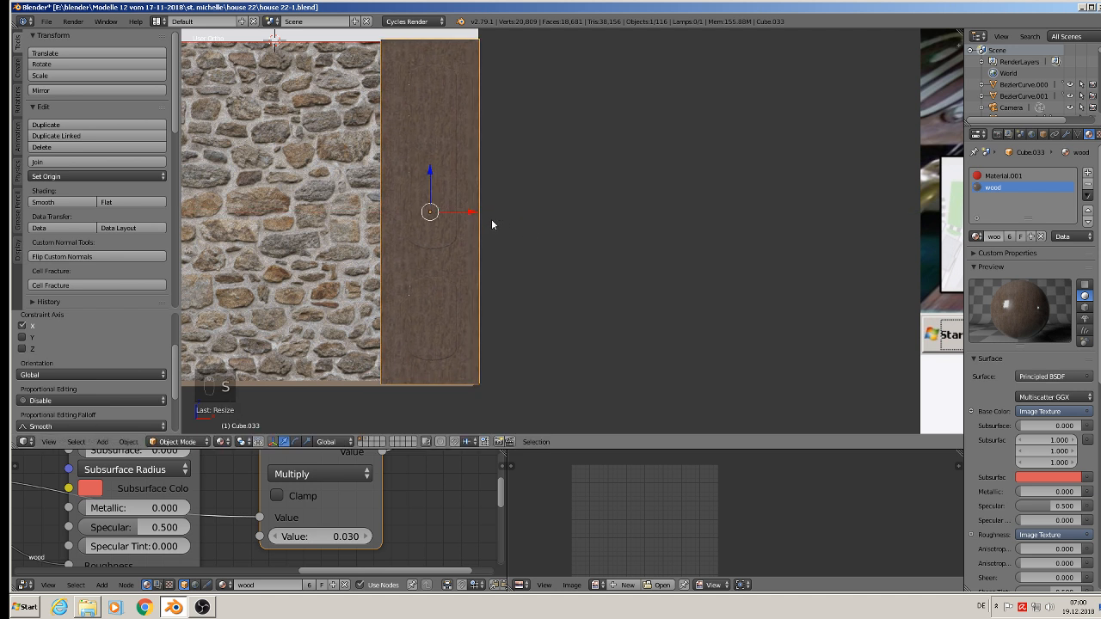
- Push the pillar back along the Y axis into the shopfront wall
middle_click_drag(491, 218, 525, 243)
scroll(519, 249, "down", 2)
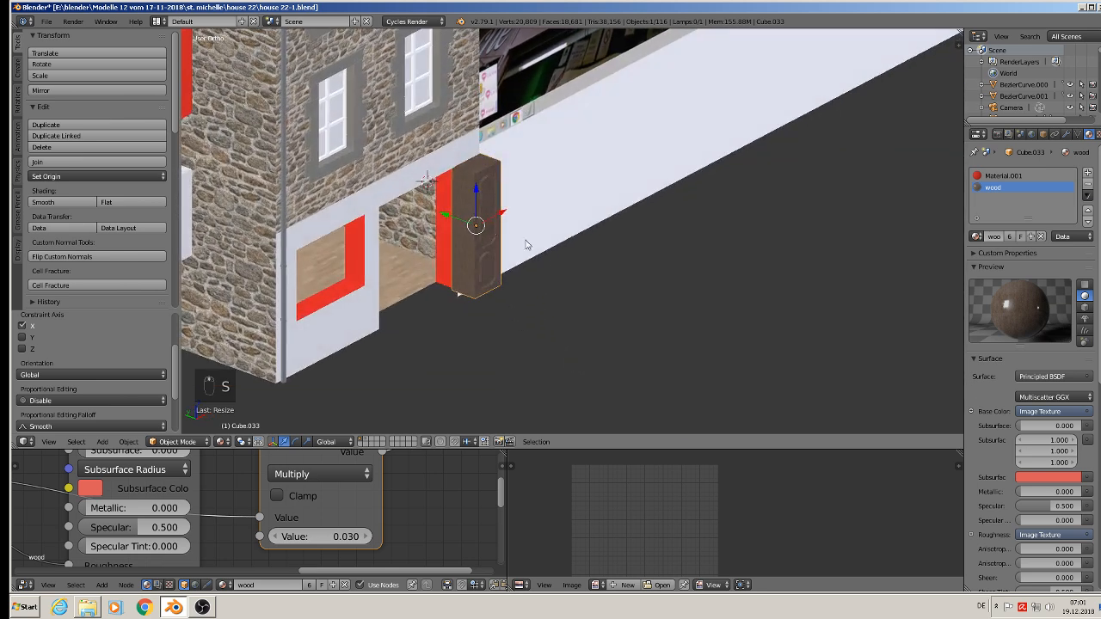
scroll(525, 244, "up", 3)
left_click_drag(450, 216, 420, 204)
- Duplicate the fitted pillar and move the copy along X to the opposite corner of the shopfront, beside the window opening
middle_click_drag(420, 204, 753, 221)
key("shift+d")
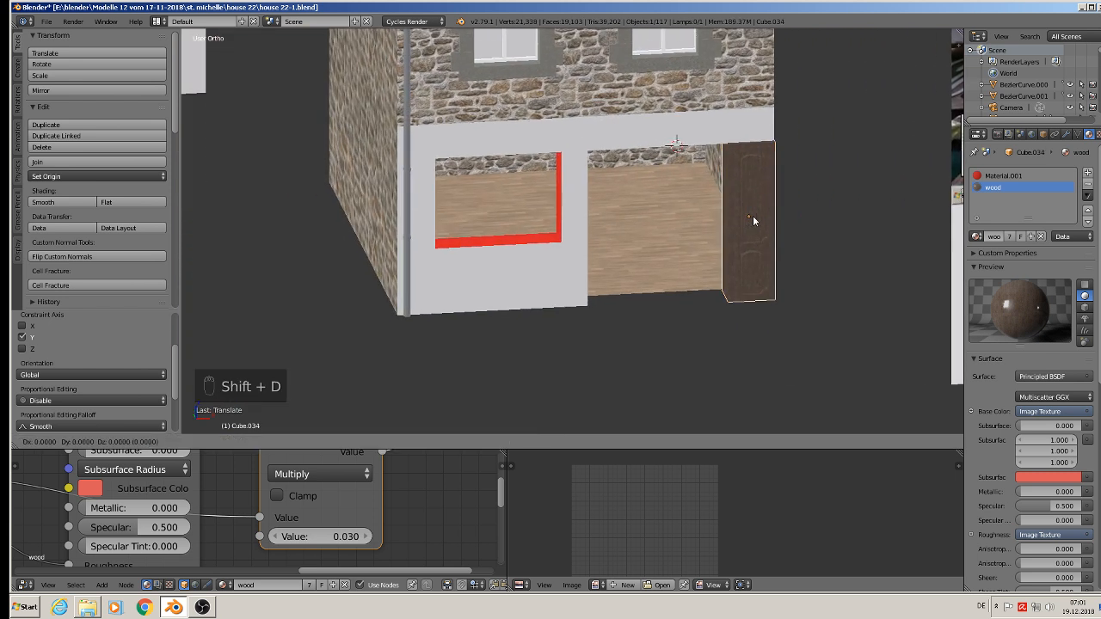
left_click_drag(449, 208, 456, 206)
scroll(455, 206, "up", 1)
middle_click_drag(454, 207, 433, 203)
scroll(433, 207, "up", 2)
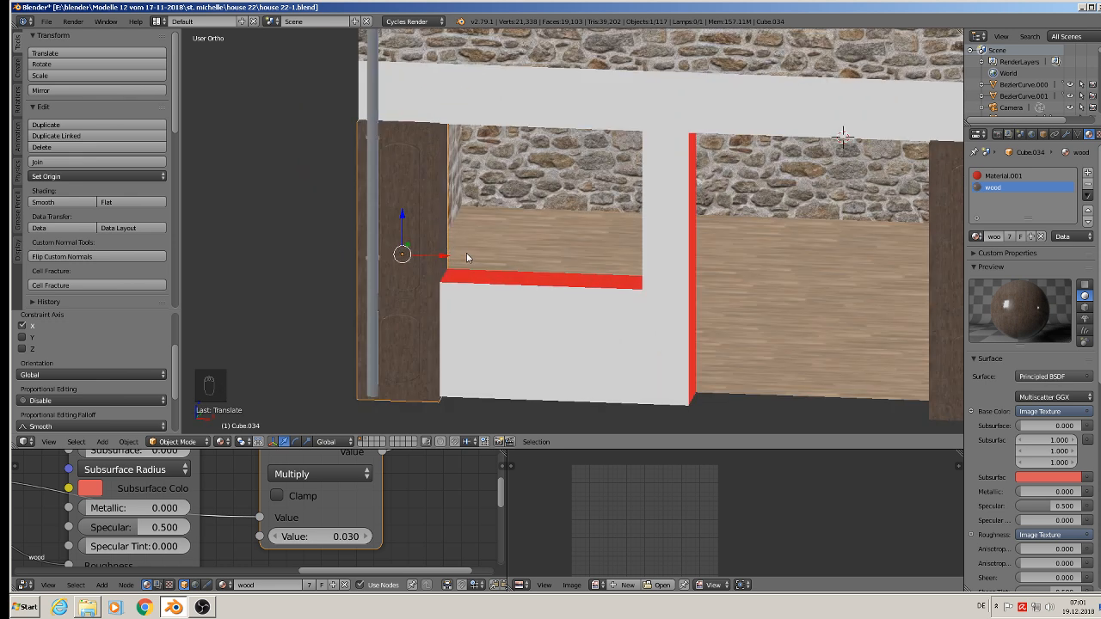
- Narrow the second pillar along X and shift it outward to the house corner behind the drainpipe
key("s")
key("x")
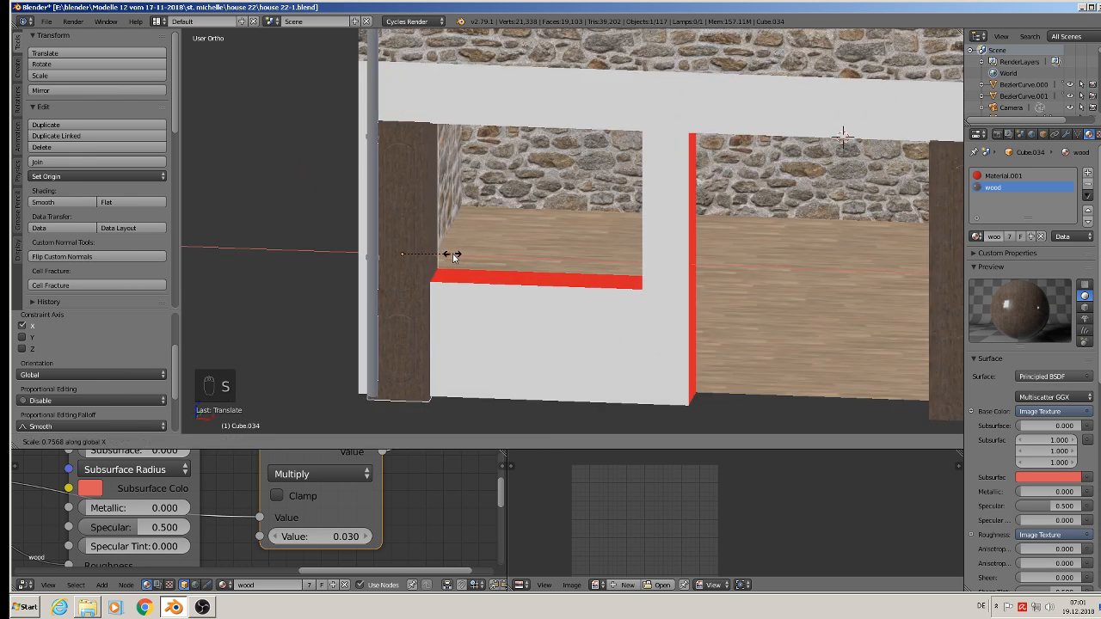
left_click(454, 255)
left_click_drag(457, 253, 434, 248)
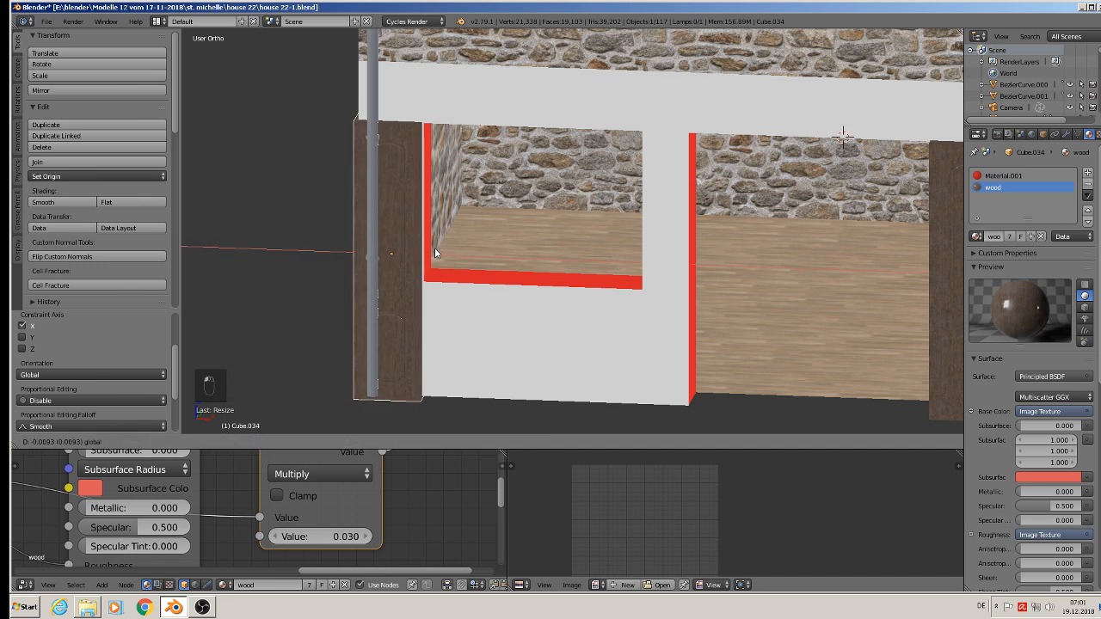
left_click(436, 247)
- Check both pillars on the shopfront, deselect everything and save the file
middle_click_drag(437, 246, 482, 250)
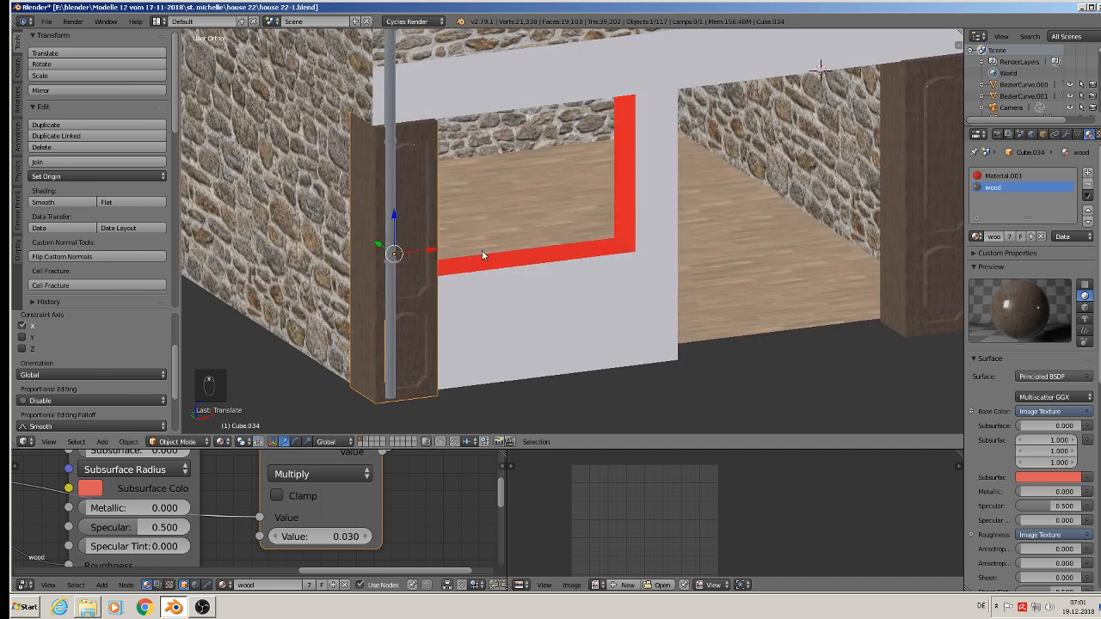
key("Tab")
key("Tab")
key("a")
key("a")
key("a")
scroll(484, 251, "down", 3)
scroll(464, 255, "up", 2)
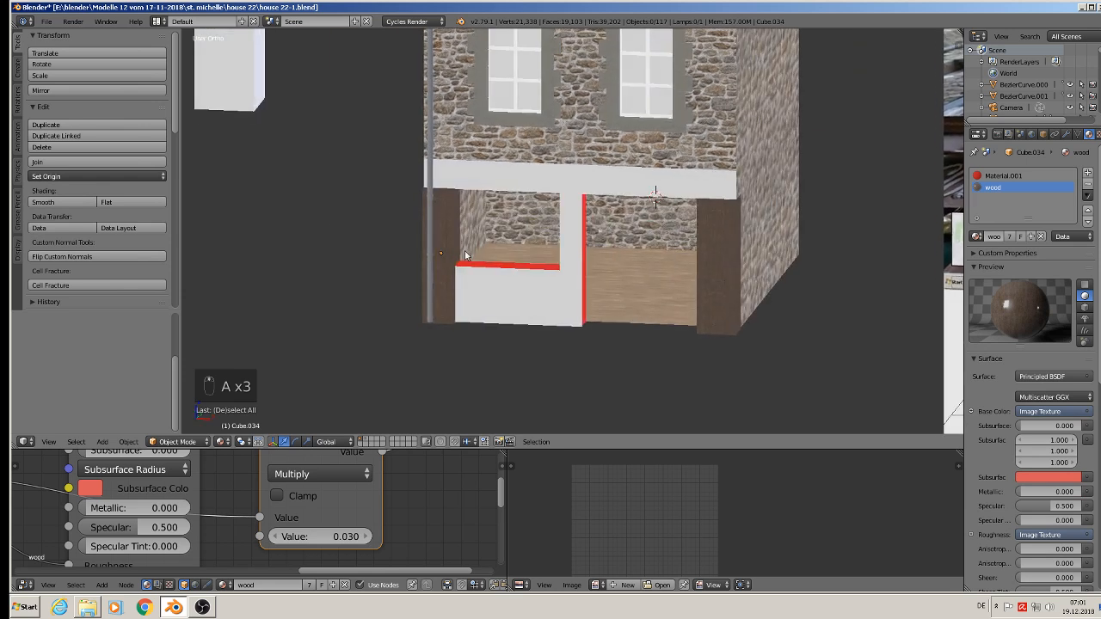
middle_click_drag(508, 267, 346, 287, "shift")
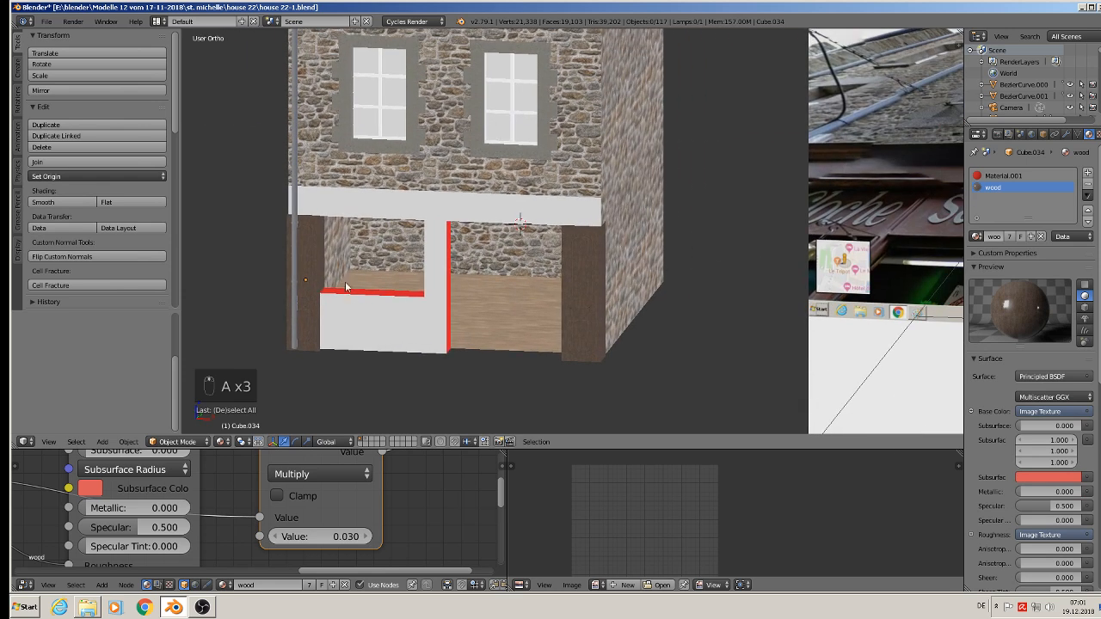
left_click(46, 21)
left_click(65, 110)
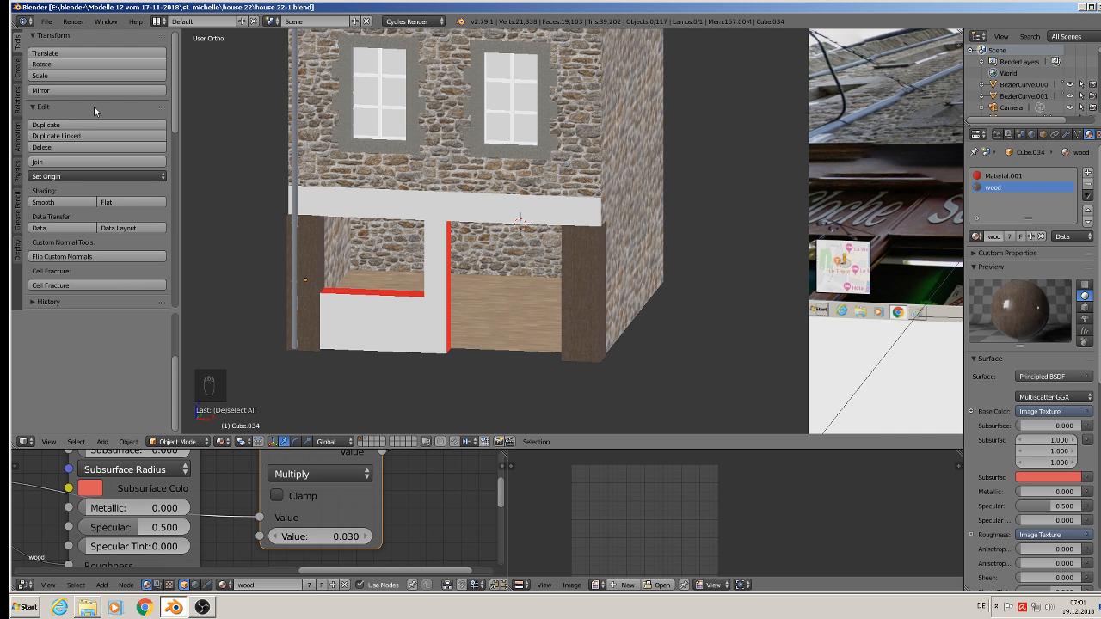
scroll(440, 67, "down", 4)
scroll(702, 290, "up", 5)
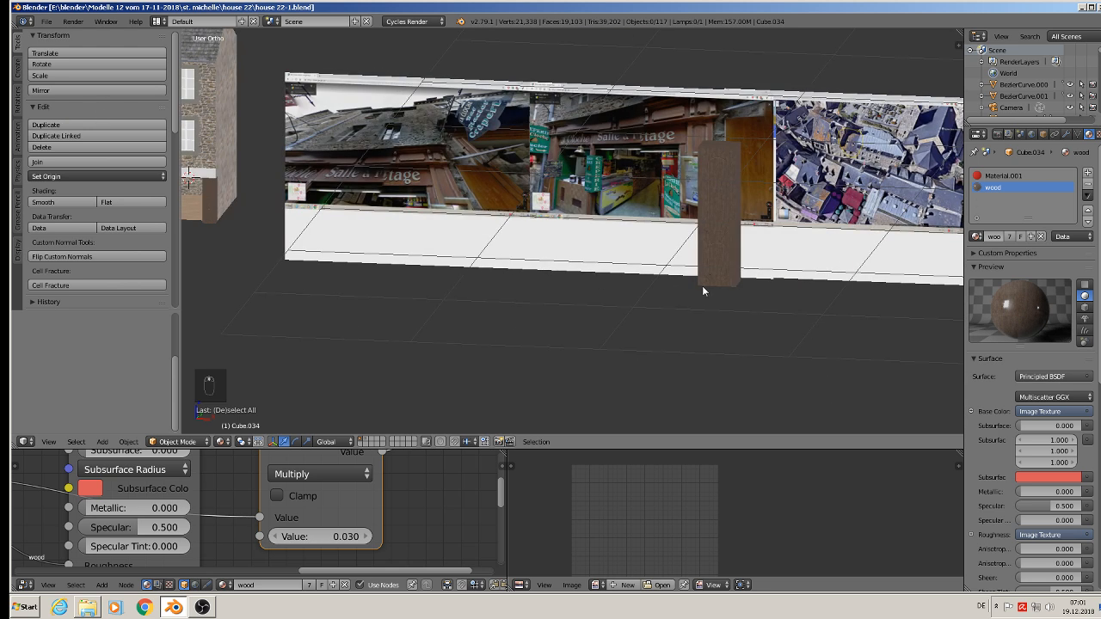
- Duplicate the small red block with notched corners and move the copy along the Y axis away from the original
scroll(509, 136, "up", 4)
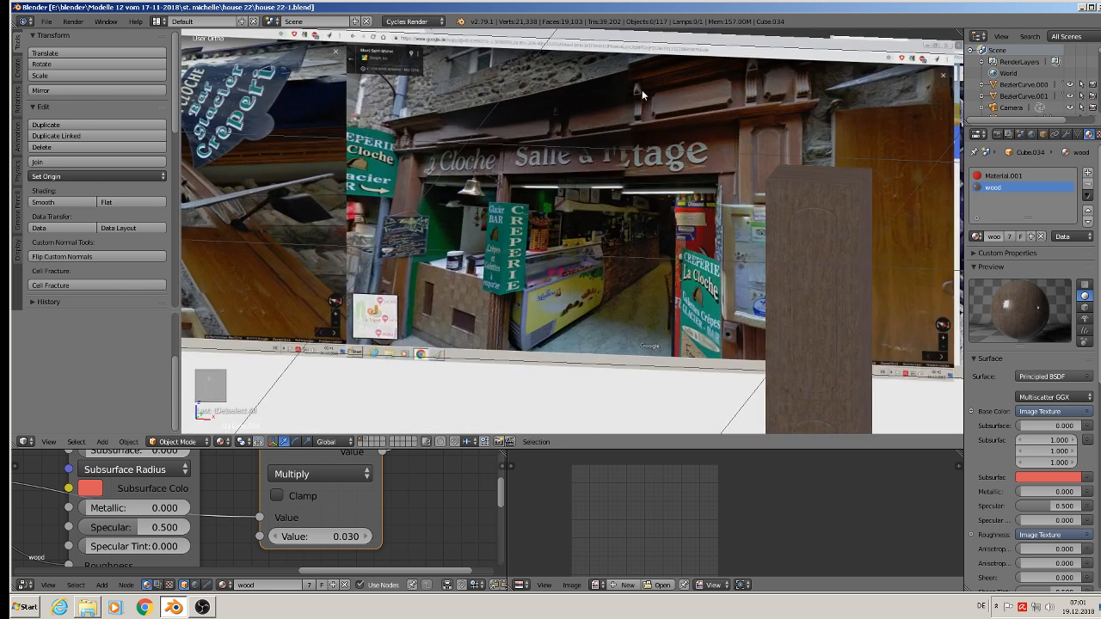
middle_click_drag(785, 99, 714, 193)
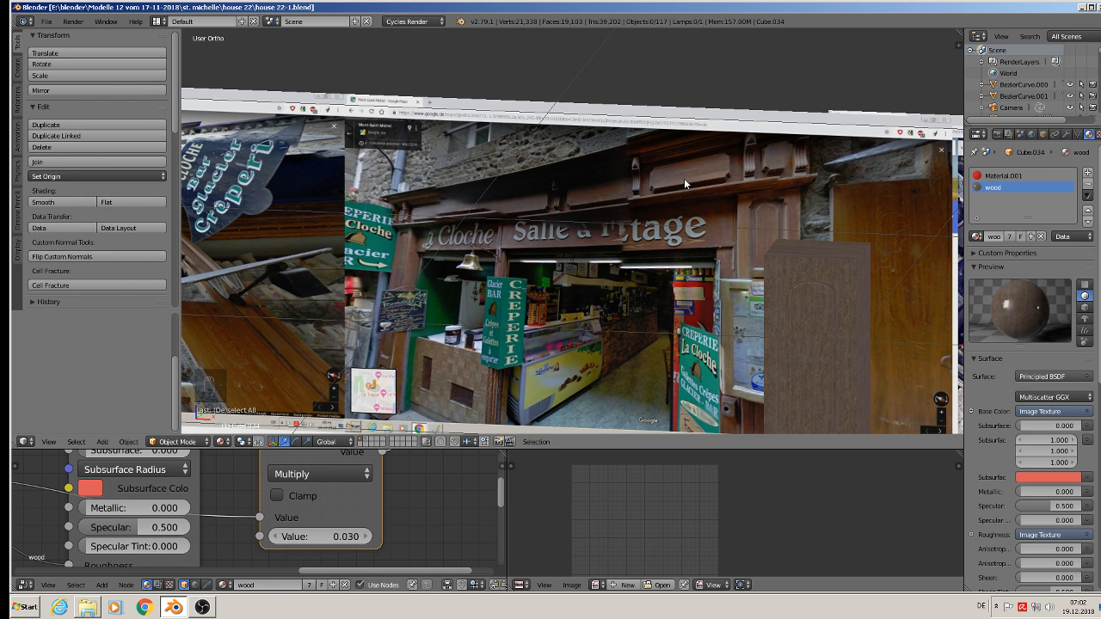
scroll(684, 184, "down", 9)
scroll(403, 218, "up", 3)
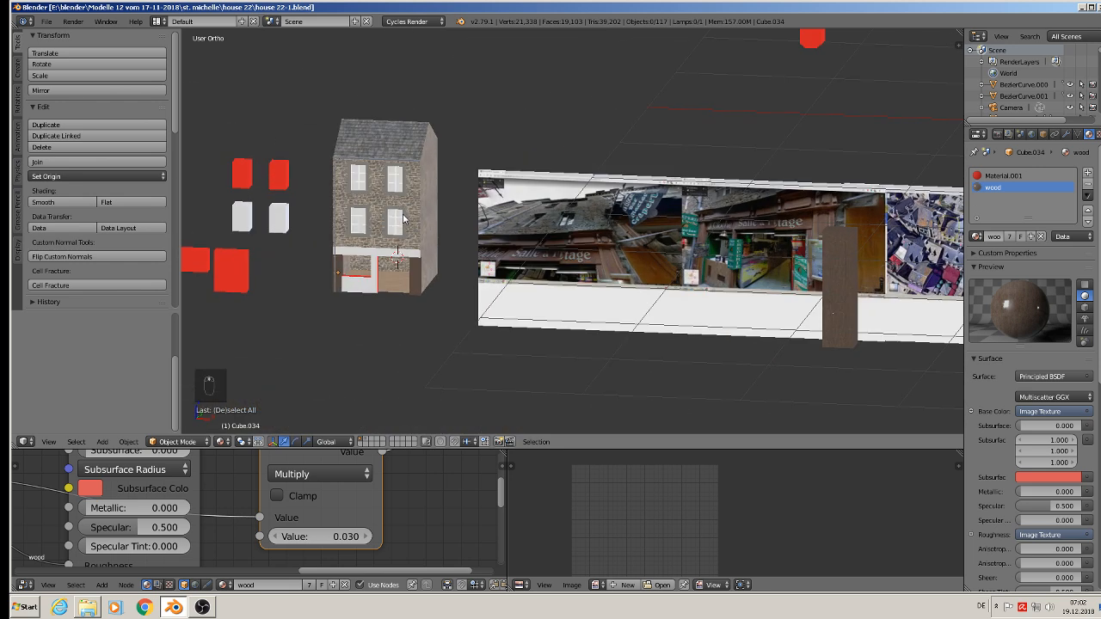
scroll(403, 218, "down", 2)
scroll(657, 168, "up", 5)
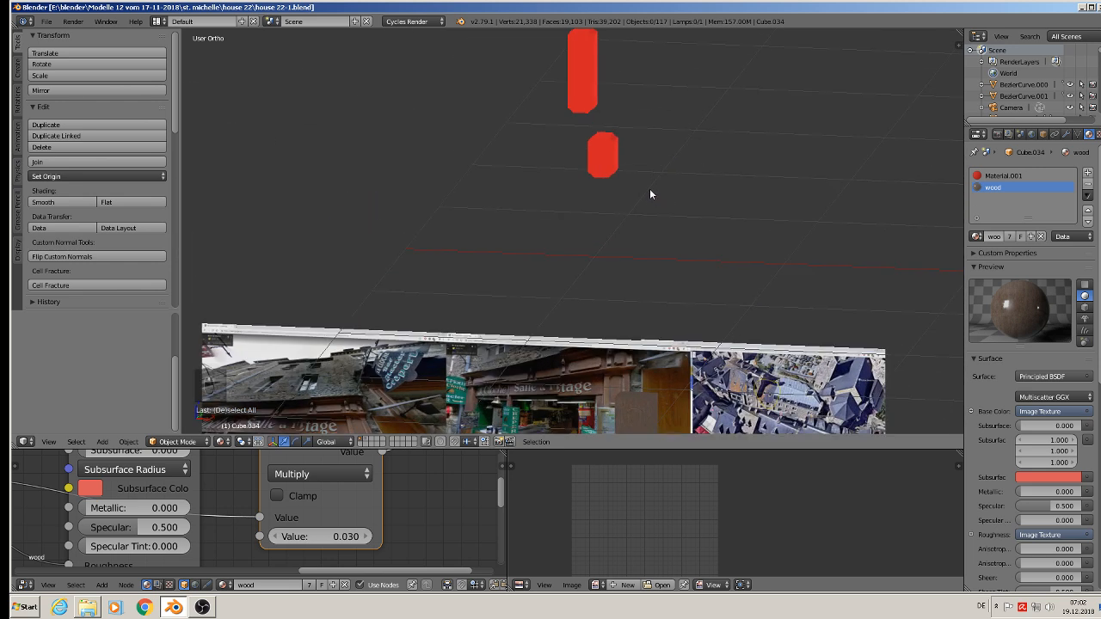
scroll(649, 188, "up", 3)
right_click(580, 140)
middle_click_drag(532, 230, 480, 237)
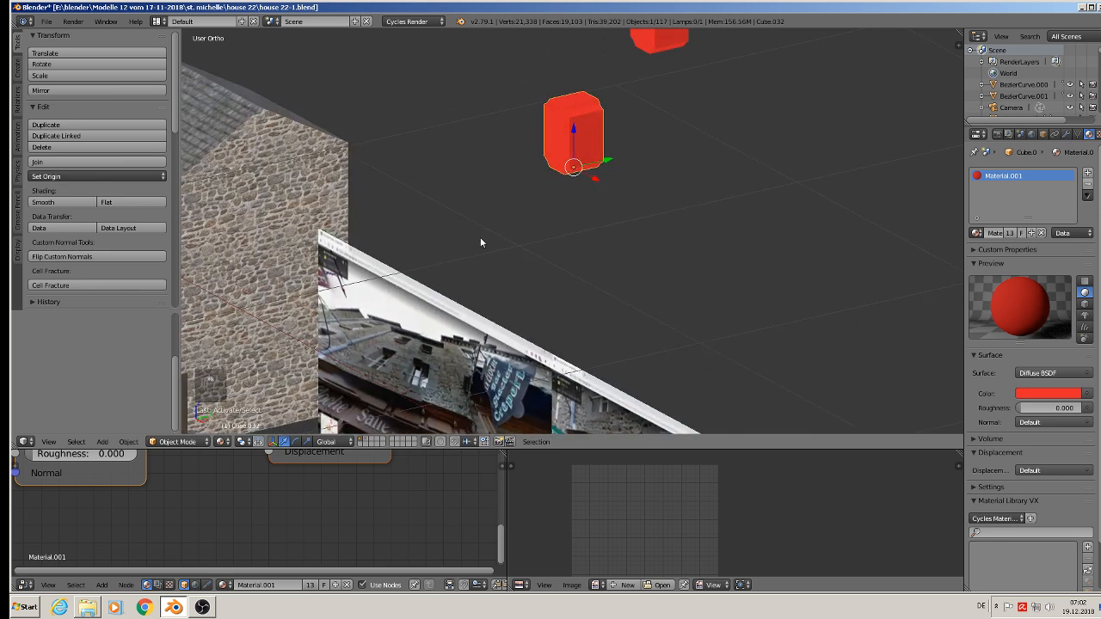
key("shift+d")
key("y")
left_click(957, 206)
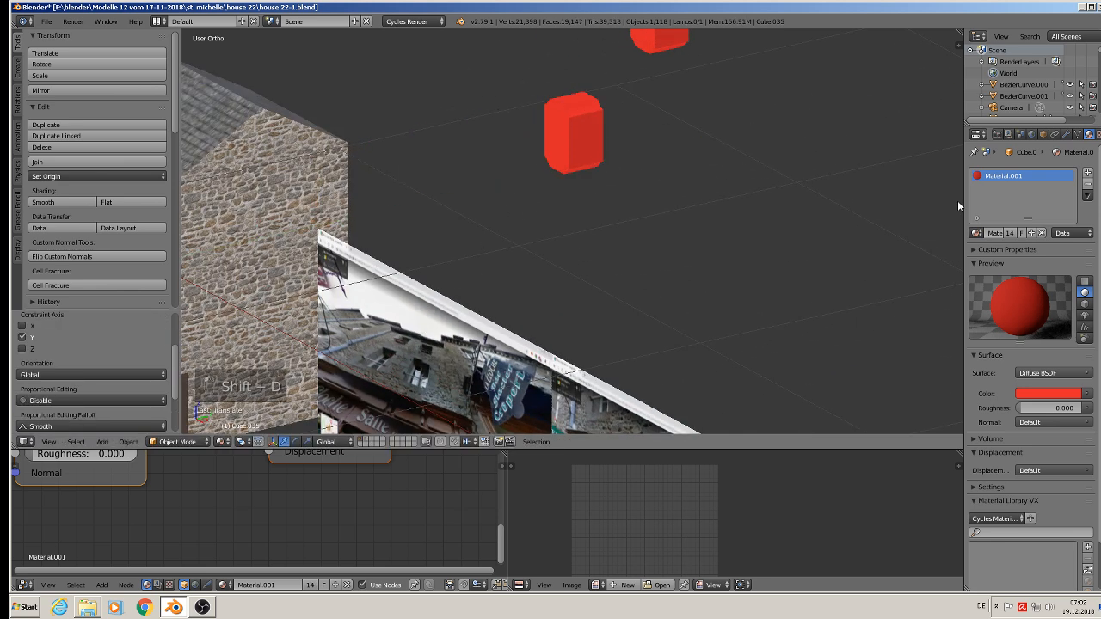
- Flatten the copied red block along the Y axis into a thin panel
middle_click_drag(473, 235, 202, 205)
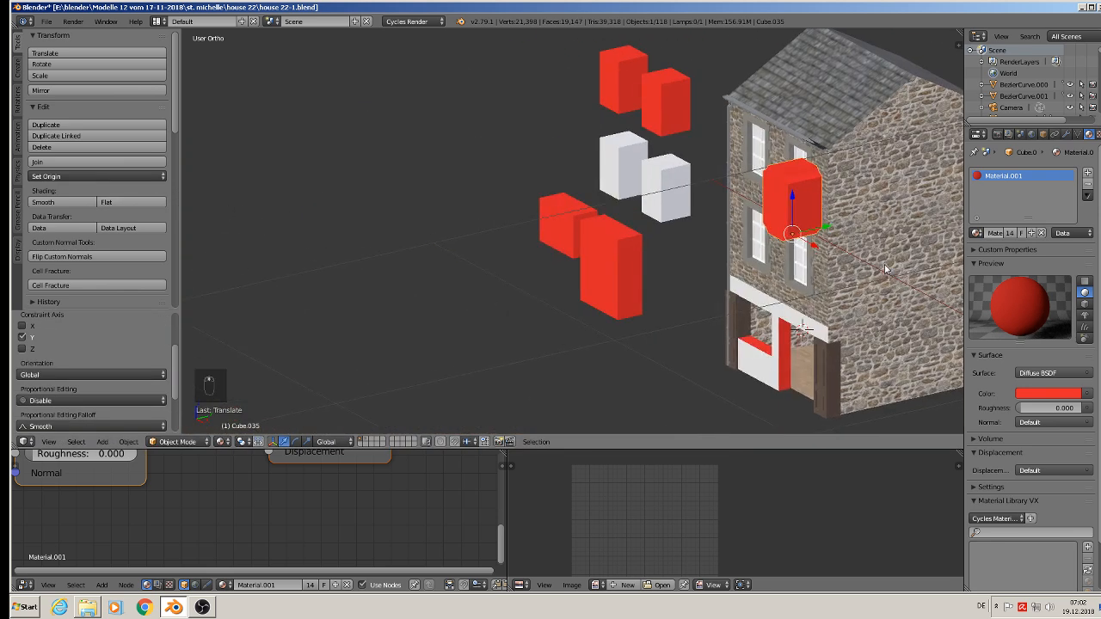
scroll(886, 269, "up", 3)
key("s")
key("y")
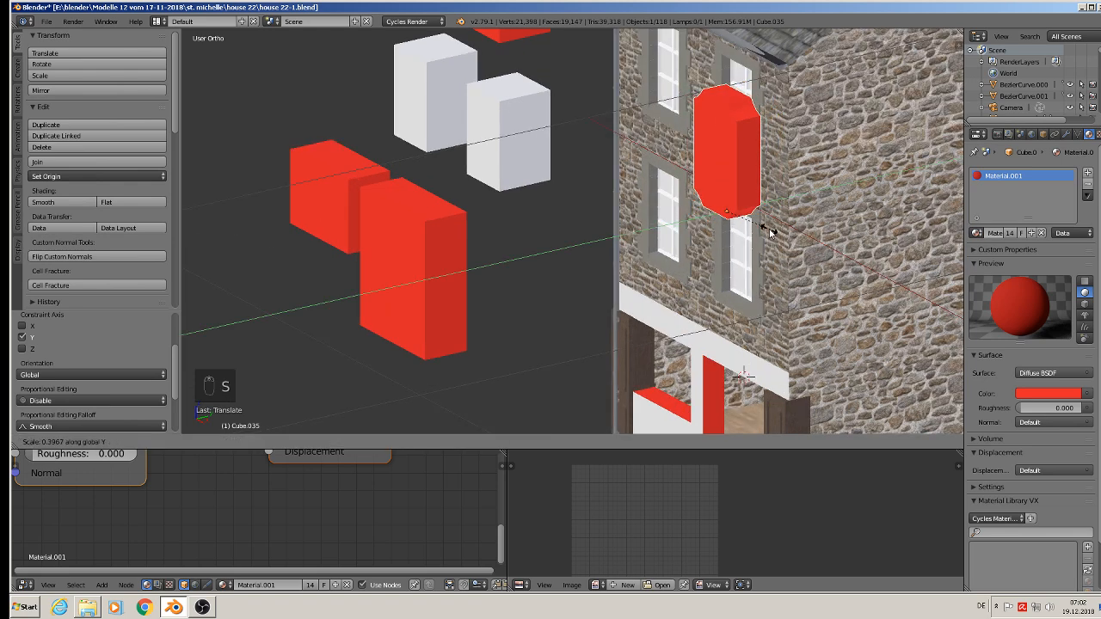
left_click(750, 215)
scroll(773, 170, "up", 1)
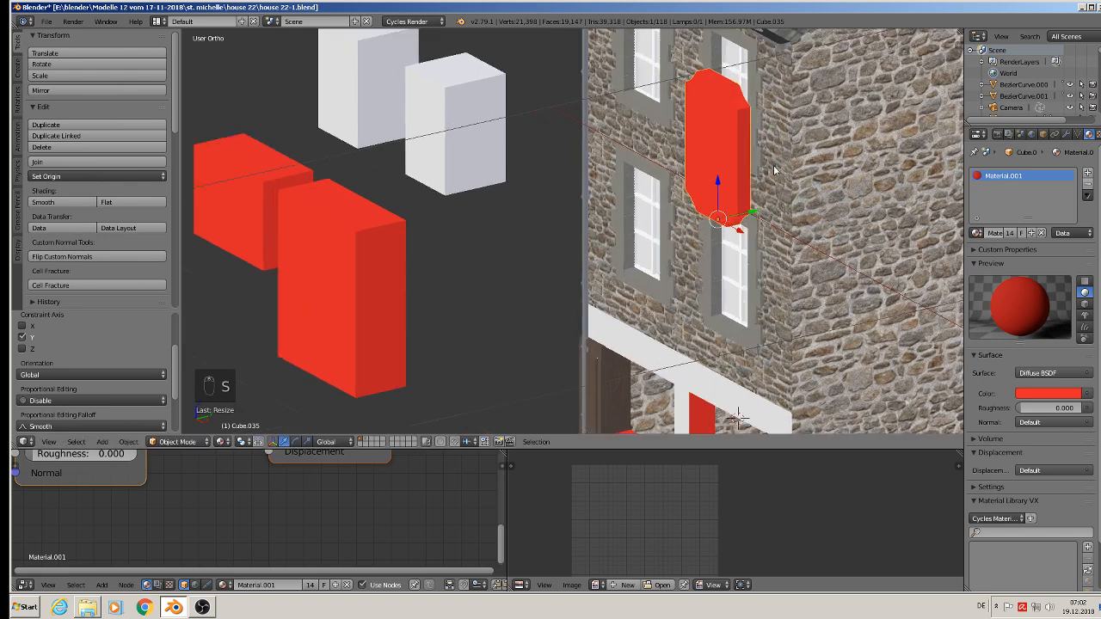
- Select only the outer outline edges of the thin panel's front face, leaving out the inner edges
key("Tab")
scroll(773, 170, "up", 5)
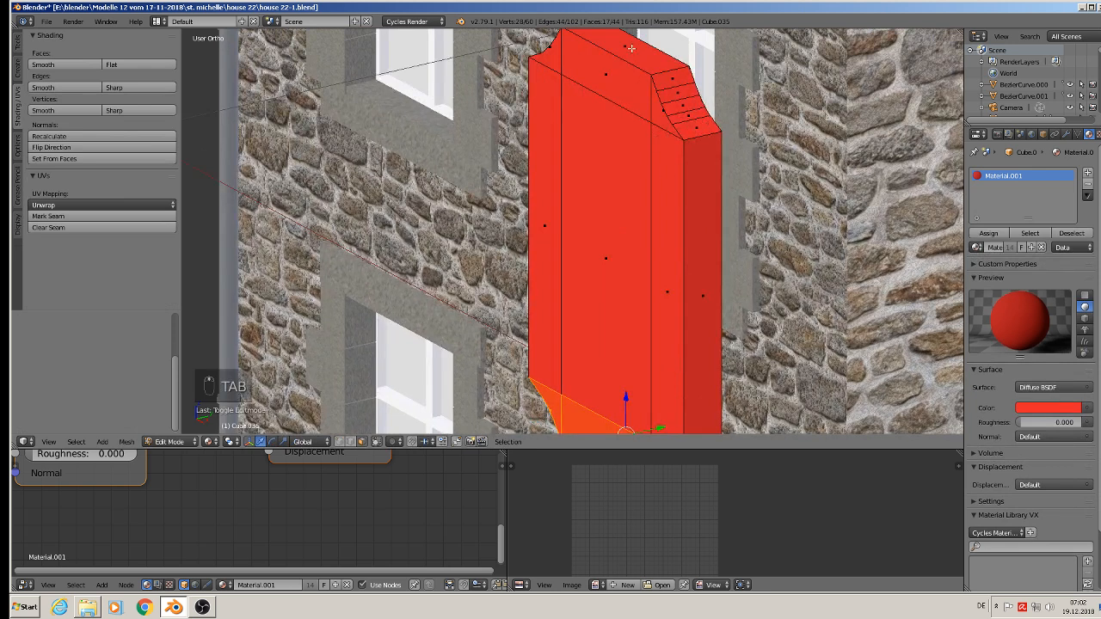
scroll(684, 268, "down", 2)
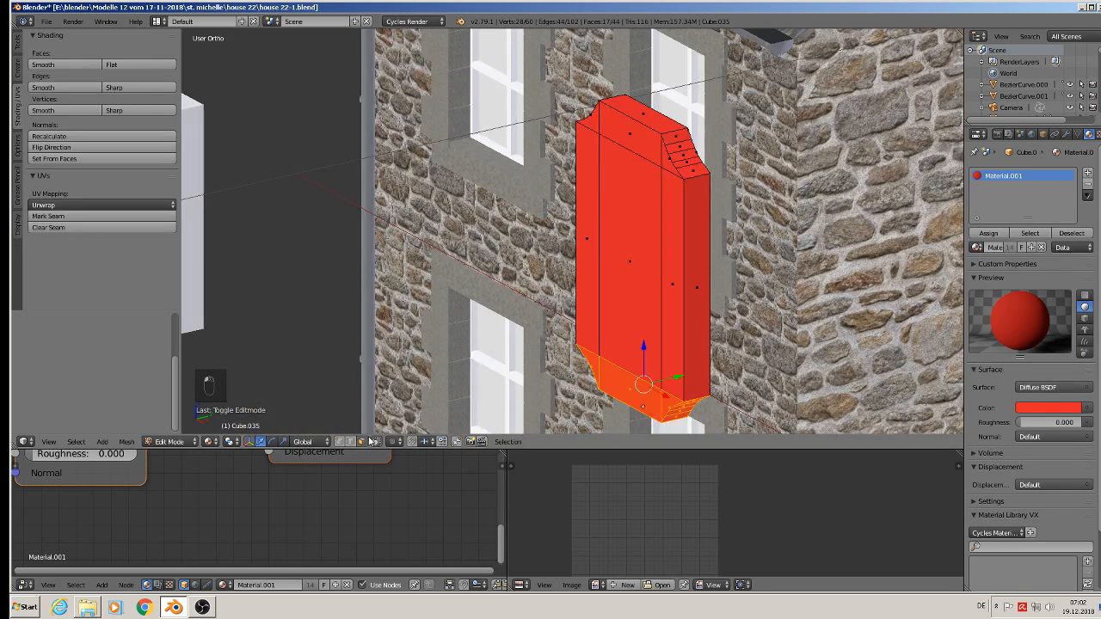
left_click(595, 272, "shift")
left_click(626, 265, "shift")
left_click(677, 267, "shift")
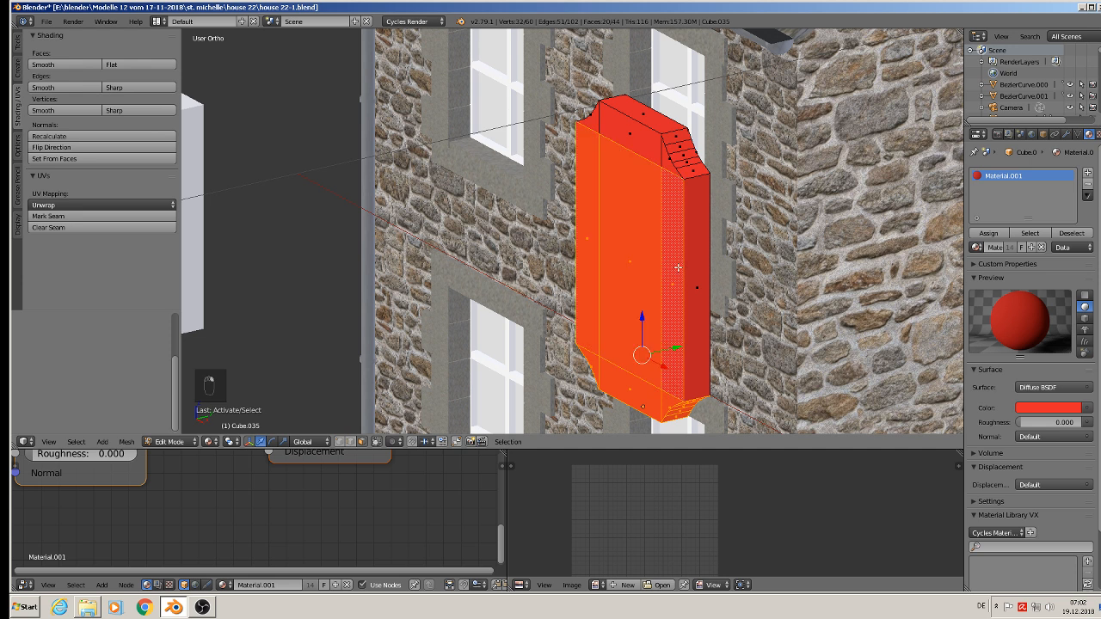
left_click(659, 156, "shift")
left_click(668, 158, "shift")
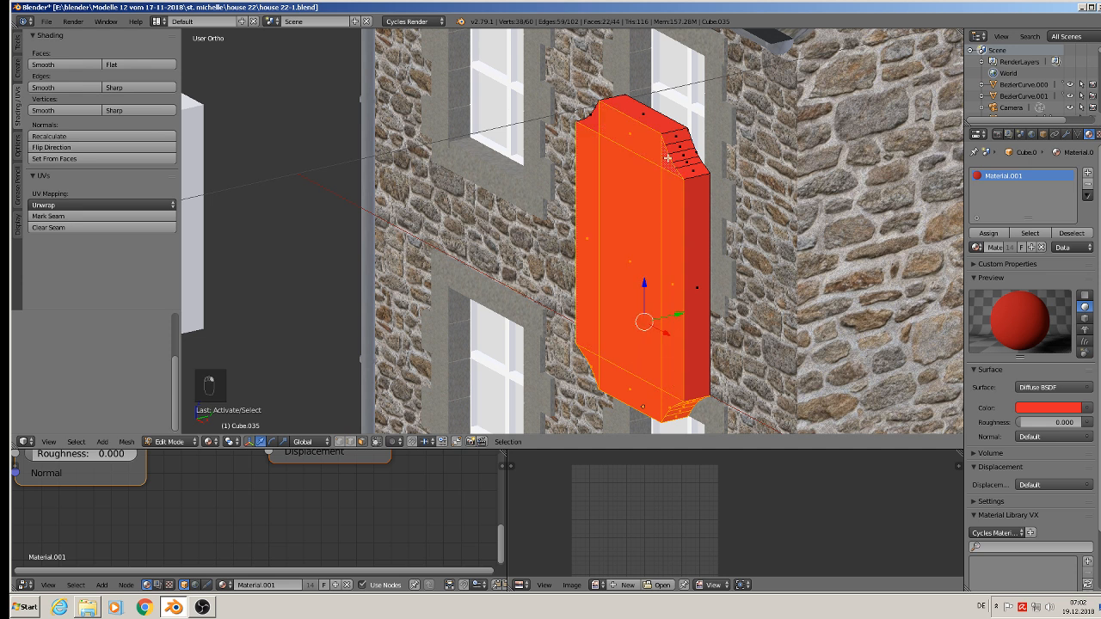
left_click(593, 131, "shift")
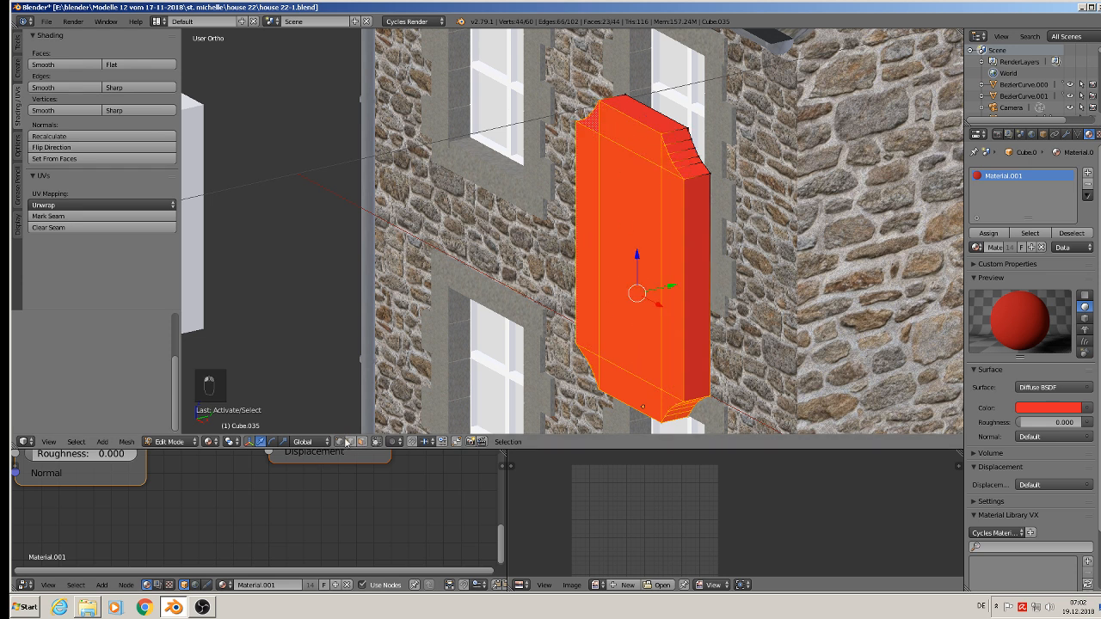
left_click(602, 135, "shift")
left_click(658, 180, "shift")
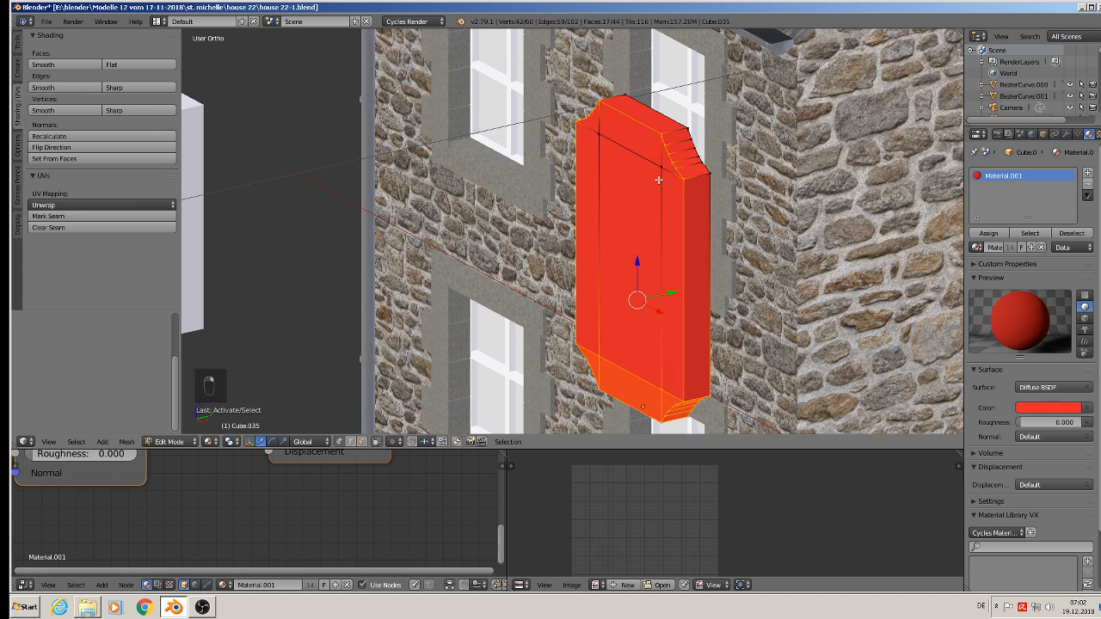
left_click(651, 381, "shift")
left_click(602, 361, "shift")
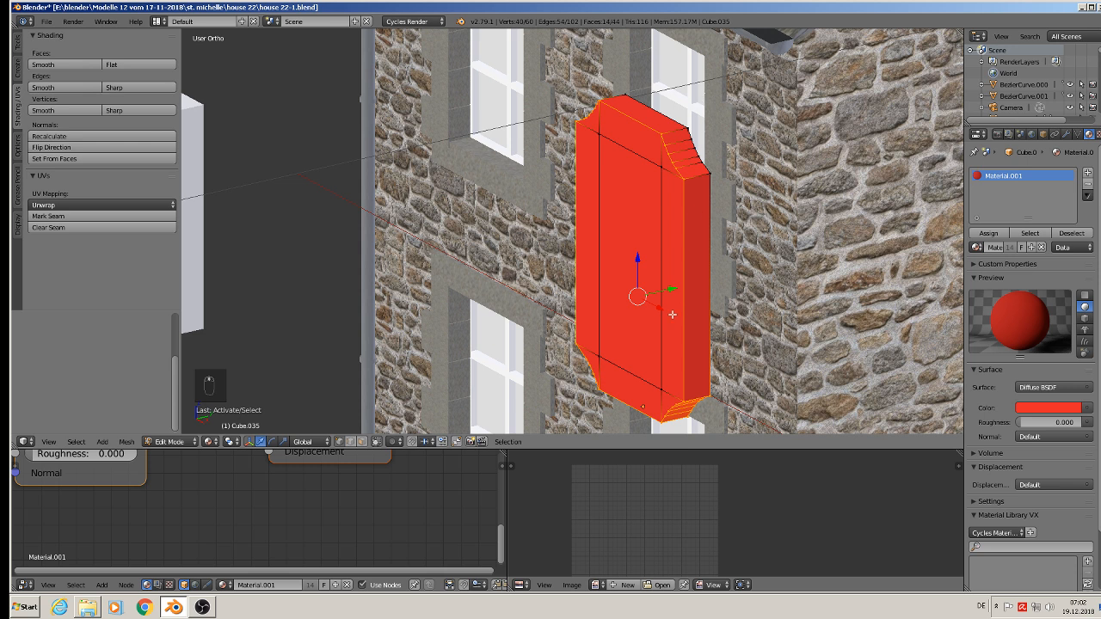
- Try to bevel the outer outline edges of the panel's front face
middle_click_drag(672, 314, 581, 302)
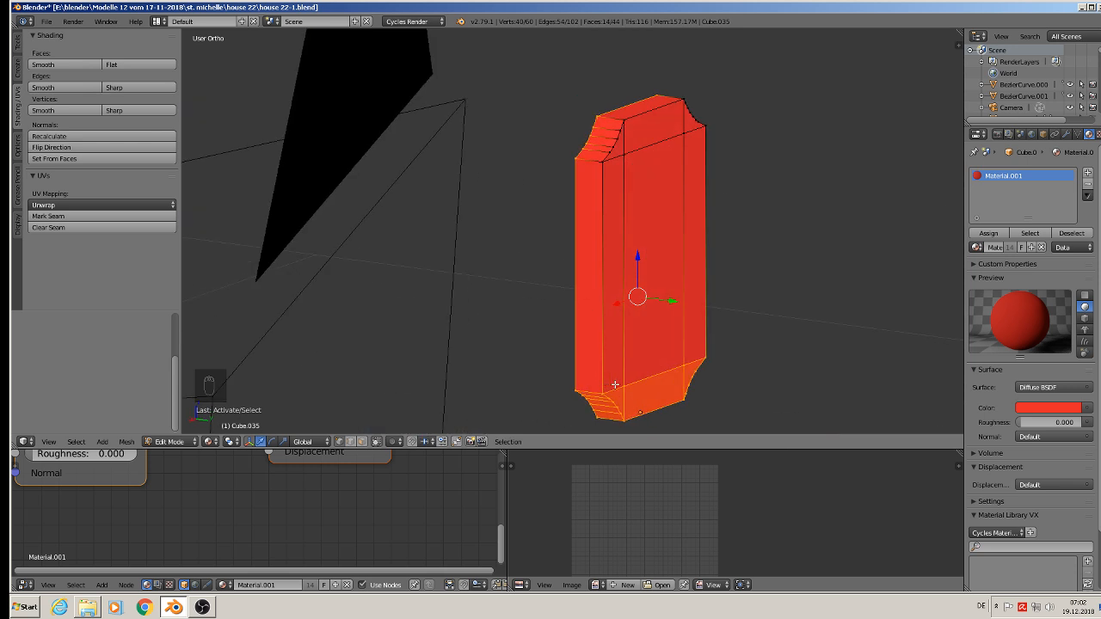
mouse_move(615, 385)
middle_mouse_down()
mouse_move(686, 364)
mouse_move(645, 381)
mouse_move(663, 401)
mouse_move(680, 376)
mouse_move(742, 347)
mouse_move(713, 376)
mouse_move(842, 417)
mouse_move(765, 405)
mouse_move(747, 383)
middle_mouse_up()
key("x")
key("c")
key("Escape")
key("ctrl+b")
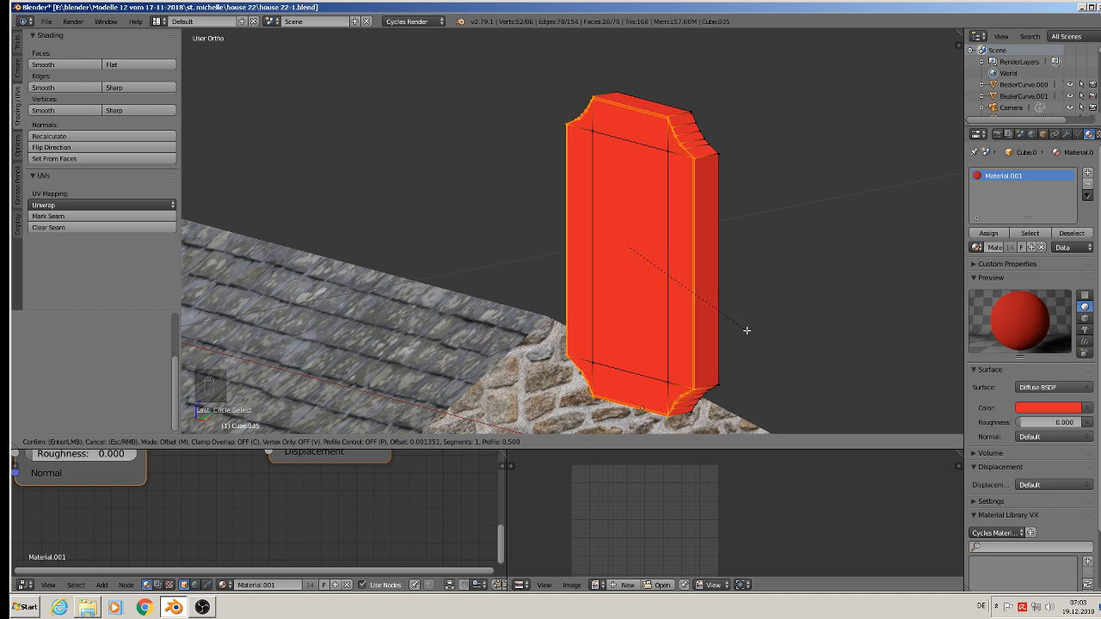
left_click(746, 330)
scroll(744, 327, "down", 1)
key("Tab")
scroll(727, 320, "down", 1)
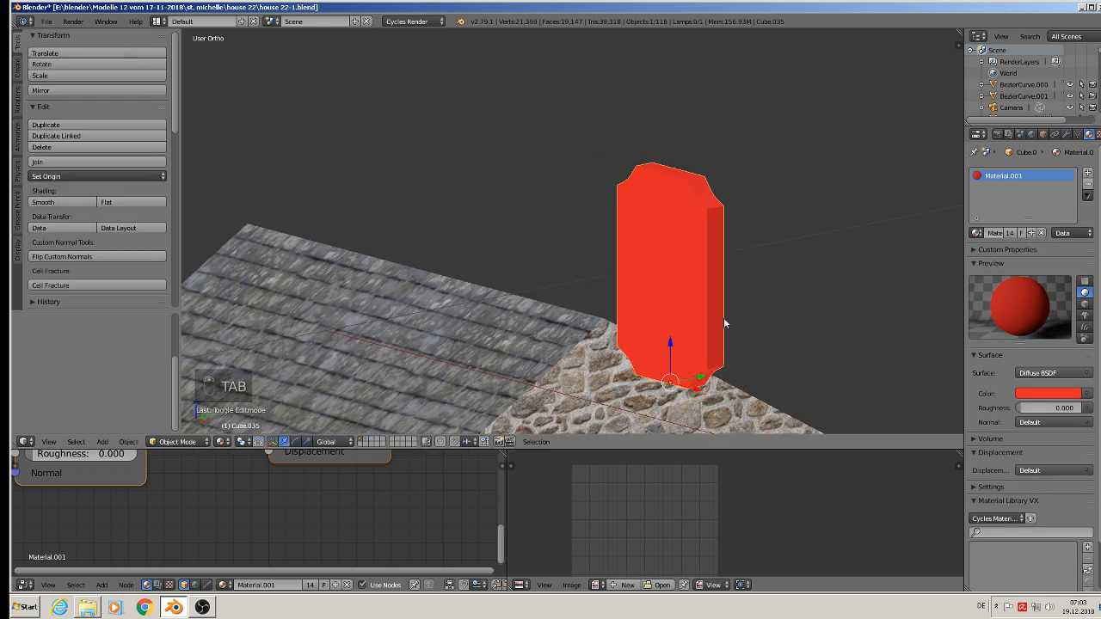
- Reopen the thin panel for mesh editing and clear its edge selection
scroll(720, 321, "down", 3)
middle_click_drag(695, 323, 716, 174, "shift")
middle_click_drag(716, 174, 786, 193)
scroll(763, 196, "up", 2)
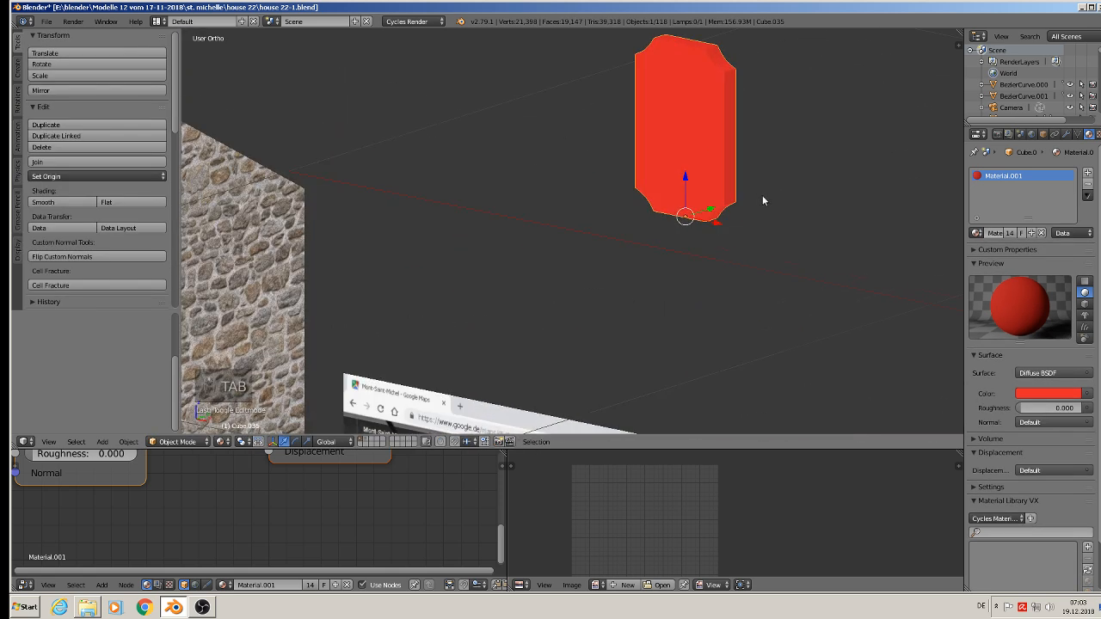
key("Tab")
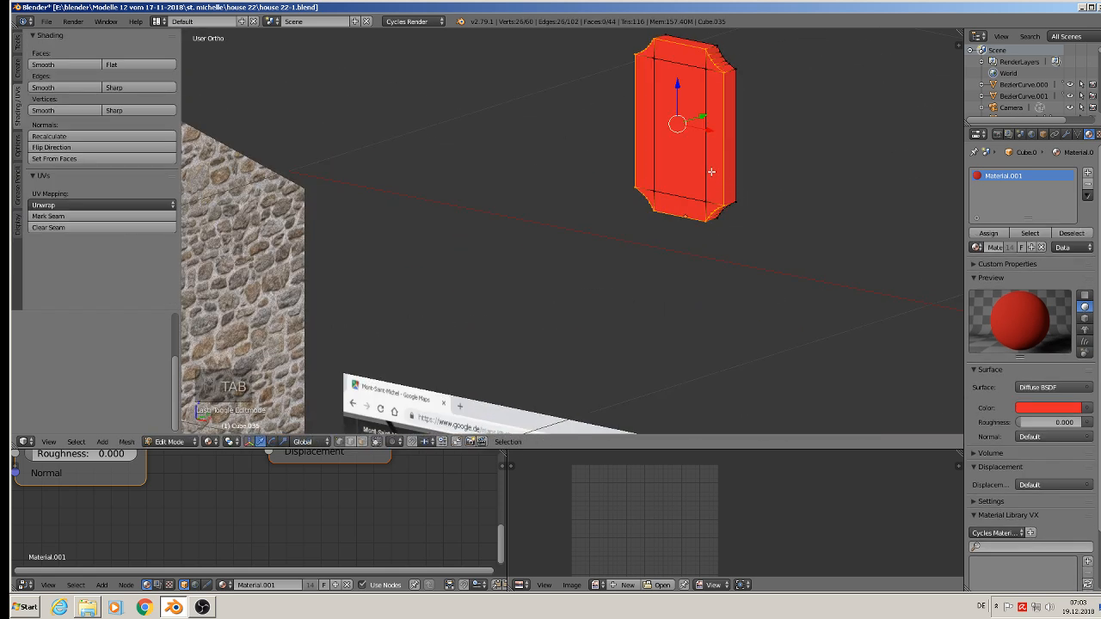
key("a")
key("a")
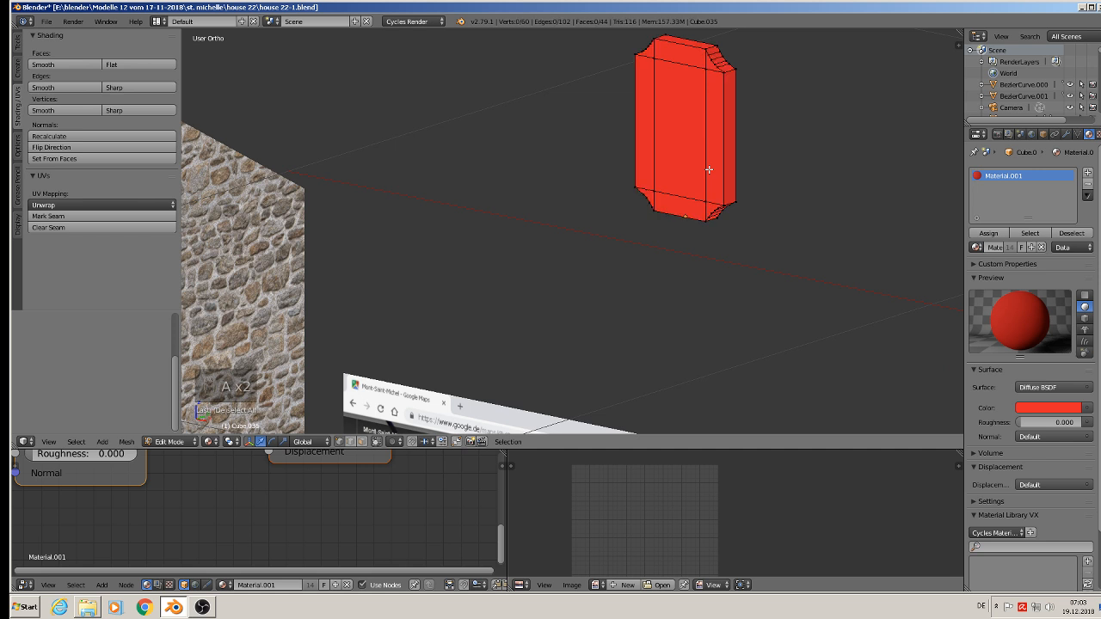
- Select the whole panel mesh and project its UVs from the front orthographic view
middle_click_drag(709, 170, 776, 142)
key("KP_1")
key("KP_0")
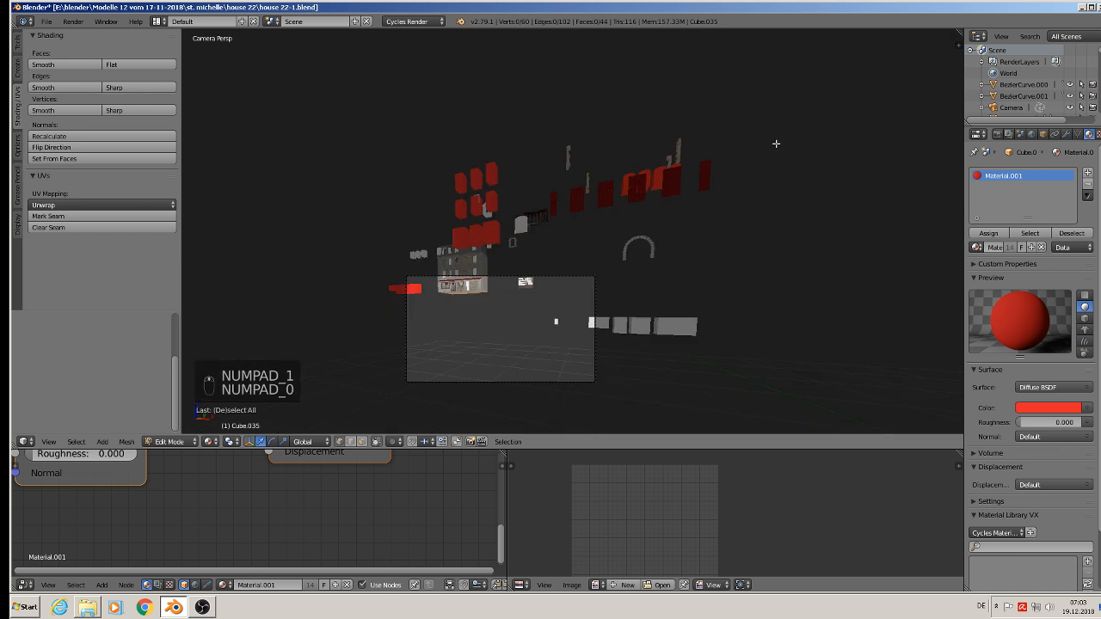
key("KP_1")
scroll(776, 143, "down", 2)
scroll(823, 199, "up", 2)
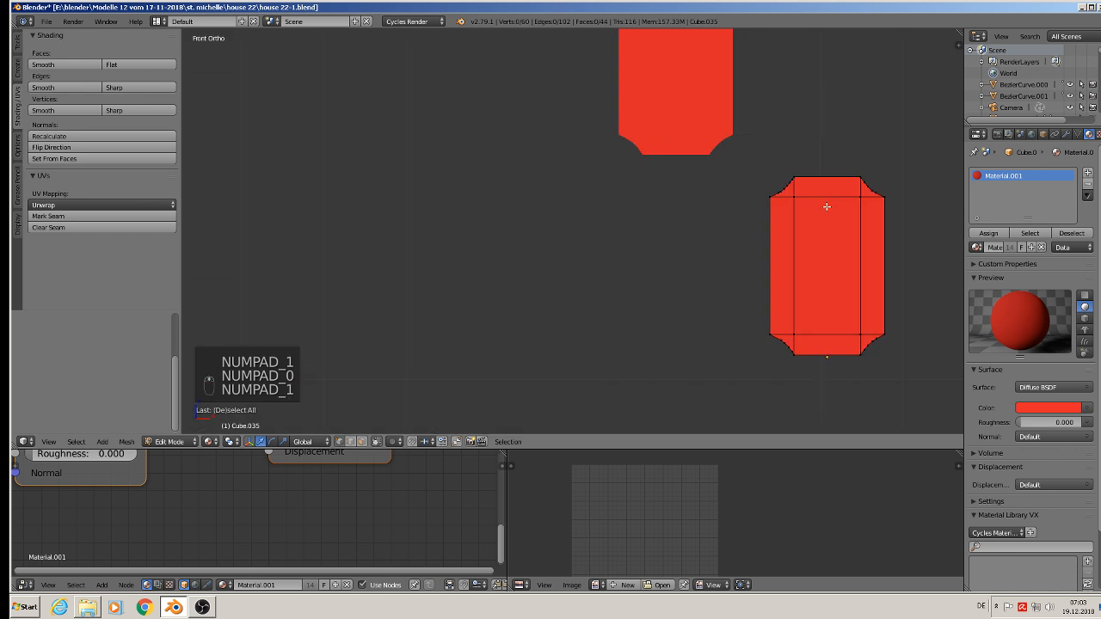
key("a")
middle_click_drag(838, 240, 661, 196, "shift")
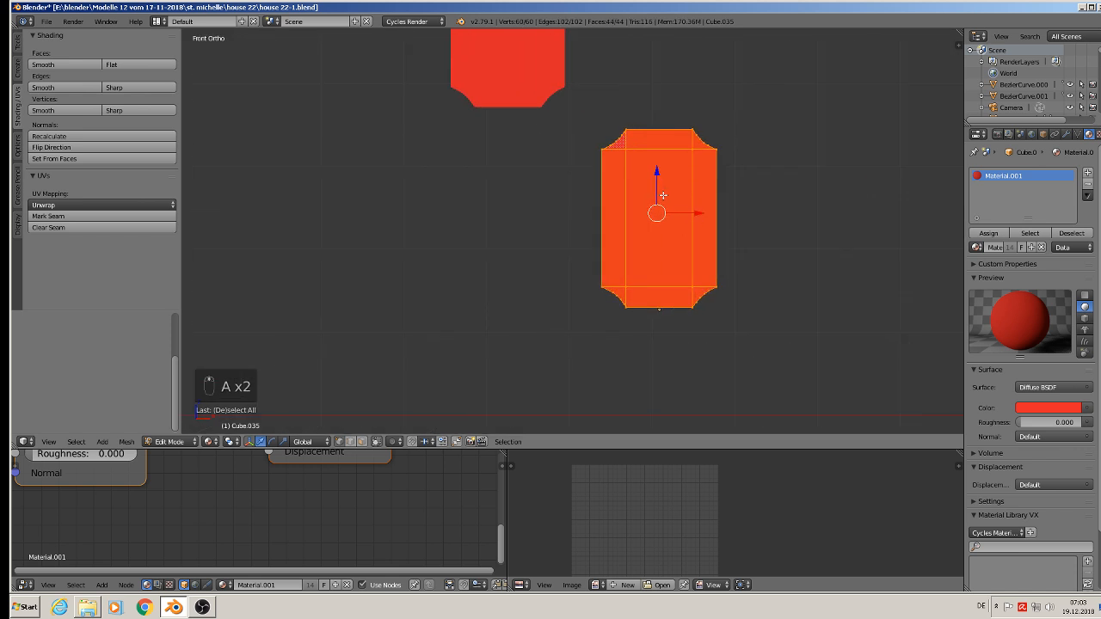
key("u")
left_click(663, 195)
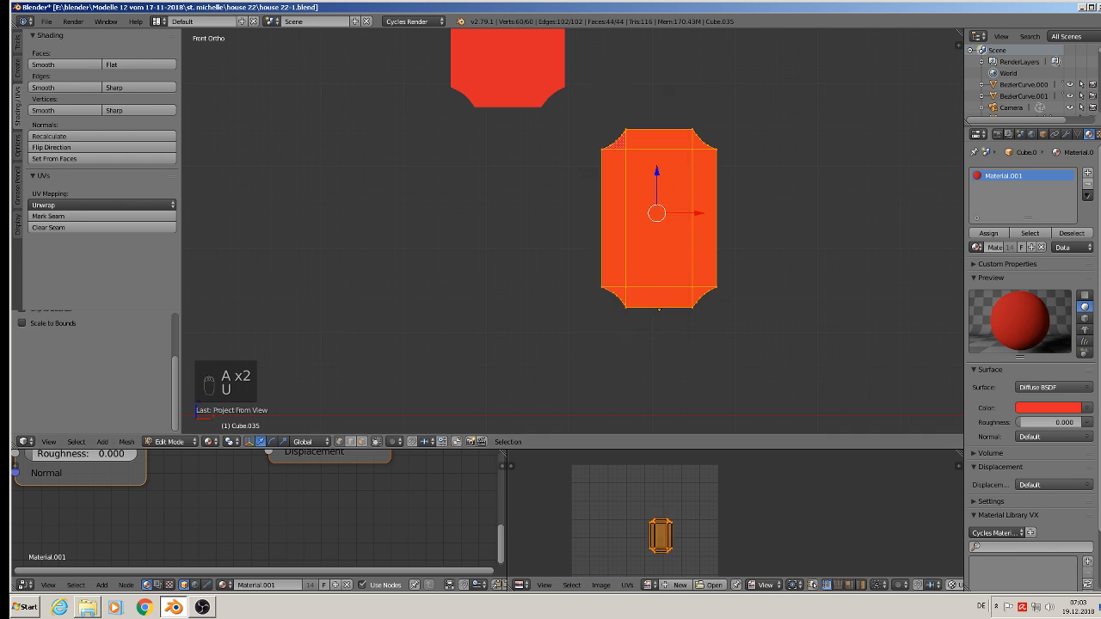
- Add the existing "wood" material in a new slot and assign it to the whole panel, reprojecting the UVs from the front view
left_click(1086, 173)
left_click(974, 250)
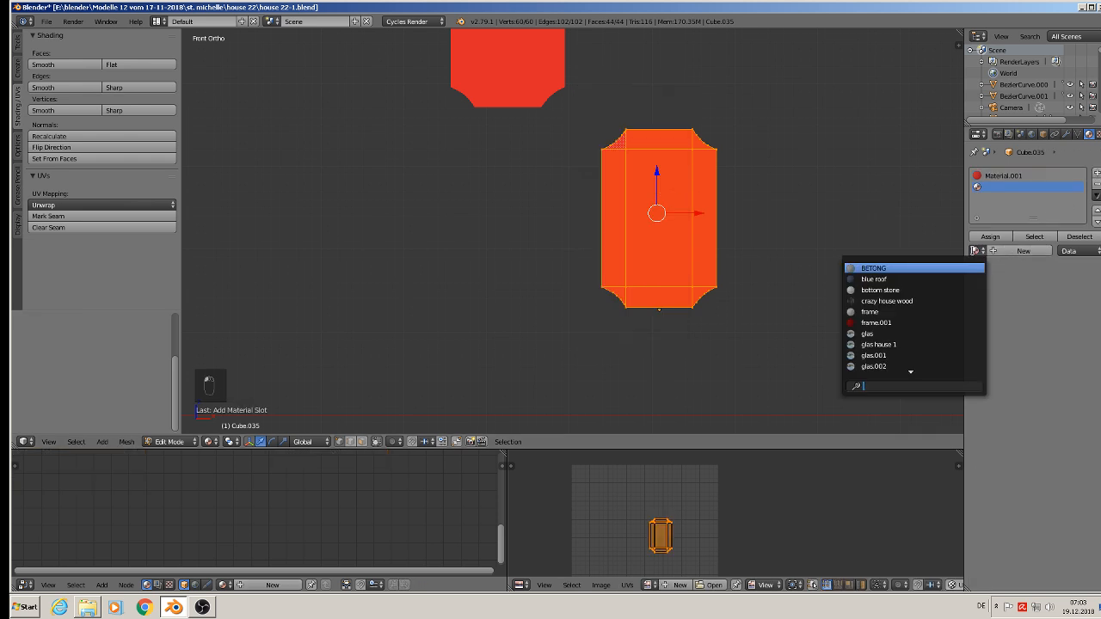
type("woo")
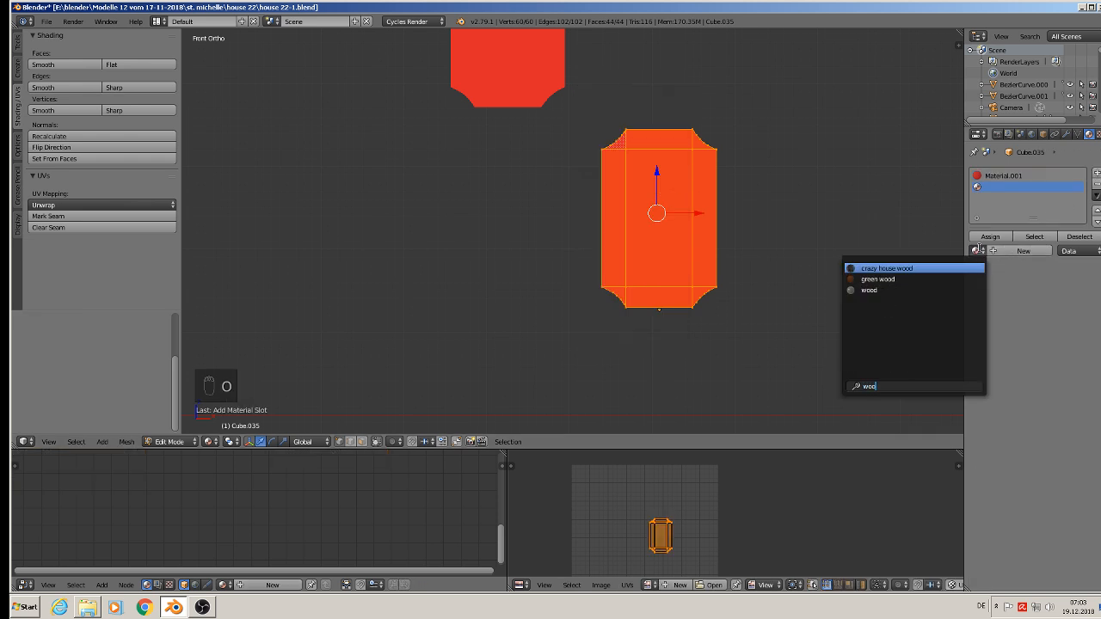
left_click(873, 289)
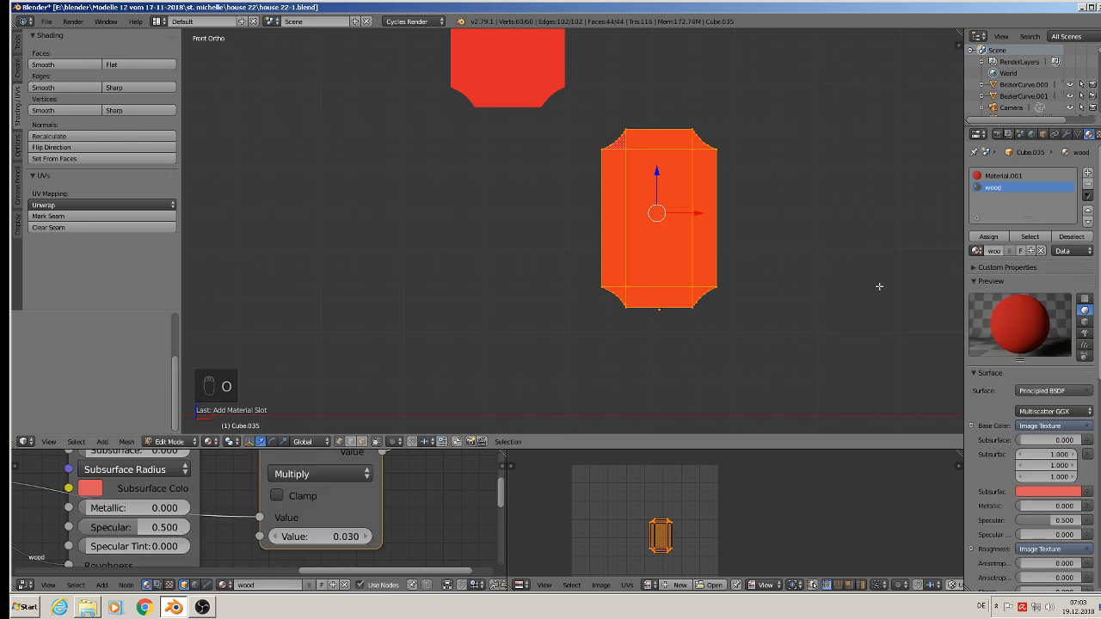
key("u")
left_click(679, 214)
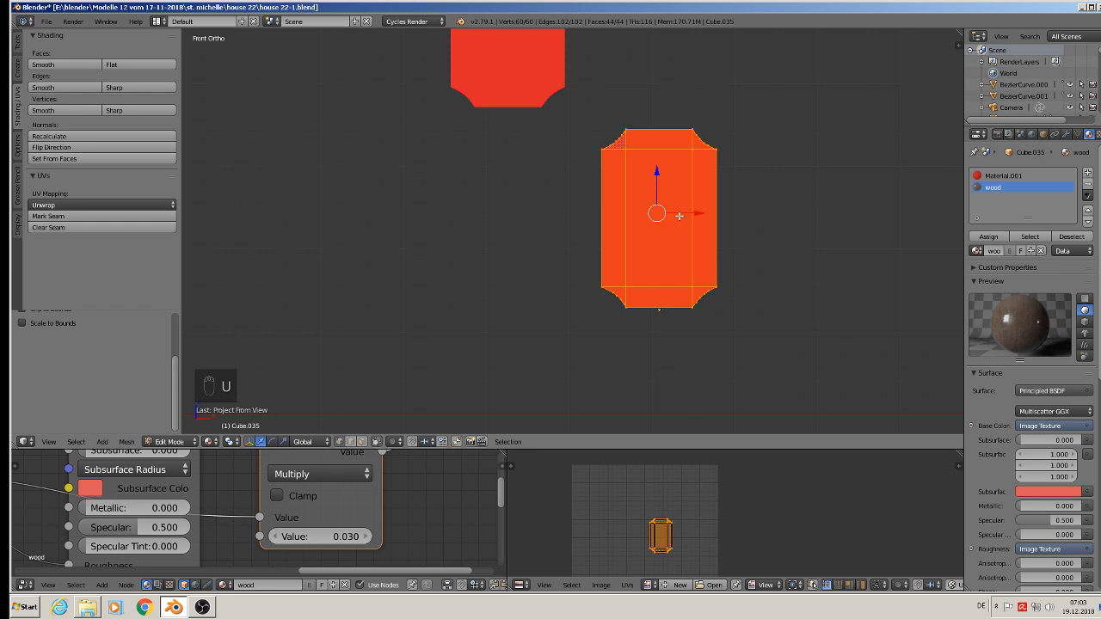
left_click(988, 236)
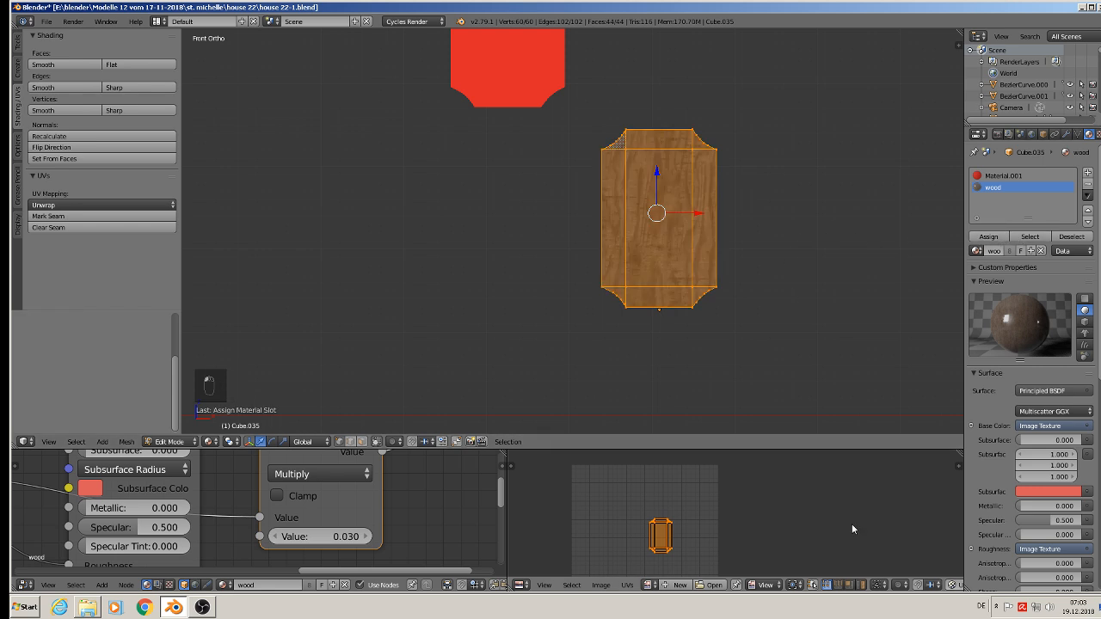
- Enlarge the panel's UV layout so the wood grain appears finer, and check the panel from the side
key("s")
left_click(878, 451)
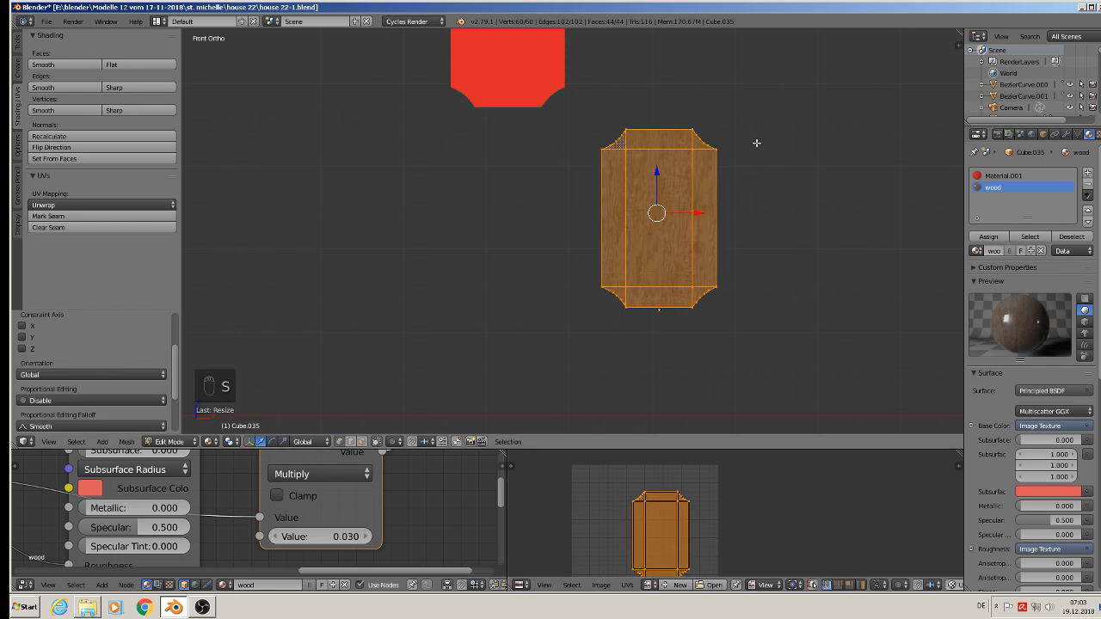
middle_click_drag(754, 143, 675, 191)
key("Tab")
key("Tab")
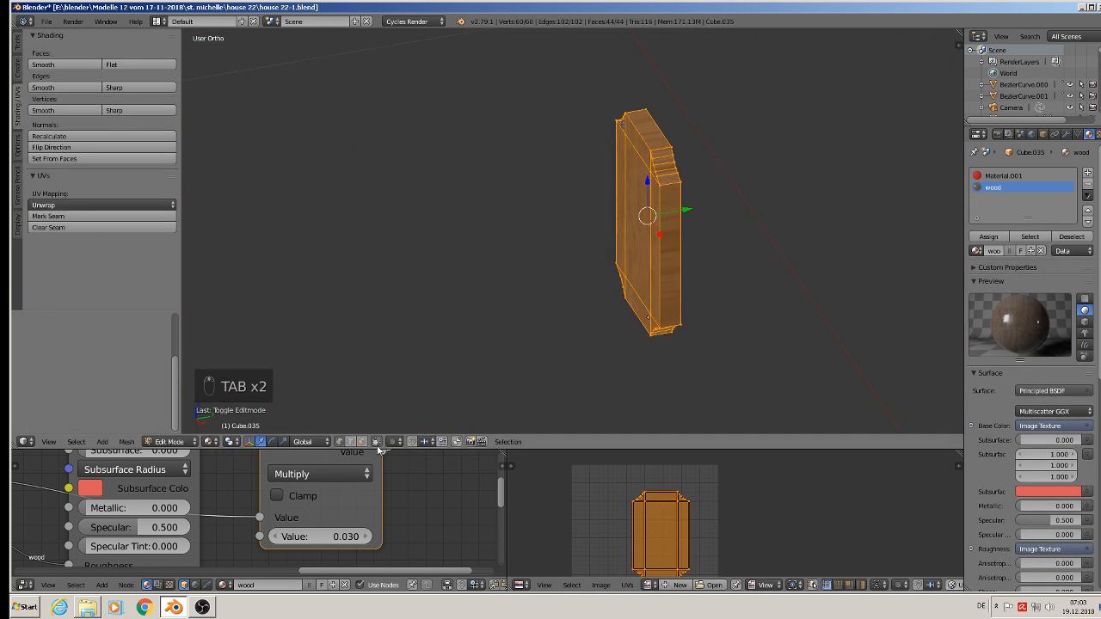
- Select the panel's edge faces, project their UVs from the side view, reassign the "wood" material and enlarge their UV layout
left_click(340, 441)
right_click(671, 180, "alt")
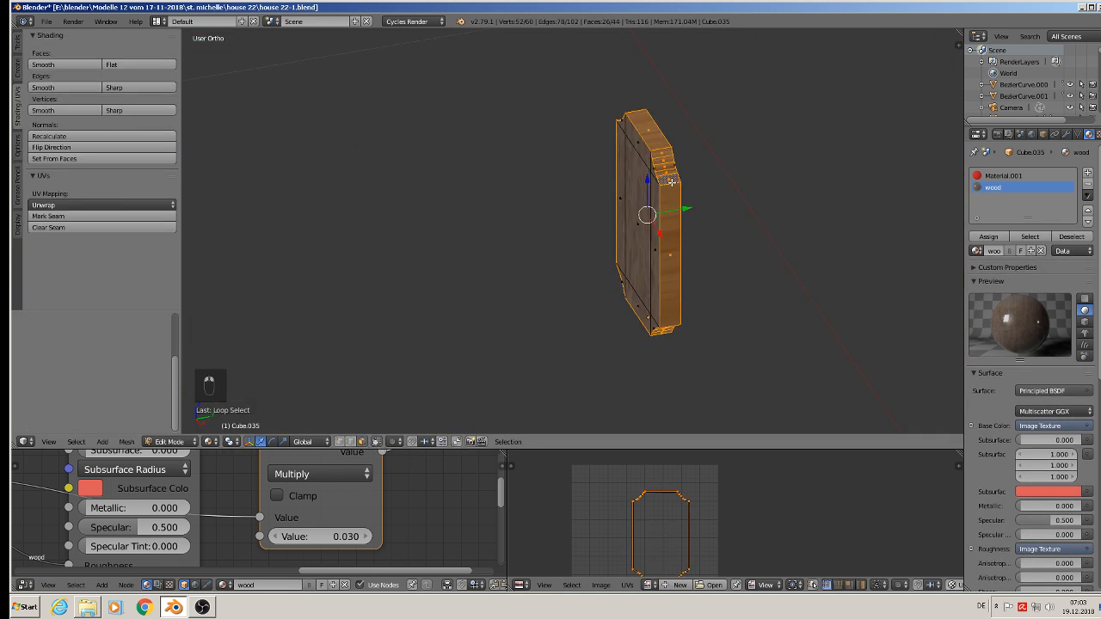
middle_click_drag(682, 212, 667, 191)
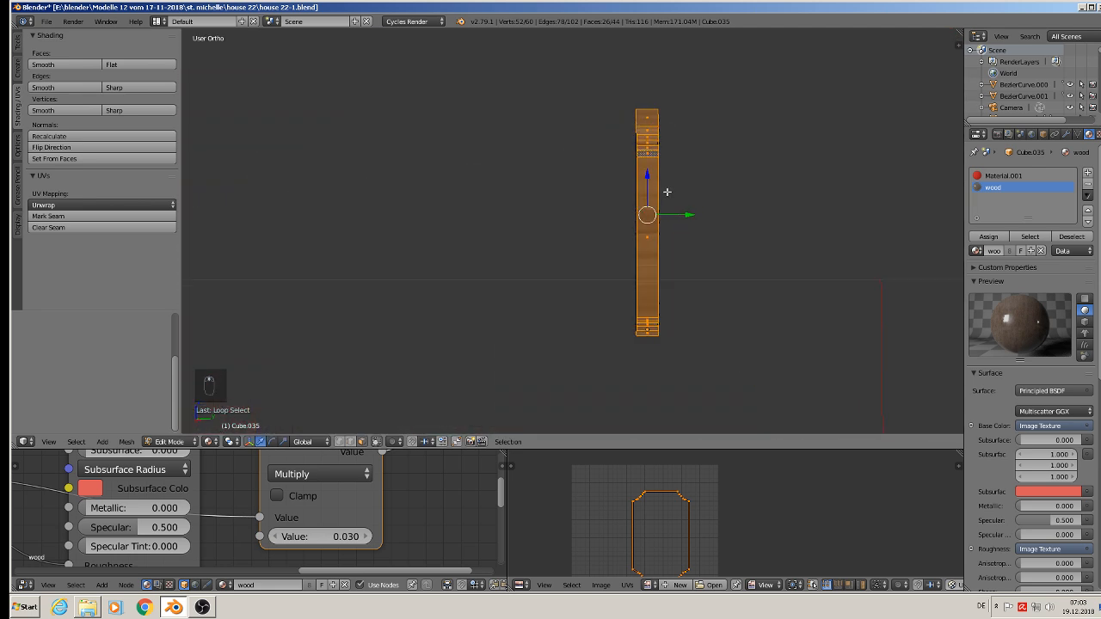
key("u")
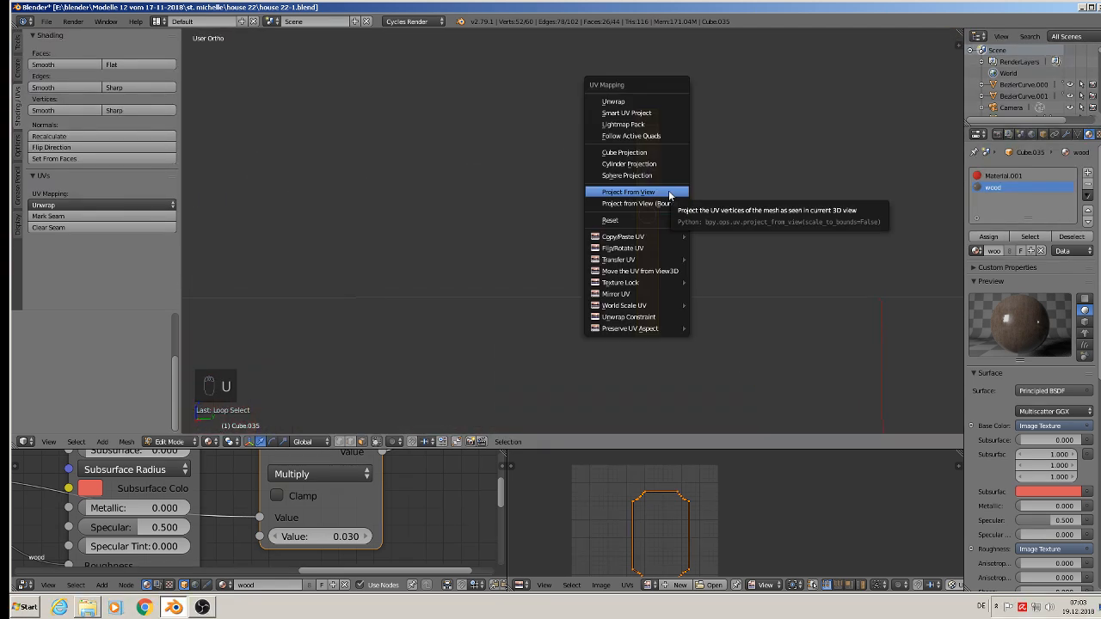
left_click(669, 190)
left_click(989, 237)
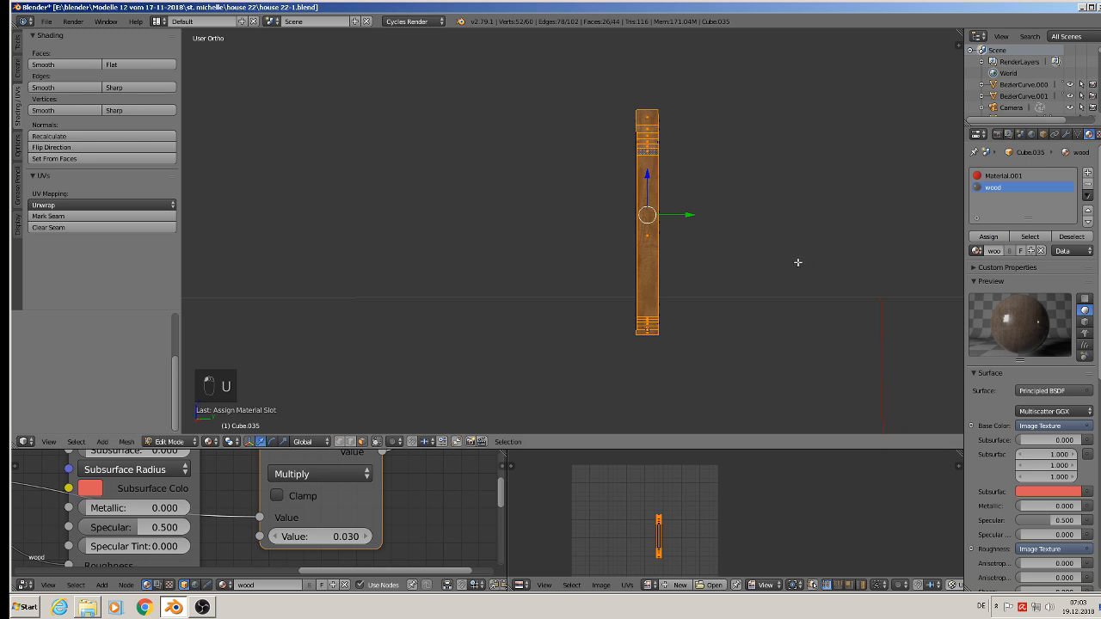
key("s")
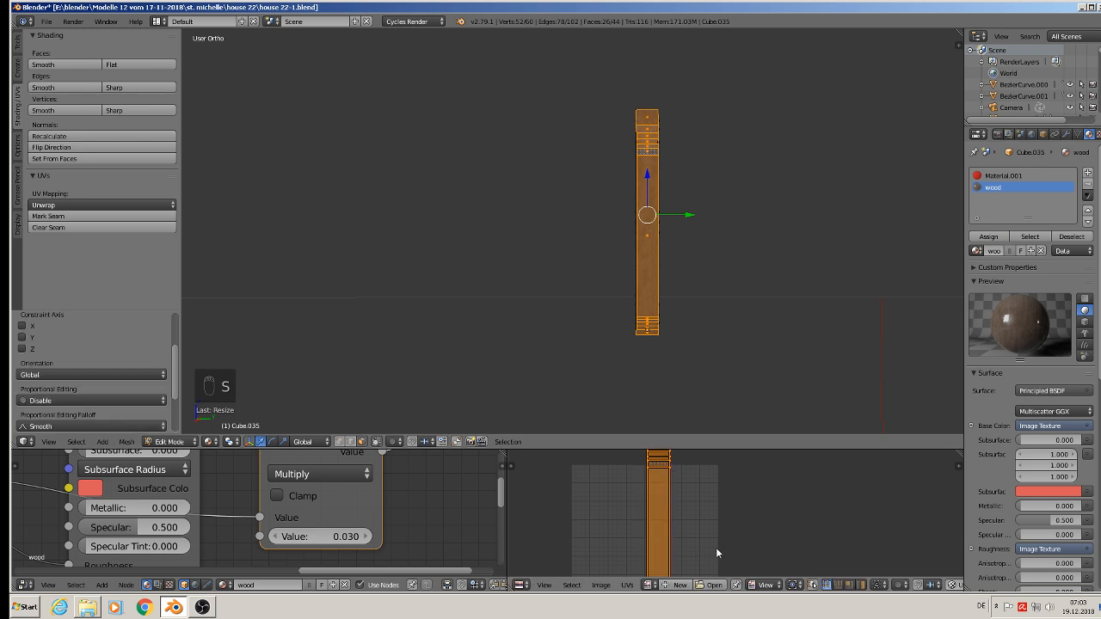
left_click(716, 547)
key("Tab")
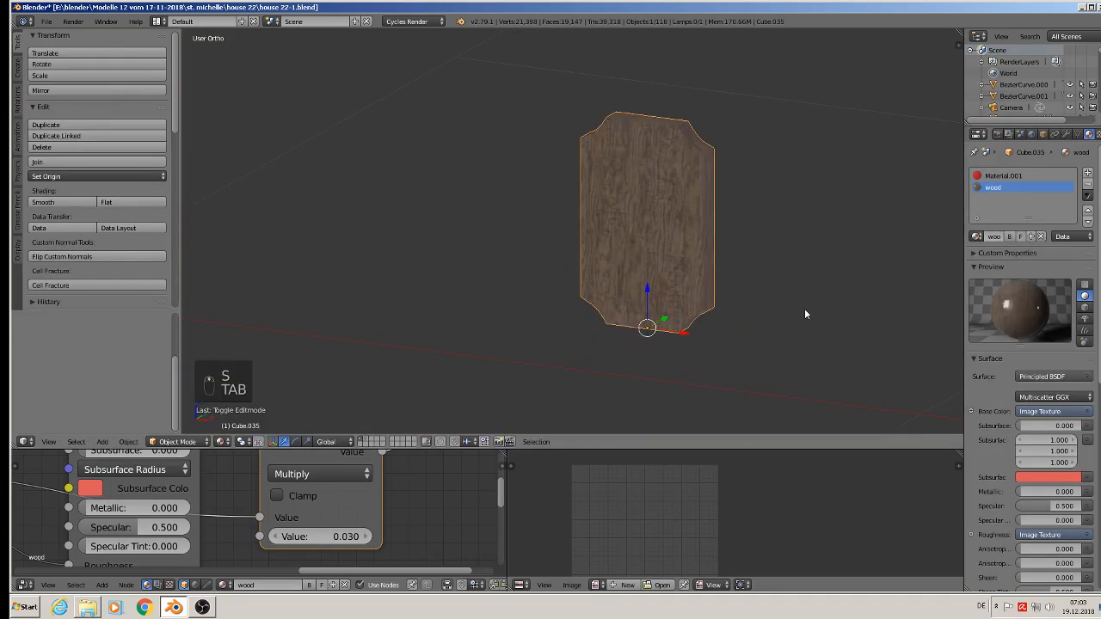
- Rotate the wood panel 90° about the Y axis so it lies horizontally
key("a")
key("a")
mouse_move(804, 308)
middle_mouse_down()
mouse_move(754, 294)
mouse_move(831, 291)
mouse_move(800, 297)
middle_mouse_up()
scroll(831, 291, "down", 3)
left_click(770, 282)
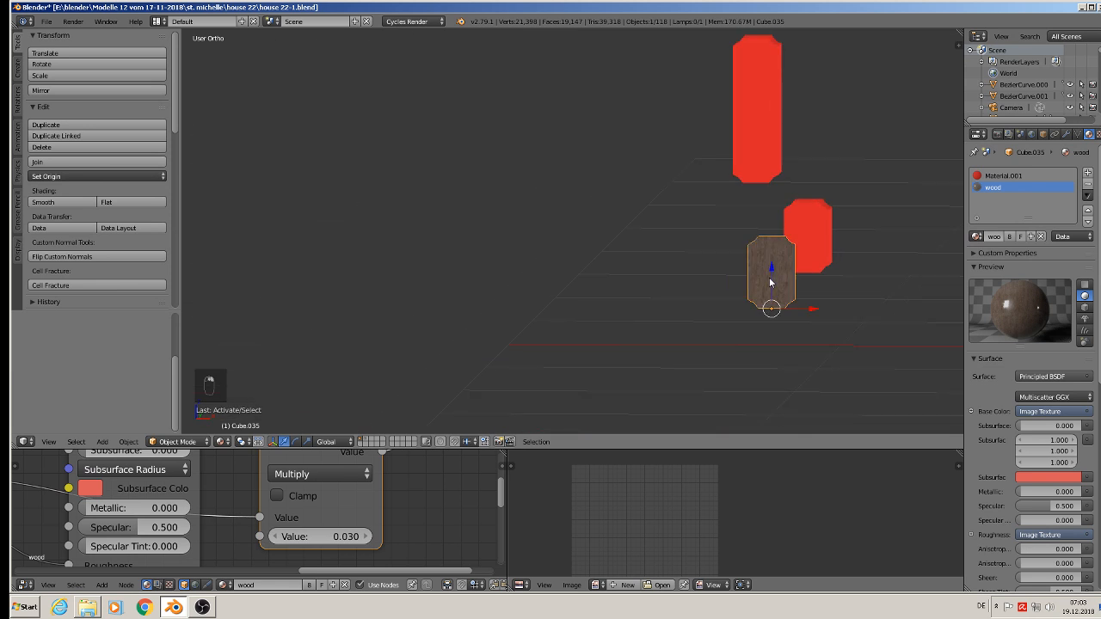
key("r")
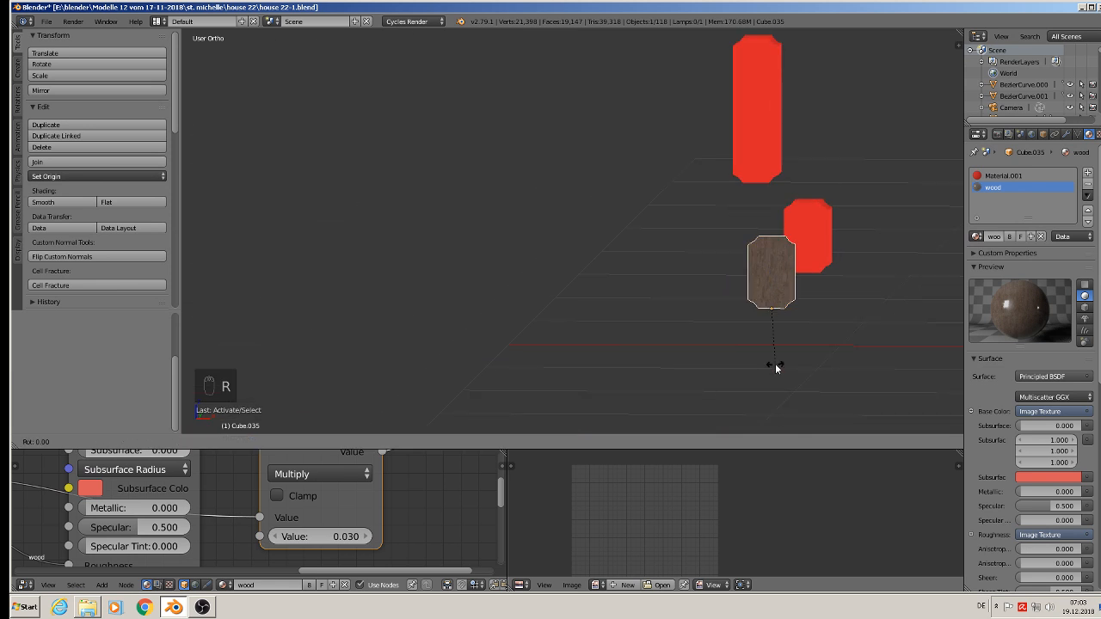
key("y")
key("9")
key("0")
key("Return")
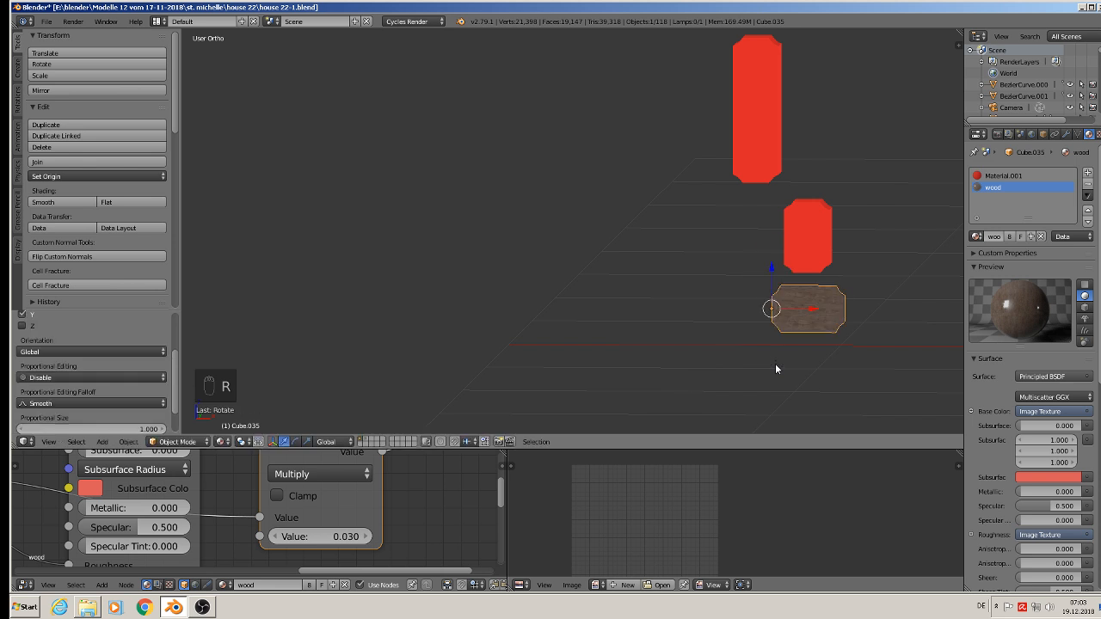
- Lengthen the horizontal panel by selecting all vertices at its right end, including hidden ones, and moving them outward along X
middle_click_drag(775, 367, 817, 270)
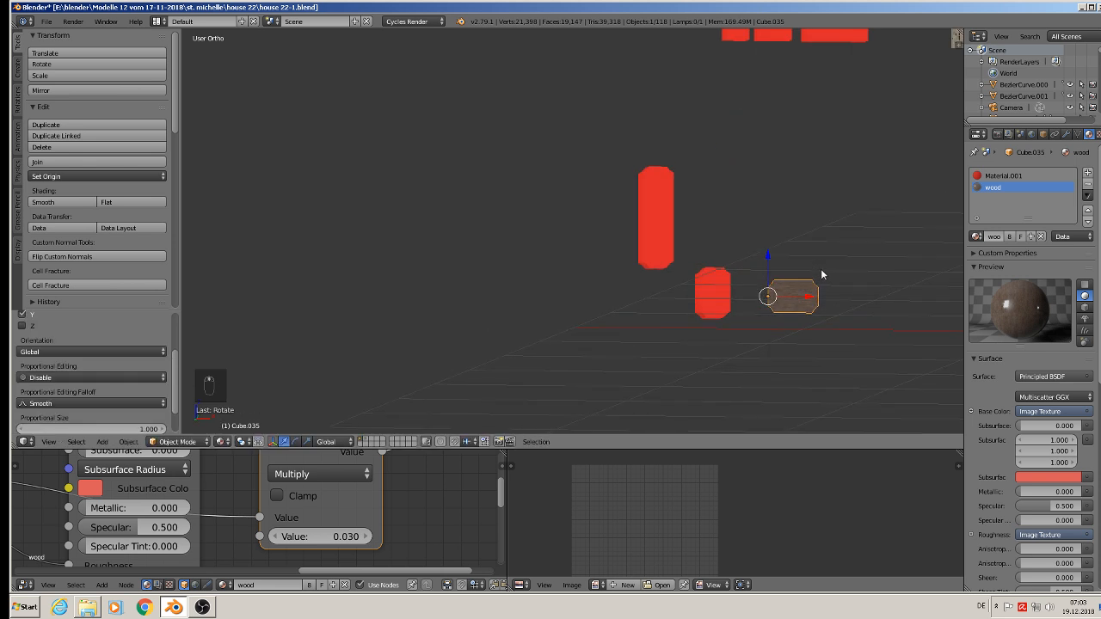
scroll(820, 268, "up", 4)
middle_click_drag(743, 286, 679, 307)
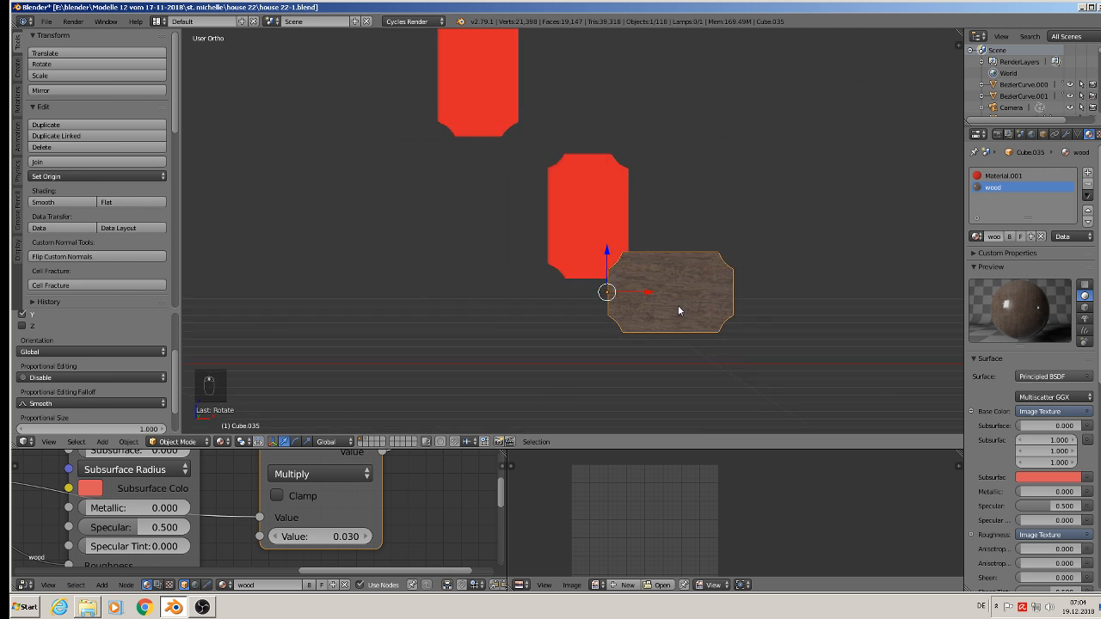
key("Tab")
key("a")
key("a")
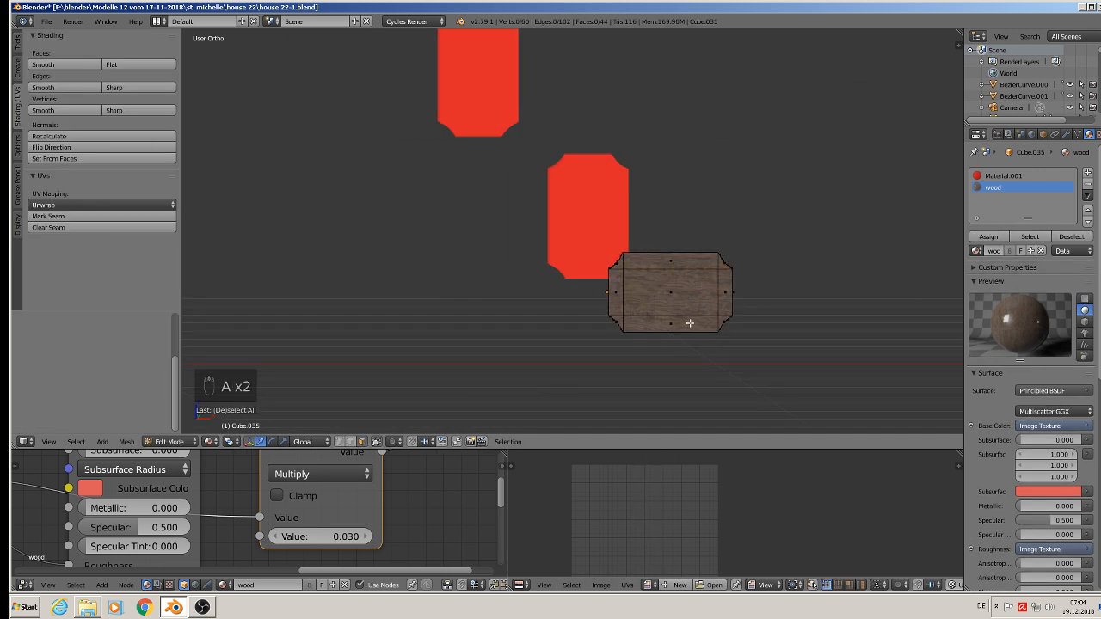
left_click(377, 441)
left_click(339, 442)
key("a")
key("a")
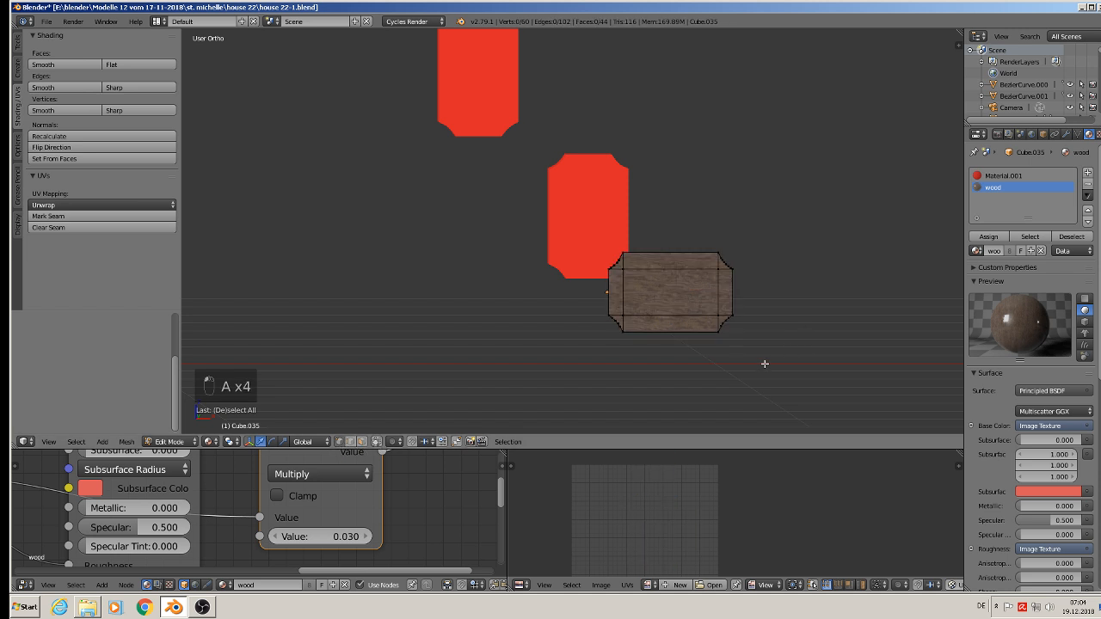
key("b")
left_click_drag(764, 364, 707, 238)
left_click_drag(772, 294, 798, 294)
key("Tab")
scroll(665, 315, "down", 2)
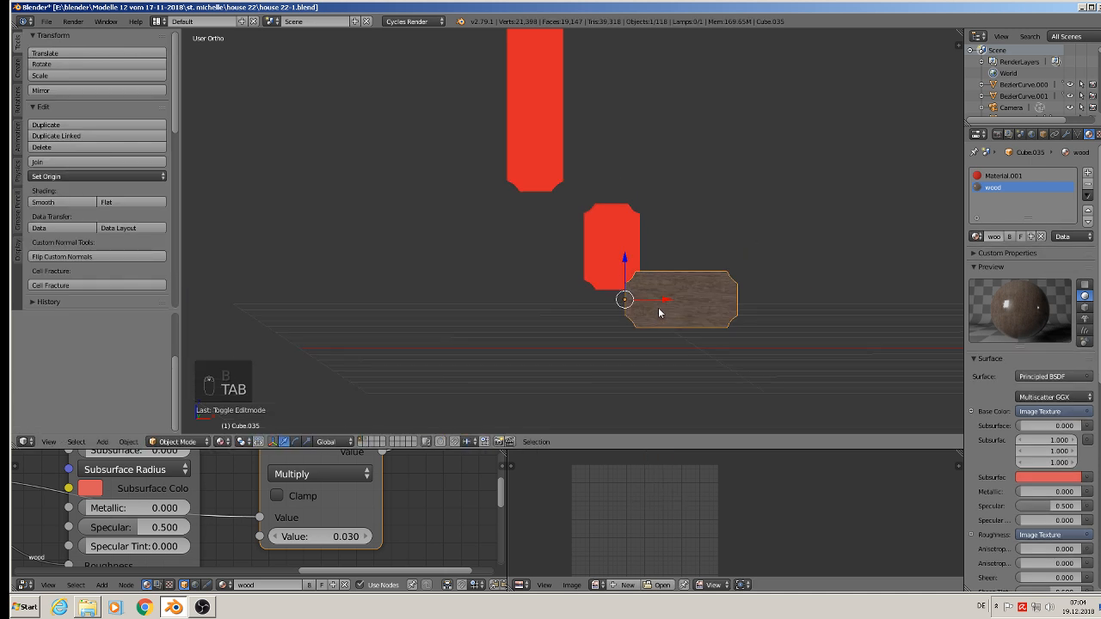
key("shift+d")
key("x")
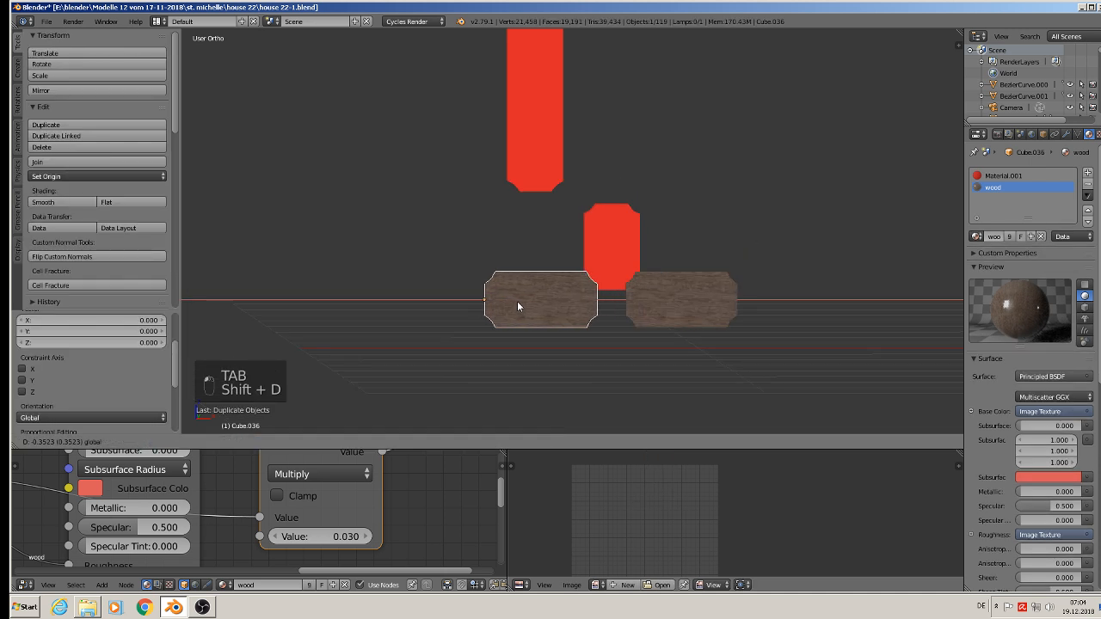
left_click(517, 301)
key("x")
left_click(500, 303)
- Make two linked duplicates of the horizontal panel, spacing them out in a row to its left along X
right_click(659, 296)
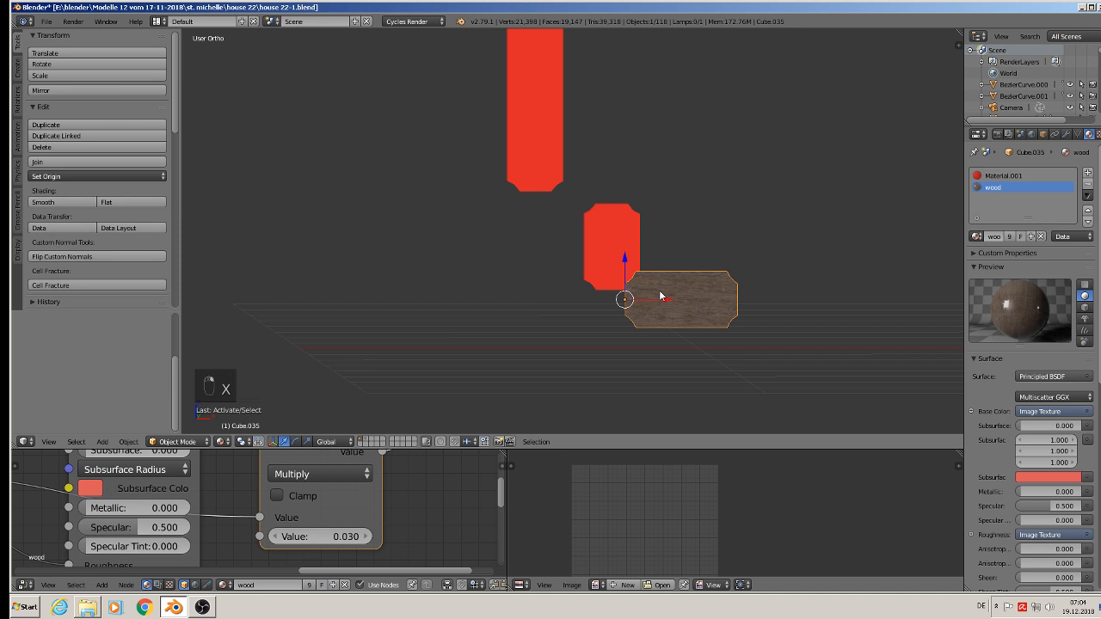
key("alt+d")
left_click(659, 290)
left_click_drag(659, 297, 507, 291)
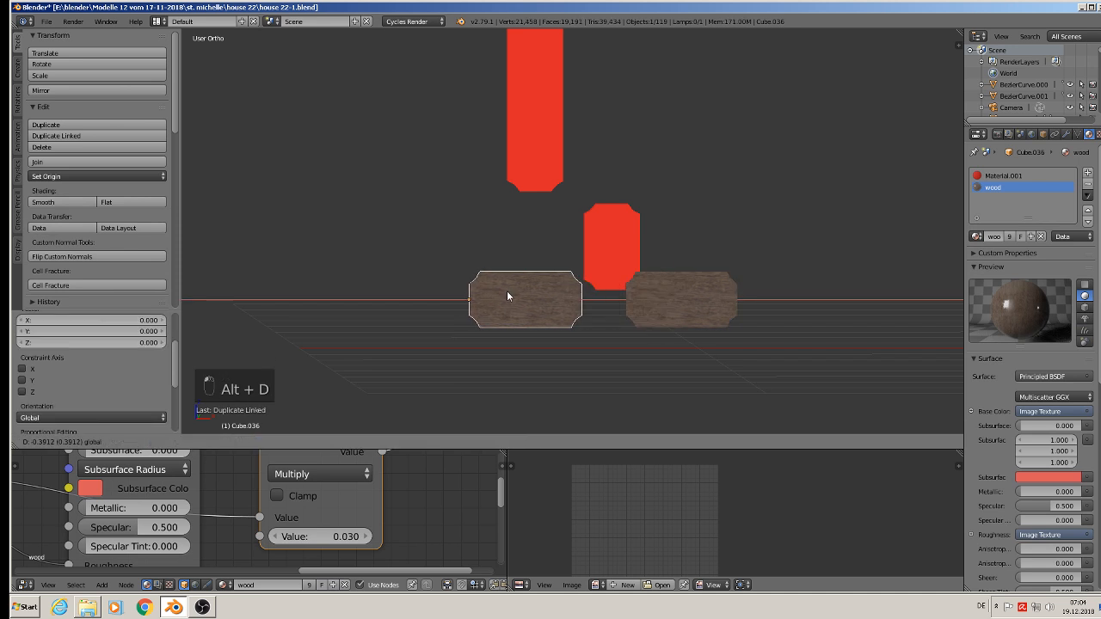
key("alt+d")
key("x")
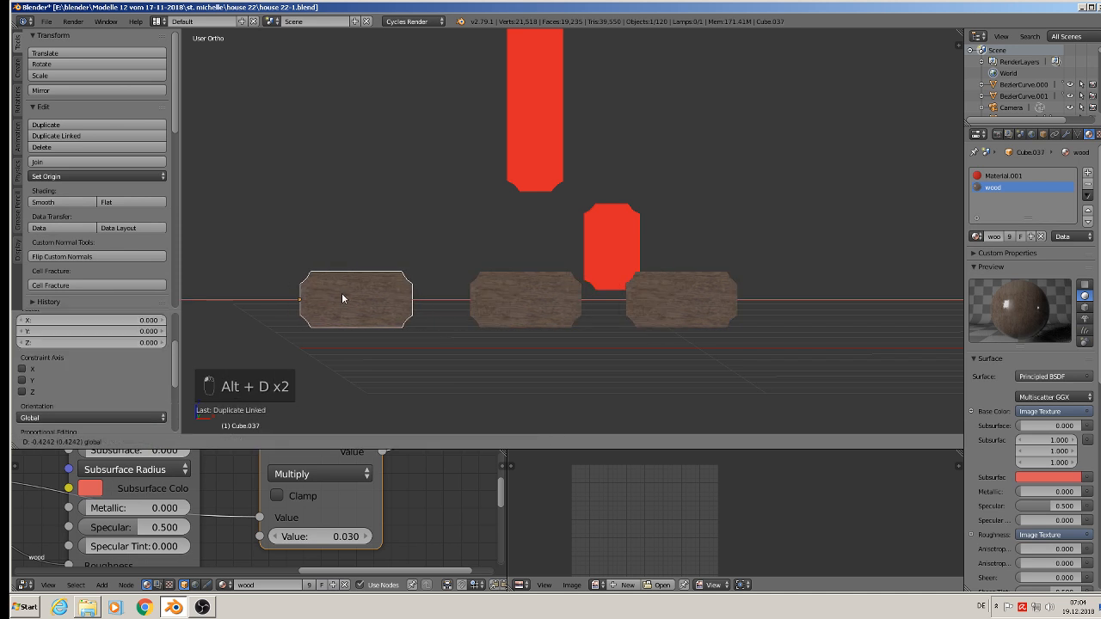
left_click(352, 292)
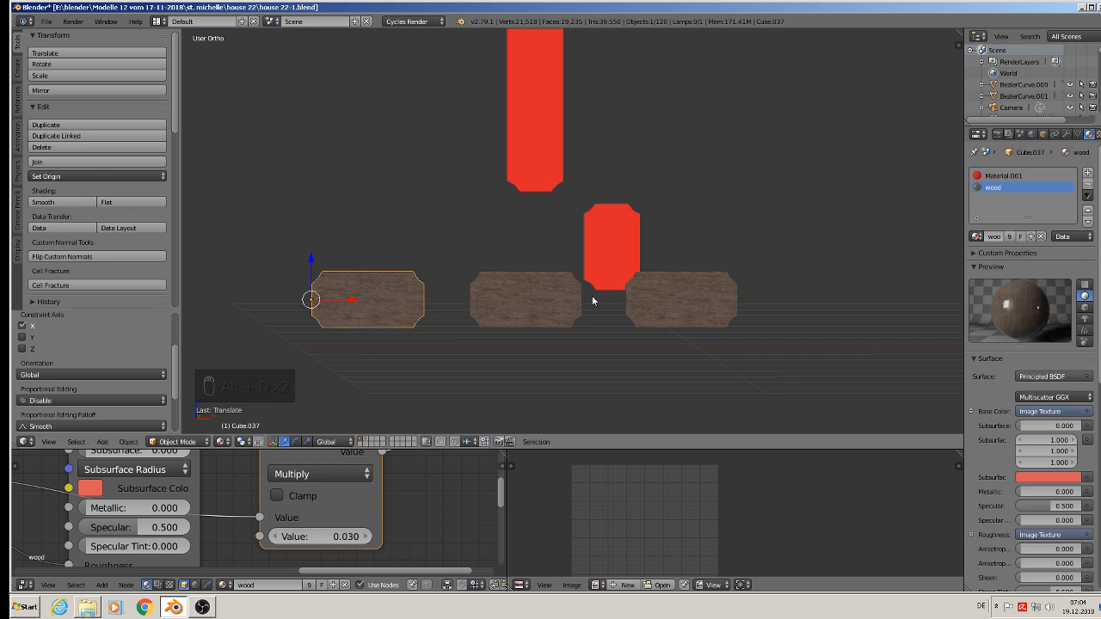
- Place an unlinked copy of the original horizontal panel to its right and shorten it to roughly a third by moving its end vertices inward
right_click(693, 311)
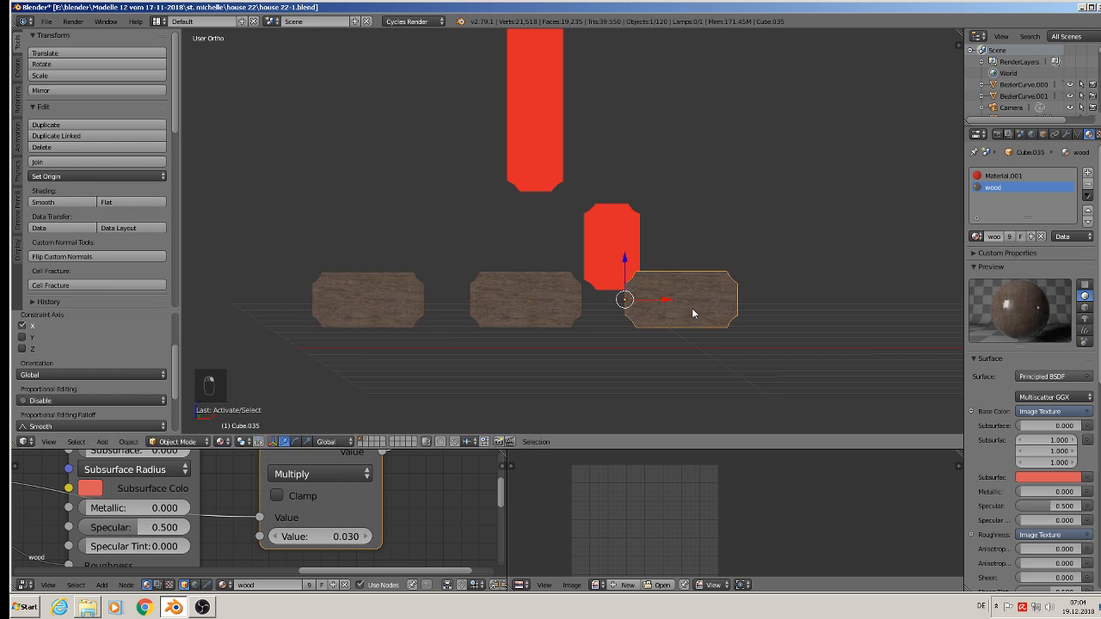
key("shift+d")
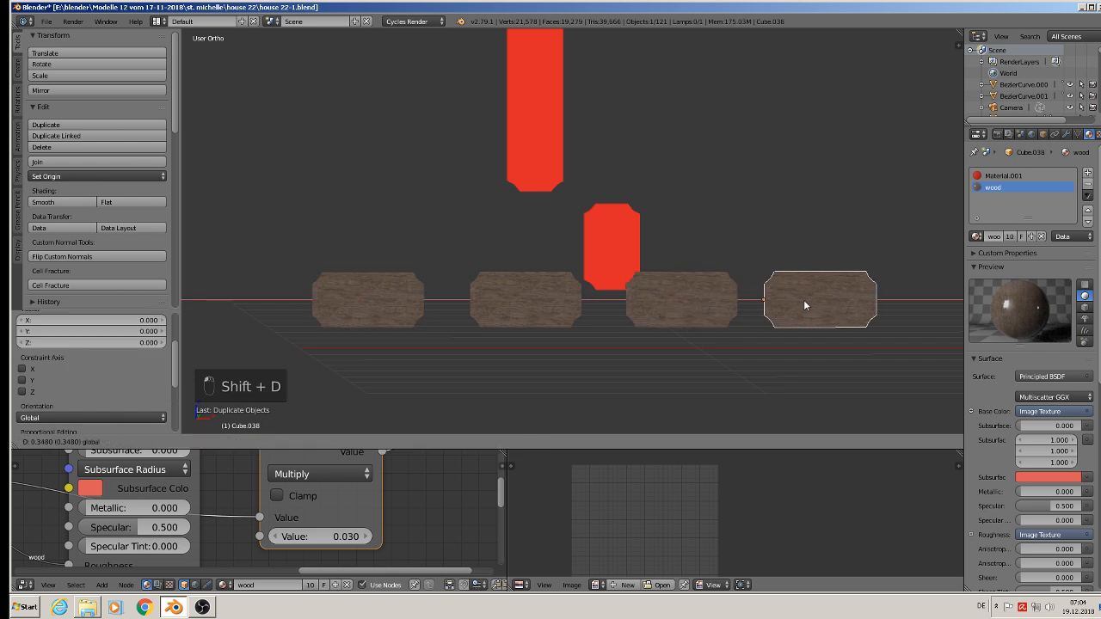
left_click(847, 306)
middle_click_drag(847, 306, 676, 308, "shift")
key("Tab")
scroll(675, 312, "up", 1)
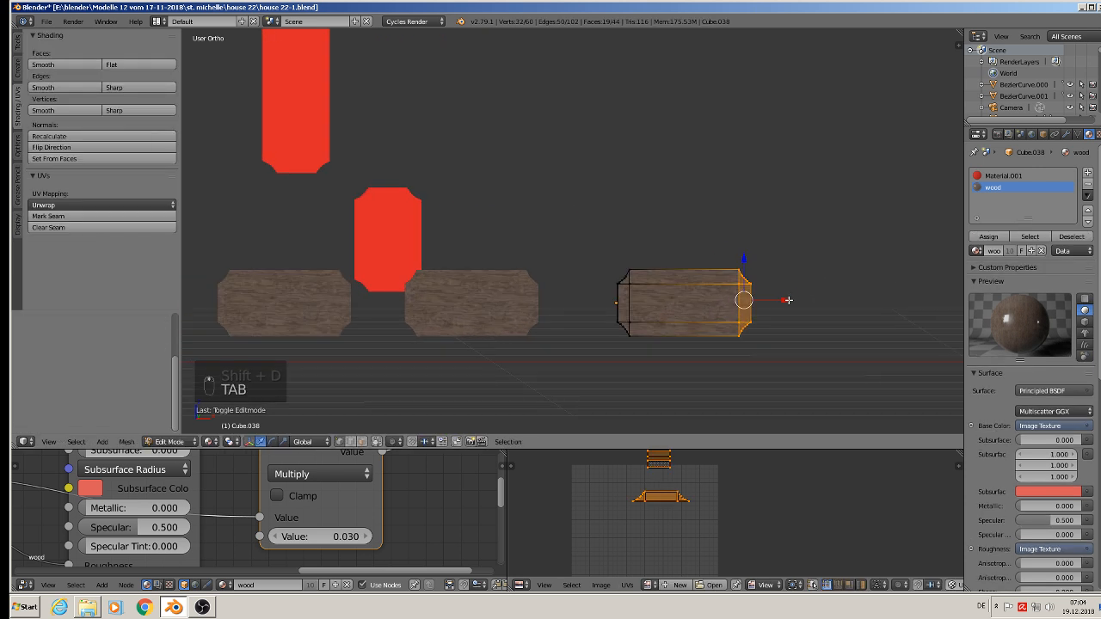
left_click_drag(784, 300, 634, 303)
key("Tab")
- Make a linked duplicate of the short panel and move it along X to the left end of the row
scroll(634, 310, "down", 3)
middle_click_drag(634, 310, 762, 304, "shift")
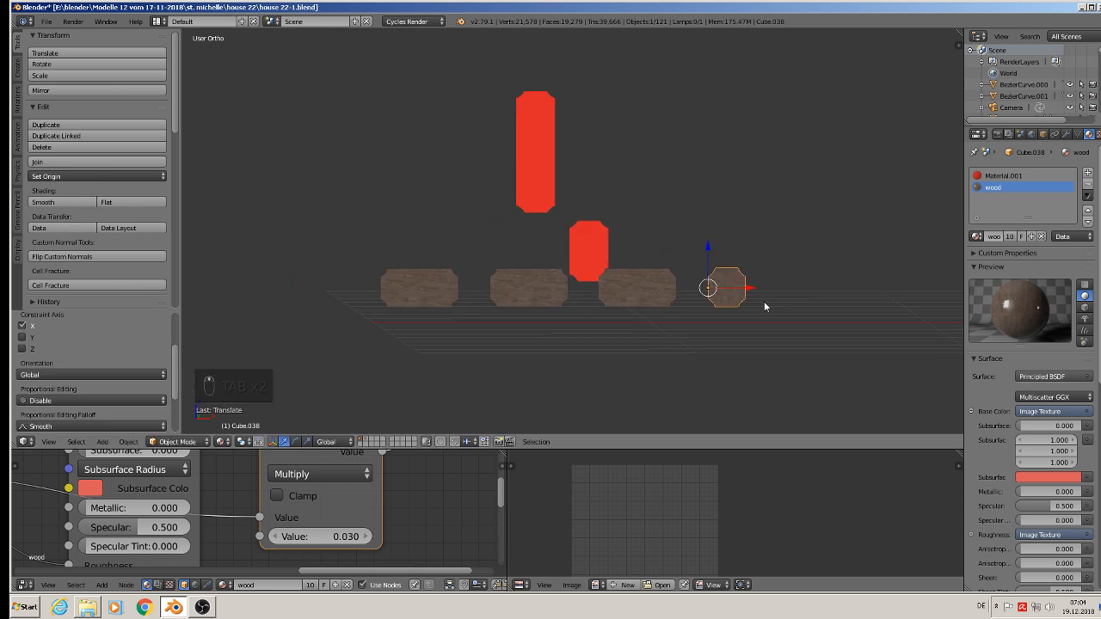
key("alt+d")
right_click(763, 301)
left_click_drag(754, 299, 356, 271)
scroll(357, 270, "down", 2)
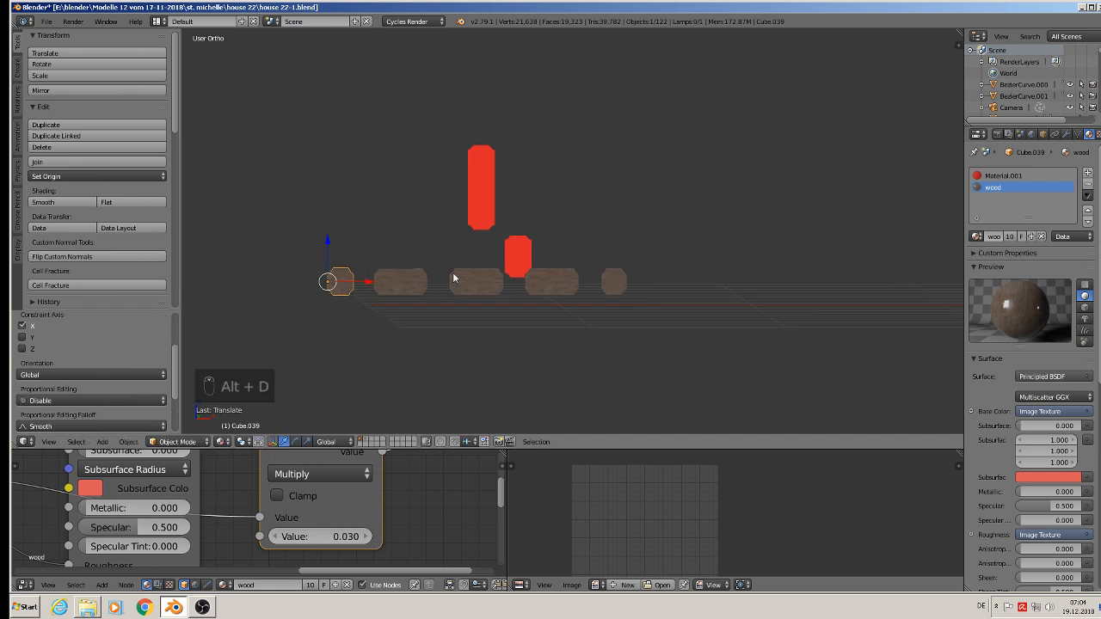
- Save the project under the new file name house 22-2.blend
scroll(462, 274, "down", 2)
middle_click_drag(464, 275, 448, 139)
scroll(514, 194, "down", 3)
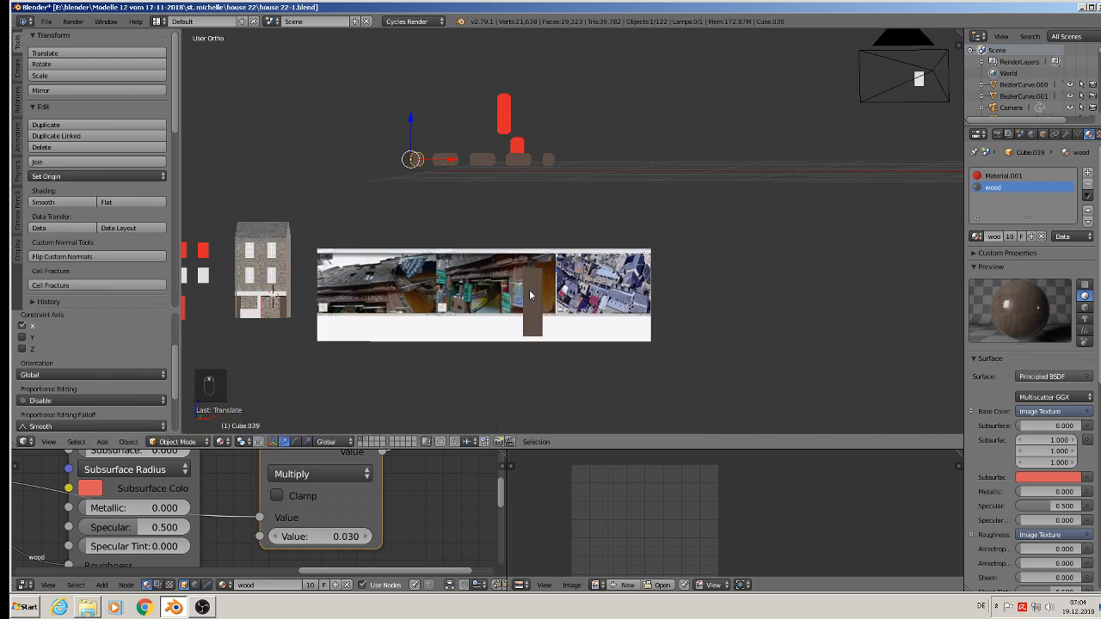
scroll(528, 289, "up", 8)
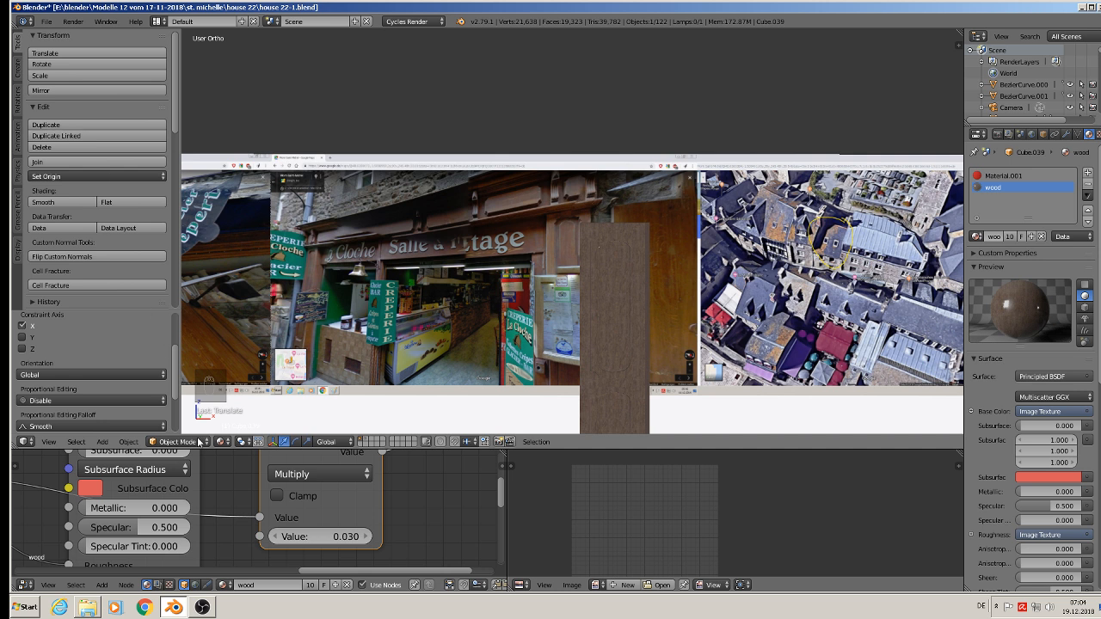
left_click(45, 21)
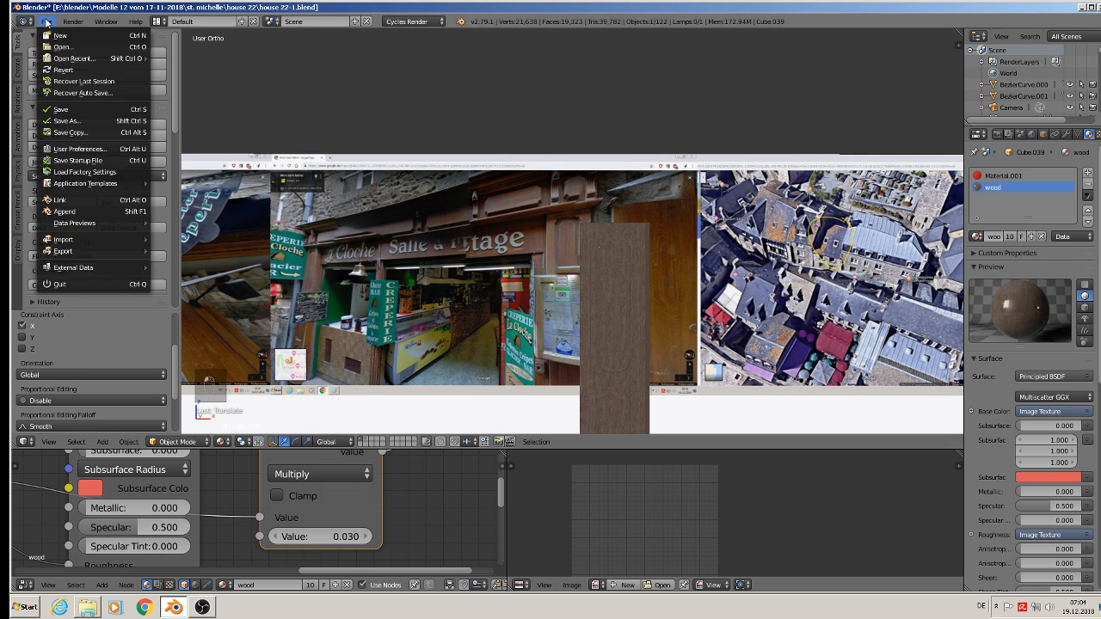
left_click(68, 125)
left_click(198, 65)
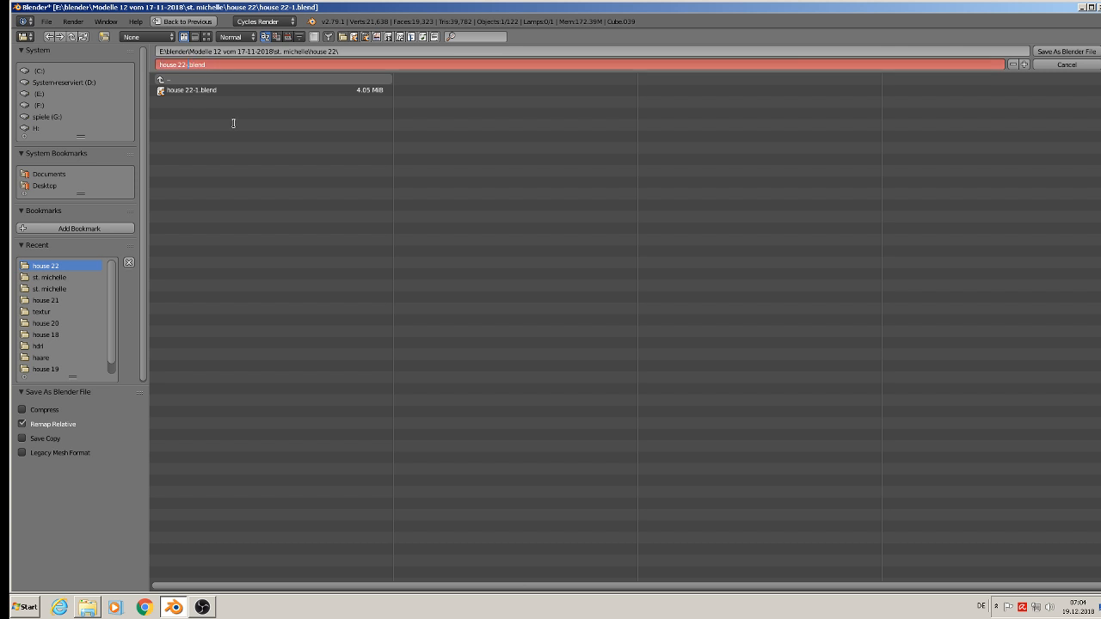
left_click(1087, 53)
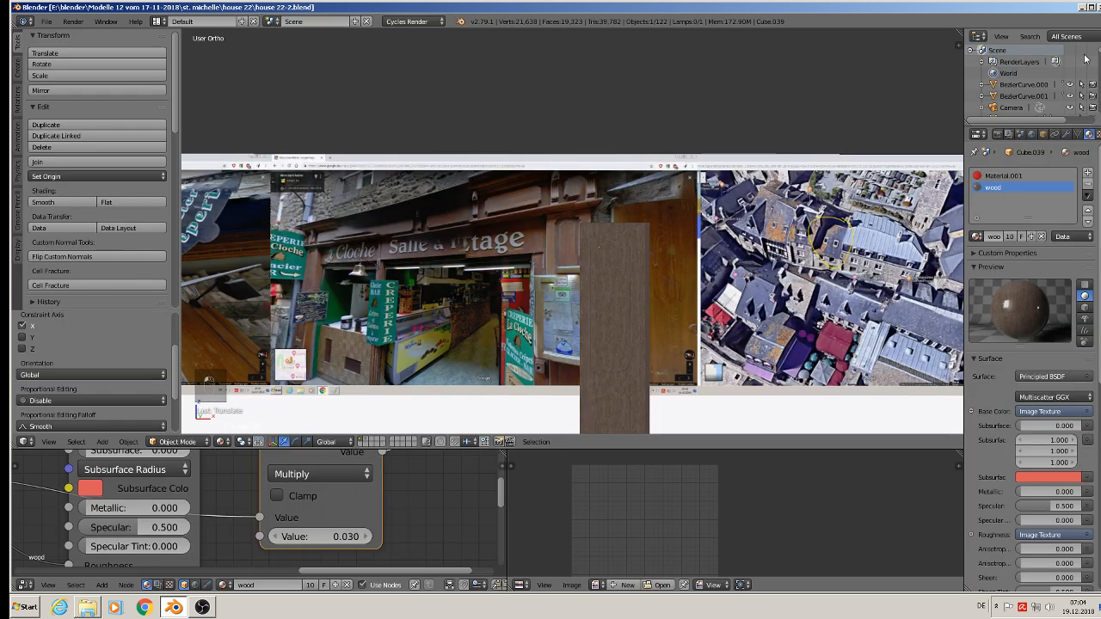
- Add a cube at the cornice's end in the reference photo, scale it down to a thin bar and stretch it along X
scroll(583, 188, "up", 3)
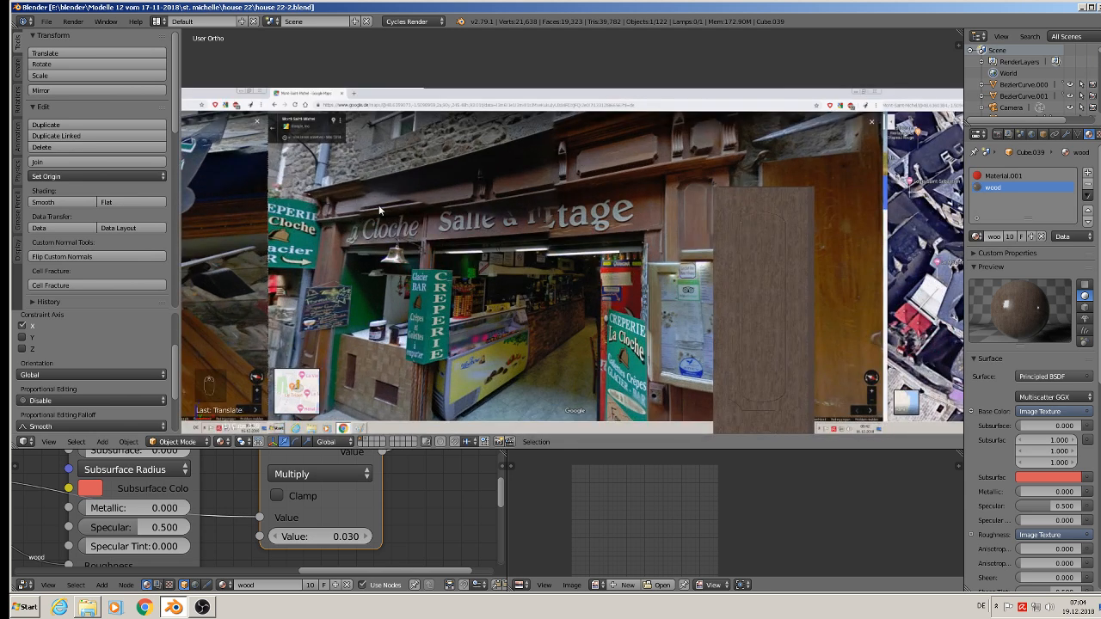
scroll(379, 211, "up", 4)
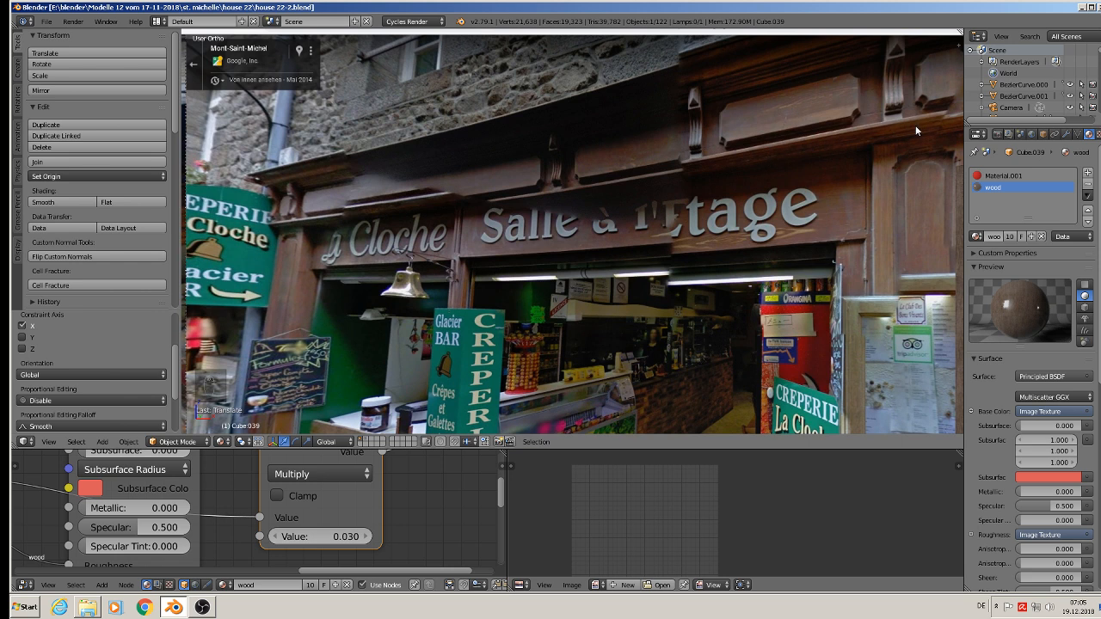
scroll(909, 132, "down", 6)
scroll(893, 134, "up", 3)
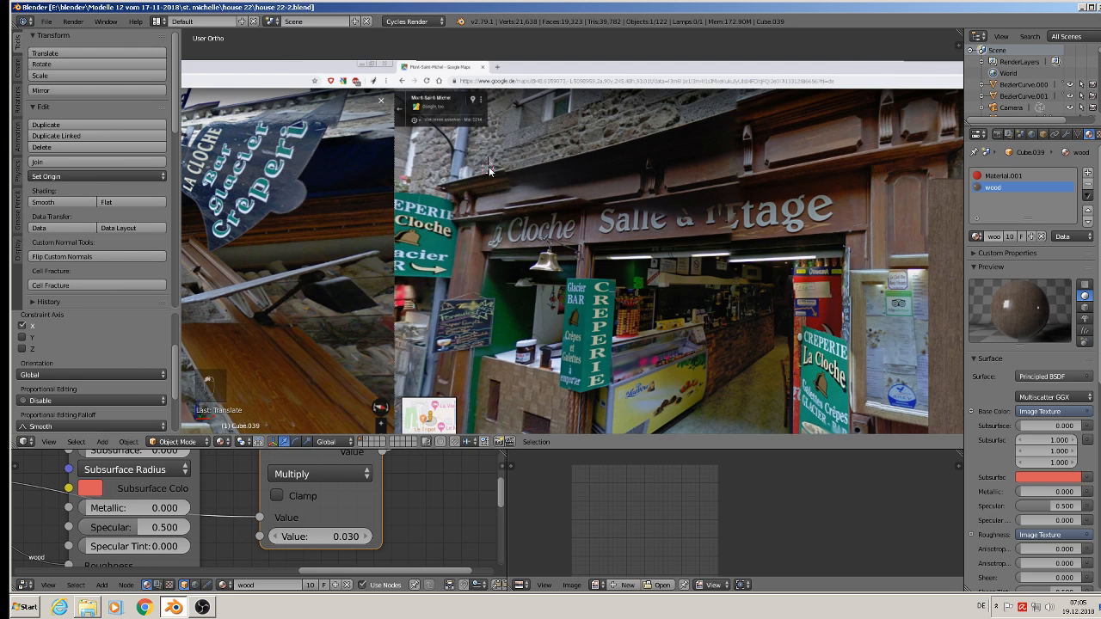
left_click(102, 443)
mouse_move(111, 429)
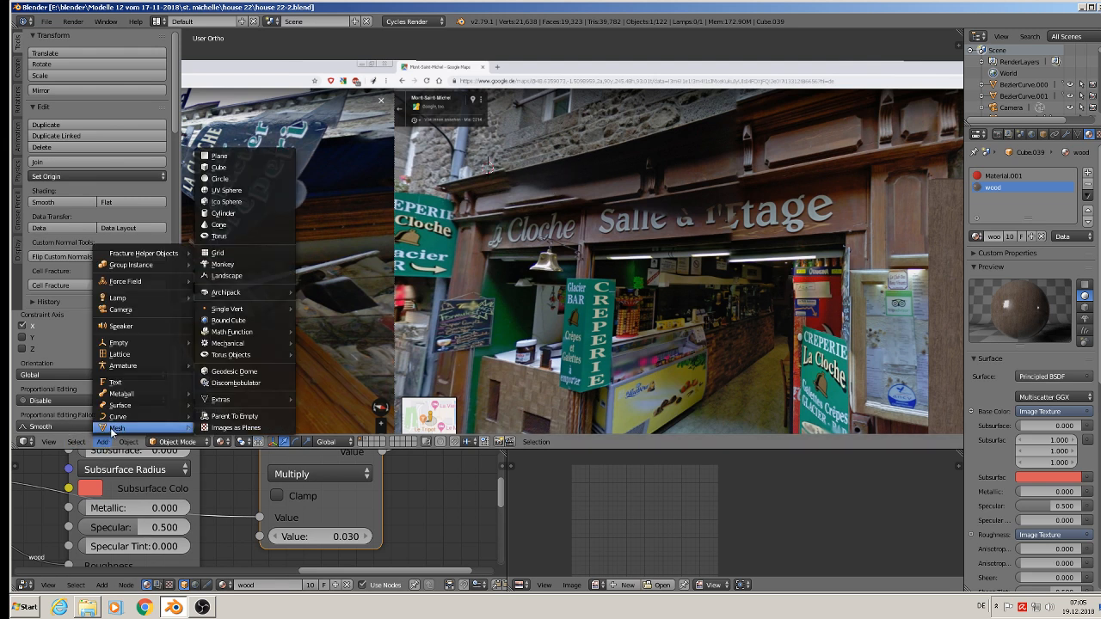
left_click(234, 167)
key("s")
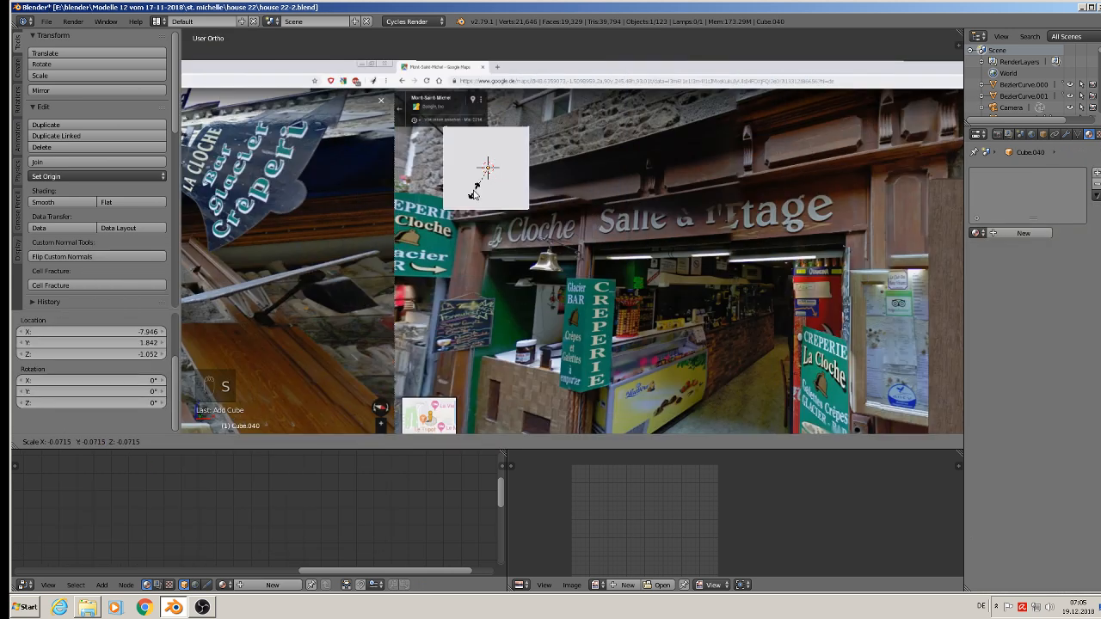
left_click(482, 176)
key("s")
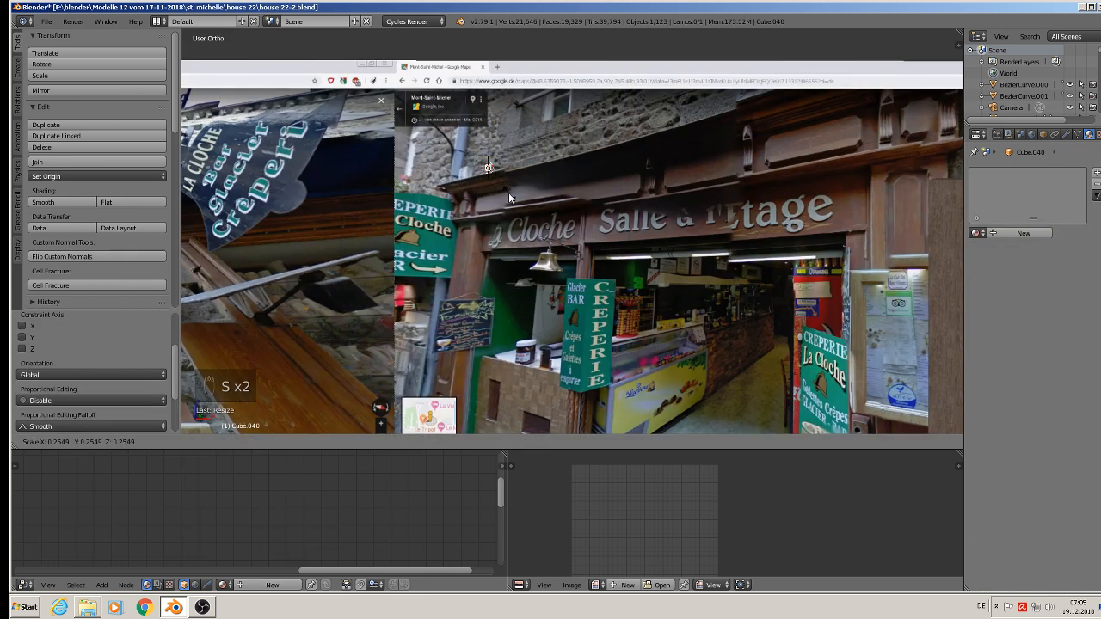
key("s")
key("x")
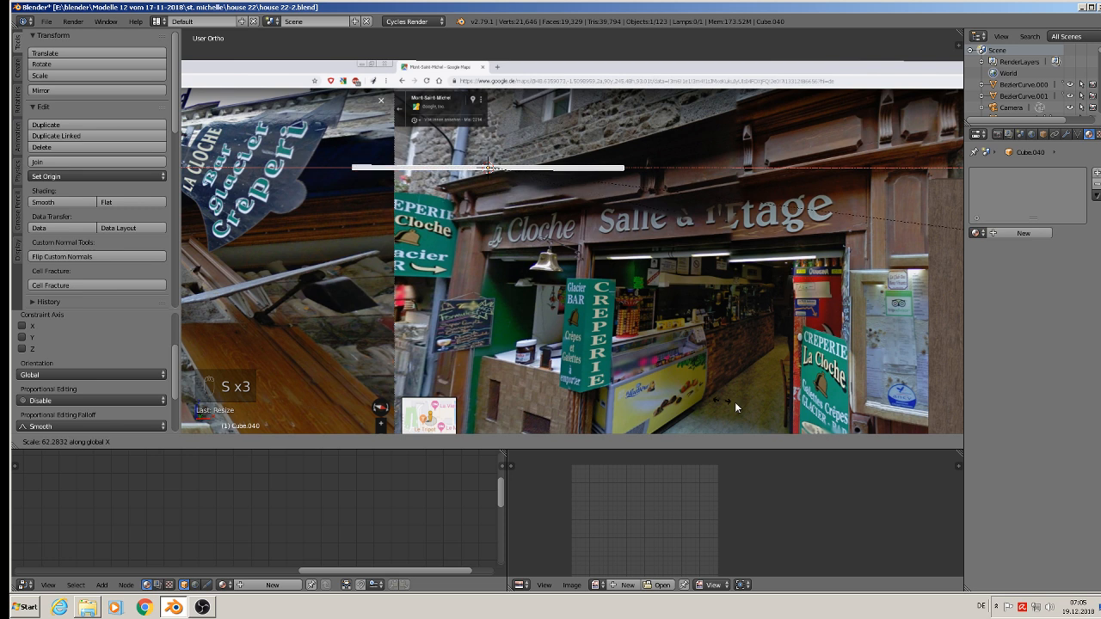
left_click(700, 228)
- Move the thin bar along Y out in front of the reference photo and widen it along Y into a flat board
middle_click_drag(357, 240, 380, 233)
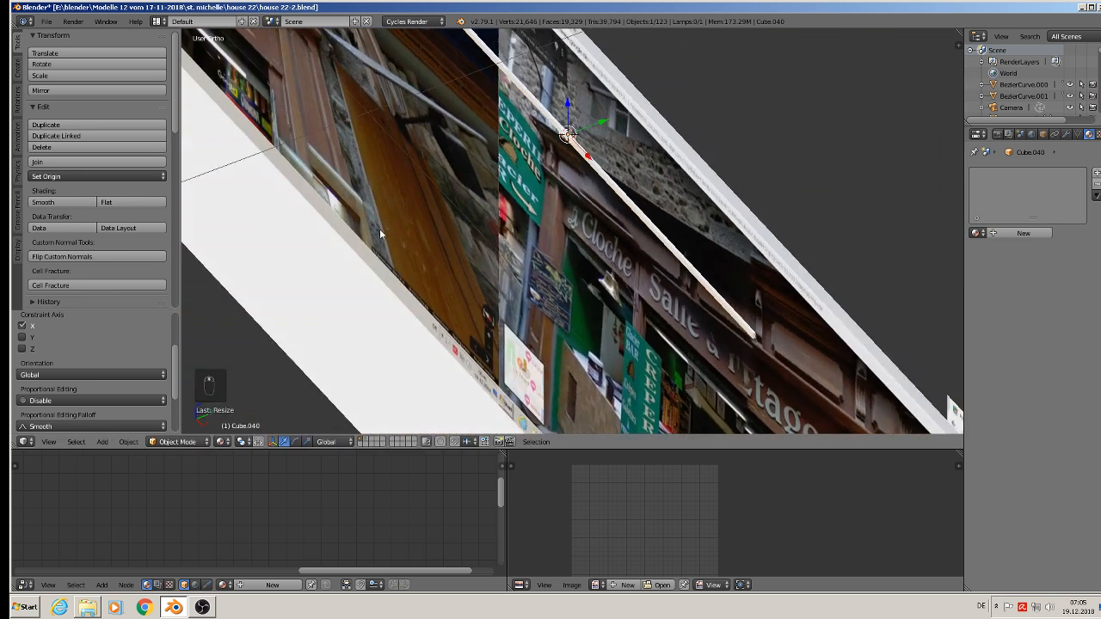
scroll(422, 160, "down", 3)
left_click_drag(569, 132, 372, 213)
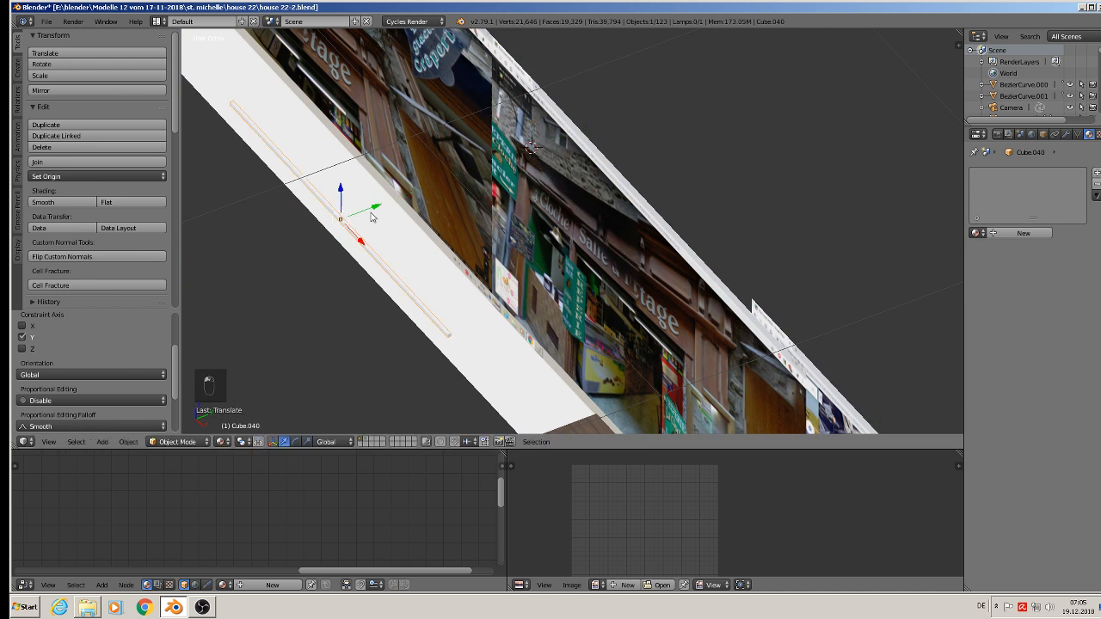
middle_click_drag(374, 230, 429, 180, "shift")
key("s")
key("y")
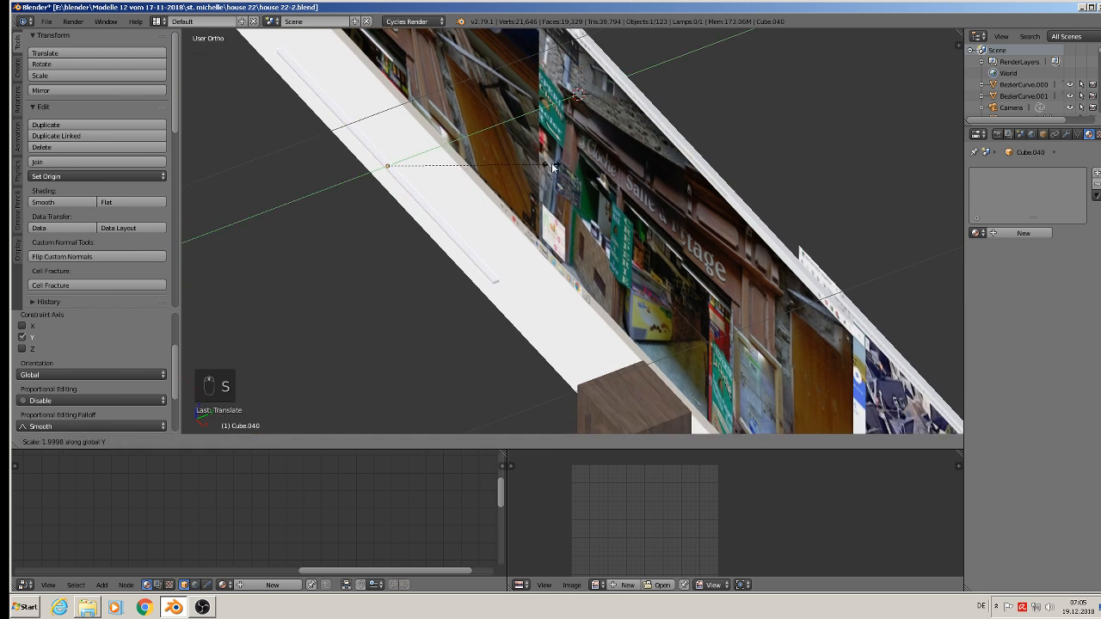
left_click(672, 142)
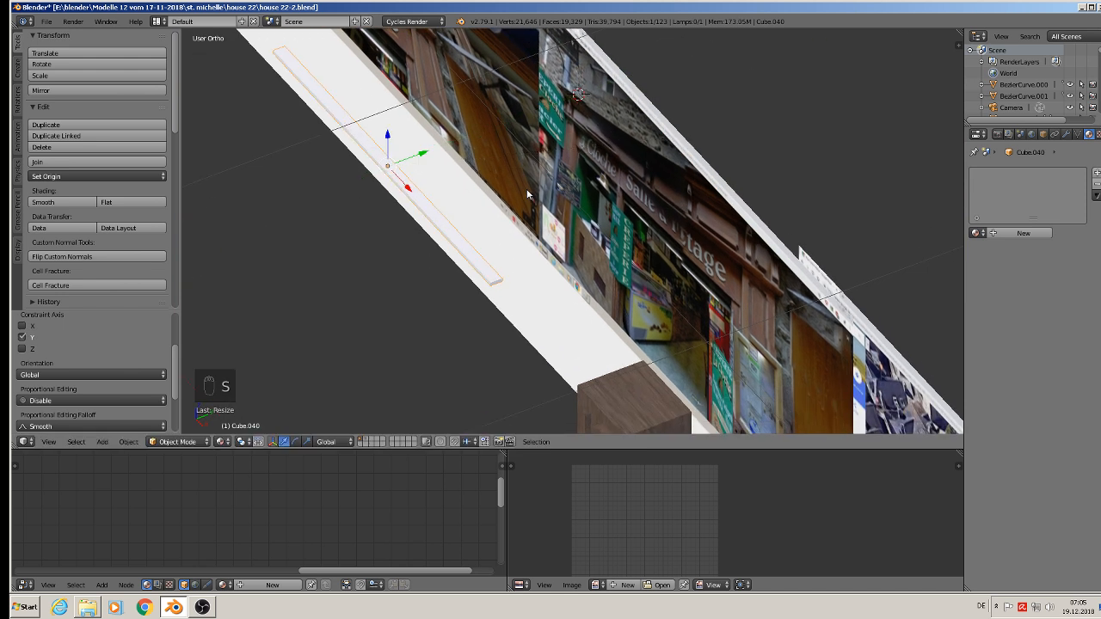
key("s")
left_click(851, 165)
- Duplicate the board directly beneath itself along Z and move the copy's long front face inward along Y to form a step
middle_click_drag(339, 252, 386, 216)
scroll(386, 216, "up", 3)
middle_click_drag(451, 205, 459, 181, "shift")
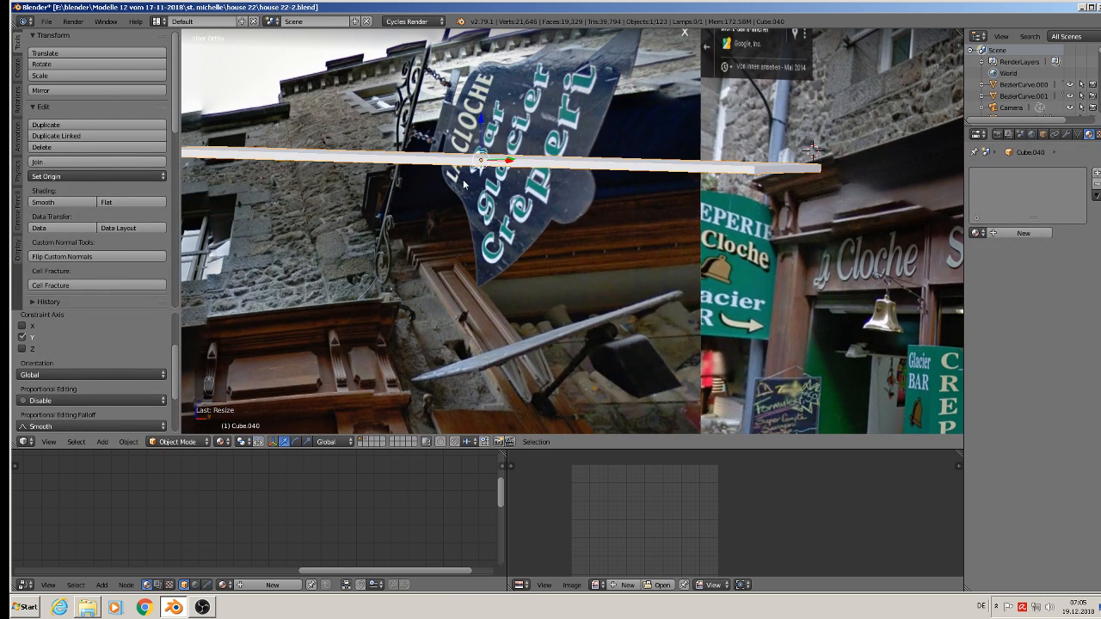
key("shift+d")
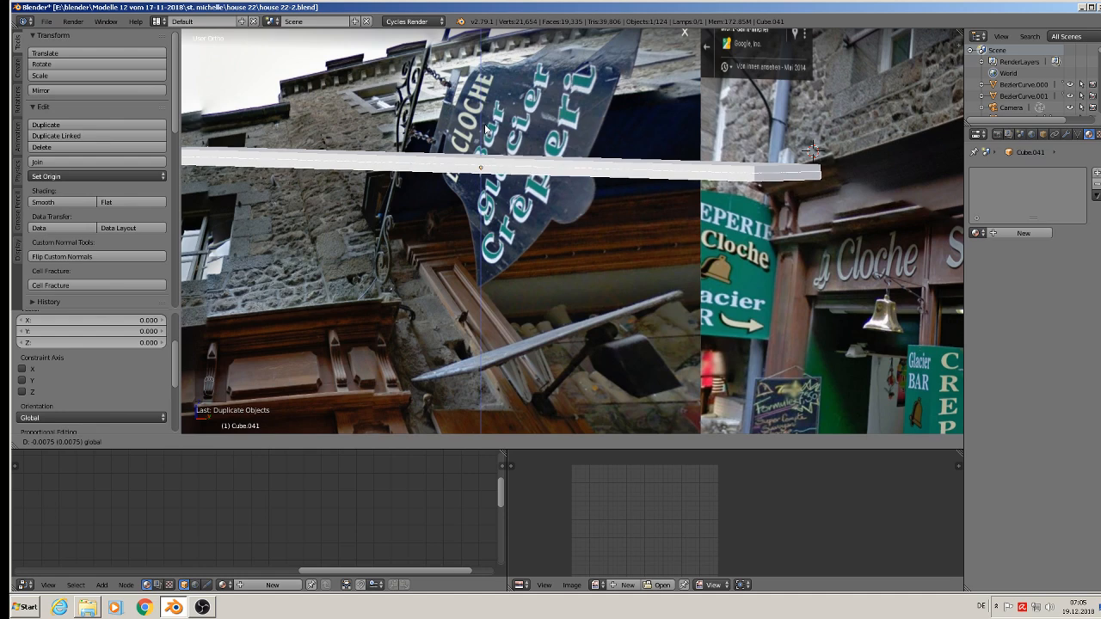
left_click(483, 133)
scroll(442, 173, "up", 3)
middle_click_drag(442, 174, 388, 181)
scroll(392, 180, "up", 2)
key("Tab")
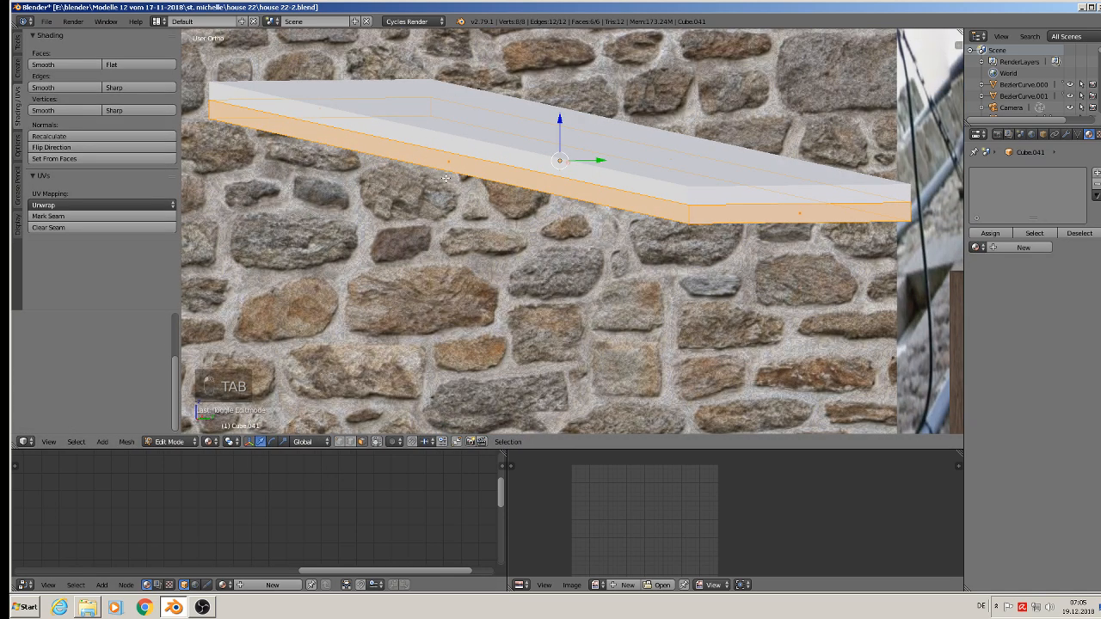
right_click(464, 170)
left_click_drag(489, 160, 505, 161)
key("Tab")
key("Tab")
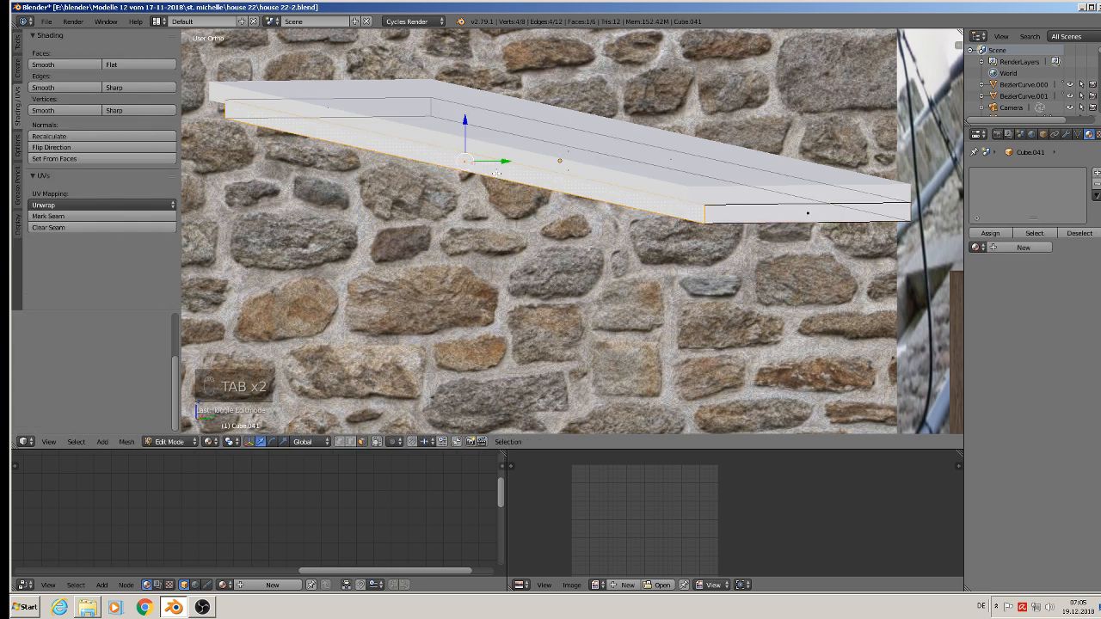
- Duplicate the lower board within its mesh, place the copy directly below along Z and set its front face further back along Y
right_click(704, 209, "alt")
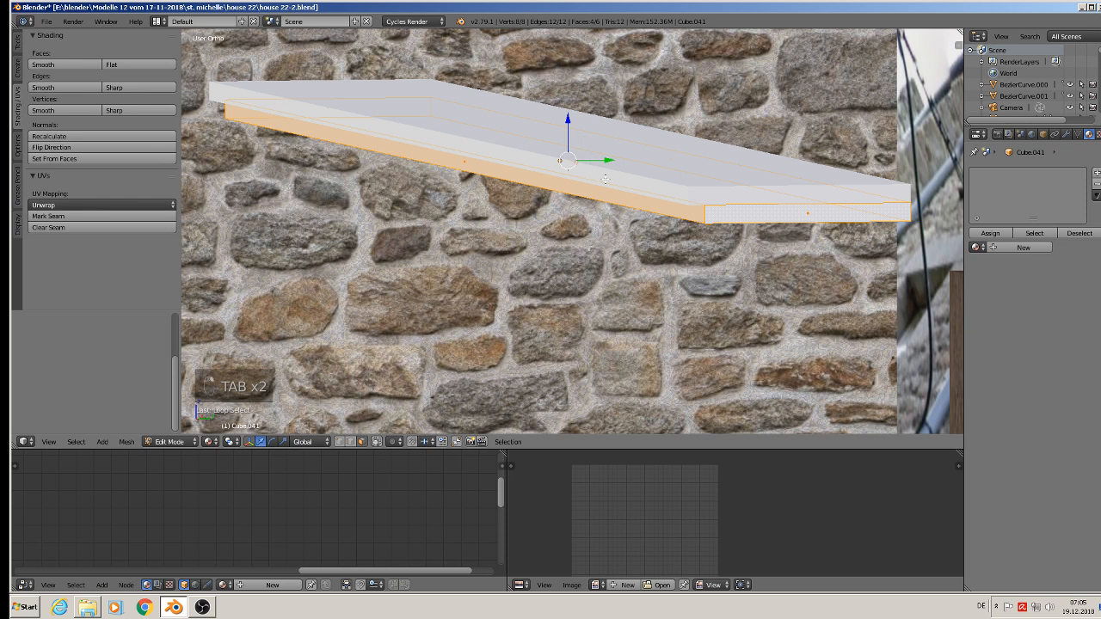
key("l")
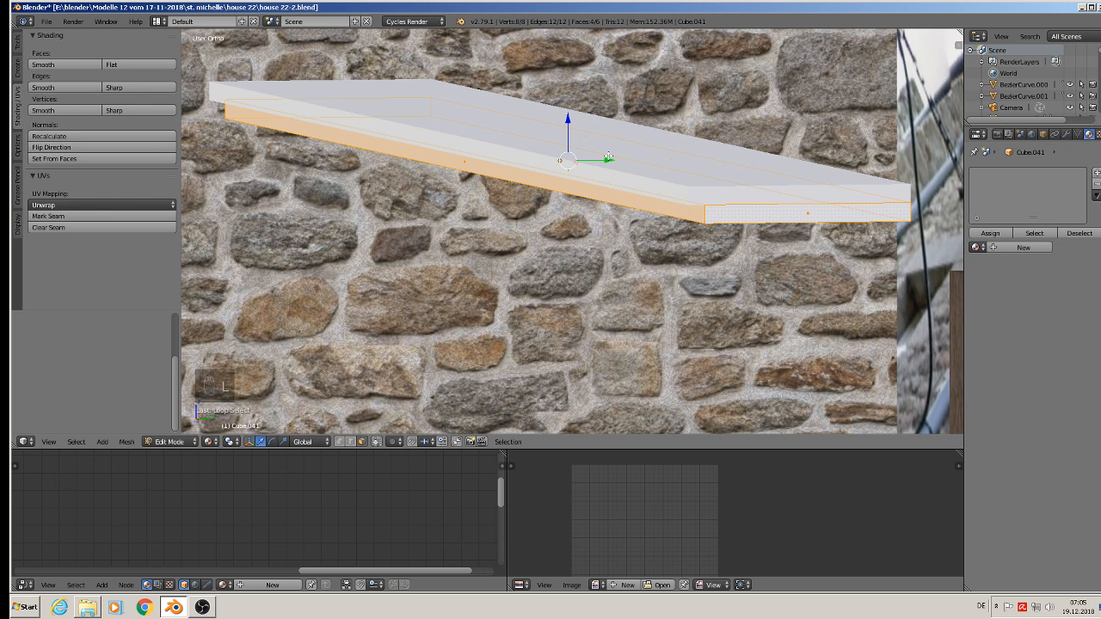
key("shift+d")
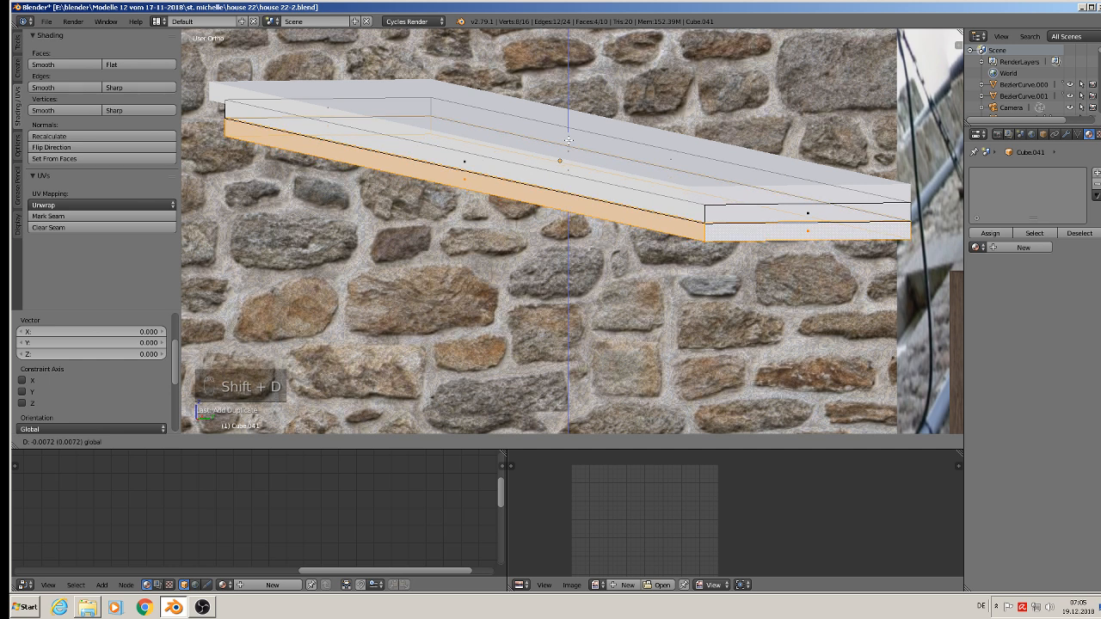
left_click(569, 141)
right_click(460, 179)
left_click_drag(504, 179, 522, 179)
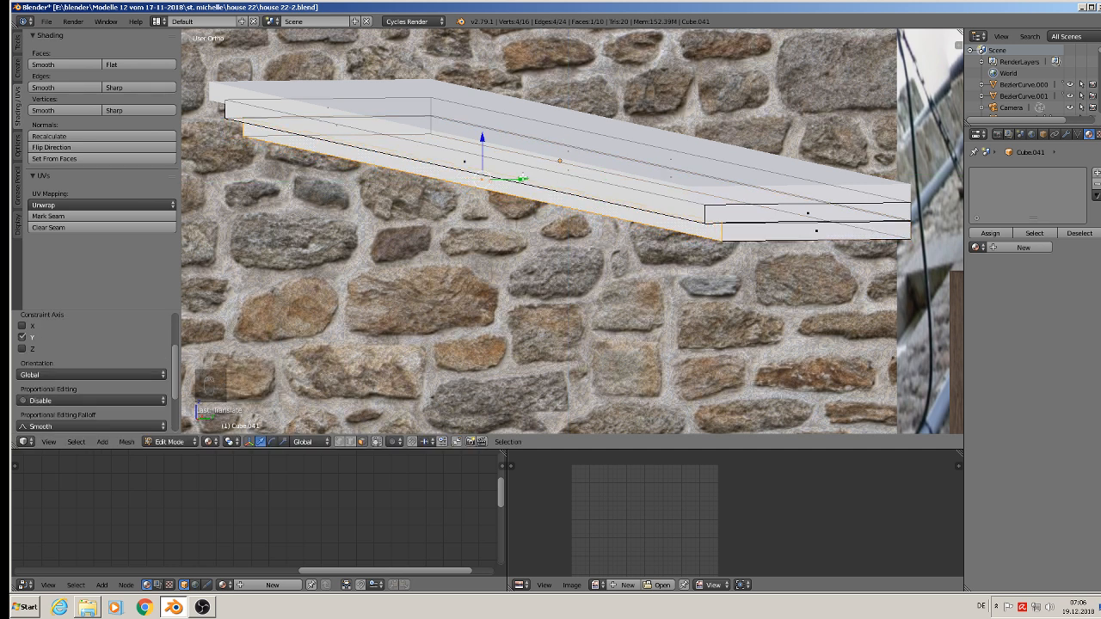
- Add another copy of the lowest layer as the stack's fourth board, directly below it, and recess its front face along Y
key("l")
key("l")
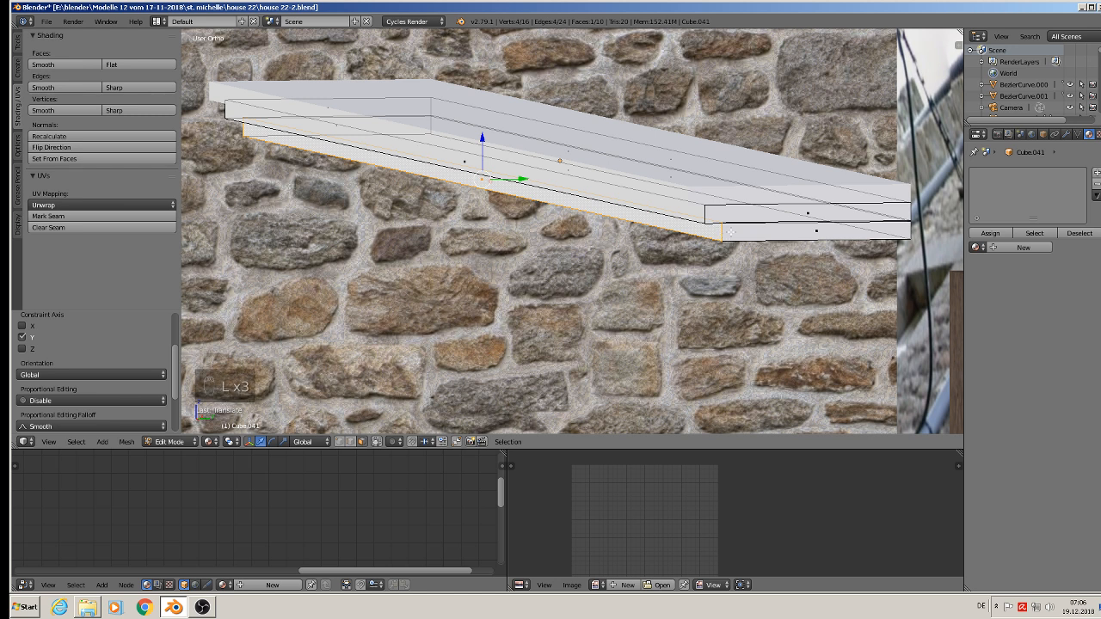
key("l")
left_click(340, 443)
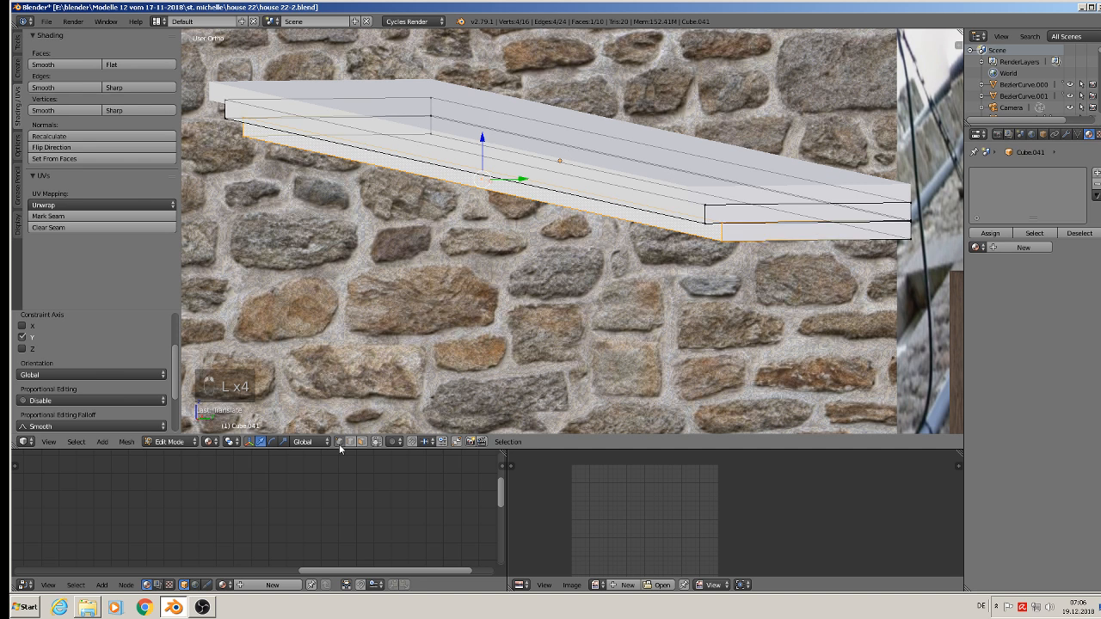
key("l")
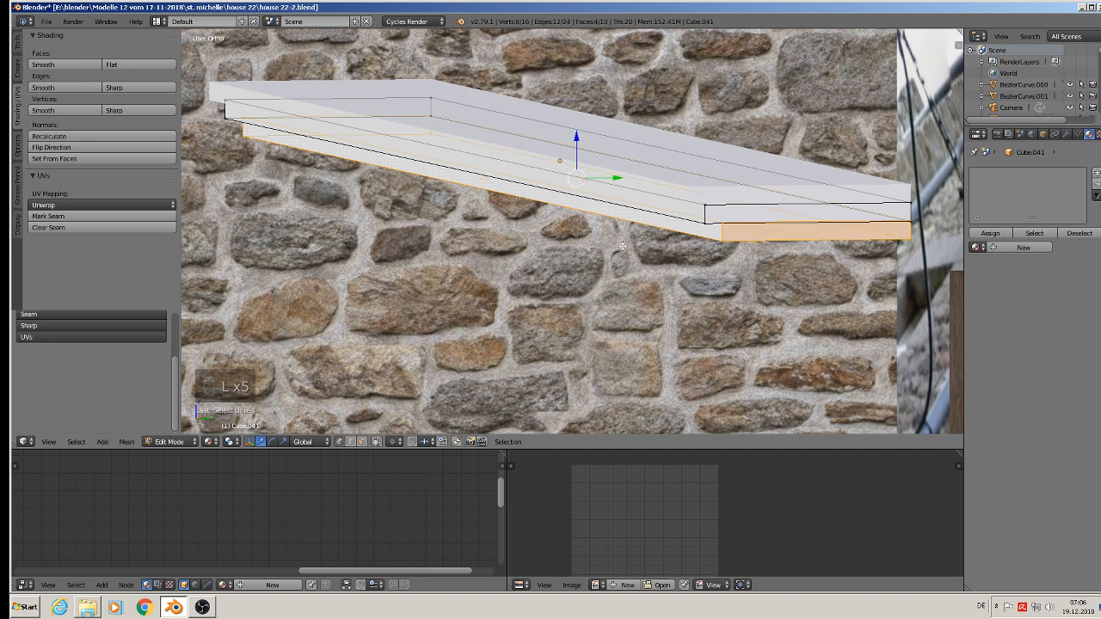
key("shift+d")
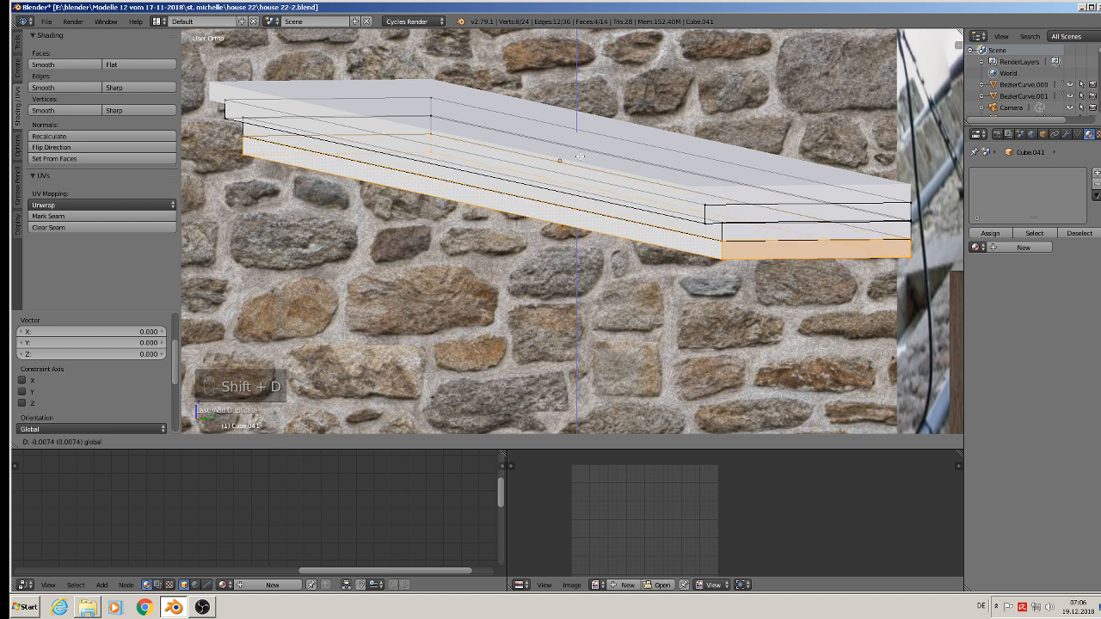
left_click(579, 156)
right_click(474, 205)
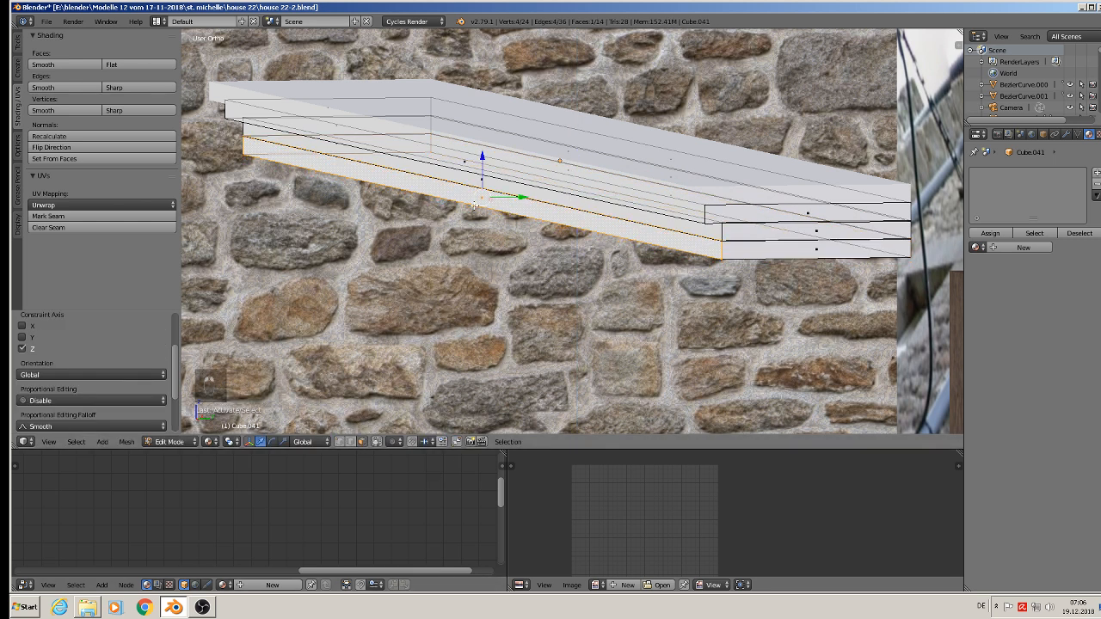
left_click_drag(507, 200, 522, 201)
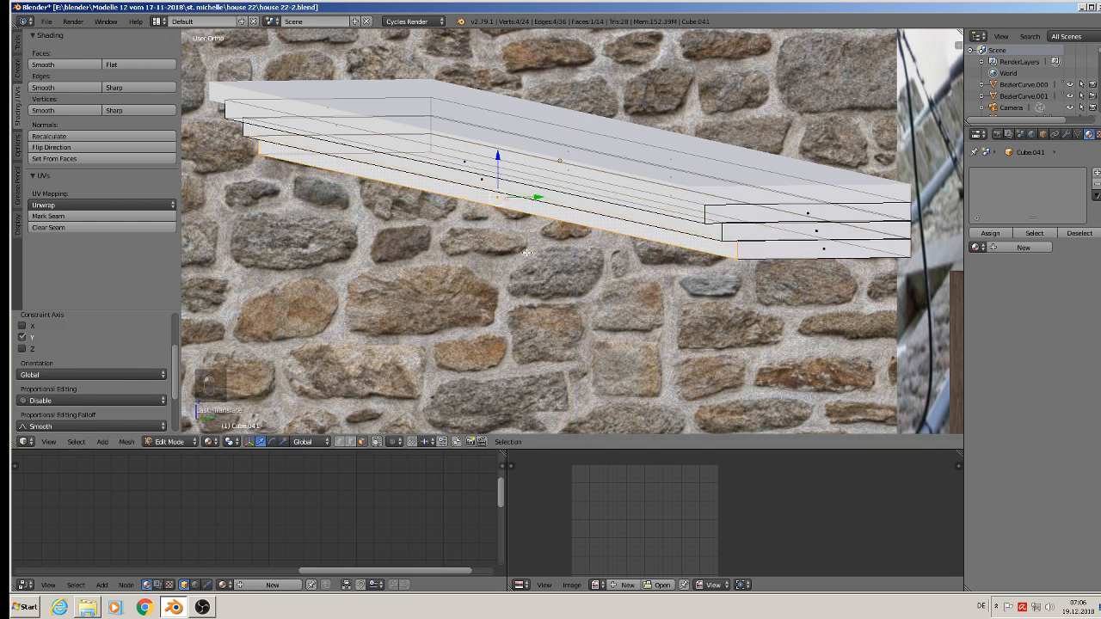
key("Tab")
- Duplicate the lowest cornice layer within the mesh and lower the copy along Z, leaving a gap beneath the stack
middle_click_drag(525, 254, 581, 267)
scroll(581, 268, "down", 3)
middle_click_drag(712, 282, 674, 225, "shift")
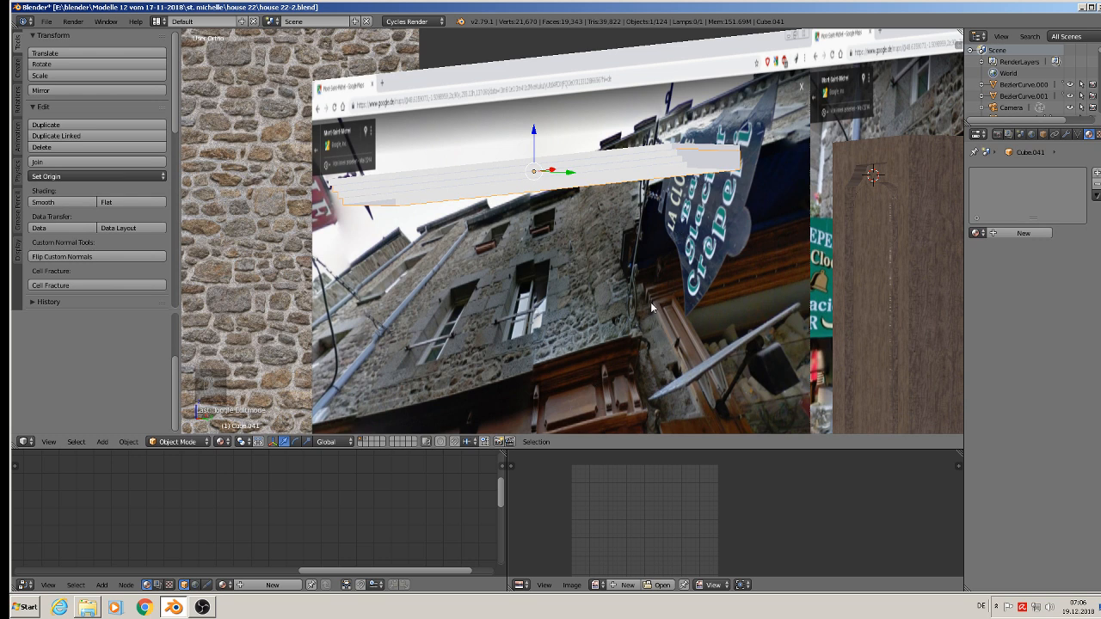
middle_click_drag(650, 287, 605, 242)
scroll(670, 233, "up", 2)
scroll(640, 213, "up", 2)
key("Tab")
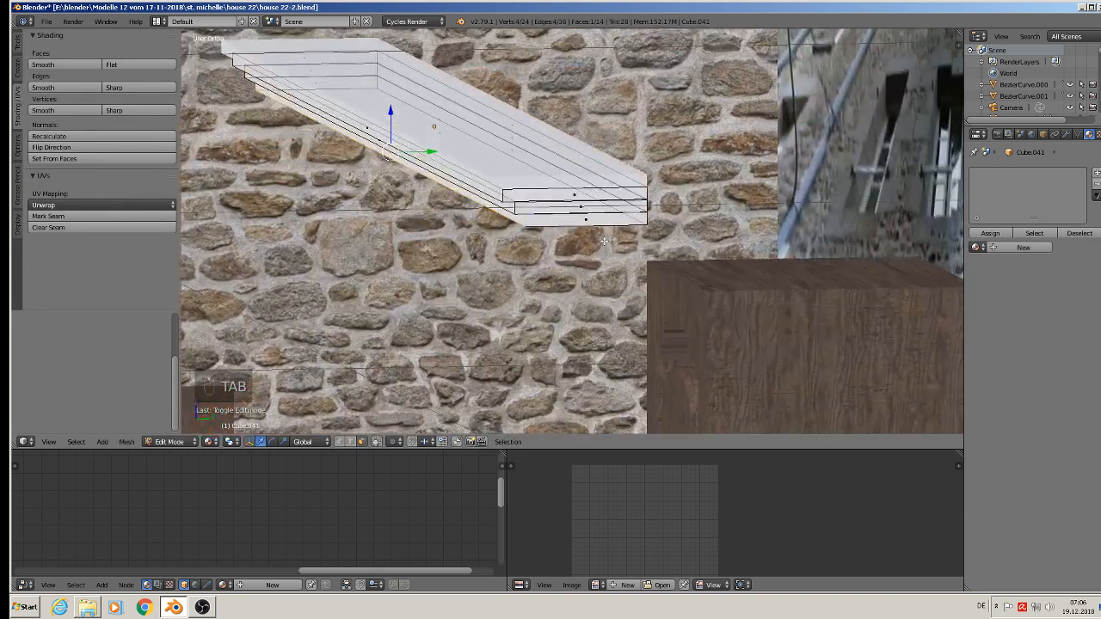
key("l")
key("l")
key("l")
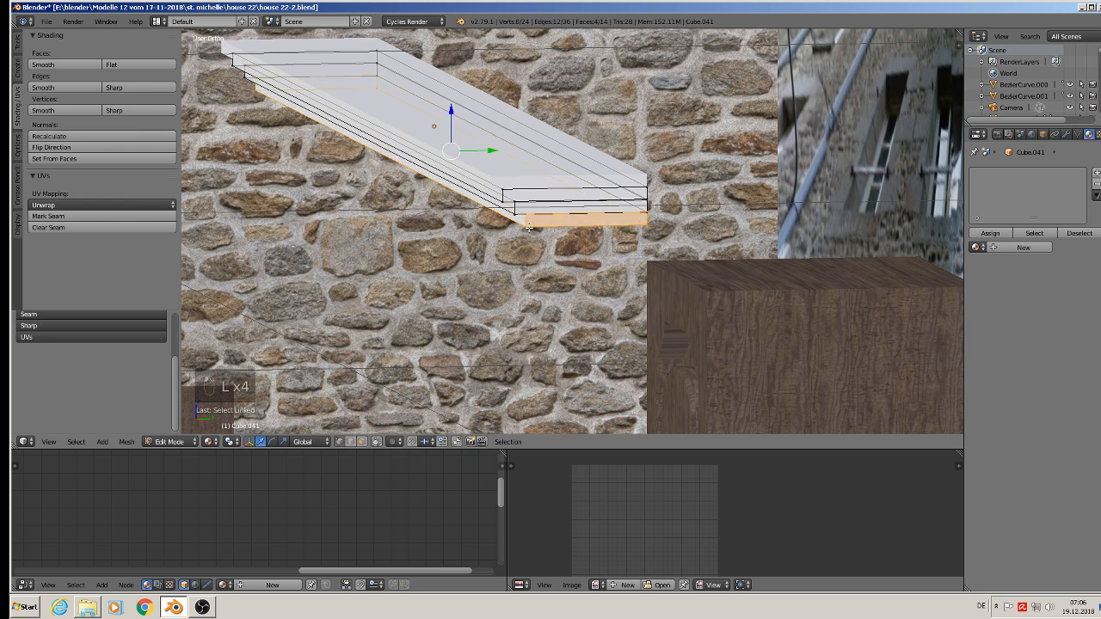
key("shift+d")
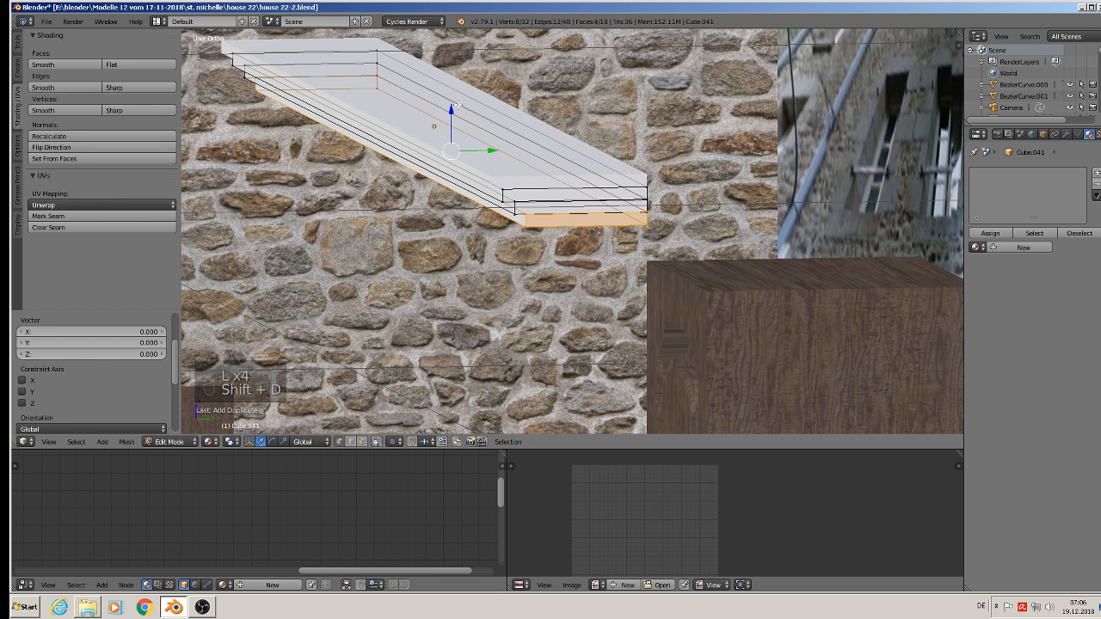
left_click_drag(455, 107, 455, 165)
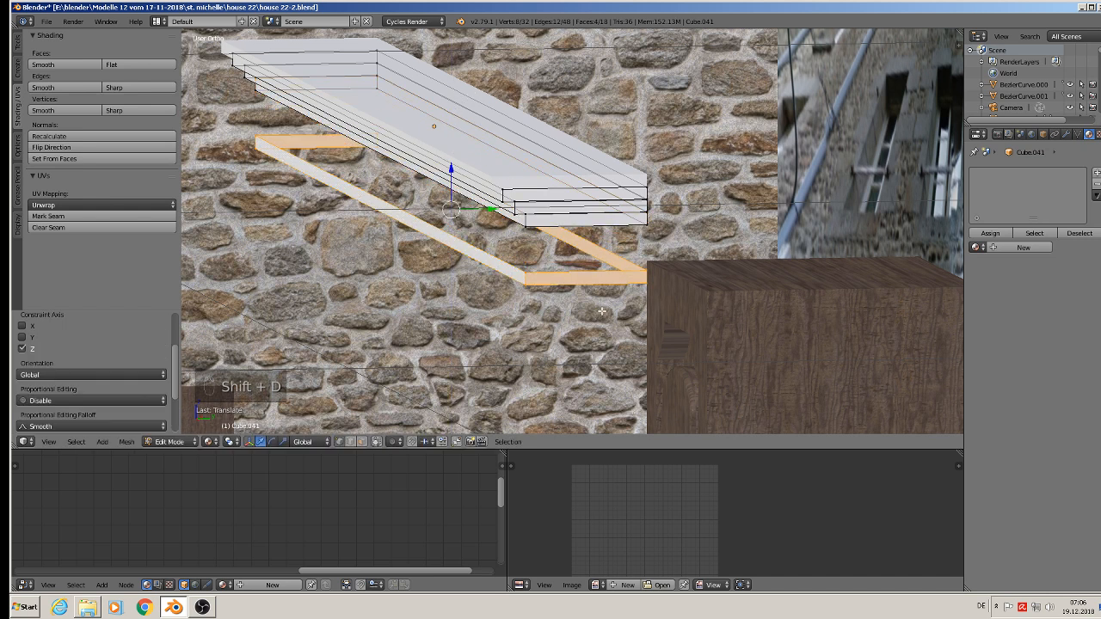
- Close the separated copy's open upper and lower sides with faces
right_click(558, 272, "alt")
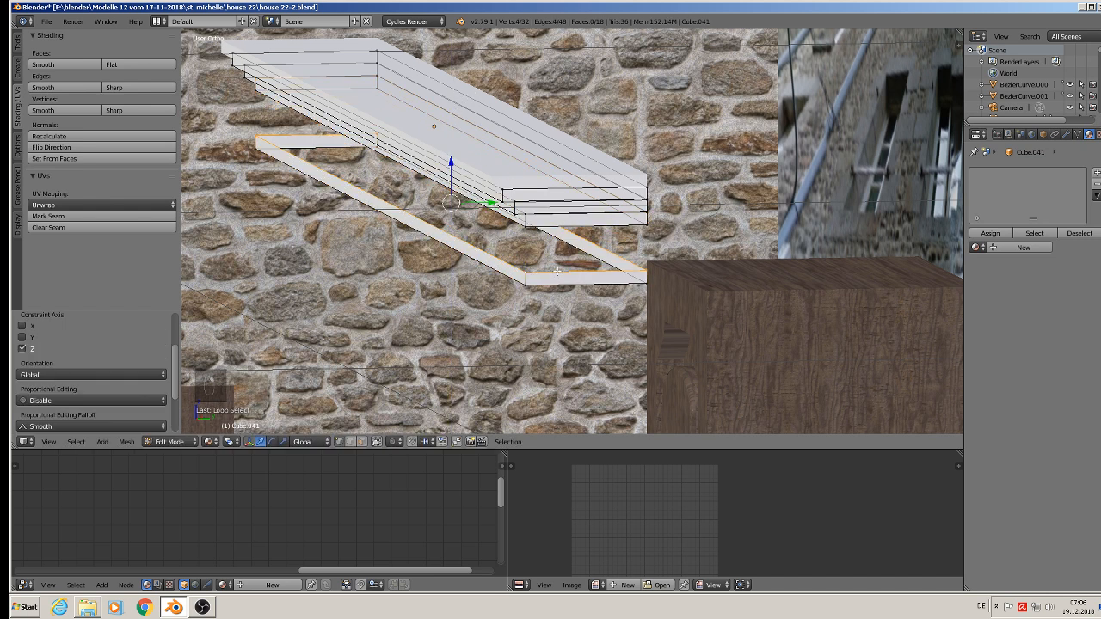
key("f")
right_click(561, 284, "alt")
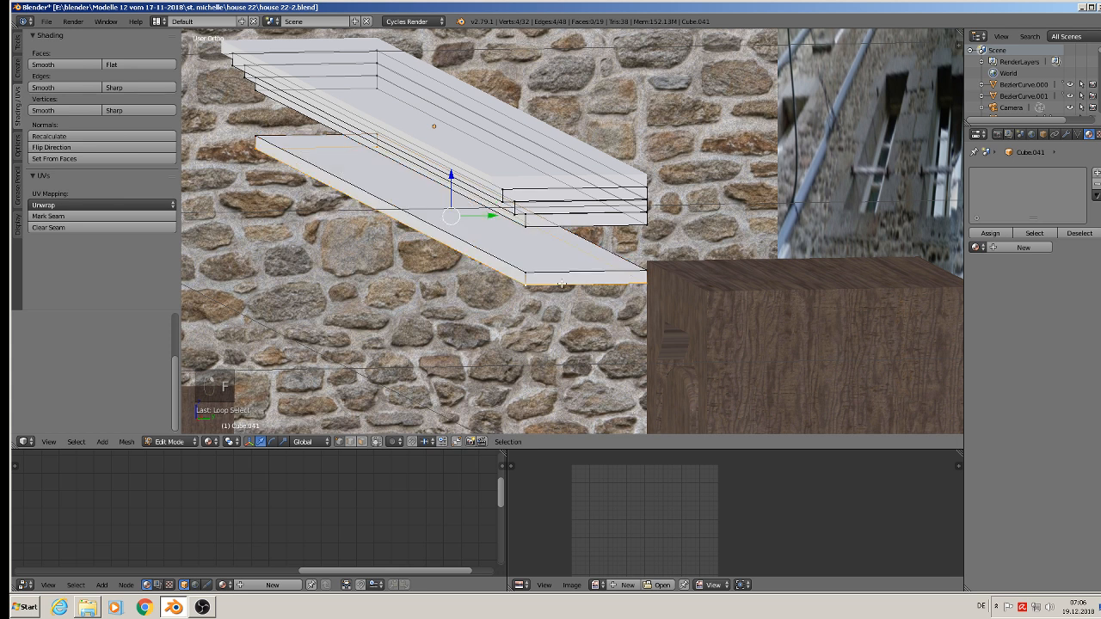
key("f")
- Rotate the separated lower board 90° about X and move it along Y to align with the stack's rear edge
right_click(561, 284)
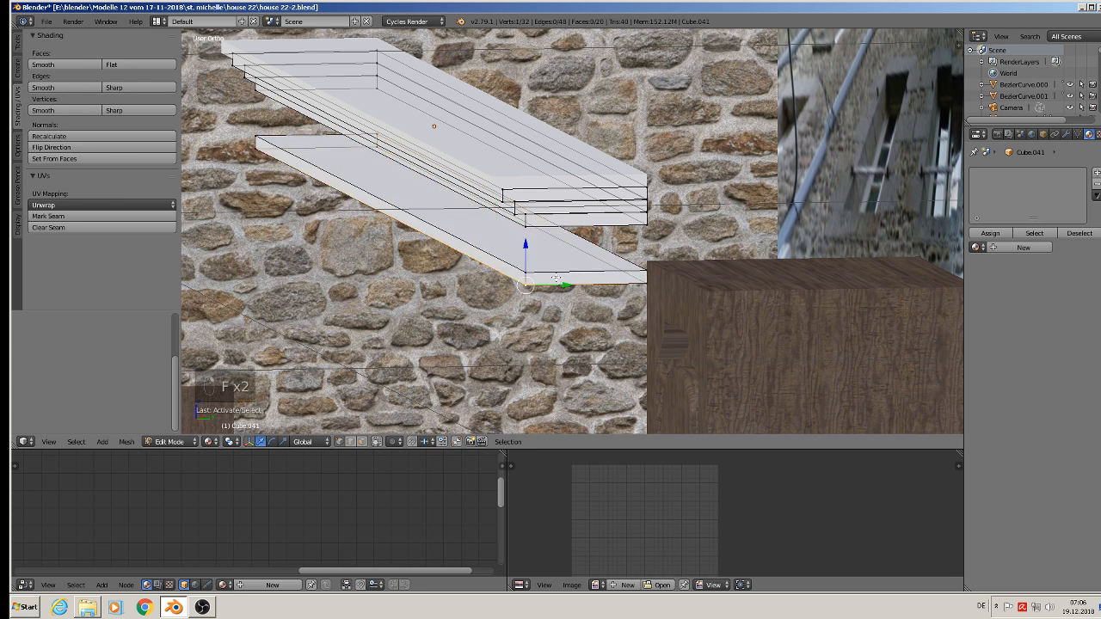
key("l")
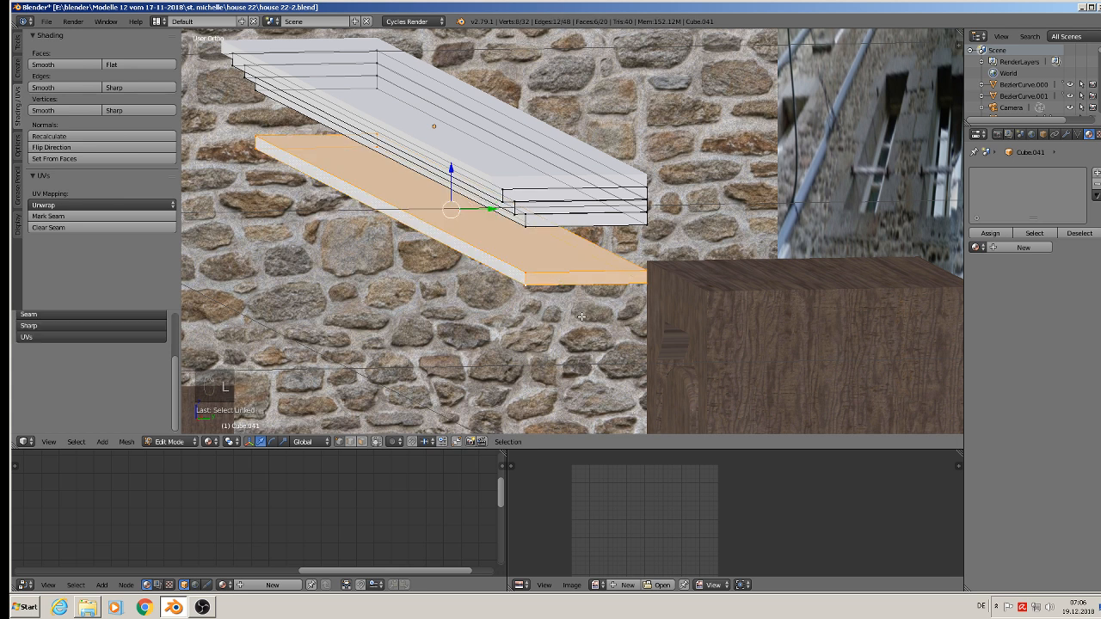
middle_click_drag(582, 317, 553, 329)
type("rx90")
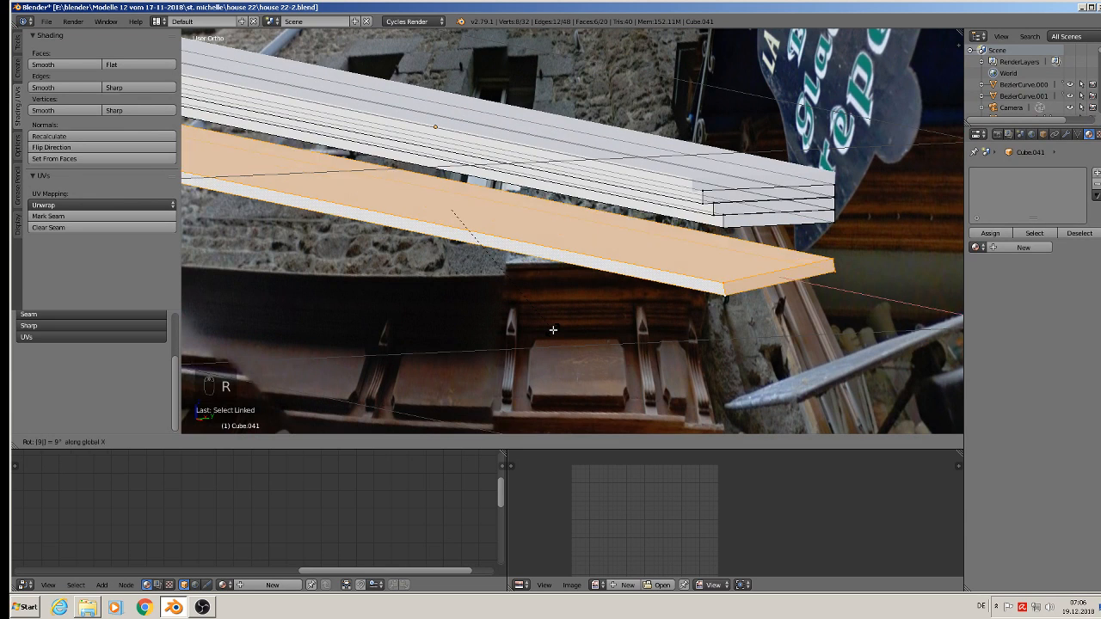
key("Return")
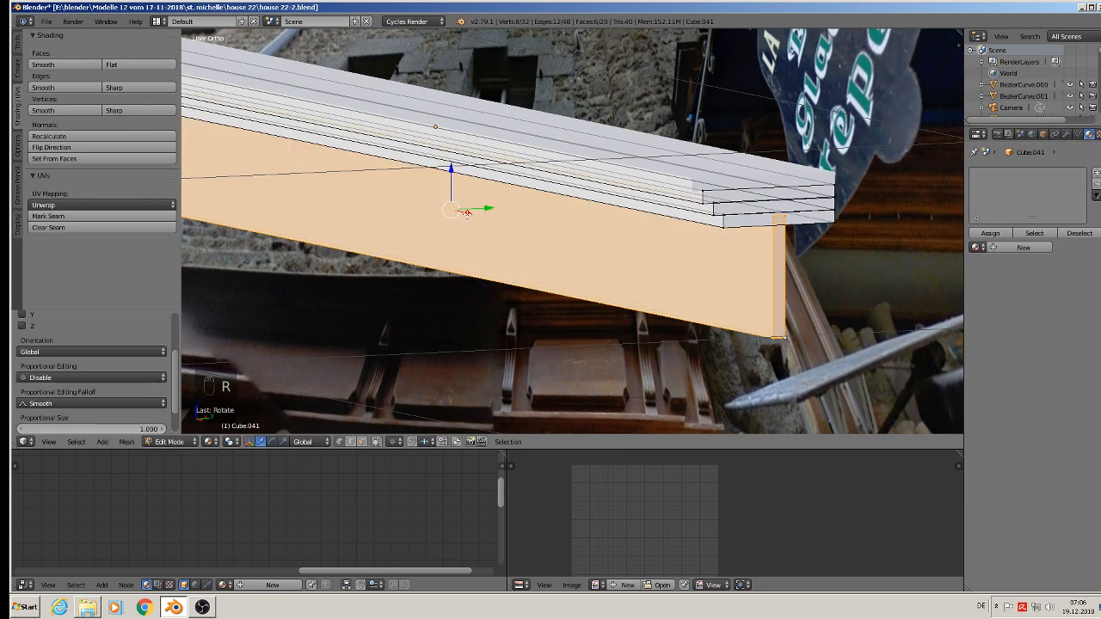
left_click_drag(464, 213, 534, 200)
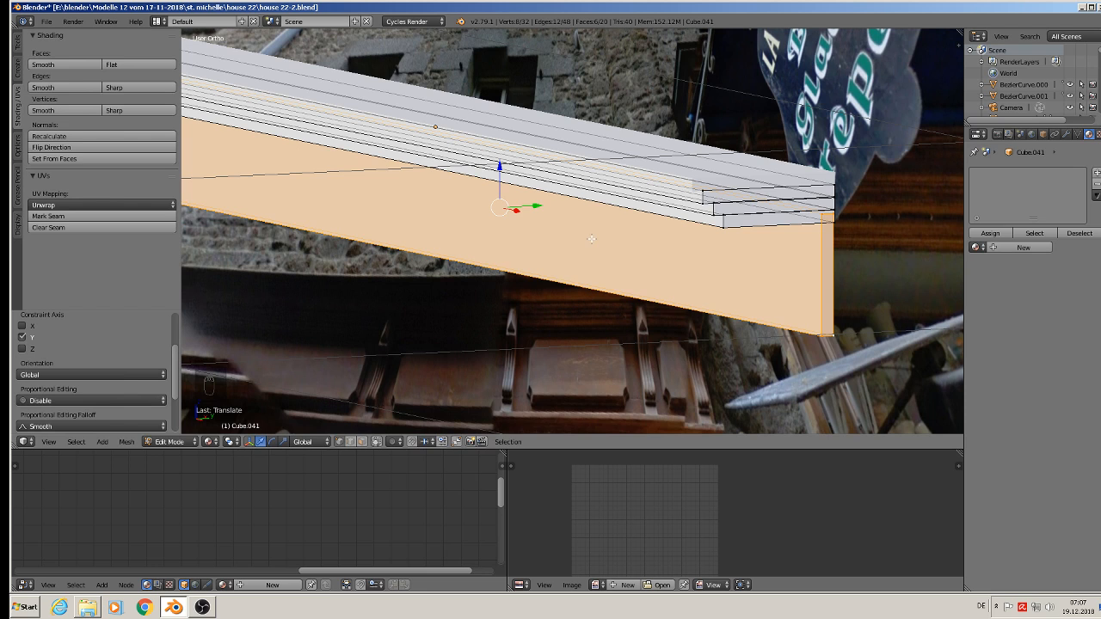
- Duplicate the upright board in place, rotate the copy 90° about X and lower it along Z to the upright's bottom edge
key("shift+d")
right_click(591, 239)
key("r")
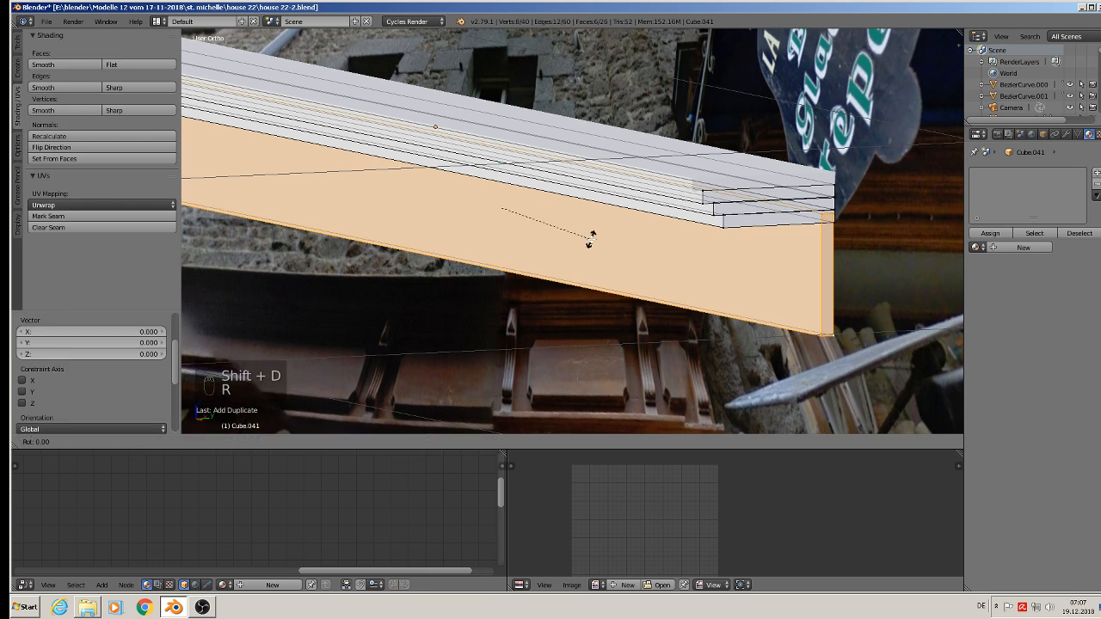
key("x")
key("9")
key("0")
key("Return")
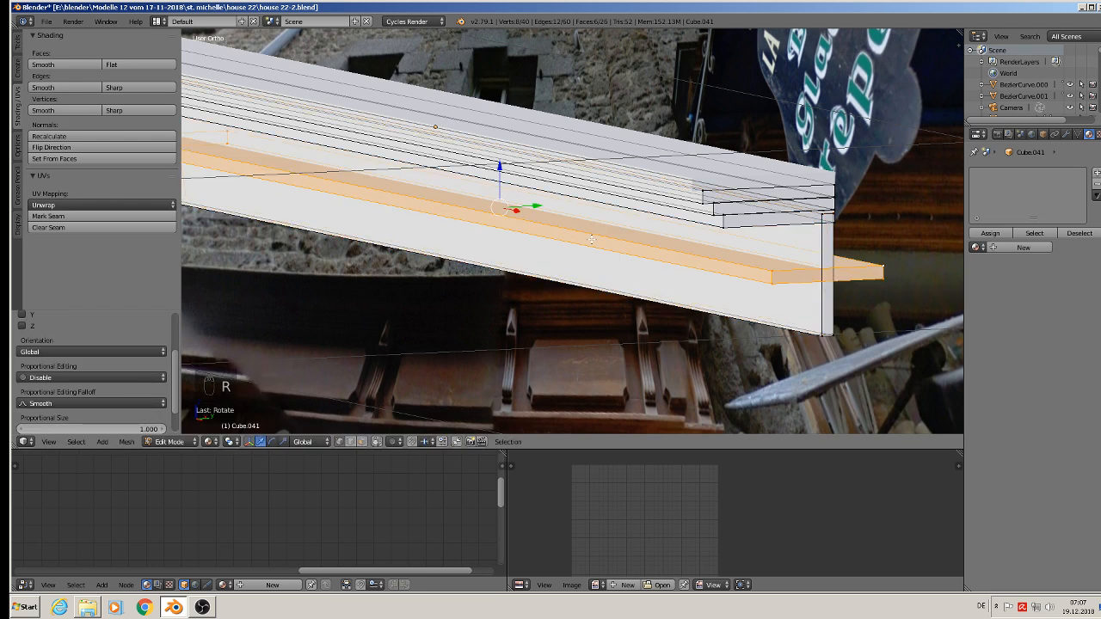
key("g")
key("z")
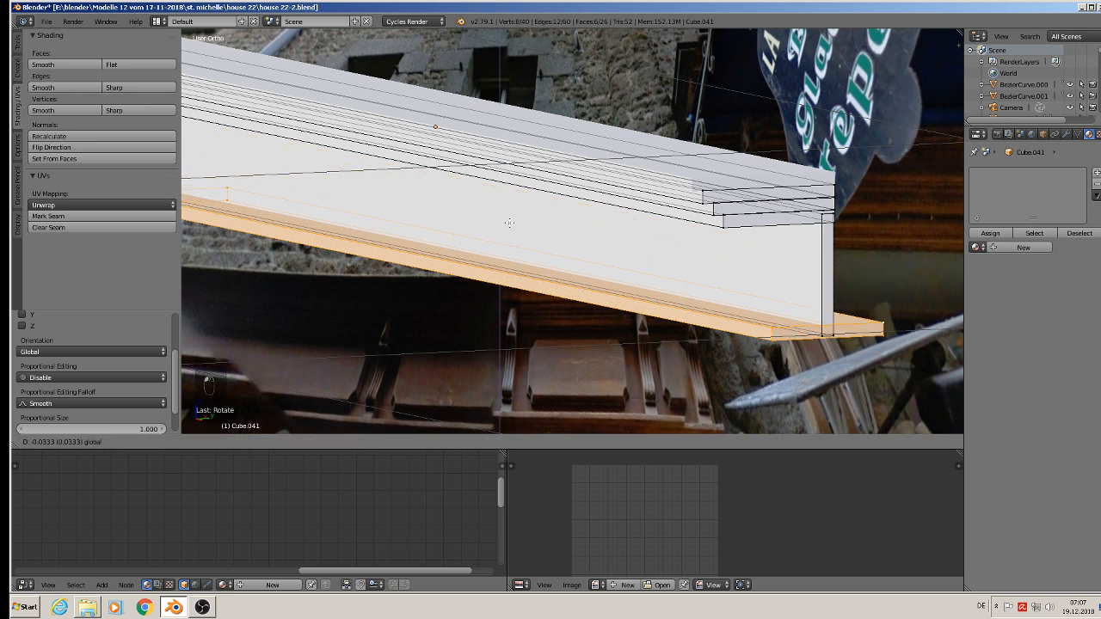
left_click(507, 222)
- Shorten the bottom board by moving its rear vertices forward along Y, in line with the upright board's back
scroll(508, 226, "down", 2)
middle_click_drag(508, 226, 598, 250)
scroll(616, 253, "down", 2)
middle_click_drag(746, 261, 505, 220, "shift")
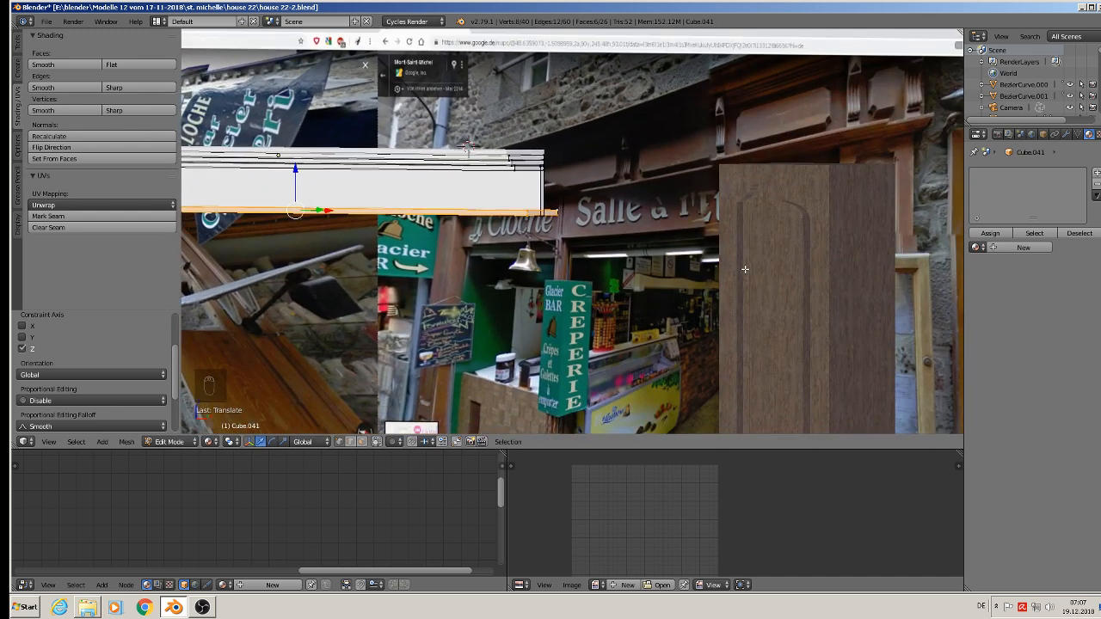
middle_click_drag(606, 279, 400, 278)
key("a")
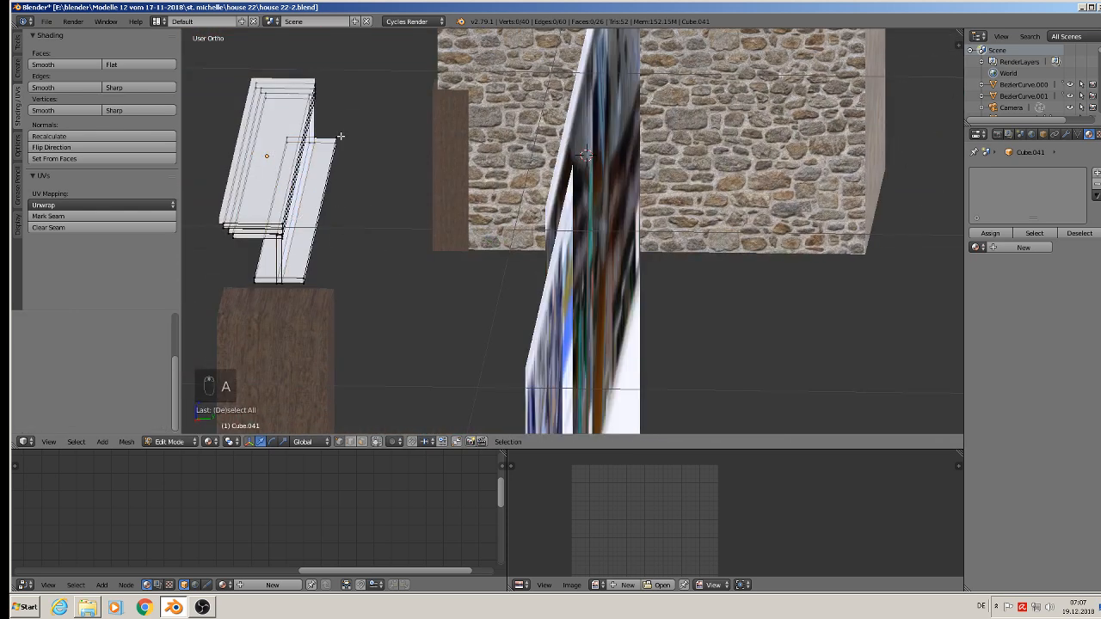
key("space")
key("c")
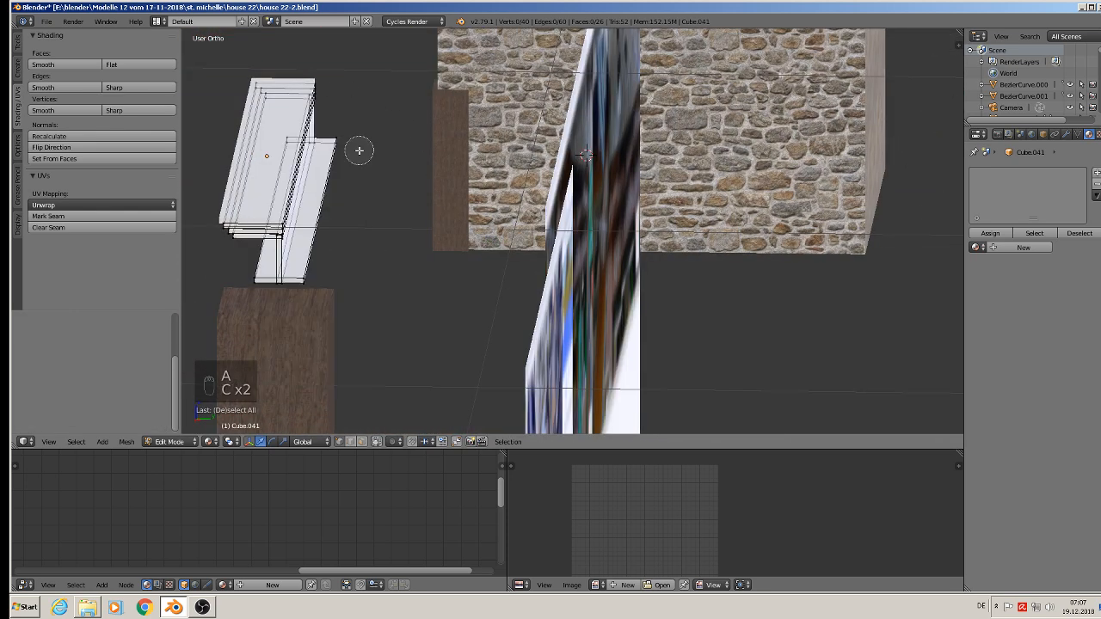
left_click(342, 151)
left_click(304, 276)
right_click(307, 281)
left_click_drag(357, 210, 335, 207)
- Duplicate the finished cornice object, place the copy above the original along Z and save the file
key("Tab")
middle_click_drag(341, 244, 494, 273)
key("shift+d")
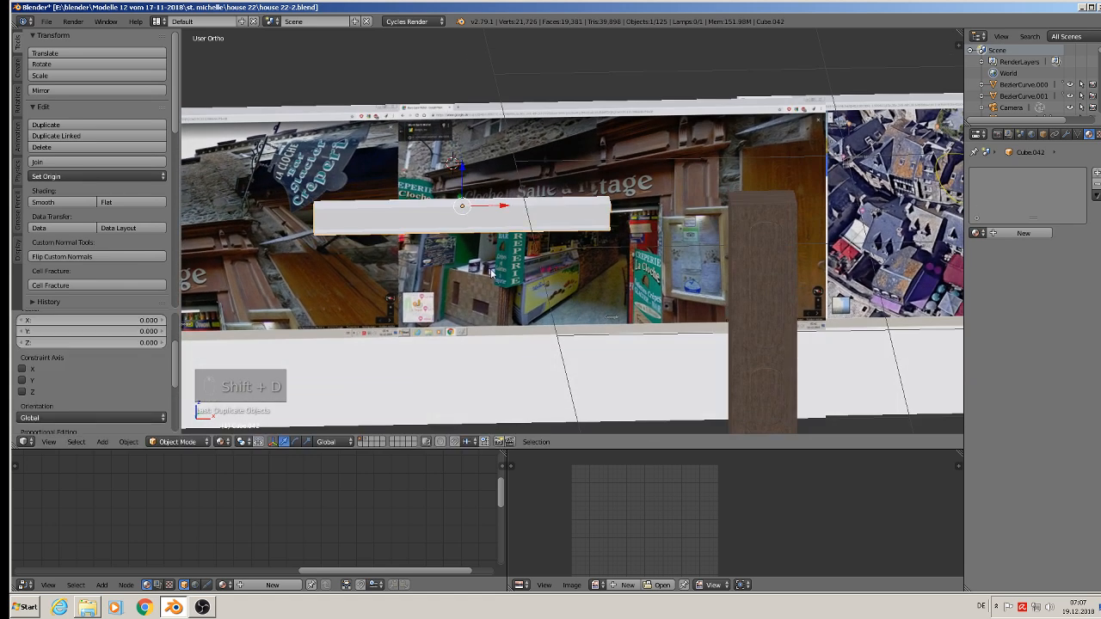
key("z")
left_click(481, 112)
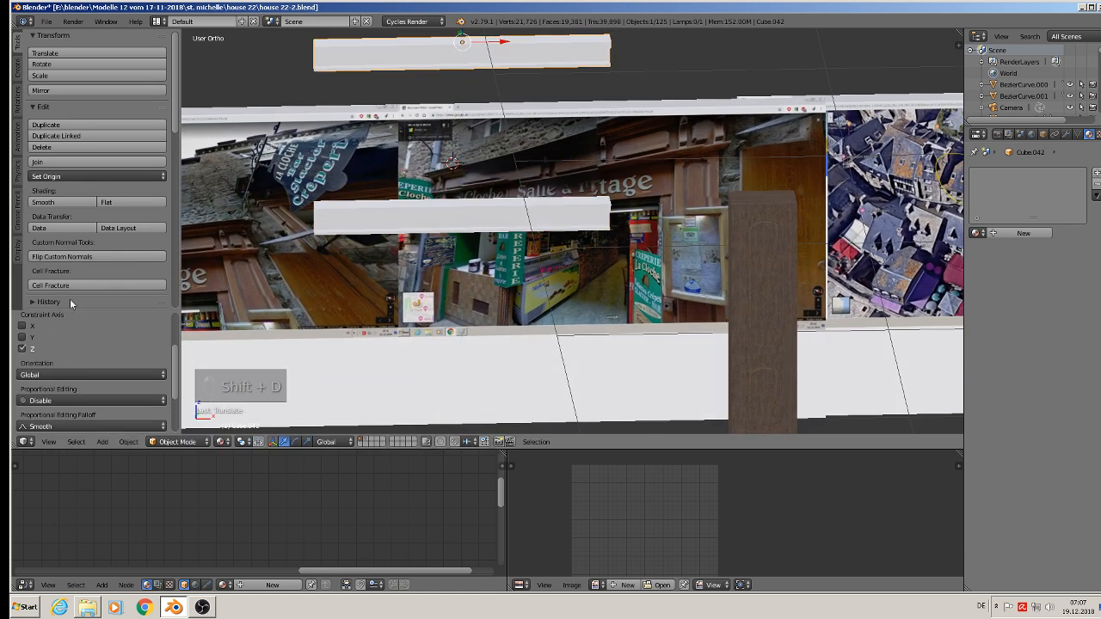
left_click(46, 21)
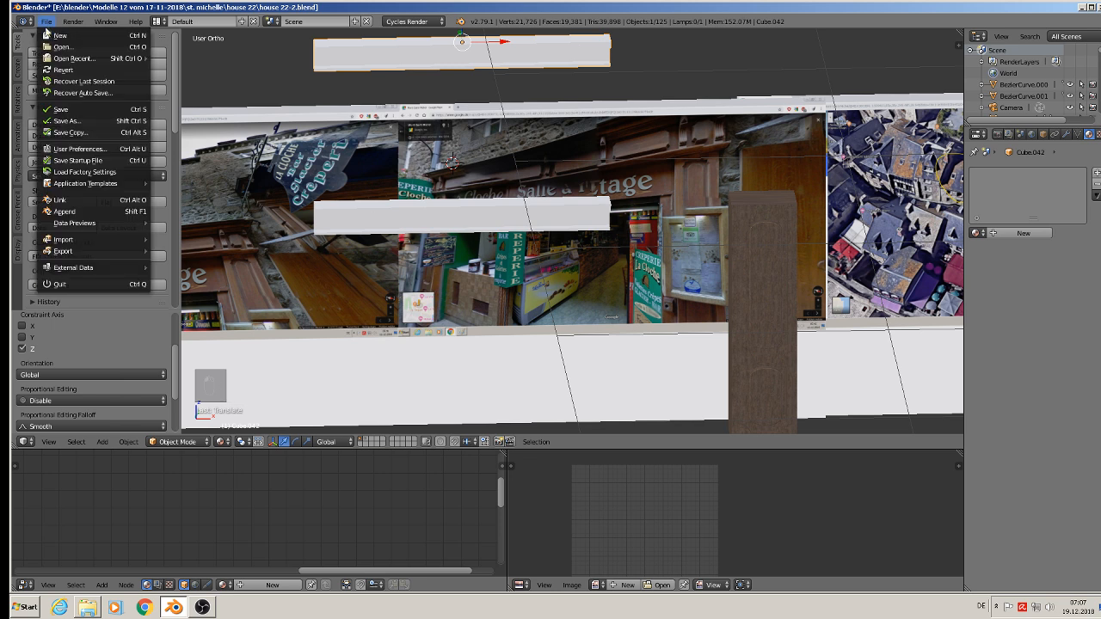
left_click(65, 109)
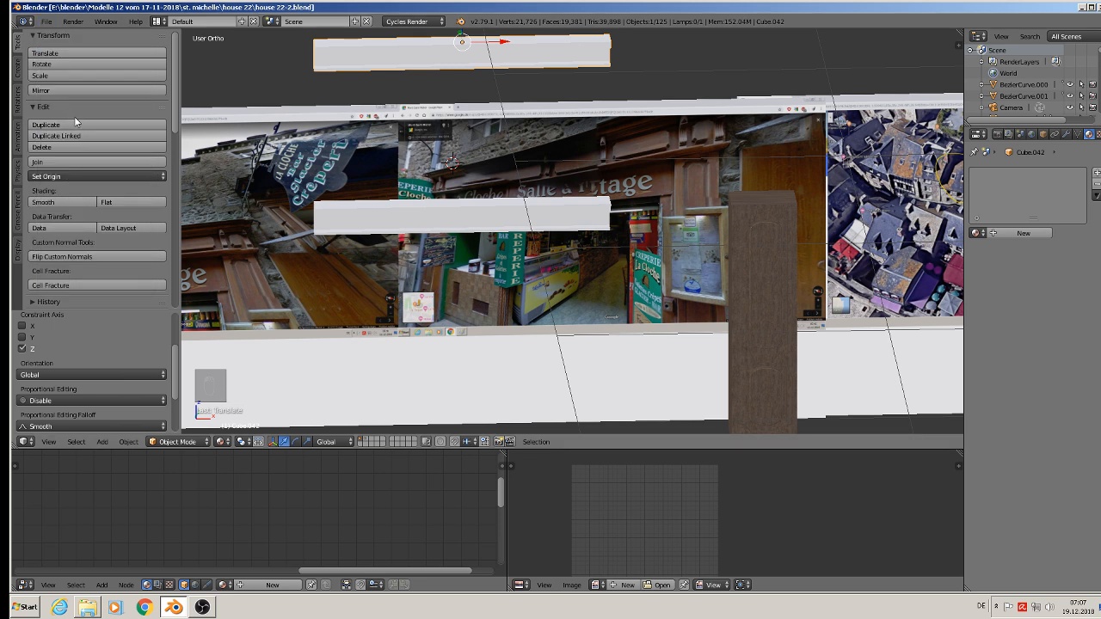
- Select the upper cornice copy's whole mesh and unwrap it with Cube Projection
middle_click_drag(421, 102, 616, 244)
key("Tab")
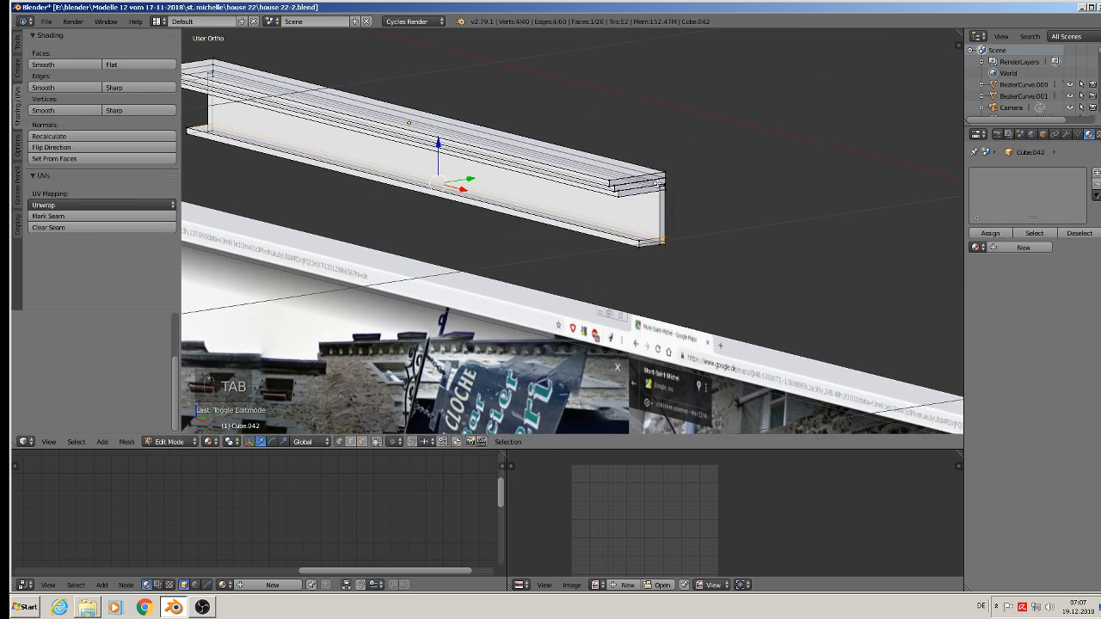
key("a")
key("a")
key("a")
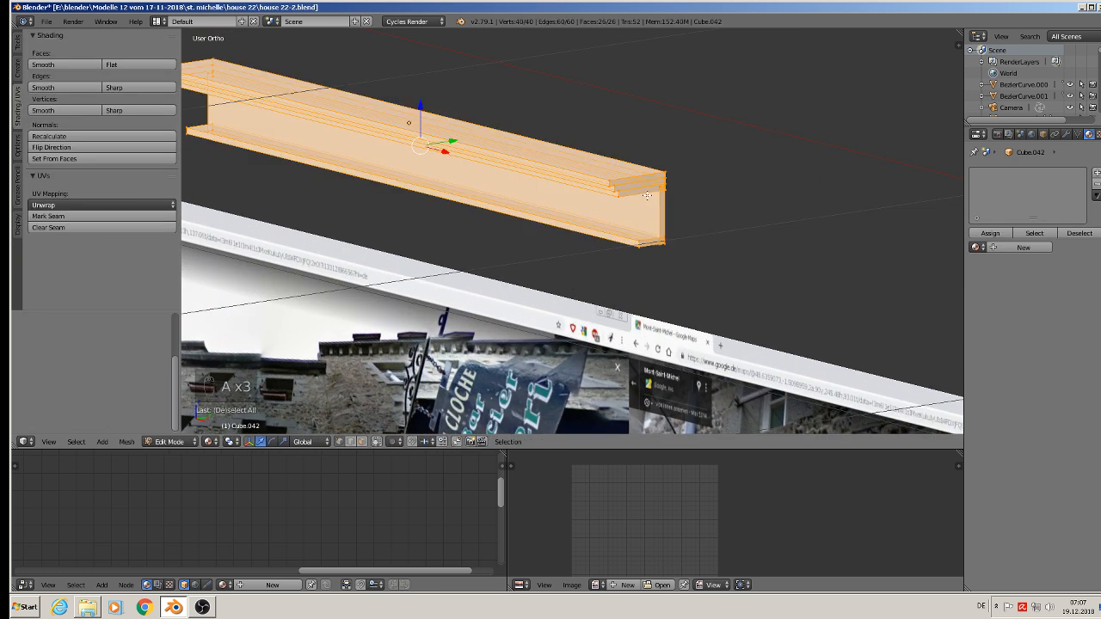
key("u")
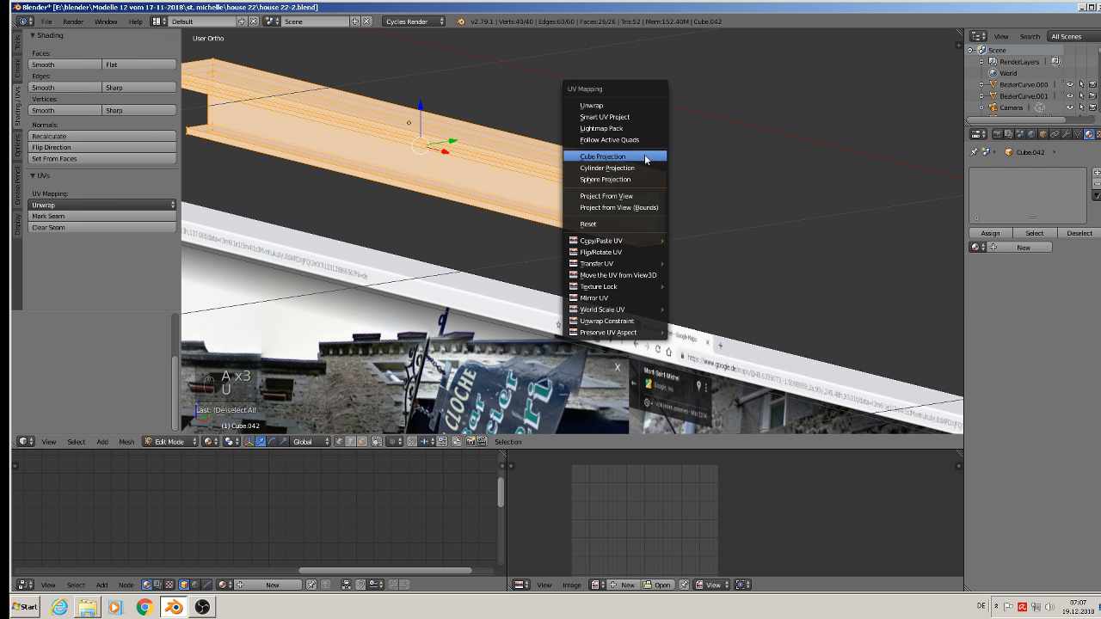
left_click(645, 158)
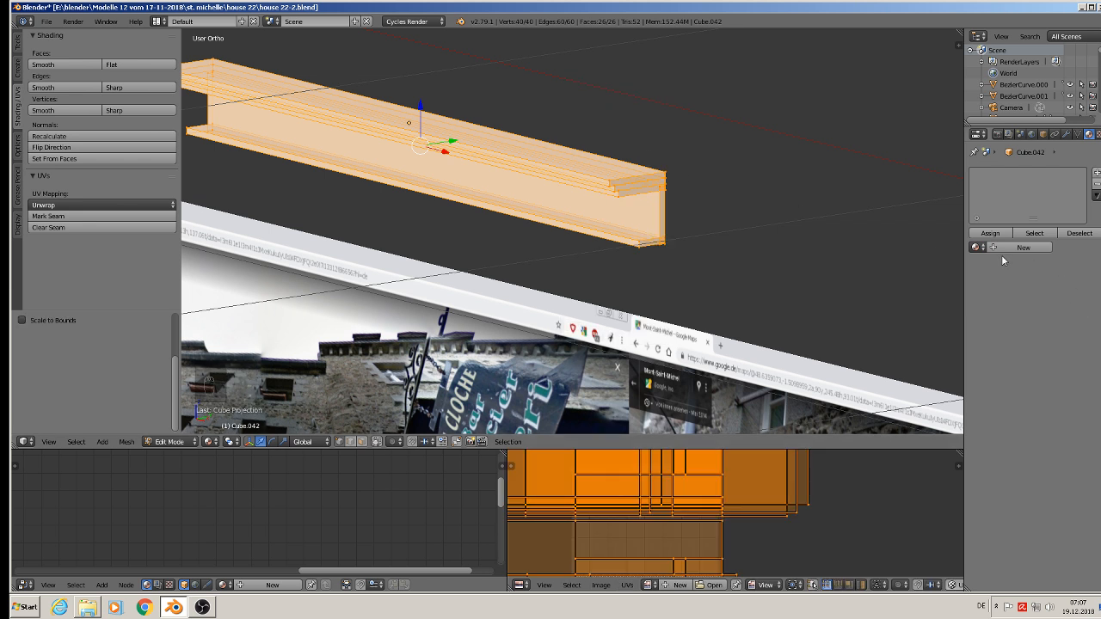
- Add a material slot to the cornice copy and assign the existing "wood" material
left_click(1095, 172)
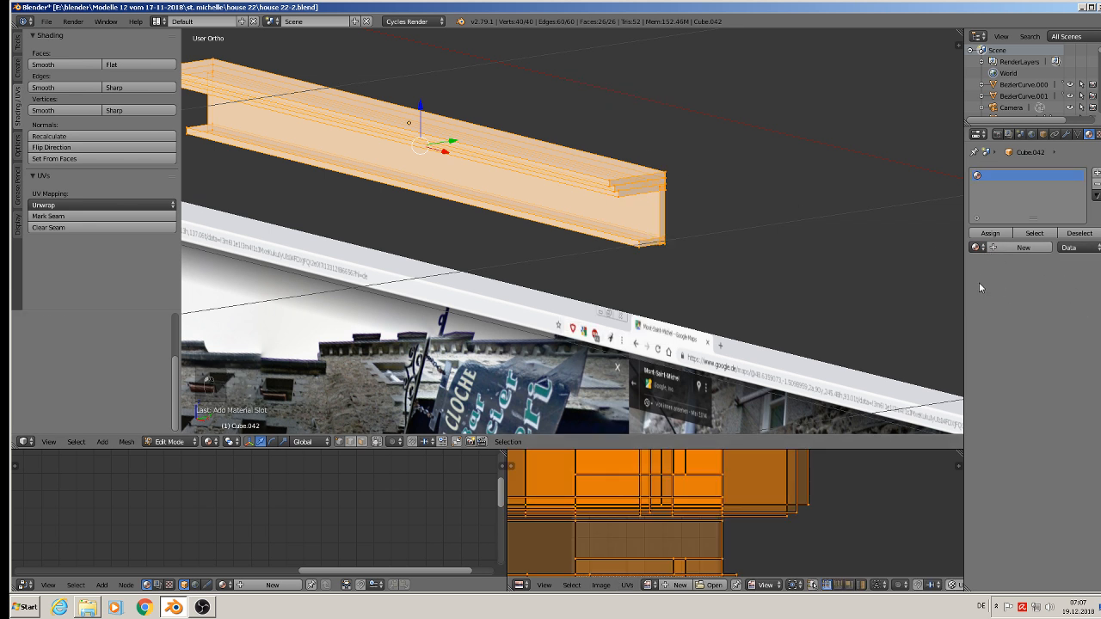
left_click(976, 246)
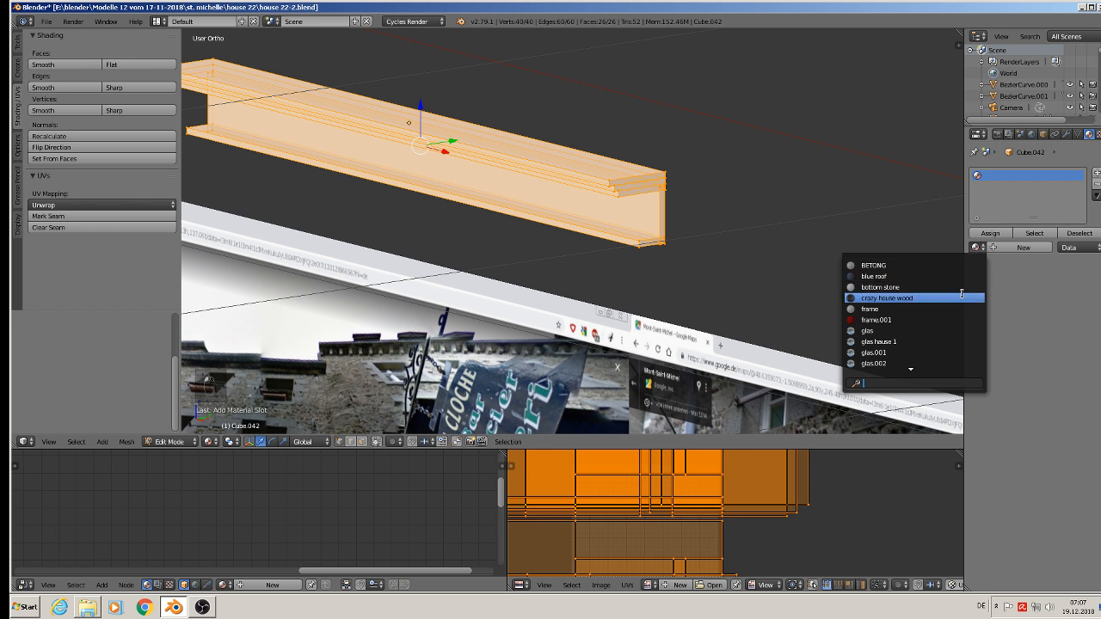
type("w")
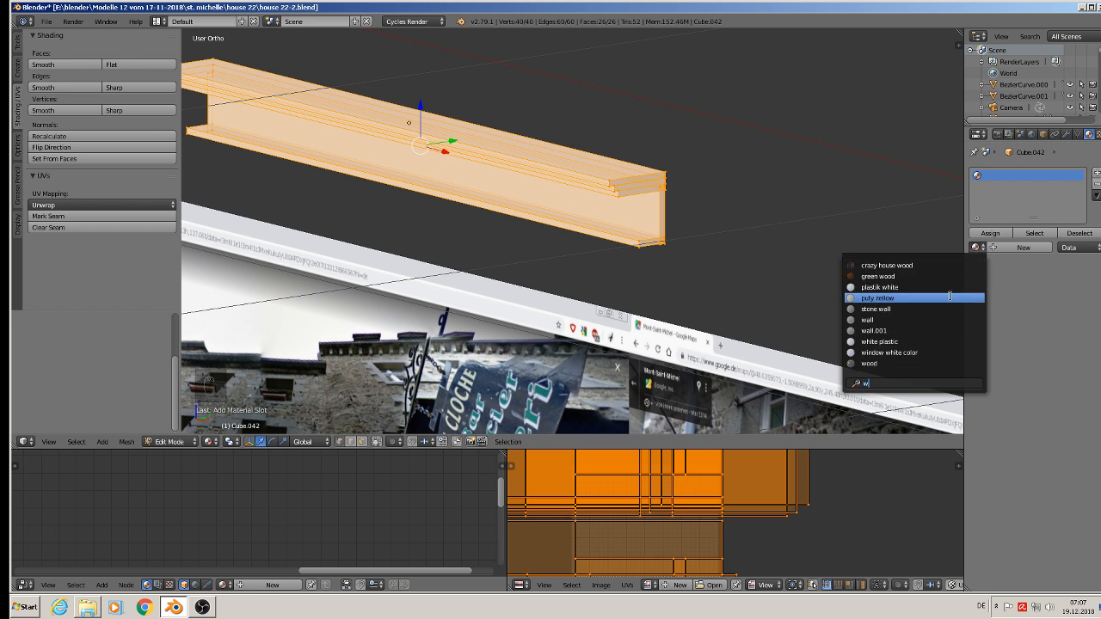
left_click(917, 364)
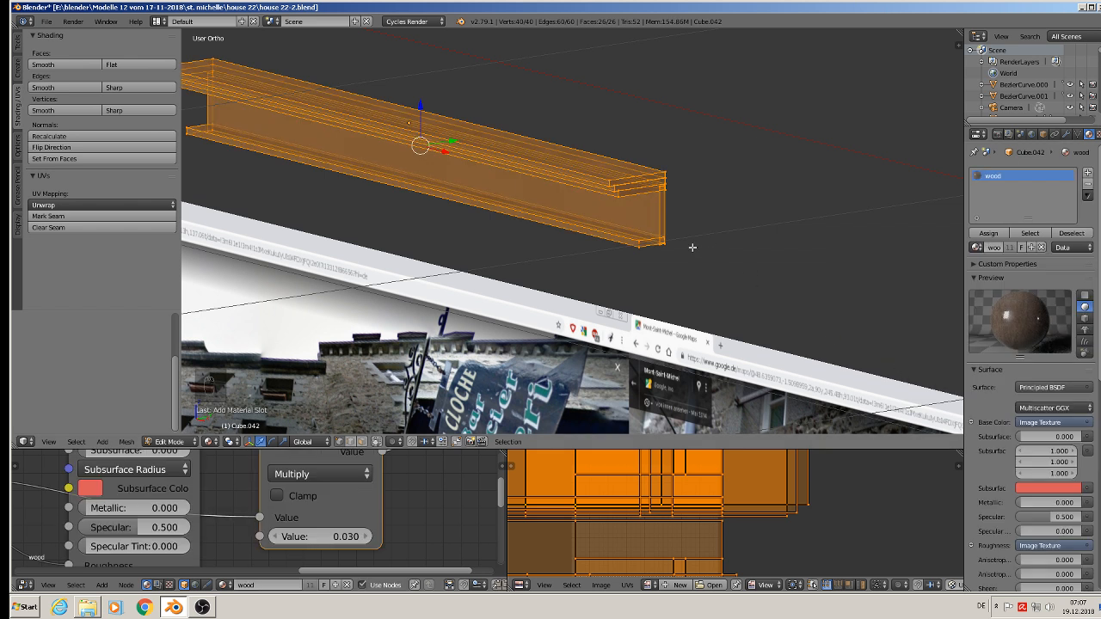
scroll(680, 221, "up", 5)
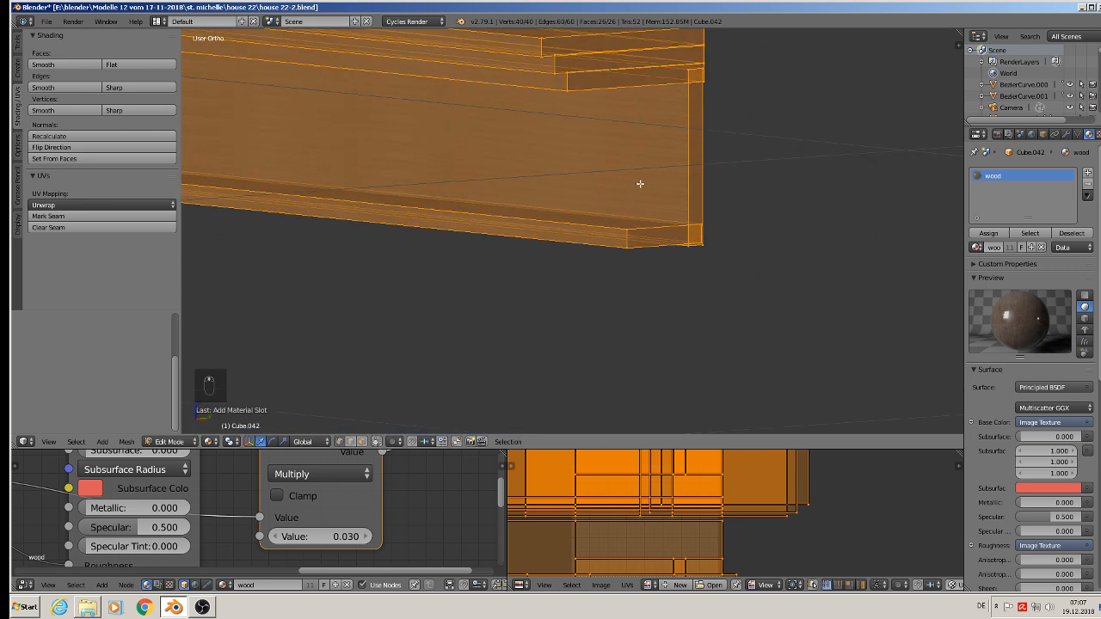
key("Tab")
middle_click_drag(644, 243, 697, 264)
middle_click_drag(625, 259, 631, 216)
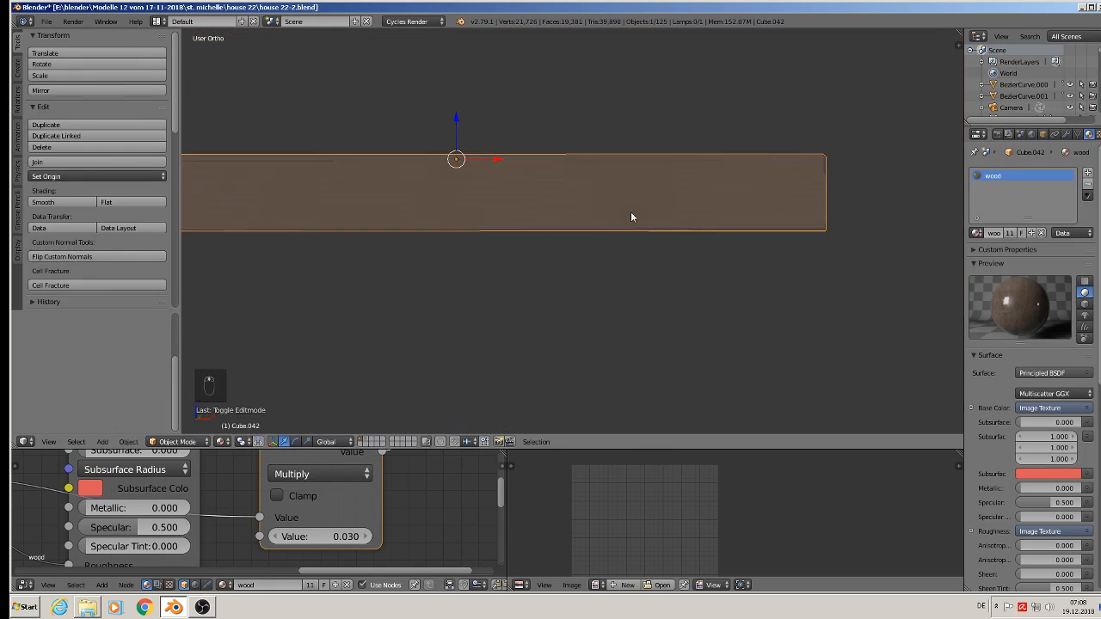
- Try unwrapping the cornice copy with Smart UV Project at the default settings and check the wood grain
key("Tab")
key("u")
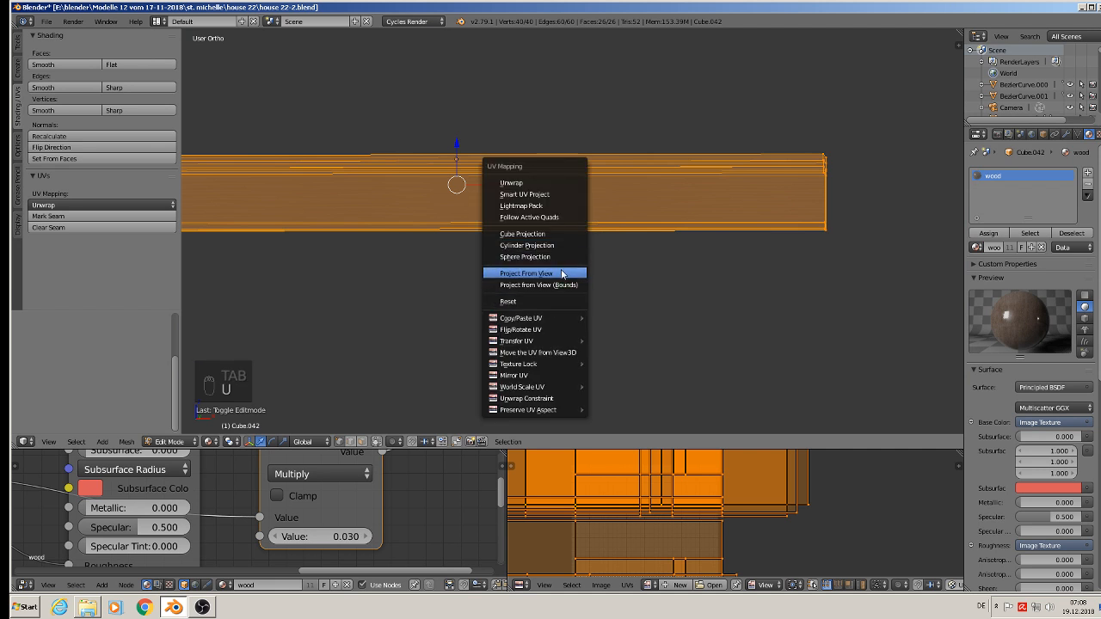
left_click(551, 195)
left_click(551, 286)
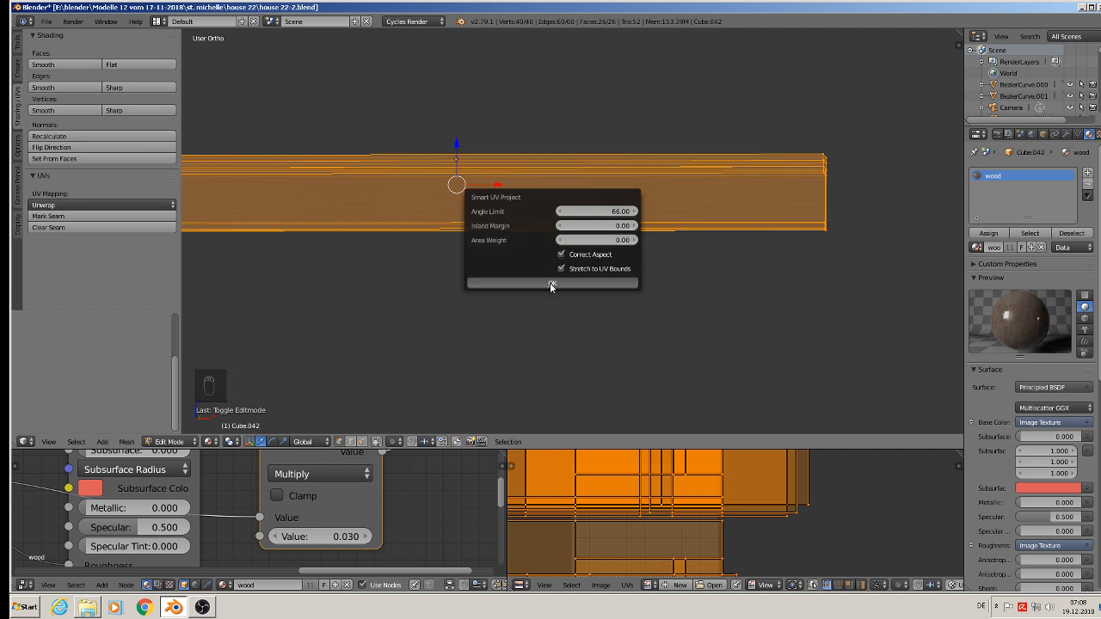
middle_click_drag(550, 284, 584, 281)
key("Tab")
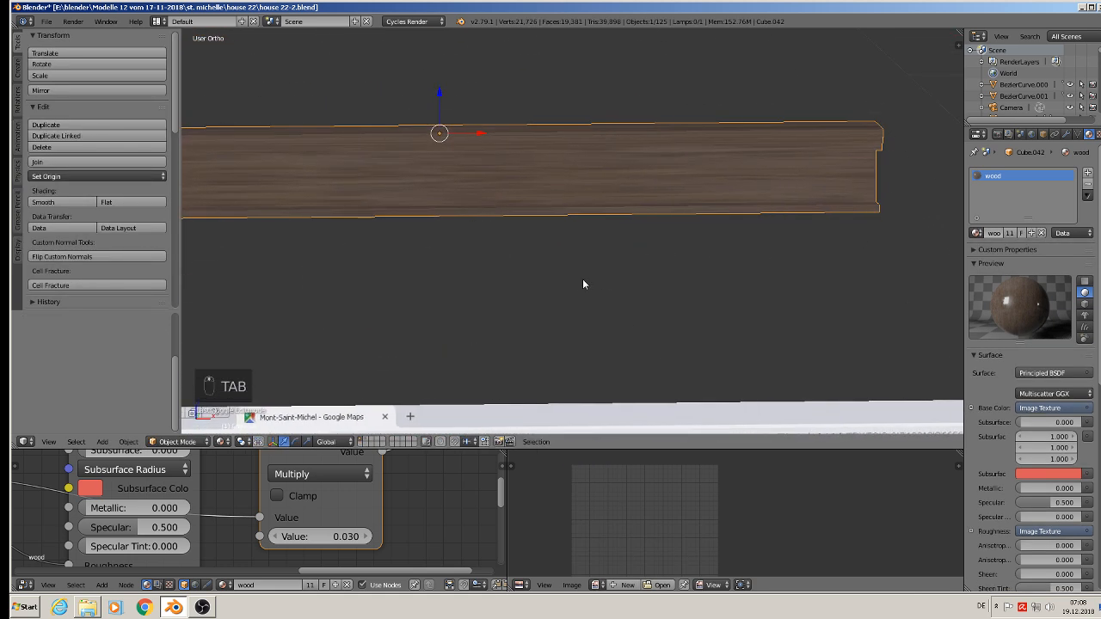
- Unwrap the cornice copy with Project From View from the front, rotate its UVs 90° and scale them up
key("Tab")
key("u")
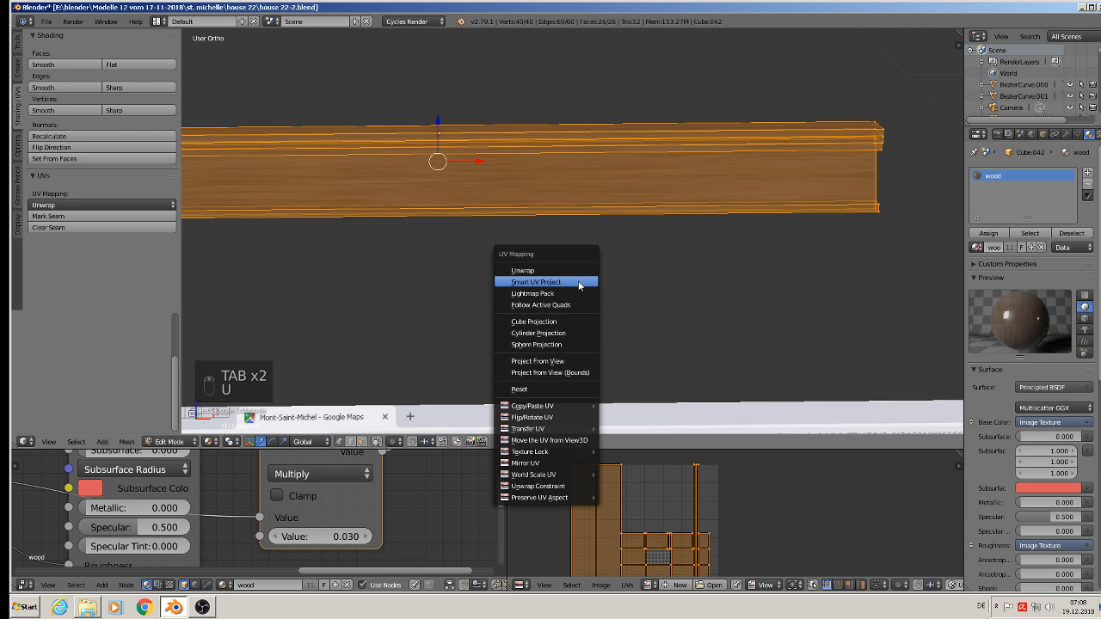
left_click(582, 362)
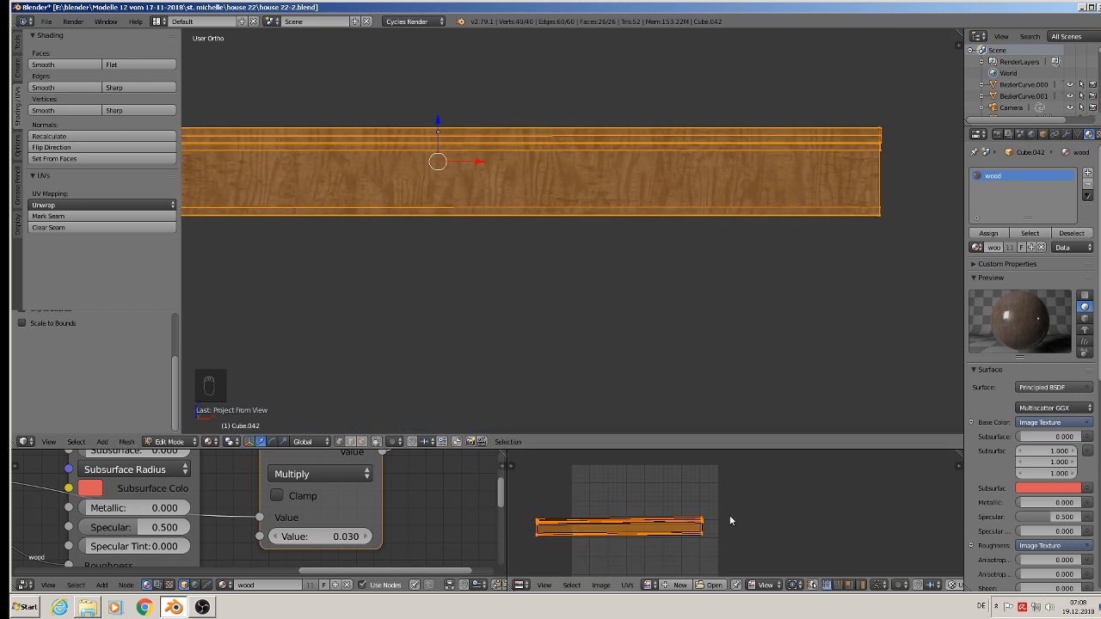
type("r90")
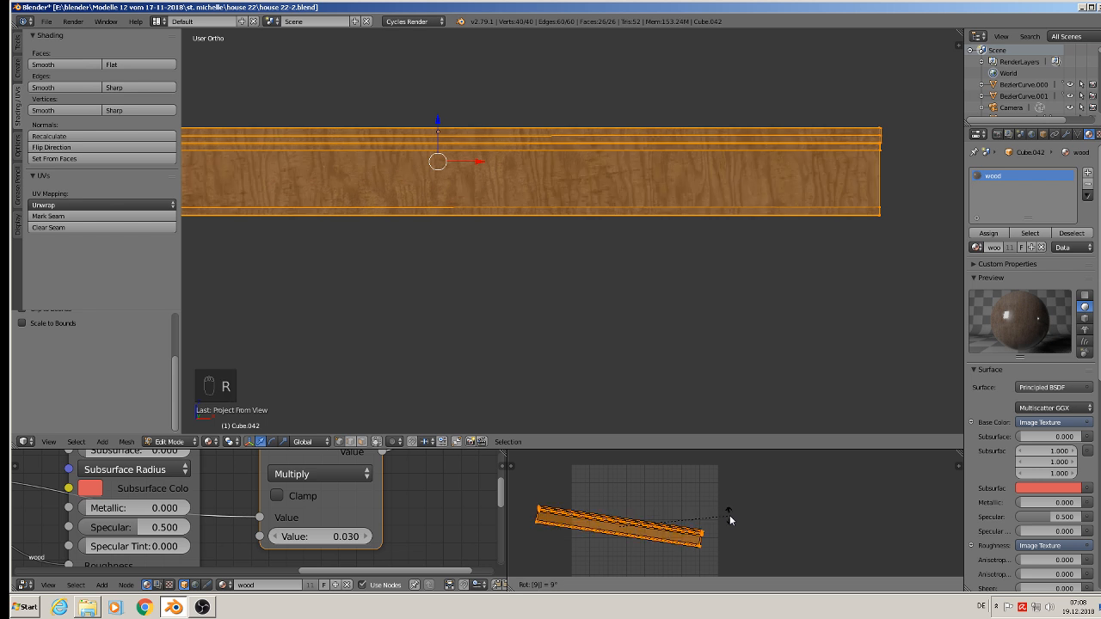
left_click(730, 519)
key("s")
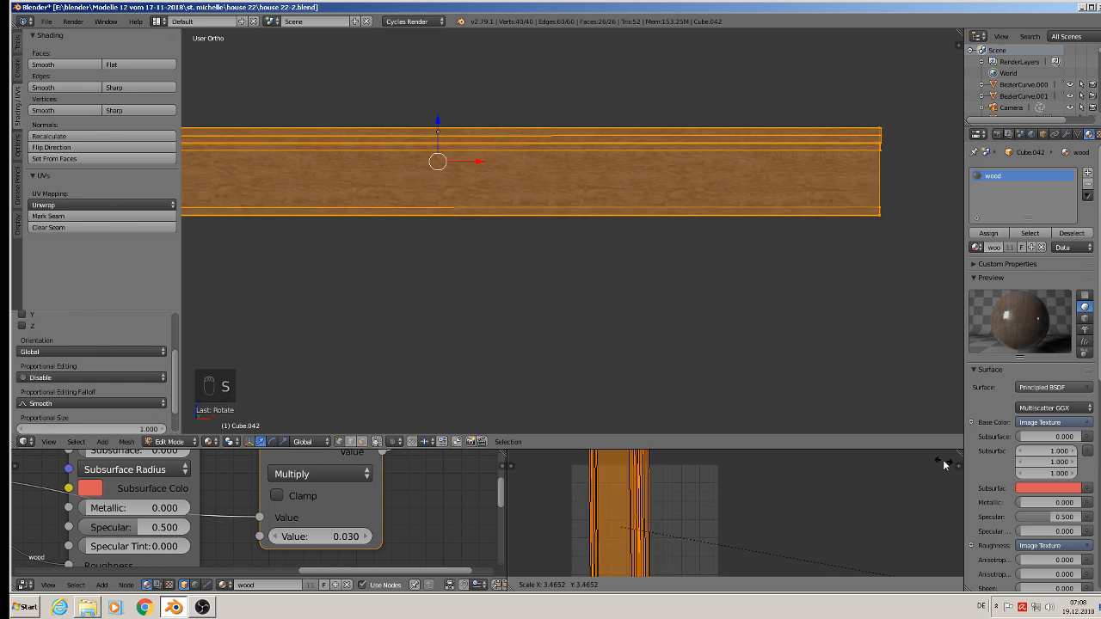
left_click(918, 452)
key("Tab")
middle_click_drag(718, 239, 721, 166)
scroll(650, 257, "down", 2)
scroll(606, 256, "down", 7)
scroll(722, 170, "up", 2)
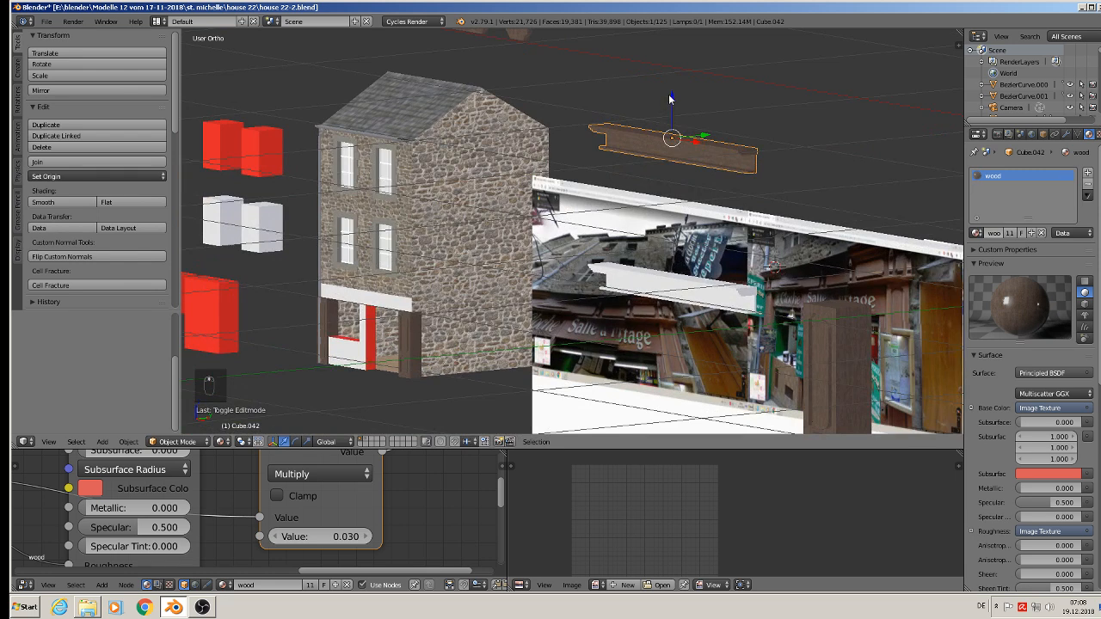
scroll(688, 144, "up", 2)
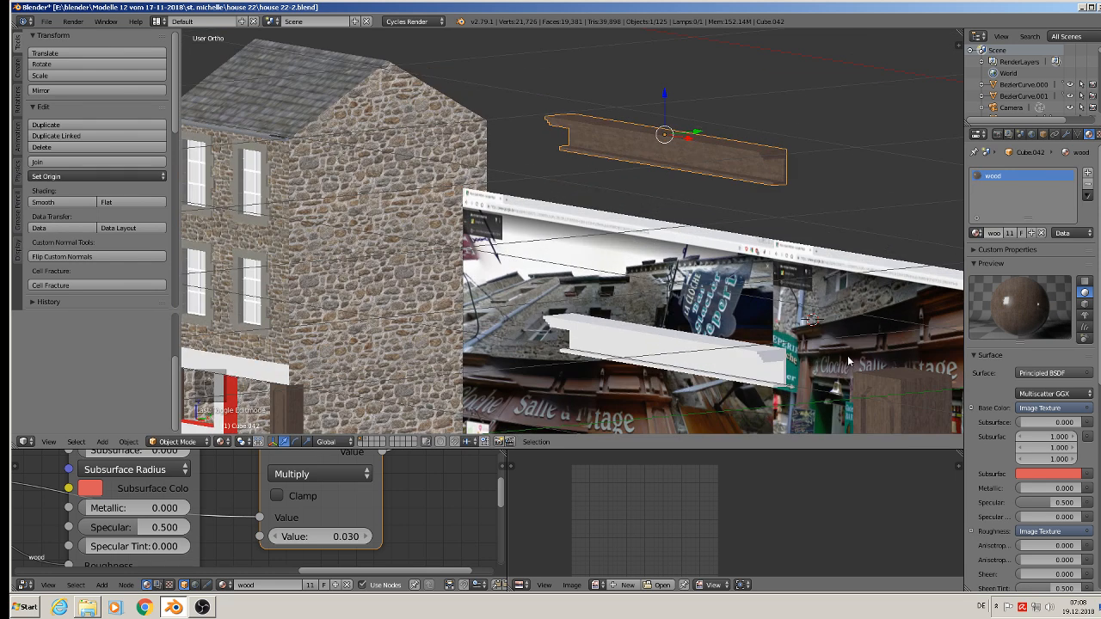
scroll(664, 130, "down", 4)
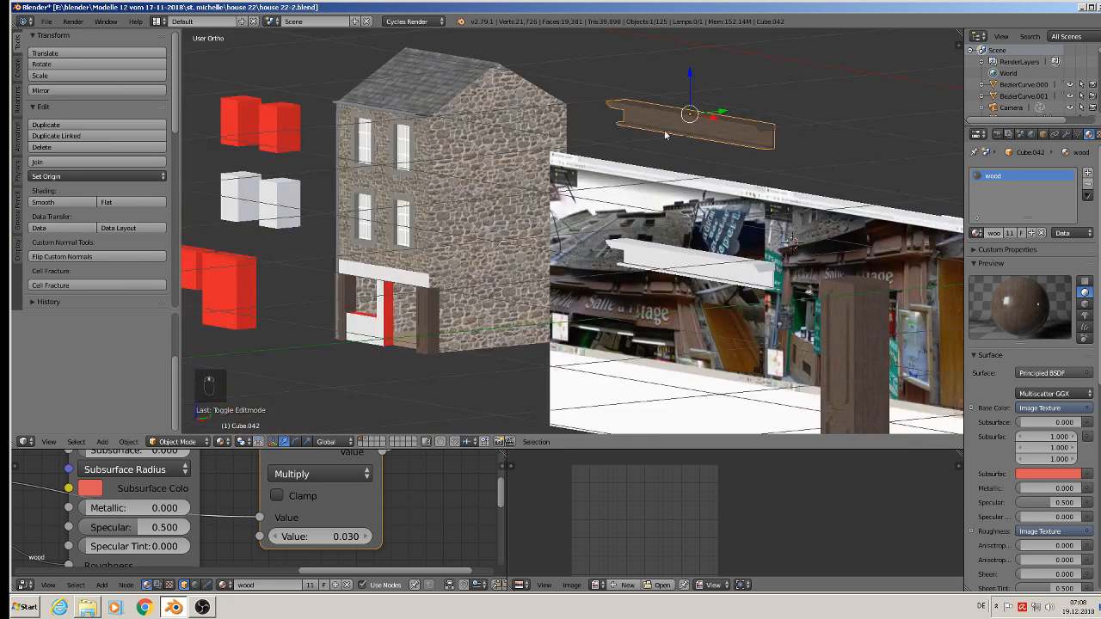
- Move the wooden cornice along Z, X and Y onto the house front above the shop openings
key("g")
key("z")
left_click(737, 339)
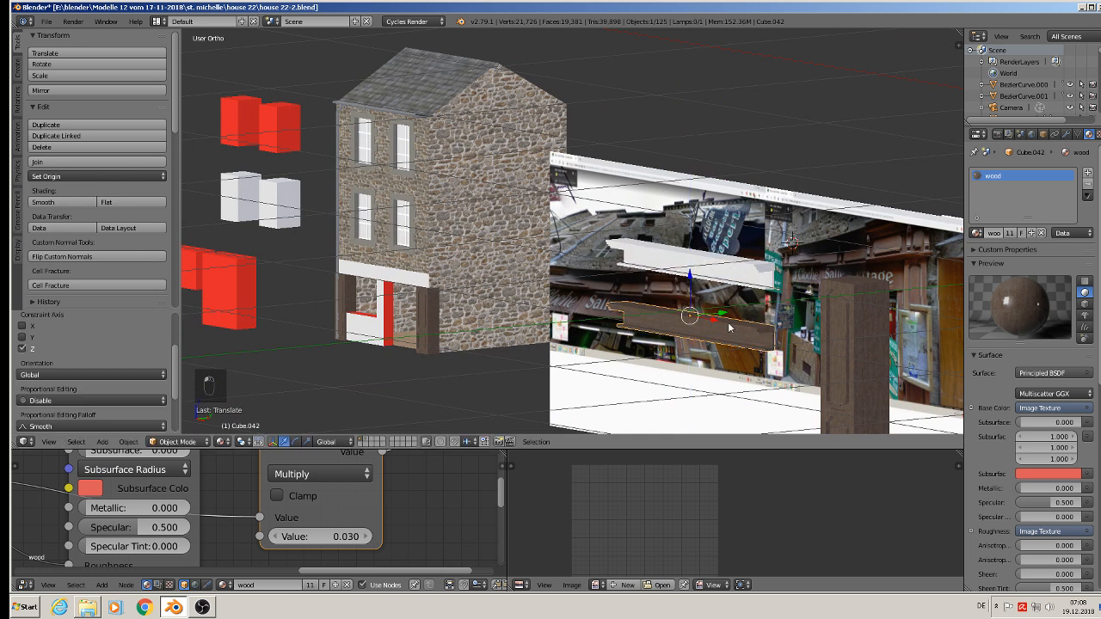
key("g")
key("x")
left_click(319, 284)
middle_click_drag(318, 284, 306, 308)
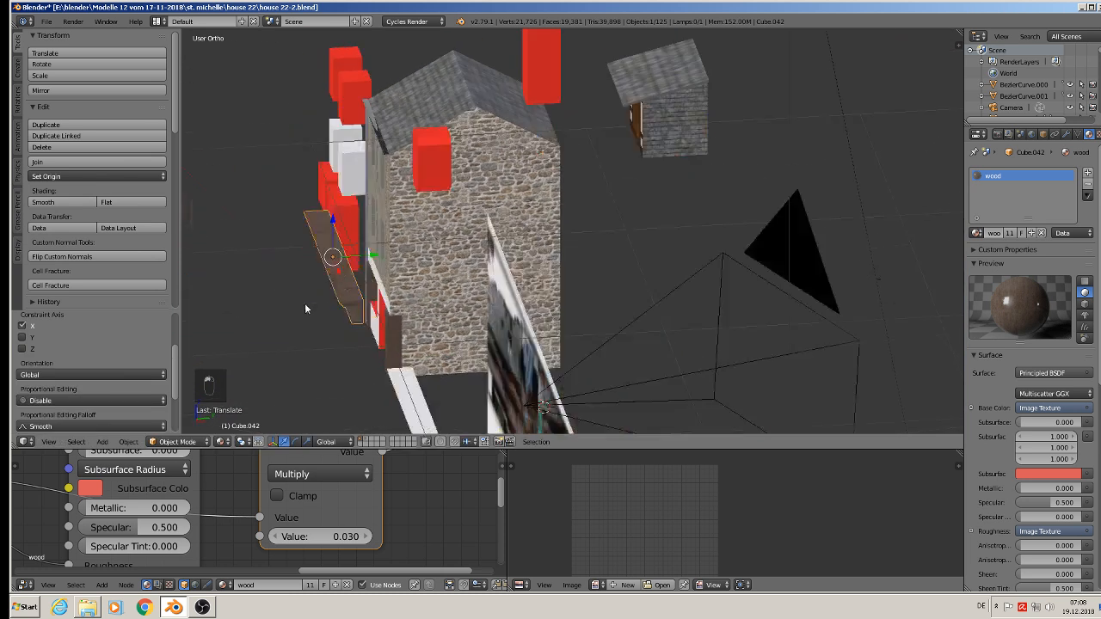
key("g")
key("y")
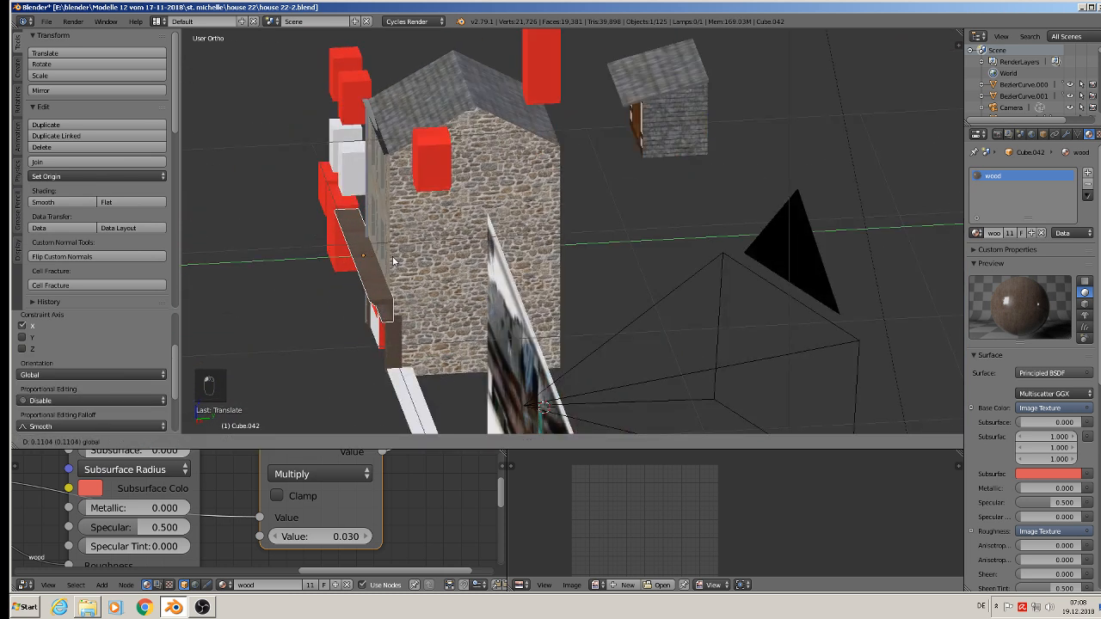
left_click(392, 260)
- Scale the cornice down uniformly and lower it over the white beam above the shopfront
key("KP_Decimal")
key("KP_1")
scroll(520, 340, "up", 3)
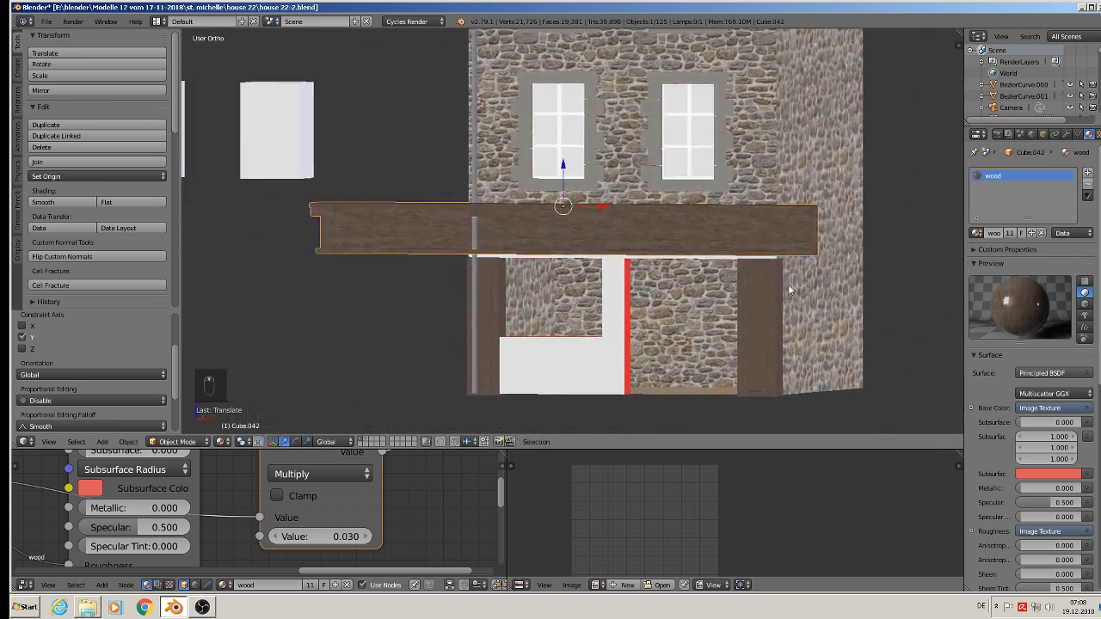
key("s")
left_click(577, 183)
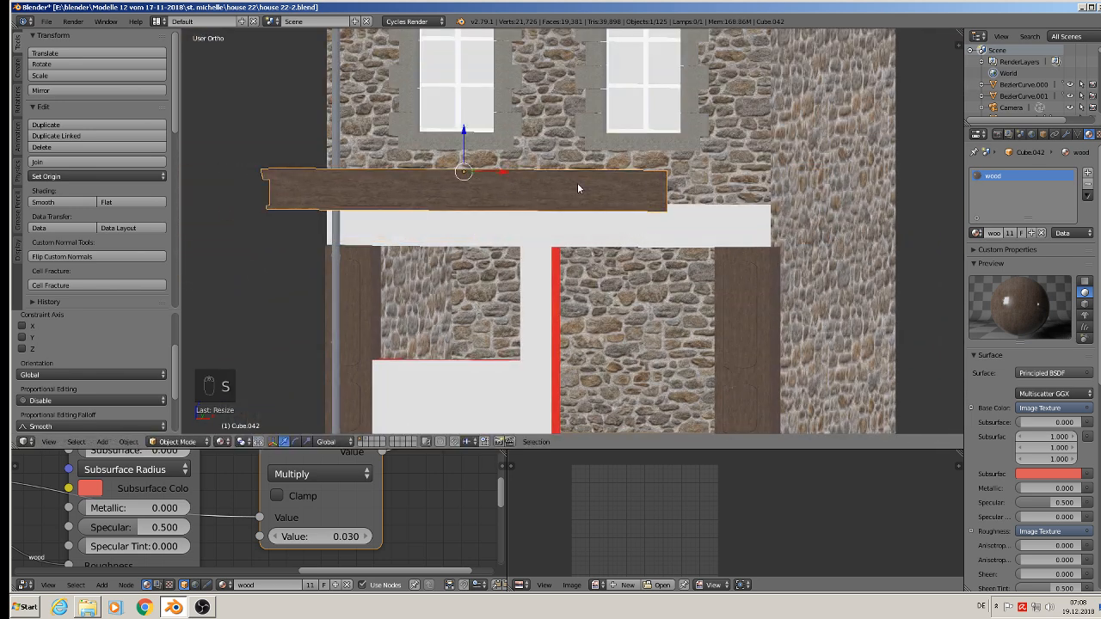
key("g")
key("z")
left_click(464, 168)
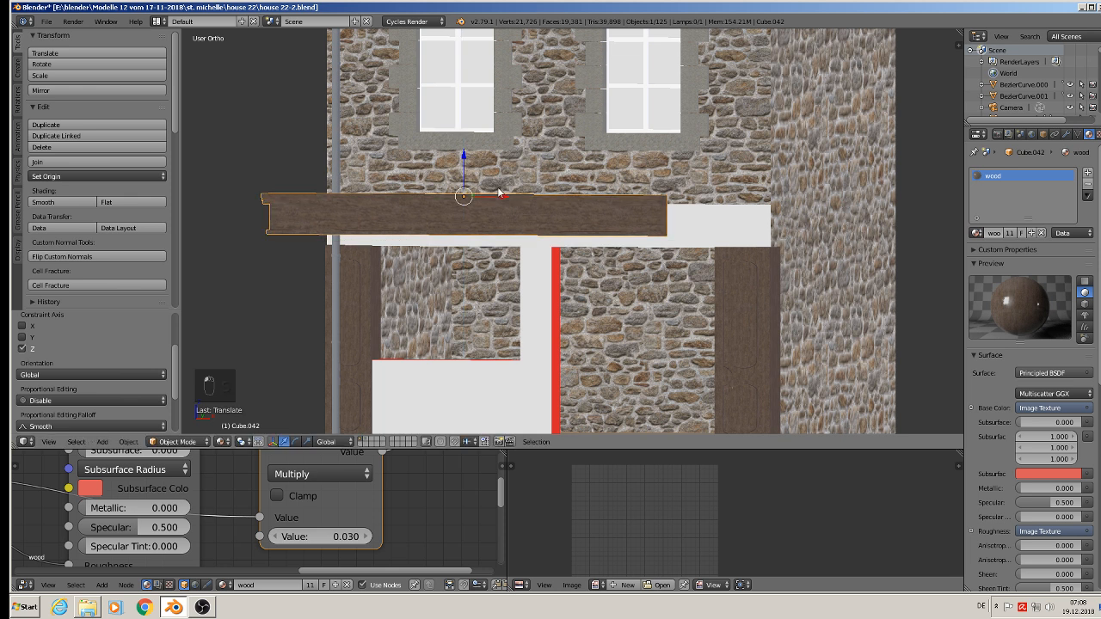
- Shrink the cornice further, raise it slightly and shift it along X so its left end sits at the drainpipe
key("s")
left_click(651, 293)
key("s")
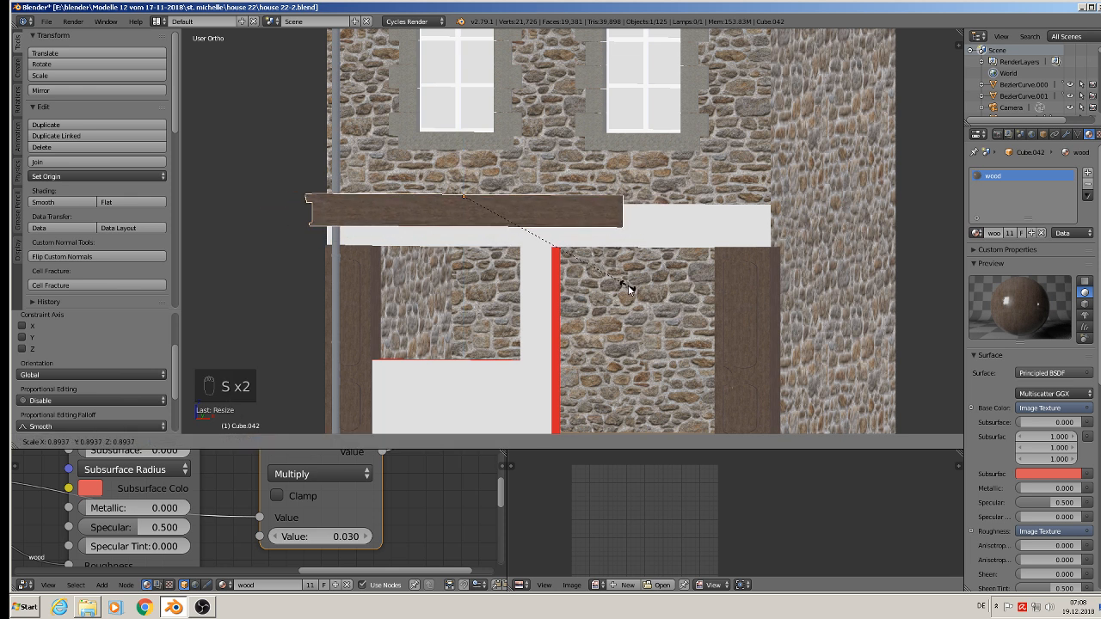
left_click(646, 290)
key("g")
key("z")
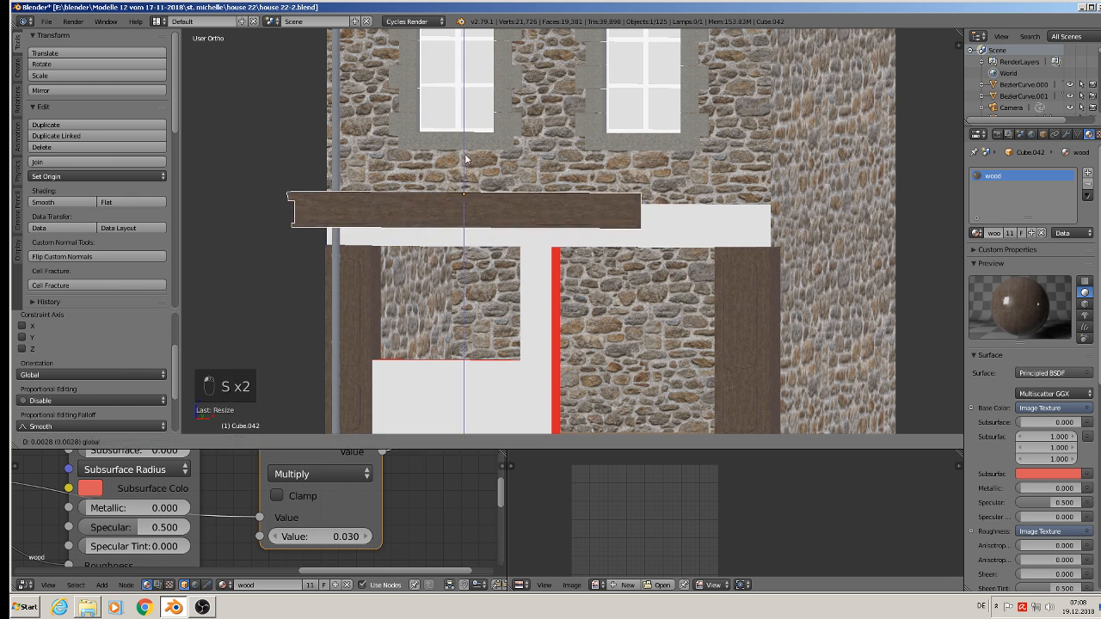
left_click(480, 172)
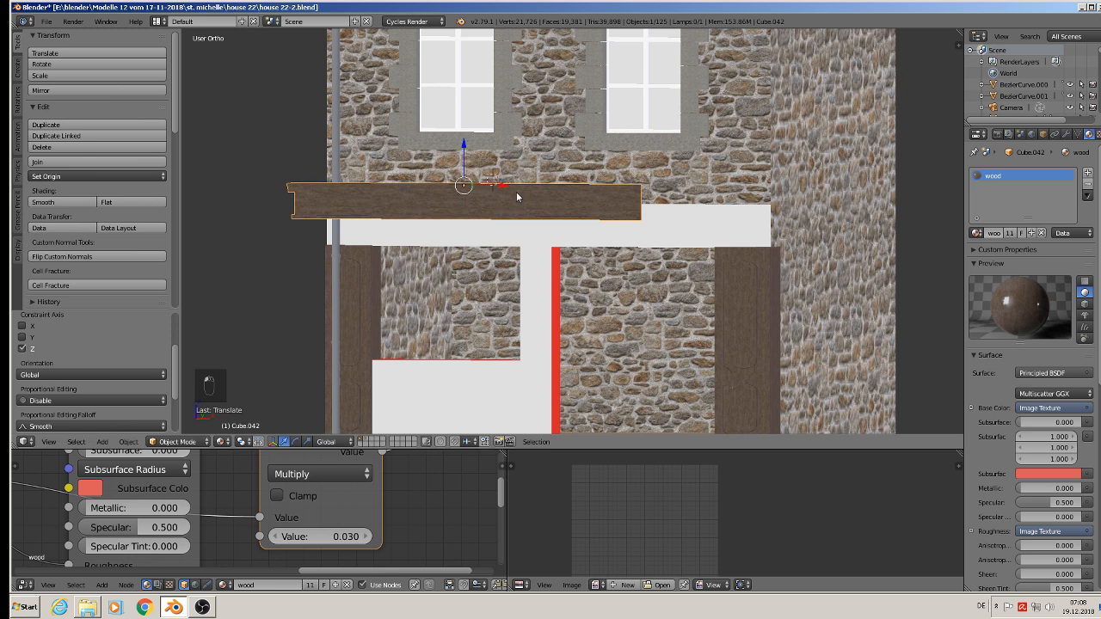
left_click_drag(503, 185, 532, 189)
left_click_drag(531, 189, 545, 191)
scroll(539, 230, "up", 1)
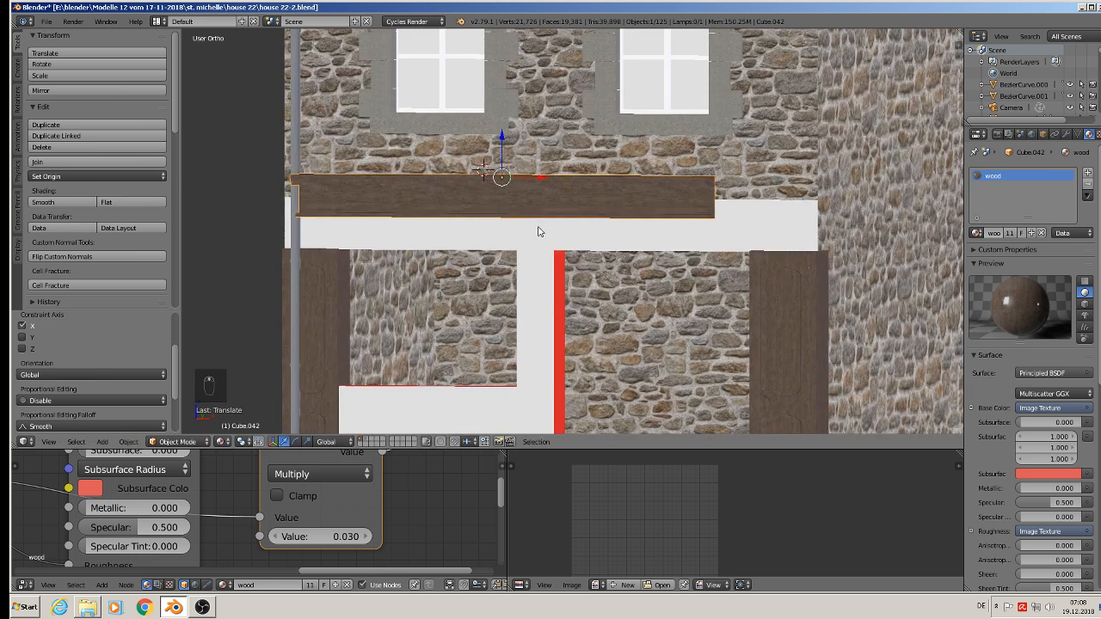
- Circle-select the vertices at the cornice's right end and stretch them along X to the house corner
key("Tab")
middle_click_drag(539, 230, 694, 270)
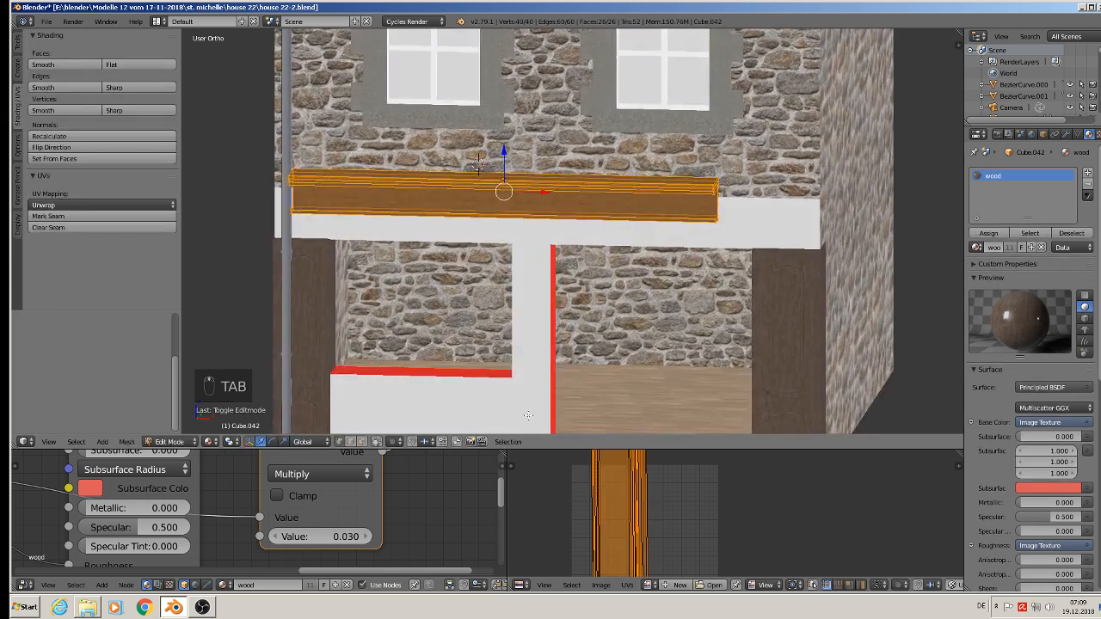
key("a")
key("a")
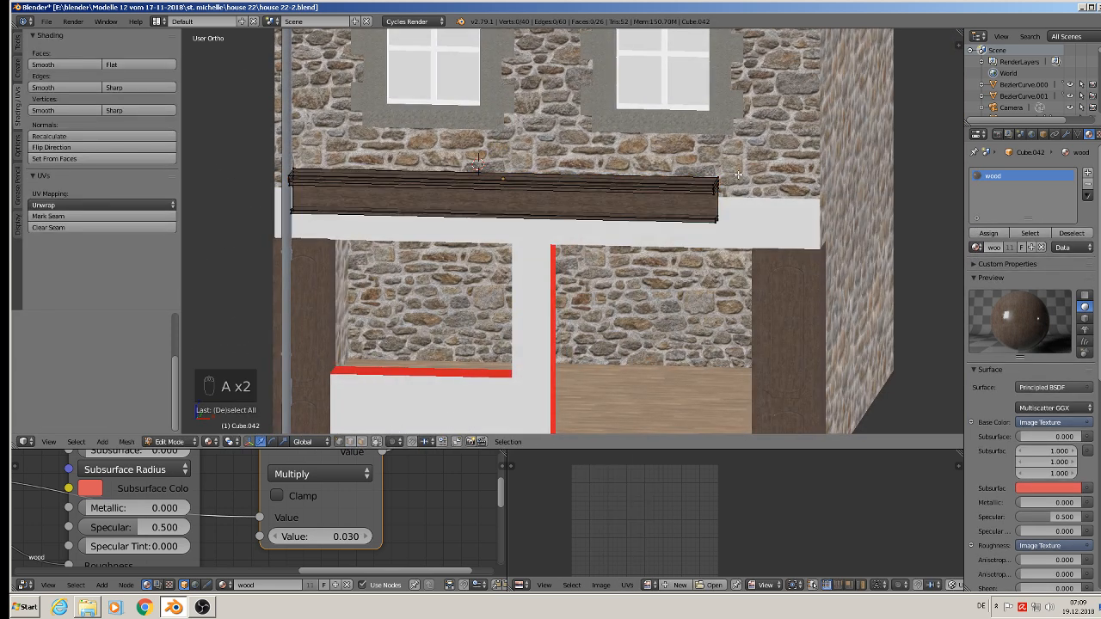
key("c")
mouse_move(715, 183)
left_mouse_down()
mouse_move(714, 196)
mouse_move(862, 207)
left_mouse_up()
key("Tab")
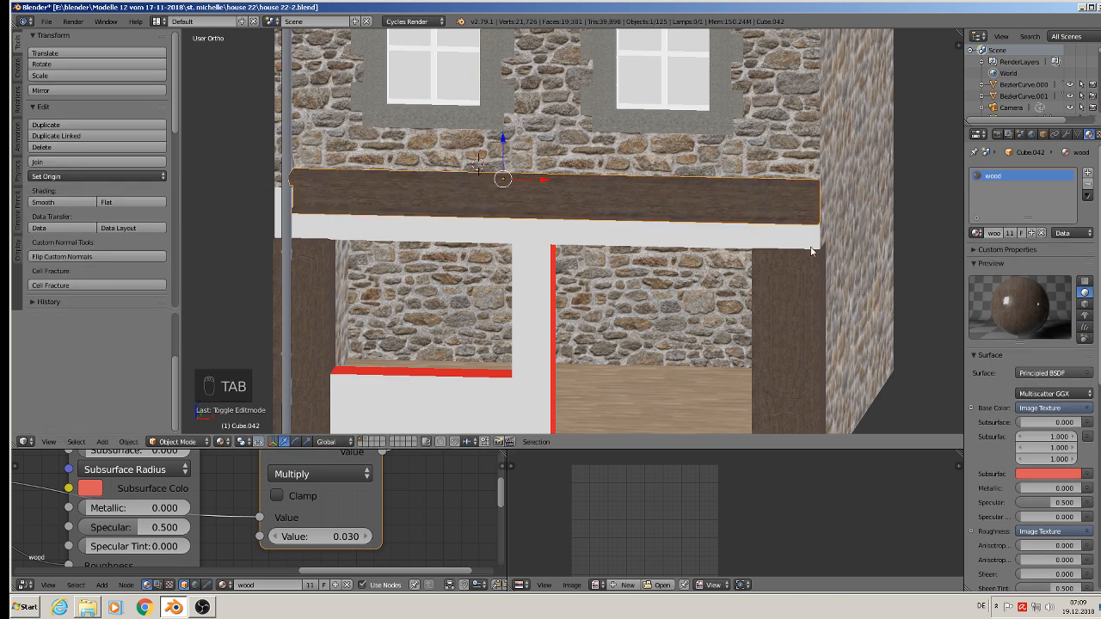
- Inspect the cornice's right end and wood grain up close in Rendered viewport shading
middle_click_drag(862, 207, 791, 216)
scroll(718, 195, "up", 3)
scroll(698, 167, "up", 6)
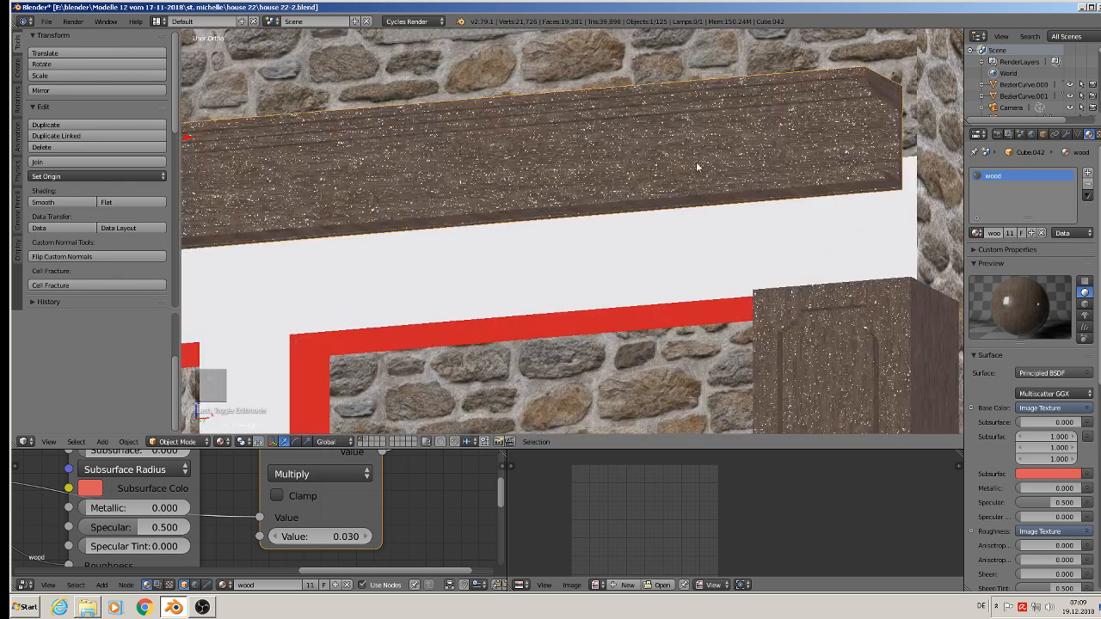
scroll(698, 191, "down", 3)
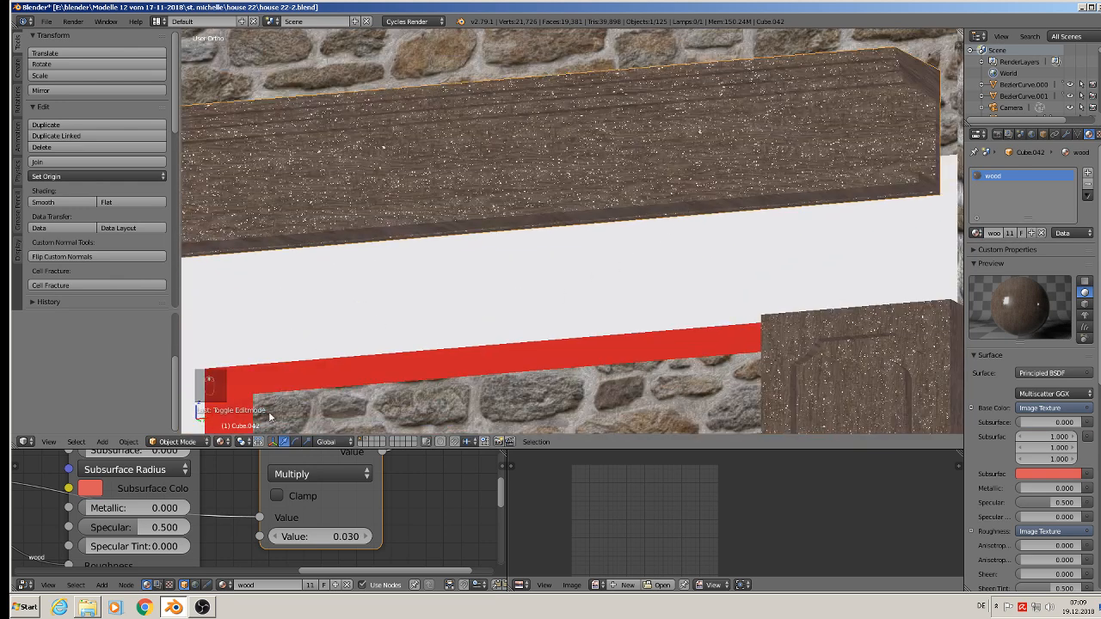
left_click(221, 442)
left_click(250, 363)
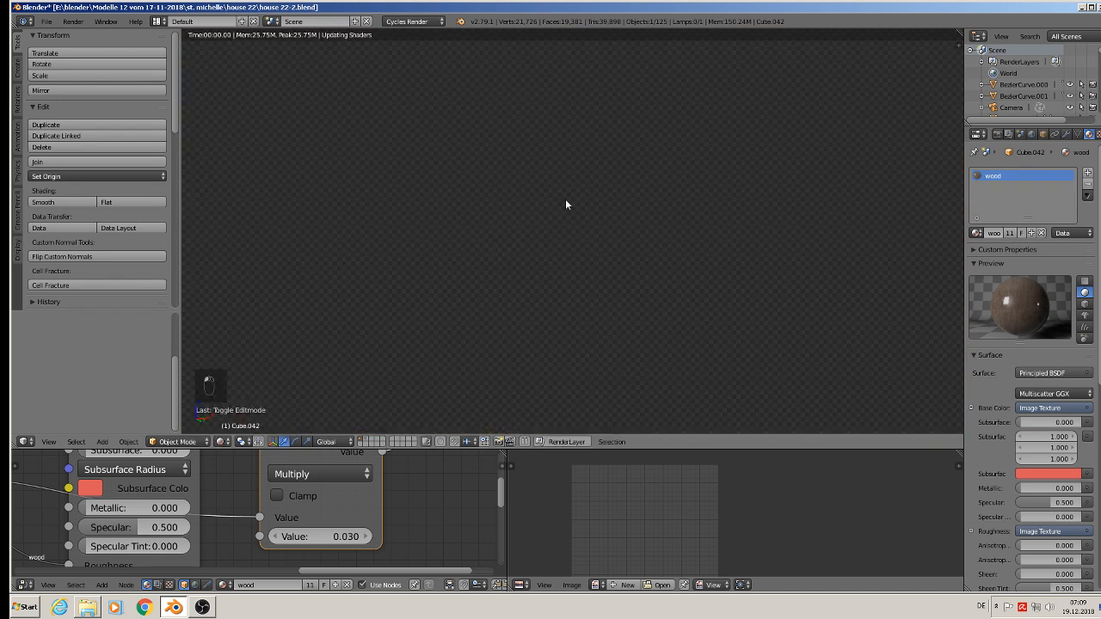
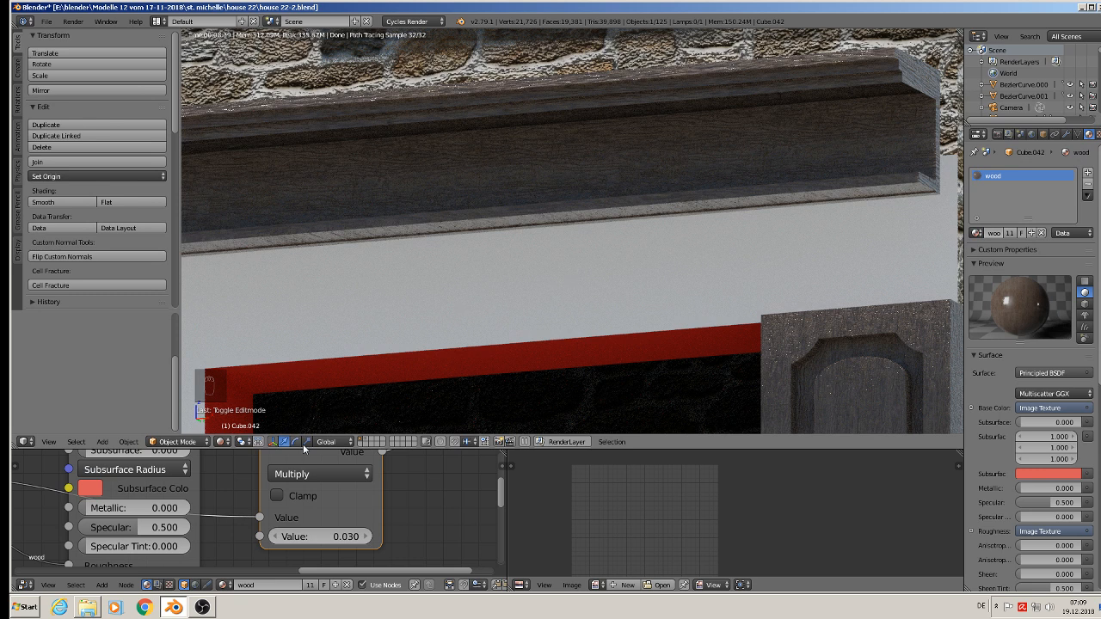
- Set the wood material's Multiply node value to 0.003 to weaken the displacement
scroll(348, 533, "down", 4)
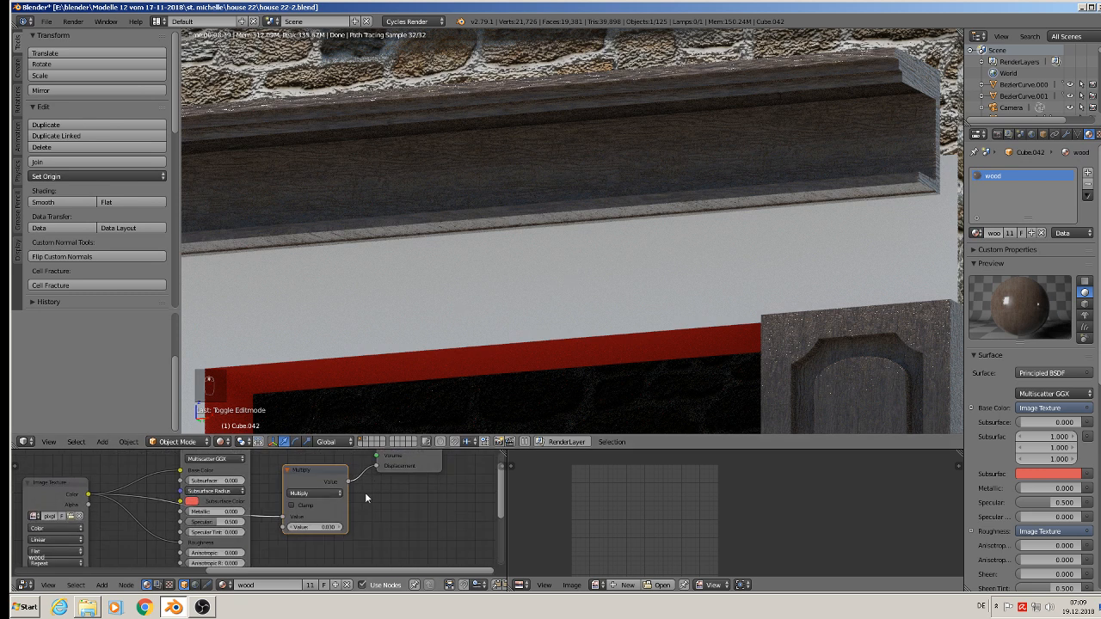
scroll(365, 492, "up", 5)
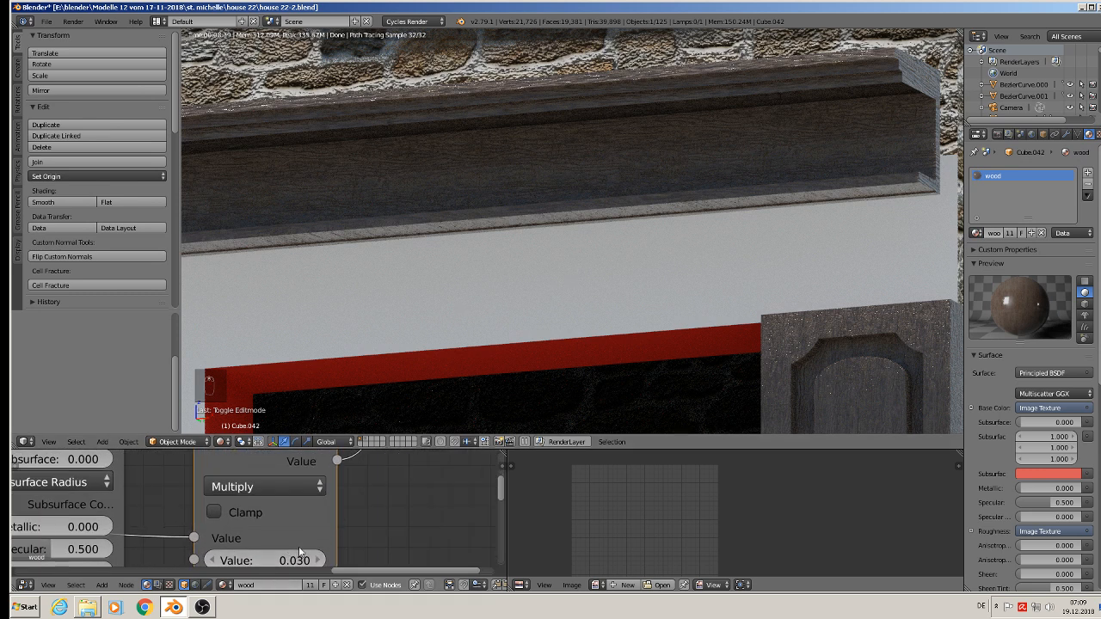
scroll(298, 546, "down", 6)
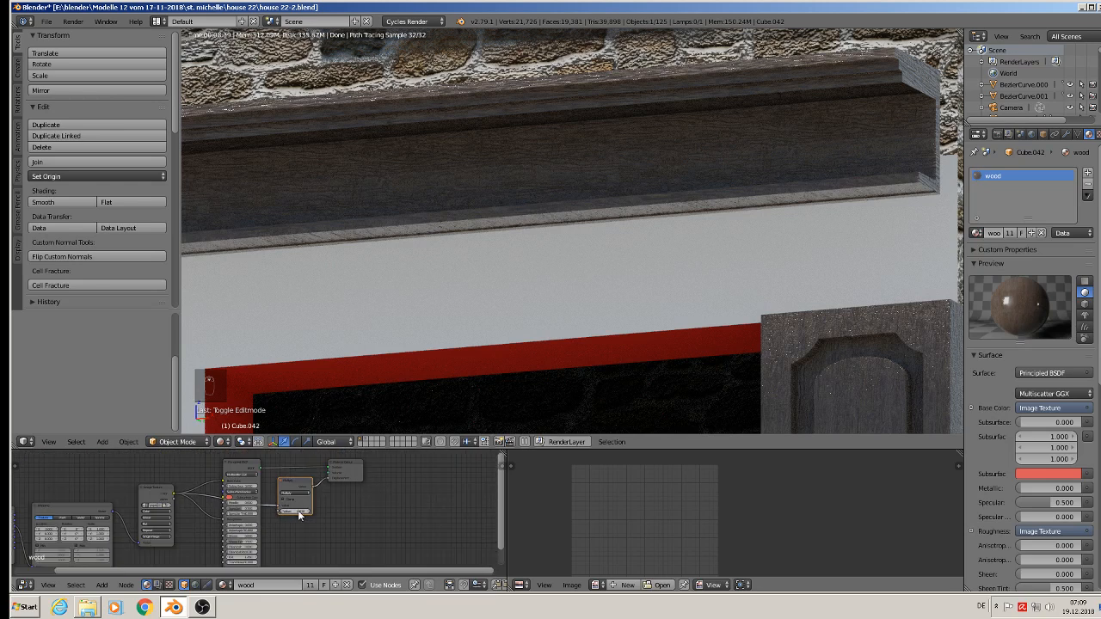
scroll(298, 510, "up", 6)
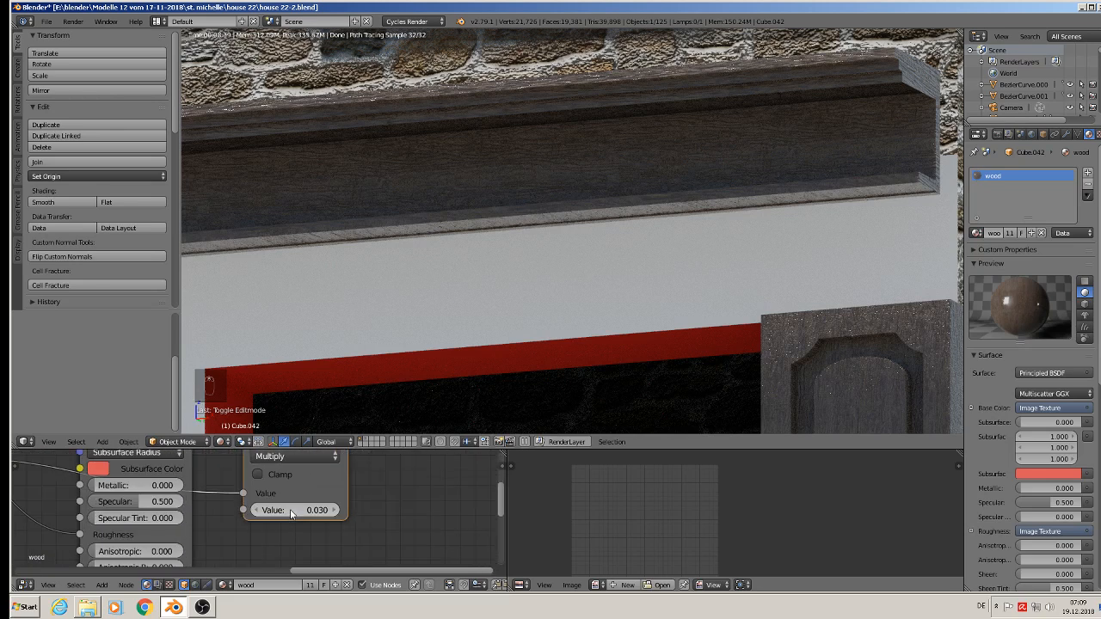
left_click(290, 511)
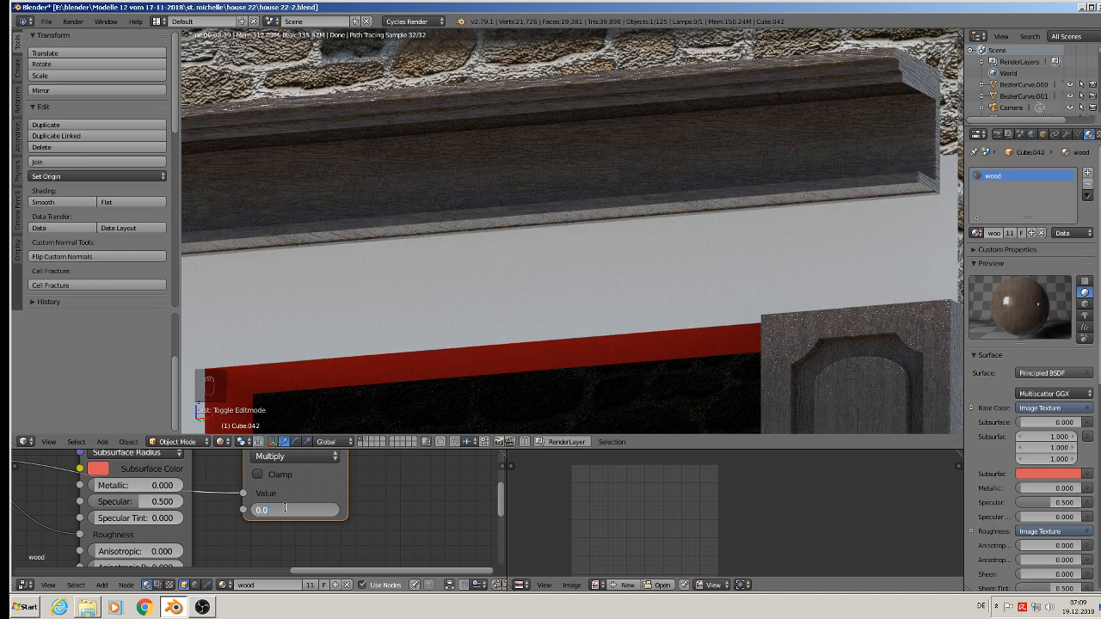
key("Return")
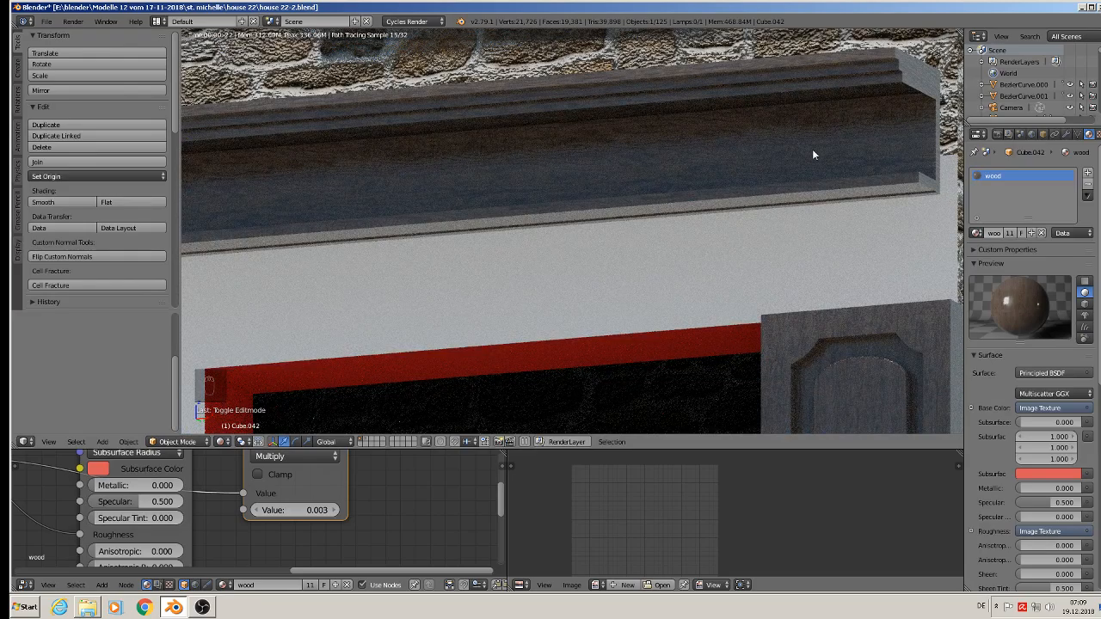
- Disconnect the image texture from the Roughness input of the wood material's Principled BSDF
scroll(481, 379, "down", 3)
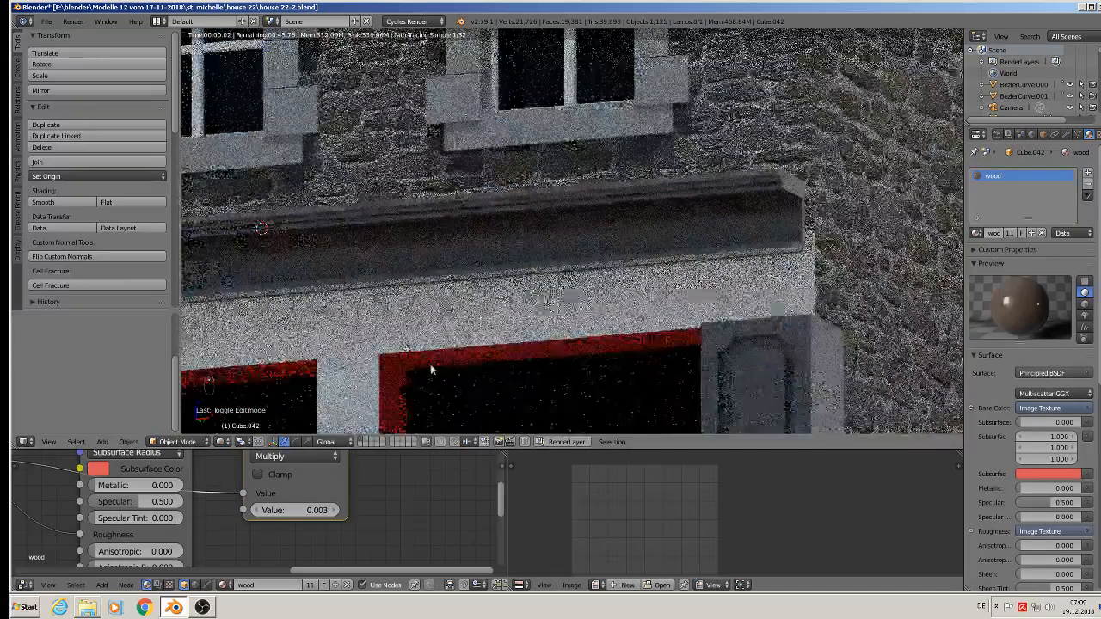
middle_click_drag(28, 511, 73, 507)
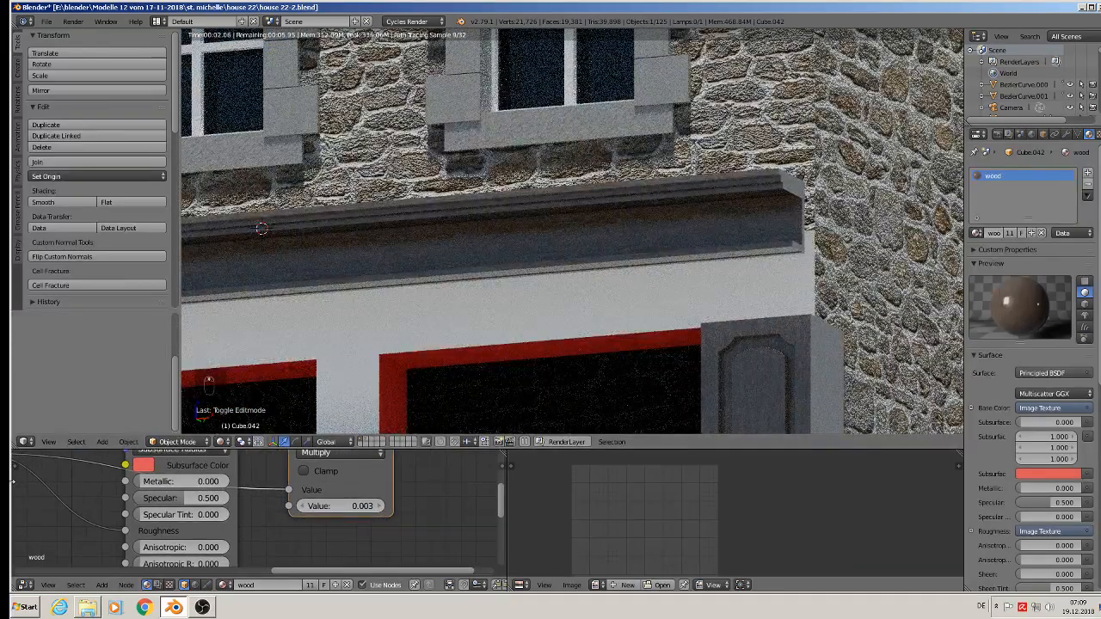
scroll(226, 557, "down", 5)
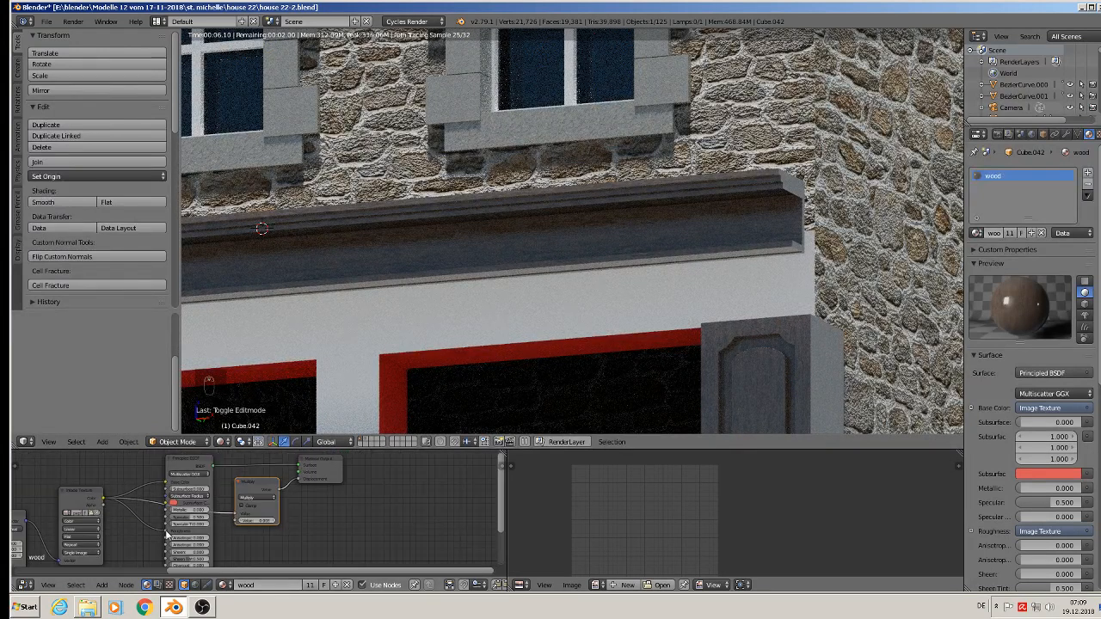
left_click_drag(167, 534, 136, 521)
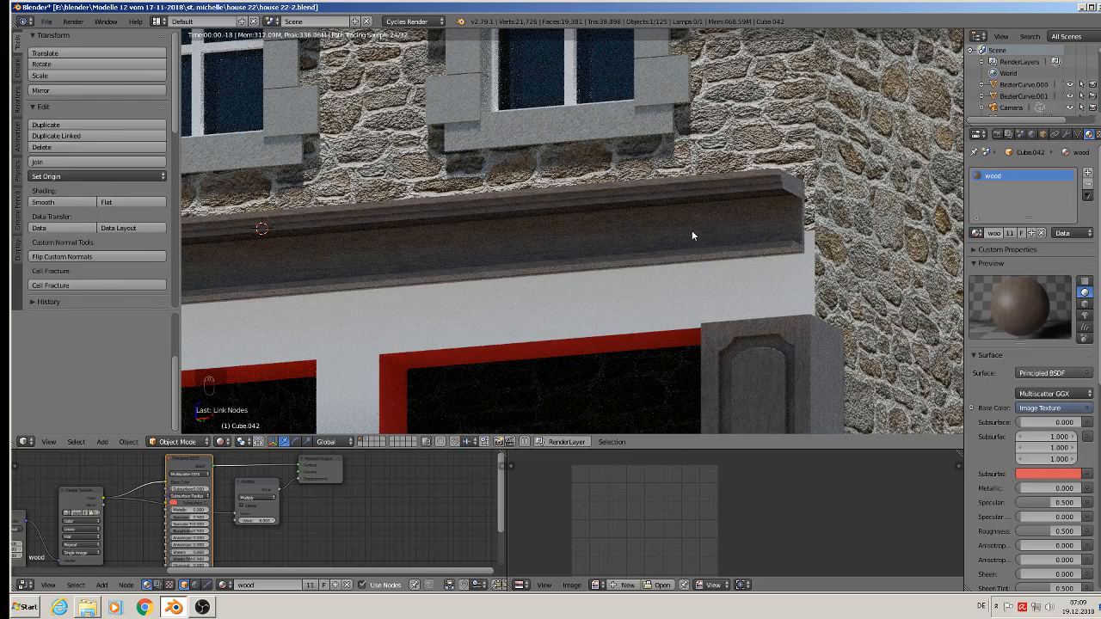
- Return the viewport to Material shading and extend the cornice's right end slightly past the house corner along X
scroll(693, 232, "up", 1)
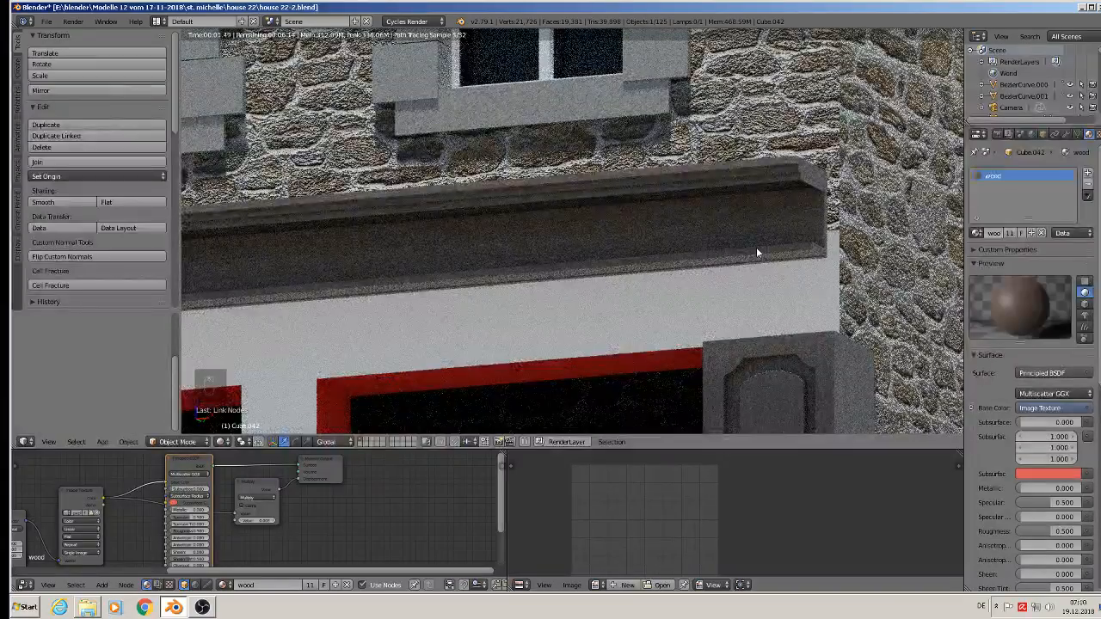
key("Tab")
left_click(211, 442)
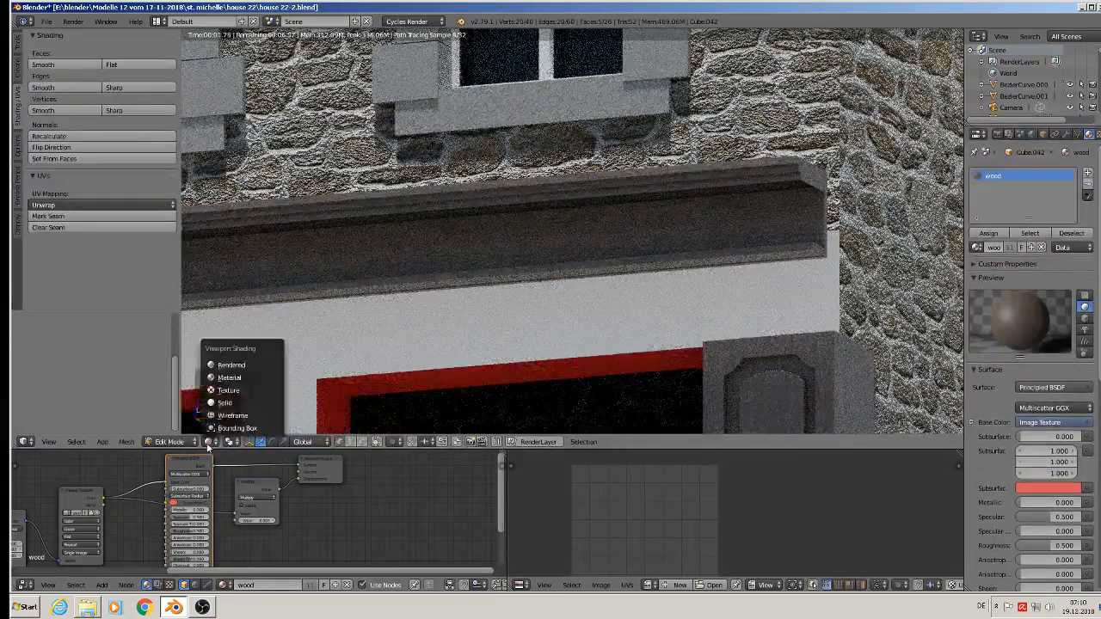
left_click(234, 376)
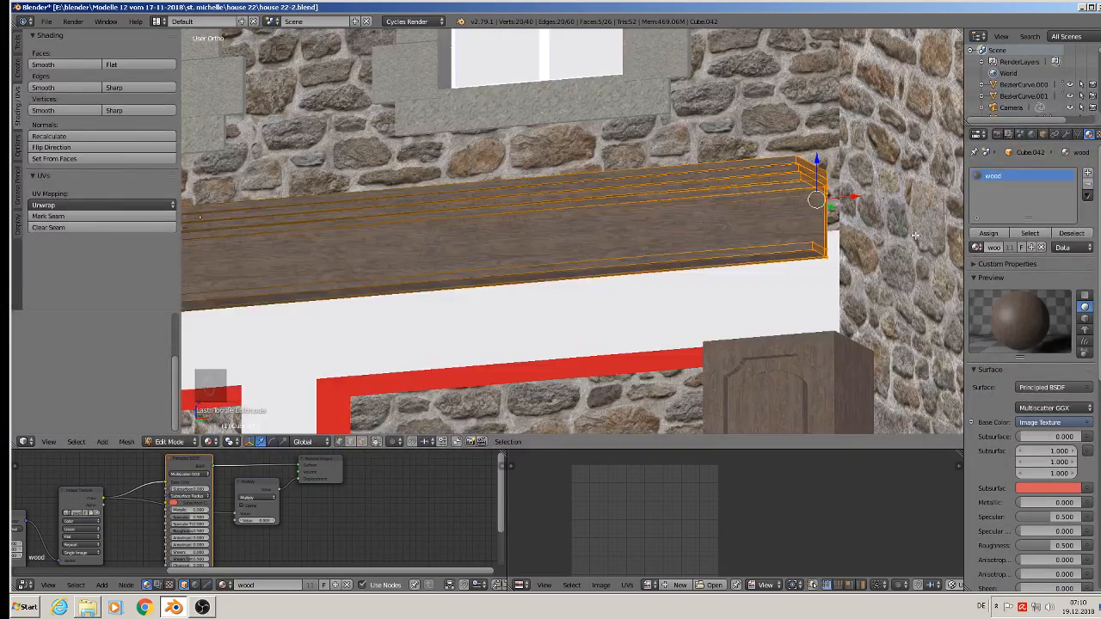
left_click_drag(848, 197, 861, 197)
key("Tab")
- Examine how both ends of the cornice fit across the house front
scroll(774, 273, "down", 5)
key("KP_1")
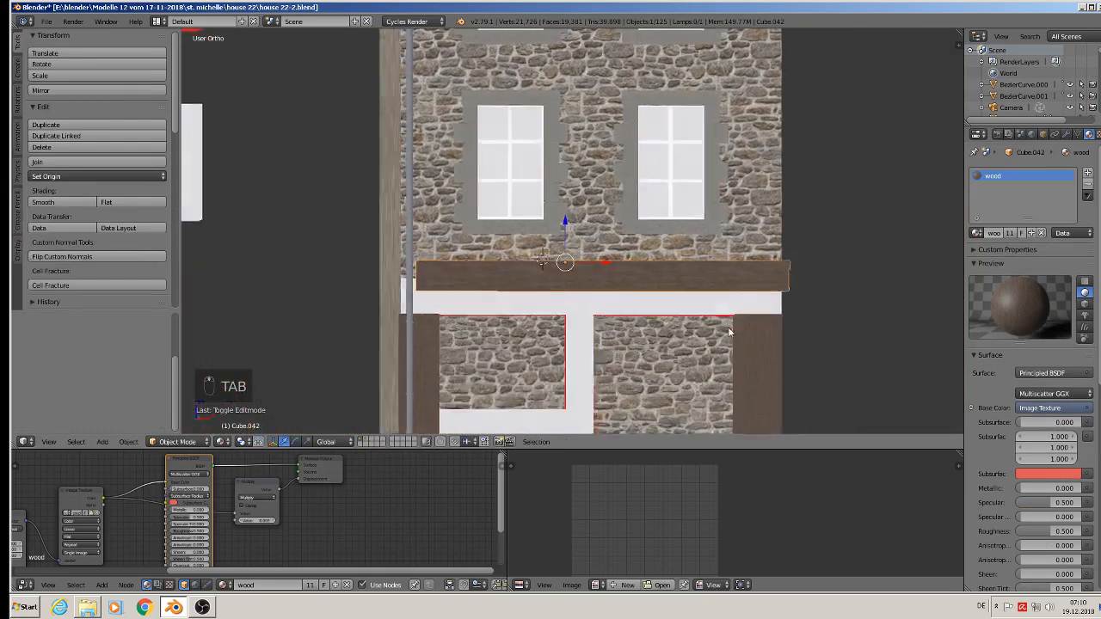
scroll(729, 331, "up", 3)
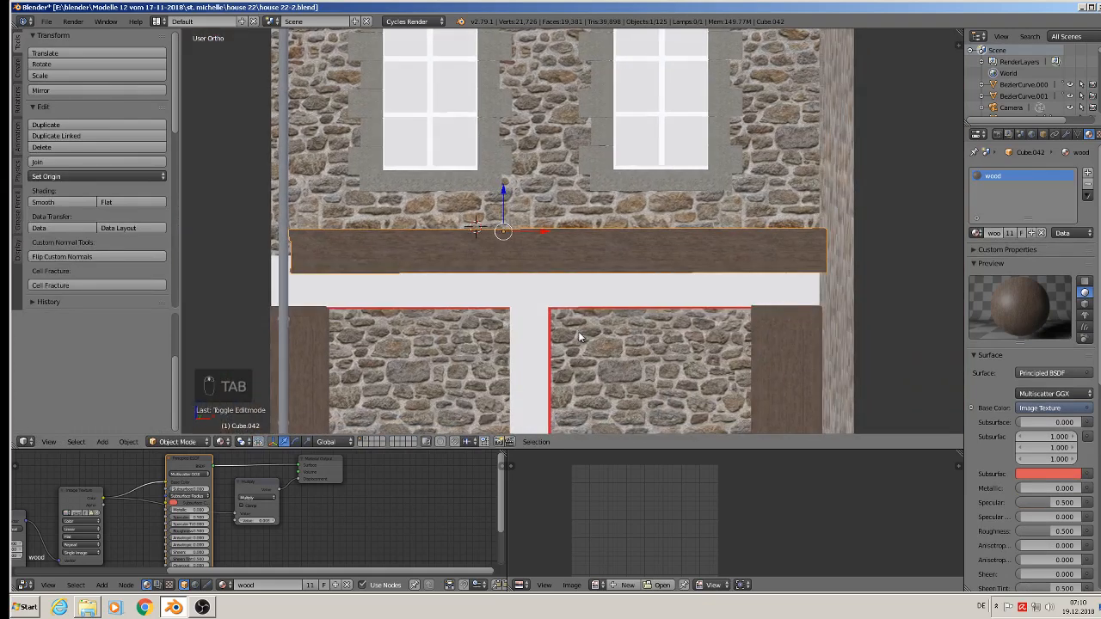
scroll(467, 341, "up", 1)
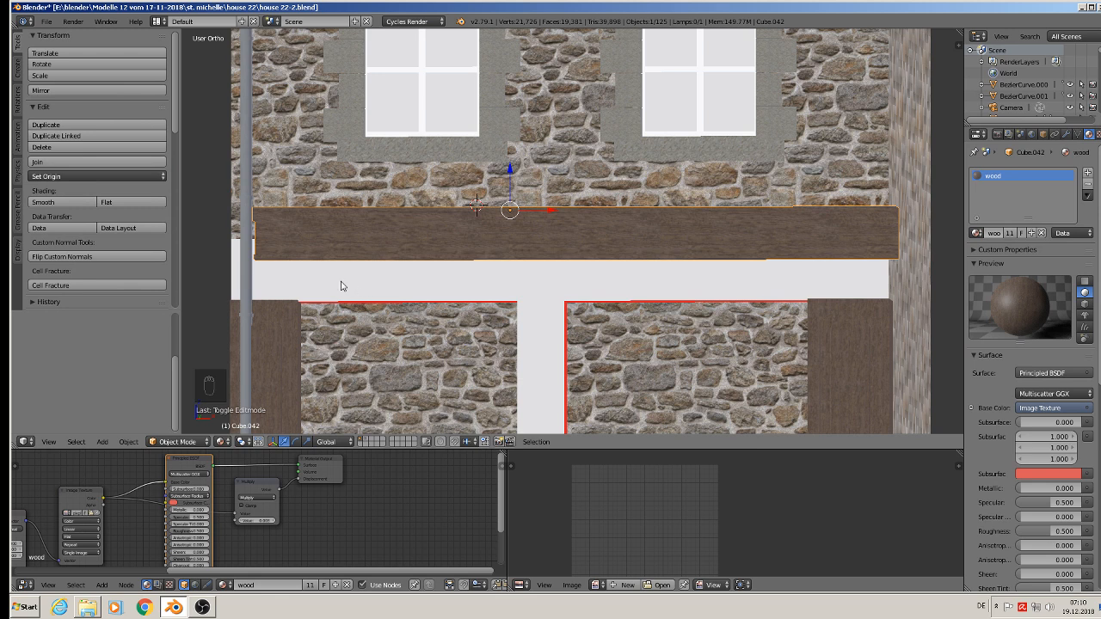
middle_click_drag(339, 285, 311, 272)
scroll(319, 273, "down", 4)
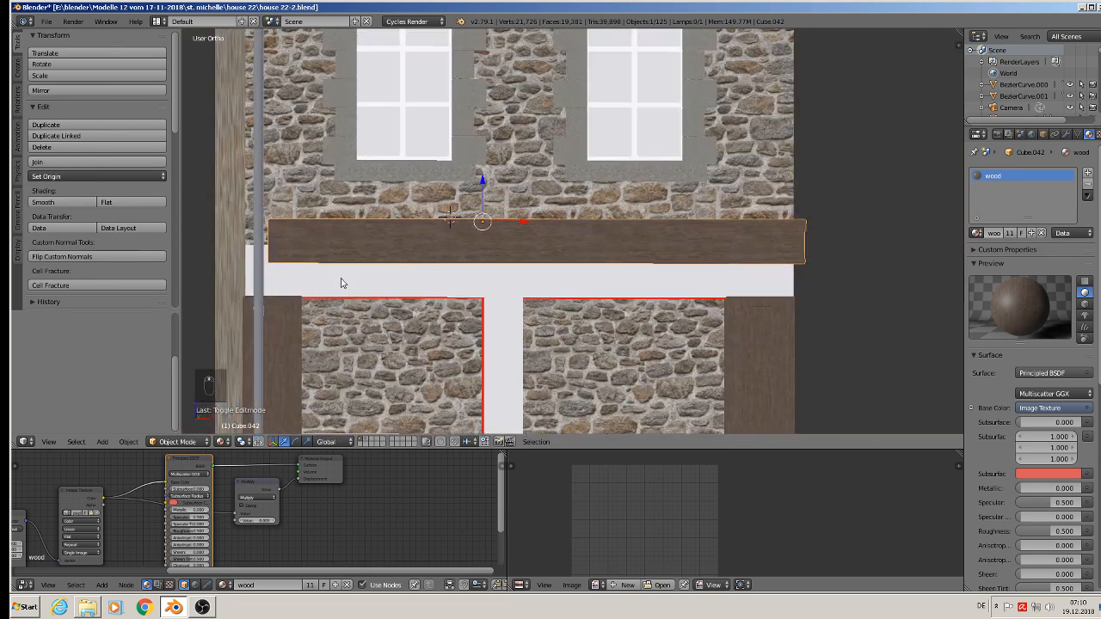
scroll(361, 297, "down", 3)
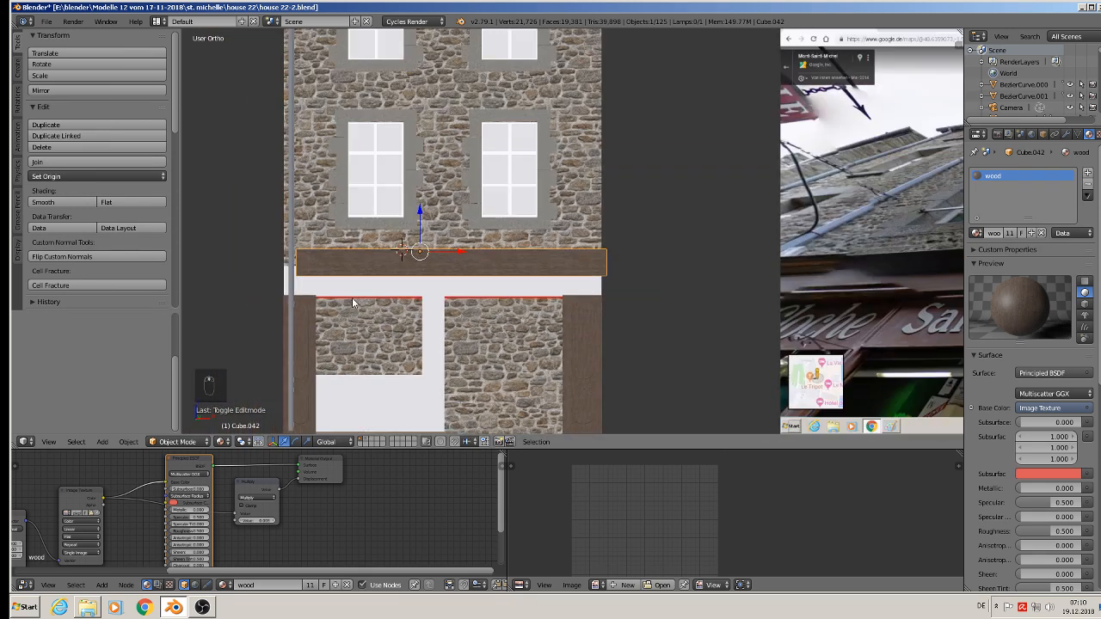
- Open the house wall mesh for editing and limit selection to its visible geometry
scroll(422, 321, "down", 6)
scroll(426, 323, "up", 6)
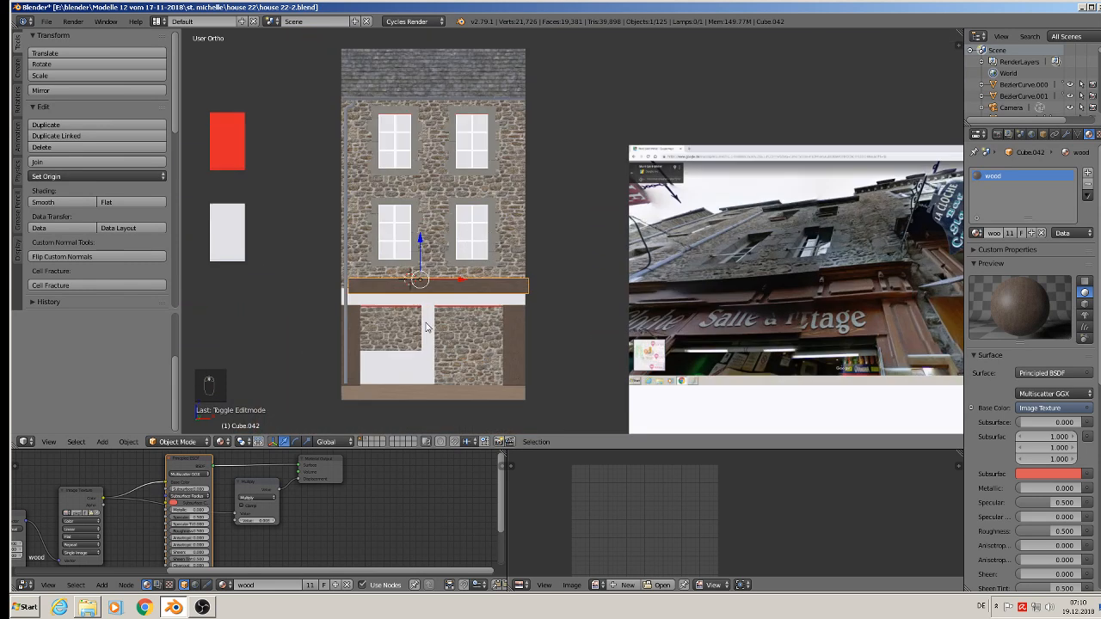
middle_click_drag(422, 342, 558, 282, "shift")
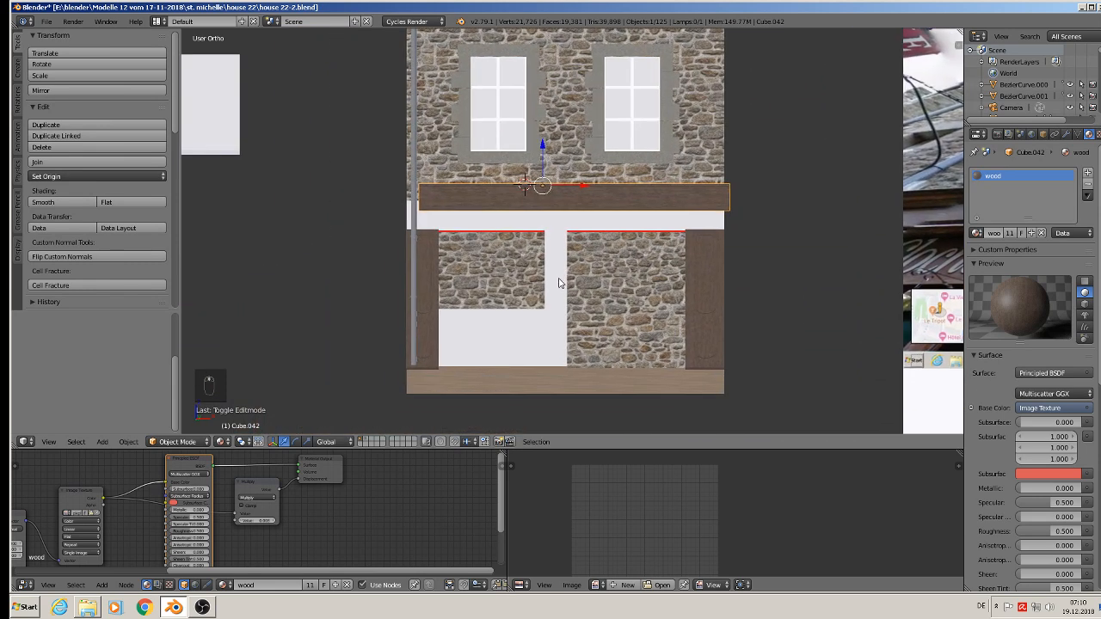
scroll(558, 281, "up", 1)
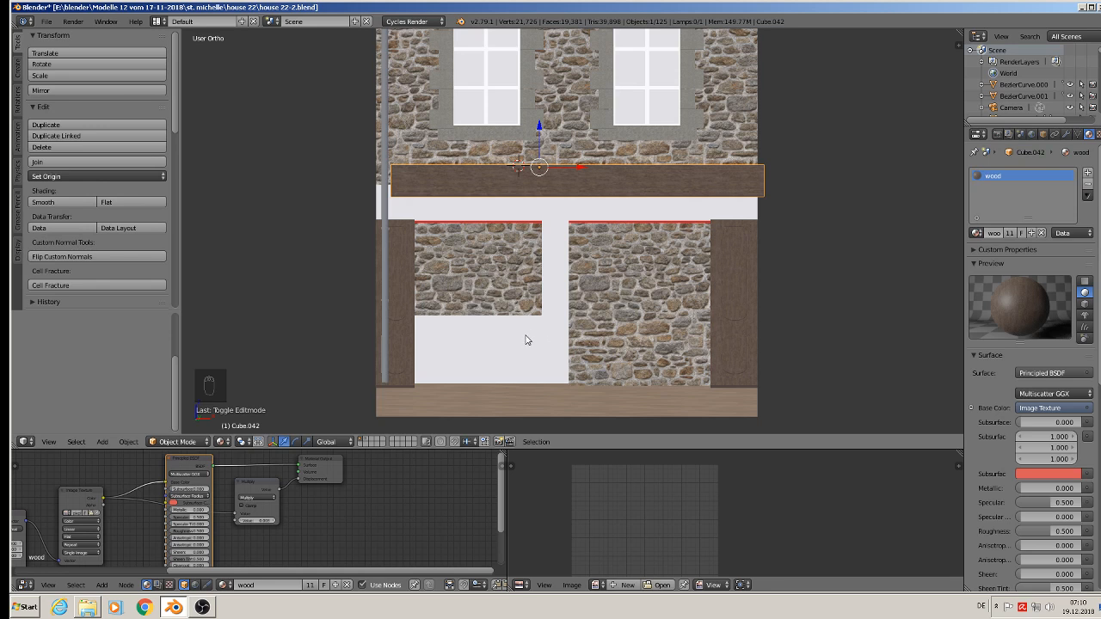
key("Tab")
key("Tab")
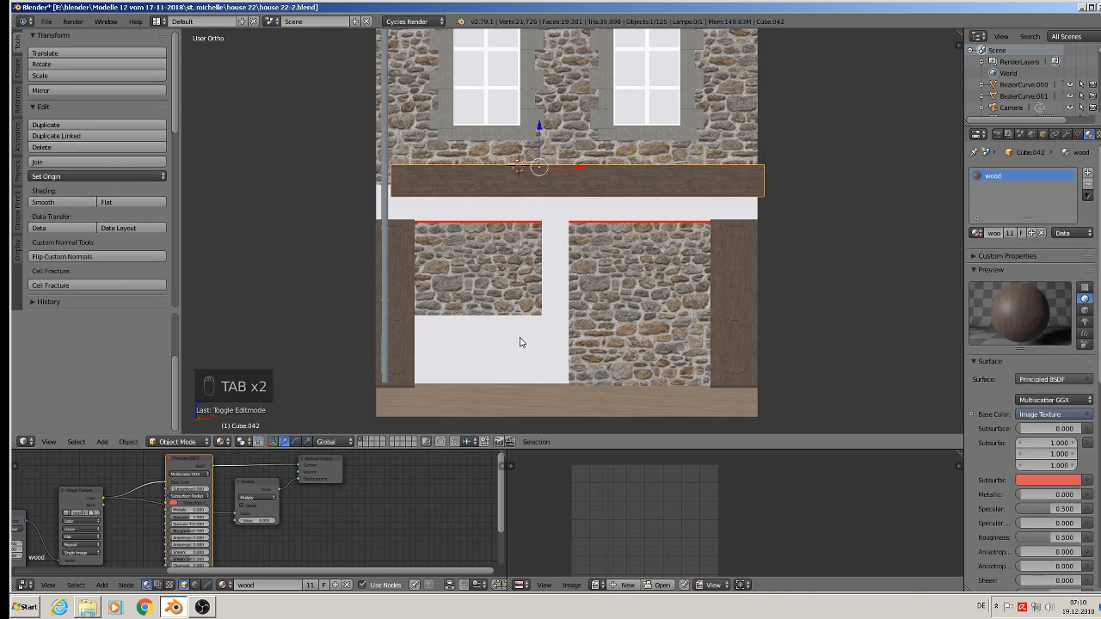
right_click(516, 344)
key("Tab")
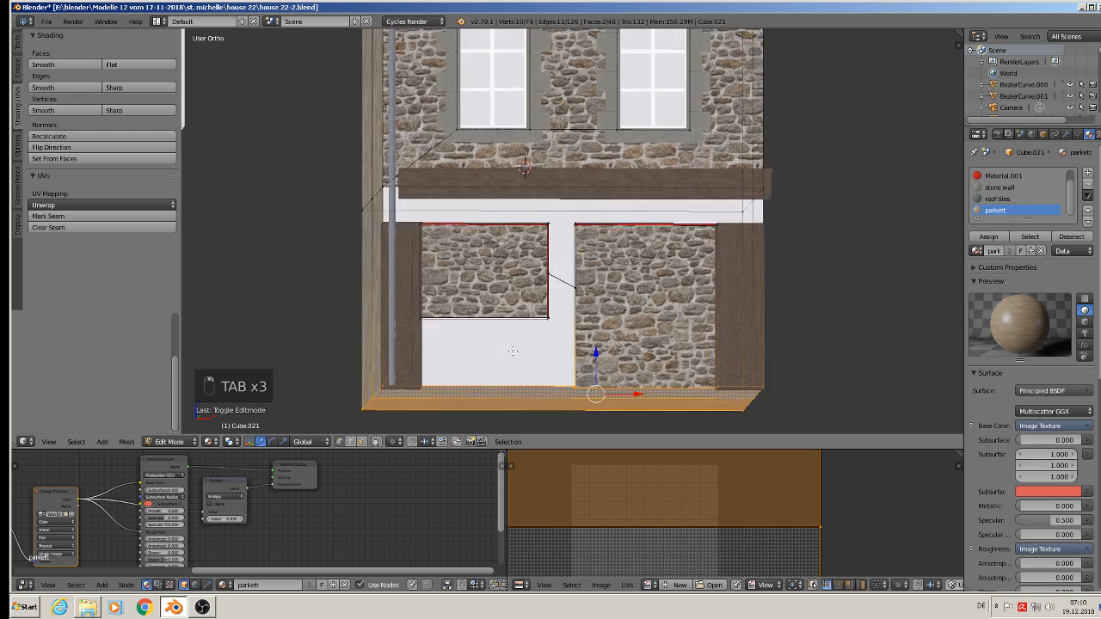
scroll(512, 348, "up", 2)
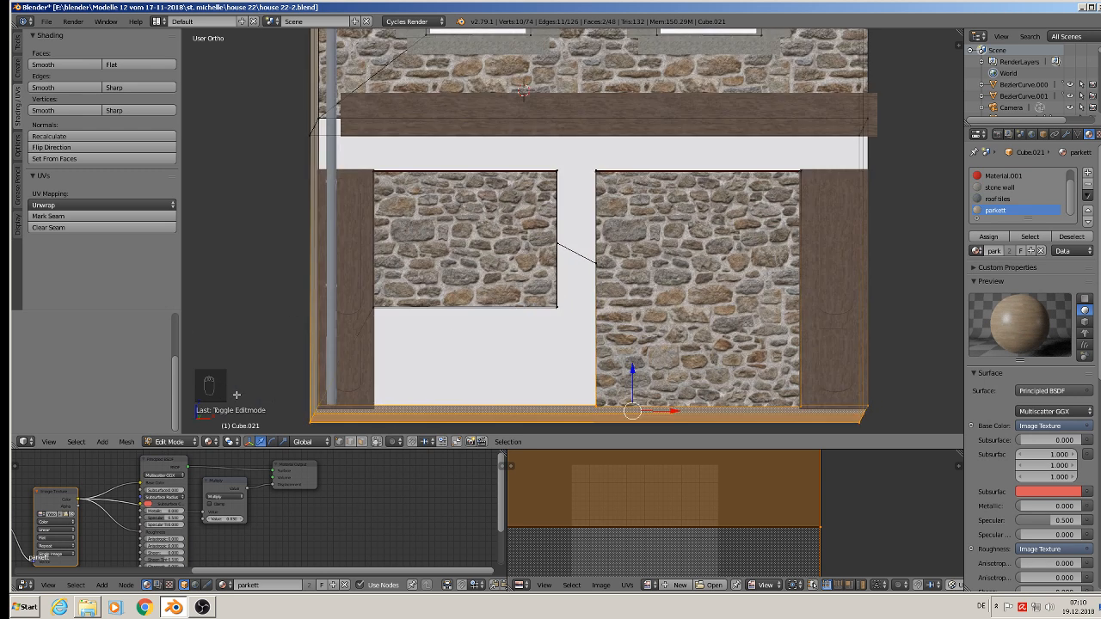
left_click(376, 442)
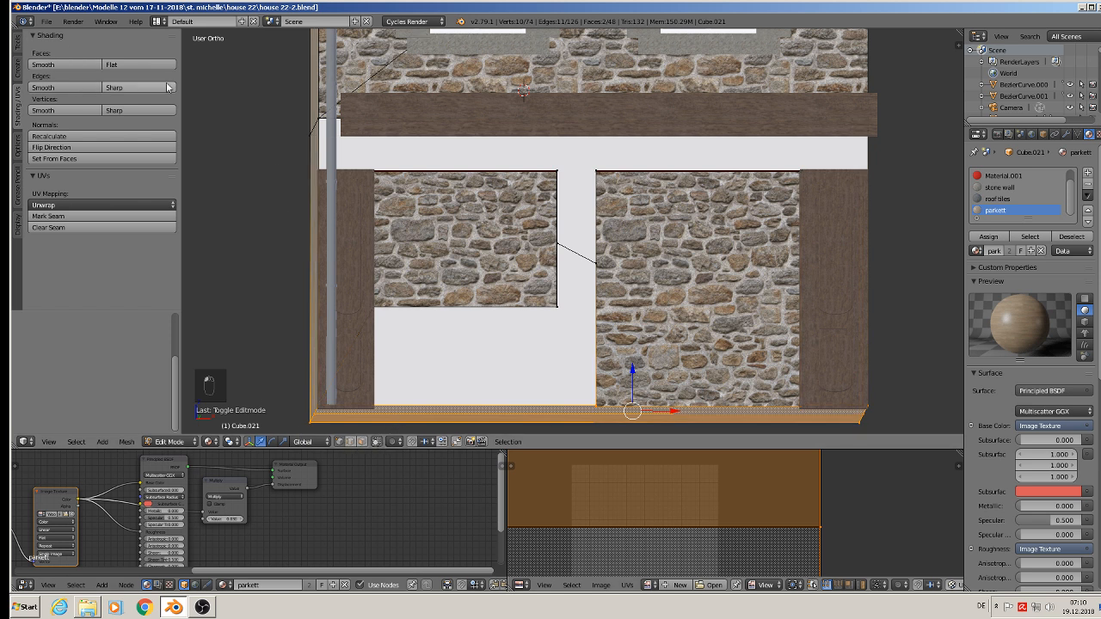
left_click(19, 43)
scroll(64, 262, "down", 2)
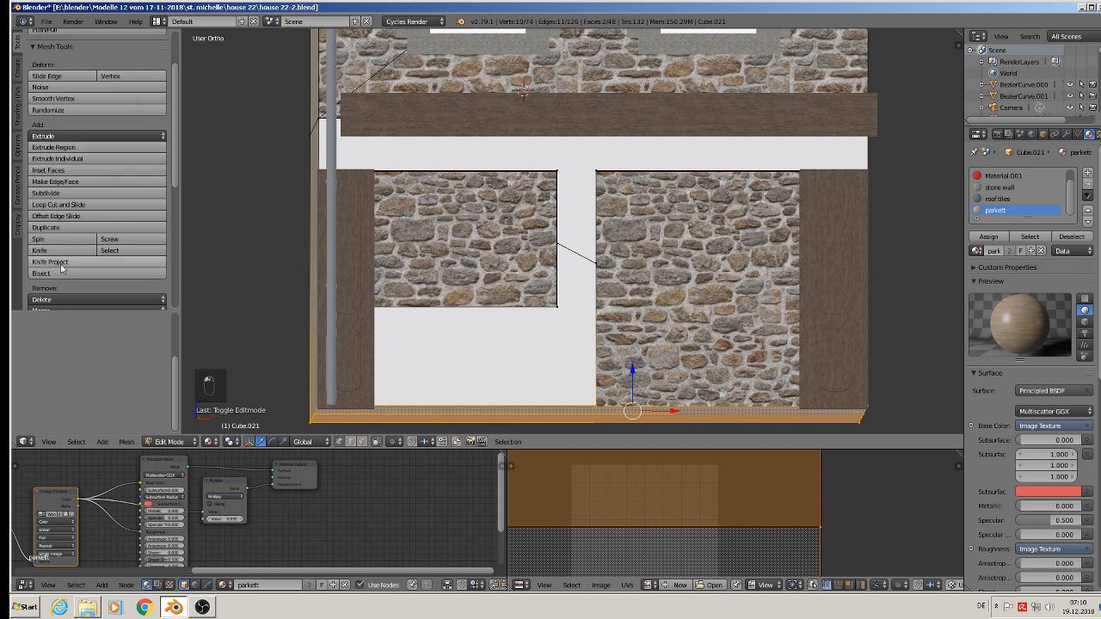
left_click(52, 250)
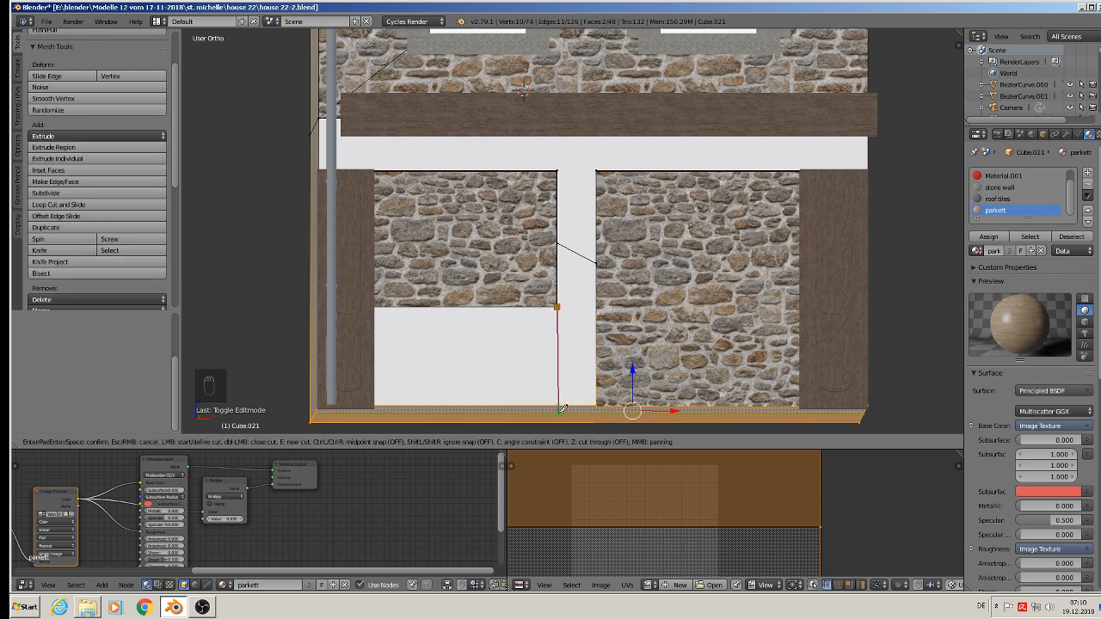
key("Escape")
middle_click_drag(578, 371, 558, 381)
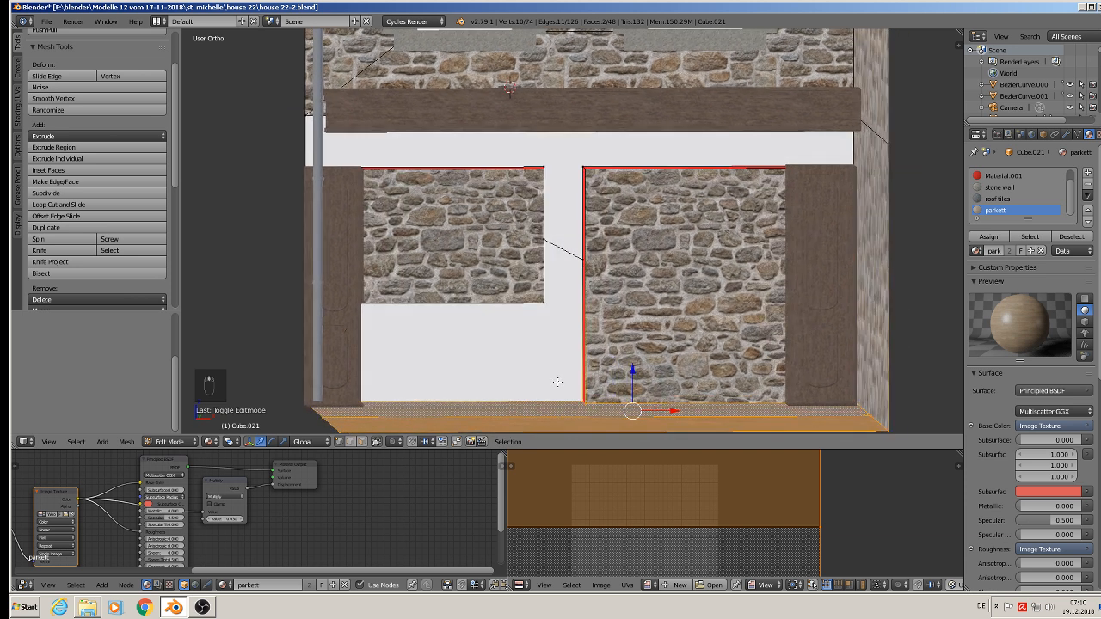
- In front view, knife-cut the wall from the left stone panel's lower corner beside the middle post straight down to the base edge
key("KP_1")
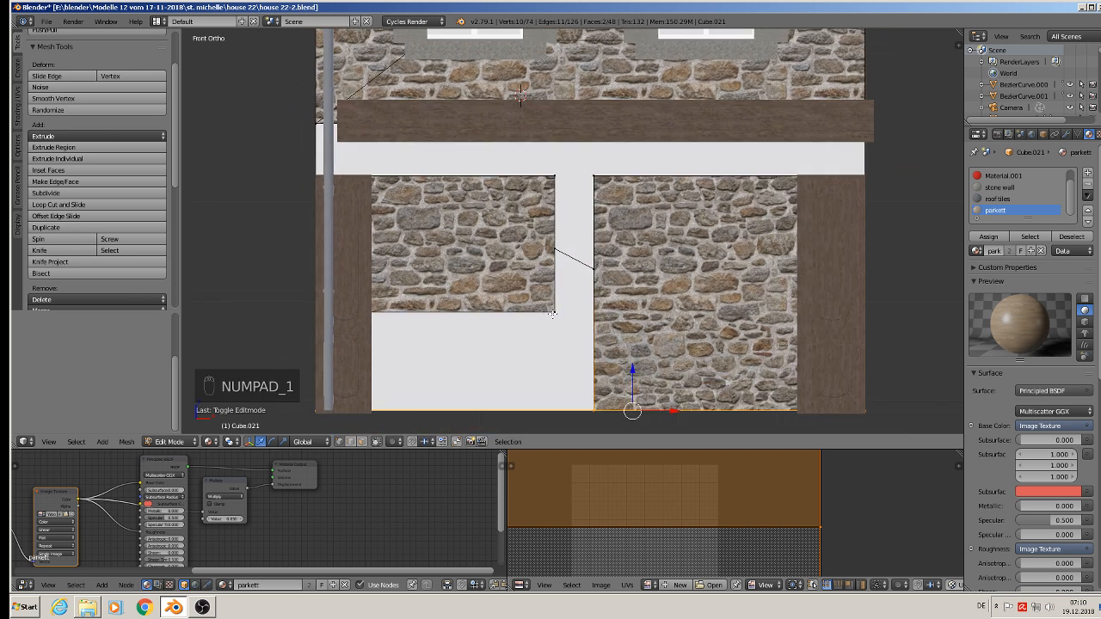
right_click(552, 314)
left_click(60, 250)
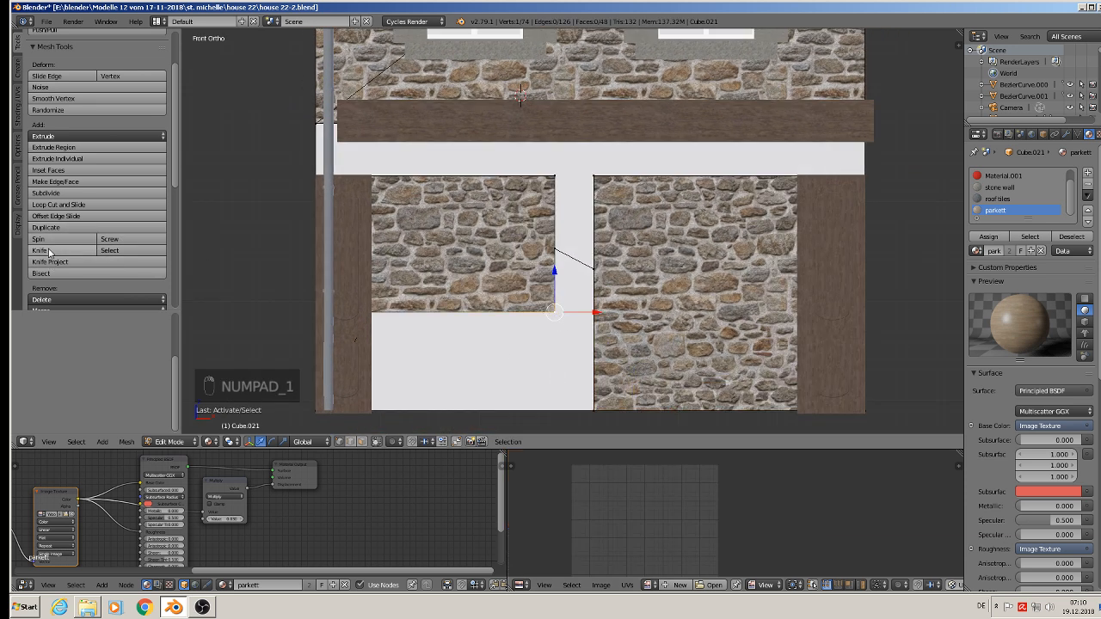
left_click(559, 309)
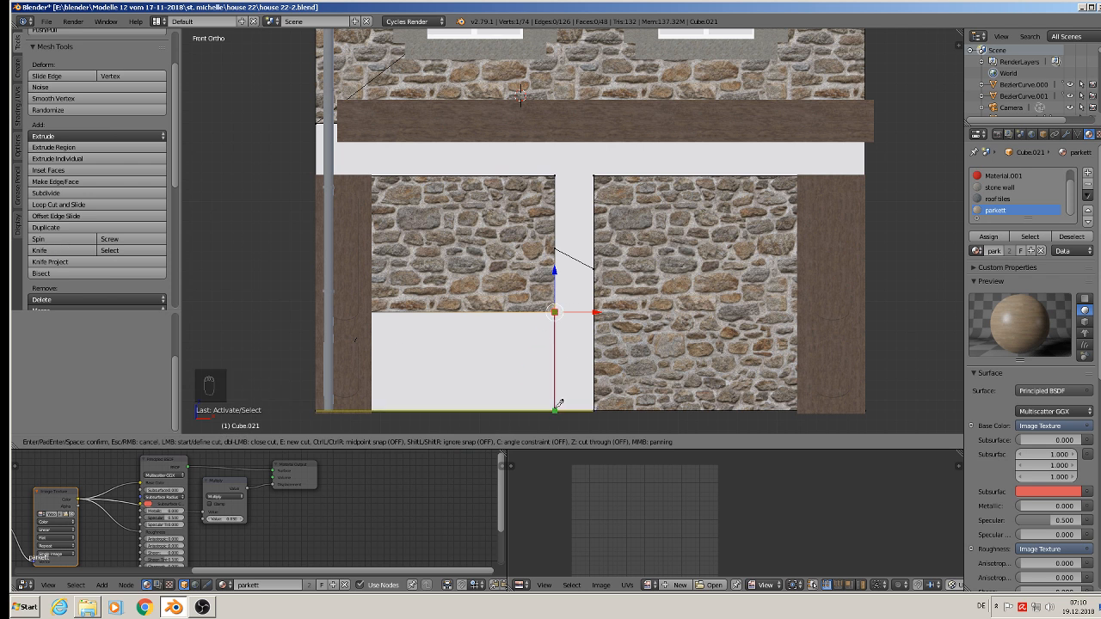
left_click(555, 409)
key("Return")
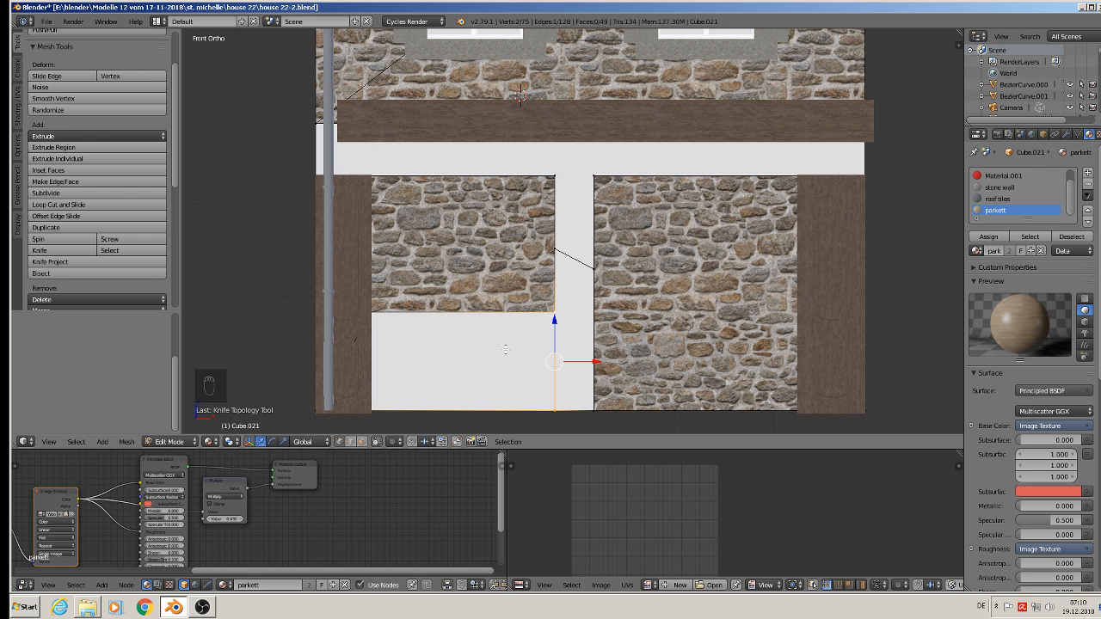
- Select the white face below the left stone panel and project its UVs from the front view
left_click(362, 441)
right_click(462, 349)
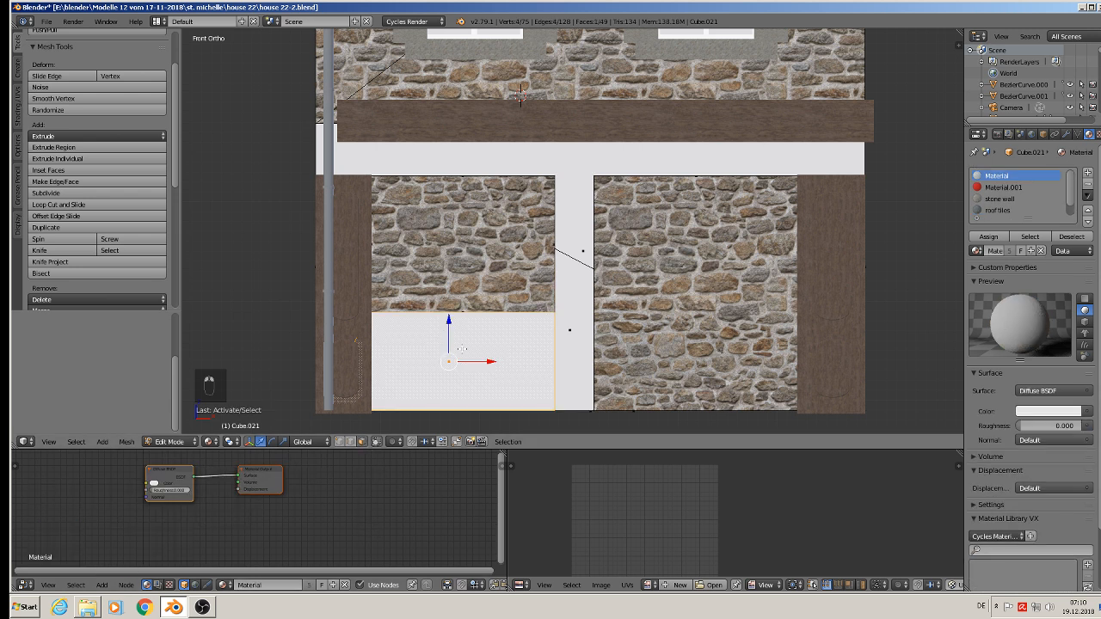
key("u")
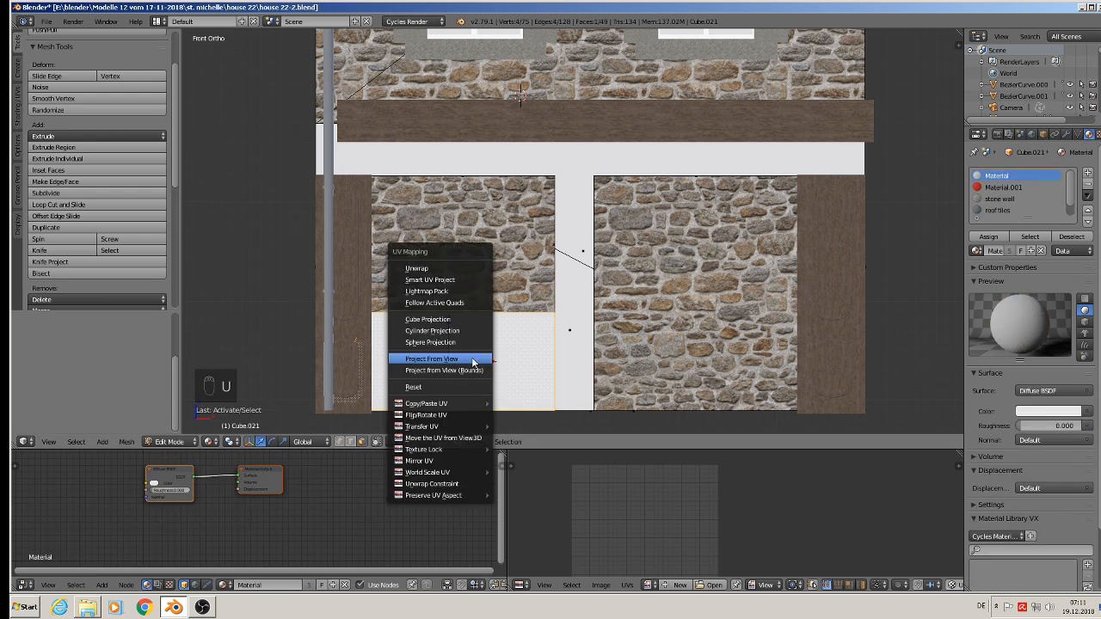
left_click(474, 358)
- Assign the stone wall material to the selected face and enlarge its UVs to match the surrounding stone size
left_click(1002, 198)
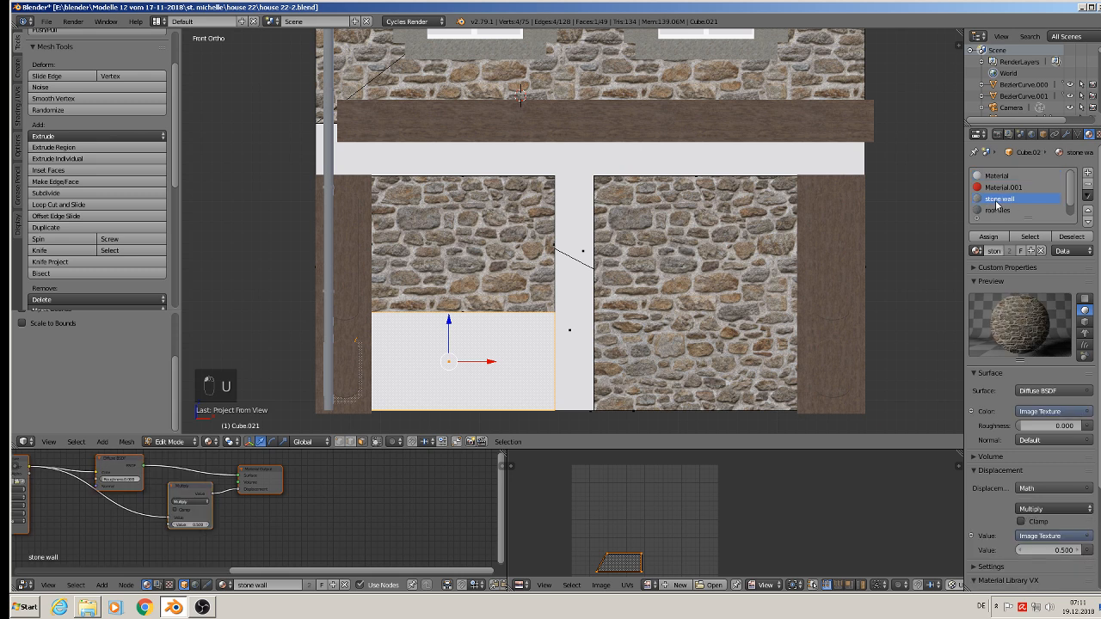
left_click(988, 237)
key("s")
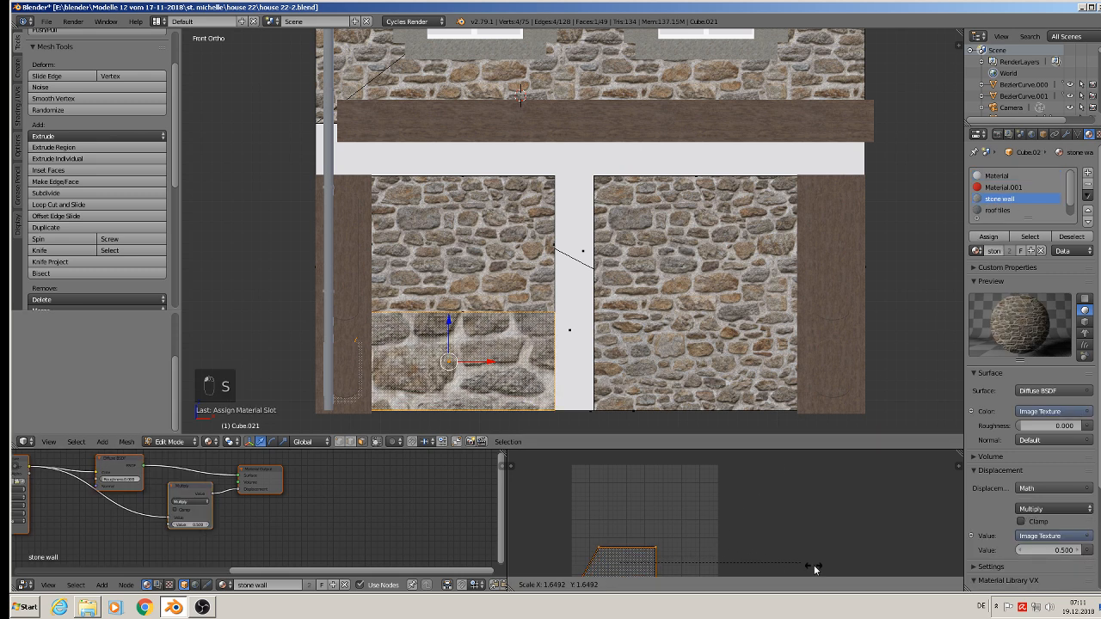
left_click(614, 538)
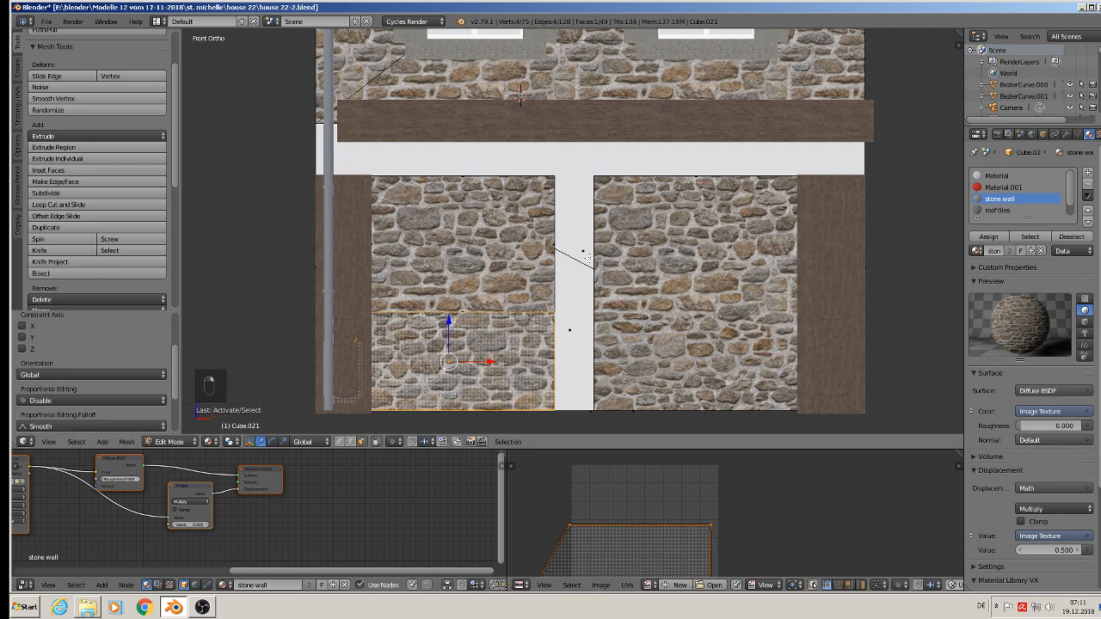
- Select the remaining white faces of the lintel and middle post and project their UVs from the front view
right_click(578, 274)
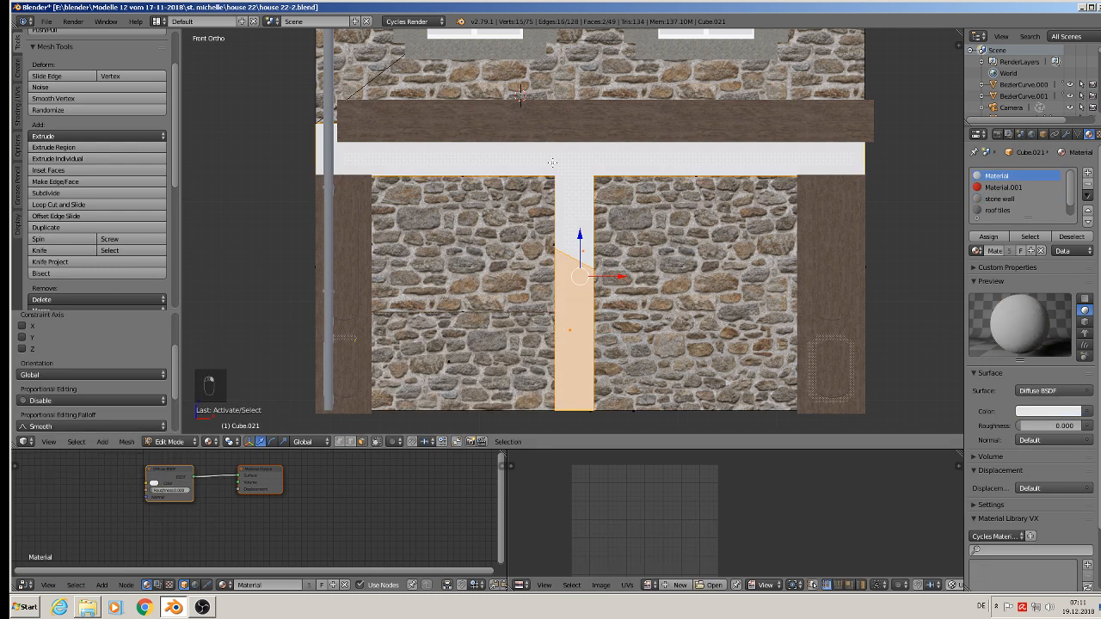
key("u")
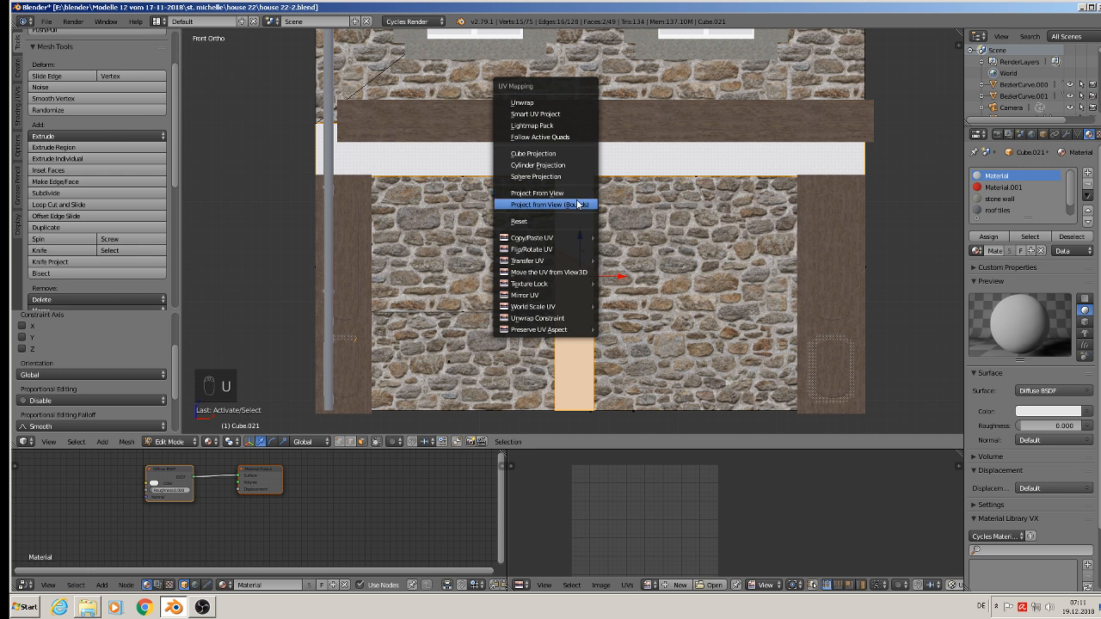
left_click(570, 201)
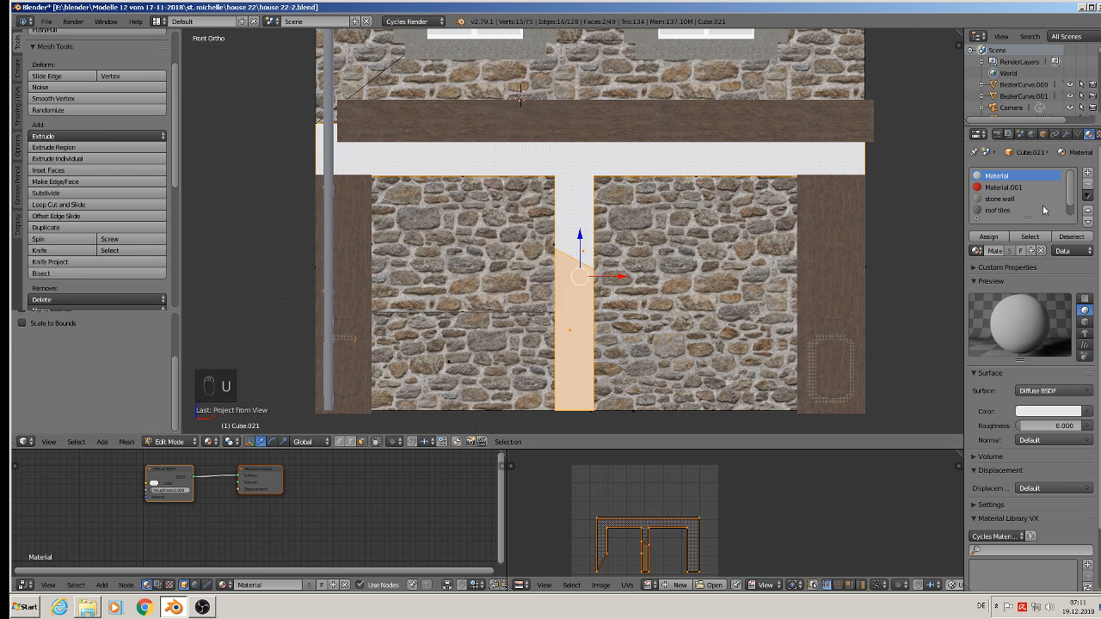
- Add a material slot with the existing wood material and assign it to the lintel and middle post faces
scroll(1003, 217, "down", 1)
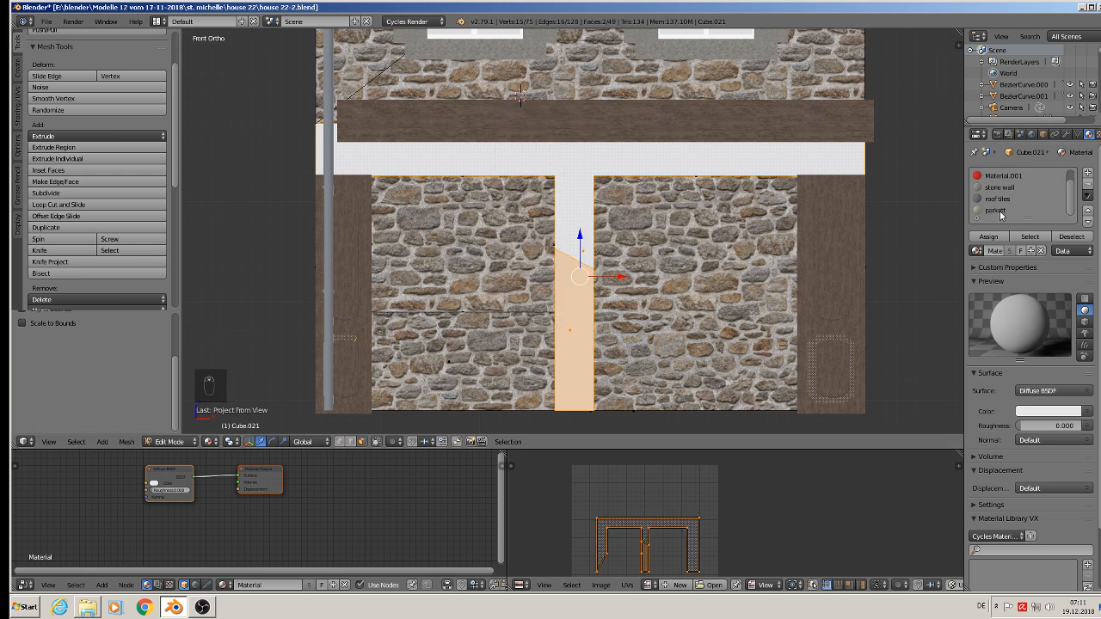
left_click(1087, 174)
left_click(976, 250)
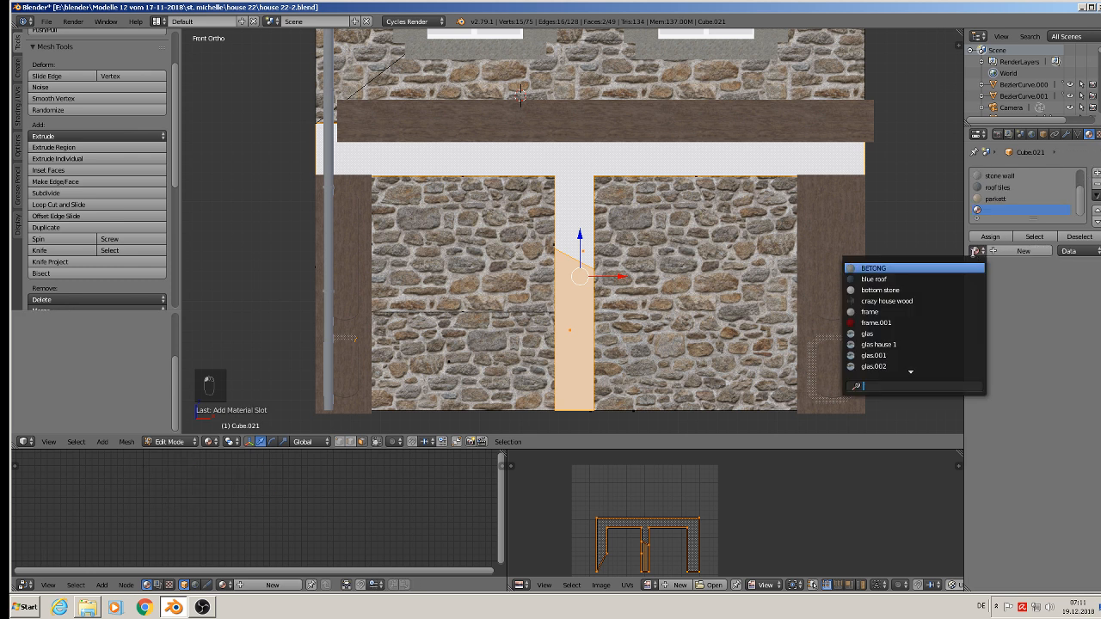
type("w")
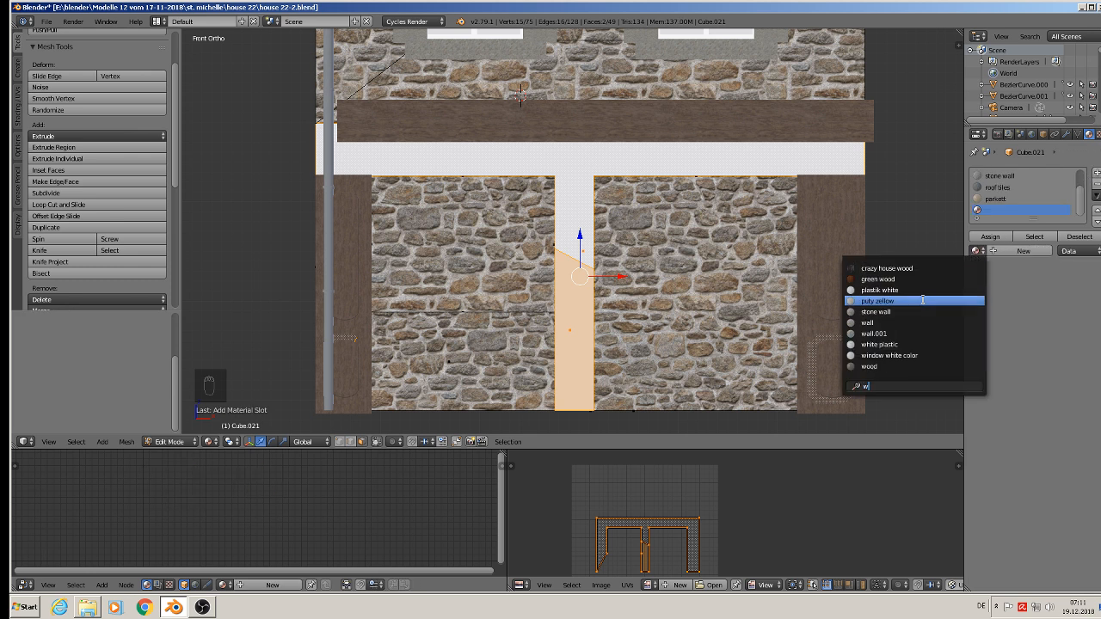
left_click(891, 362)
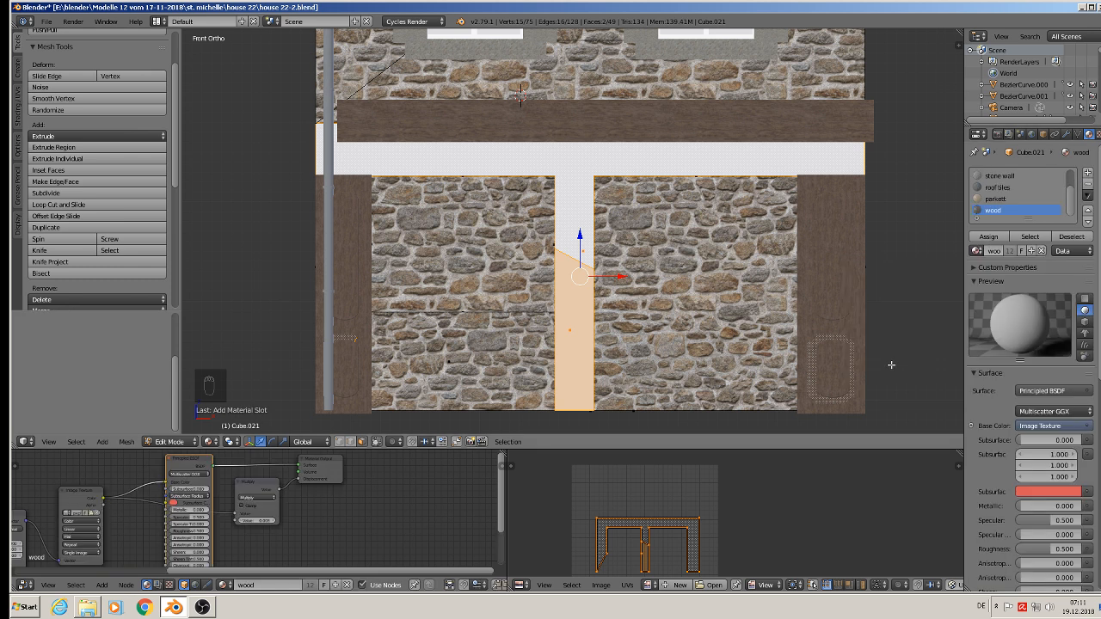
left_click(990, 236)
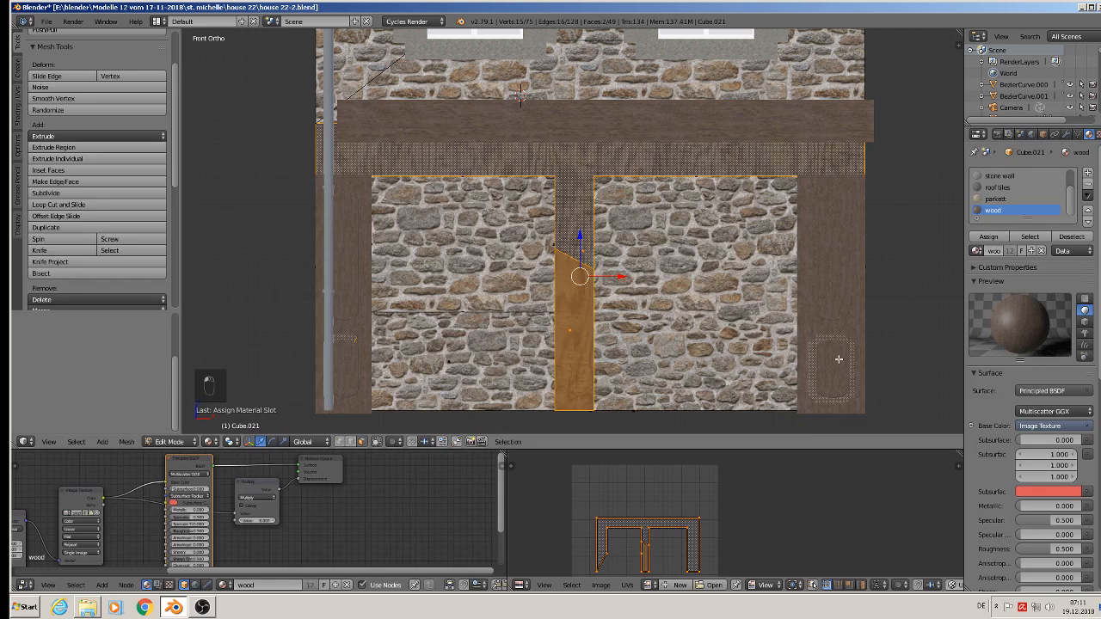
- Scale up the UVs of the lintel and middle post about 2.25 times and leave mesh editing
key("s")
key("Escape")
key("s")
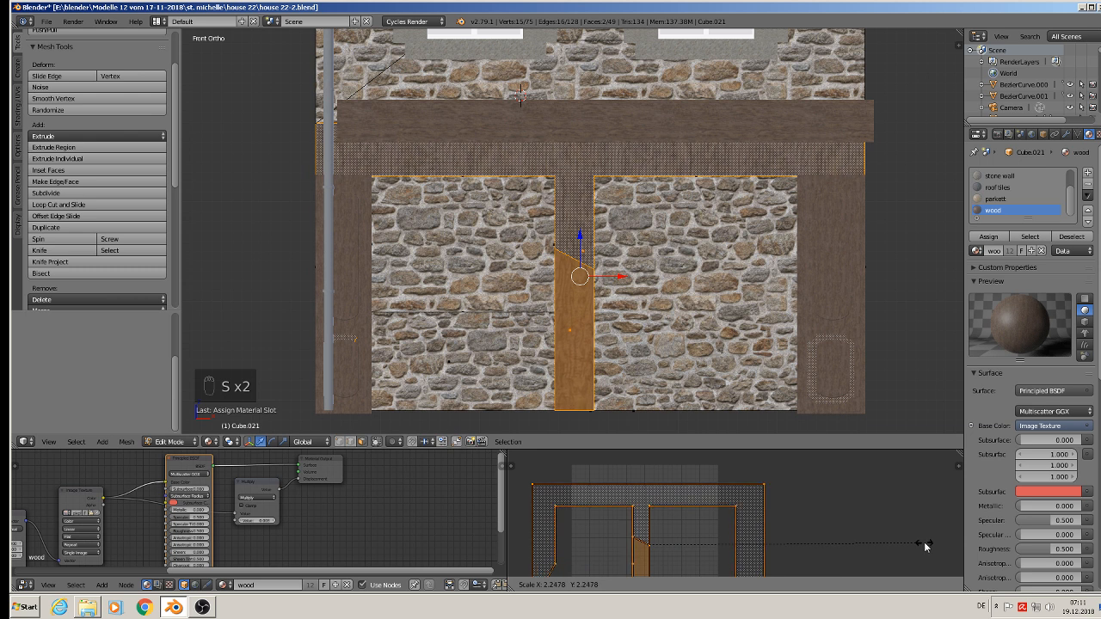
left_click(925, 541)
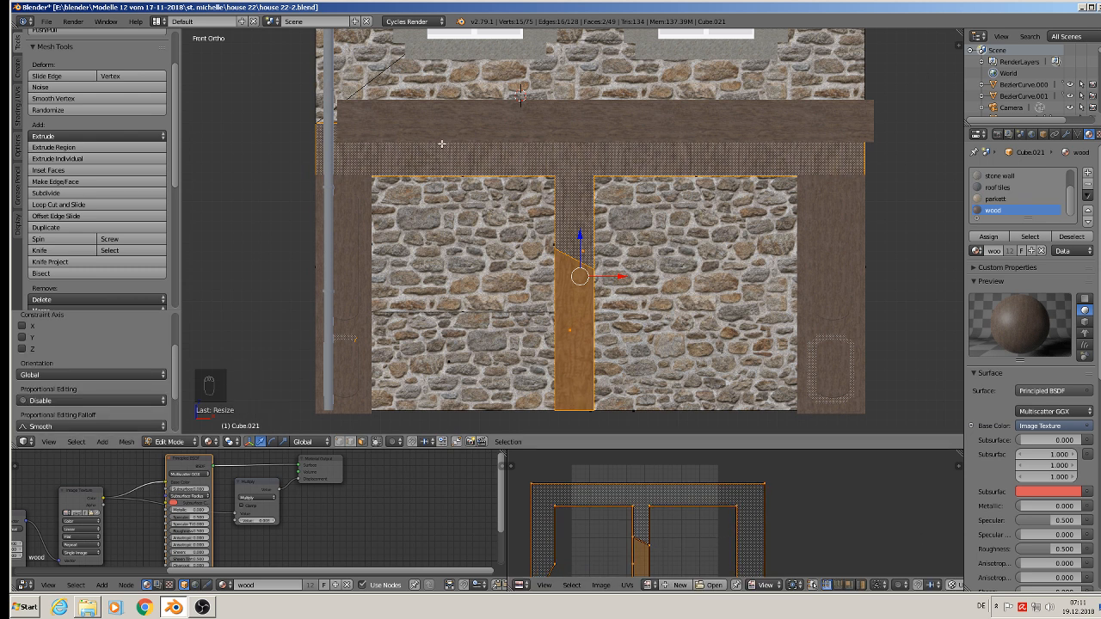
key("Tab")
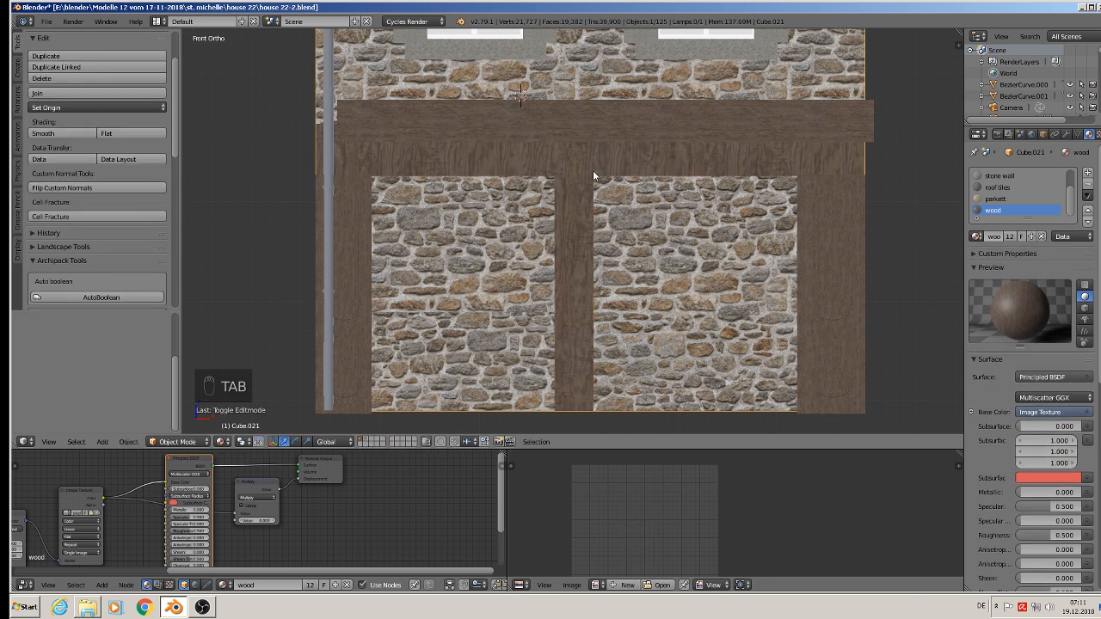
- Clear the selection in the wall mesh and knife-cut across the top of the middle post to separate it from the lintel
key("Tab")
key("a")
key("a")
key("a")
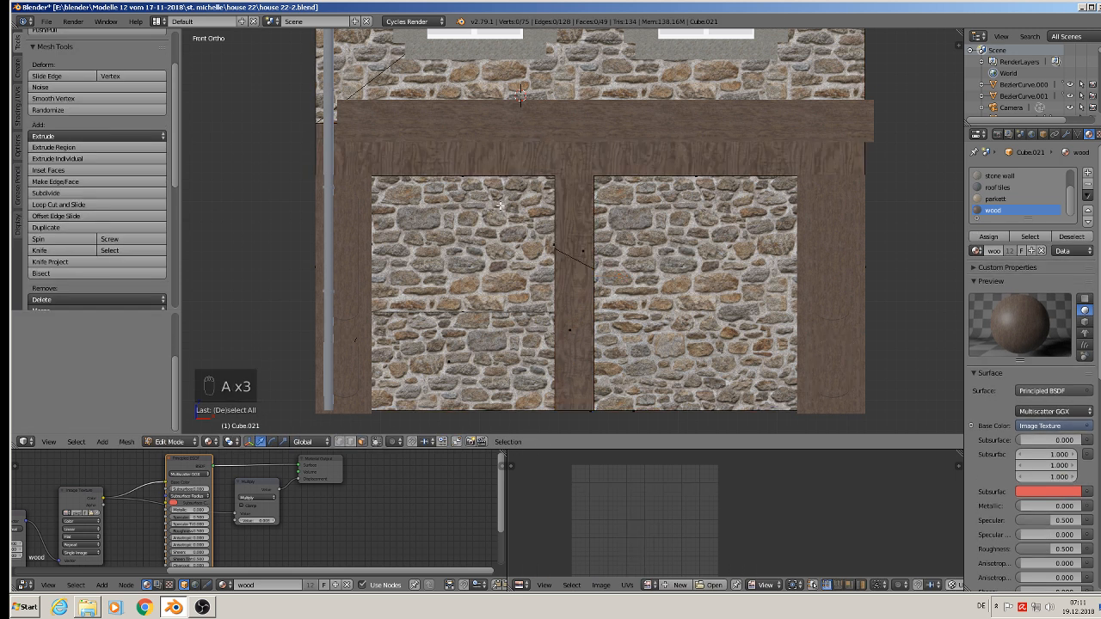
left_click(50, 249)
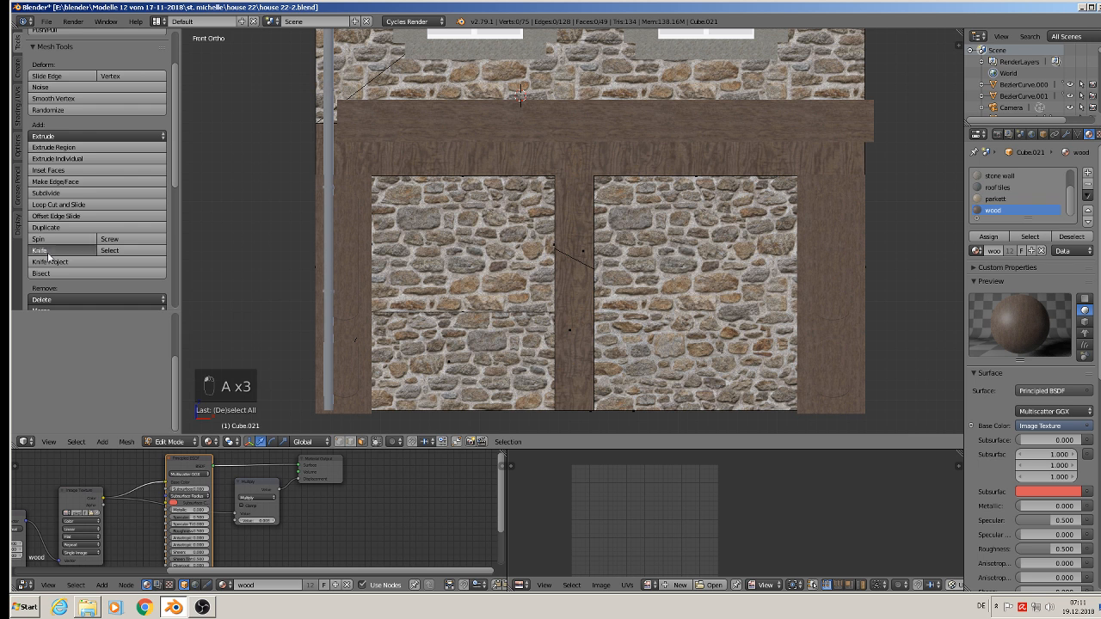
left_click(557, 172)
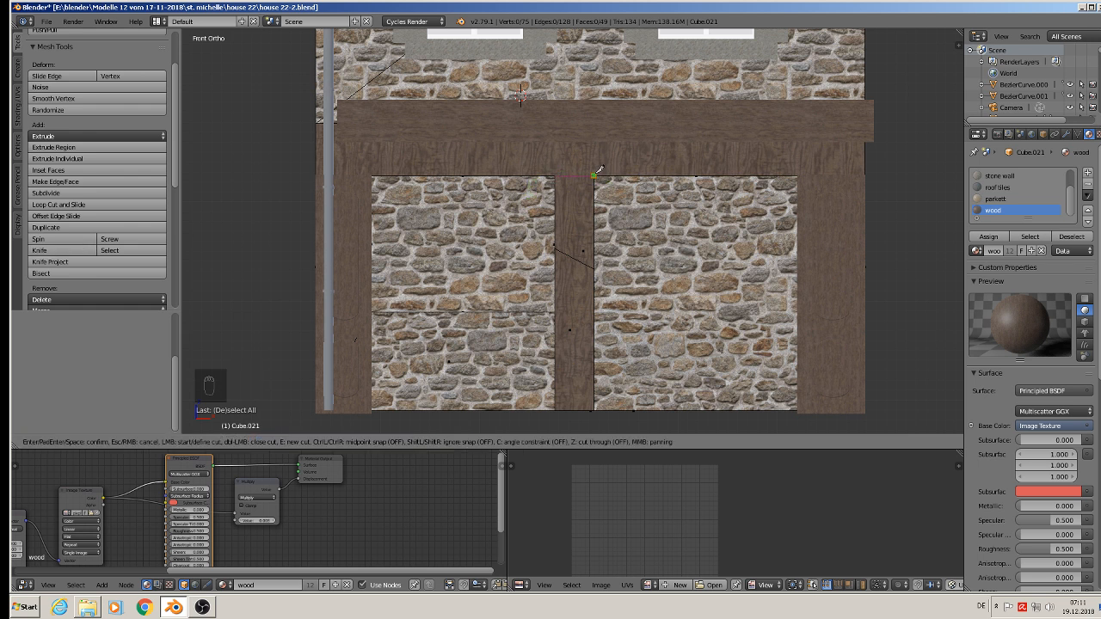
key("Return")
- Select the lintel face and both middle post faces and project their UVs from the front view
right_click(546, 165)
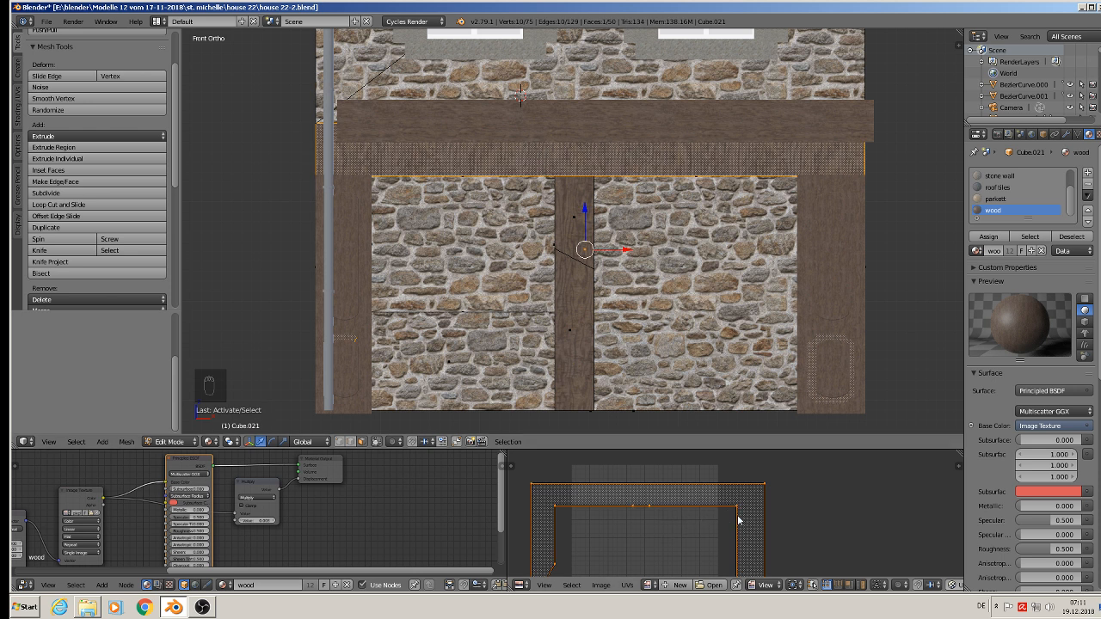
right_click(570, 228, "shift")
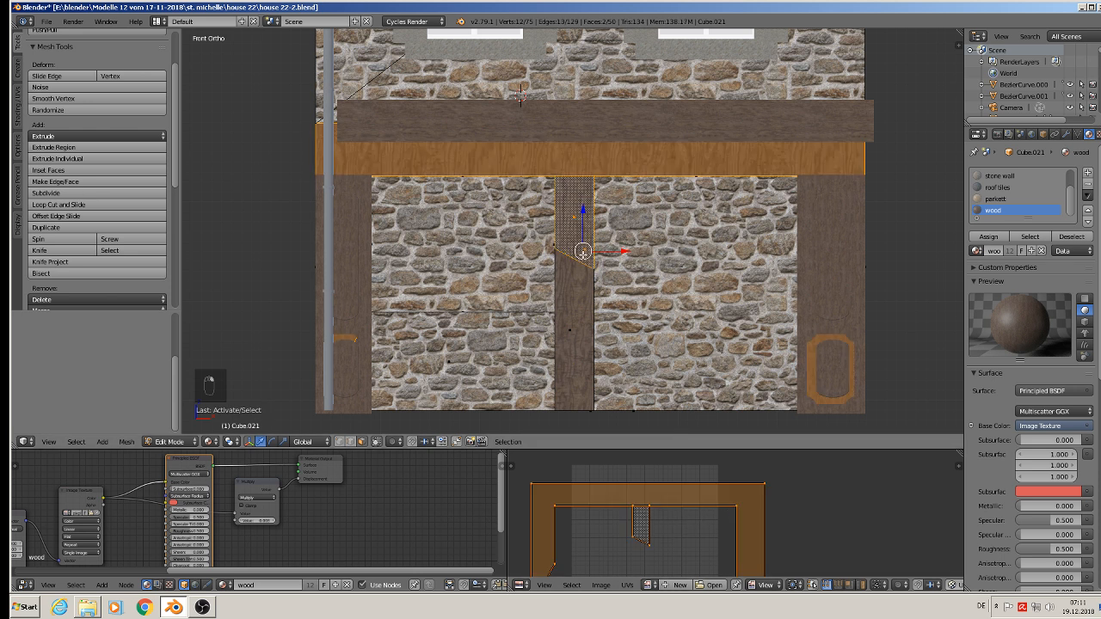
right_click(581, 278, "shift")
key("u")
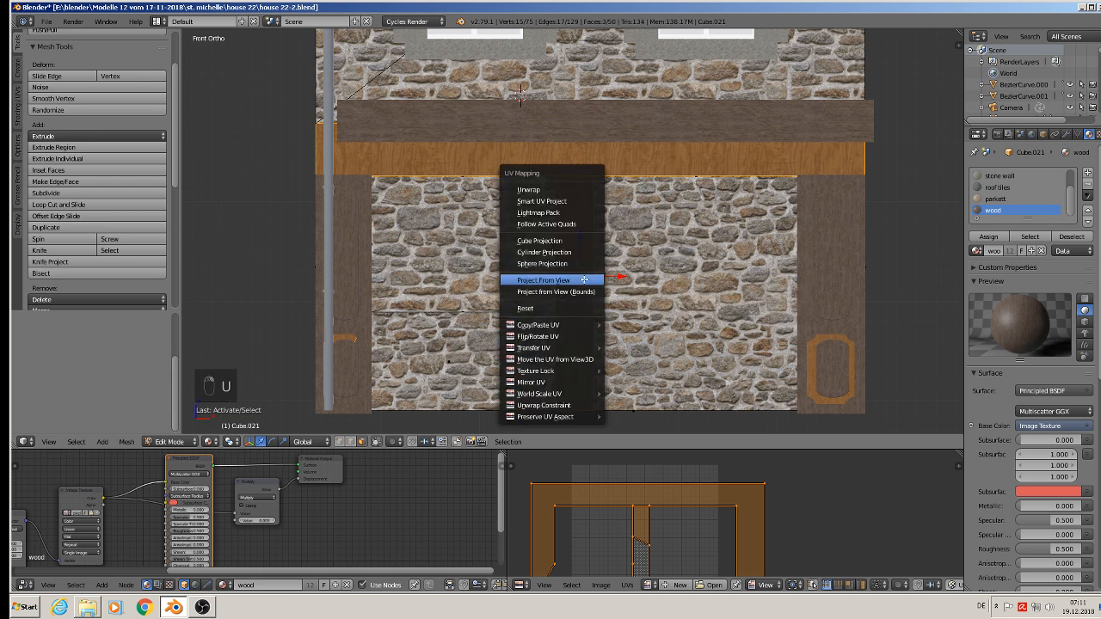
left_click(581, 278)
- Rotate the lintel face's UVs by 90 degrees and scale them up
right_click(582, 162)
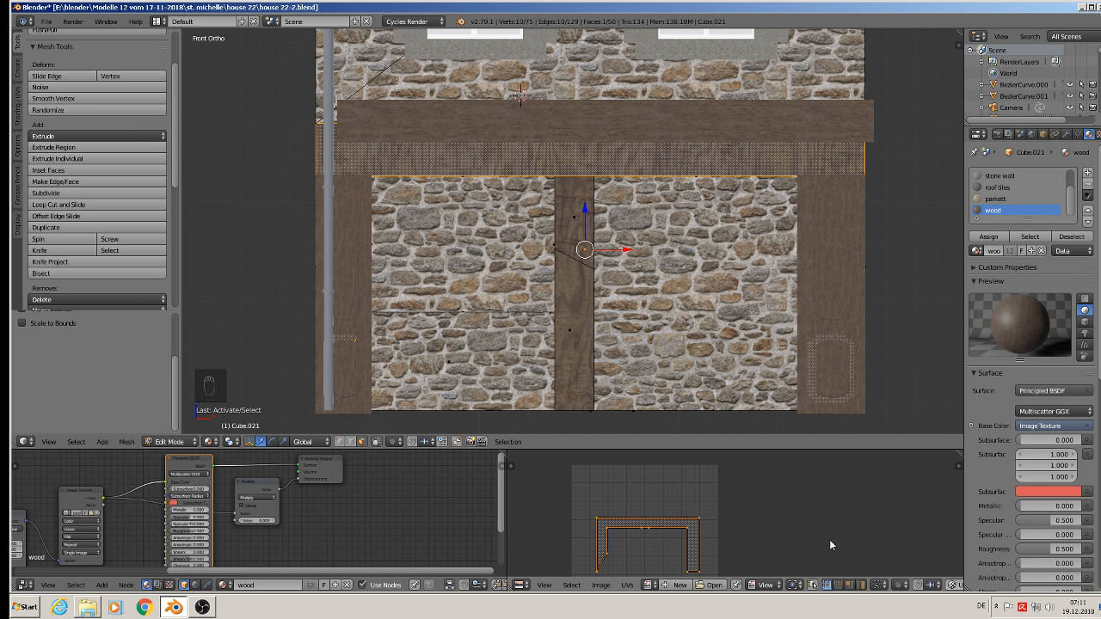
type("r90")
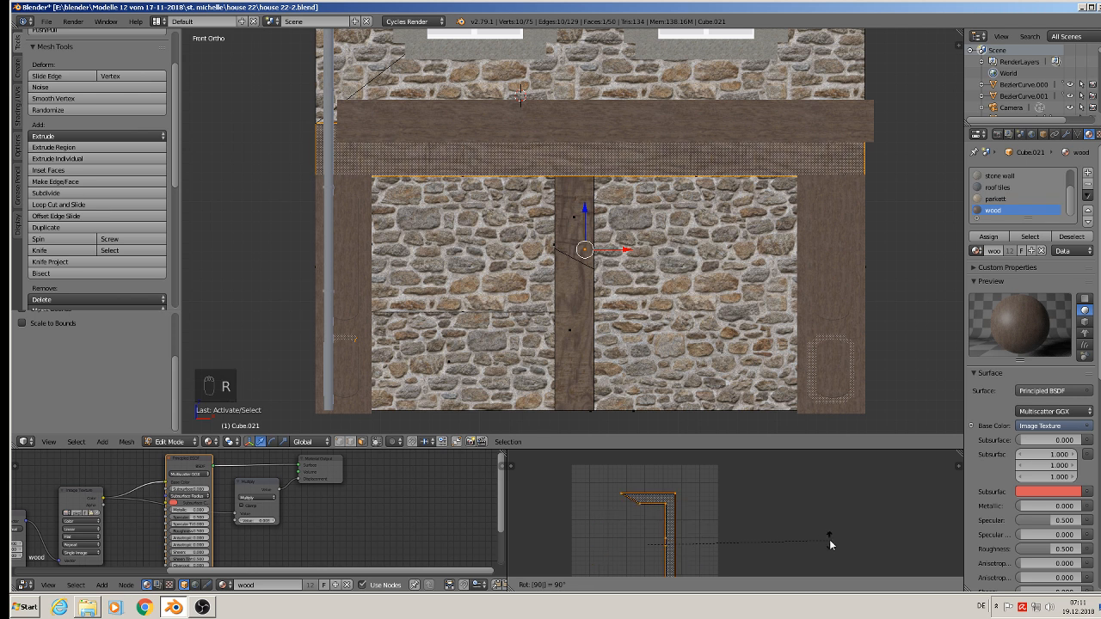
key("Return")
key("s")
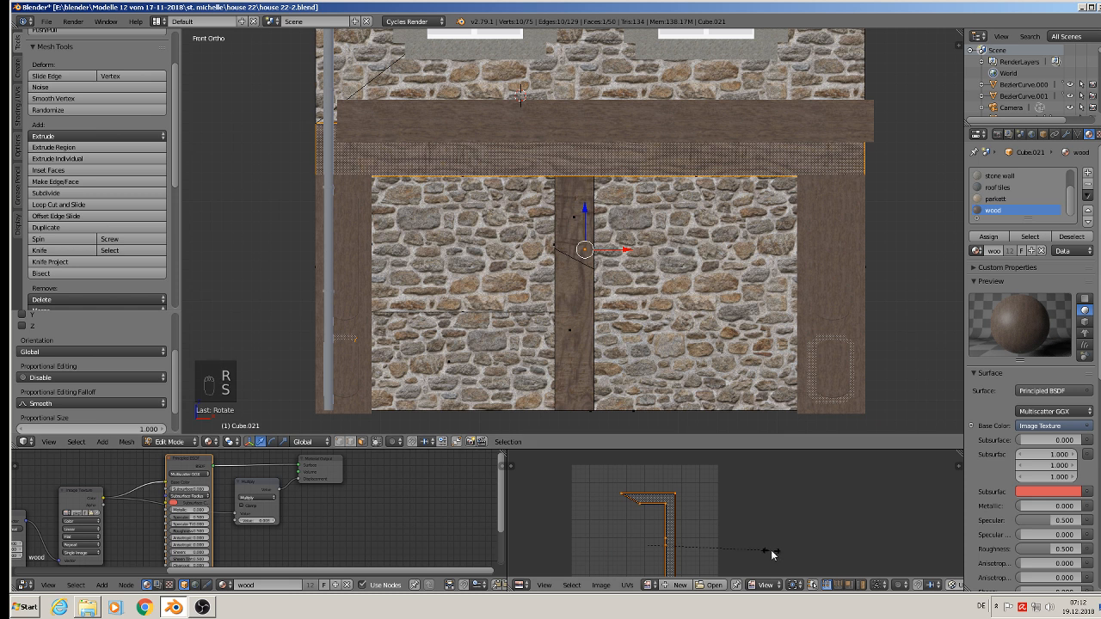
left_click(949, 461)
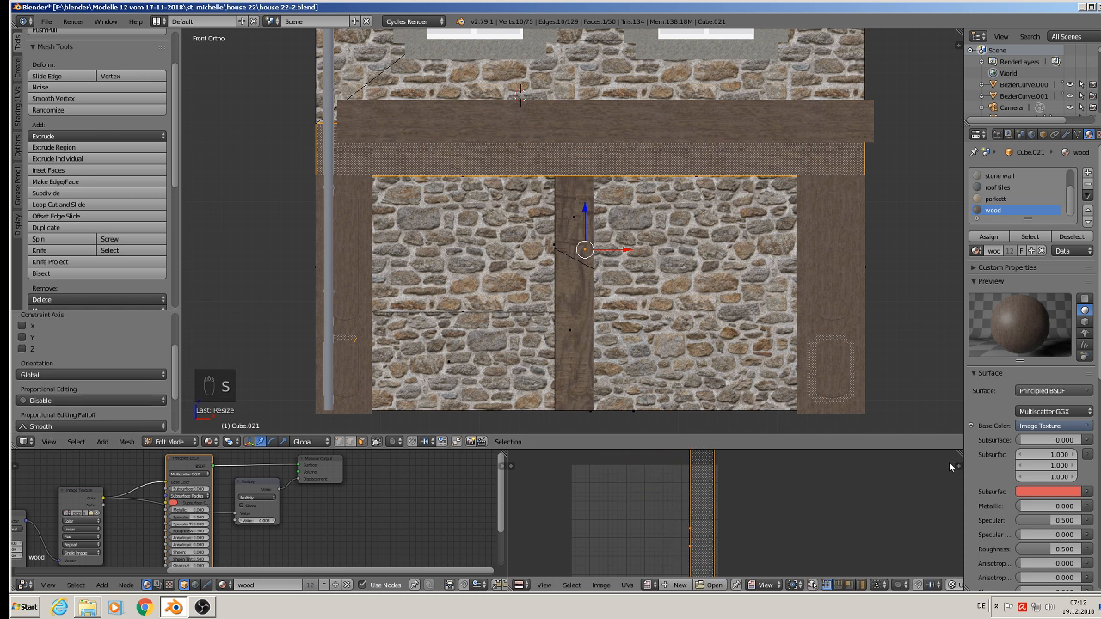
key("Tab")
key("Tab")
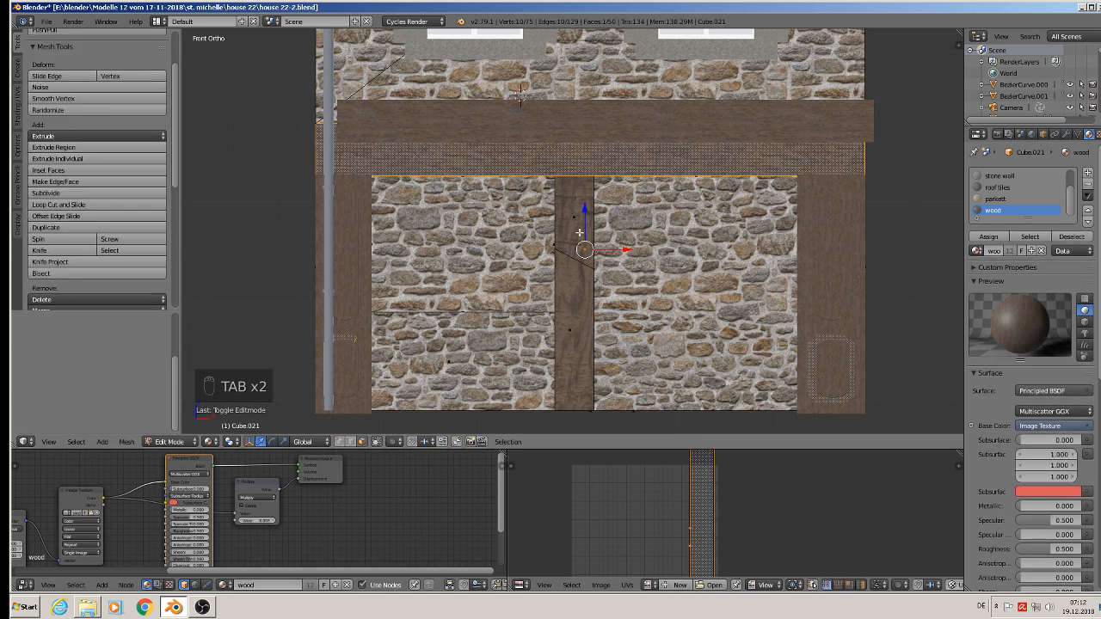
- Select the middle post's two front faces, scale up their UVs and leave mesh editing
key("a")
key("a")
key("a")
right_click(572, 226)
right_click(589, 277)
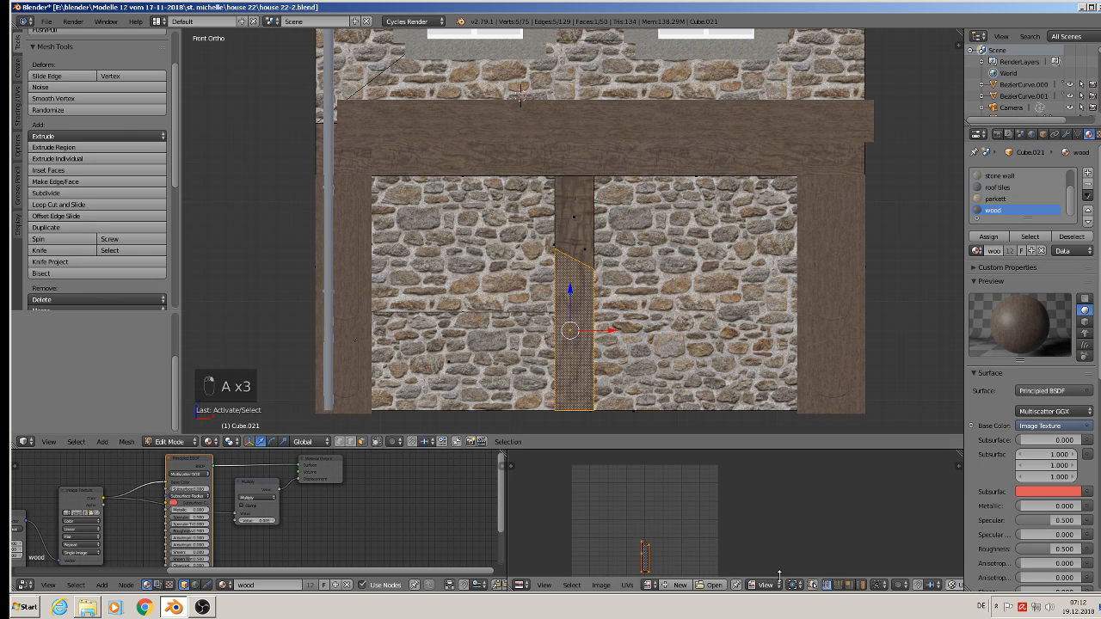
right_click(584, 238, "shift")
key("s")
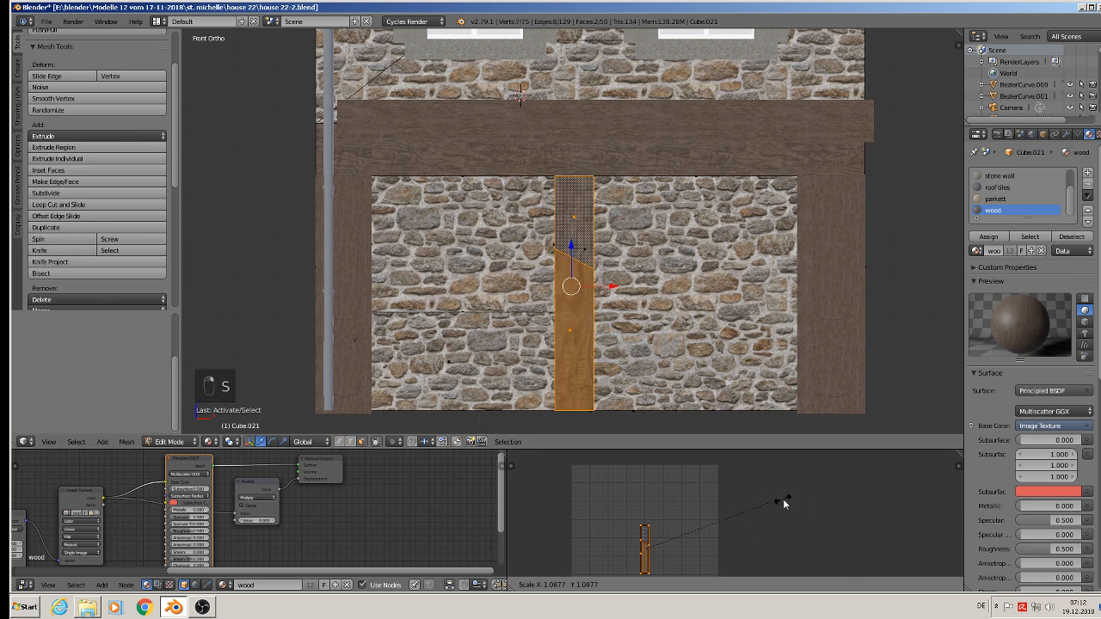
left_click(573, 490)
key("Tab")
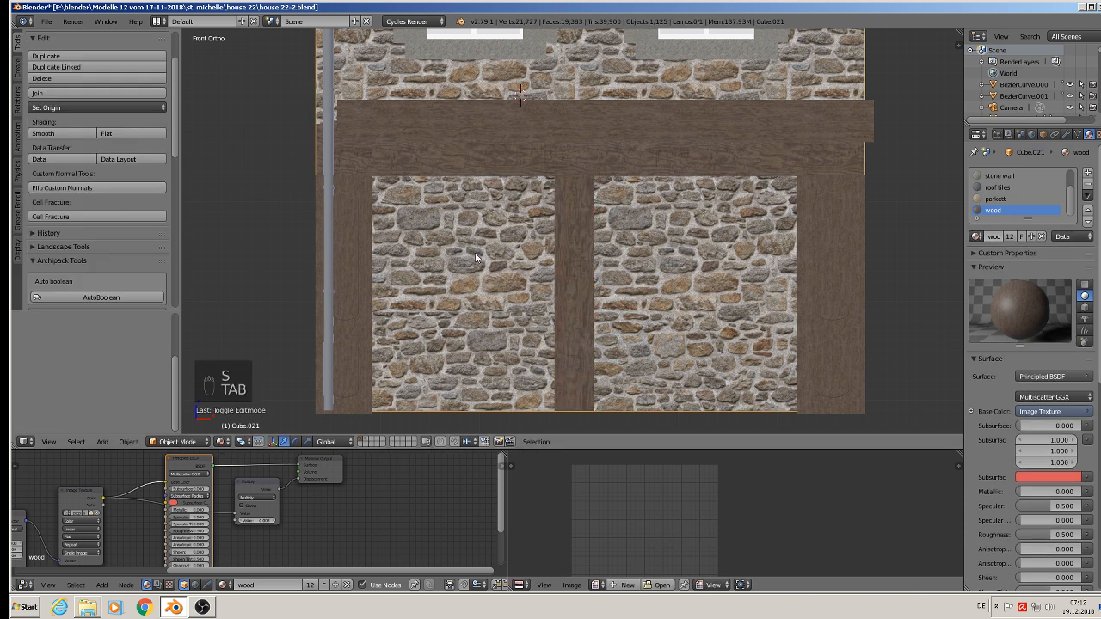
- Clear the selection and examine the textured shopfront and the end of its wooden beam at the house corner
middle_click_drag(516, 327, 450, 238)
scroll(425, 258, "down", 3)
key("a")
key("a")
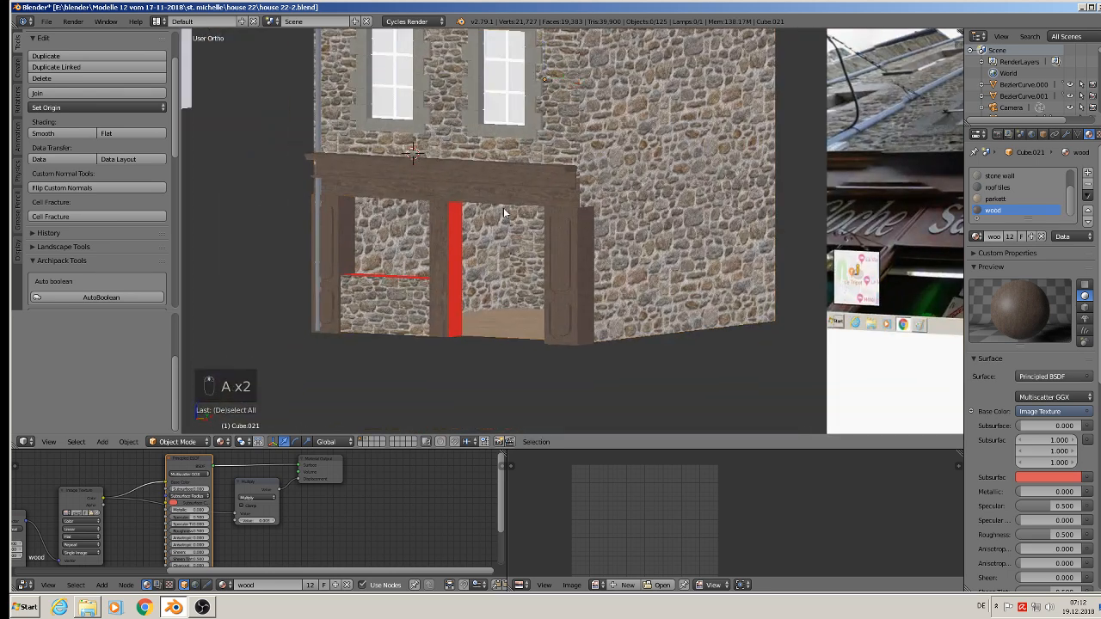
scroll(508, 208, "down", 2)
middle_click_drag(510, 214, 483, 215)
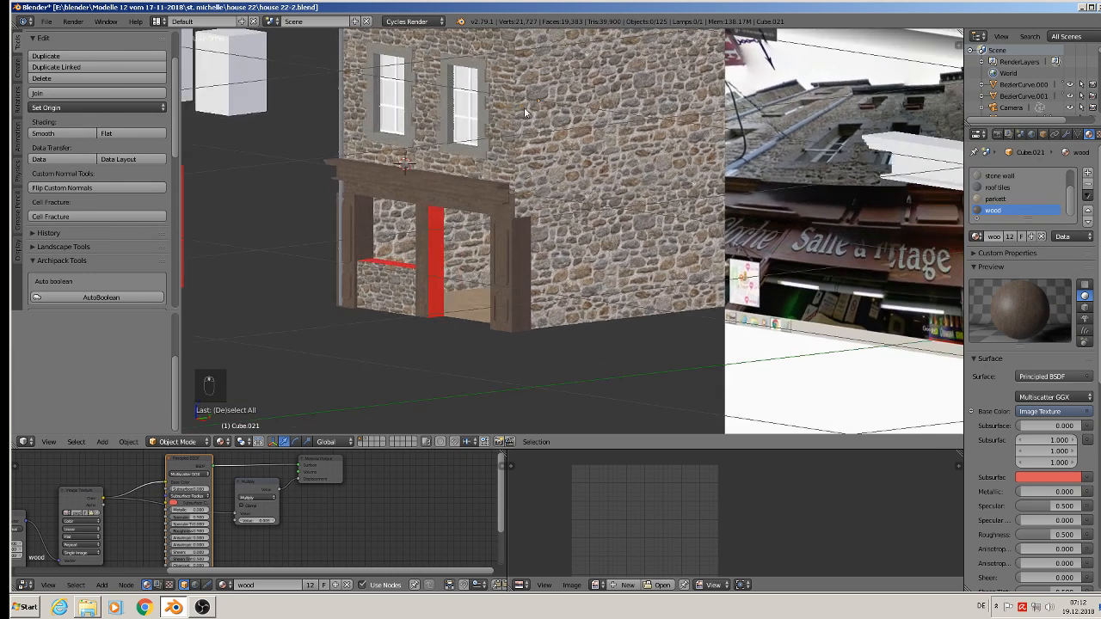
scroll(524, 107, "up", 6)
middle_click_drag(481, 290, 460, 322)
- Move the end of the wooden beam above the shopfront back along its length, flush with the house corner
right_click(464, 228)
key("Tab")
key("Tab")
middle_click_drag(454, 198, 333, 66)
left_click_drag(333, 76, 352, 69)
key("Tab")
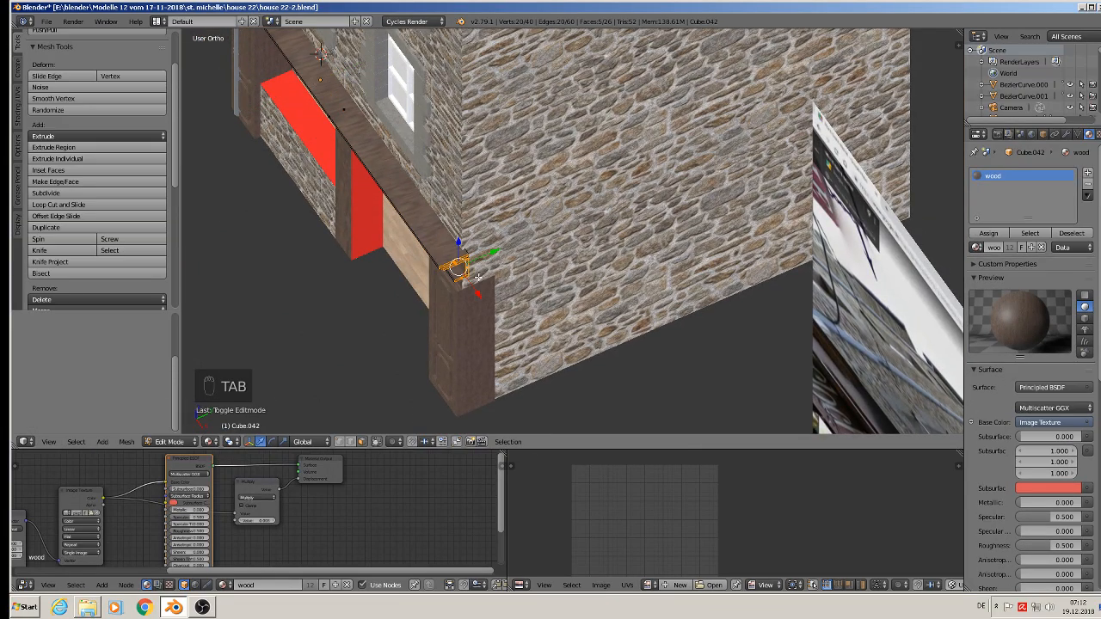
left_click_drag(476, 287, 467, 279)
scroll(474, 279, "up", 3)
key("Tab")
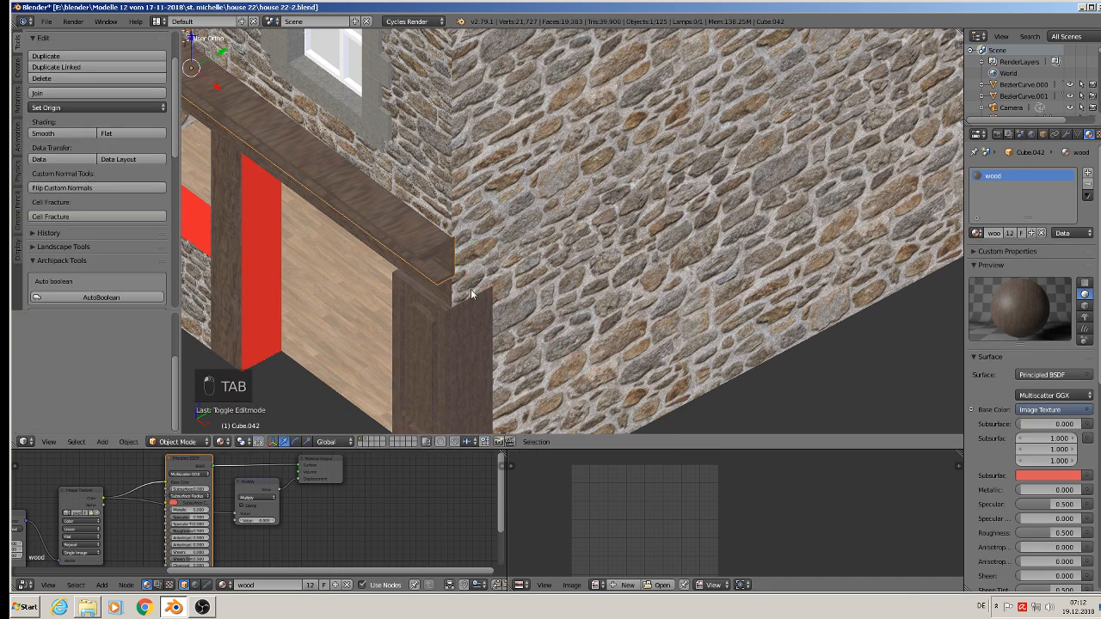
- Select the two side faces of the middle post in the wall mesh and project their UVs from a side view
middle_click_drag(456, 337, 651, 220)
scroll(481, 300, "down", 3)
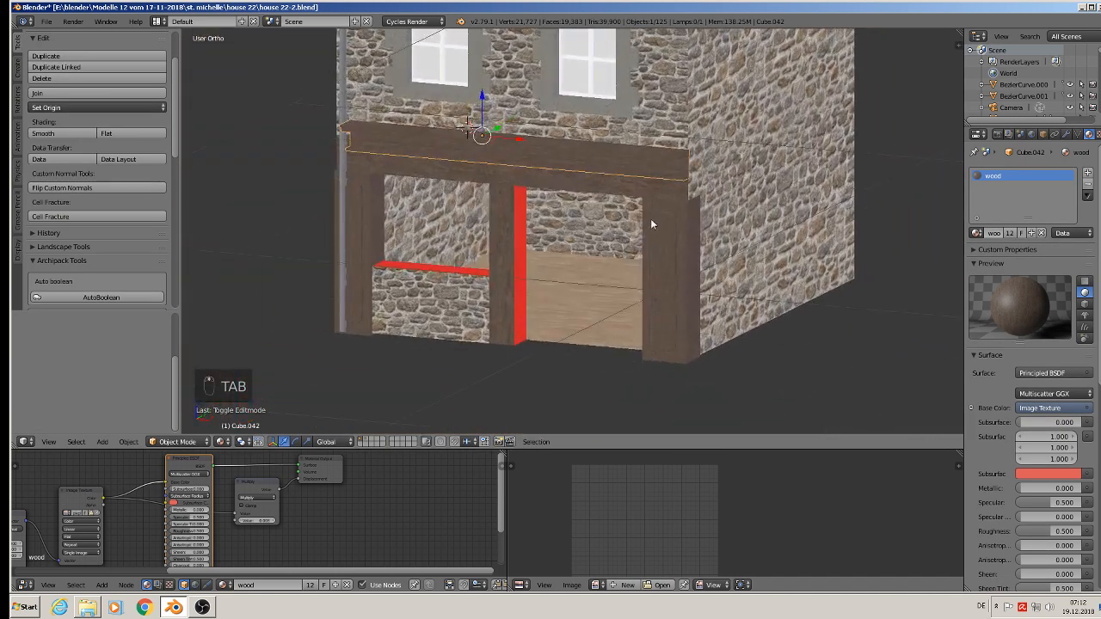
scroll(492, 250, "up", 2)
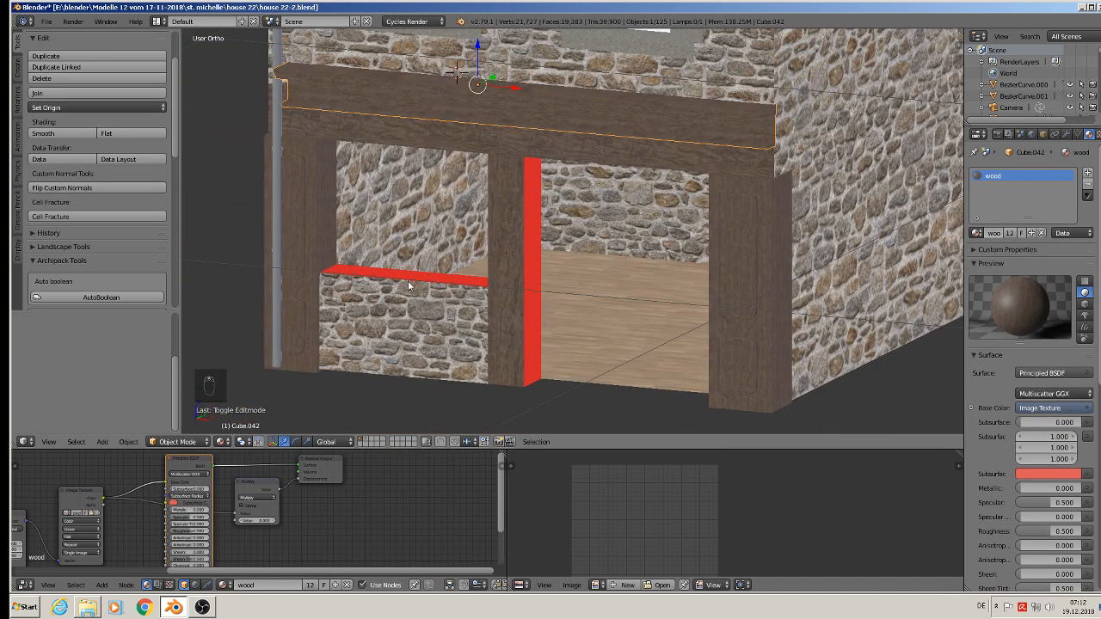
middle_click_drag(529, 258, 611, 296)
key("Tab")
key("Tab")
right_click(528, 268)
key("Tab")
right_click(534, 268)
right_click(510, 230, "shift")
middle_click_drag(511, 230, 364, 296)
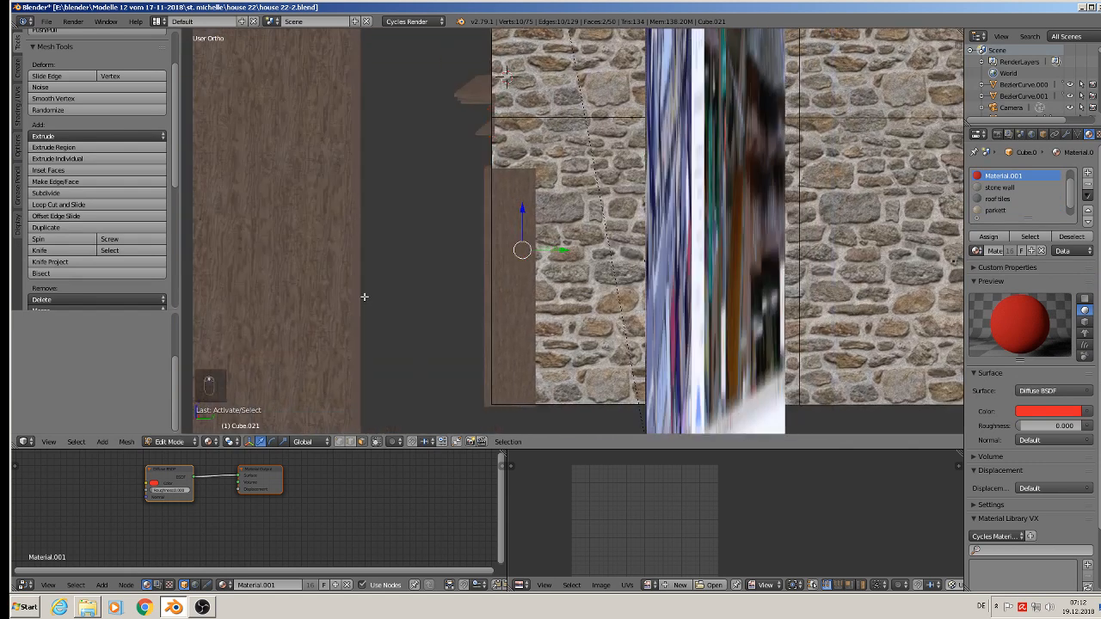
key("u")
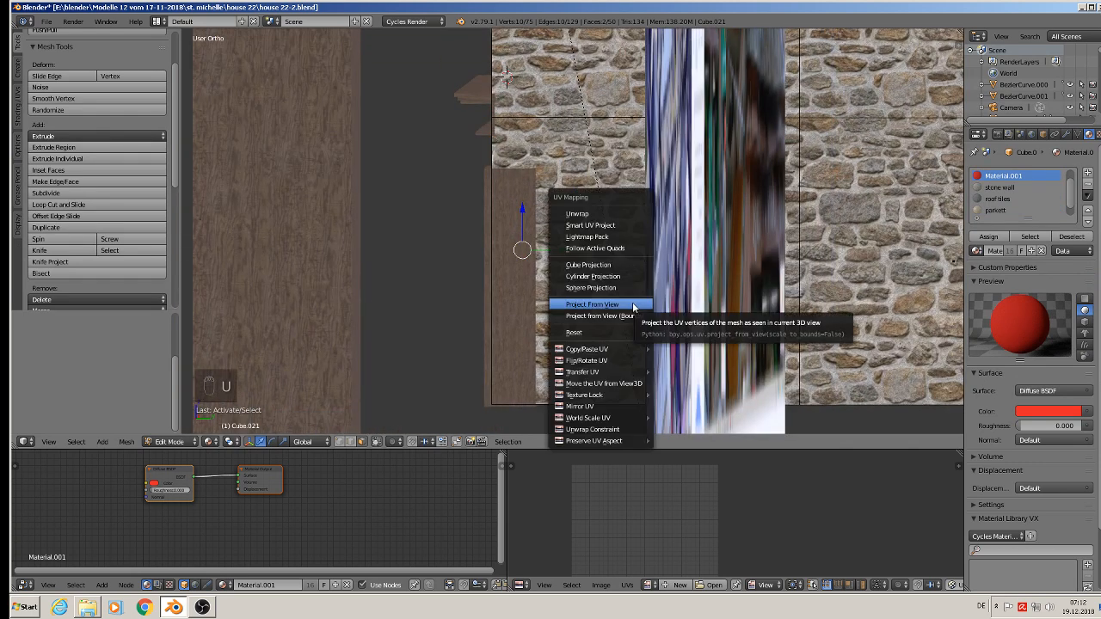
left_click(634, 306)
- Assign the wood material to the selected side faces of the middle post
scroll(996, 216, "down", 1)
left_click(996, 210)
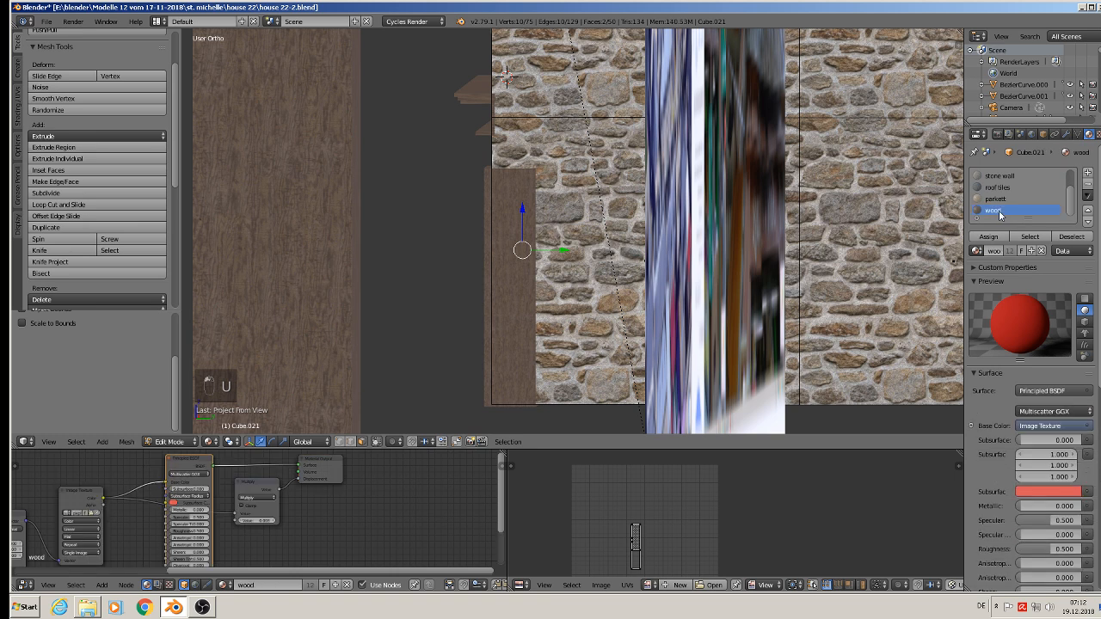
left_click(989, 236)
- Scale up the UVs of the middle post's side face towards the doorway and leave mesh editing
middle_click_drag(569, 248, 621, 268)
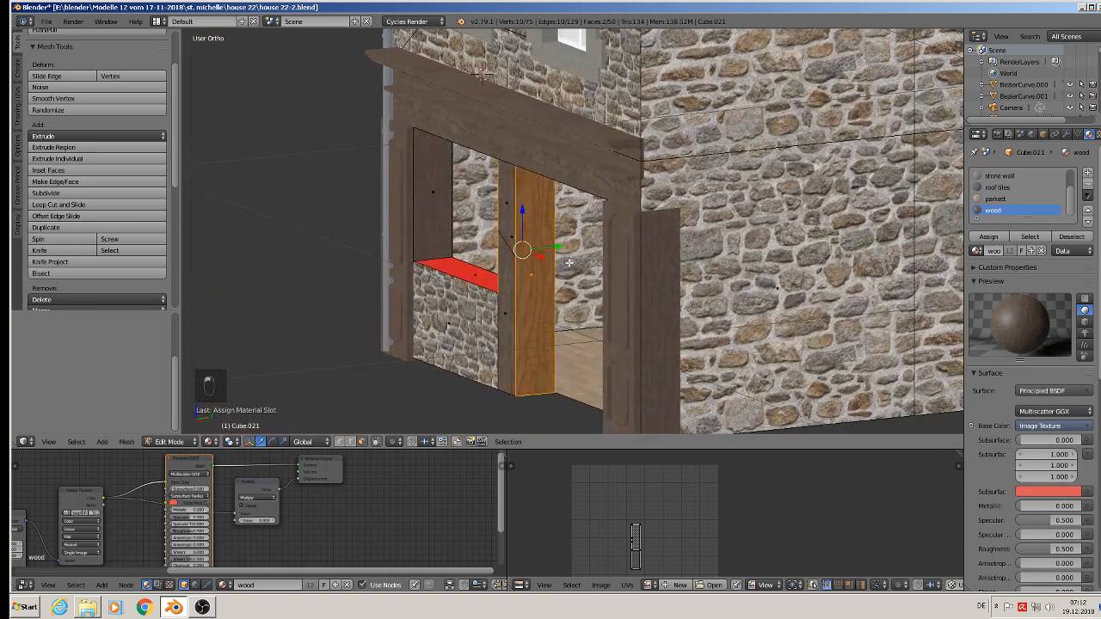
scroll(943, 272, "up", 1)
key("s")
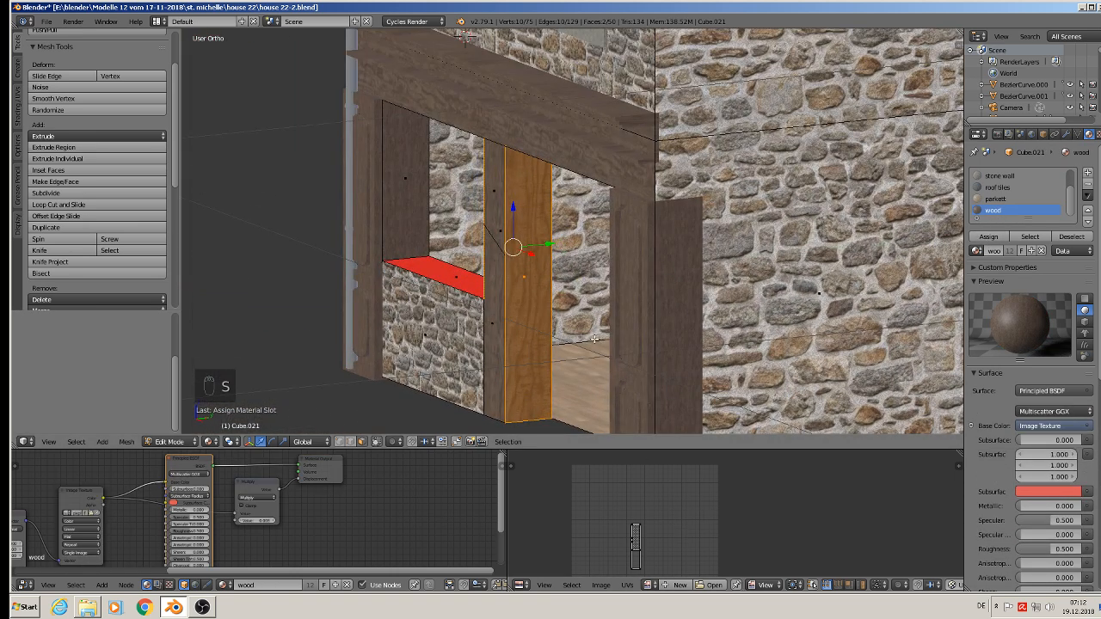
right_click(542, 266)
key("s")
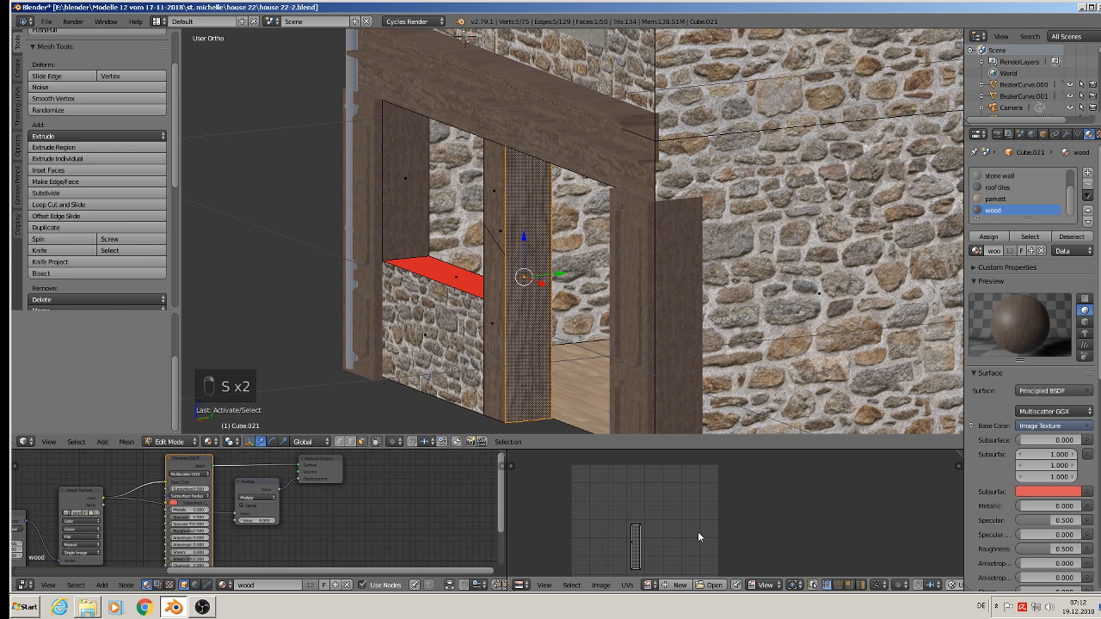
key("a")
key("s")
key("Tab")
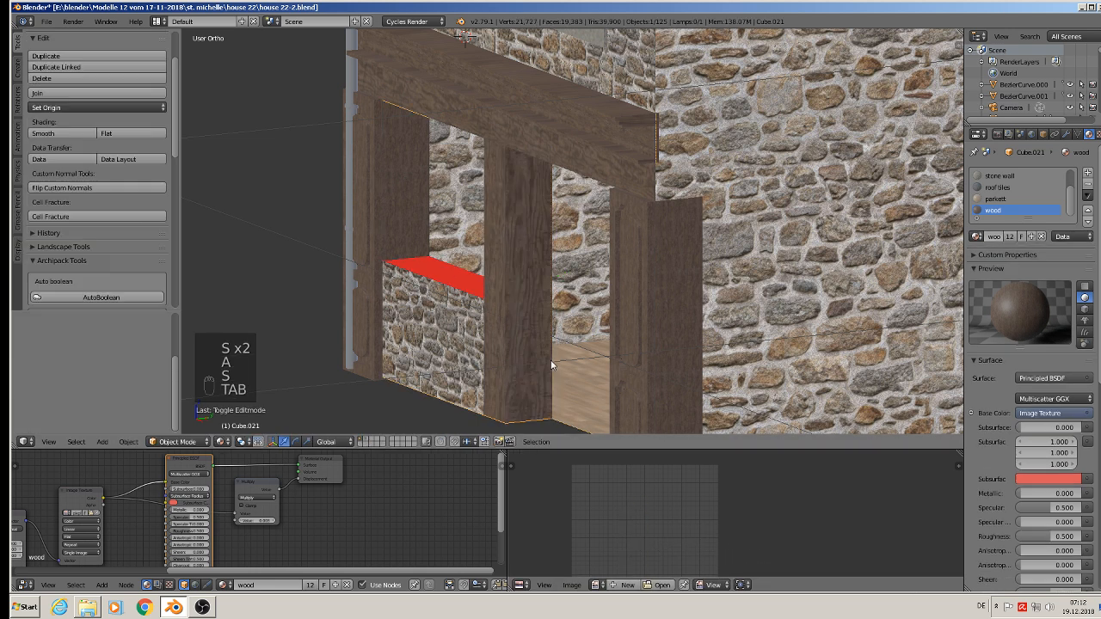
- Select the red lintel undersides above both openings and the red window sill, and project their UVs from the top view
middle_click_drag(552, 365, 608, 391)
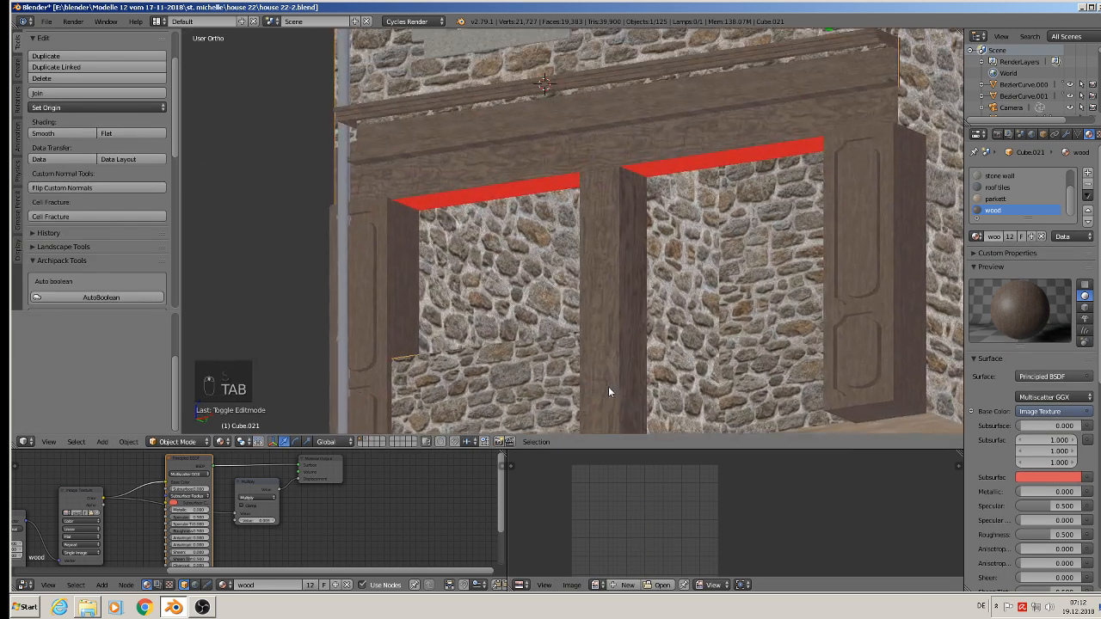
key("Tab")
right_click(512, 194)
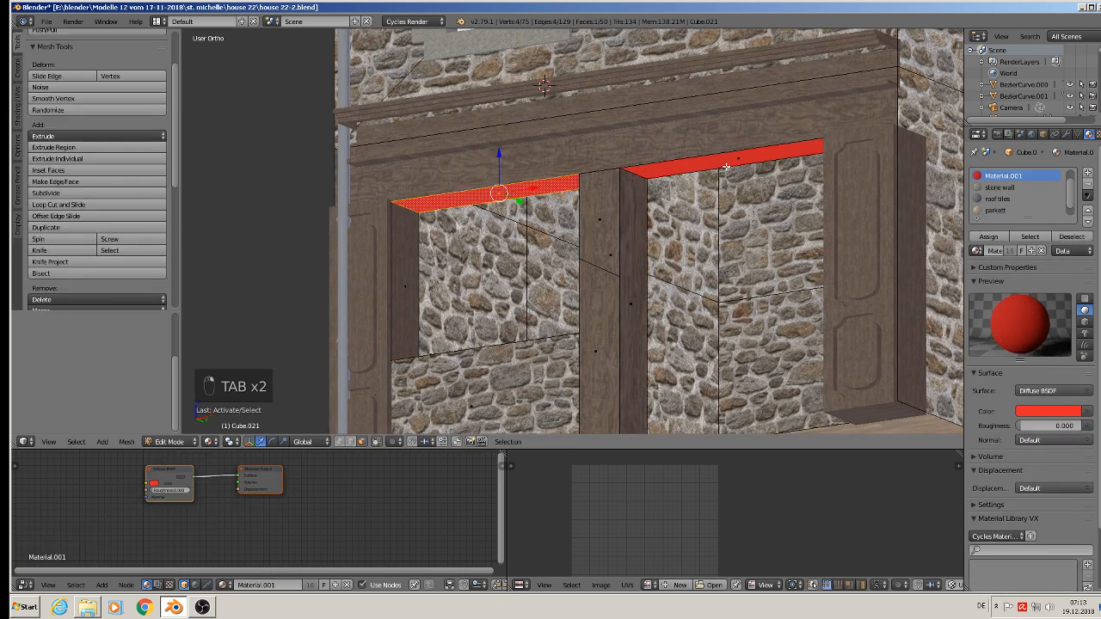
right_click(725, 162, "shift")
middle_click_drag(700, 214, 685, 360)
right_click(499, 255, "shift")
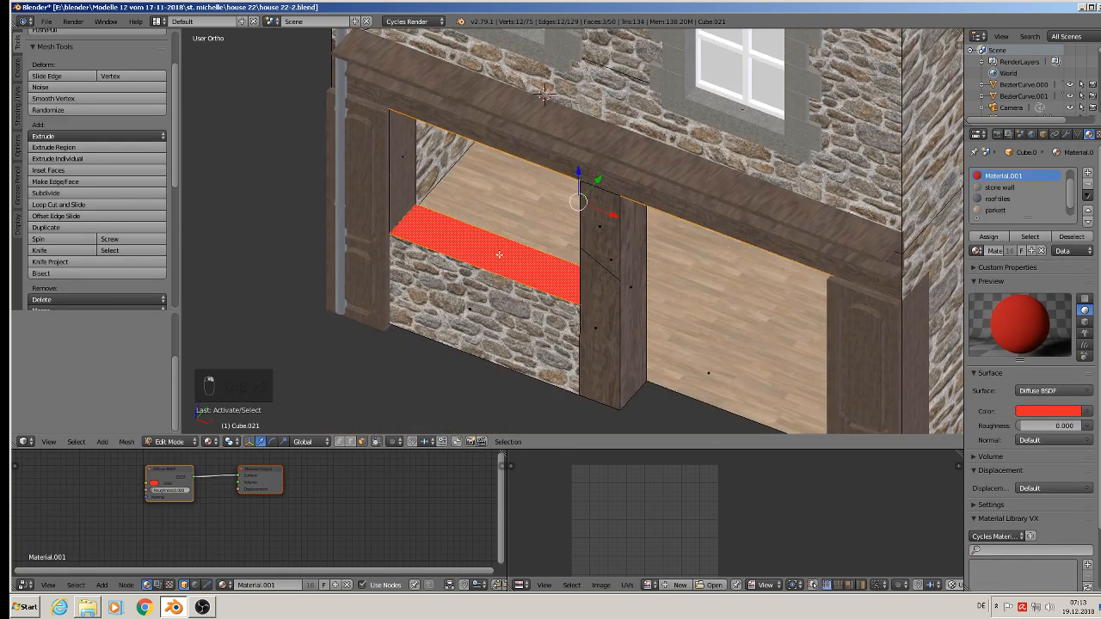
key("KP_7")
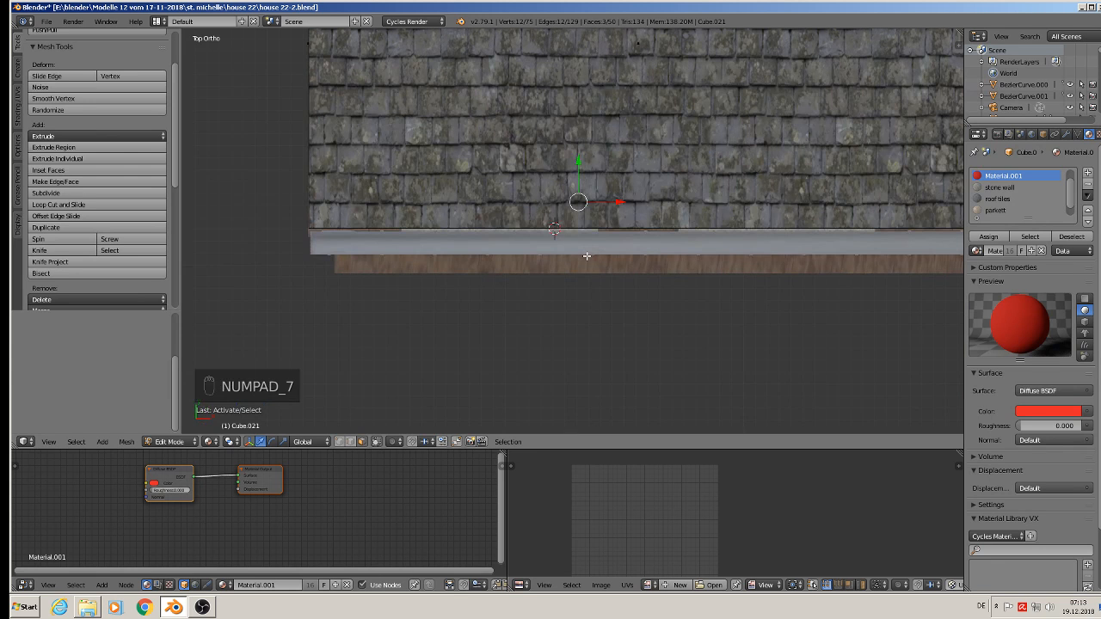
key("u")
key("u")
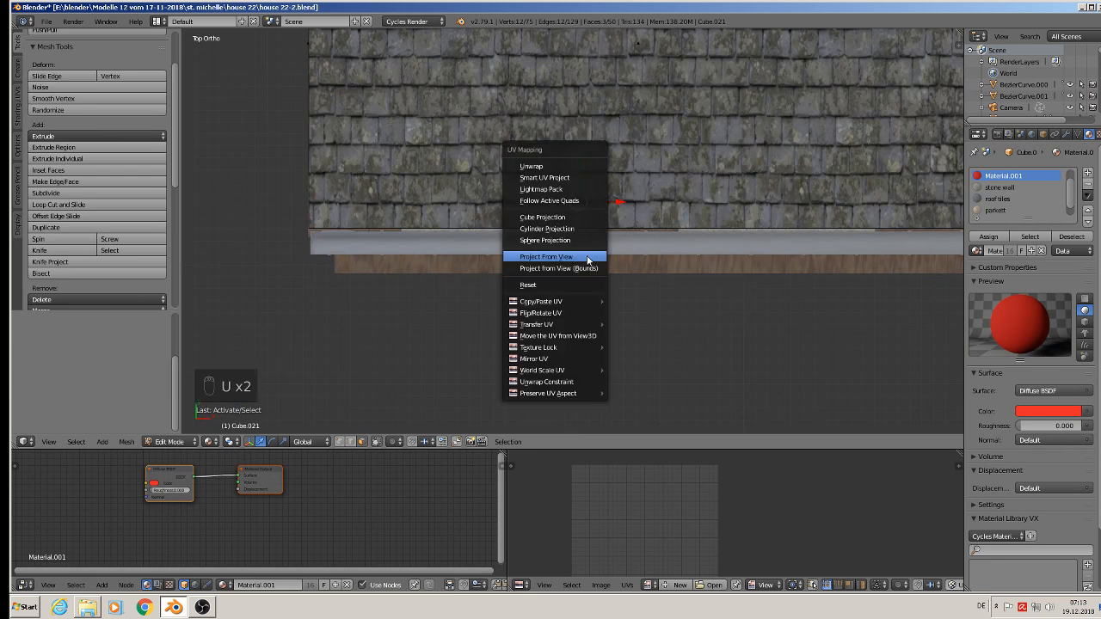
left_click(590, 256)
- Assign the wood material to the selected lintel undersides and window sill
scroll(1013, 197, "down", 1)
left_click(994, 212)
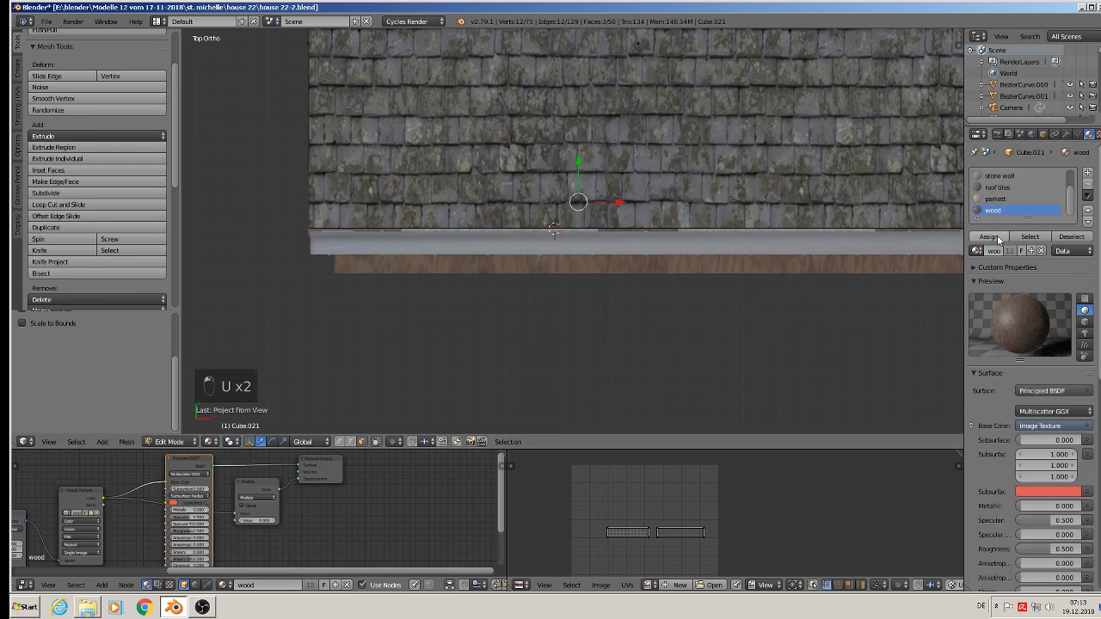
left_click(988, 237)
- Select all UVs of the lintel undersides and window sill and rotate them by 90 degrees
middle_click_drag(817, 366, 783, 268)
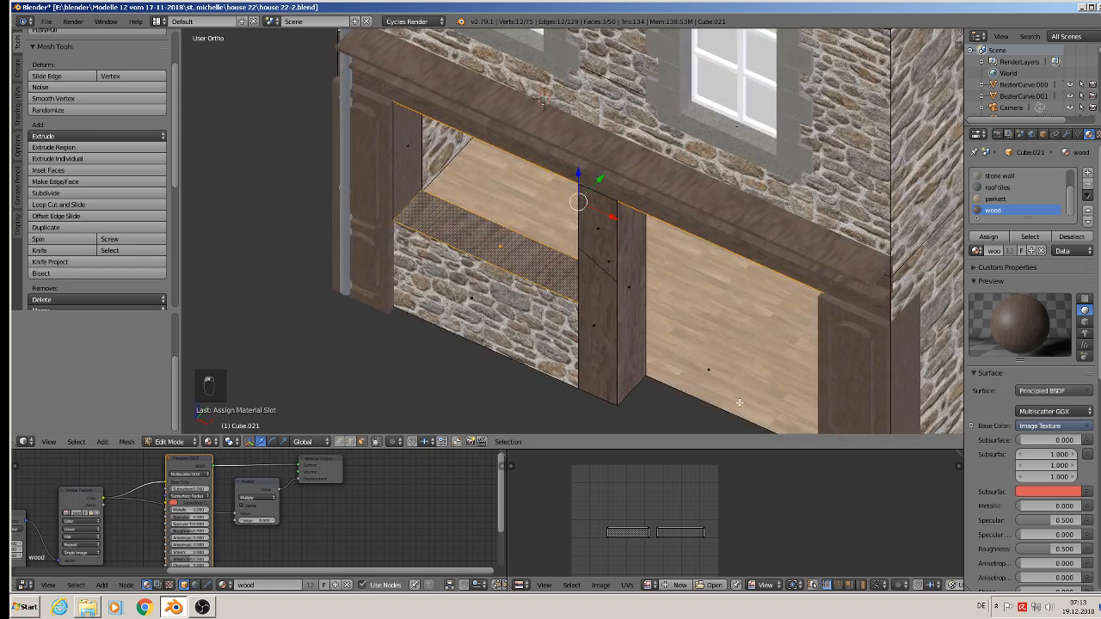
middle_click_drag(731, 336, 537, 95)
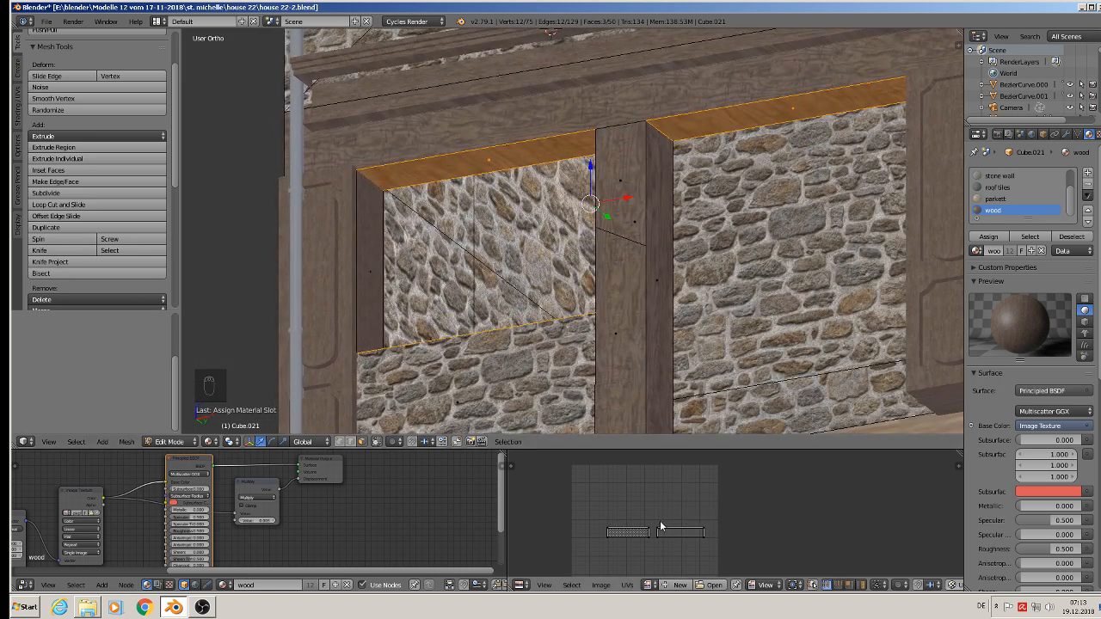
key("a")
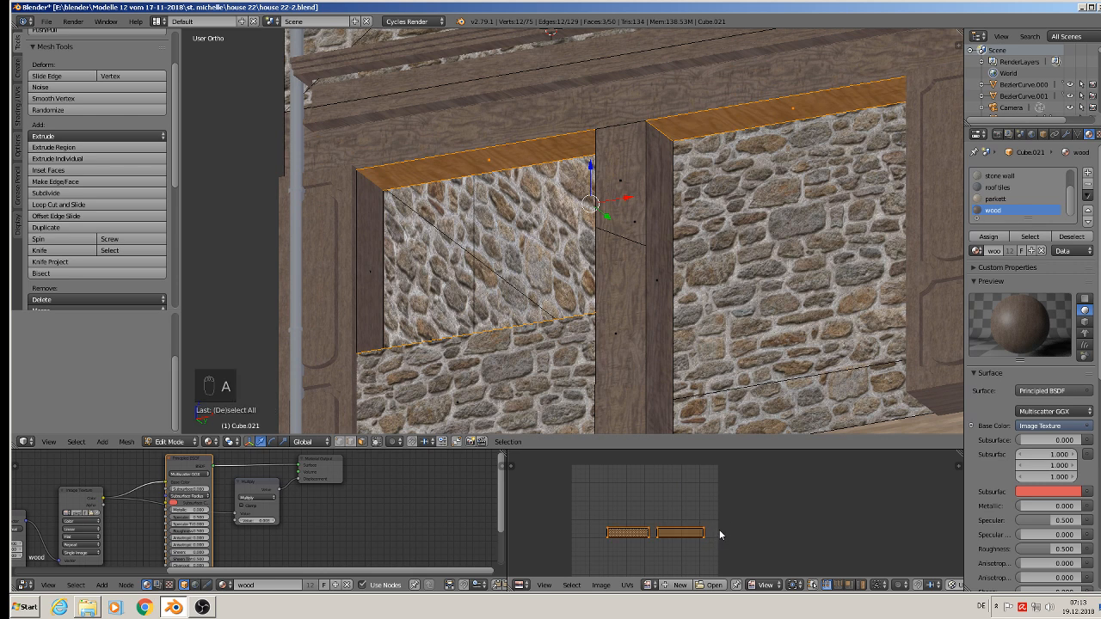
type("r90")
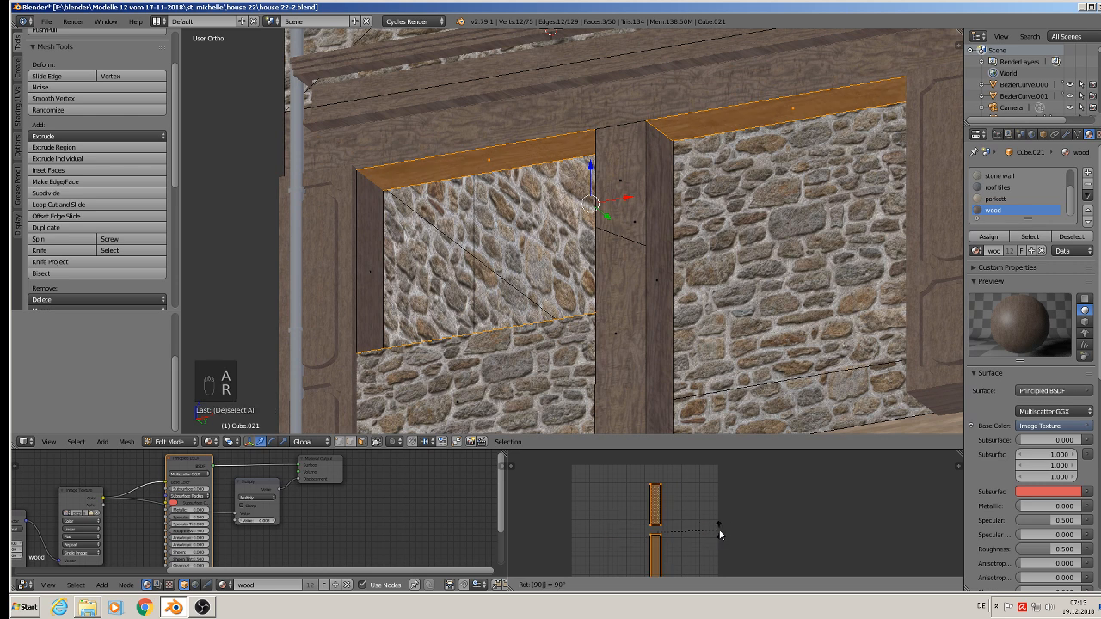
key("Return")
middle_click_drag(619, 370, 593, 397)
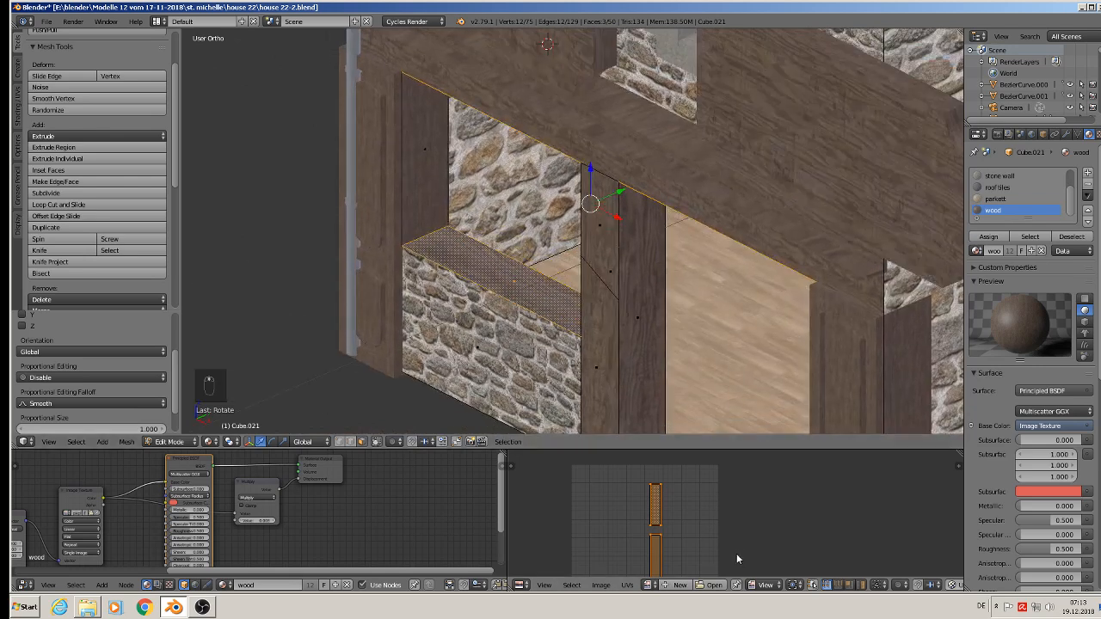
- Scale up the UVs of the lintel undersides and window sill and leave mesh editing
key("s")
left_click(840, 567)
key("Tab")
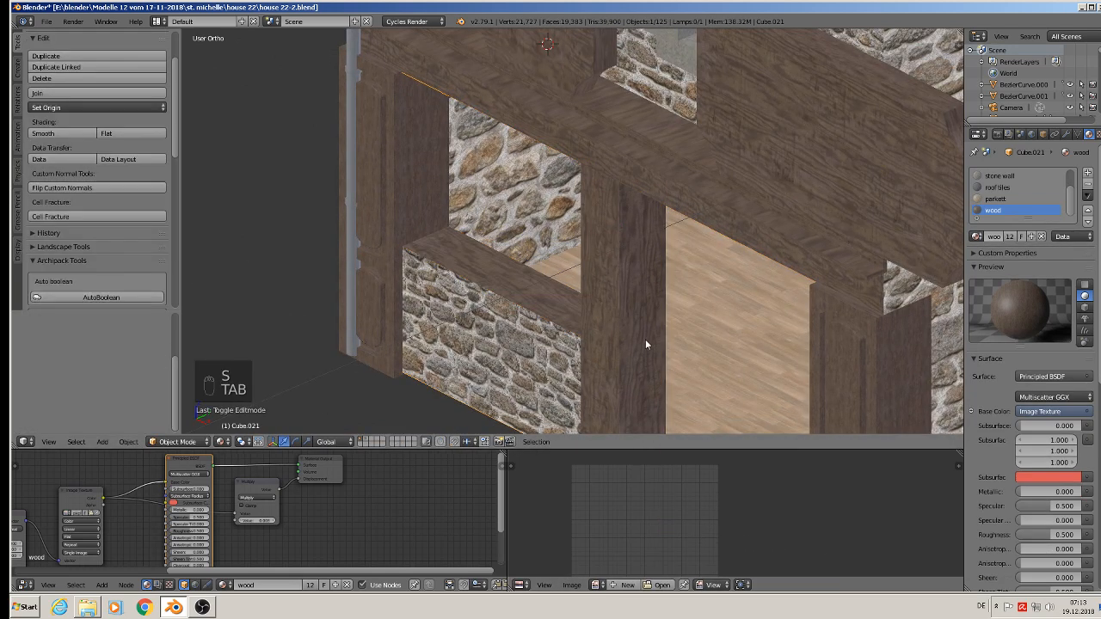
scroll(645, 338, "down", 3)
middle_click_drag(632, 314, 645, 239, "shift")
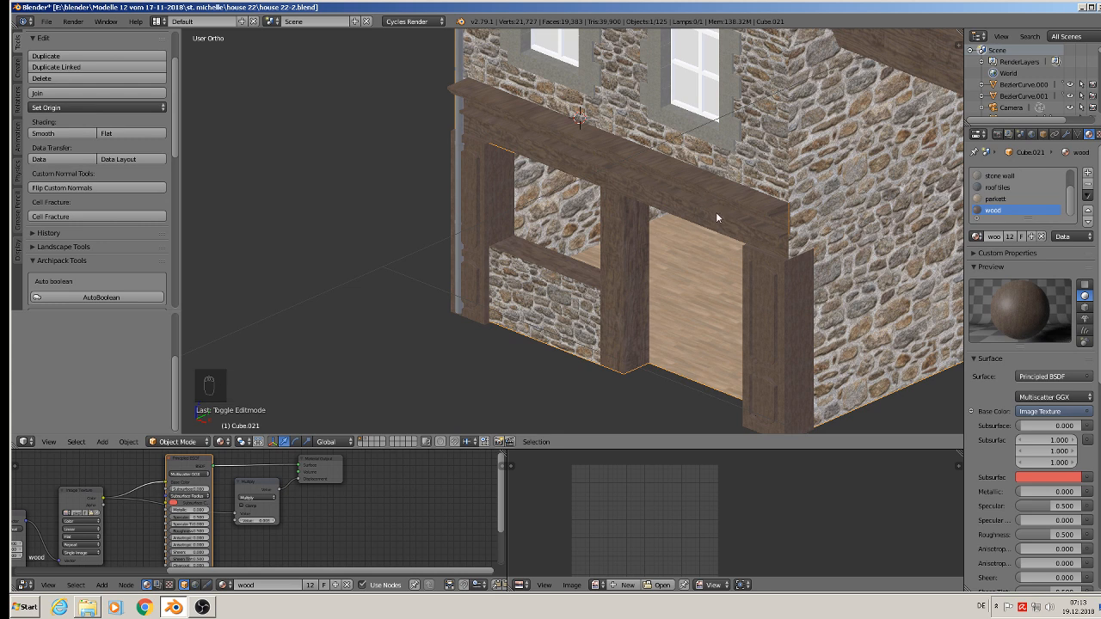
- Save the house 22-2.blend file
scroll(660, 201, "down", 3)
key("Tab")
key("Tab")
scroll(688, 179, "down", 5)
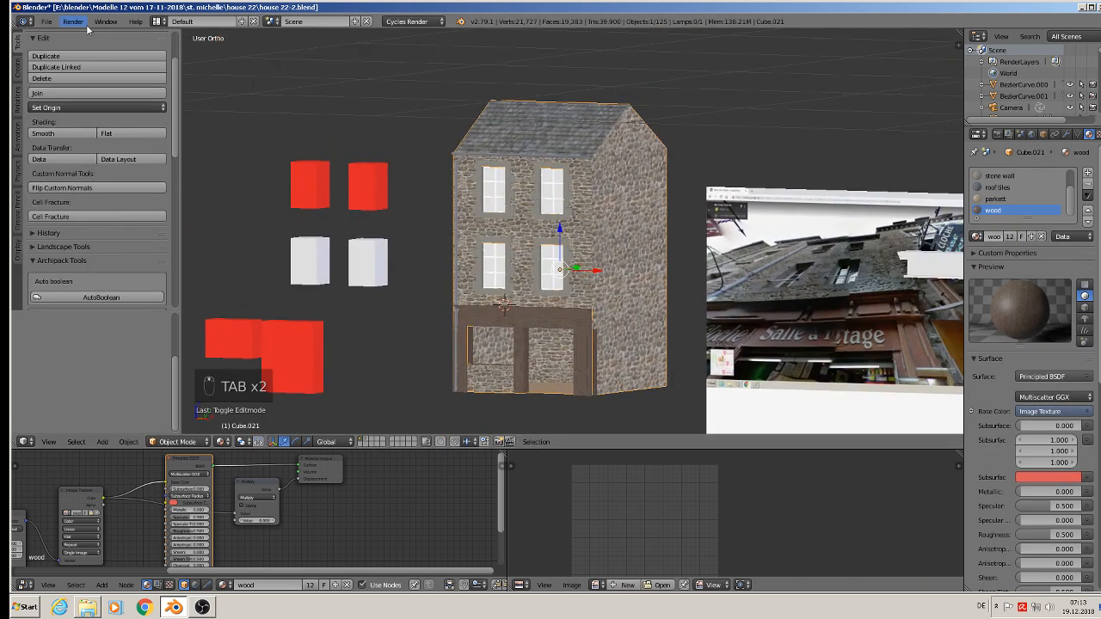
left_click(47, 21)
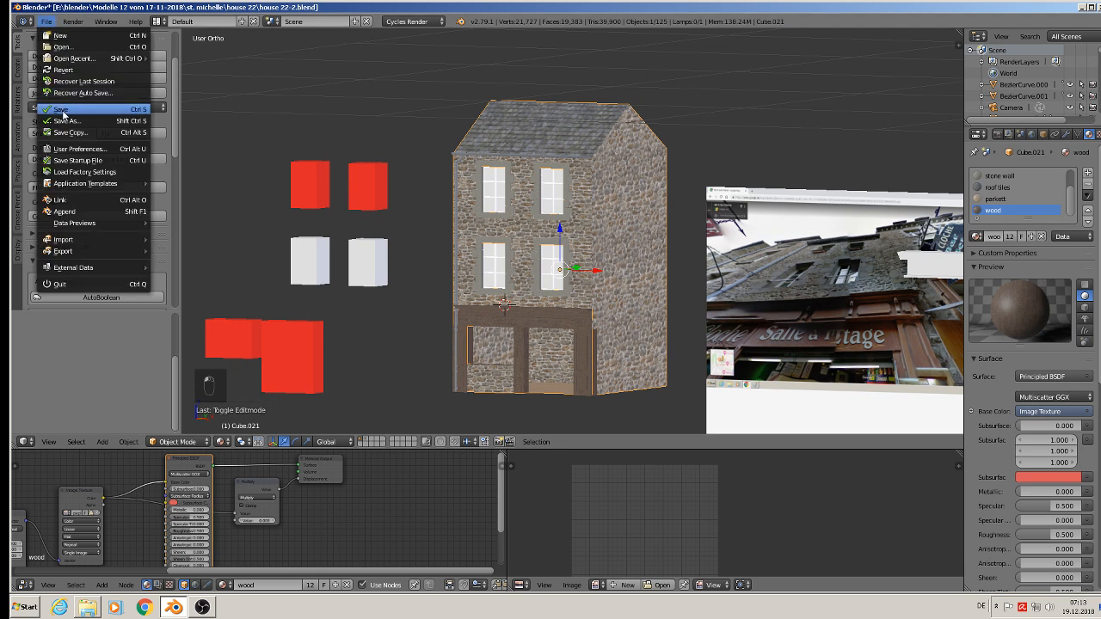
left_click(66, 114)
- Raise the ridge edge of the house's roof vertically to make the roof steeper, and leave mesh editing
scroll(595, 198, "up", 1)
middle_click_drag(595, 198, 643, 213)
scroll(643, 213, "down", 2)
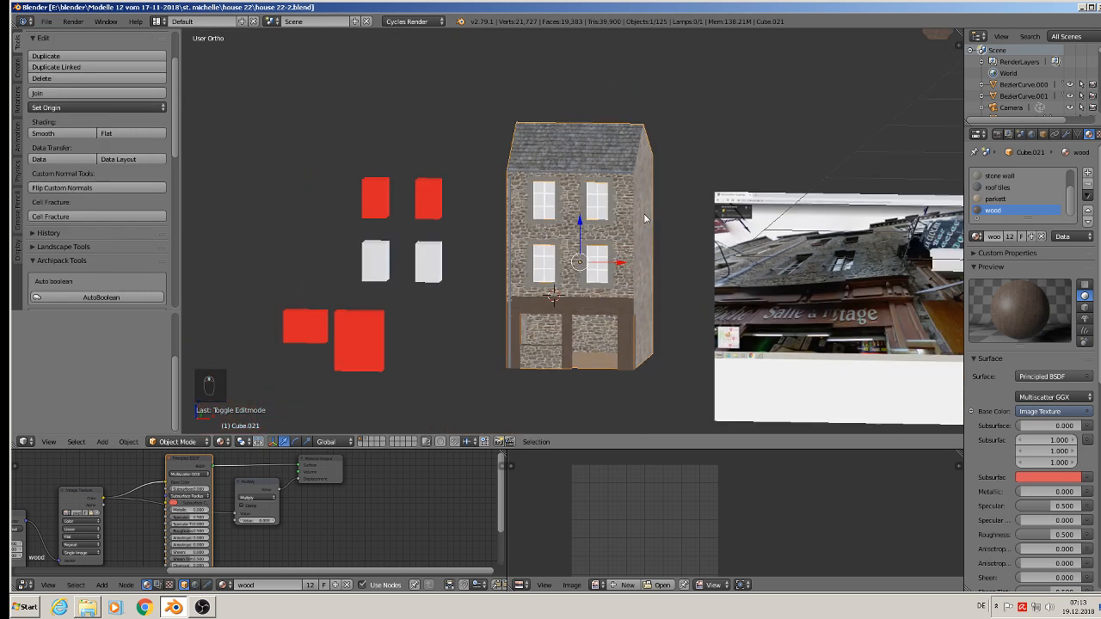
middle_click_drag(677, 275, 535, 239, "shift")
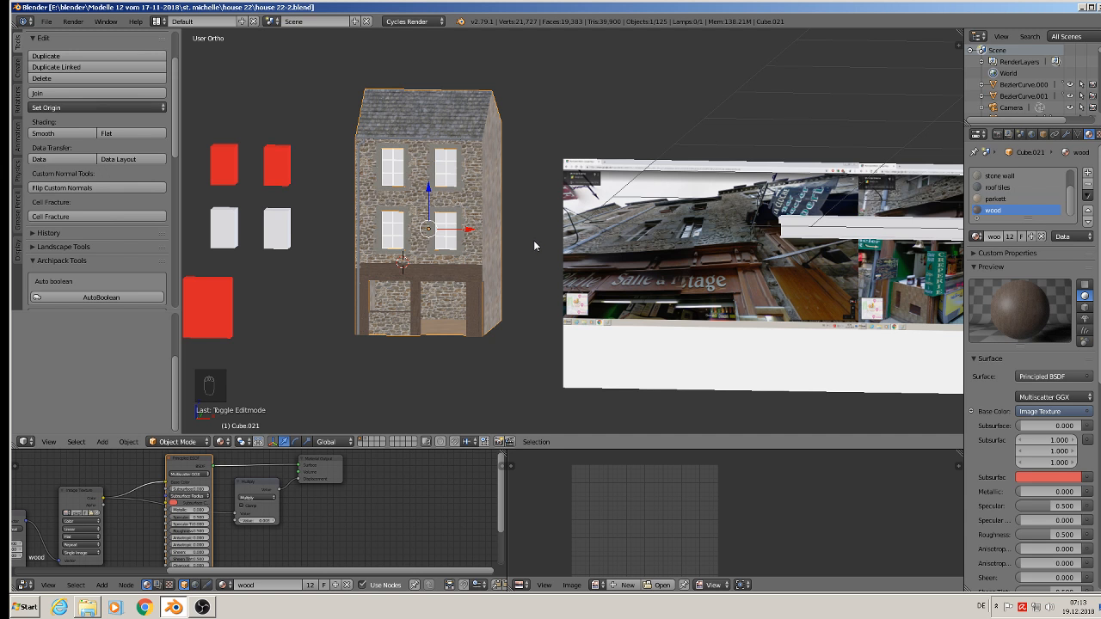
key("Tab")
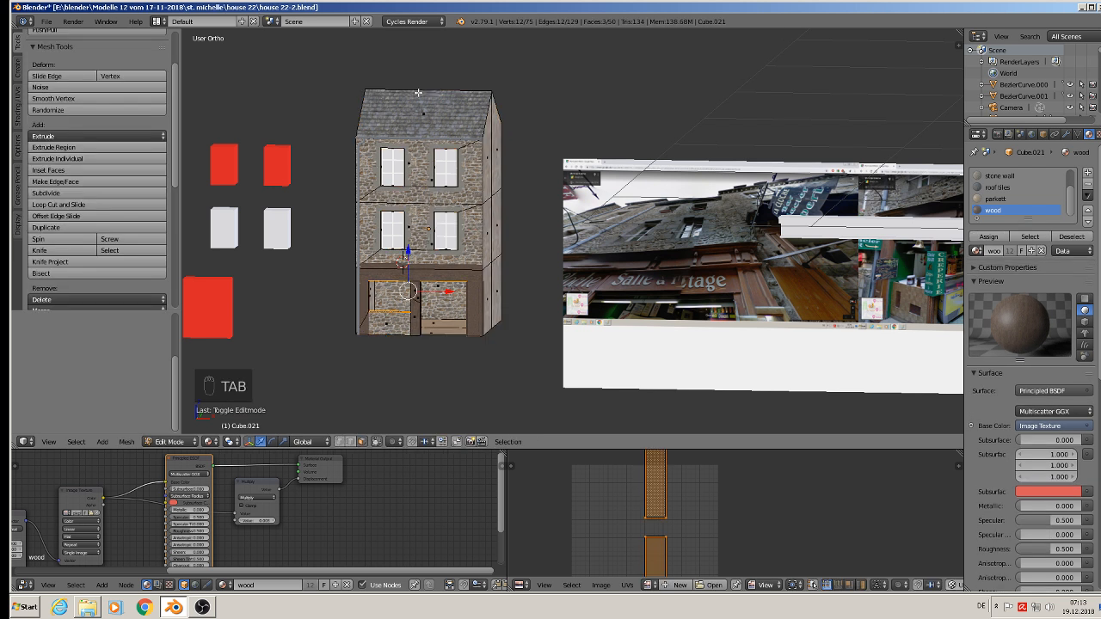
right_click(441, 88)
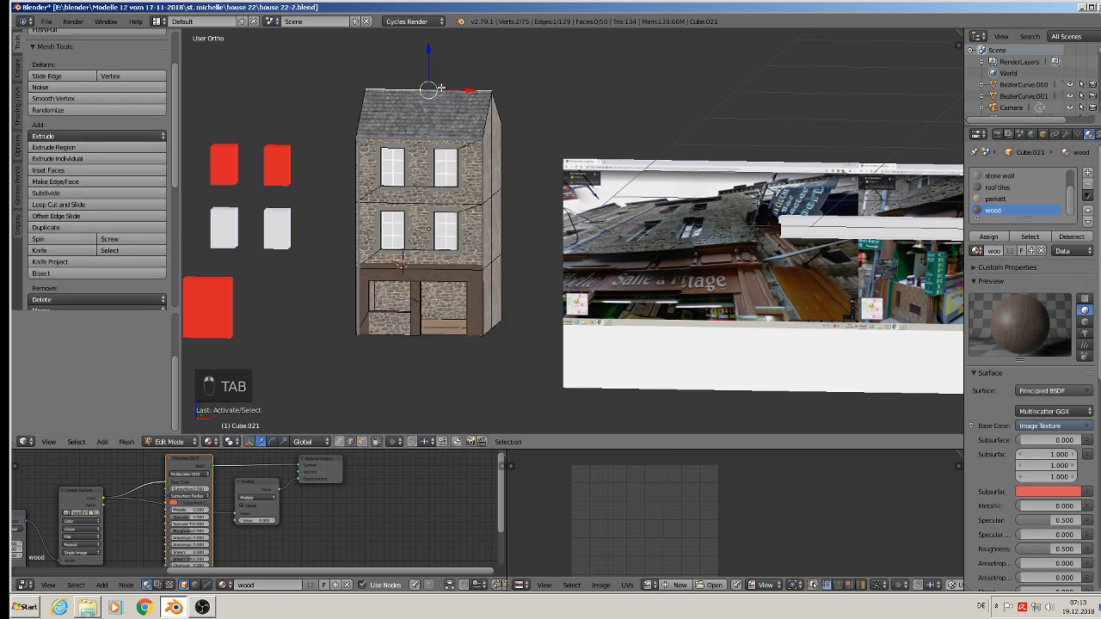
left_click_drag(426, 52, 446, 85)
key("Tab")
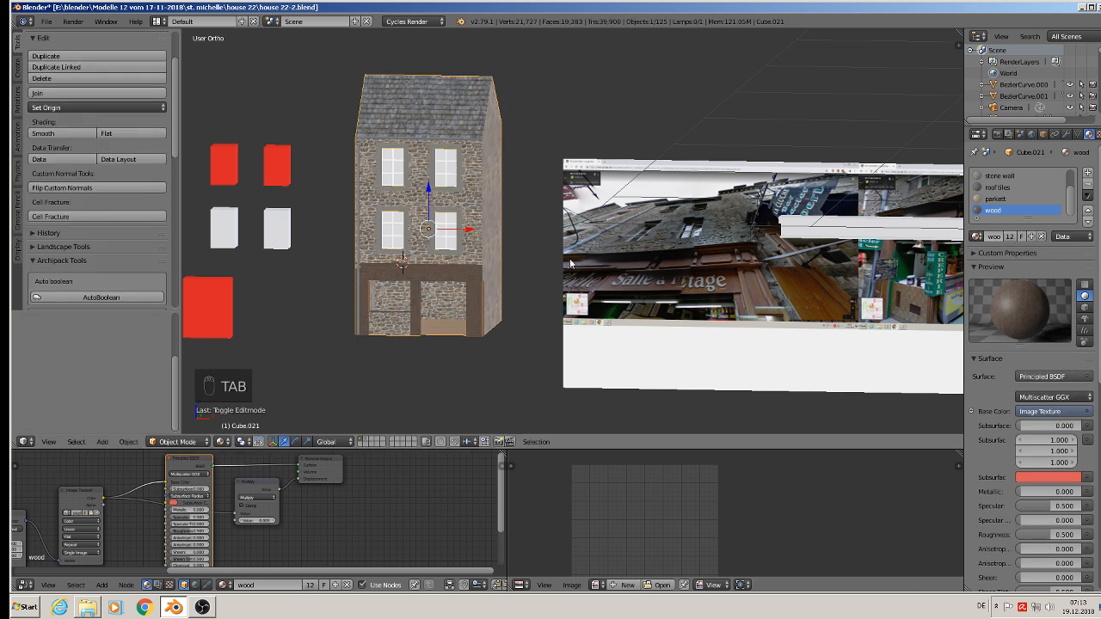
- Save the file with the raised roof
middle_click_drag(570, 266, 499, 262)
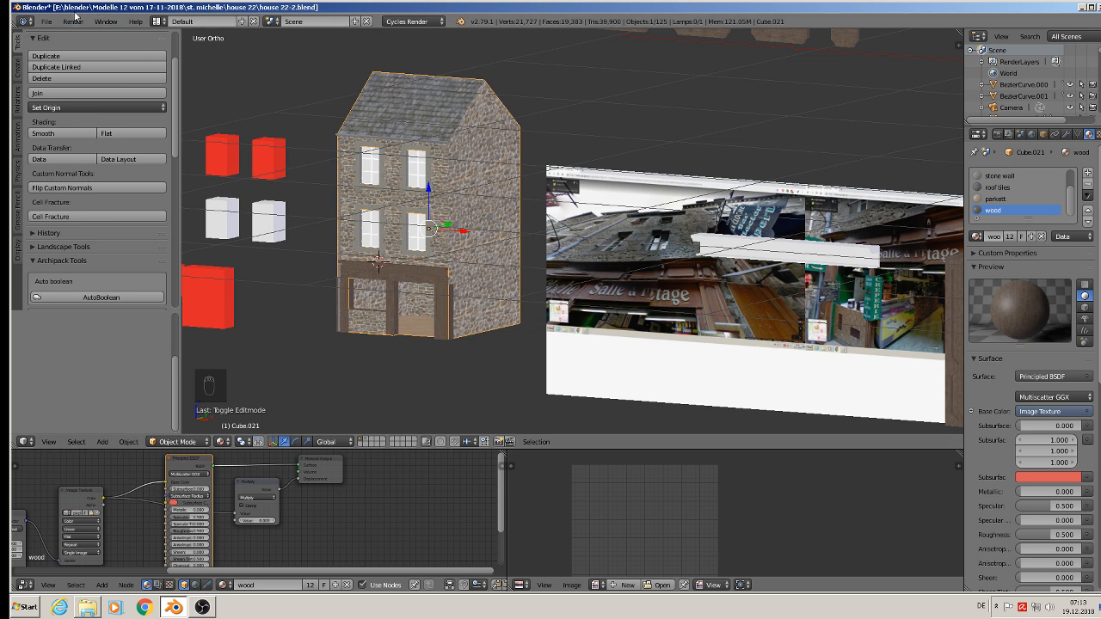
left_click(46, 23)
left_click(60, 112)
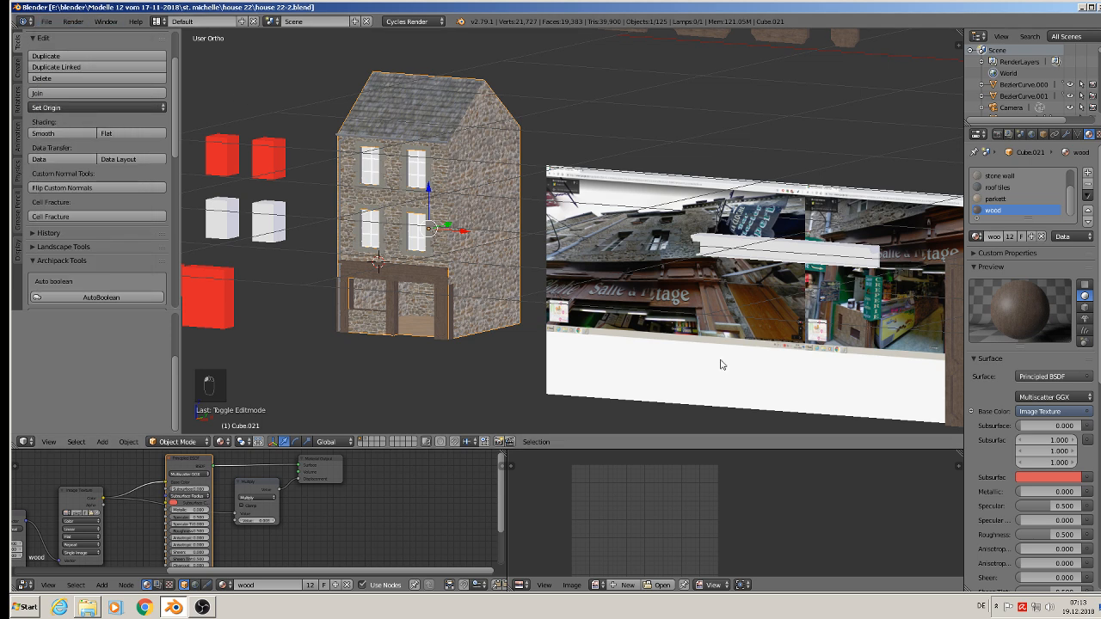
- Import the bar interior image parallax-back13_0_0.jpg from the textur folder as a plane
scroll(632, 318, "up", 3)
scroll(633, 318, "down", 2)
middle_click_drag(484, 347, 435, 287, "shift")
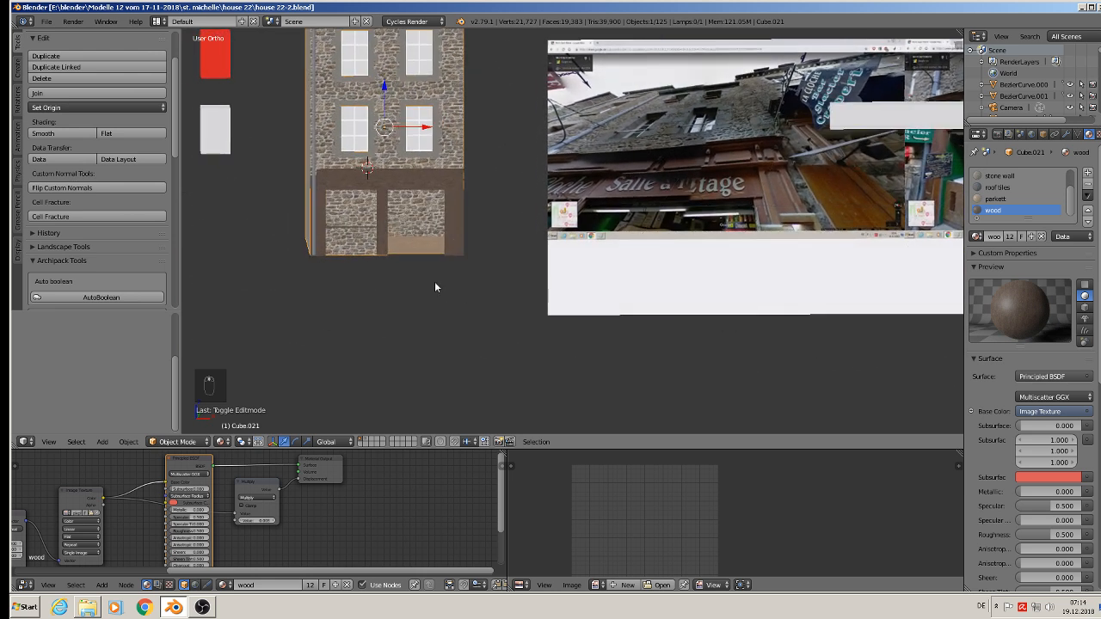
left_click(102, 441)
mouse_move(151, 424)
left_click(212, 424)
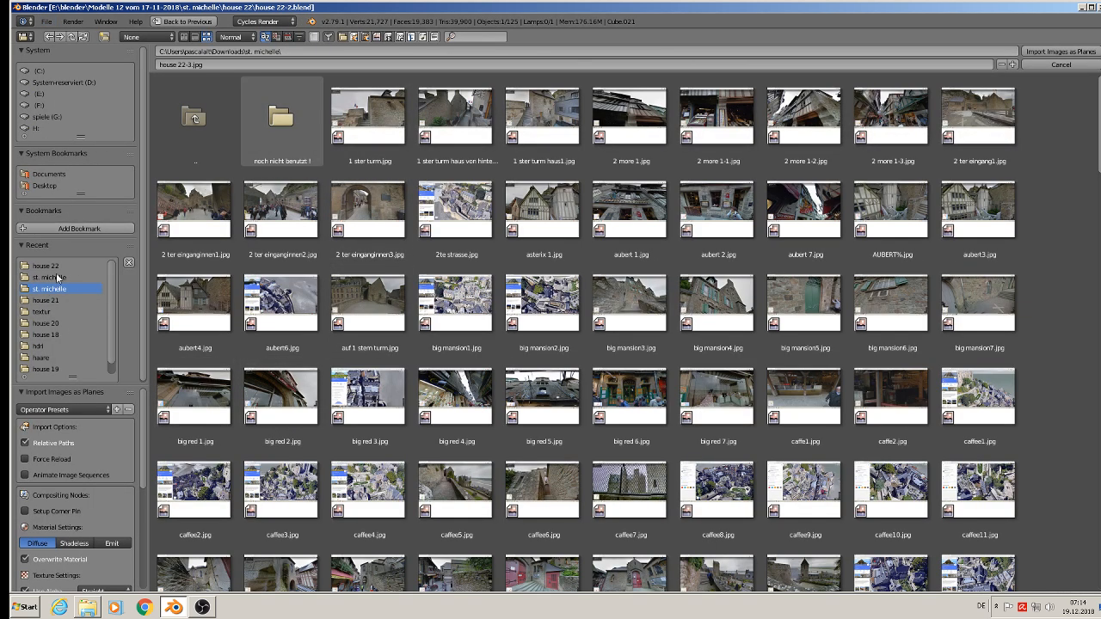
left_click(52, 311)
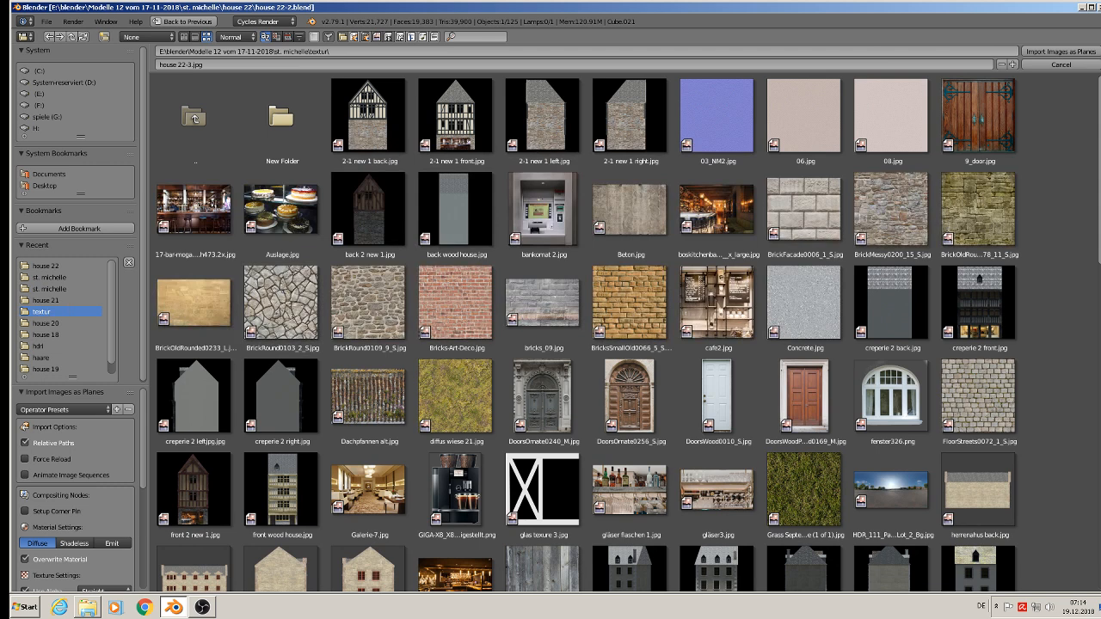
scroll(1069, 344, "down", 10)
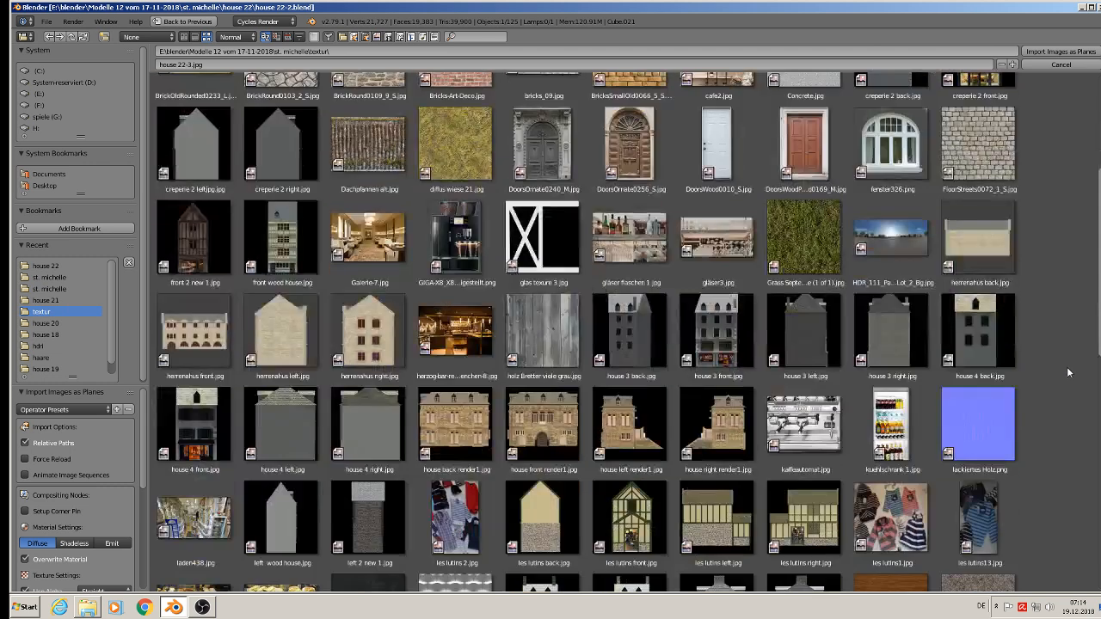
scroll(1069, 376, "down", 8)
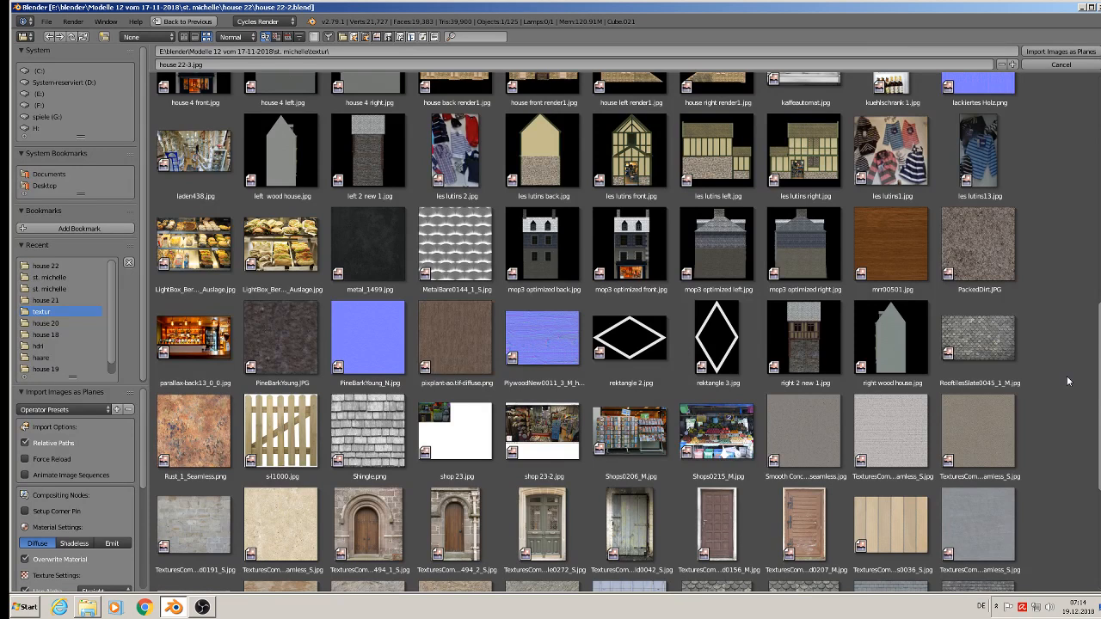
double_click(203, 342)
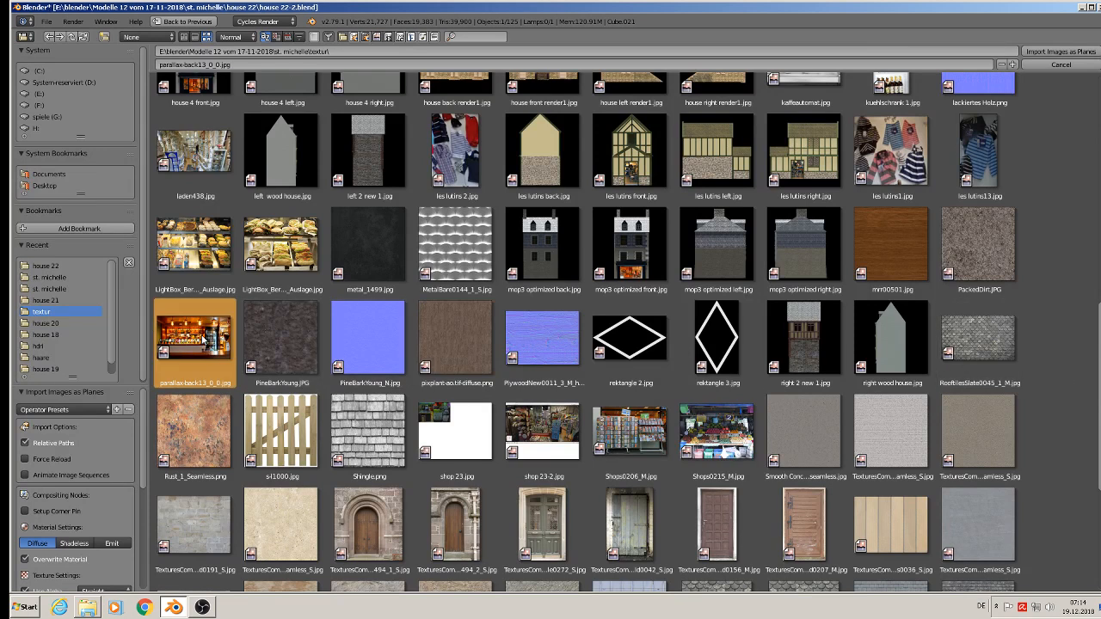
- Scale down the bar image plane and lower it vertically to the level of the shopfront
scroll(412, 258, "down", 3)
middle_click_drag(411, 258, 454, 256)
key("s")
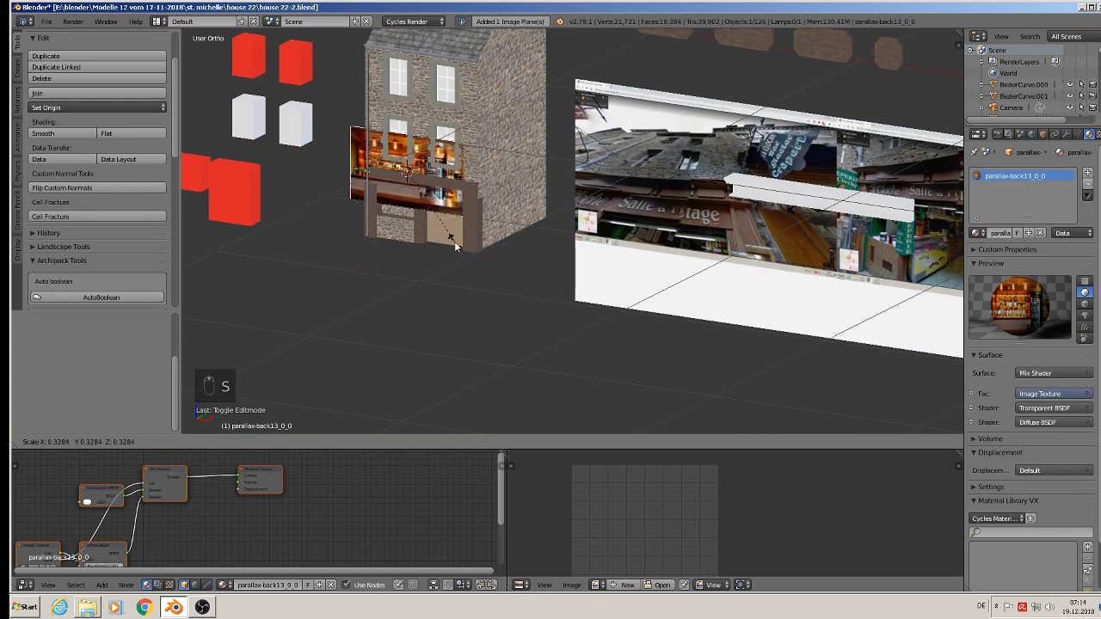
left_click(433, 221)
scroll(433, 221, "up", 3)
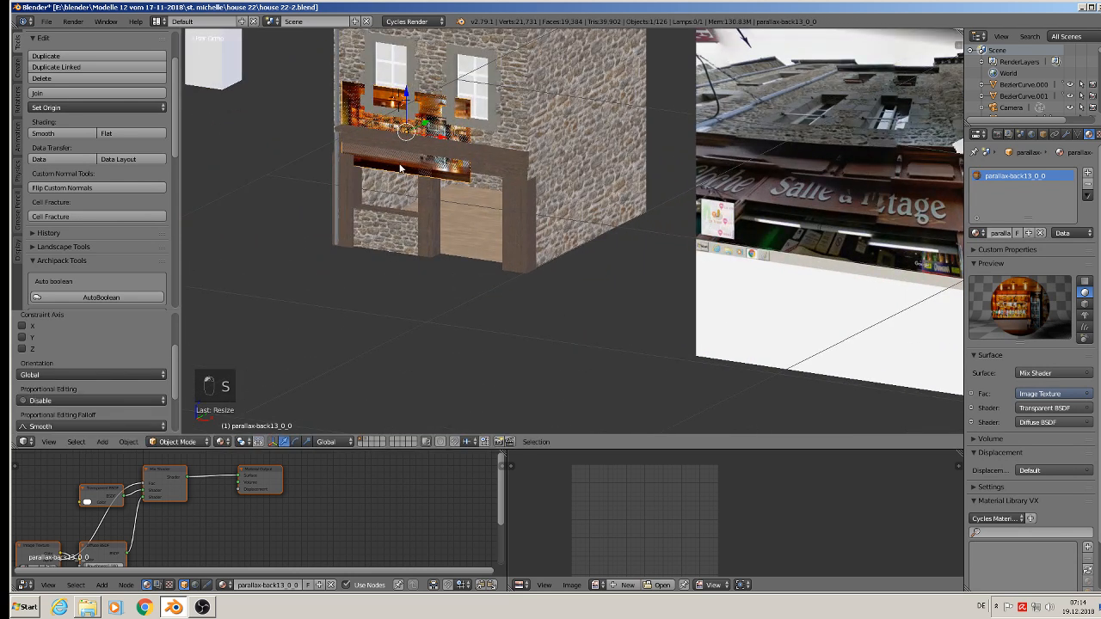
key("g")
key("z")
left_click(422, 200)
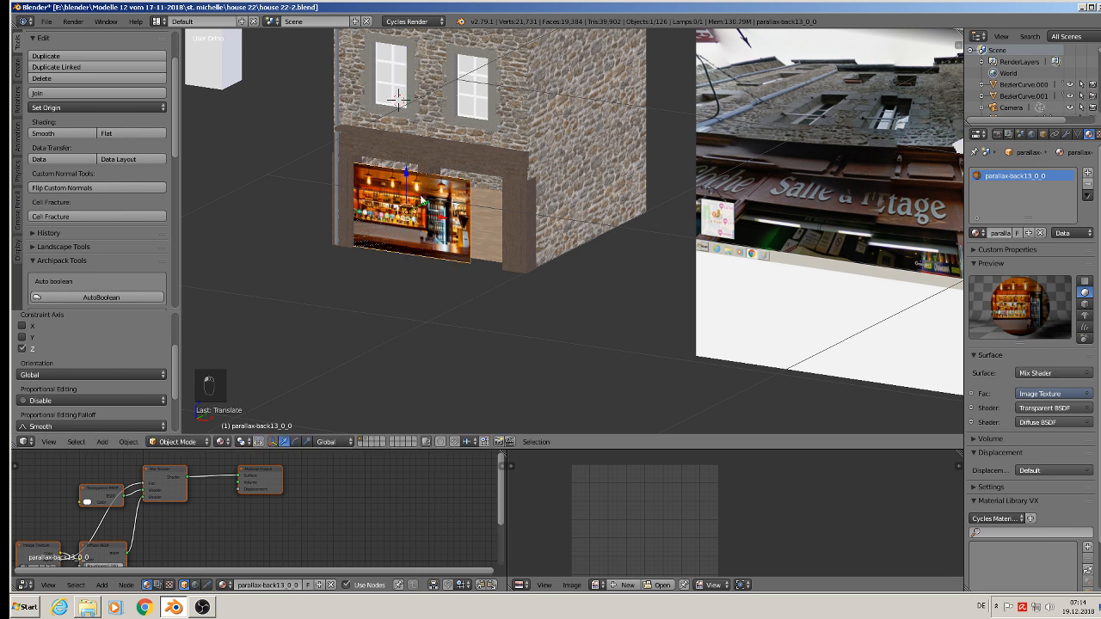
- Move the bar image plane back along Y into the building and shift it along X to centre it behind both openings
key("g")
key("y")
left_click(498, 193)
key("KP_1")
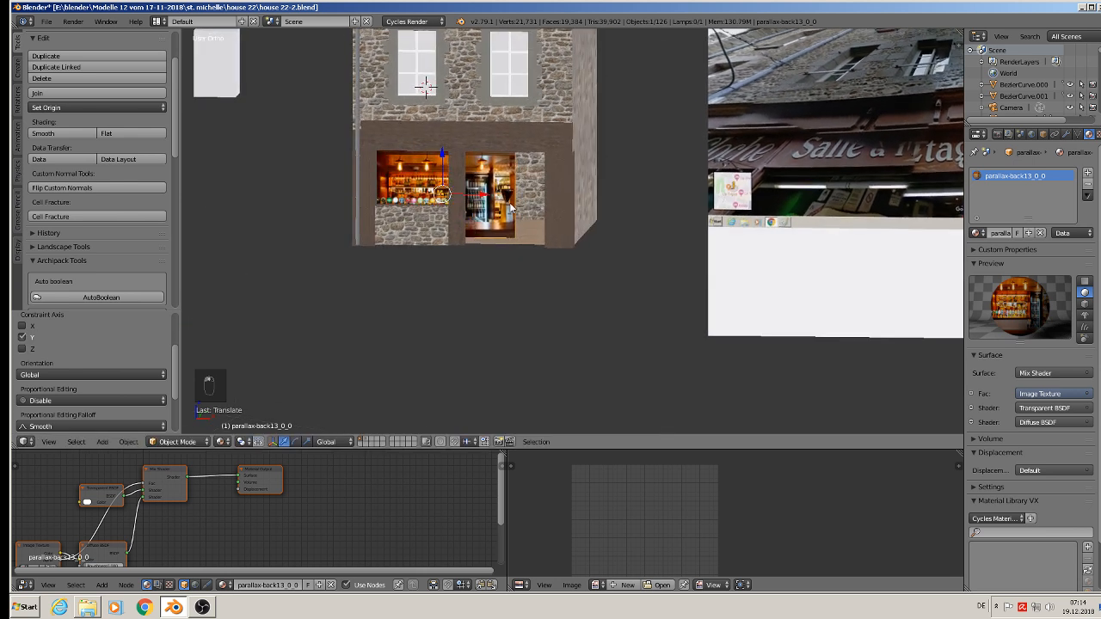
key("KP_1")
key("g")
key("x")
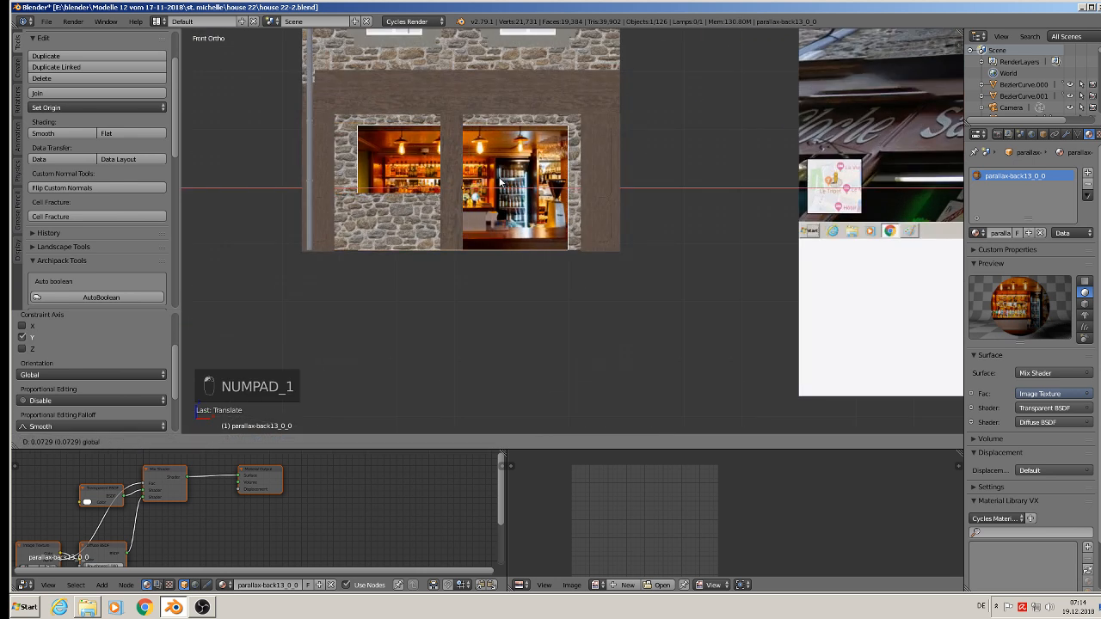
left_click(501, 182)
- Scale up the bar image plane until it spans the width of both openings, and raise it along Z
key("s")
left_click(552, 203)
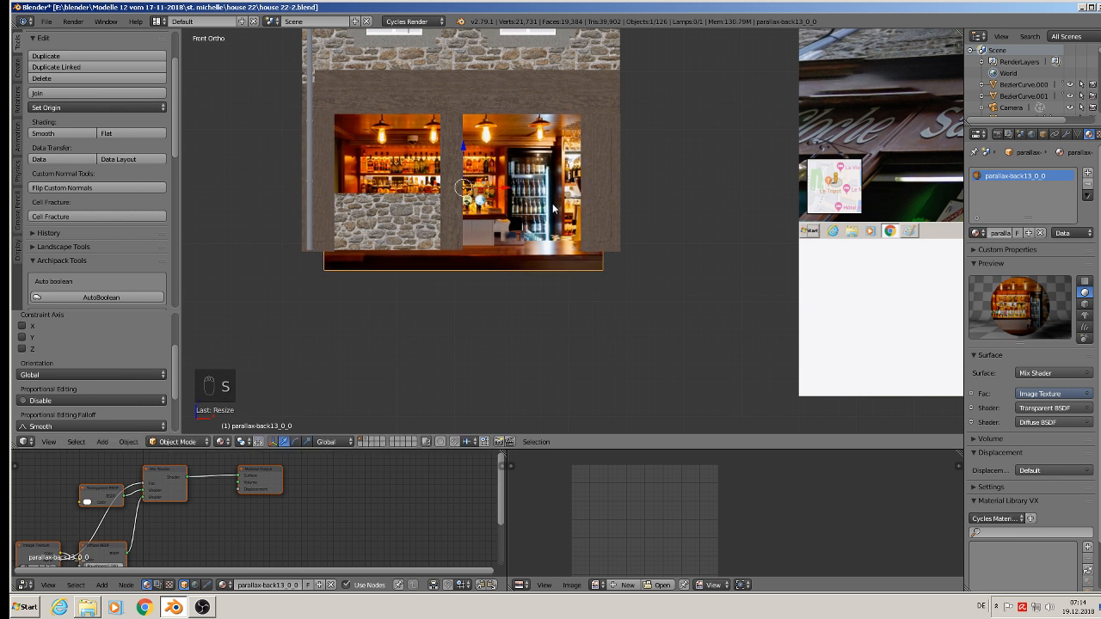
key("g")
key("z")
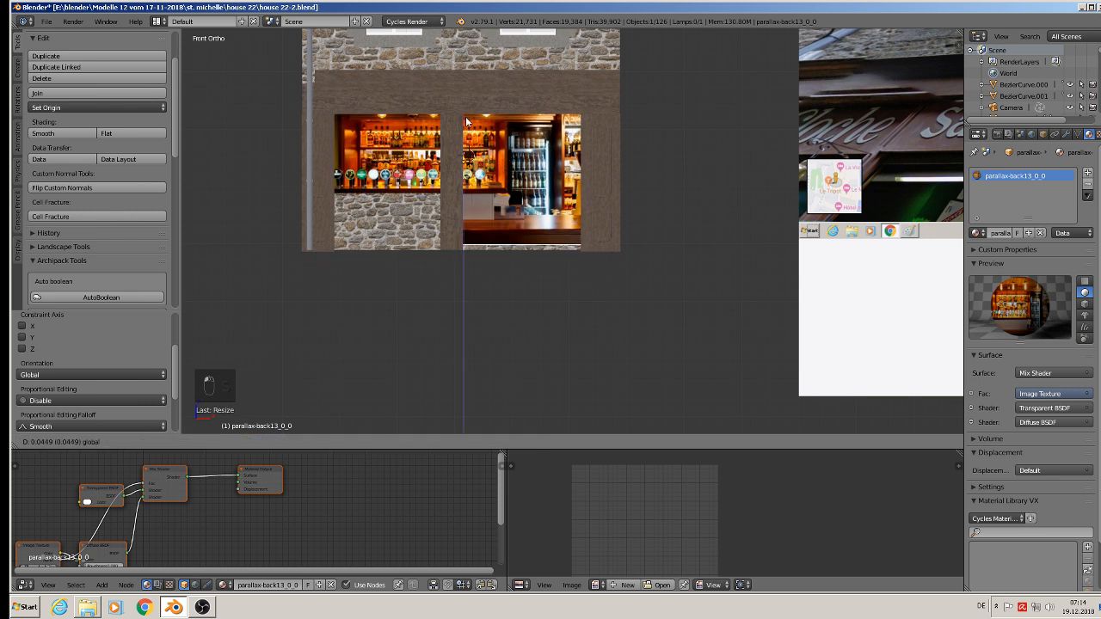
left_click(606, 199)
- Enlarge the bar image plane by a factor of about 1.15 and adjust its X and Z position to fit the shopfront
key("s")
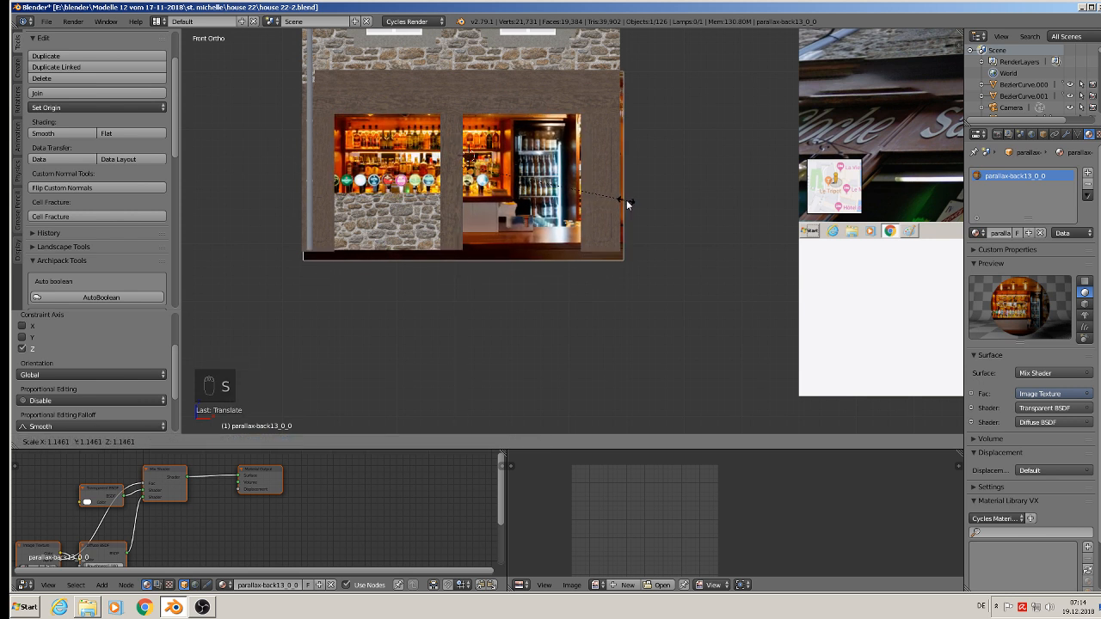
left_click(625, 203)
key("g")
key("x")
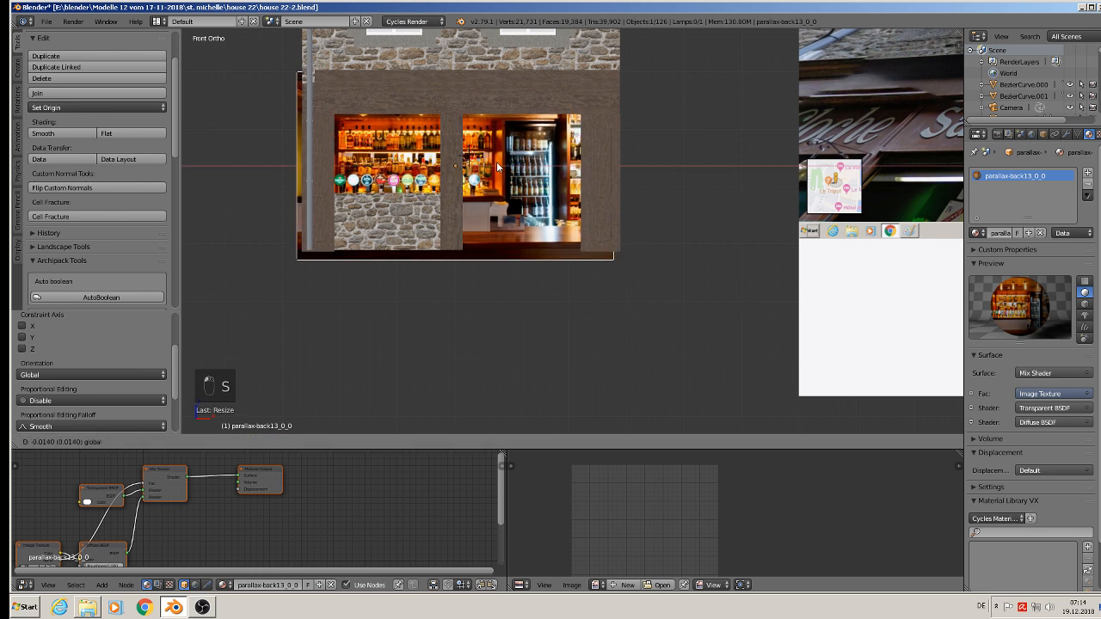
key("z")
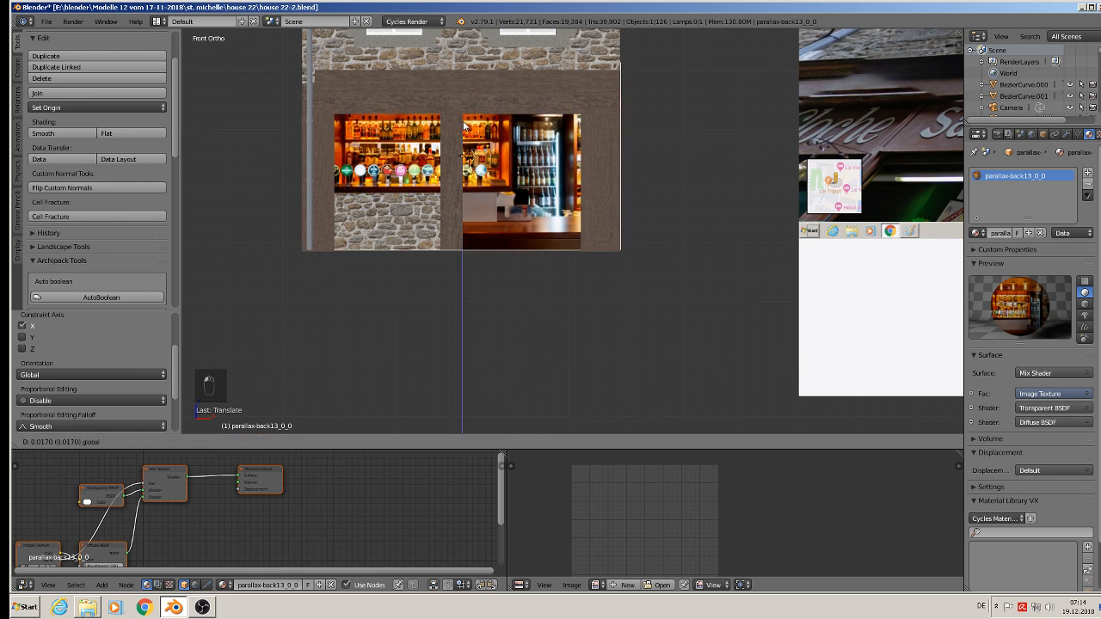
left_click(503, 163)
- Move the bar image plane forward along Y by about 0.08, closer to the shopfront openings
middle_click_drag(503, 163, 467, 165)
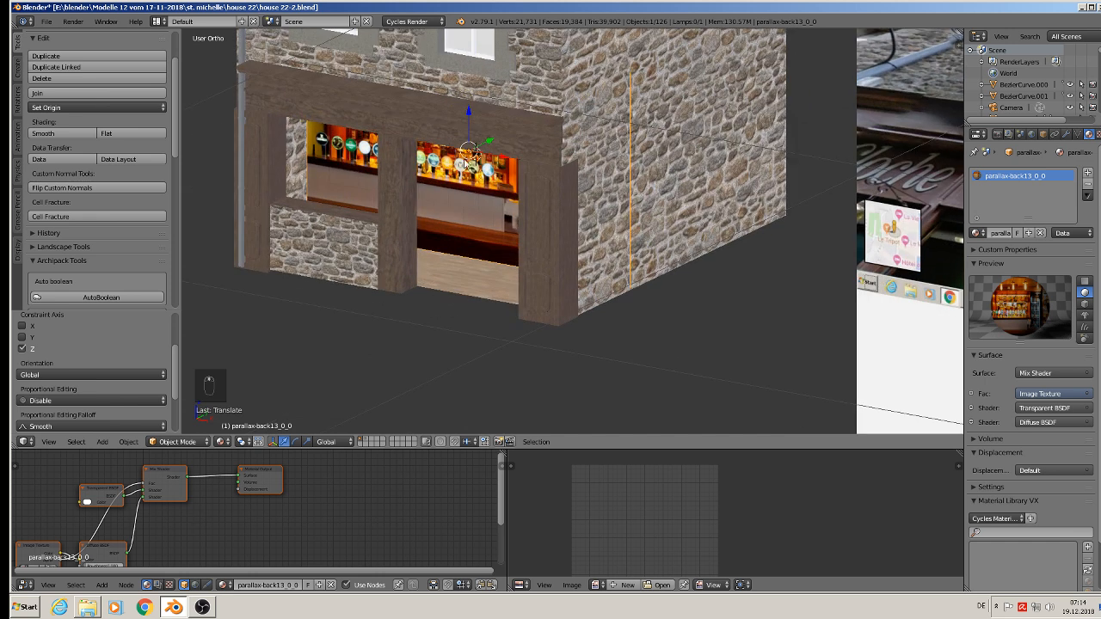
key("g")
key("y")
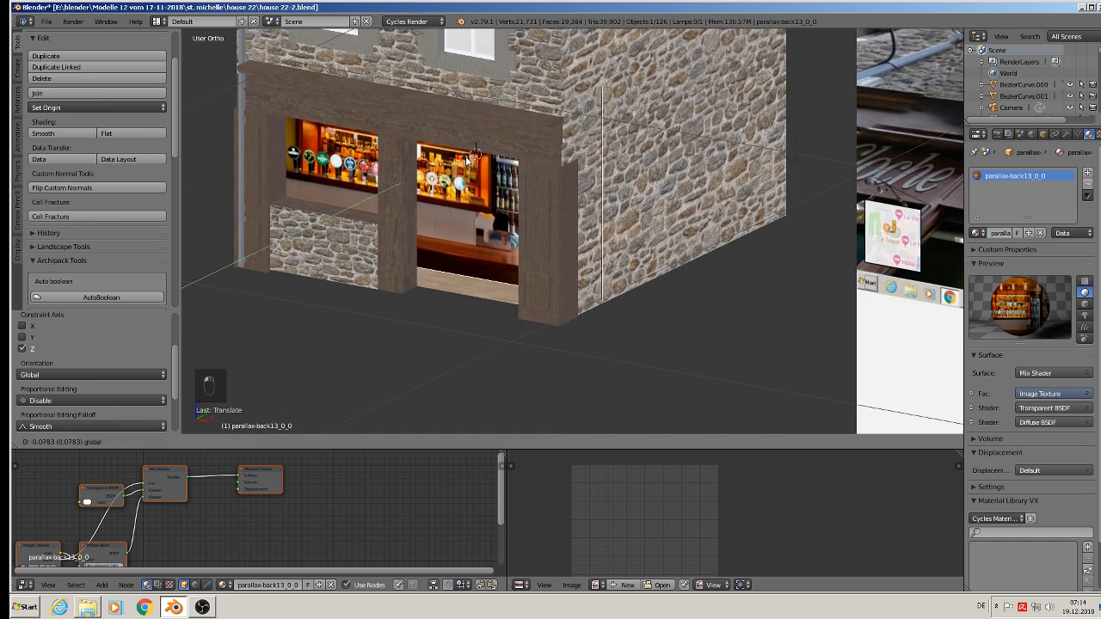
left_click(469, 159)
middle_click_drag(468, 159, 521, 153)
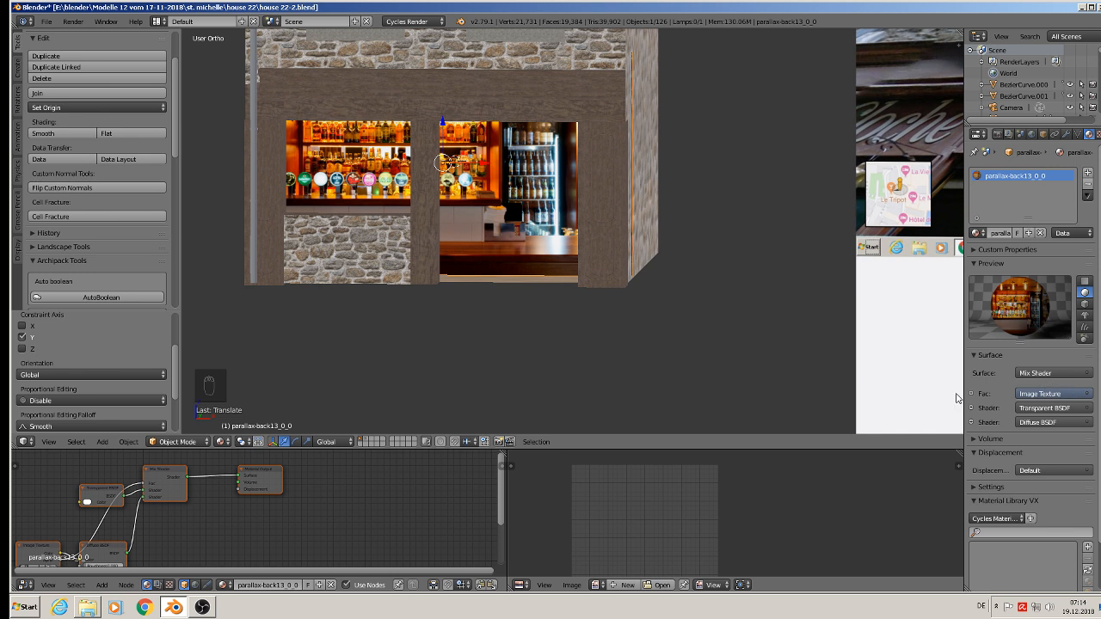
- Enlarge the node editor and delete the Diffuse BSDF, Mix Shader and Transparent BSDF nodes from the bar image's material
scroll(271, 496, "down", 1)
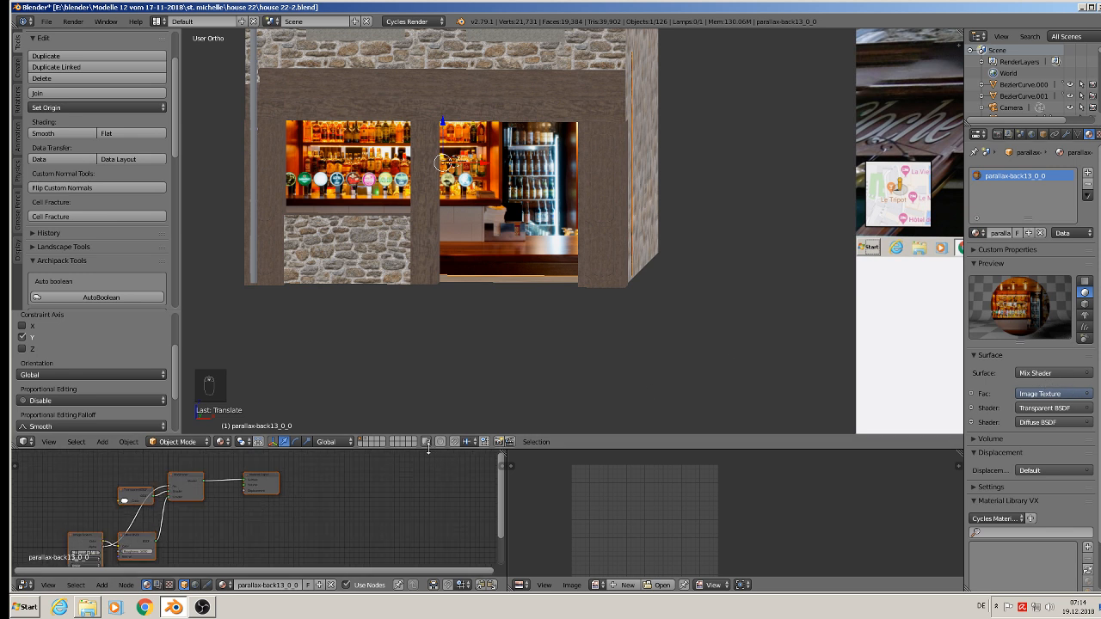
left_click_drag(427, 449, 426, 236)
scroll(423, 384, "left", 4, "ctrl")
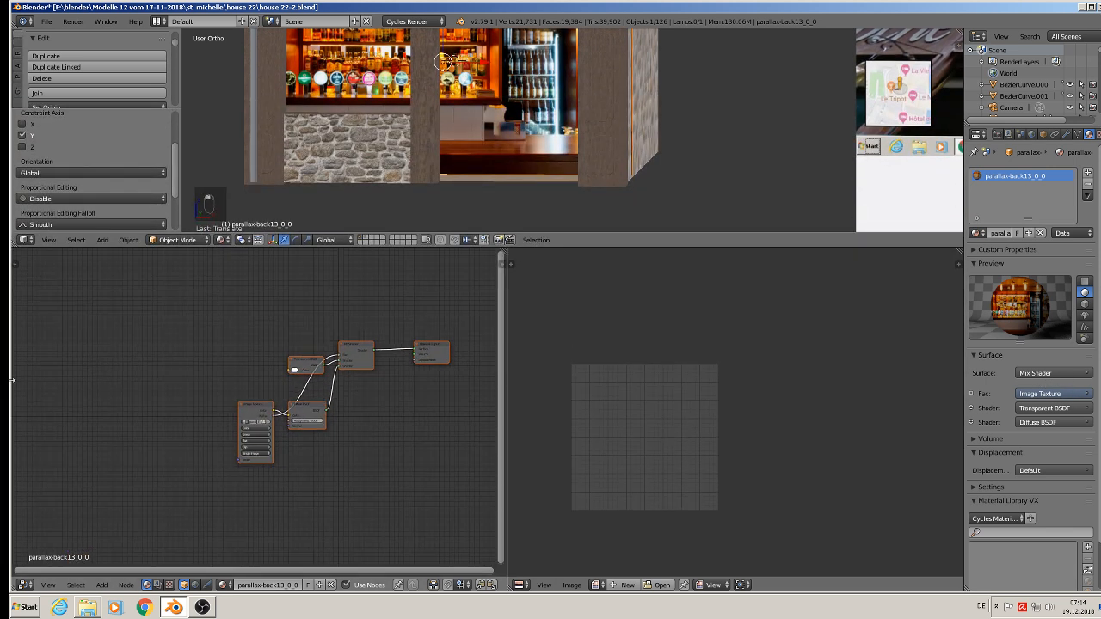
scroll(424, 383, "up", 4)
scroll(259, 371, "up", 1)
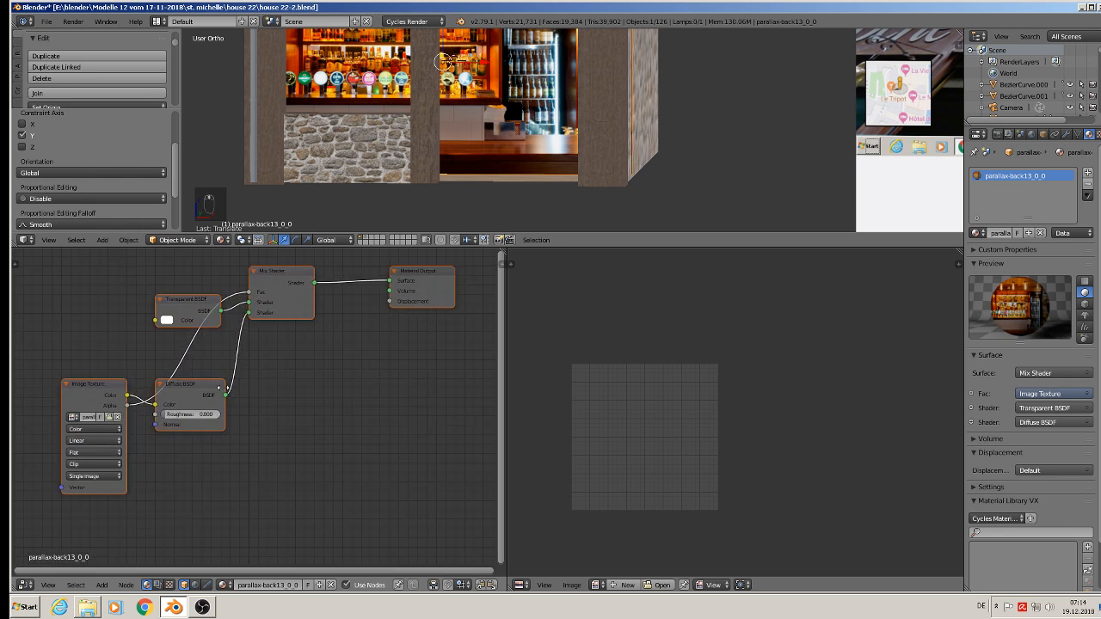
left_click(192, 392)
left_click(263, 271, "shift")
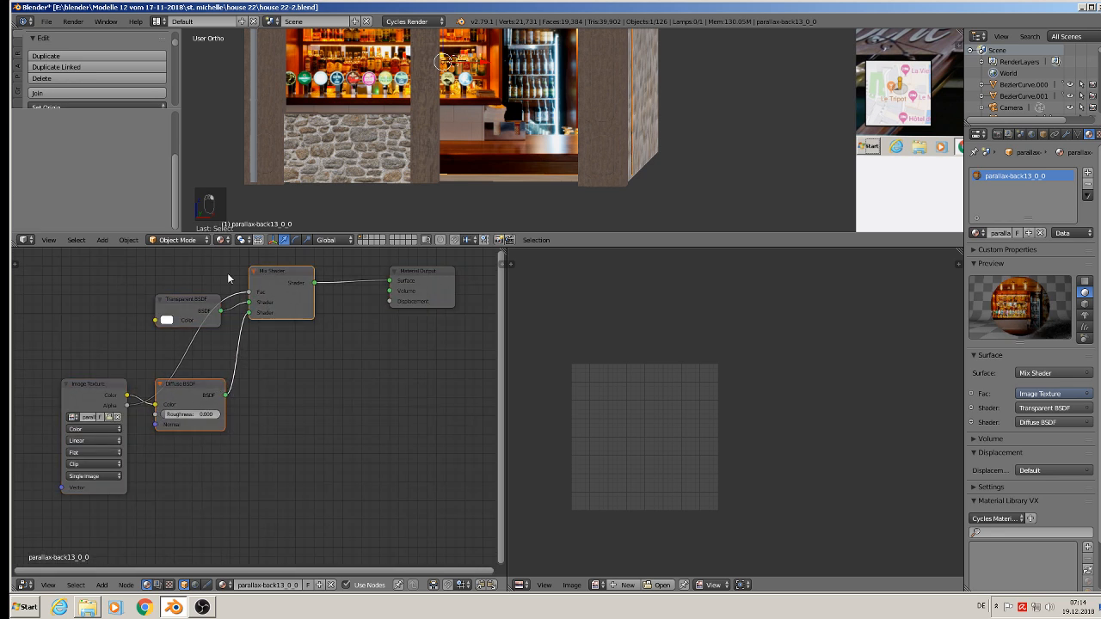
left_click(192, 309, "shift")
key("x")
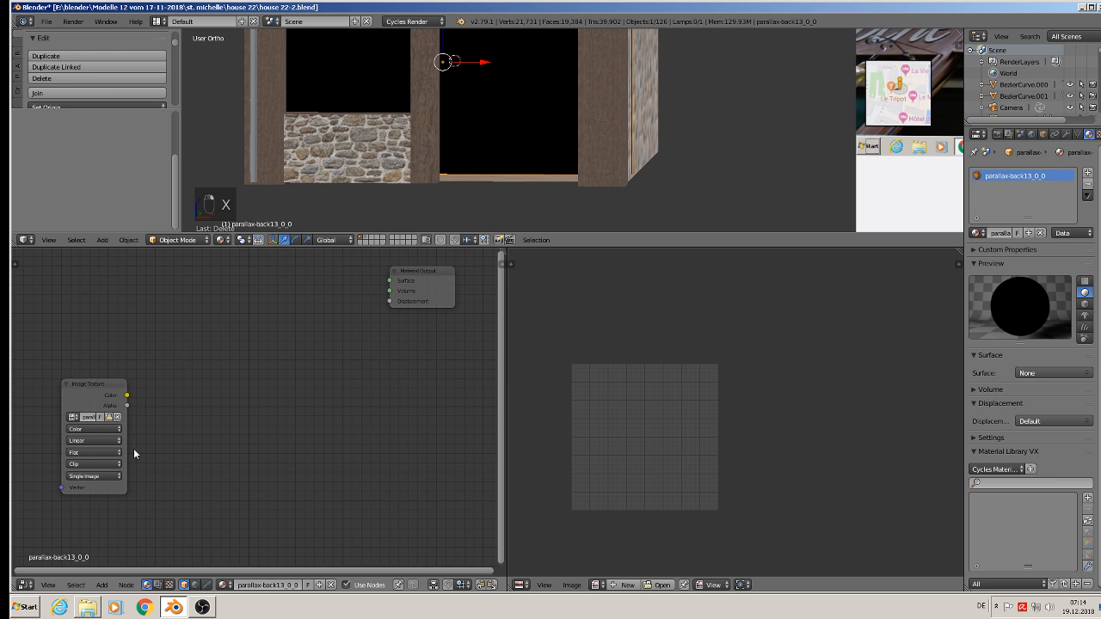
- Add an Emission shader to the bar image's material and link it between the image texture's color and the Material Output surface
left_click(104, 585)
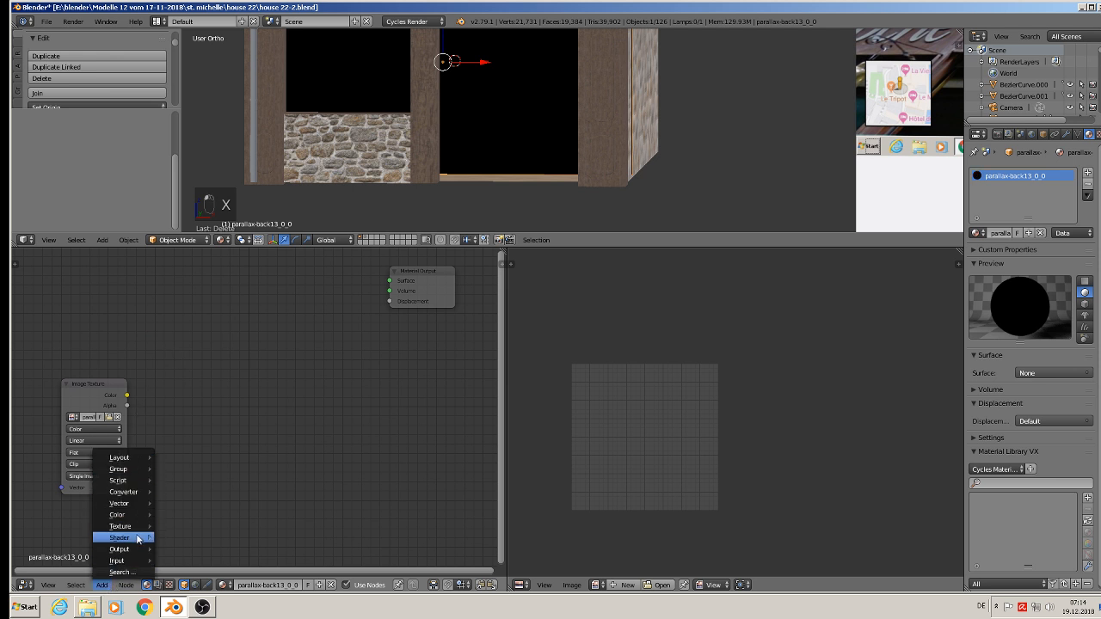
mouse_move(137, 540)
left_click(187, 361)
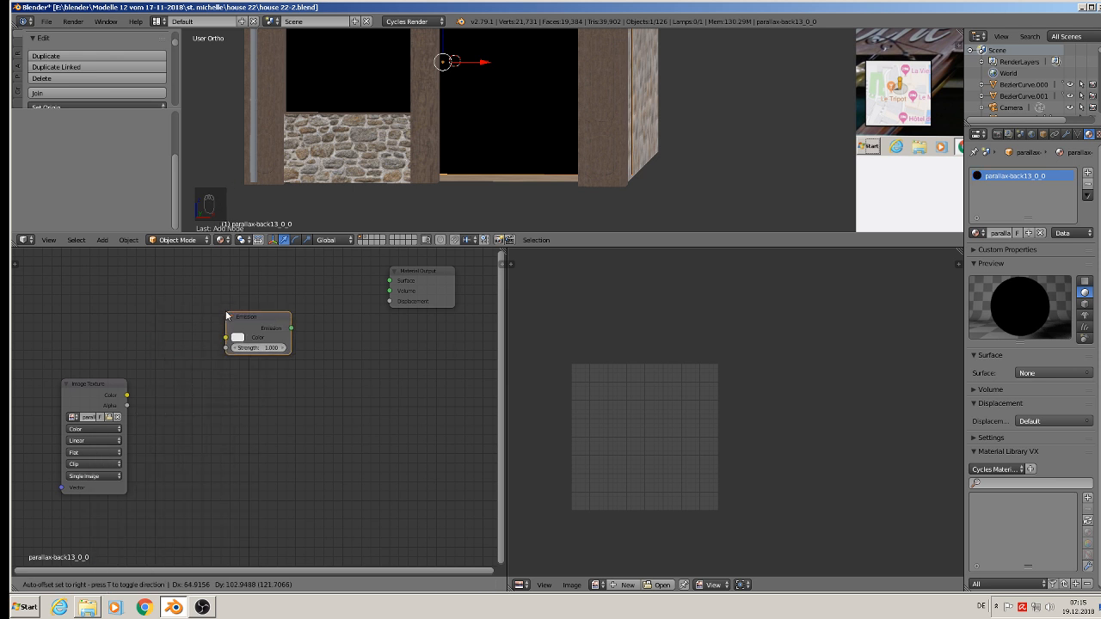
left_click(229, 313)
left_click_drag(127, 396, 220, 329)
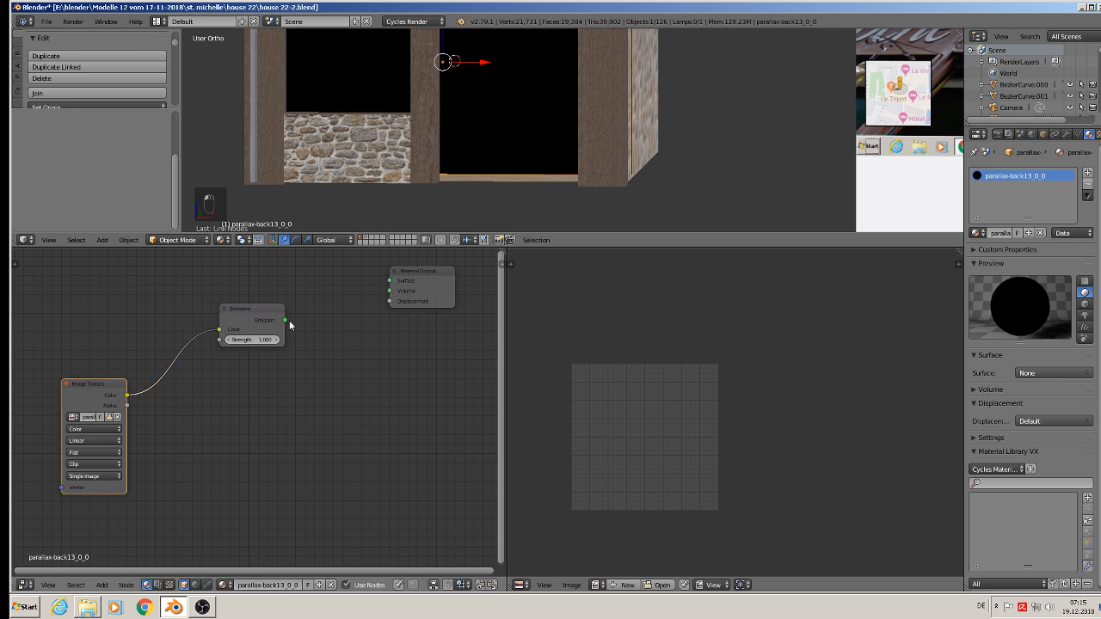
left_click_drag(285, 320, 395, 285)
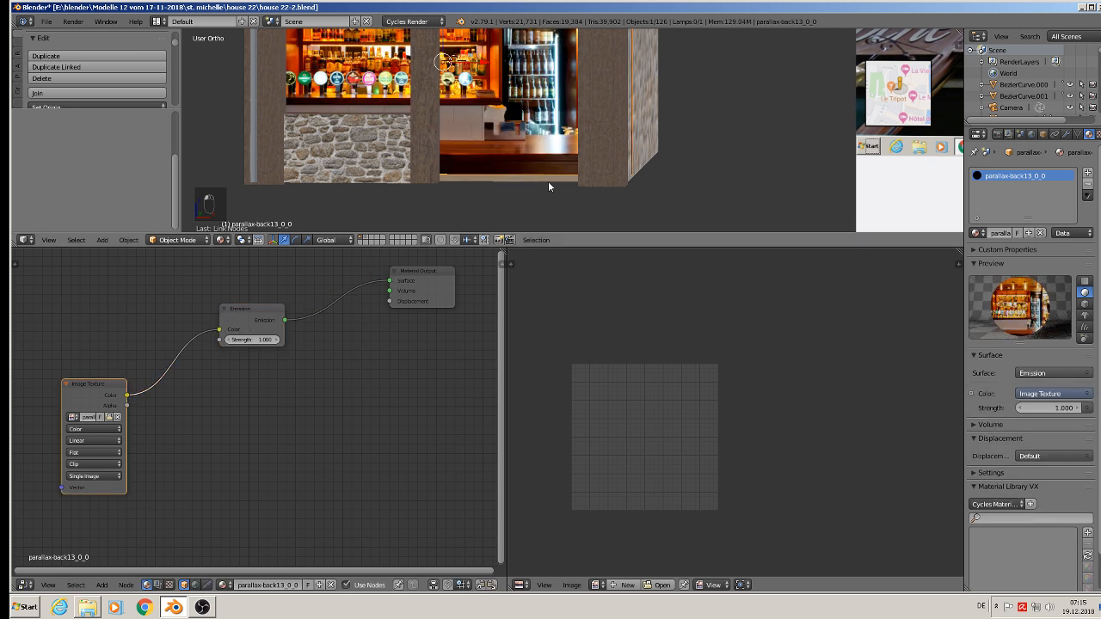
- Deselect everything and save the blend file
scroll(548, 180, "down", 3)
scroll(509, 200, "up", 1)
key("a")
scroll(499, 198, "down", 3)
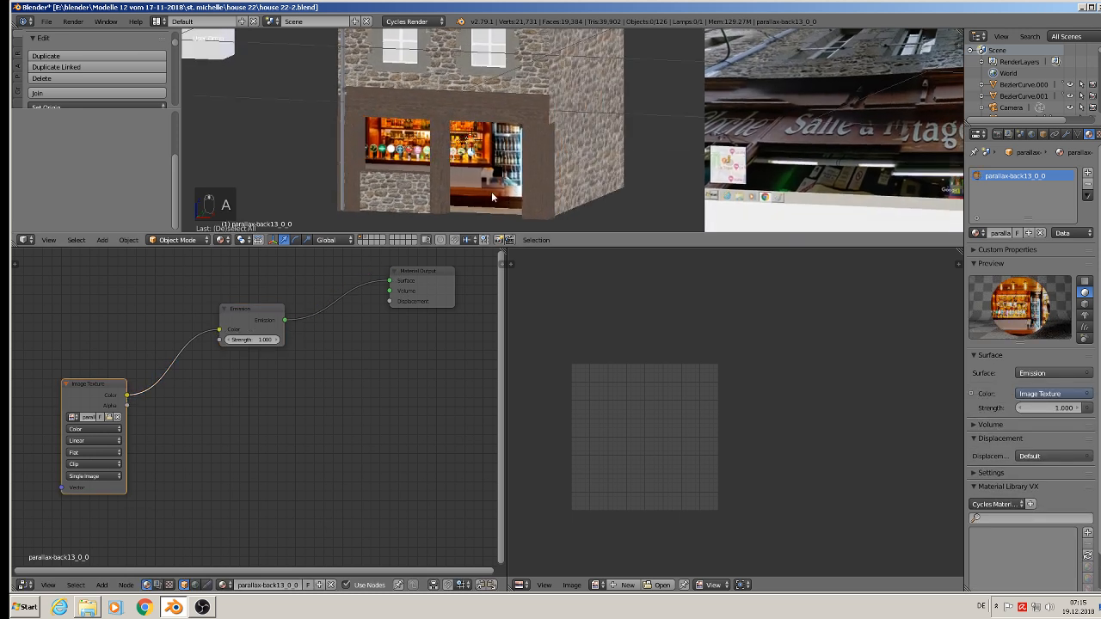
left_click(46, 21)
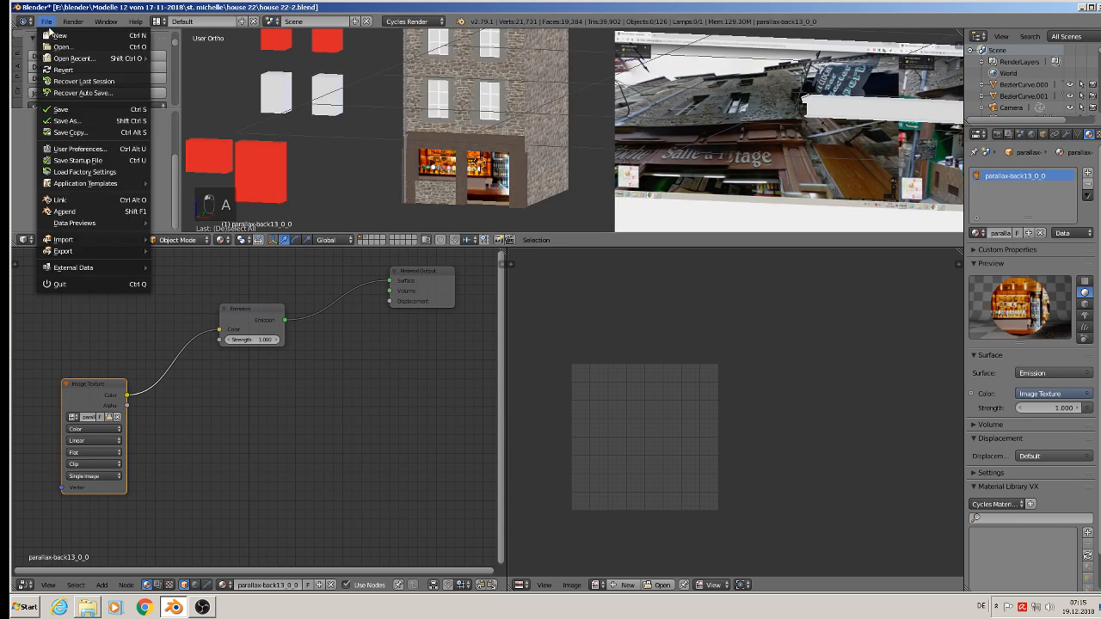
left_click(81, 103)
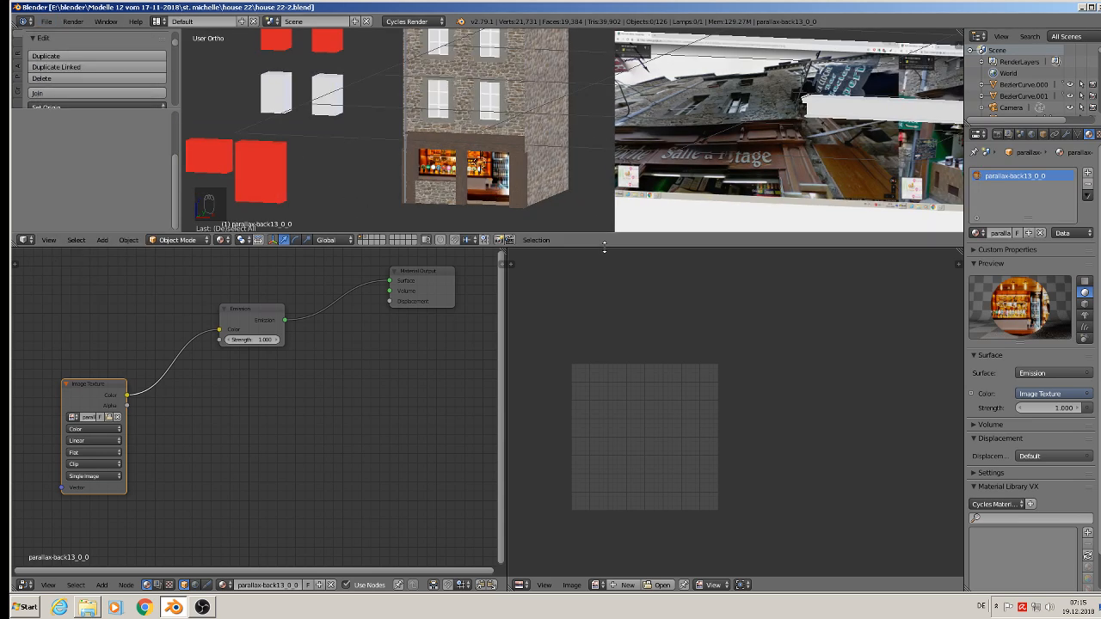
- Enlarge the 3D view and inspect the house facade and shopfront in Rendered shading
left_click_drag(605, 246, 593, 459)
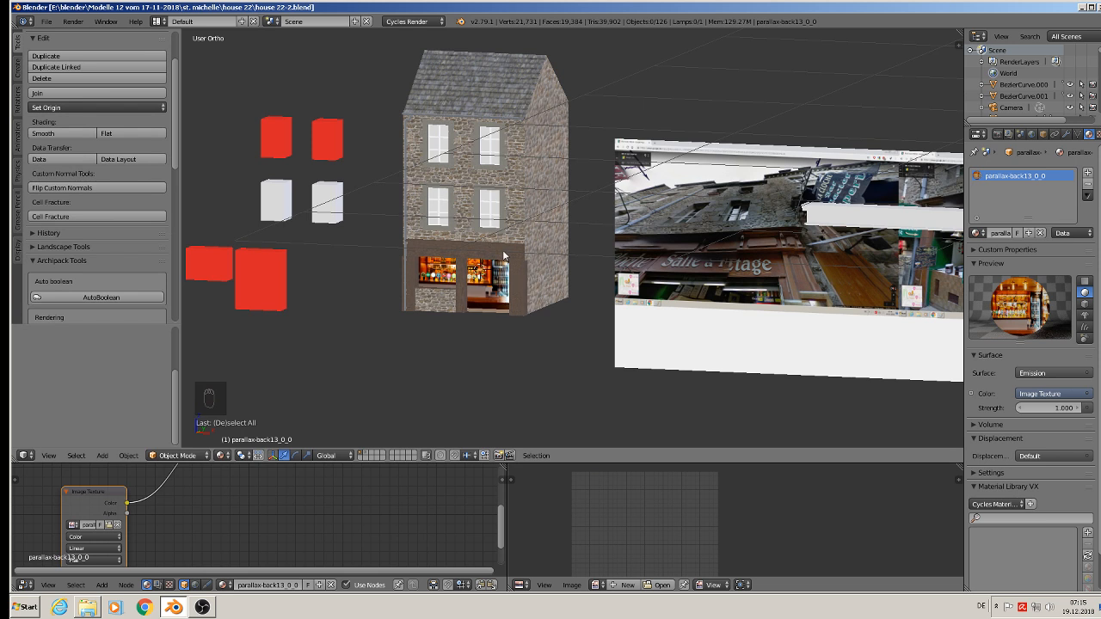
scroll(481, 208, "up", 2)
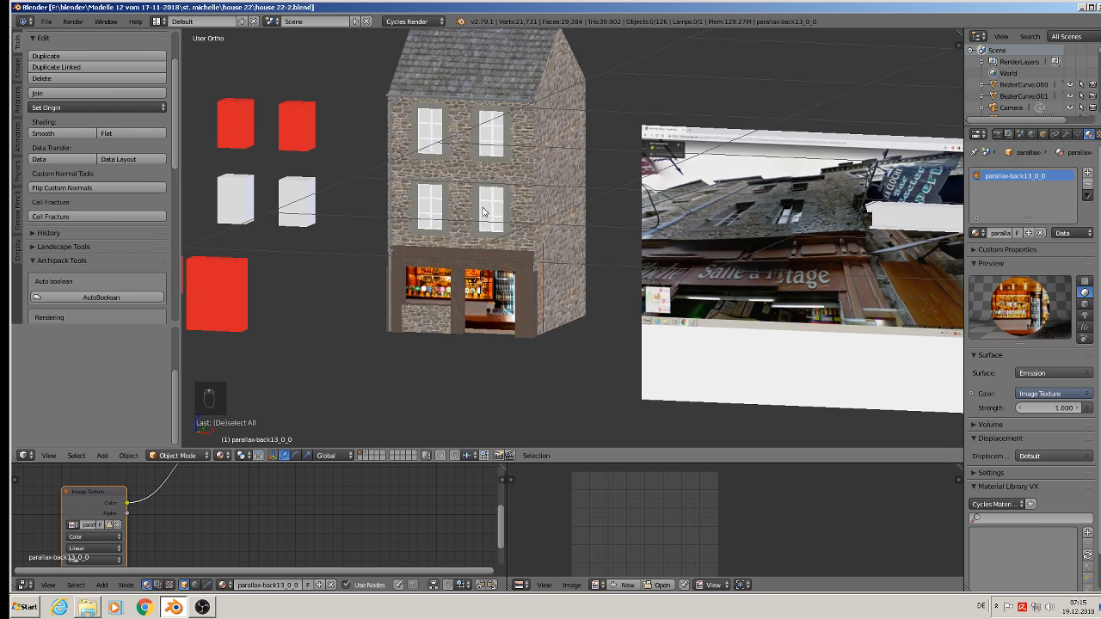
left_click(223, 455)
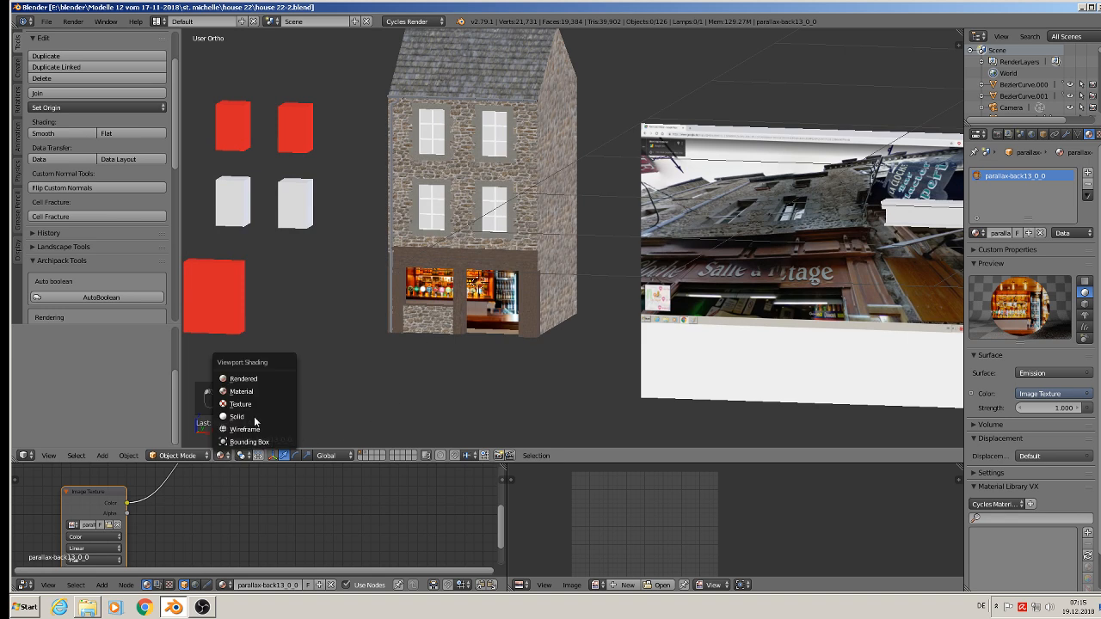
left_click(274, 376)
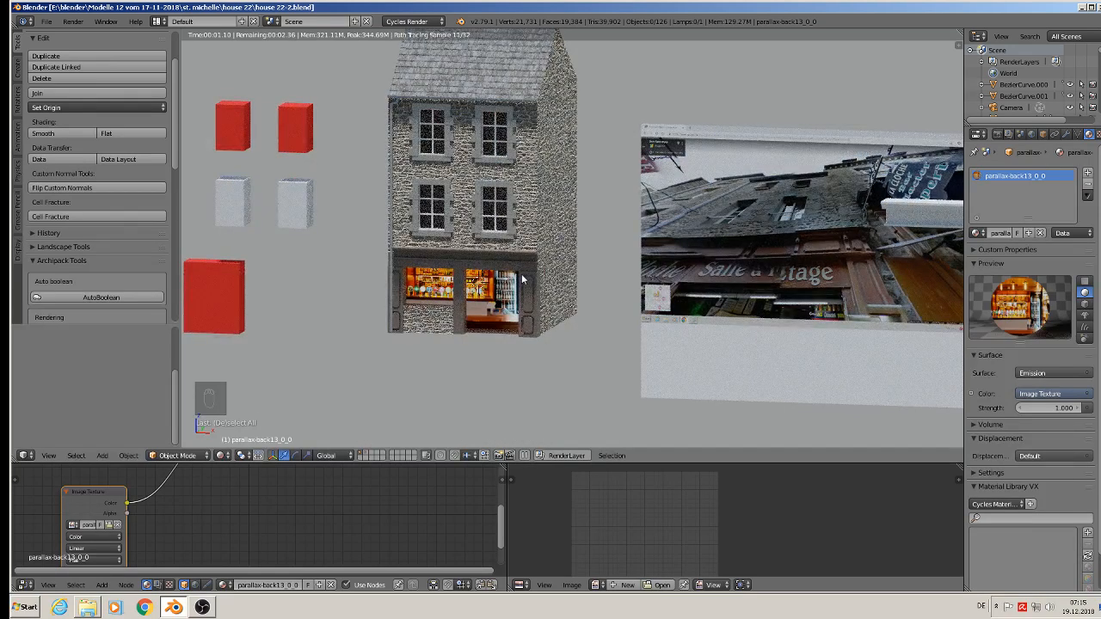
scroll(521, 273, "up", 4)
scroll(592, 225, "up", 2)
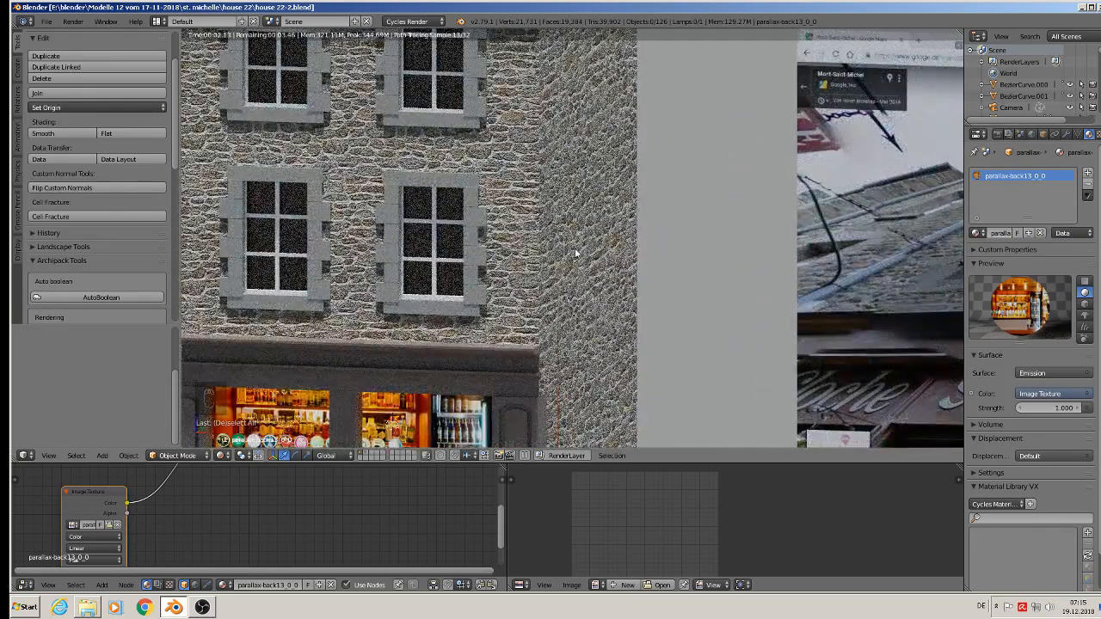
scroll(575, 253, "down", 6)
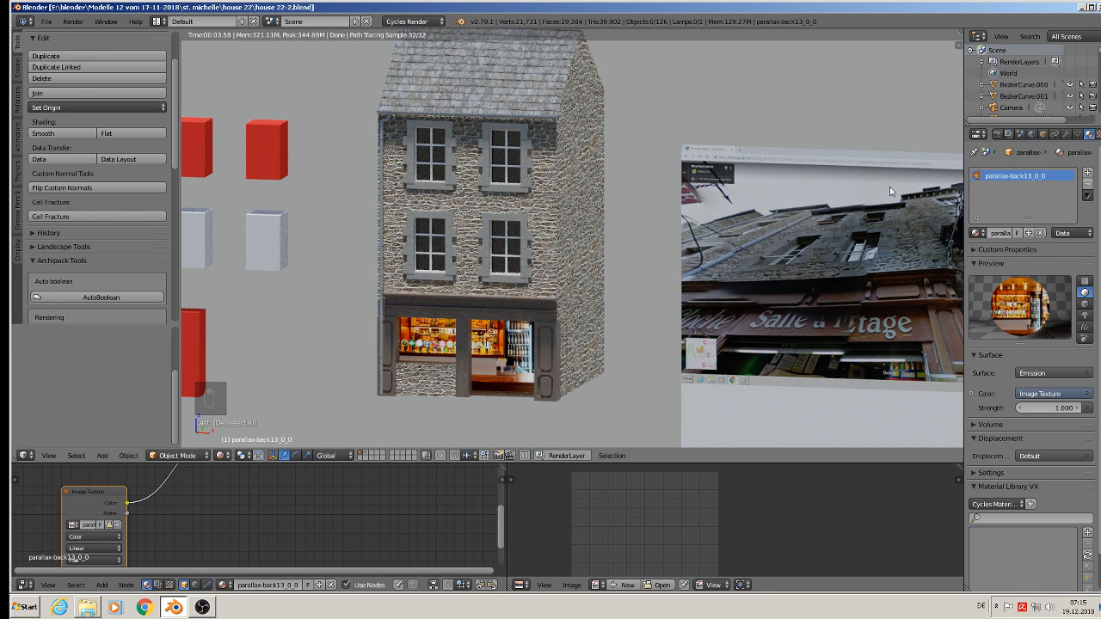
- Select the house's stone wall material and set its displacement Multiply value to 0.2
right_click(533, 176)
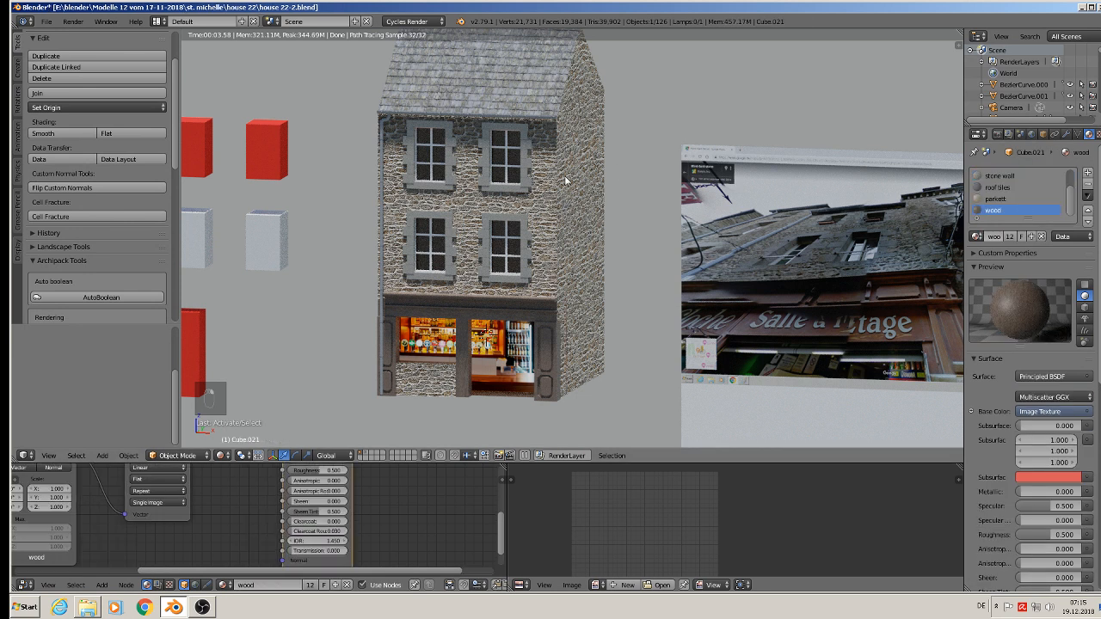
left_click(1011, 176)
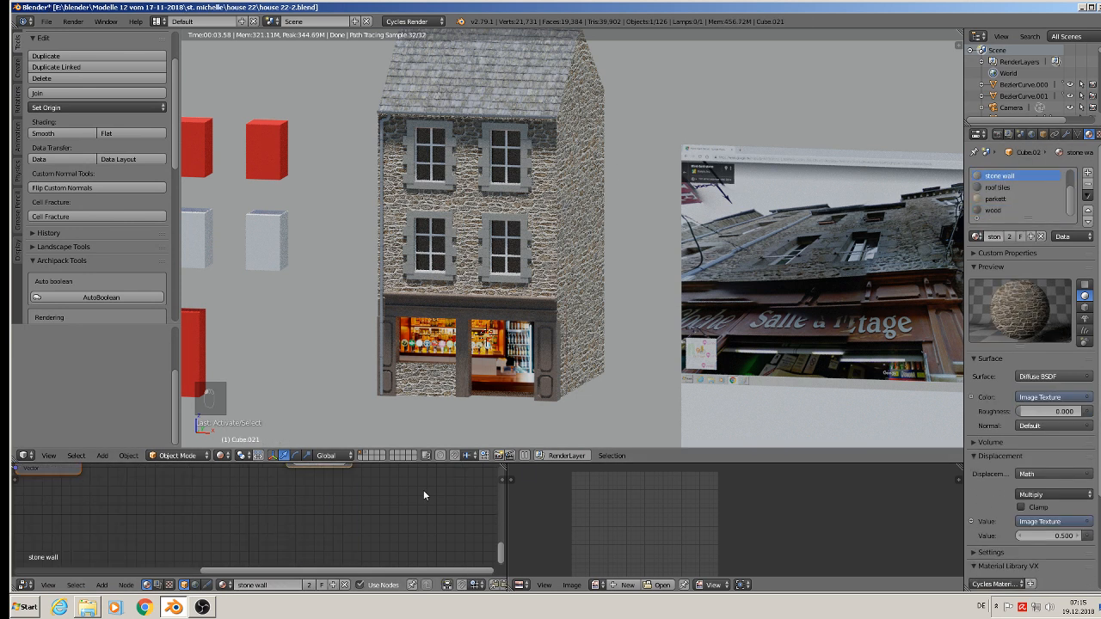
left_click_drag(411, 461, 403, 318)
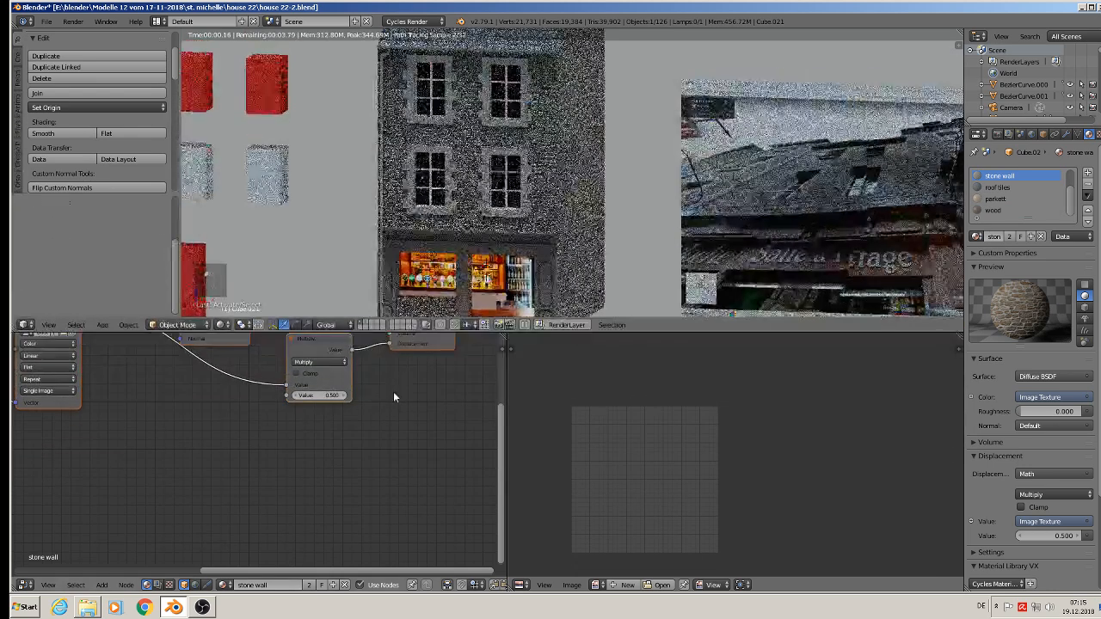
scroll(375, 491, "up", 5)
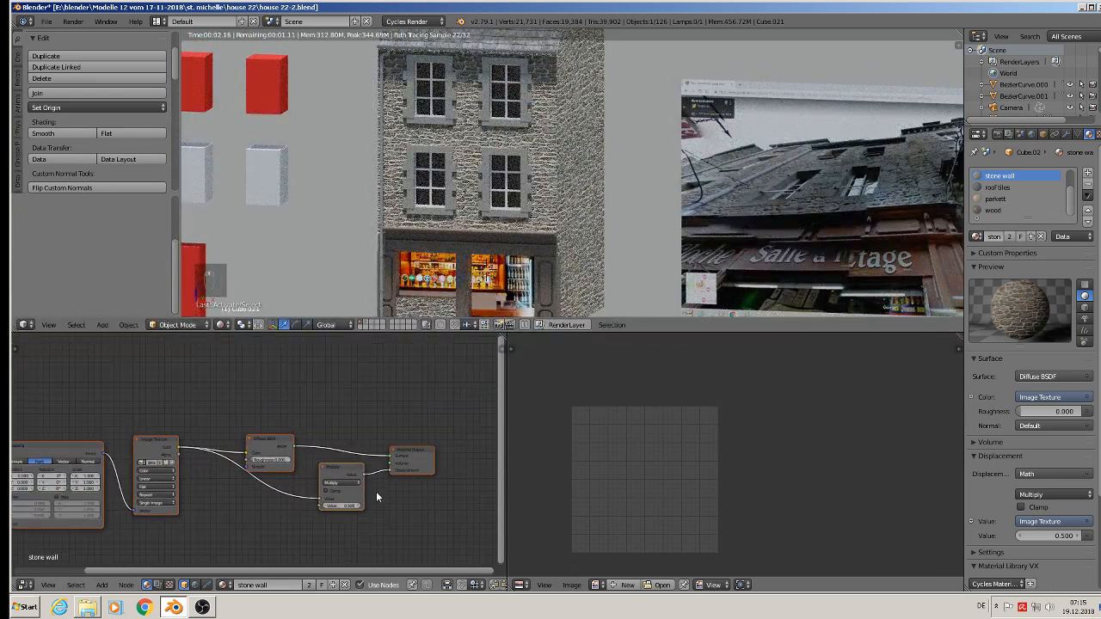
left_click(307, 522)
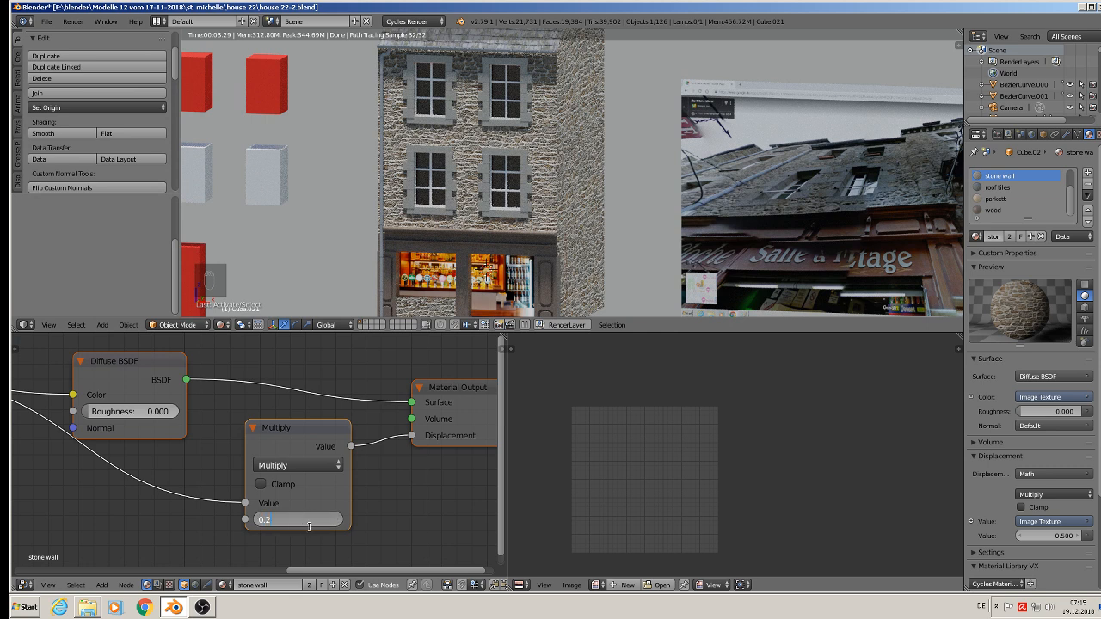
key("Return")
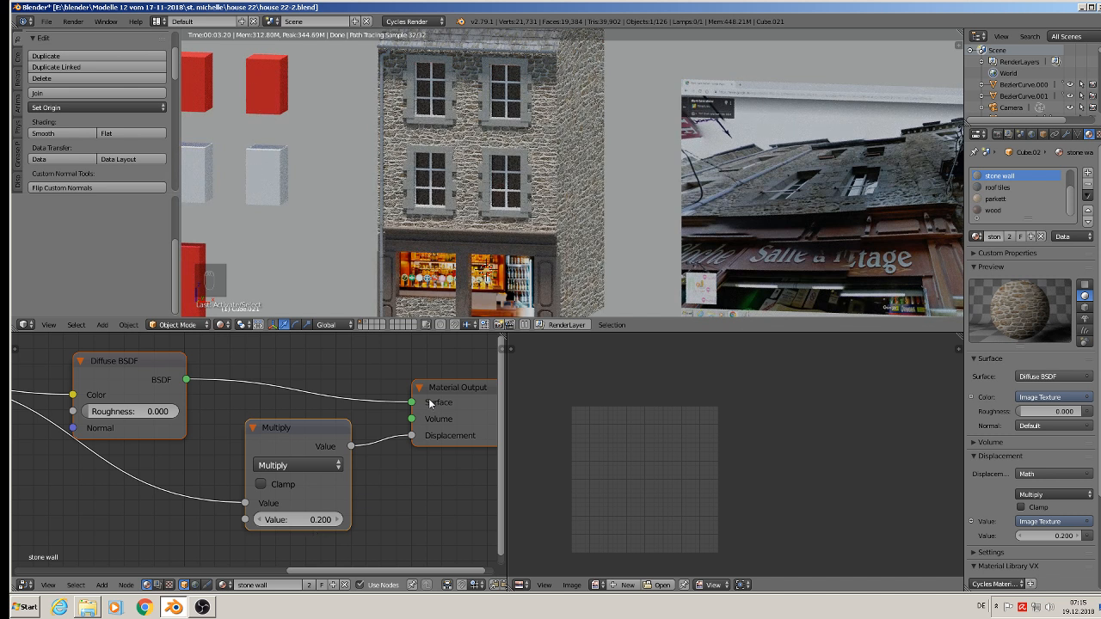
- Switch the 3D view's shading back to Material
scroll(368, 192, "down", 2)
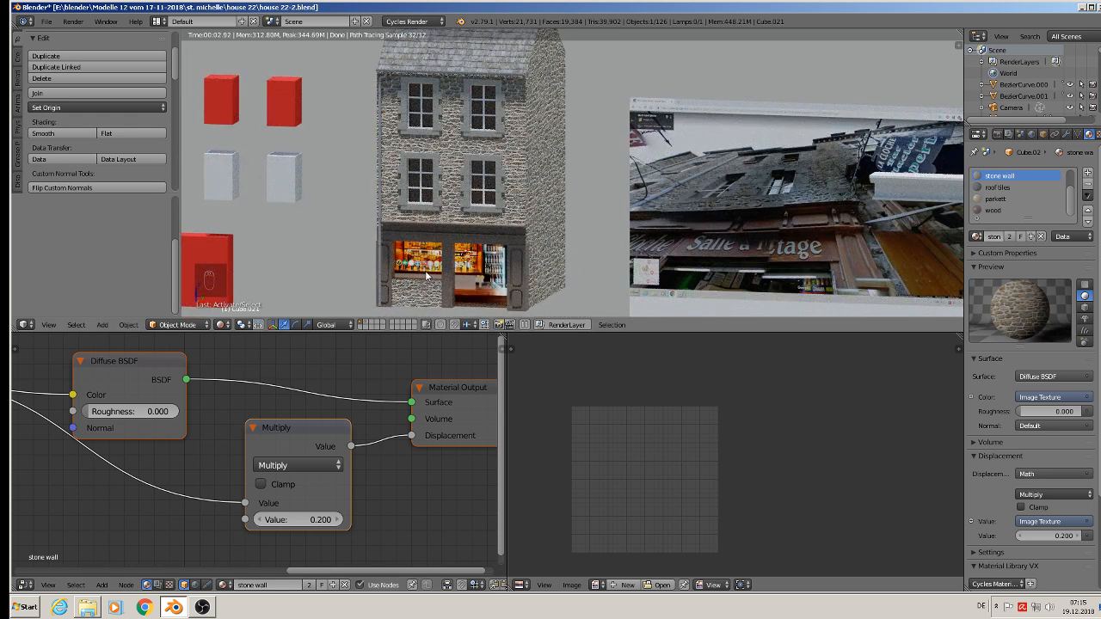
left_click(227, 325)
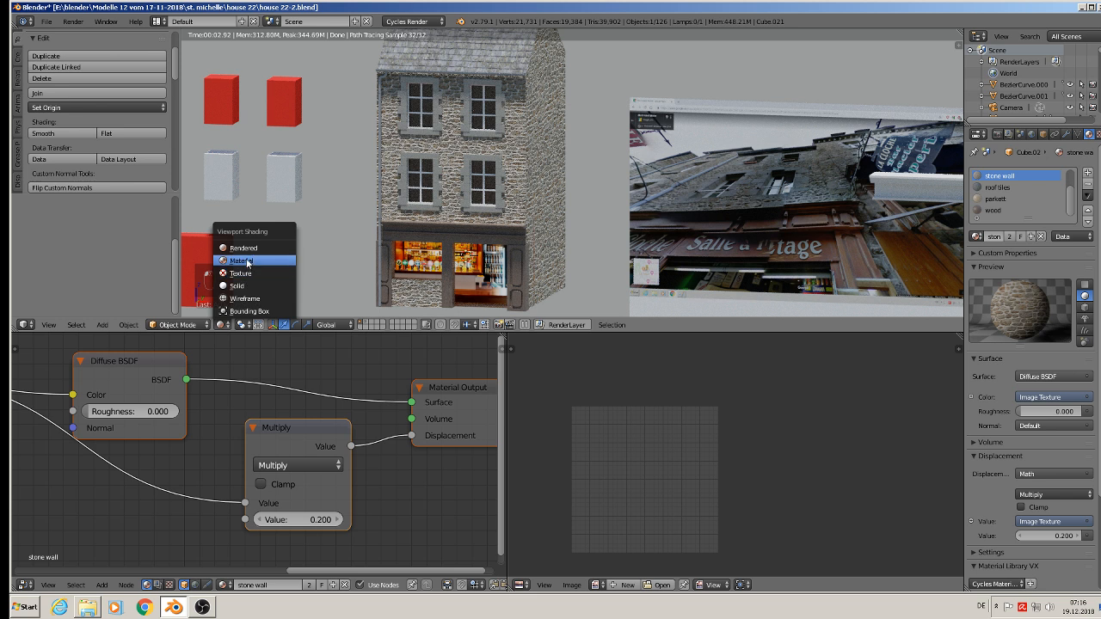
left_click(250, 258)
- Select the row of five separate octagonal wood panels above the reference images and join them into one object
middle_click_drag(368, 229, 540, 208)
right_click(754, 41)
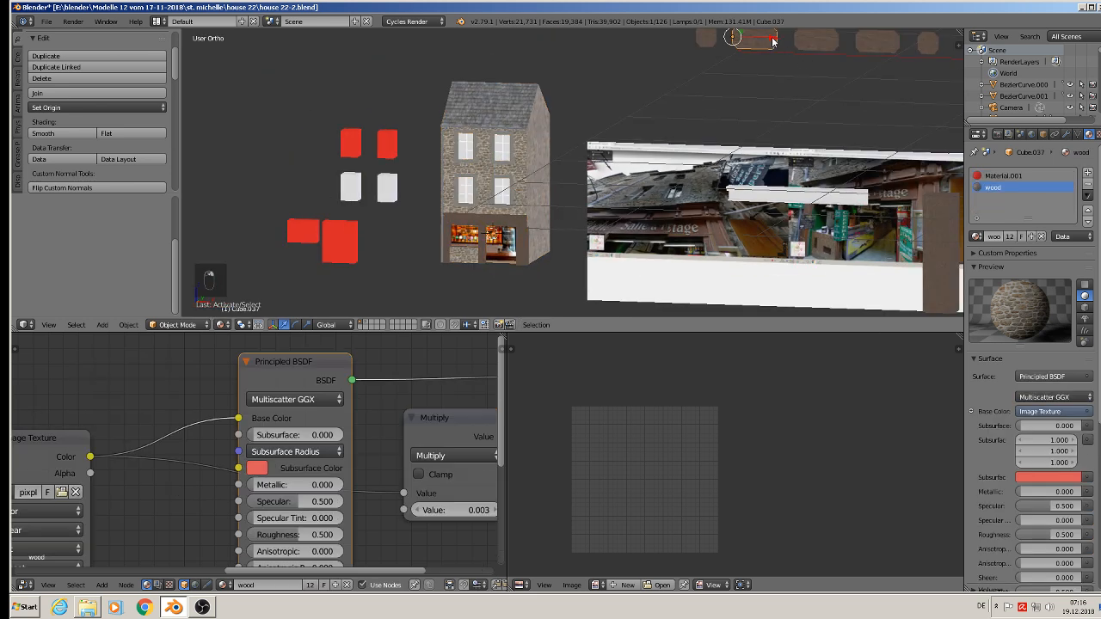
middle_click_drag(706, 69, 601, 134, "shift")
right_click(703, 108, "shift")
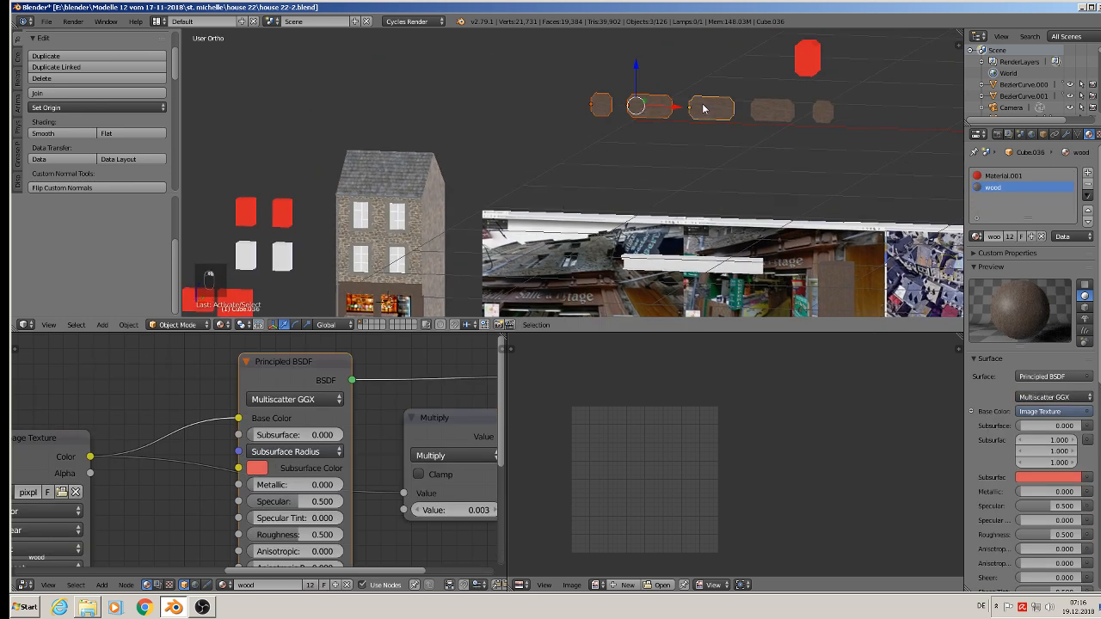
right_click(761, 114, "shift")
right_click(827, 111, "shift")
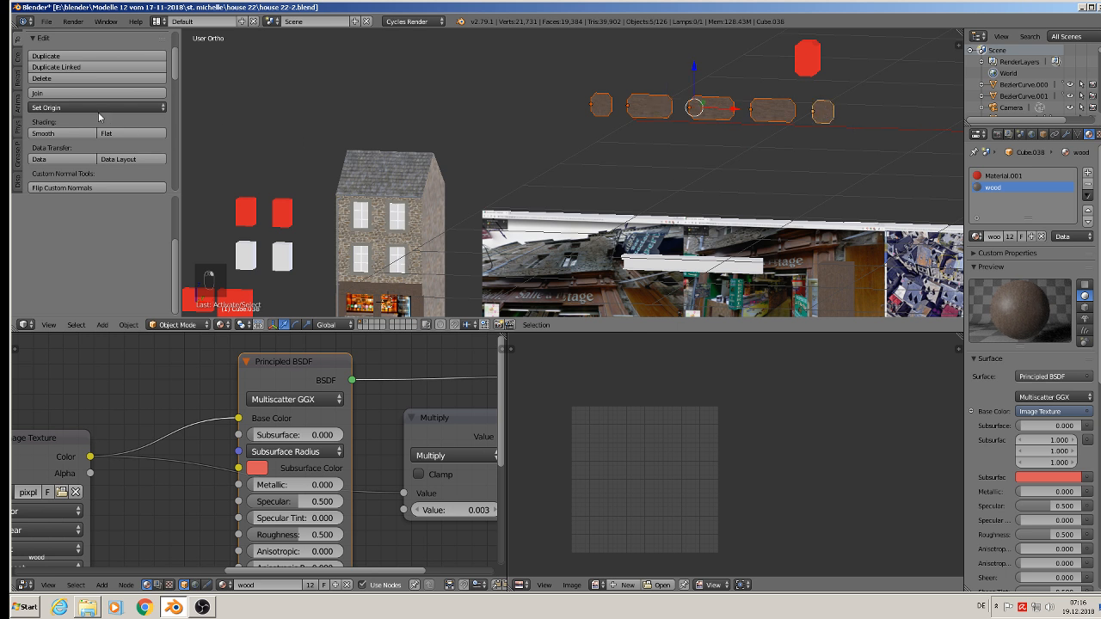
left_click(67, 93)
- Move the joined wood panels down along Z and across along X and Y to the front of the house
scroll(681, 147, "down", 2)
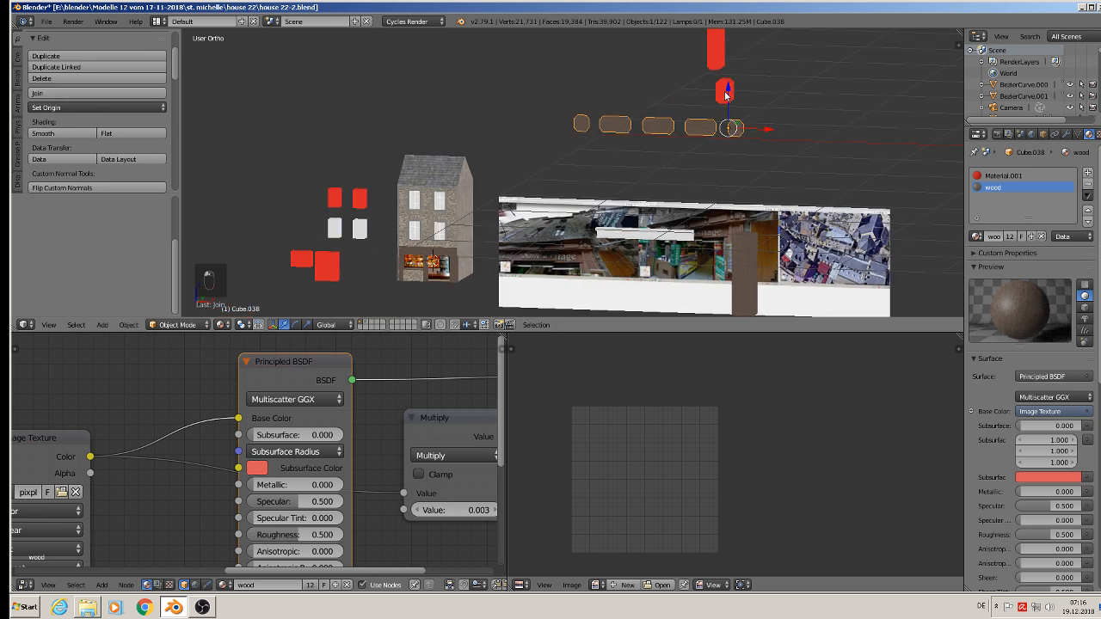
left_click_drag(725, 95, 715, 243)
left_click_drag(754, 276, 495, 270)
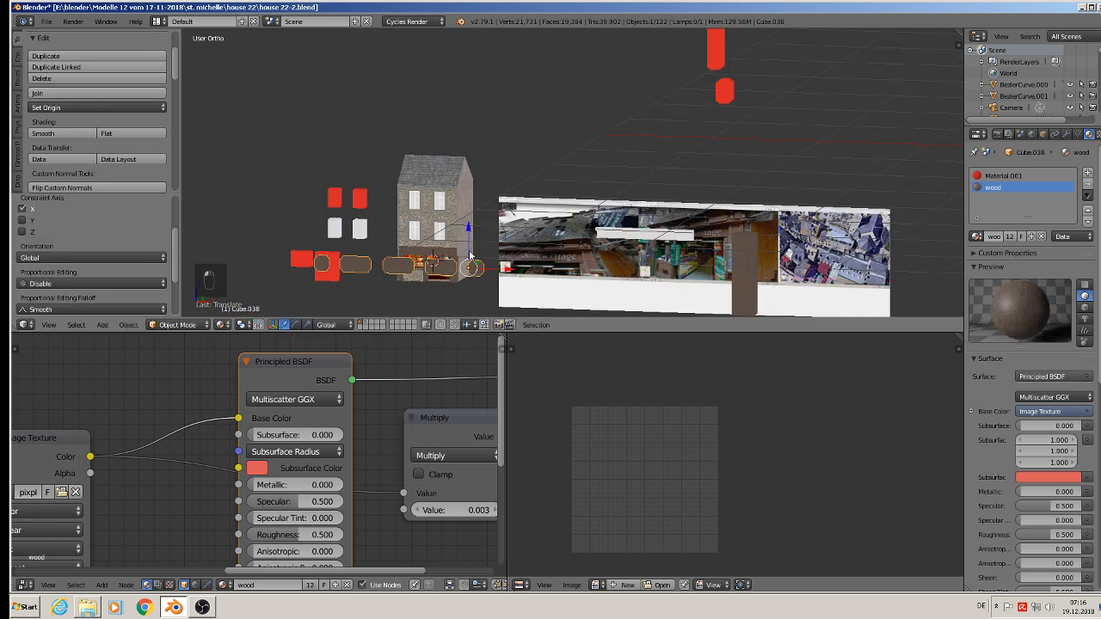
middle_click_drag(469, 254, 449, 125)
left_click_drag(465, 274, 627, 239)
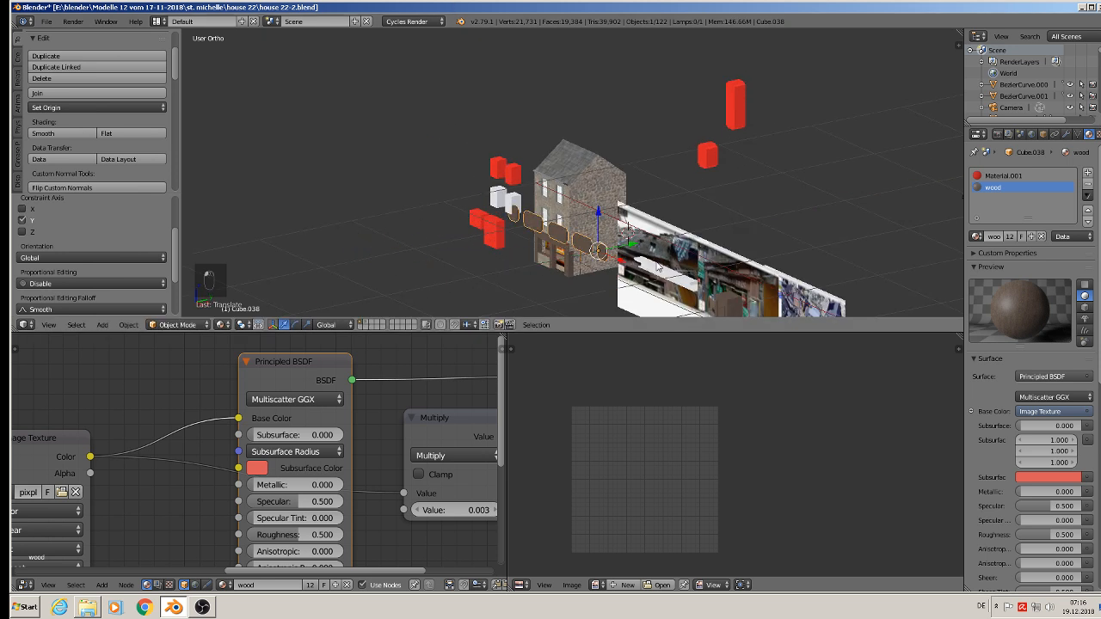
- Scale down the joined wood panels and shift them along X in front of the house facade
key("s")
left_click(616, 253)
middle_click_drag(615, 253, 654, 274)
left_click_drag(641, 261, 571, 239)
scroll(531, 195, "up", 4)
scroll(531, 195, "up", 5)
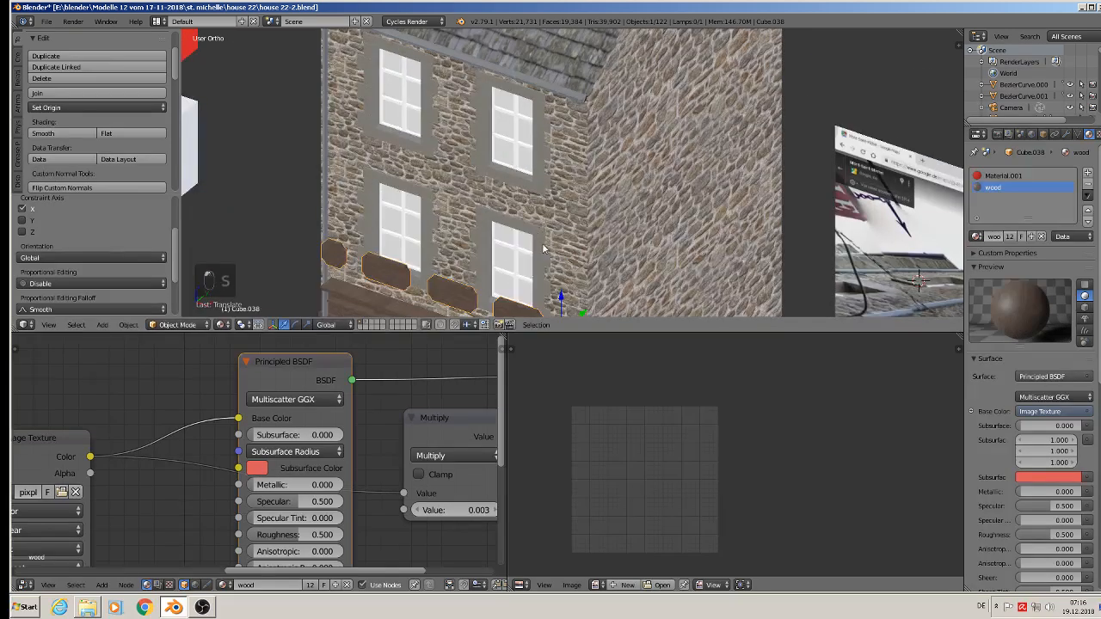
- Lower the wood panels to the height of the shopfront's top beam and move them along Y against its face
left_click_drag(624, 72, 624, 148)
middle_click_drag(633, 185, 600, 210)
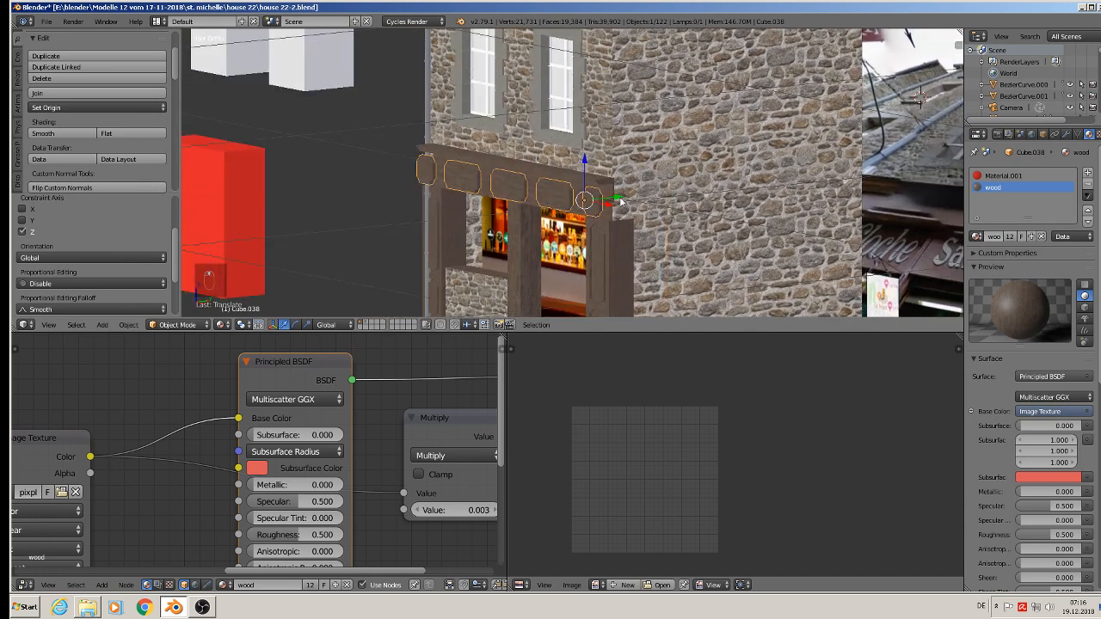
left_click_drag(610, 207, 632, 198)
- Scale down the wood panels again and center them along X on the beam above the shop openings
scroll(631, 197, "up", 4)
middle_click_drag(625, 198, 770, 180, "shift")
key("s")
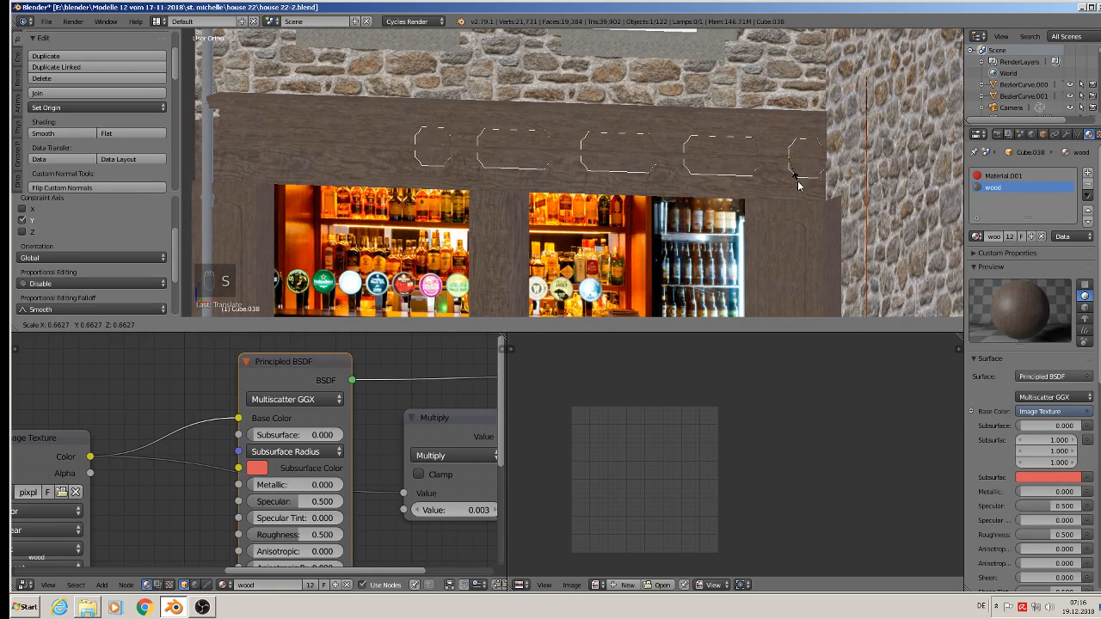
left_click(795, 189)
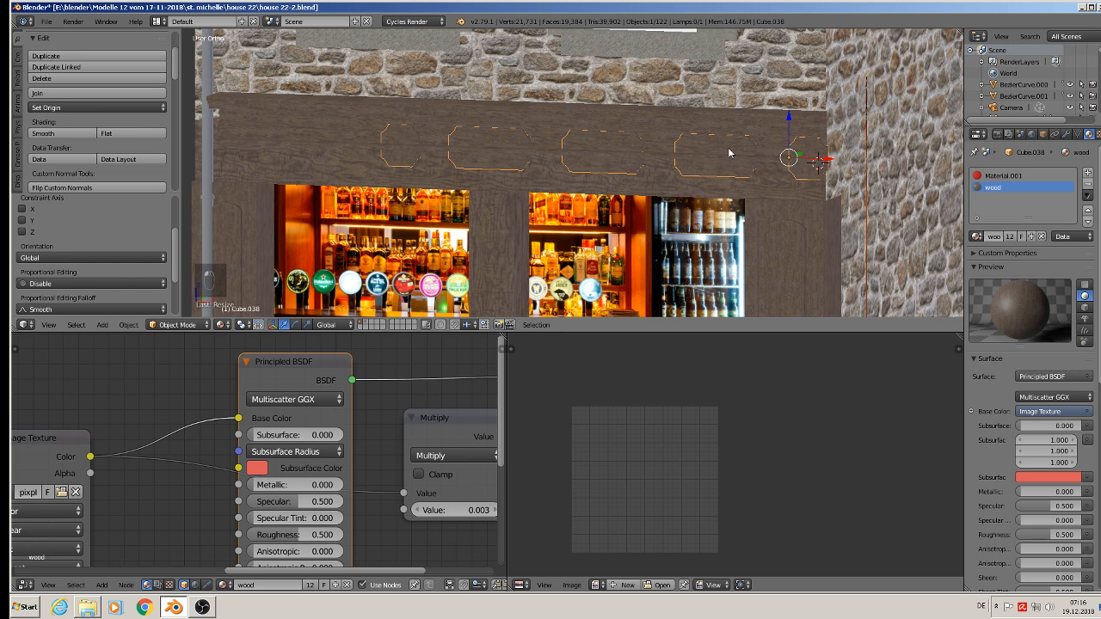
key("g")
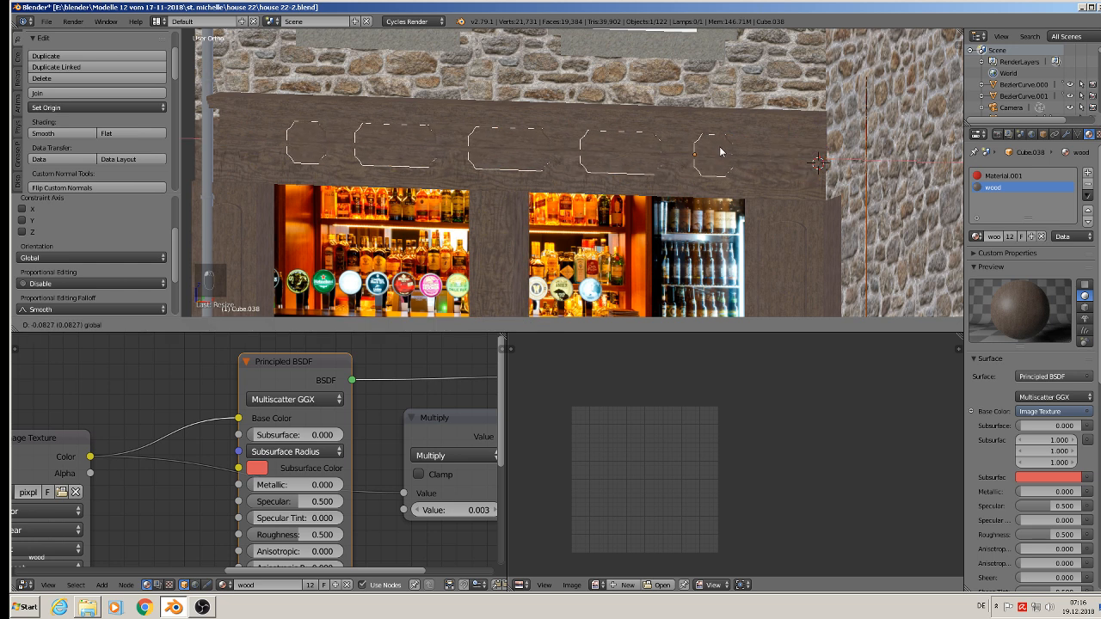
left_click_drag(718, 151, 719, 152)
mouse_move(719, 151)
middle_mouse_down()
mouse_move(746, 152)
mouse_move(729, 153)
middle_mouse_up()
middle_click_drag(729, 152, 750, 106, "shift")
middle_click_drag(750, 106, 743, 107)
key("g")
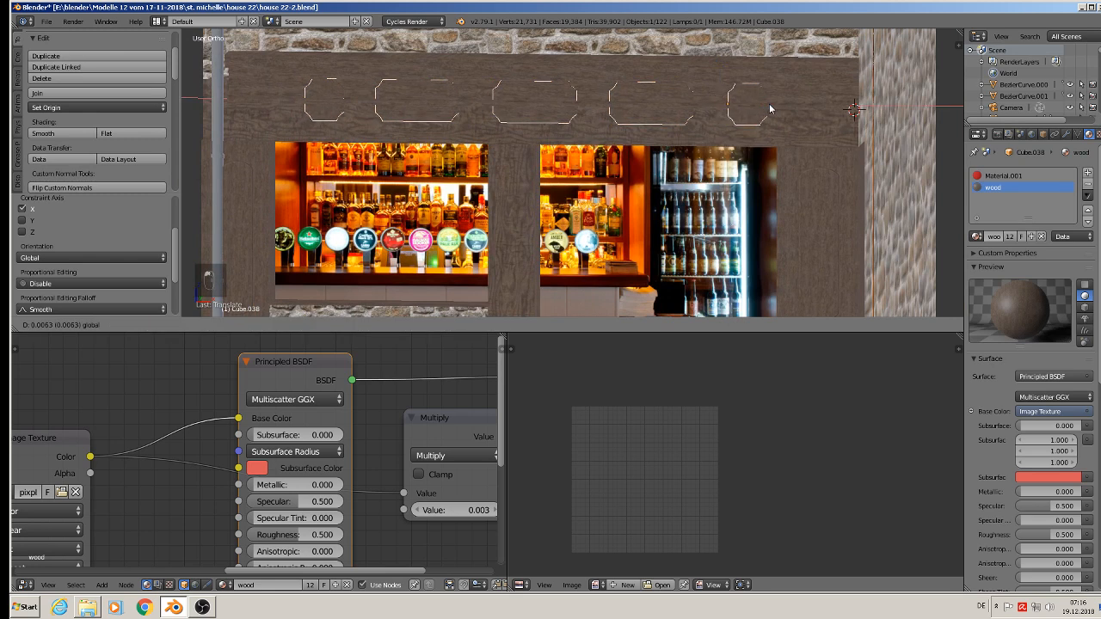
left_click(765, 109)
- Edit the joined wood panels' mesh and move the rightmost narrow panel outward along X by about 0.059
key("Tab")
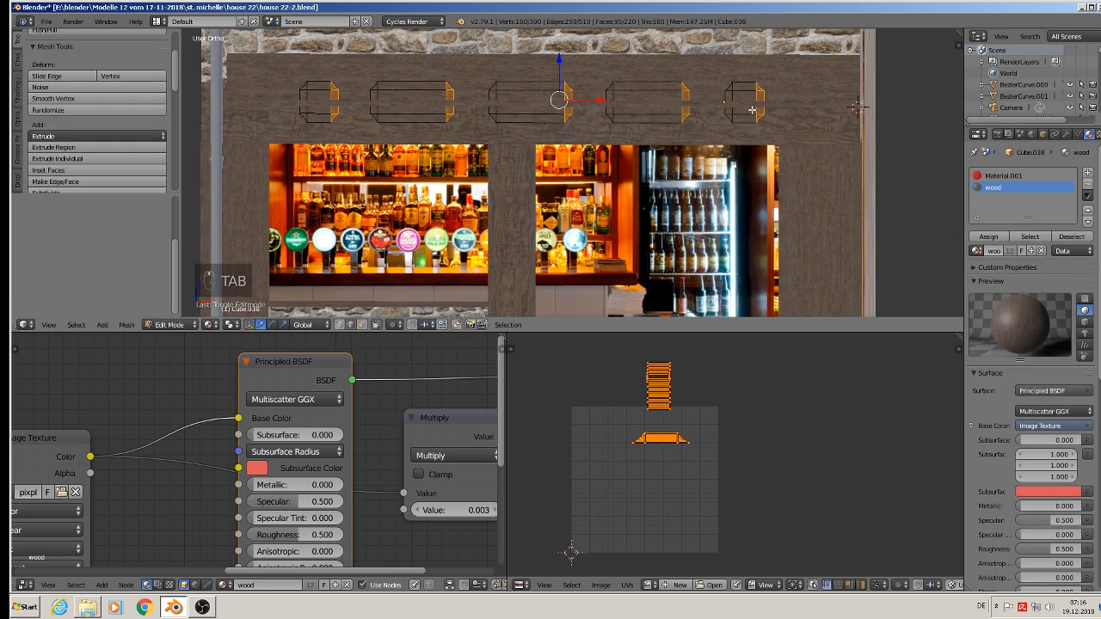
middle_click_drag(762, 107, 733, 120)
key("a")
key("a")
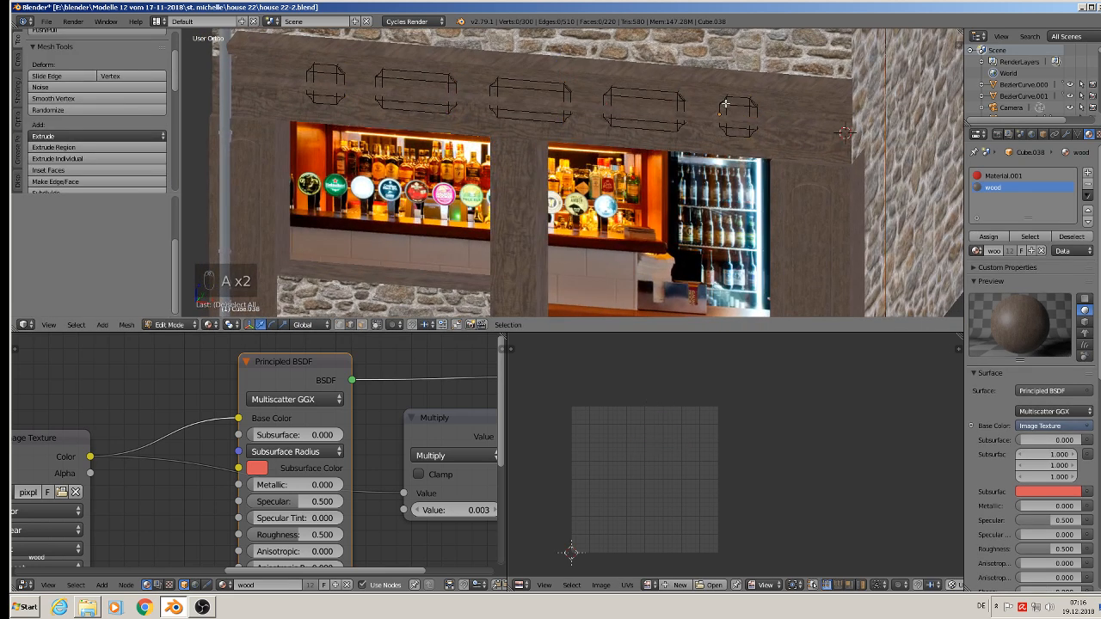
key("l")
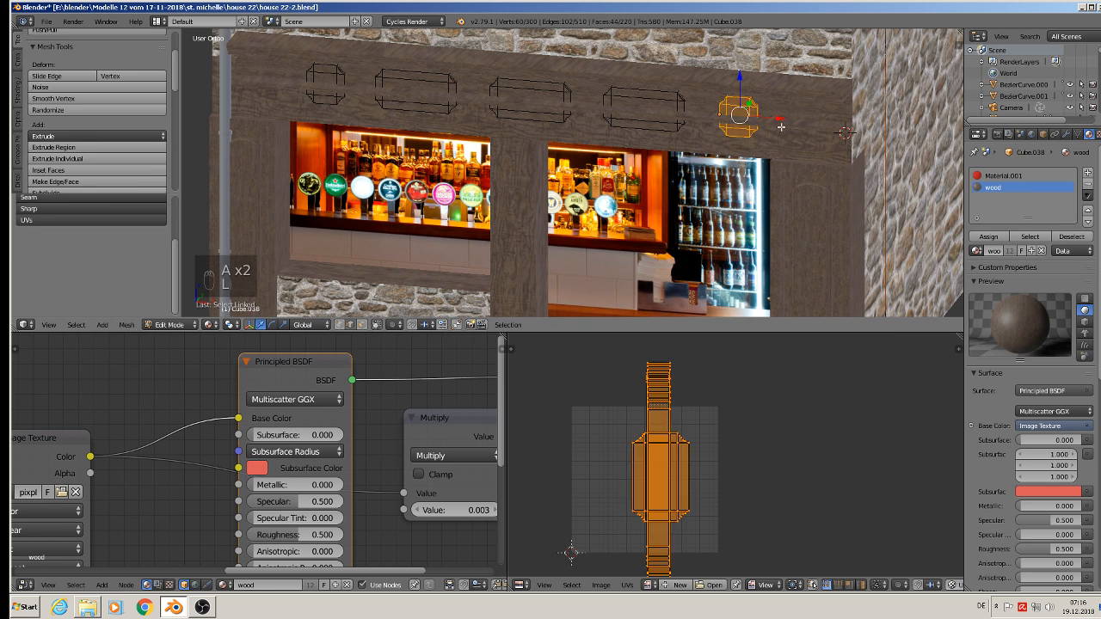
key("g")
key("x")
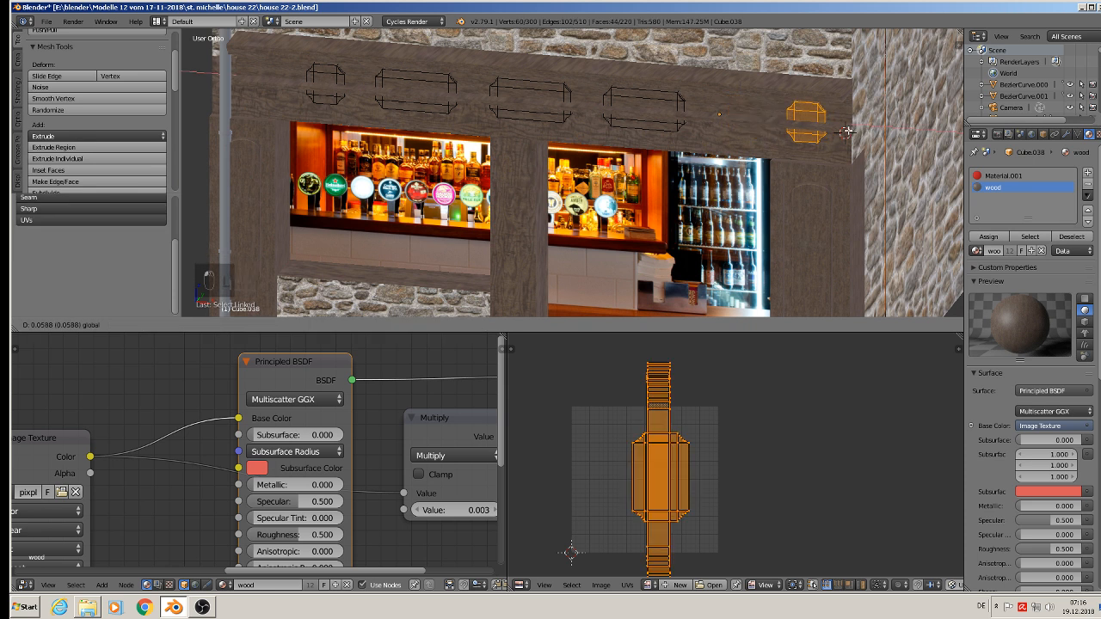
left_click(847, 131)
- Move the leftmost narrow panel outward along X by about 0.053 to the end of the beam
key("a")
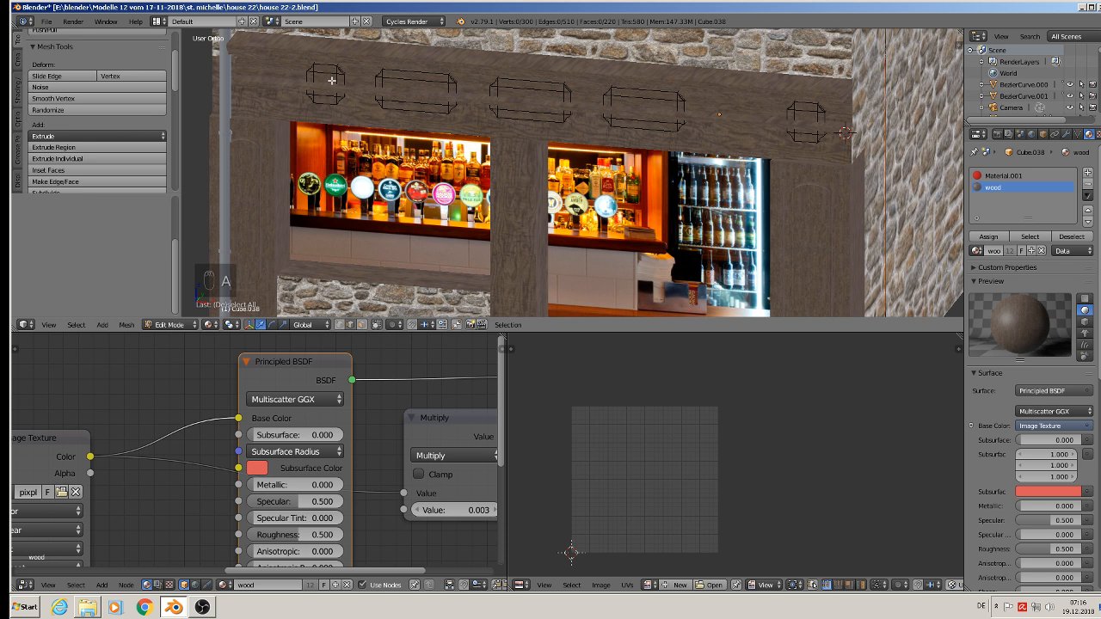
key("l")
key("g")
key("x")
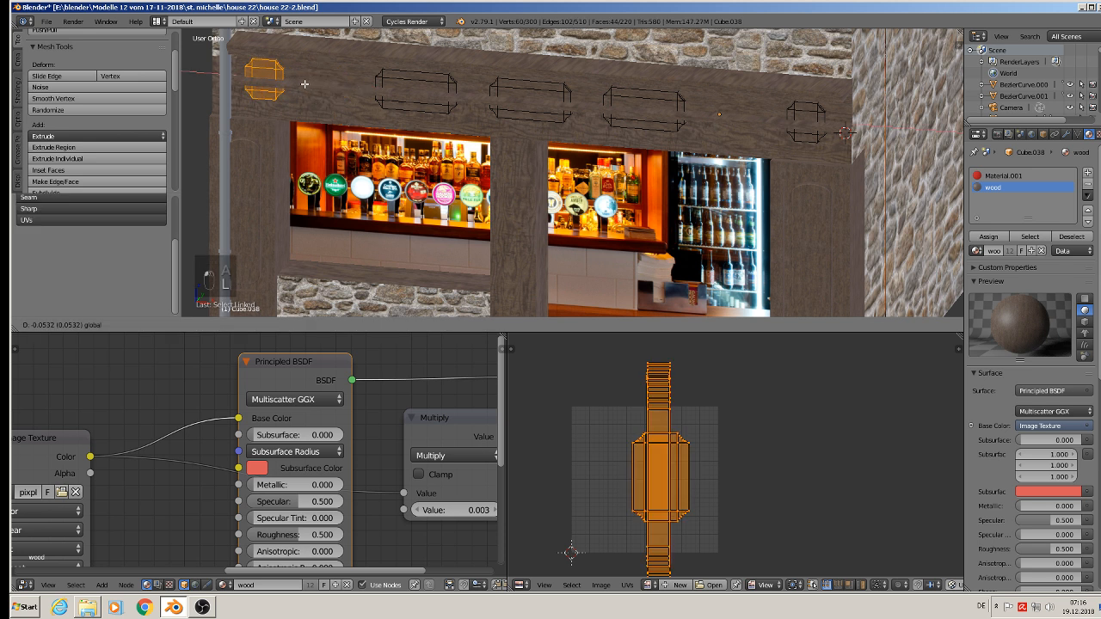
left_click(305, 84)
- Shift the second panel from the left outward along X, closer to the end panel
key("a")
key("l")
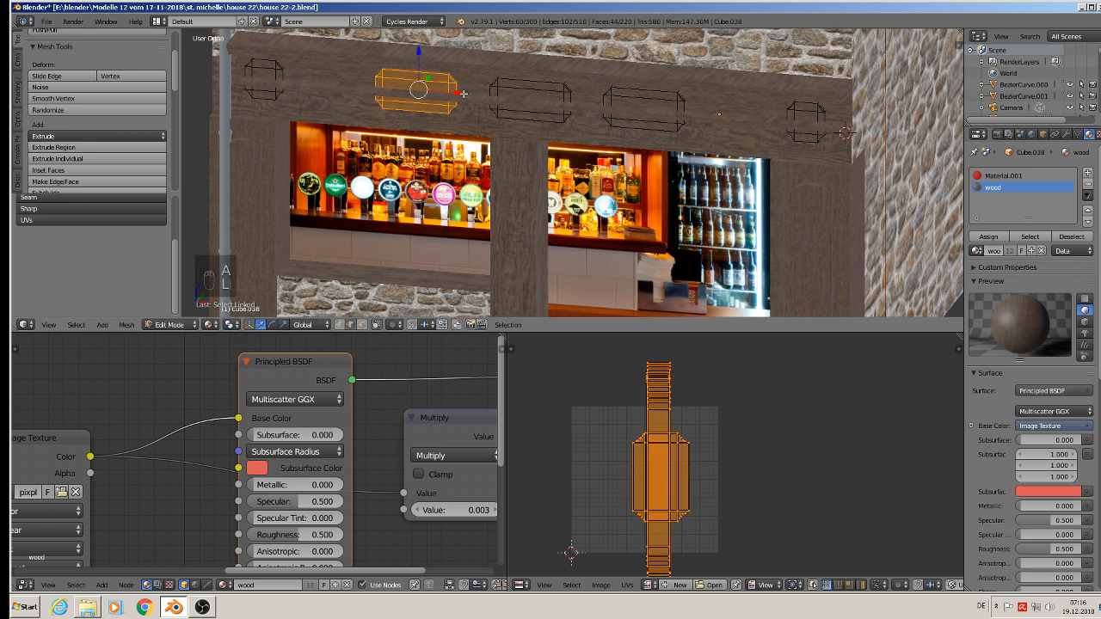
key("g")
key("x")
left_click(405, 90)
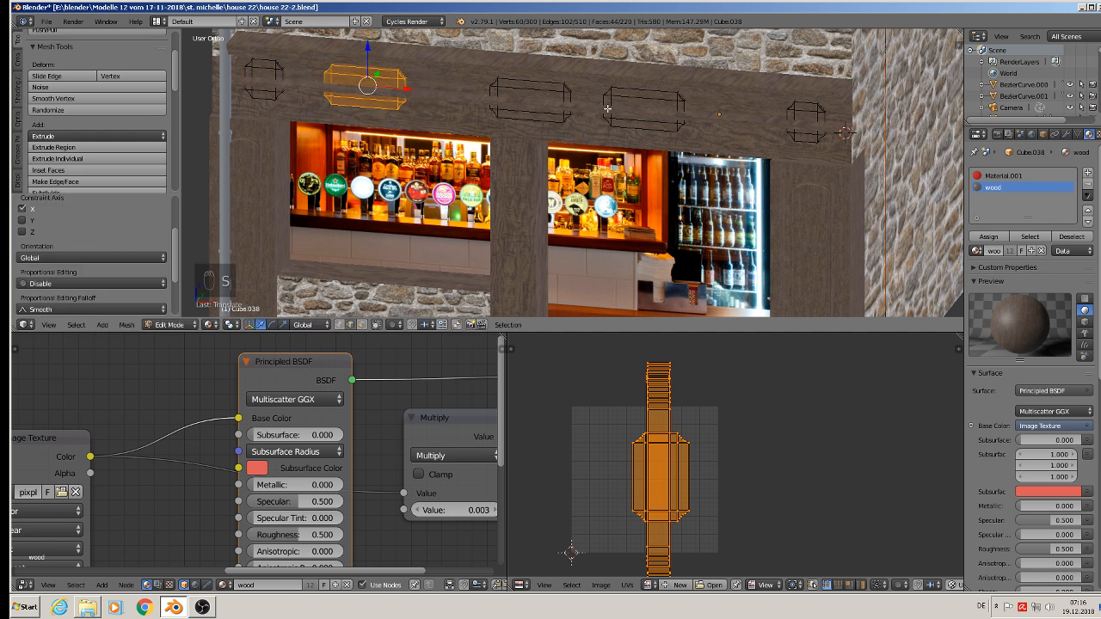
- Shift the fourth panel from the left outward along X, closer to the right end panel, and finish editing the mesh
key("a")
key("l")
key("g")
key("x")
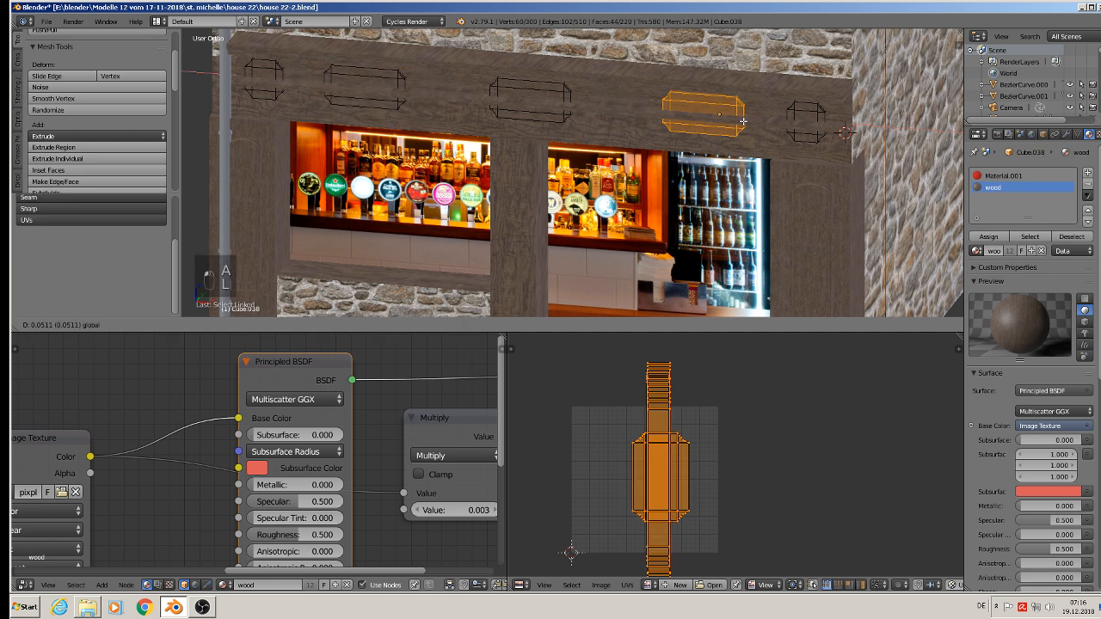
left_click(739, 123)
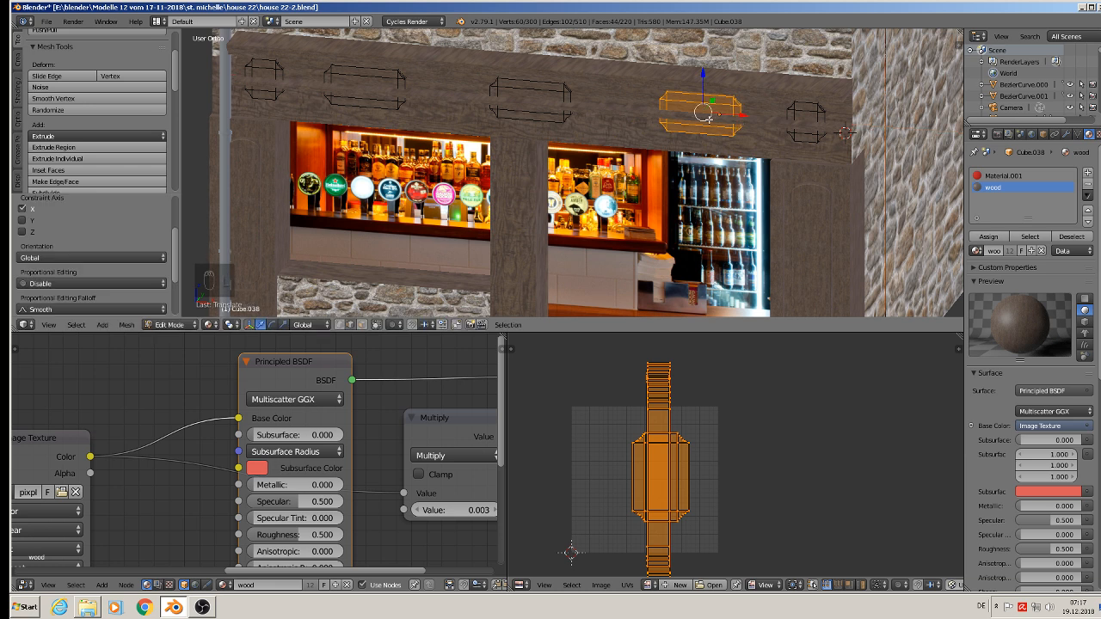
middle_click_drag(739, 124, 774, 110)
key("Tab")
- Edit the wooden cornice trim with selection through hidden geometry enabled, select its bottom ledge and lower it along Z
middle_click_drag(690, 110, 570, 110)
right_click(530, 123)
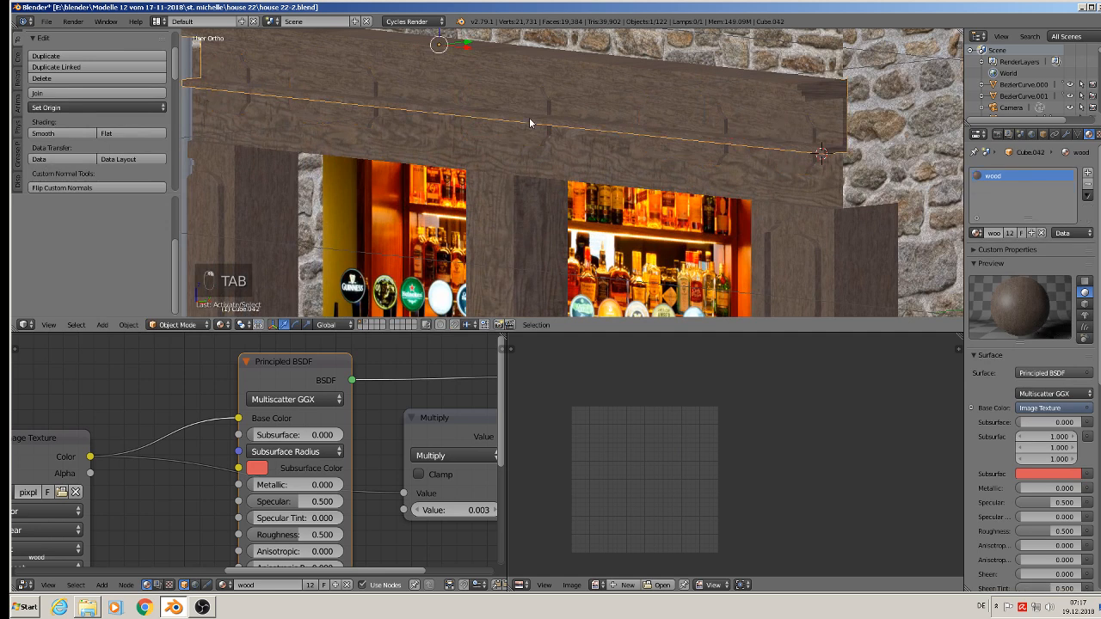
key("Tab")
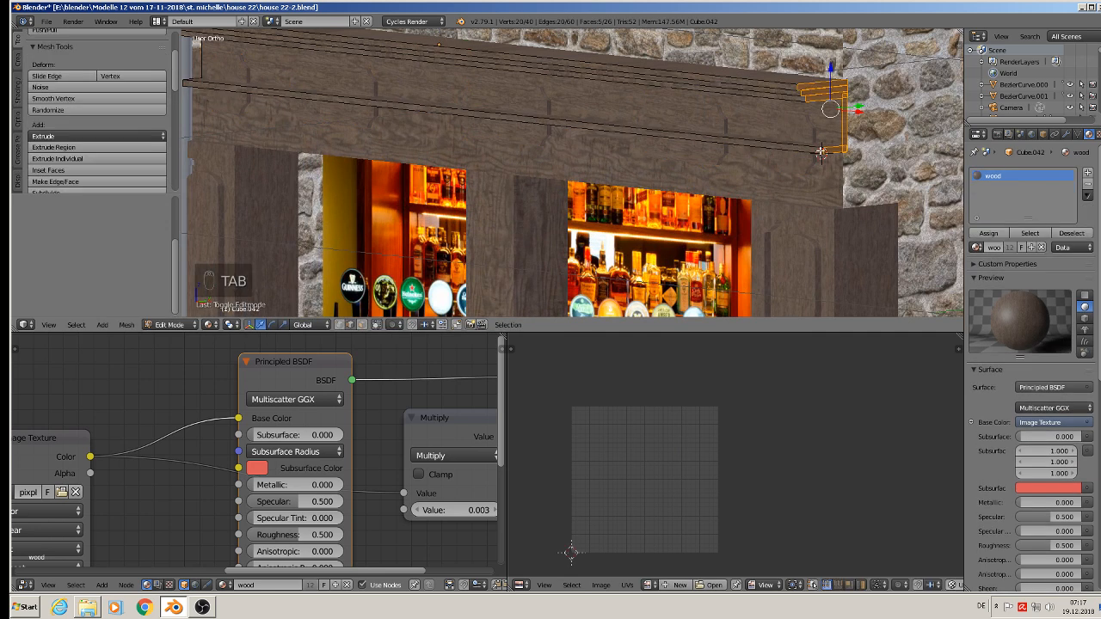
middle_click_drag(822, 153, 875, 153)
scroll(813, 210, "down", 2)
middle_click_drag(814, 210, 947, 176, "shift")
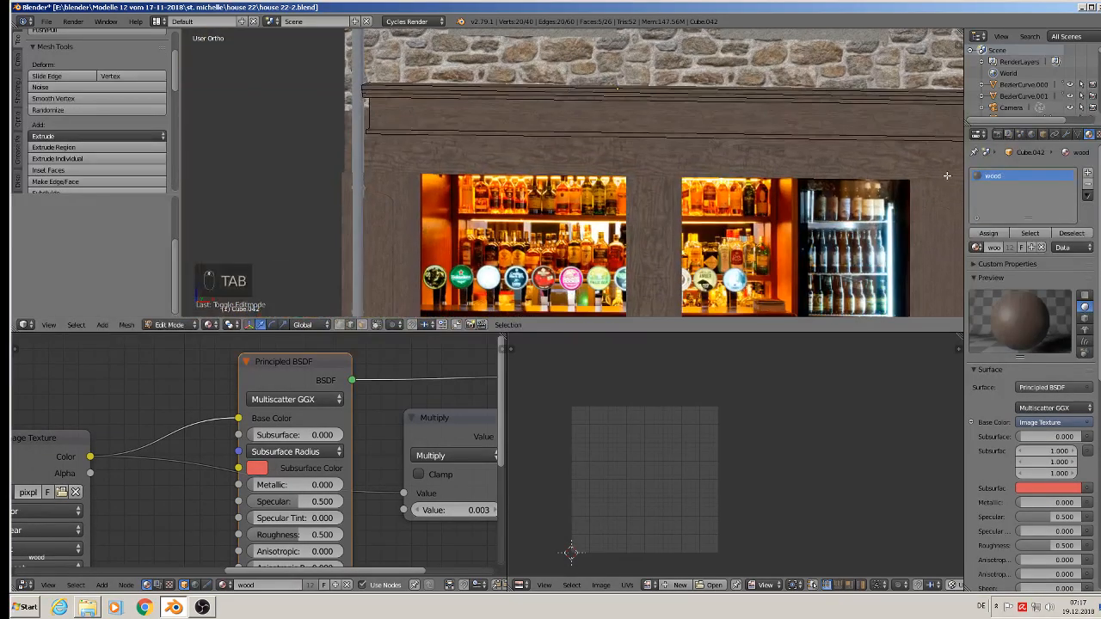
scroll(858, 172, "down", 2)
middle_click_drag(858, 172, 745, 159, "shift")
left_click(378, 324)
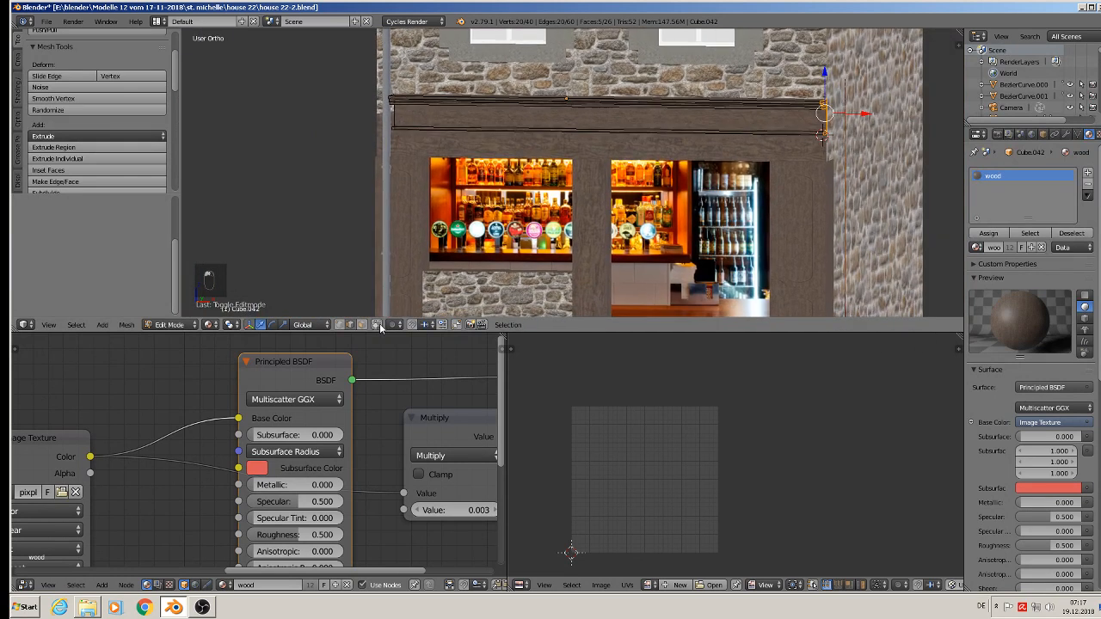
left_click(350, 324)
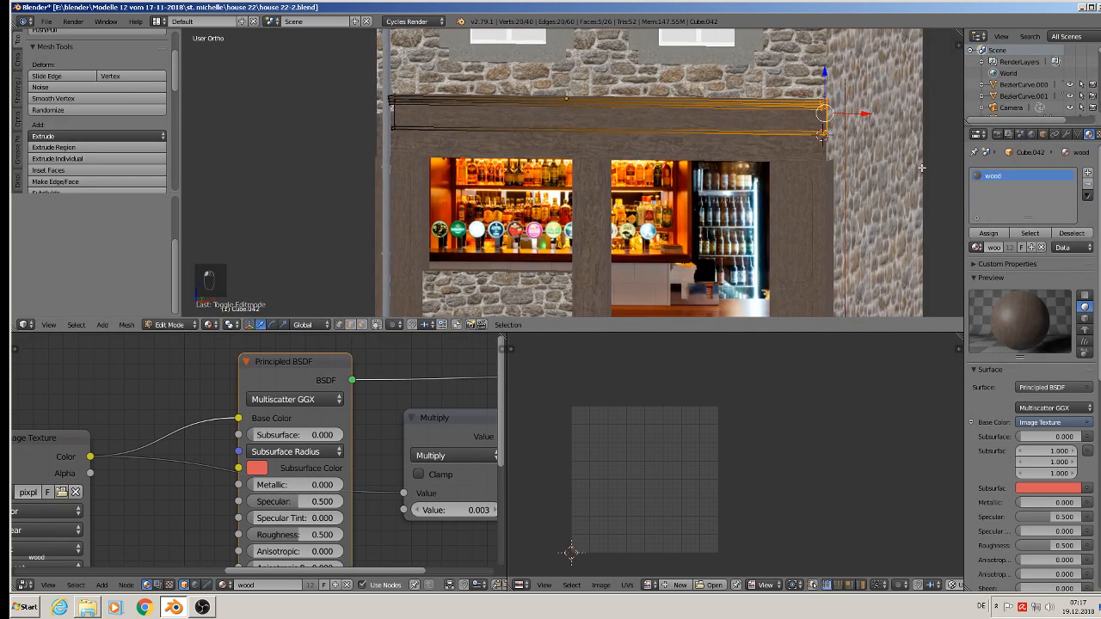
key("a")
key("b")
left_click_drag(847, 152, 365, 115)
key("g")
key("z")
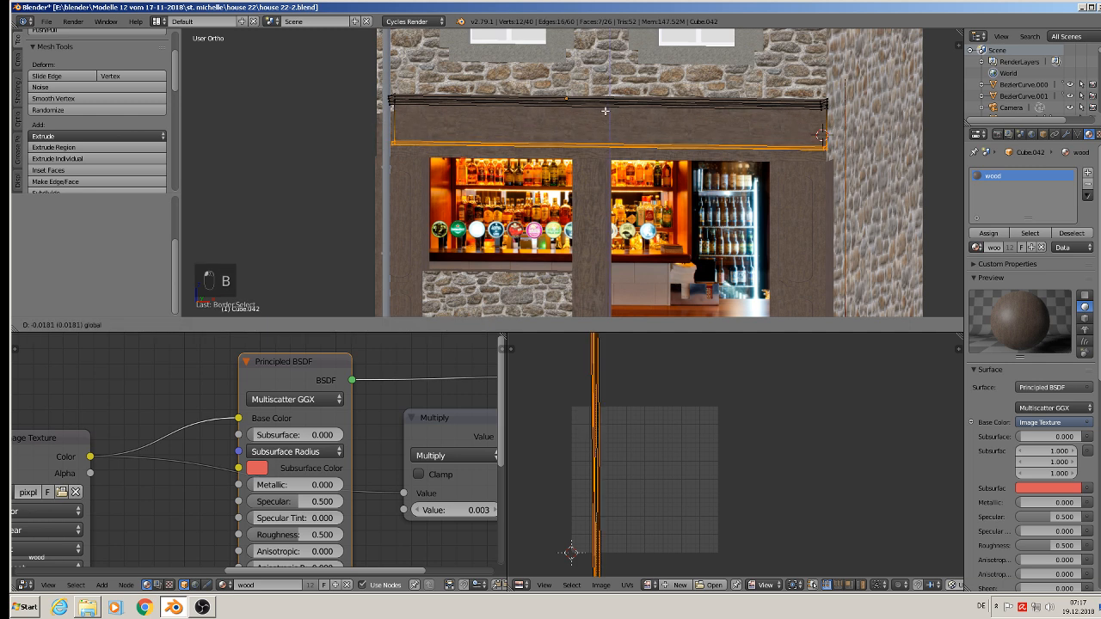
left_click(602, 108)
- Lower the trim's bottom ledge about 0.004 further along Z and finish editing the mesh
middle_click_drag(602, 109, 678, 174)
scroll(590, 123, "up", 4)
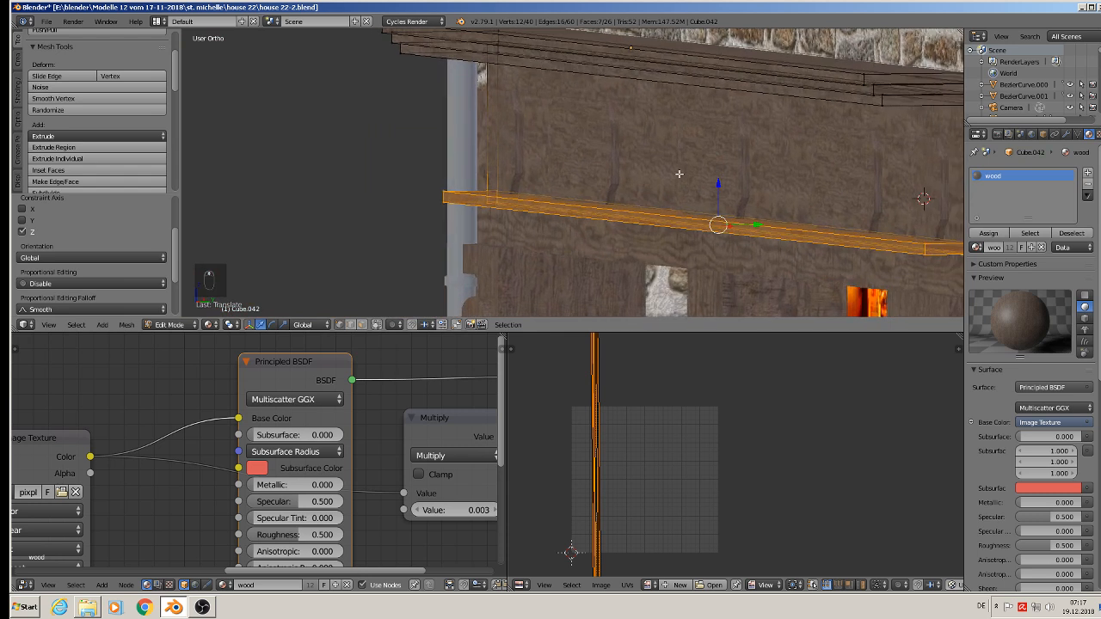
key("g")
key("z")
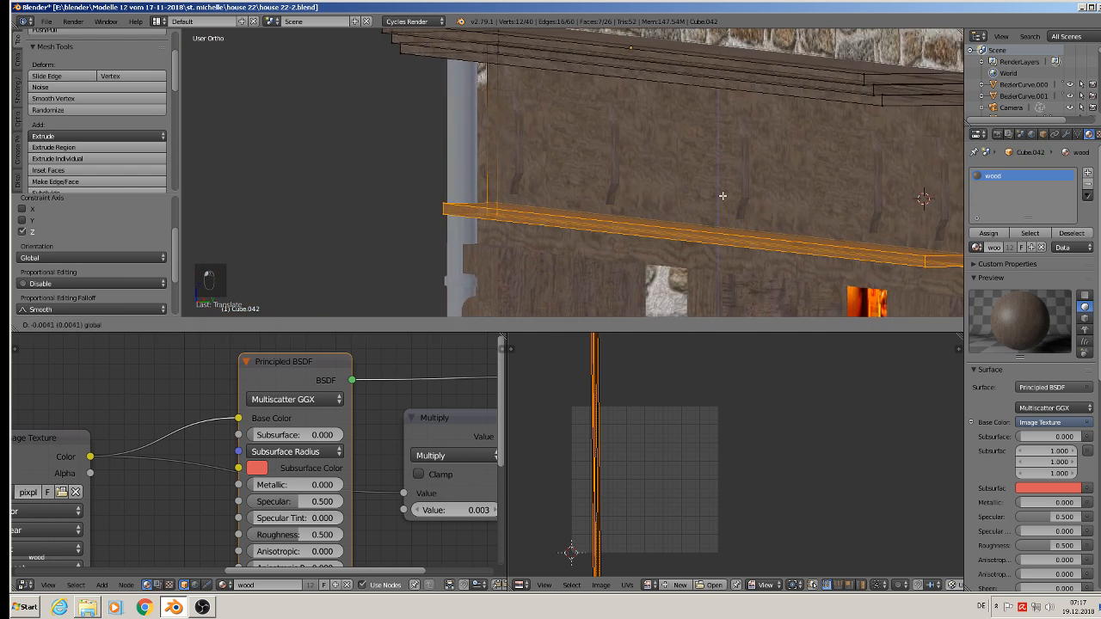
left_click(720, 197)
key("Tab")
- Raise the joined wood panels along Z between the cornice and the bottom ledge
left_click(580, 134)
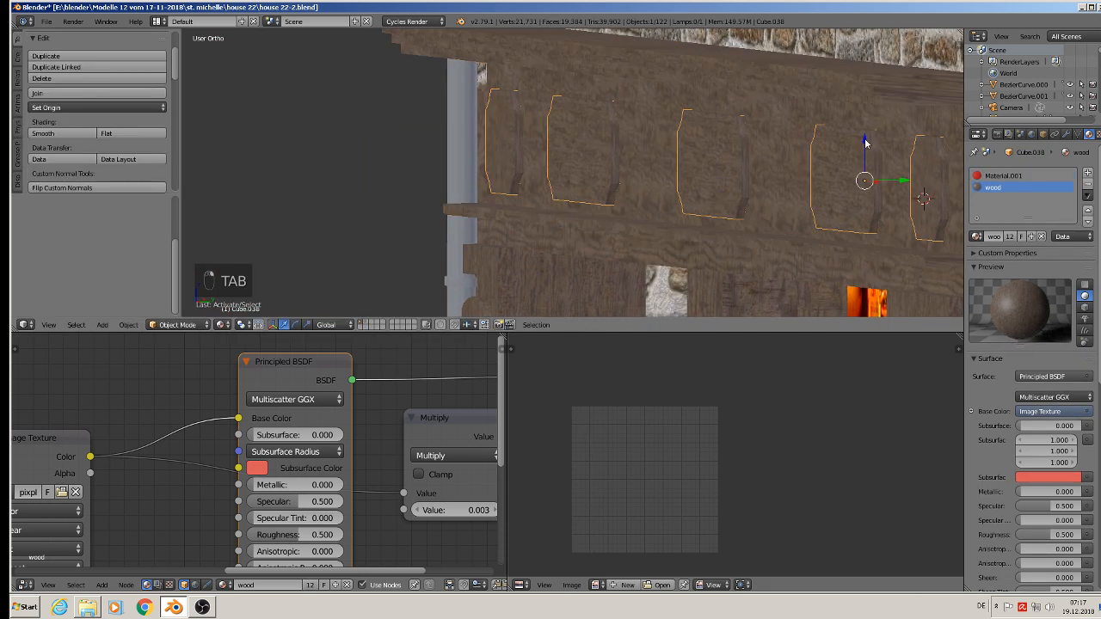
key("Tab")
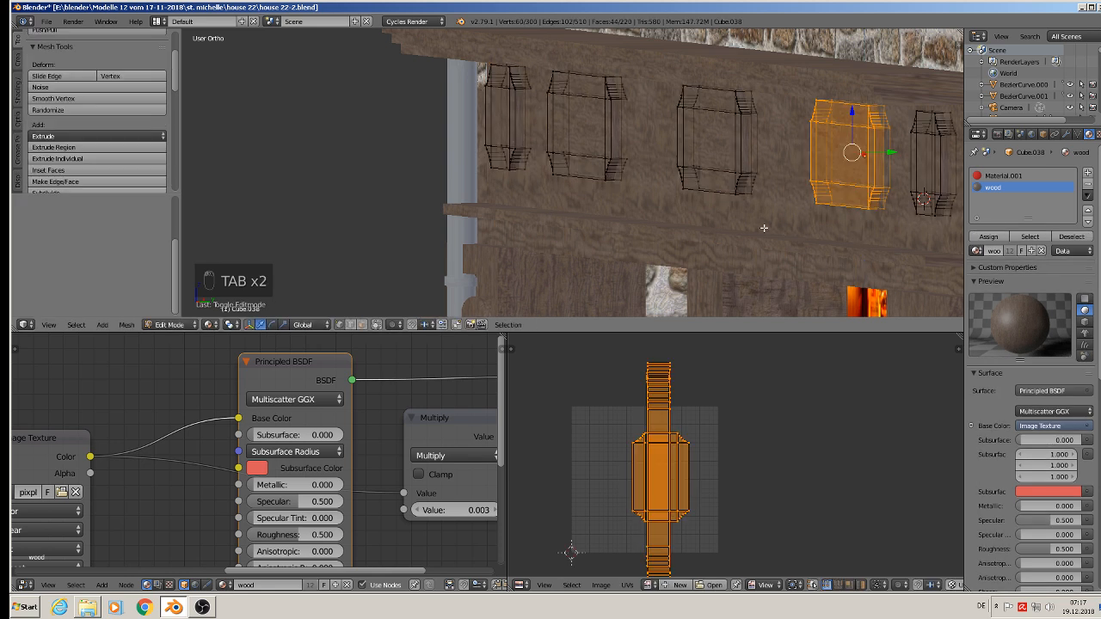
key("Tab")
- Edit the cornice trim again and raise its bottom ledge slightly along Z
right_click(761, 231)
key("Tab")
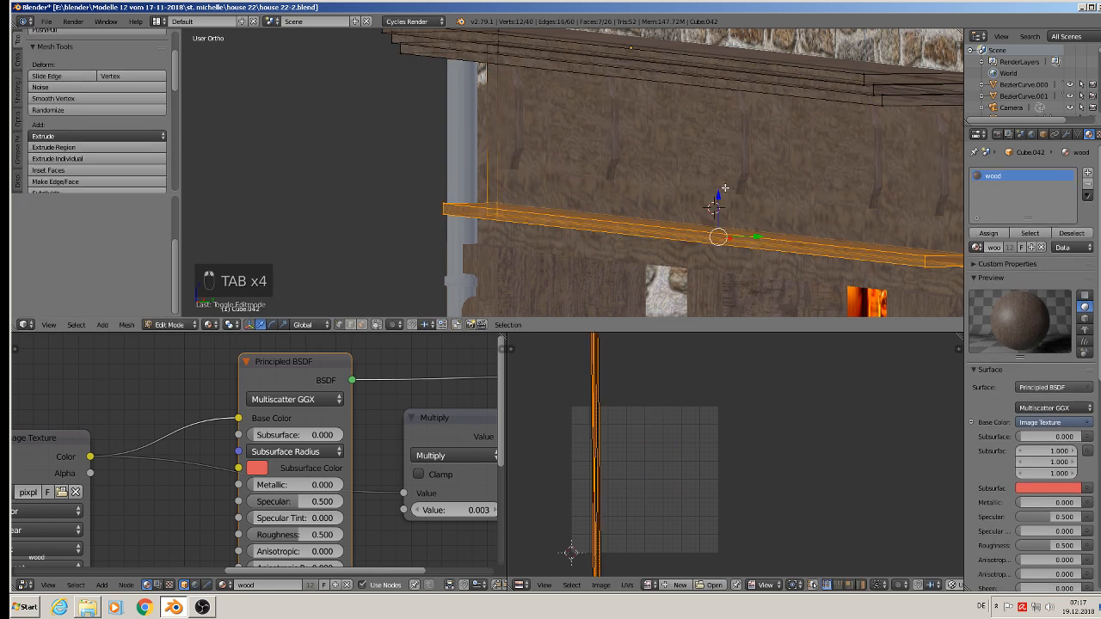
left_click_drag(720, 204, 728, 179)
key("Tab")
- Fill the gap under the cornice with a face made from the edge loop along its lower edge
scroll(728, 187, "down", 5)
key("a")
middle_click_drag(797, 199, 735, 181)
scroll(735, 182, "up", 5)
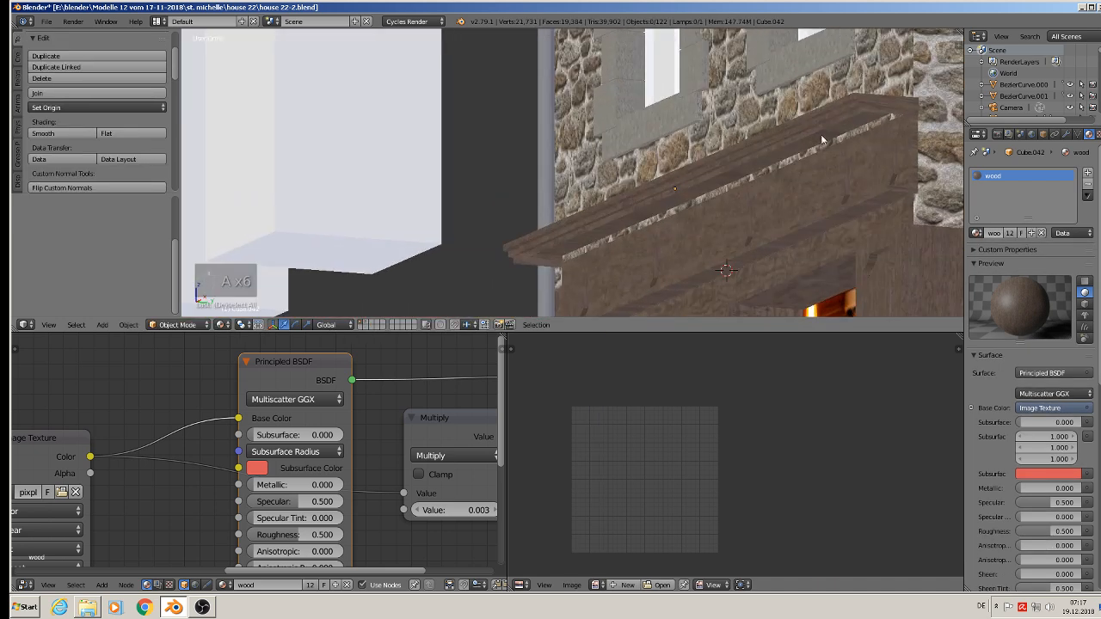
right_click(871, 100)
key("Tab")
scroll(881, 109, "up", 3)
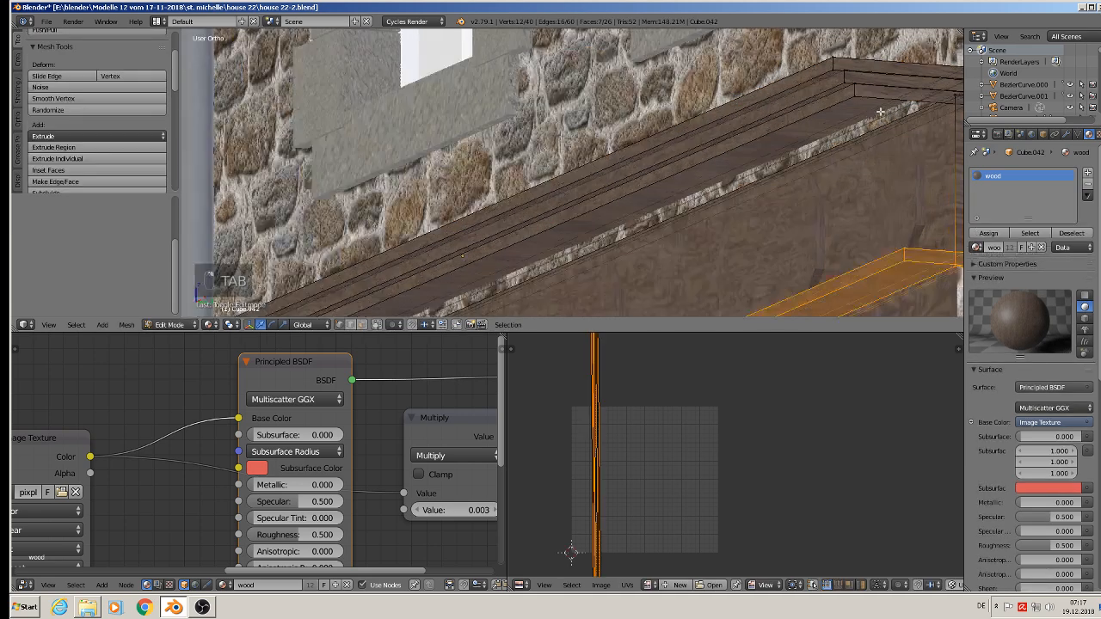
right_click(874, 91, "alt")
scroll(843, 140, "down", 2)
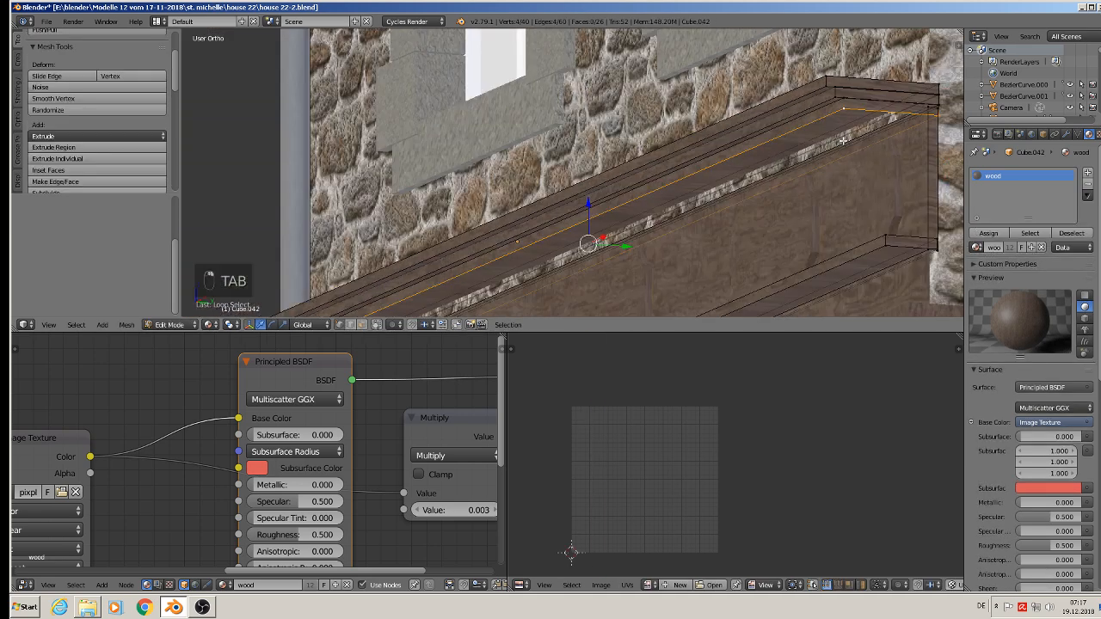
key("f")
key("Tab")
- View the whole house with nothing selected and save the file as house 22-2.blend
middle_click_drag(842, 140, 593, 49)
scroll(850, 203, "down", 3)
key("a")
key("a")
scroll(727, 224, "up", 3)
scroll(760, 227, "down", 5)
scroll(566, 59, "down", 2)
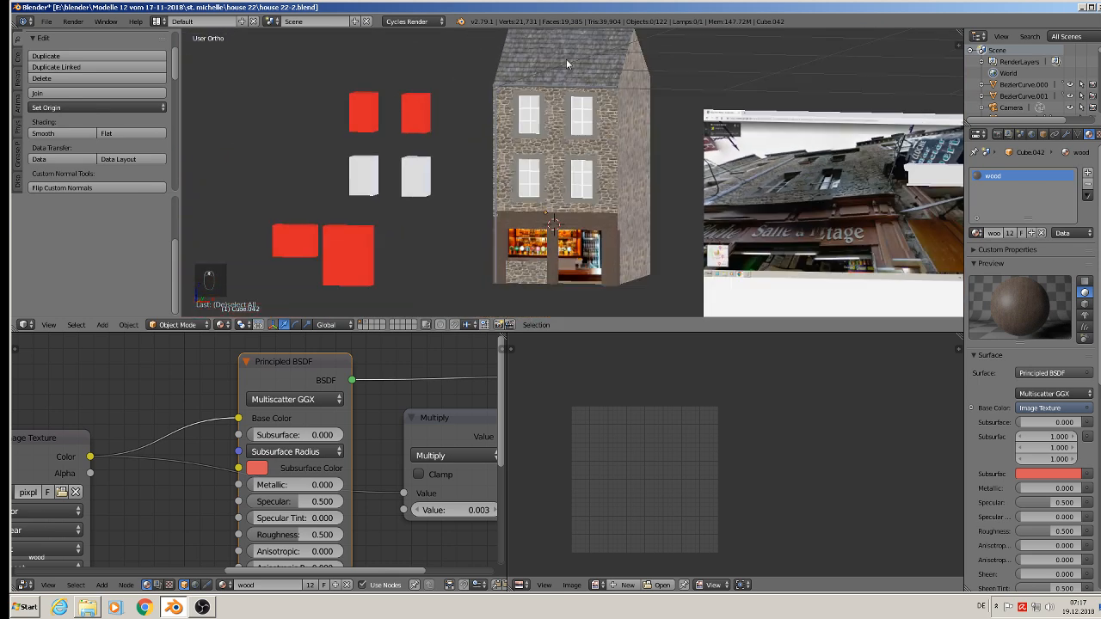
left_click(46, 21)
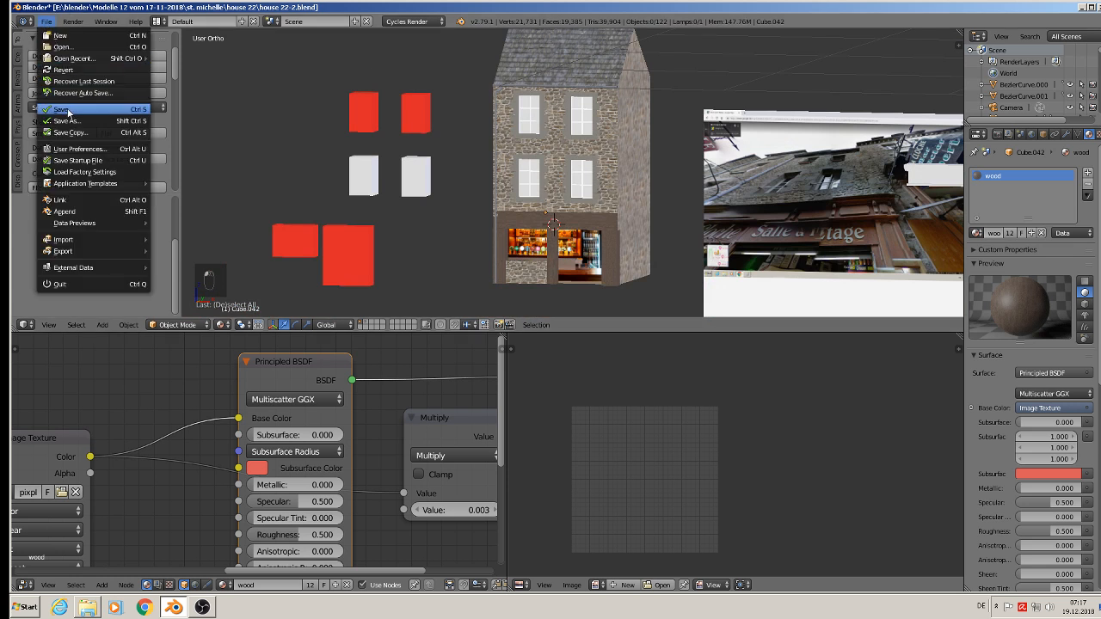
left_click(53, 109)
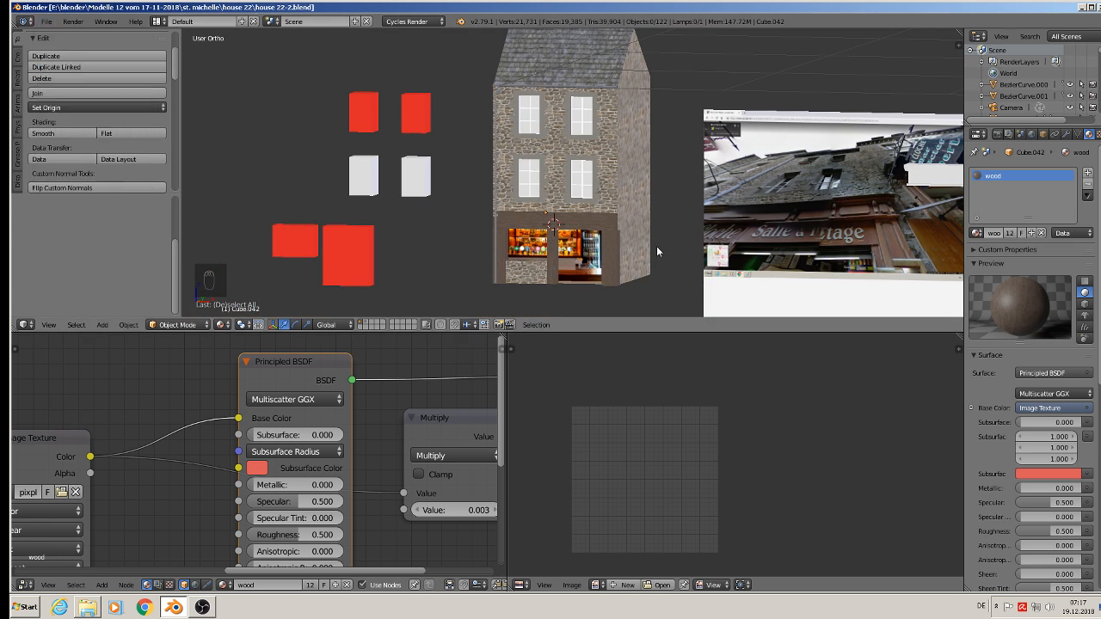